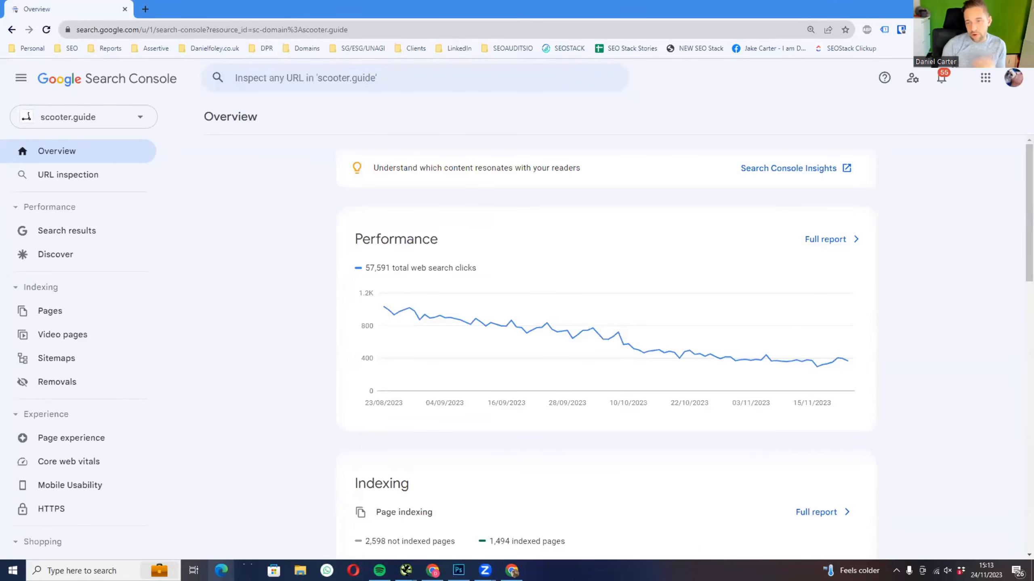
- Open the full search performance report for scooter.guide and set its date range to the last 16 months
left_click(828, 240)
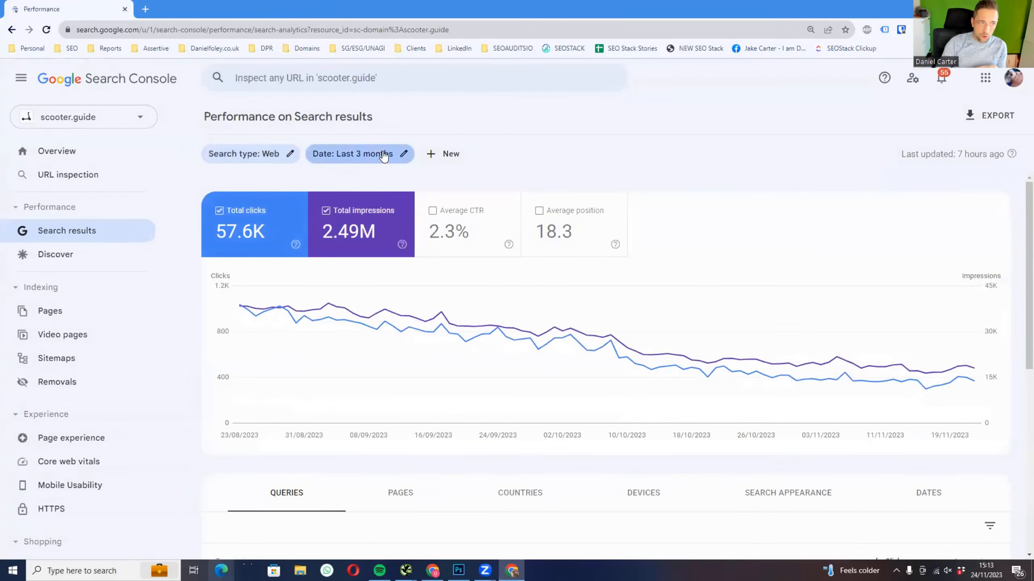
left_click(350, 153)
left_click(423, 368)
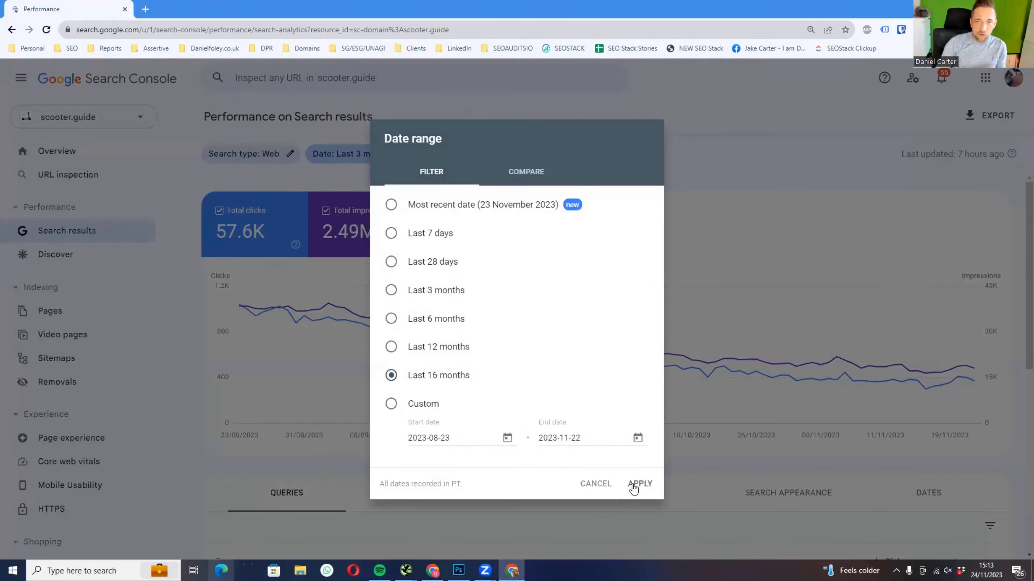
left_click(625, 463)
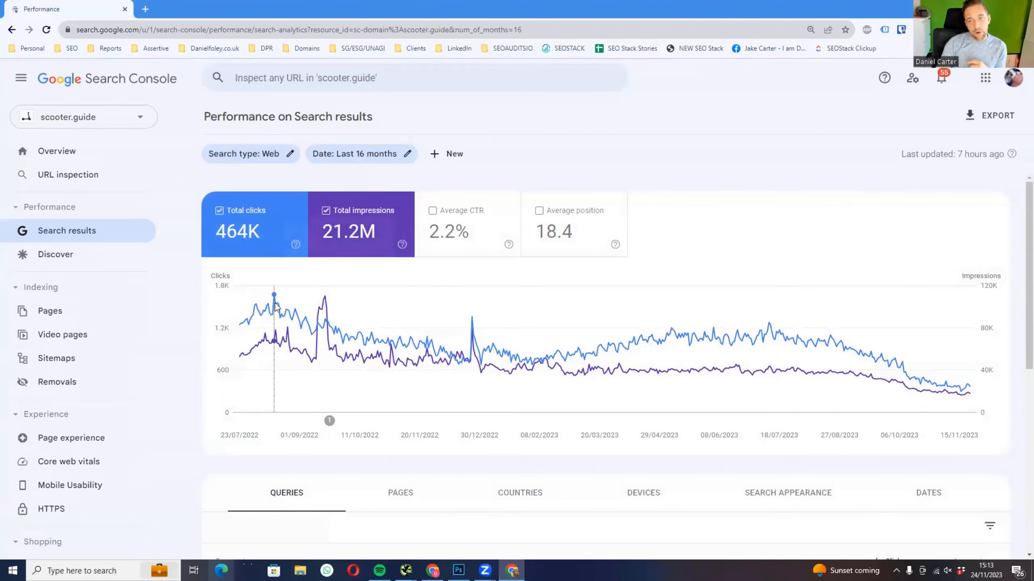
mouse_move(275, 308)
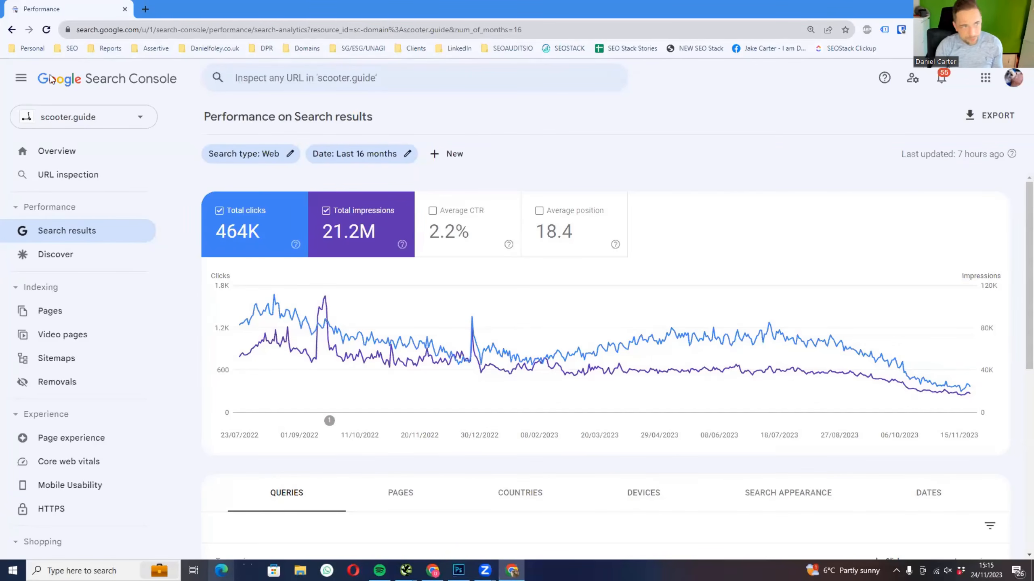
- Open seo-audits.io in a separate browser window and look through its SEO Executive Training page
left_click(146, 9)
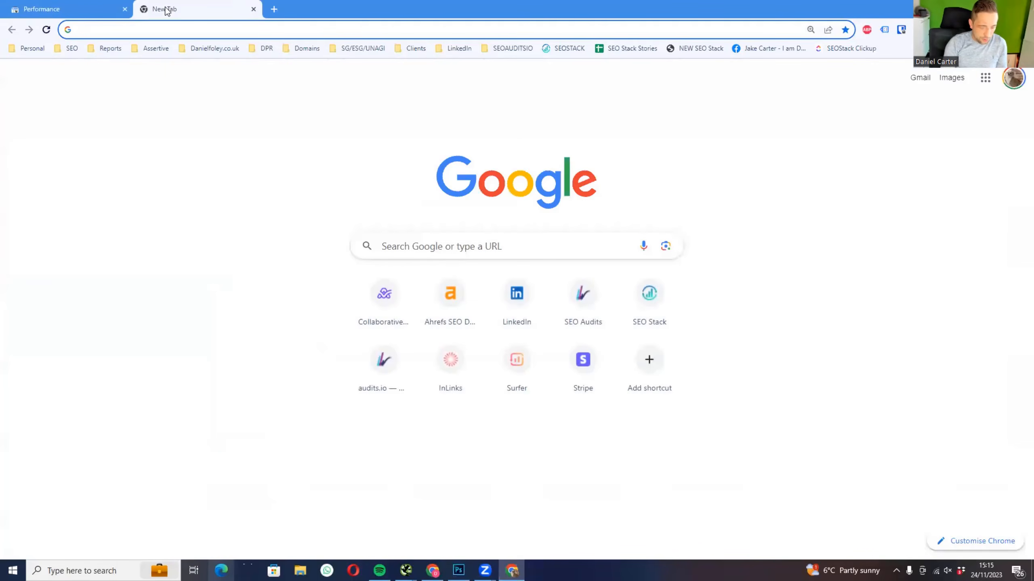
left_click_drag(165, 10, 94, 0)
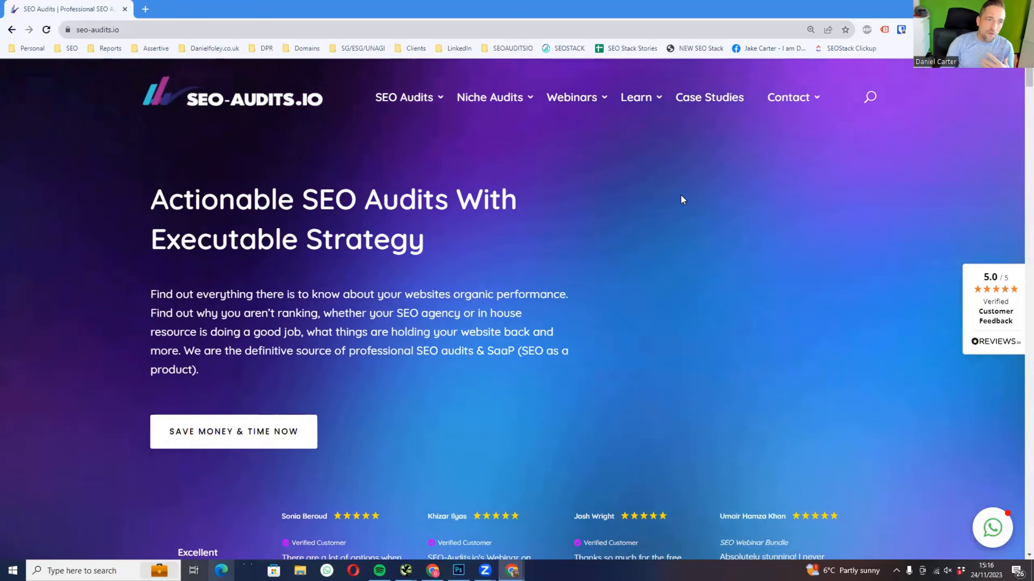
mouse_move(647, 101)
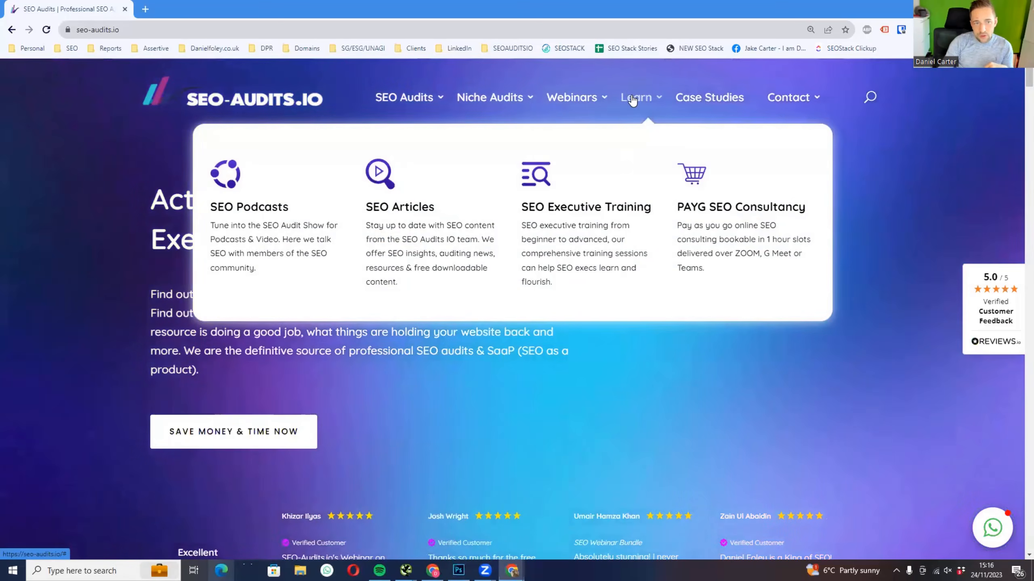
left_click(570, 211)
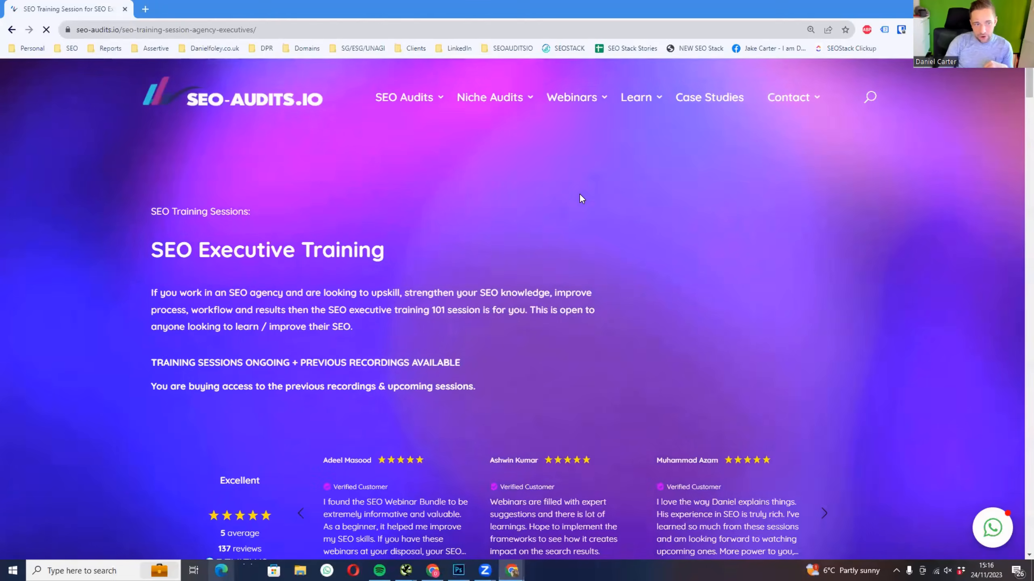
scroll(269, 294, "down", 10)
scroll(268, 294, "down", 3)
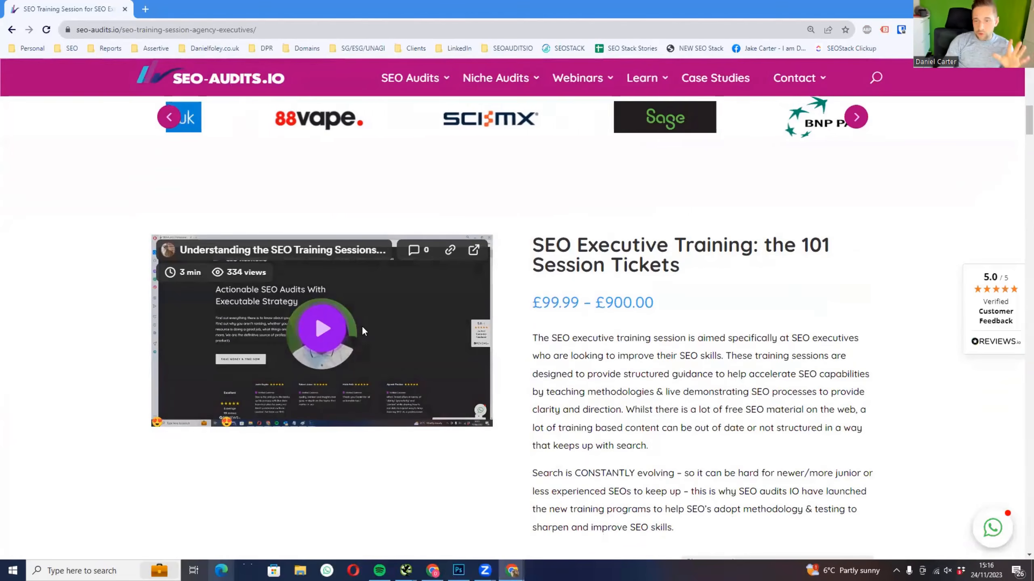
scroll(363, 329, "up", 13)
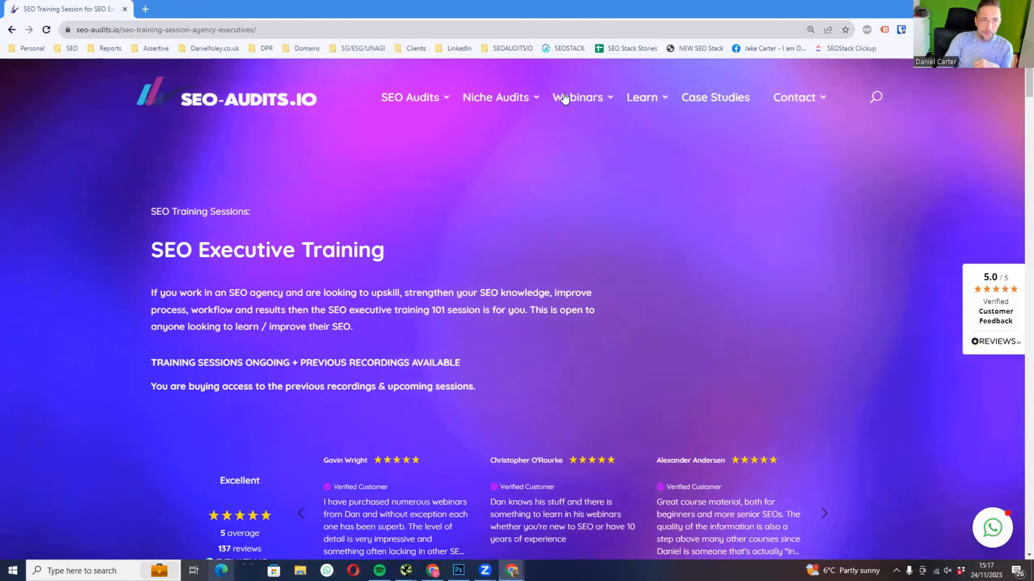
- Reduce the training site's window, show its Learn options, and return to the Search Console performance report
mouse_move(565, 97)
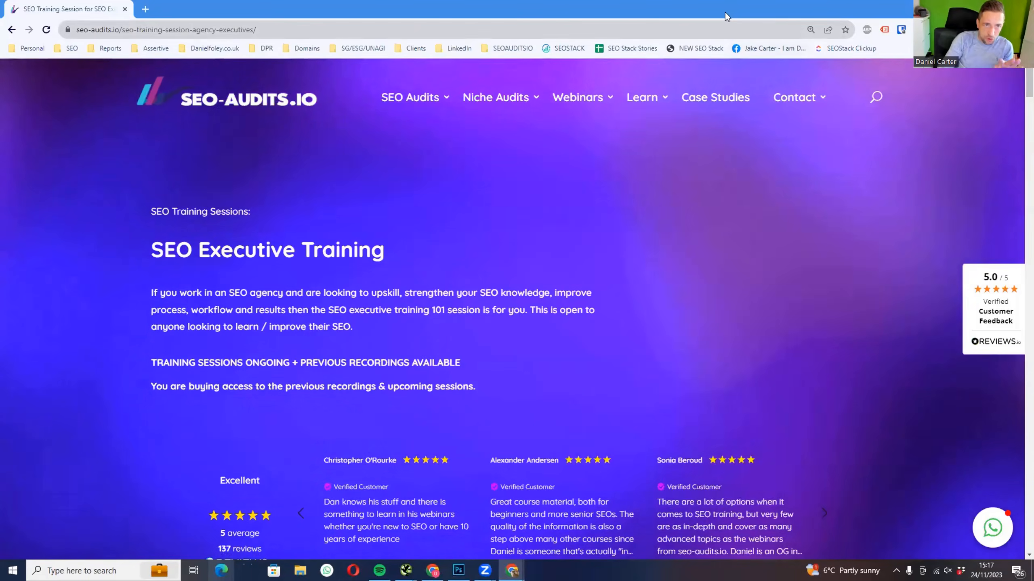
double_click(727, 9)
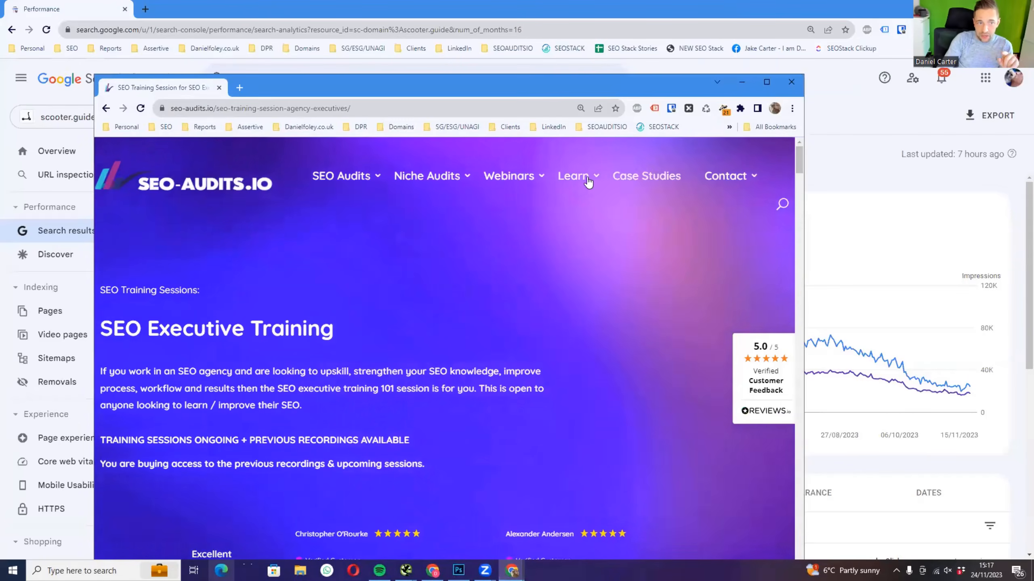
mouse_move(587, 181)
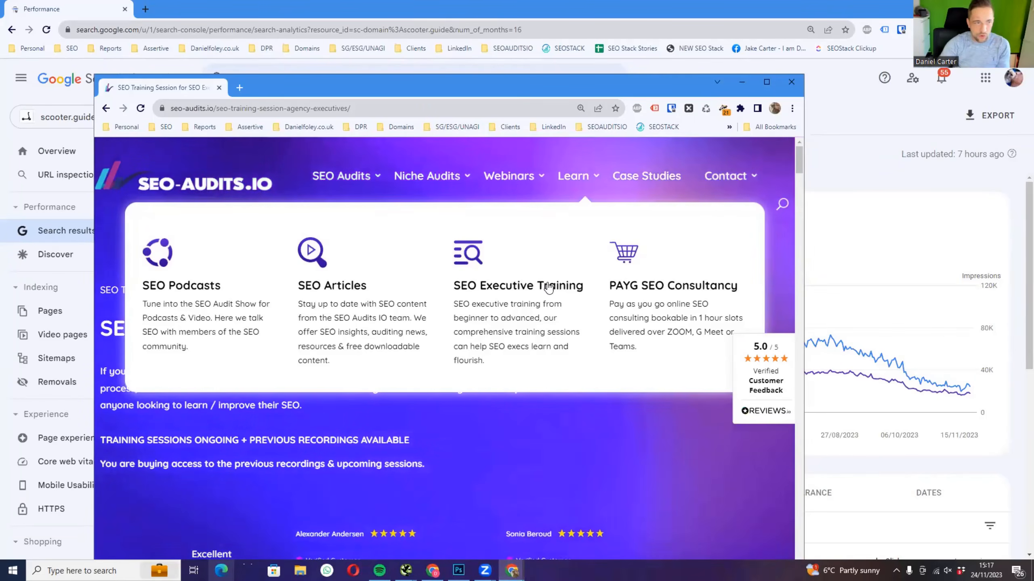
left_click(514, 22)
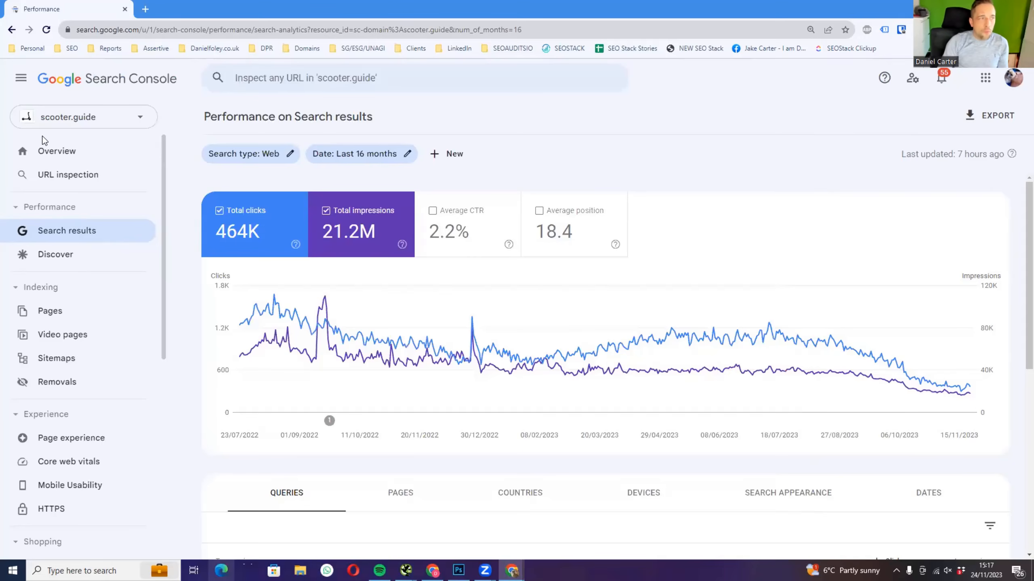
- Switch to ActiveCollab at activecollab.com and bring the Scooter Guide SEO example project into the Search Console browser window
left_click(145, 10)
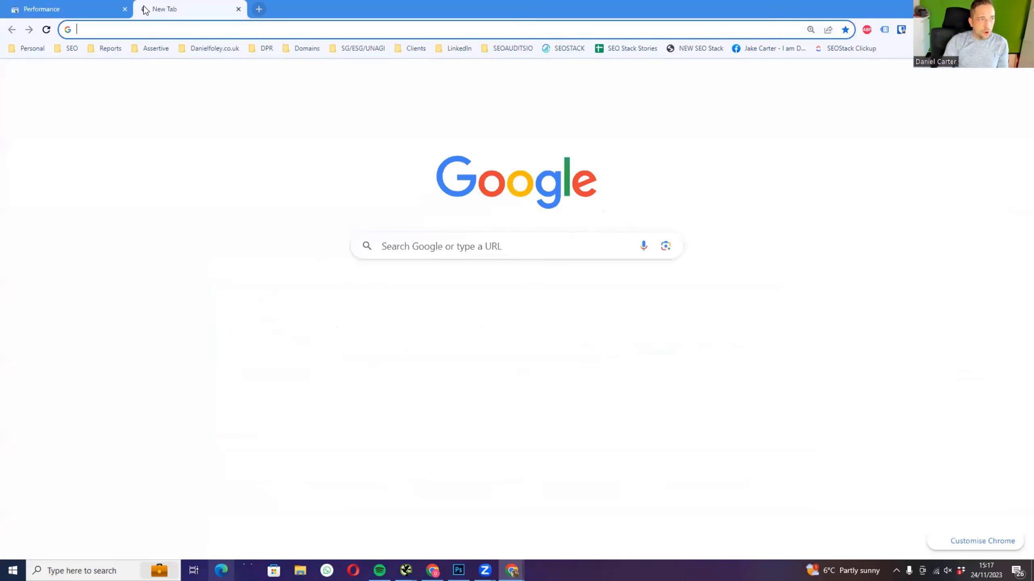
type("activecollab.com")
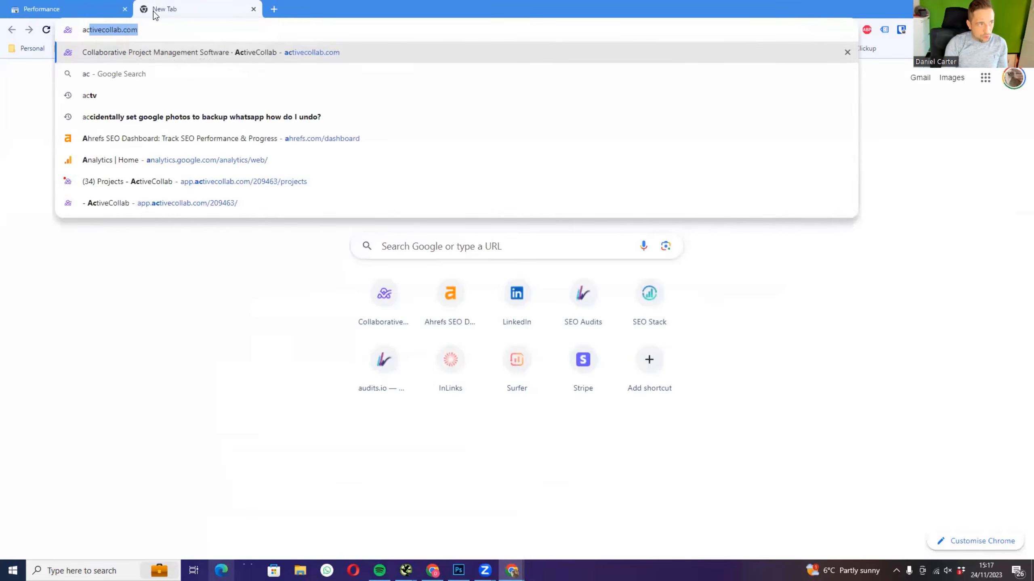
key("Return")
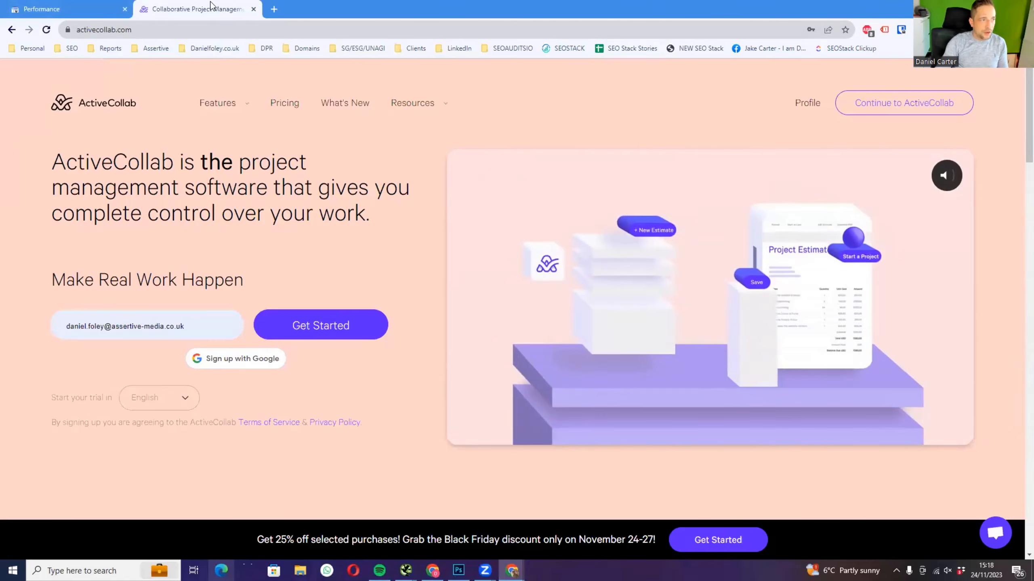
key("ctrl+w")
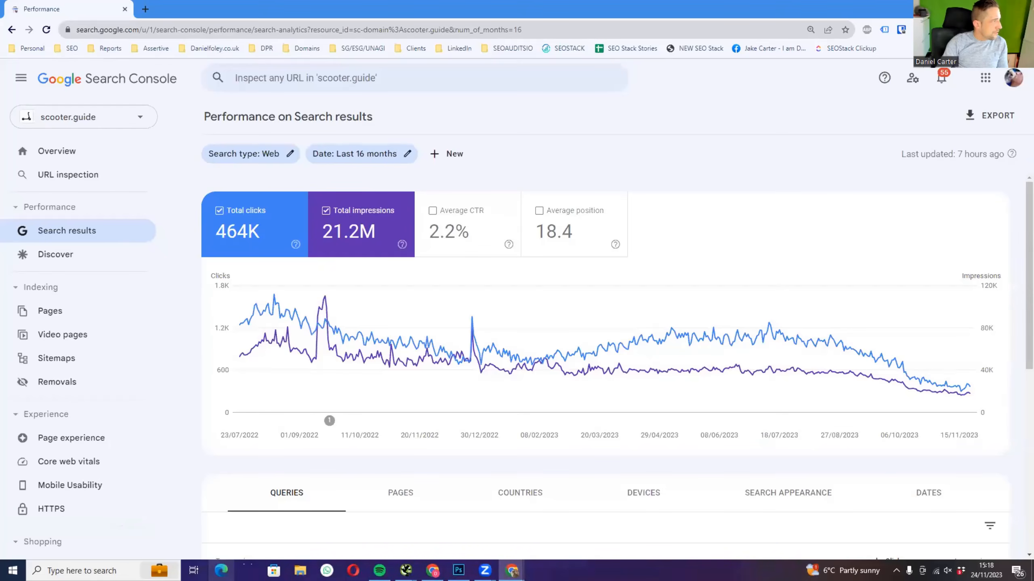
key("Caps_Lock")
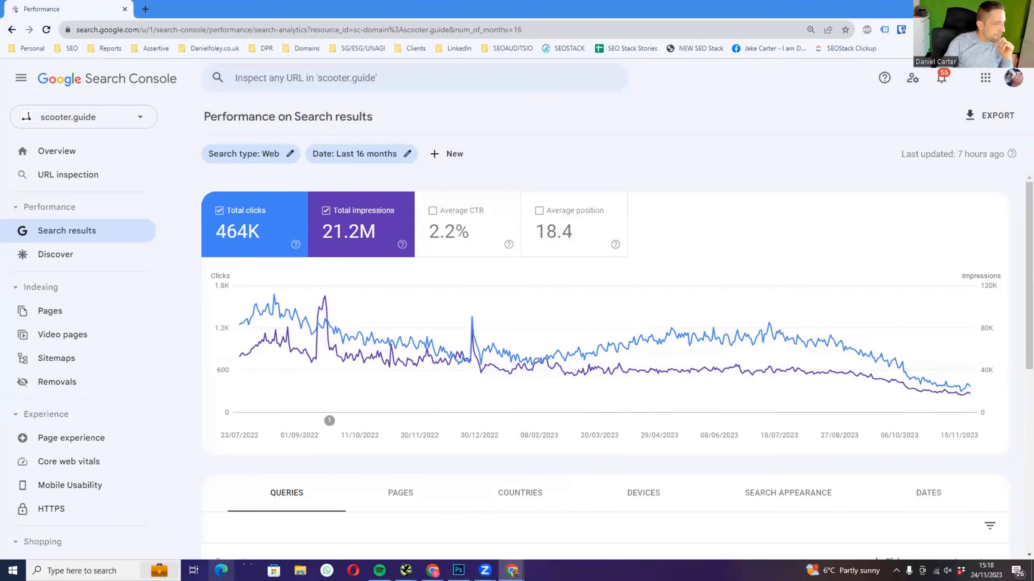
key("alt+Tab")
left_click_drag(161, 113, 182, 16)
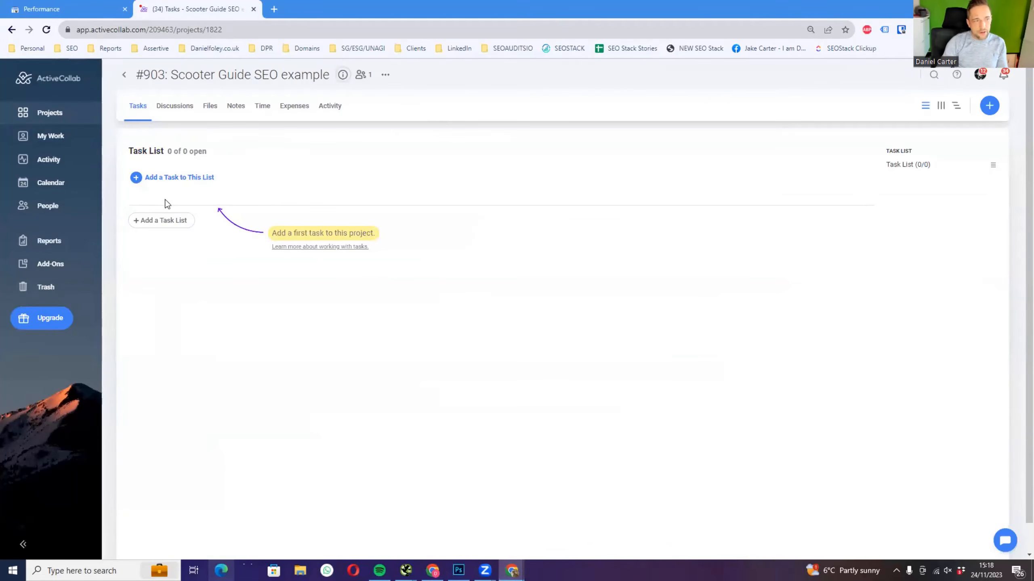
- Add a task list named "SEO Technical" to the Scooter Guide SEO example project
left_click(166, 220)
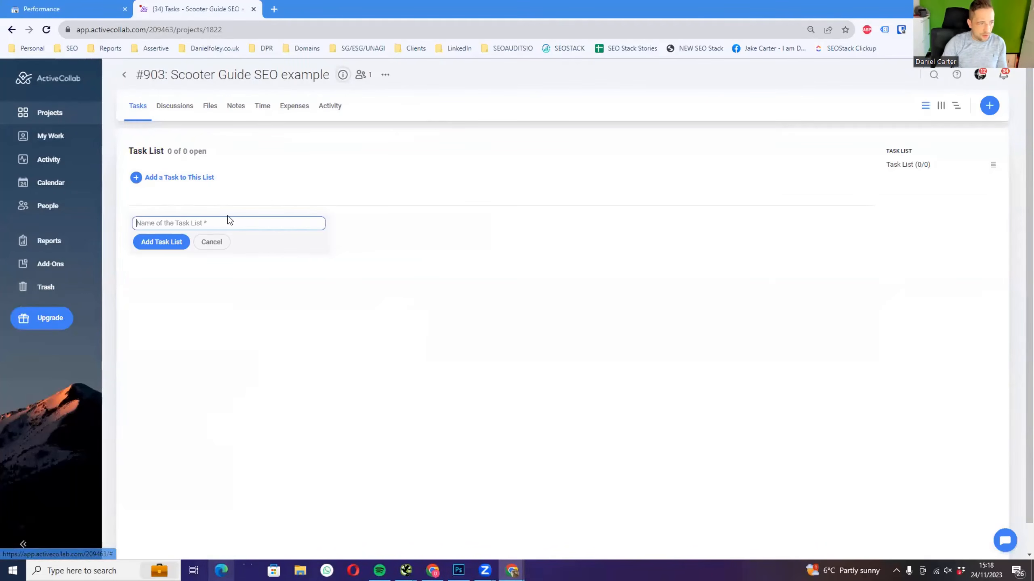
key("Caps_Lock")
type("SEO")
key("Caps_Lock")
type("T")
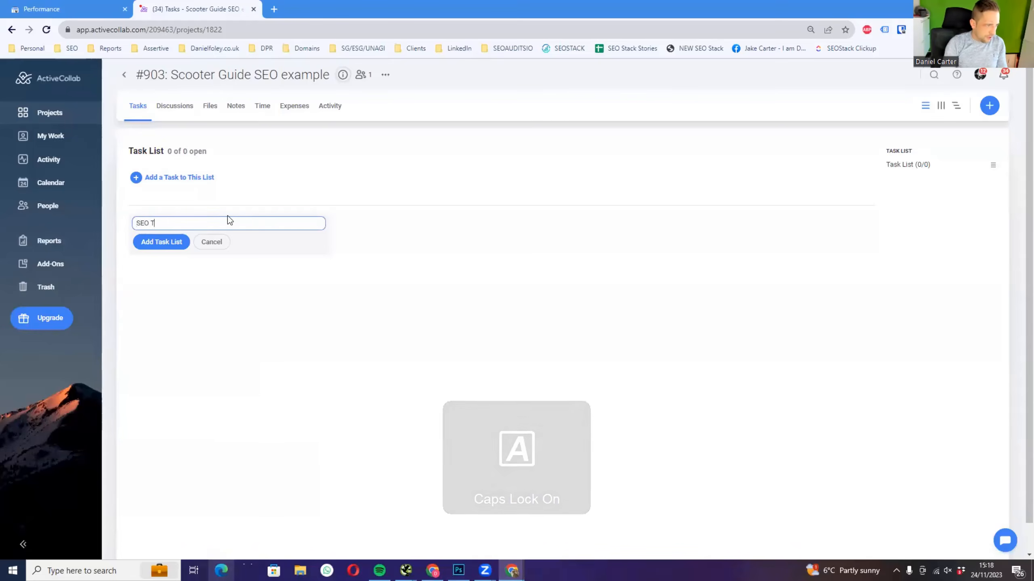
type("ech")
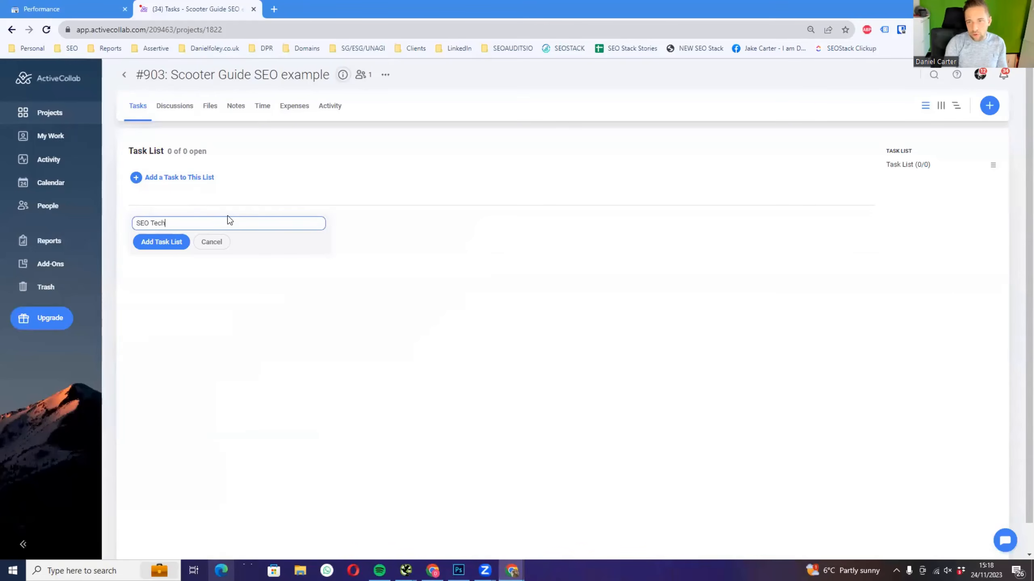
type("nical")
key("Return")
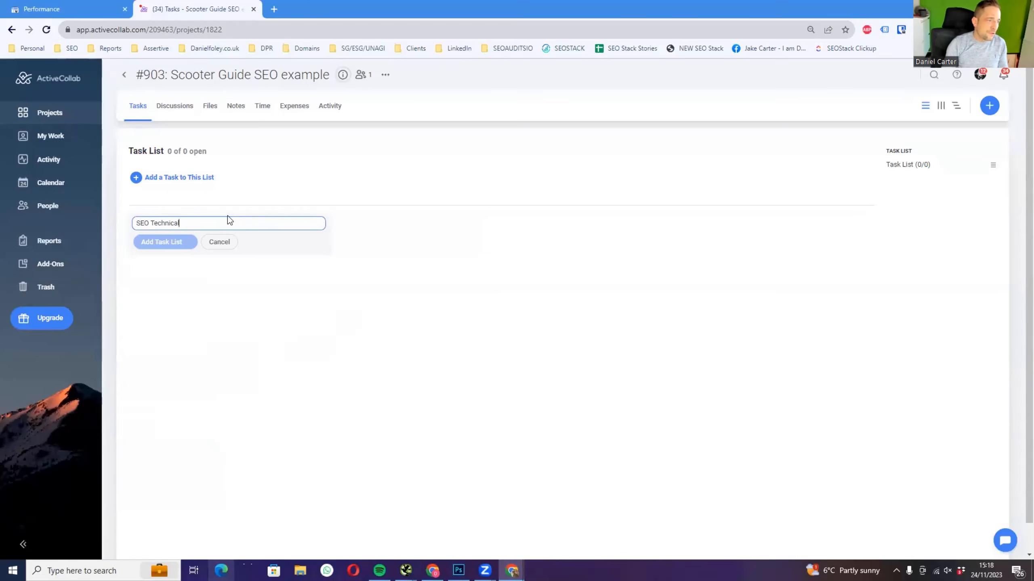
- Add a task list named "Content" below the SEO Technical list
left_click(177, 283)
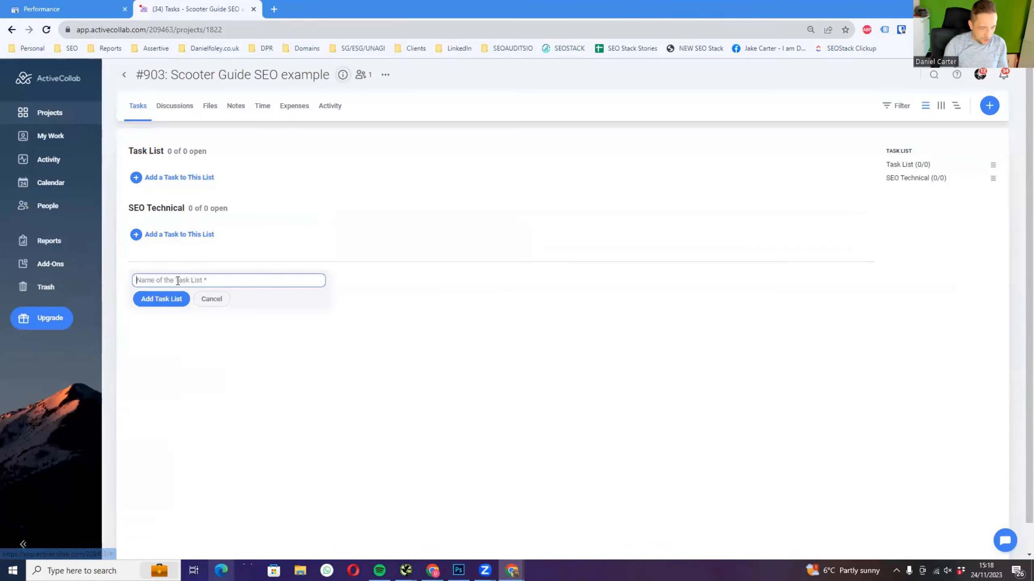
key("Caps_Lock")
type("Content")
key("Return")
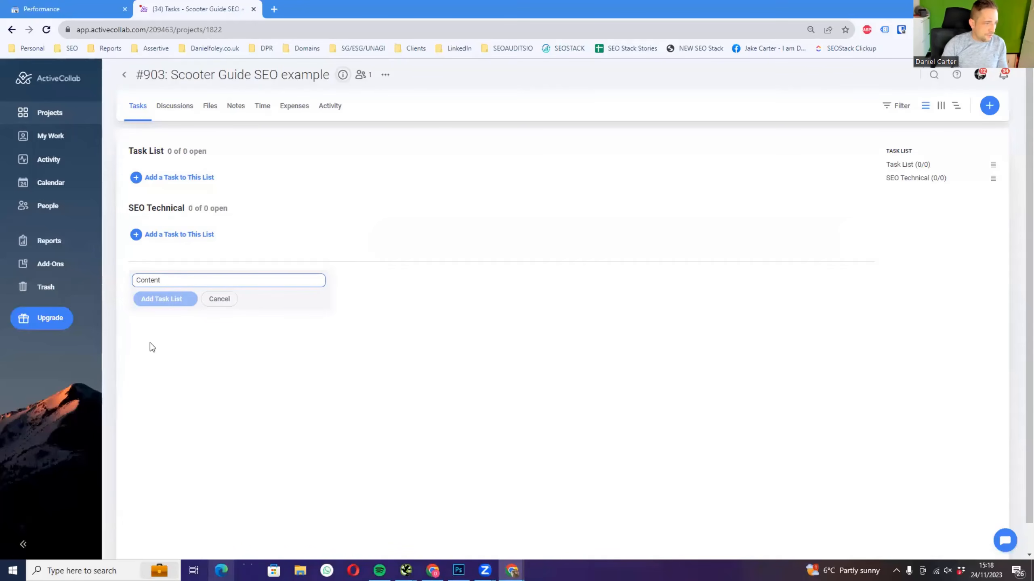
- Add a task list named "Links" below the Content list
left_click(169, 341)
type("L")
key("Caps_Lock")
type("in")
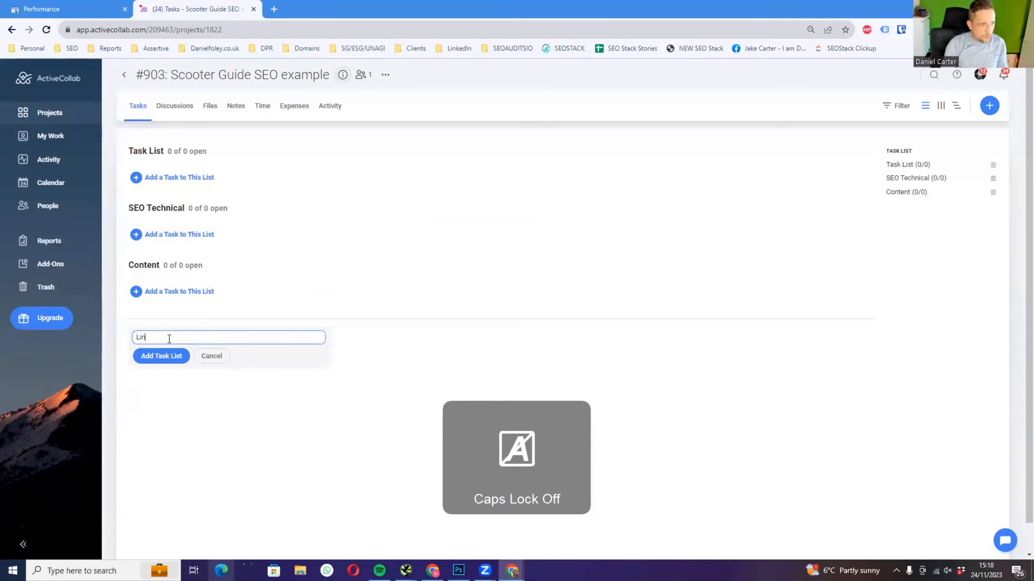
type("ks")
key("Return")
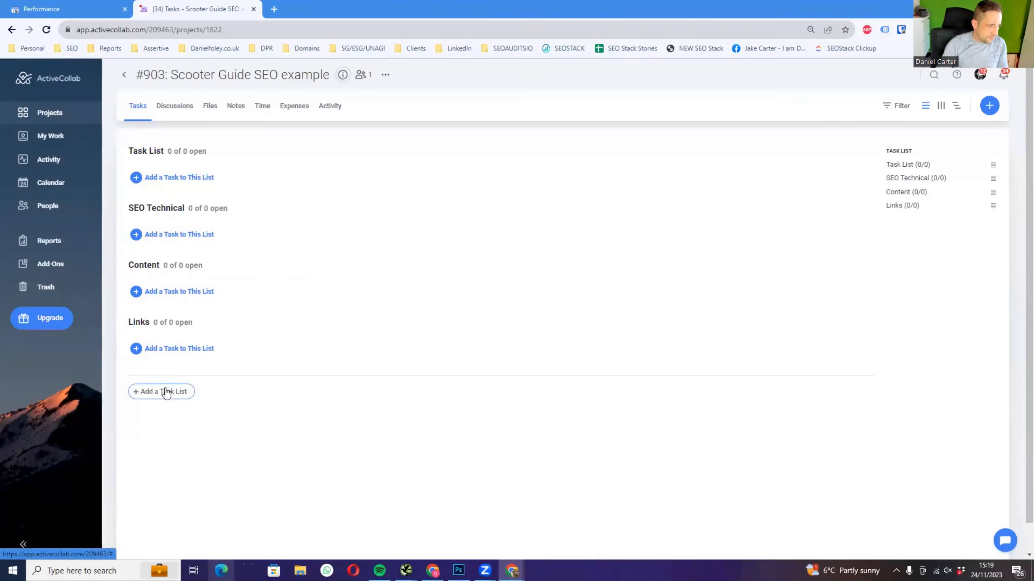
- Add a task list named "Brand" below the Links list
left_click(166, 392)
type("B")
key("Caps_Lock")
type("rand")
key("Return")
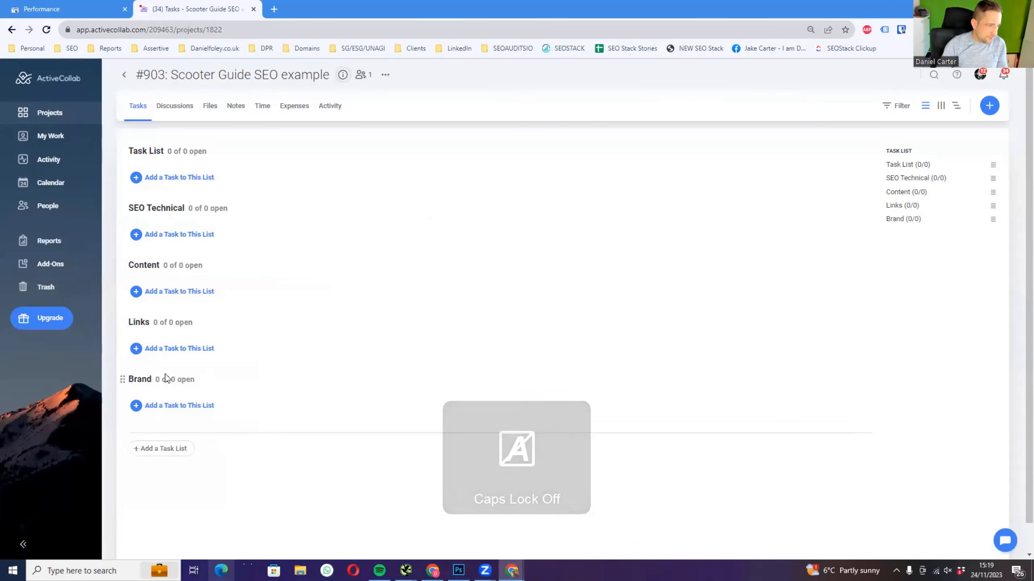
- Add a task list named "Development" below the Brand list
left_click(153, 449)
type("D")
key("Caps_Lock")
type("evelop")
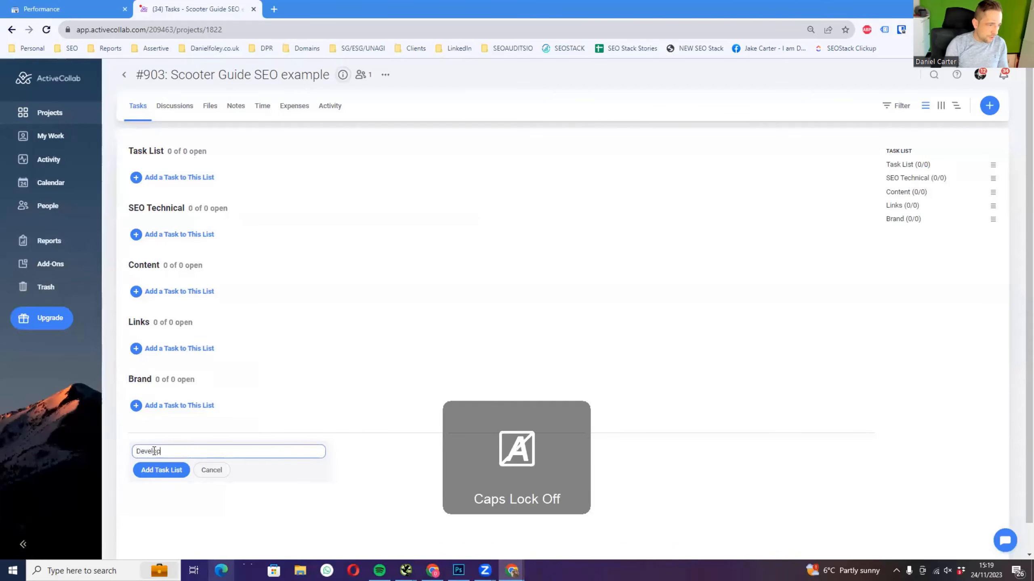
type("ment")
key("Return")
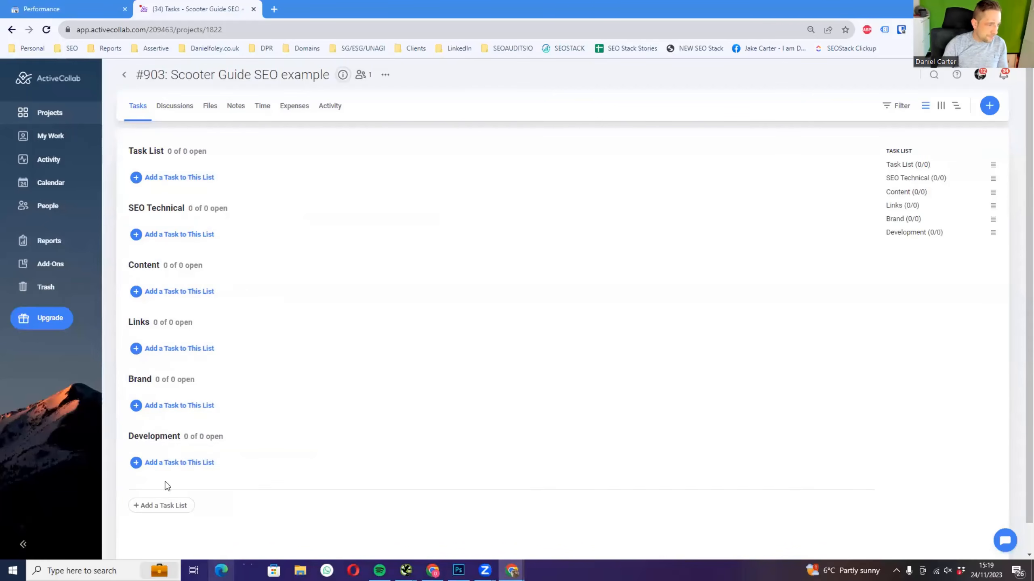
- Add a task list named "SEO testing" below the Development list
left_click(161, 513)
key("Caps_Lock")
type("SO")
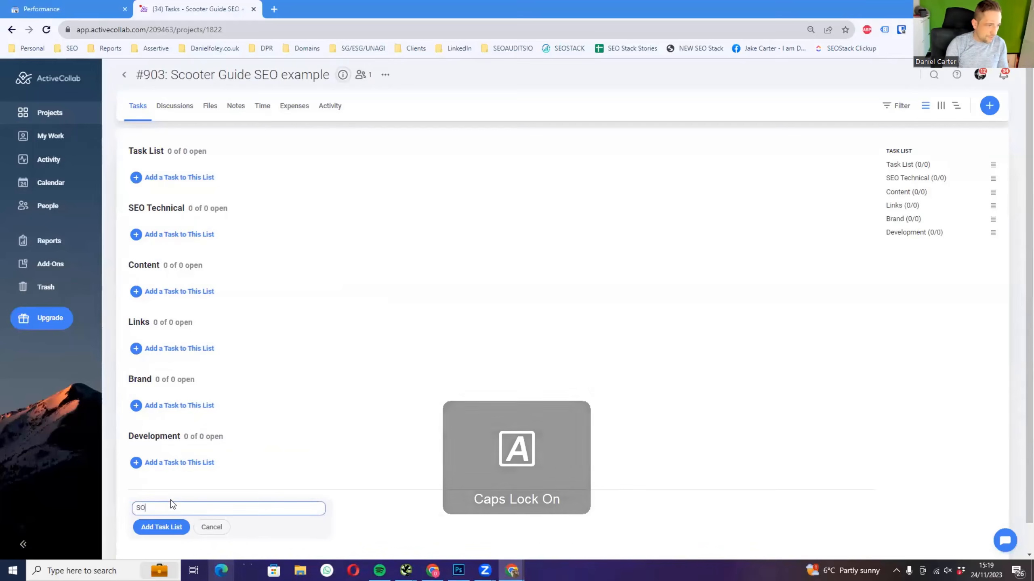
key("BackSpace")
type("EO")
key("Caps_Lock")
type("testing")
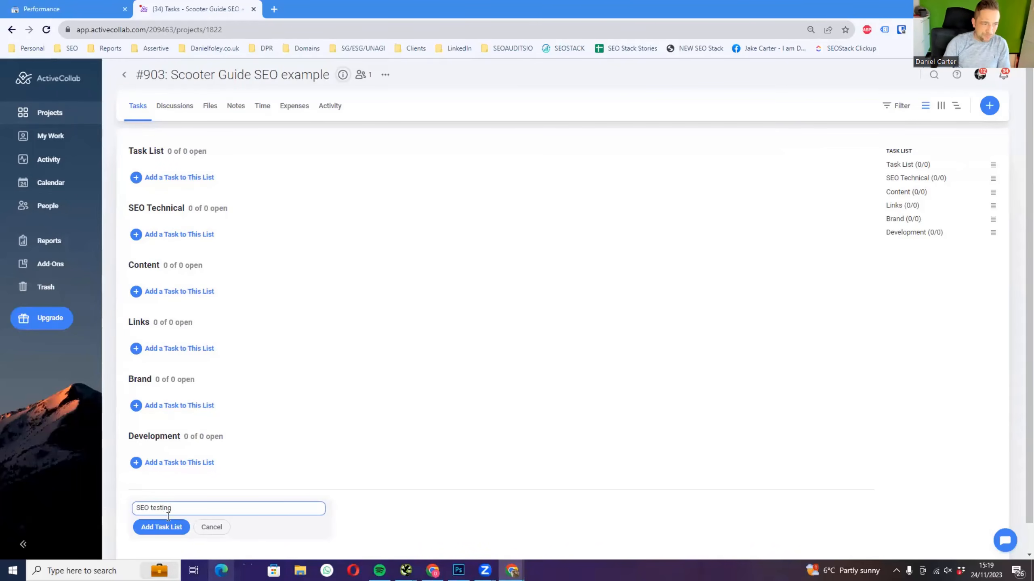
key("Return")
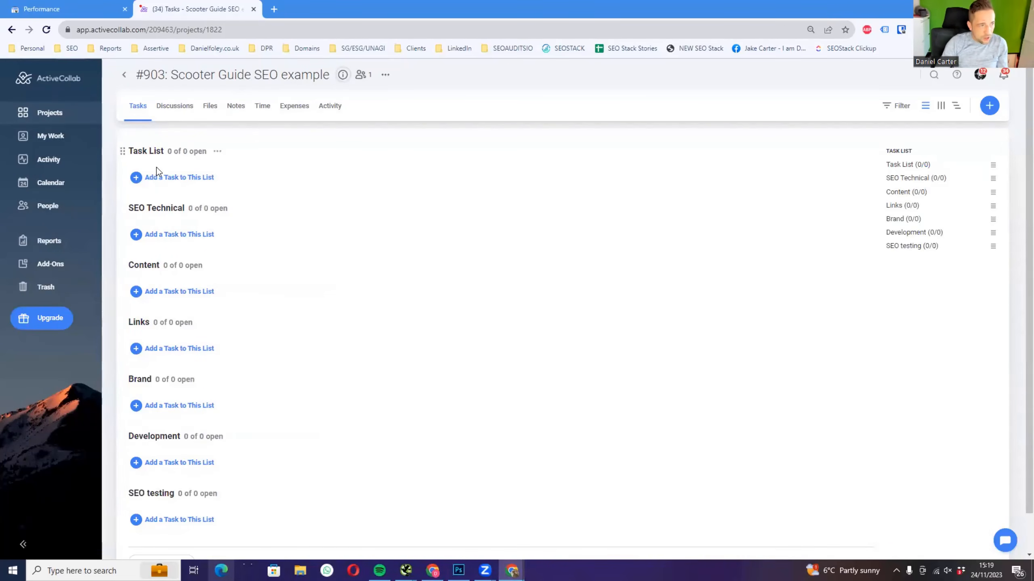
- Start a new task named "Crawl website" in the default Task List
left_click(159, 183)
key("Caps_Lock")
key("Caps_Lock")
type("Crawl")
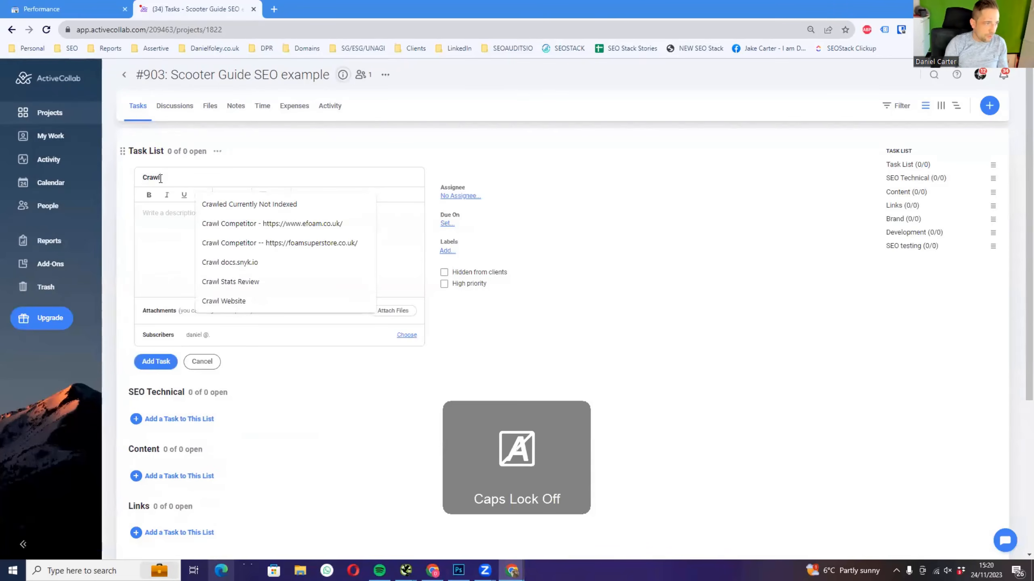
type(" a website")
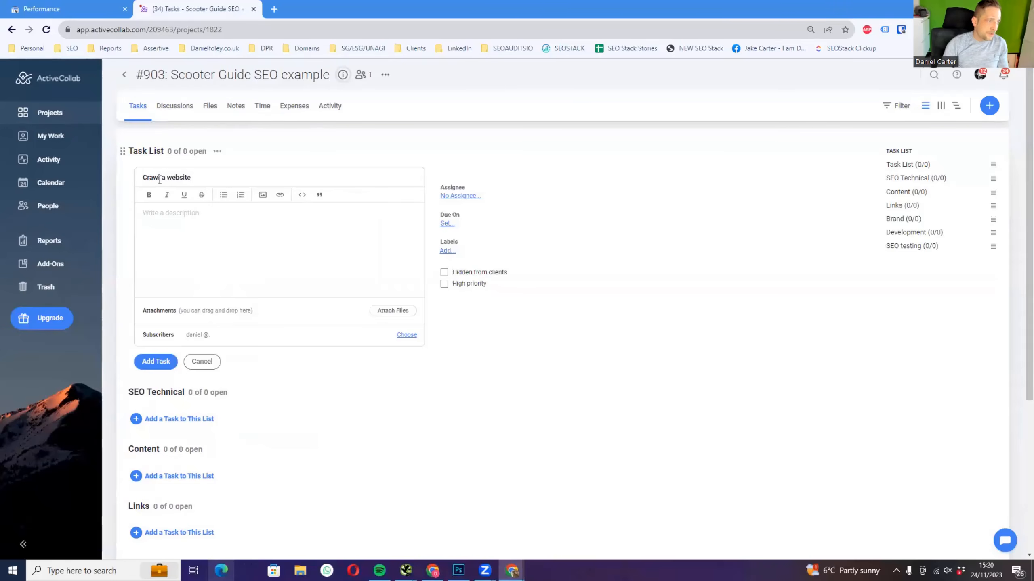
key("ctrl+a")
key("Caps_Lock")
type("C")
key("Caps_Lock")
type("rawl ")
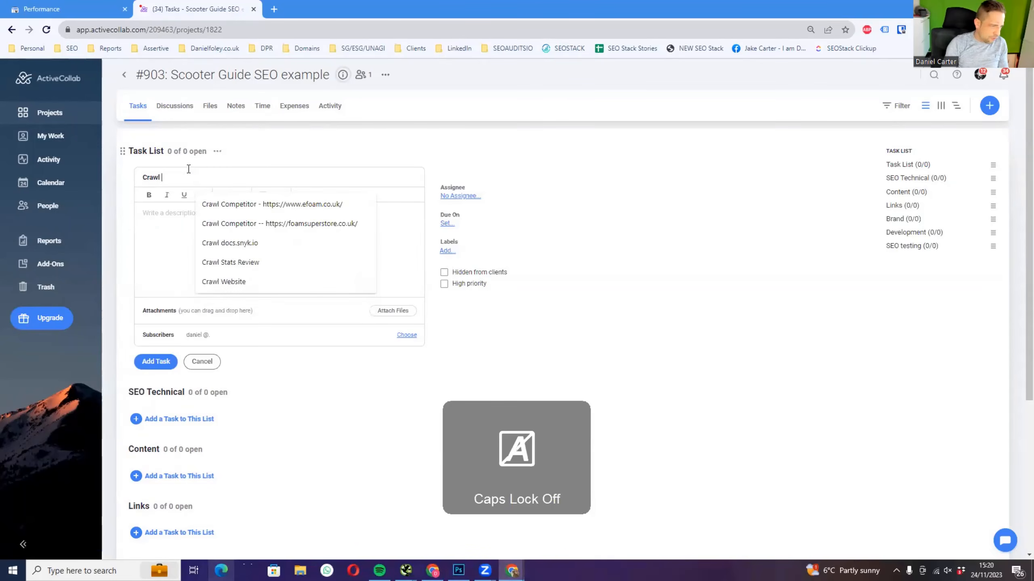
type("website")
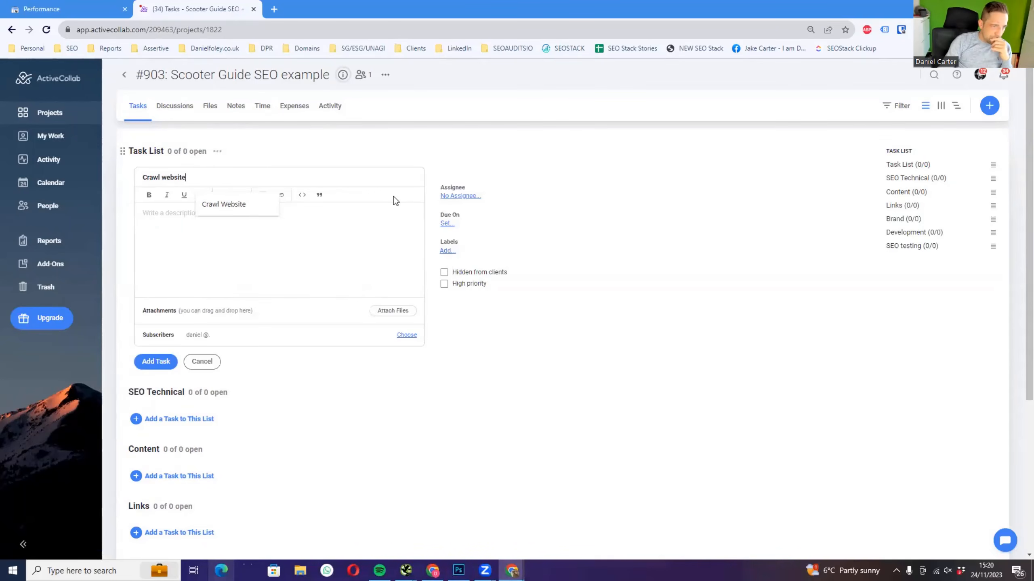
- Assign the "Crawl website" task to the account owner and add it to the list
left_click(459, 197)
left_click(473, 253)
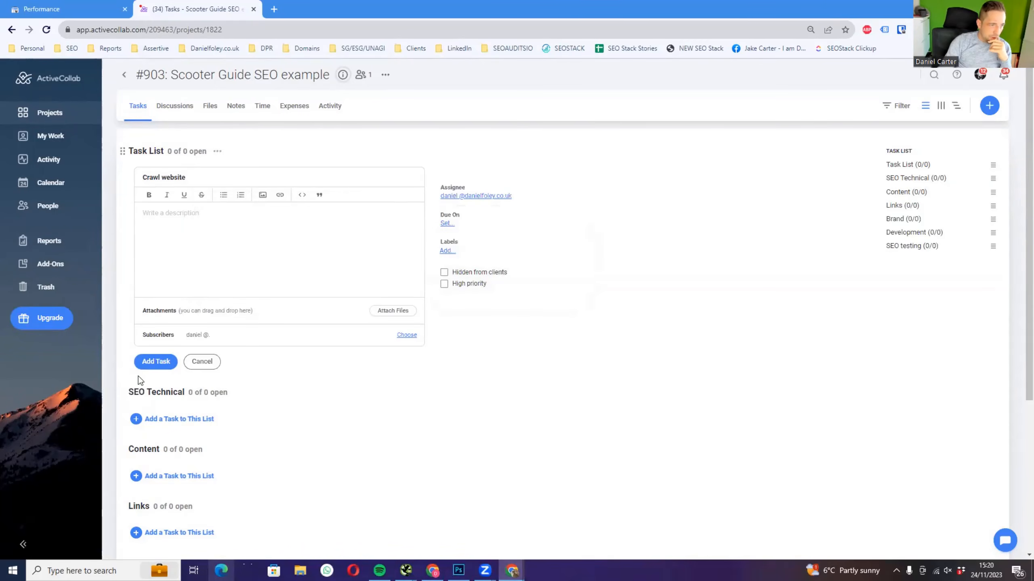
left_click(161, 365)
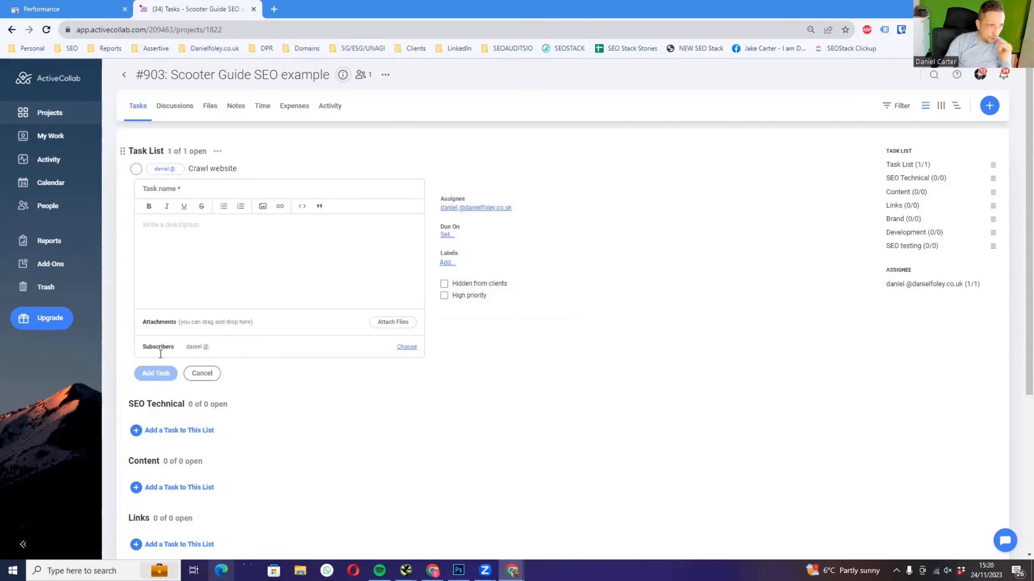
- Launch Screaming Frog SEO Spider and reposition its window over the browser
key("super")
type("scre")
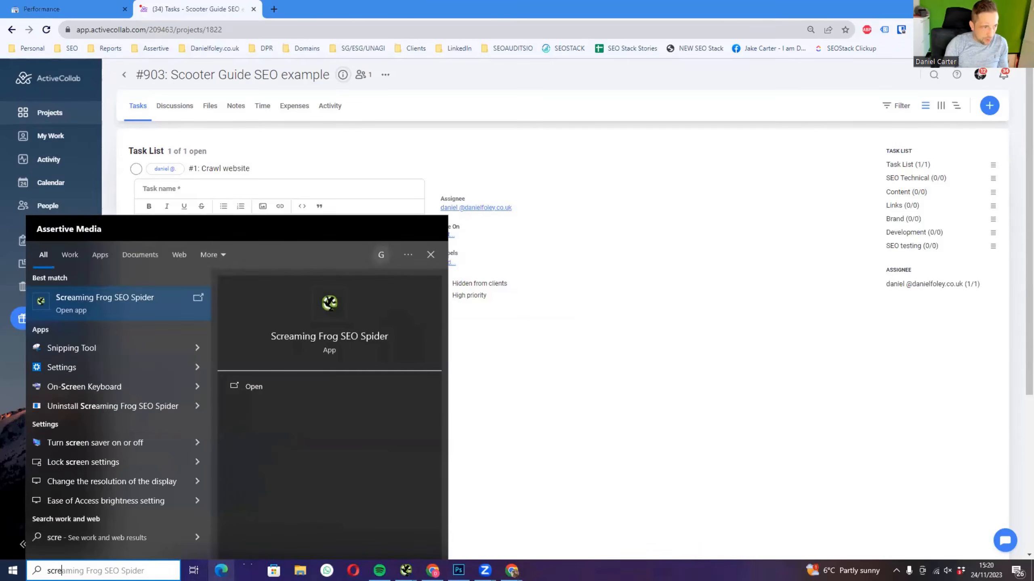
key("Return")
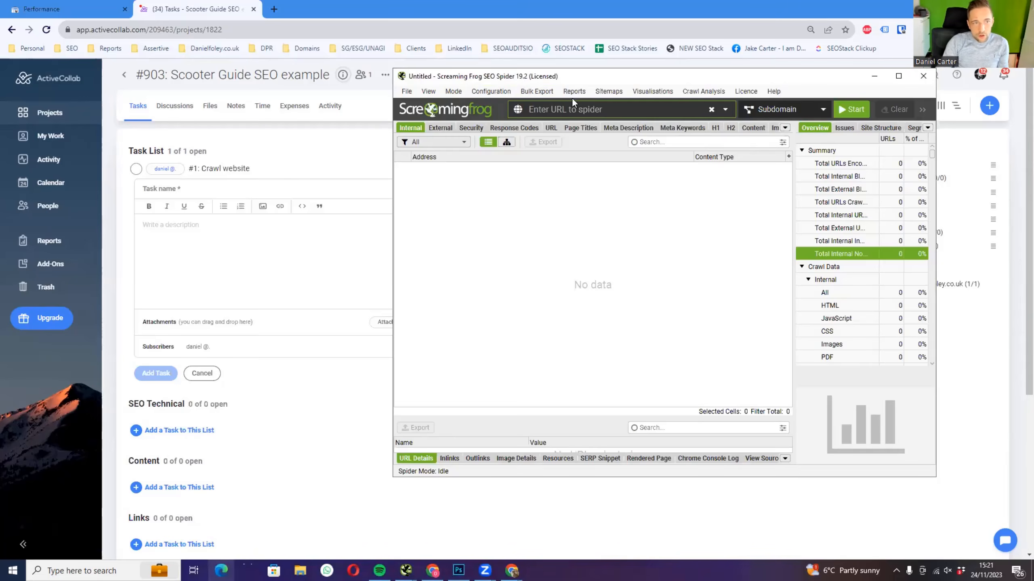
left_click_drag(569, 78, 513, 78)
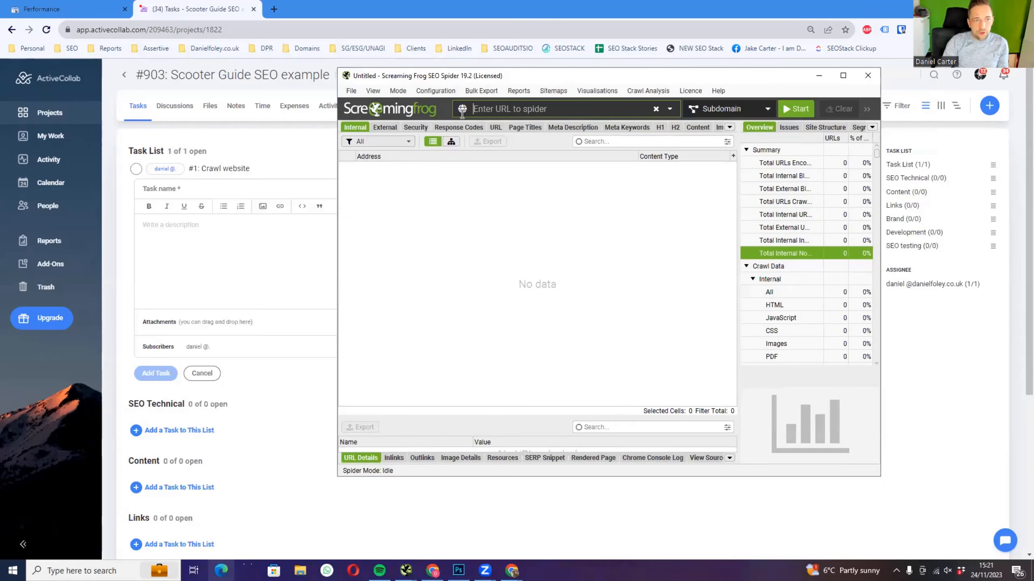
left_click(452, 93)
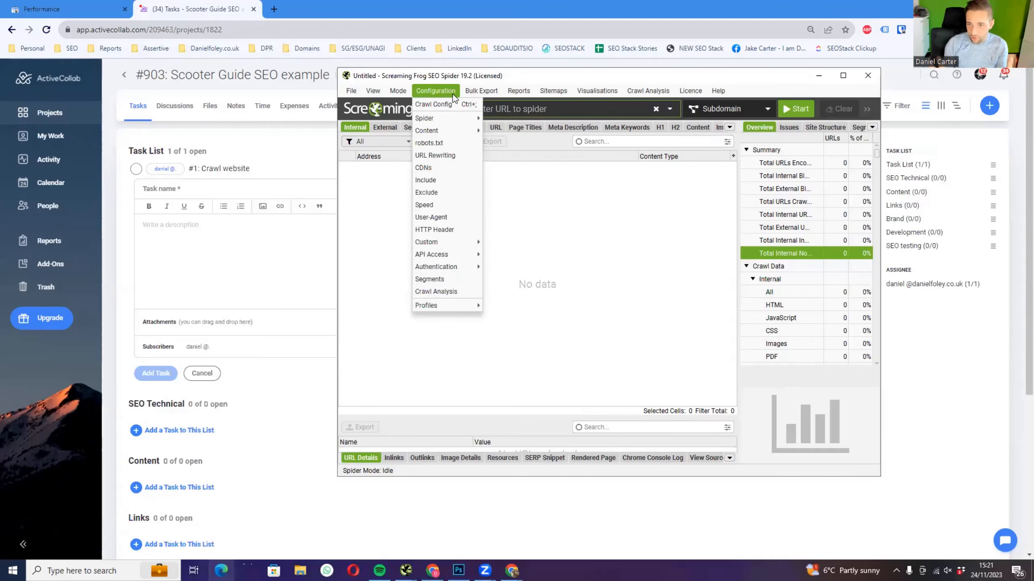
left_click(585, 75)
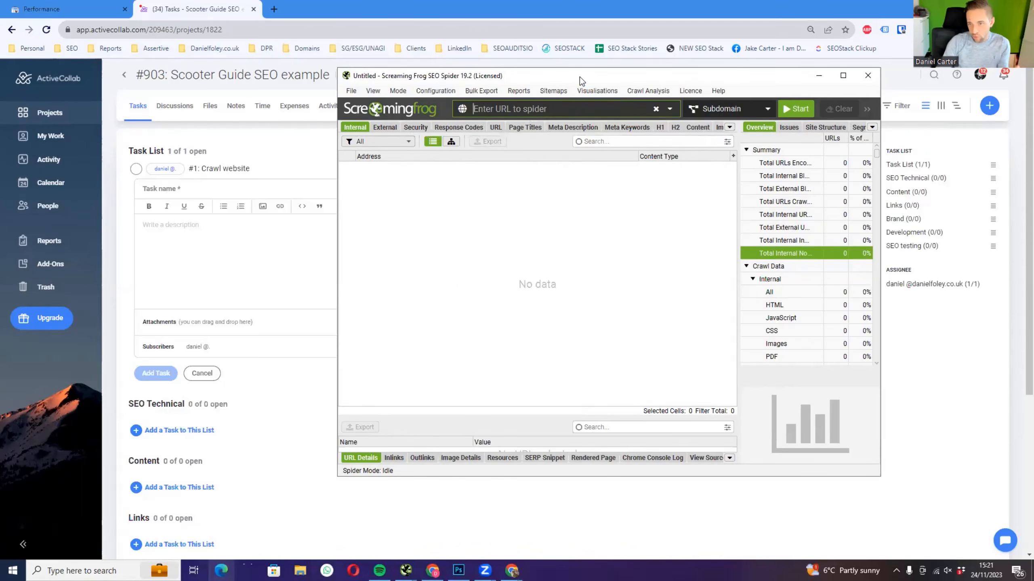
left_click_drag(580, 77, 569, 87)
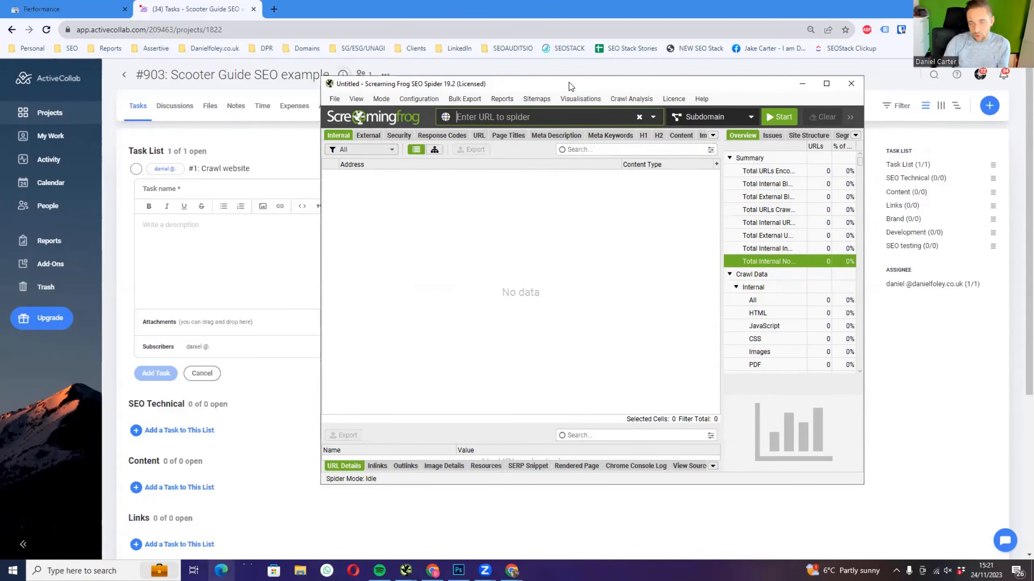
double_click(454, 82)
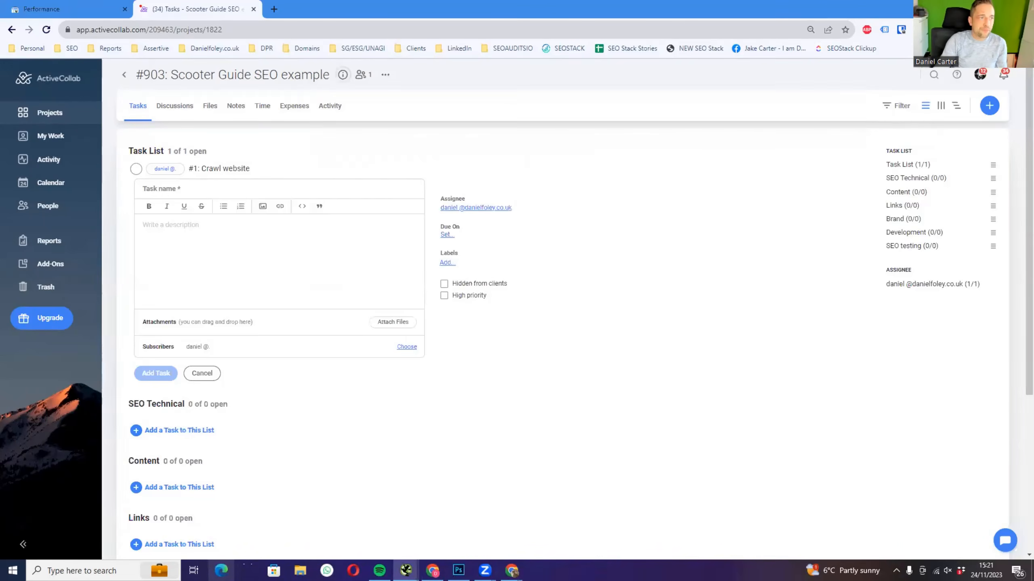
- Open scooter.guide in a new browser tab and dismiss the promotional pop-up
left_click(274, 9)
type("scooter.guide")
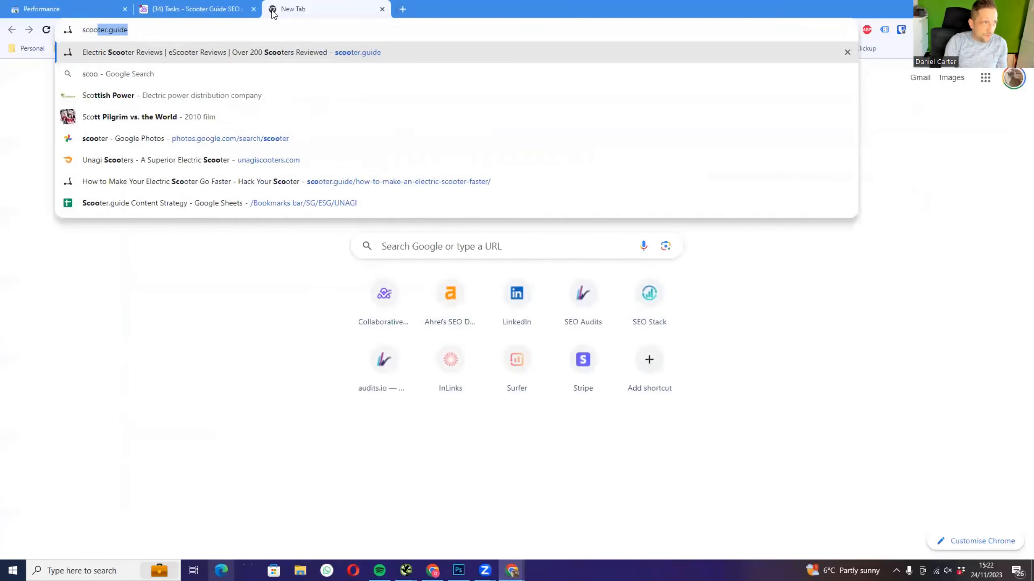
key("Return")
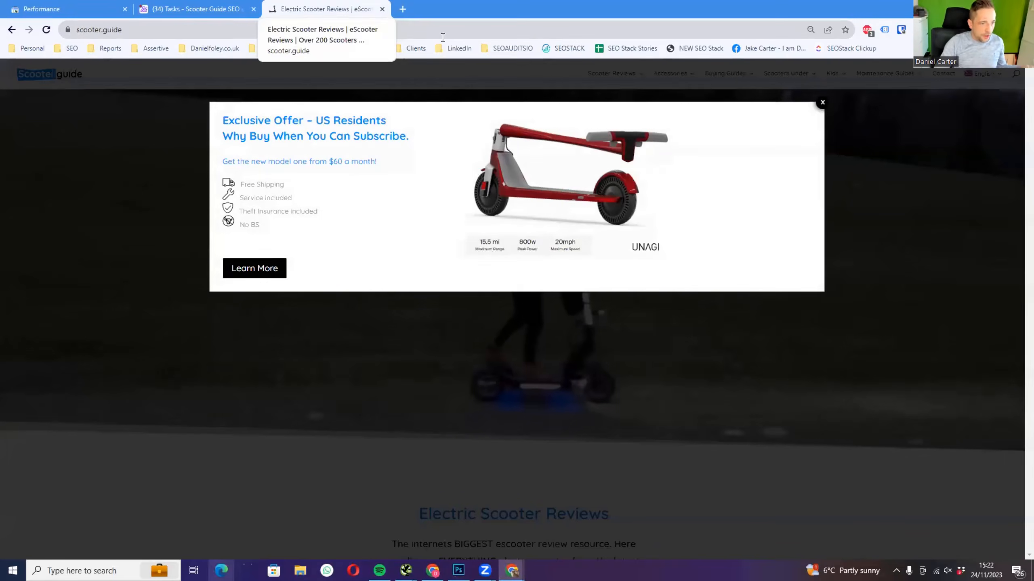
left_click(822, 102)
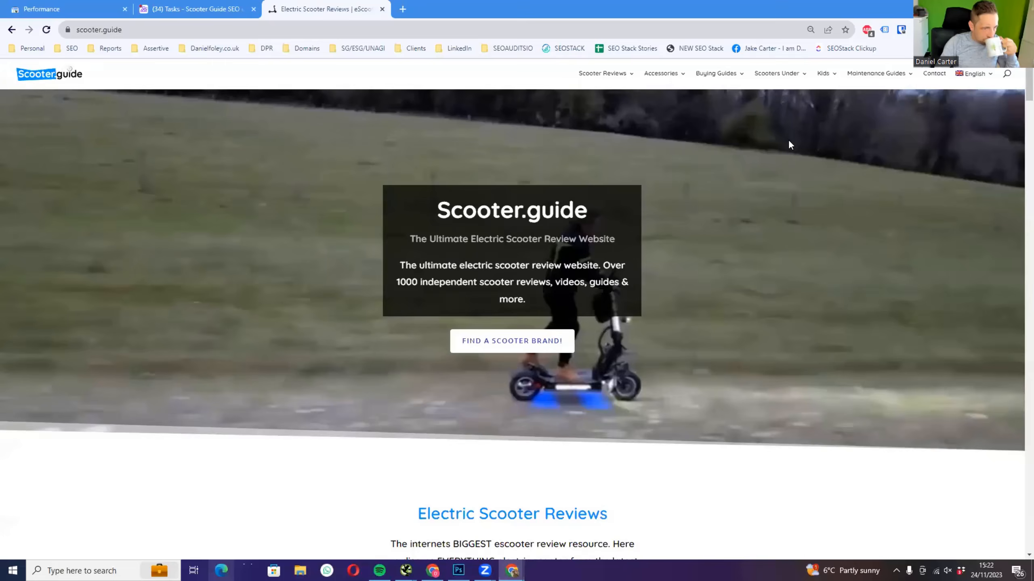
- Disable Privacy Badger for scooter.guide so the embedded YouTube videos can load
scroll(760, 211, "down", 10)
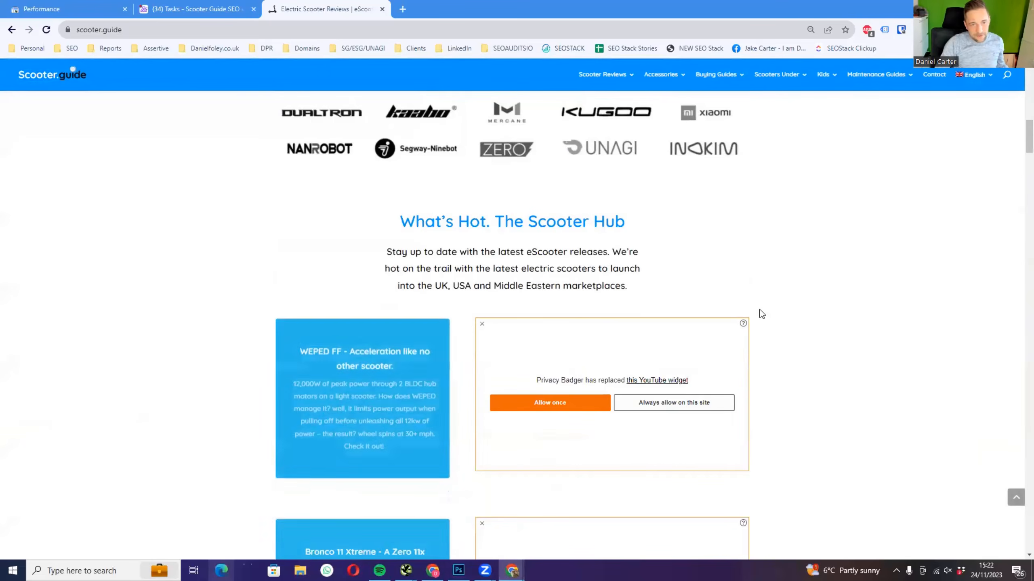
left_click(951, 30)
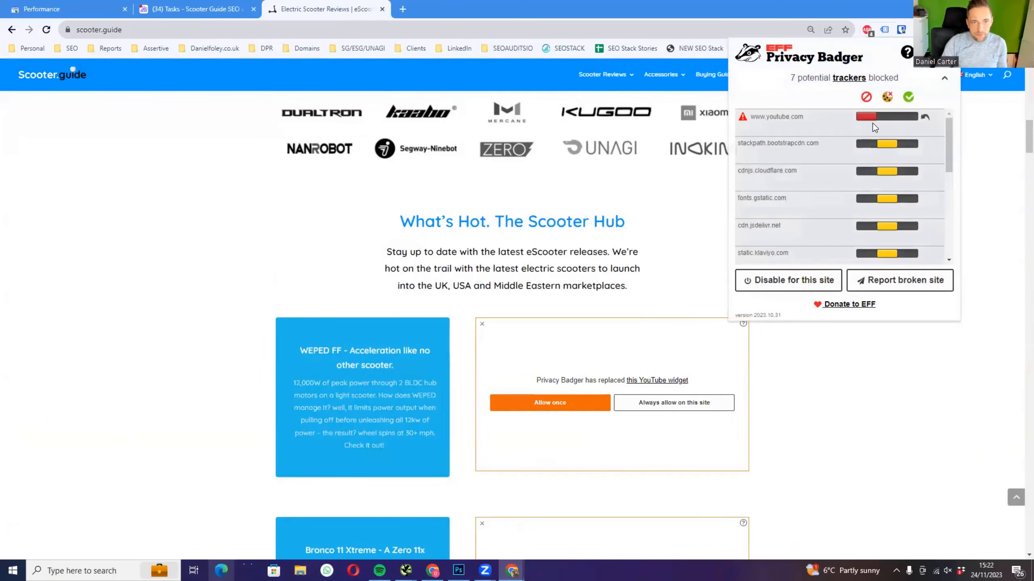
left_click(774, 285)
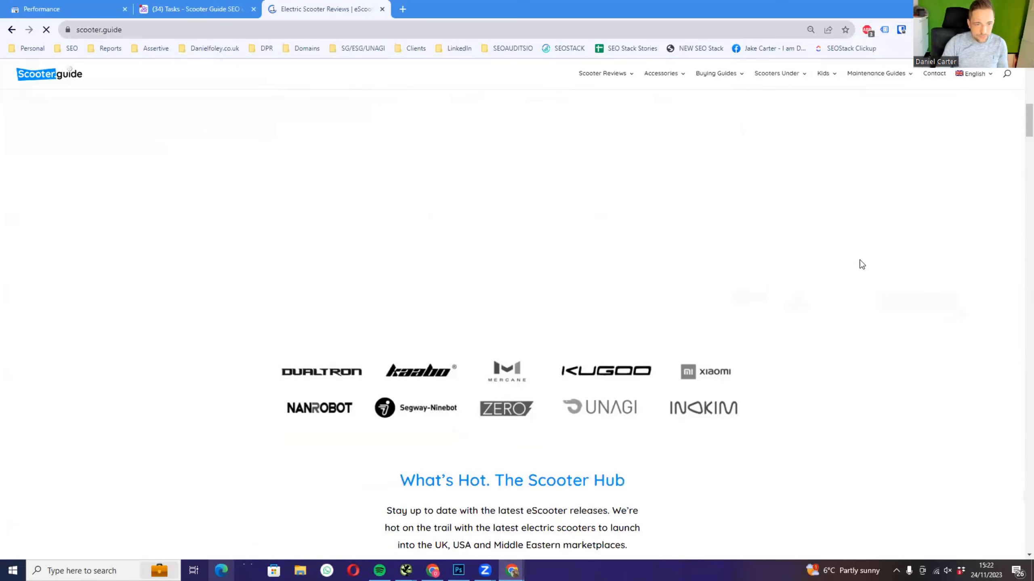
- Examine the scooter.guide homepage sections and the site's main navigation menus, including buying guides, kids and maintenance guides
scroll(1003, 220, "down", 6)
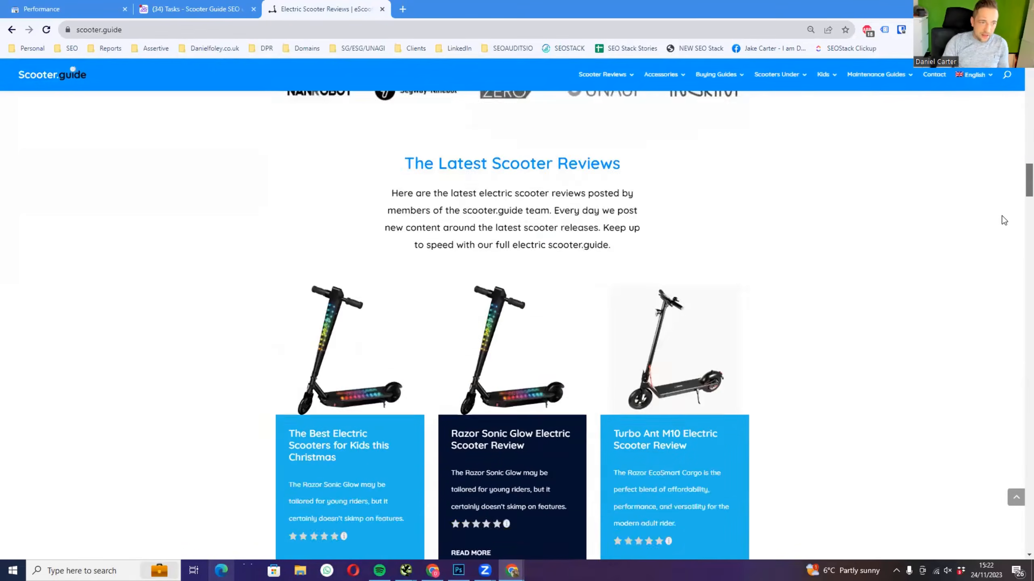
scroll(1003, 221, "down", 20)
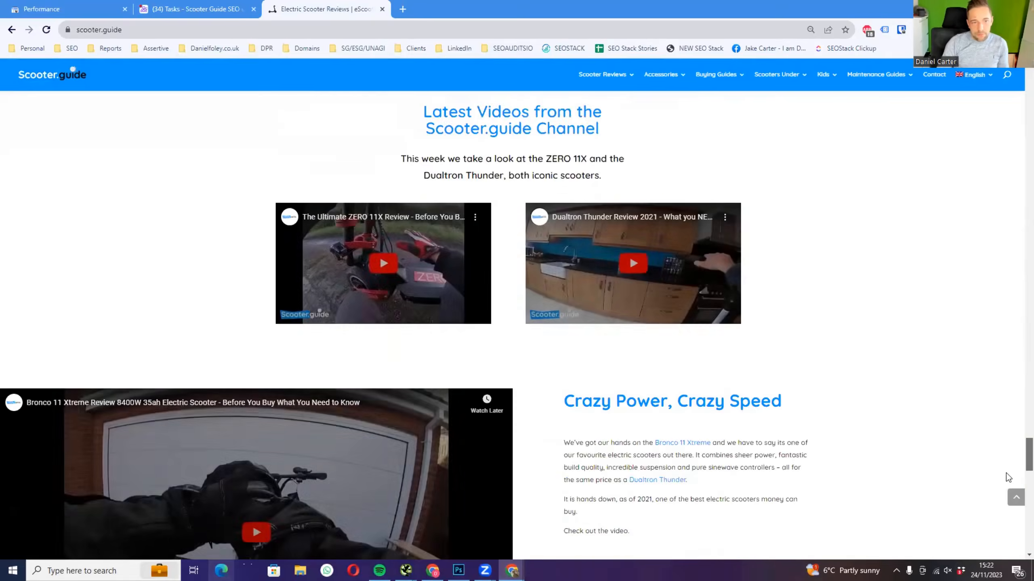
scroll(1005, 500, "down", 5)
scroll(1003, 448, "up", 20)
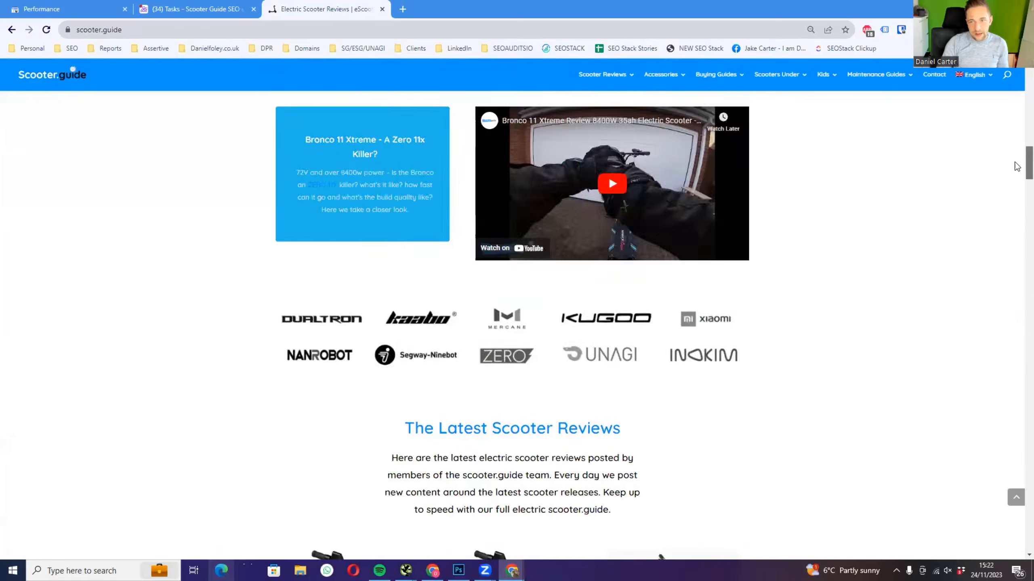
scroll(1017, 166, "up", 10)
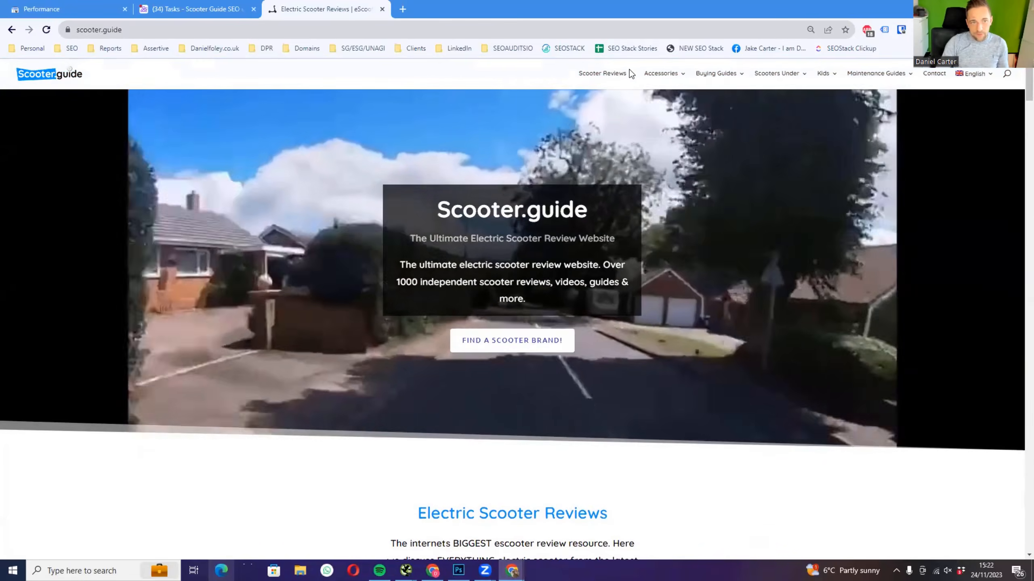
mouse_move(623, 74)
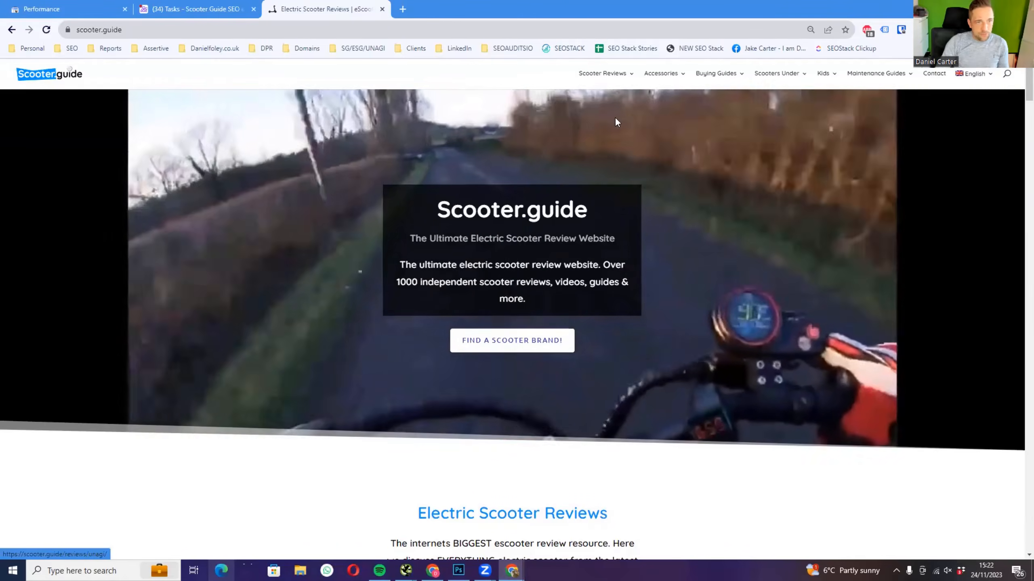
mouse_move(667, 77)
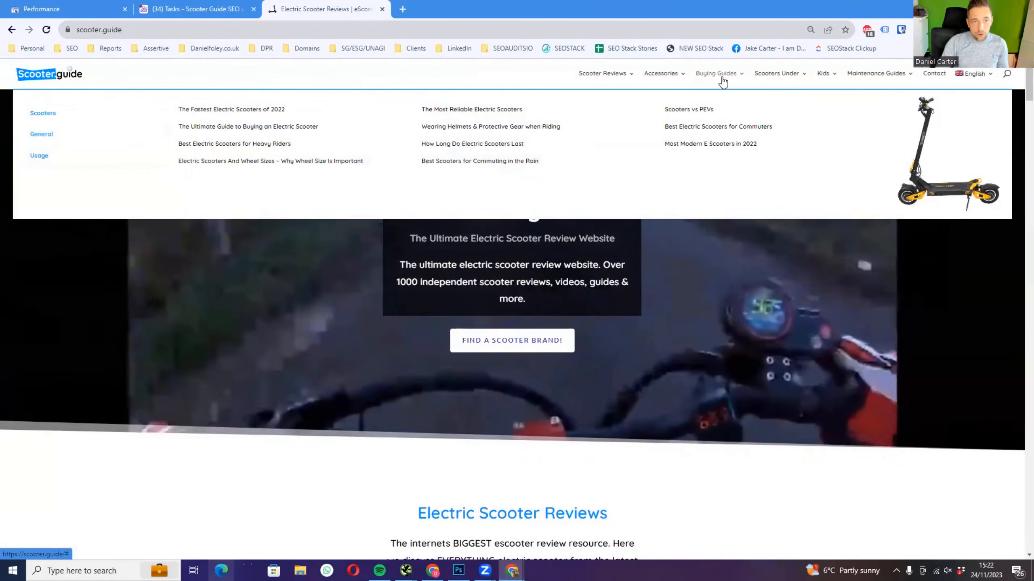
mouse_move(762, 79)
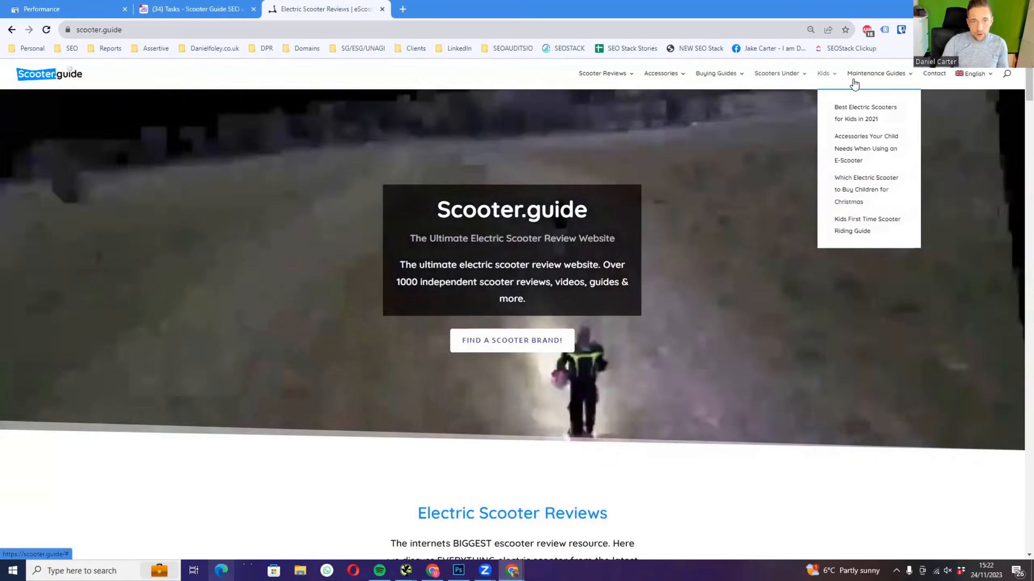
mouse_move(862, 86)
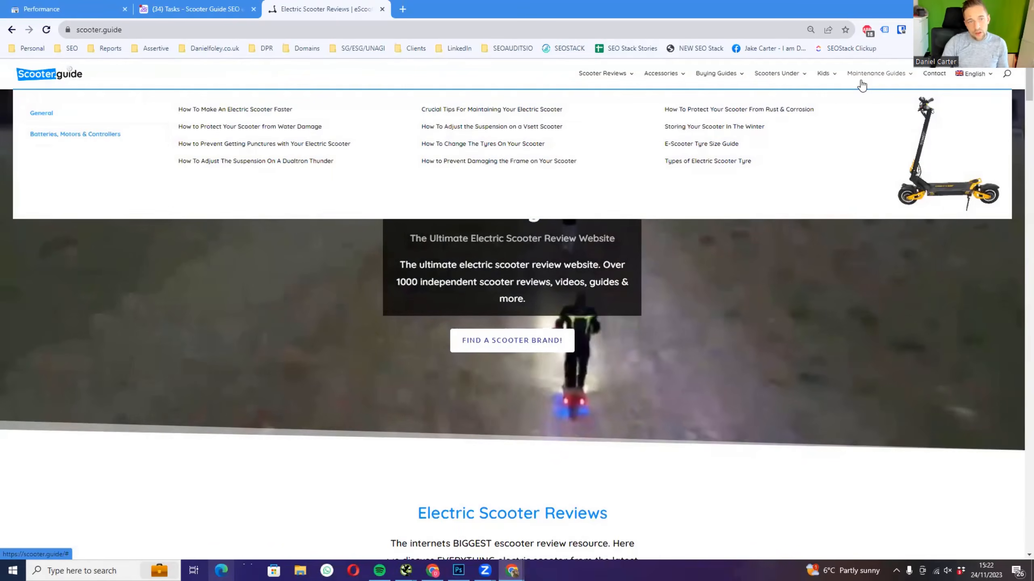
mouse_move(711, 84)
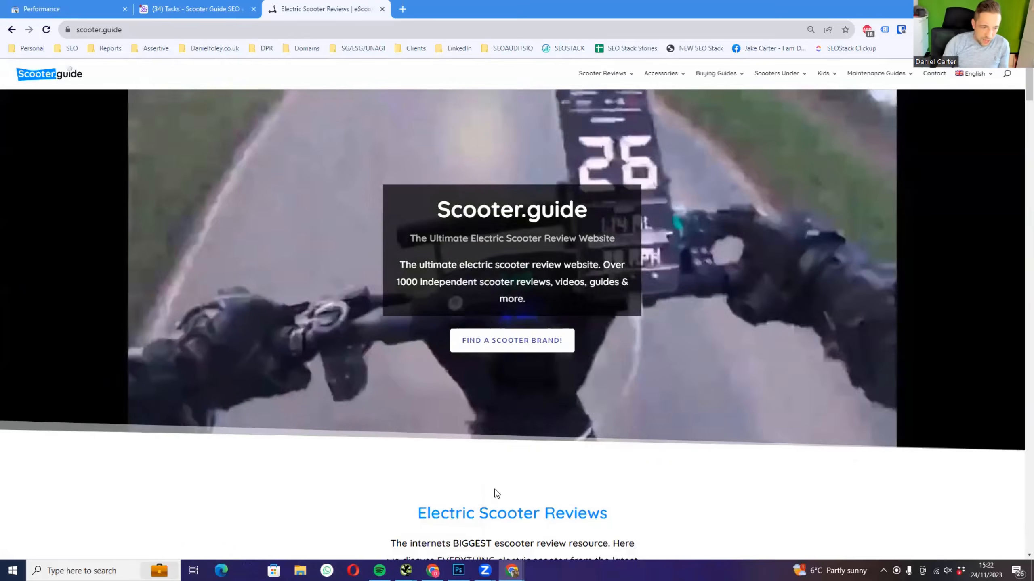
scroll(472, 368, "down", 8)
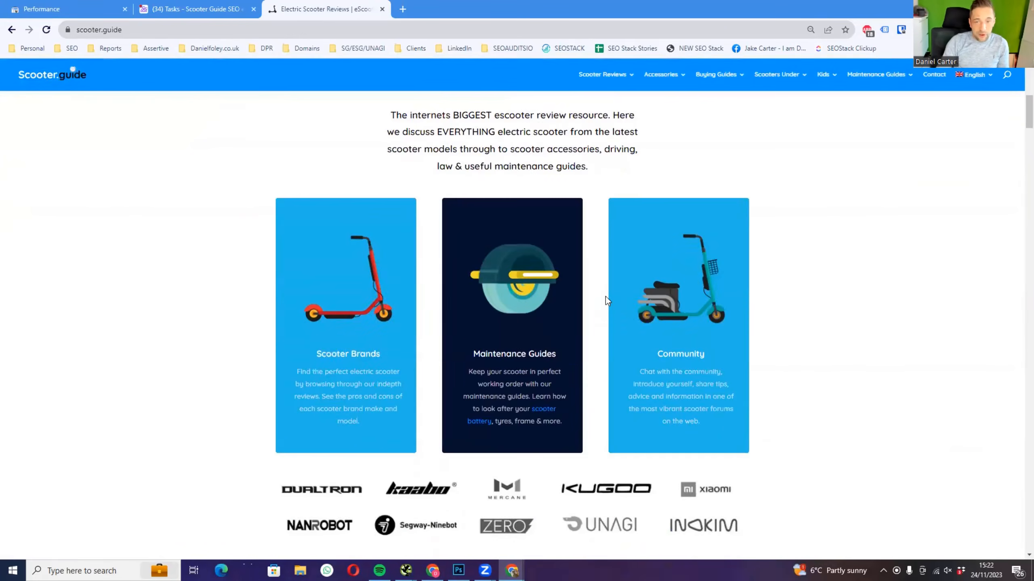
scroll(582, 302, "up", 8)
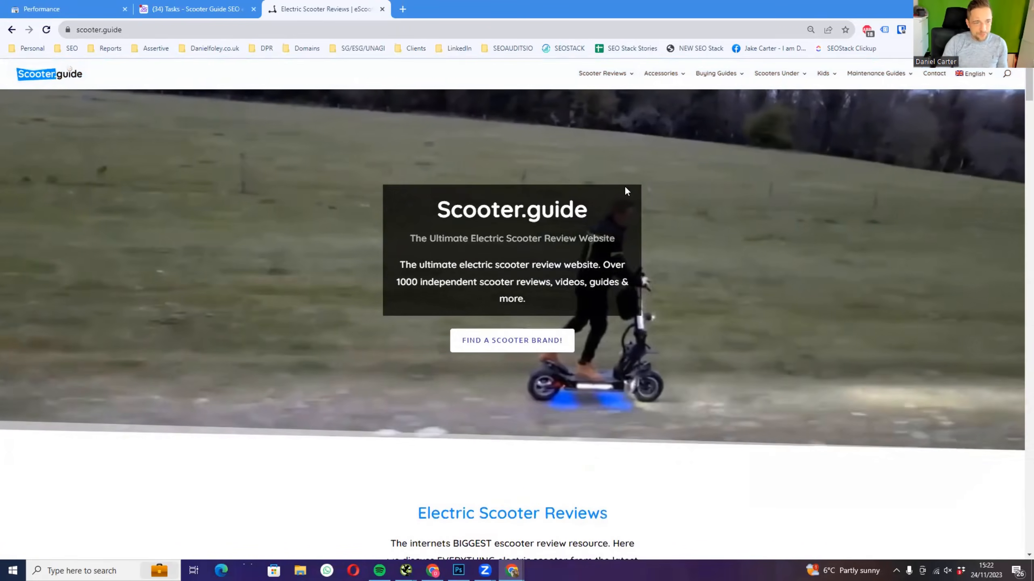
- Move the Screaming Frog window out of the way and open the Bronco brand page under the site's scooter reviews
key("ctrl+plus")
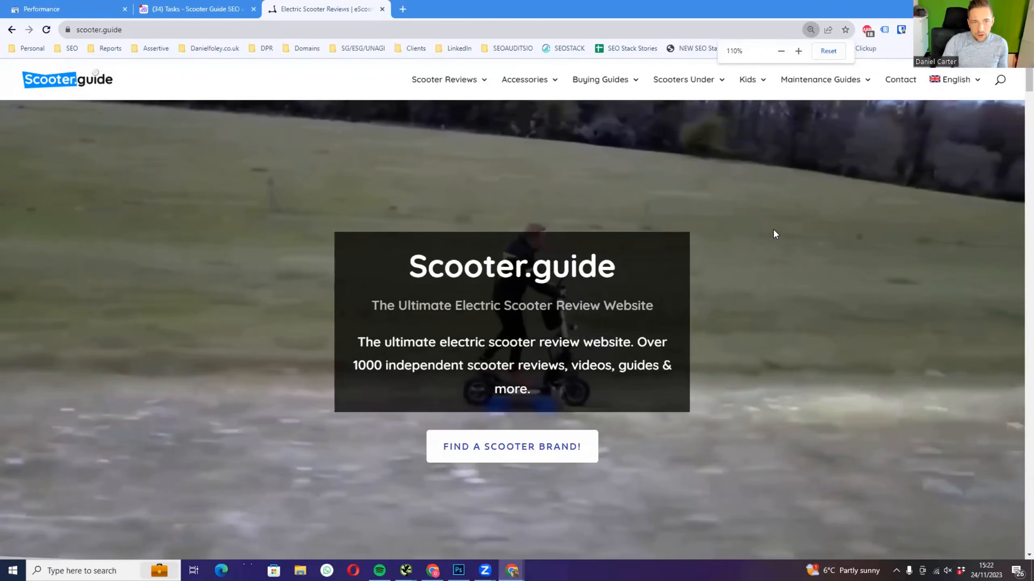
key("ctrl+minus")
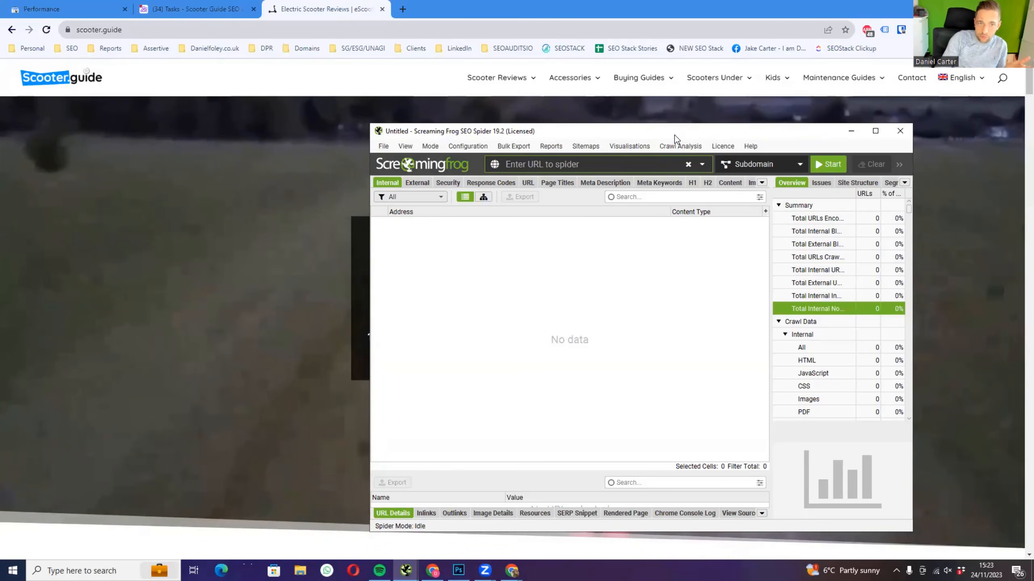
left_click_drag(674, 135, 1033, 150)
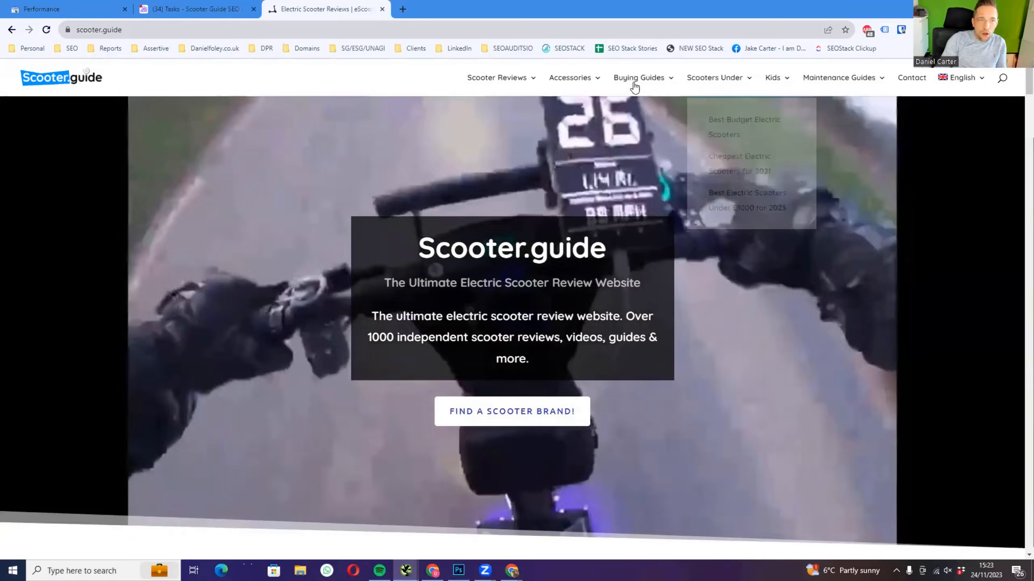
mouse_move(516, 83)
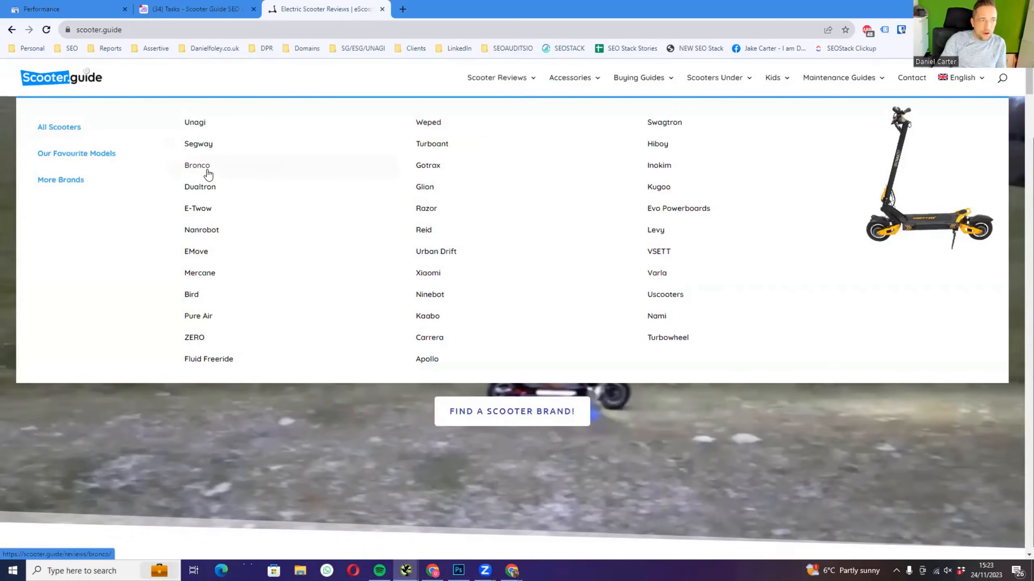
left_click(203, 166)
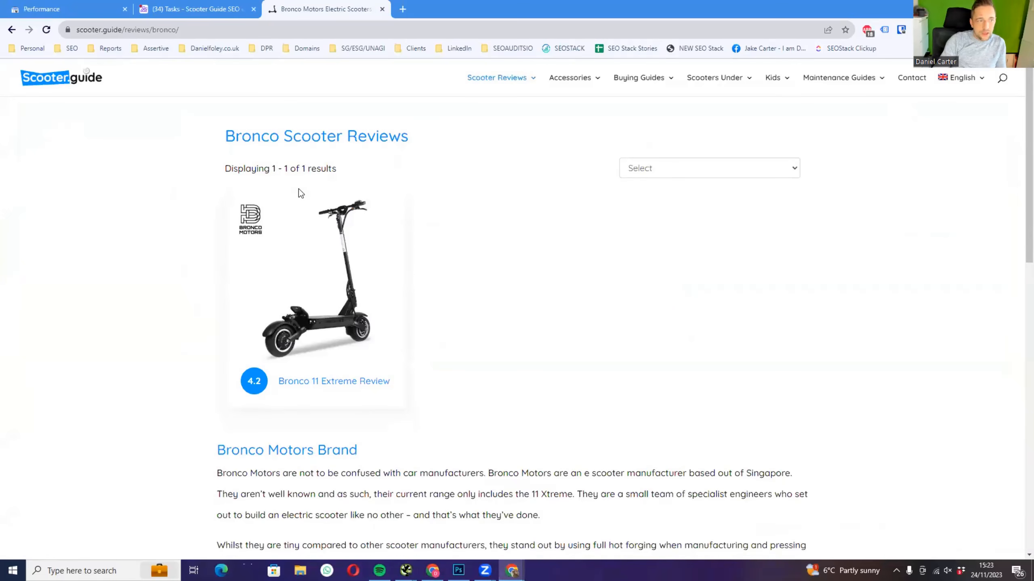
- Open the Bronco 11 Extreme Review page, and bring up the crawl configuration in Screaming Frog
left_click(301, 385)
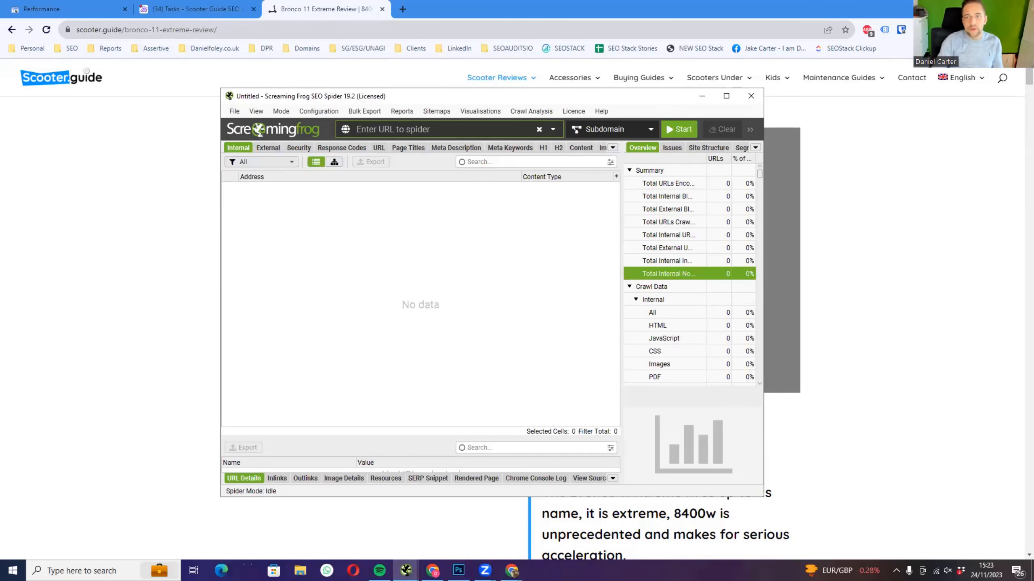
left_click(303, 111)
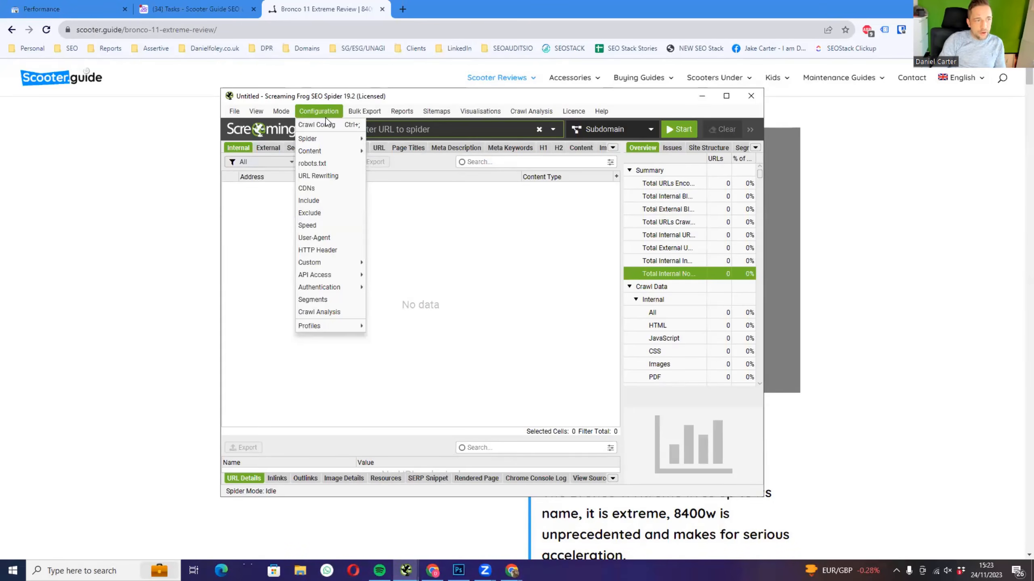
left_click(322, 128)
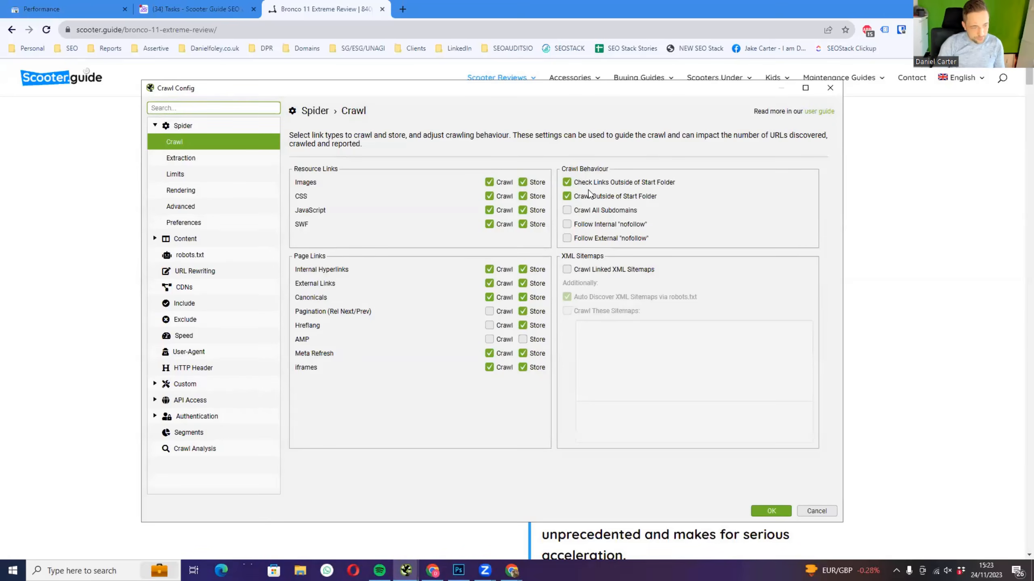
mouse_move(575, 197)
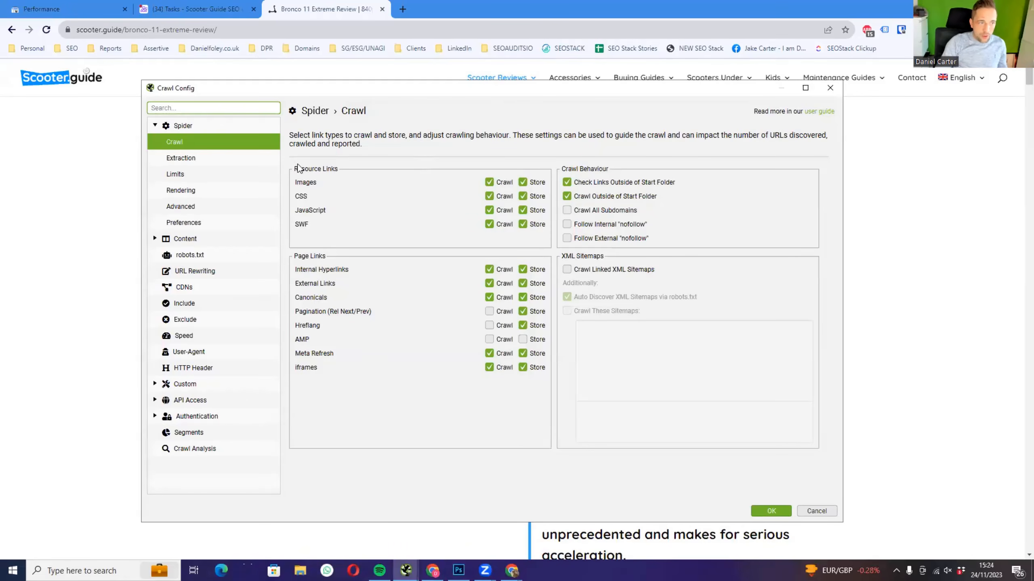
- Disable crawling and storing for images, CSS and SWF resource links, and set JavaScript to crawl without storing
left_click(499, 184)
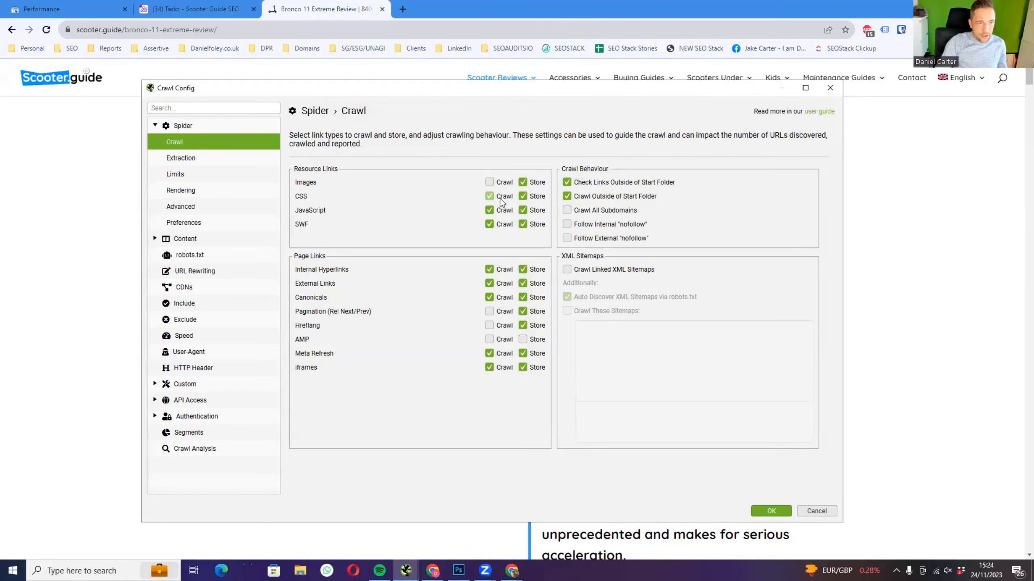
left_click(501, 225)
left_click(531, 224)
left_click(531, 210)
left_click(532, 195)
left_click(531, 183)
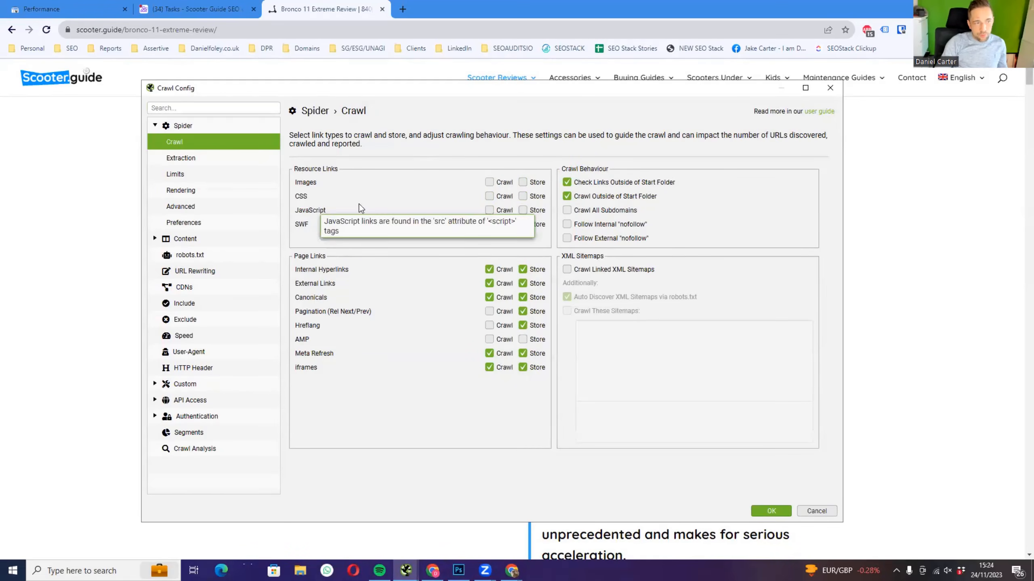
left_click(489, 211)
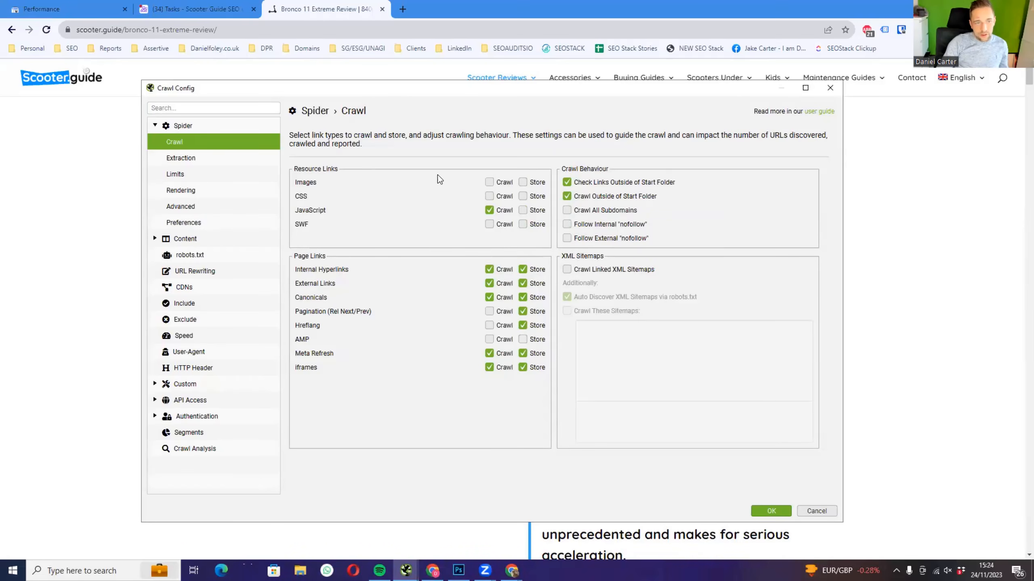
- Enable following internal nofollow links and crawling linked XML sitemaps in the spider's crawl settings
left_click(567, 224)
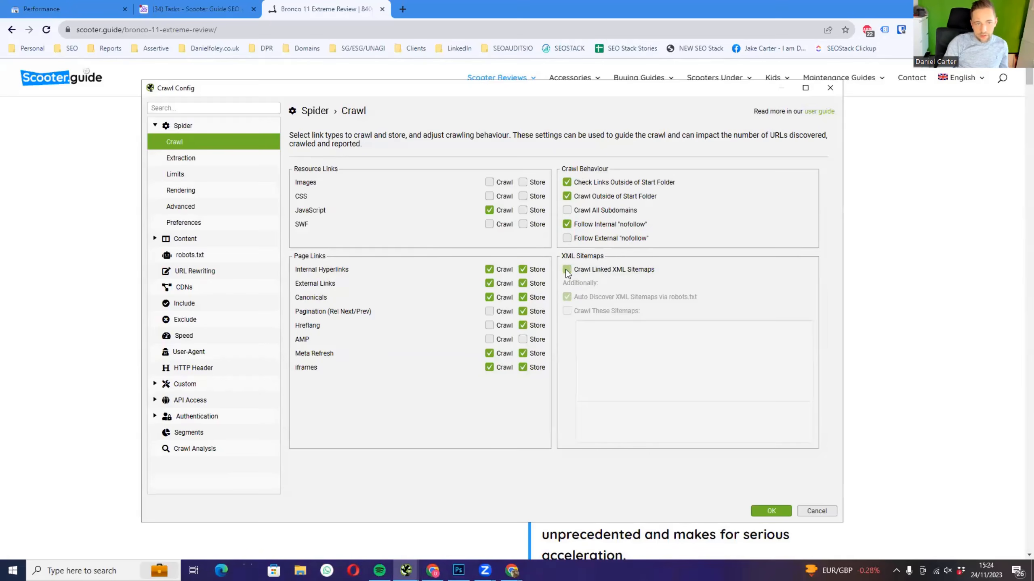
left_click(566, 271)
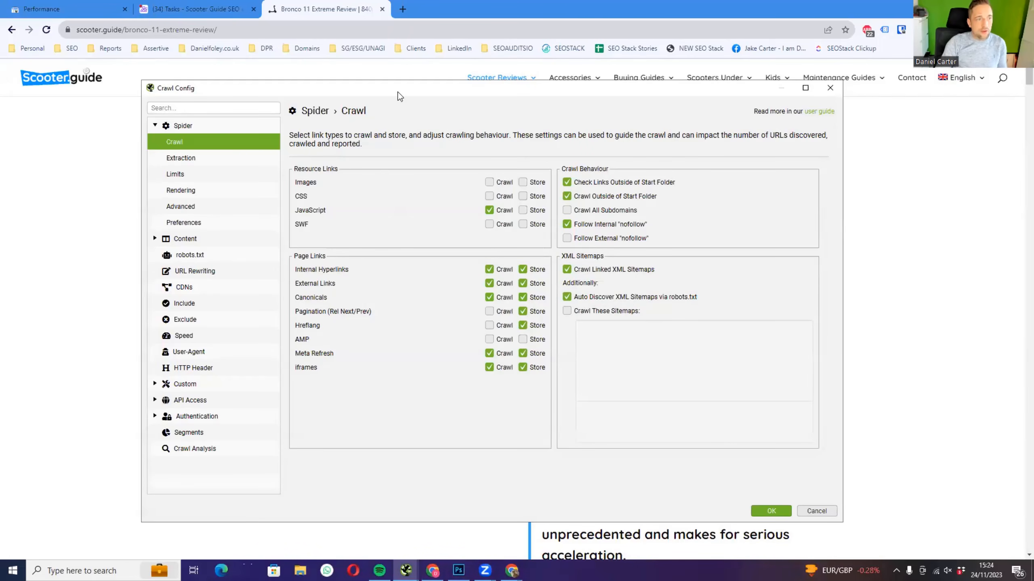
- Move the crawl configuration window aside and duplicate the browser tab showing the Bronco 11 Extreme review
left_click_drag(394, 92, 0, 71)
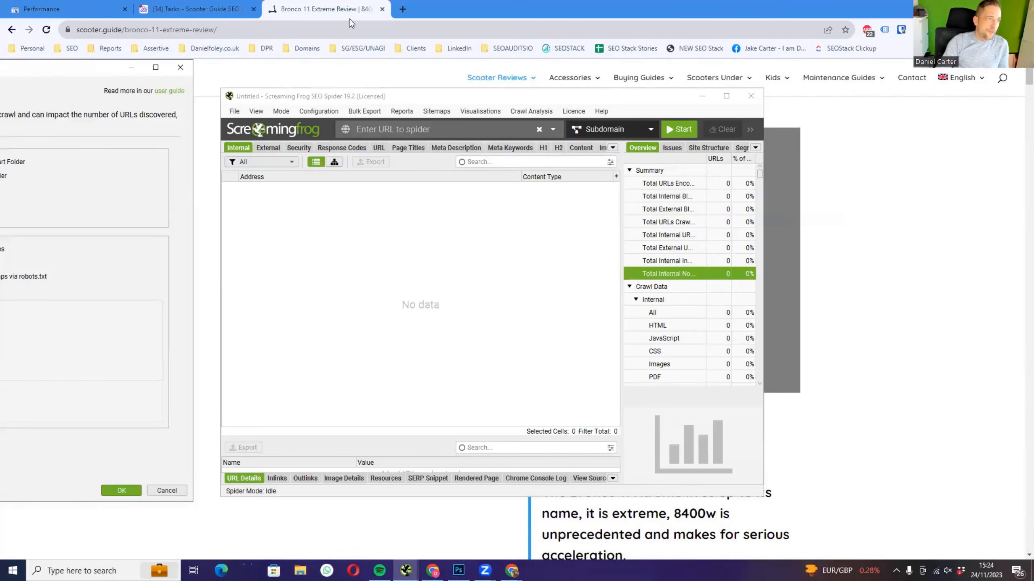
left_click(345, 16)
left_click(139, 29)
left_click(138, 29)
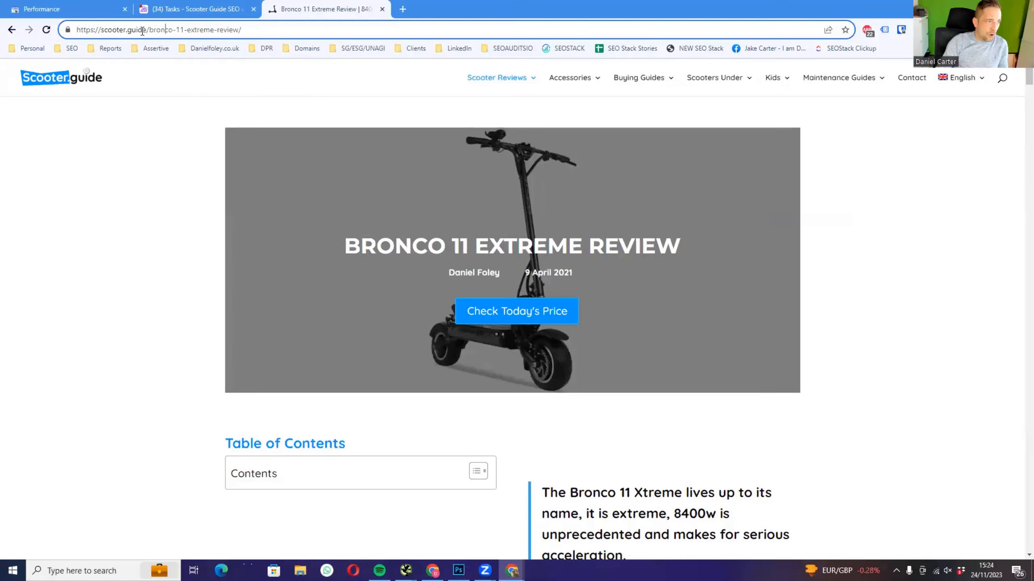
right_click(302, 15)
left_click(338, 72)
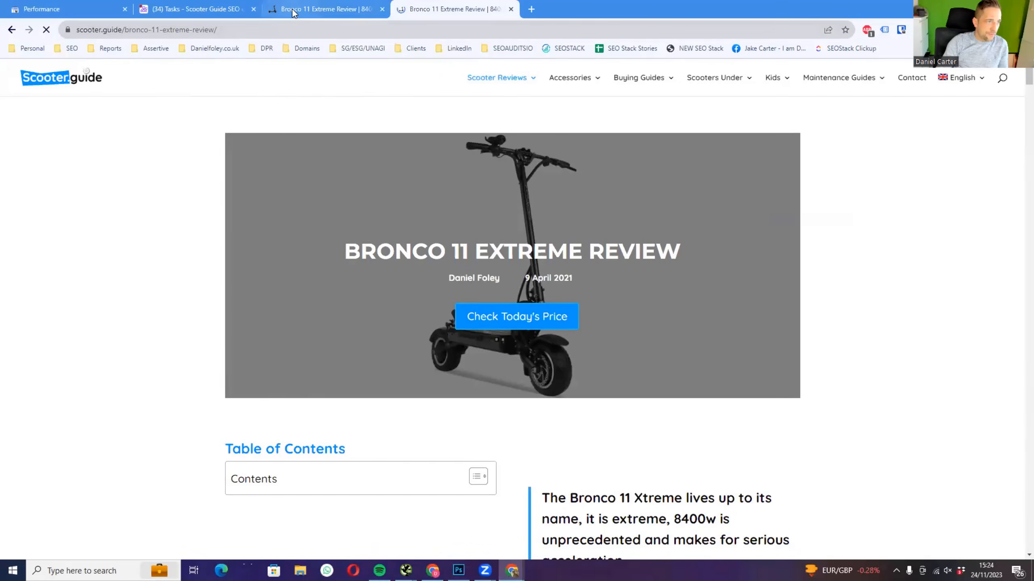
- Open scooter.guide/robots.txt in the original tab, check its Sitemap line, and return to Screaming Frog's crawl configuration
left_click_drag(148, 30, 244, 30)
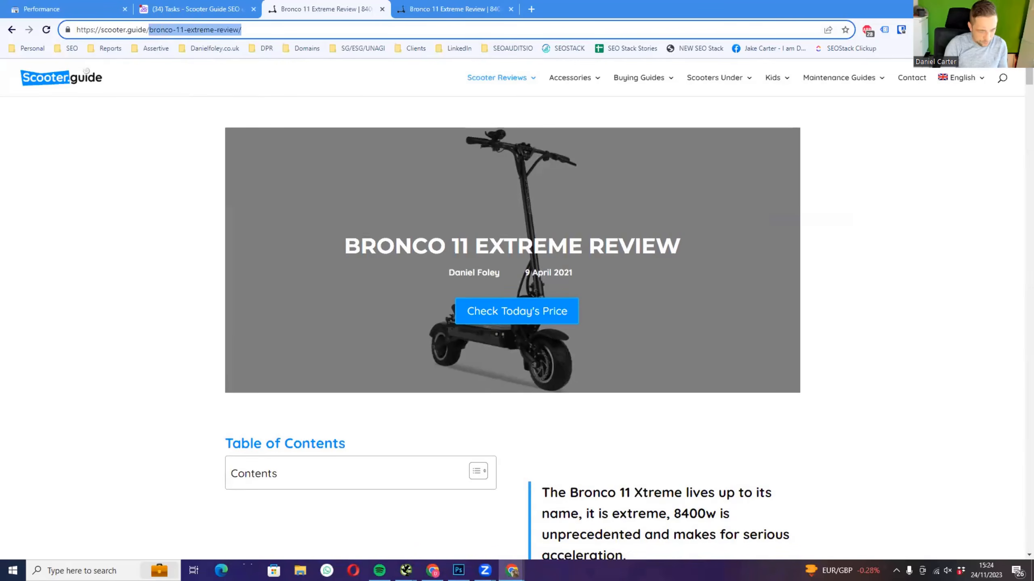
type("robots.txt")
key("Return")
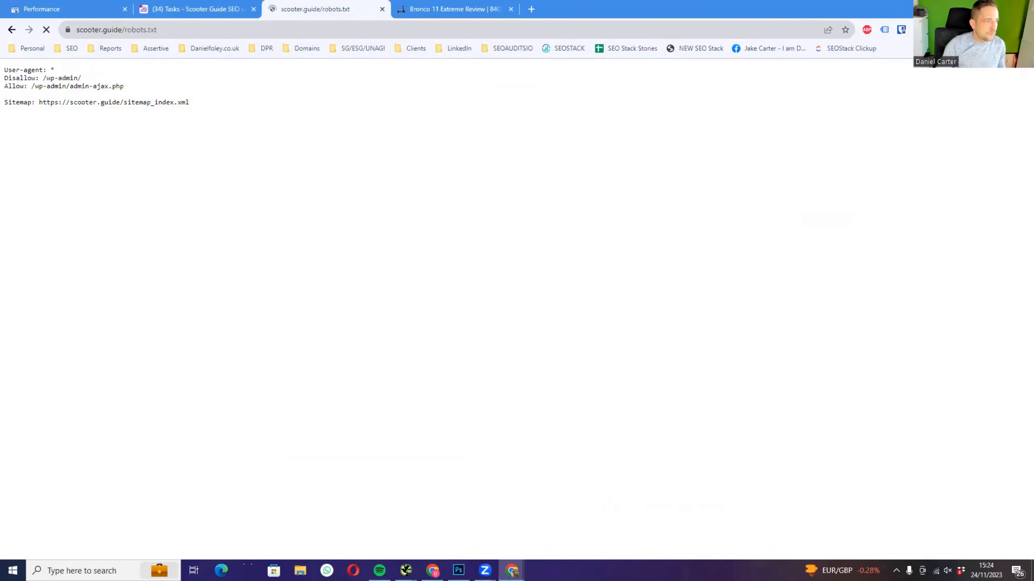
triple_click(185, 102)
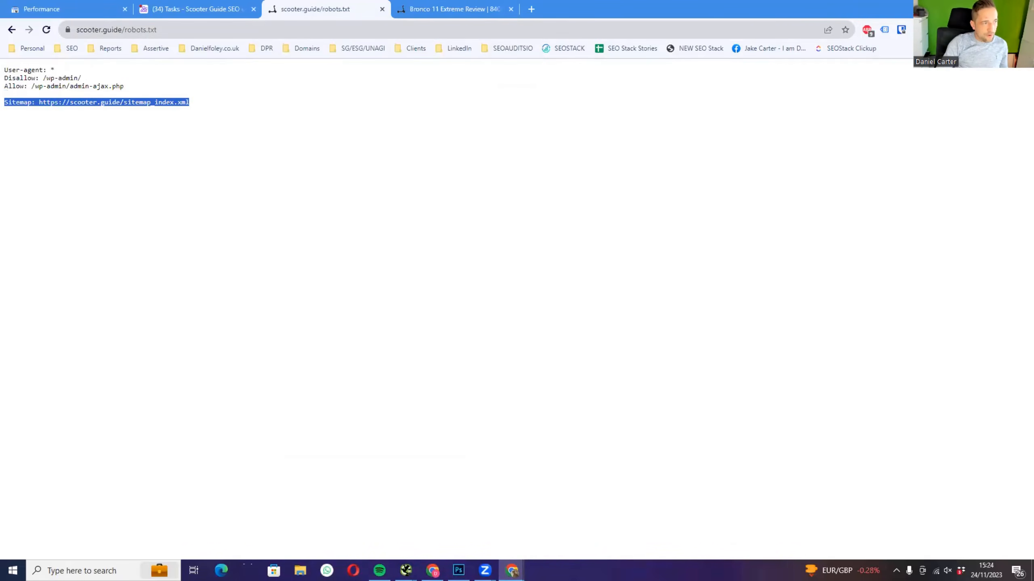
key("alt+Tab")
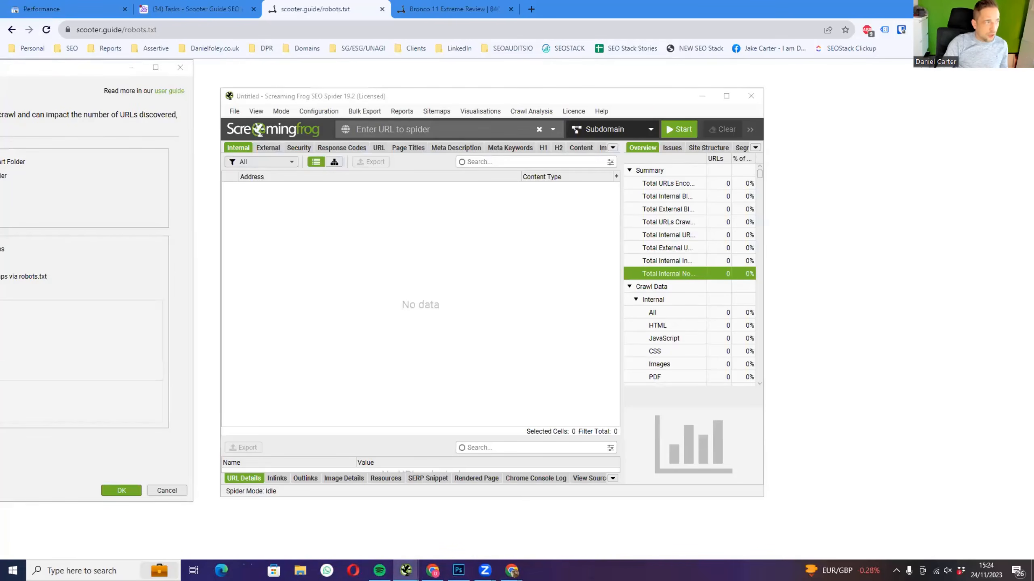
left_click_drag(0, 74, 605, 85)
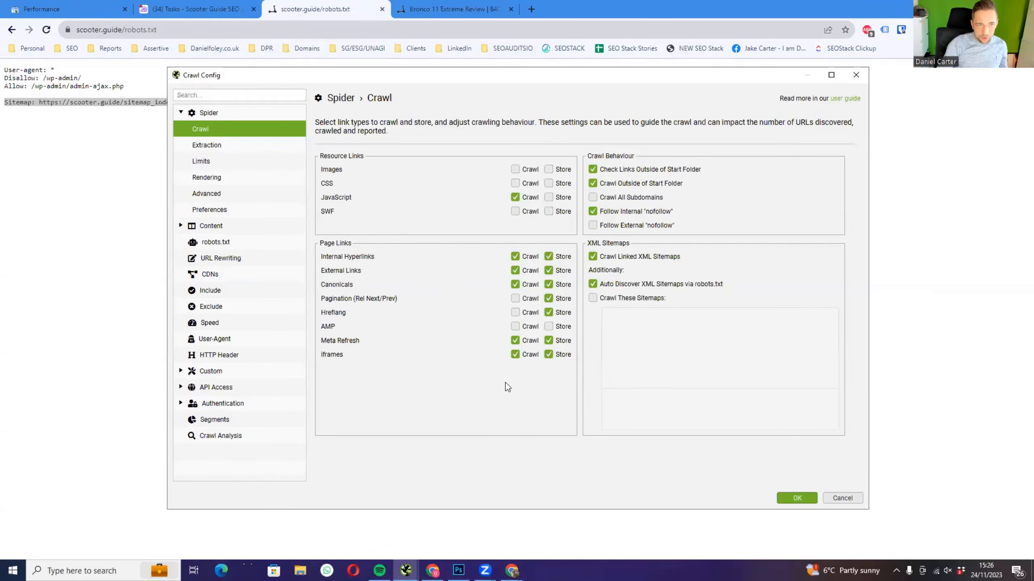
- Turn off extraction of Meta Keywords, Forms, Page Size, Hash Value, Text to Code Ratio and Response Time
left_click(211, 145)
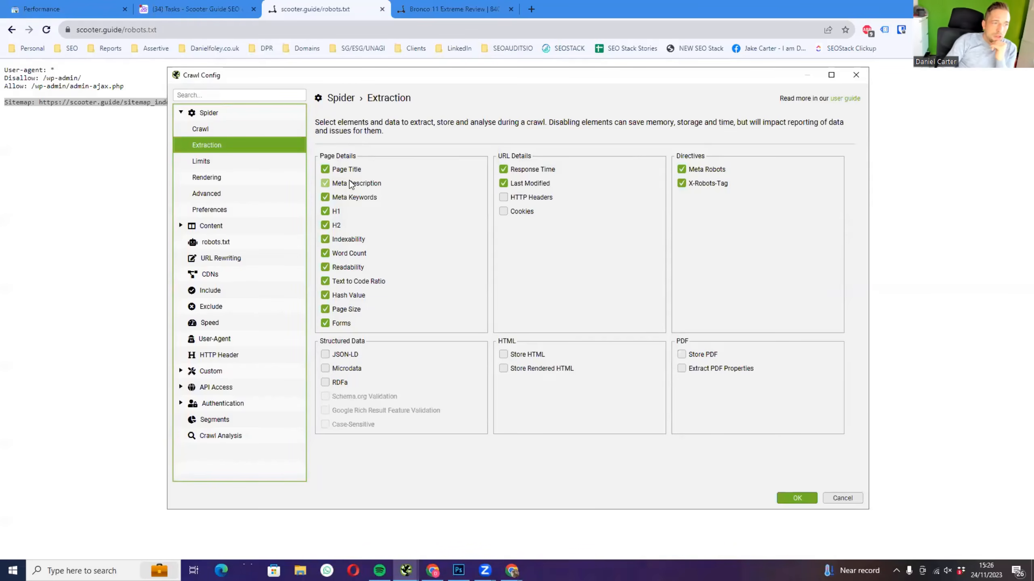
left_click(346, 198)
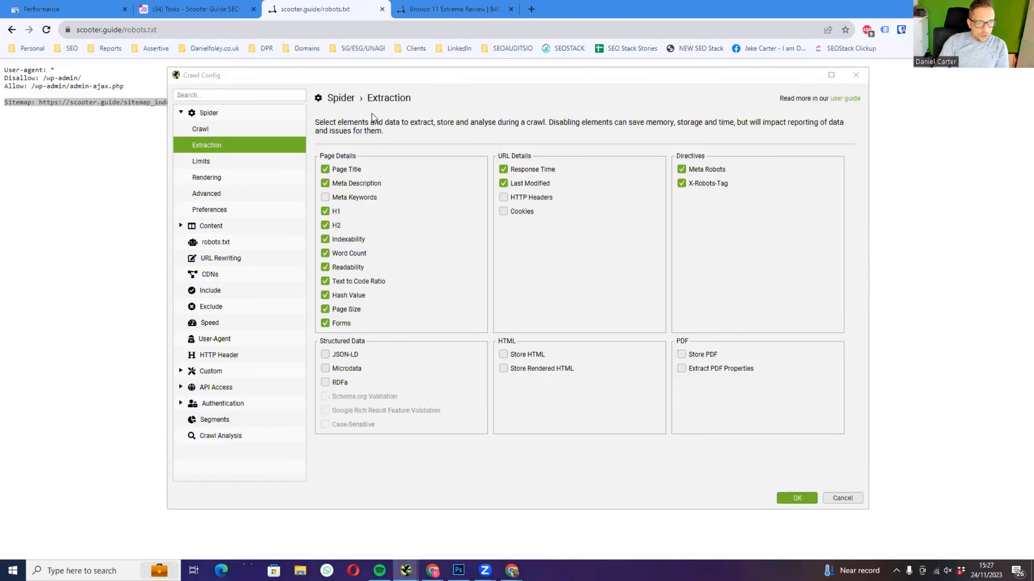
left_click(338, 326)
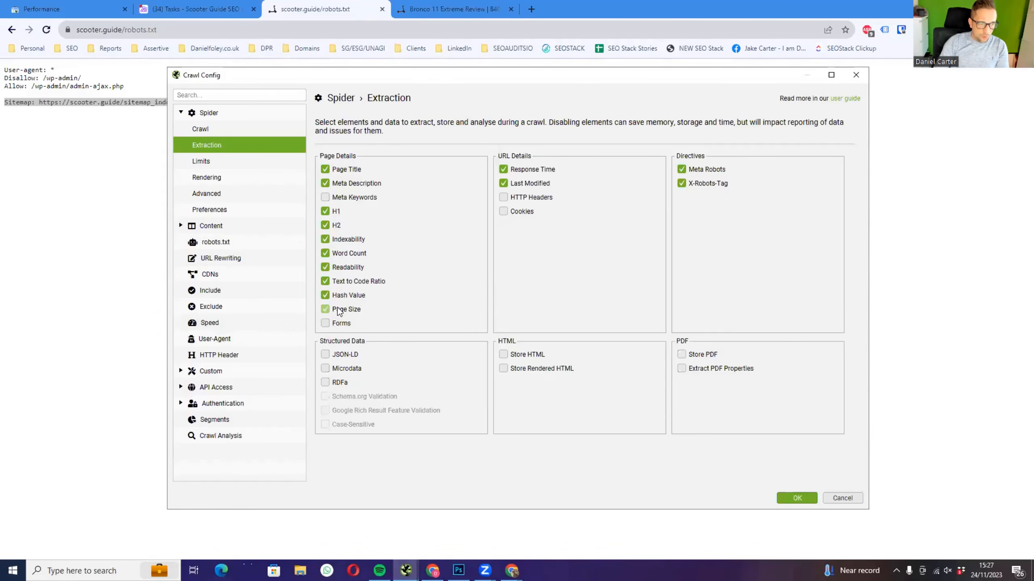
left_click(338, 310)
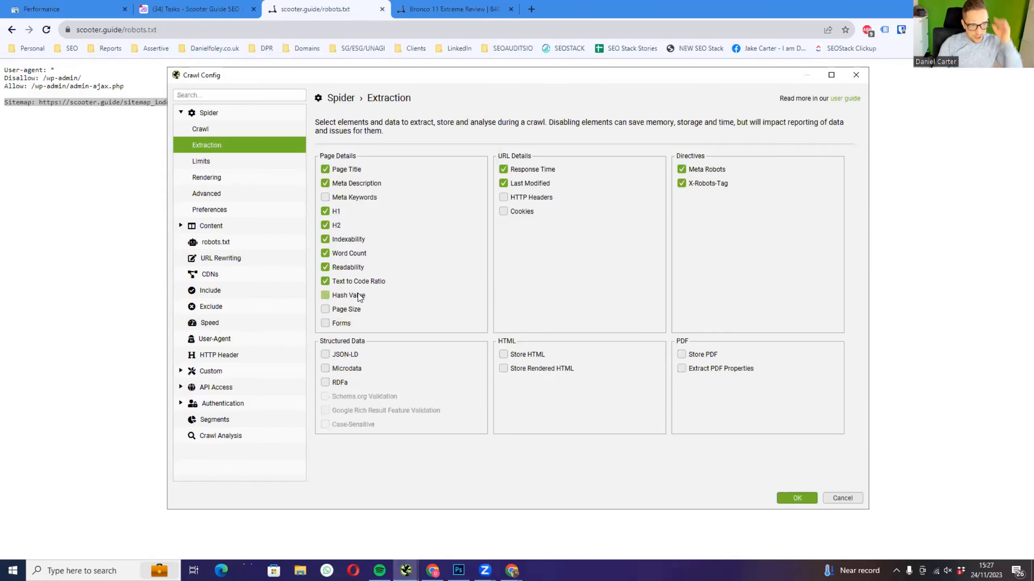
left_click(362, 281)
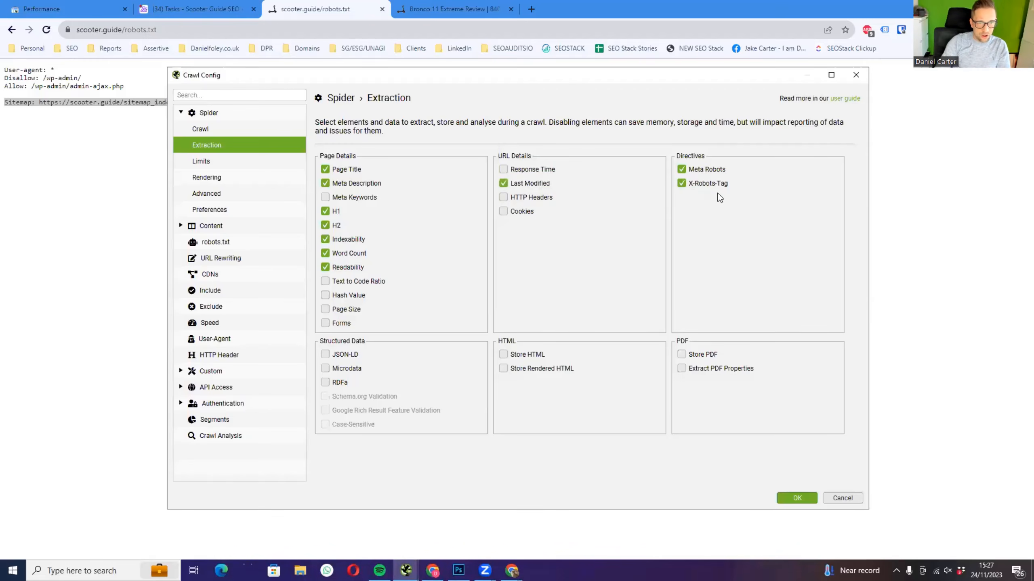
- Enable structured data extraction for JSON-LD, Microdata and RDFa, with Schema.org, Google Rich Result Feature and Case-Sensitive validation
left_click(325, 354)
left_click(325, 368)
left_click(326, 383)
left_click(325, 396)
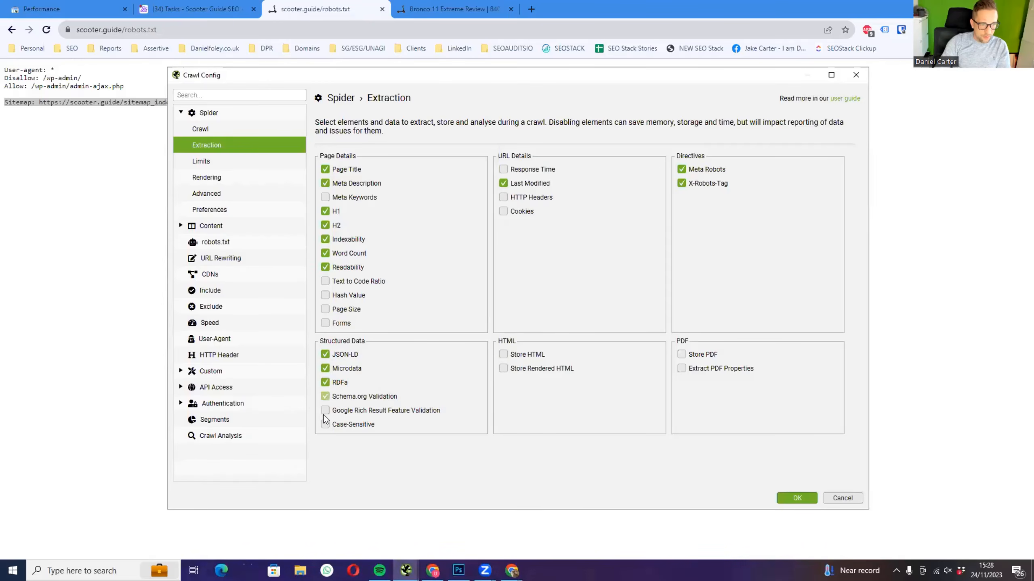
left_click(324, 410)
left_click(325, 424)
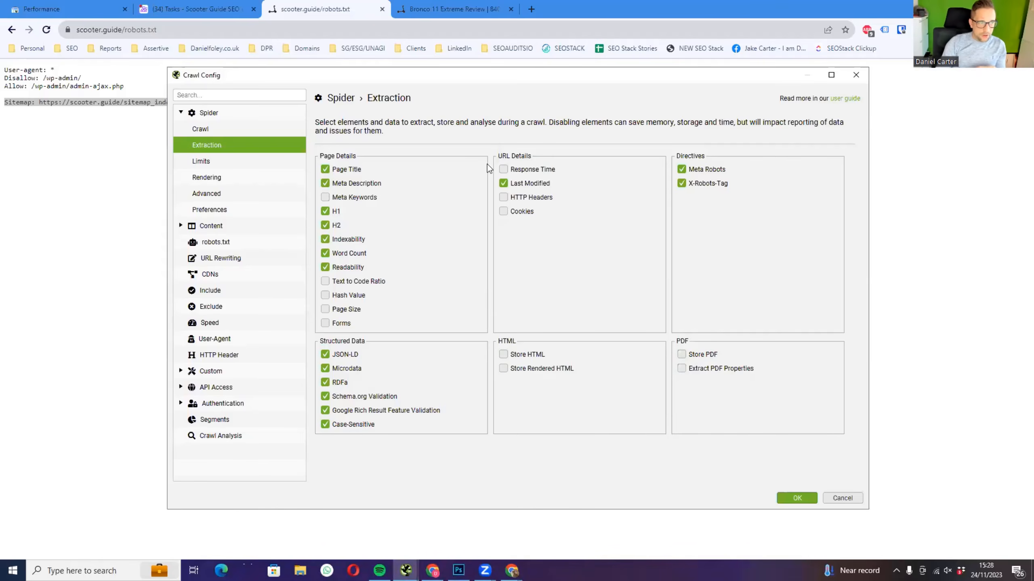
- Review the spider's crawl limits and the available rendering modes
left_click(206, 163)
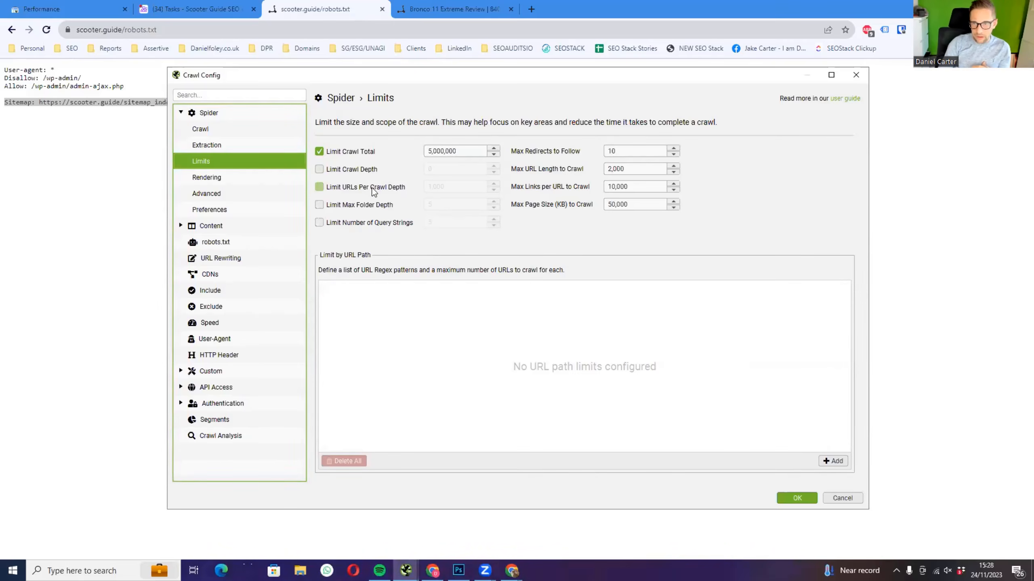
left_click(202, 183)
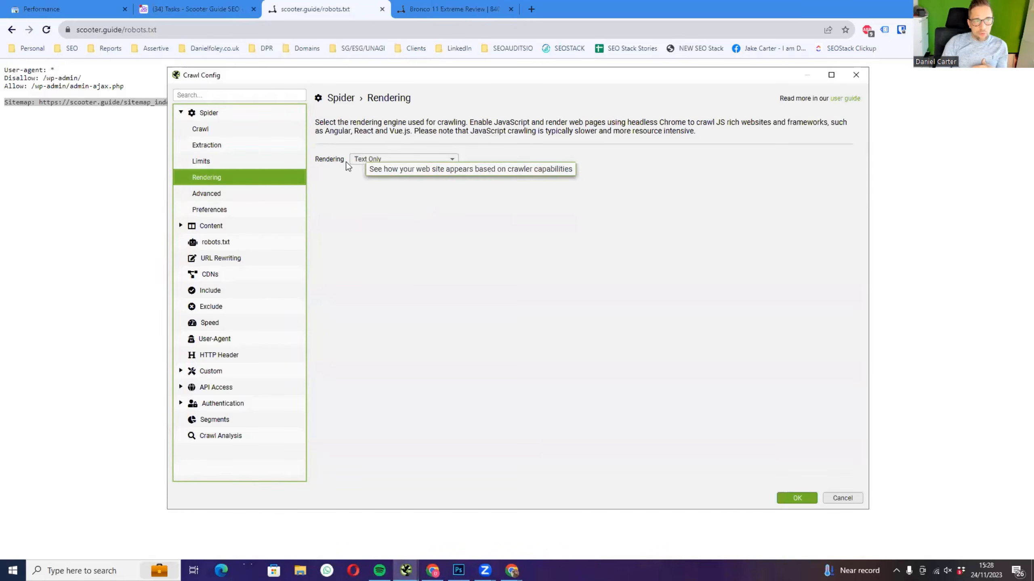
left_click(379, 159)
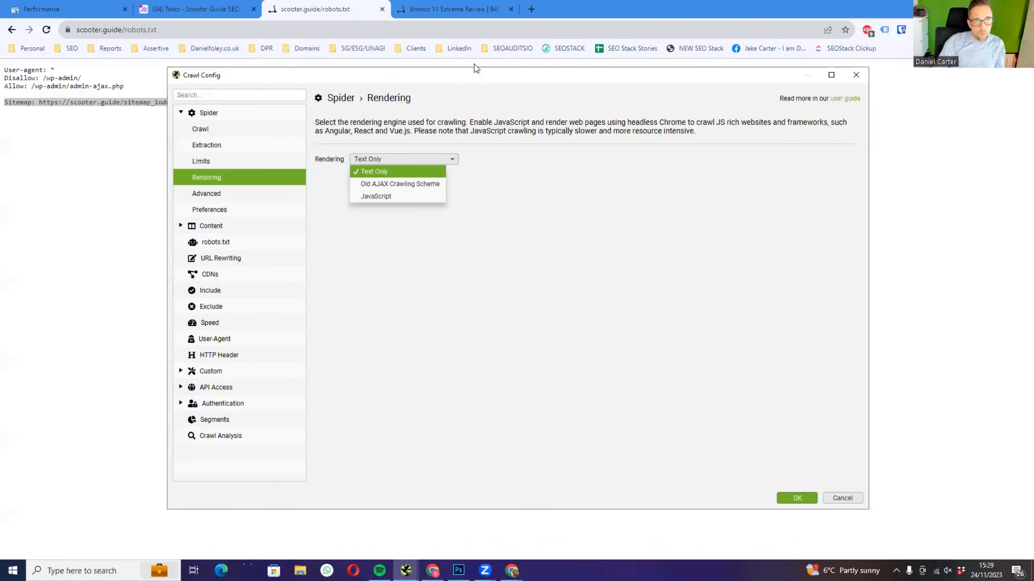
left_click(461, 76)
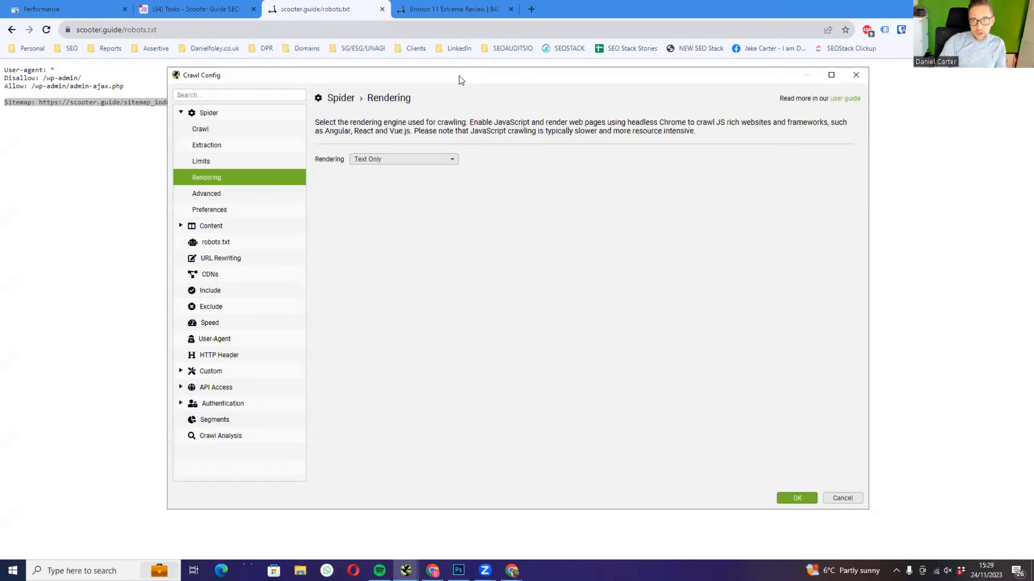
- Move the configuration window aside and disable JavaScript on the duplicated Bronco 11 Extreme review page through the browser's DevTools
left_click_drag(459, 76, 0, 92)
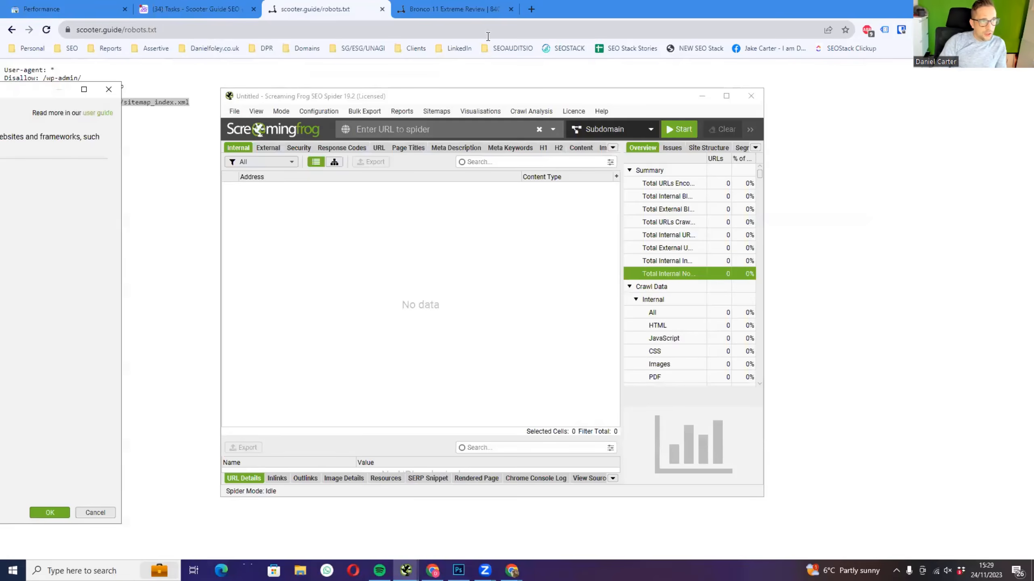
left_click(482, 9)
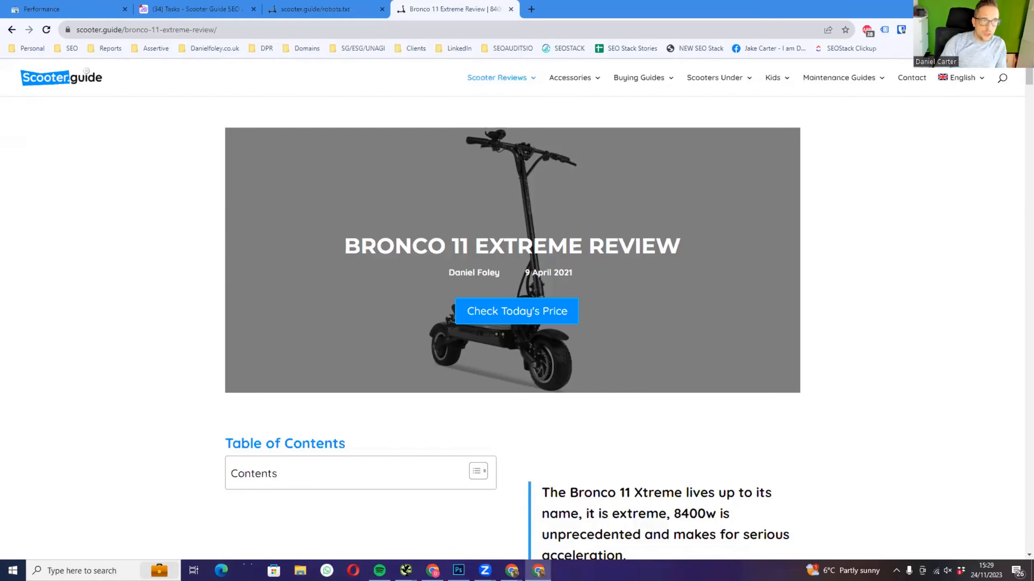
key("F12")
left_click(209, 72)
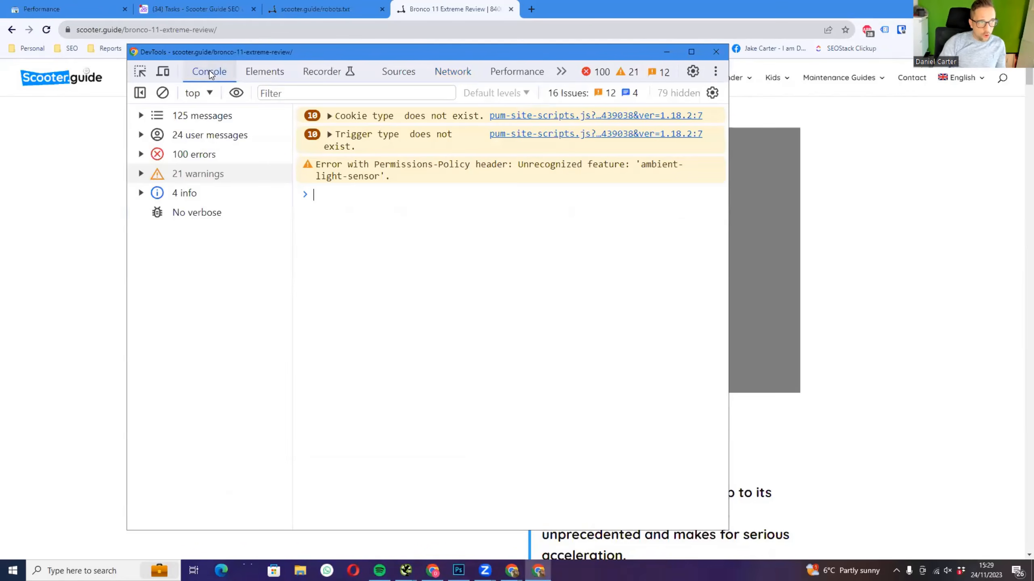
left_click(271, 76)
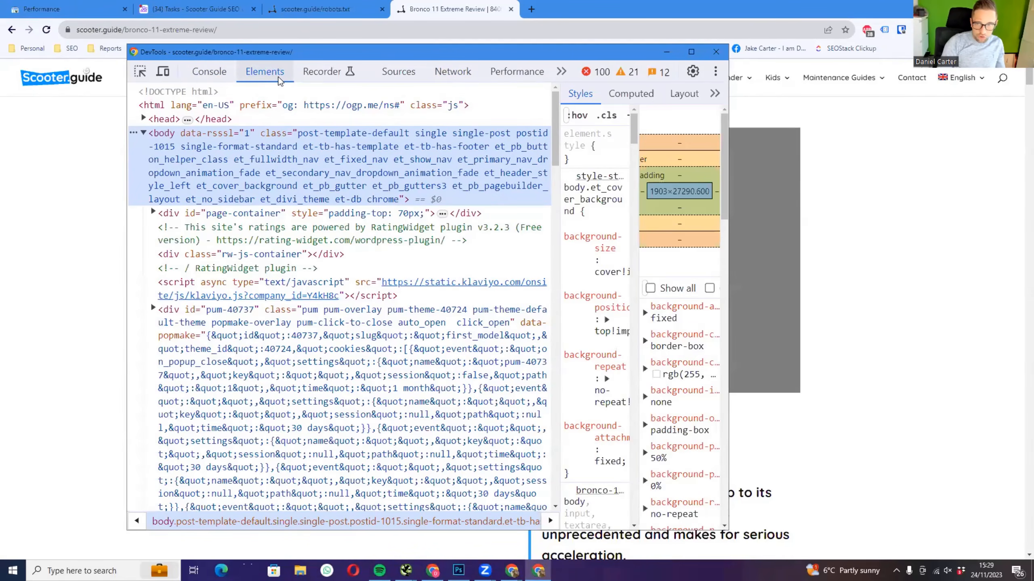
key("ctrl+shift+p")
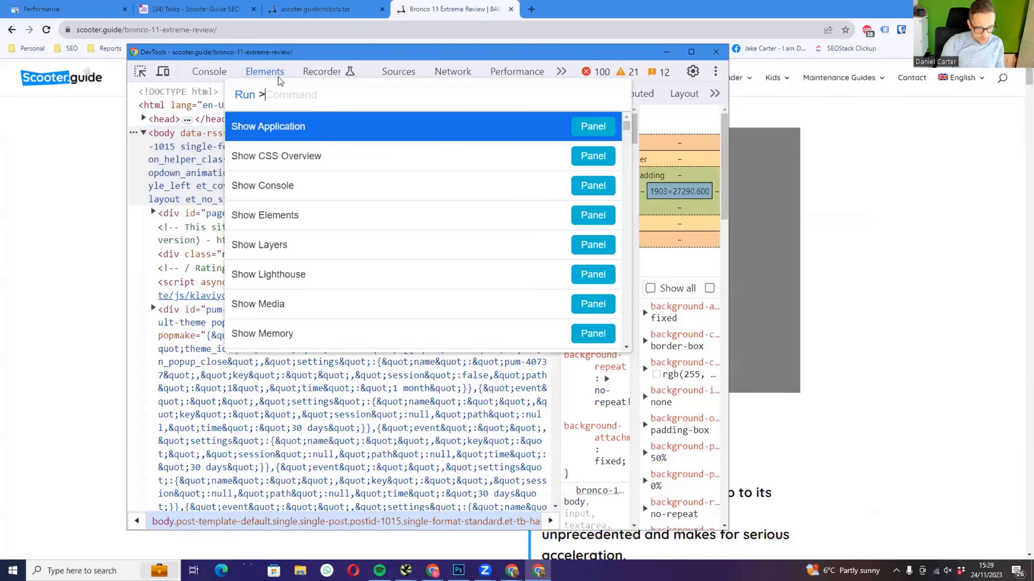
type("java")
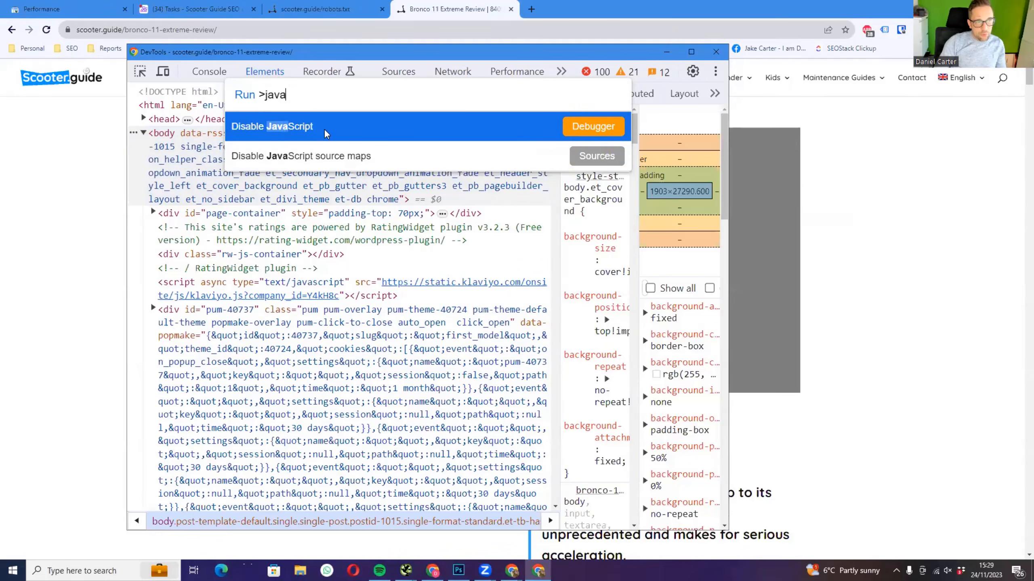
left_click(374, 132)
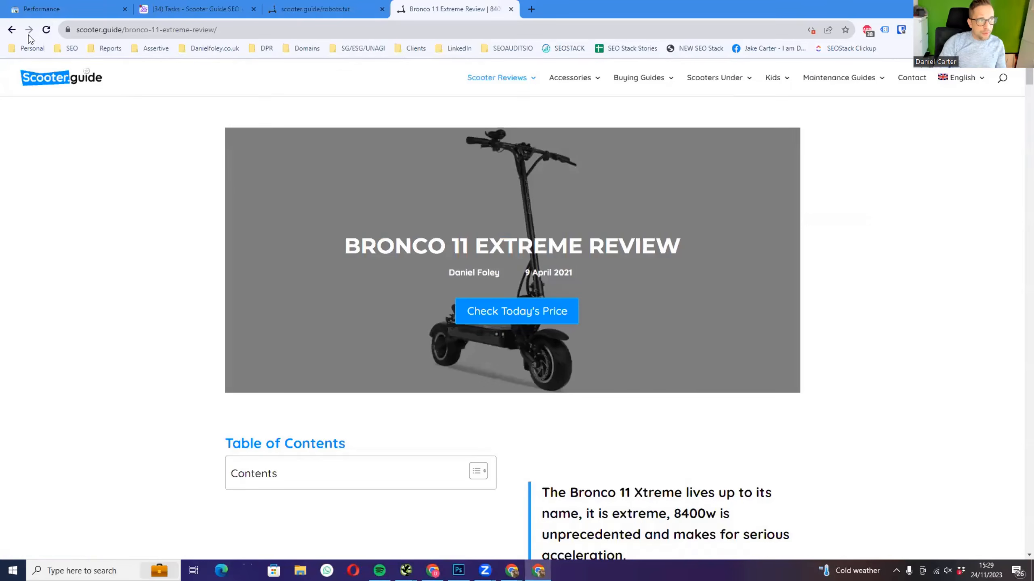
- Reload the Bronco 11 Extreme review and examine the page content and its HTML elements with JavaScript disabled
left_click(45, 31)
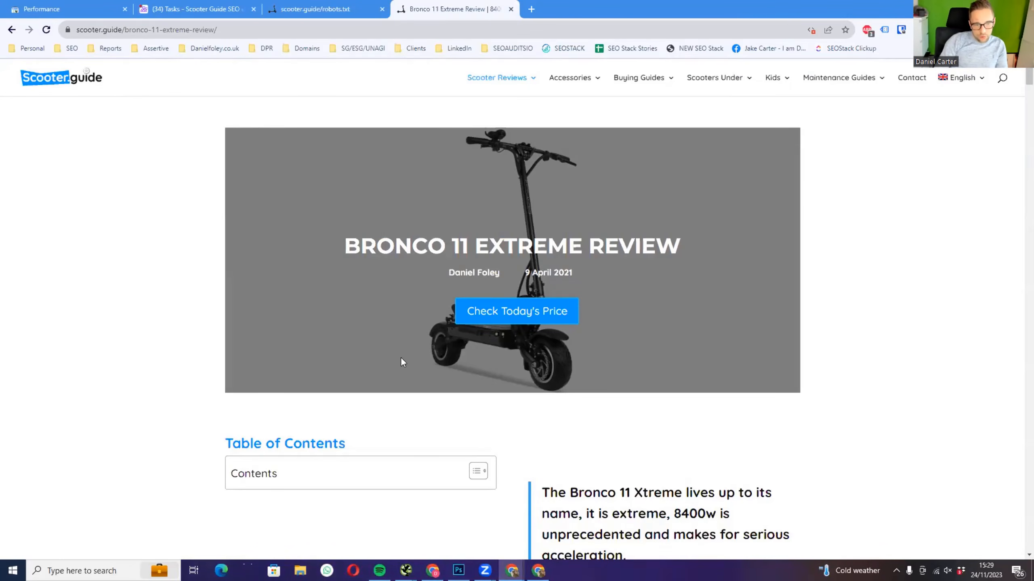
scroll(373, 380, "down", 15)
scroll(370, 402, "down", 20)
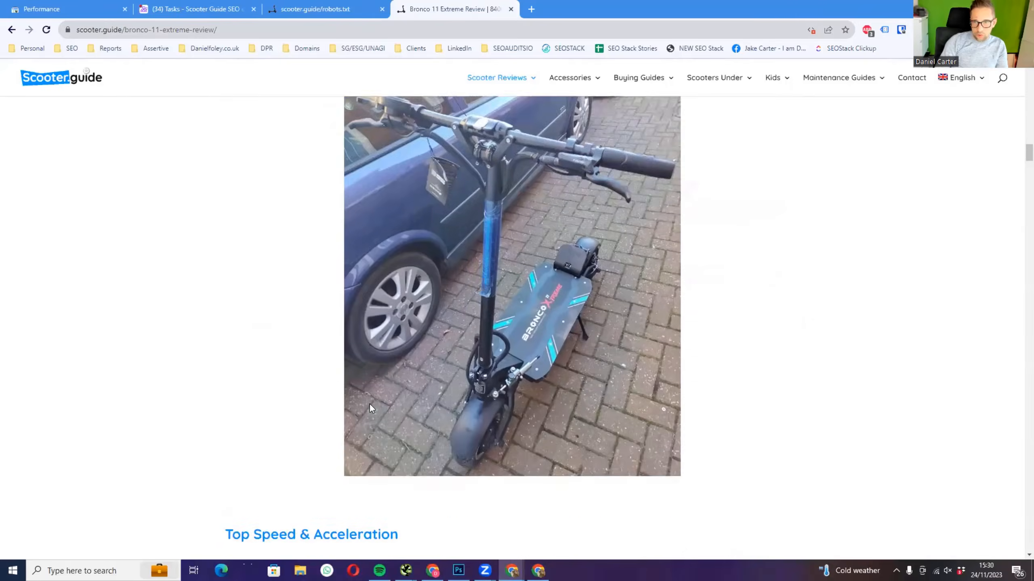
scroll(359, 426, "down", 15)
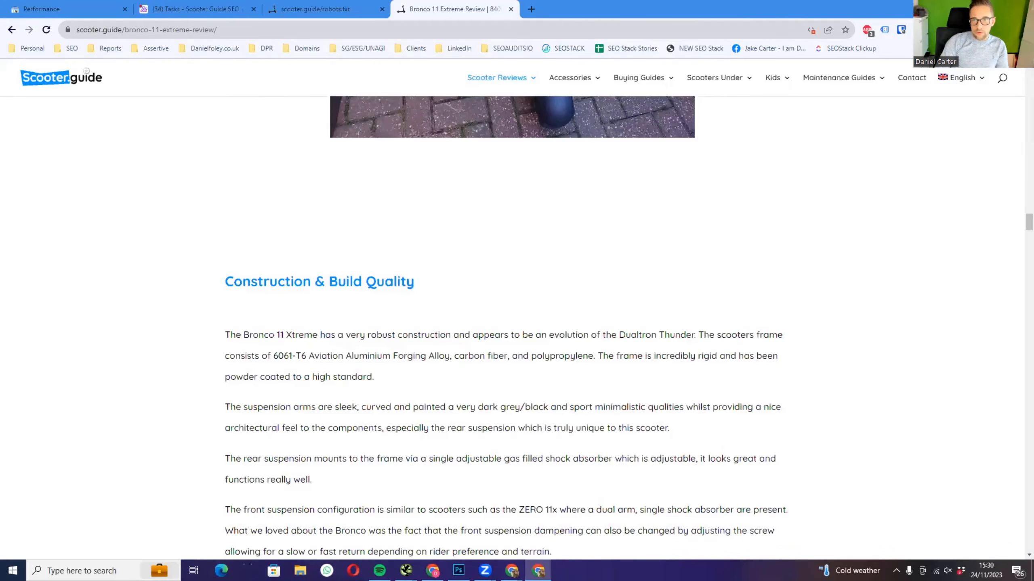
key("F12")
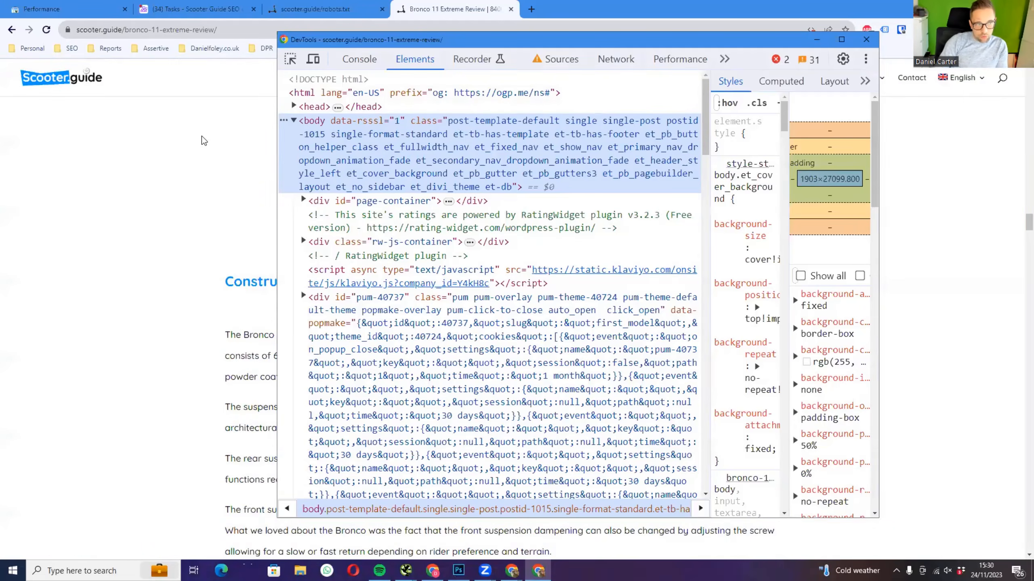
left_click(222, 146)
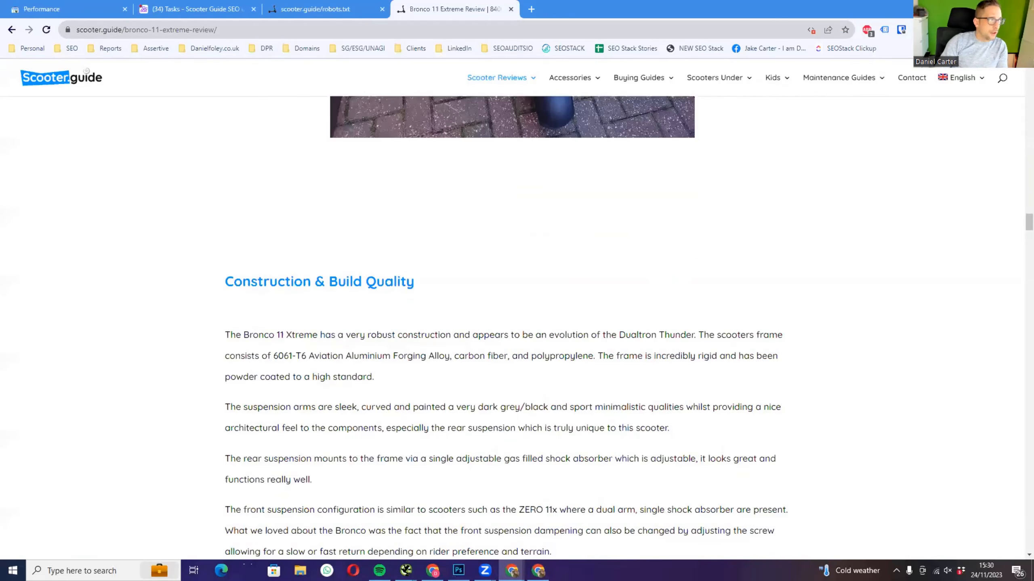
- Return to Screaming Frog, bring the crawl configuration back into view and set the rendering mode to JavaScript
key("alt+Tab")
left_click_drag(0, 90, 561, 46)
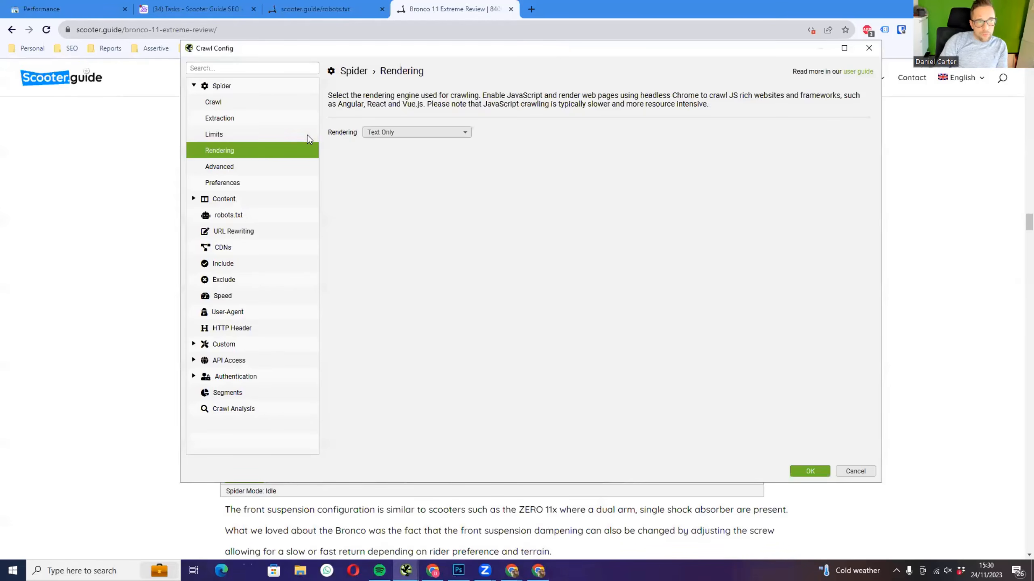
left_click(371, 138)
left_click(384, 170)
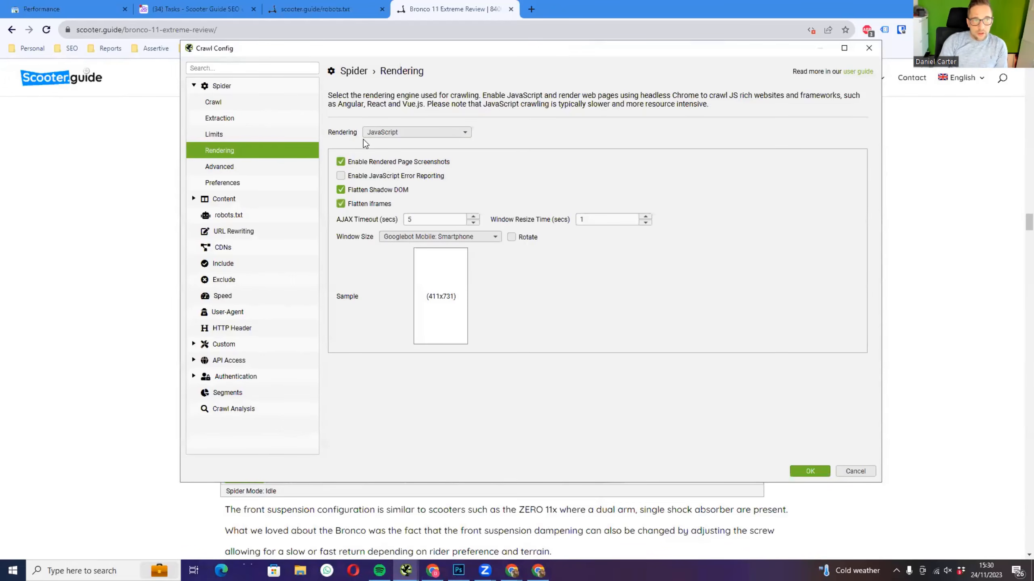
left_click(384, 135)
left_click(392, 146)
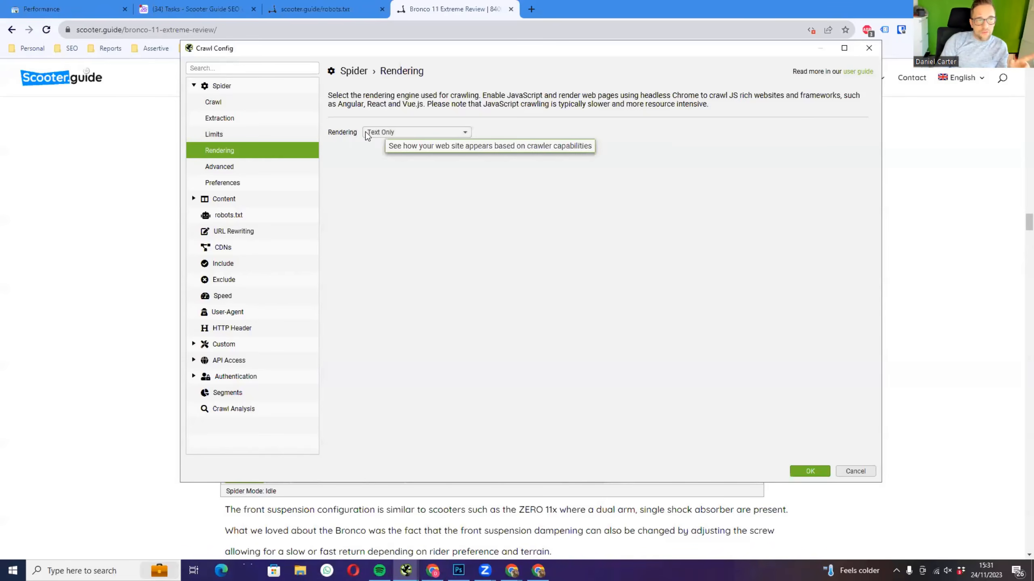
left_click(392, 134)
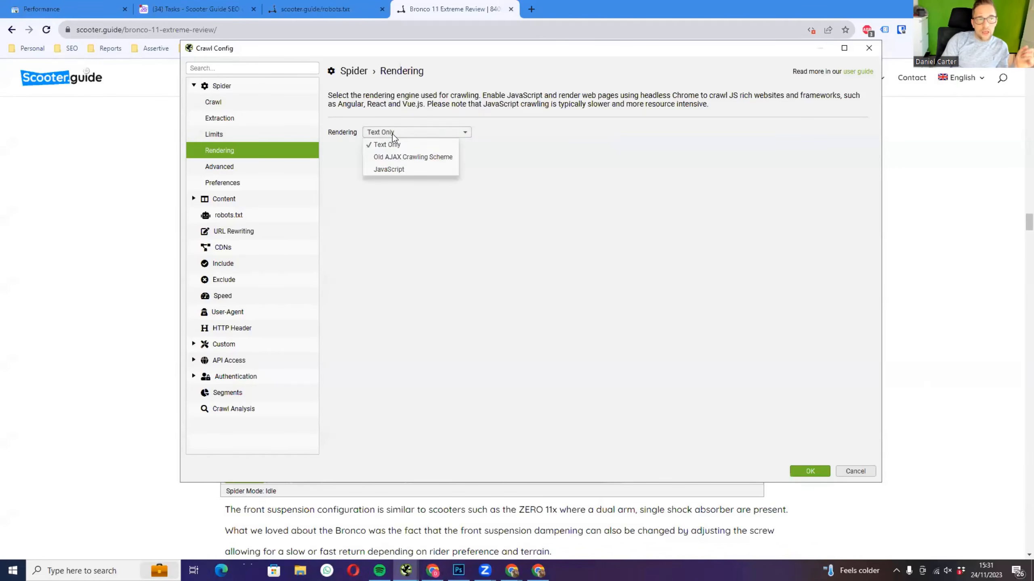
left_click(392, 169)
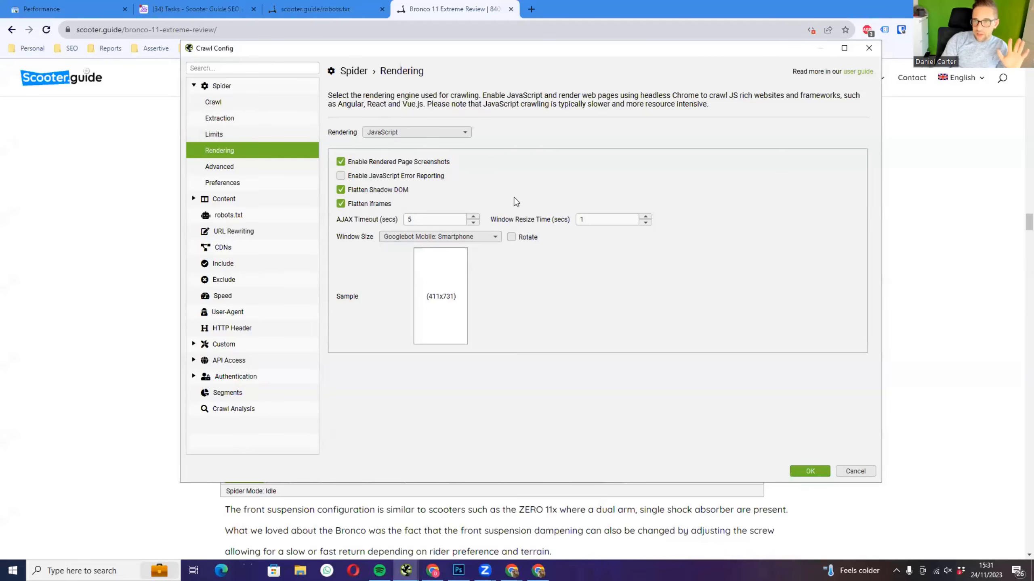
- Enable Always Follow Canonicals in the spider's advanced settings and open the spider's preferences for review
left_click(216, 167)
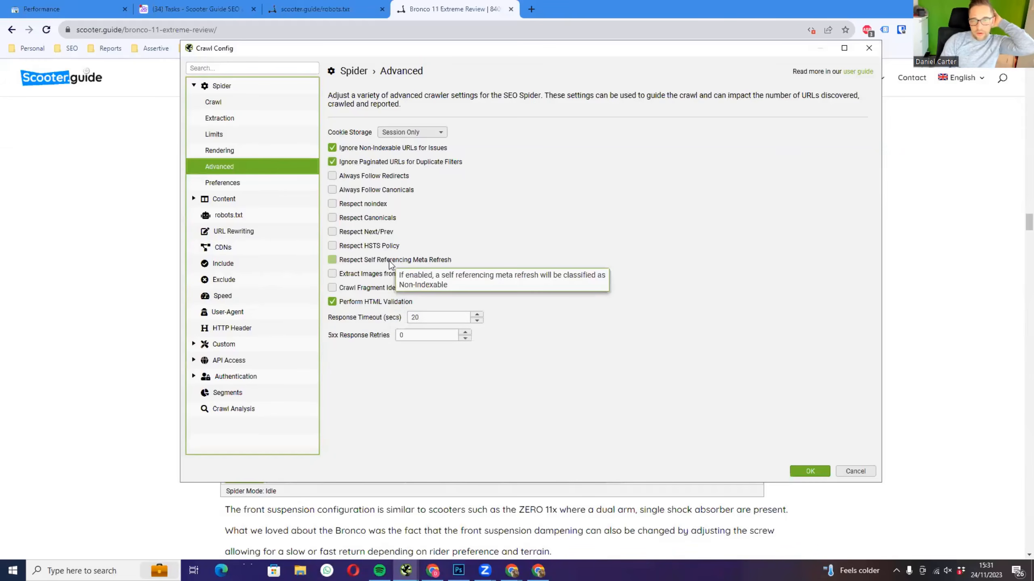
left_click(332, 191)
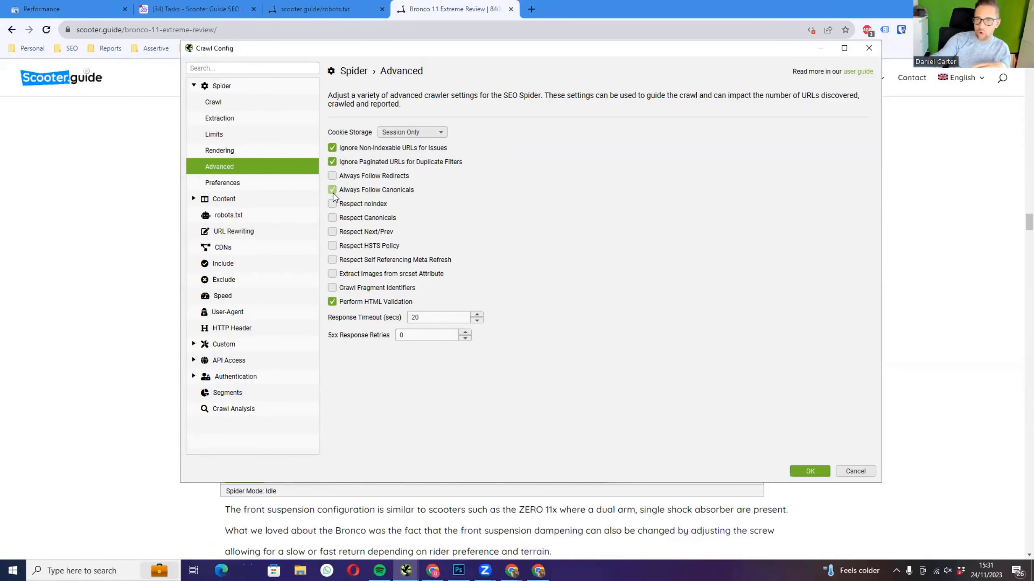
left_click(203, 184)
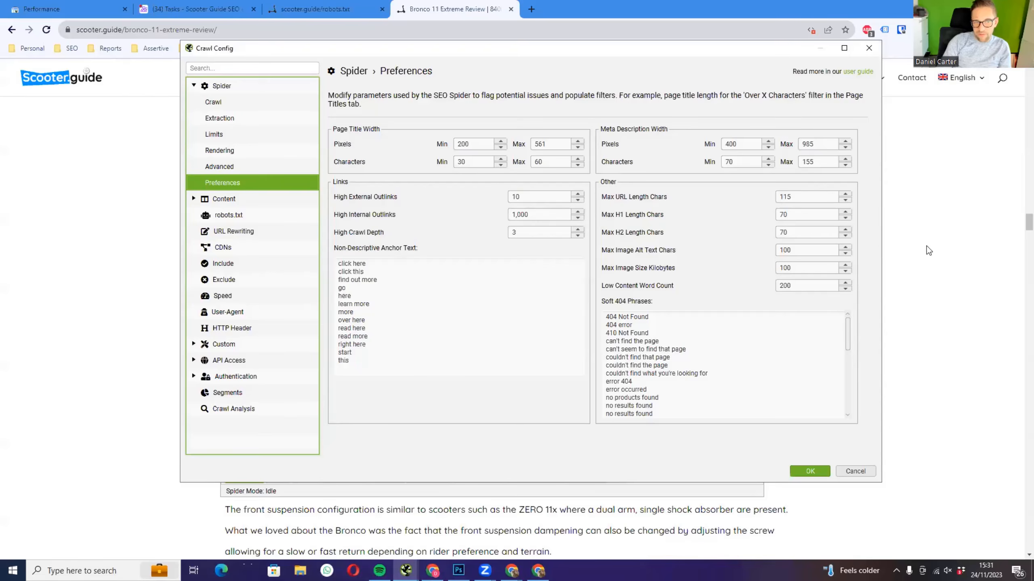
- Enable both the spell check and the grammar check for the content of crawled pages
left_click(234, 199)
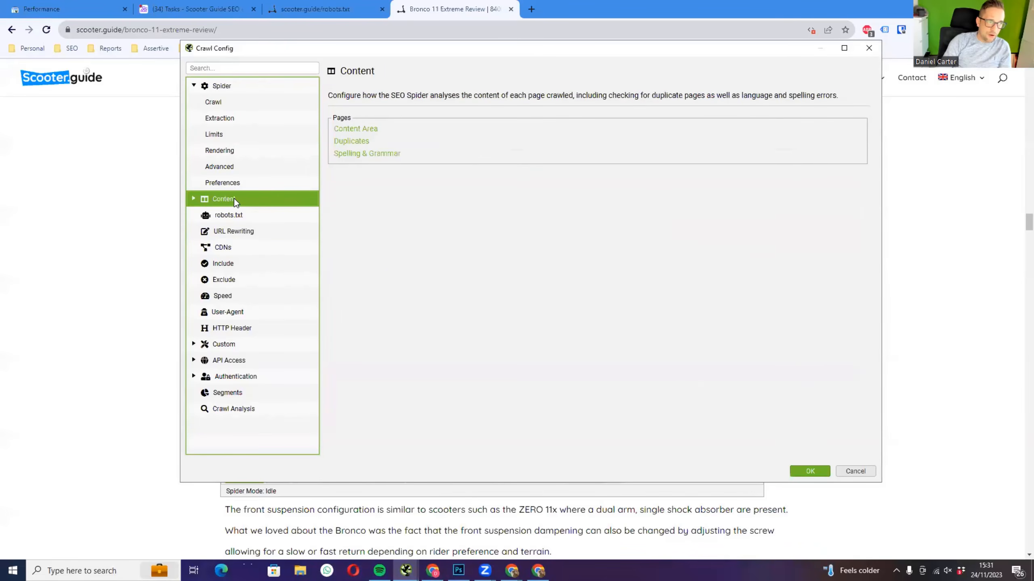
left_click(194, 199)
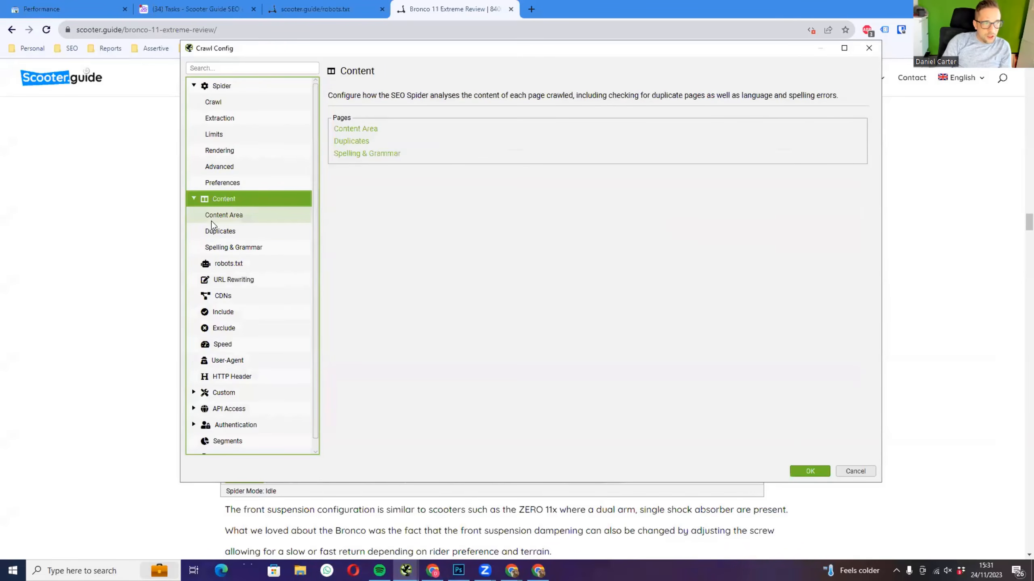
left_click(349, 154)
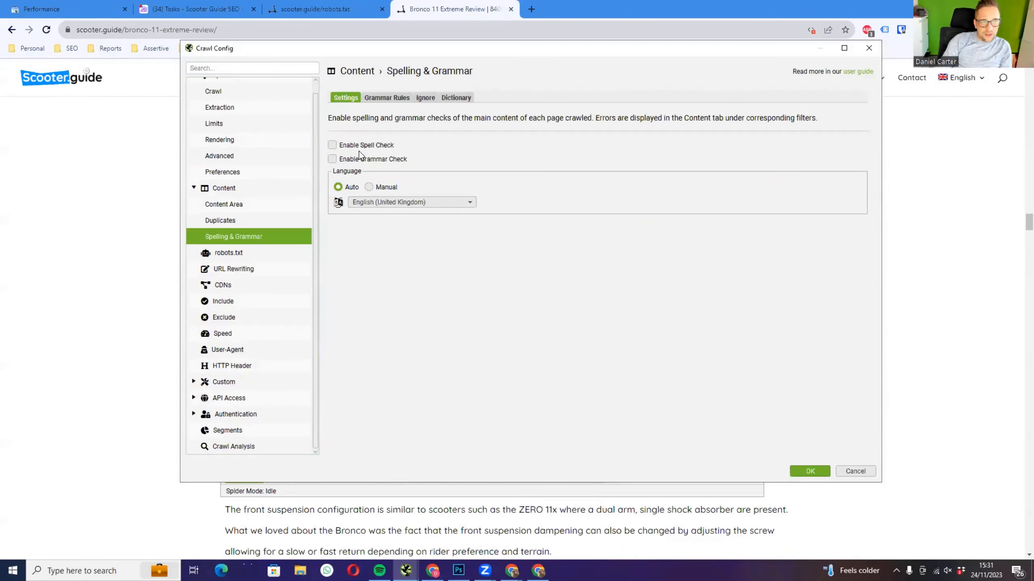
left_click(331, 146)
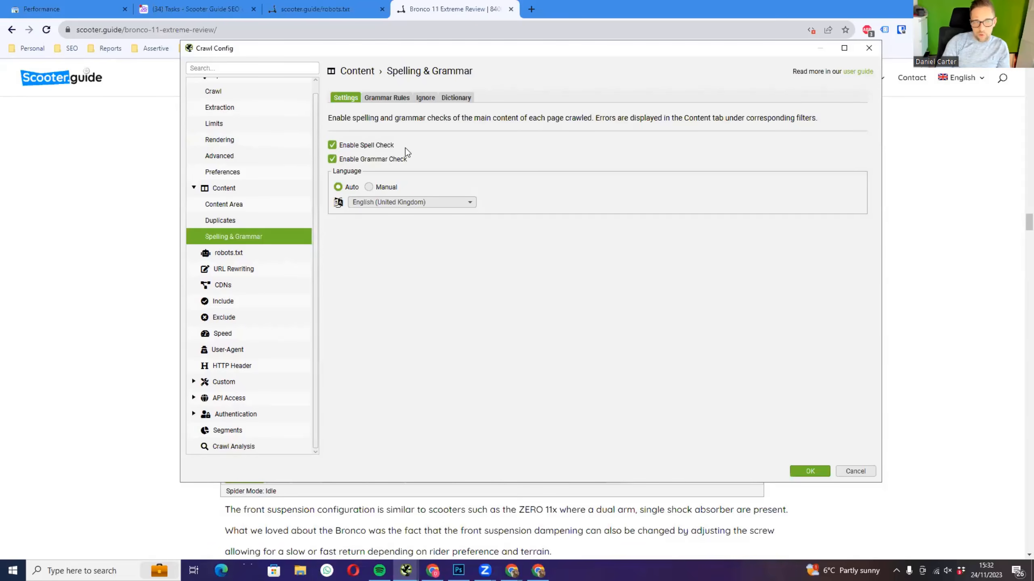
- Set the crawler's robots.txt handling to "Ignore robots.txt but report status"
left_click(226, 256)
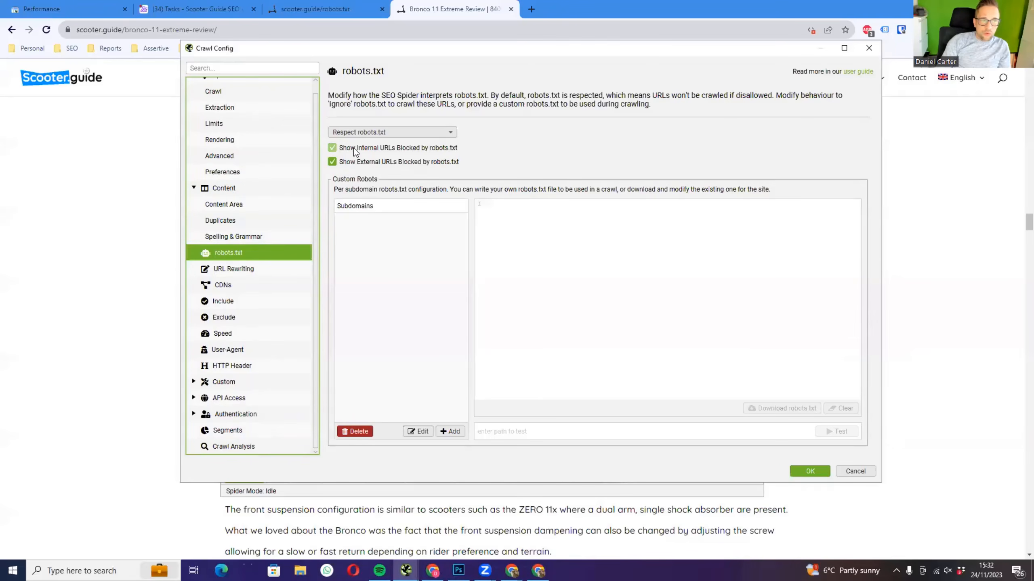
left_click(350, 135)
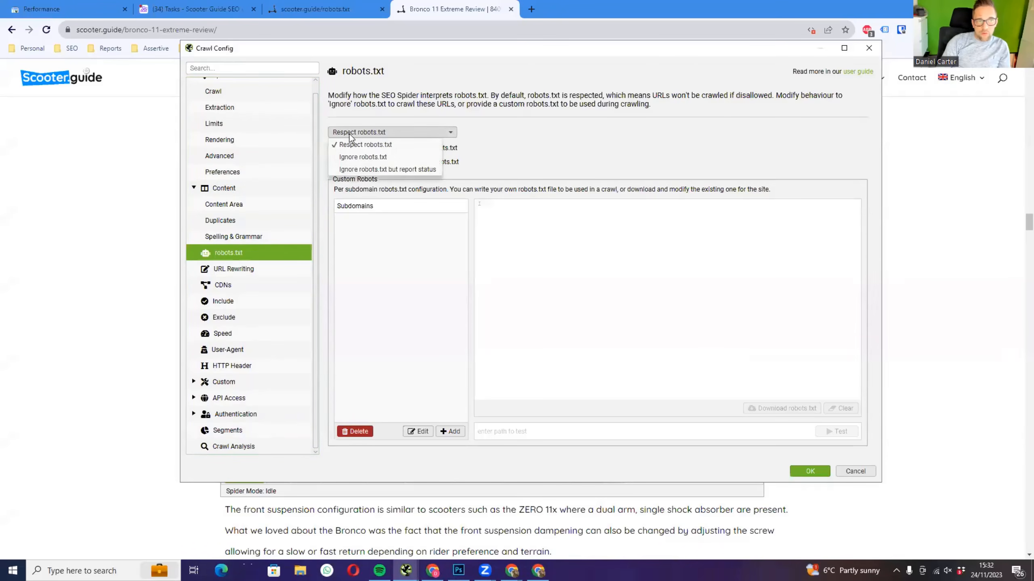
left_click(408, 172)
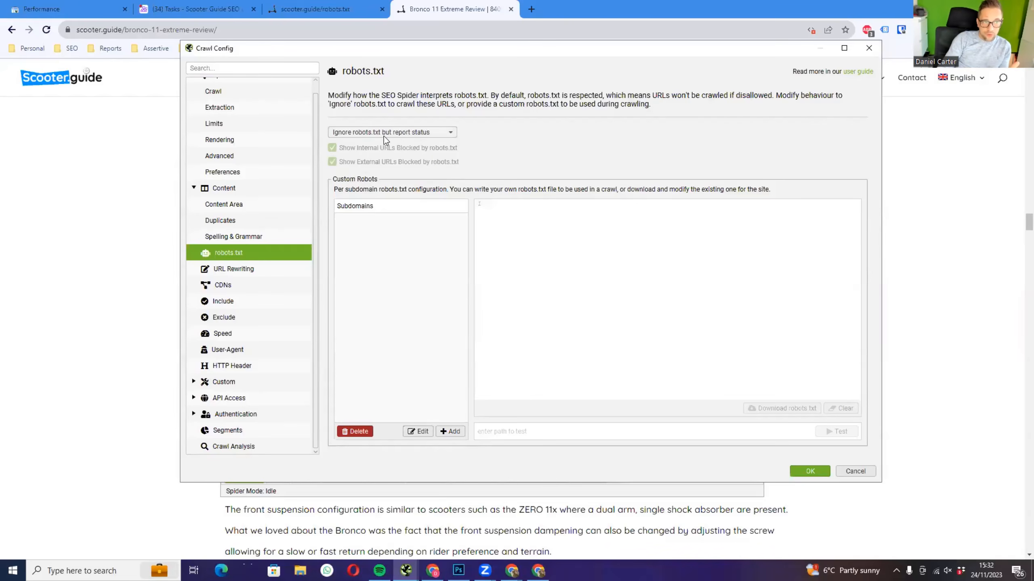
- Review the URL Rewriting, CDNs and Include settings of the crawl configuration
left_click(250, 273)
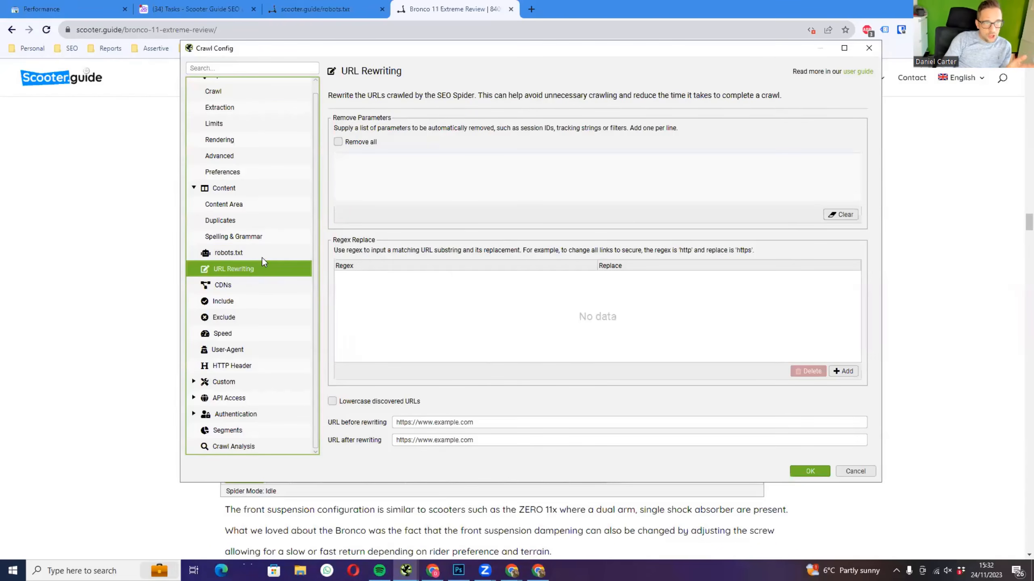
left_click(224, 287)
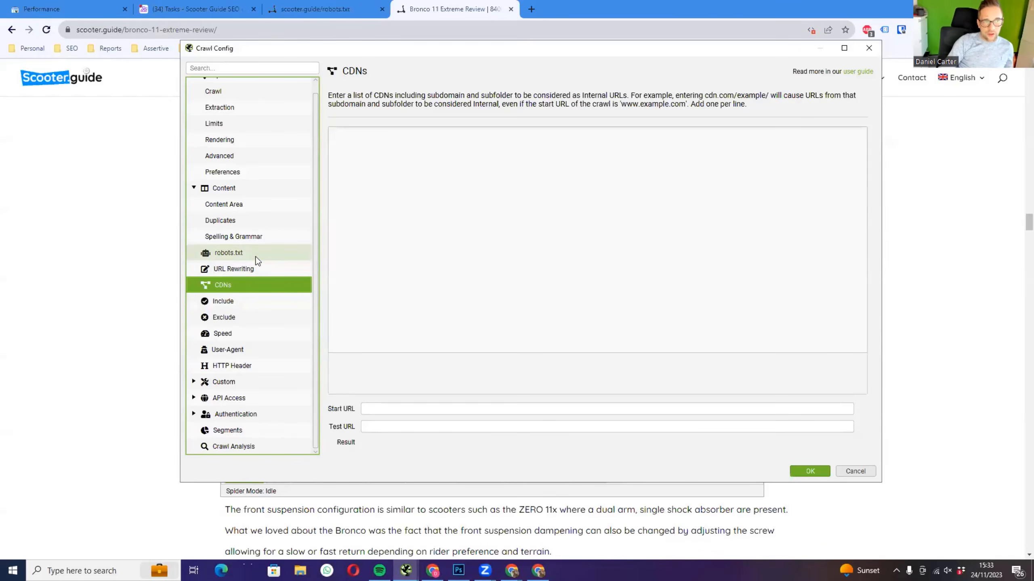
left_click(230, 302)
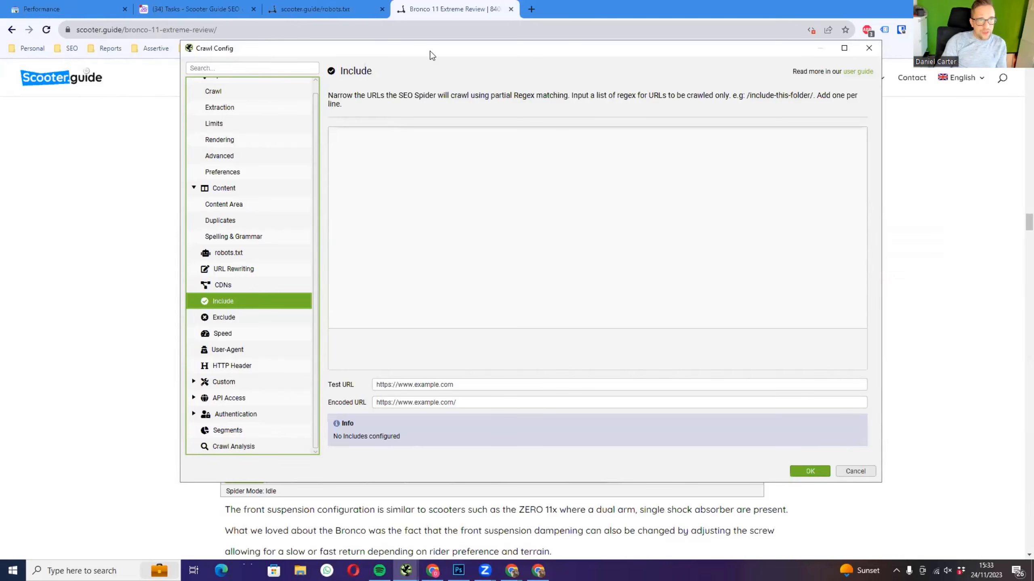
- Move the configuration window aside and examine the category structure and URLs of pcmag.com, from Best Products to the Smart Home category, in the browser
left_click_drag(431, 53, 1033, 22)
left_click(531, 9)
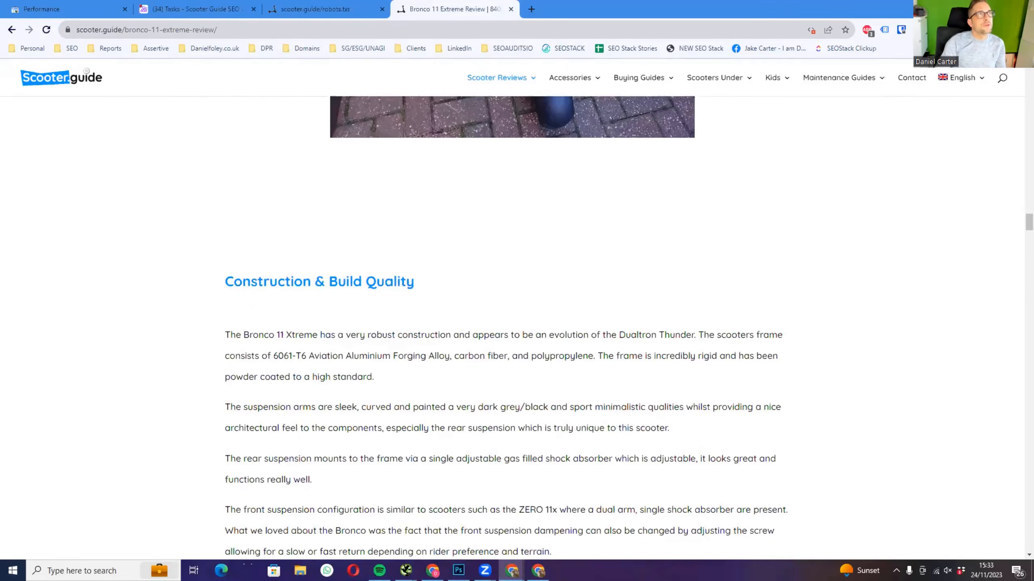
key("alt+Tab")
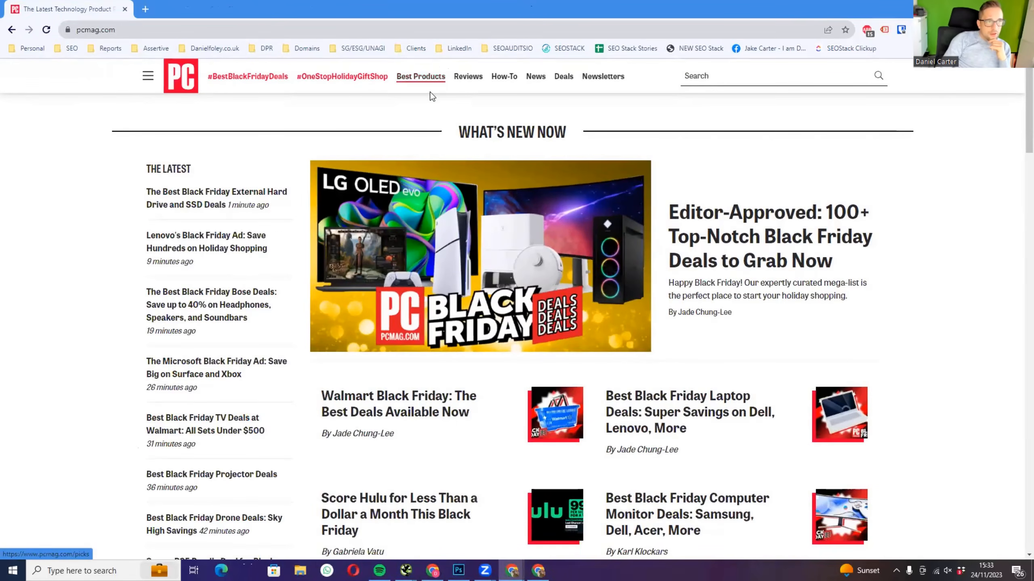
left_click(432, 77)
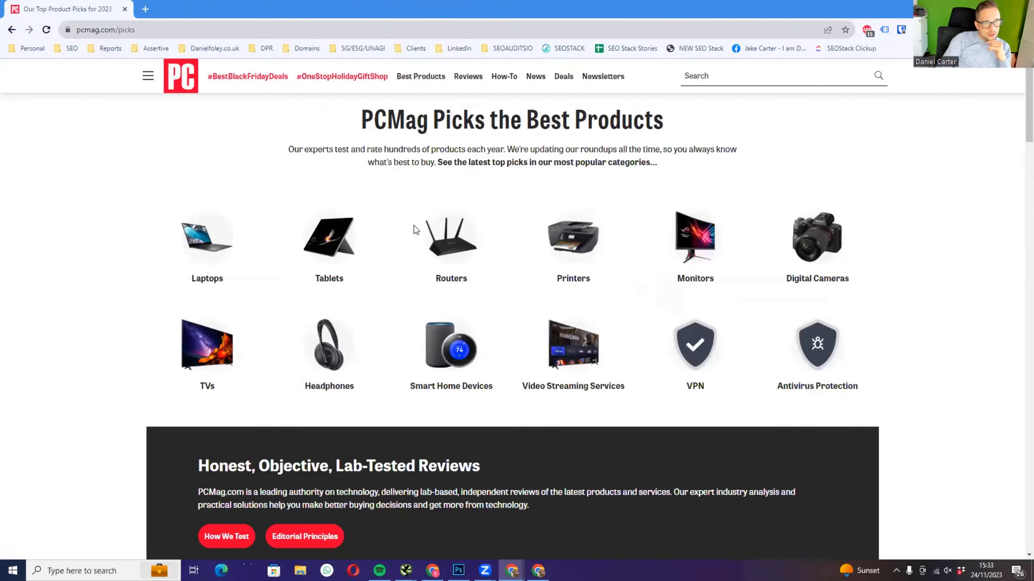
left_click(451, 278)
left_click_drag(115, 30, 141, 31)
left_click(455, 79)
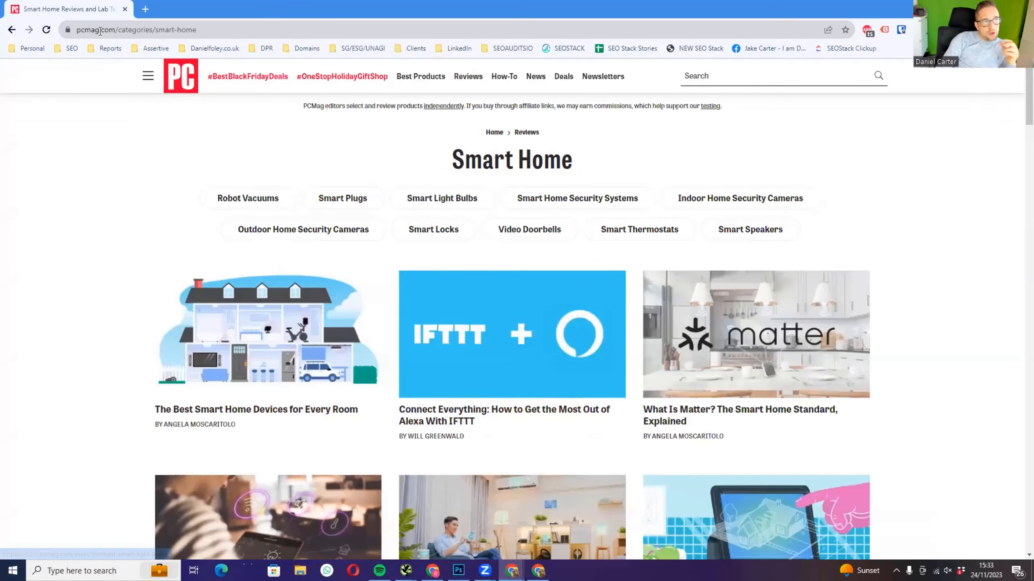
double_click(289, 12)
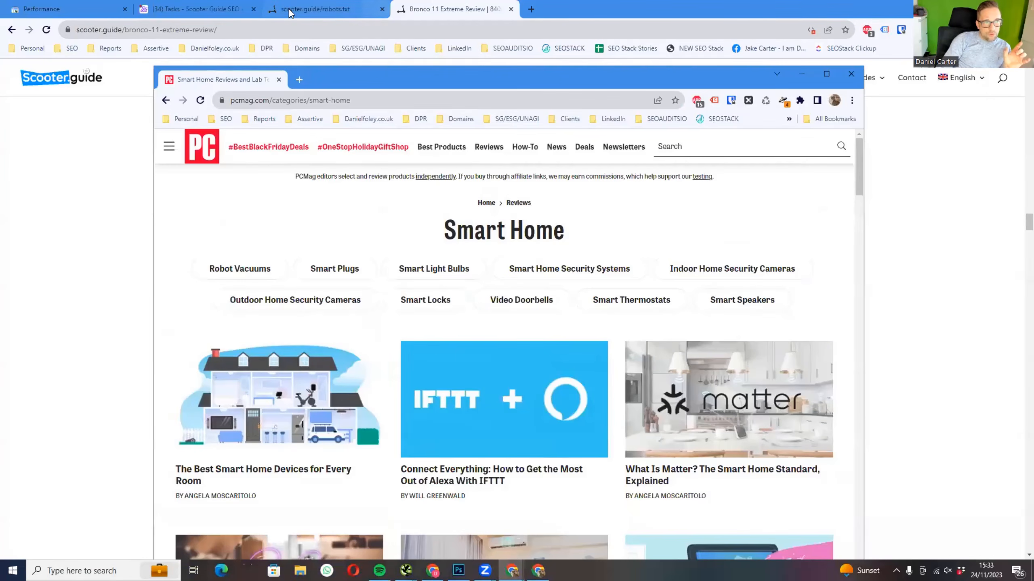
left_click(377, 60)
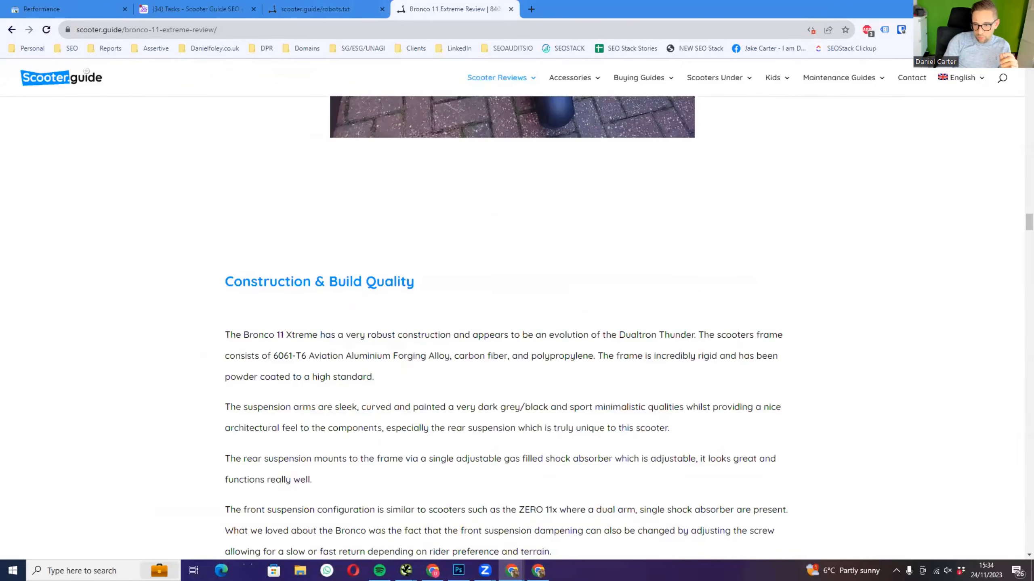
- Return to Screaming Frog, move the configuration window back into view and review the Exclude settings
key("alt+Tab")
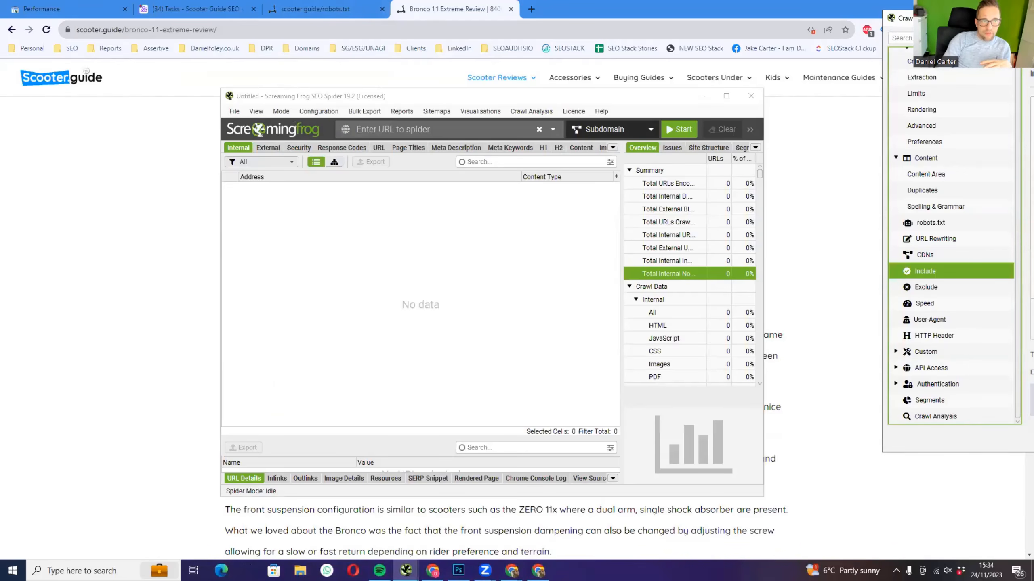
left_click_drag(924, 16, 219, 56)
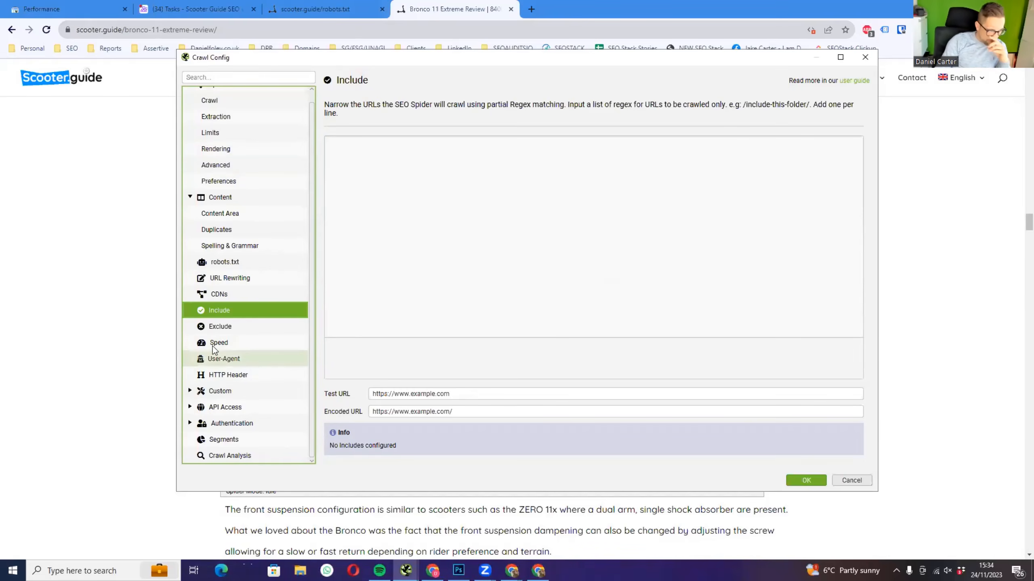
left_click(215, 327)
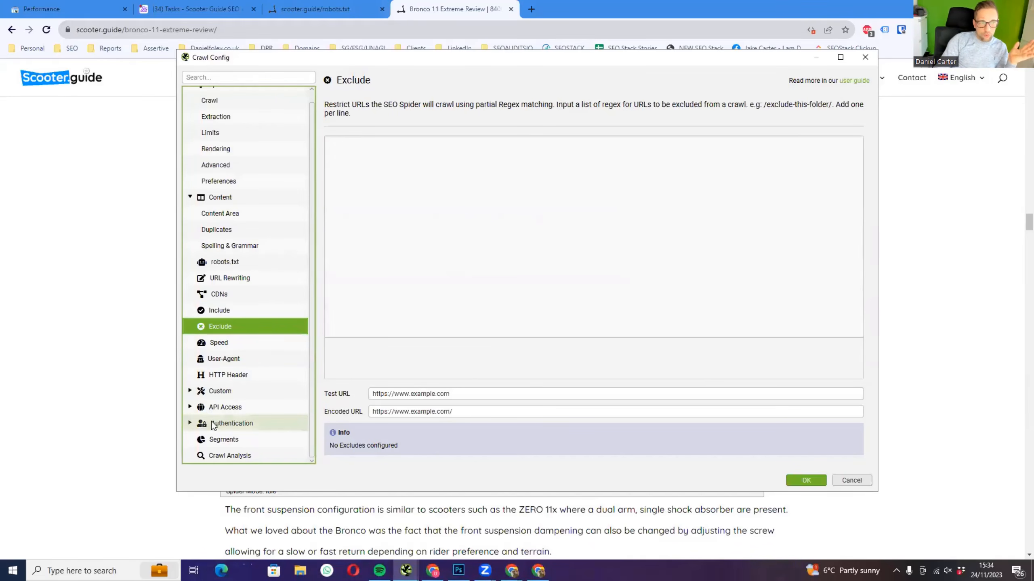
- Try the Limit URL/s option in the crawl speed settings and switch it off again
left_click(229, 347)
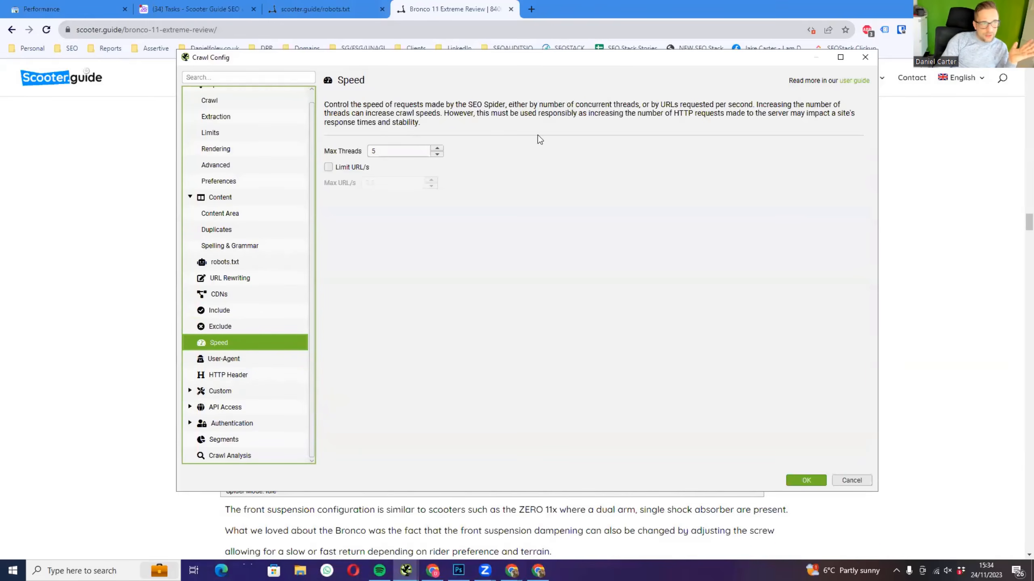
left_click(350, 167)
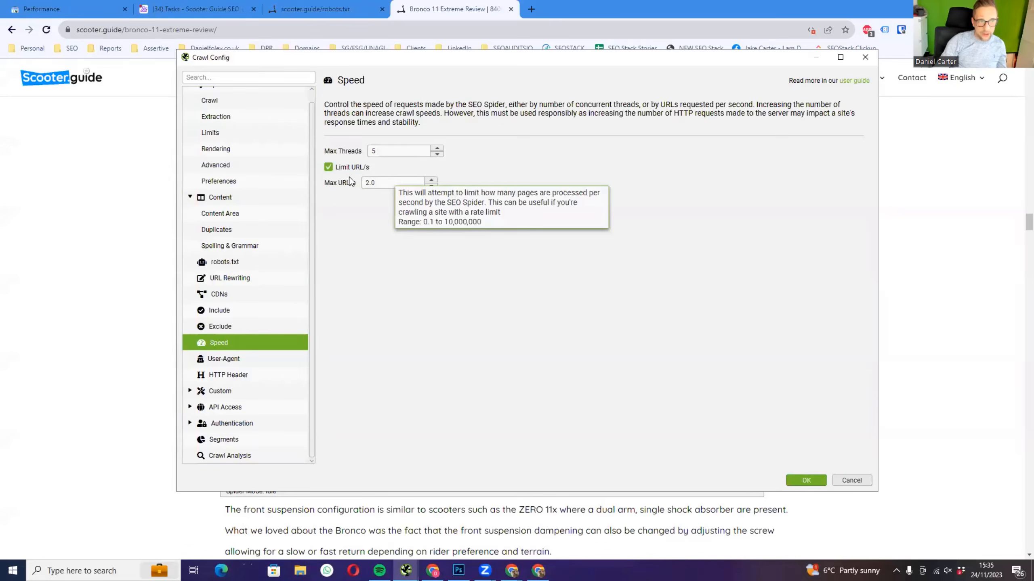
left_click(328, 167)
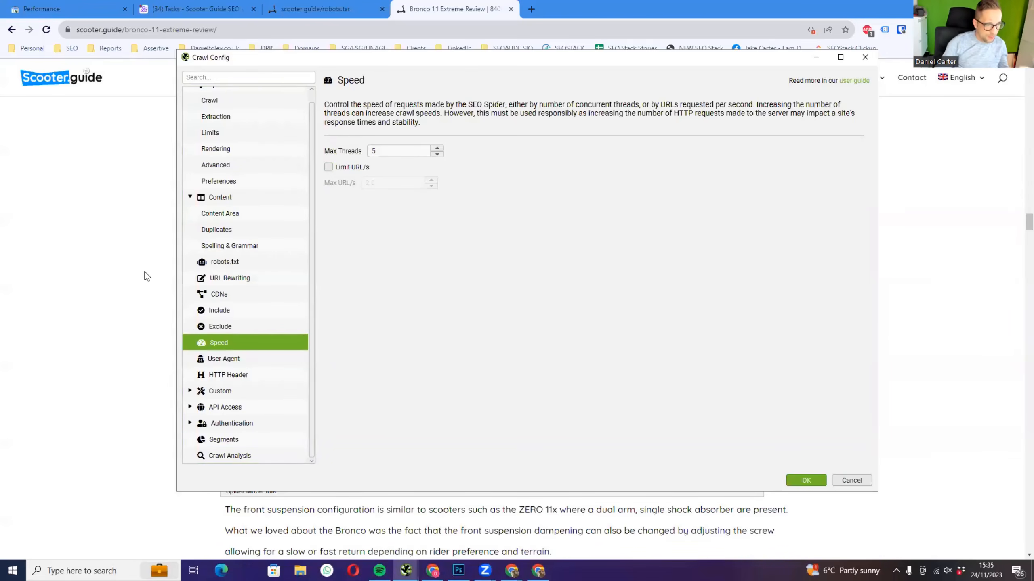
- Set the crawl's preset user-agent to Googlebot (Desktop)
left_click(232, 358)
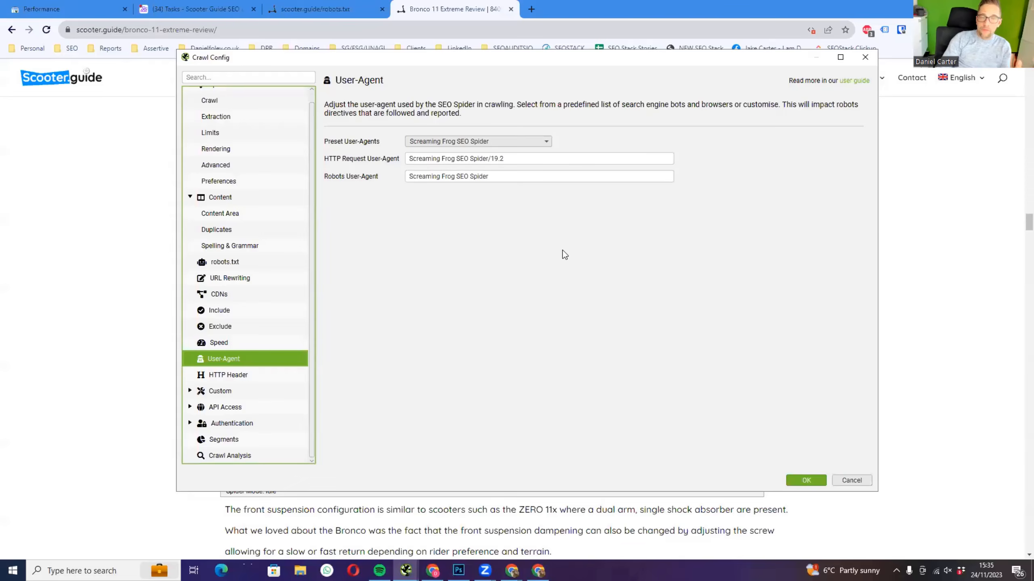
left_click(480, 140)
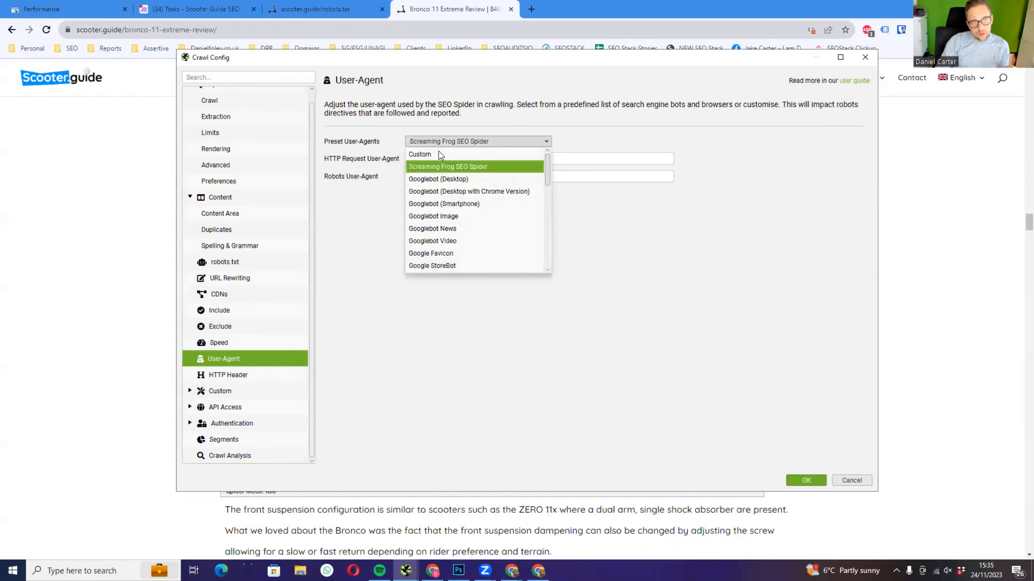
left_click(438, 181)
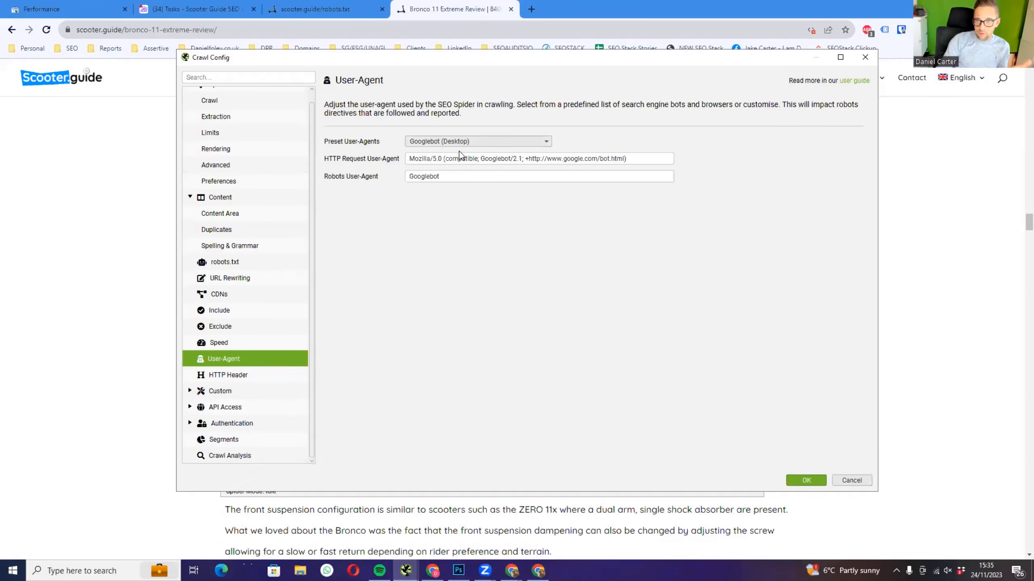
- Look through the preset user-agents, try Googlebot (Smartphone), and switch back to Googlebot (Desktop)
left_click(483, 143)
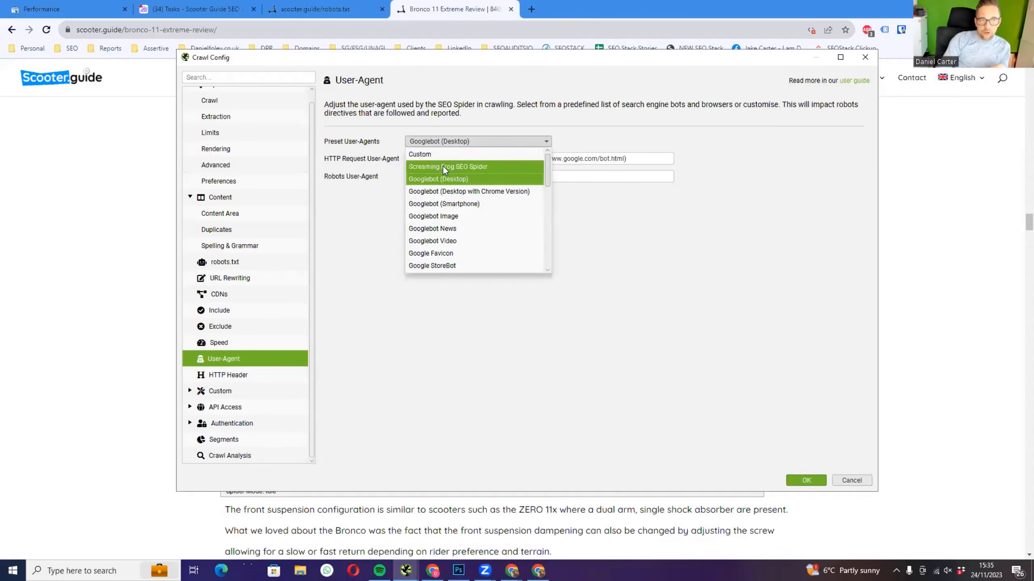
scroll(455, 197, "down", 3)
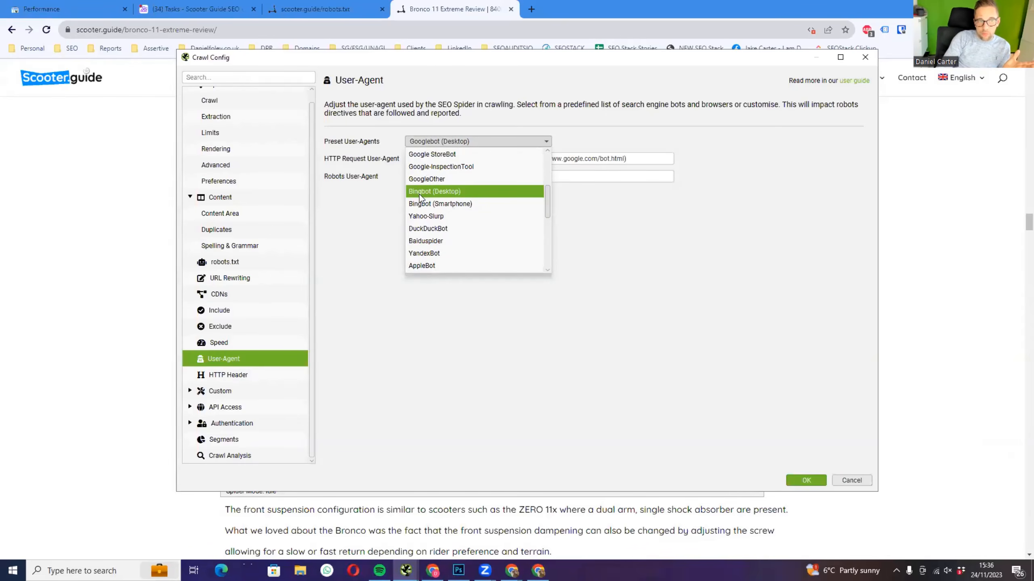
scroll(419, 194, "up", 3)
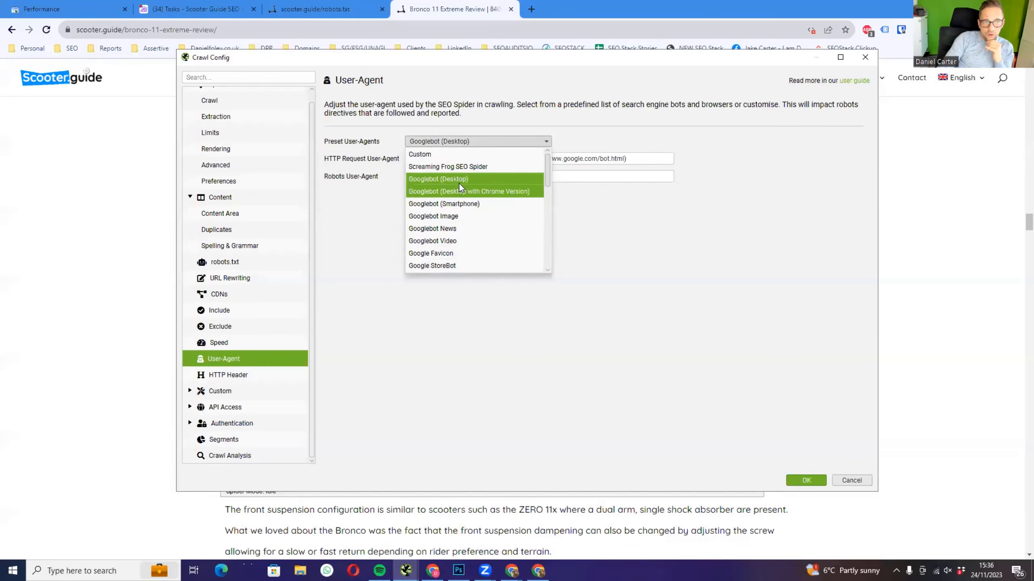
left_click(441, 204)
left_click(471, 141)
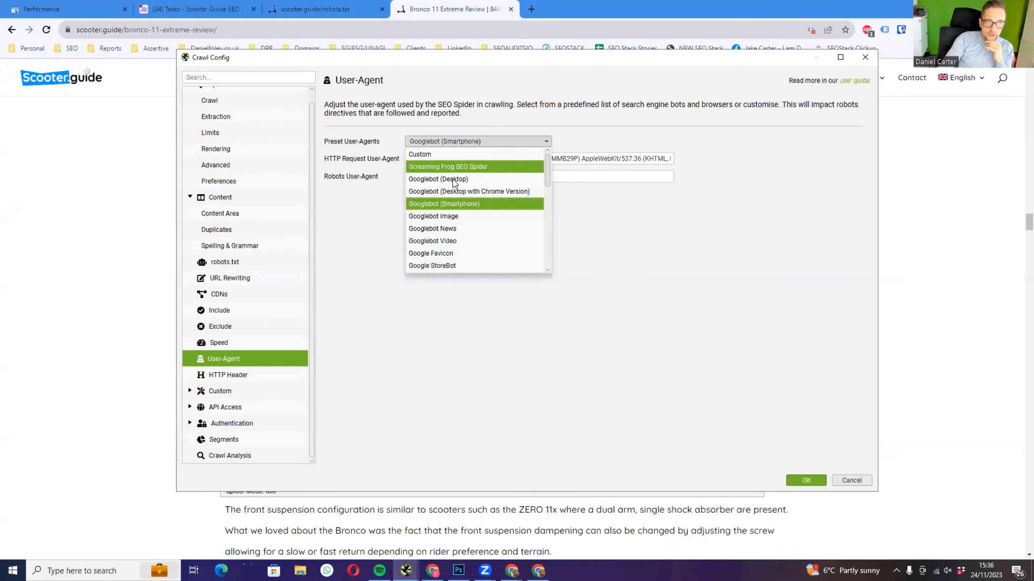
left_click(443, 184)
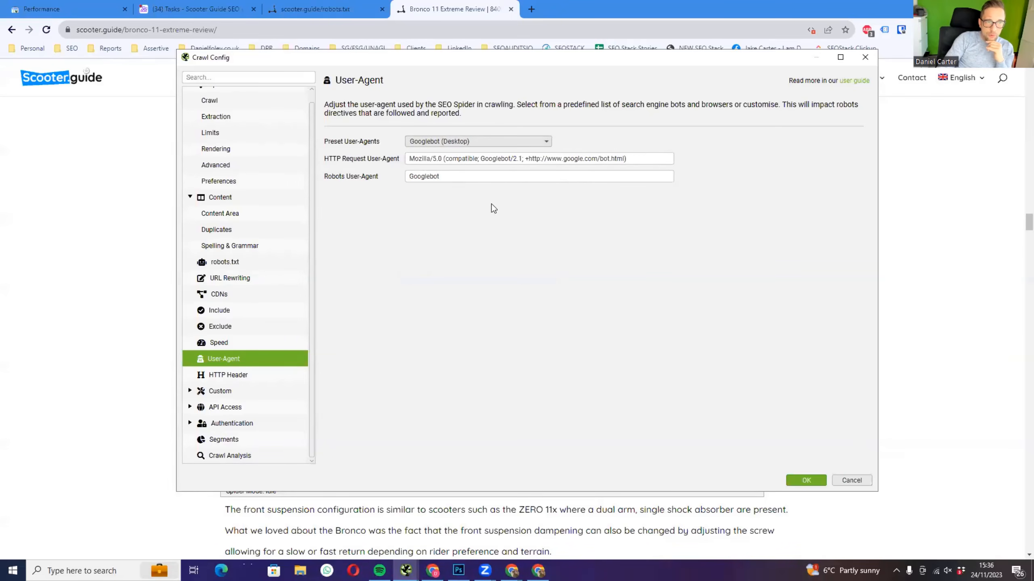
- Review the HTTP Header settings of the crawl configuration and open the Custom Extraction settings
left_click(232, 376)
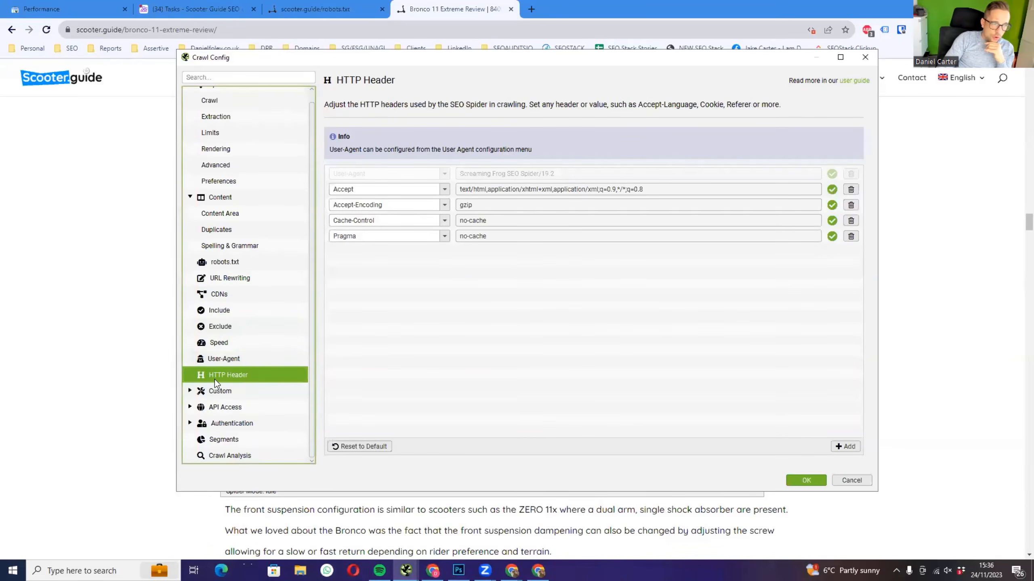
left_click(190, 391)
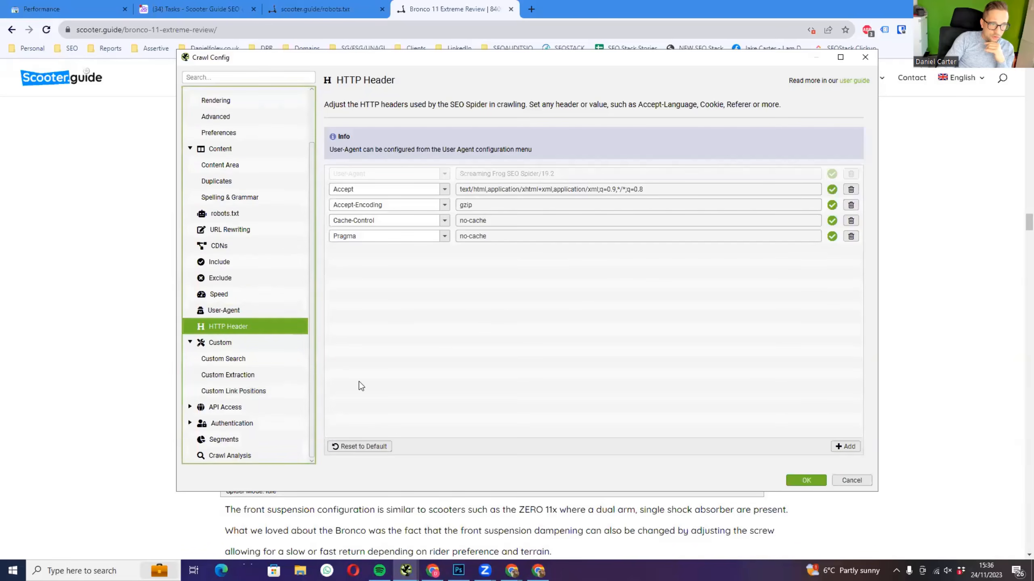
left_click(200, 379)
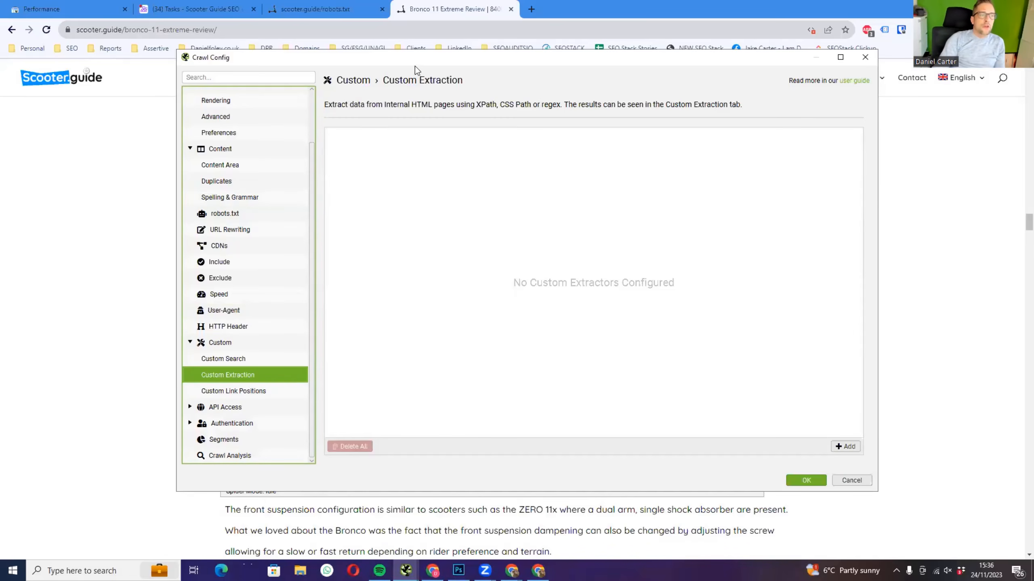
- Switch to the browser and examine the author bio near the end of the Bronco 11 Extreme review
key("Escape")
left_click(136, 261)
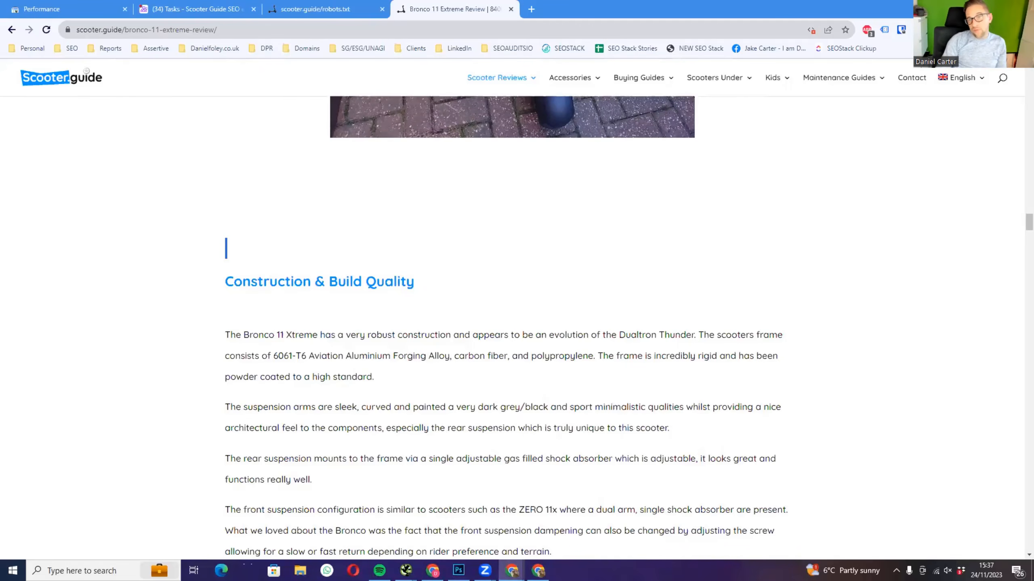
left_click_drag(1019, 227, 1029, 511)
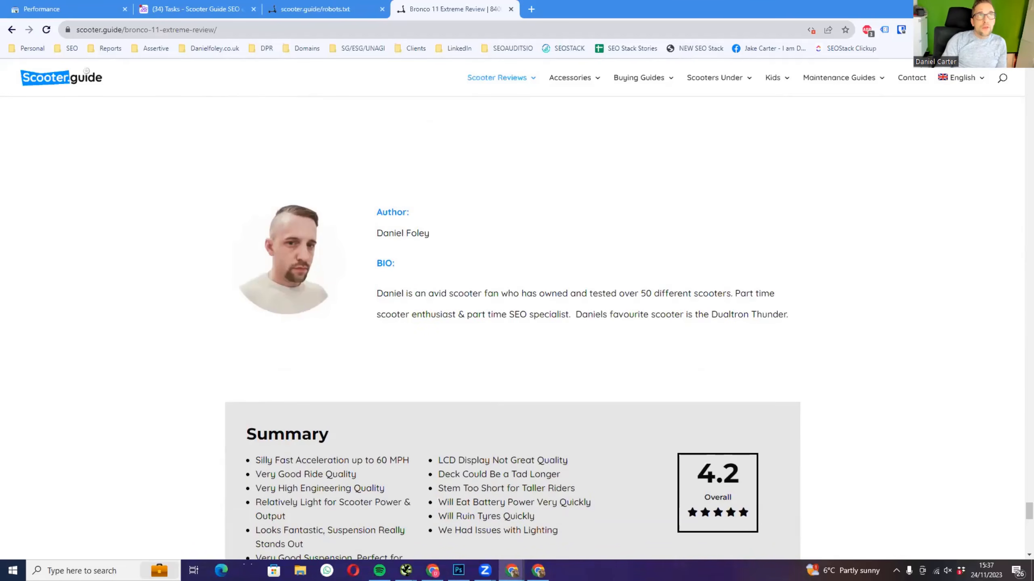
- Move the Screaming Frog configuration window aside and examine the author byline and publication date at the start of the review in the browser
left_click(406, 571)
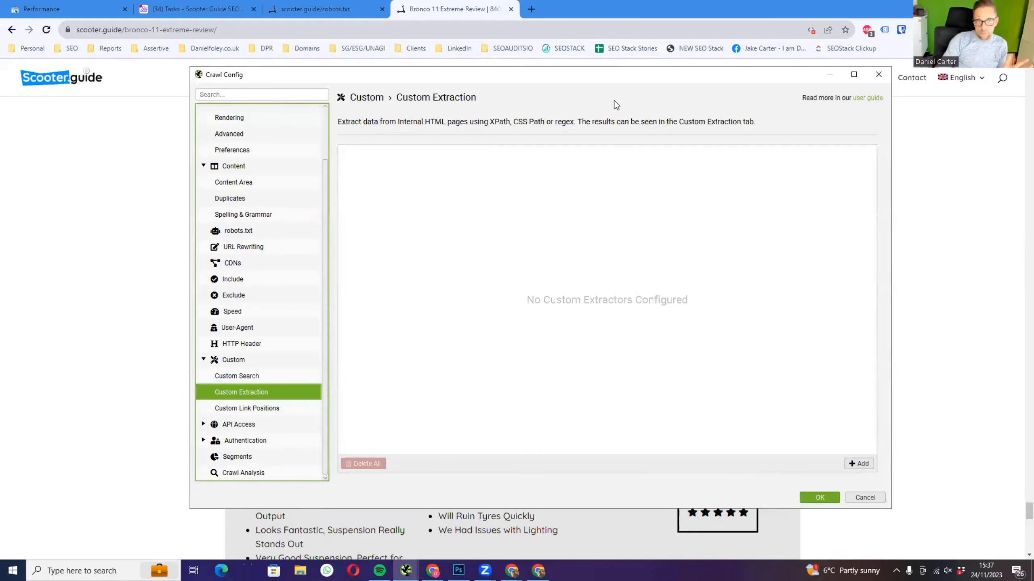
left_click_drag(607, 76, 539, 0)
left_click(884, 370)
scroll(757, 322, "up", 5)
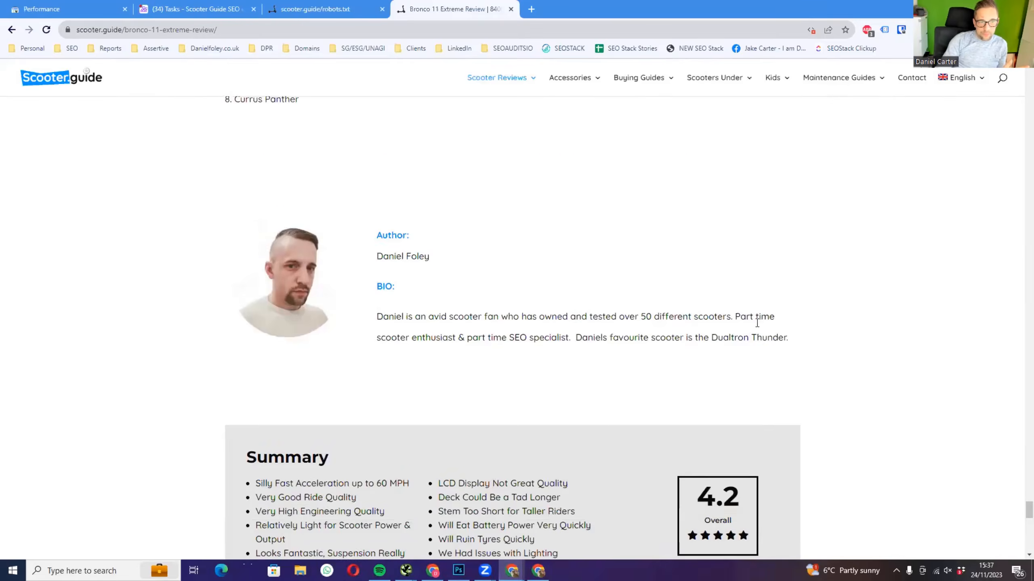
left_click_drag(1028, 501, 981, 282)
scroll(980, 282, "up", 15)
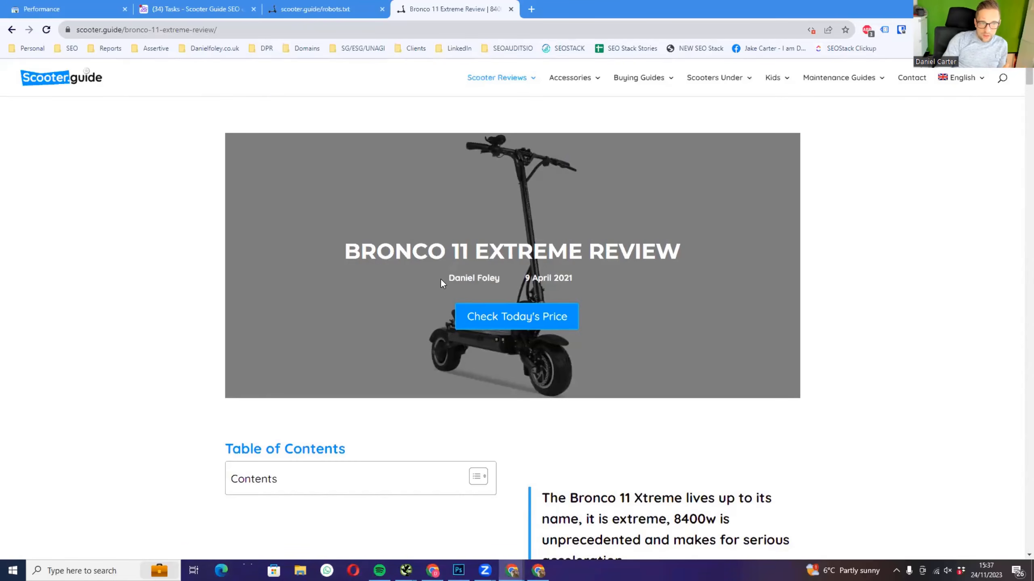
scroll(508, 282, "down", 1)
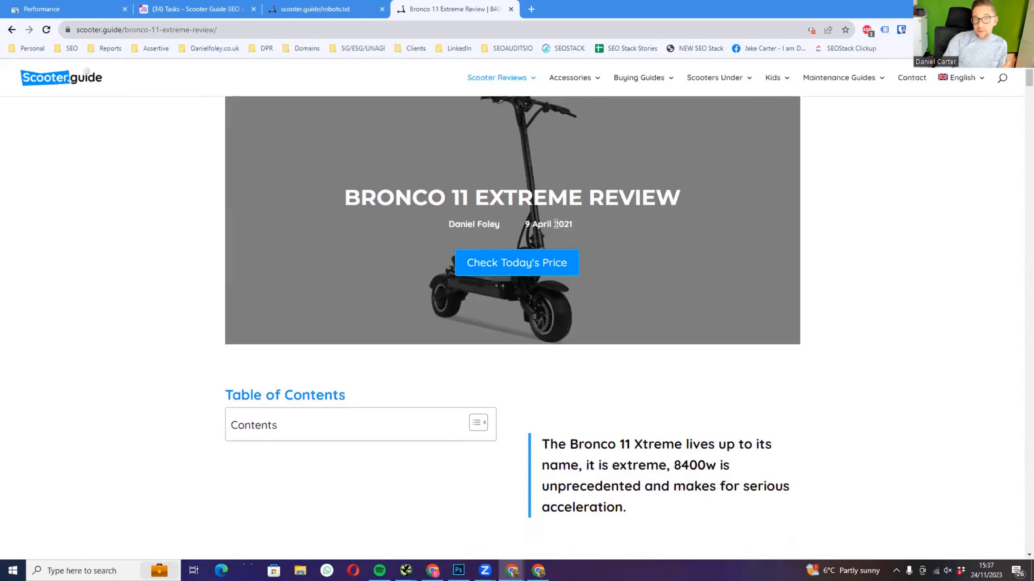
scroll(579, 264, "down", 1)
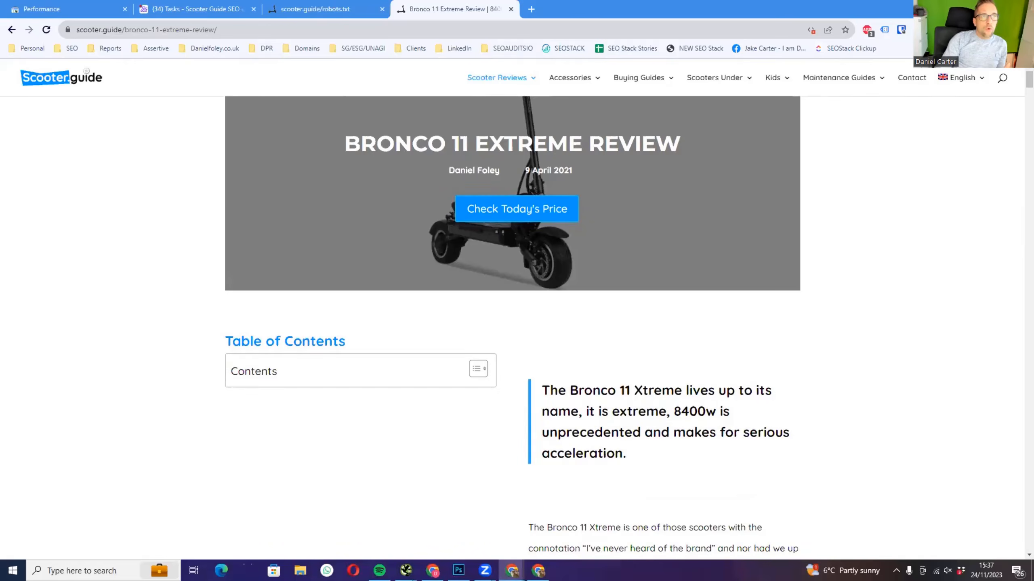
- Return to Screaming Frog, move the configuration window back into view and add a custom extractor named Article Date
key("alt+Tab")
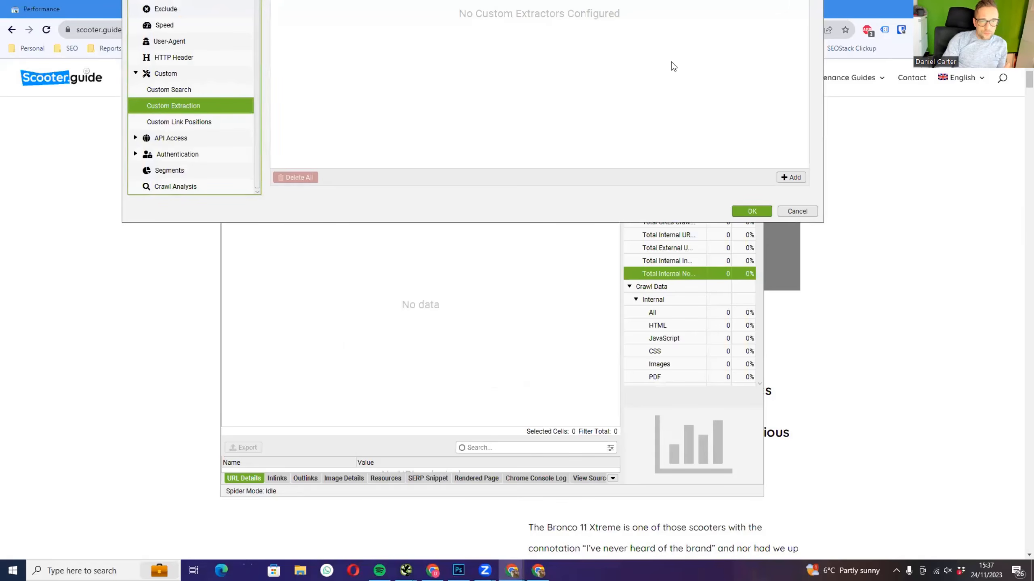
left_click_drag(502, 0, 671, 61)
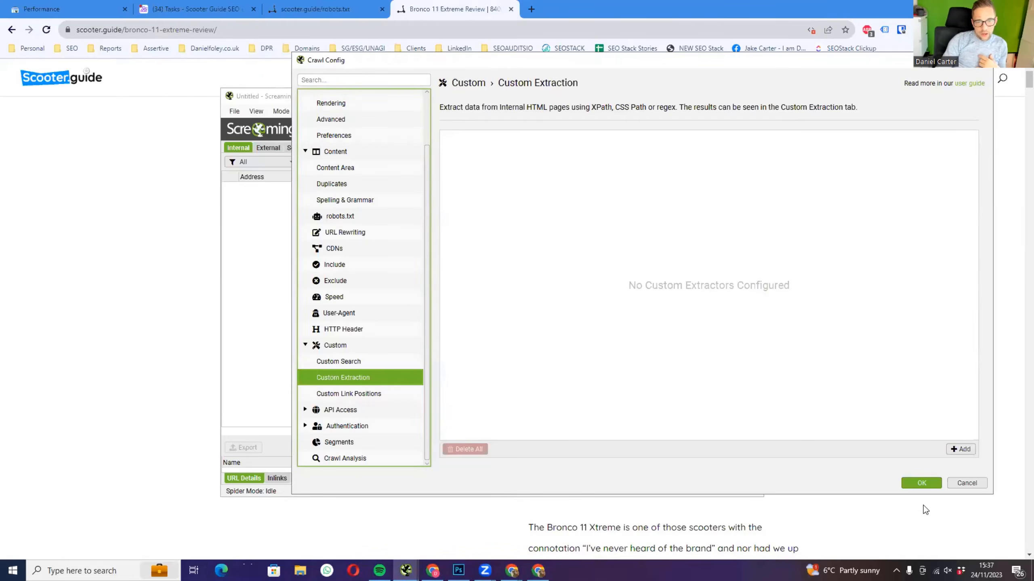
left_click(950, 449)
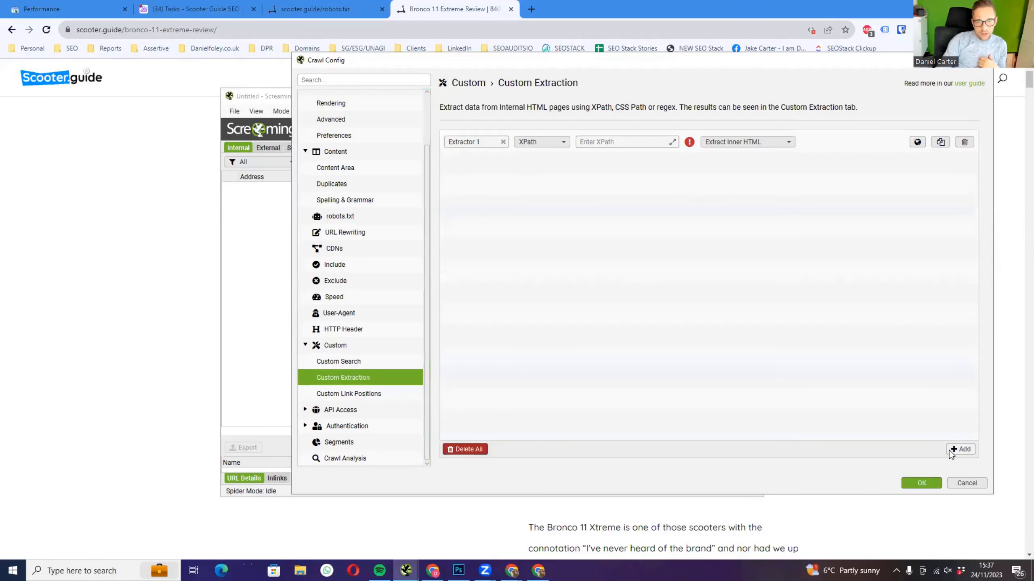
triple_click(475, 142)
key("Caps_Lock")
type("A")
key("Caps_Lock")
type("rticle Date")
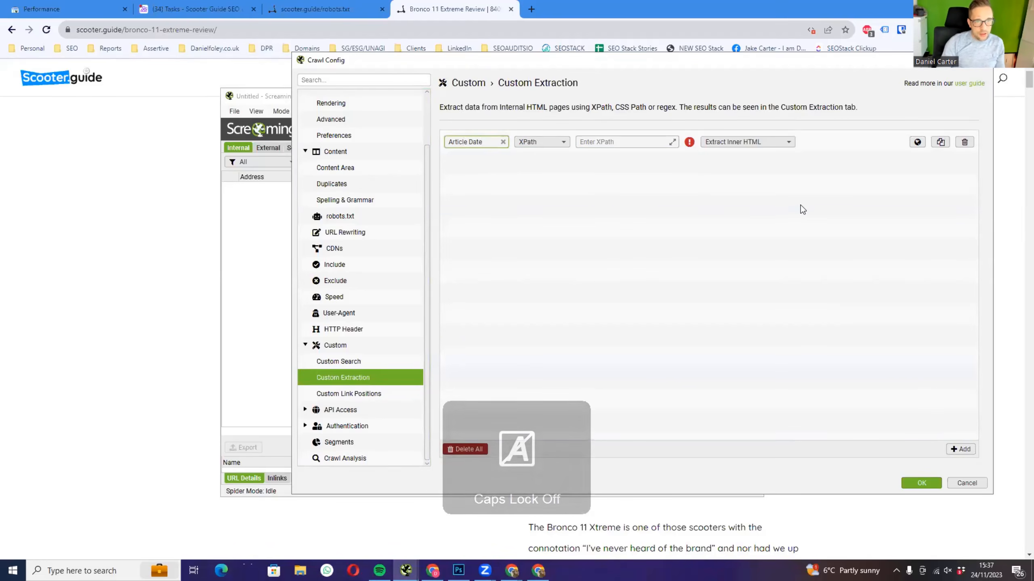
- Add a second custom extractor named Article Author
left_click(961, 449)
left_click(490, 162)
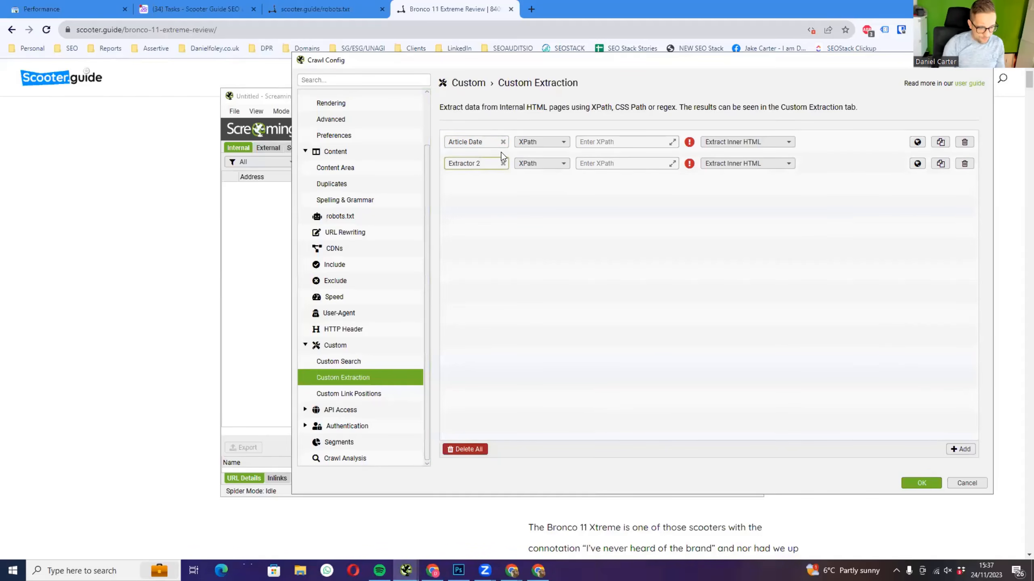
key("ctrl+a")
key("Caps_Lock")
type("A")
key("Caps_Lock")
type("rtu")
key("BackSpace")
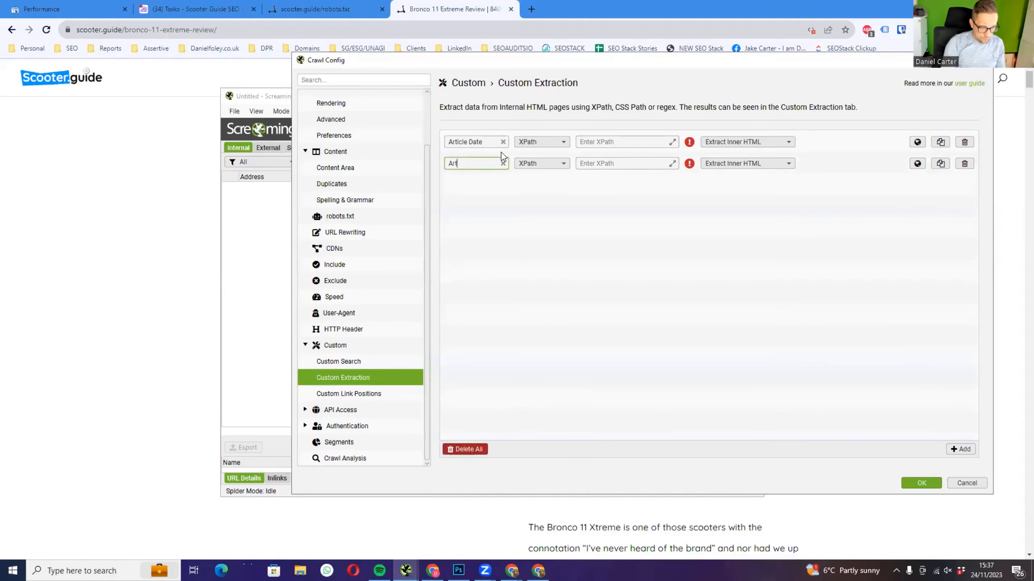
type("icle")
key("Caps_Lock")
type("A")
key("Caps_Lock")
type("uthor")
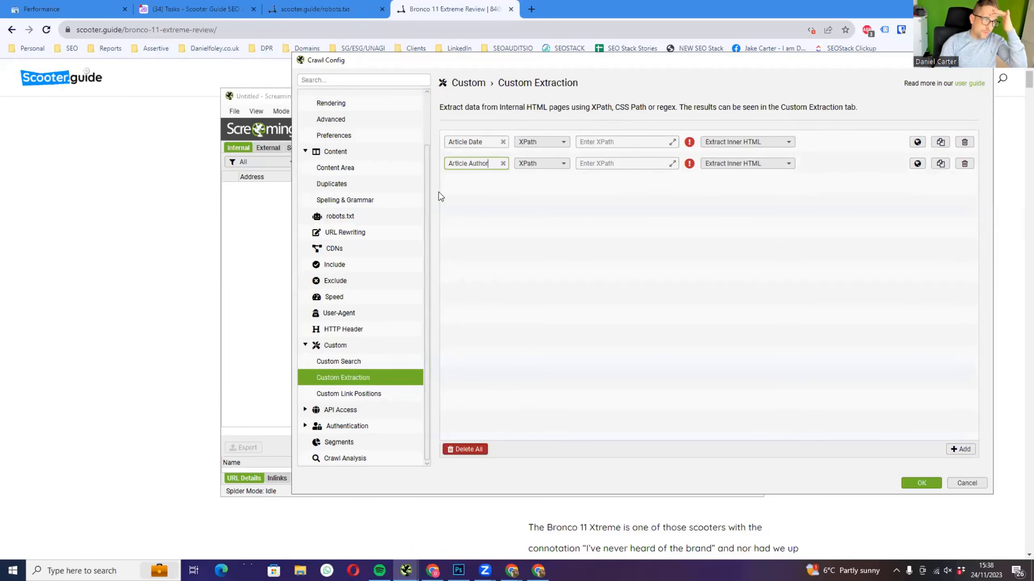
- Return to the review page in the browser, check its byline and date, then open the developer tools and enable JavaScript
left_click(159, 192)
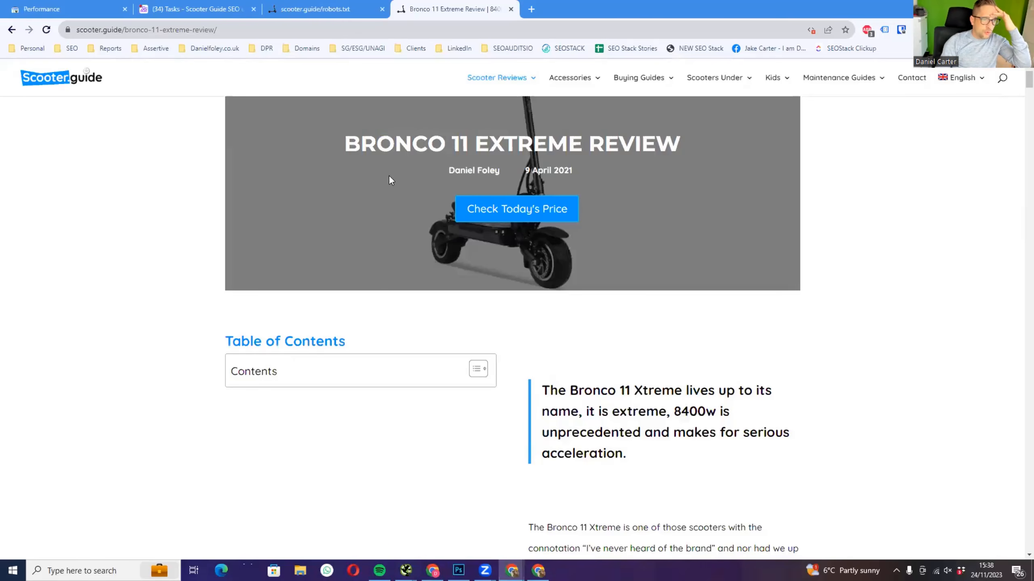
left_click_drag(446, 176, 574, 172)
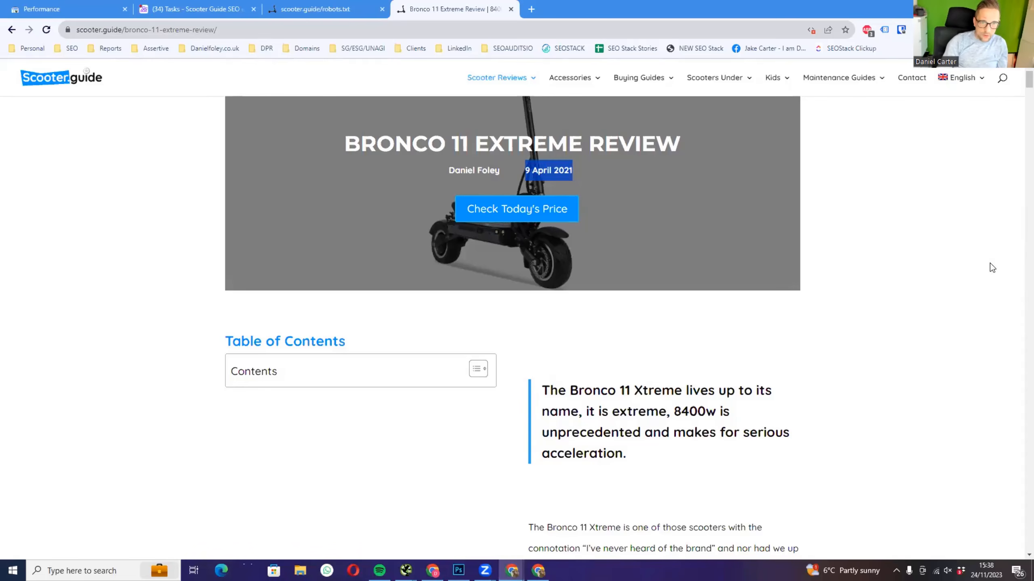
left_click(872, 201)
key("ctrl+shift+i")
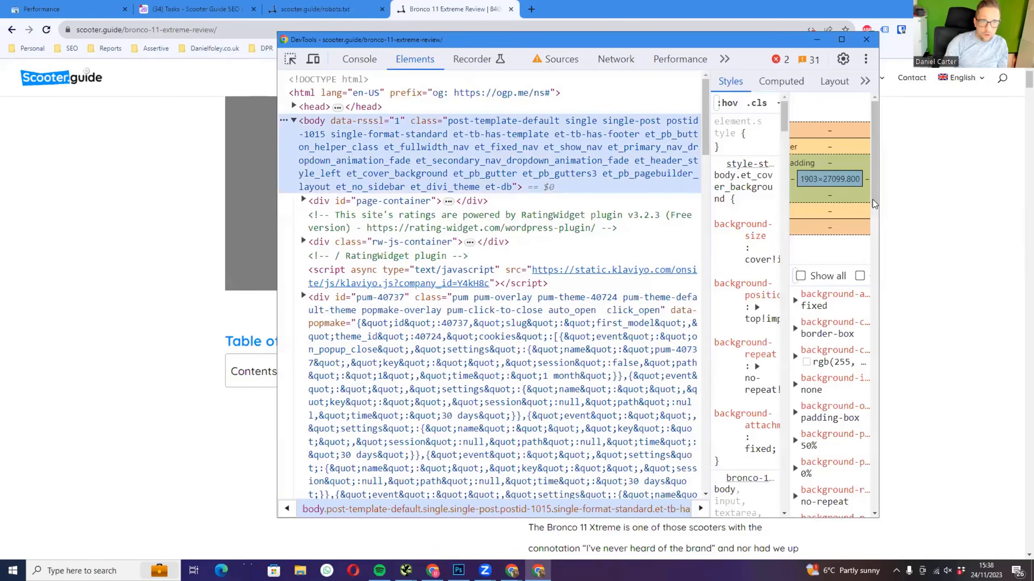
left_click_drag(508, 41, 560, 140)
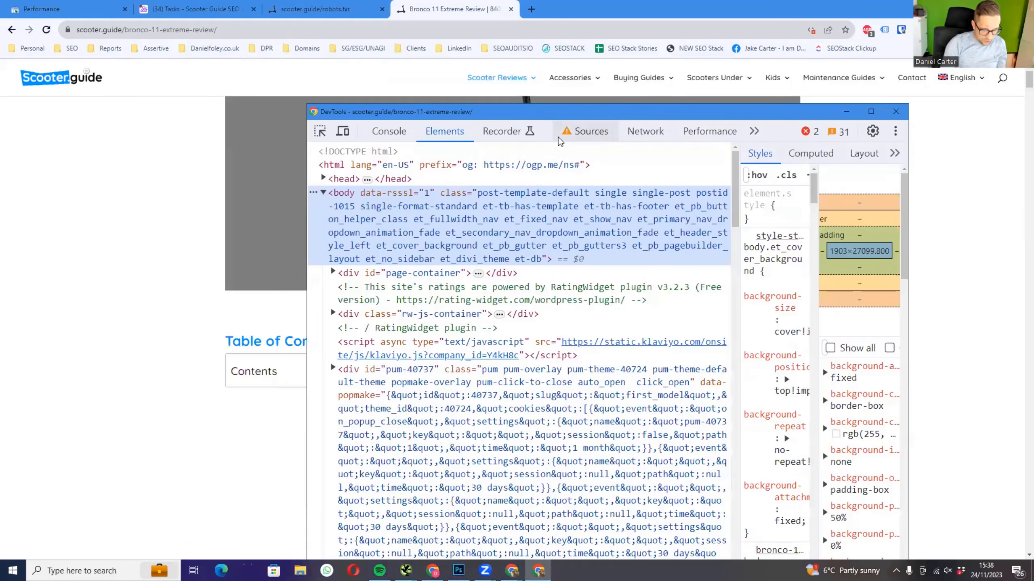
key("ctrl+shift+p")
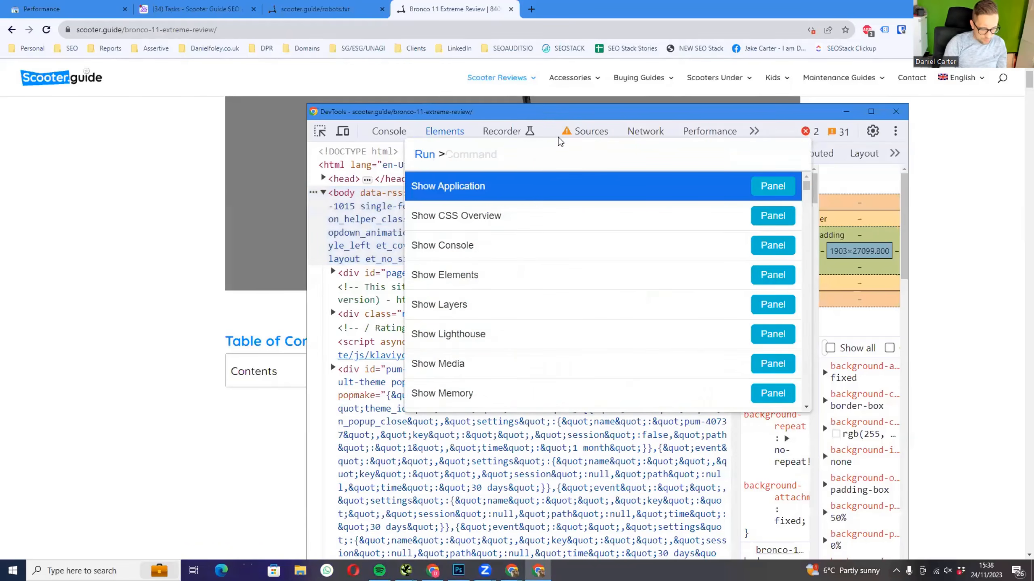
type("java")
left_click(558, 188)
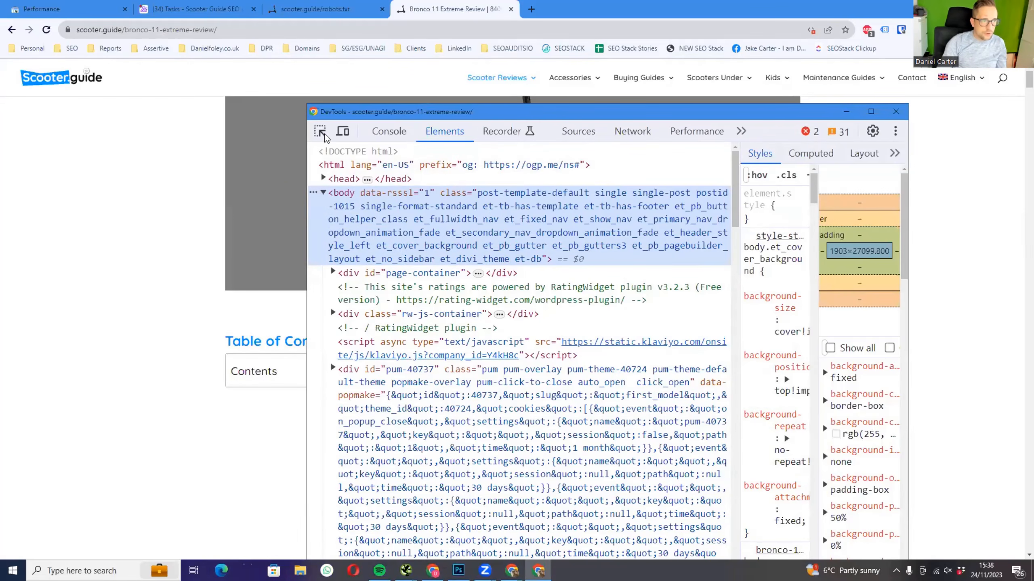
- Inspect the author name element in the review's header and reposition the developer tools window to show its HTML
left_click(320, 132)
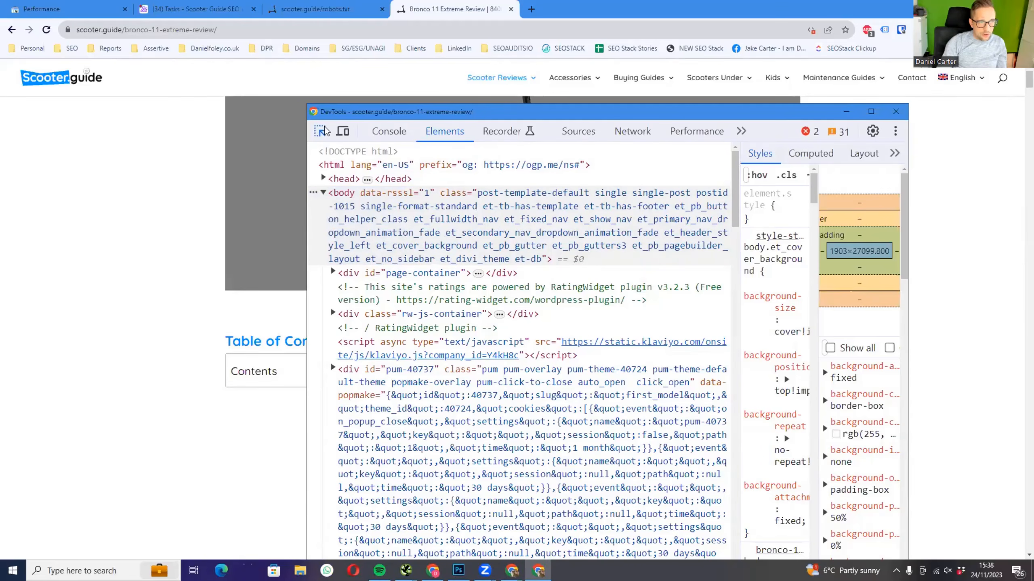
left_click_drag(366, 113, 800, 162)
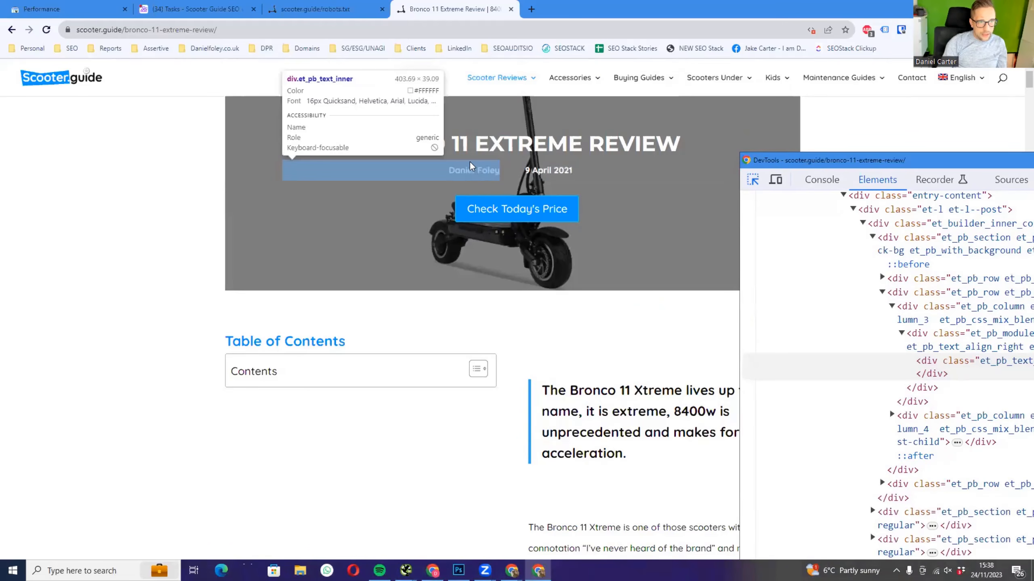
left_click(482, 174)
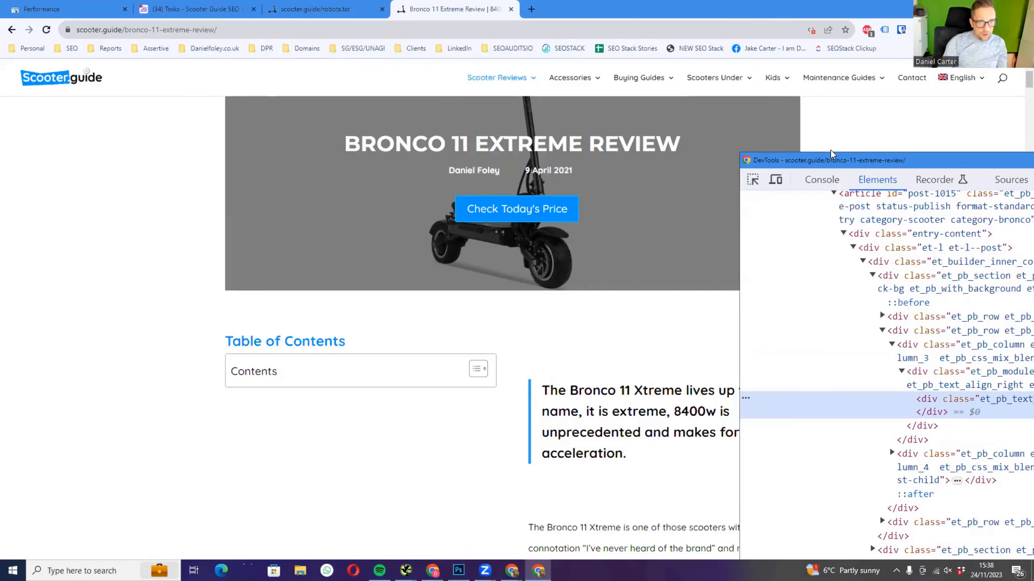
left_click_drag(805, 160, 147, 21)
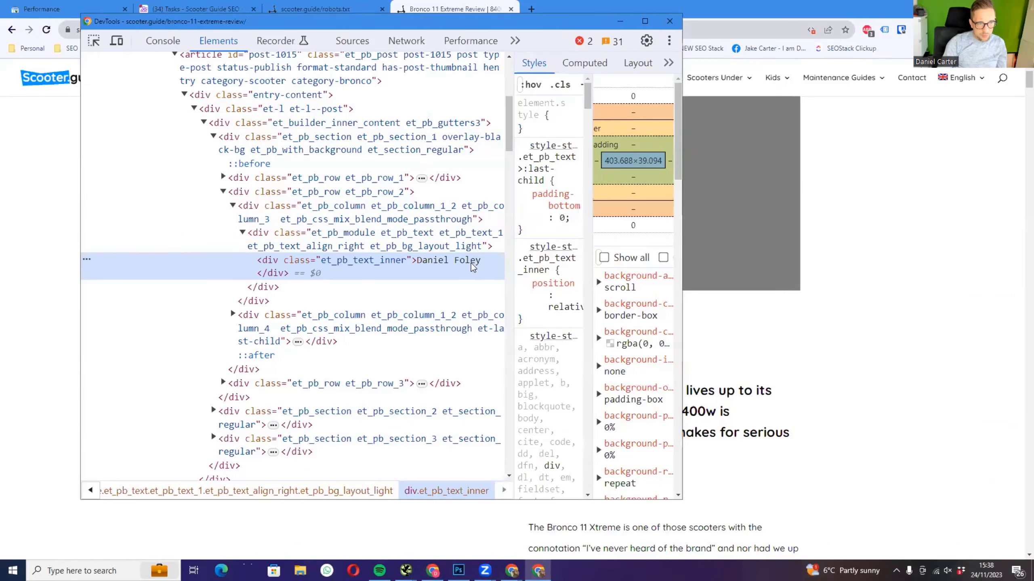
- Copy the full XPath of the author name element in the review's header
right_click(262, 265)
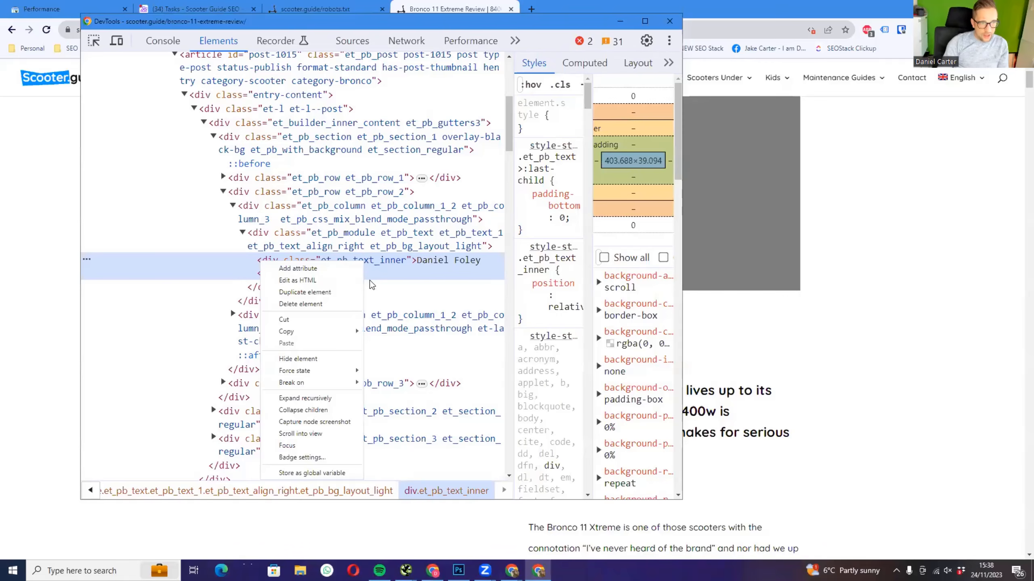
mouse_move(308, 336)
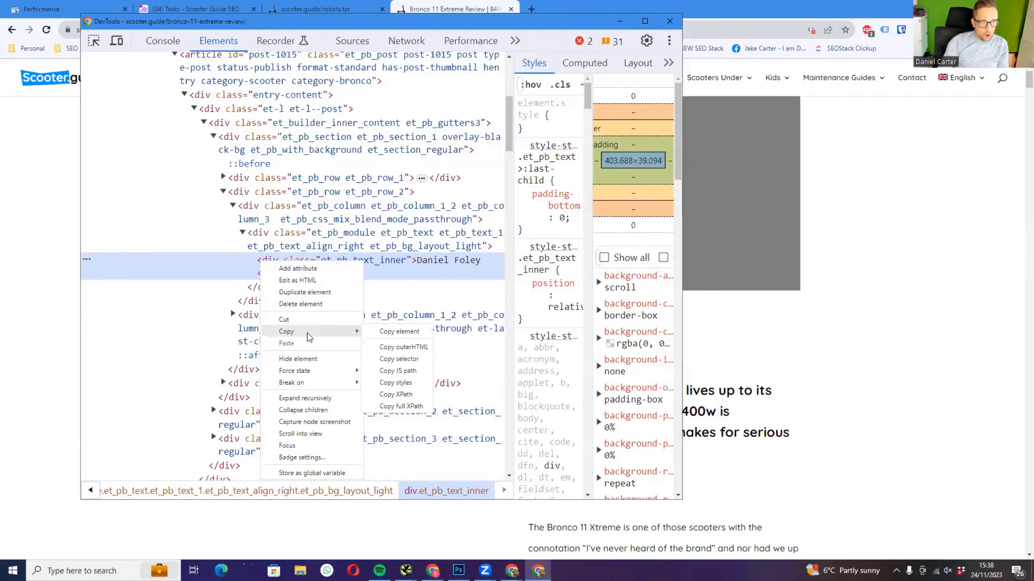
left_click(414, 407)
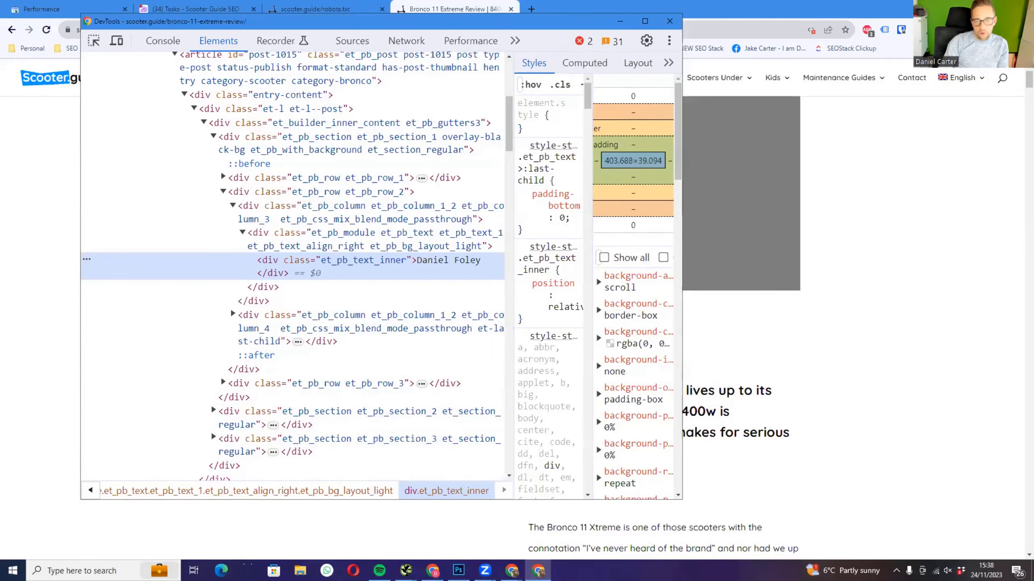
- Switch to Screaming Frog, paste the copied XPath into the Article Author extractor and set it to Extract Text
key("alt+Tab")
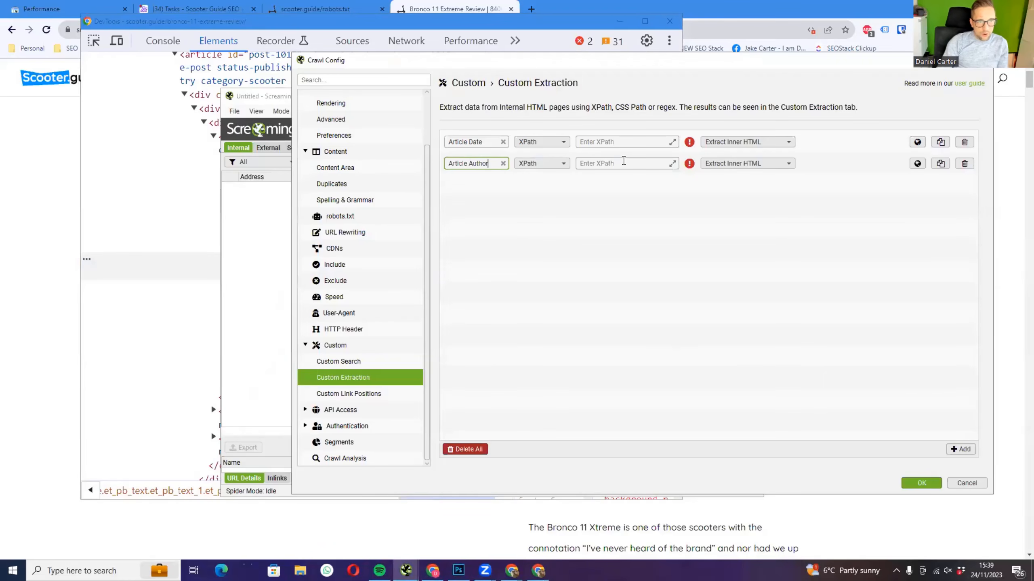
left_click(647, 164)
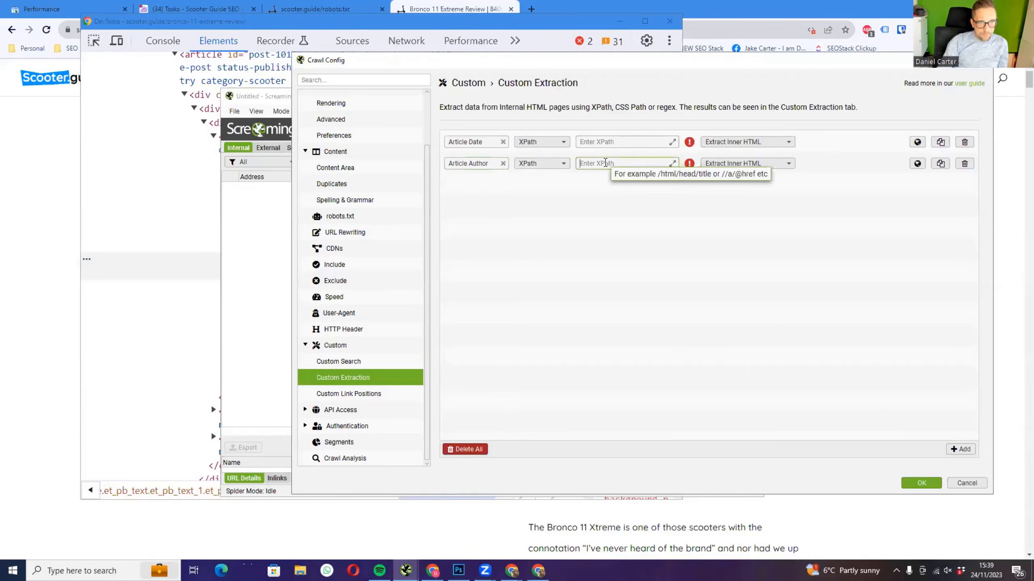
key("ctrl+v")
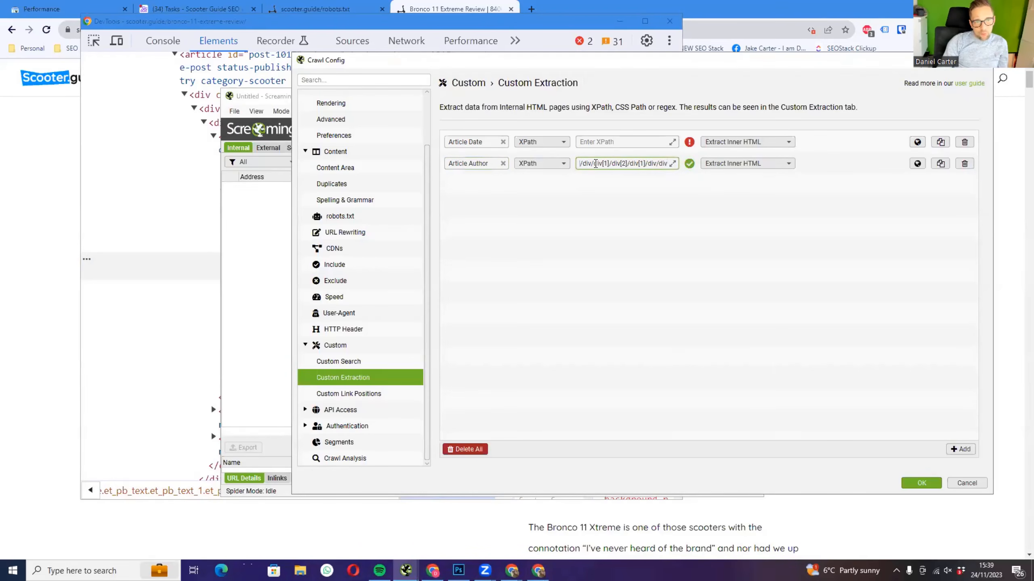
left_click(734, 165)
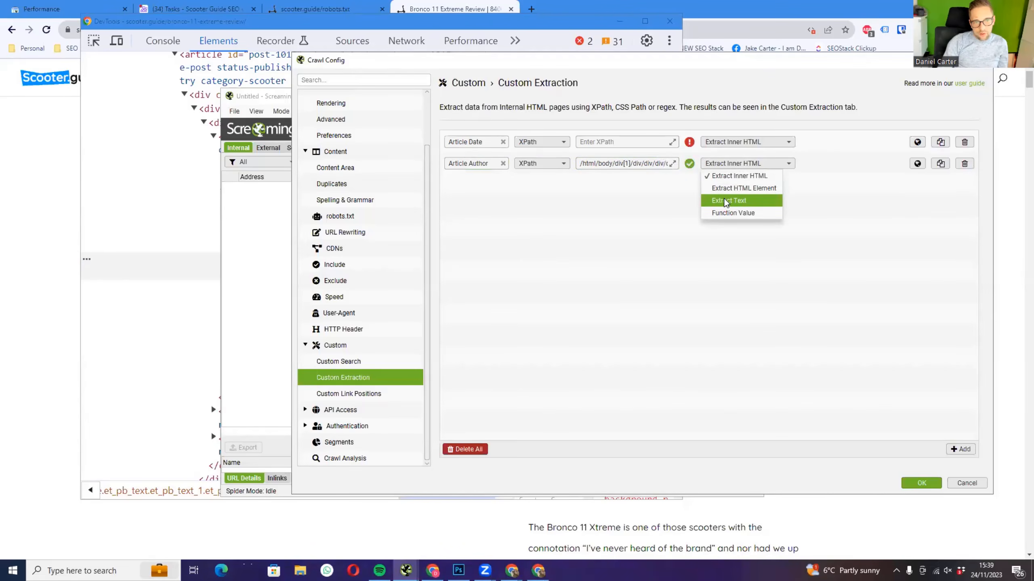
left_click(725, 202)
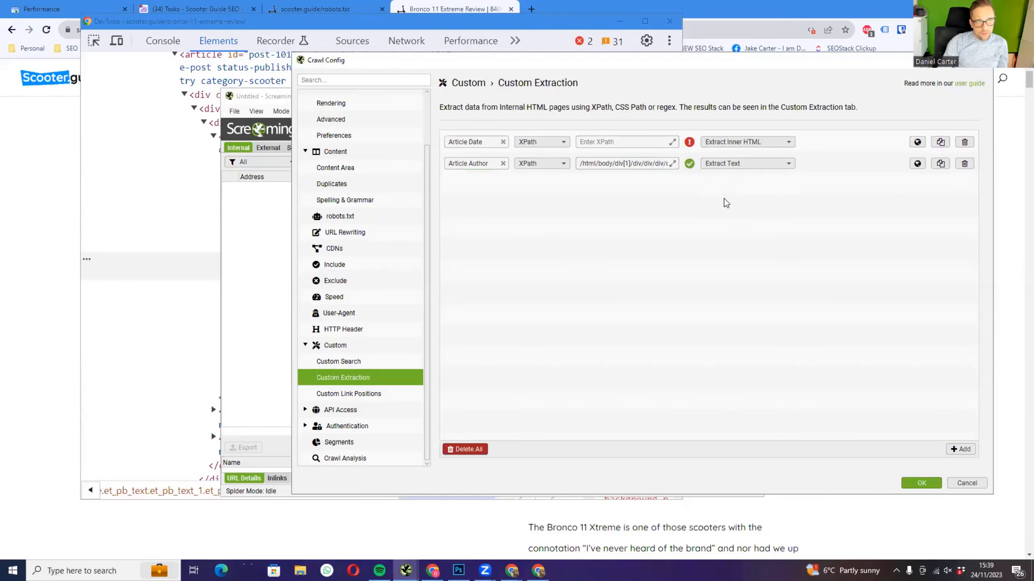
- Move the configuration window aside, return to the review page and inspect the publication date element, keeping its HTML in view
left_click(164, 208)
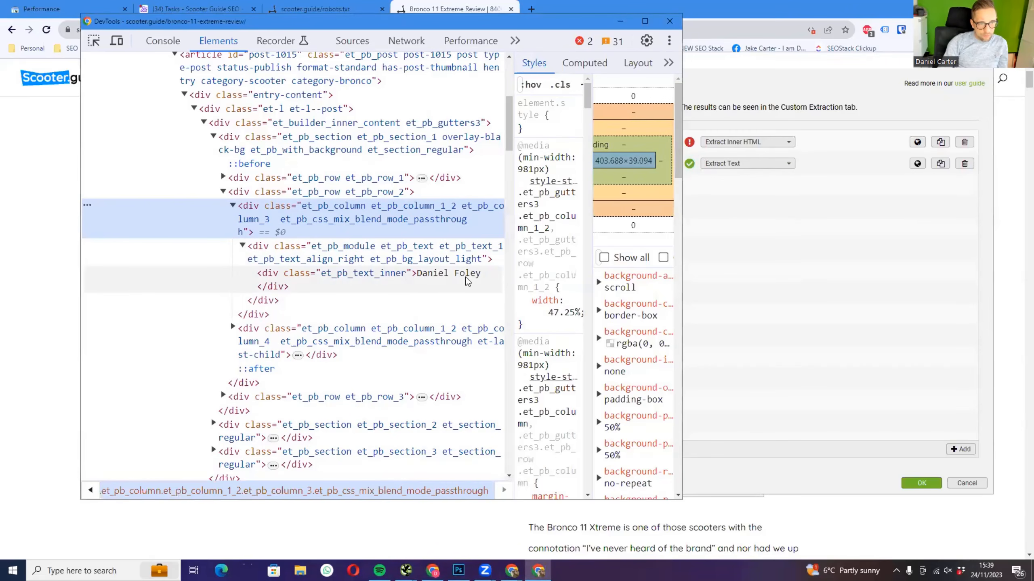
left_click(767, 68)
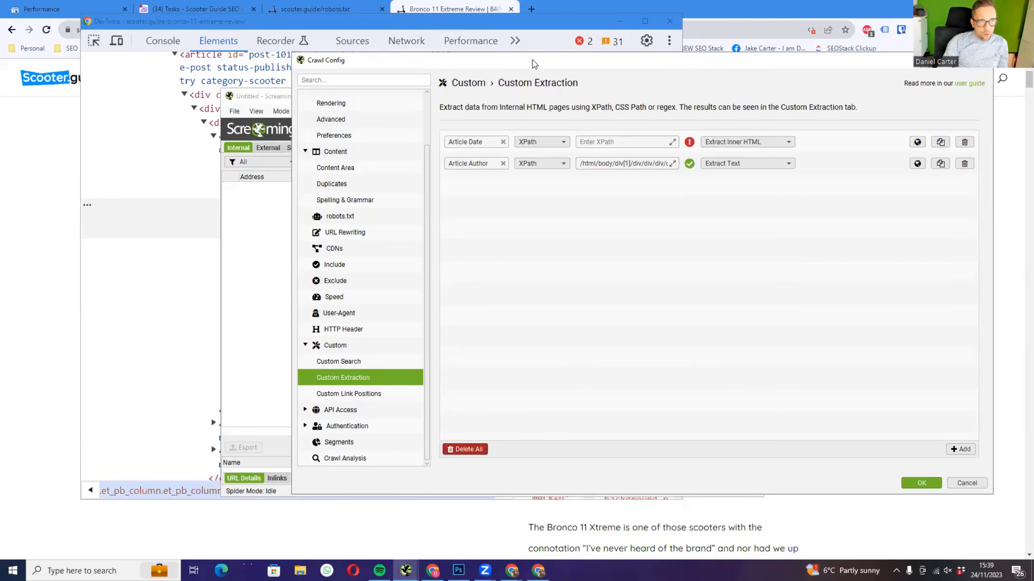
left_click_drag(535, 64, 996, 54)
left_click(401, 20)
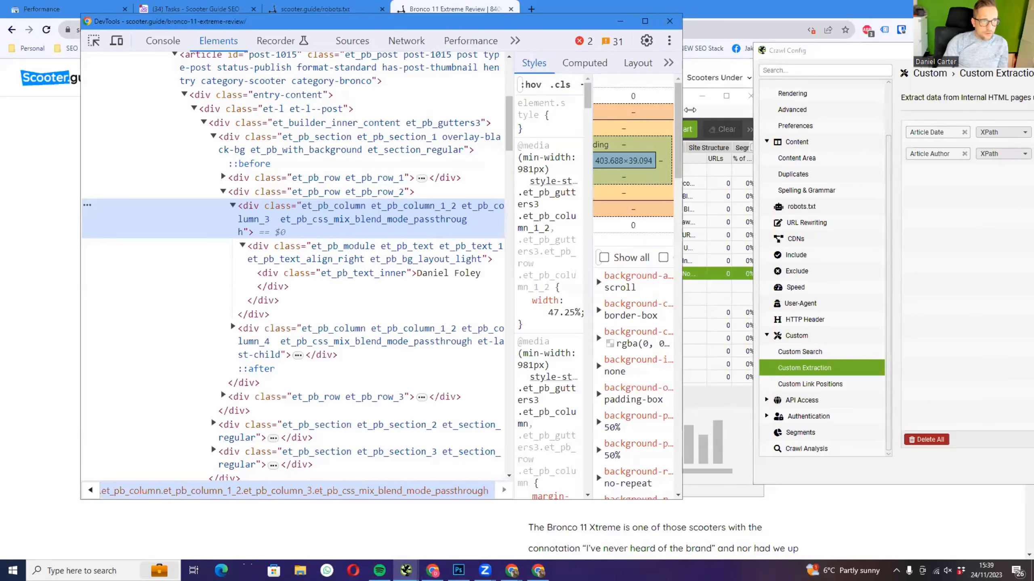
left_click_drag(401, 20, 834, 0)
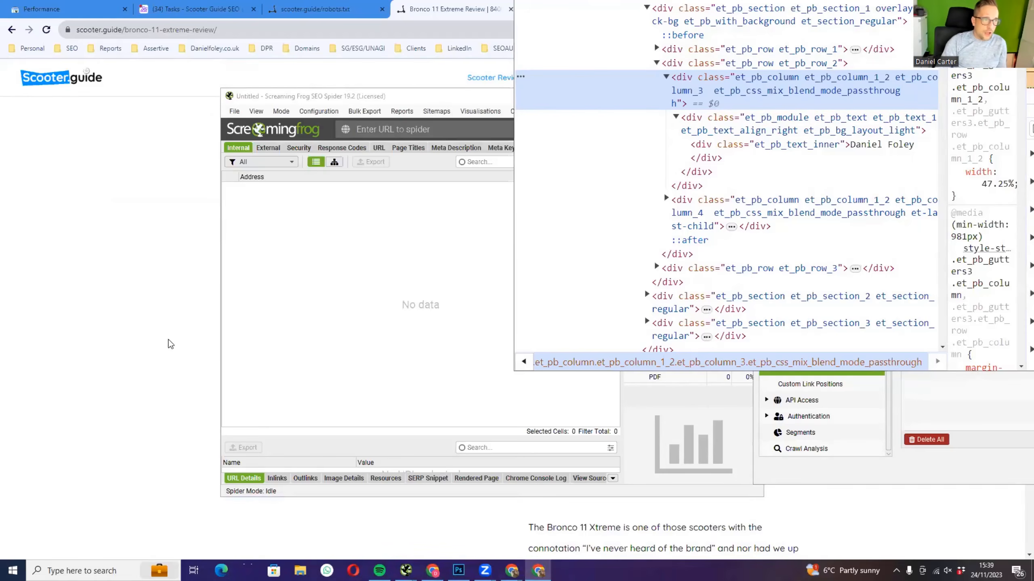
left_click(234, 293)
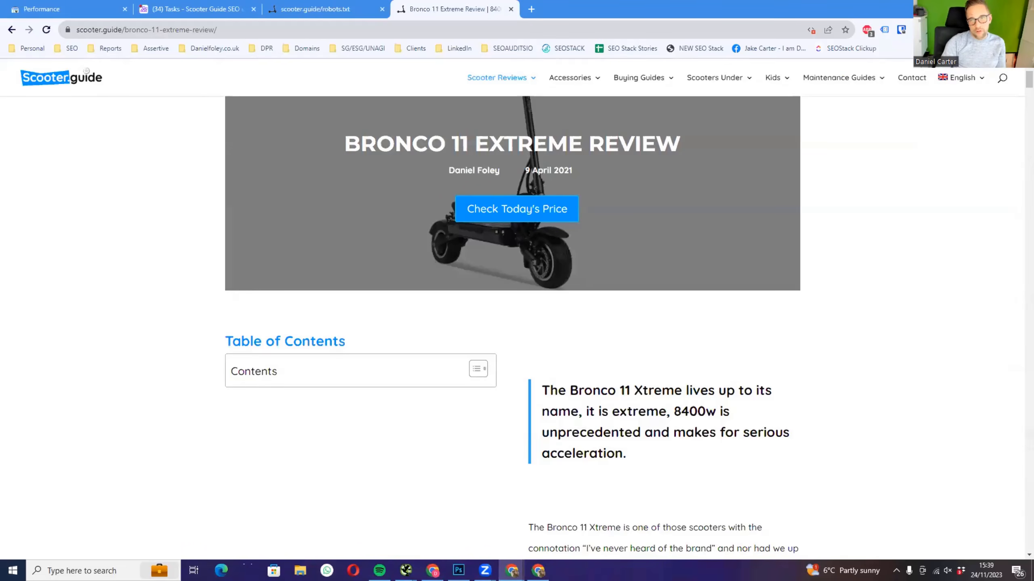
key("alt+Tab")
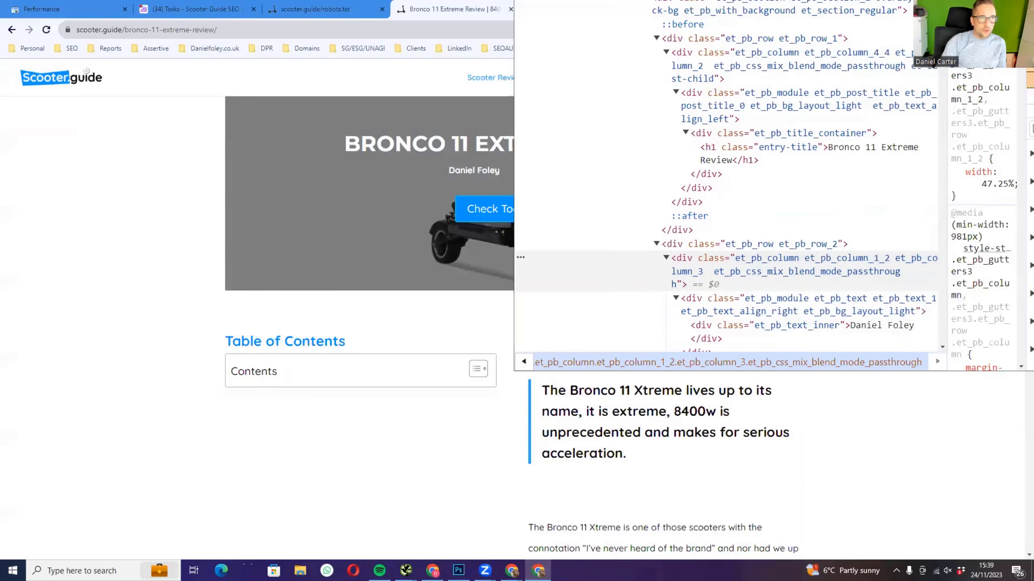
key("alt+Tab")
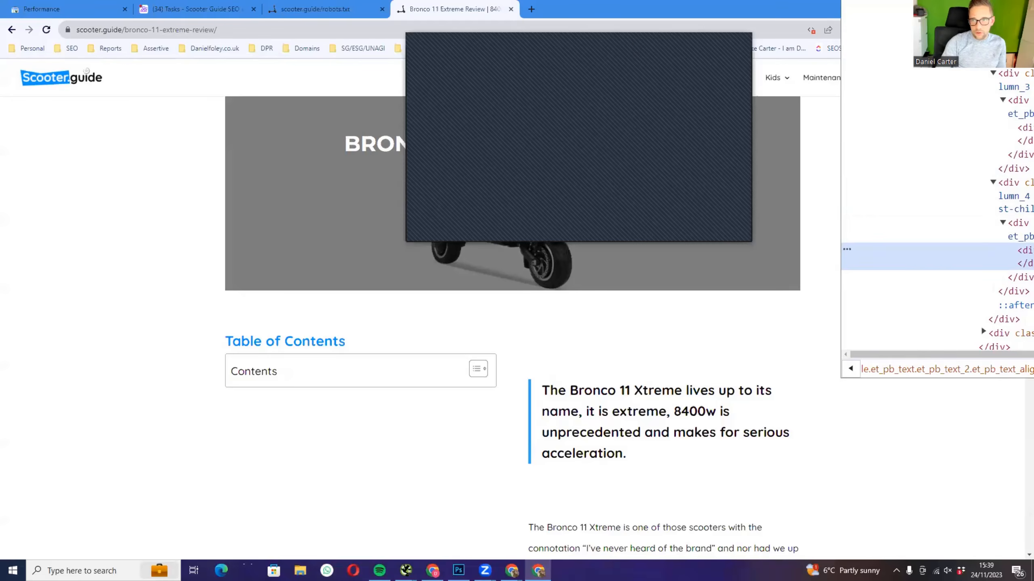
left_click_drag(1030, 2, 474, 2)
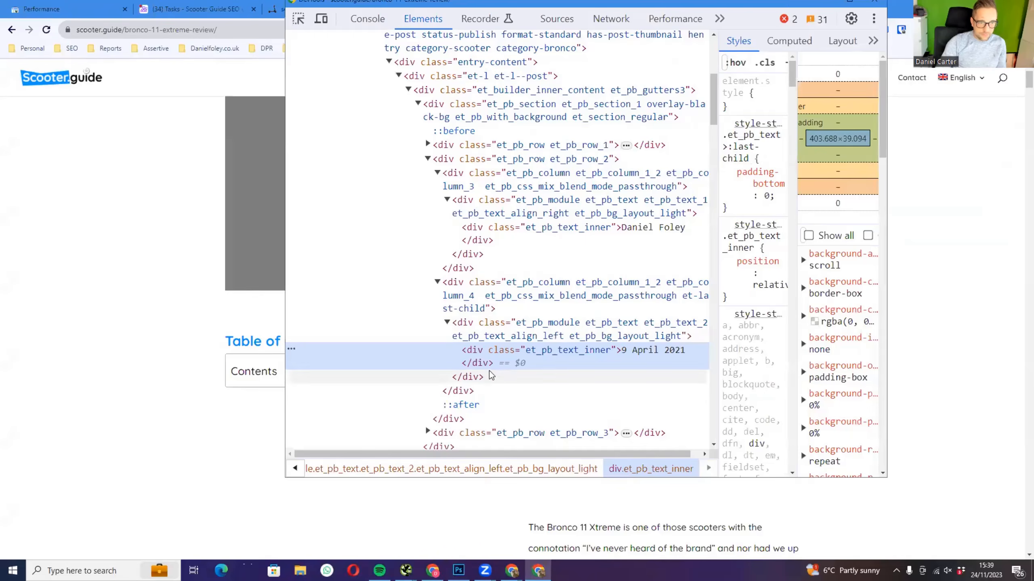
- Copy the full XPath of the publication date element in the review's header
right_click(500, 354)
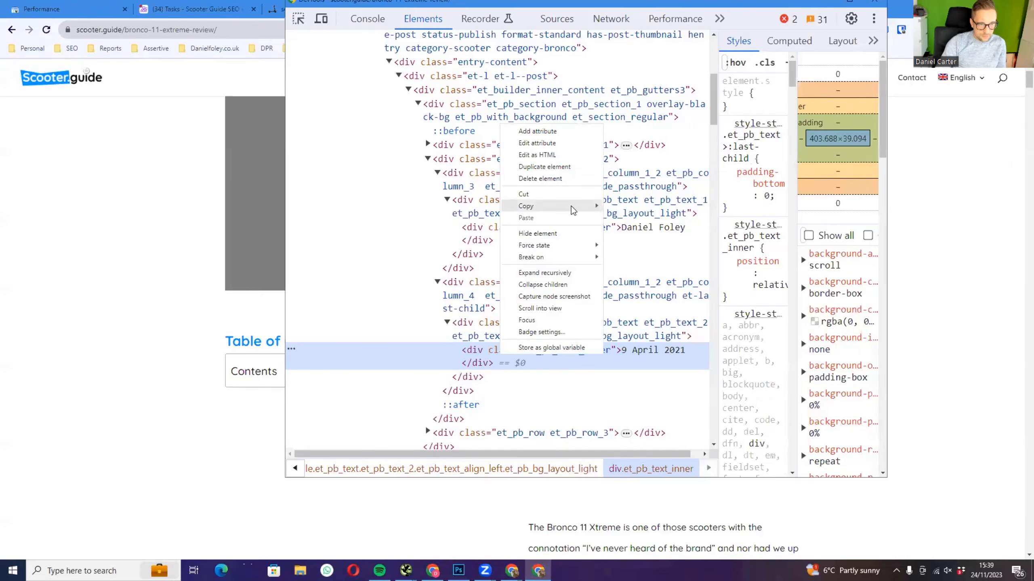
mouse_move(571, 208)
left_click(644, 281)
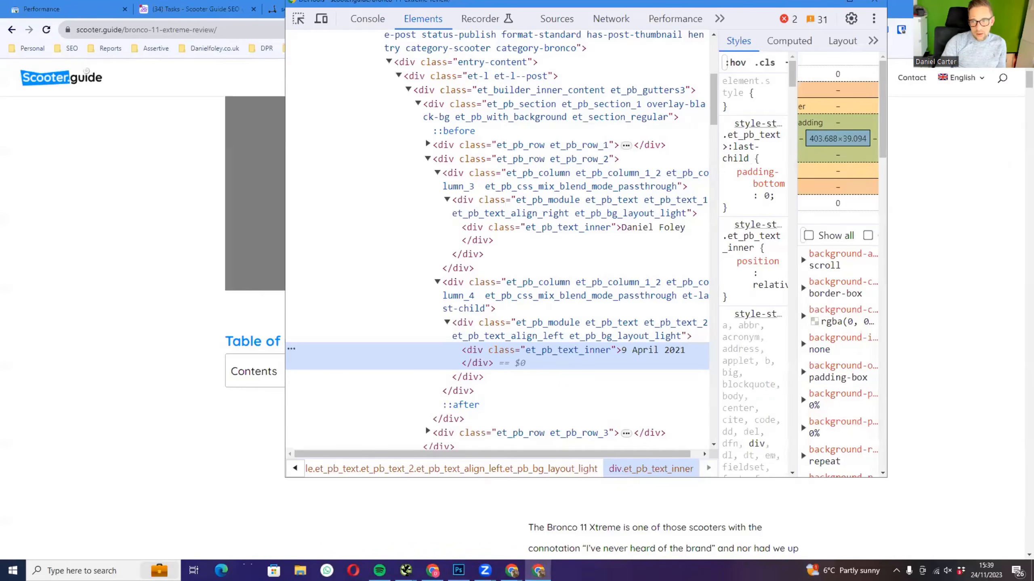
- Return to Screaming Frog, paste the copied XPath into the Article Date extractor and set it to Extract Text
key("alt+Tab")
left_click_drag(1029, 55, 779, 36)
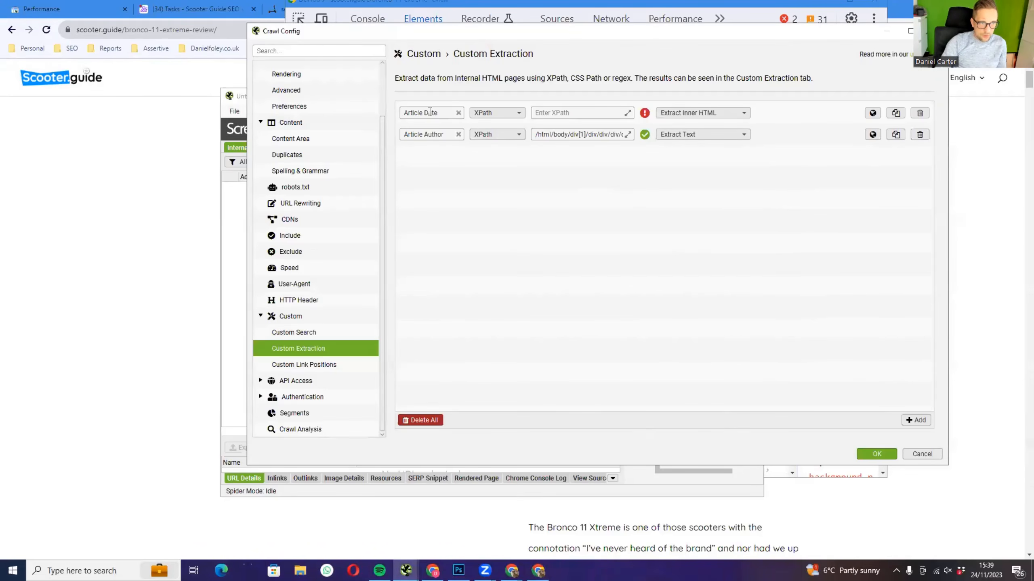
left_click(569, 113)
key("ctrl+v")
left_click(697, 115)
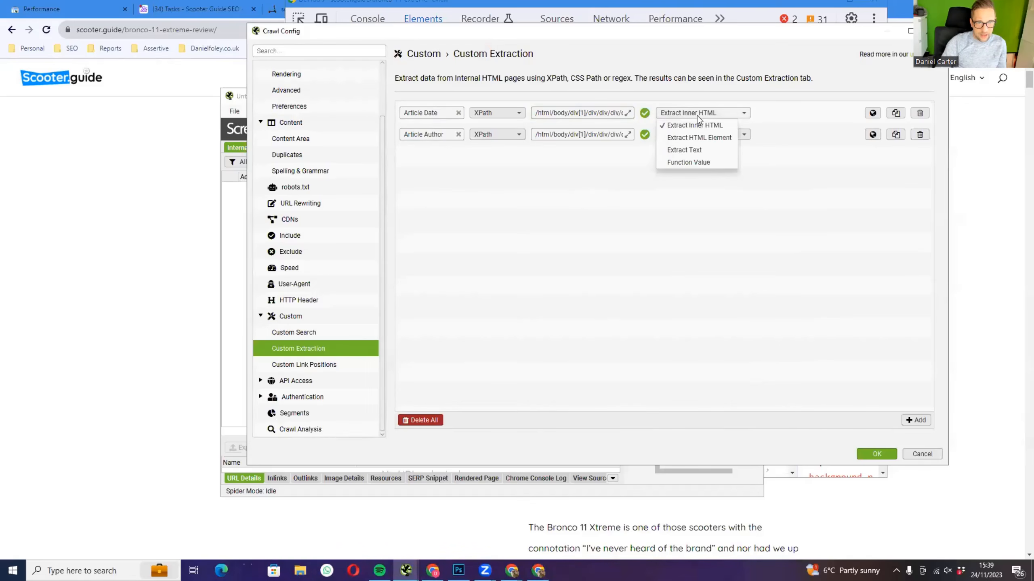
left_click(701, 150)
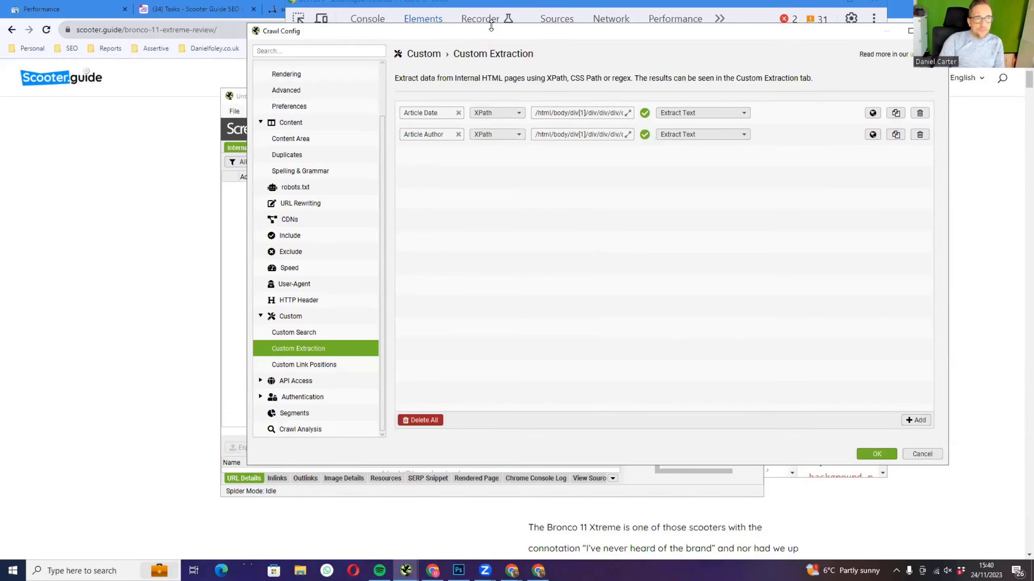
- Move the configuration window aside and find the author box near the end of the review page
left_click_drag(478, 26, 793, 39)
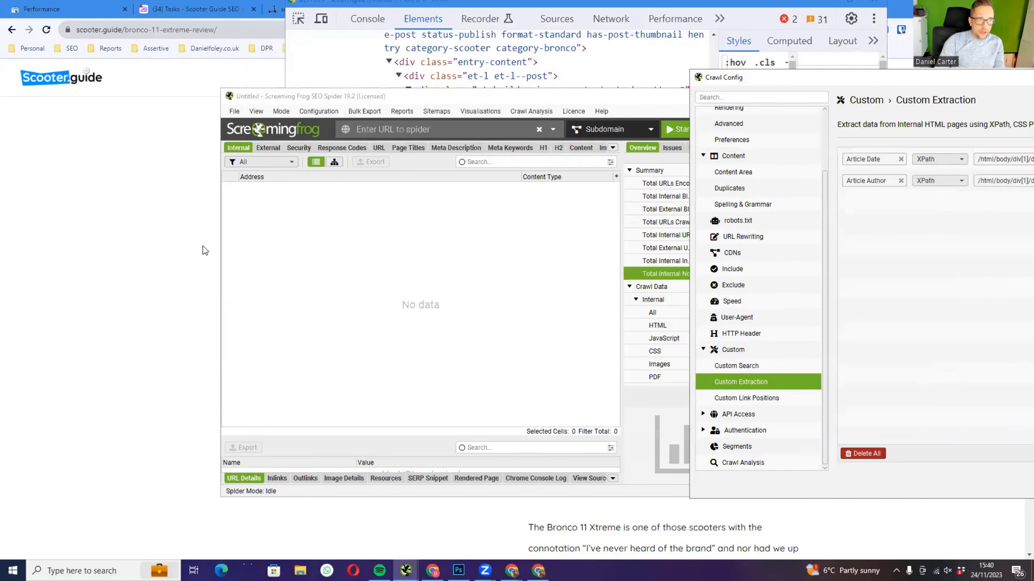
left_click(223, 253)
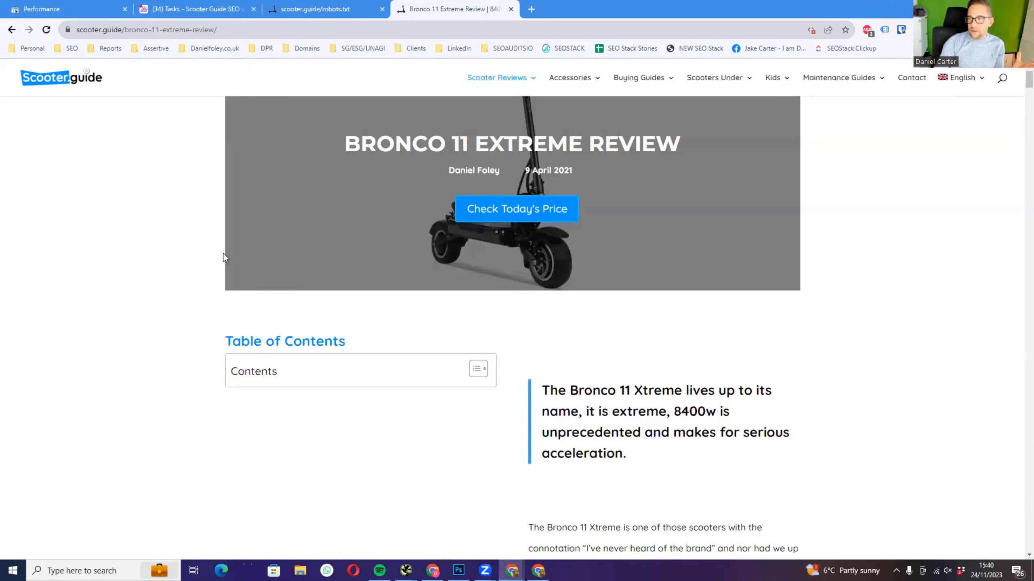
scroll(351, 160, "up", 3)
scroll(434, 248, "down", 20)
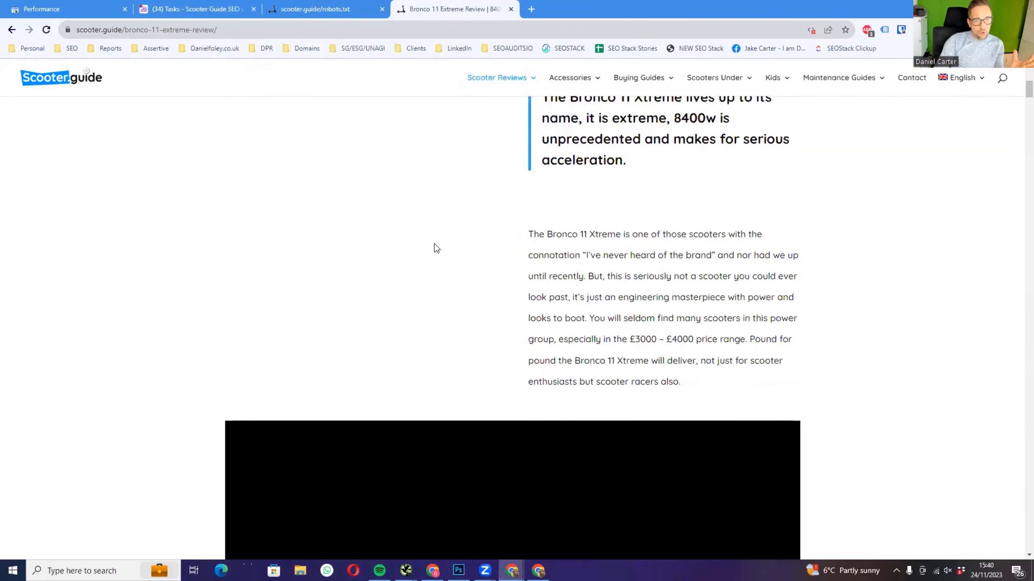
scroll(1019, 109, "down", 20)
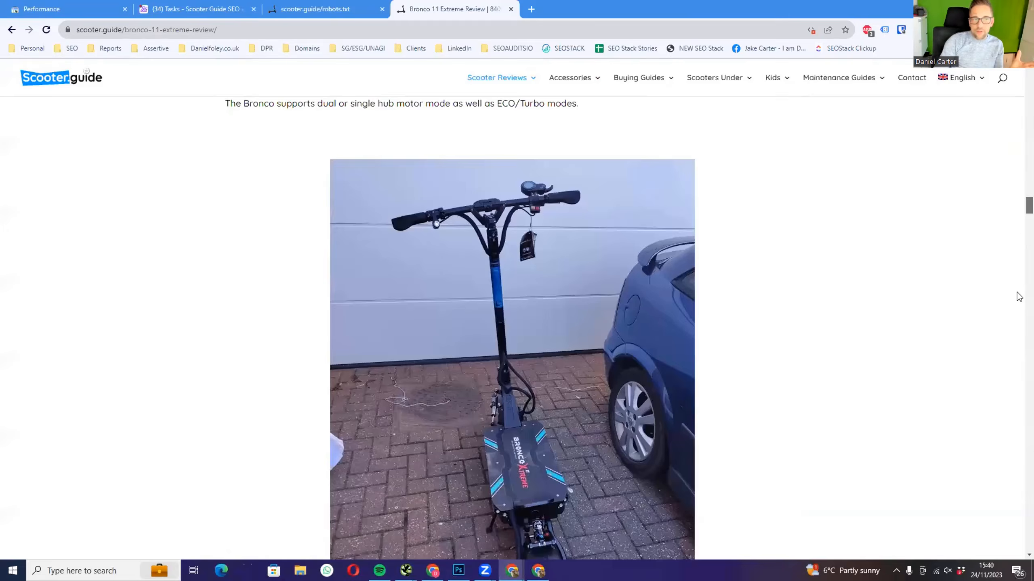
left_click_drag(1029, 517, 1029, 513)
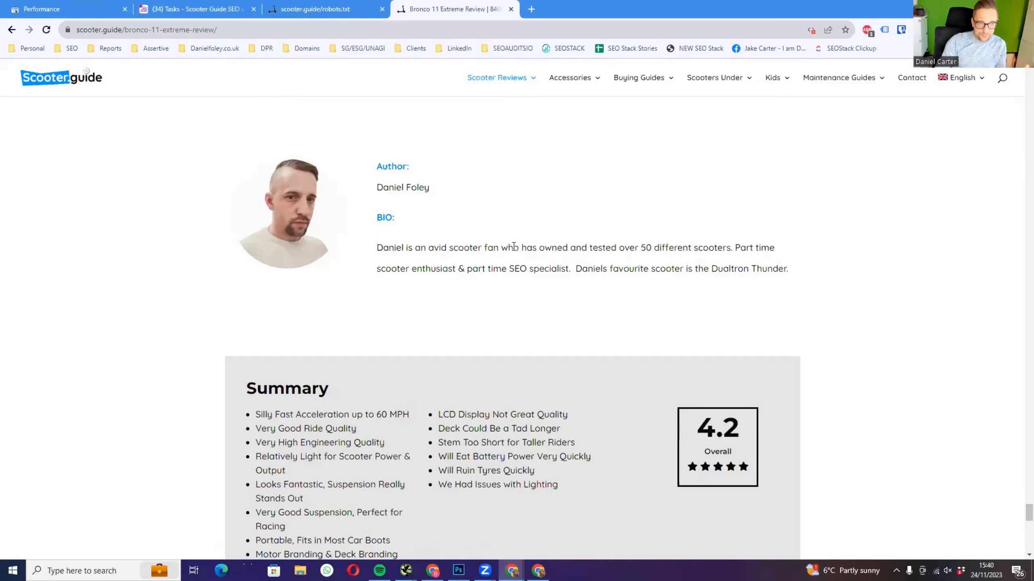
- Inspect the bio paragraph in the author box with the developer tools and copy its full XPath
key("ctrl+shift+i")
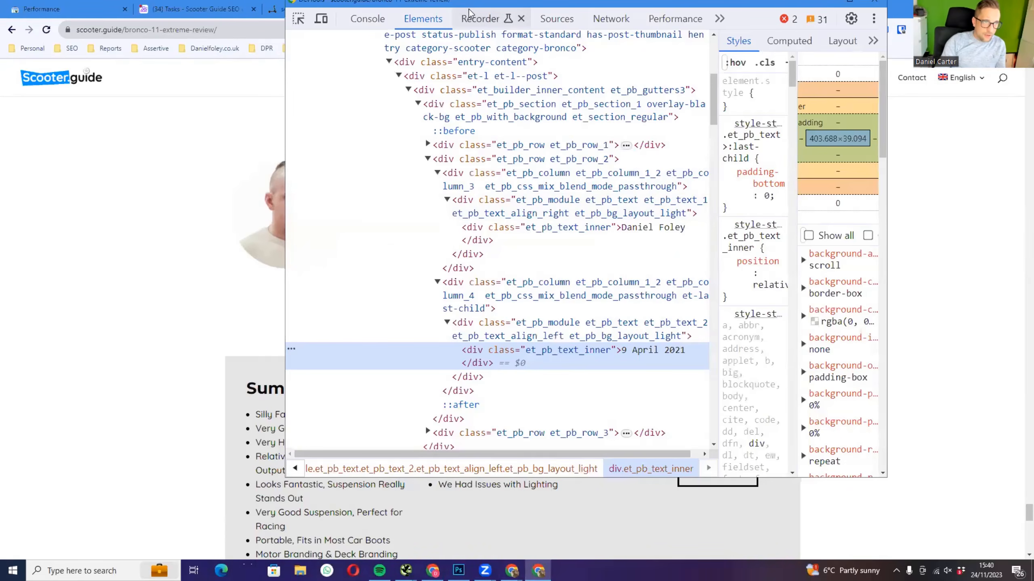
left_click_drag(470, 7, 725, 140)
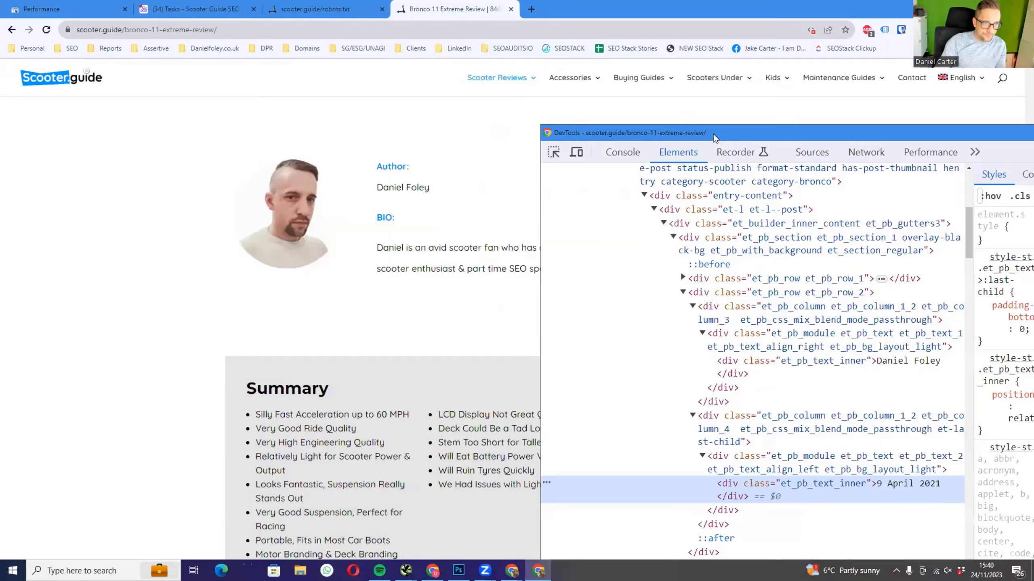
left_click(558, 153)
left_click(484, 252)
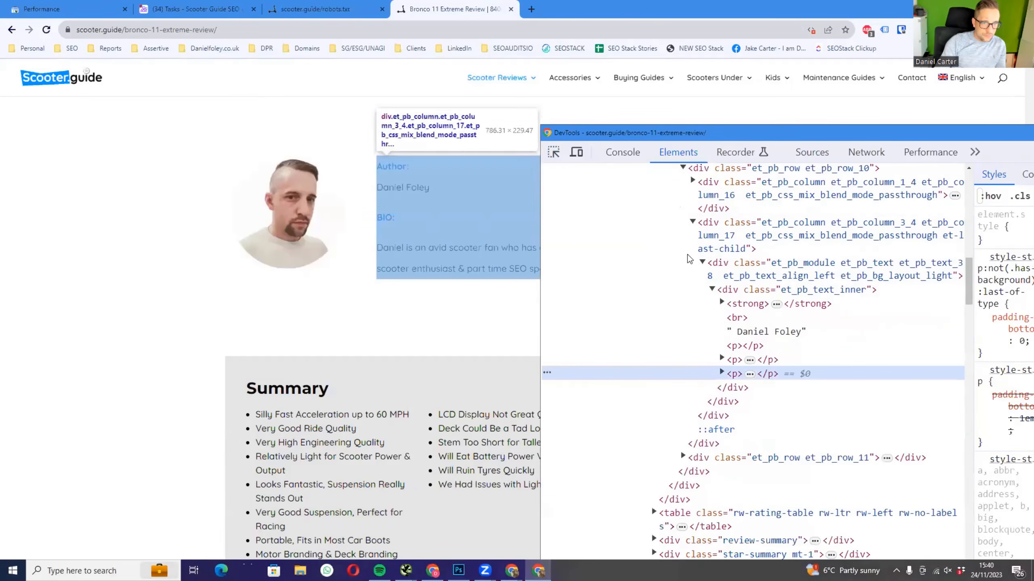
left_click(721, 373)
right_click(752, 373)
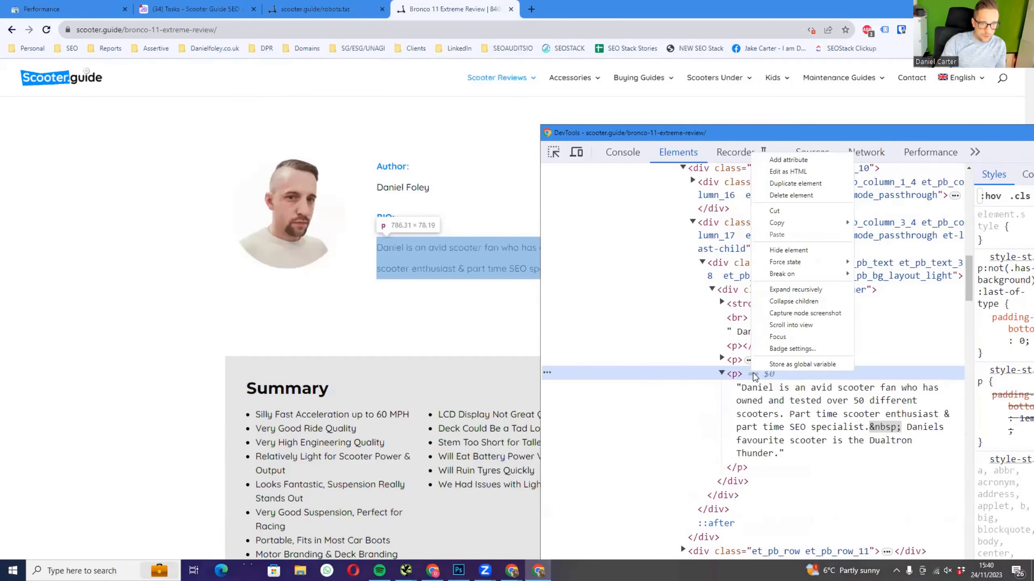
mouse_move(830, 222)
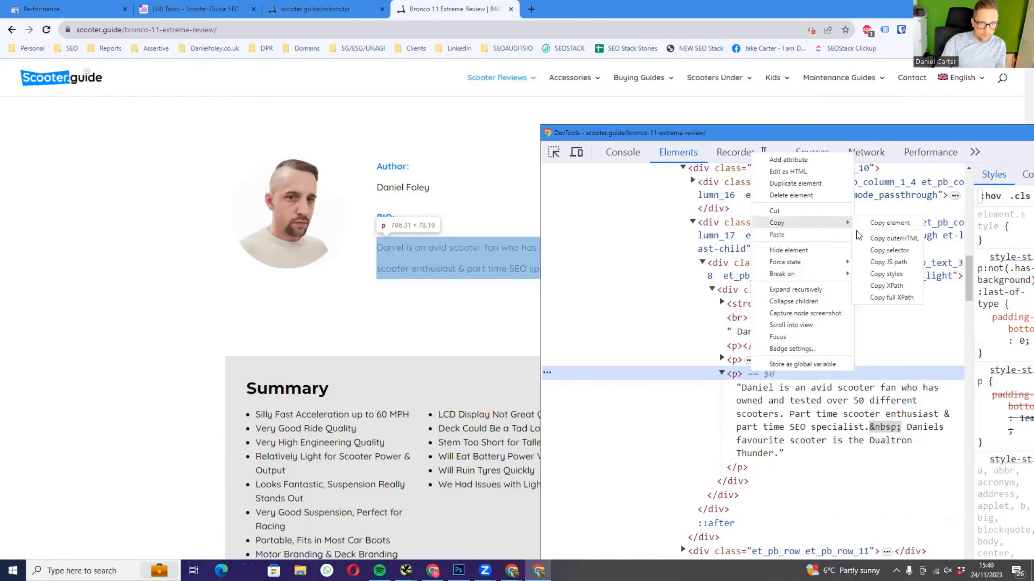
left_click(905, 298)
- Return to Screaming Frog and add a third custom extractor named Author Bio
key("alt+Tab")
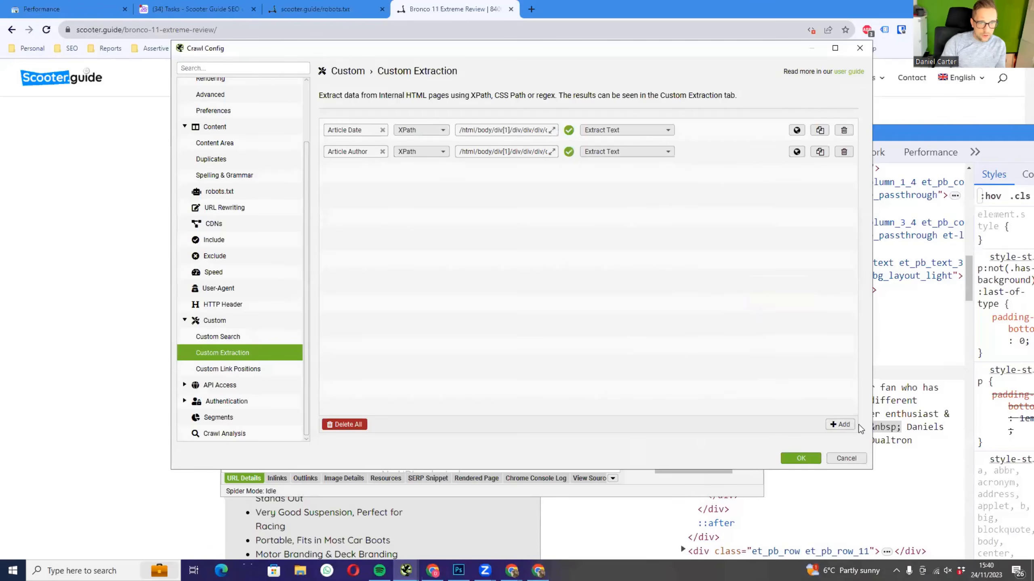
left_click(839, 425)
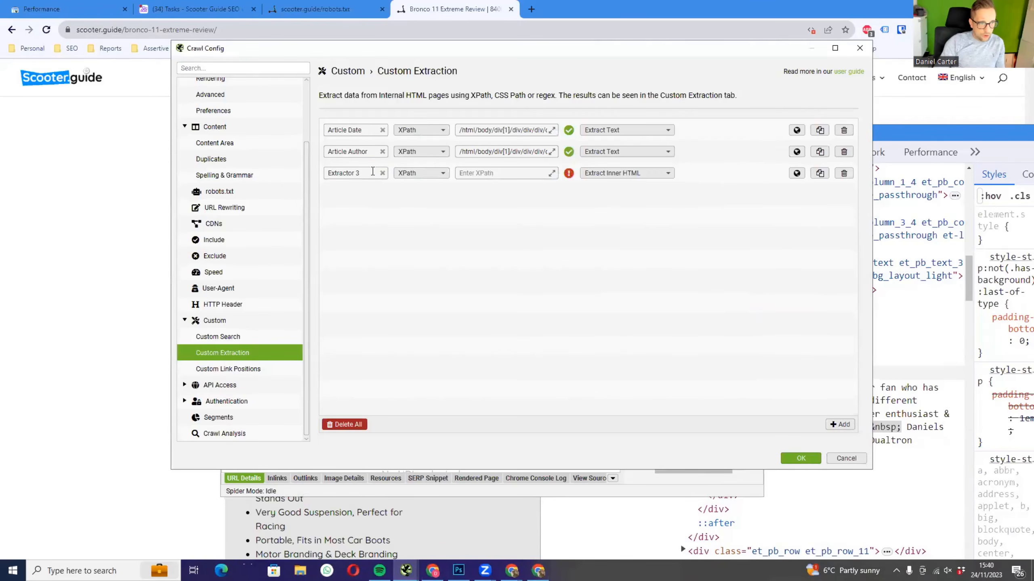
left_click(358, 175)
key("ctrl+a")
key("Caps_Lock")
type("A")
key("Caps_Lock")
type("uthor Blu")
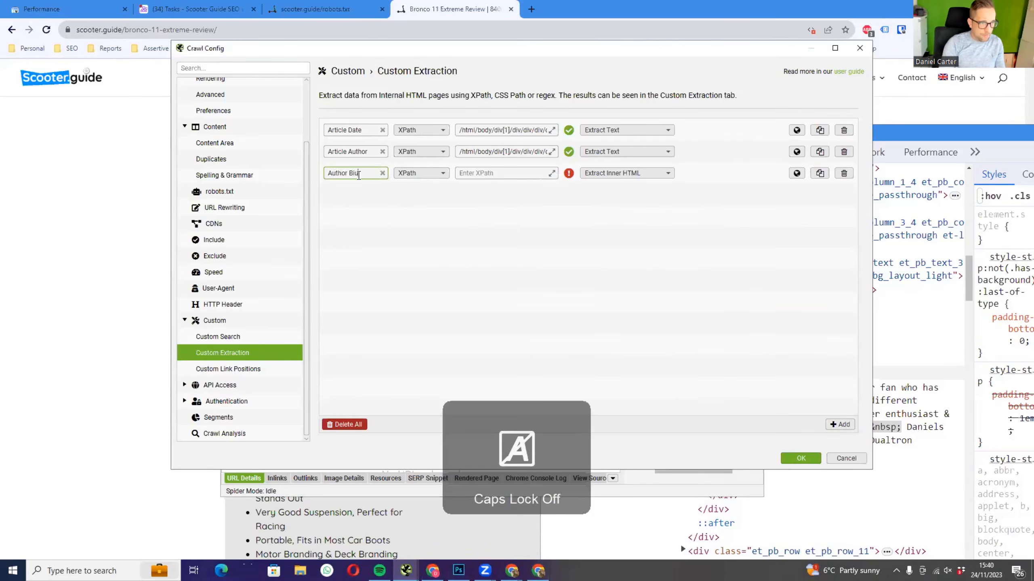
key("BackSpace")
type("o")
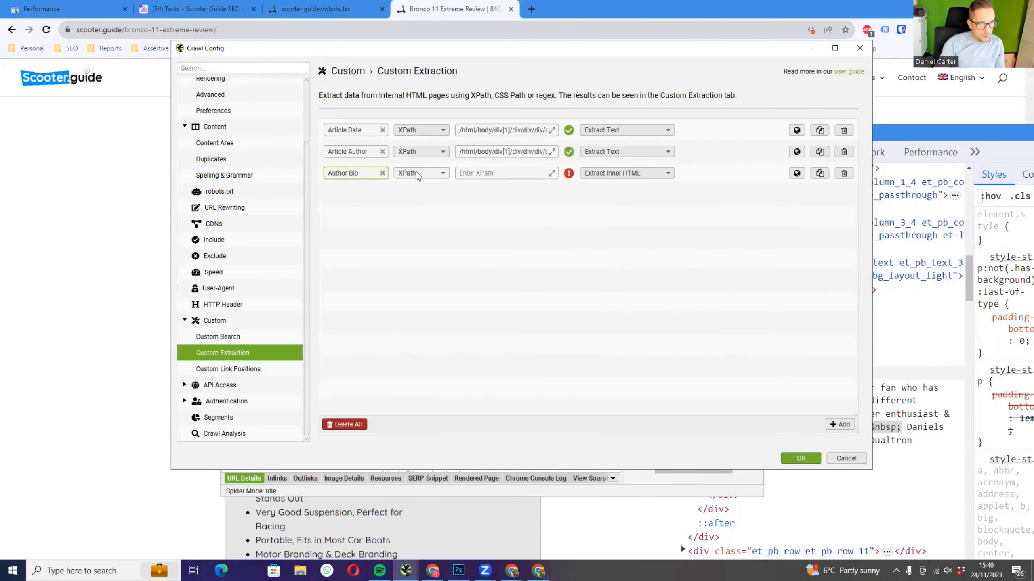
- Paste the copied XPath into the Author Bio extractor and set it to Extract Text
left_click(478, 175)
key("ctrl+v")
left_click(603, 173)
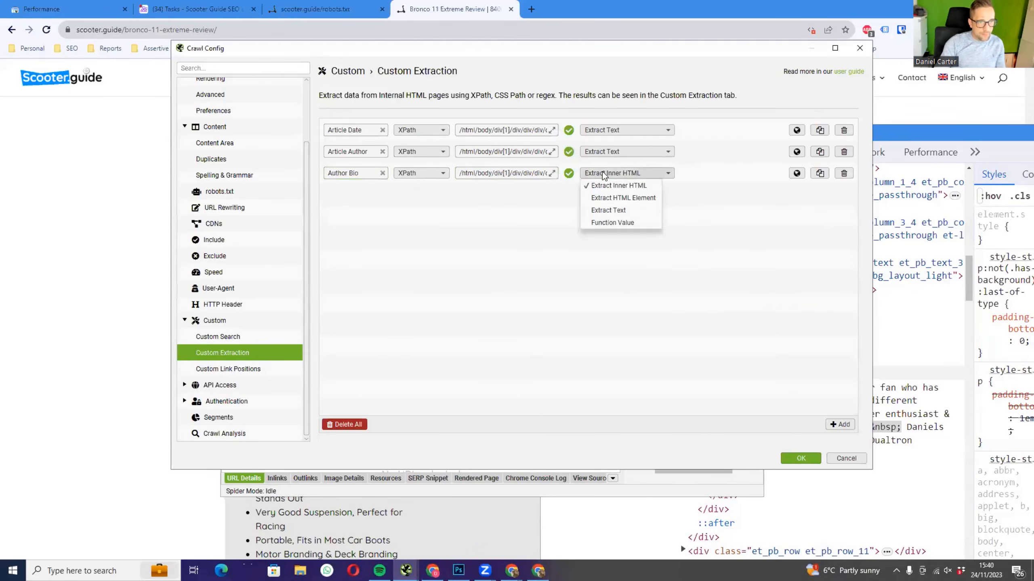
left_click(614, 204)
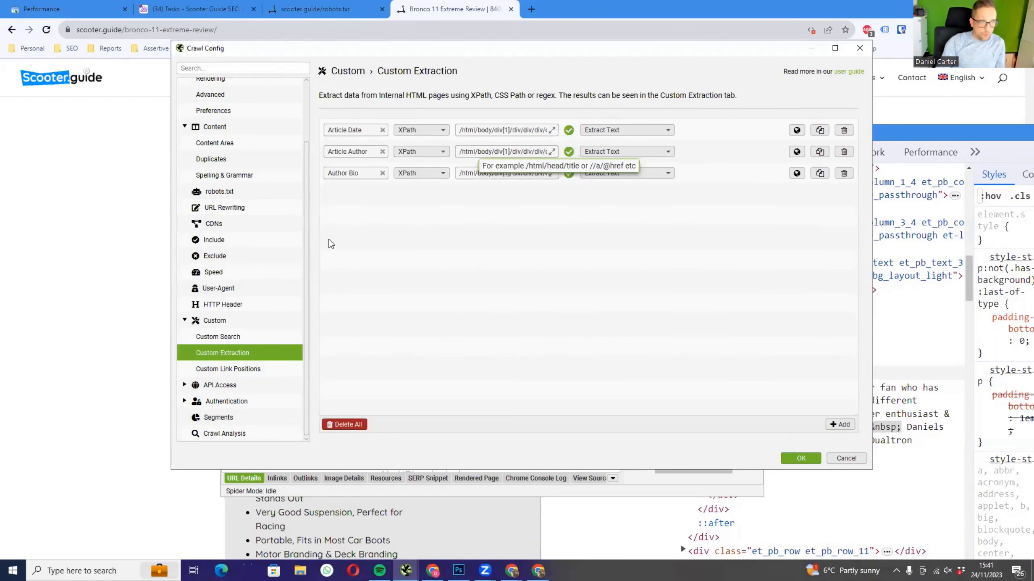
left_click(215, 385)
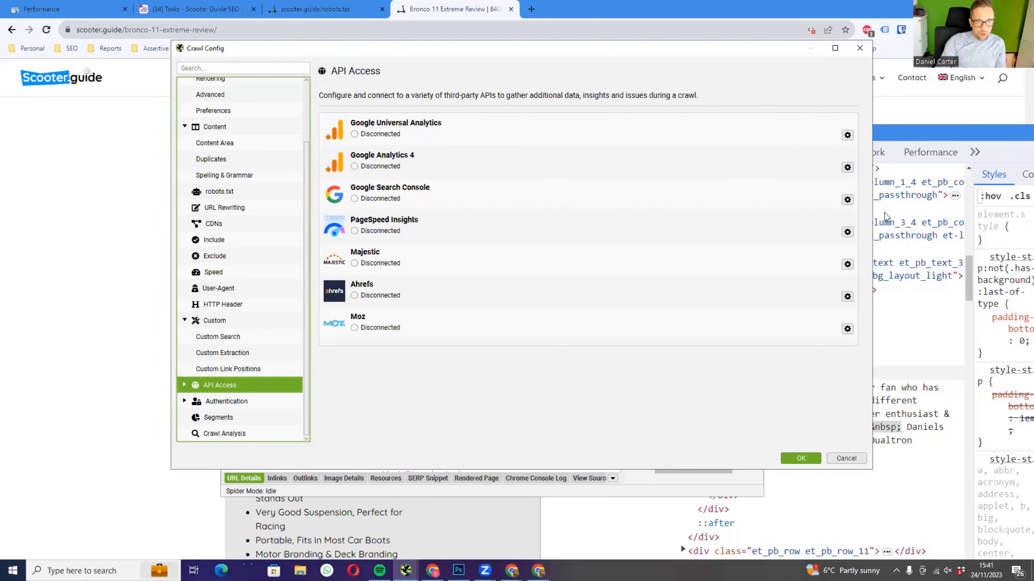
left_click(847, 200)
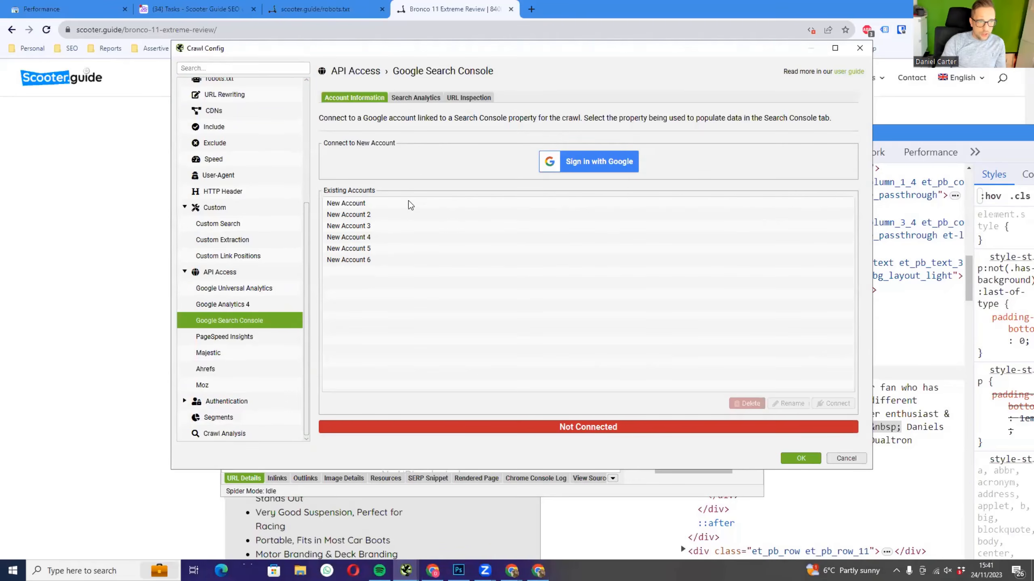
double_click(380, 226)
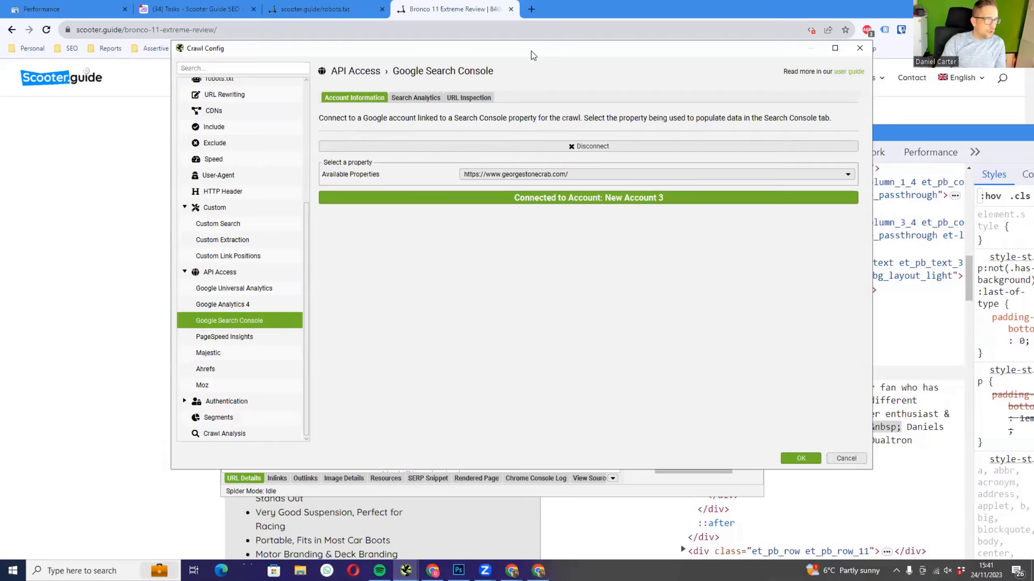
left_click_drag(532, 51, 0, 107)
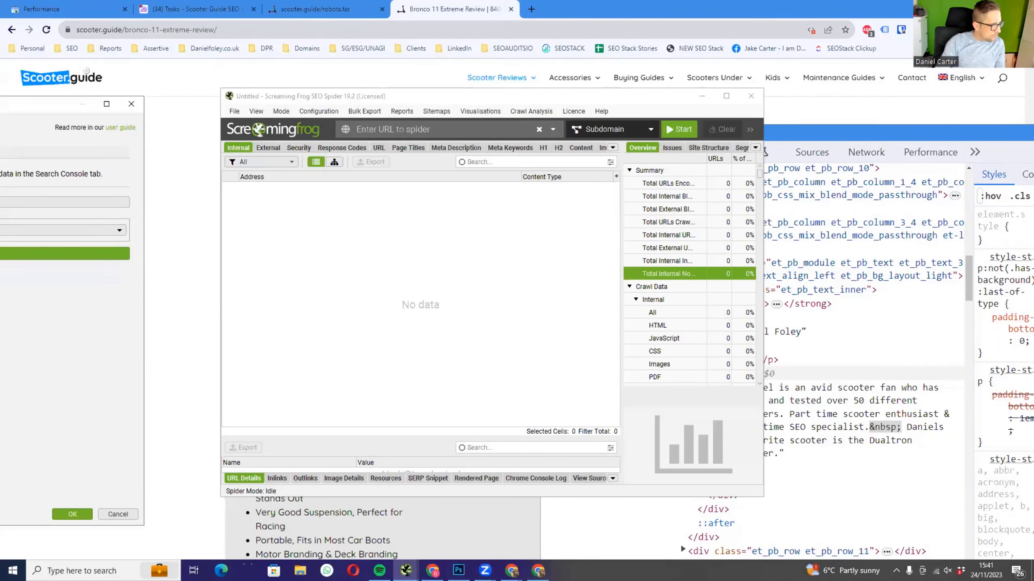
left_click_drag(461, 80, 461, 79)
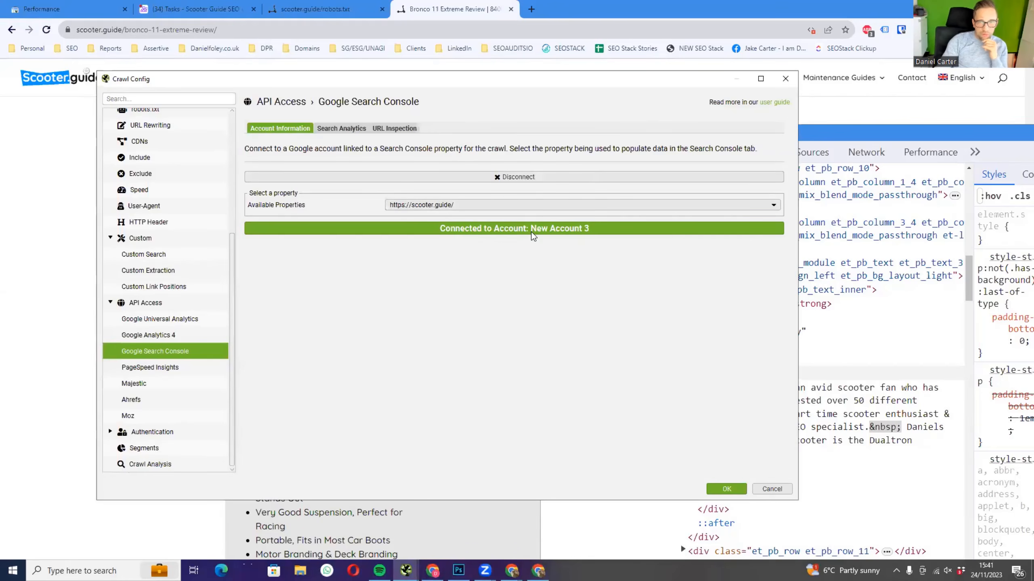
- Set the Search Console search analytics date range to Past 12 months
left_click(341, 129)
left_click(293, 191)
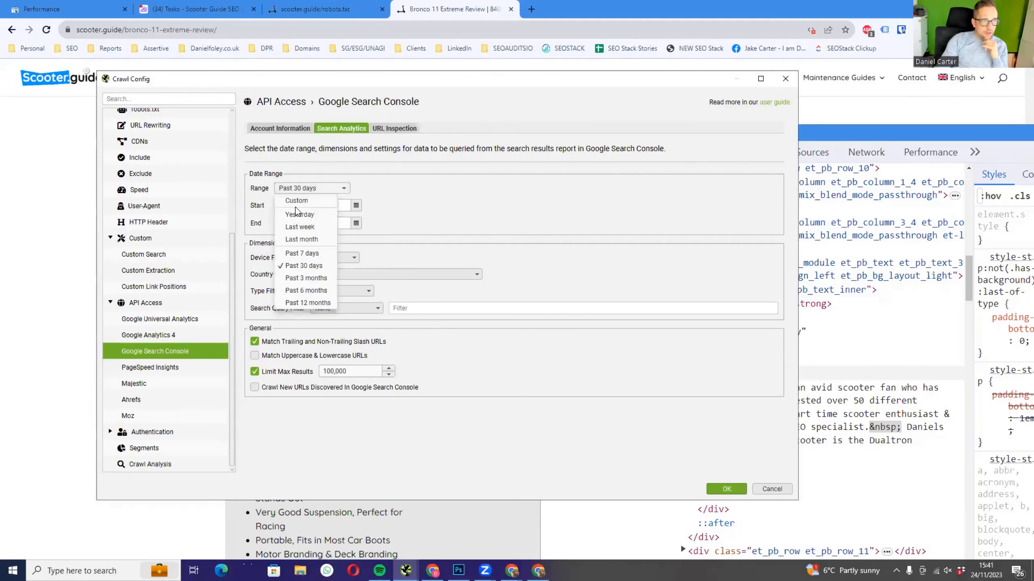
left_click(312, 302)
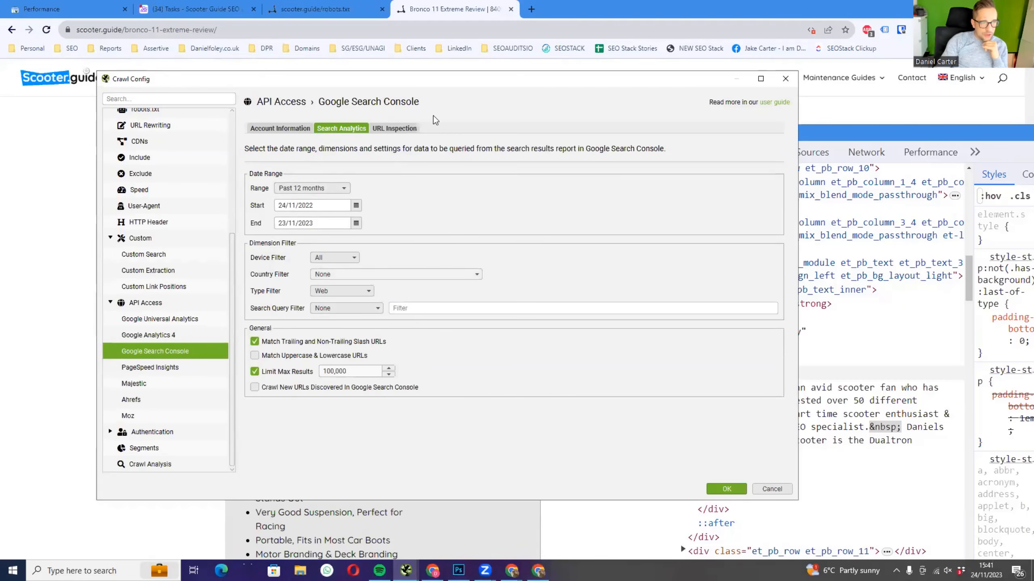
- Enable URL Inspection for Search Console, ignoring non-indexable URLs and using multiple properties
left_click(394, 129)
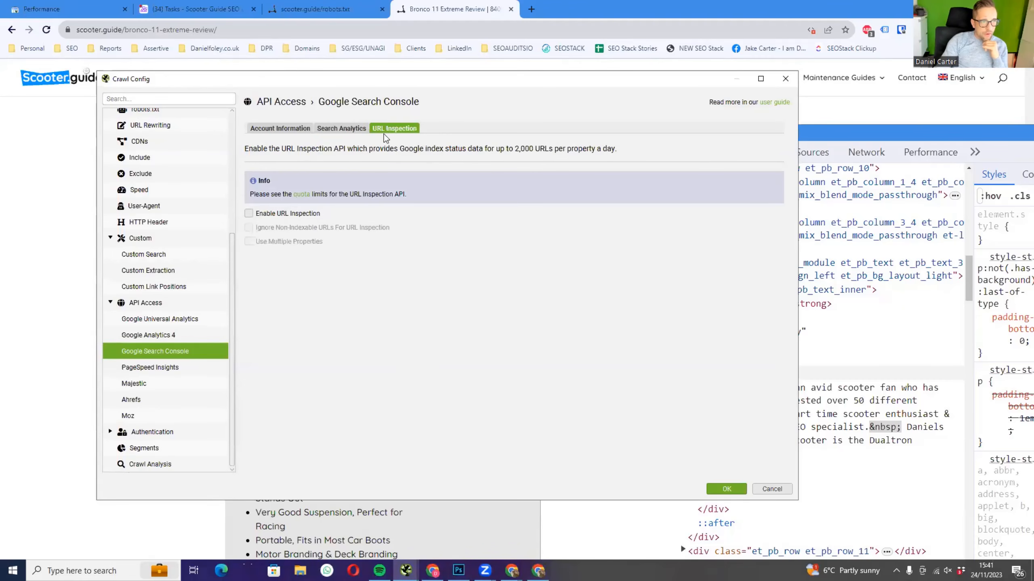
left_click(249, 214)
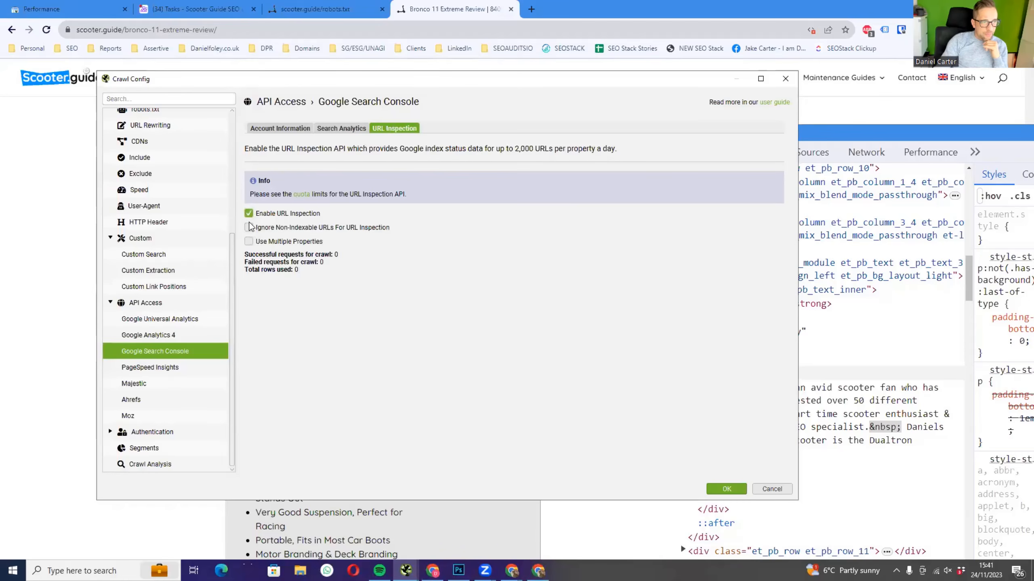
left_click(248, 228)
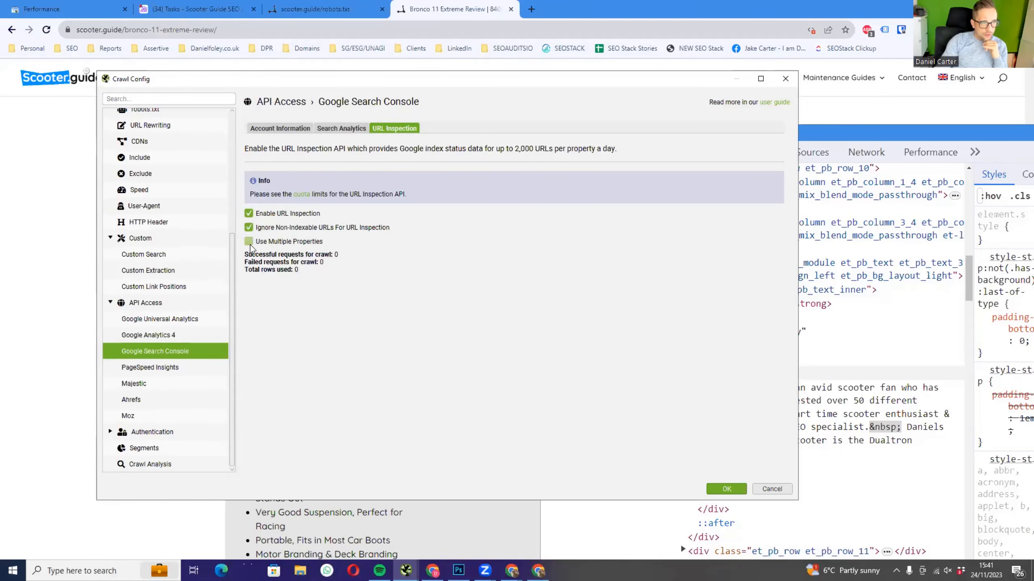
left_click(248, 241)
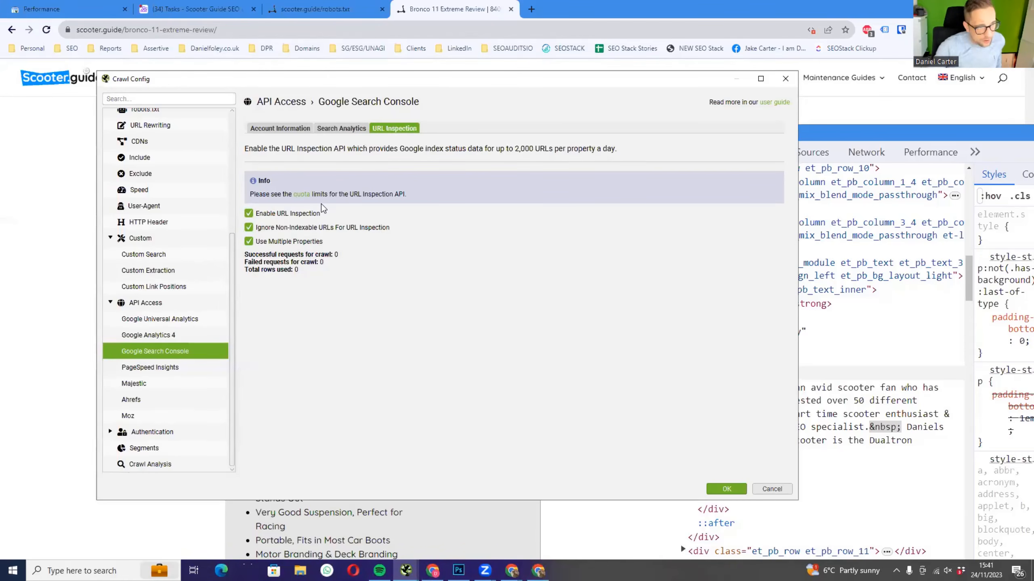
left_click(294, 130)
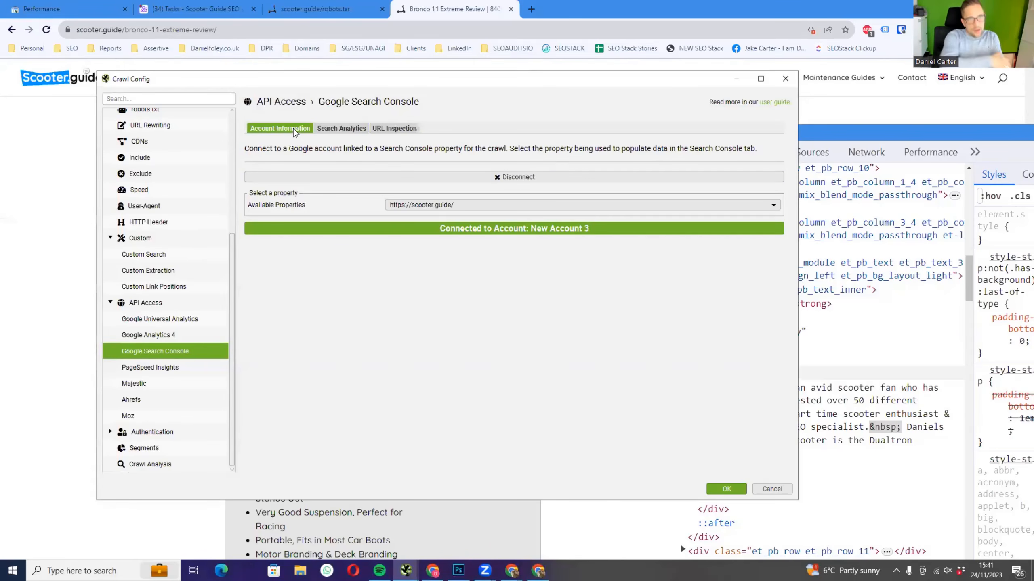
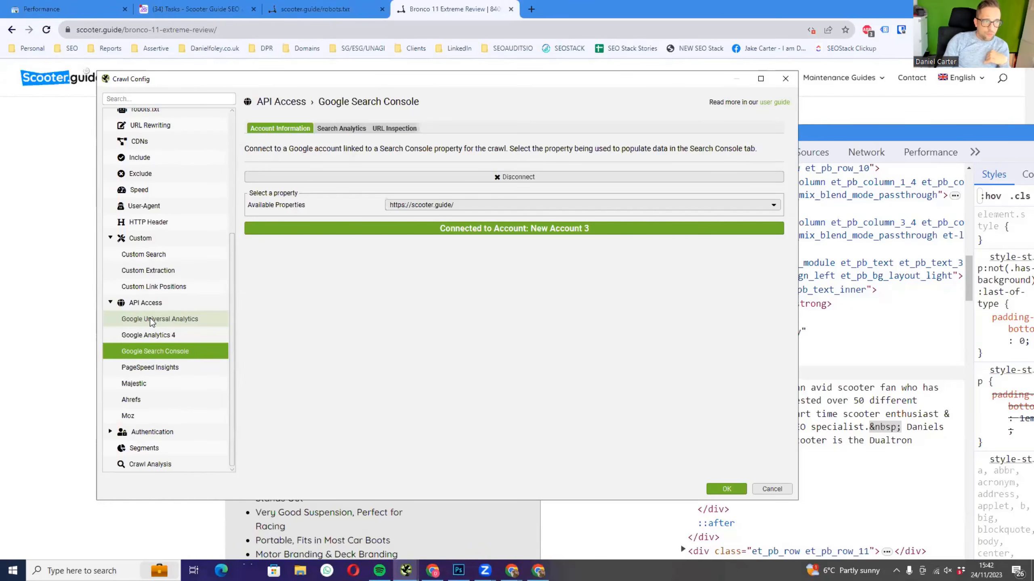
- Connect Google Universal Analytics with the stored Google account and select the Scooter.guide analytics account
left_click(150, 318)
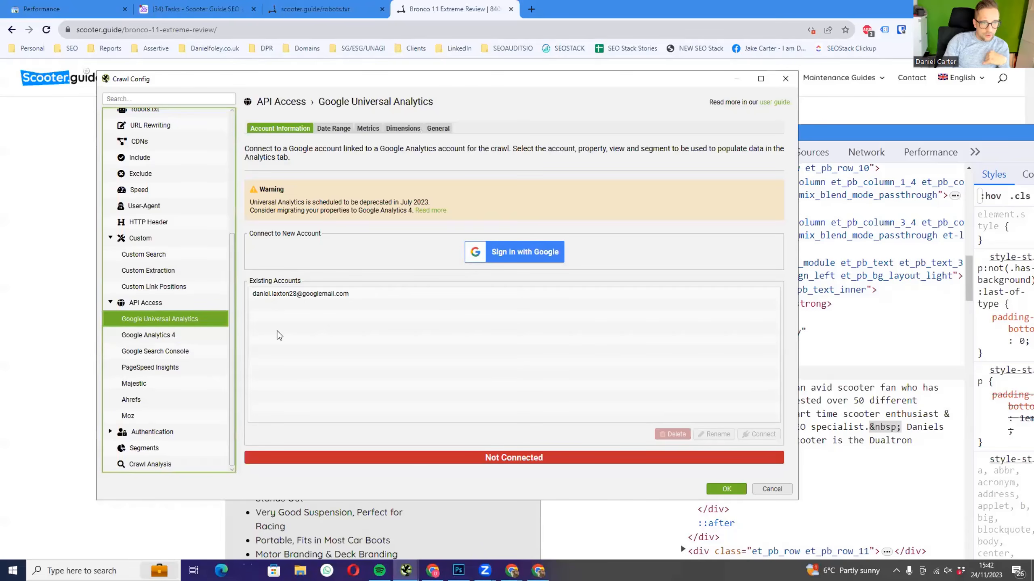
double_click(331, 293)
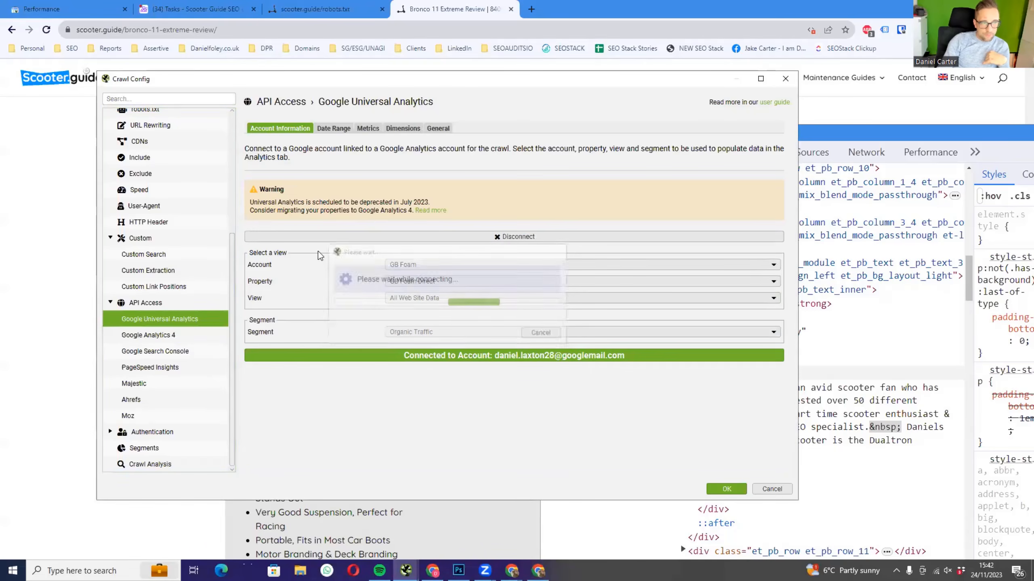
left_click(398, 265)
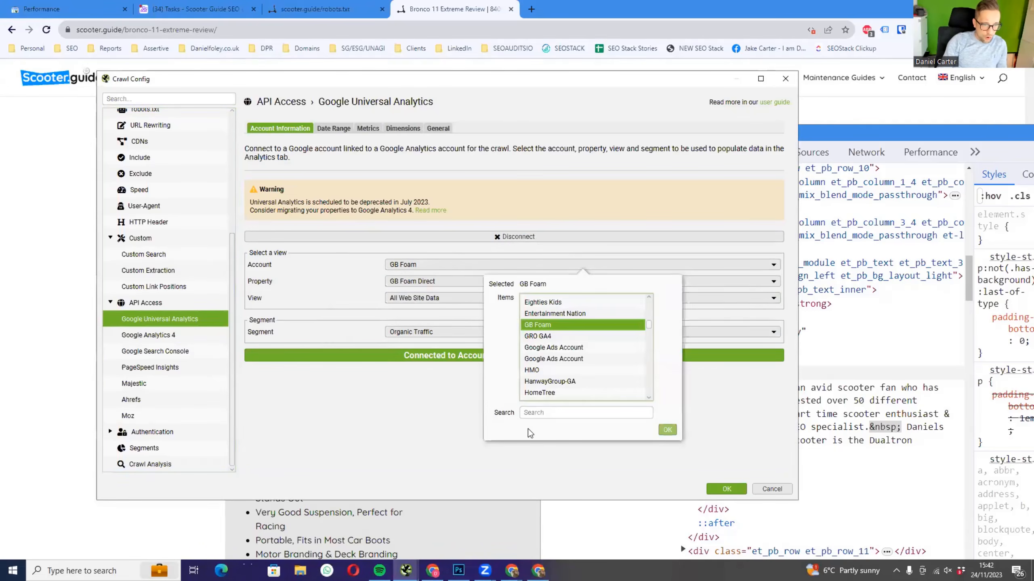
left_click(551, 413)
type("oter")
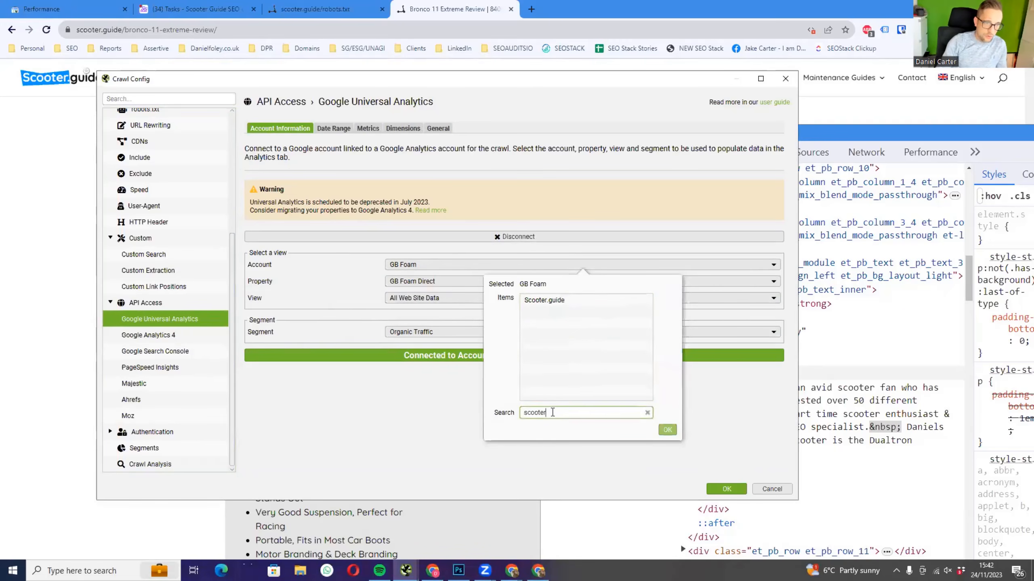
double_click(561, 300)
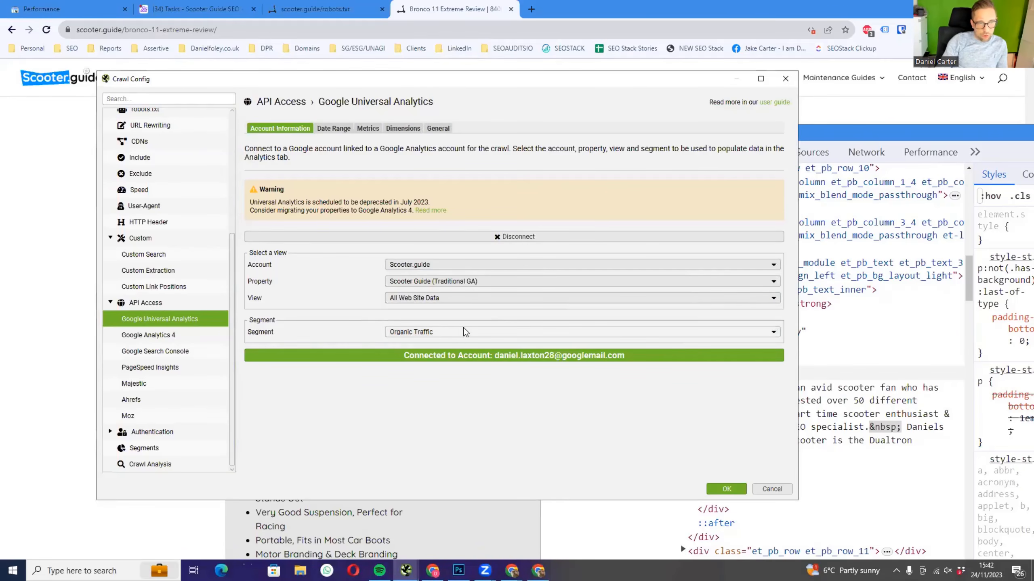
- Set the Universal Analytics date range to Custom with a start date of 01/10/2021
left_click(335, 127)
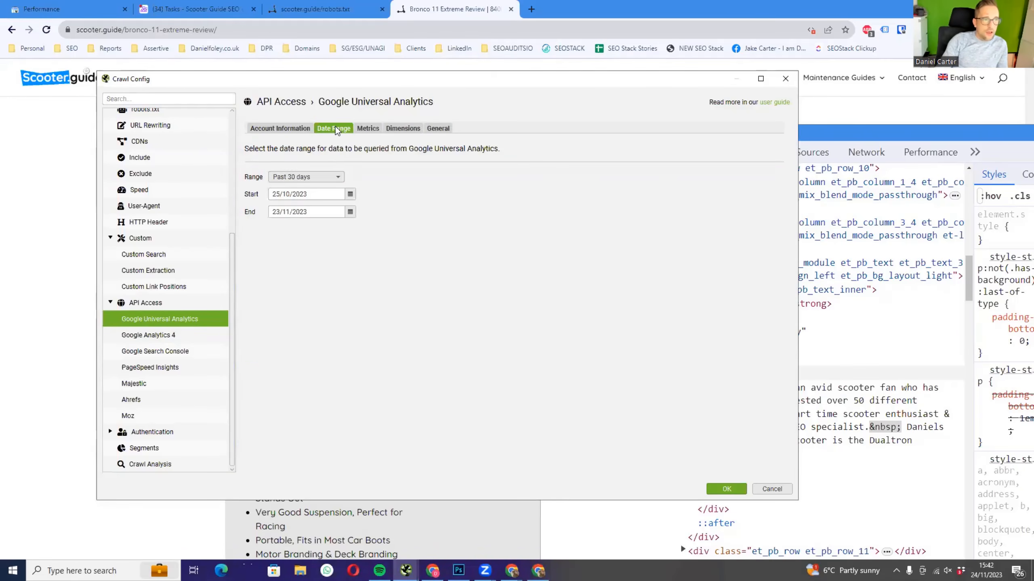
left_click(316, 177)
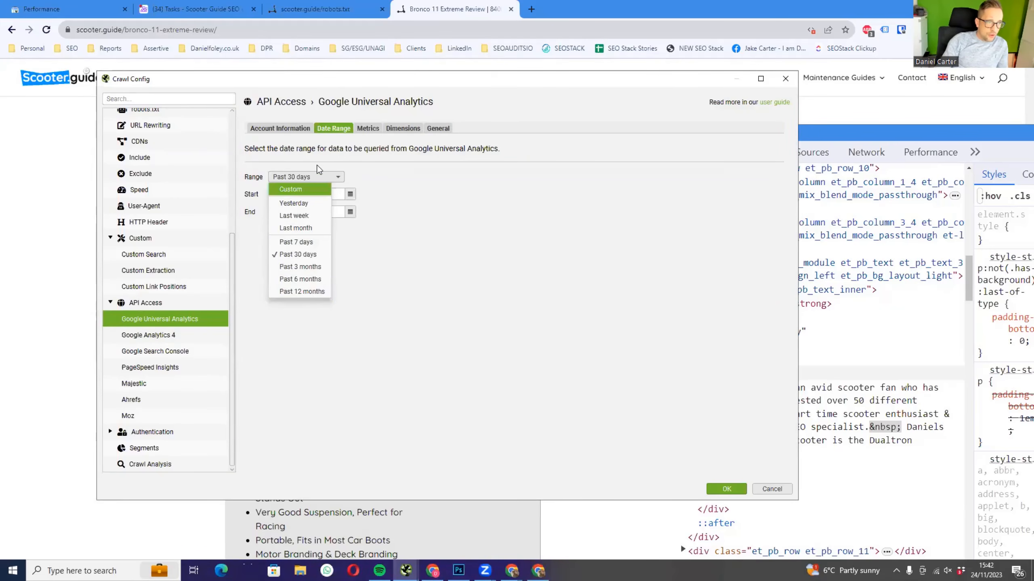
left_click(292, 192)
left_click(350, 194)
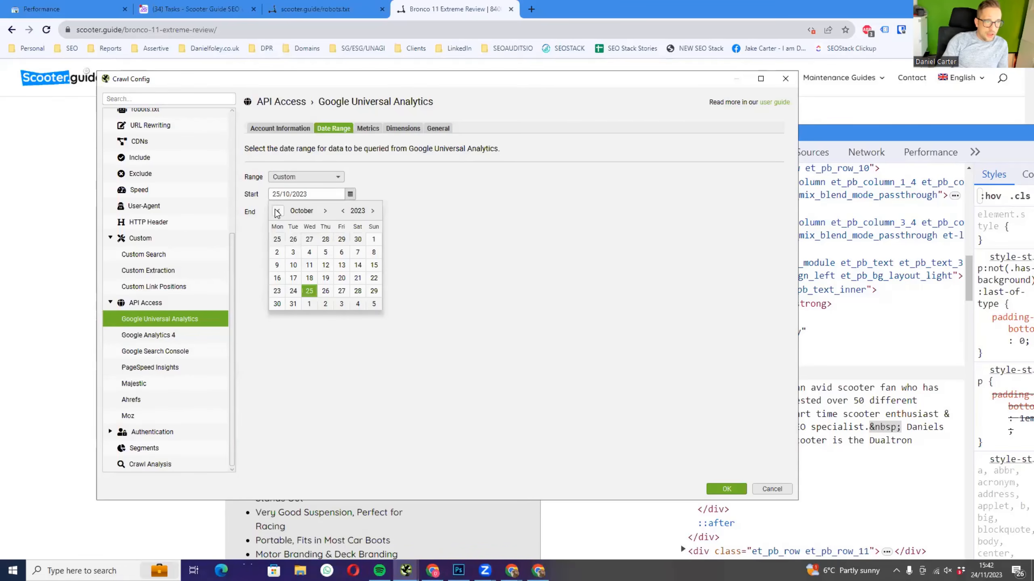
left_click(344, 211)
left_click(344, 211)
left_click(345, 211)
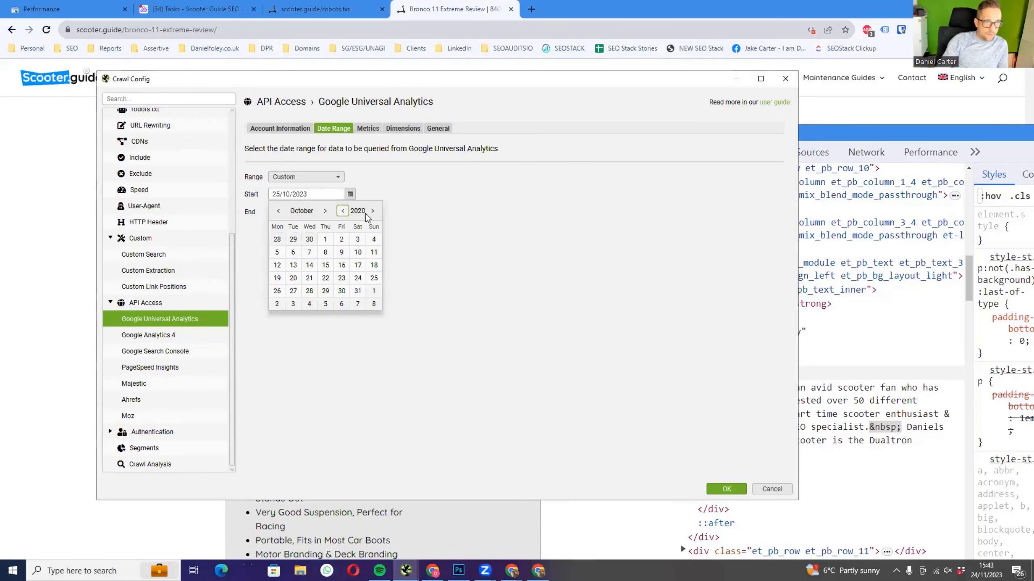
left_click(372, 211)
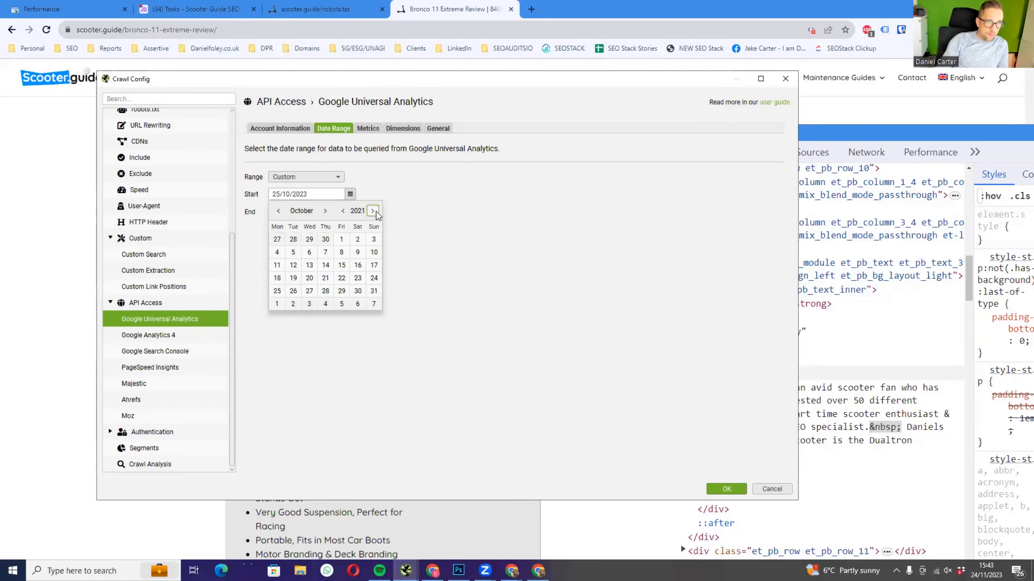
left_click(341, 239)
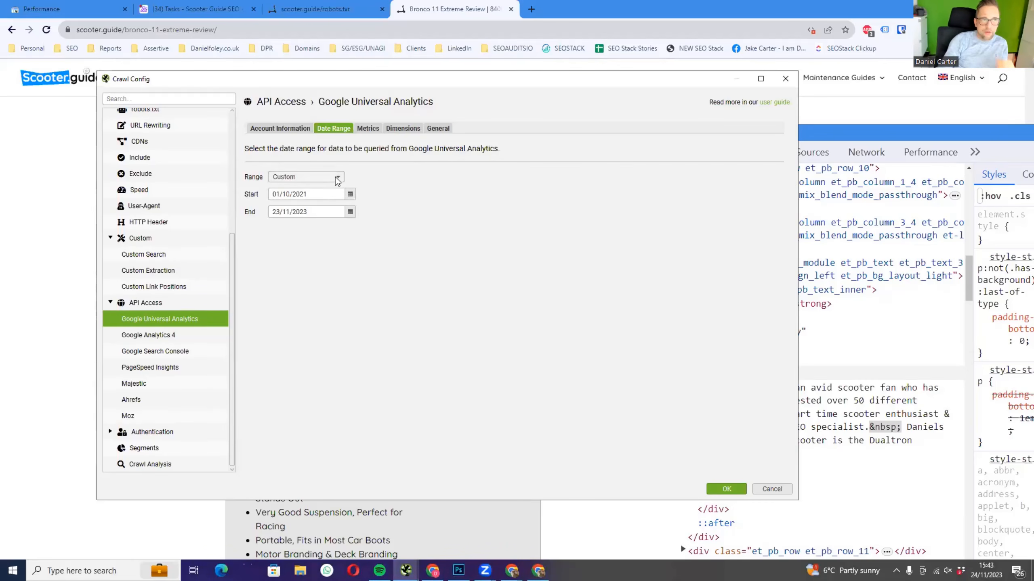
- Check the Universal Analytics metrics, dimensions and general settings, and accept the crawl configuration
left_click(368, 130)
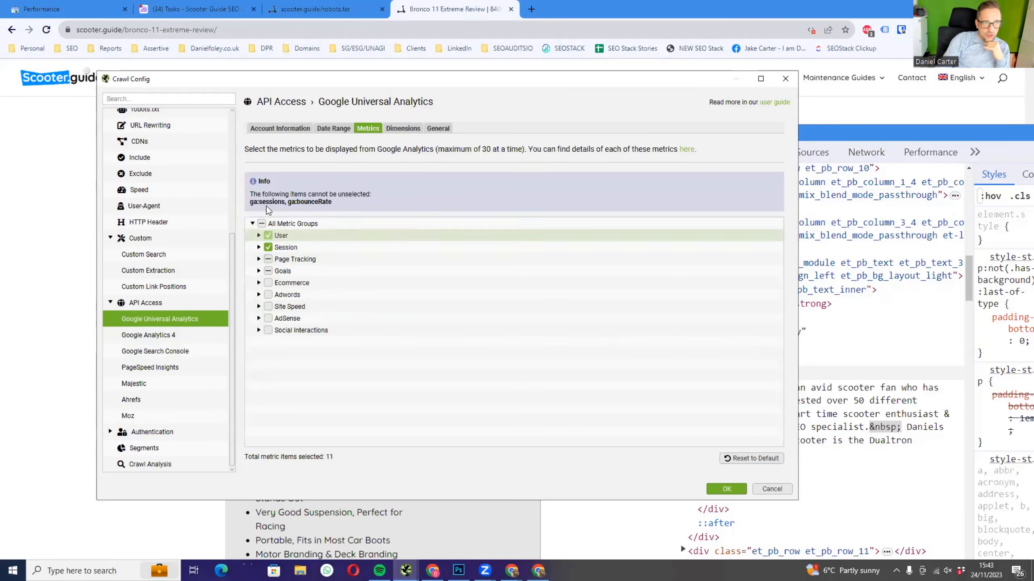
left_click(403, 128)
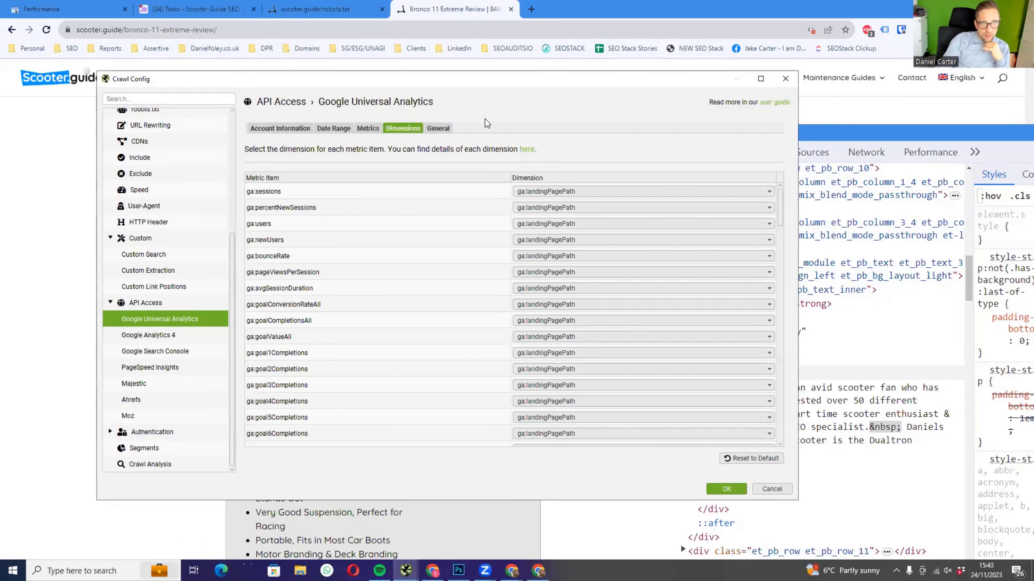
left_click(439, 129)
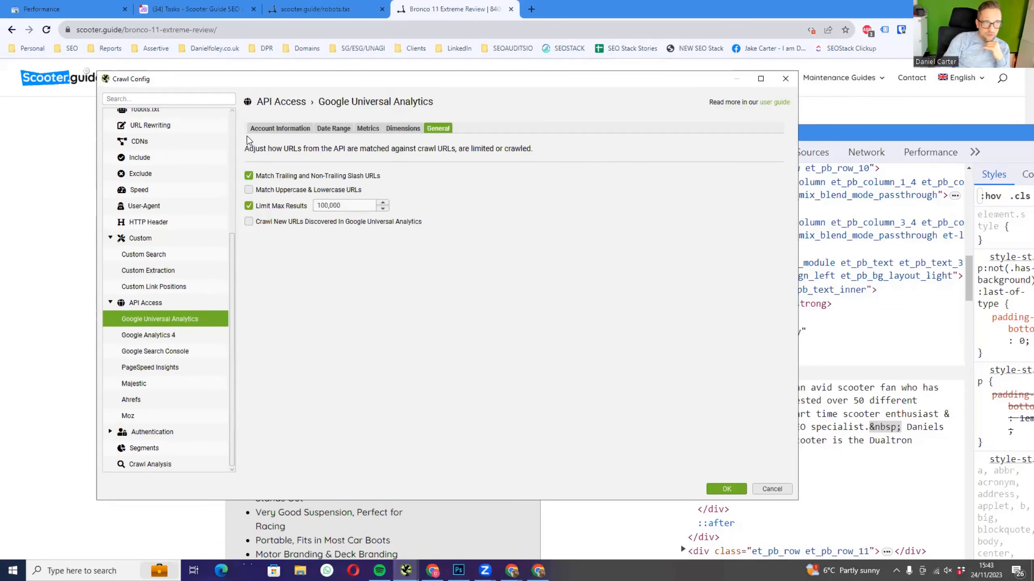
left_click(254, 129)
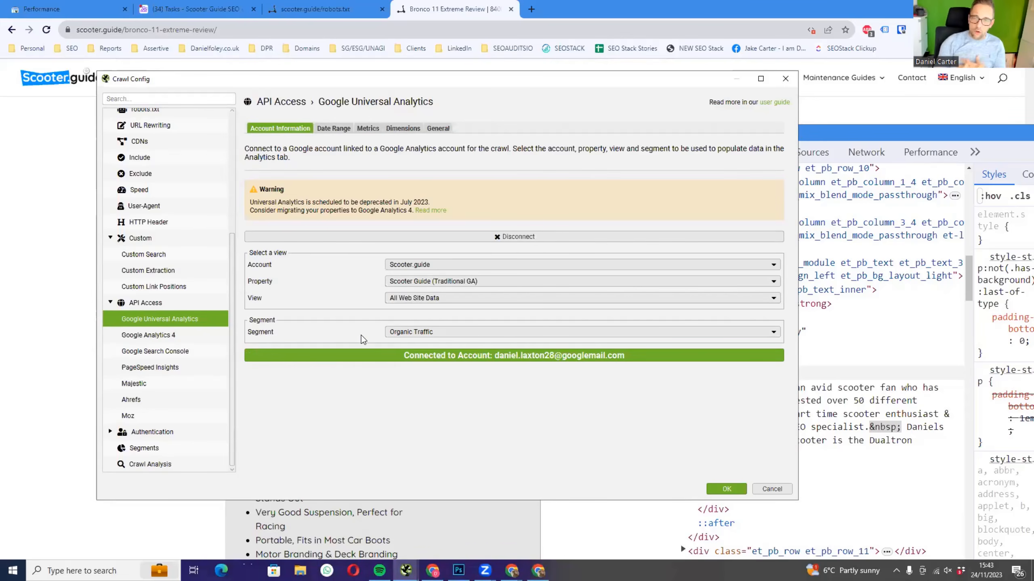
left_click(111, 432)
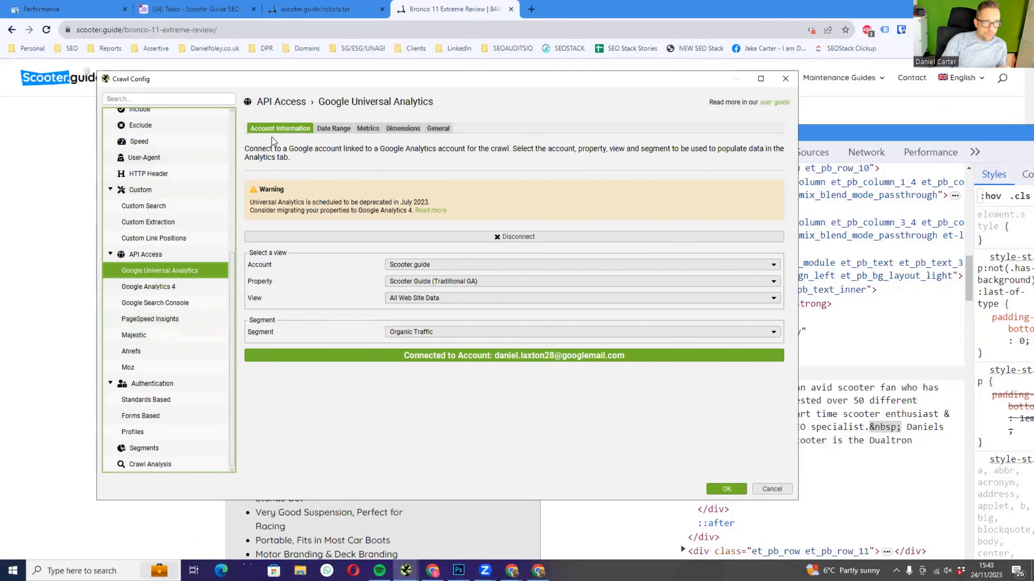
scroll(208, 173, "up", 3)
scroll(207, 173, "up", 3)
left_click(726, 489)
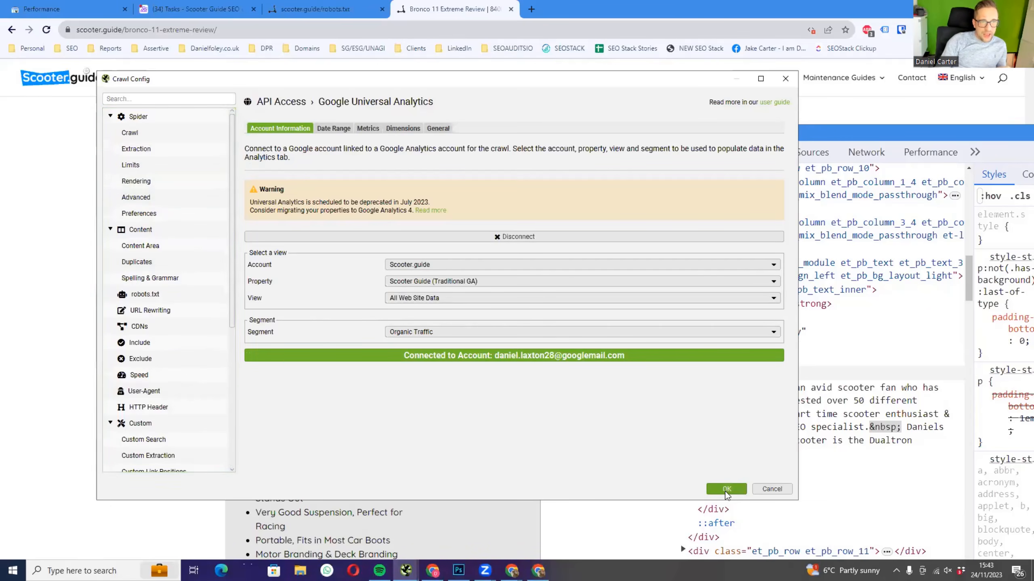
left_click_drag(374, 100, 0, 132)
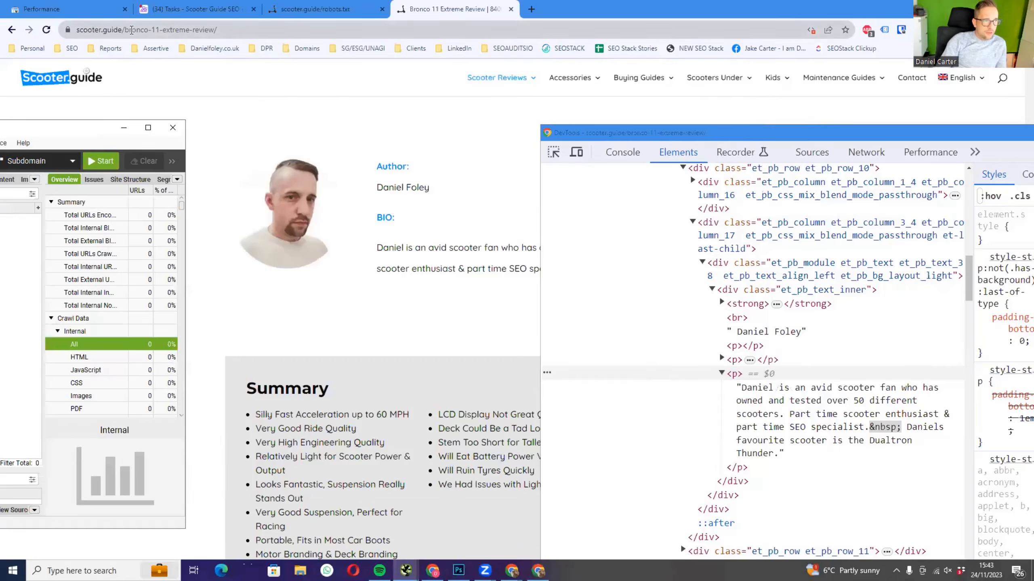
left_click(296, 9)
left_click_drag(76, 29, 146, 30)
key("ctrl+c")
left_click_drag(0, 132, 485, 81)
left_click(498, 114)
key("ctrl+v")
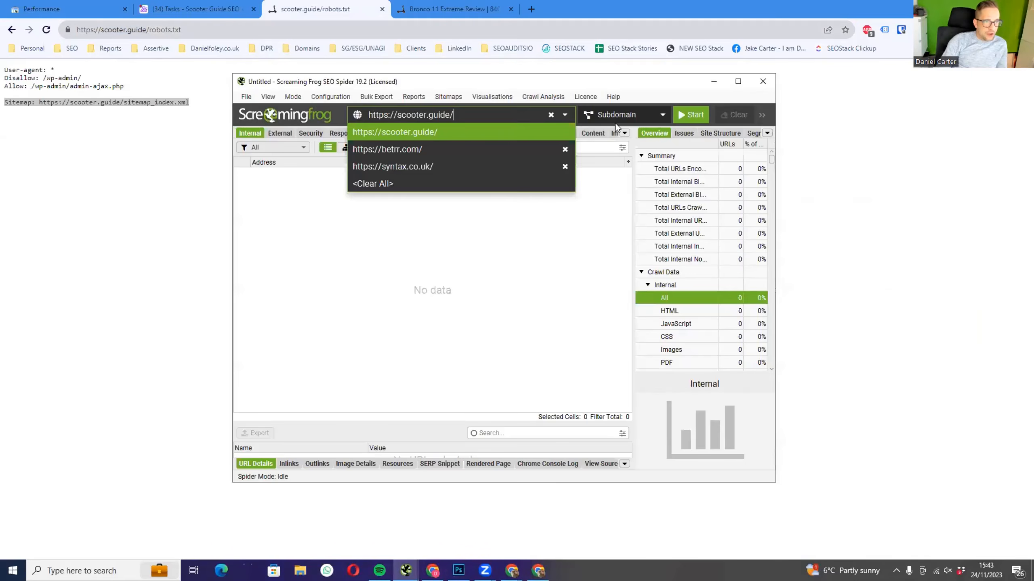
left_click(684, 113)
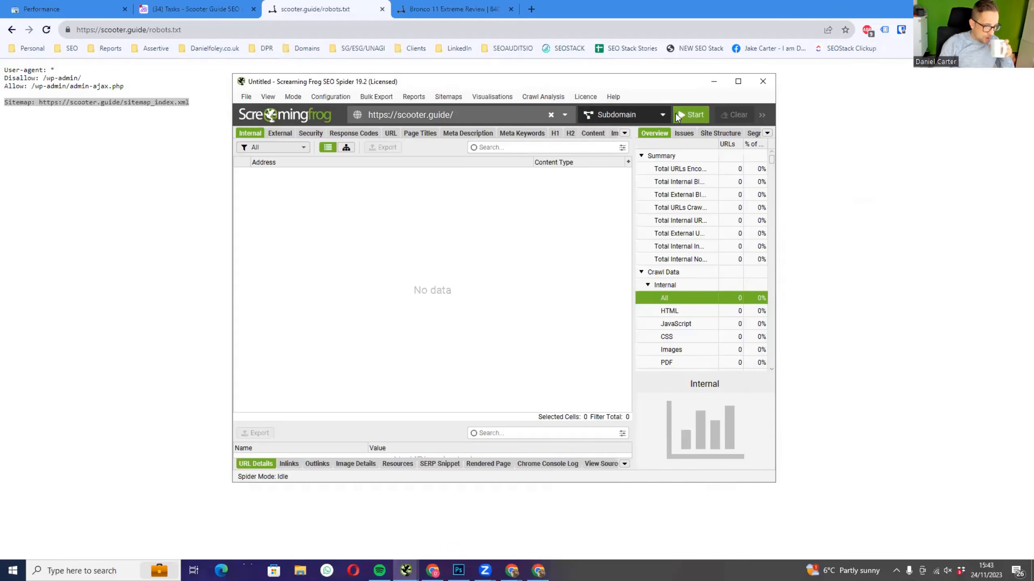
- Check the progress of the running scooter.guide crawl in the enlarged window, then restore the window and move it aside
left_click(447, 99)
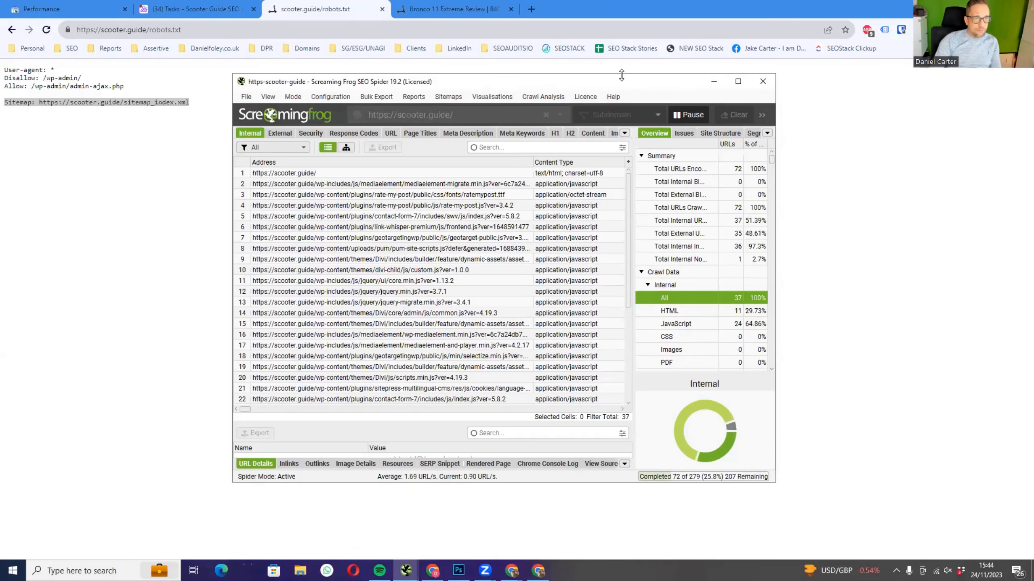
double_click(664, 79)
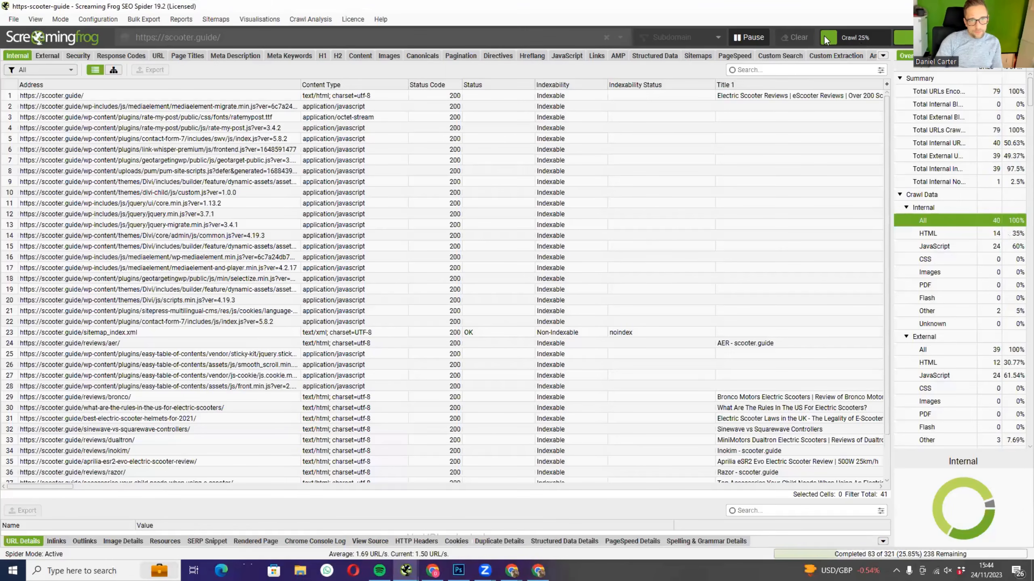
double_click(747, 8)
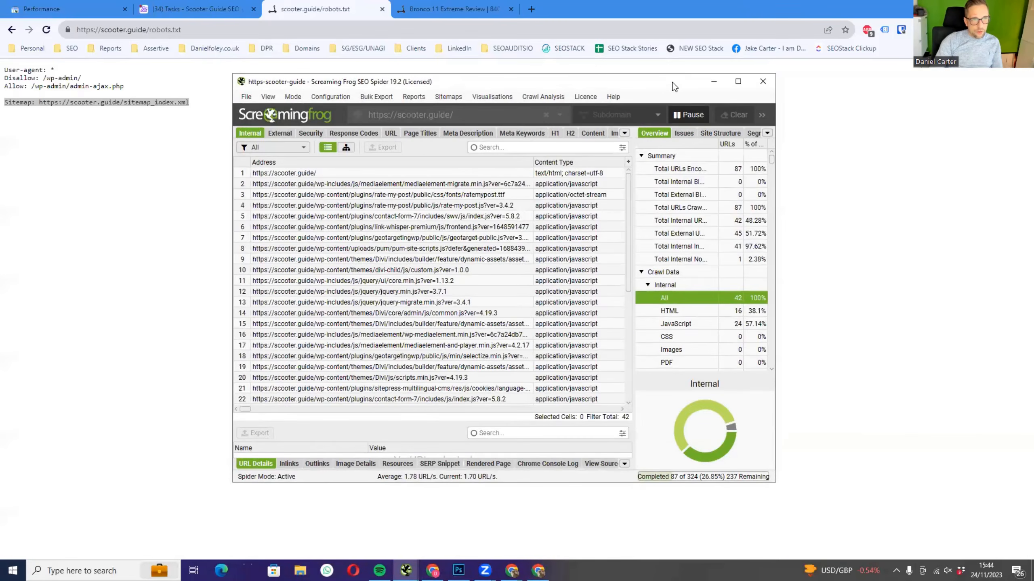
left_click_drag(672, 86, 0, 262)
- Switch to Google Search Console and review scooter.guide's search performance report for the last 16 months
left_click(48, 12)
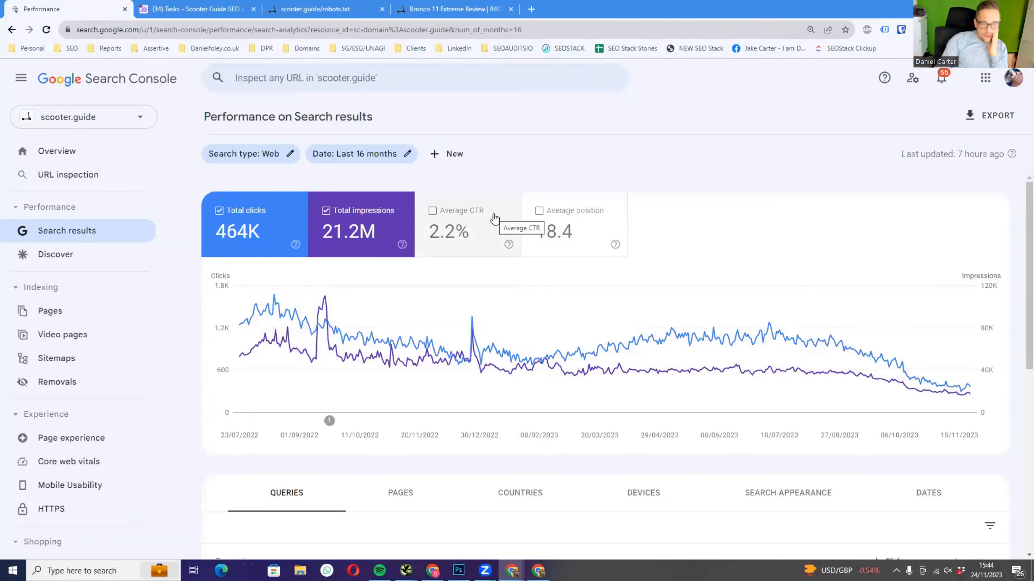
scroll(560, 243, "down", 9)
scroll(512, 302, "up", 9)
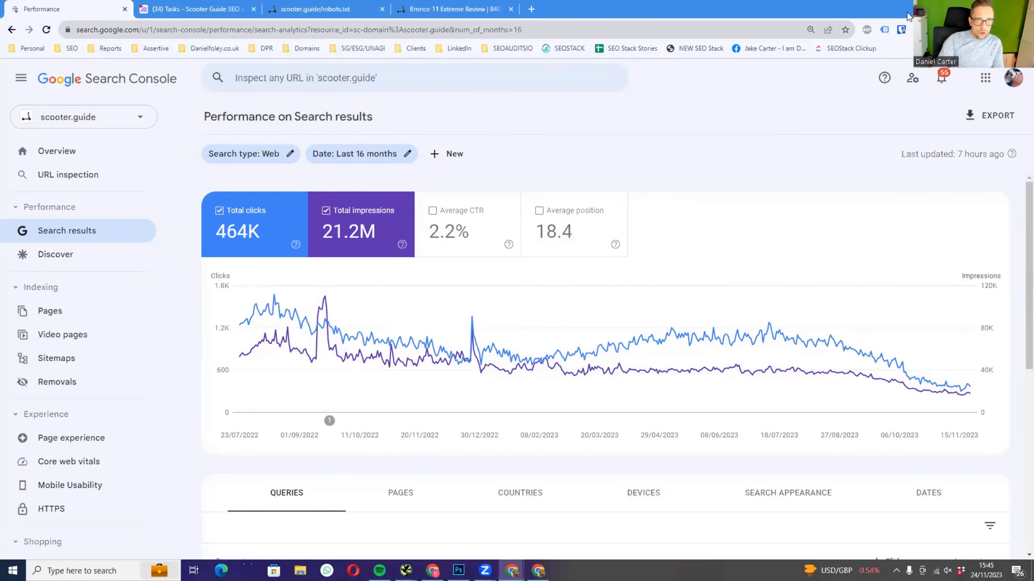
left_click(531, 9)
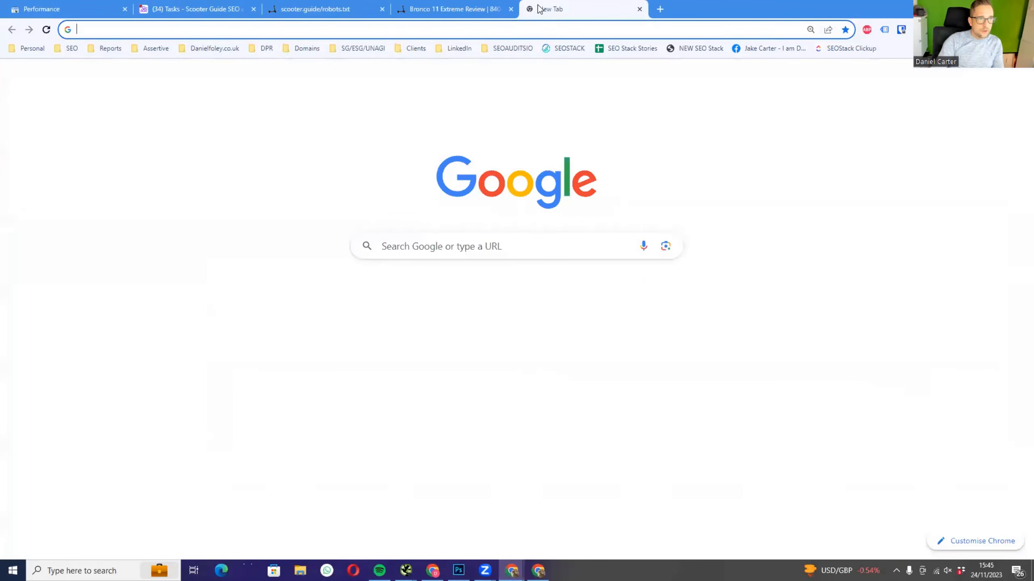
key("ctrl+w")
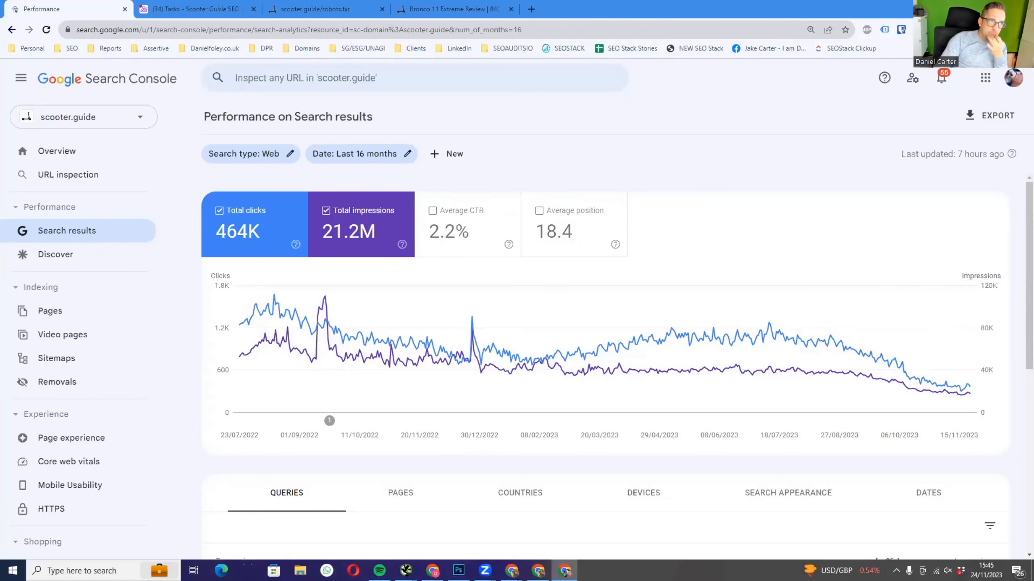
- Open a blank Google Sheets spreadsheet in a separate browser window over the Search Console report
key("alt+Tab")
left_click(271, 25)
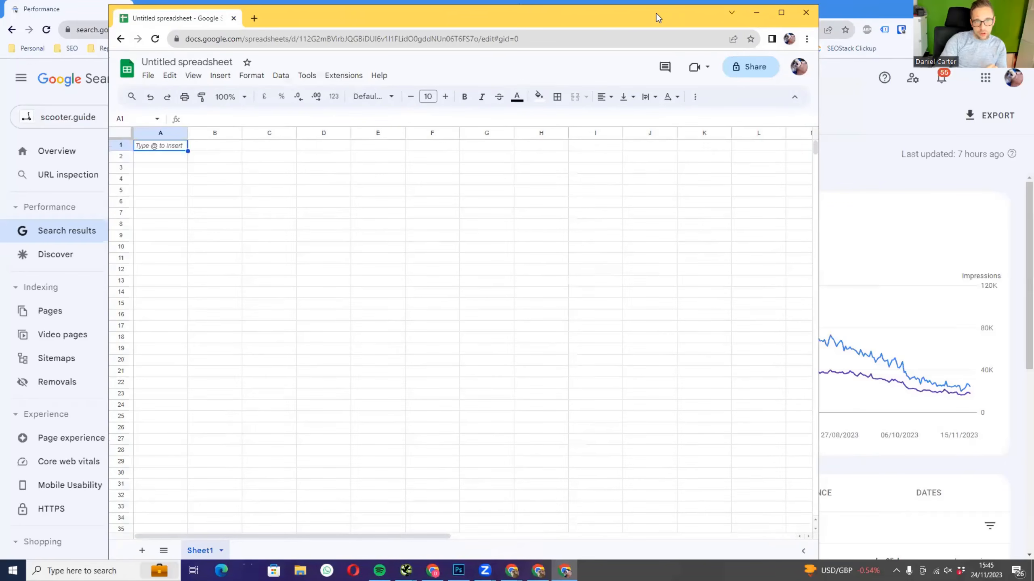
left_click_drag(687, 19, 656, 15)
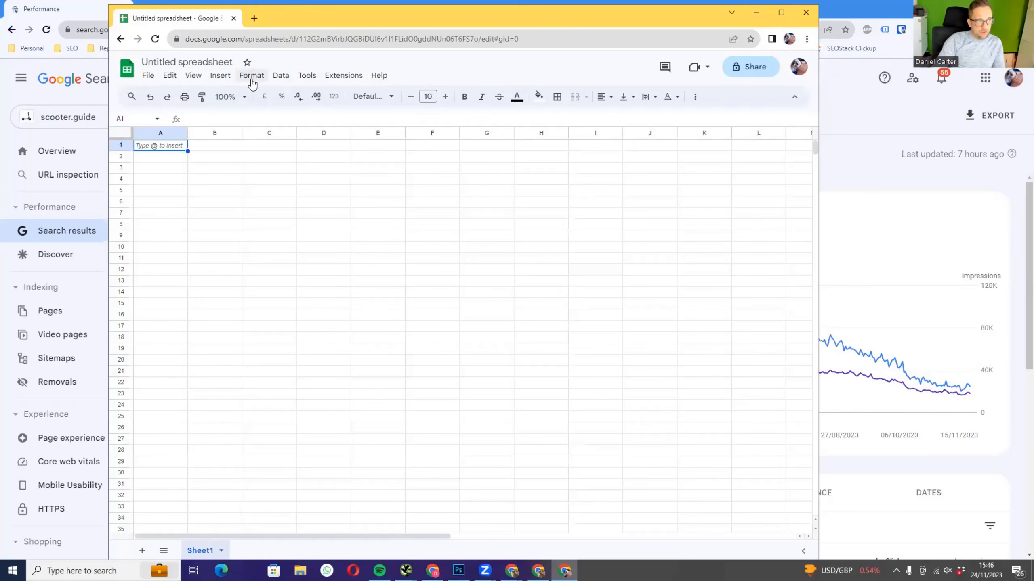
- Name the blank spreadsheet "Scooter Guide CGA & Indexing Analysis"
left_click(212, 63)
key("Caps_Lock")
type("S")
key("Caps_Lock")
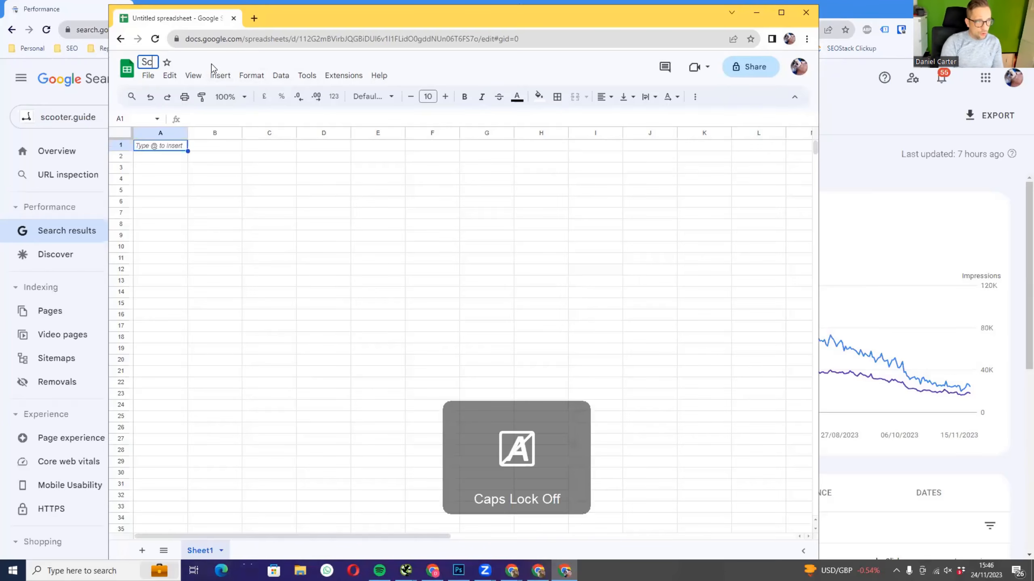
type("cooter")
key("Caps_Lock")
type("G")
key("Caps_Lock")
type("uide")
key("Caps_Lock")
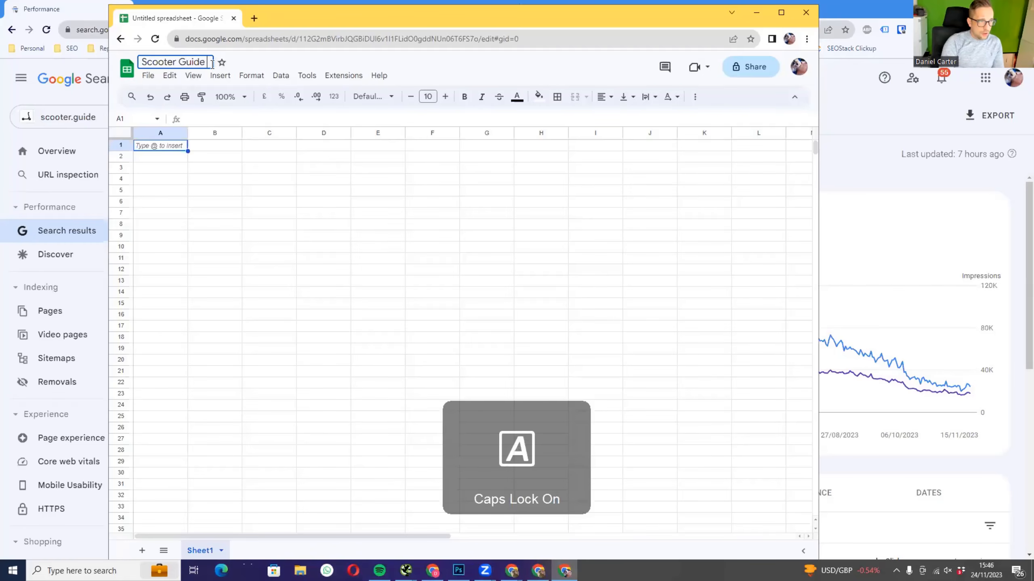
type("GGA &")
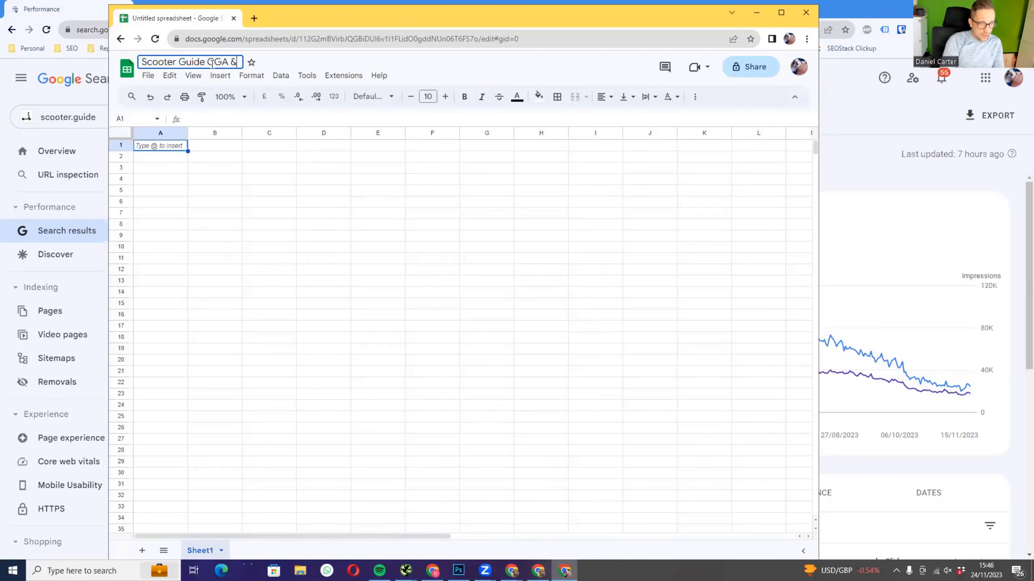
key("Caps_Lock")
type("Indexing f")
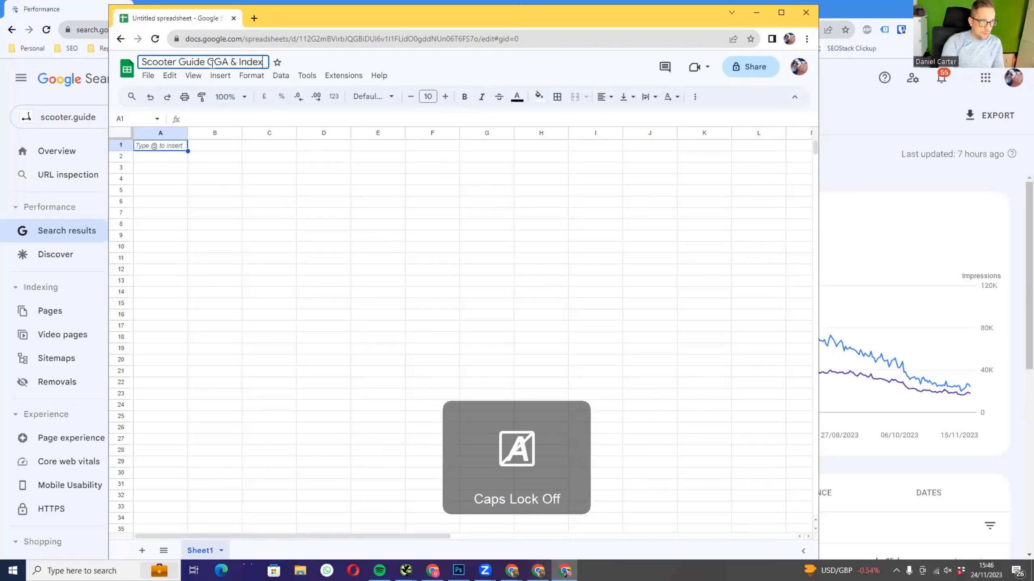
key("Caps_Lock")
type("AN")
key("Caps_Lock")
type("al")
key("BackSpace")
key("BackSpace")
key("BackSpace")
key("BackSpace")
key("BackSpace")
key("Caps_Lock")
type("A")
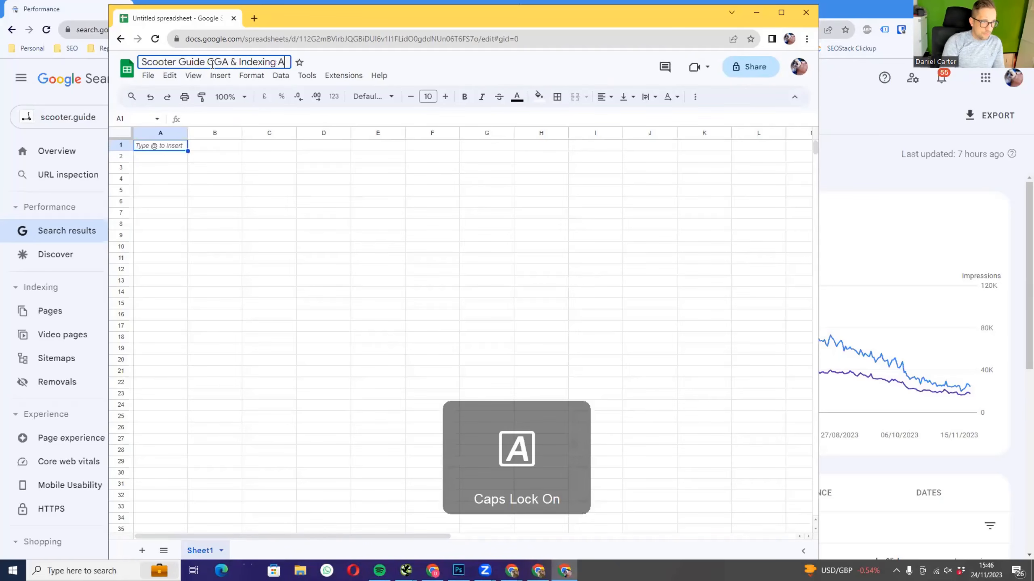
key("Caps_Lock")
type("nlalysis")
key("Return")
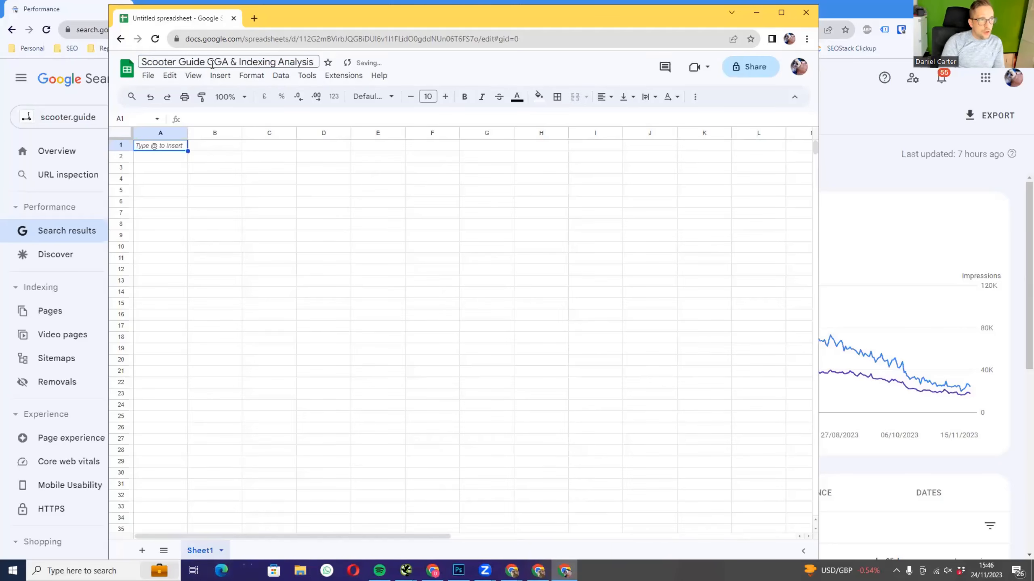
- Expand CGA in the spreadsheet title so that it reads "Scooter Guide Click Gap Analysis & Indexing Analysis"
left_click(213, 63)
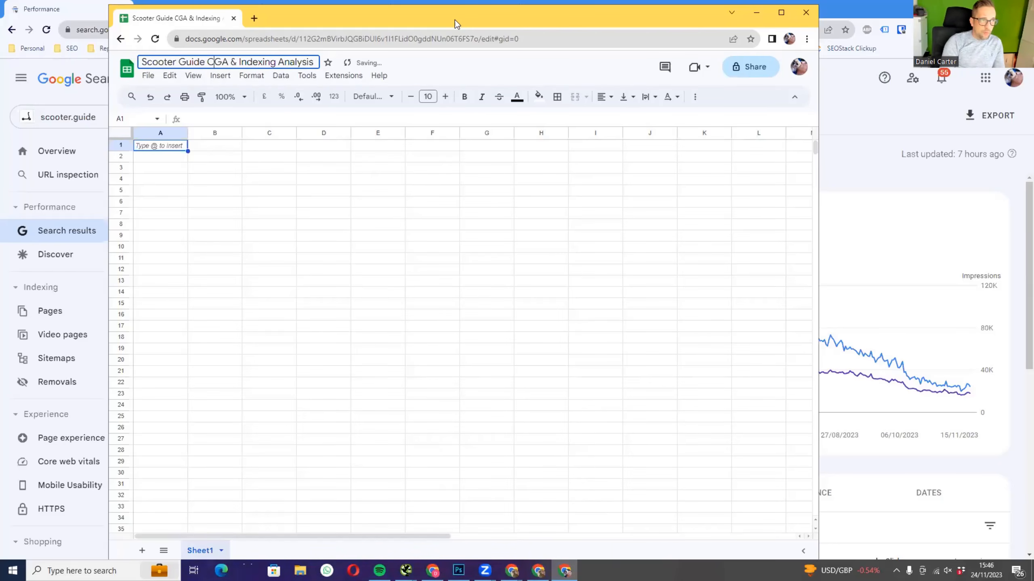
type("lick")
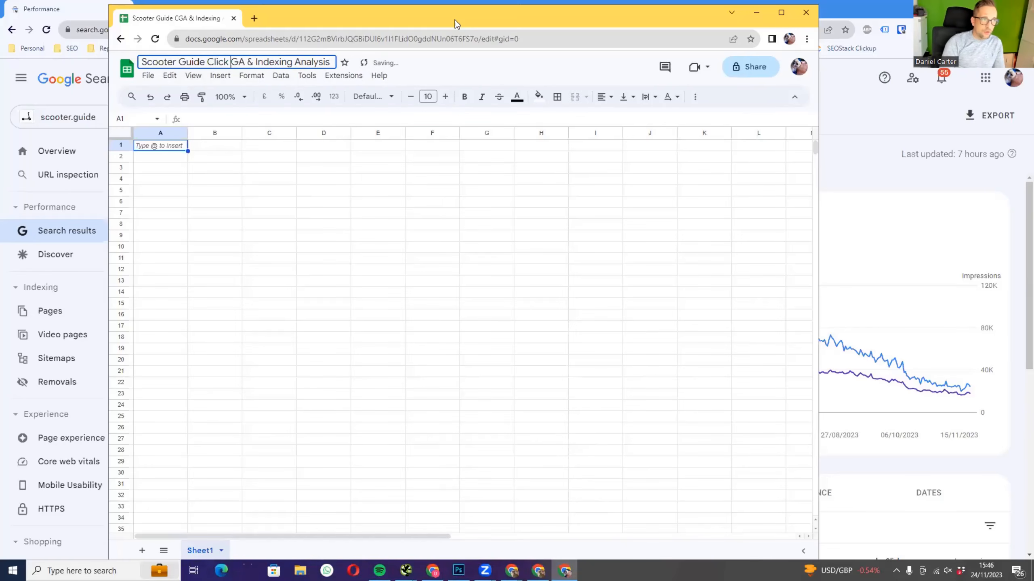
key("Right")
type("ap A")
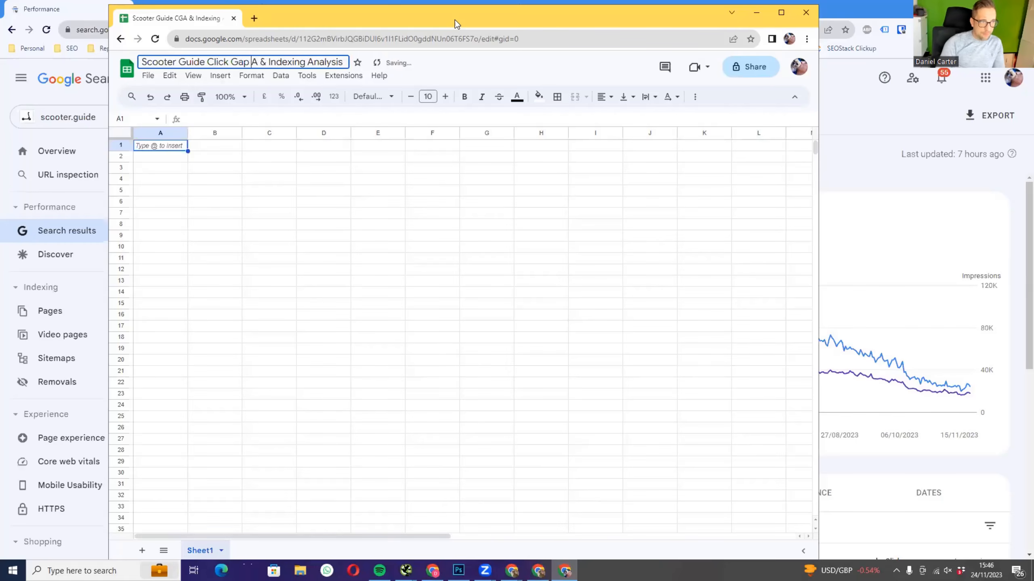
type("naly")
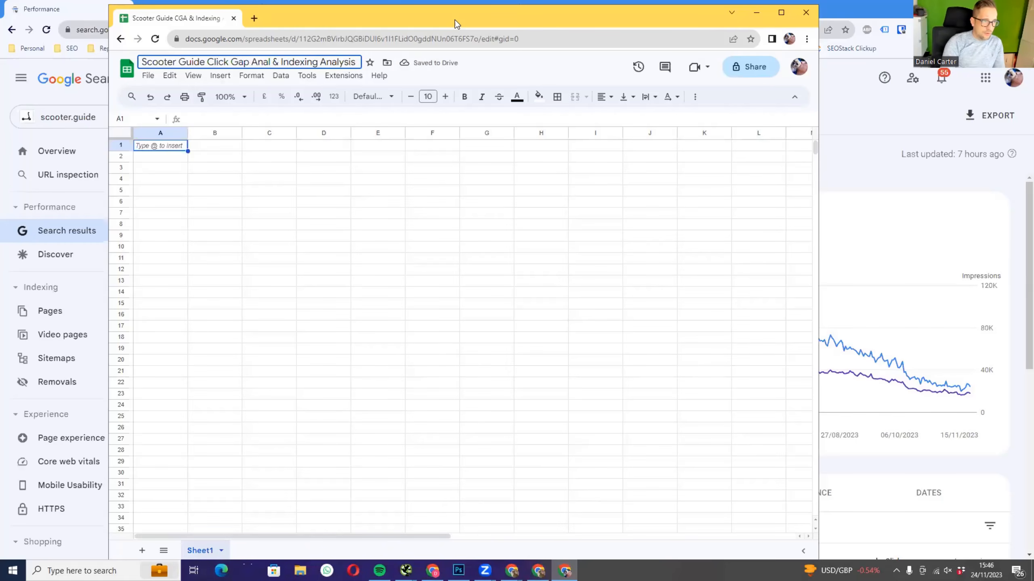
type("sis")
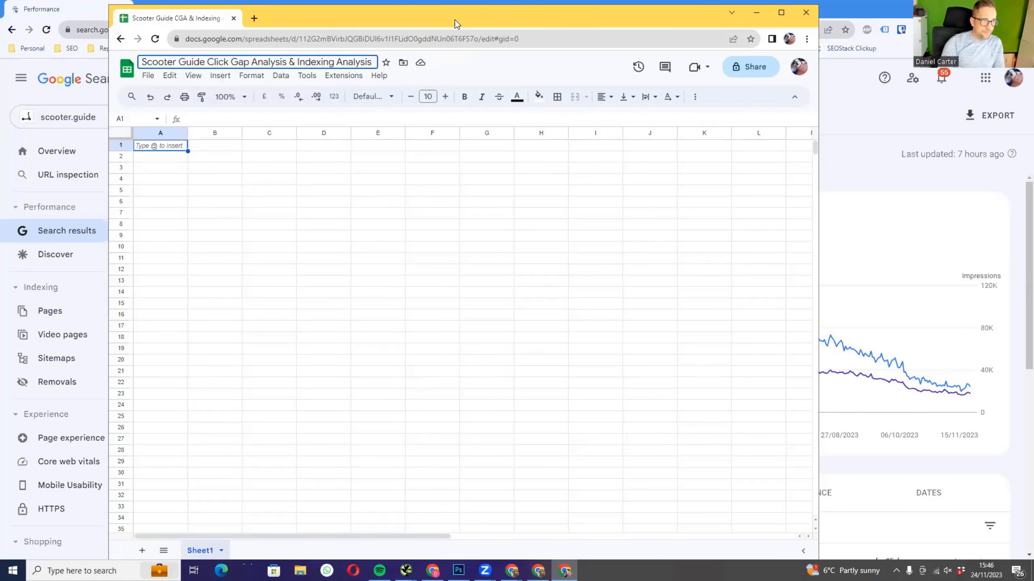
key("Return")
left_click_drag(448, 21, 422, 18)
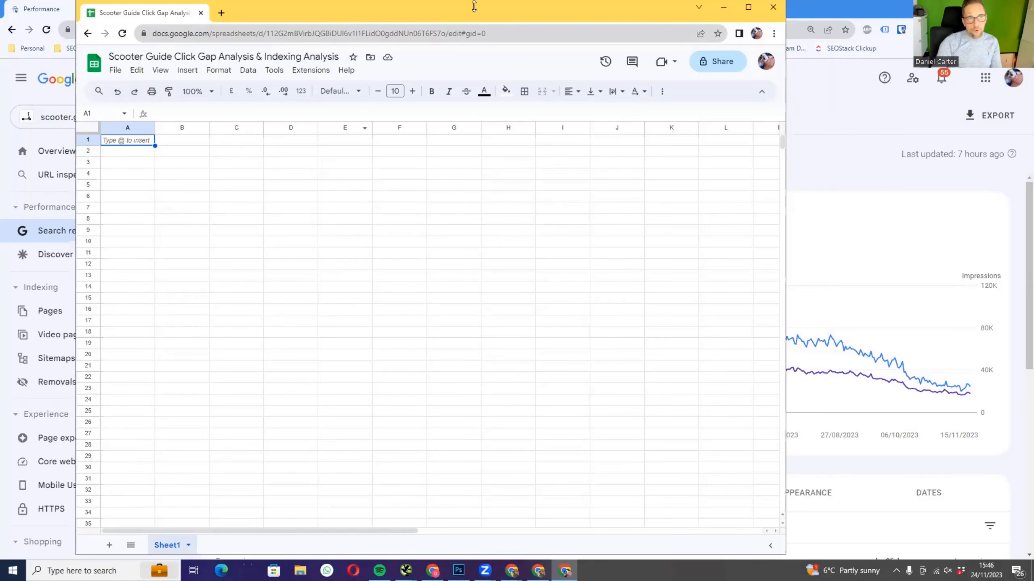
- Look up the Search Analytics for Sheets add-on in the Google Workspace Marketplace, then close the marketplace
left_click(312, 72)
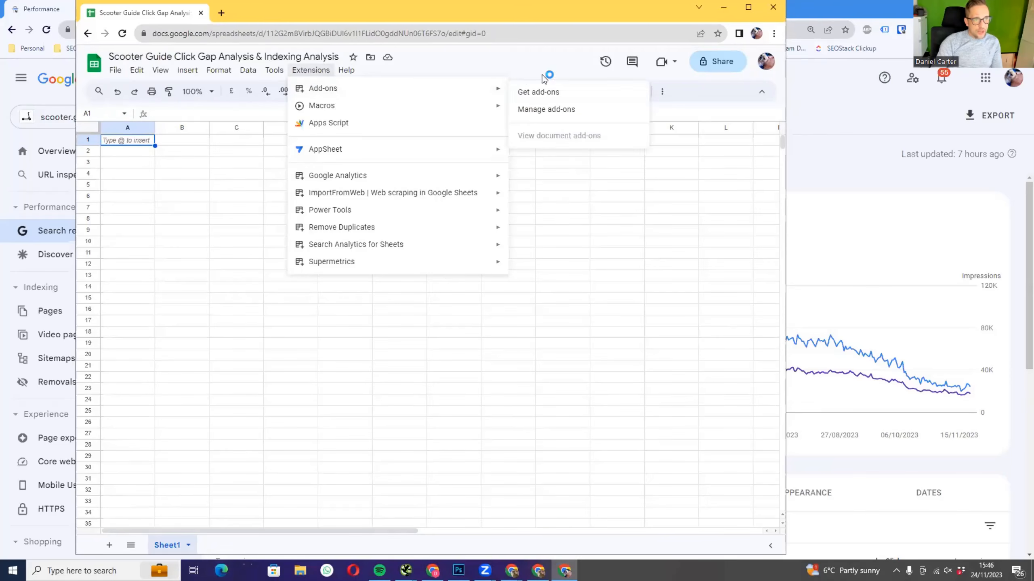
mouse_move(464, 90)
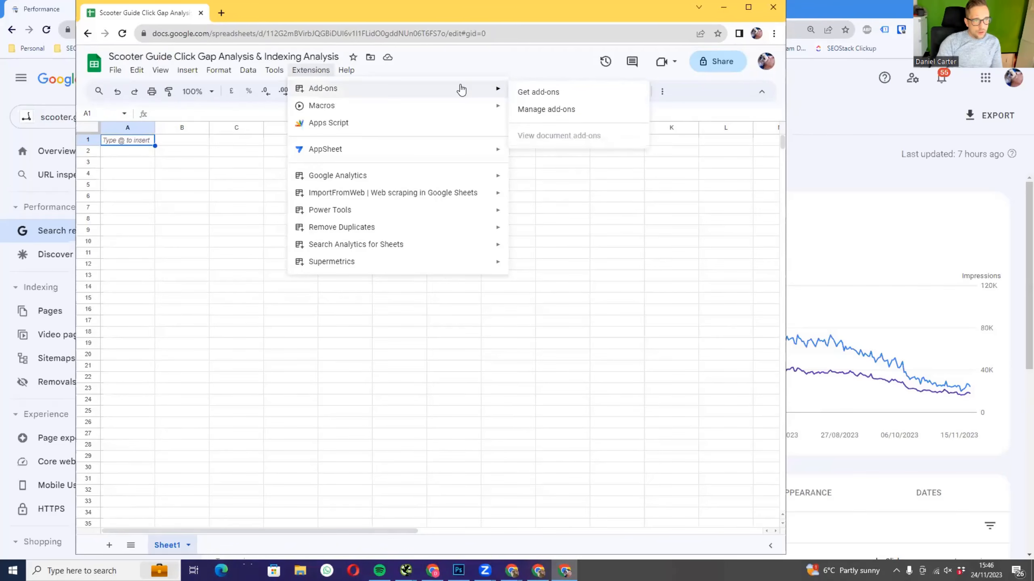
left_click(536, 95)
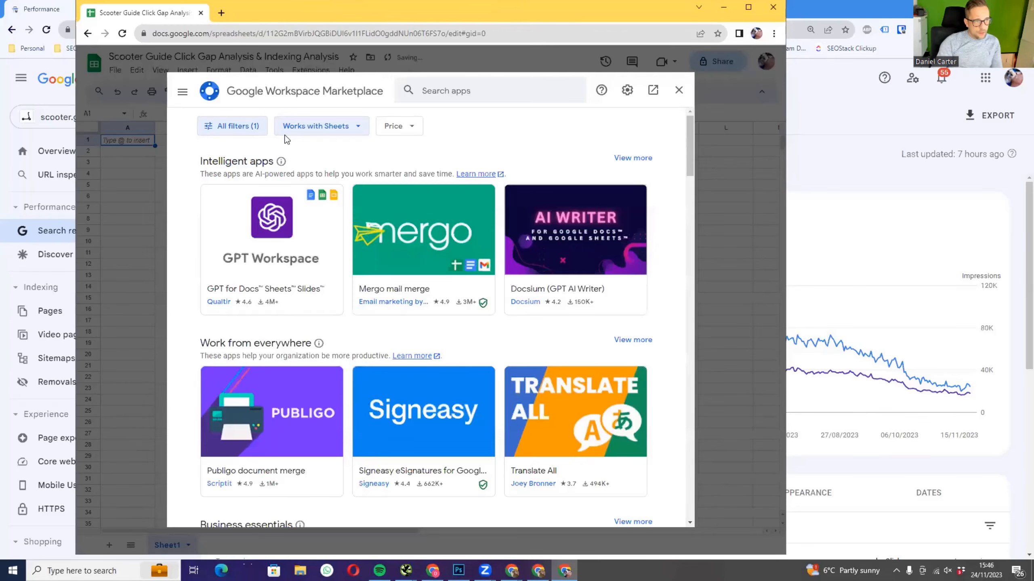
left_click(463, 91)
type("sear")
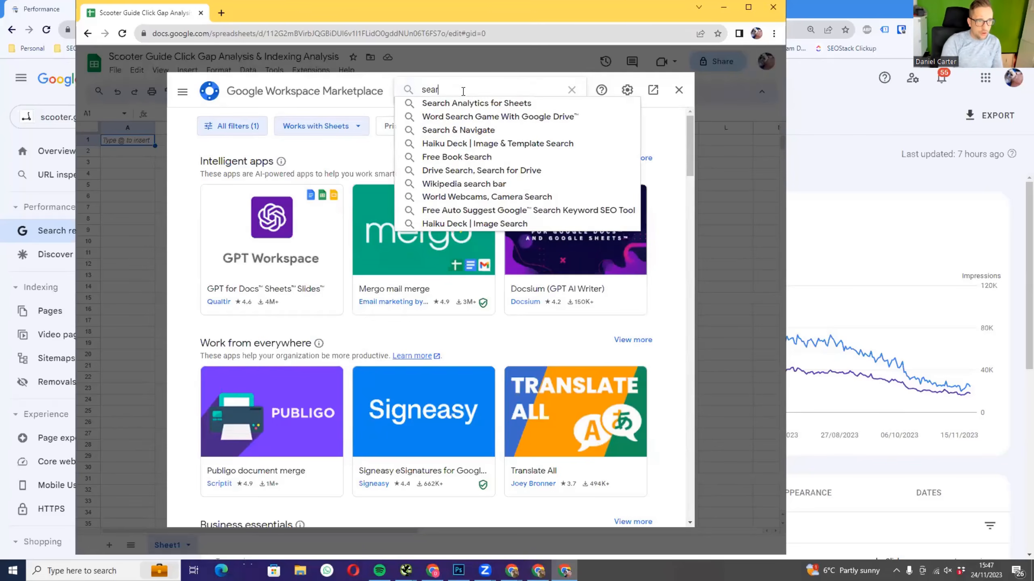
type("ch &")
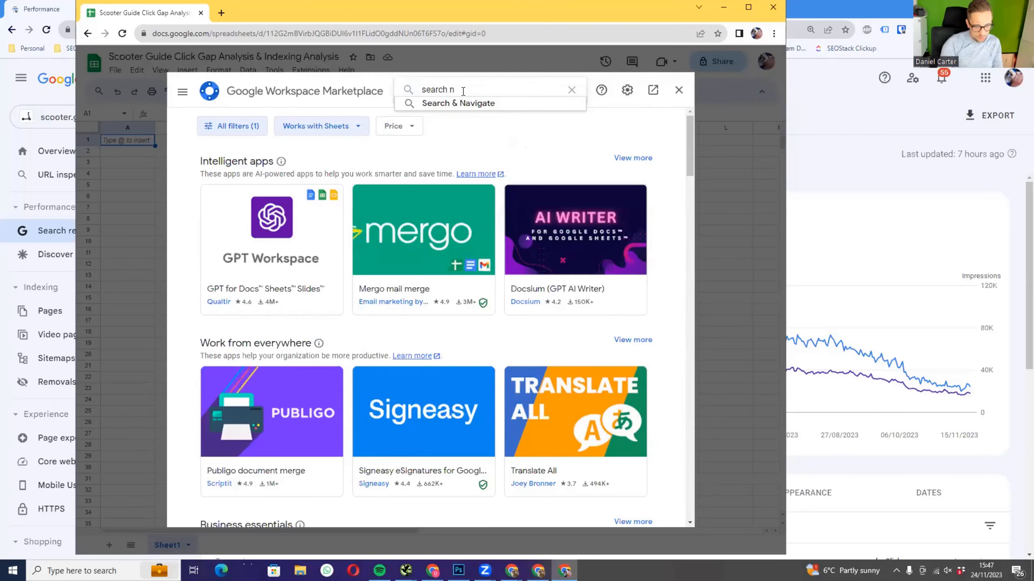
key("BackSpace")
left_click(448, 104)
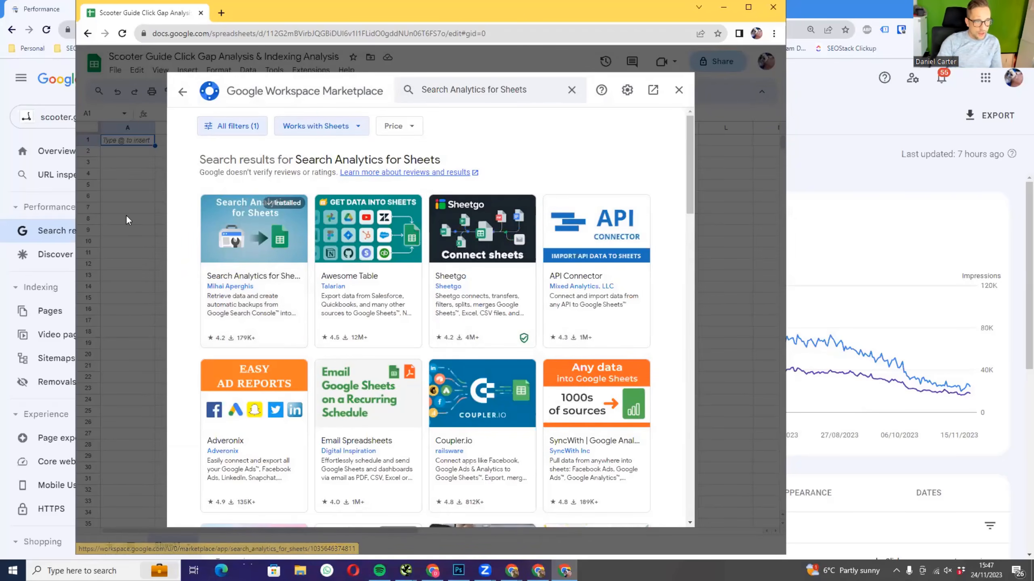
left_click(678, 90)
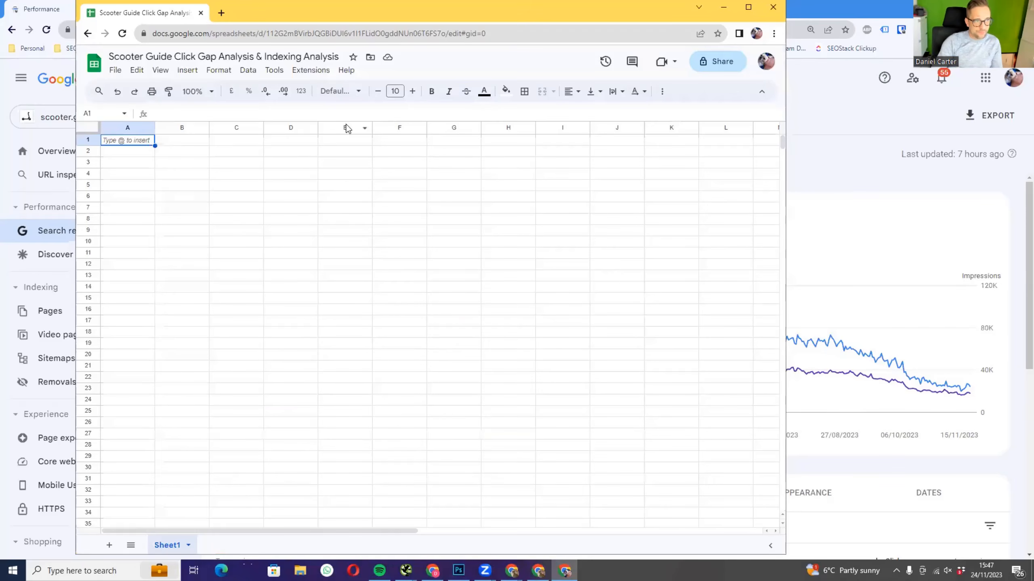
- Open the Search Analytics for Sheets sidebar and select sc-domain:scooter.guide as the verified site
left_click(312, 72)
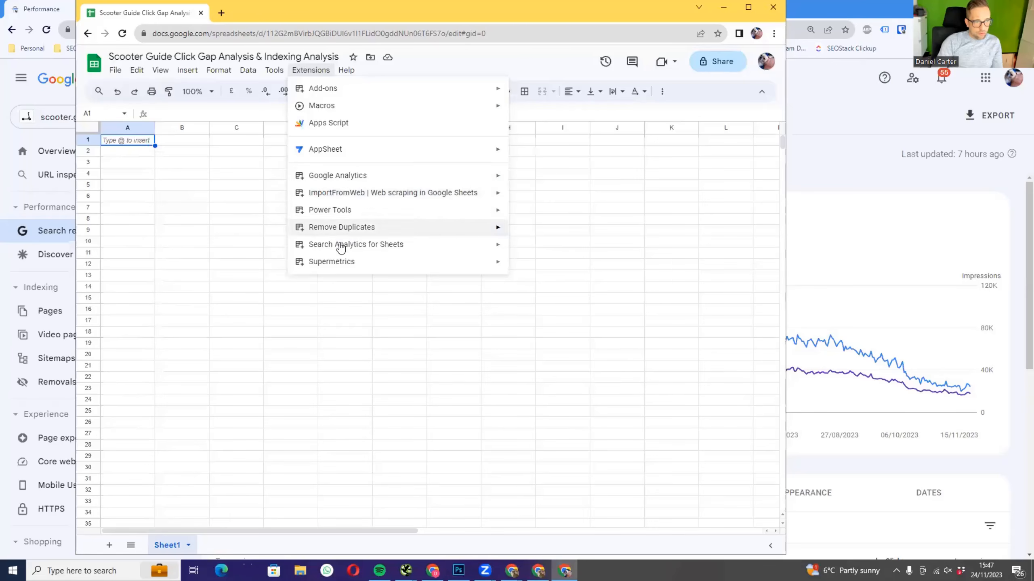
mouse_move(345, 248)
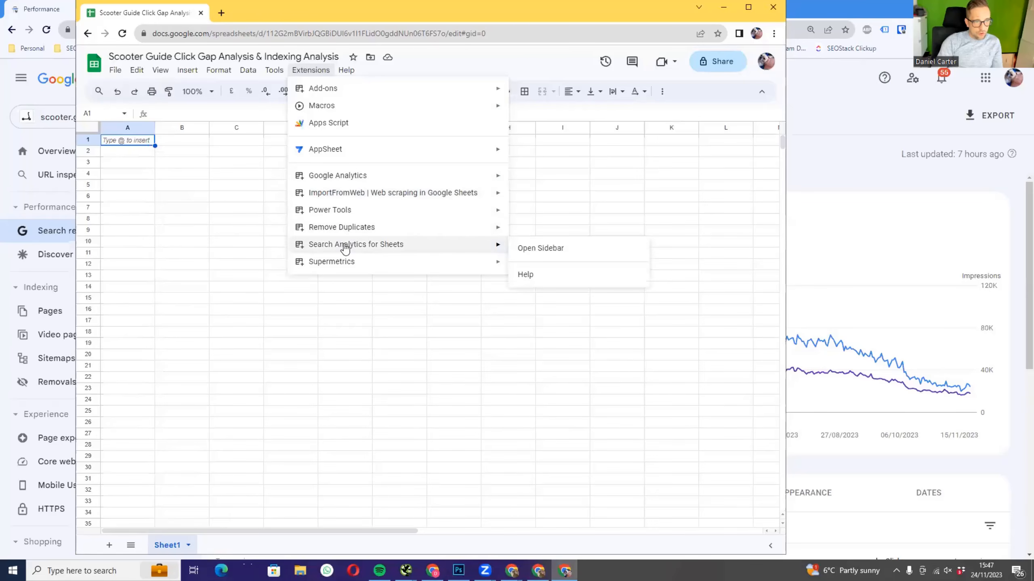
left_click(540, 250)
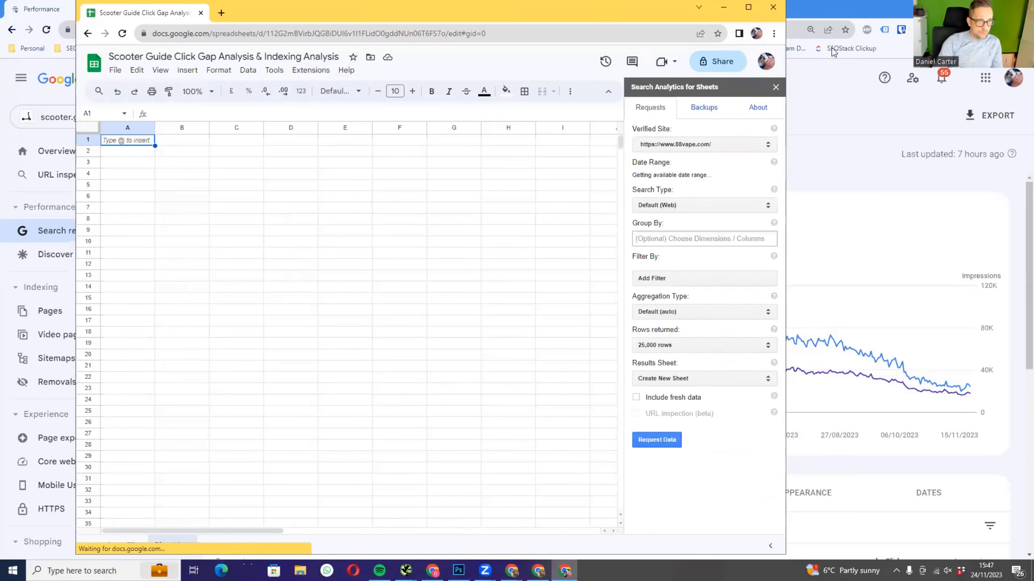
left_click(723, 145)
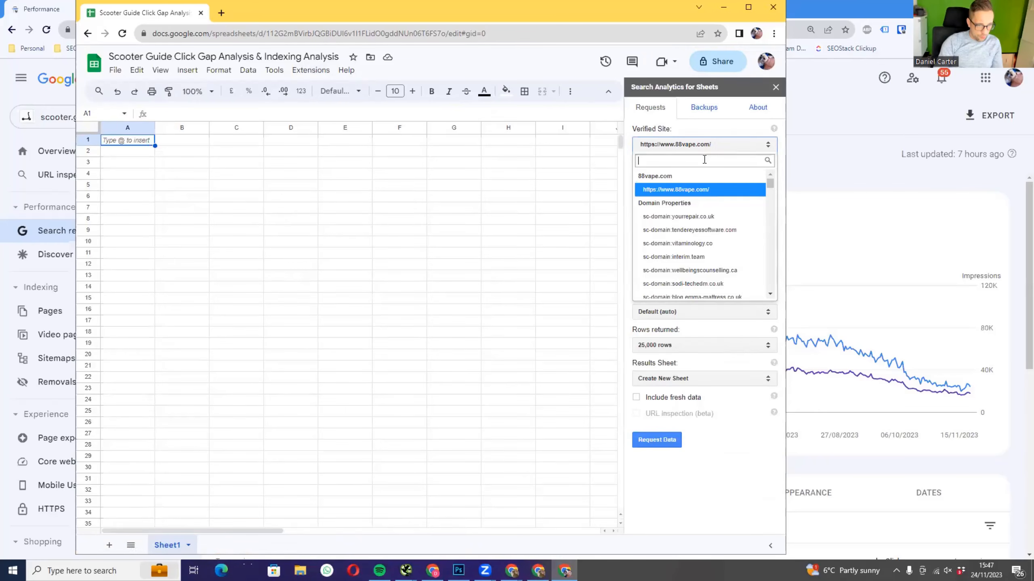
type("scooter")
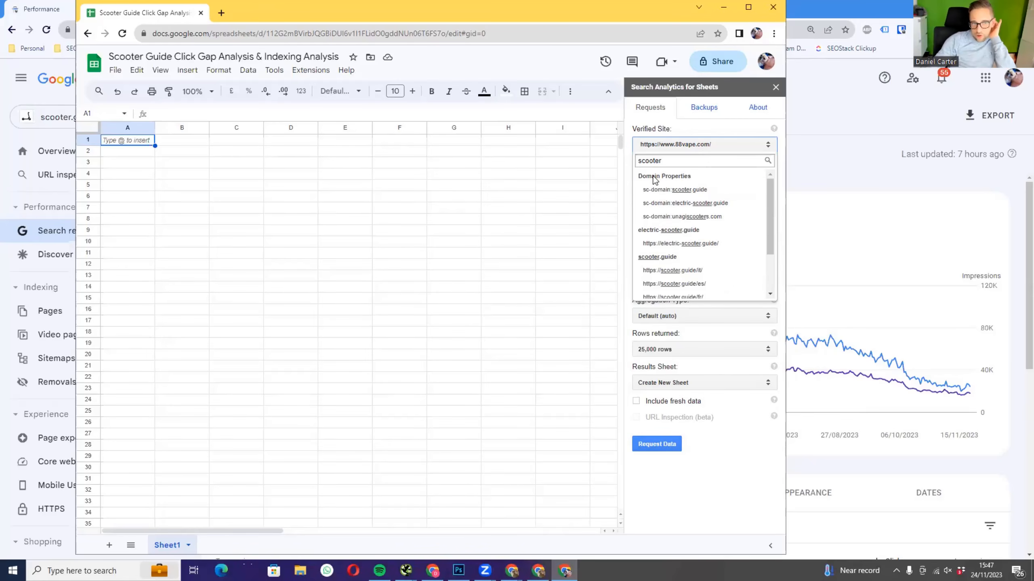
left_click(700, 190)
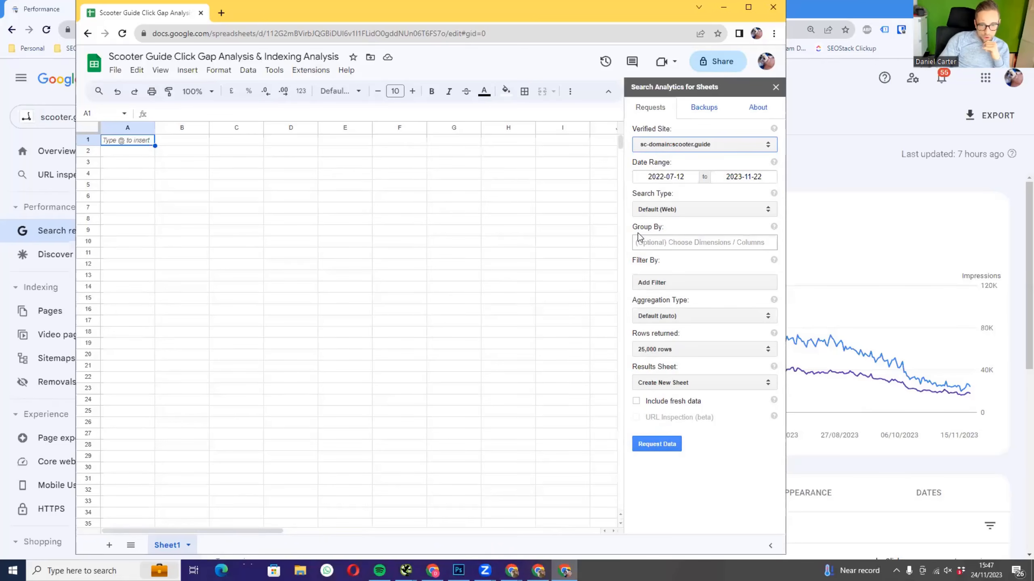
- Request the Search Console data grouped by Page, with rows returned set to Everything and results written to a new sheet
left_click(645, 246)
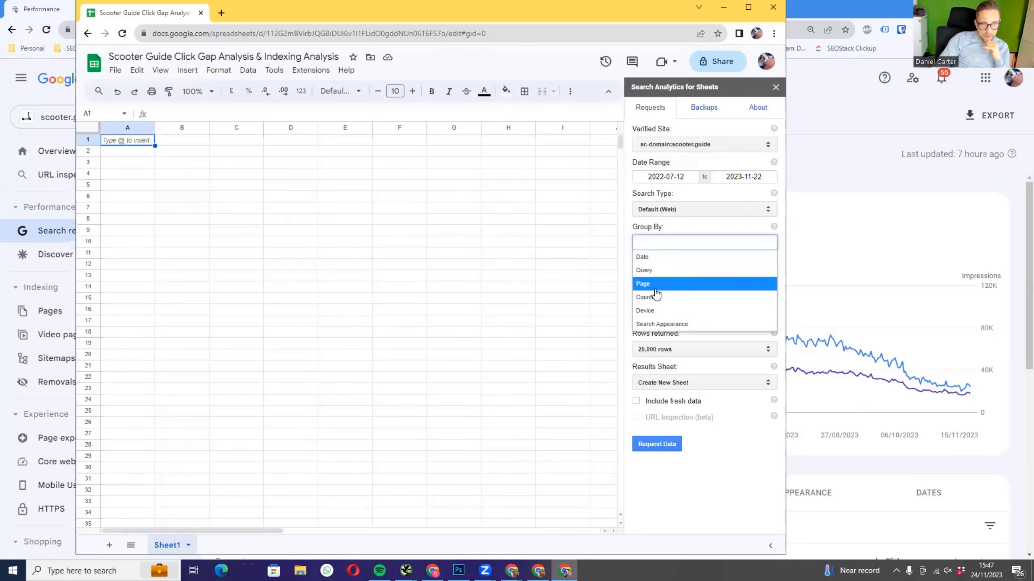
left_click(656, 287)
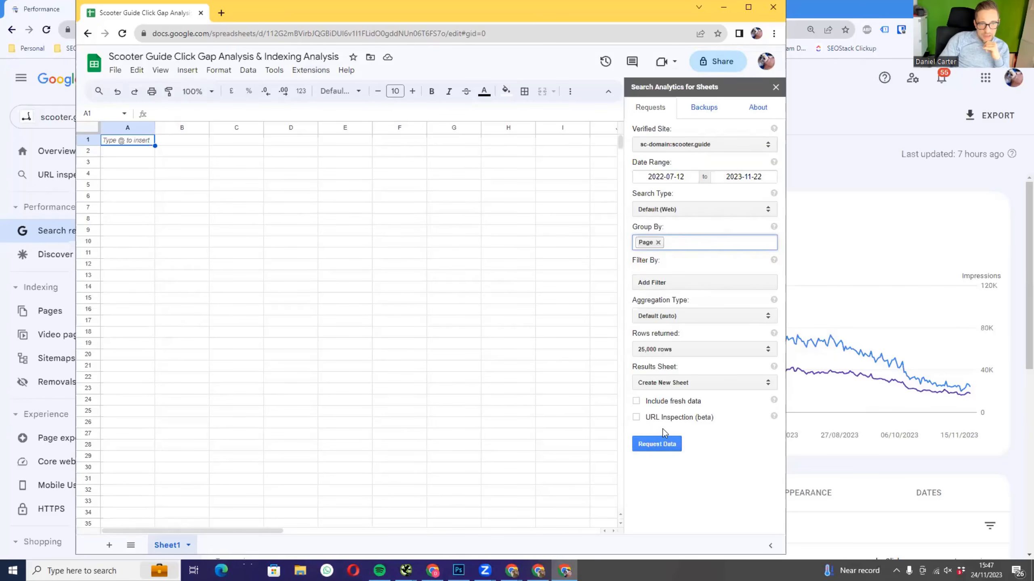
left_click(655, 354)
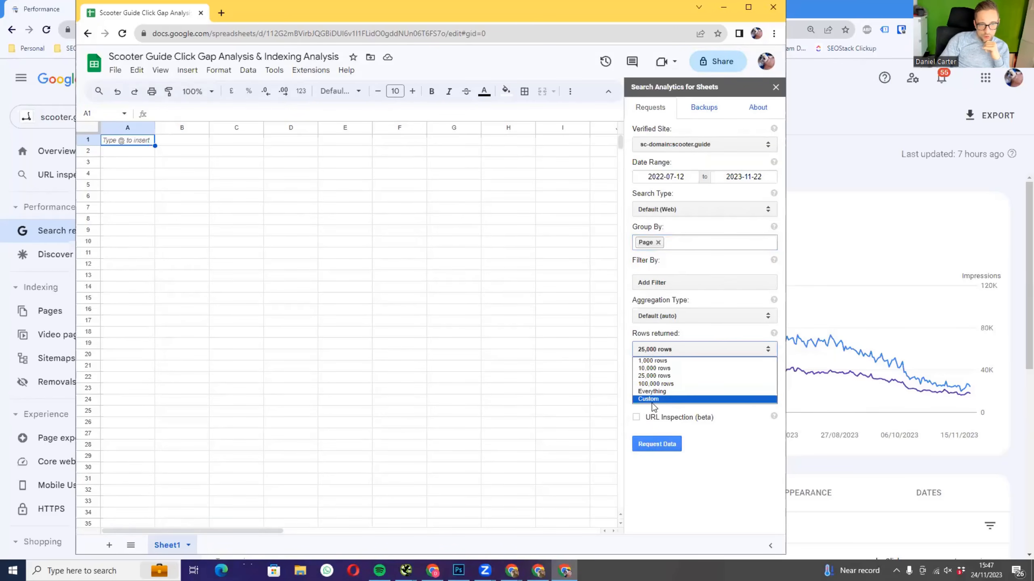
left_click(654, 389)
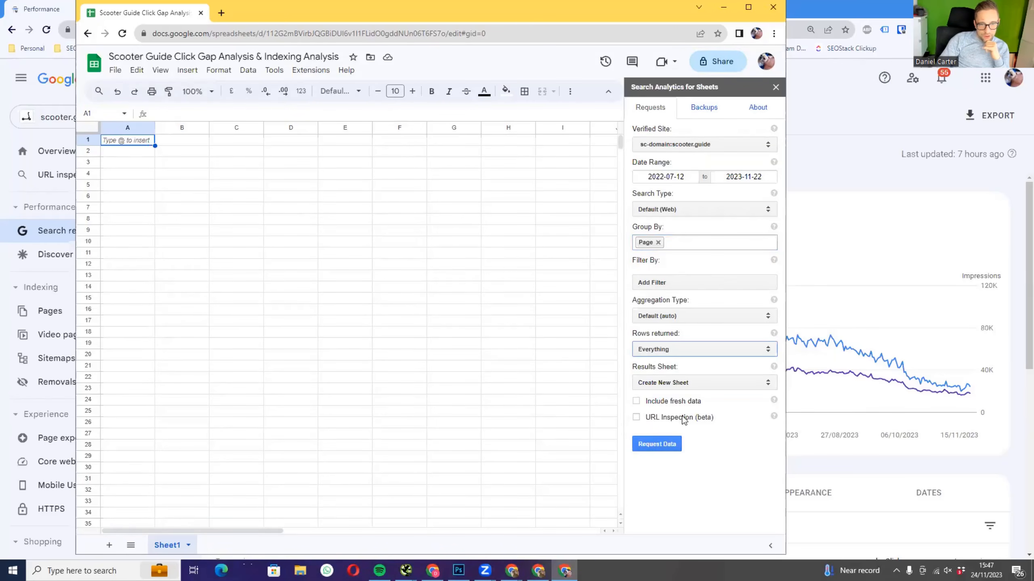
left_click(671, 350)
left_click(670, 350)
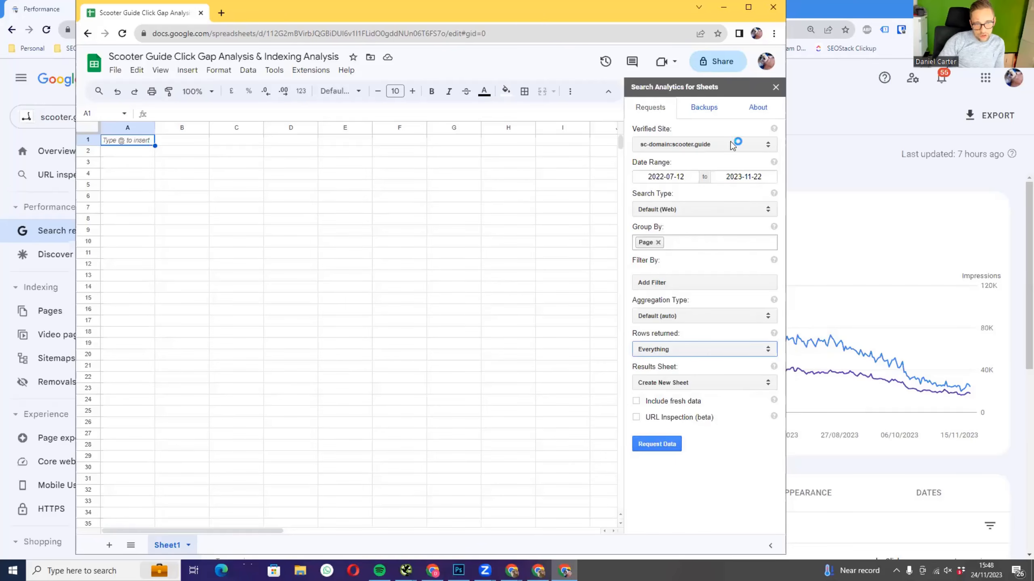
left_click(651, 443)
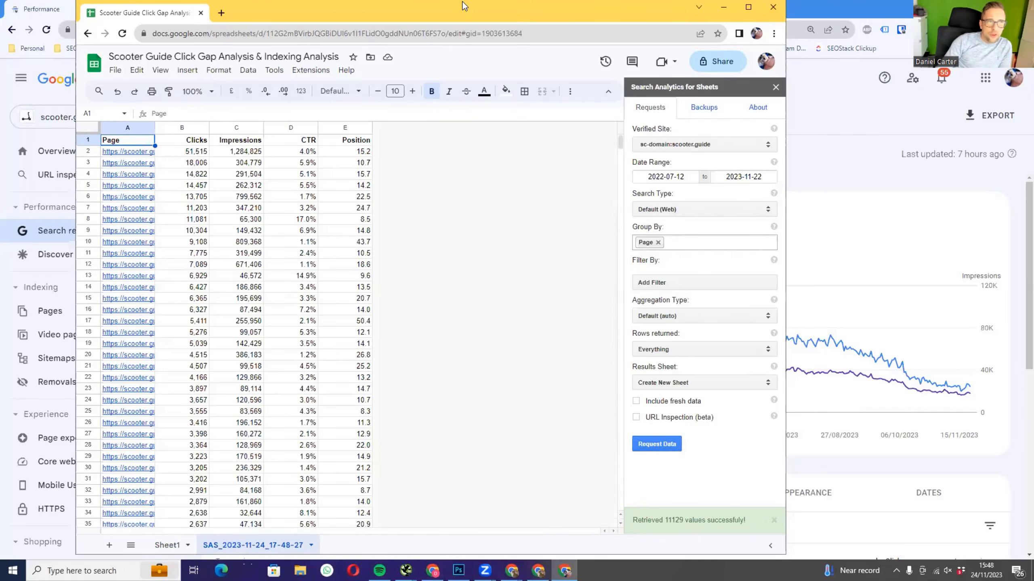
- Export the Search Console performance report to Google Sheets and widen the Page column in the click gap spreadsheet
left_click_drag(464, 5, 518, 0)
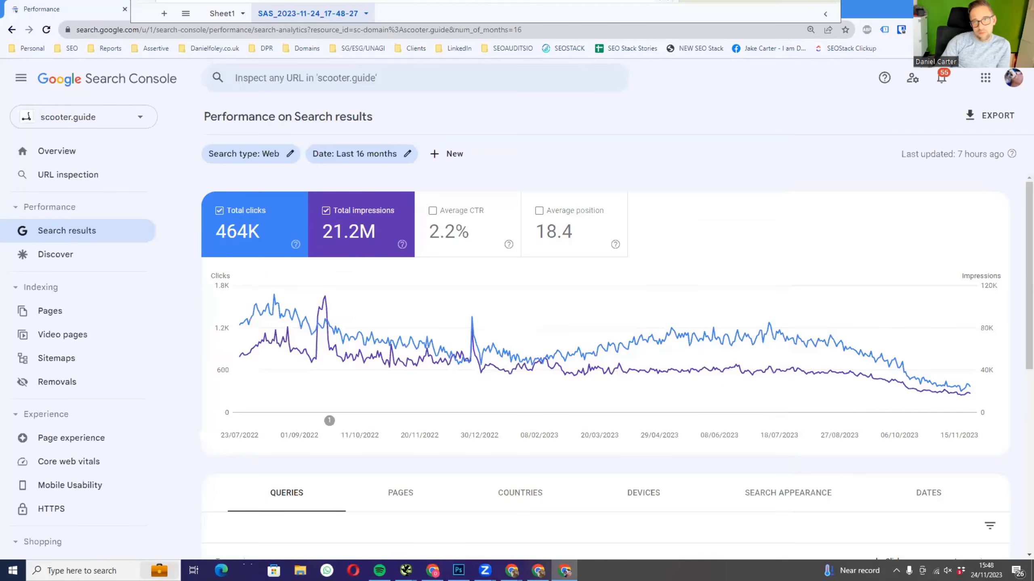
left_click(996, 118)
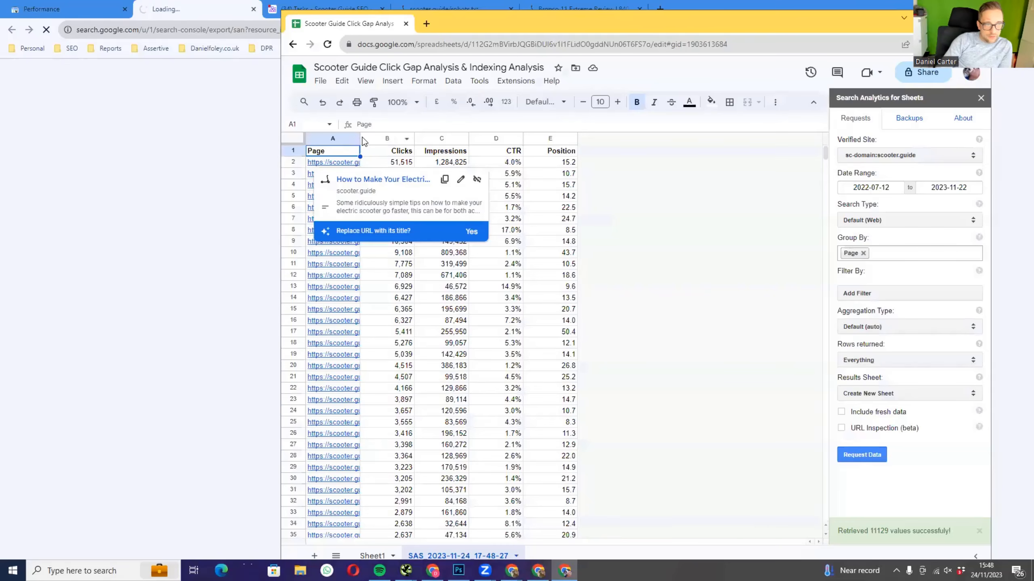
left_click_drag(826, 153, 805, 115)
left_click(118, 250)
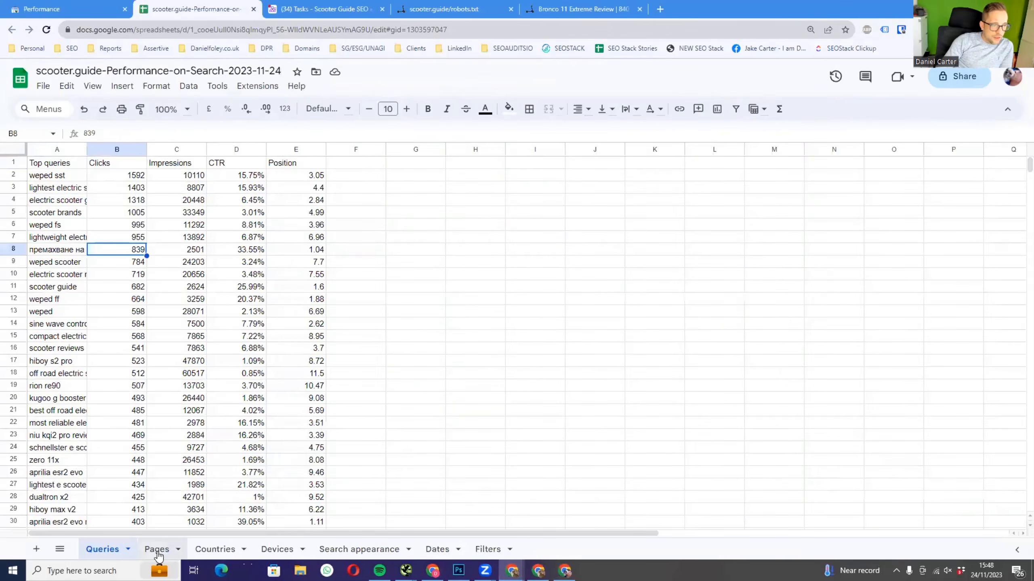
- Examine how many URLs the exported report's Pages sheet holds, and close the export
left_click(157, 549)
scroll(136, 383, "down", 8)
scroll(136, 383, "down", 8)
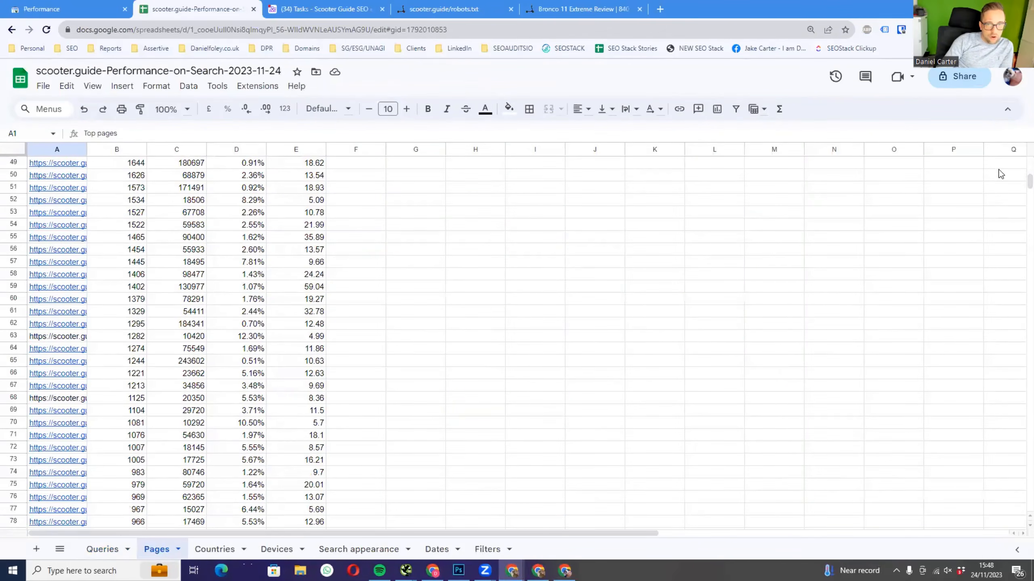
mouse_move(1030, 176)
left_mouse_down()
mouse_move(1030, 504)
mouse_move(1030, 179)
left_mouse_up()
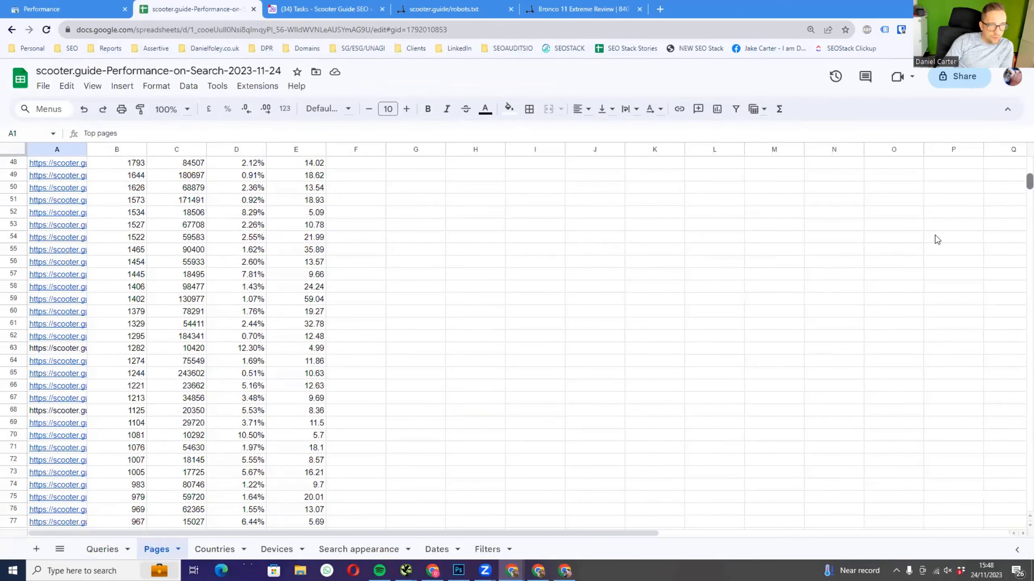
left_click(253, 9)
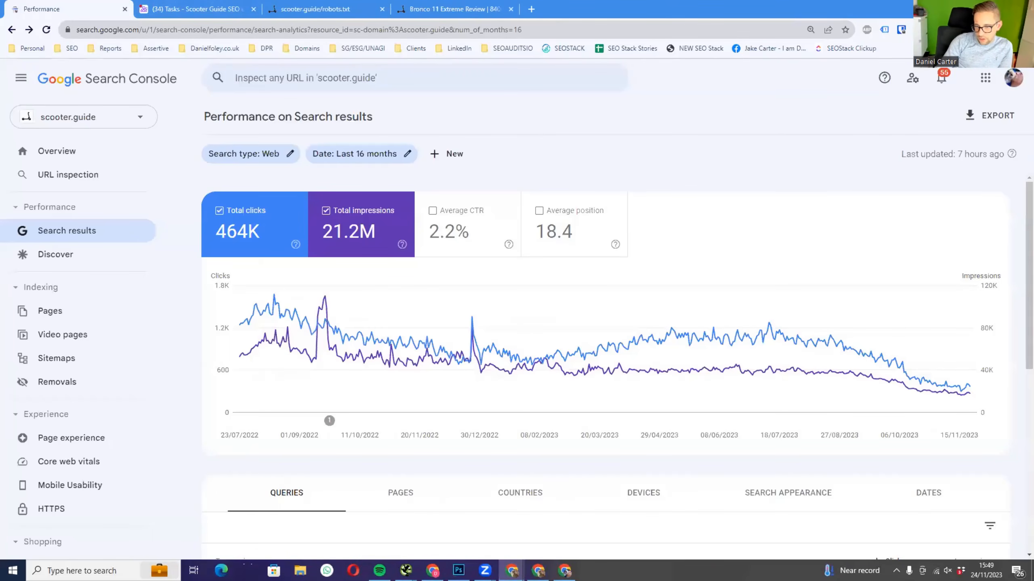
- Return to the click gap spreadsheet and rename the retrieved results sheet as "GSC Click Data"
left_click(564, 571)
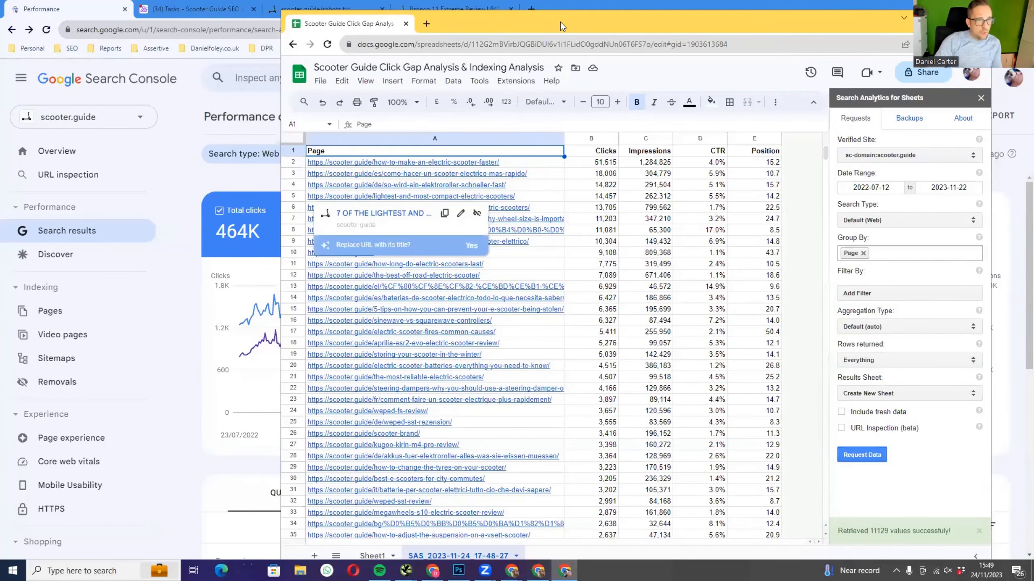
left_click_drag(560, 22, 513, 18)
double_click(412, 548)
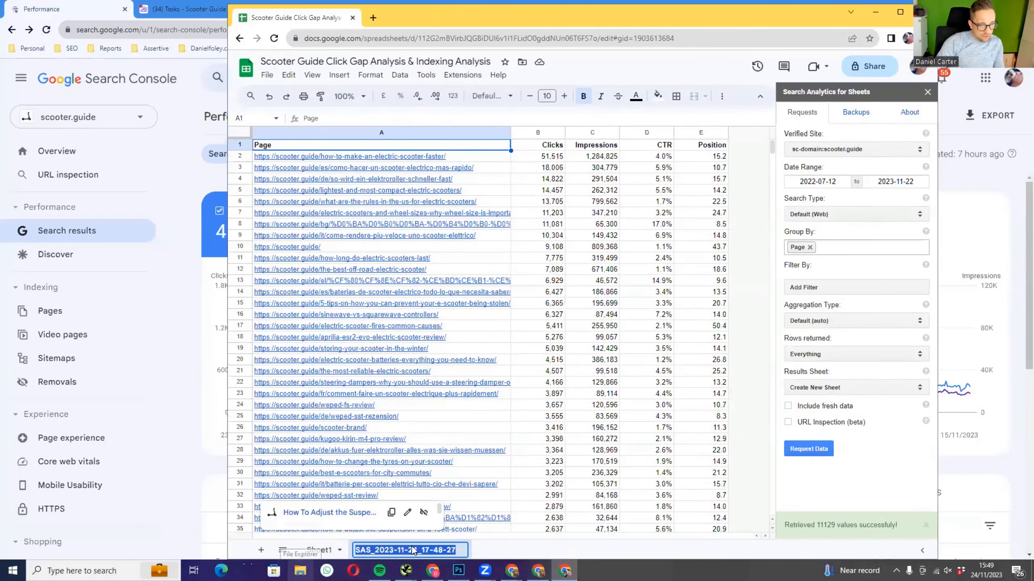
key("Caps_Lock")
type("GSC C")
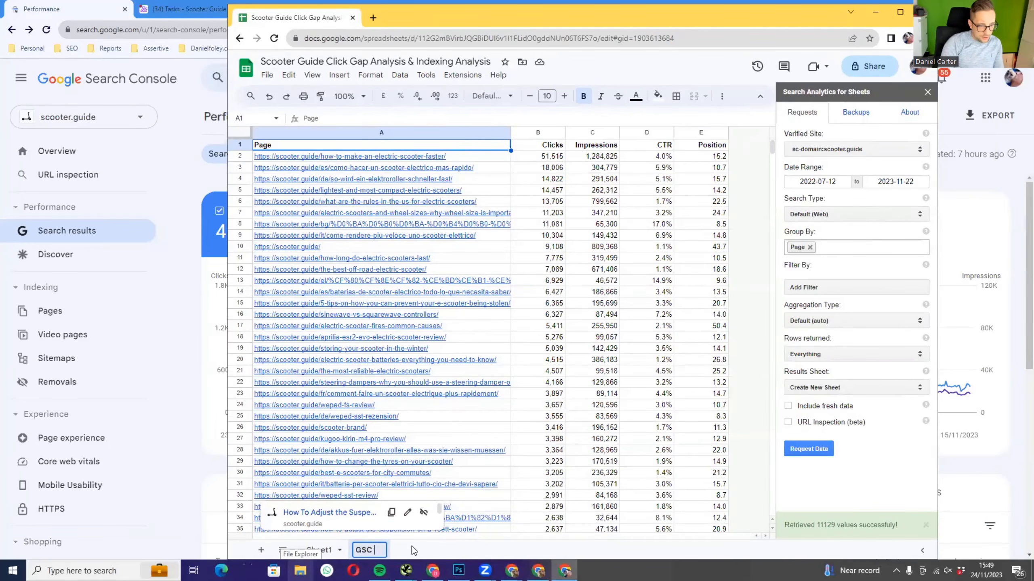
key("Caps_Lock")
type("lick Data")
key("Return")
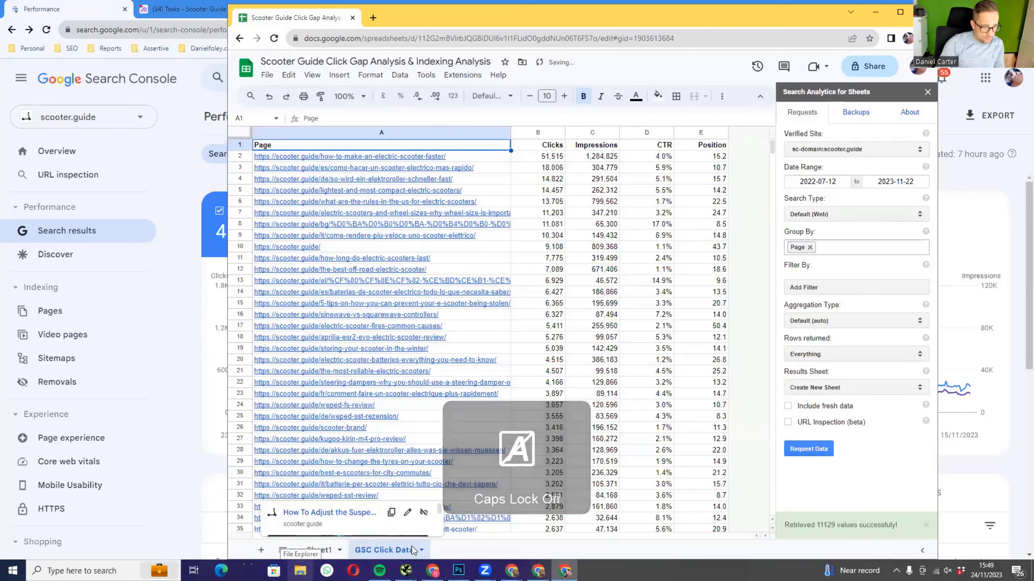
- Rename Sheet1 as "Full Site Crawl"
left_click(318, 548)
key("Caps_Lock")
double_click(319, 550)
type("F")
key("Caps_Lock")
type("u")
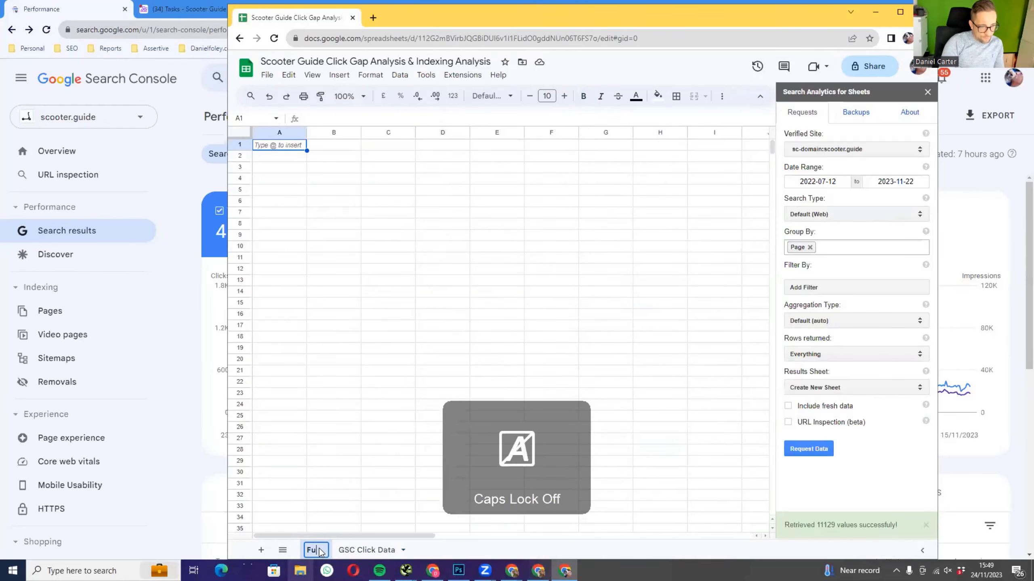
type("ll Site Cr")
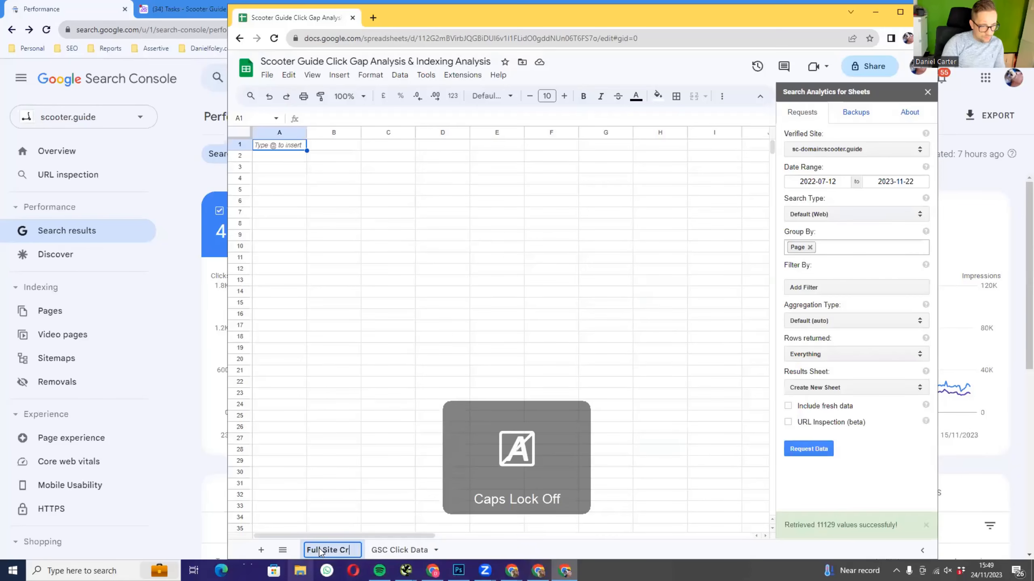
type("awl")
key("Return")
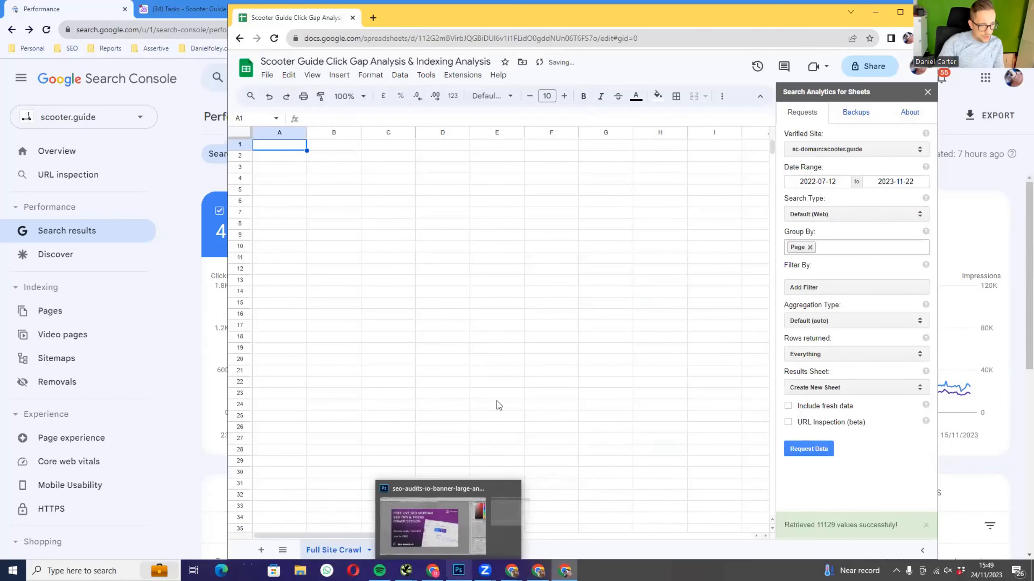
left_click(484, 382)
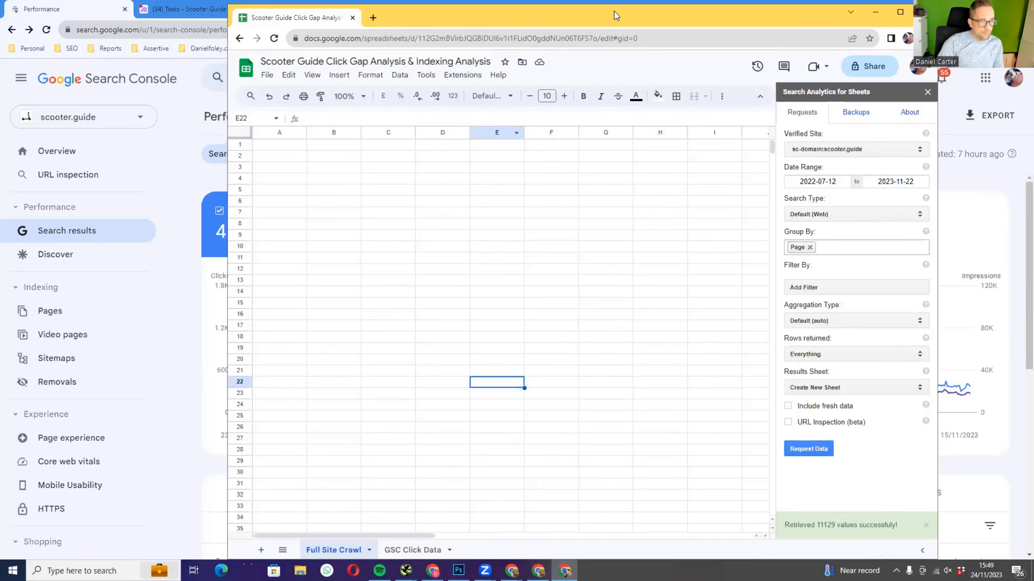
left_click_drag(615, 16, 454, 12)
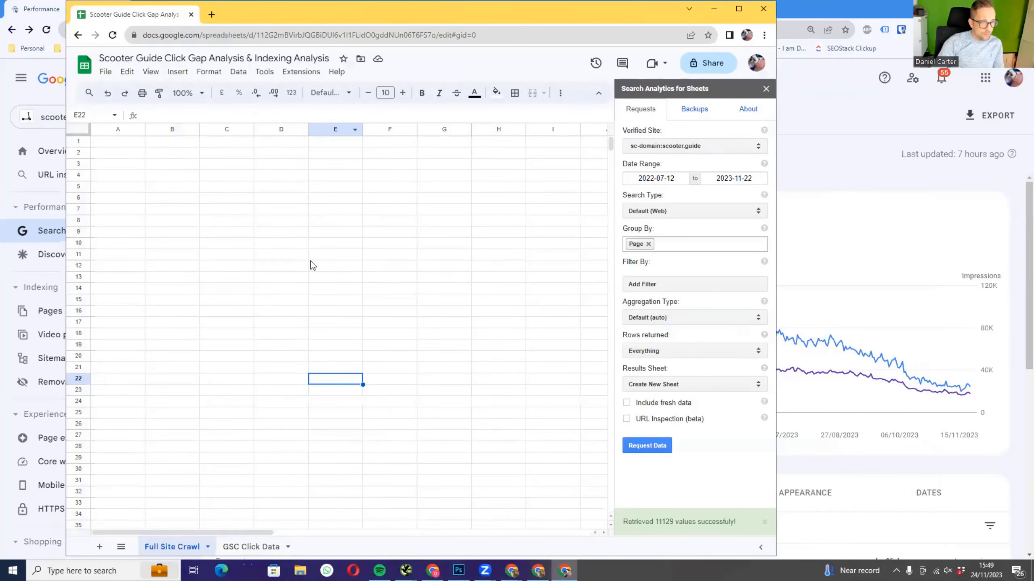
- Maximize the spreadsheet window and add a new sheet named "Click Gap"
left_click(246, 547)
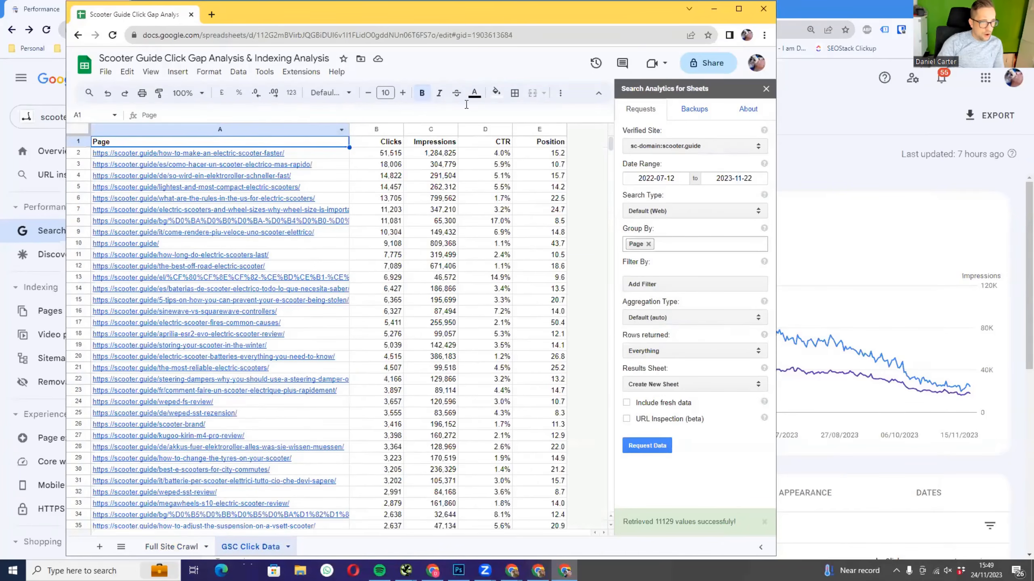
double_click(603, 14)
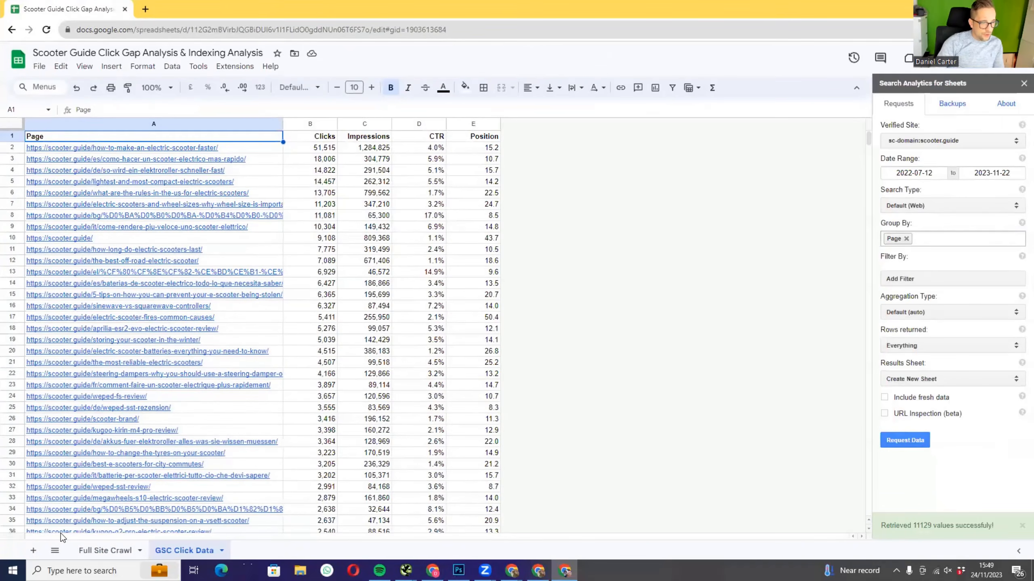
left_click(33, 550)
double_click(256, 550)
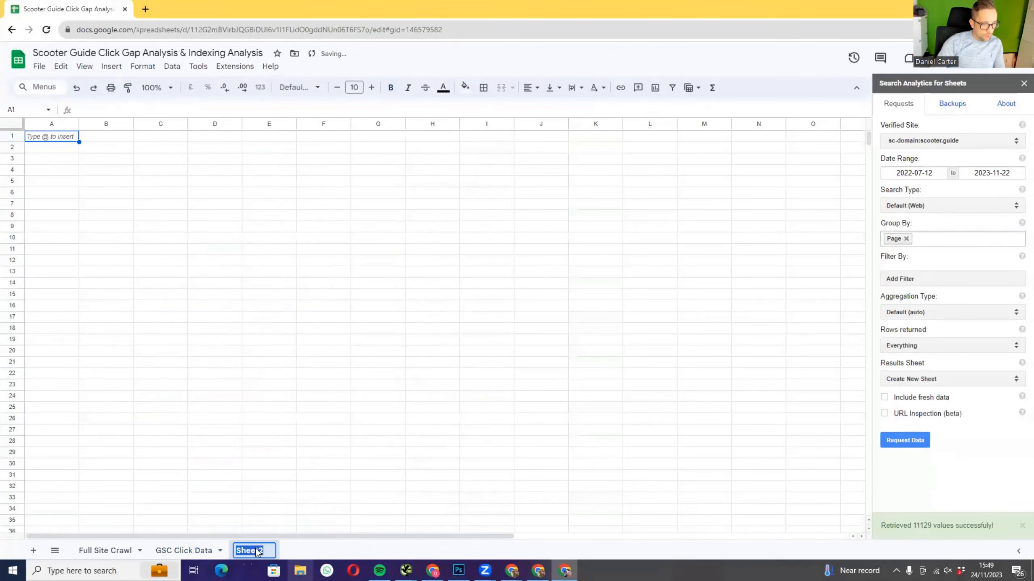
key("Caps_Lock")
type("C")
key("Caps_Lock")
type("lick")
key("Caps_Lock")
type("G")
key("Caps_Lock")
type("a")
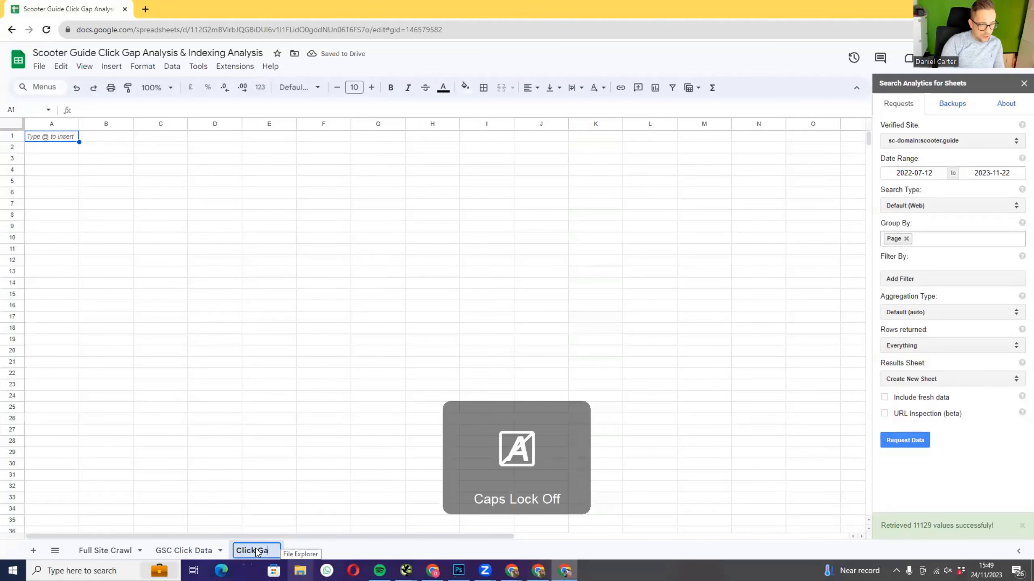
type("p")
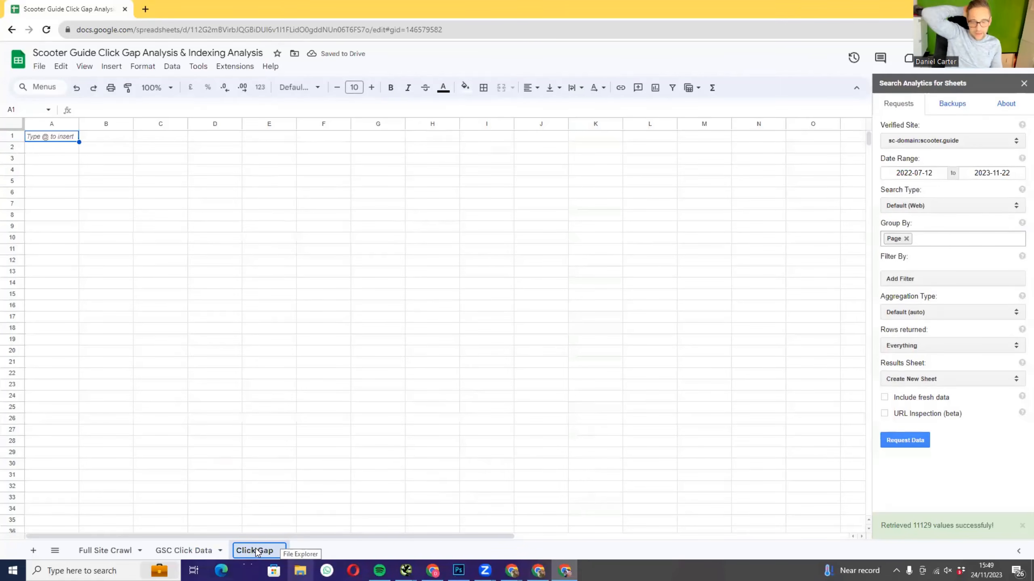
key("Return")
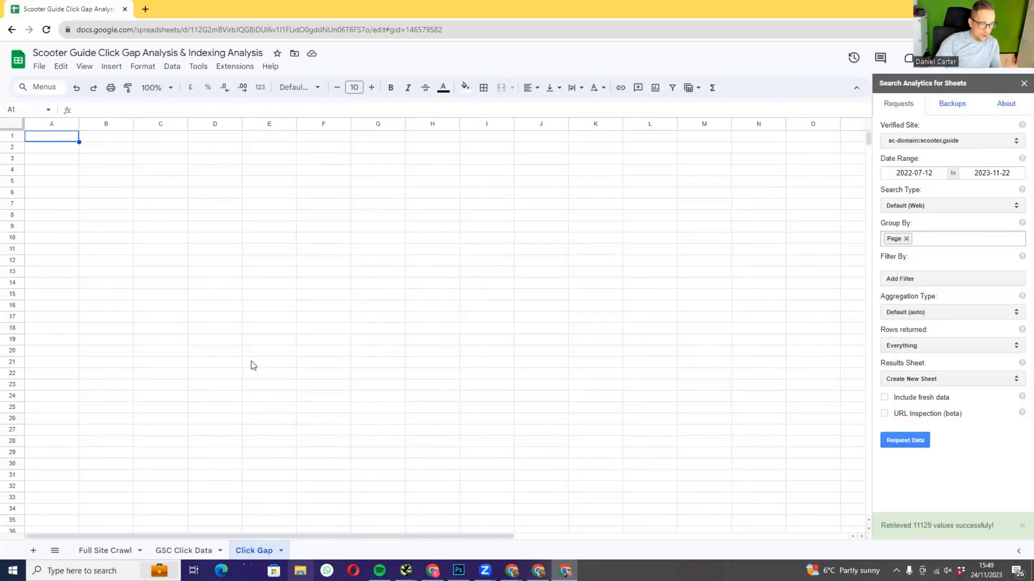
- Copy the entire Page column from the GSC Click Data sheet
left_click(183, 550)
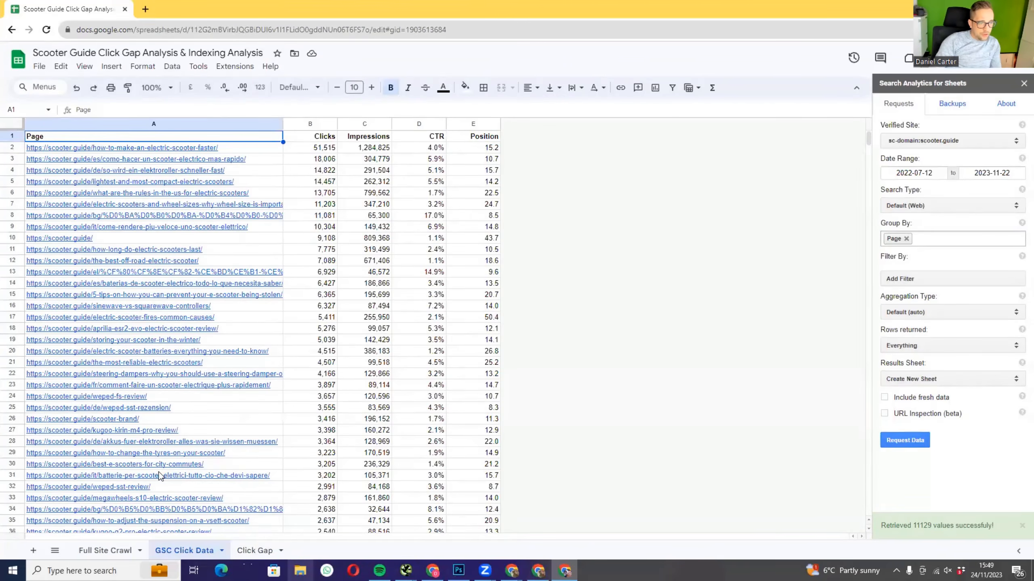
left_click(199, 123)
key("ctrl+c")
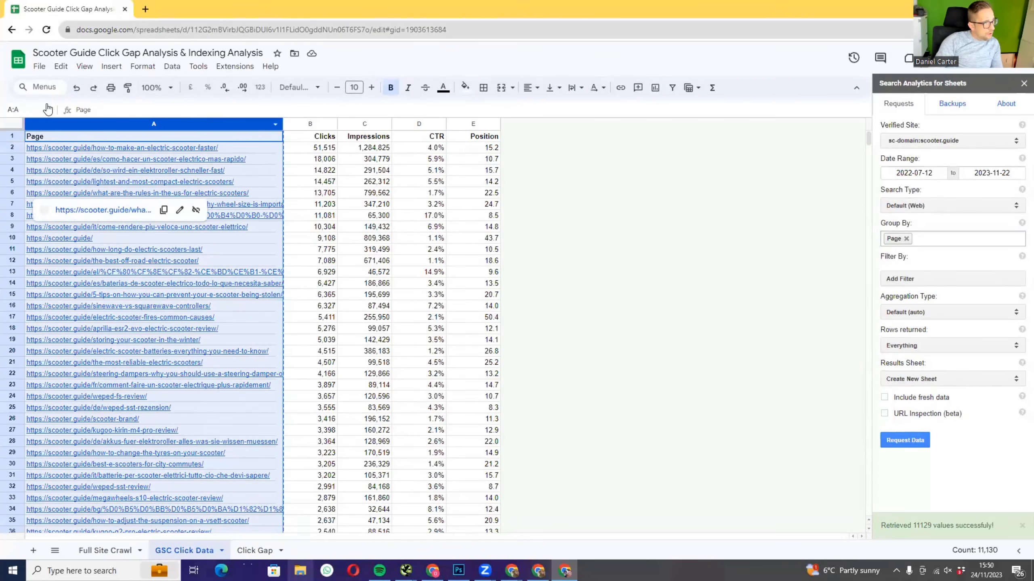
- Switch to Screaming Frog to check the crawl's progress, and move its window off the spreadsheet
left_click(425, 261)
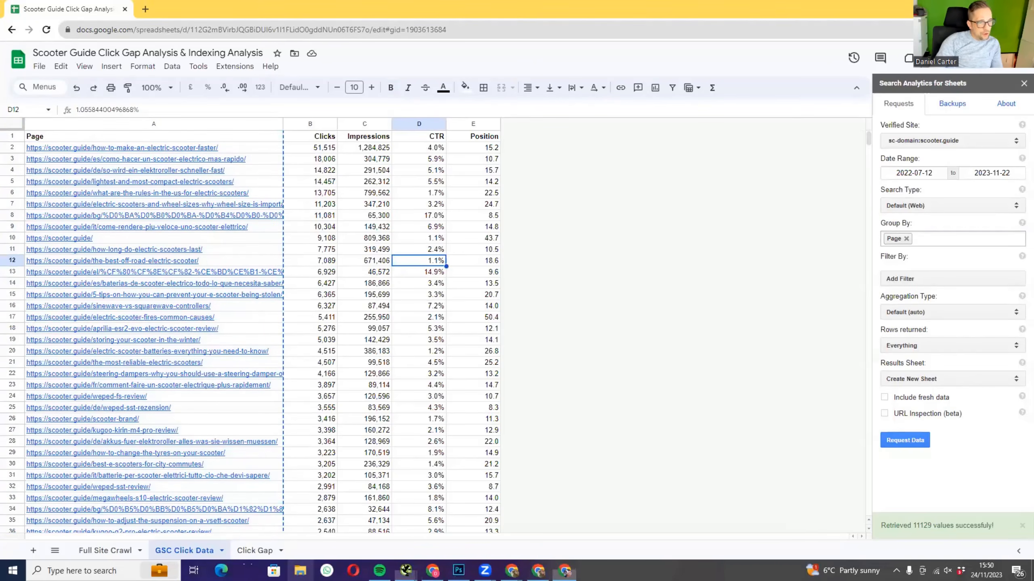
key("alt+Tab")
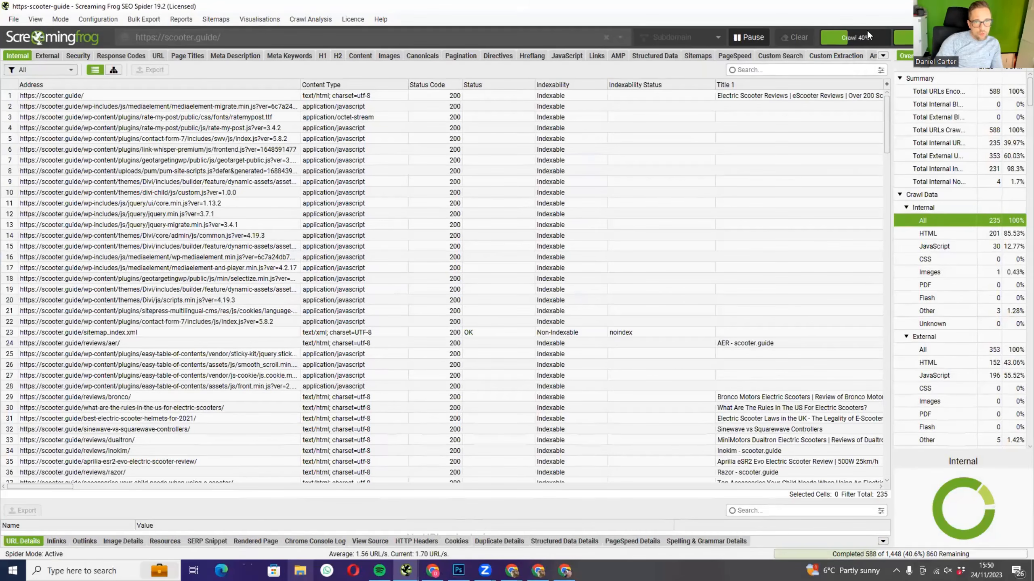
double_click(620, 10)
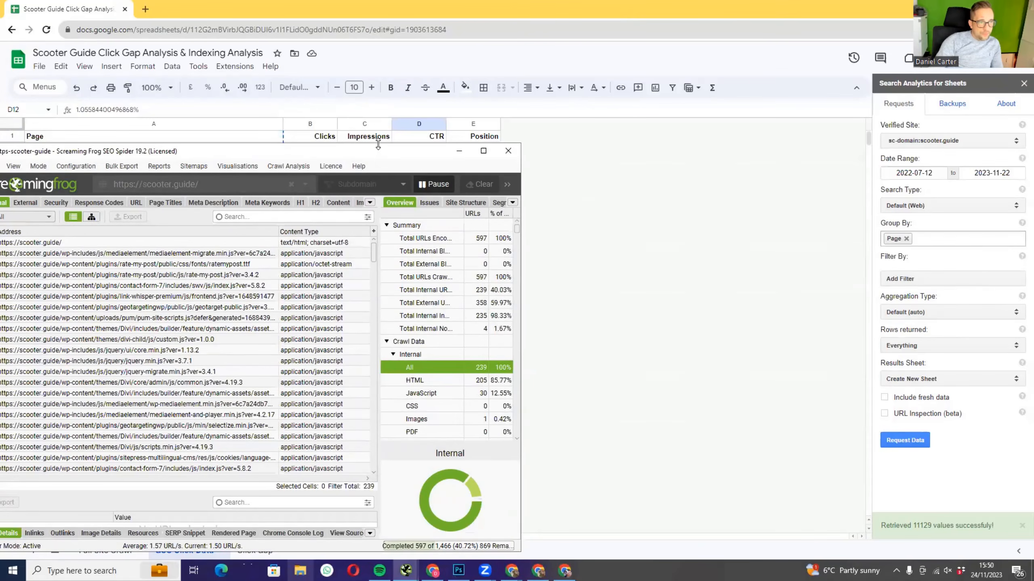
left_click_drag(394, 147, 0, 147)
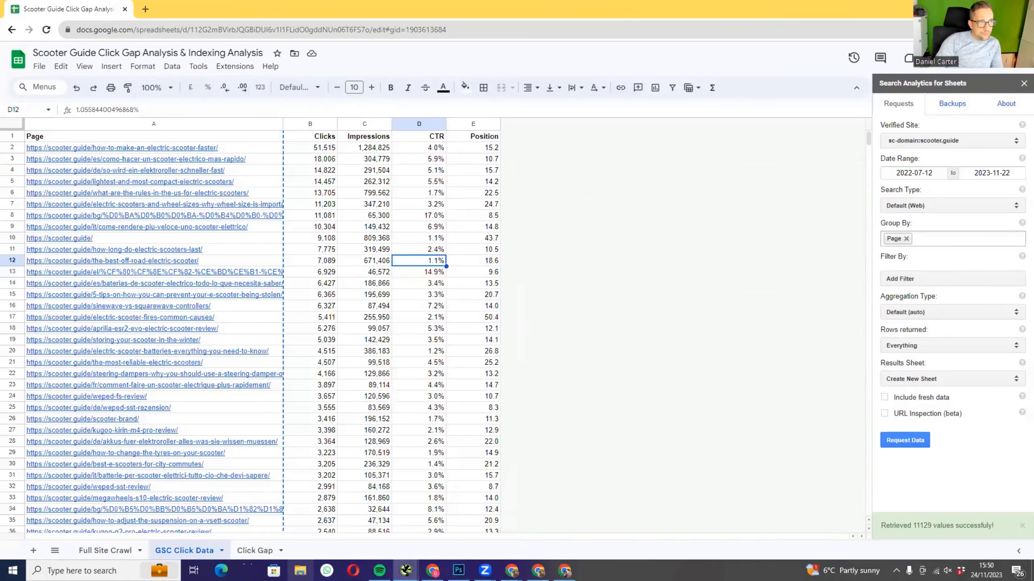
- Paste the copied Page column into column A of the Click Gap sheet and widen that column to fit the URLs
left_click(204, 121)
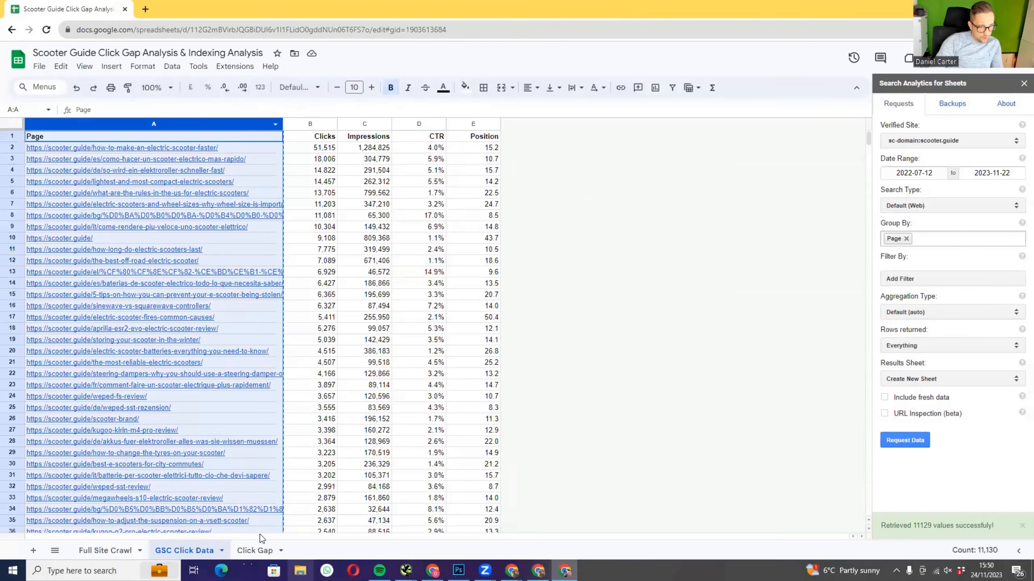
left_click(259, 550)
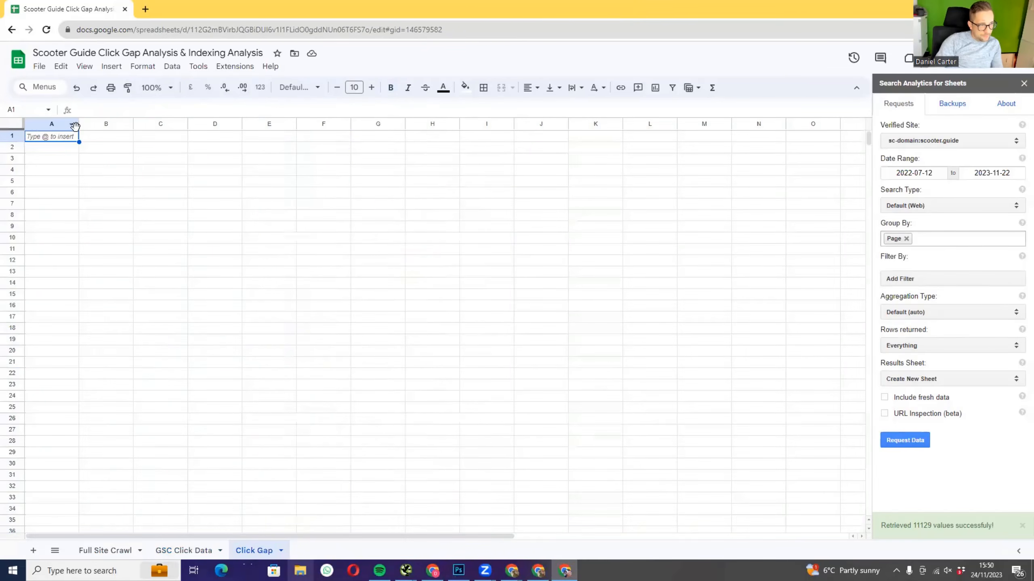
key("ctrl+v")
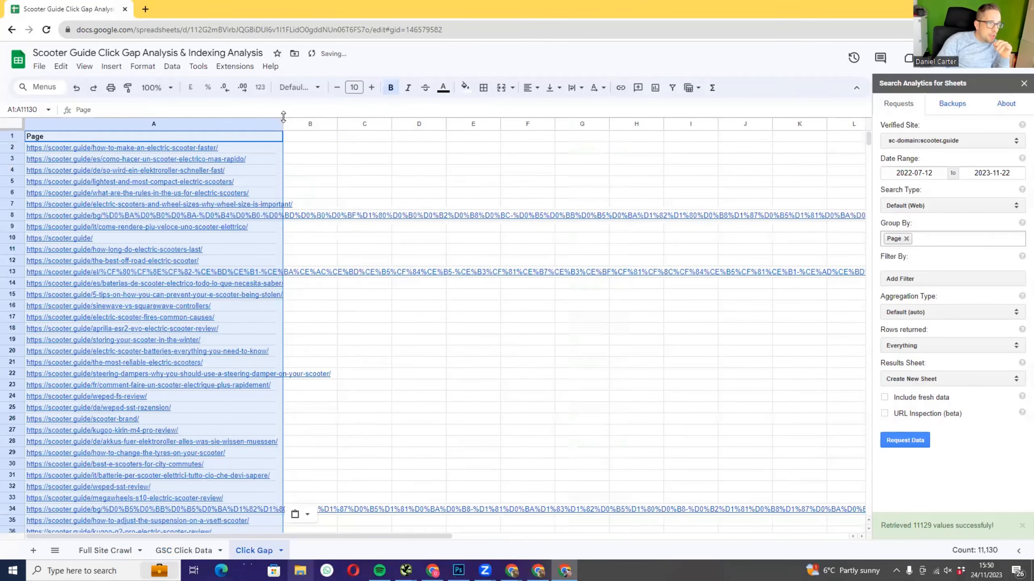
left_click_drag(283, 125, 338, 126)
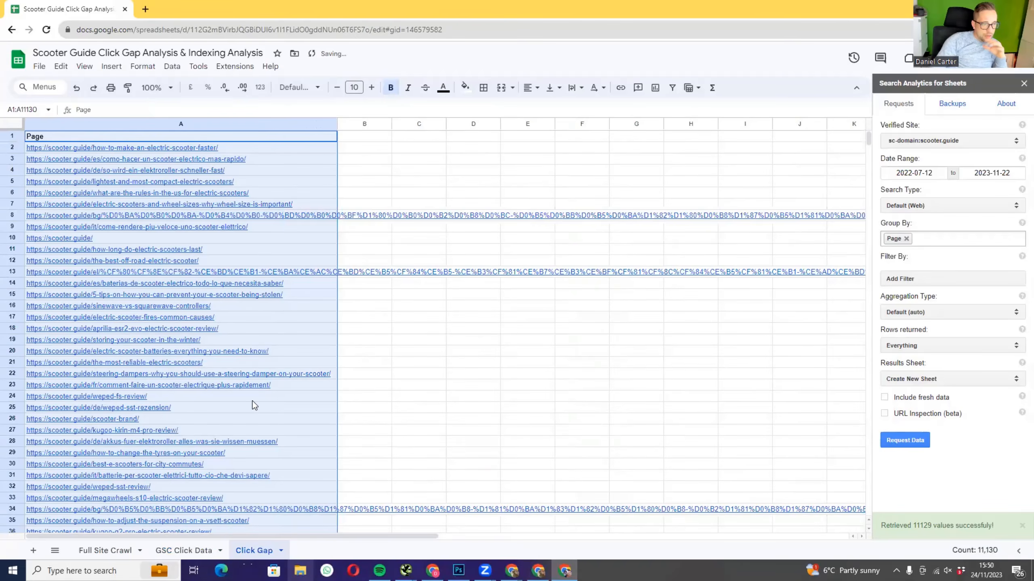
- Widen column A of the Full Site Crawl sheet and select the whole column
left_click(114, 551)
left_click_drag(79, 124, 206, 125)
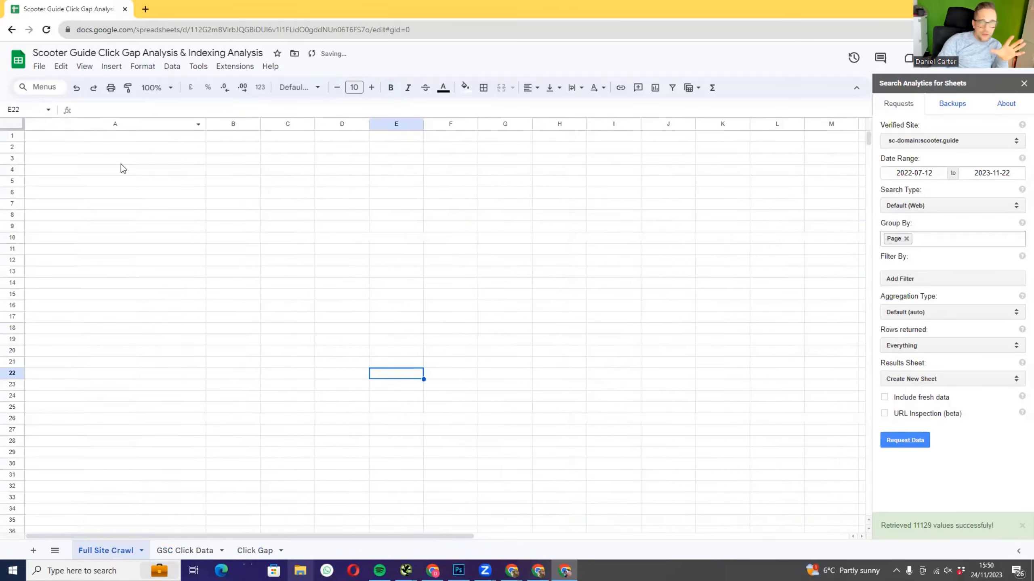
left_click(134, 123)
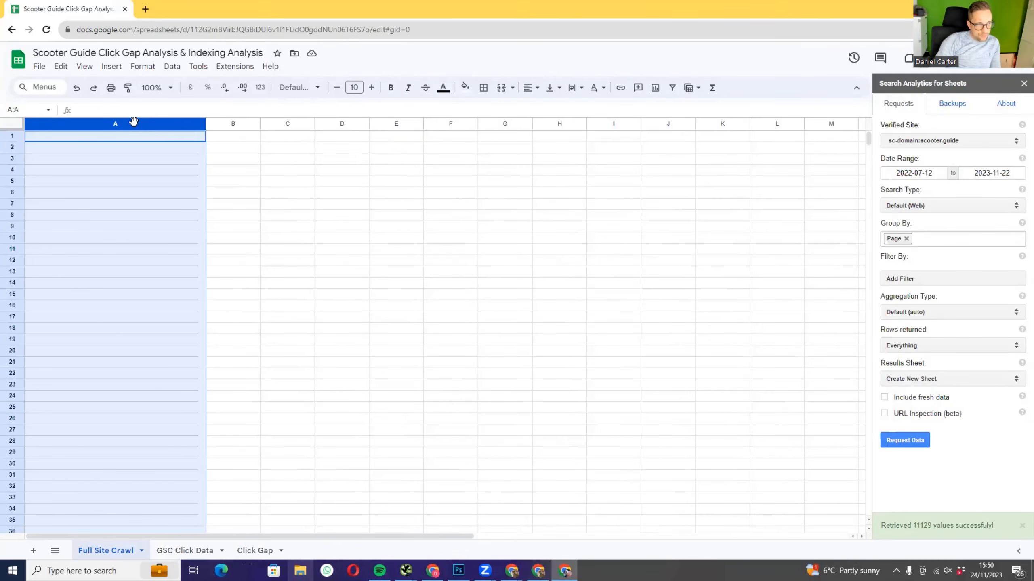
- Clear the contents of the last row, 11130, at the end of the URL list in the Click Gap sheet
left_click(251, 550)
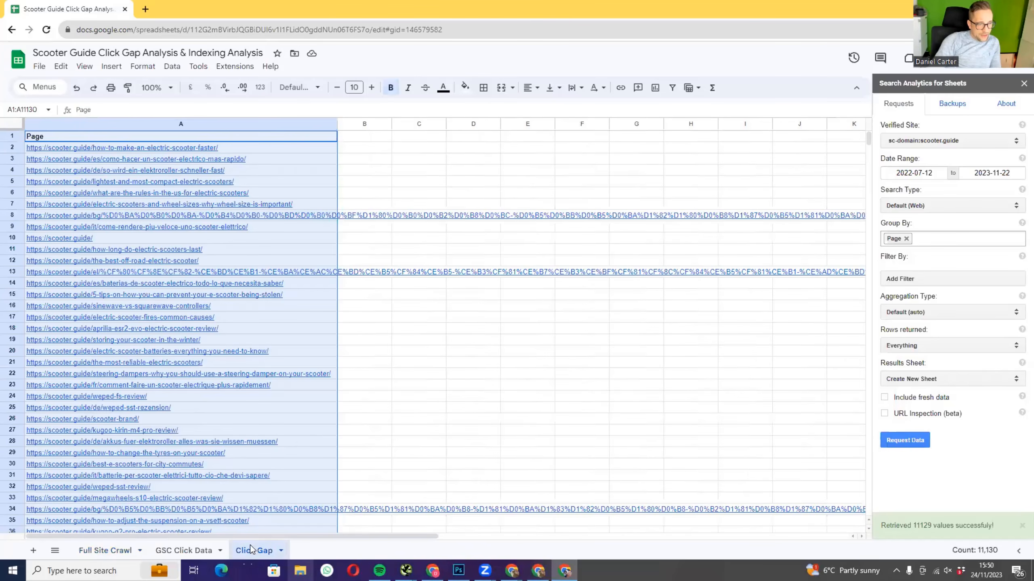
left_click_drag(868, 139, 869, 373)
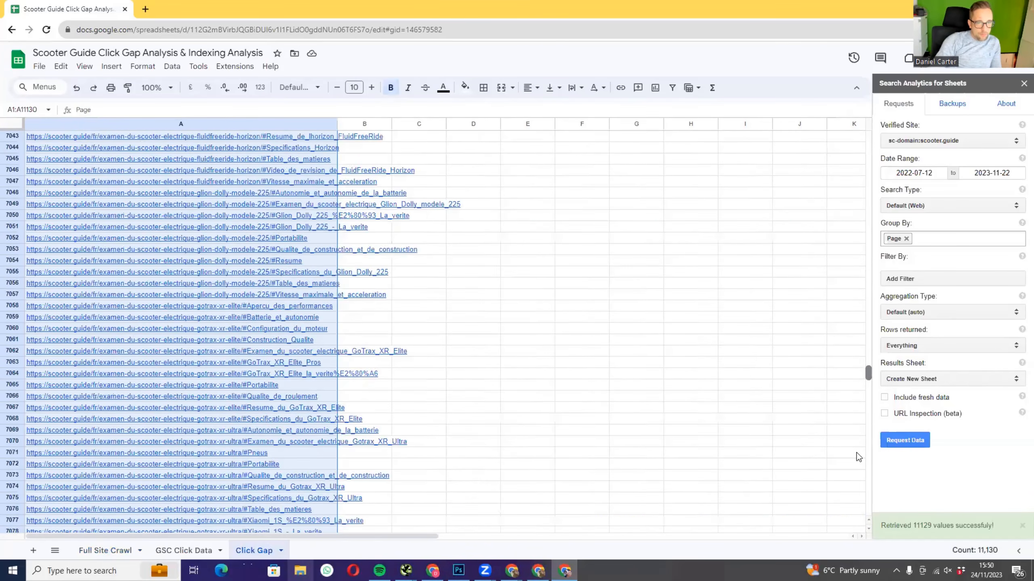
left_click_drag(857, 453, 858, 545)
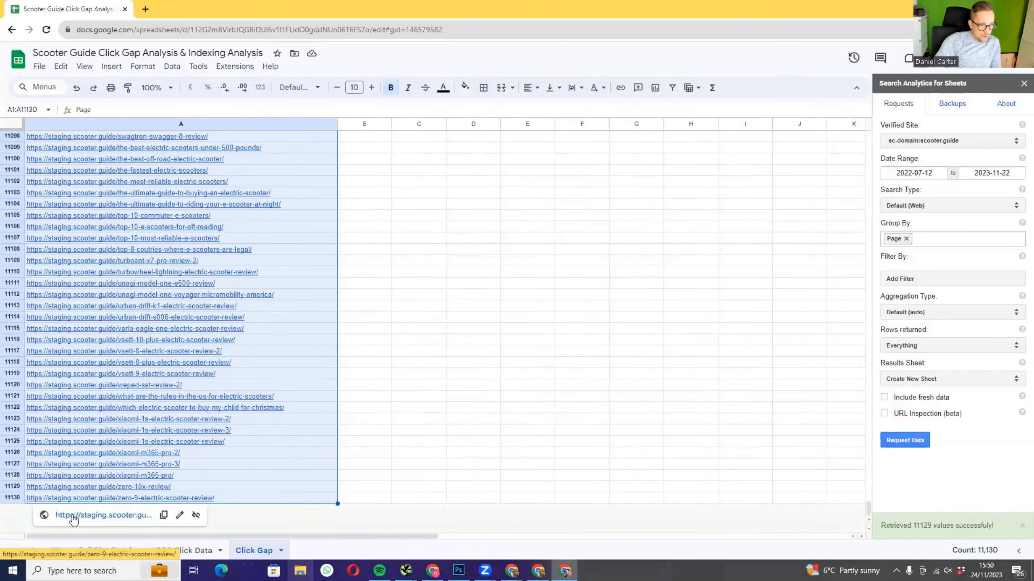
left_click(407, 421)
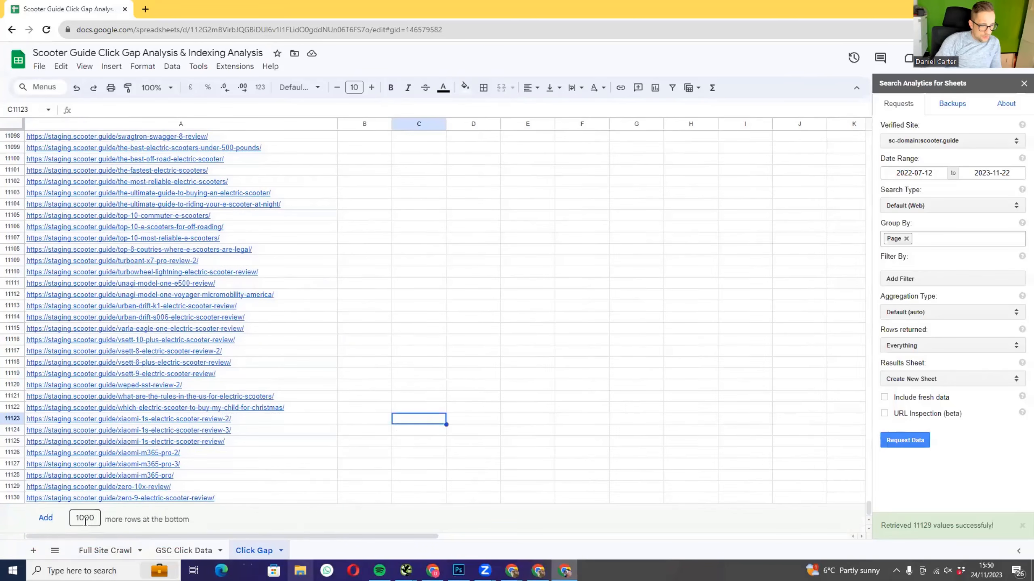
left_click(303, 443)
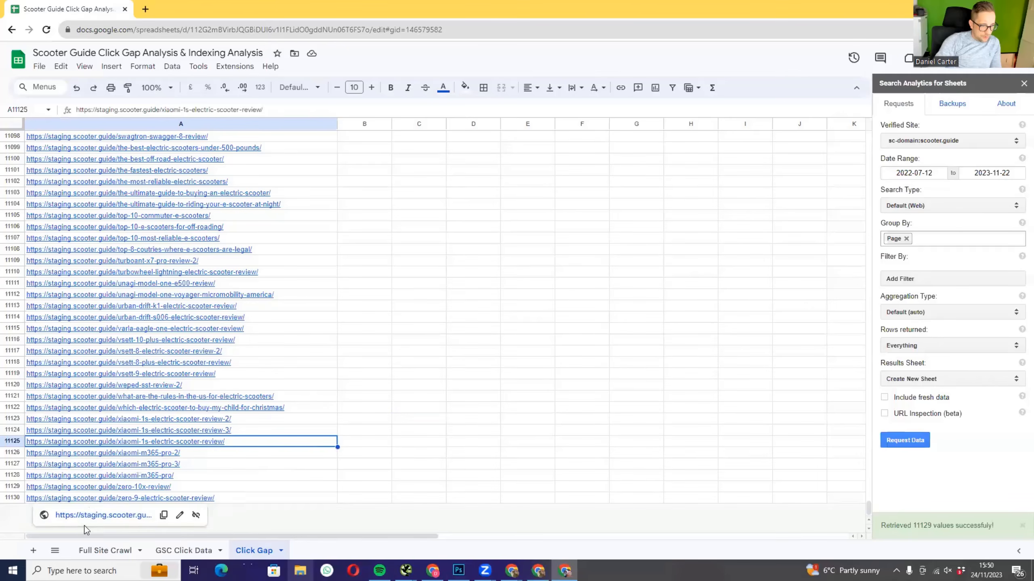
key("ctrl+Down")
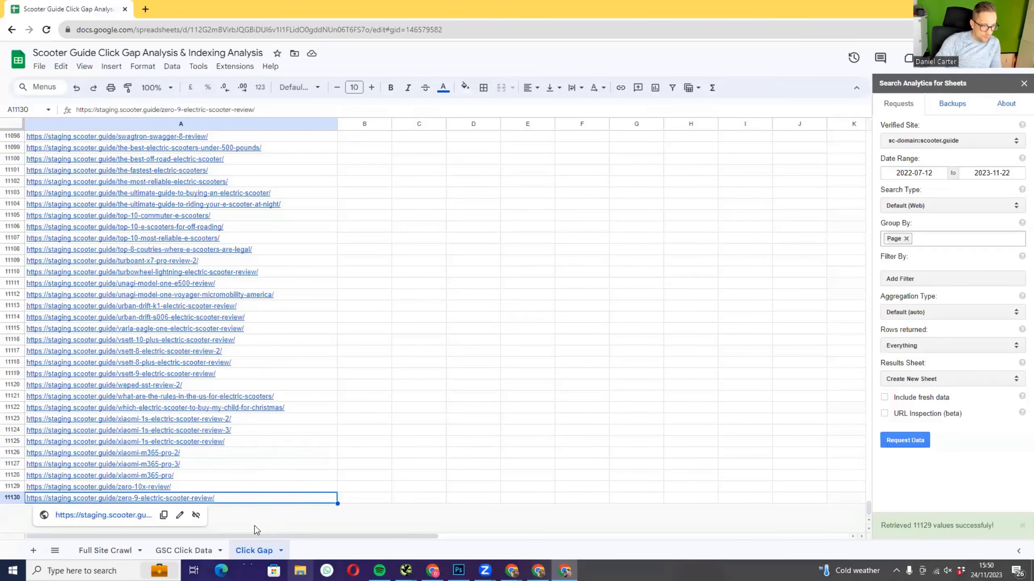
left_click(539, 408)
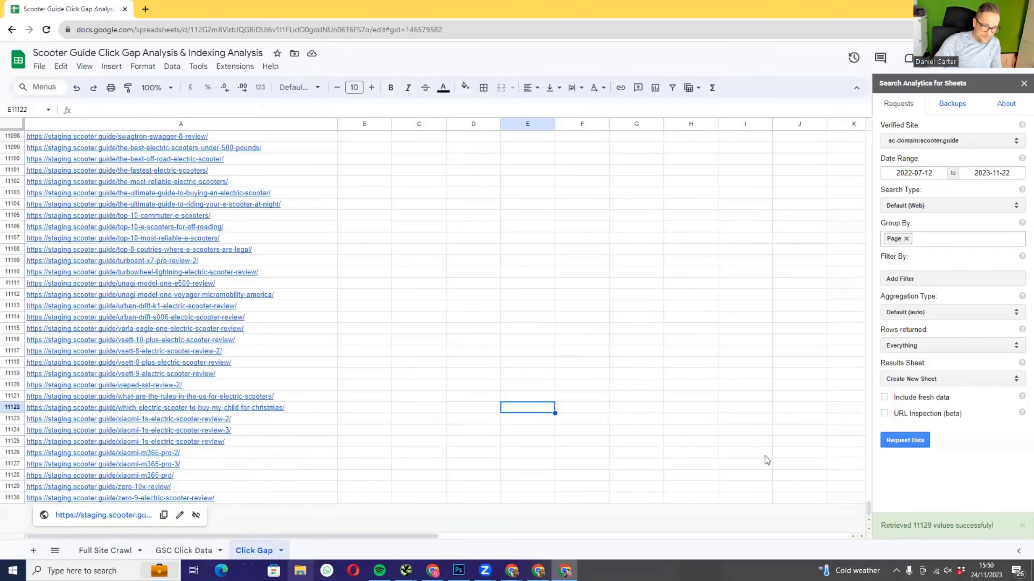
left_click(764, 443)
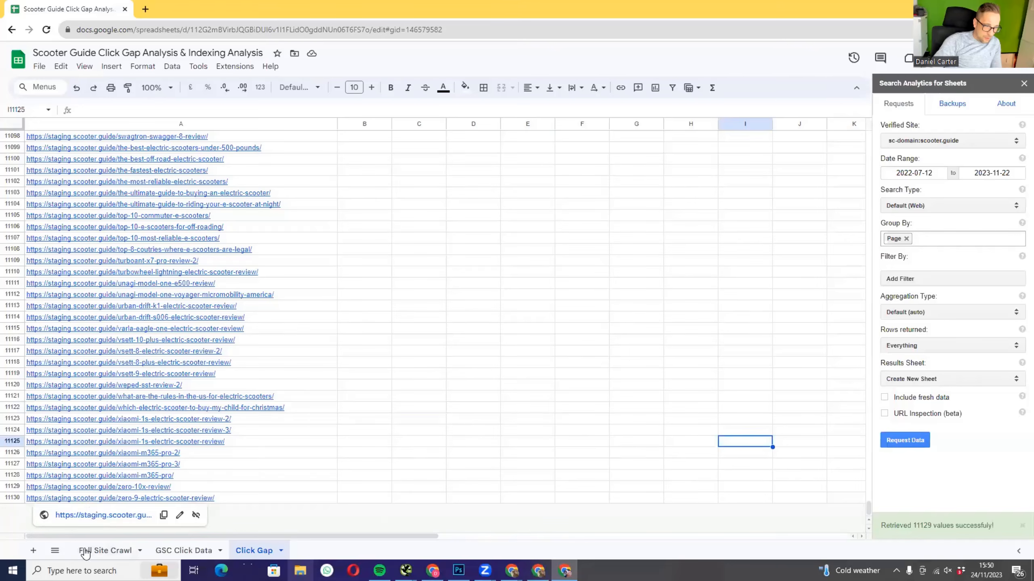
left_click(581, 468)
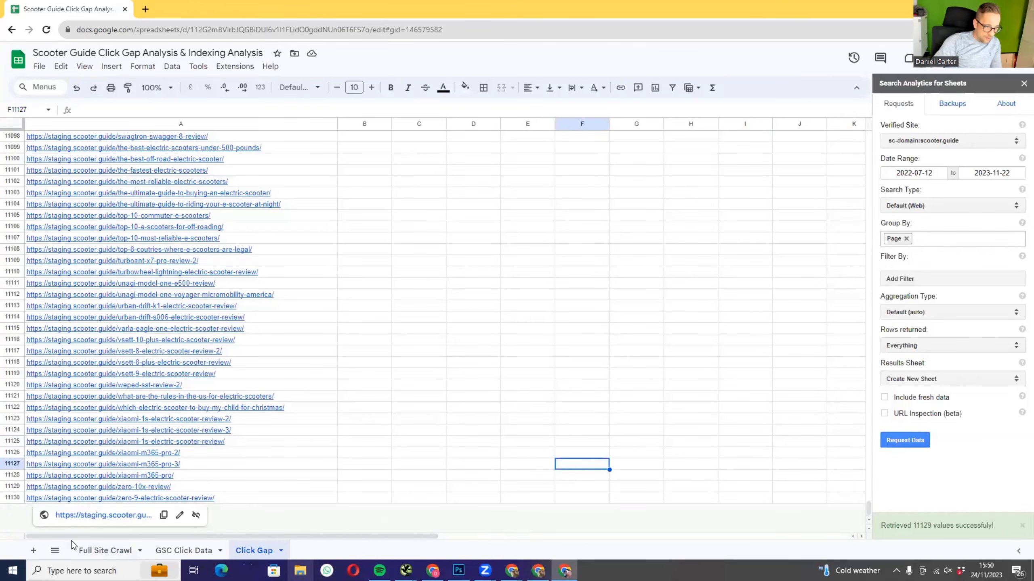
left_click(729, 452)
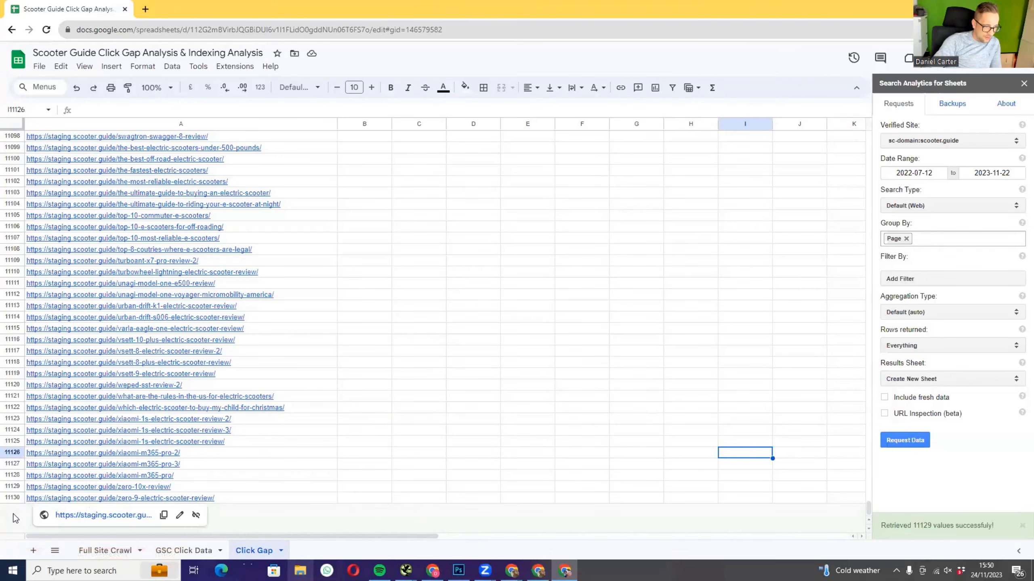
left_click(12, 498)
key("Delete")
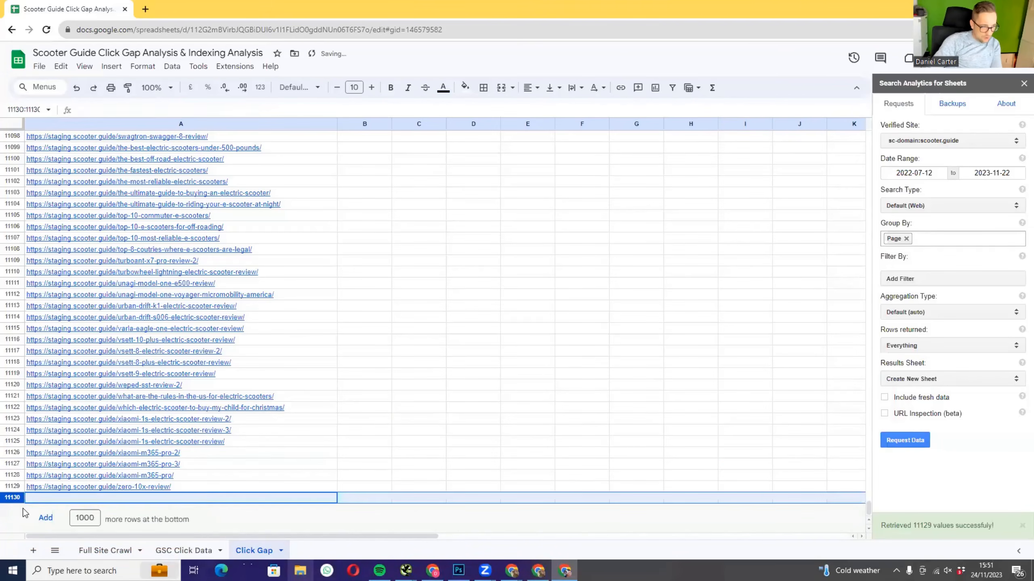
- Add 11 more rows at the end of the Click Gap sheet and select the first empty cell below the URLs, A11130
double_click(84, 520)
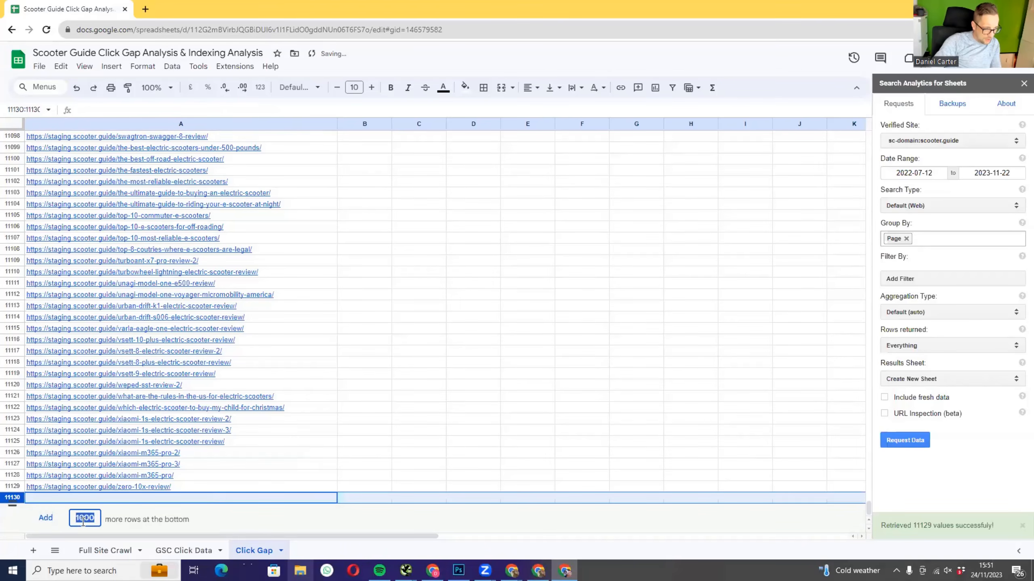
type("11")
left_click(46, 519)
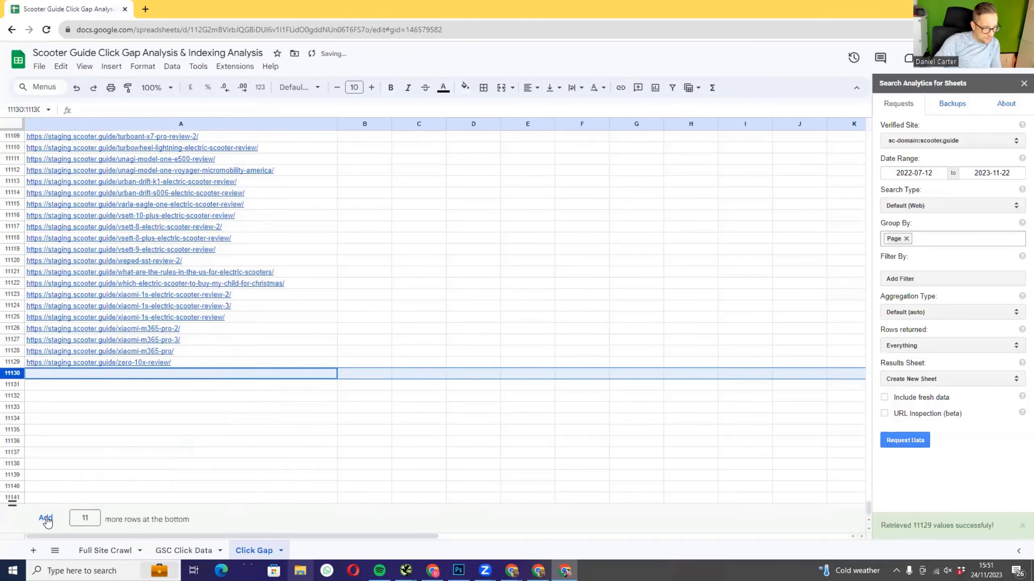
left_click(434, 316)
left_click(80, 375)
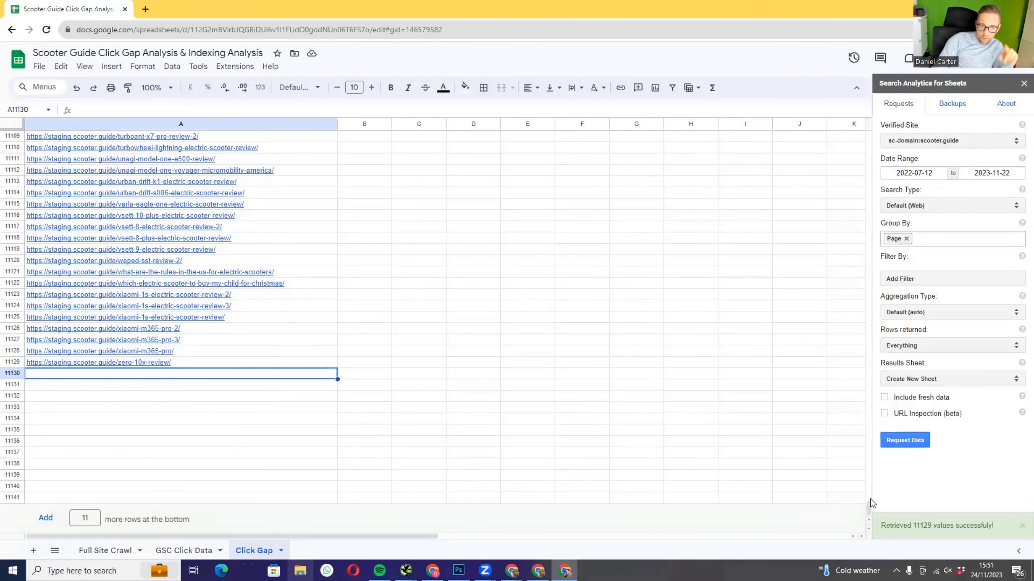
- Review the Remove duplicates options for the Click Gap sheet's entire Page column, and close them without applying
left_click_drag(868, 510, 870, 514)
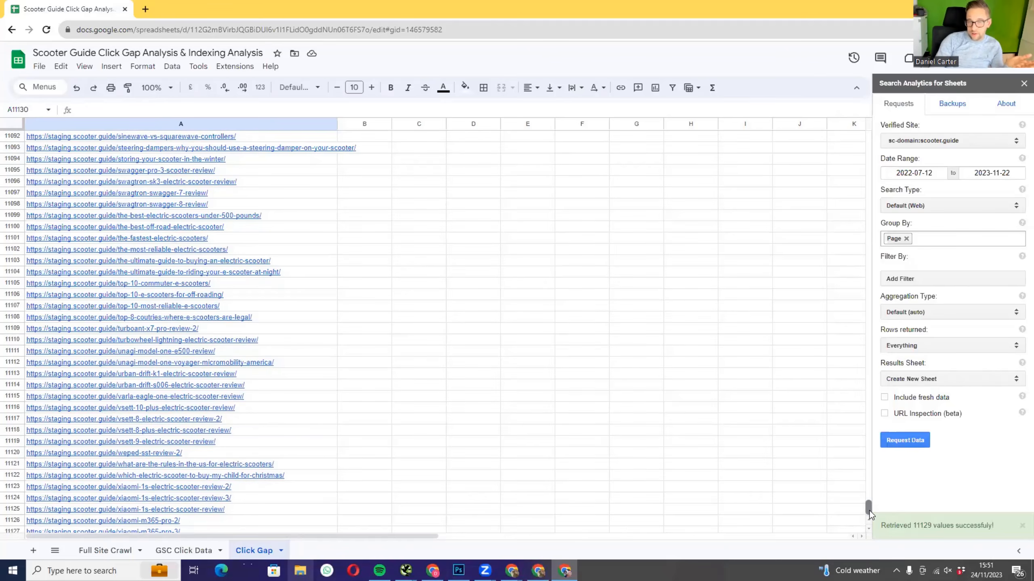
left_click_drag(869, 511, 873, 531)
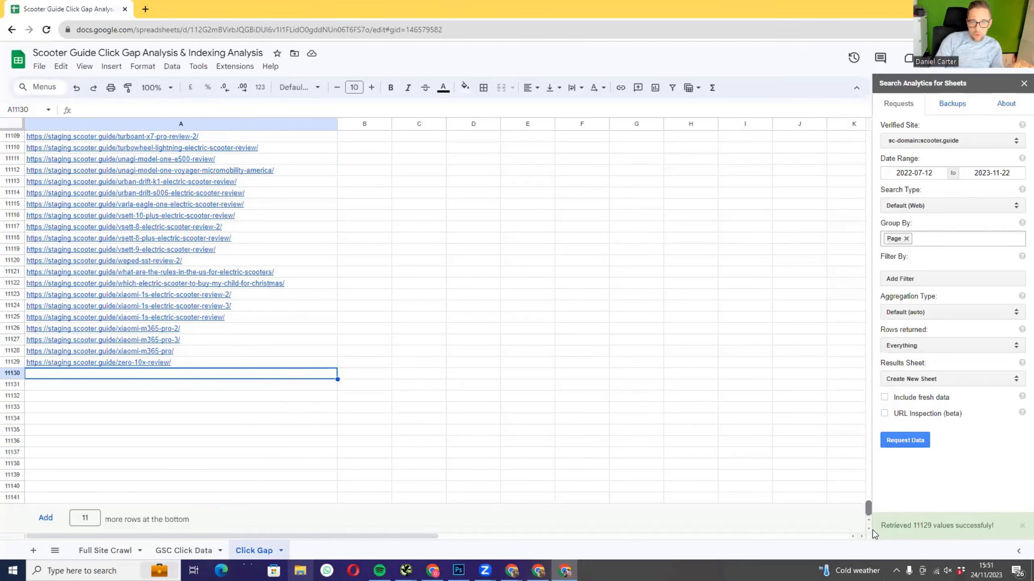
left_click_drag(869, 508, 908, 90)
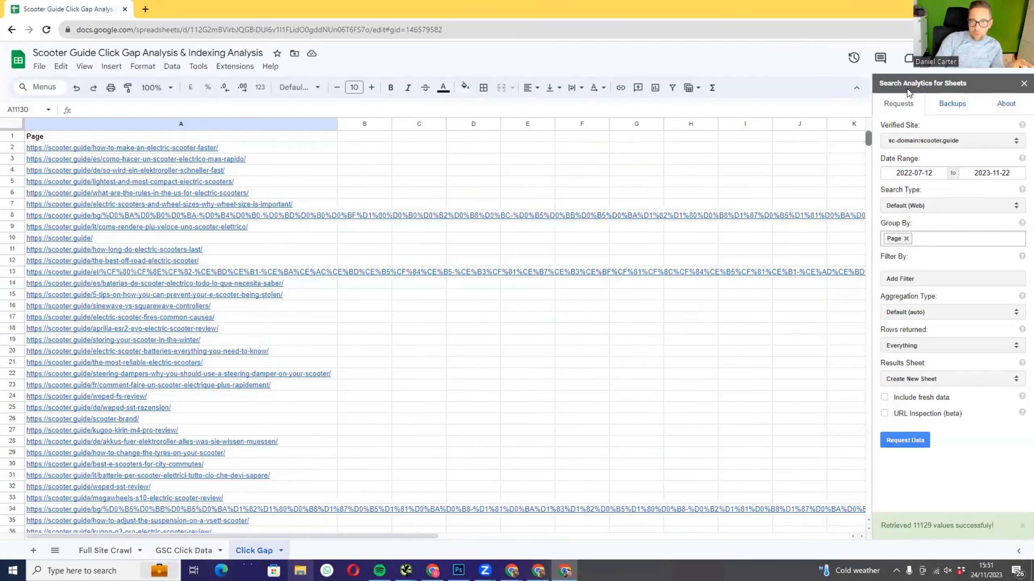
left_click(215, 124)
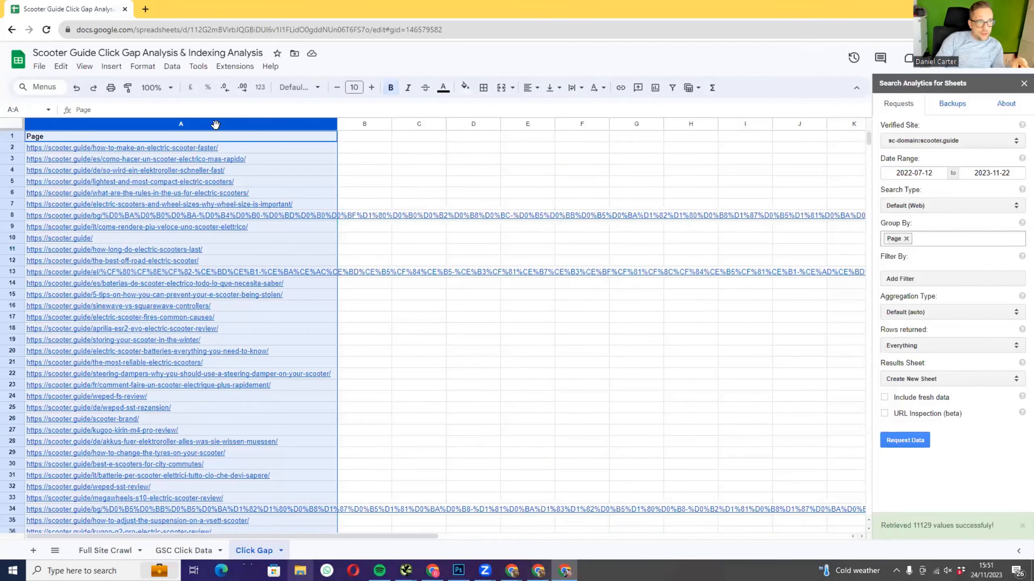
left_click(171, 66)
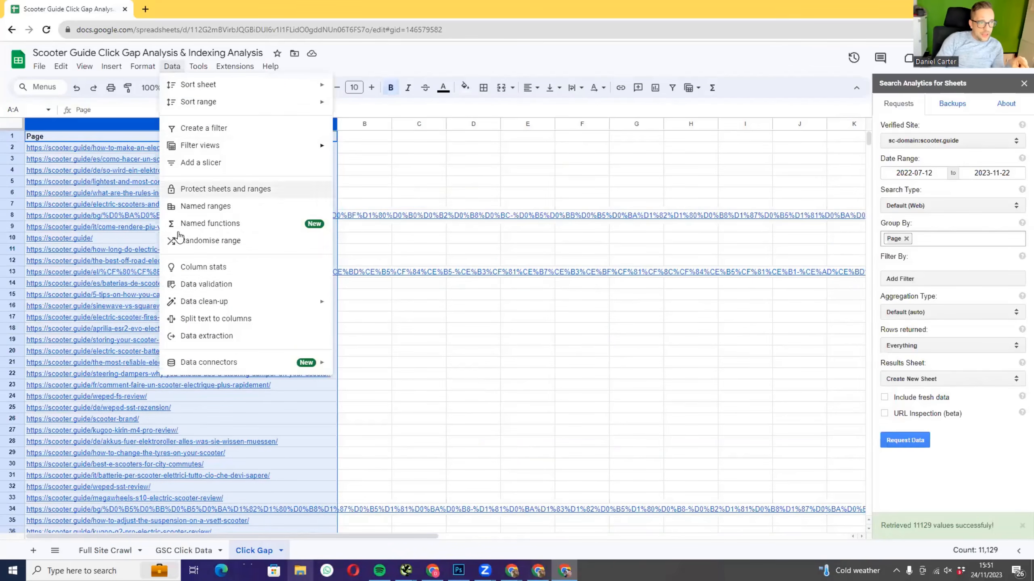
mouse_move(244, 304)
left_click(397, 322)
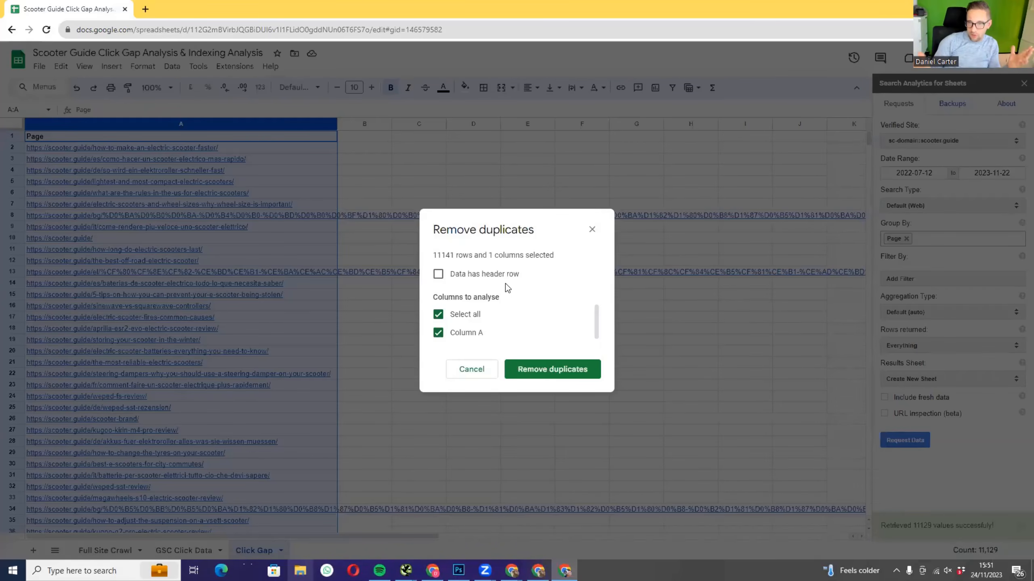
left_click(469, 370)
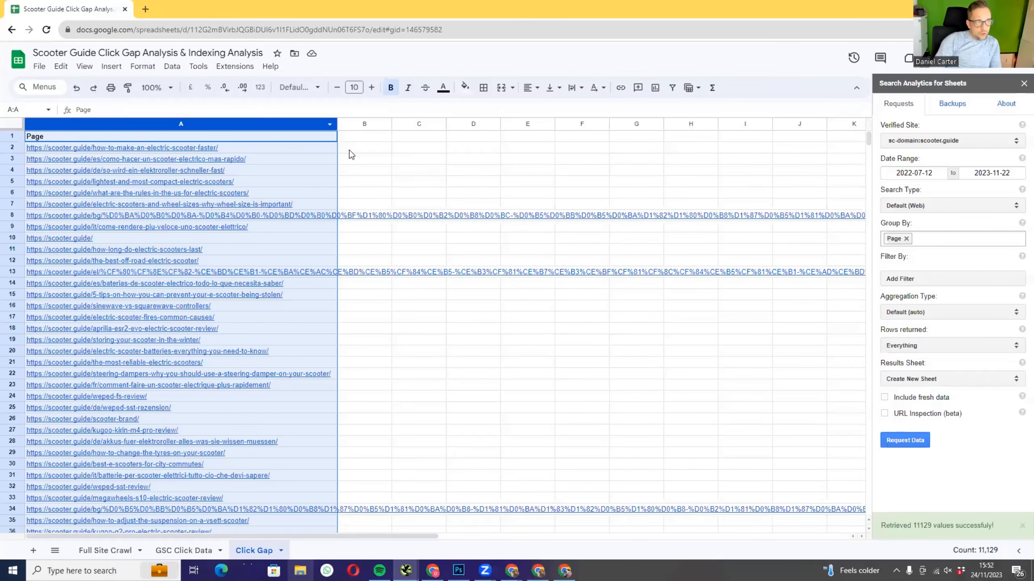
- Change the start of the date range to 2022-10-12 and copy that date
left_click(370, 141)
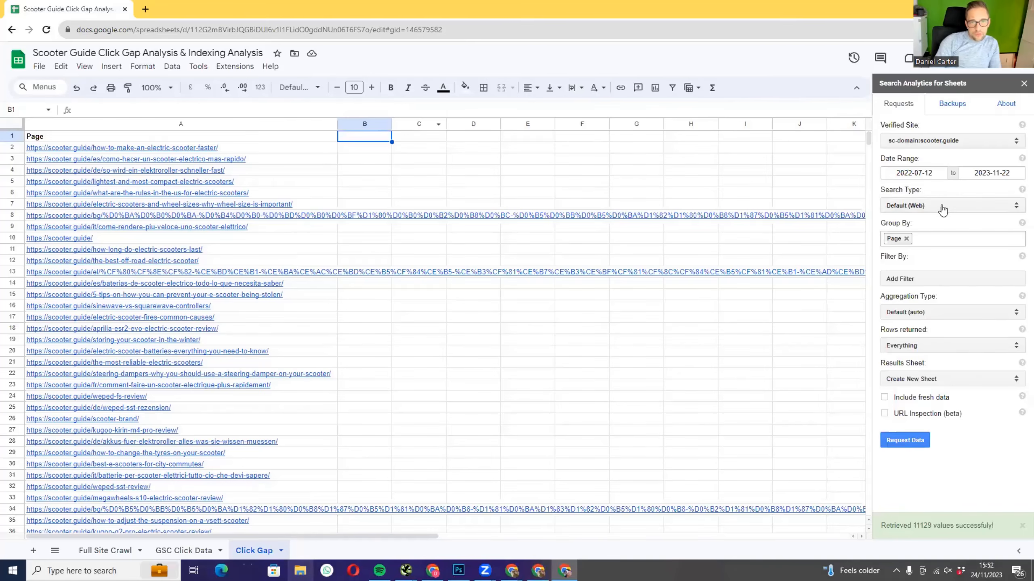
left_click(937, 173)
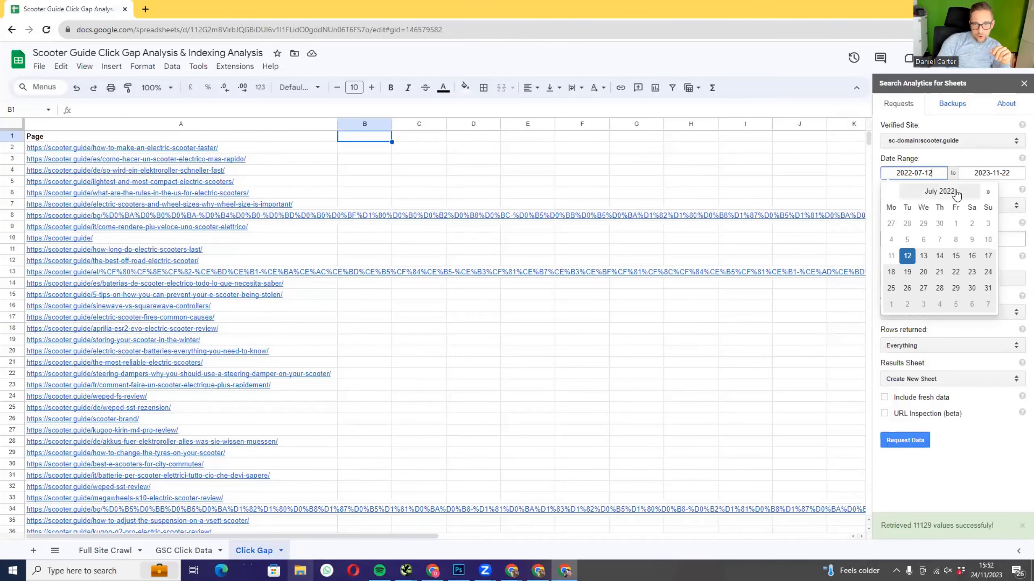
left_click(991, 194)
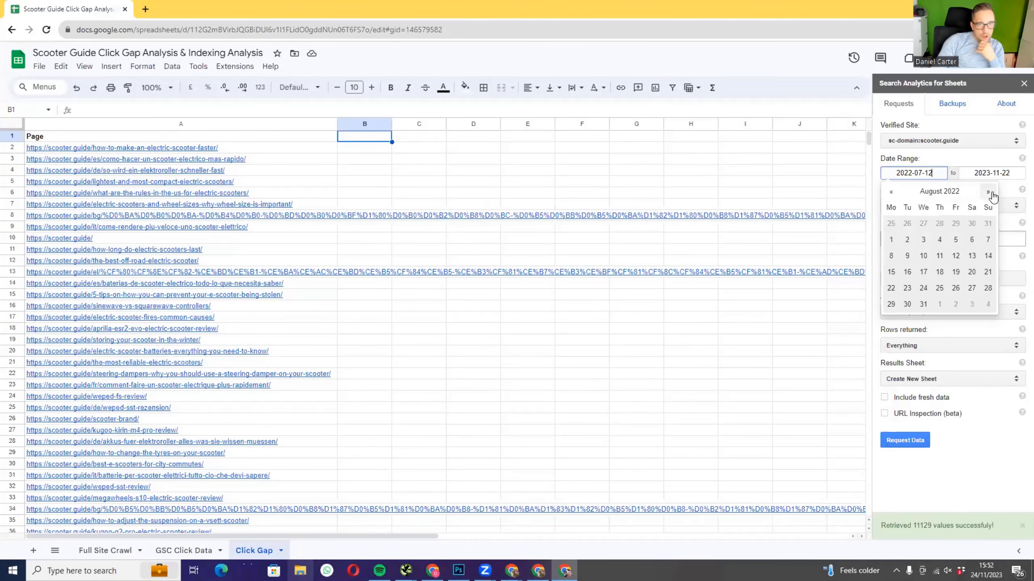
left_click(990, 194)
left_click(990, 194)
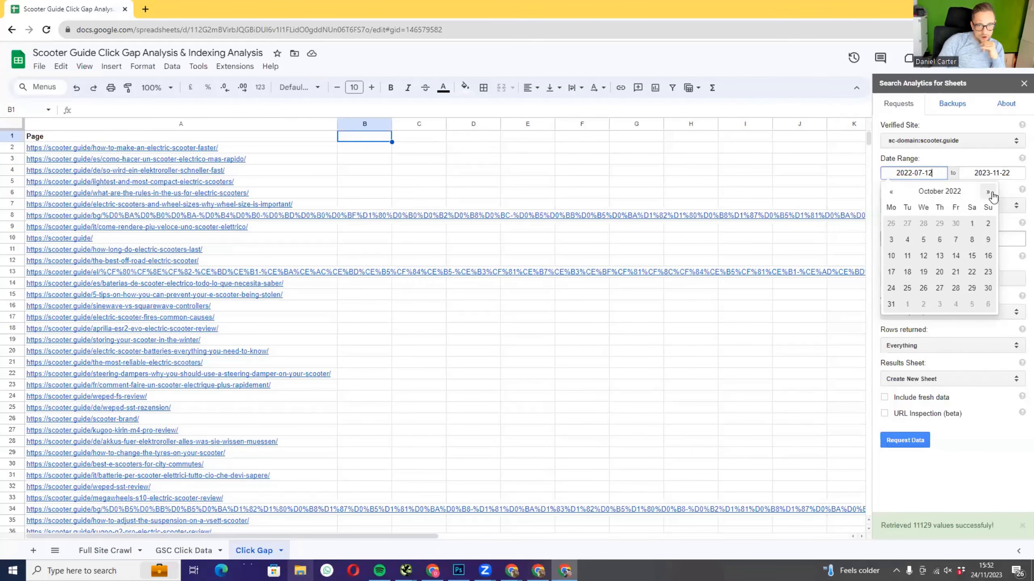
left_click(923, 257)
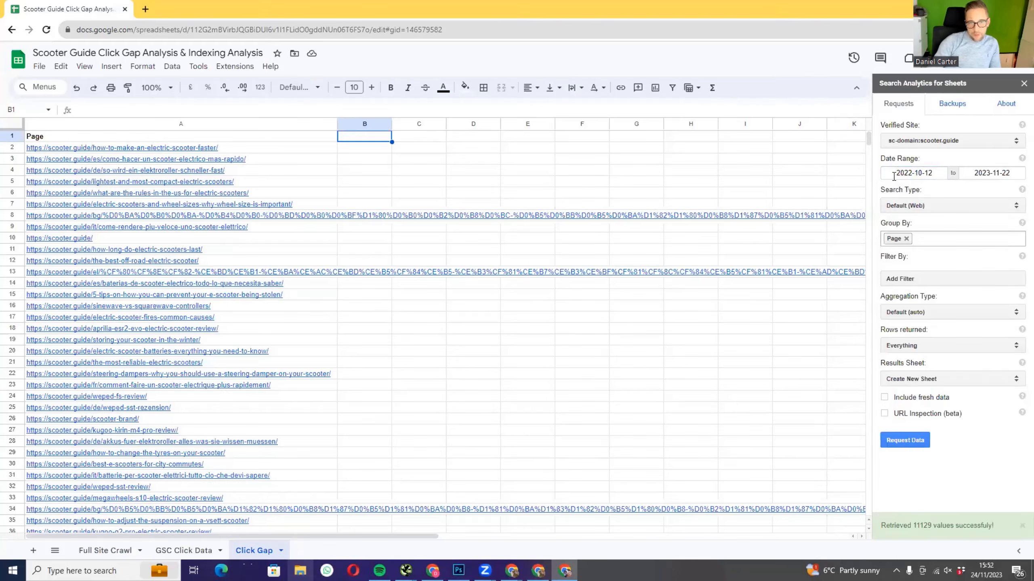
left_click(909, 172)
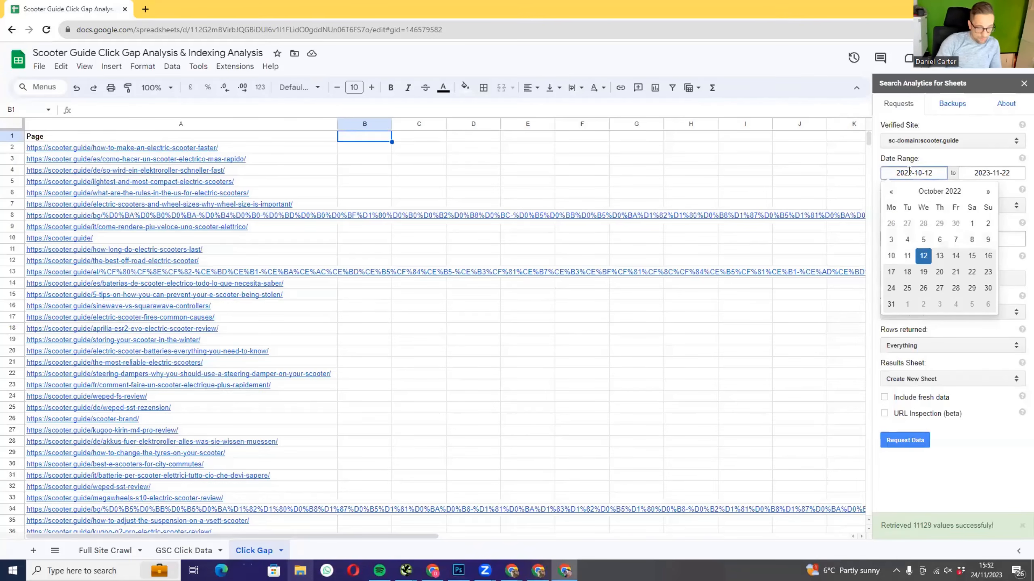
triple_click(917, 171)
key("ctrl+c")
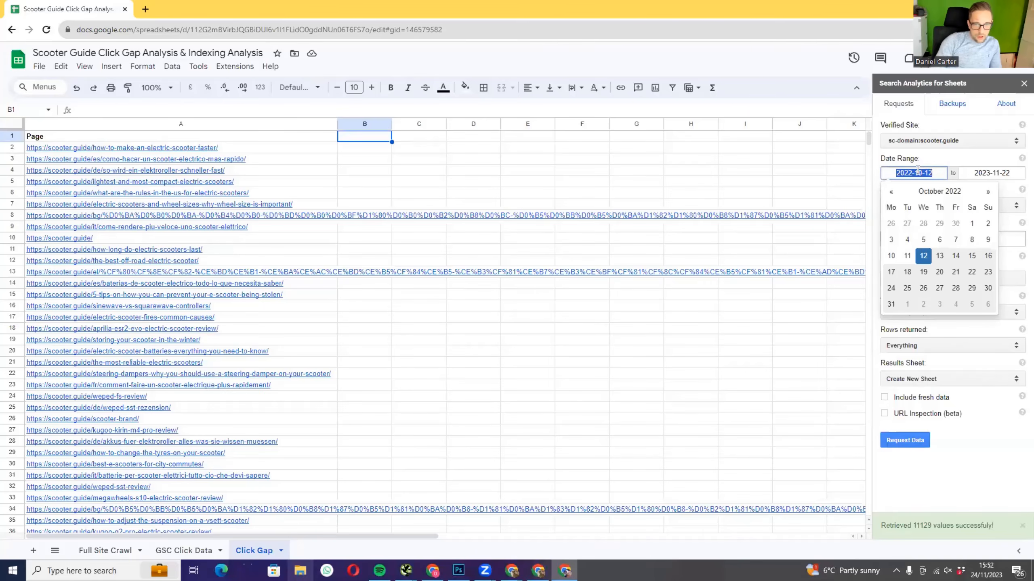
- Set the date range to 2022-07-12 through 2022-10-12 and request the page data into a new sheet
left_click(891, 192)
left_click(891, 191)
left_click(891, 192)
left_click(908, 256)
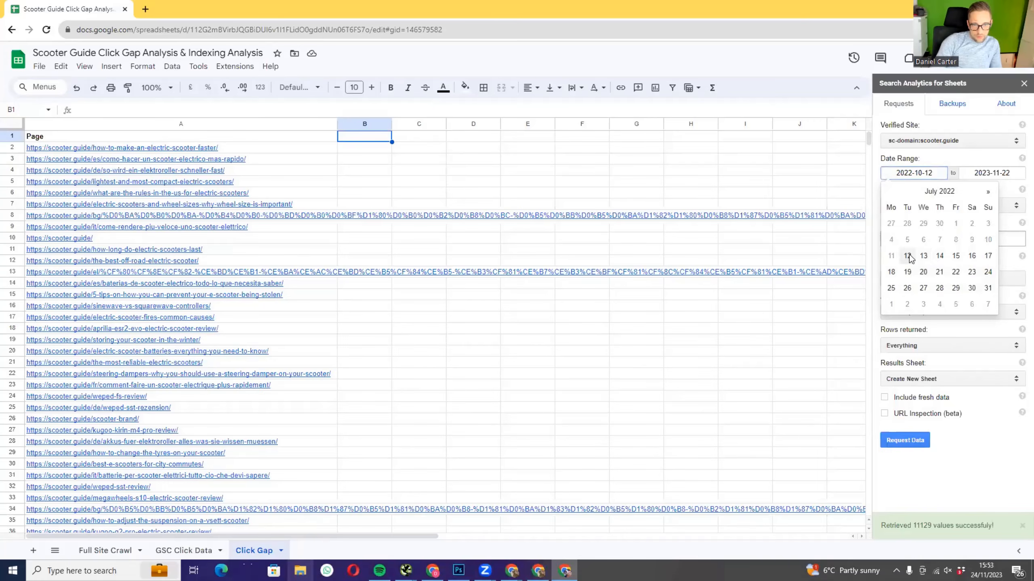
triple_click(970, 171)
key("ctrl+v")
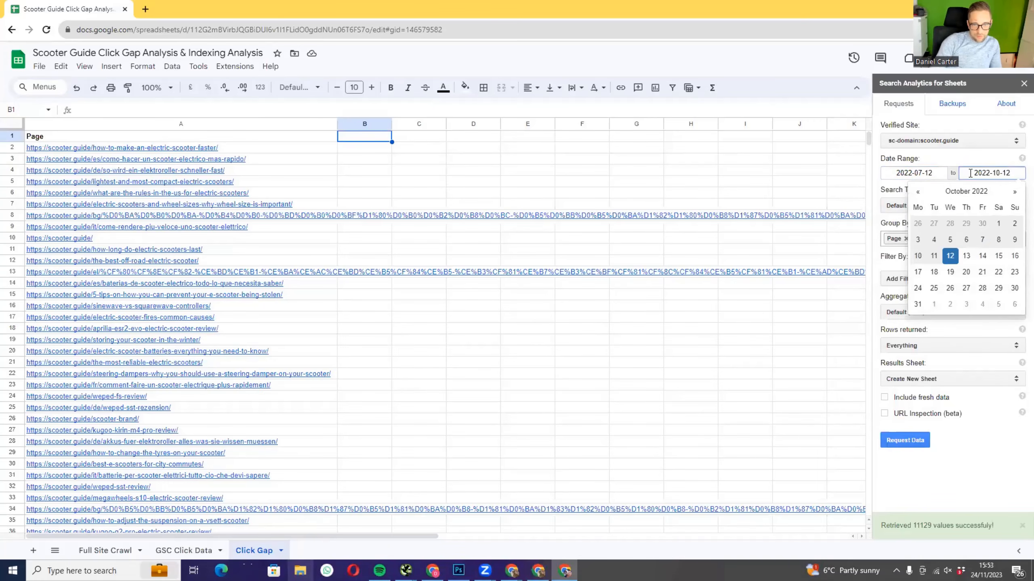
left_click(950, 256)
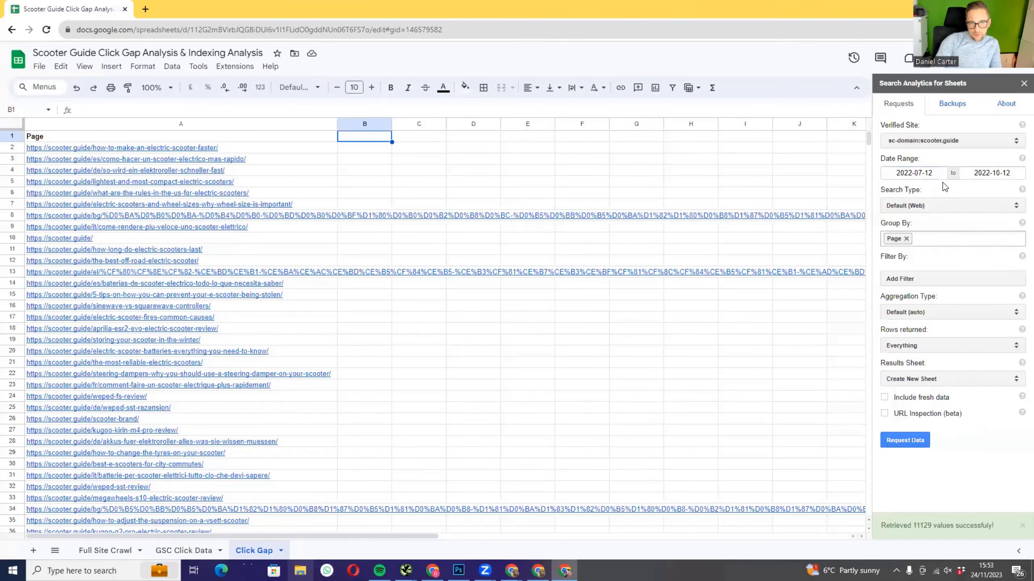
left_click(911, 447)
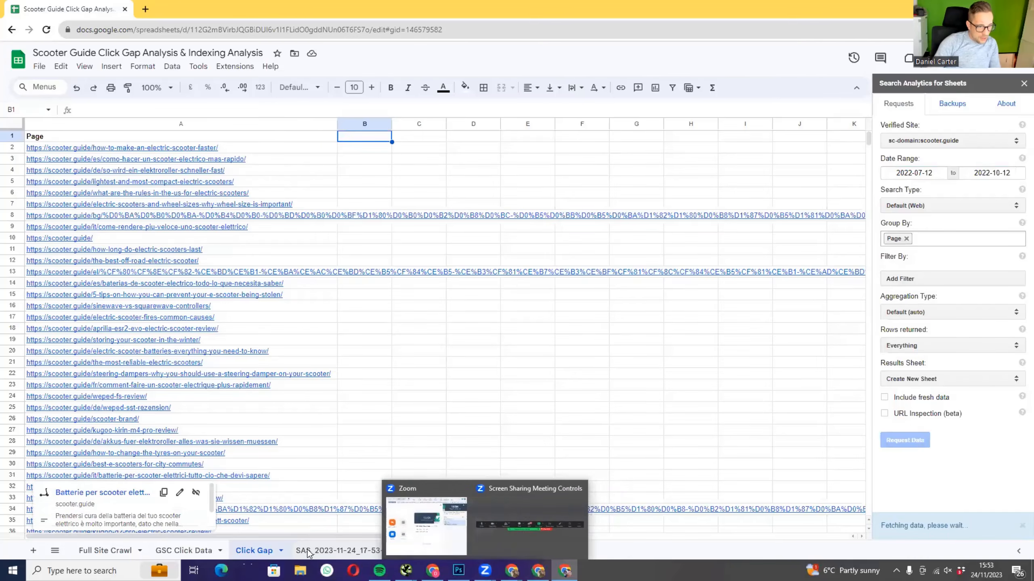
- Rename the new results sheet as L3M 2022 and widen its Page column to fit the URLs
left_click(338, 554)
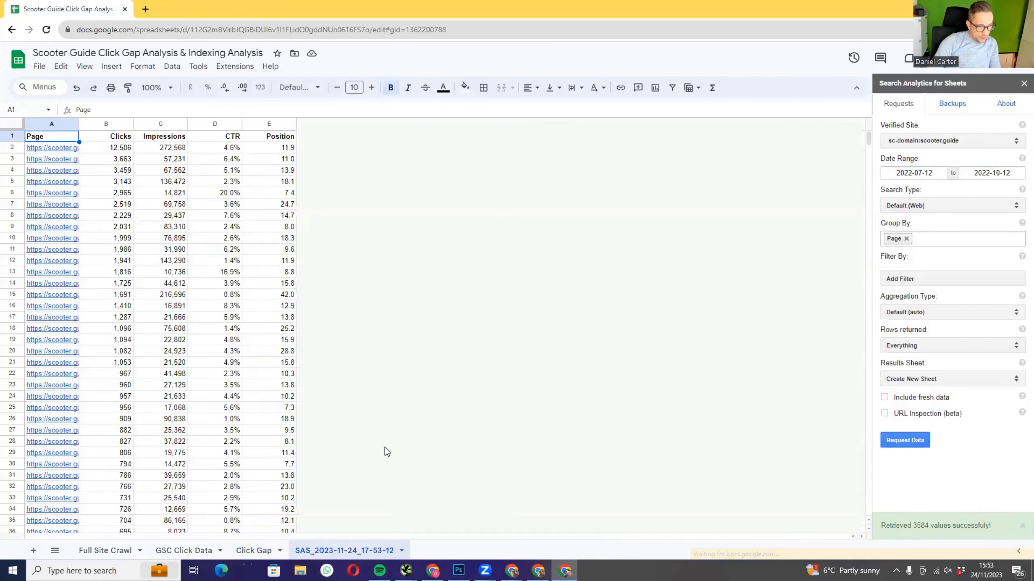
double_click(348, 550)
key("Caps_Lock")
type("LPM")
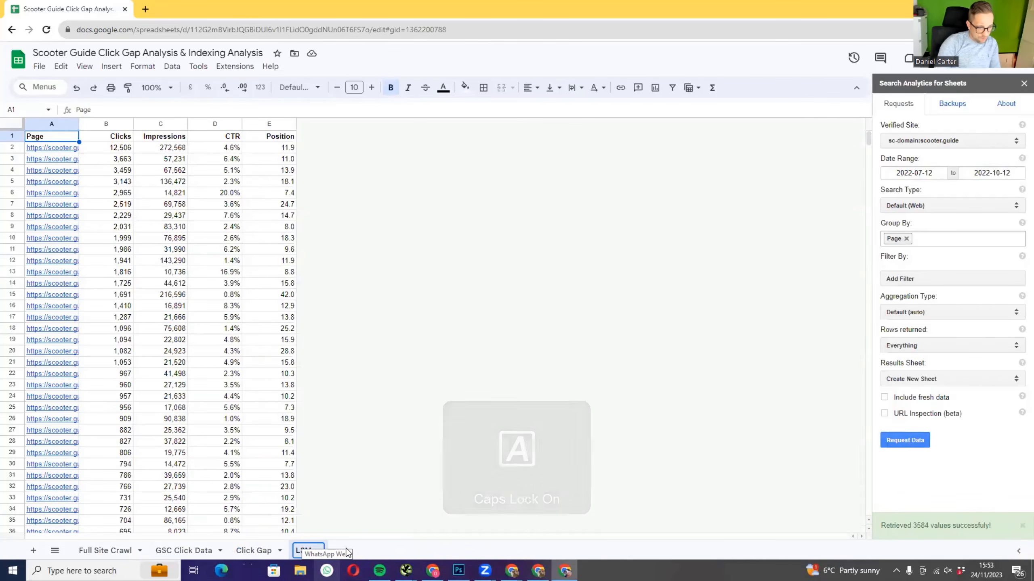
type(" 2022")
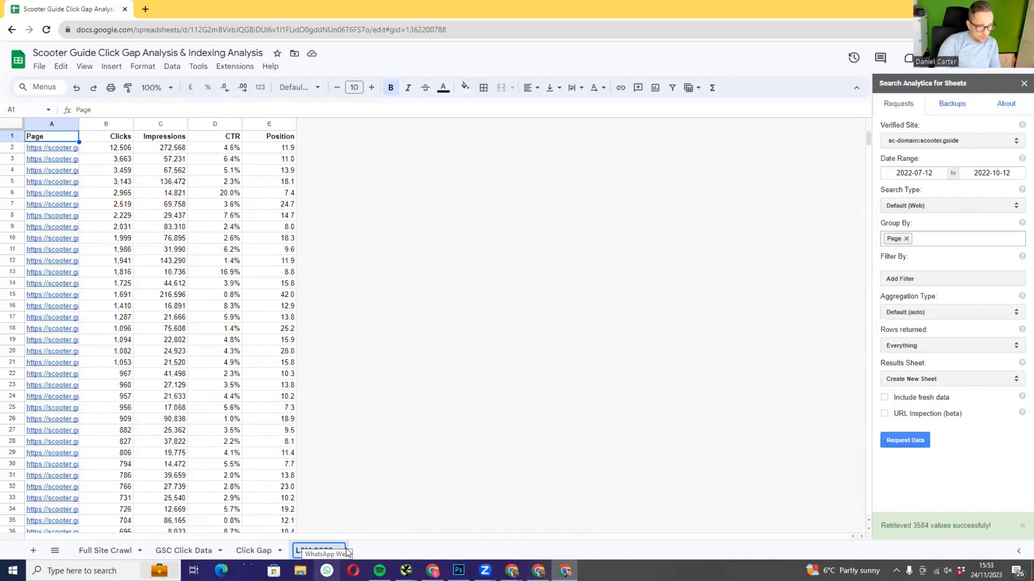
left_click(396, 435)
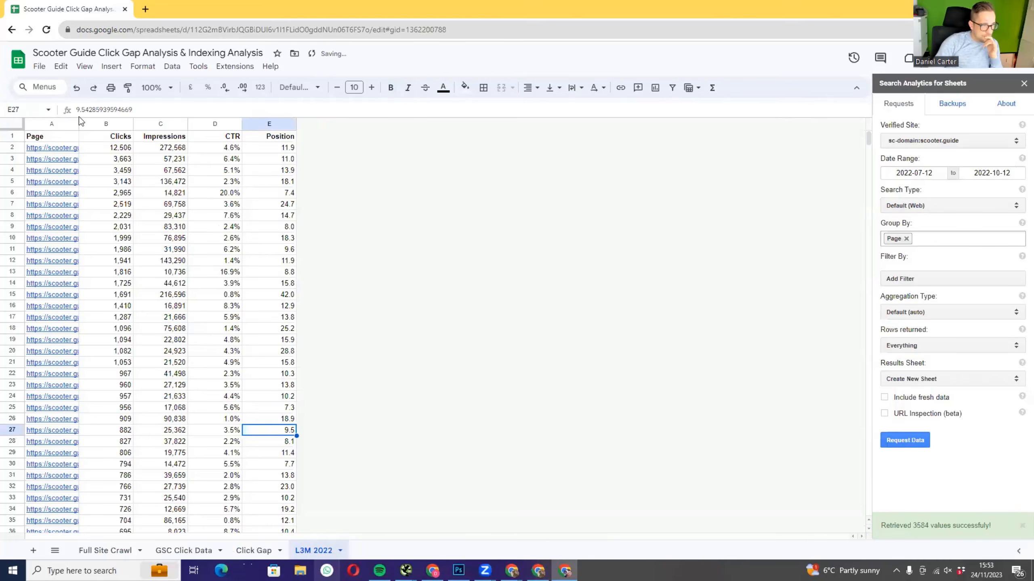
left_click_drag(80, 122, 274, 124)
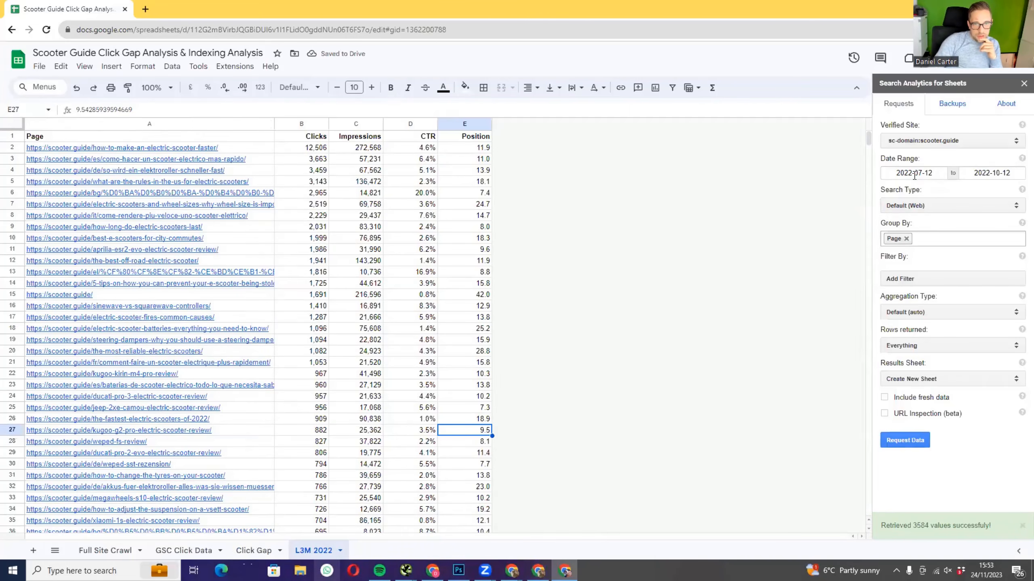
- Set the date range to 2023-07-12 through 2023-10-12 and request the page data into another new sheet
left_click(989, 173)
left_click_drag(986, 174, 989, 174)
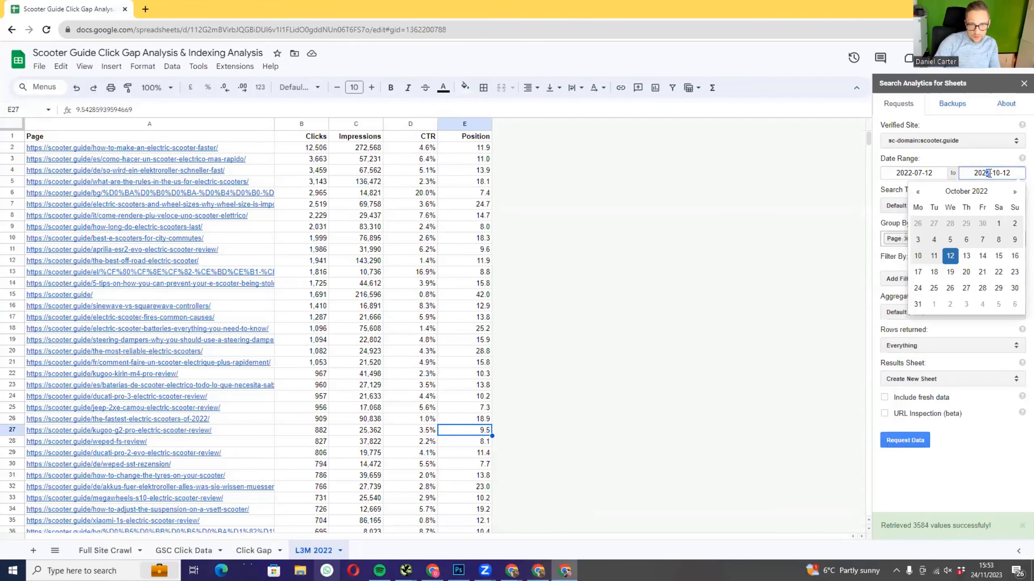
type("3")
left_click_drag(908, 173, 913, 174)
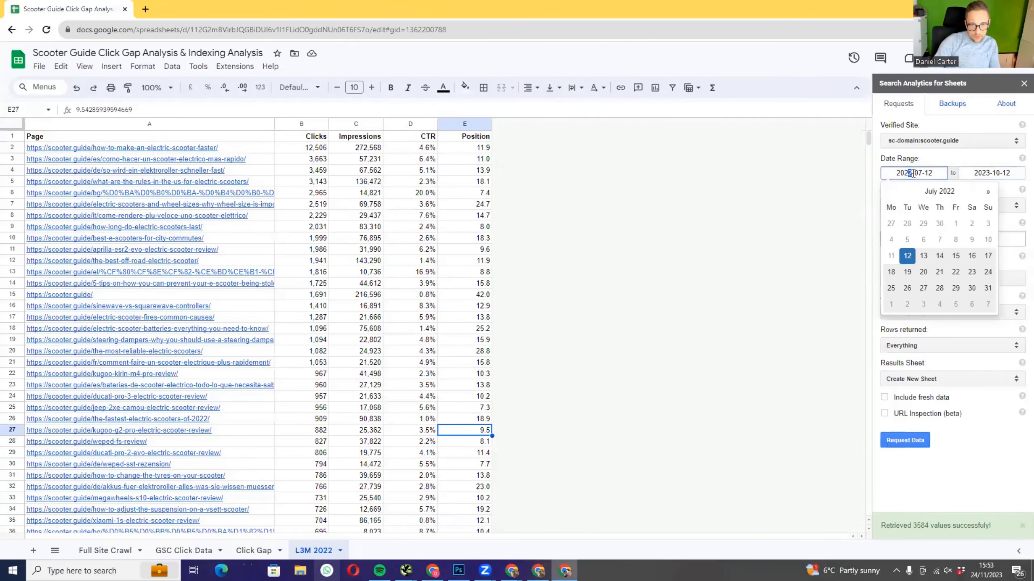
type("3")
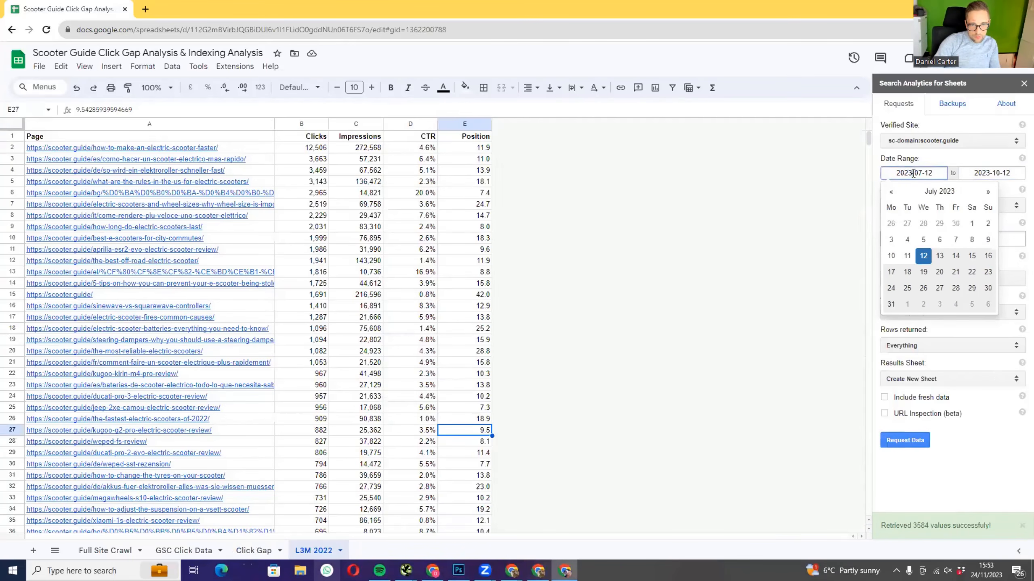
left_click(845, 183)
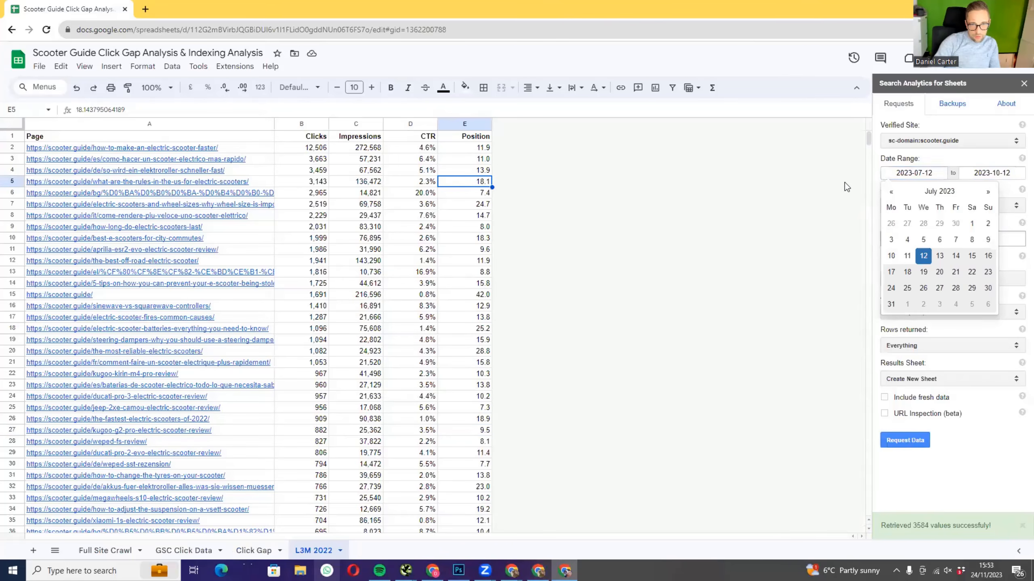
left_click(972, 156)
left_click(901, 441)
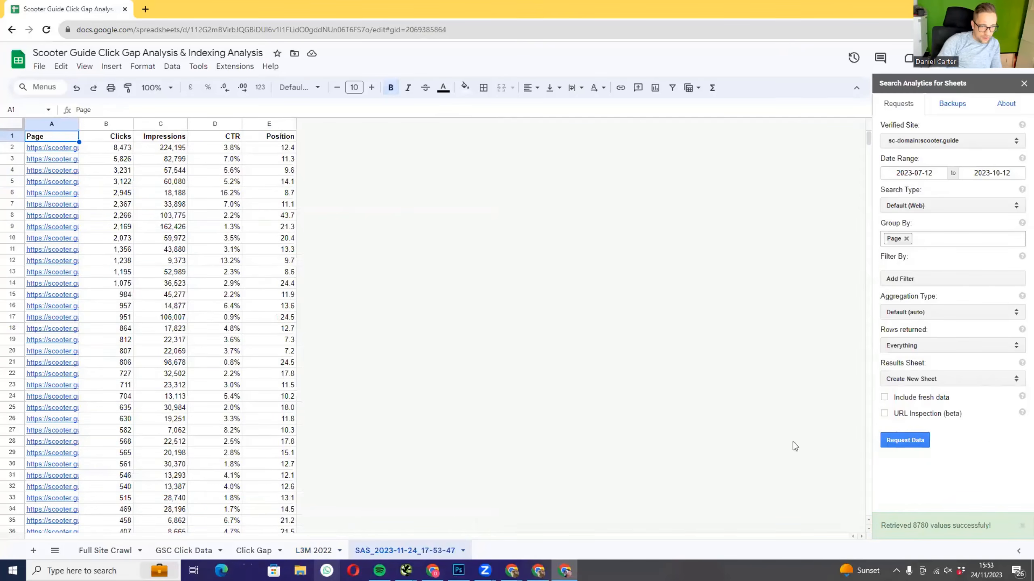
- Rename the newly retrieved results sheet as L3M 2023 and widen its Page column to fit the URLs
double_click(400, 550)
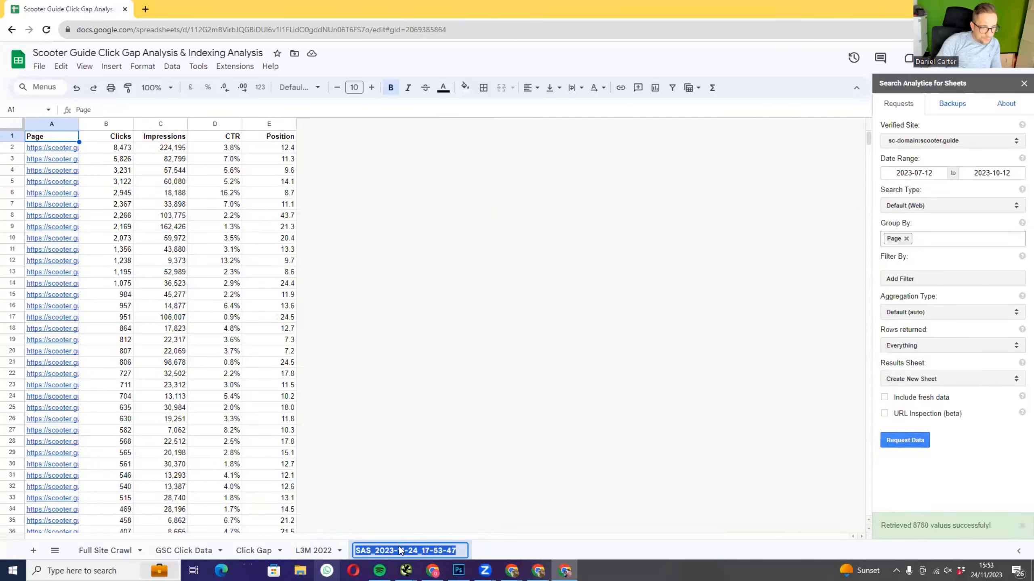
key("Caps_Lock")
type("L")
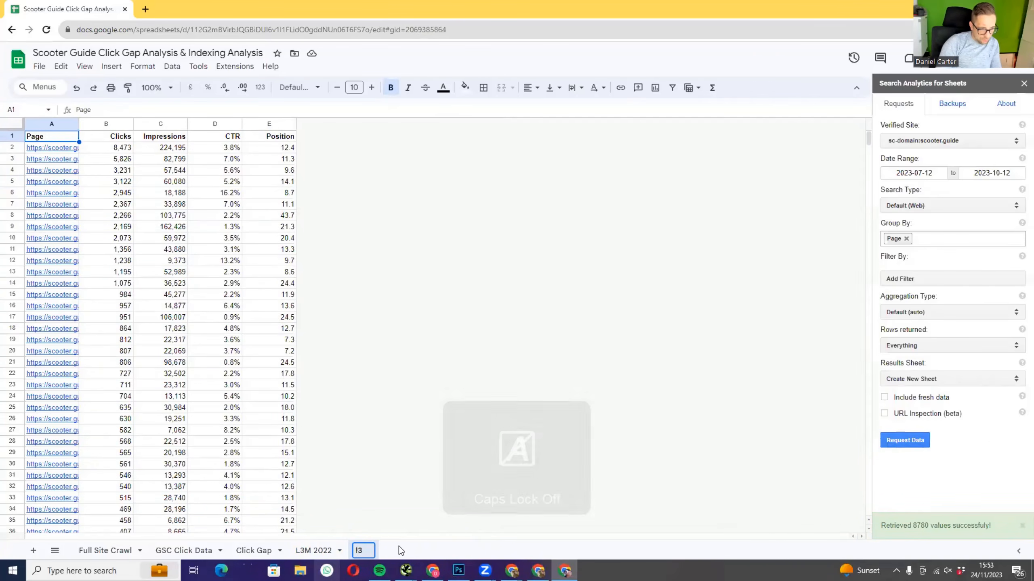
key("Caps_Lock")
type("3M")
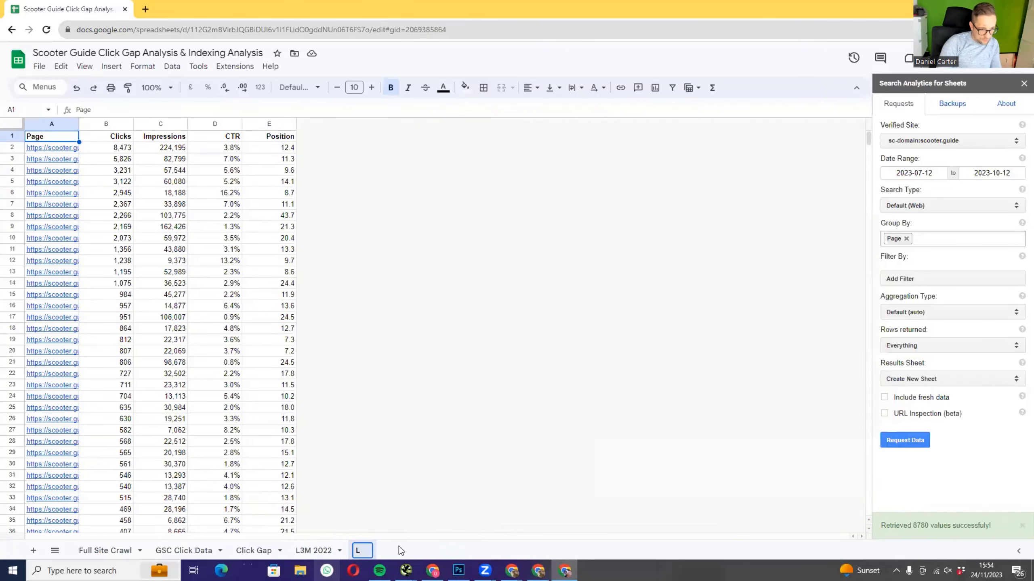
type(" 2022")
key("Return")
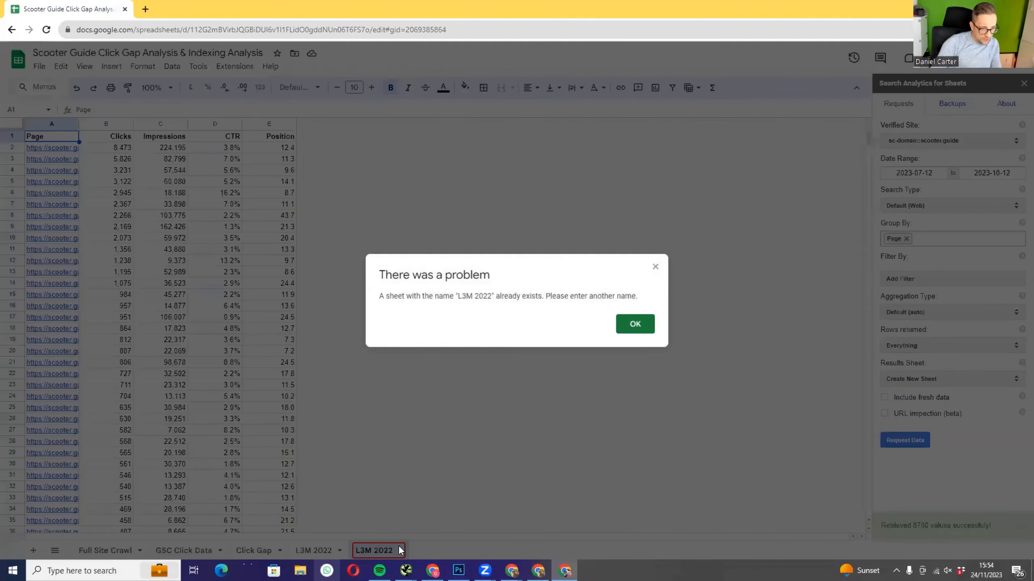
key("Return")
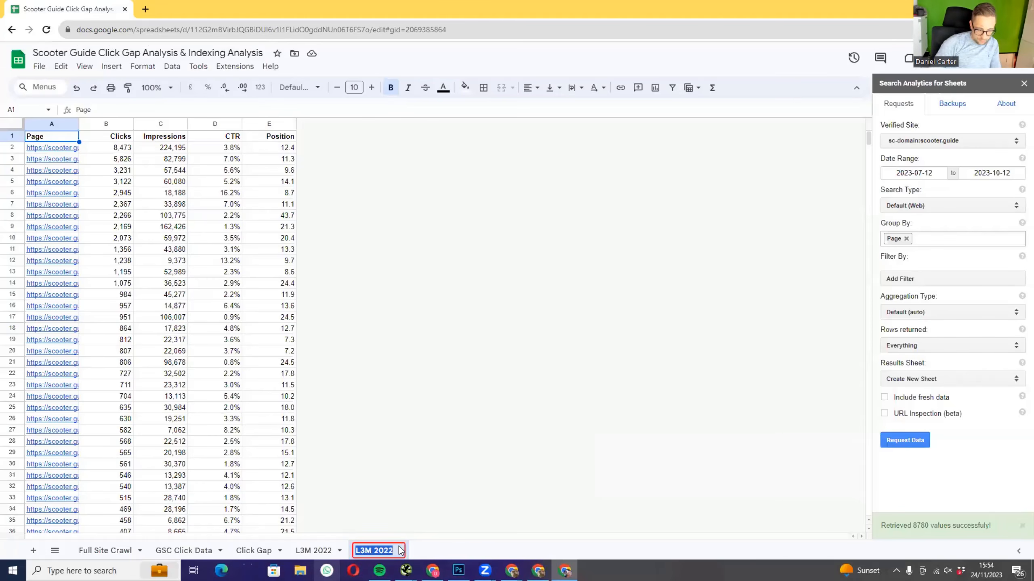
key("Right")
key("BackSpace")
type("3")
key("Return")
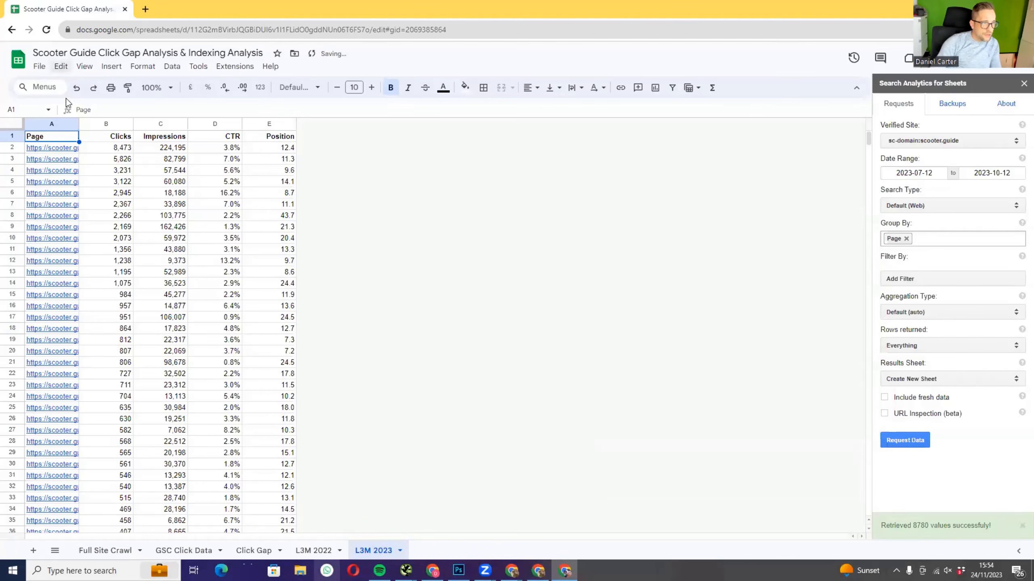
left_click_drag(79, 124, 388, 124)
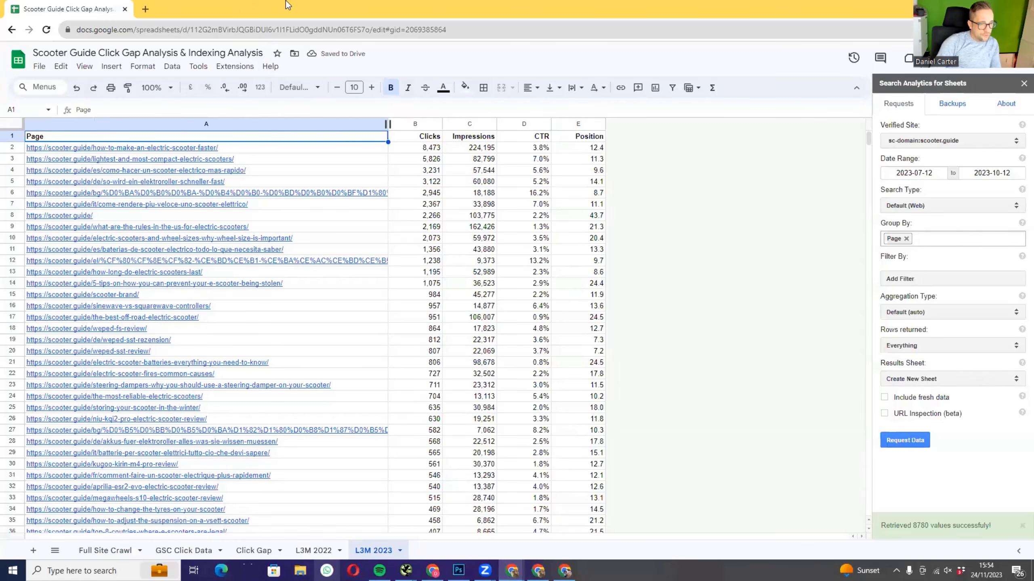
- On the Click Gap sheet, enter the headers L3M 23 in B1 and L3M 22 in C1, and bold the header row
left_click(245, 548)
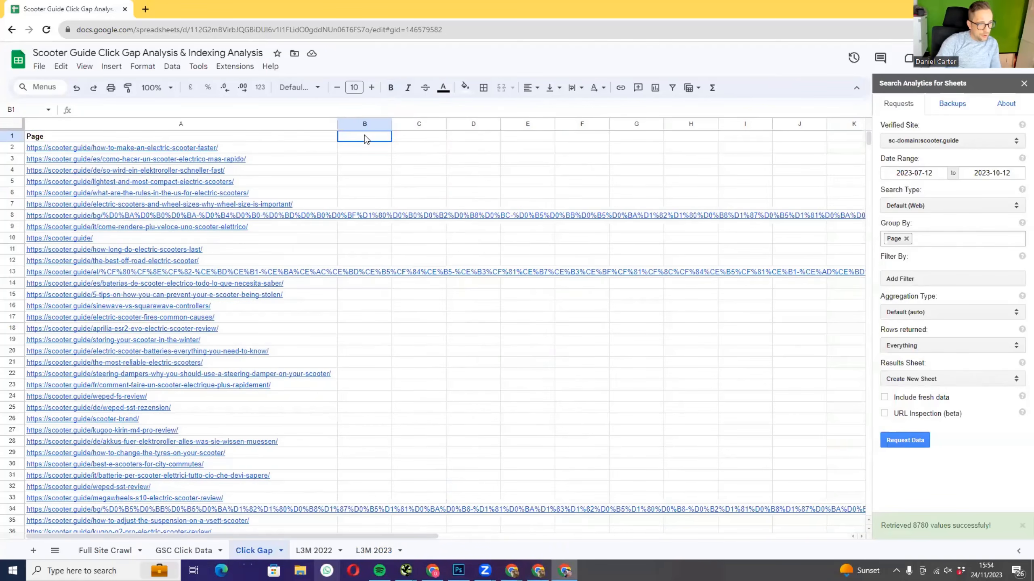
key("Caps_Lock")
type("l3m")
key("BackSpace")
key("BackSpace")
key("BackSpace")
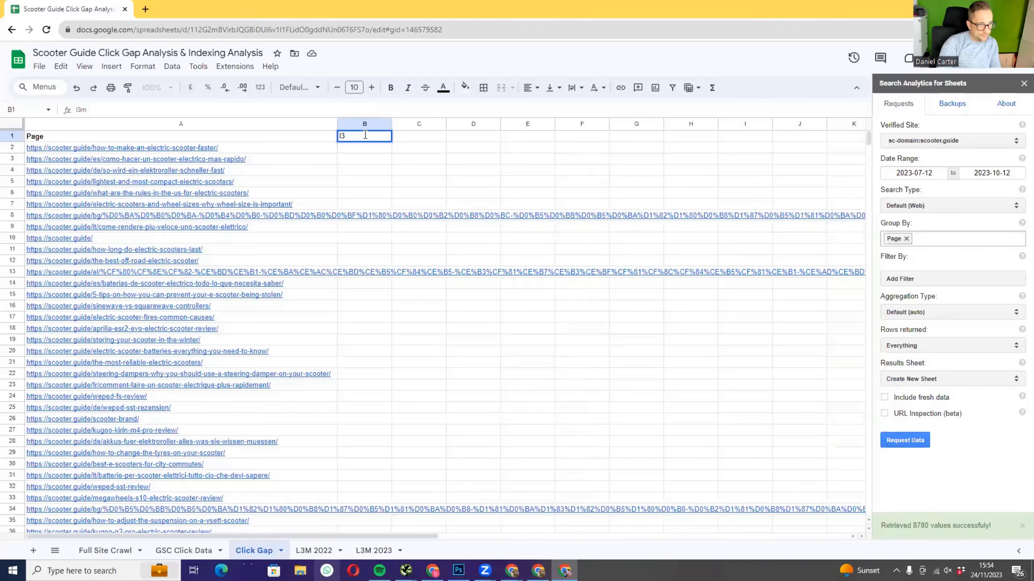
key("Caps_Lock")
type("L3M")
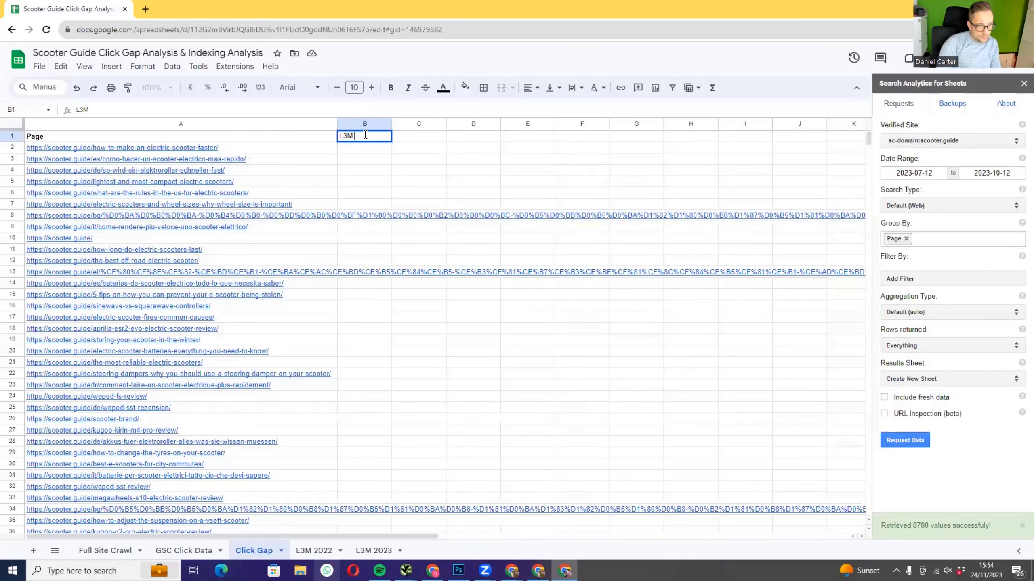
type(" 23")
key("Tab")
type("L")
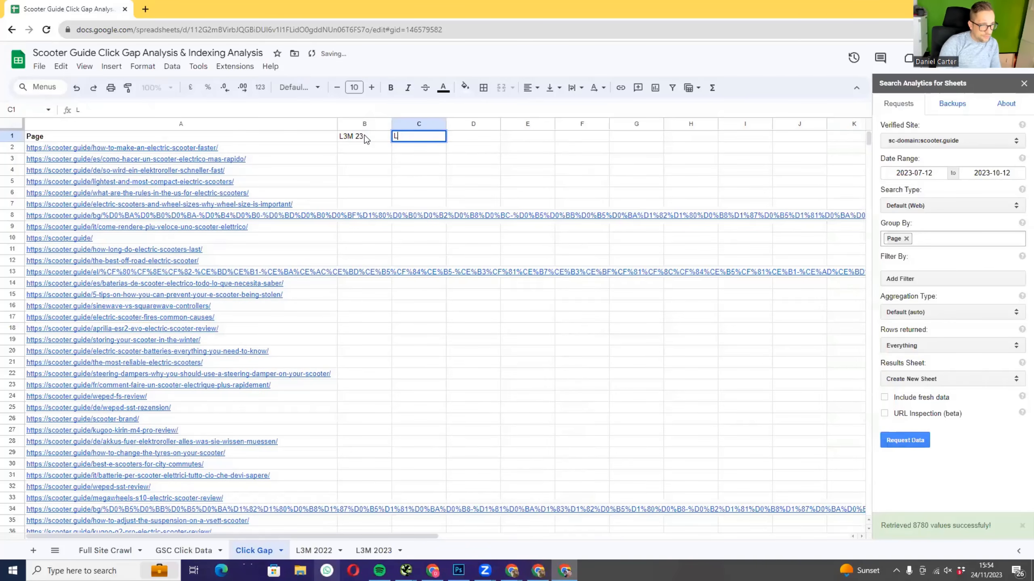
type("3M 22")
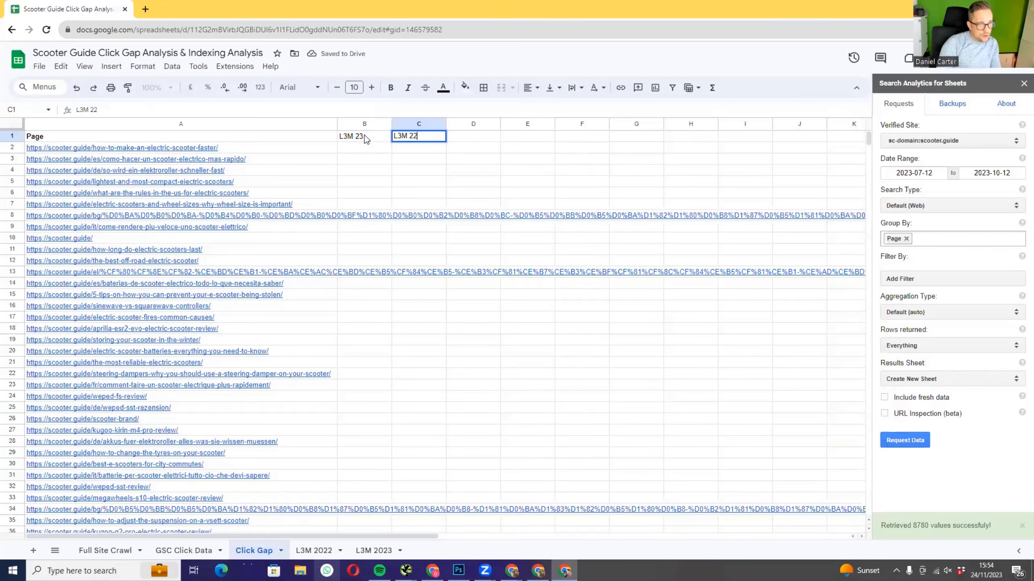
key("Return")
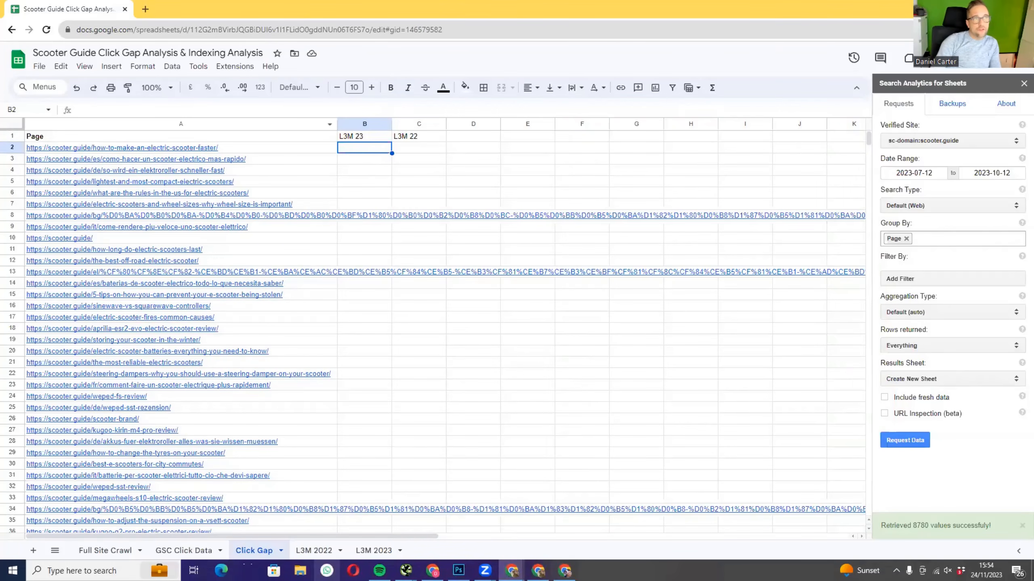
left_click(12, 137)
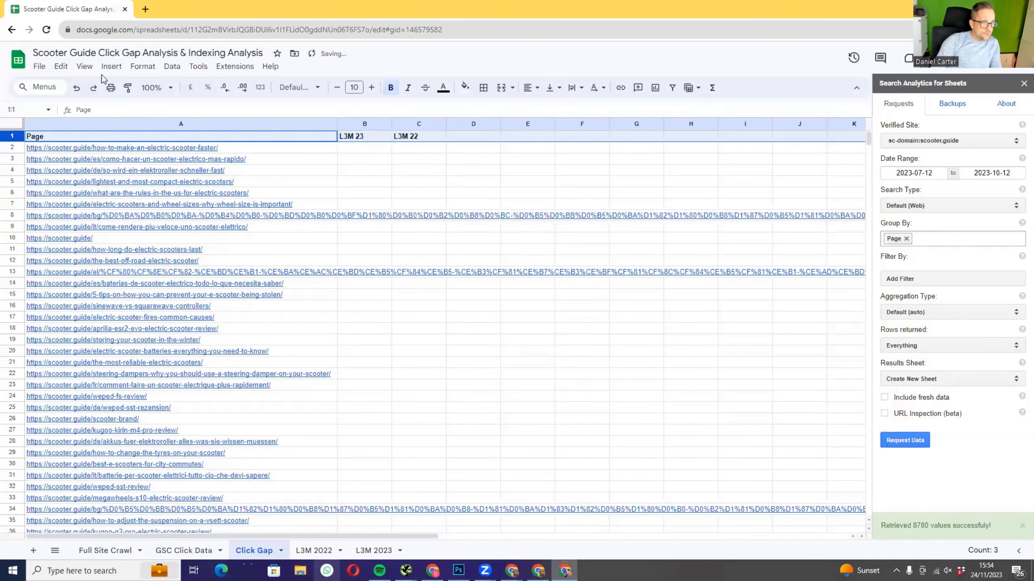
- Freeze the first row of the Click Gap sheet
left_click(111, 66)
mouse_move(87, 66)
mouse_move(115, 101)
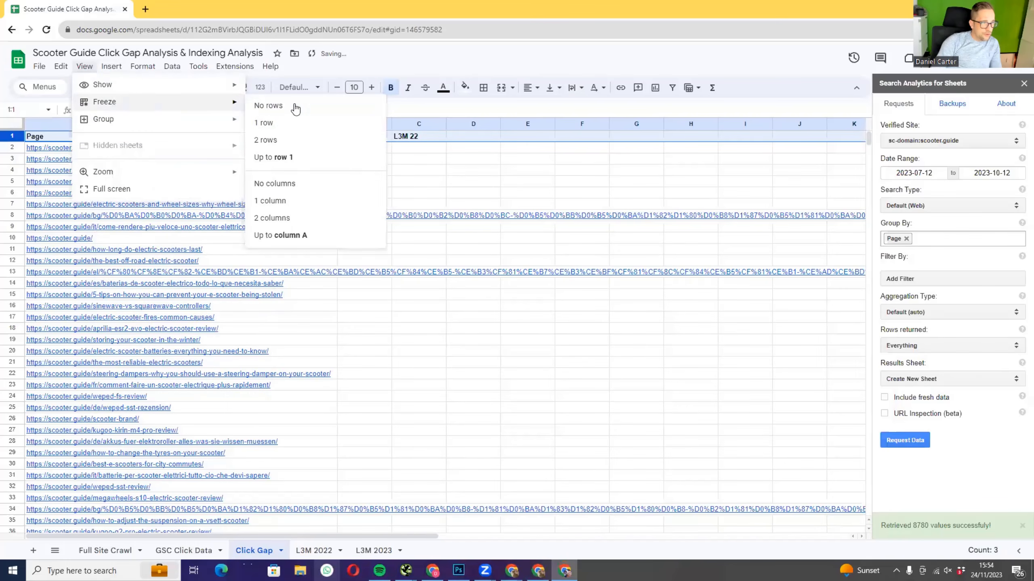
left_click(306, 122)
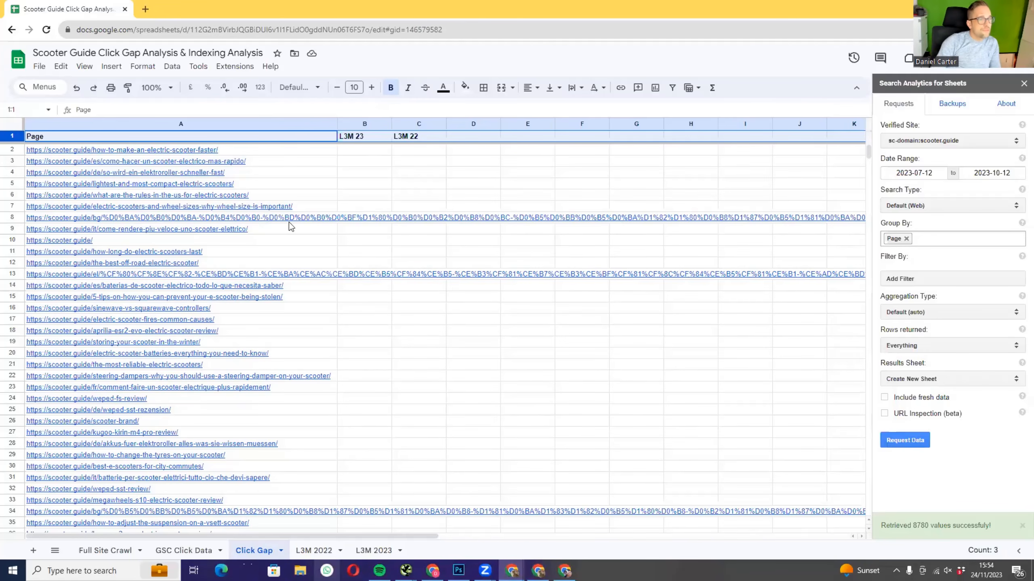
- Enter =IFERROR(VLOOKUP(A2,'Full Site Crawl'!$A$1:$ACI$103802,49,FALSE),"-") in B2, with A2 as the search key
left_click(361, 148)
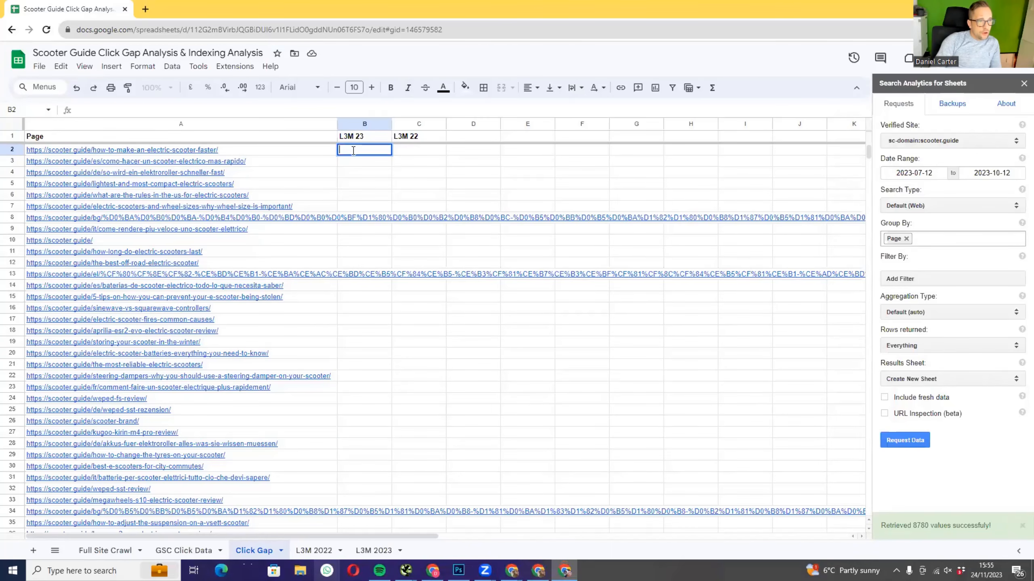
type("=IFERROR(VLOOKUP(A3,'Full Site Crawl'!$A$1:$ACI$103802,49,FALSE),\"-\")")
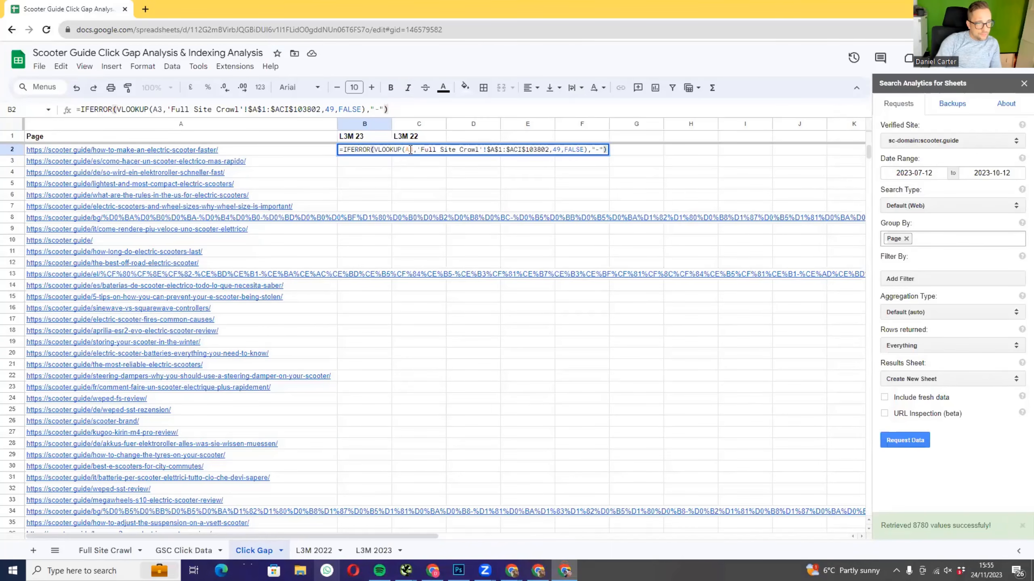
type("2")
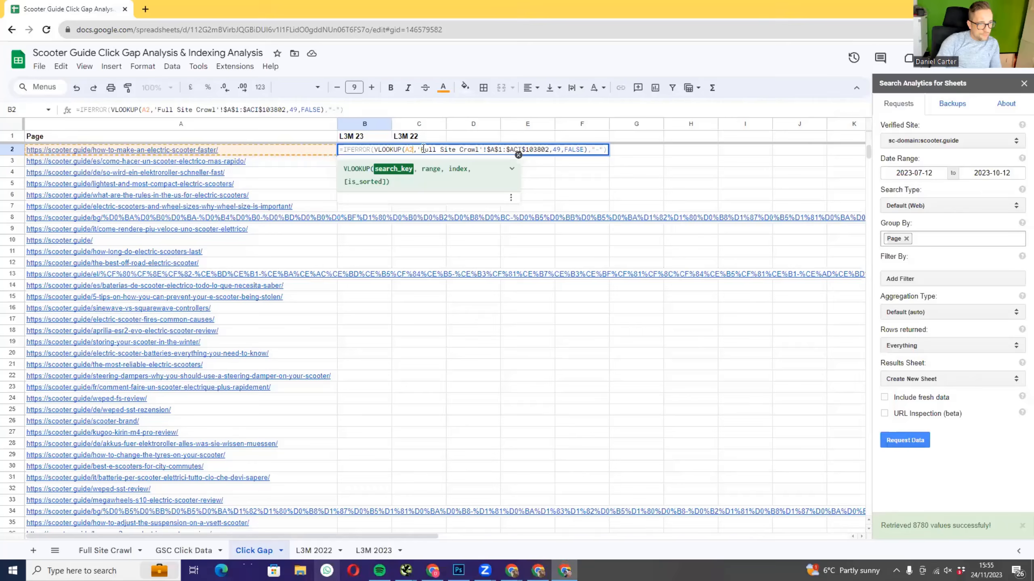
- Point the B2 lookup range at the L3M 2023 sheet and set its column index to 2
left_click_drag(421, 149, 441, 149)
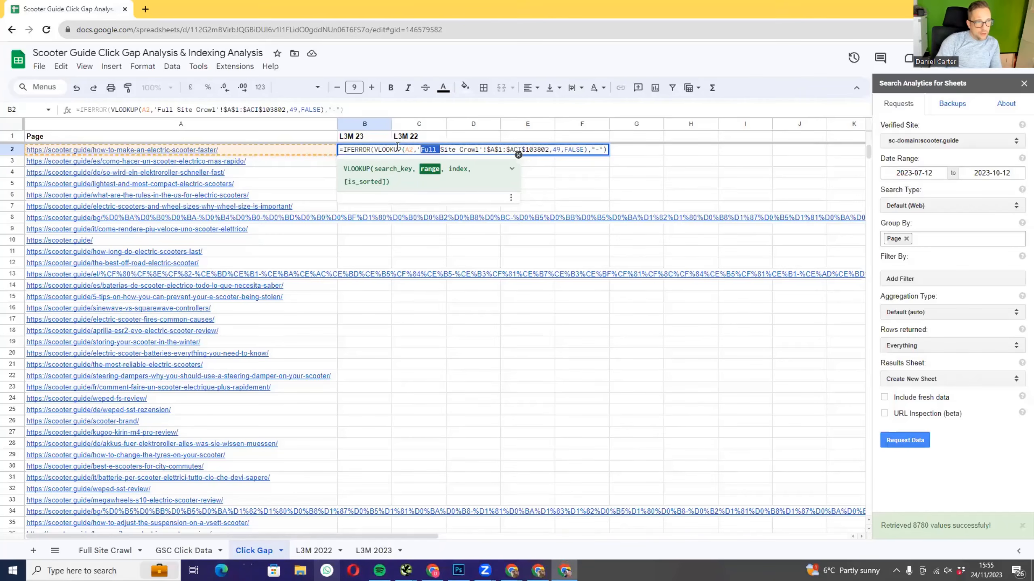
left_click(426, 150)
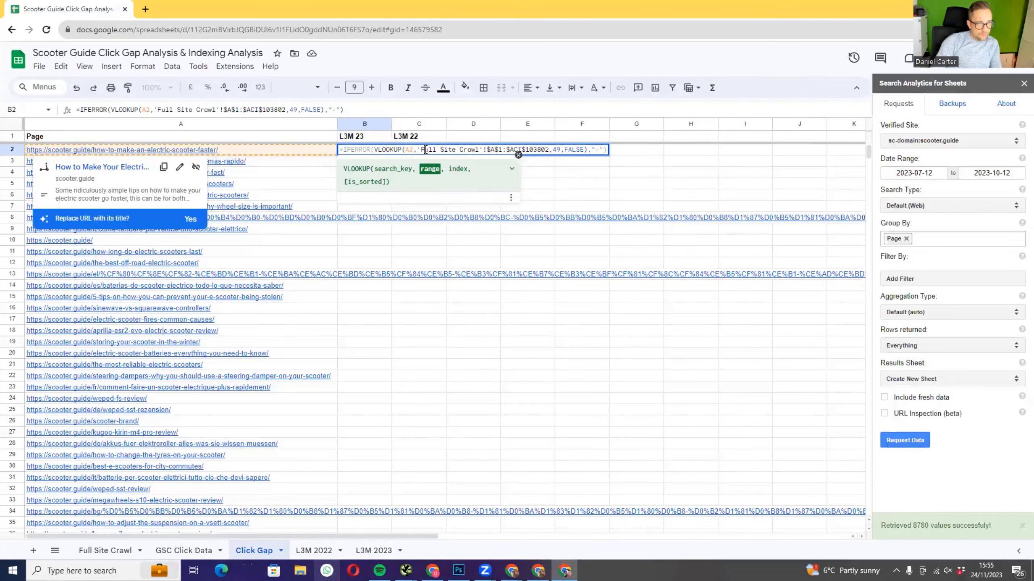
left_click_drag(421, 149, 479, 149)
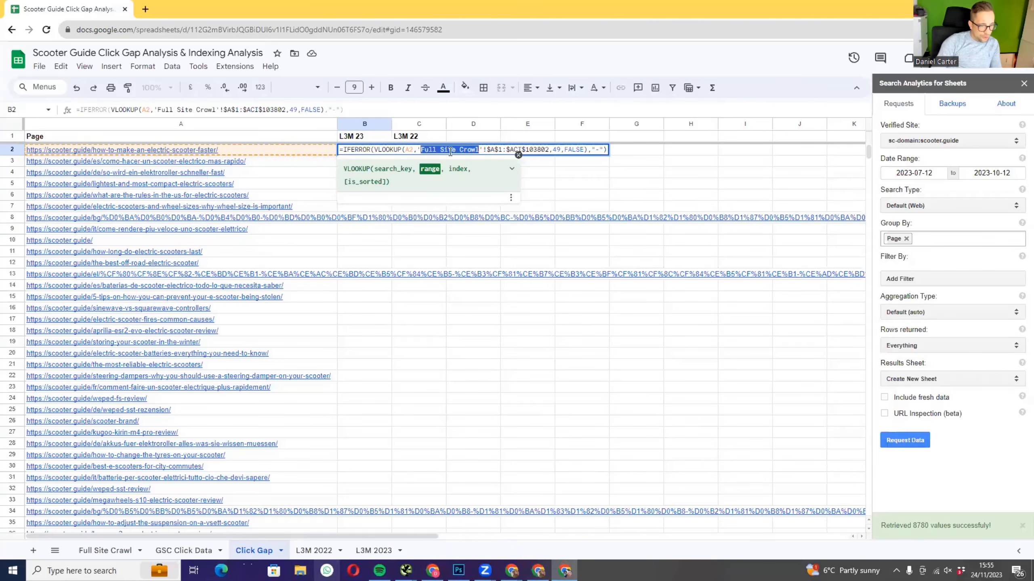
key("Caps_Lock")
type("L")
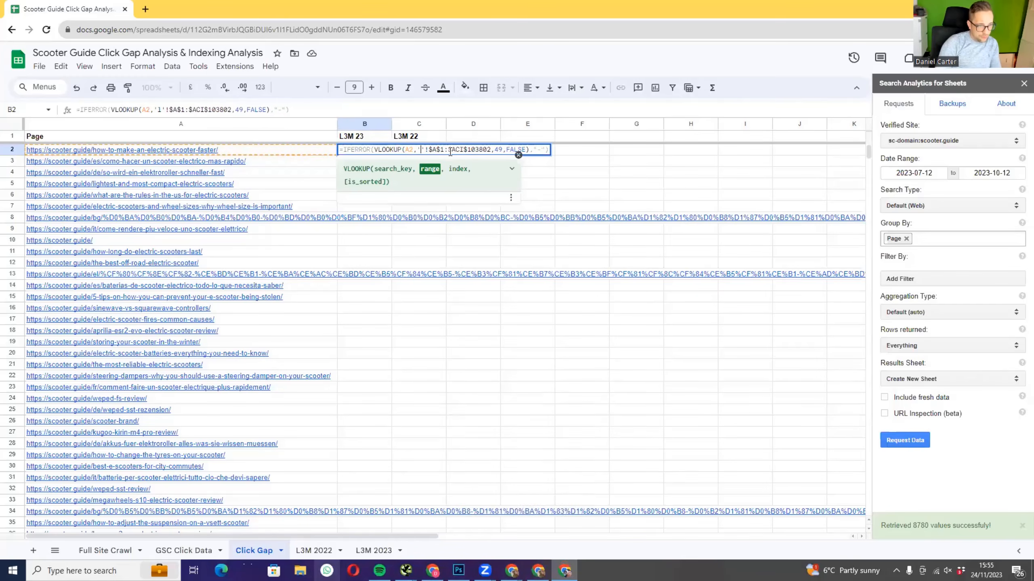
key("Caps_Lock")
type("3")
type("M 202")
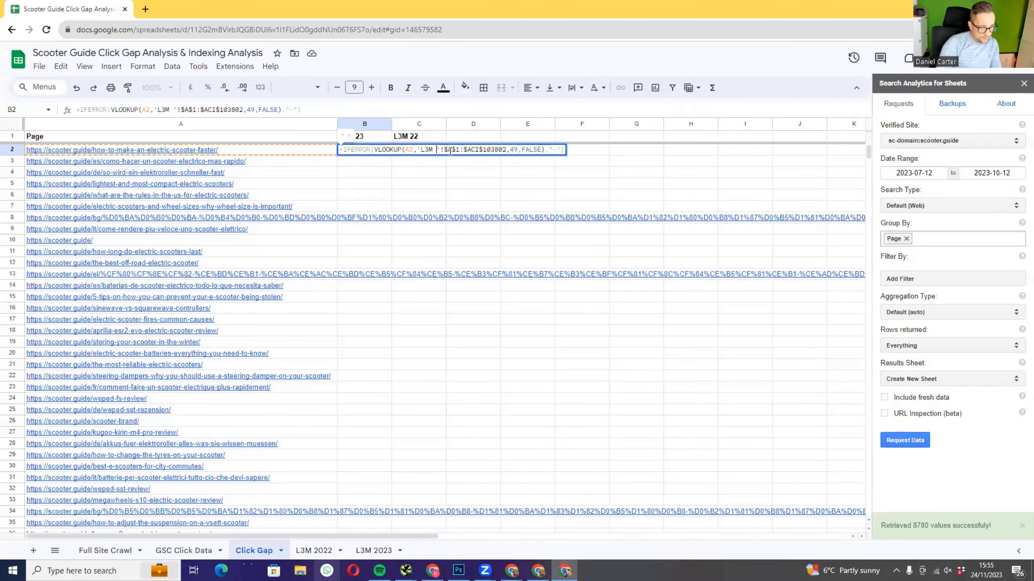
type("3")
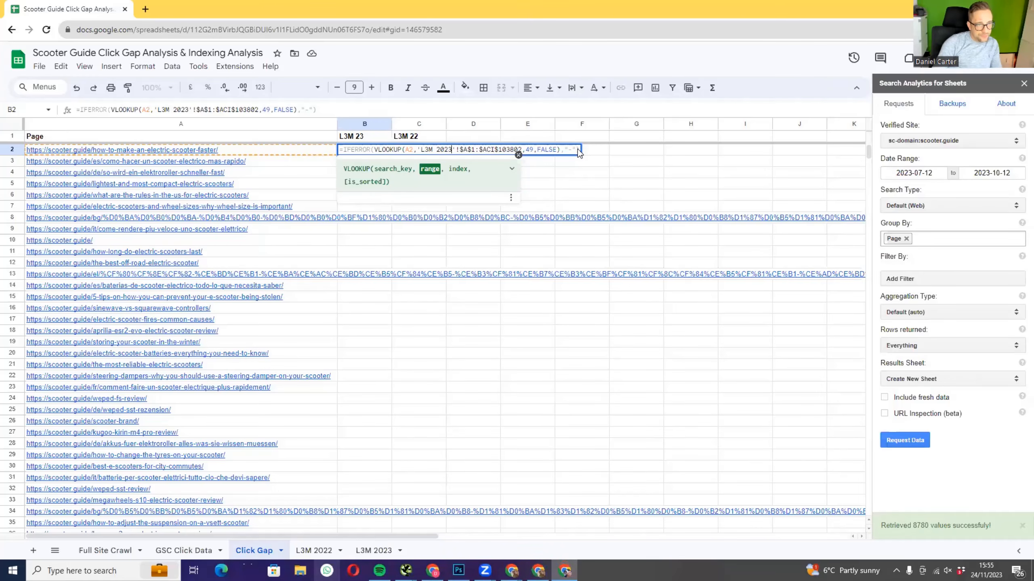
double_click(534, 149)
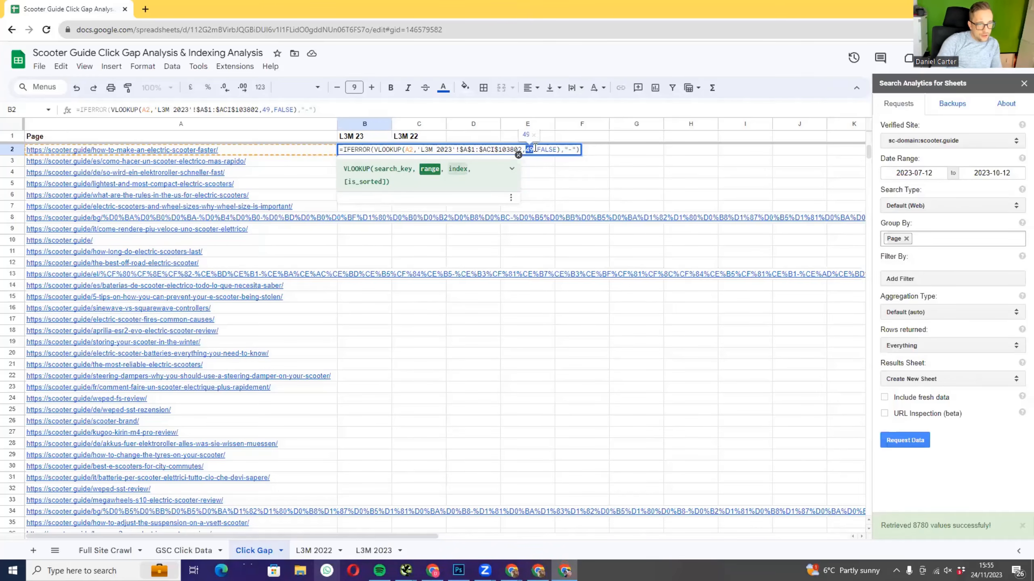
type("2")
key("Return")
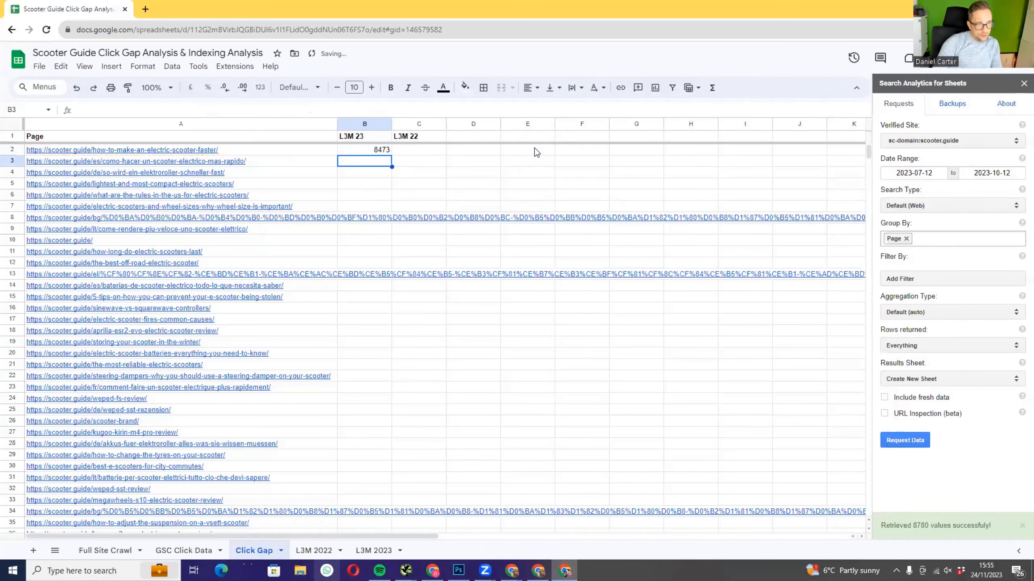
- Check the B2 formula's column index against the order of the Page, Clicks, Impressions, CTR and Position columns on the L3M 2022 sheet
left_click(371, 152)
double_click(371, 150)
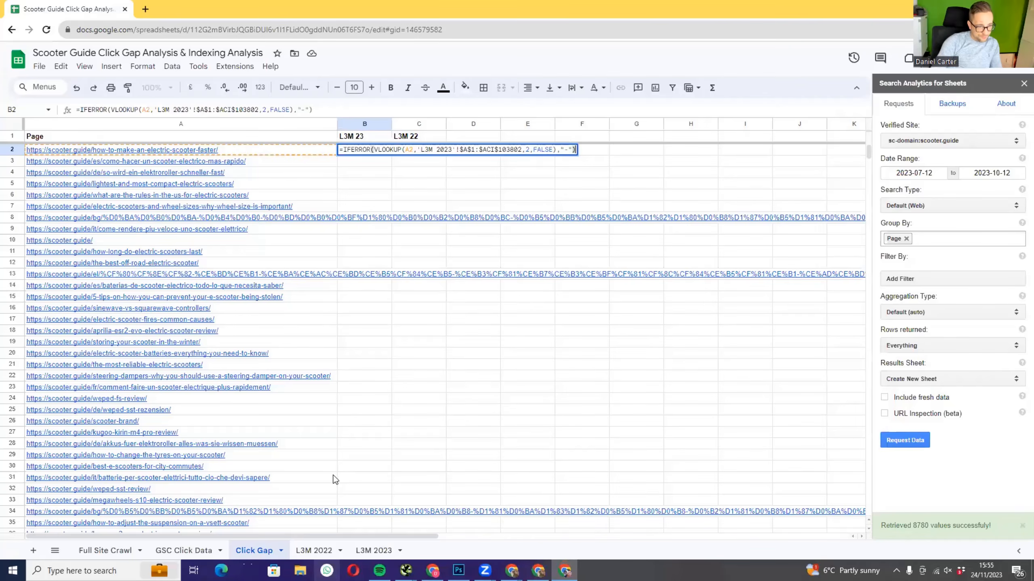
left_click(313, 550)
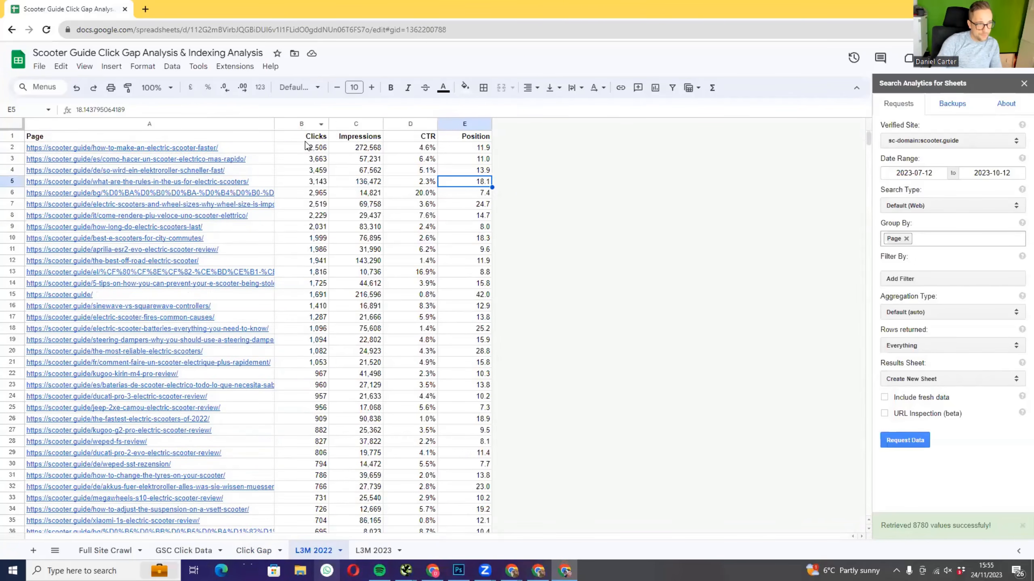
left_click_drag(264, 138, 476, 137)
left_click(476, 137)
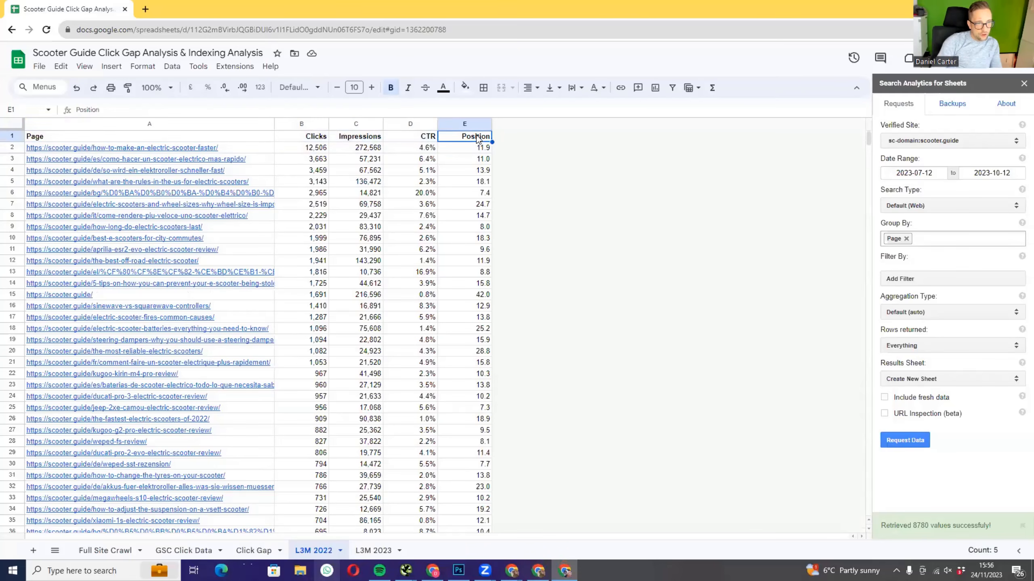
left_click_drag(259, 137, 493, 131)
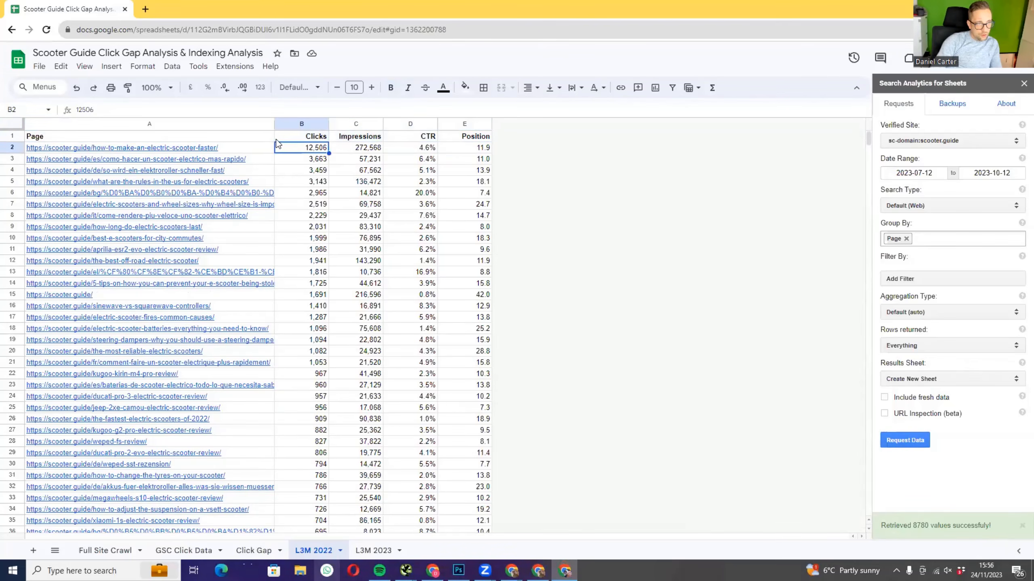
left_click_drag(270, 137, 285, 131)
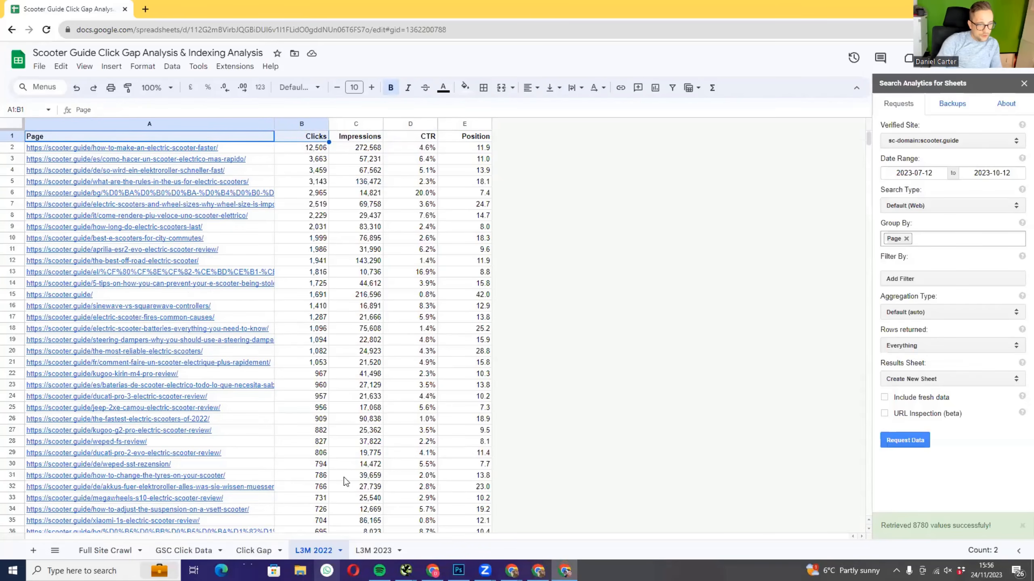
left_click(257, 551)
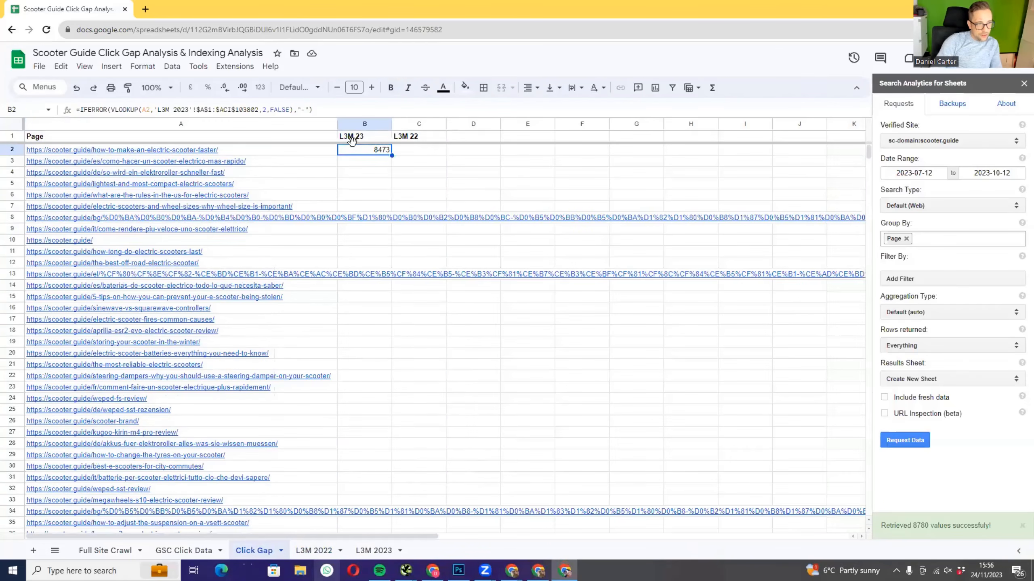
- Copy the B2 lookup formula into C2 and change its sheet reference to L3M 2022
double_click(360, 150)
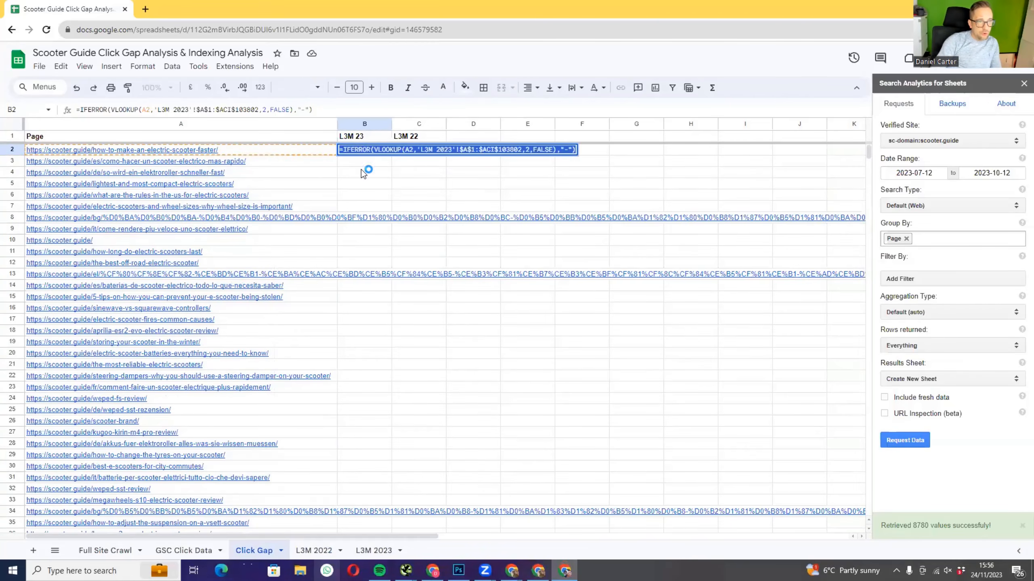
key("Return")
left_click(427, 152)
double_click(428, 153)
type("=IFERROR(VLOOKUP(A2,'L3M 2023'!$A$1:$ACI$103802,2,FALSE),\"-\")")
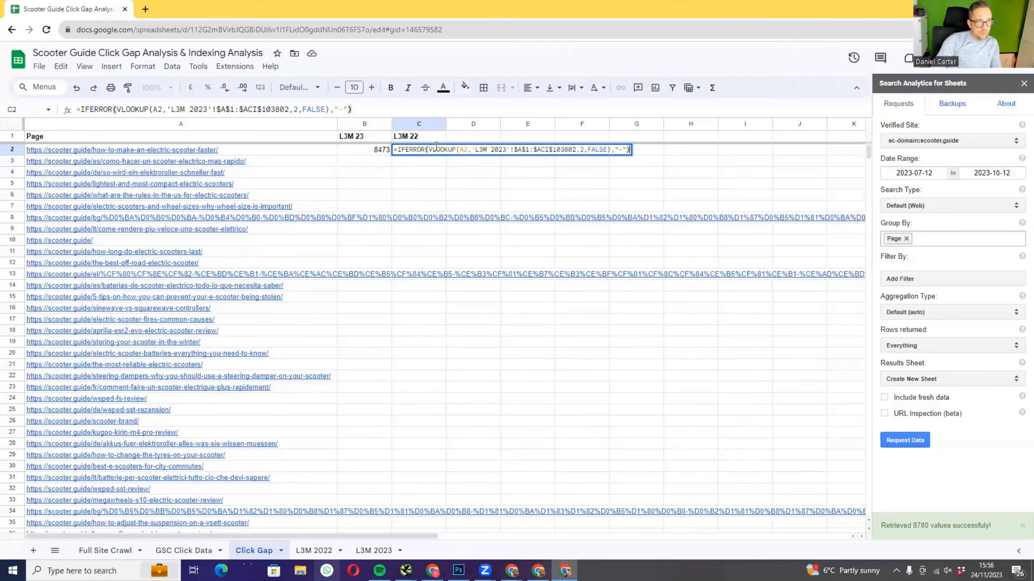
left_click(505, 150)
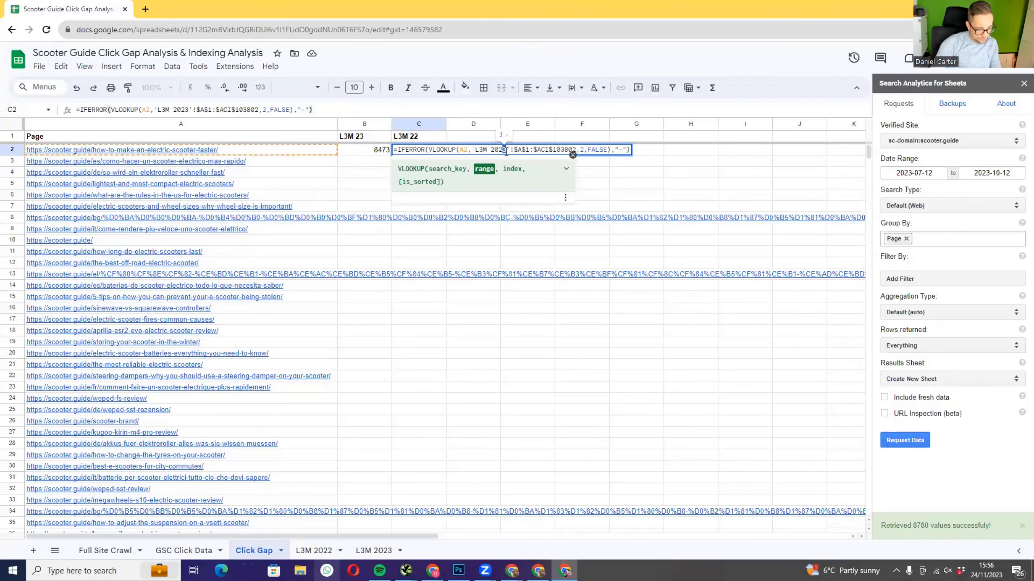
type("2")
key("Return")
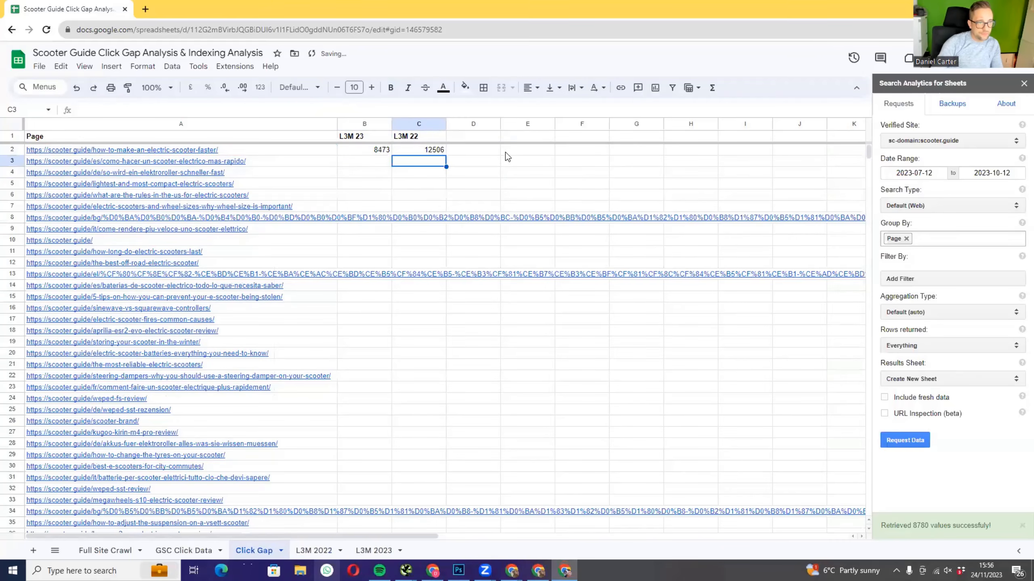
- Centre-align the contents of columns B through J
left_click_drag(350, 119, 820, 127)
left_click(532, 88)
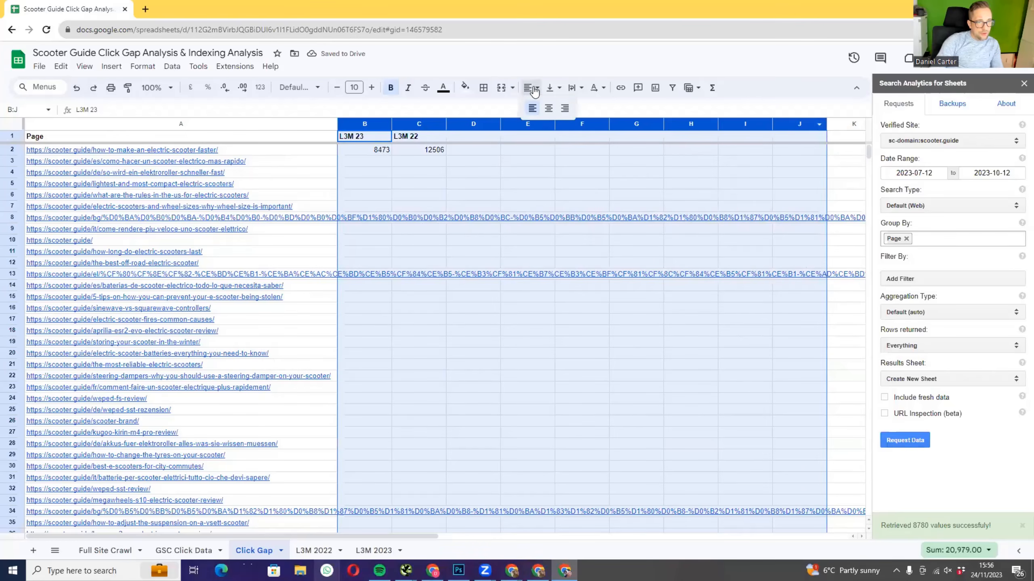
left_click(547, 110)
left_click(397, 174)
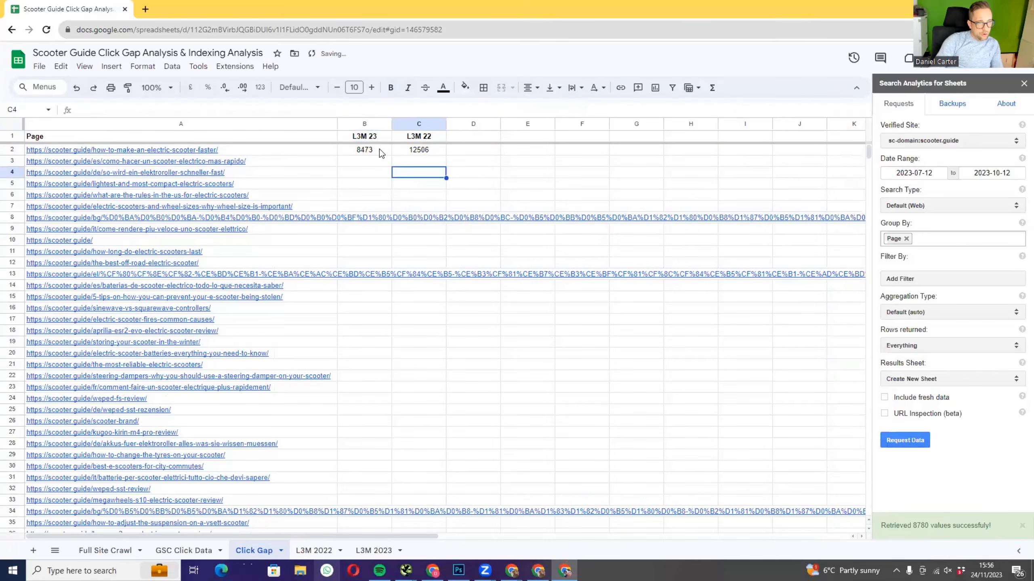
- Fill the lookup formulas in B2 and C2 down their columns for every listed page
left_click(379, 150)
double_click(391, 152)
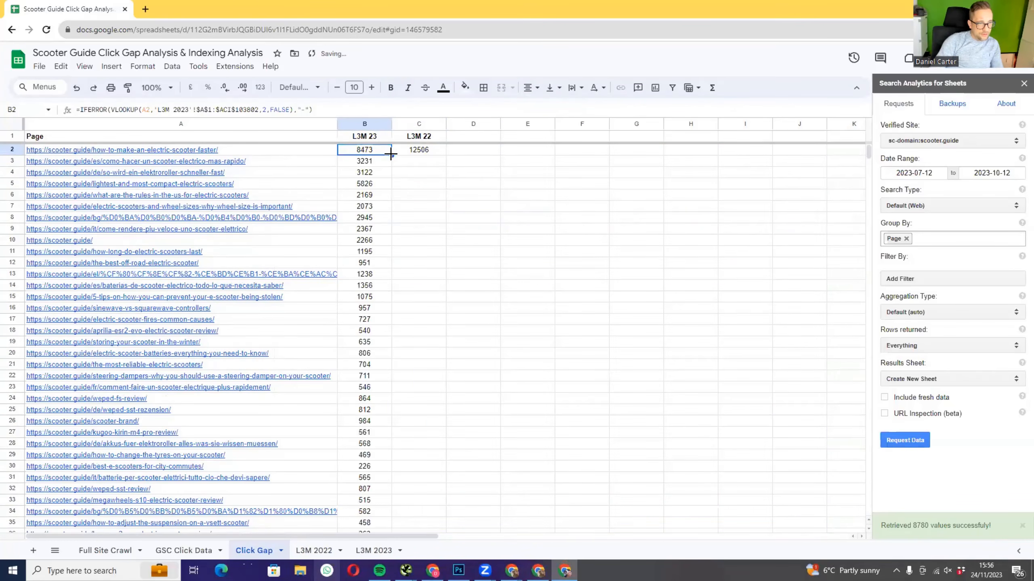
left_click(429, 150)
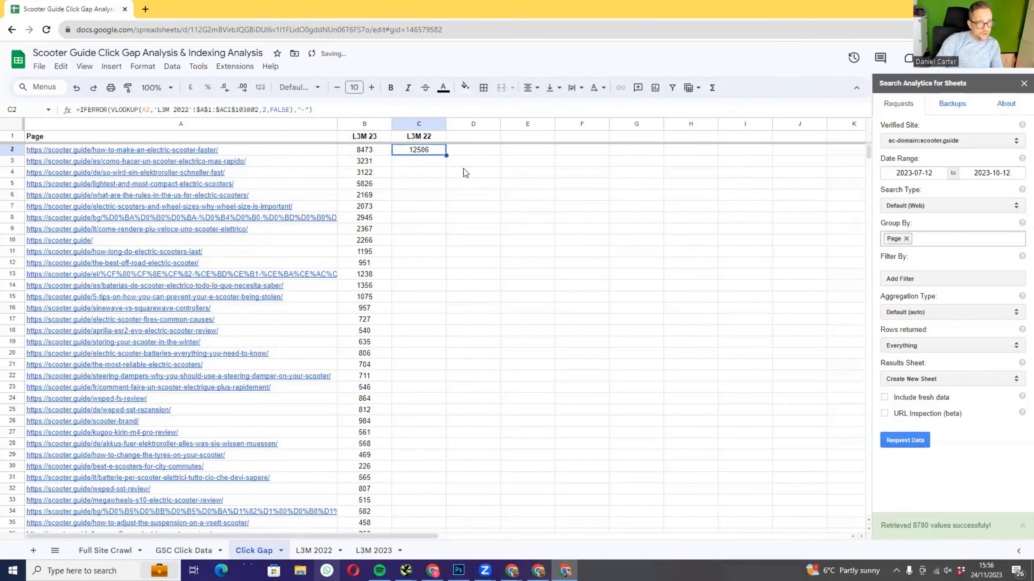
double_click(446, 155)
left_click(471, 276)
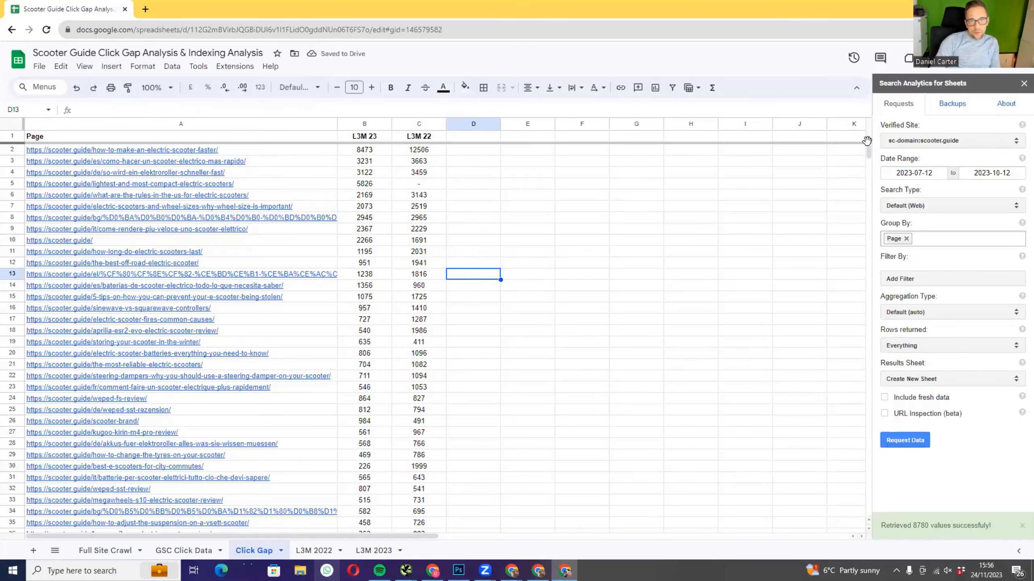
left_click_drag(868, 158, 945, 238)
left_click_drag(955, 110, 952, 112)
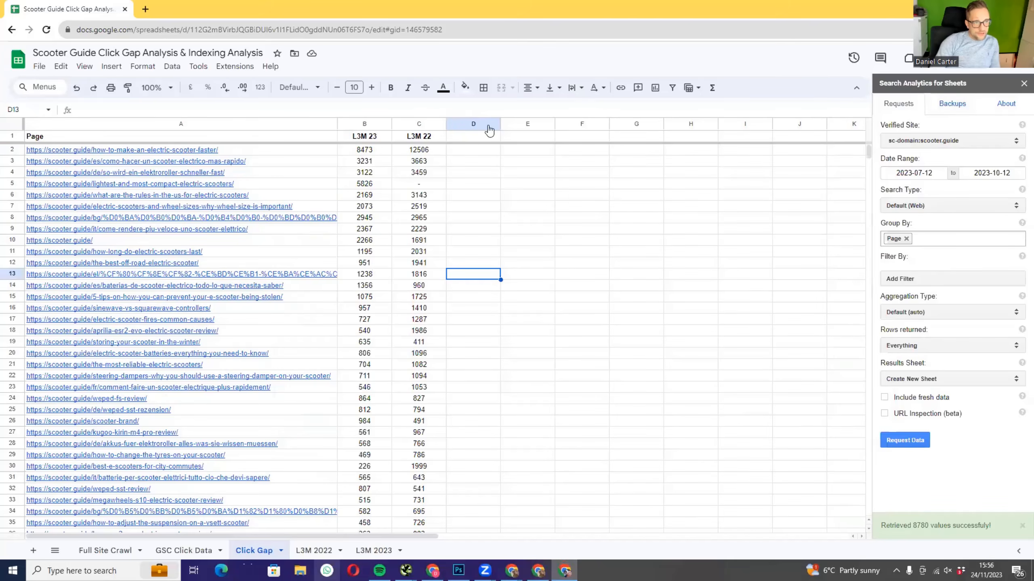
- Enter the header Click Gap in D1
left_click(470, 140)
key("Caps_Lock")
type("c")
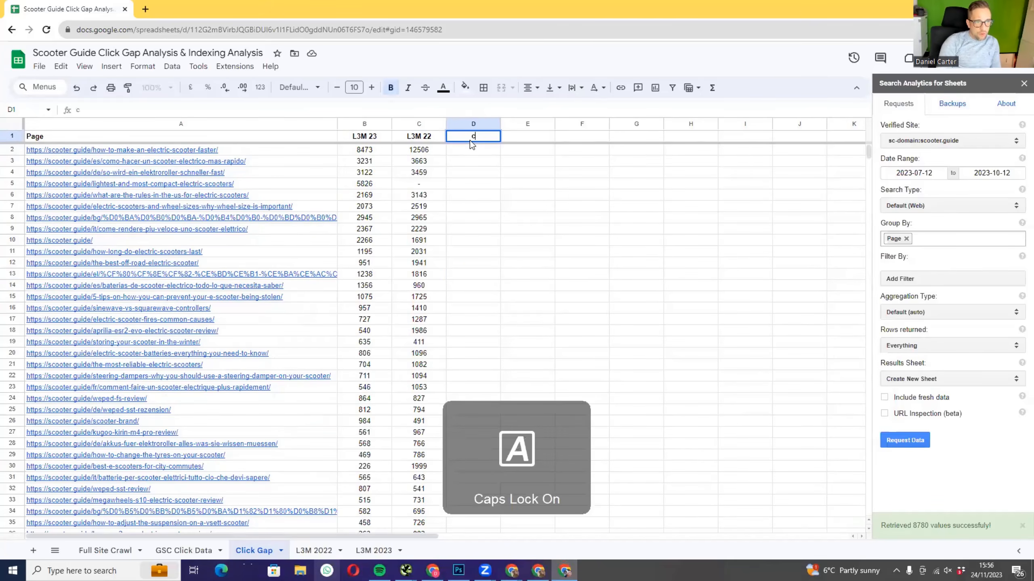
type("L")
key("BackSpace")
key("BackSpace")
type("C")
key("Caps_Lock")
type("lick Gap")
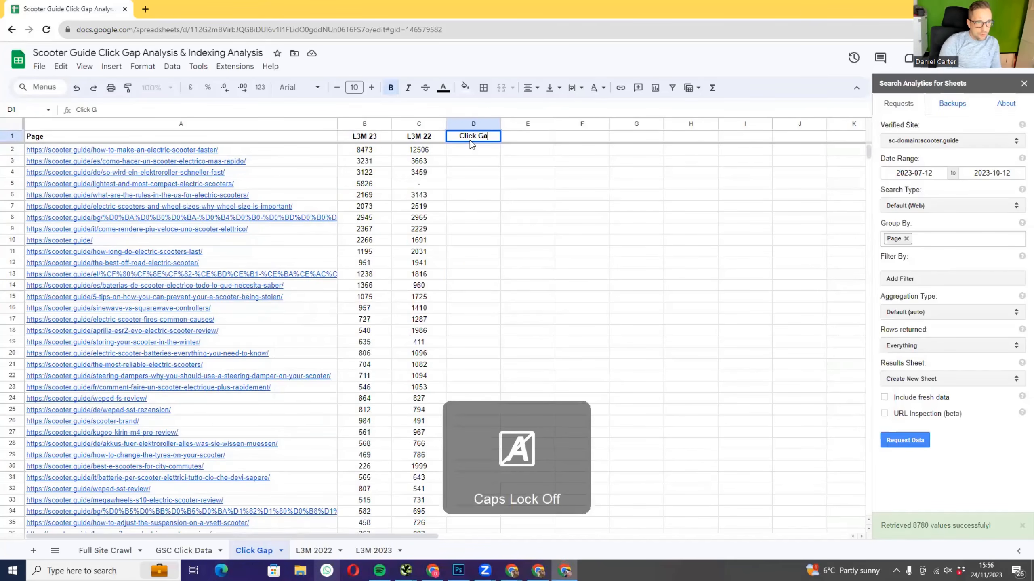
key("Return")
- Enter =sum(B2-C2) in D2 to subtract the 2022 clicks from the 2023 clicks
type("=sum(")
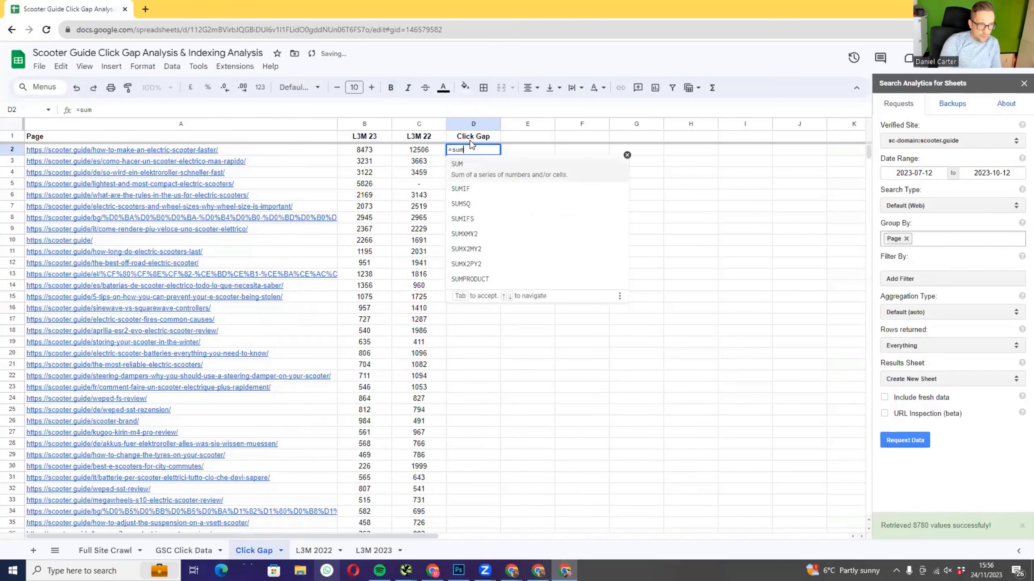
left_click(373, 152)
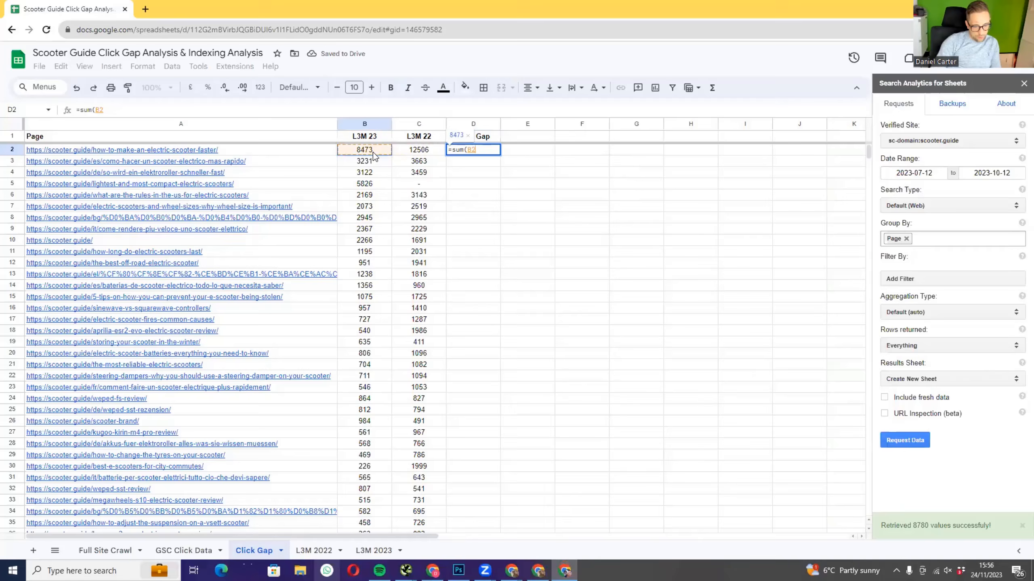
type("-")
left_click(420, 152)
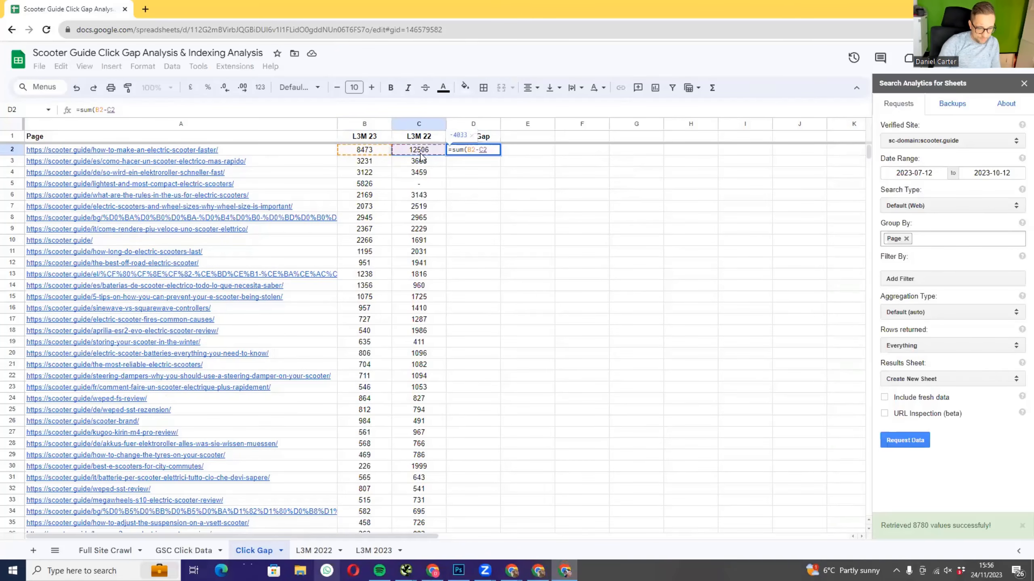
key("Return")
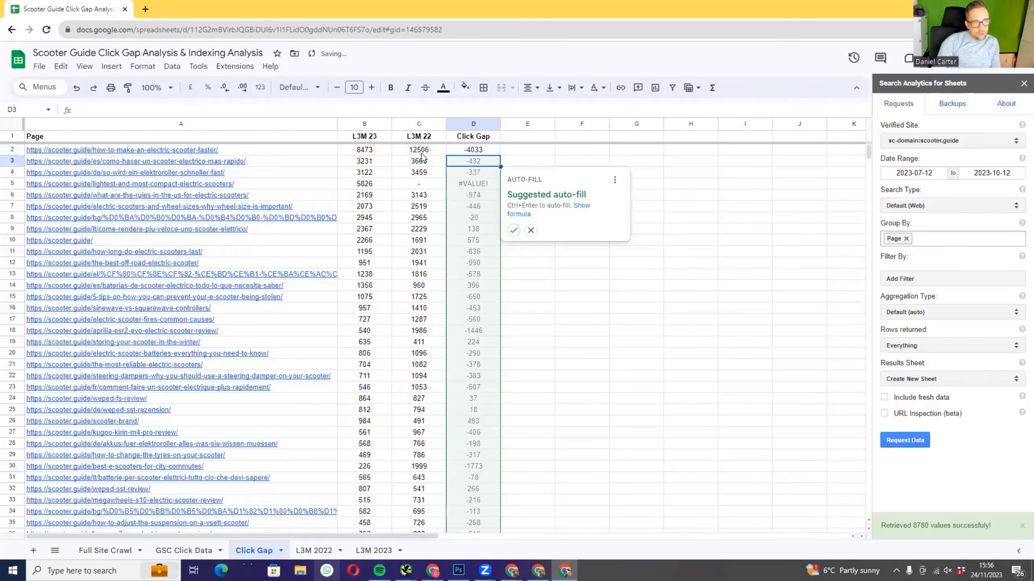
- Accept the suggested fill so the Click Gap formula extends down column D for every listed page
left_click(513, 230)
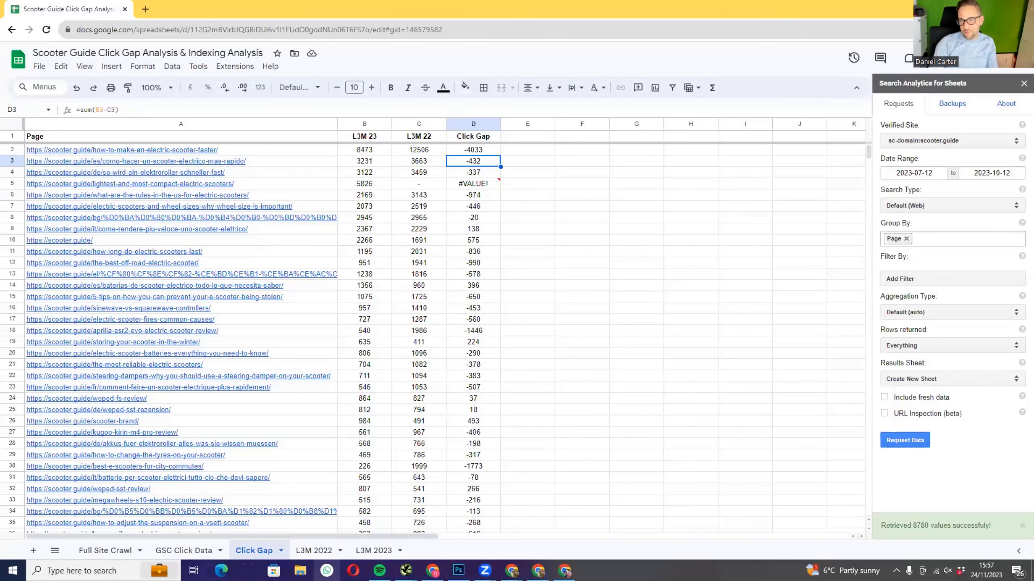
left_click(530, 218)
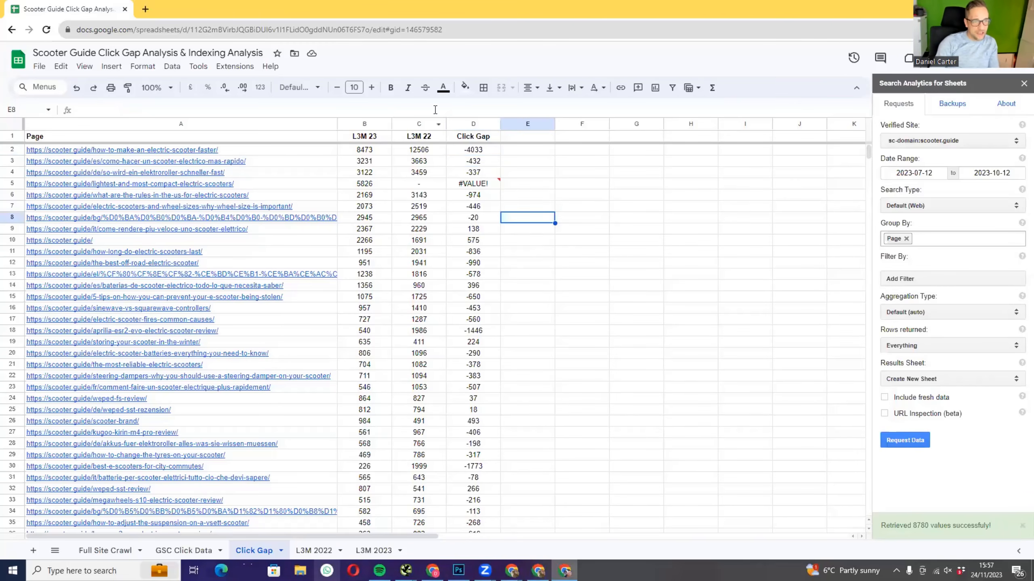
scroll(663, 252, "down", 10)
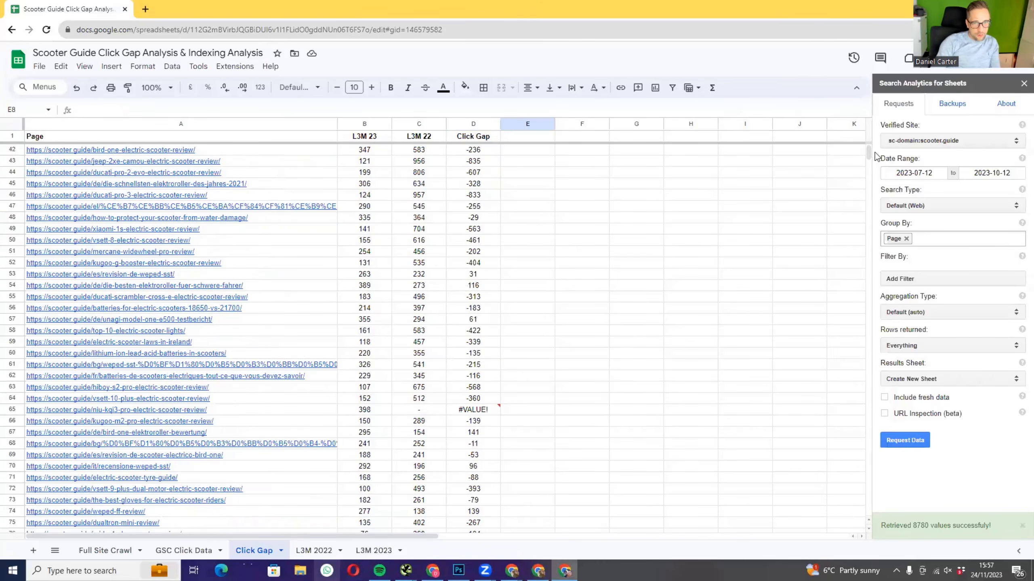
scroll(869, 154, "up", 10)
left_click(645, 290)
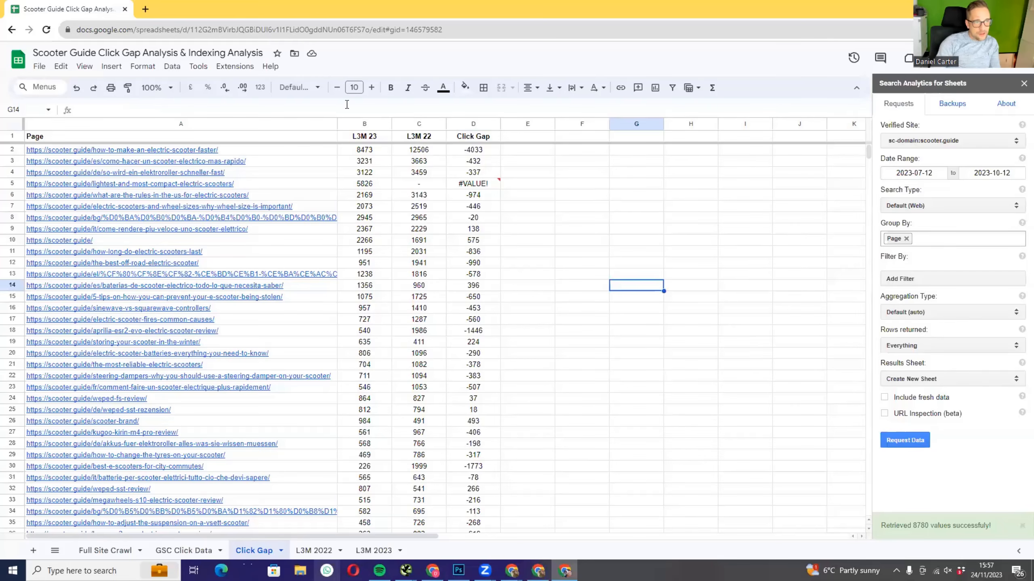
- Narrow columns B, C and D together to the same width
left_click_drag(365, 125, 462, 124)
left_click_drag(392, 124, 385, 124)
left_click(631, 194)
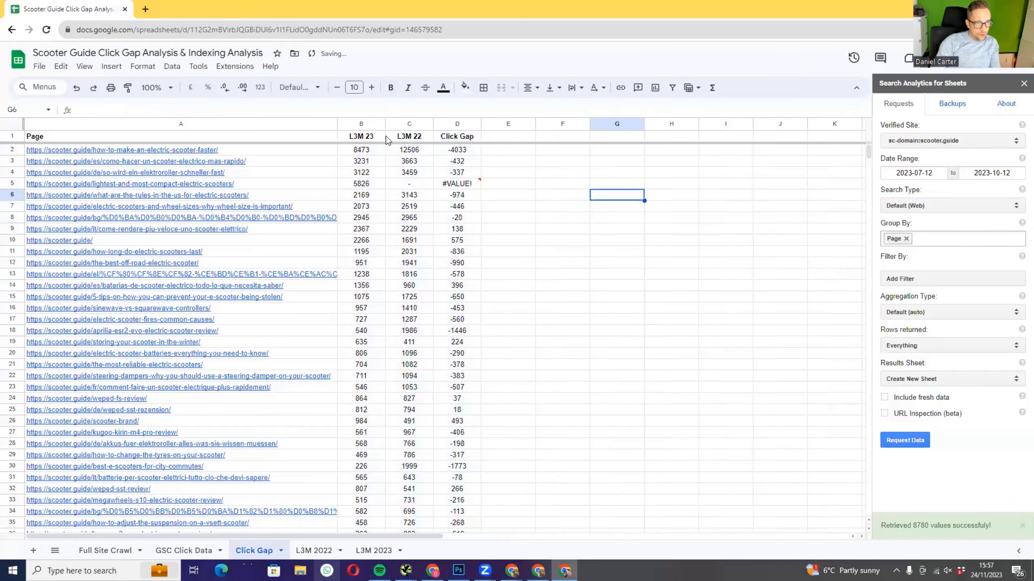
- Add CLICKS on a second line to the L3M 23 header in B1 and the L3M 22 header in C1
double_click(365, 136)
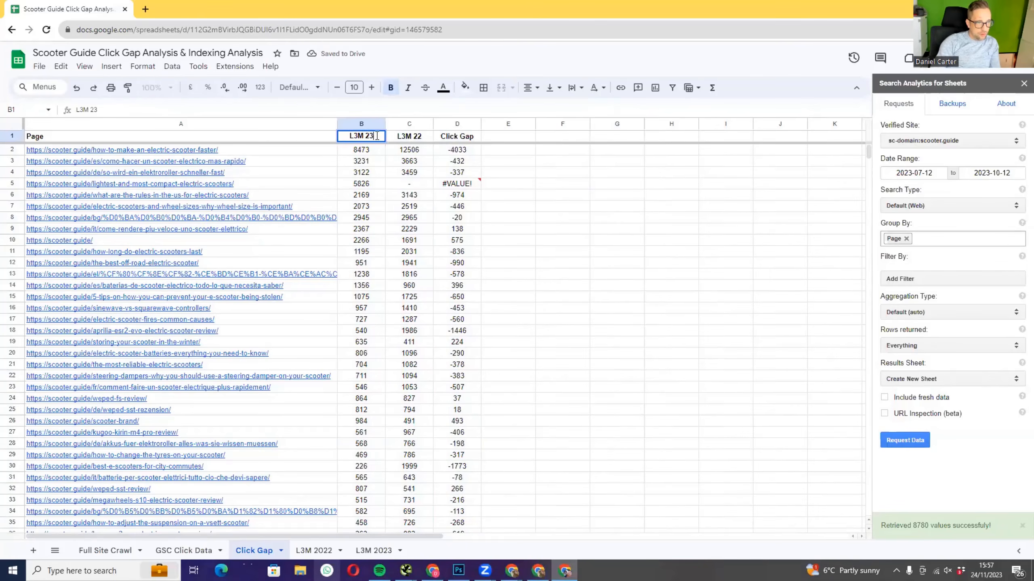
key("Caps_Lock")
type("CLICKS")
key("Return")
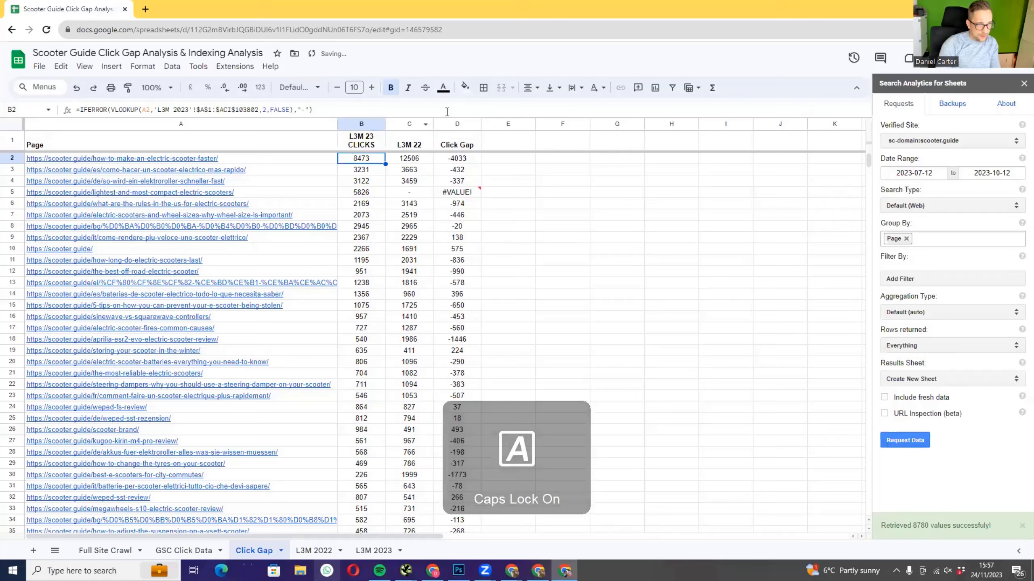
double_click(421, 136)
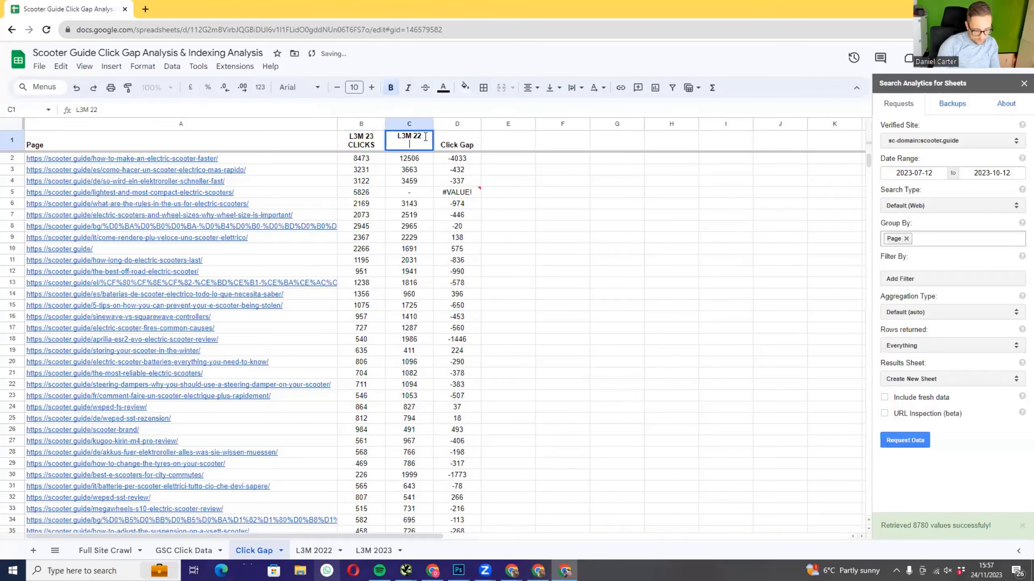
type("CLICKS")
key("Tab")
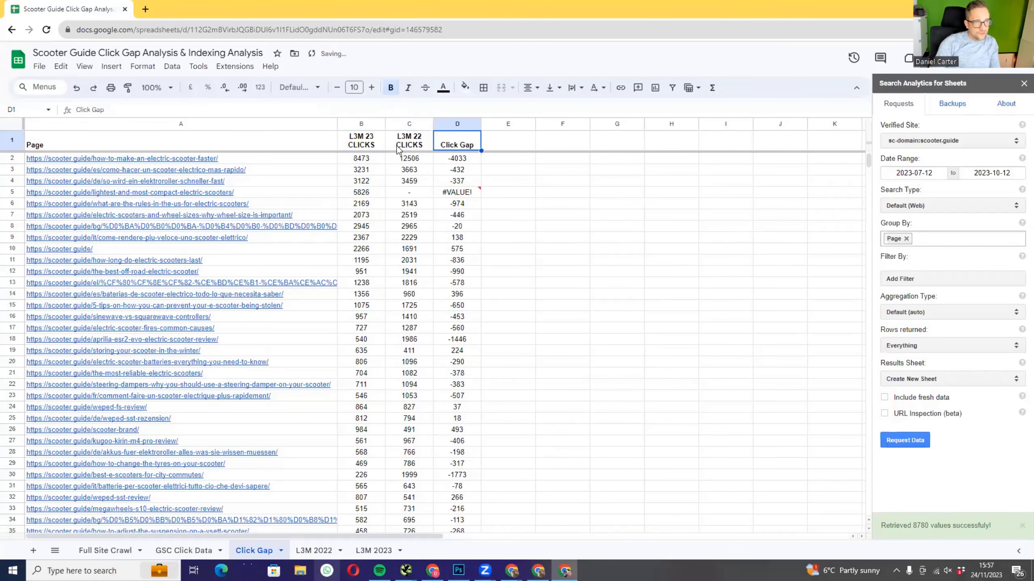
- Copy the two click headers from B1:C1 into E1:F1
left_click_drag(371, 145, 411, 143)
key("ctrl+c")
left_click(504, 142)
key("ctrl+v")
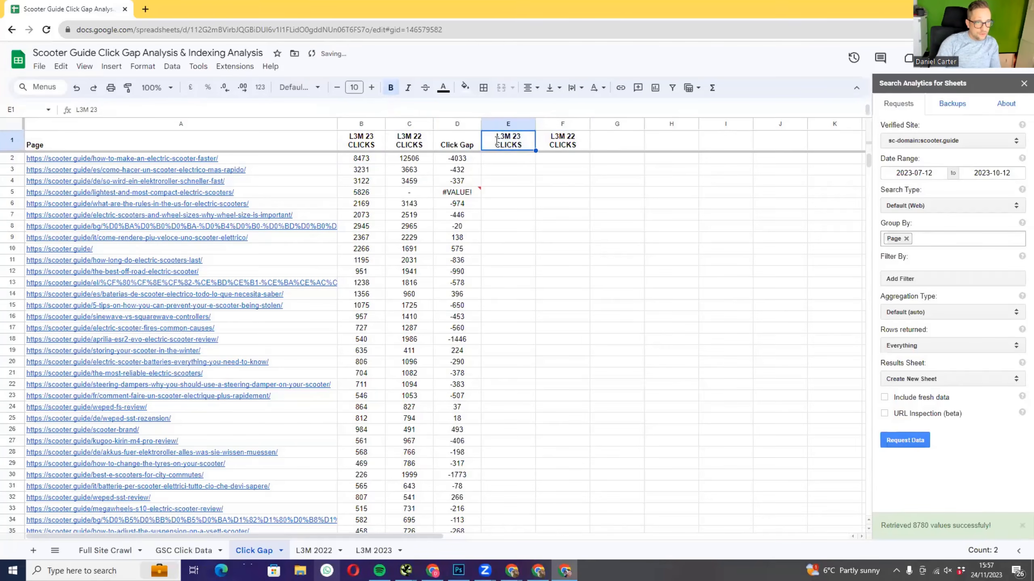
- Replace CLICKS with IMPR in the headers in E1 and F1
double_click(503, 144)
key("BackSpace")
key("Caps_Lock")
key("Caps_Lock")
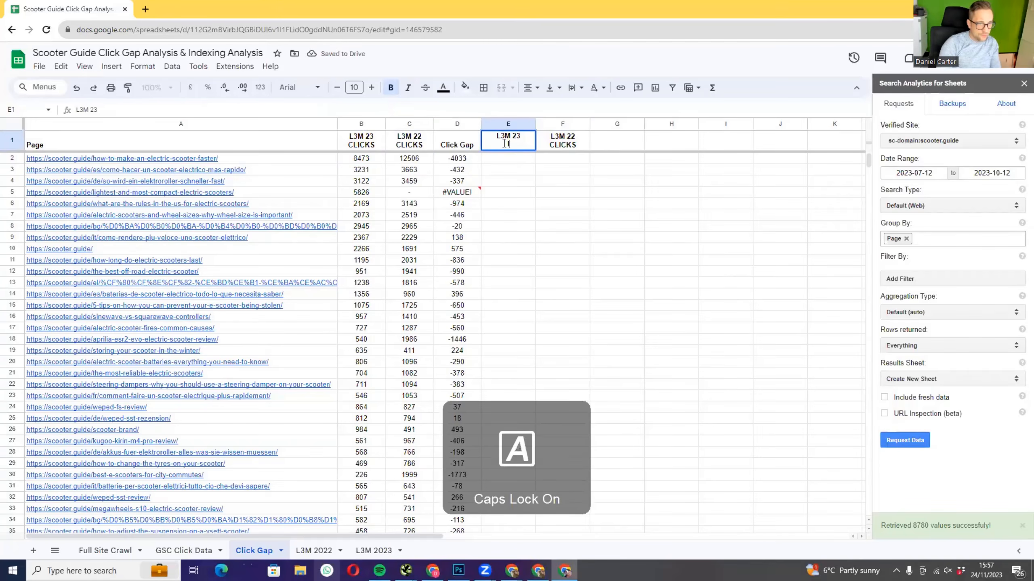
type("IMPR")
key("Tab")
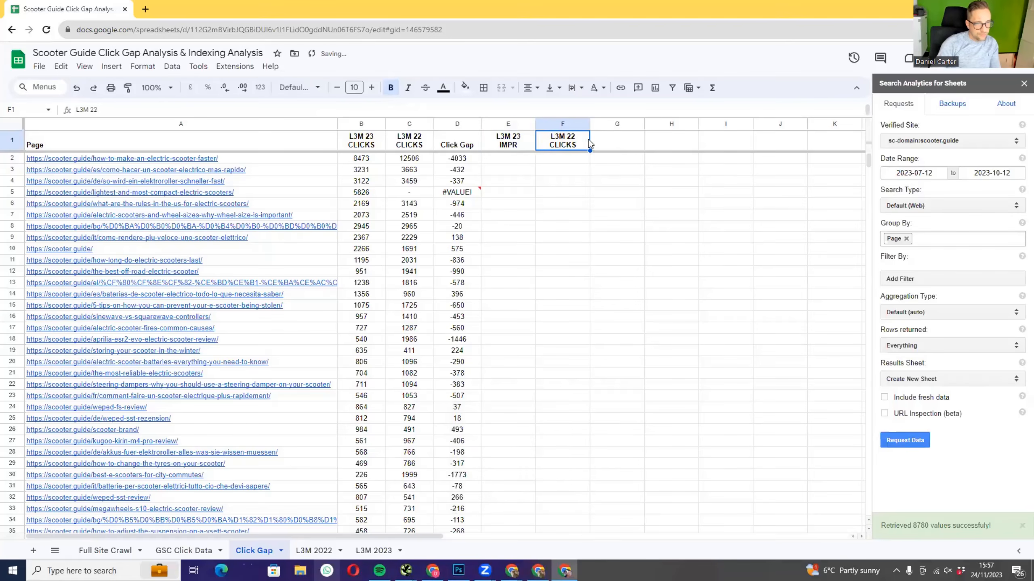
double_click(561, 144)
key("BackSpace")
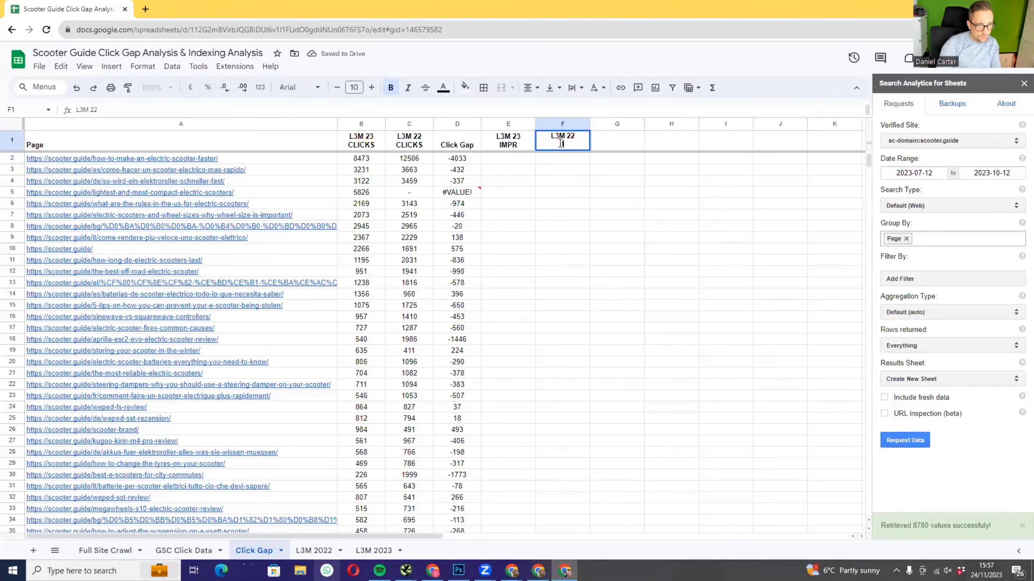
key("Return")
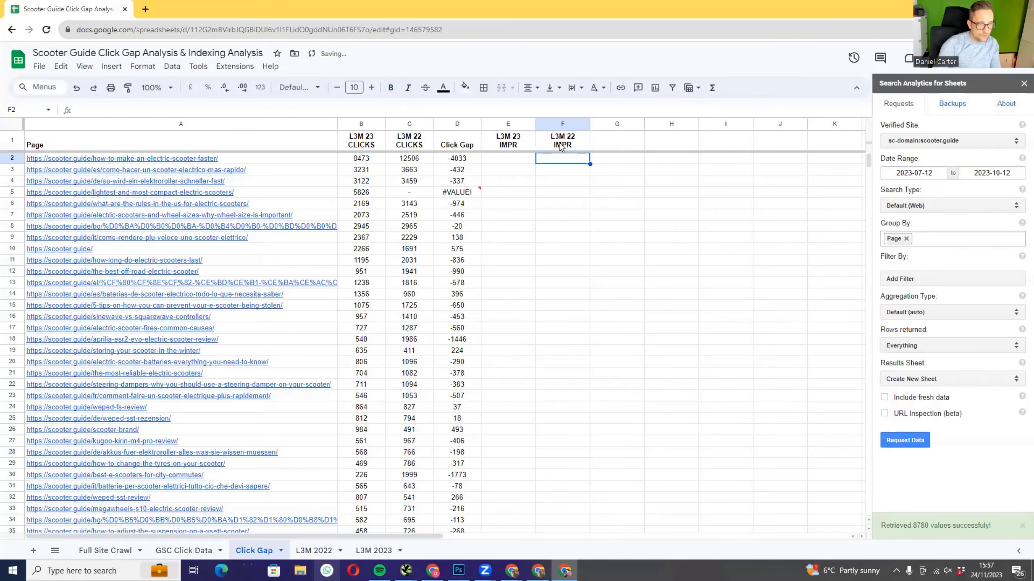
- Copy the two IMPR headers from E1:F1 into G1:H1
left_click_drag(515, 145, 561, 144)
key("ctrl+c")
left_click(617, 146)
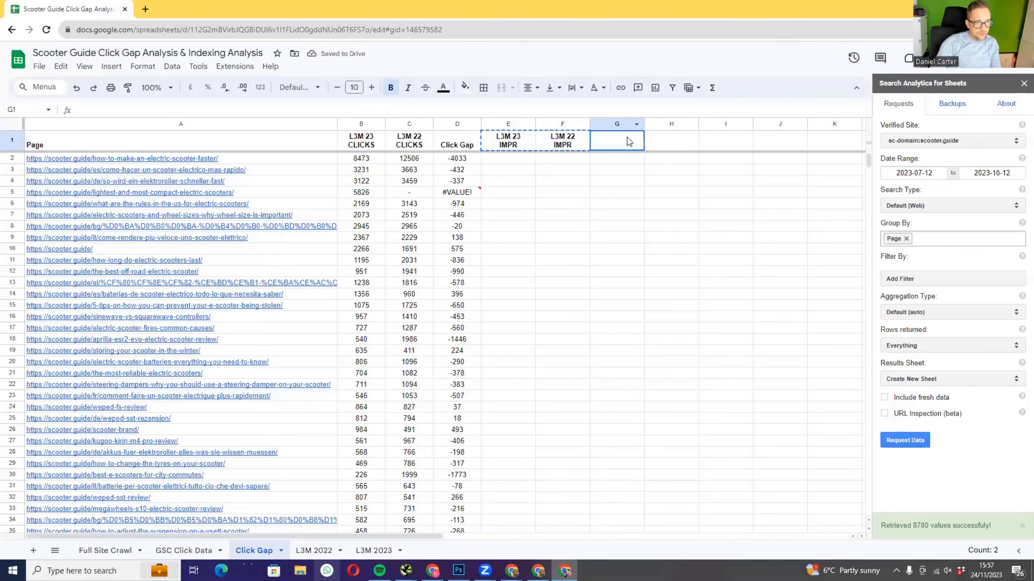
key("ctrl+v")
- Replace IMPR with POS in the headers in G1 and H1
left_click(616, 146)
double_click(609, 144)
type("PO")
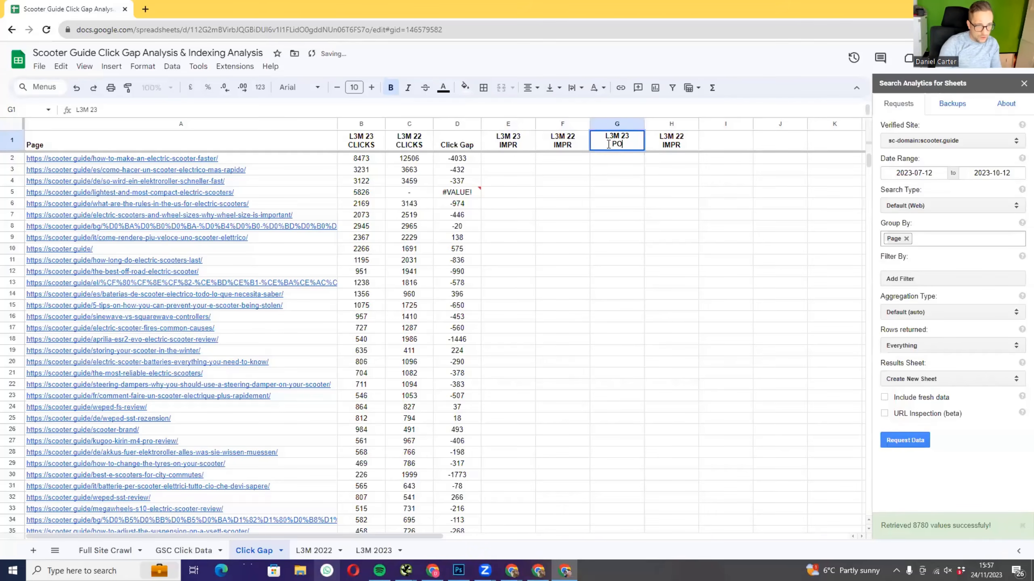
type("S")
left_click(674, 146)
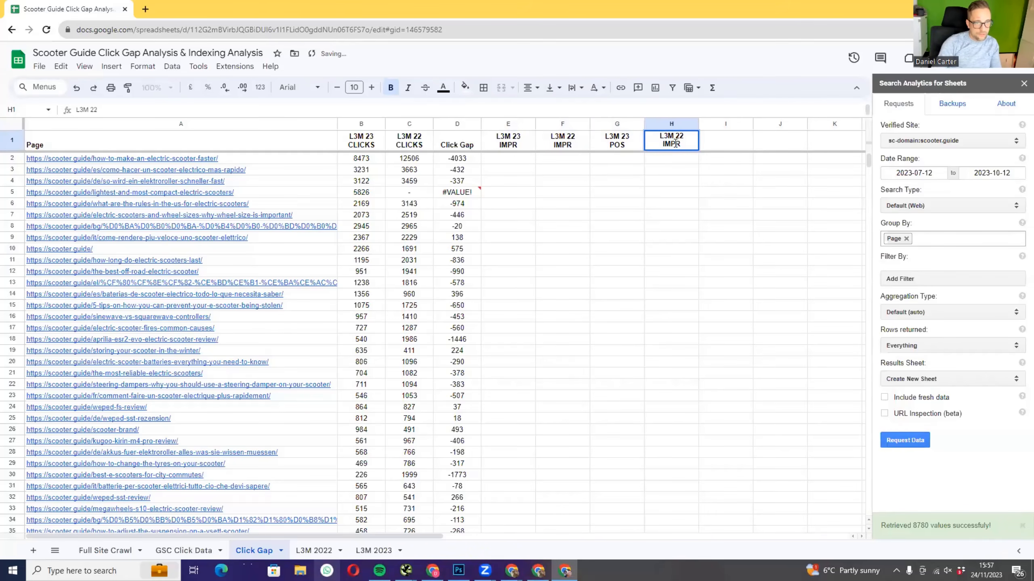
type("POS")
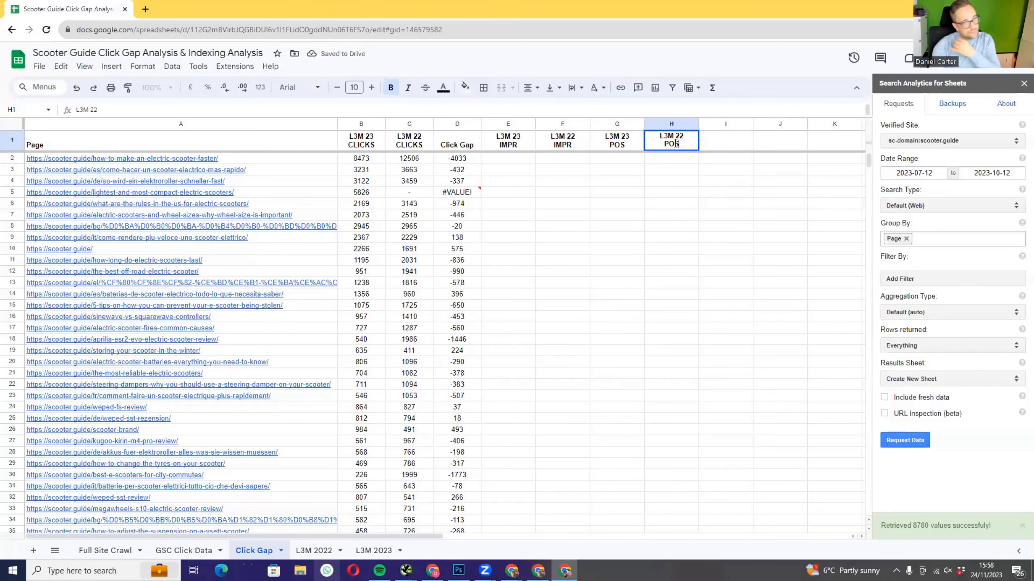
key("Return")
- Reuse B2's lookup formula in E2 with column index 3 to return the L3M 2023 impressions
double_click(368, 158)
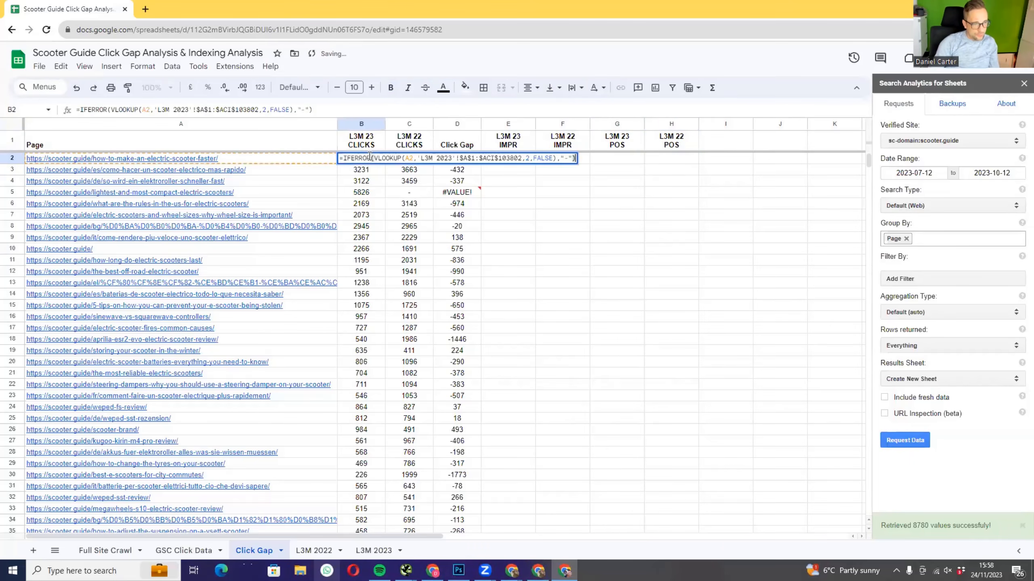
key("ctrl+a")
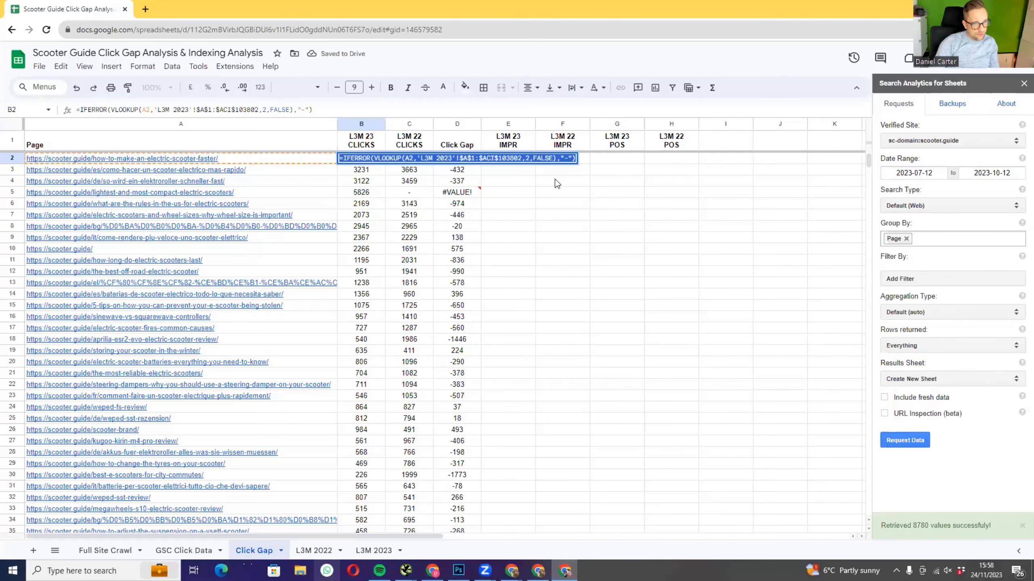
key("ctrl+c")
left_click(514, 159)
double_click(522, 161)
key("ctrl+v")
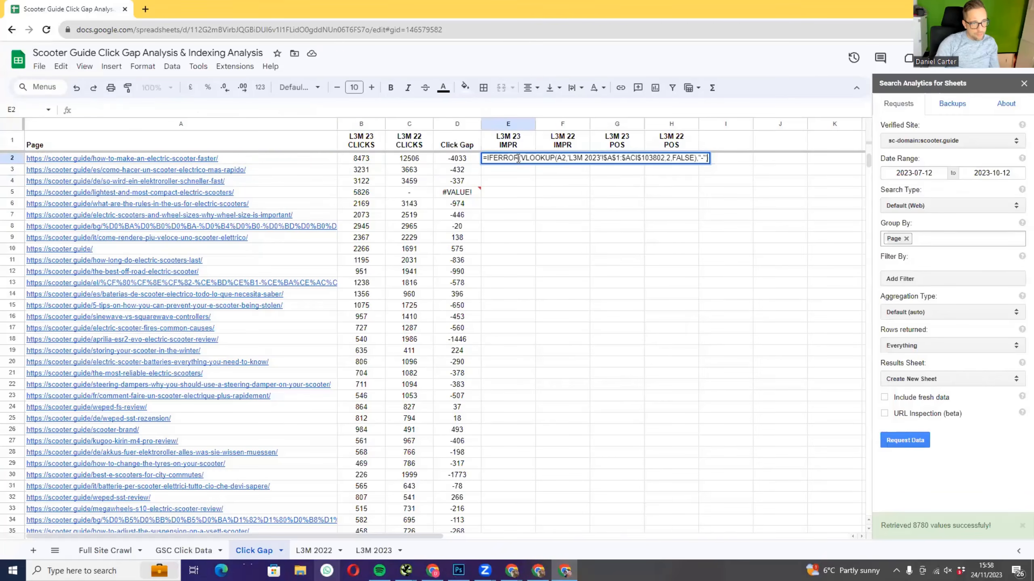
double_click(670, 158)
type("3")
key("Return")
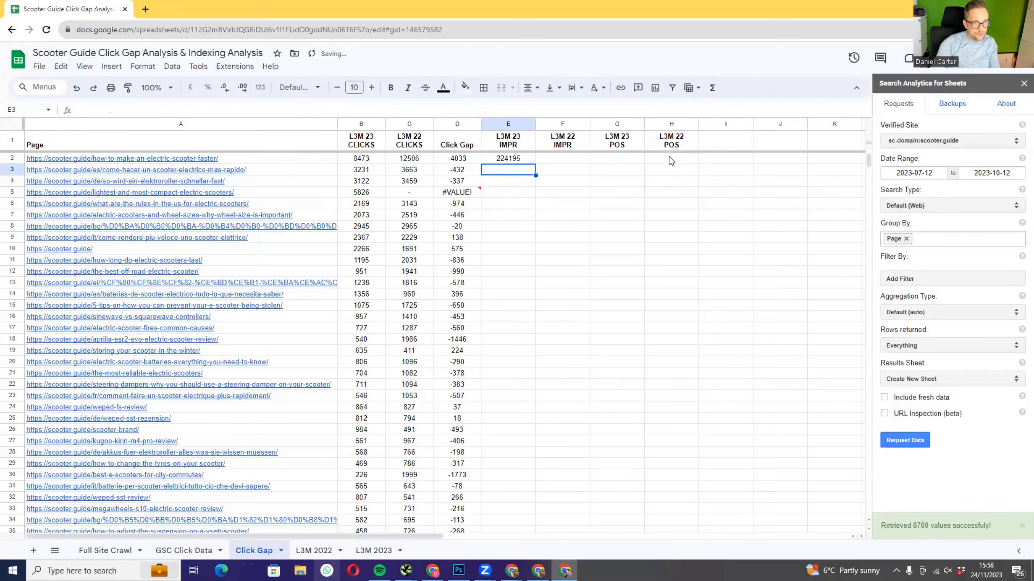
- Enter the same lookup formula in F2, pointing to the L3M 2022 sheet with column index 3
double_click(574, 160)
key("ctrl+v")
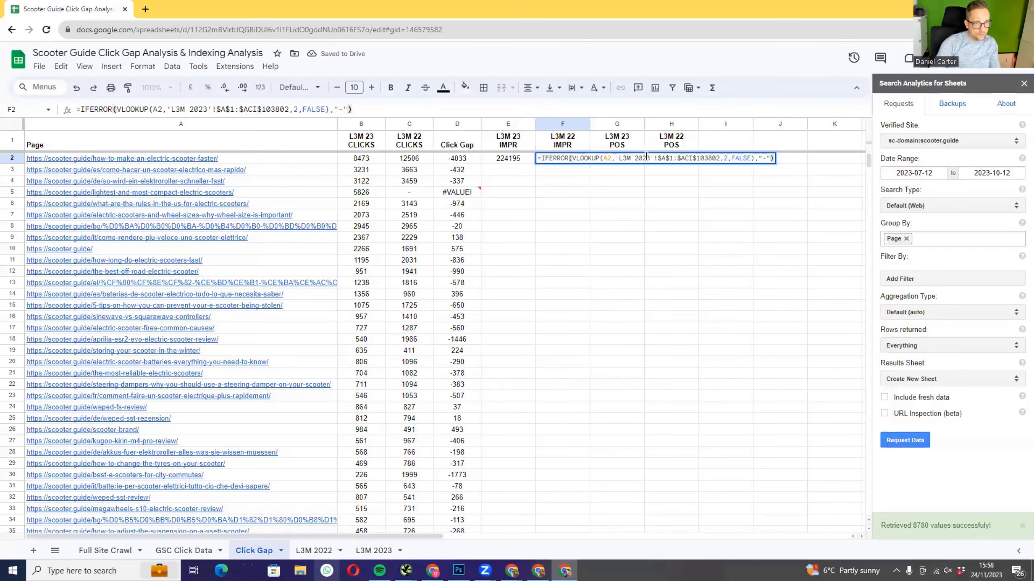
type("2")
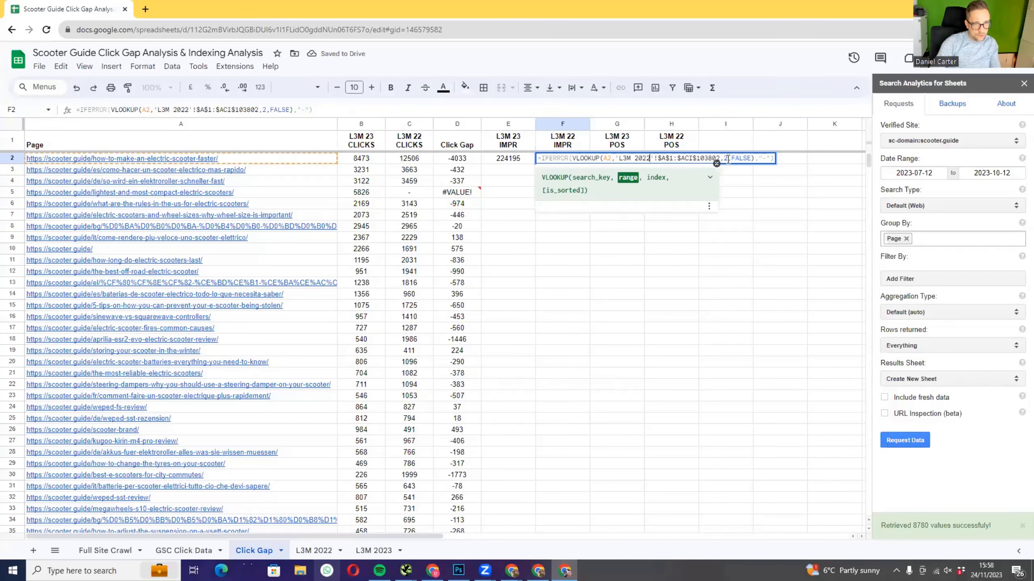
double_click(727, 158)
key("Return")
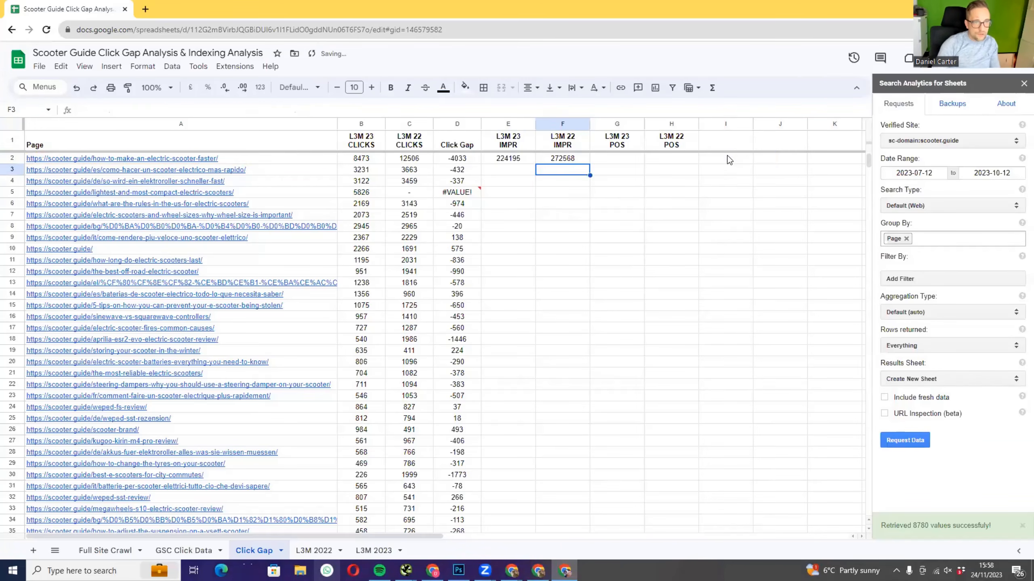
- Fill the impression lookup formulas in E2 and F2 down their columns for every listed page
left_click(531, 158)
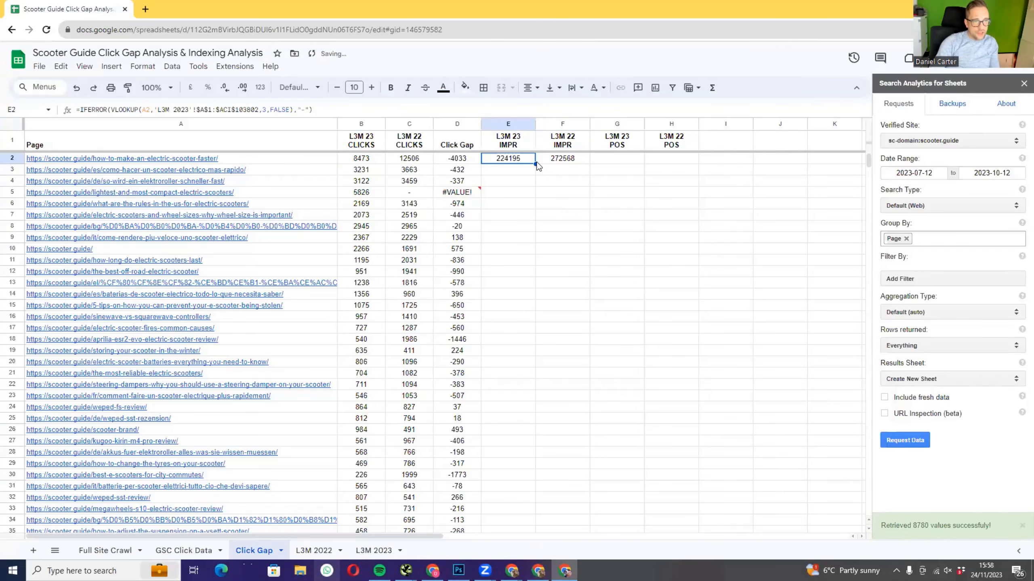
double_click(535, 163)
left_click(562, 159)
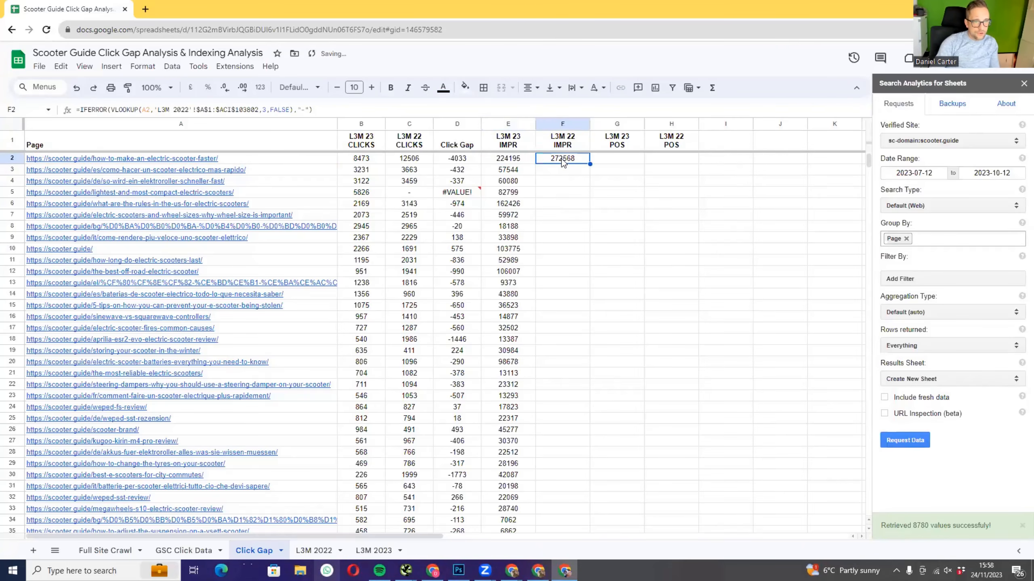
double_click(590, 163)
- Insert an empty column between L3M 22 IMPR and L3M 23 POS
left_click(602, 121)
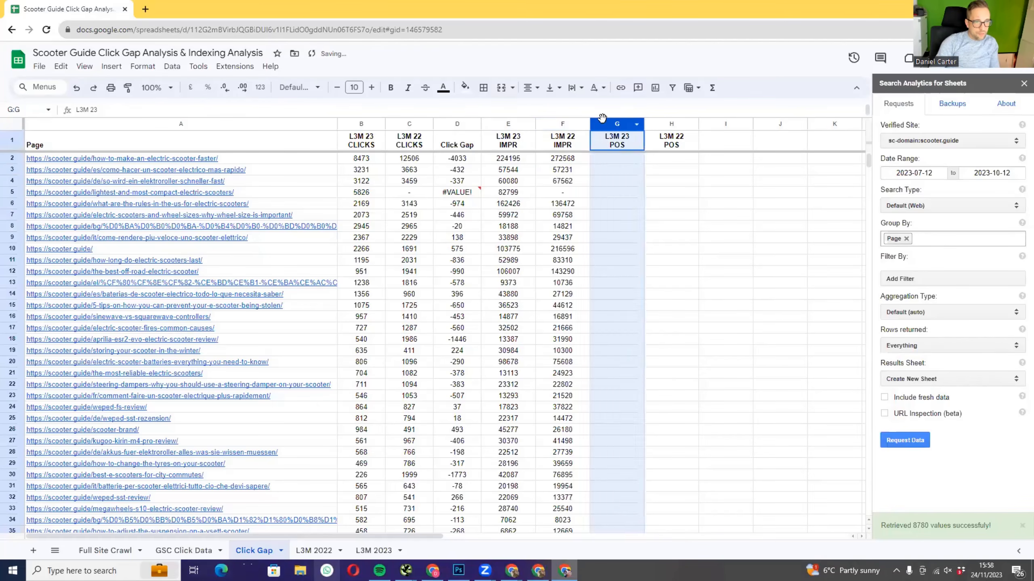
right_click(603, 119)
left_click(677, 207)
- Enter the header Impr Gap in G1, split over two lines
left_click(616, 143)
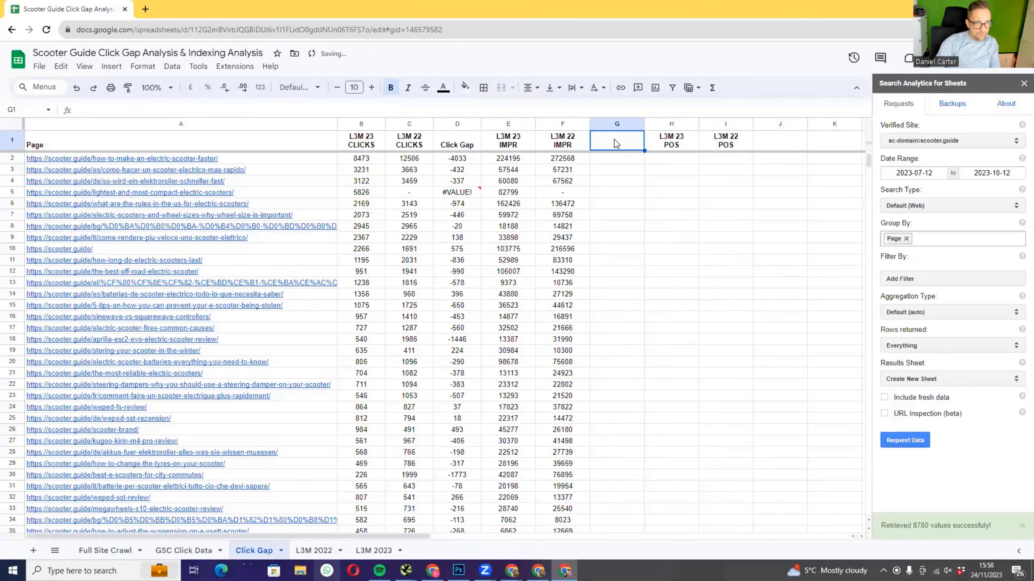
key("Caps_Lock")
type("iMP")
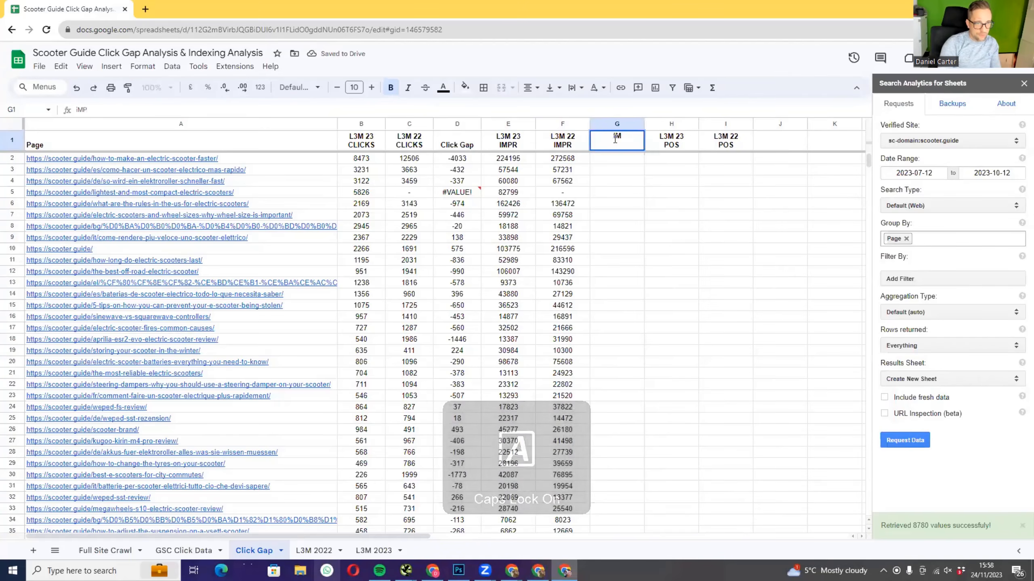
key("BackSpace")
key("BackSpace")
key("BackSpace")
key("Caps_Lock")
type("Impr")
key("Caps_Lock")
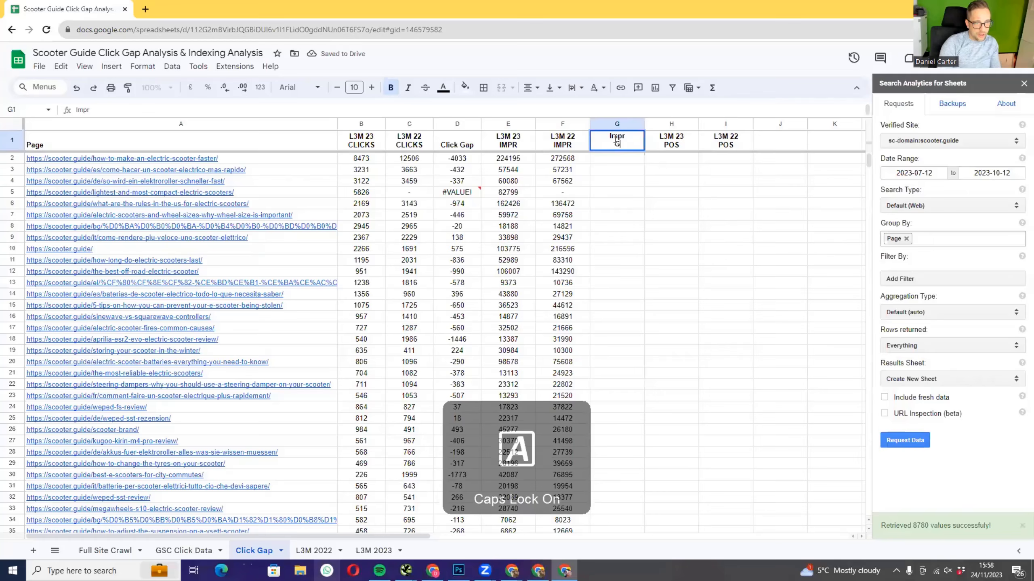
type("Gap")
key("Return")
- Enter =sum(E2-F2) in G2 to subtract the 2022 impressions from the 2023 impressions
type("=")
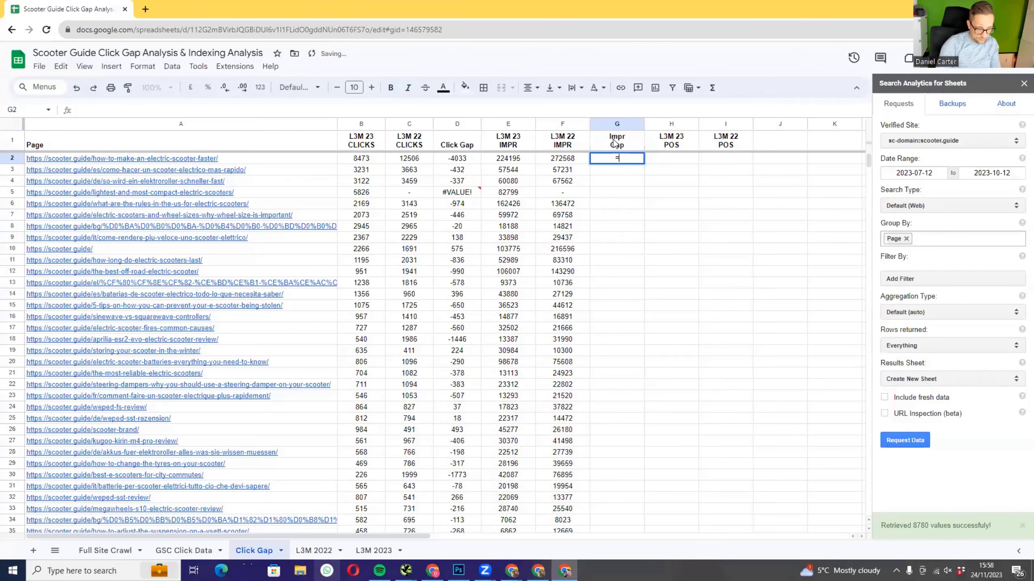
type("sum(")
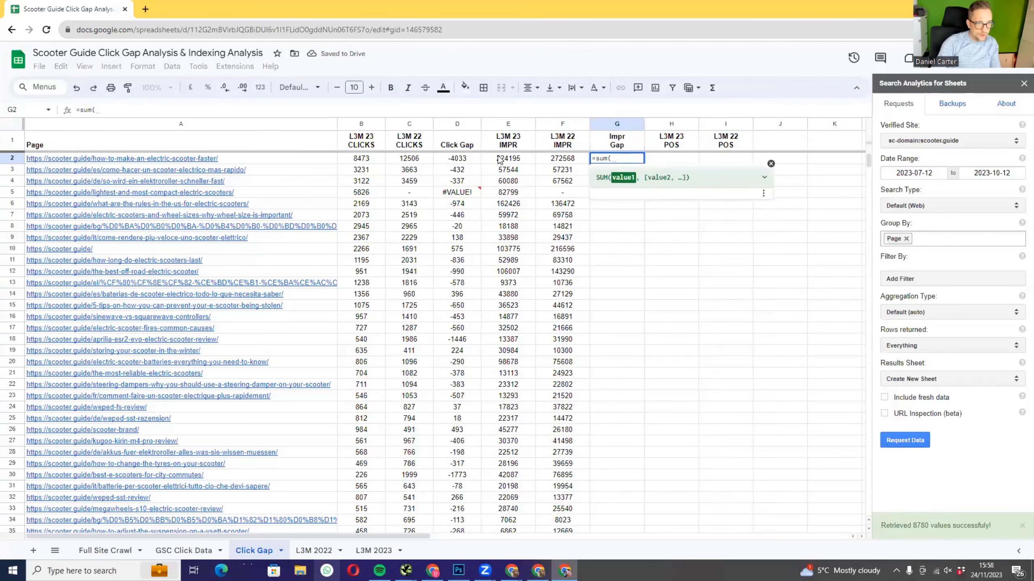
left_click(500, 159)
type("-")
left_click(563, 158)
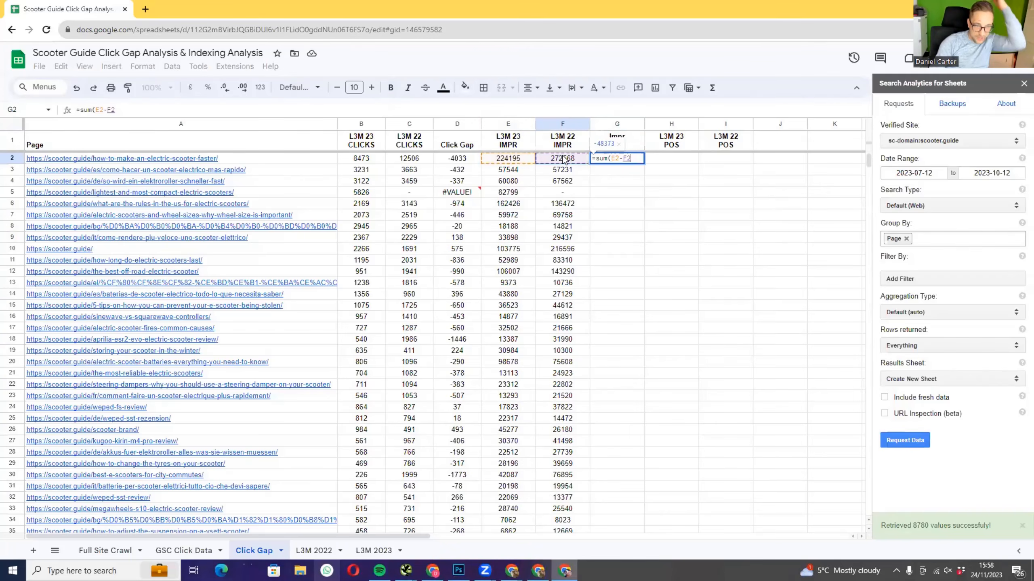
type(")")
key("Return")
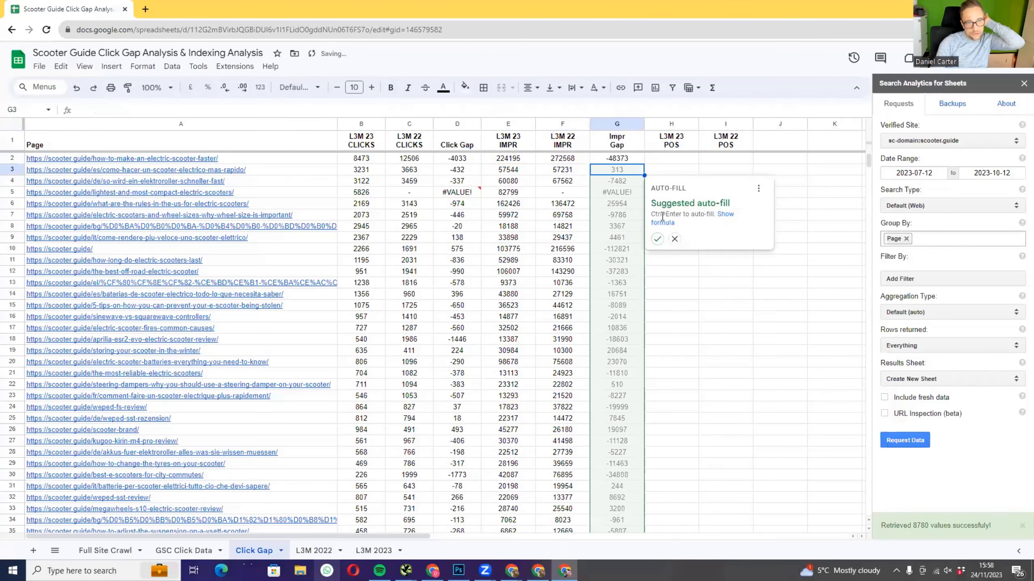
- Fill the impression gap formula down column G for every listed page
left_click(657, 238)
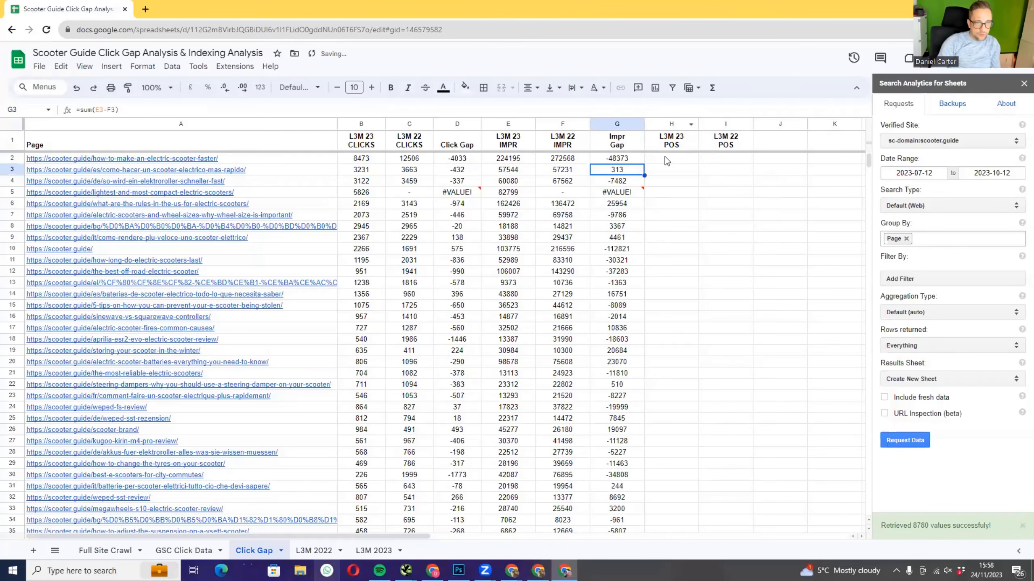
- Check the Position column's place on the L3M 2022 sheet, and reuse E2's lookup formula in H2 with column index 5
left_click(313, 550)
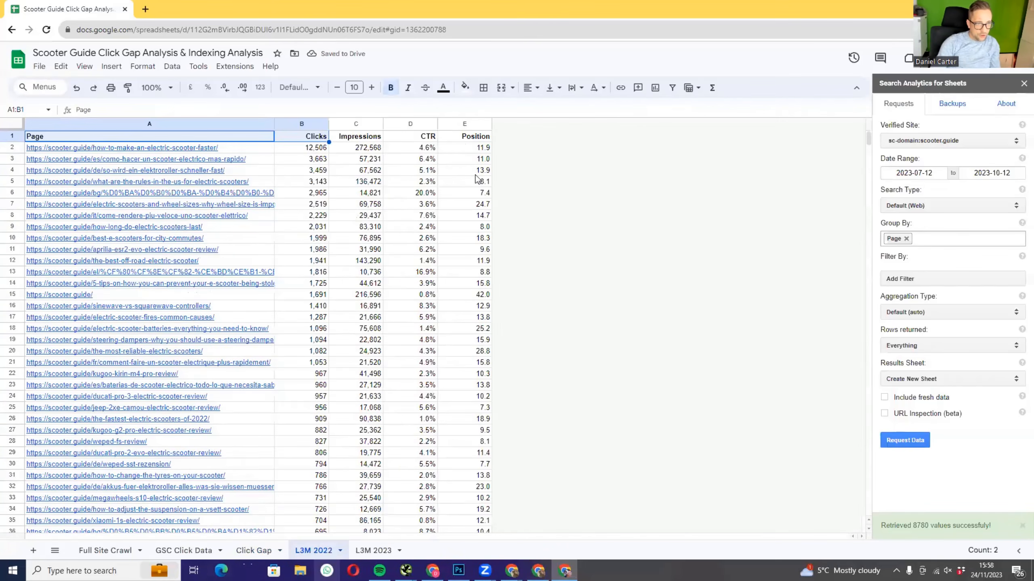
left_click_drag(461, 142, 208, 134)
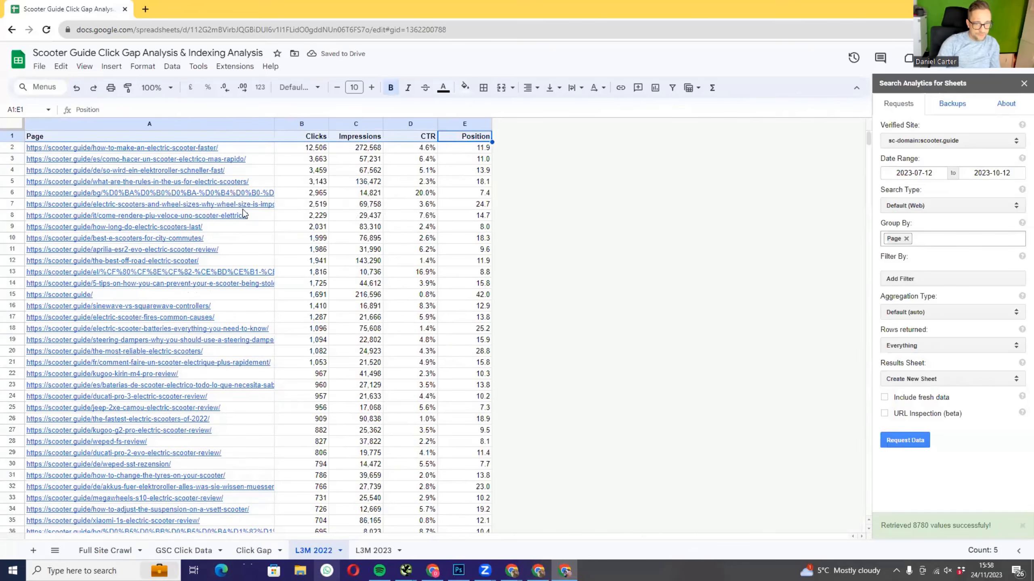
left_click(250, 550)
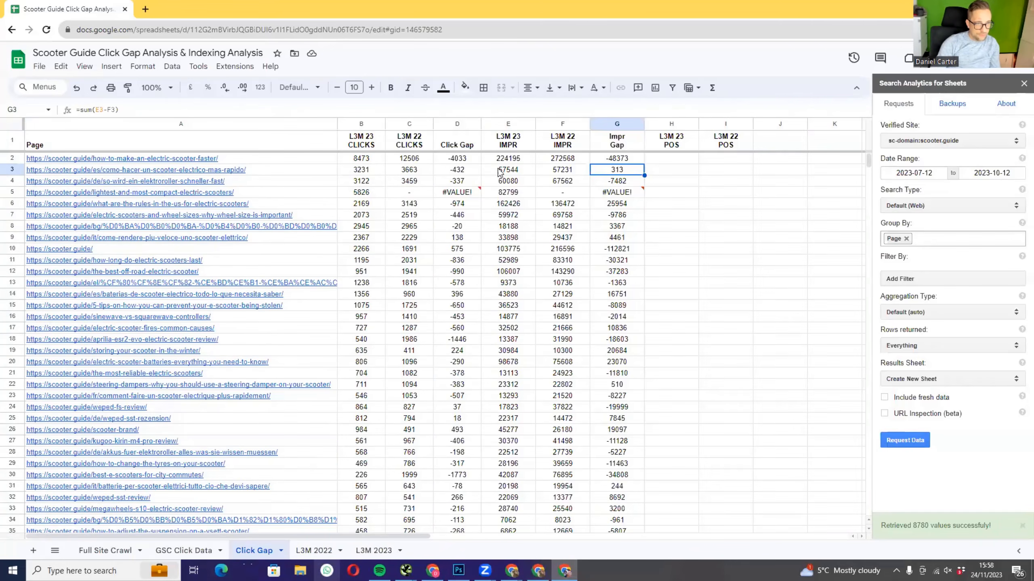
double_click(518, 158)
key("ctrl+a")
key("ctrl+c")
left_click(781, 215)
double_click(679, 162)
key("ctrl+v")
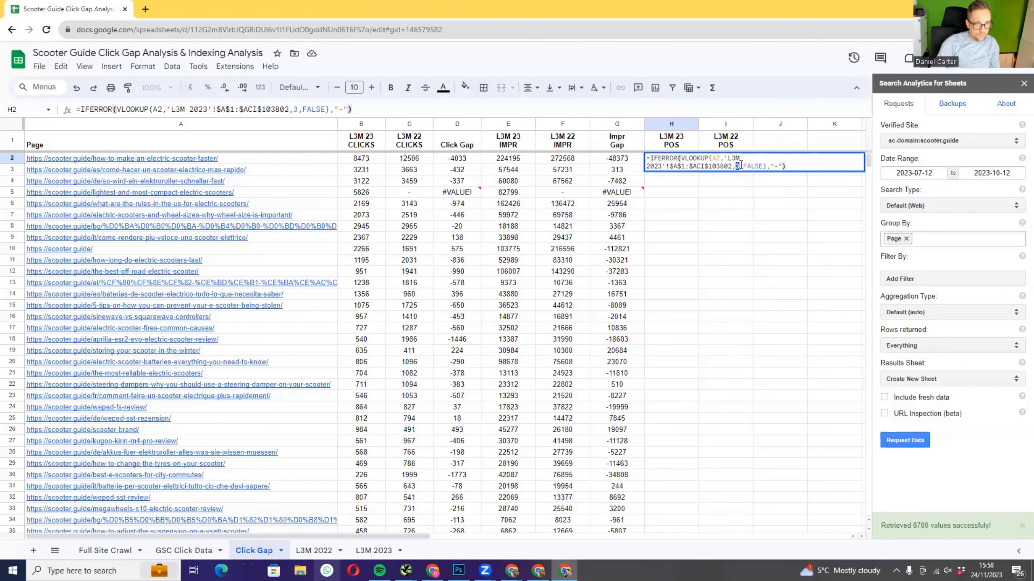
type("5")
key("Return")
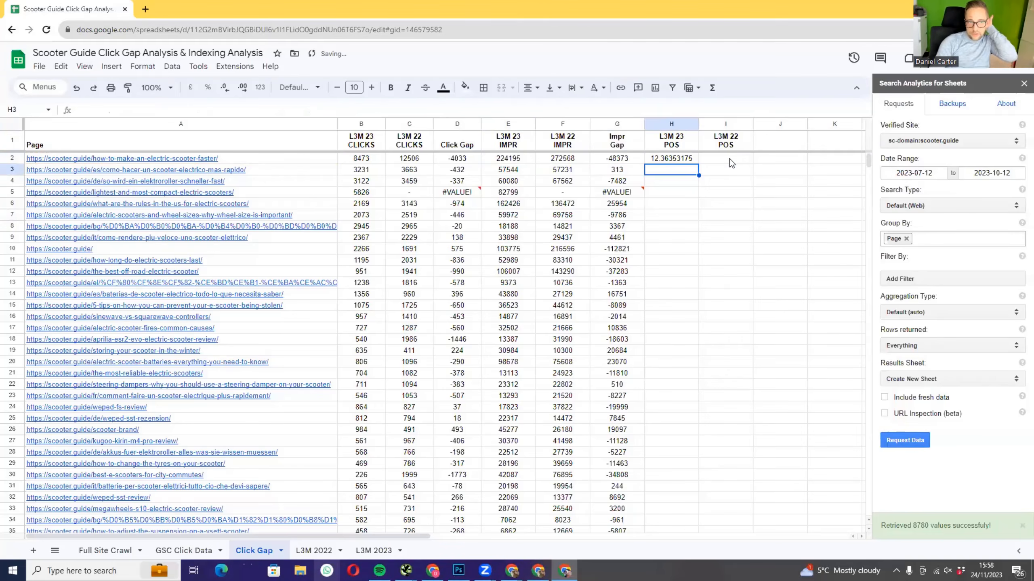
- Enter the same lookup formula in I2, pointing it at the L3M 2022 sheet with column index 5
double_click(729, 158)
key("ctrl+v")
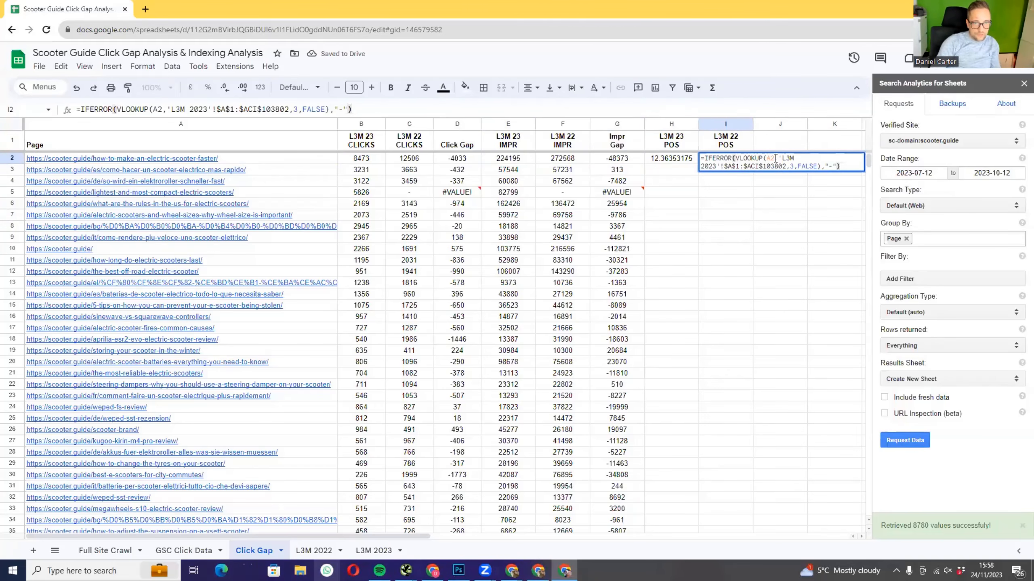
left_click(713, 166)
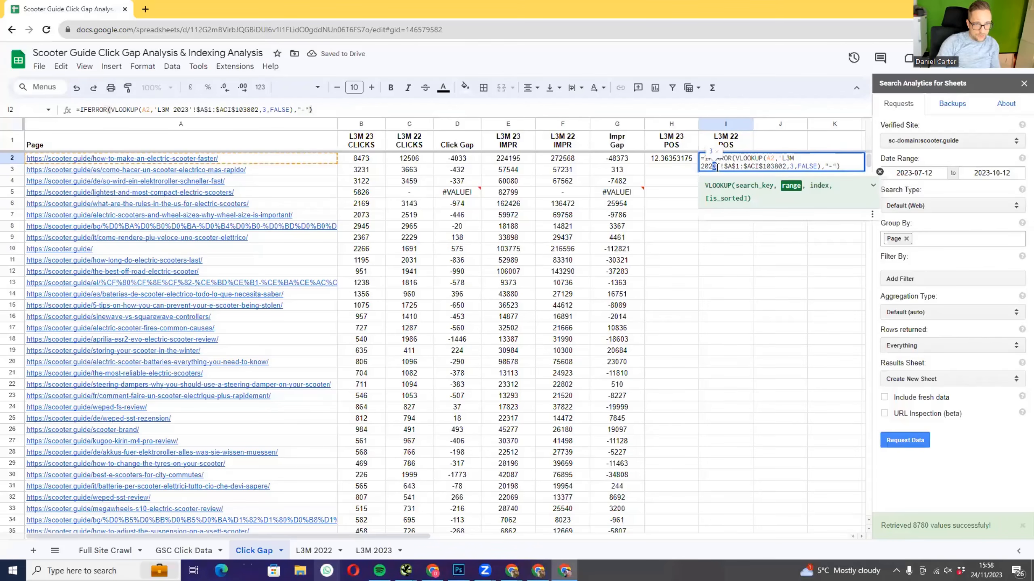
key("BackSpace")
type("2")
double_click(790, 163)
type("5")
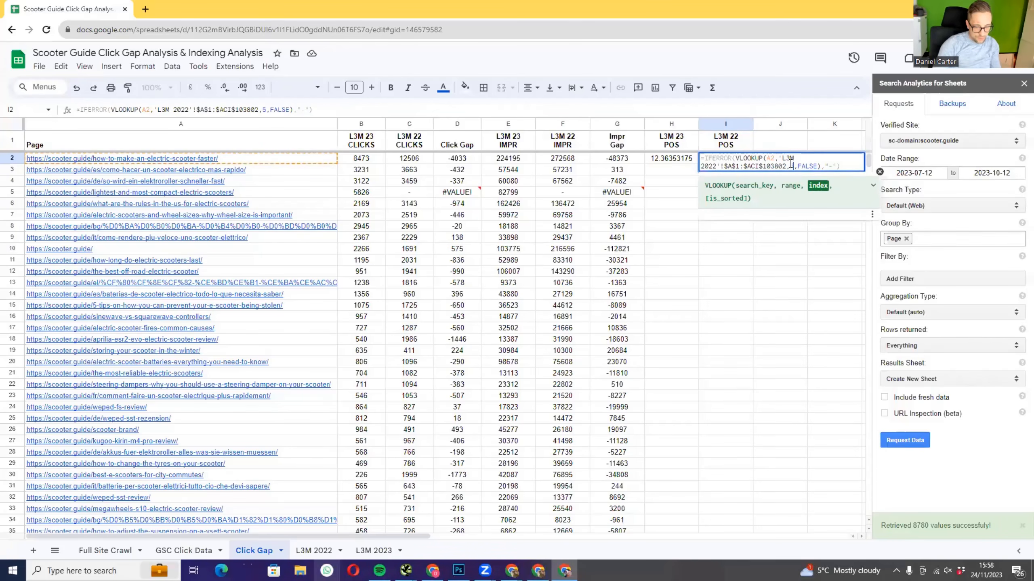
key("Return")
- Fill the position lookups in H2 and I2 down their columns and clear the stray formula from J2
left_click(687, 155)
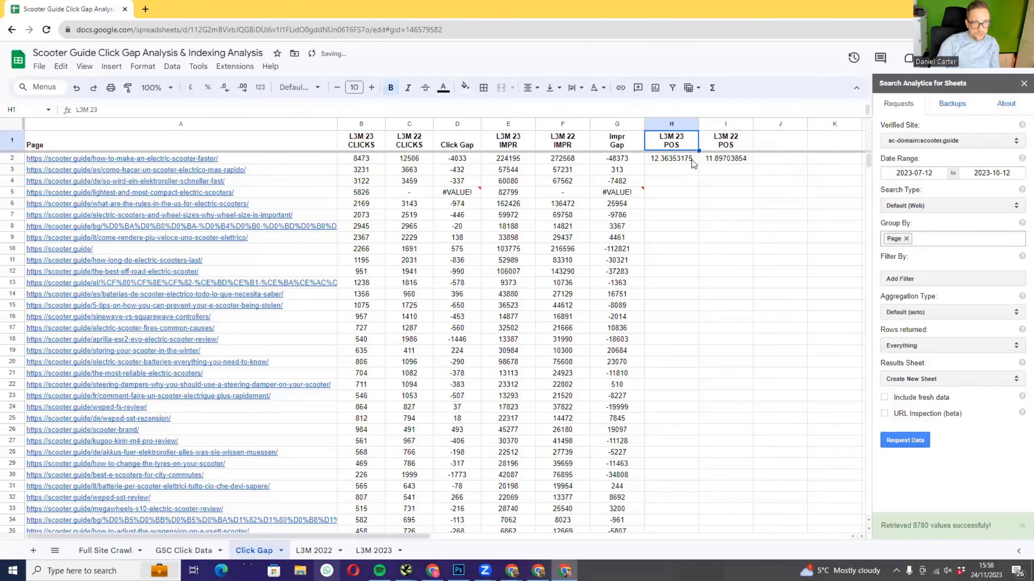
double_click(697, 163)
left_click(733, 160)
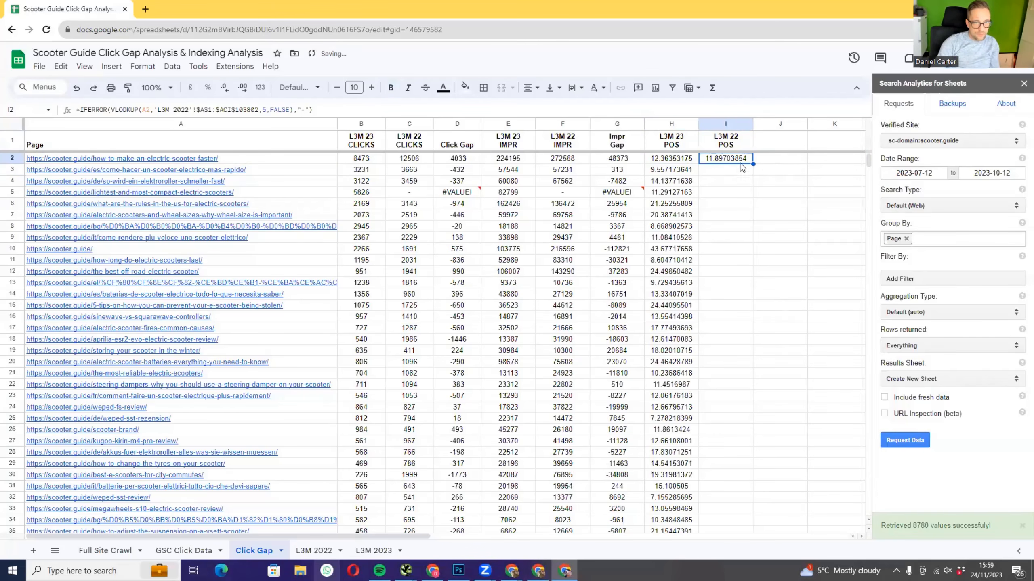
double_click(753, 163)
left_click(719, 160)
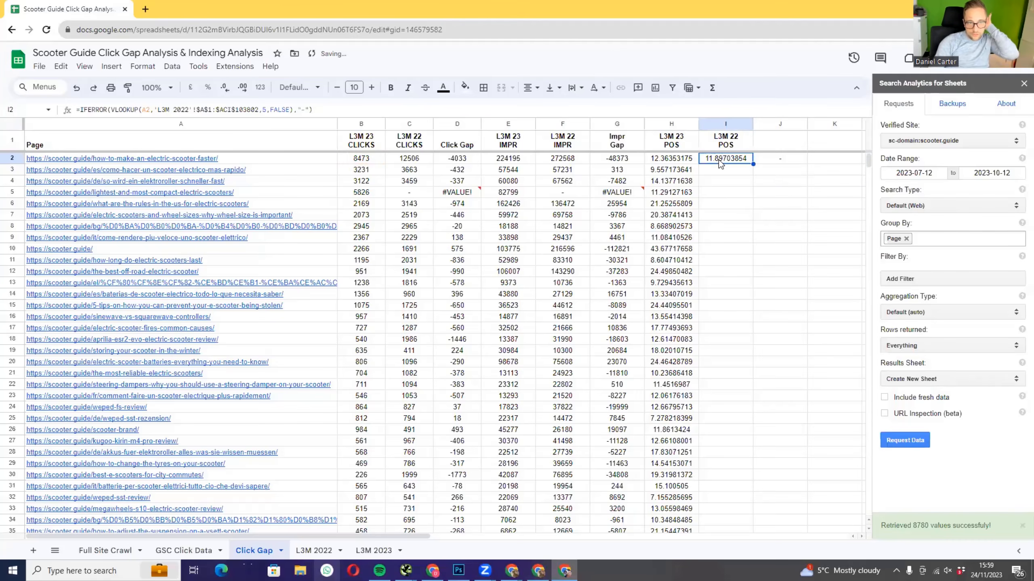
double_click(752, 163)
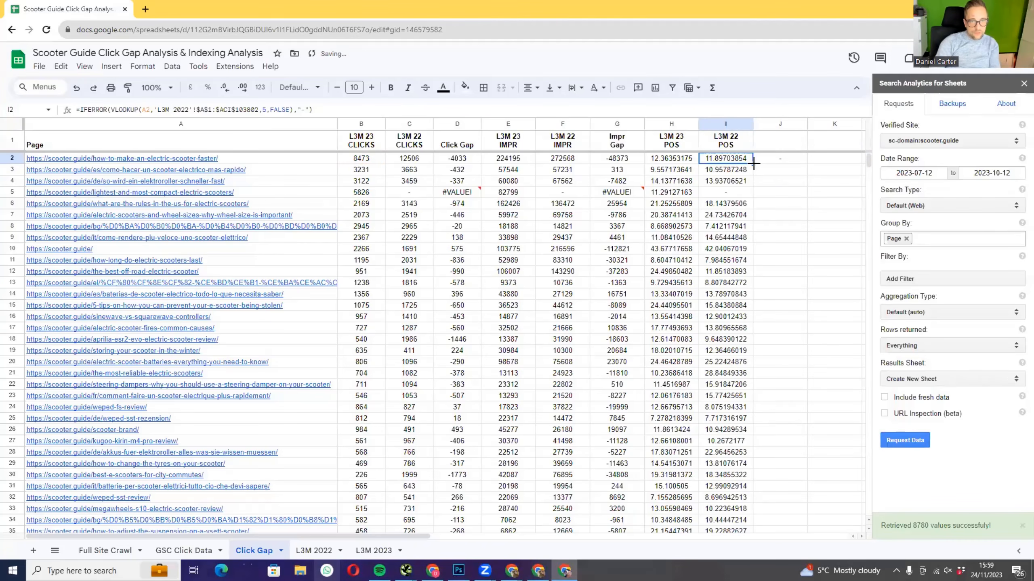
left_click(756, 160)
key("Delete")
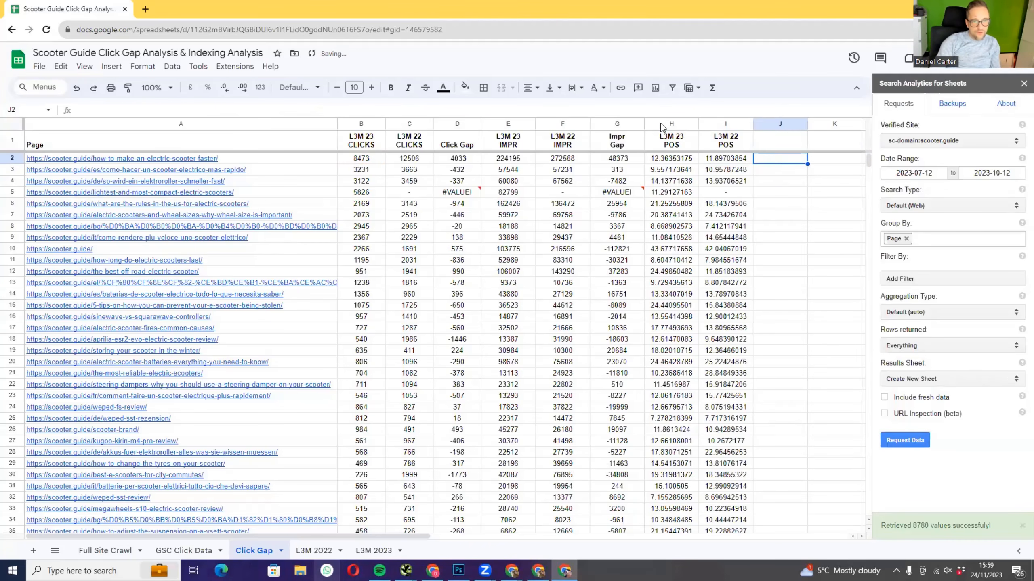
- Apply the custom number format 0.00 to the two position columns H and I
left_click_drag(662, 128, 724, 125)
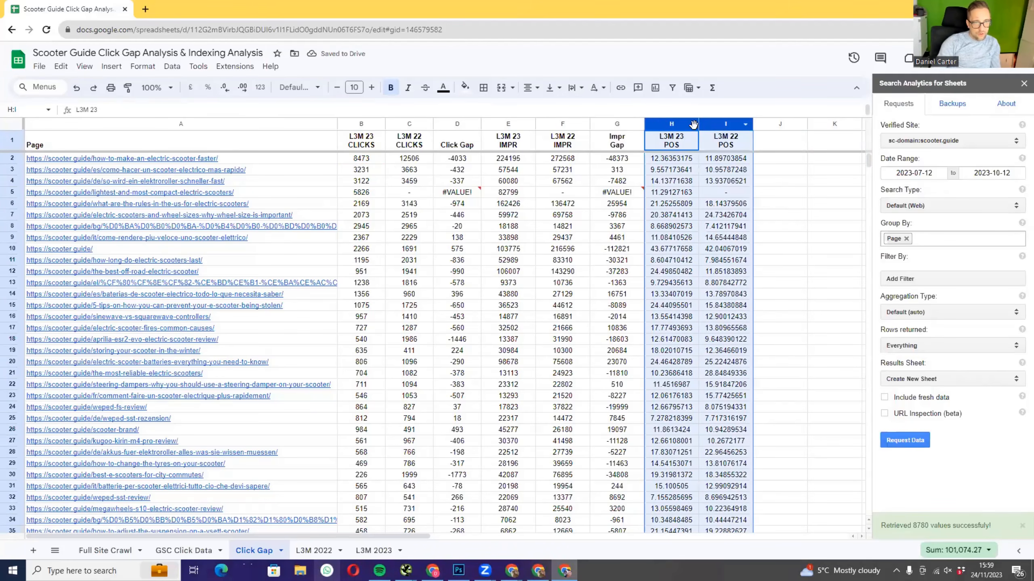
left_click(143, 65)
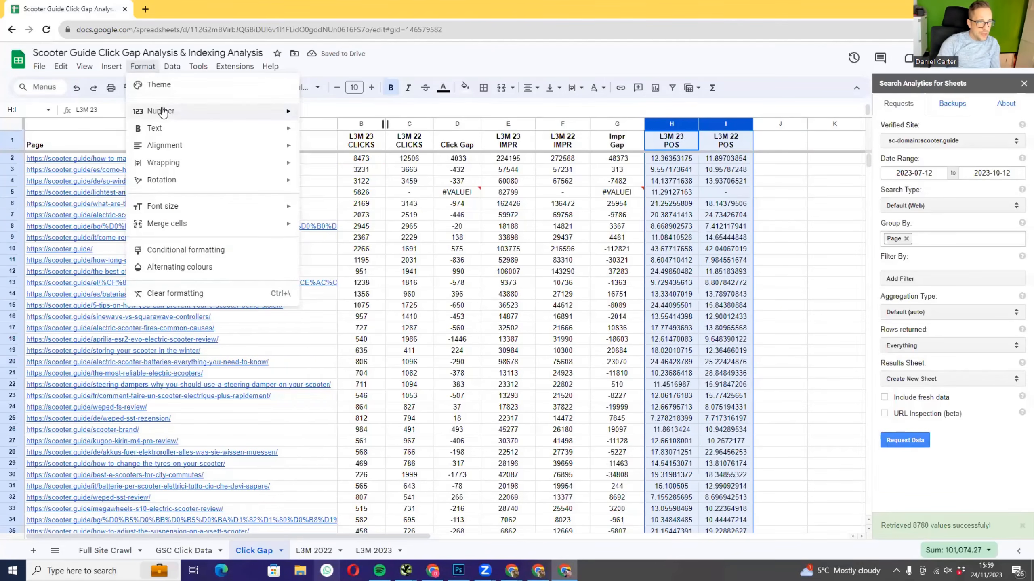
mouse_move(163, 110)
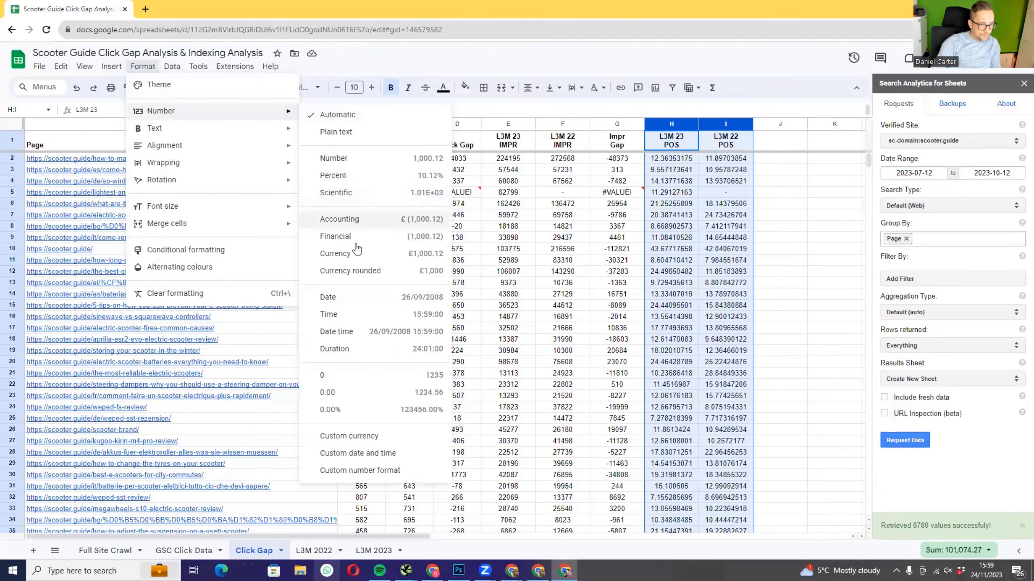
left_click(358, 471)
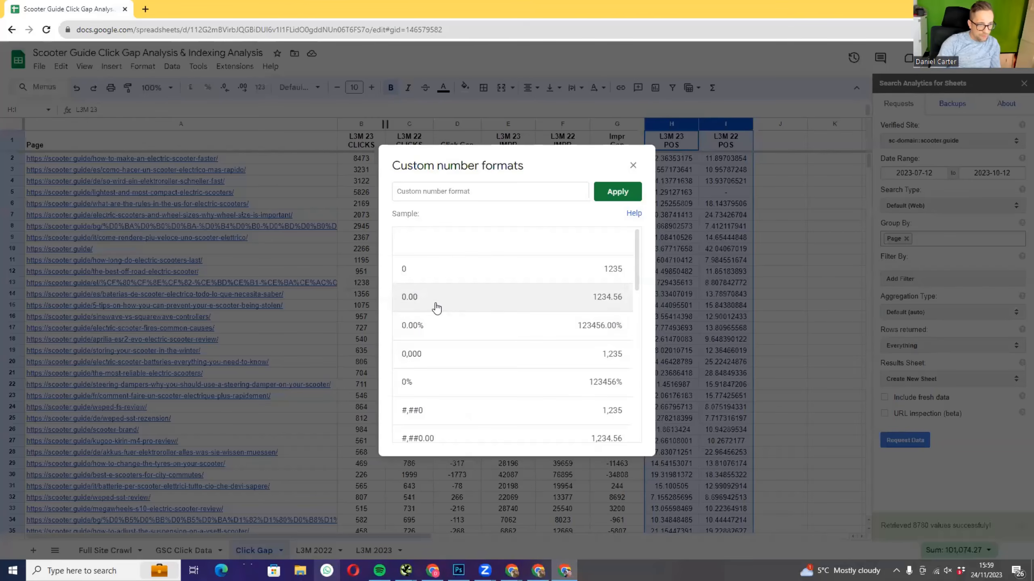
left_click(411, 300)
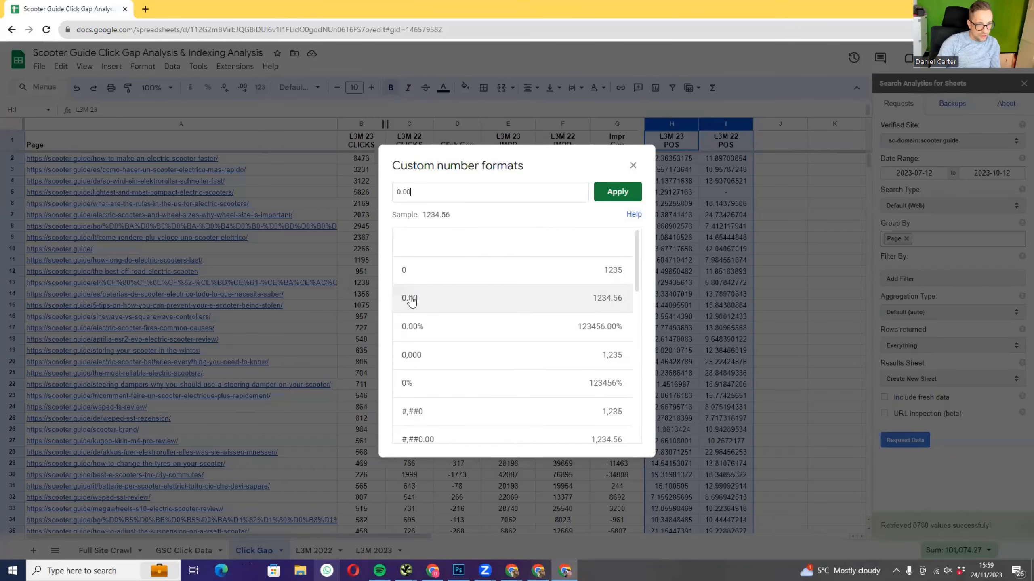
left_click(609, 194)
left_click(794, 207)
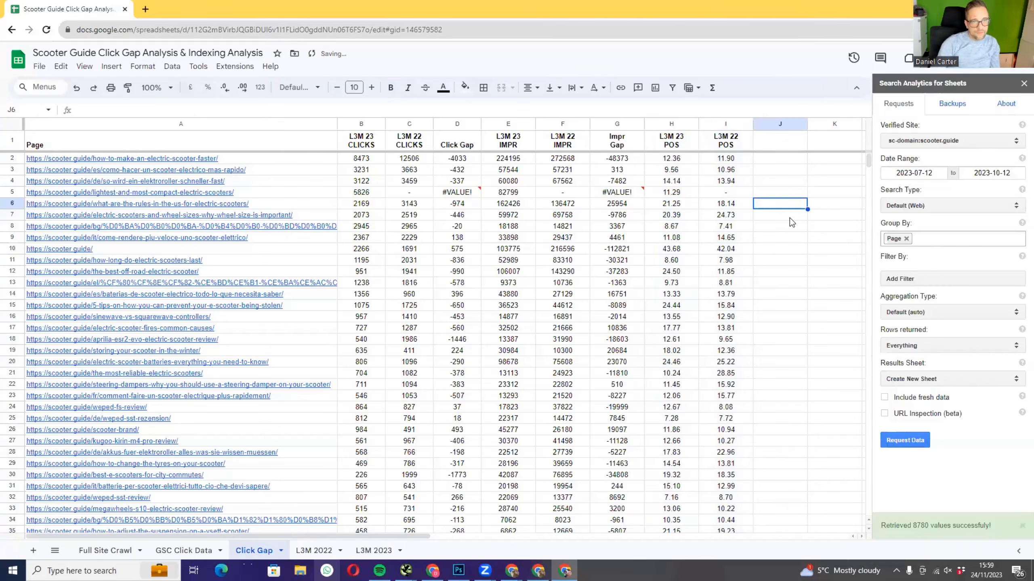
- Enter the header Pos Gap in J1, split over two lines
left_click(780, 136)
key("Caps_Lock")
type("Pos ")
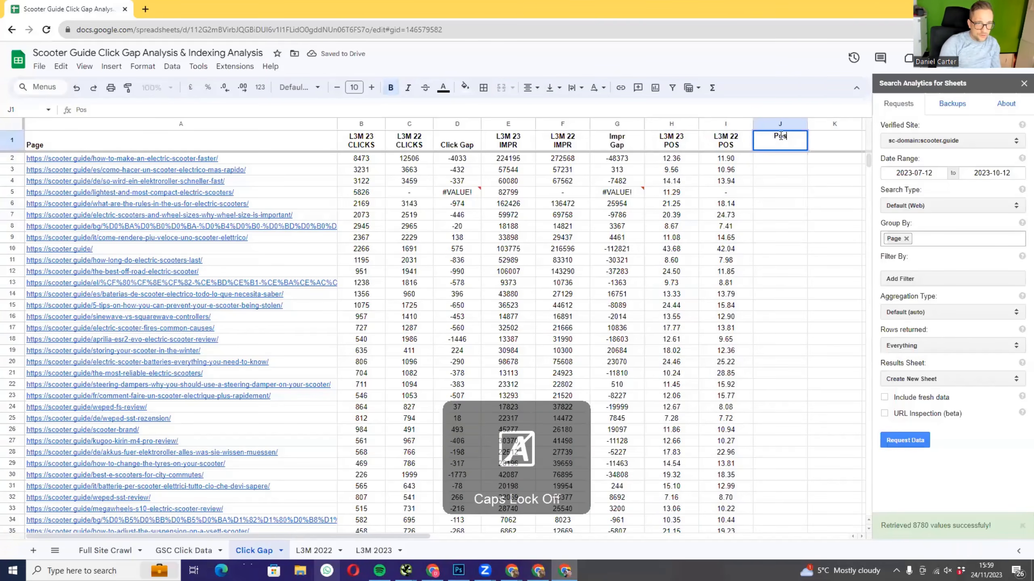
type("Gap")
key("Return")
- Enter =sum(H2-I2) in J2 to subtract the 2022 position from the 2023 position, and fill it down column J
type("=")
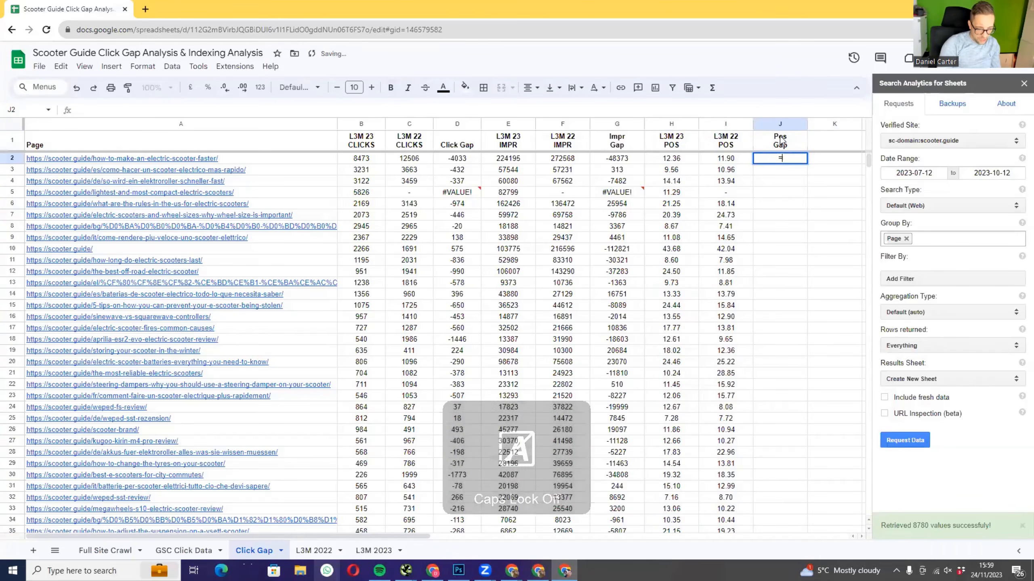
type("sum(")
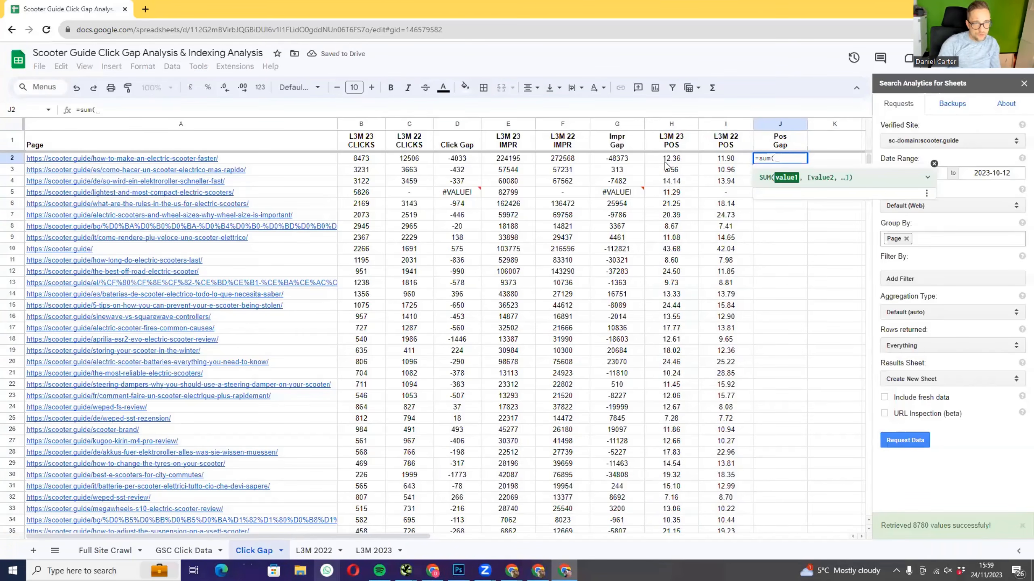
left_click(666, 159)
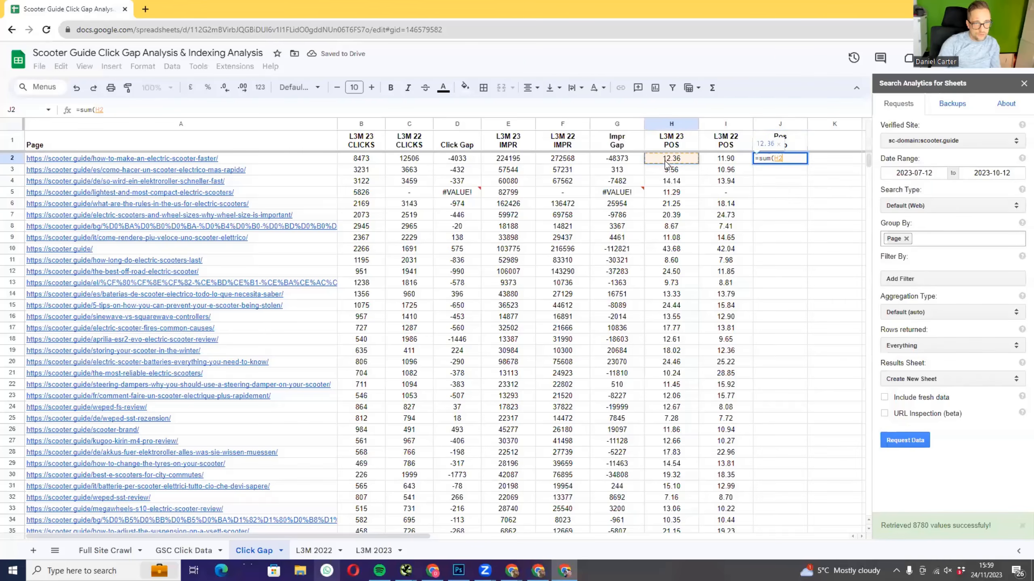
left_click(716, 160)
key("Return")
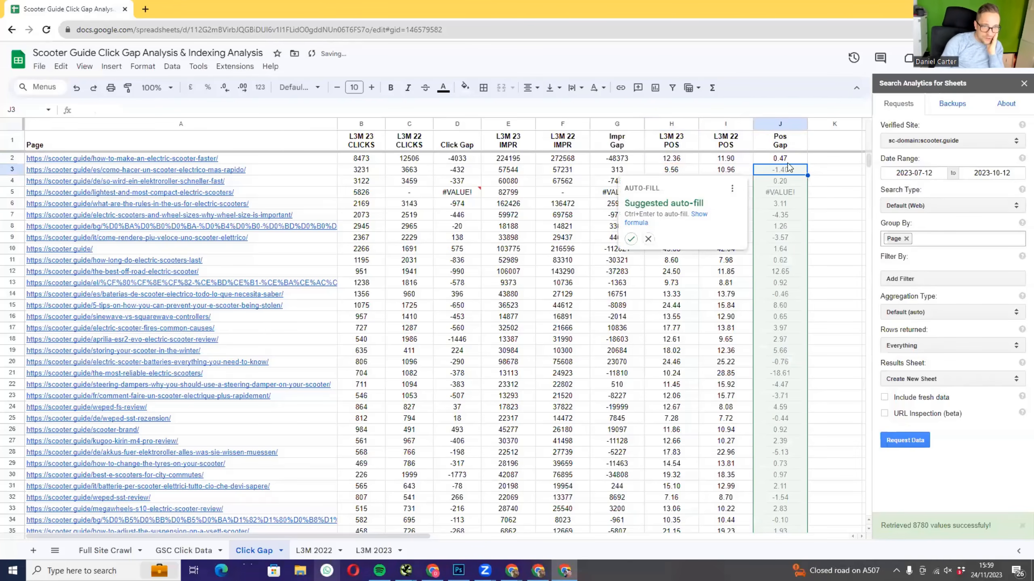
left_click(630, 239)
left_click(829, 238)
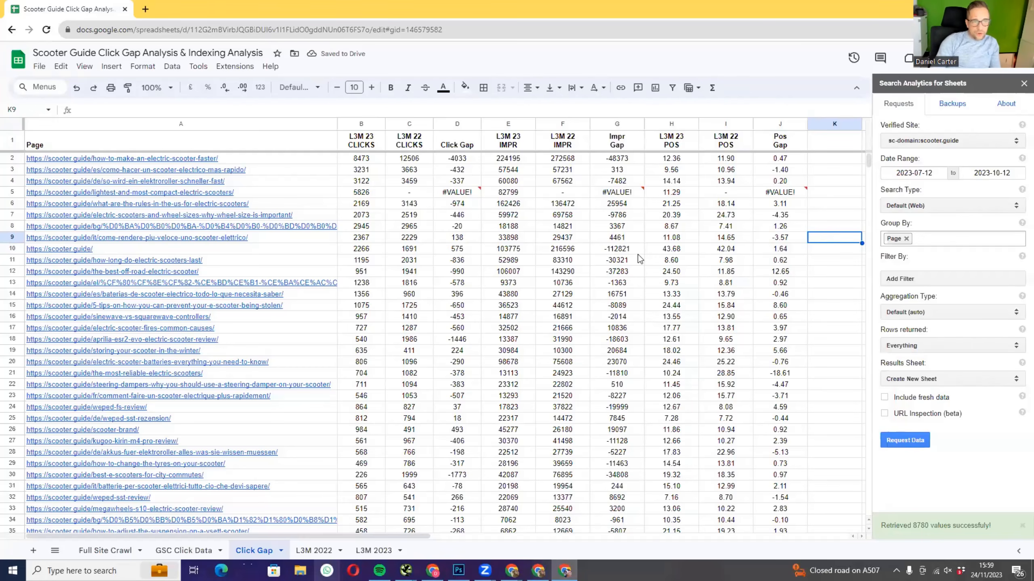
- Close the Search Analytics for Sheets sidebar and give header row 1 a black fill with white text
left_click(1024, 83)
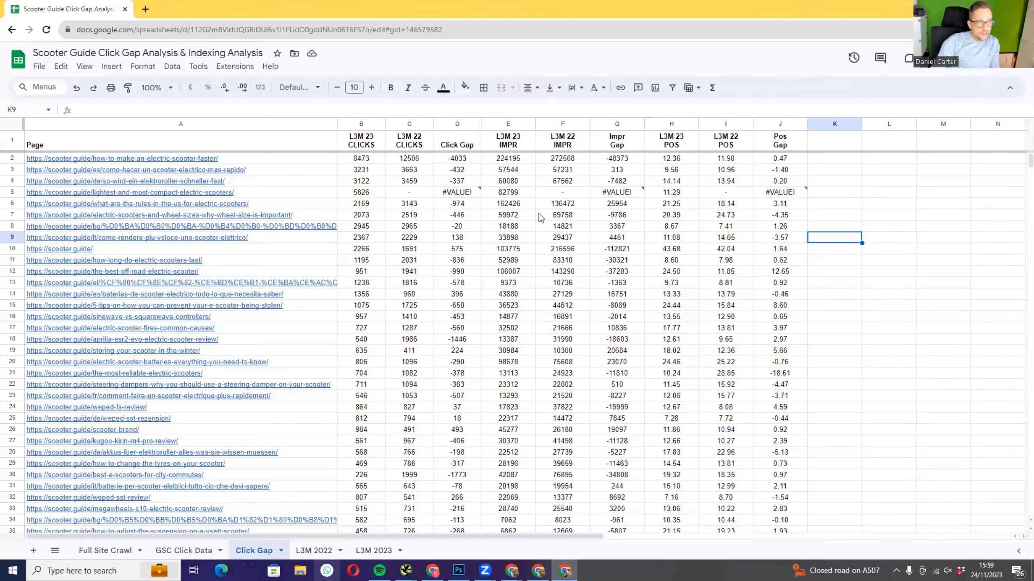
left_click(12, 139)
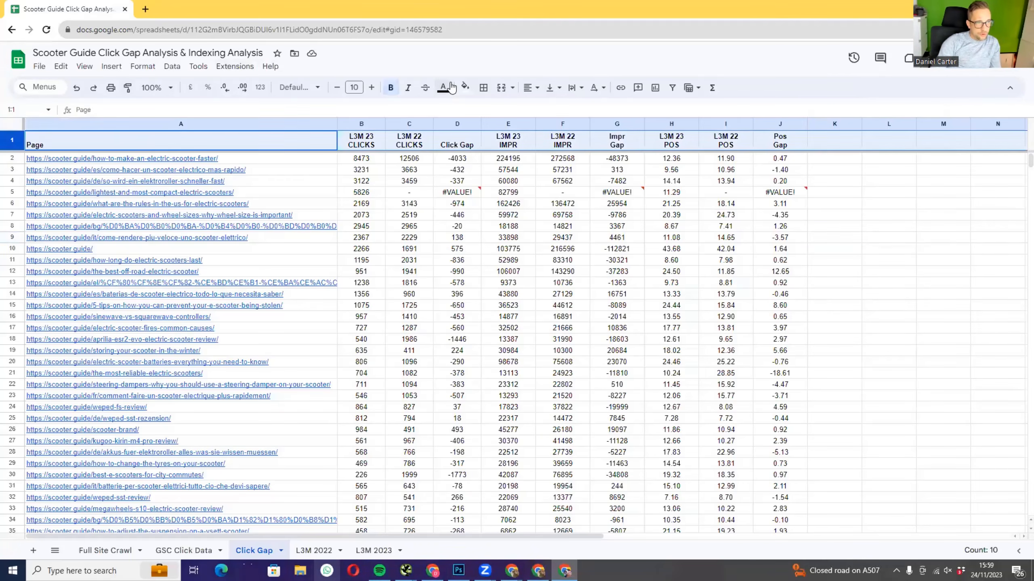
left_click(465, 88)
left_click(471, 129)
left_click(443, 89)
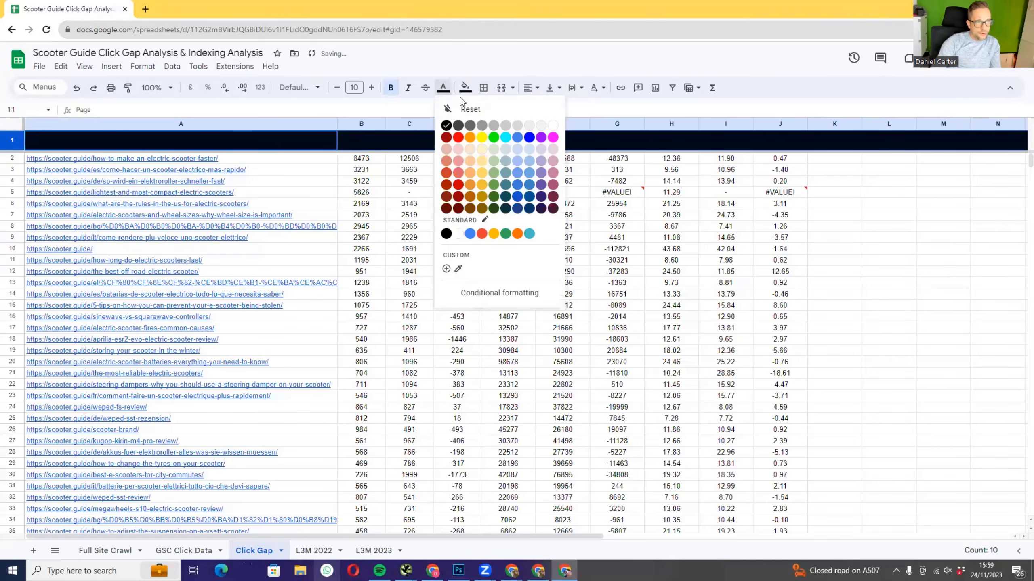
left_click(549, 129)
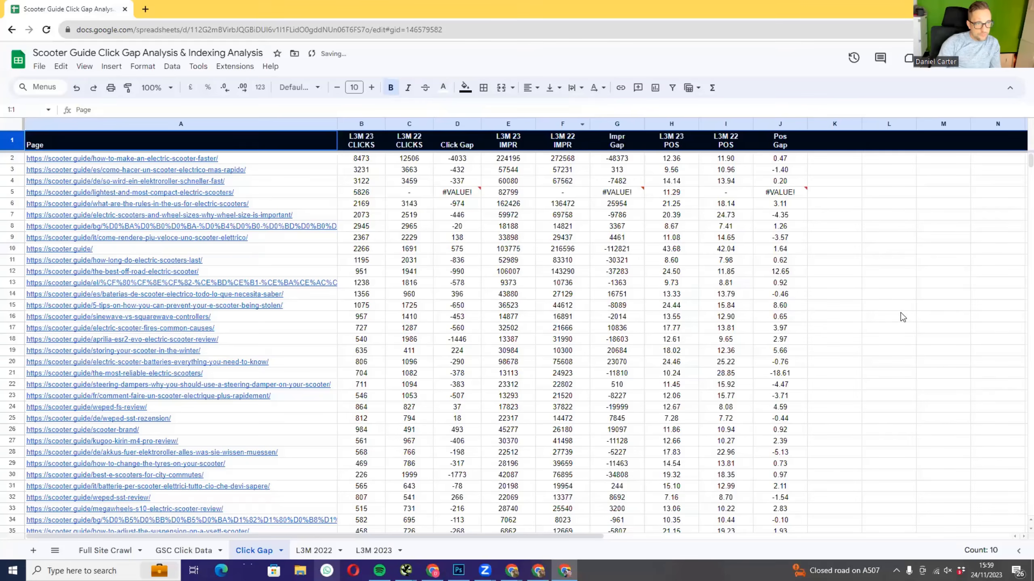
left_click(883, 272)
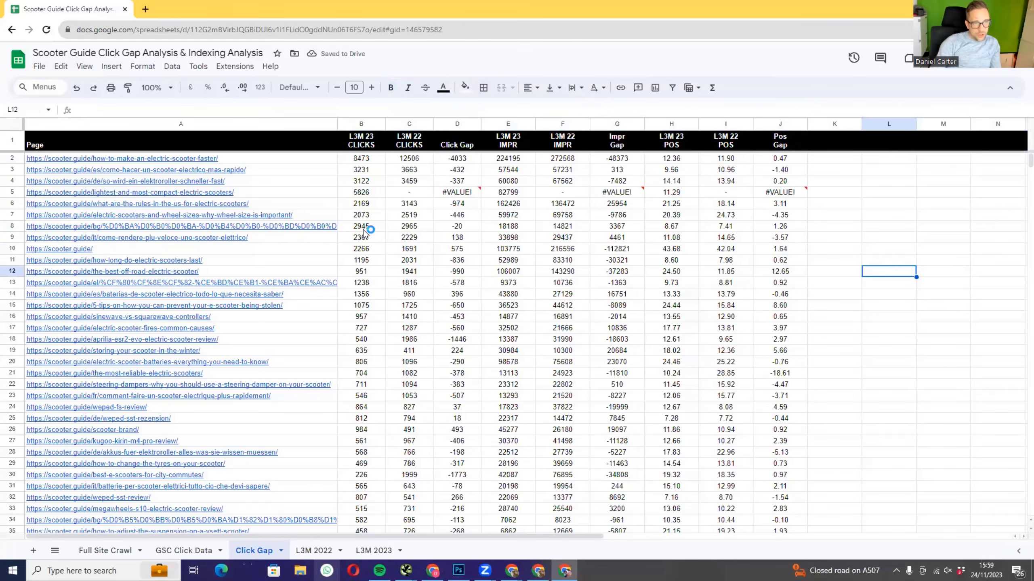
left_click_drag(372, 228, 477, 233)
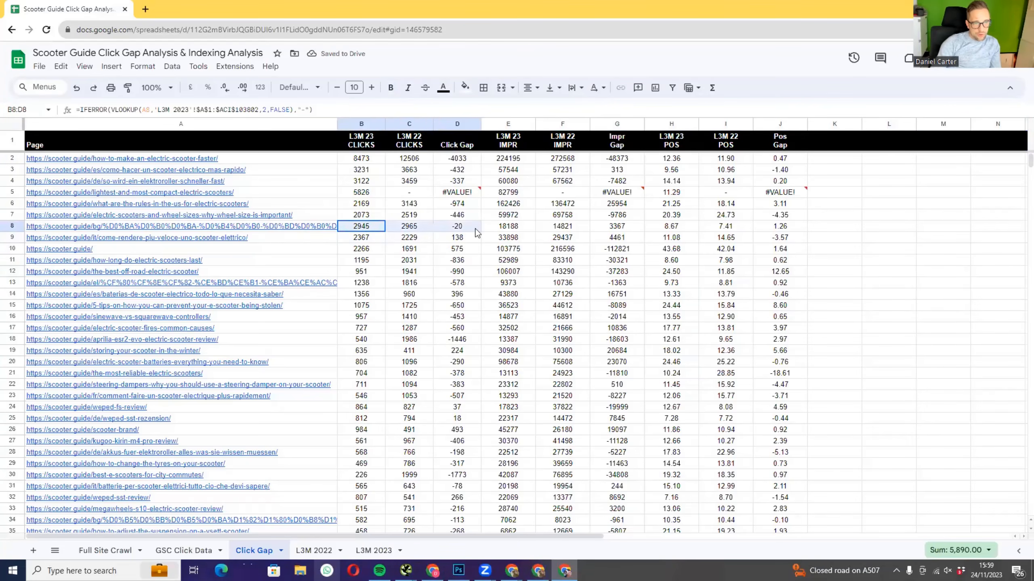
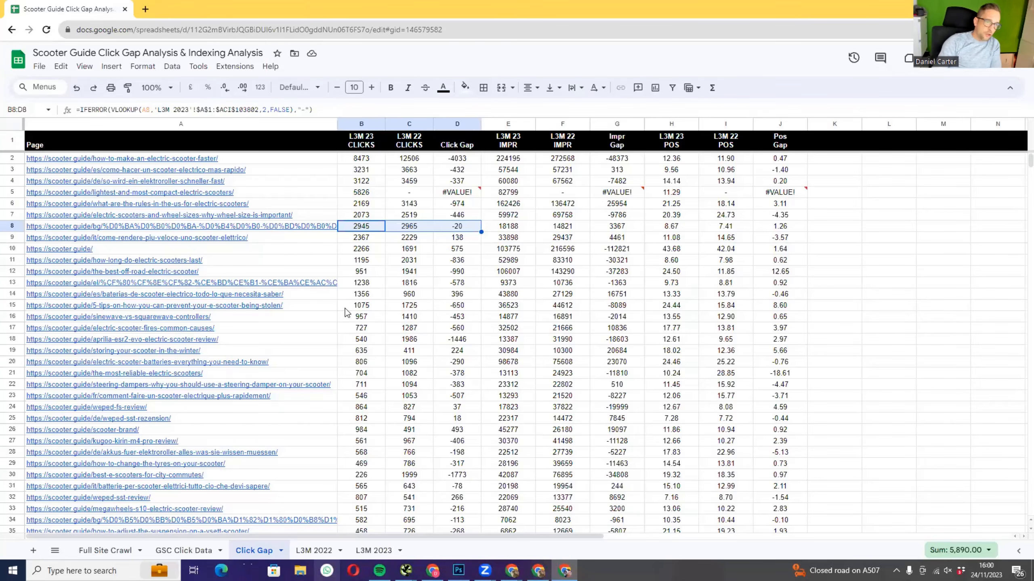
left_click(435, 262)
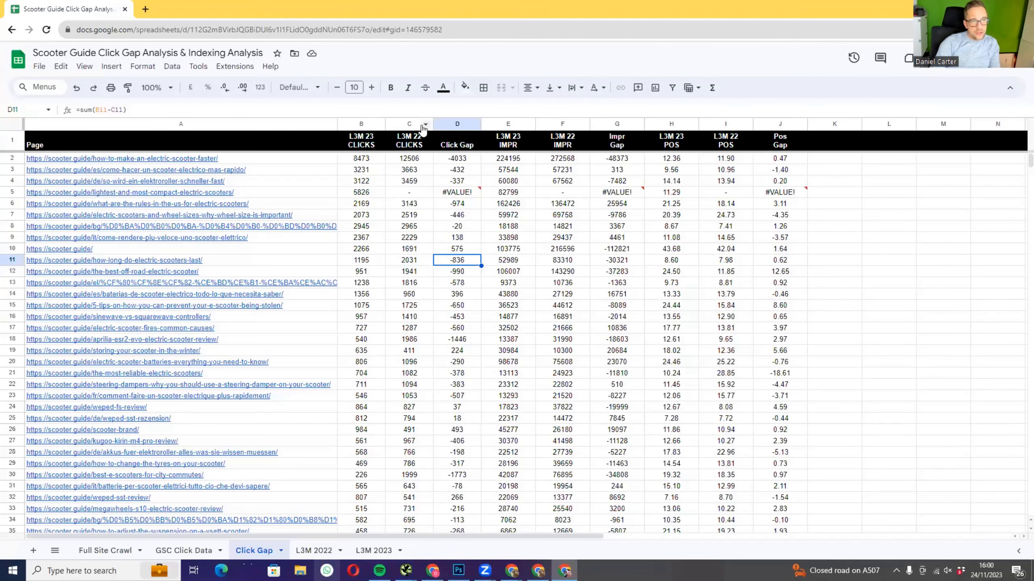
- Add a conditional formatting rule to Click Gap column D giving values less than 0 a red fill and white text
left_click(456, 124)
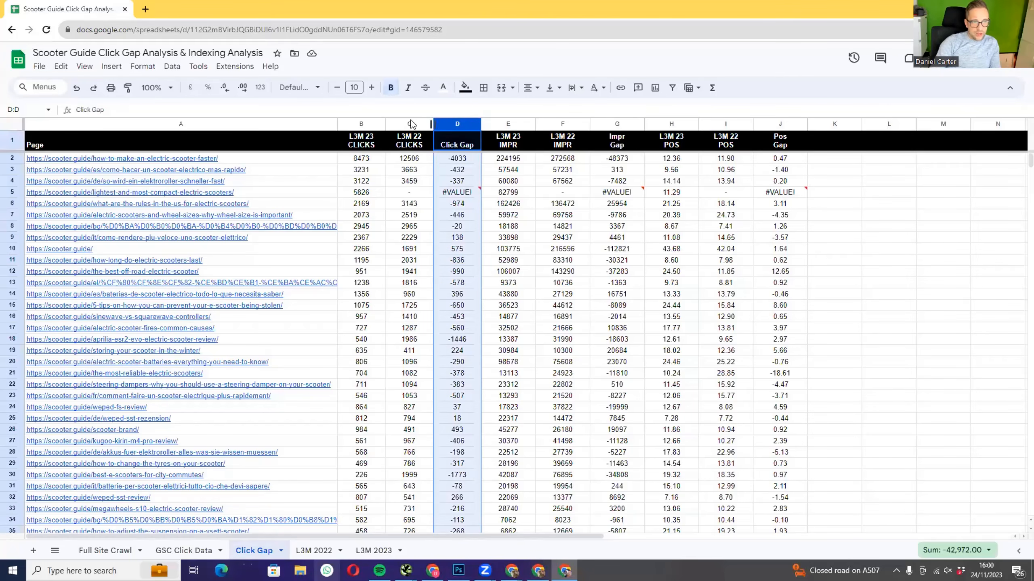
left_click(143, 66)
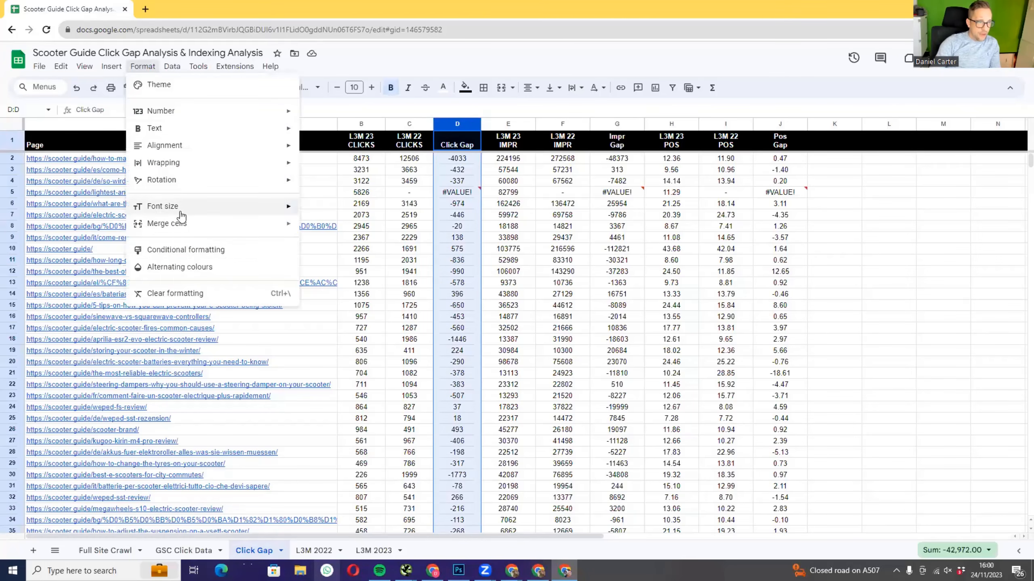
left_click(174, 250)
left_click(928, 236)
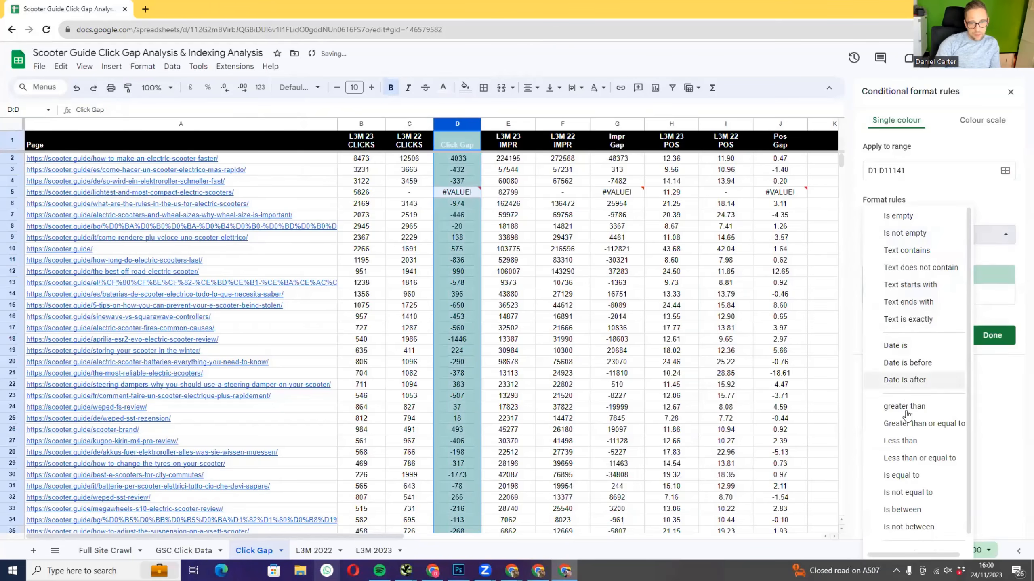
left_click(901, 441)
left_click(902, 256)
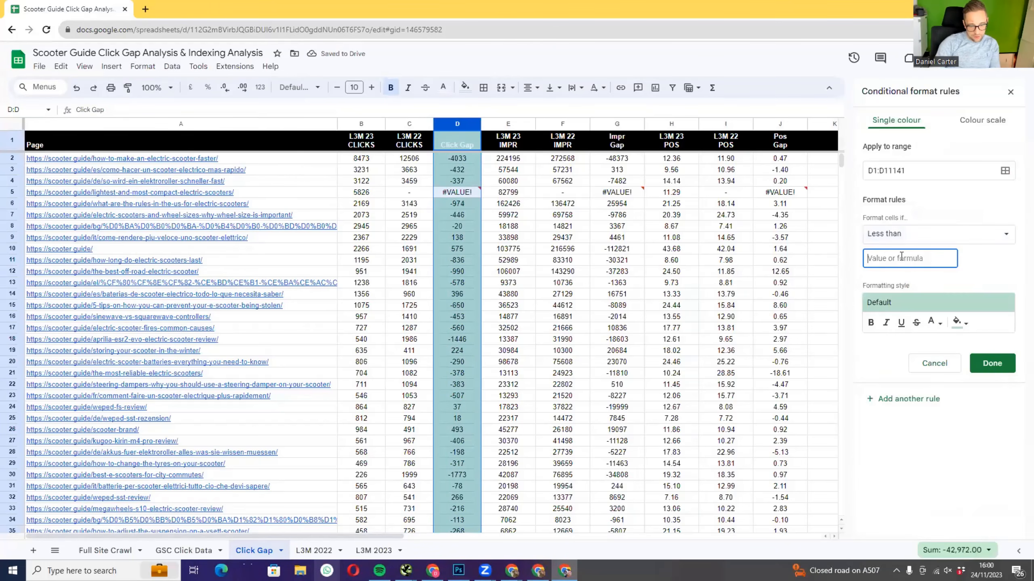
type("0")
left_click(957, 324)
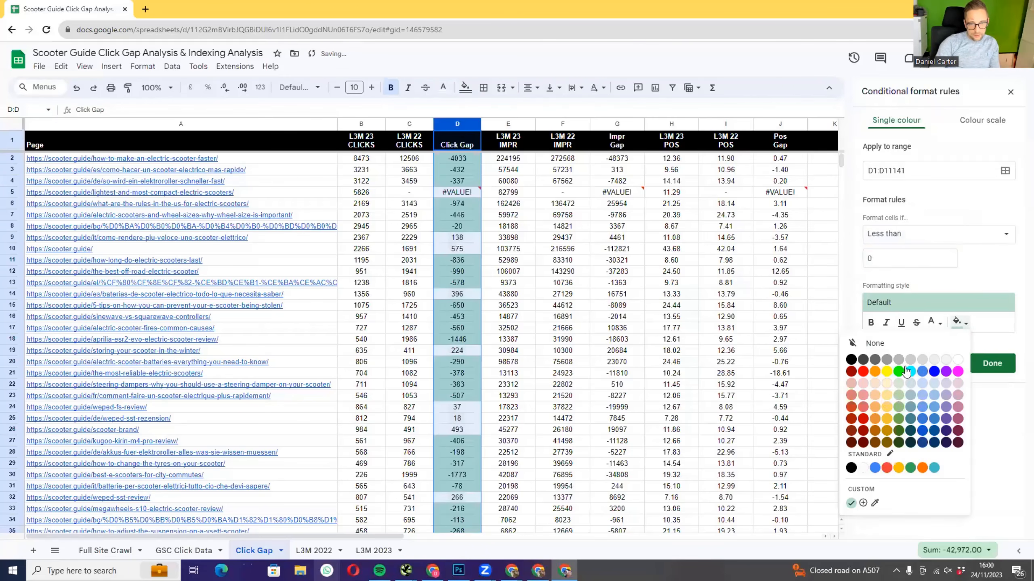
left_click(865, 377)
left_click(944, 325)
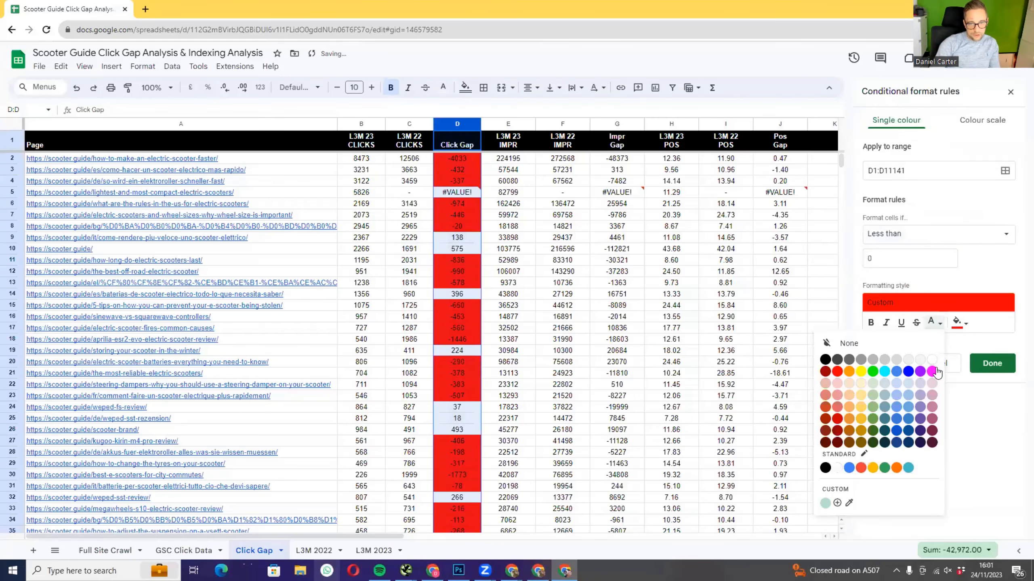
left_click(937, 360)
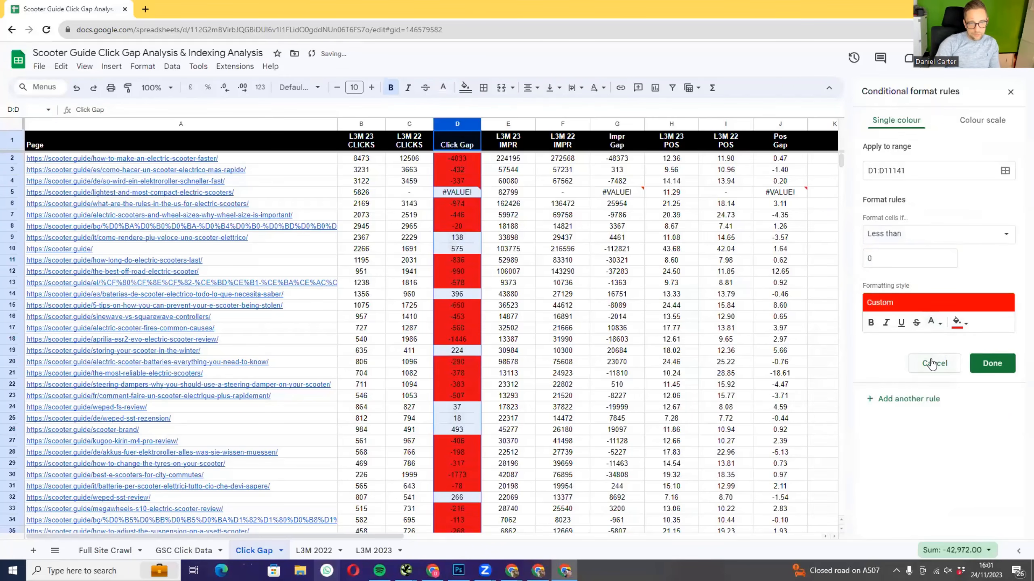
- Add a second rule to Click Gap column D giving values greater than 0 a green fill with white text
left_click(914, 401)
left_click(892, 233)
left_click(904, 244)
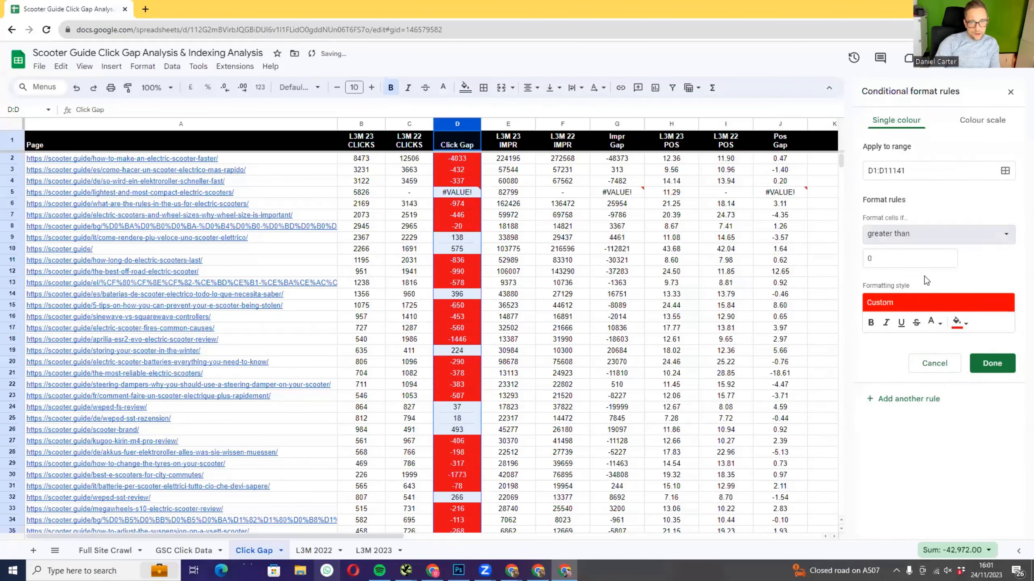
type("0")
left_click(958, 324)
left_click(913, 473)
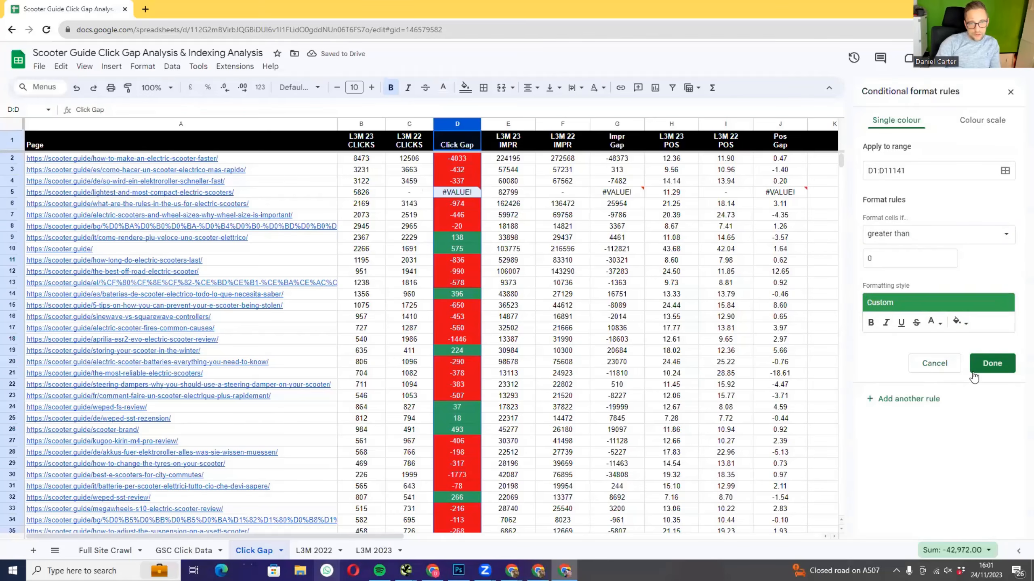
left_click(987, 367)
- Add a conditional formatting rule to Impr Gap column G giving values less than 0 a red fill and white text
left_click(617, 124)
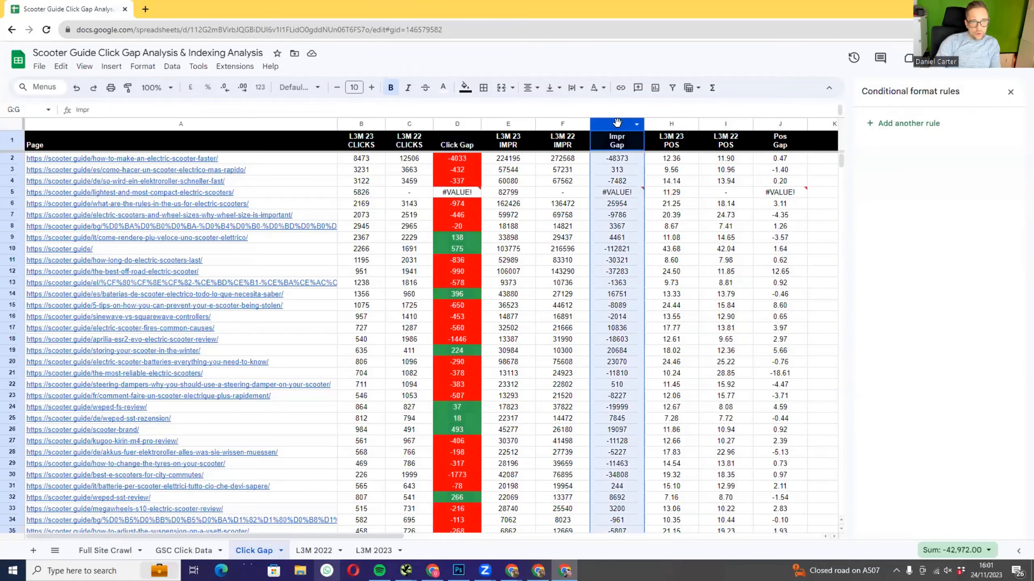
left_click(883, 127)
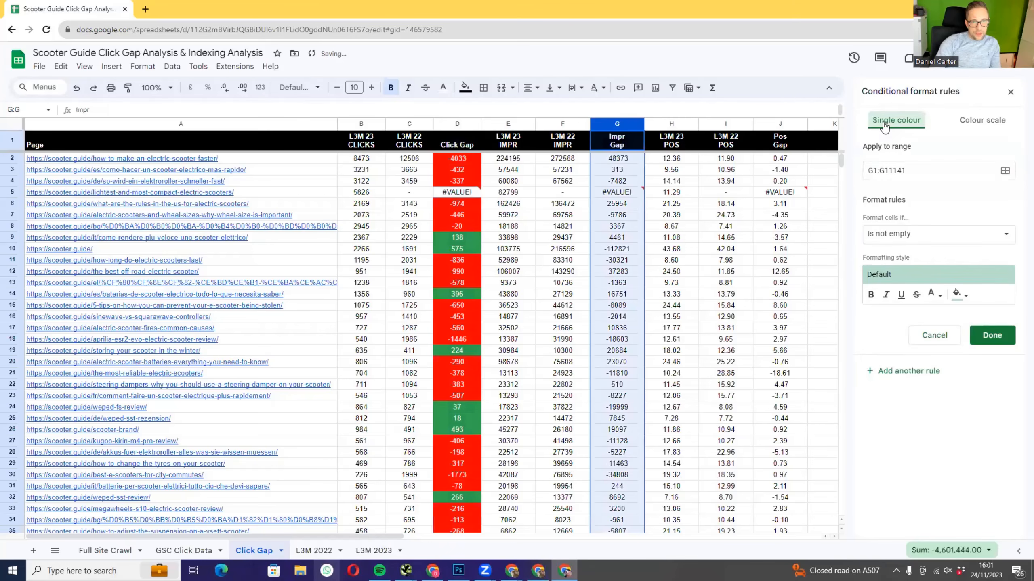
left_click(907, 235)
left_click(907, 443)
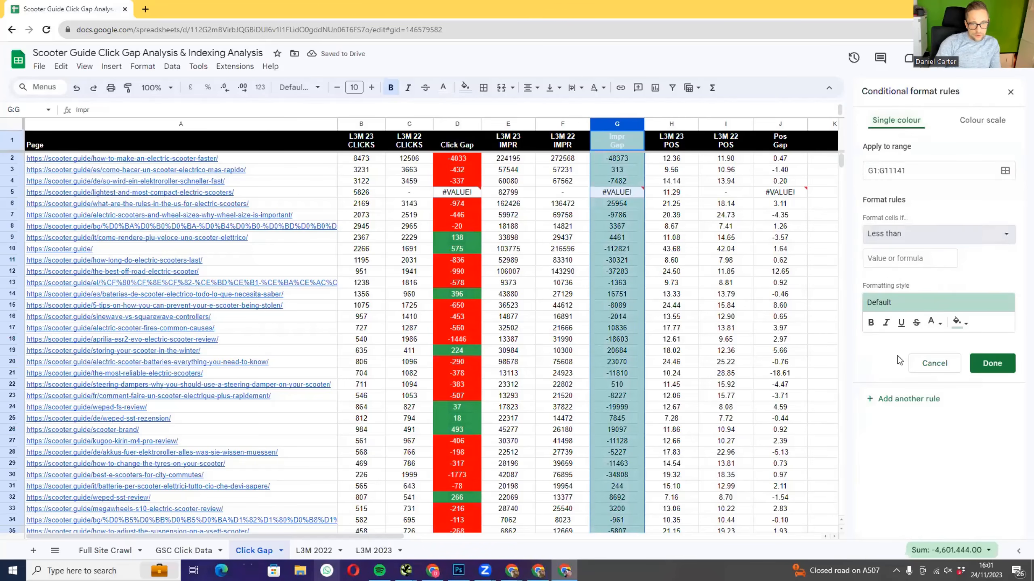
left_click(895, 261)
type("0")
left_click(960, 322)
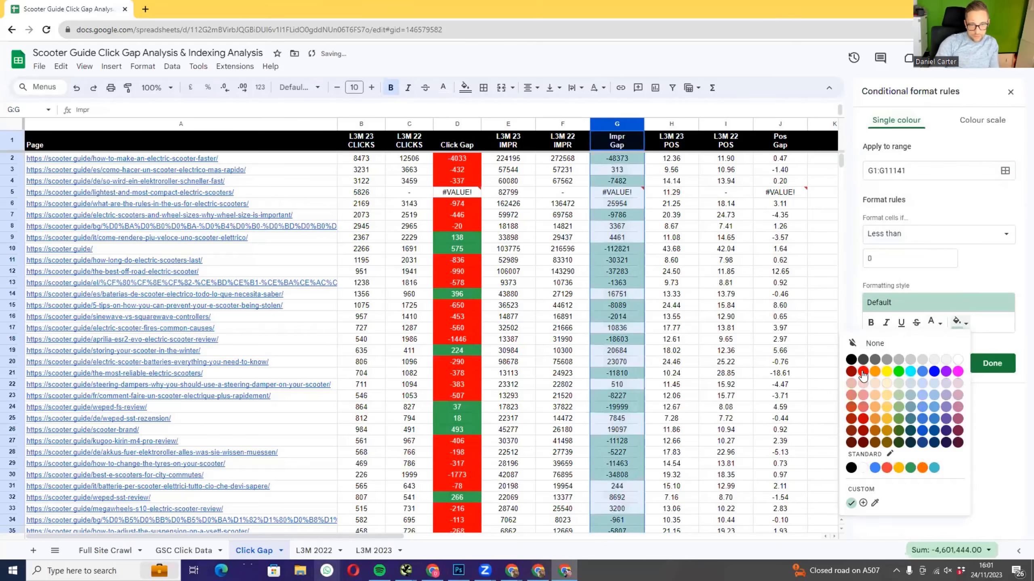
left_click(851, 372)
left_click(957, 323)
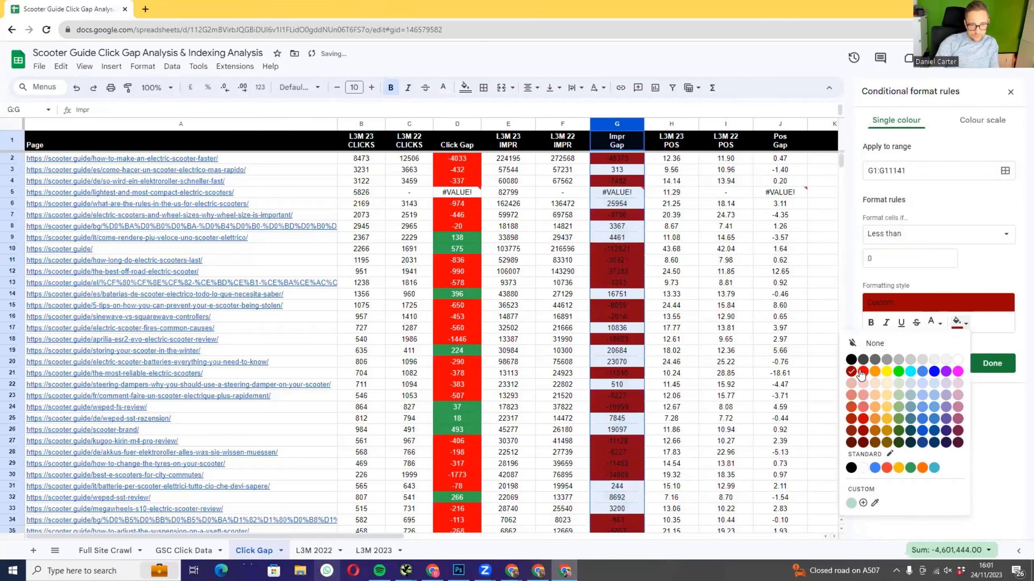
left_click(861, 372)
left_click(957, 323)
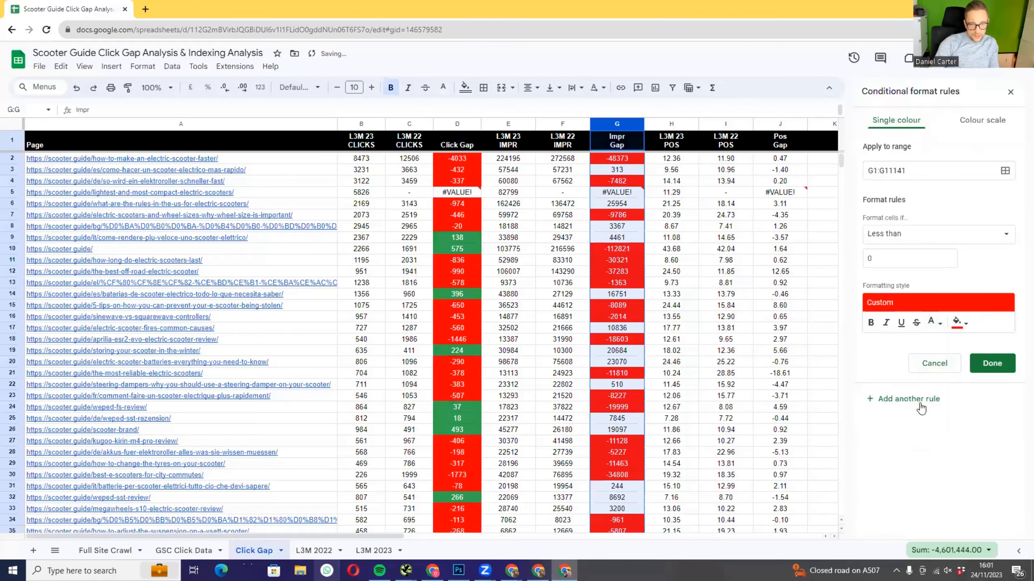
- Add a second rule to Impr Gap column G giving values greater than 0 a green fill with white text
left_click(904, 234)
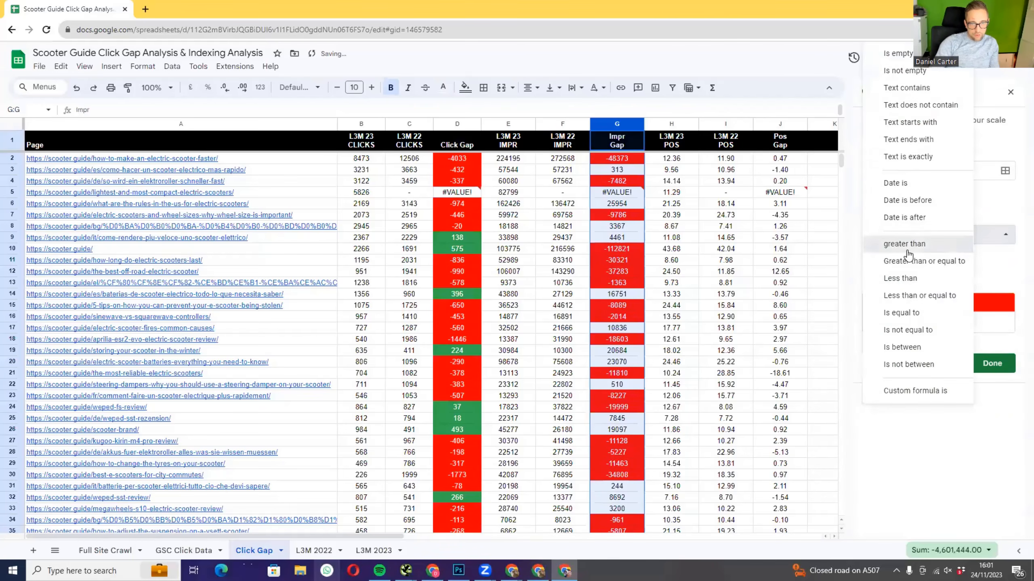
left_click(906, 244)
left_click(961, 324)
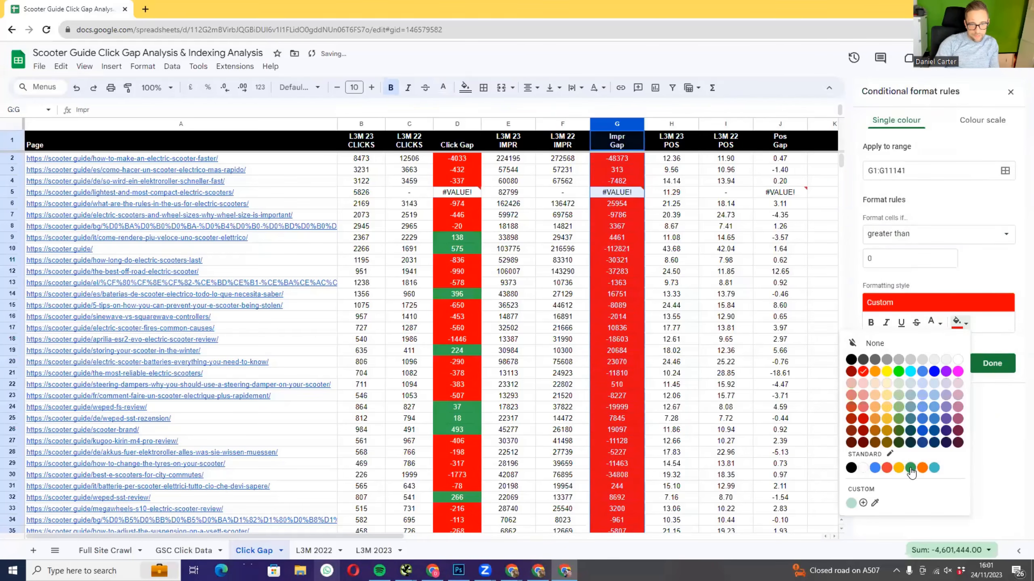
left_click(911, 468)
left_click(992, 363)
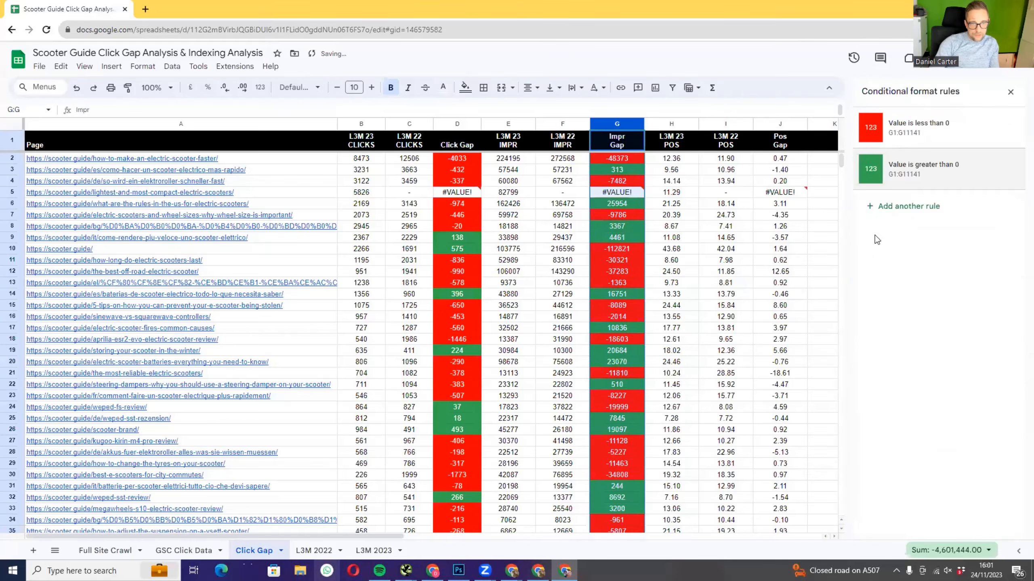
- Add a conditional formatting rule to Pos Gap column J giving values greater than 0 a red fill and white text
left_click(780, 124)
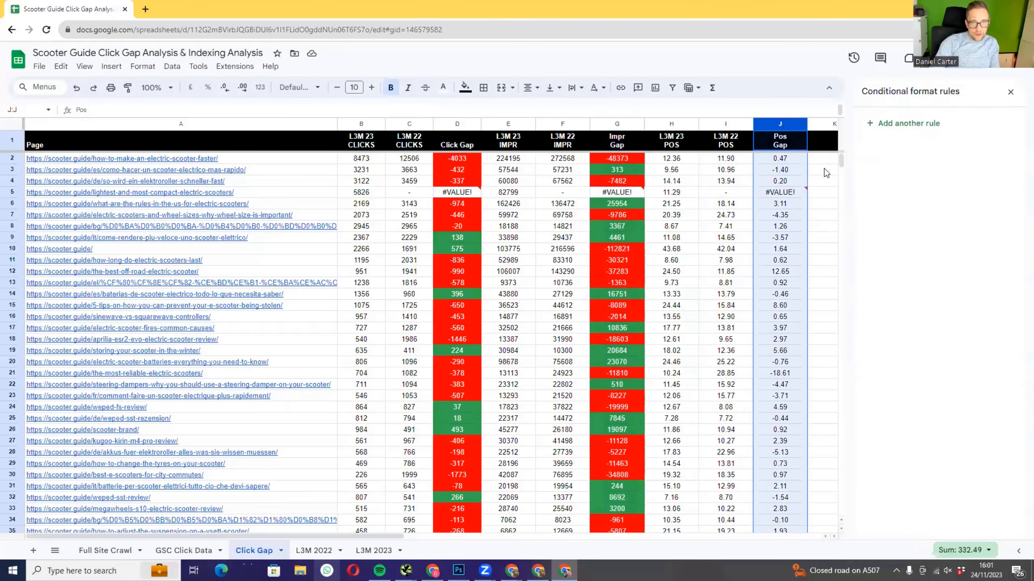
left_click(887, 123)
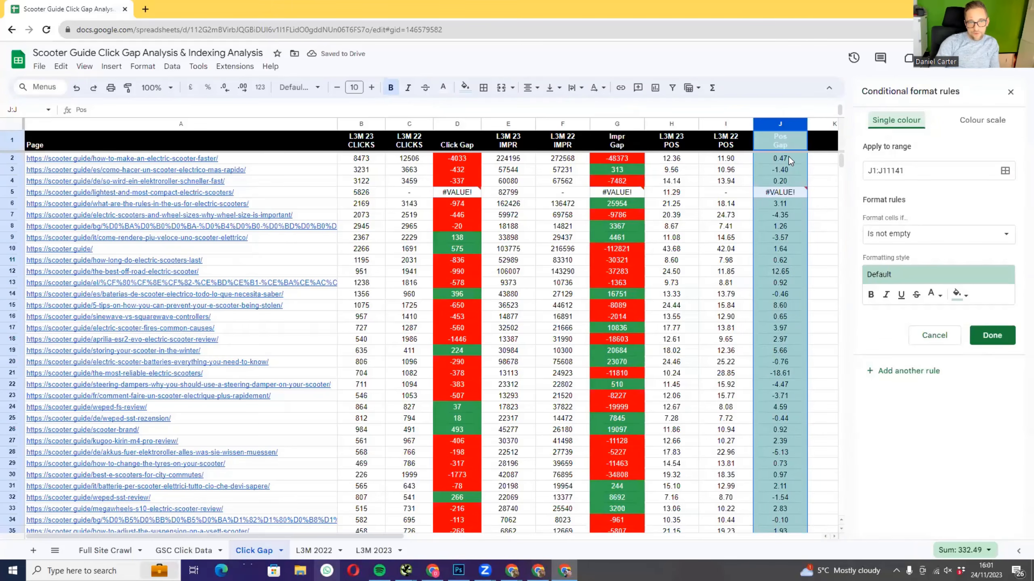
left_click(900, 236)
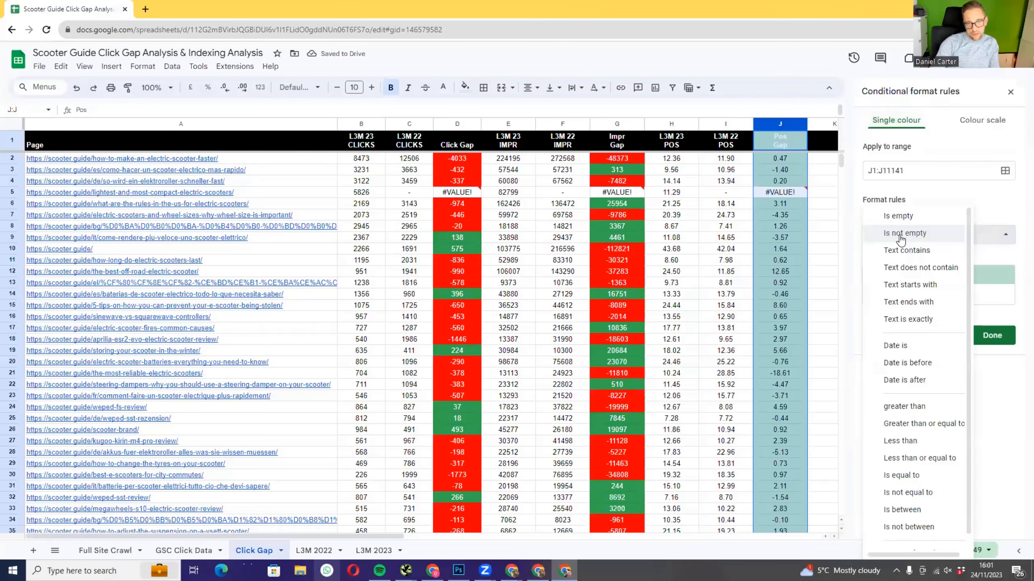
left_click(899, 407)
left_click(891, 259)
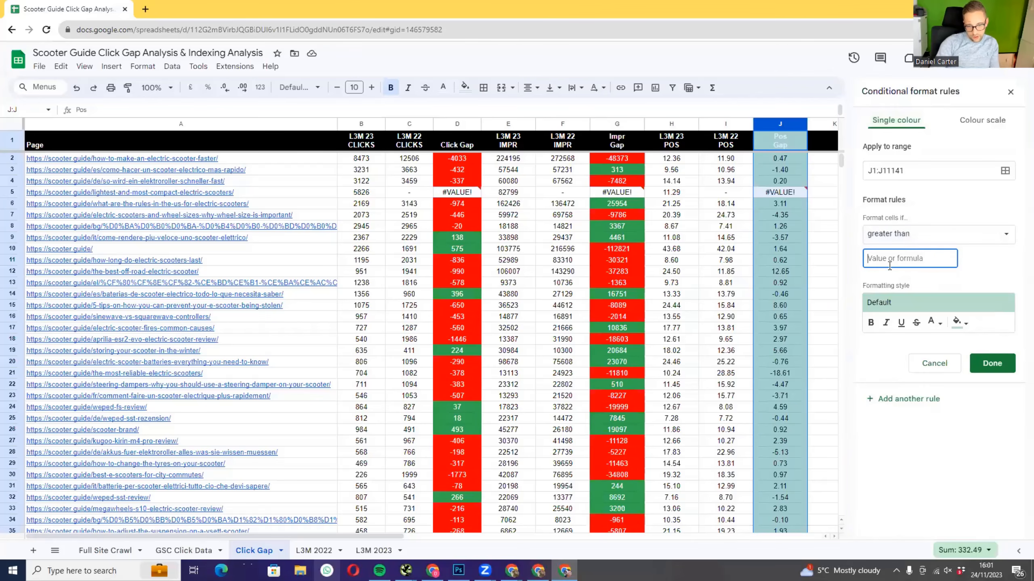
type("0")
left_click(959, 322)
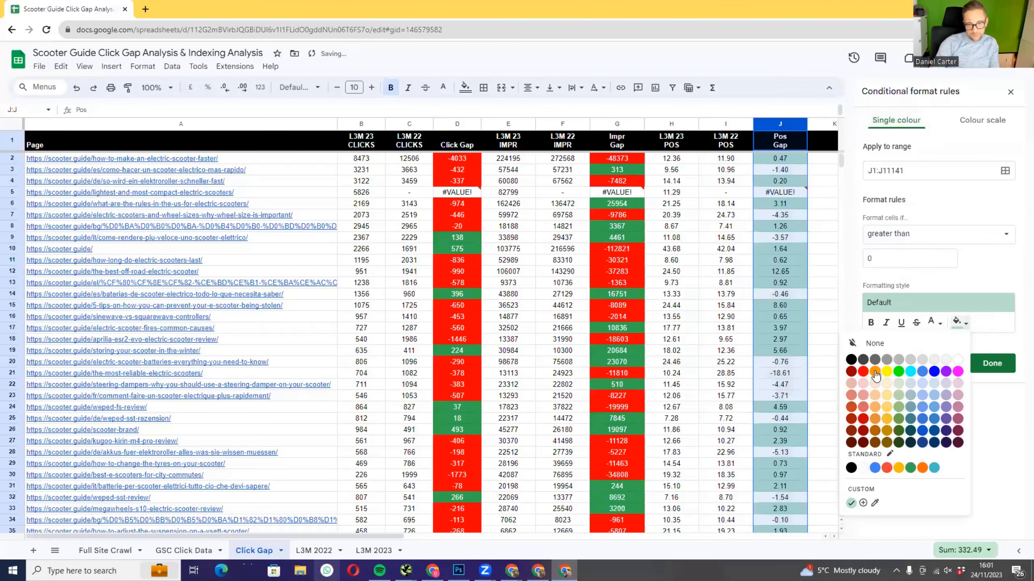
left_click(863, 372)
left_click(934, 322)
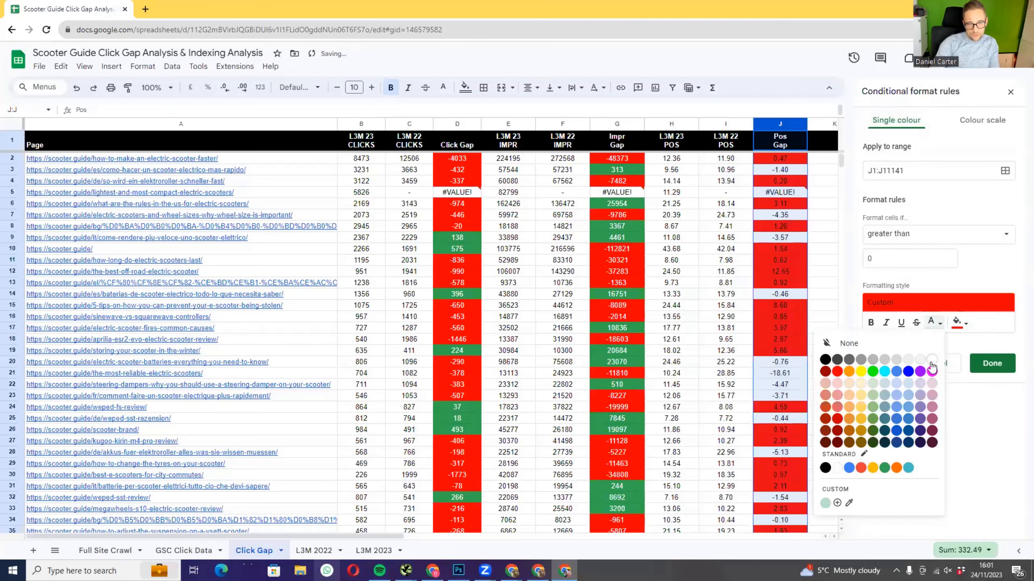
left_click(932, 359)
- Add a second rule to Pos Gap column J giving values less than 0 a green fill with white text
left_click(898, 403)
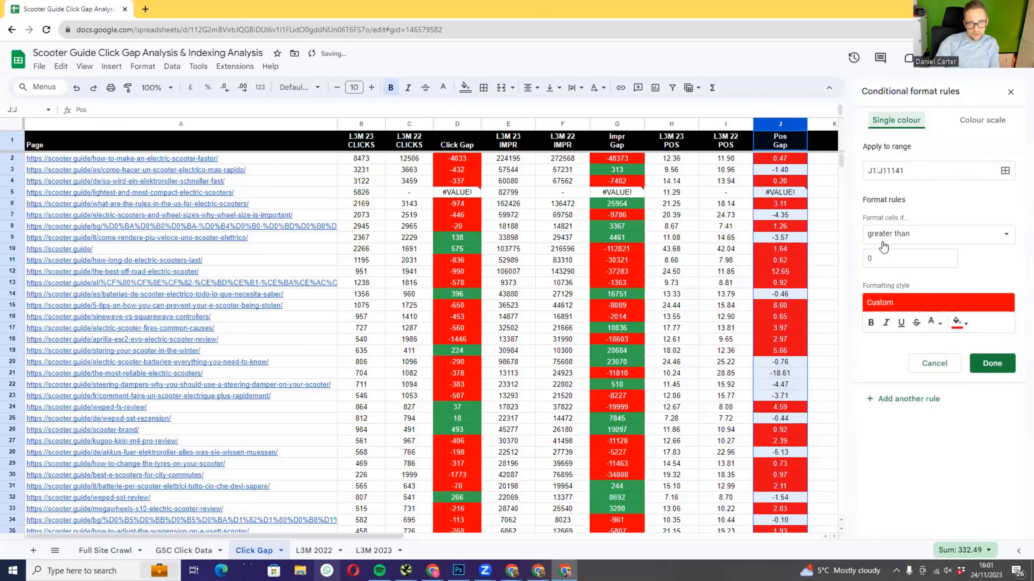
left_click(884, 241)
left_click(900, 281)
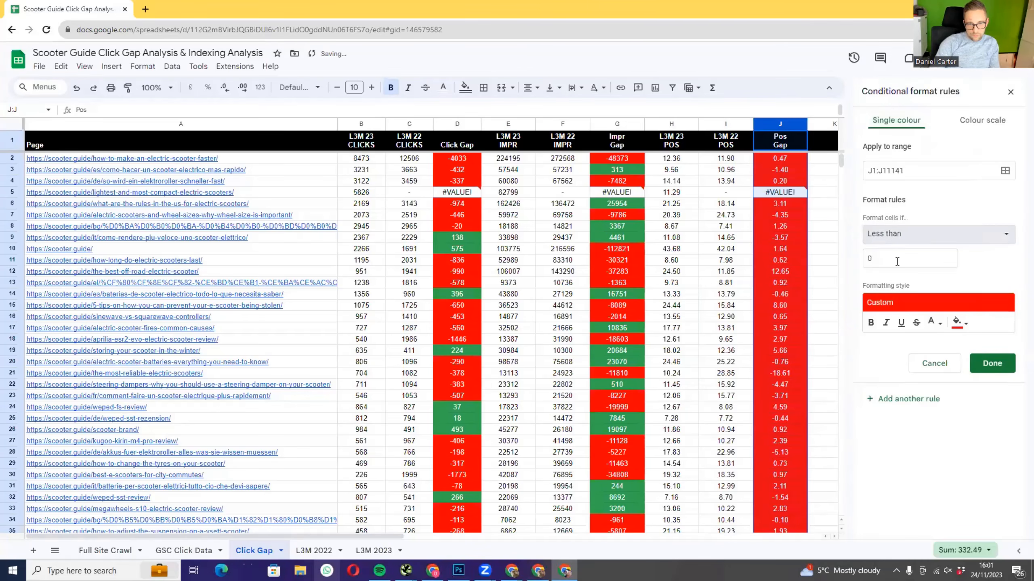
type("0")
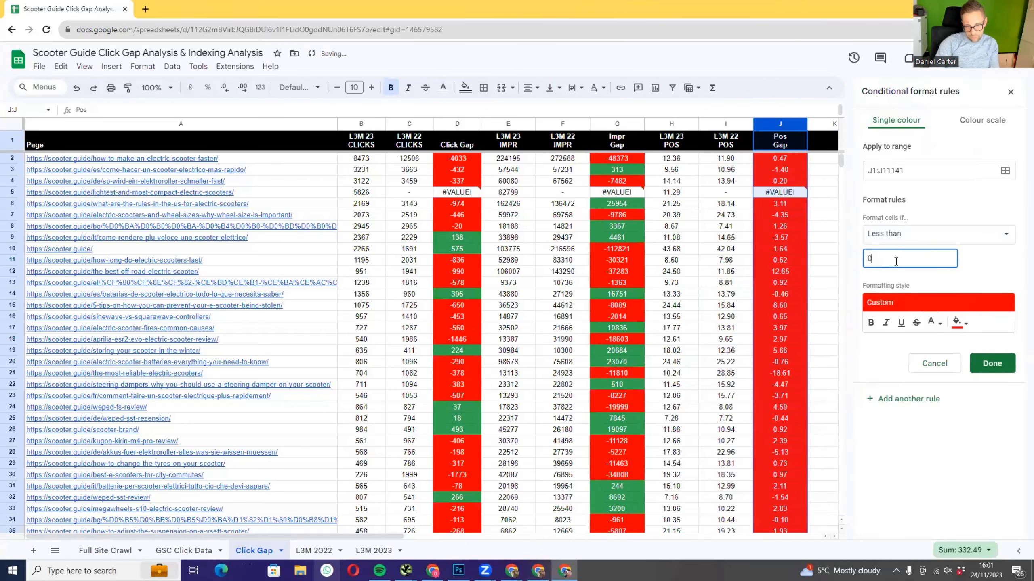
left_click(958, 322)
left_click(907, 473)
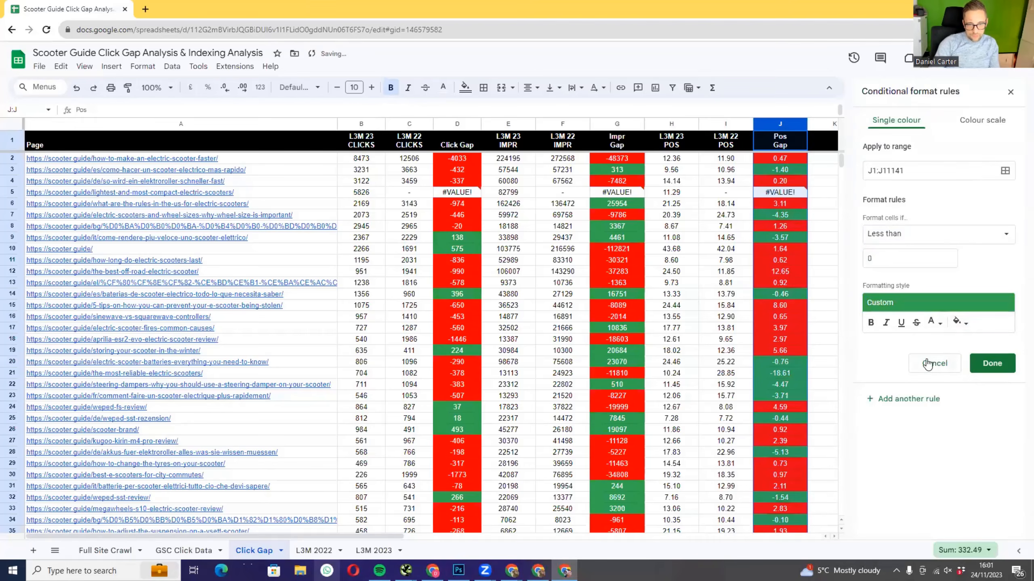
left_click(991, 363)
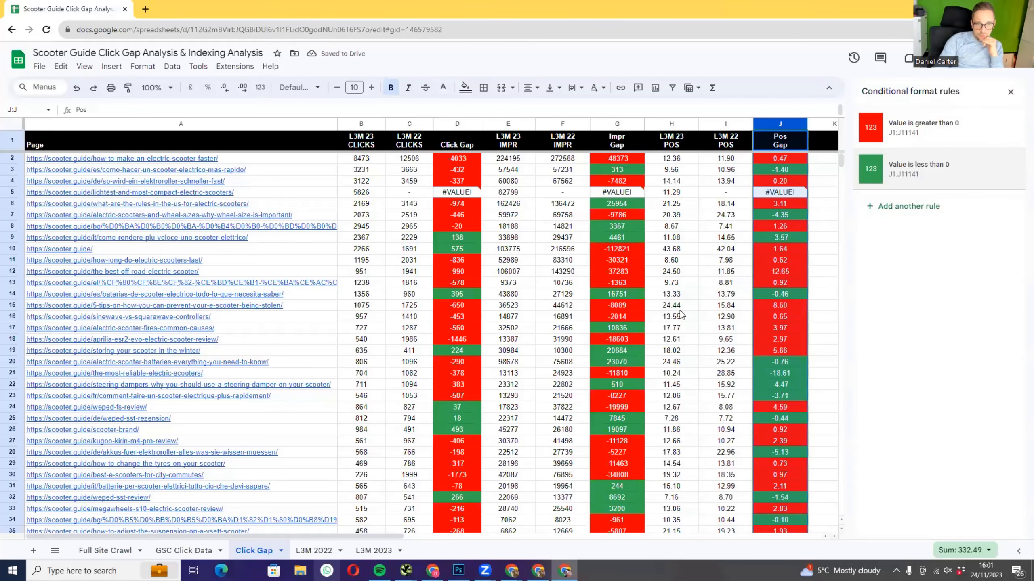
- Select D18:J18 to compare the click, impression and position gaps of the aprilia-esr2-evo-electric-scooter-review page
scroll(680, 313, "down", 1)
left_click_drag(461, 310, 798, 310)
left_click(442, 317)
left_click_drag(441, 316, 787, 319)
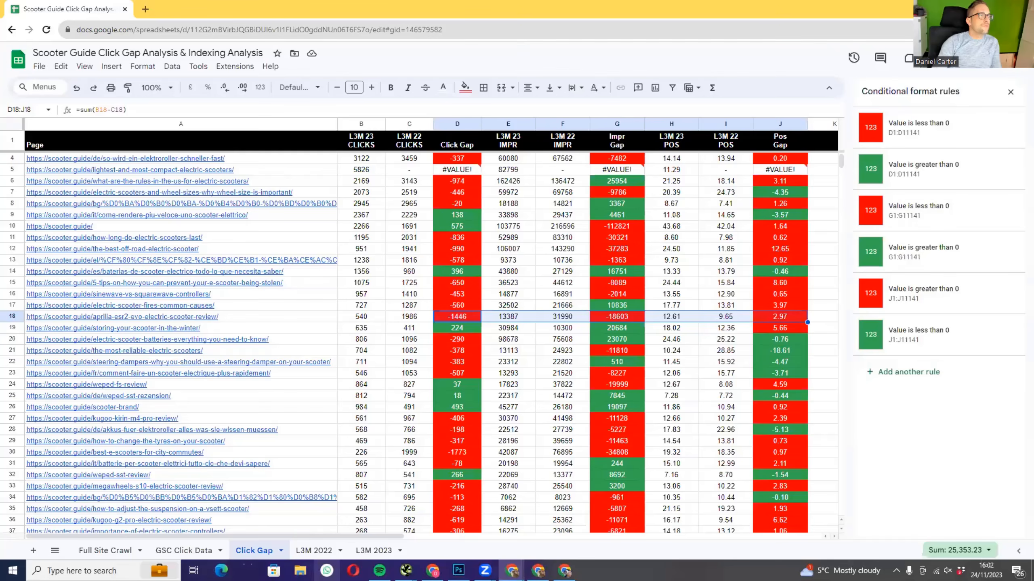
key("F12")
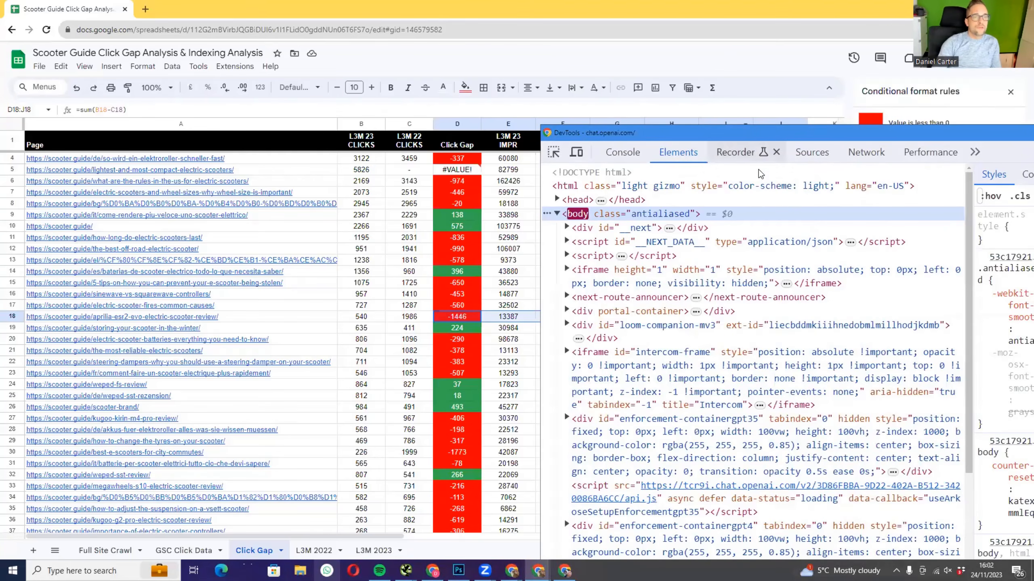
key("F12")
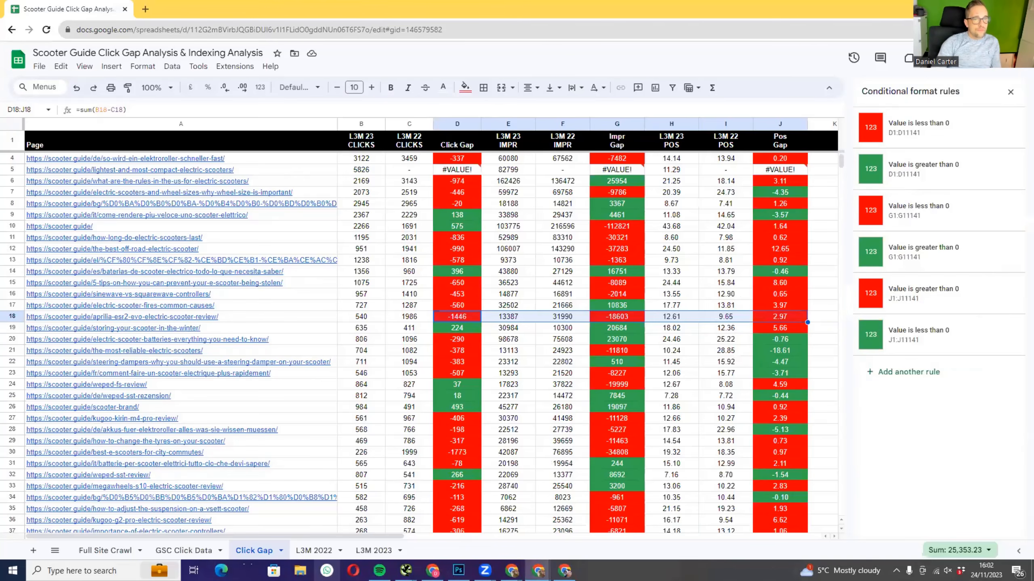
- Close the conditional format rules sidebar and look over the colour-coded gap columns
left_click(1010, 92)
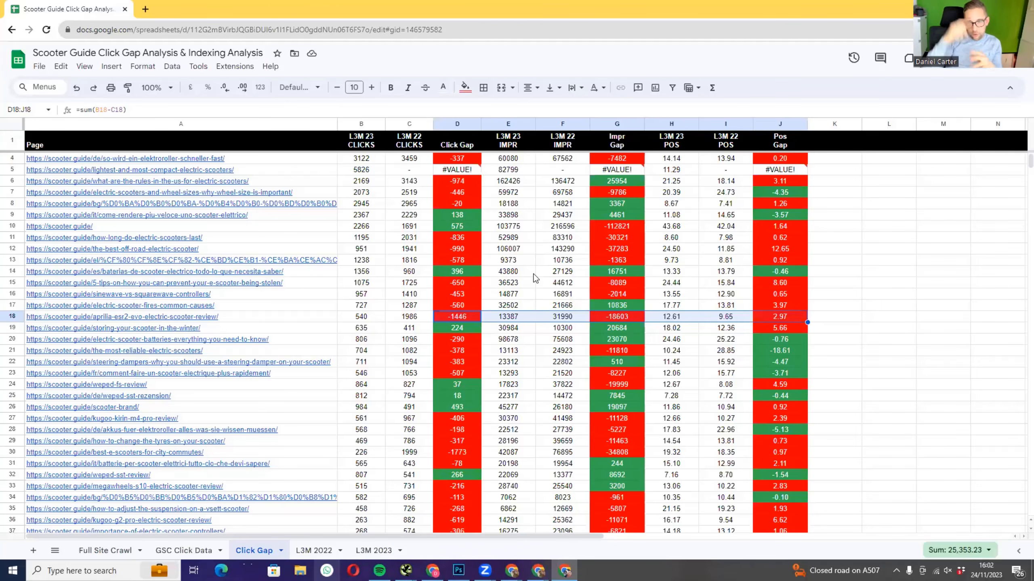
scroll(533, 275, "down", 8)
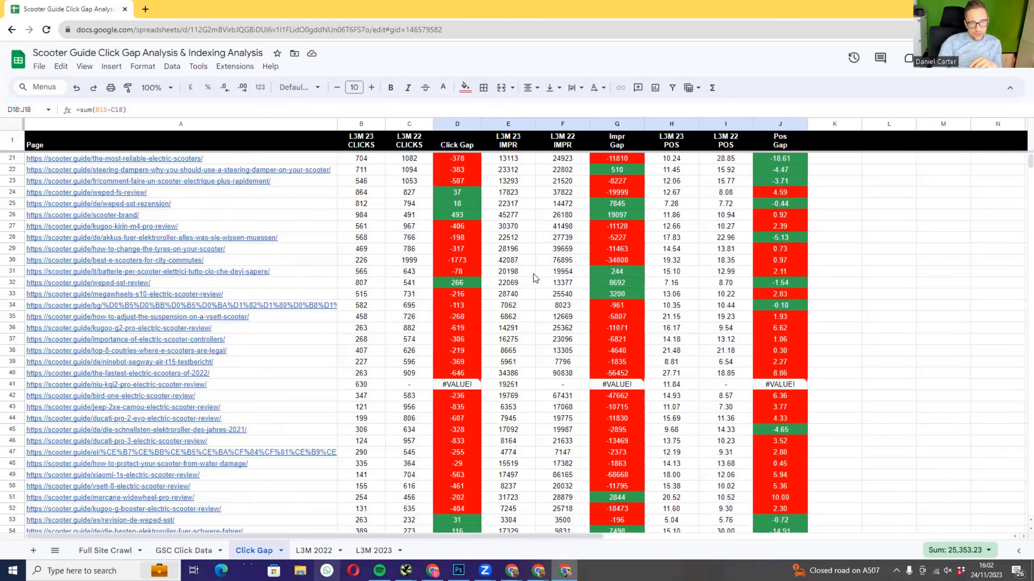
scroll(538, 284, "up", 8)
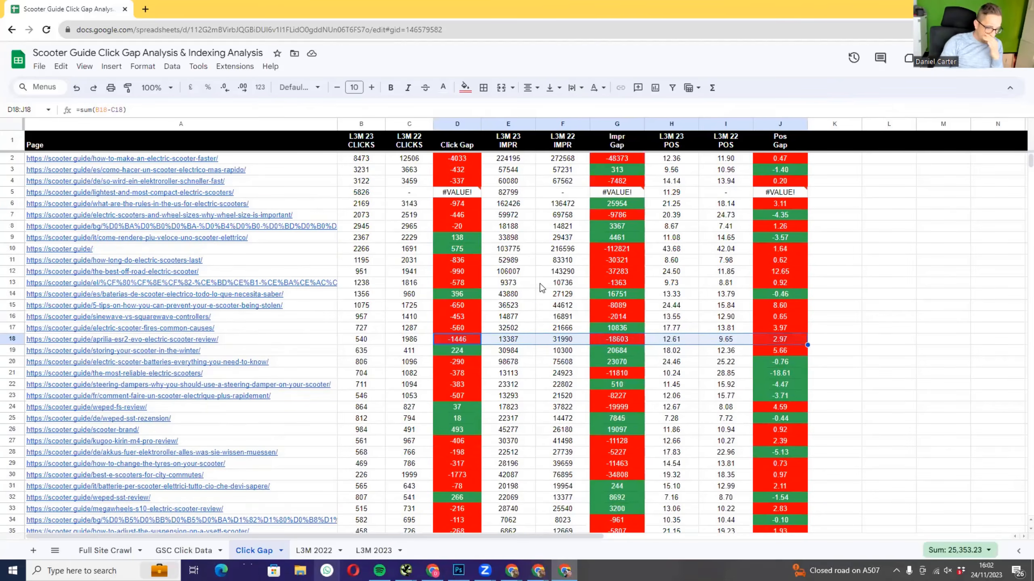
- Insert a blank column between the Click Gap and L3M 23 IMPR columns
mouse_move(122, 204)
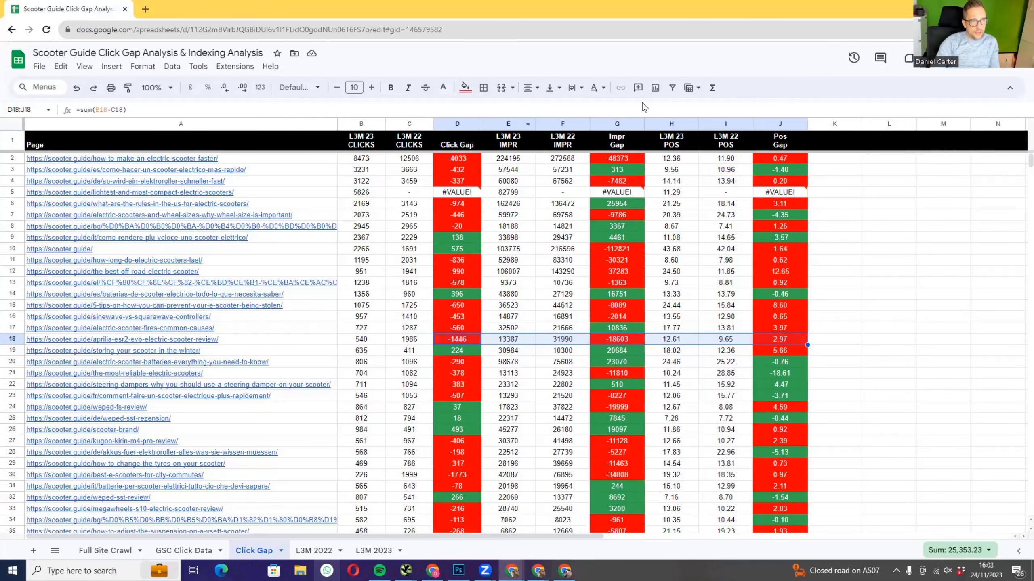
left_click(501, 124)
right_click(501, 125)
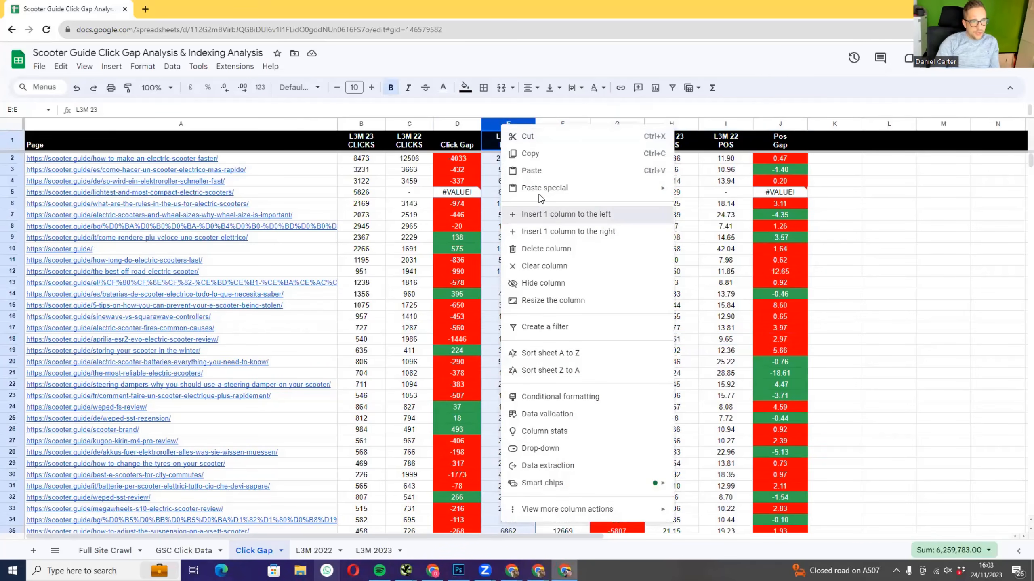
left_click(541, 214)
- Enter the header "% Loss" in cell E1 of the new column
left_click(512, 144)
type("L")
key("Caps_Lock")
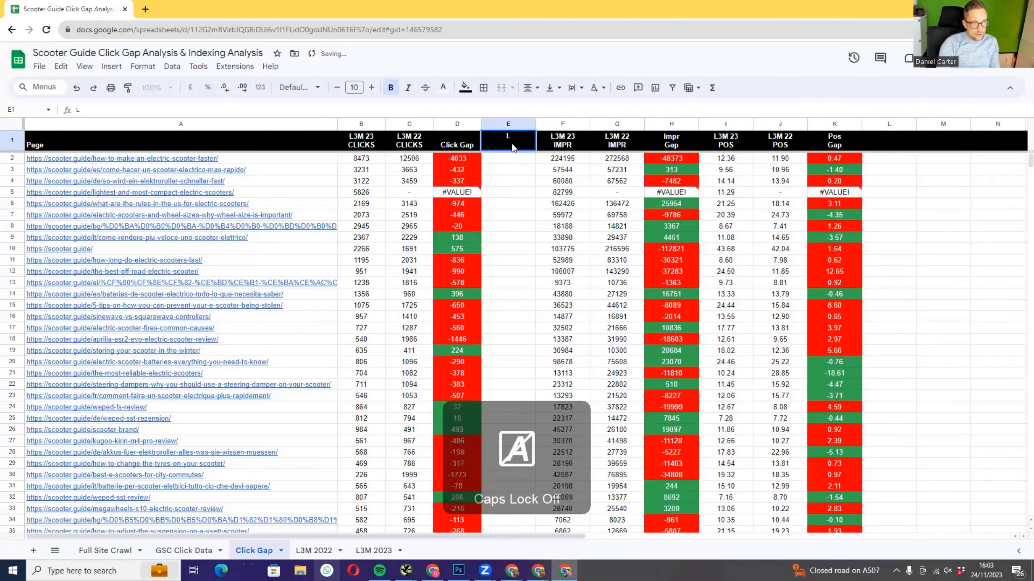
key("BackSpace")
type("%")
key("Caps_Lock")
type("IOS")
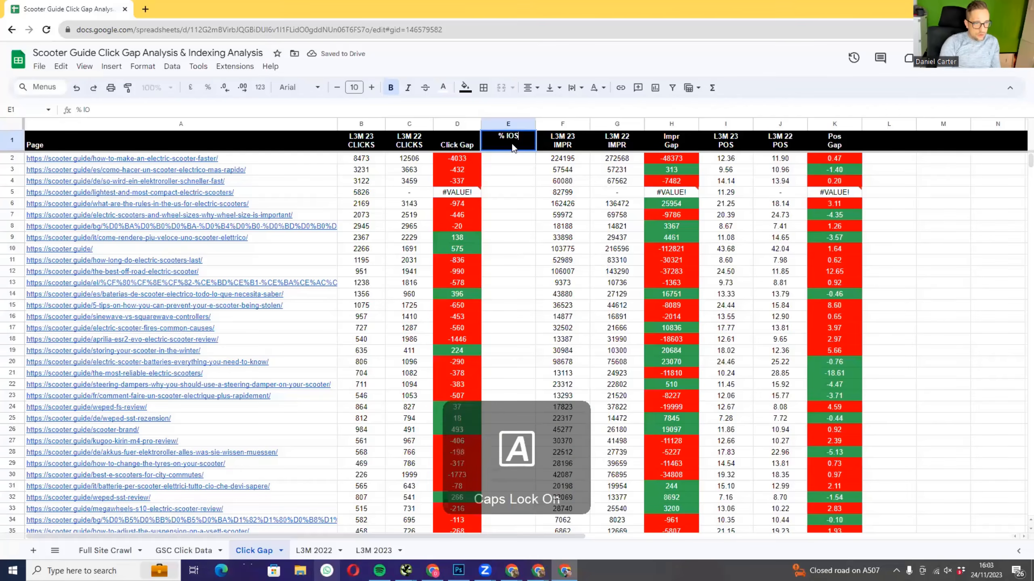
key("BackSpace")
type("Loss")
key("Return")
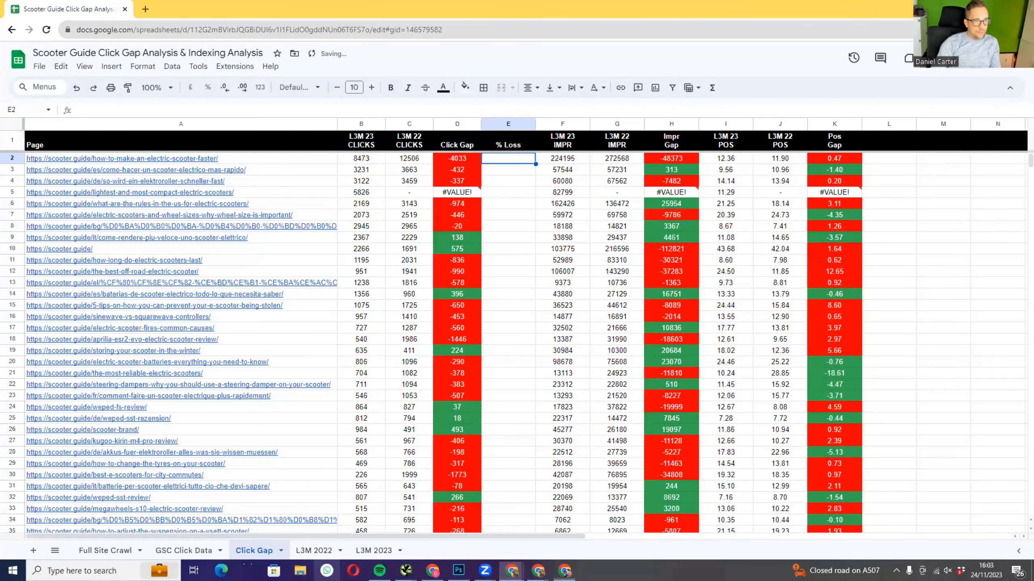
- Switch to ChatGPT and start a message with "in google sheets I would like to calculate the percentage change between 2 values."
left_click_drag(762, 0, 762, 8)
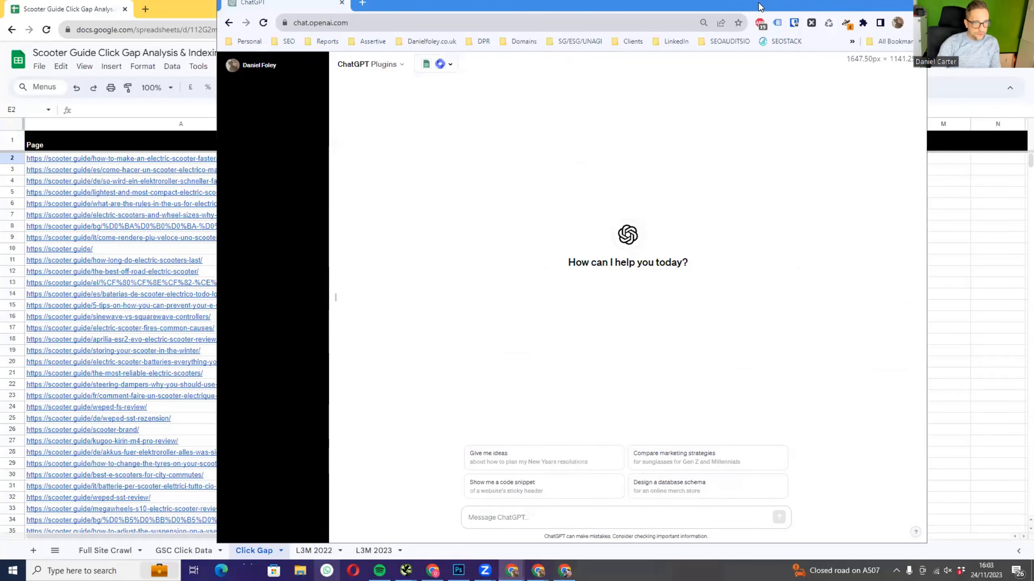
left_click(508, 518)
type("in")
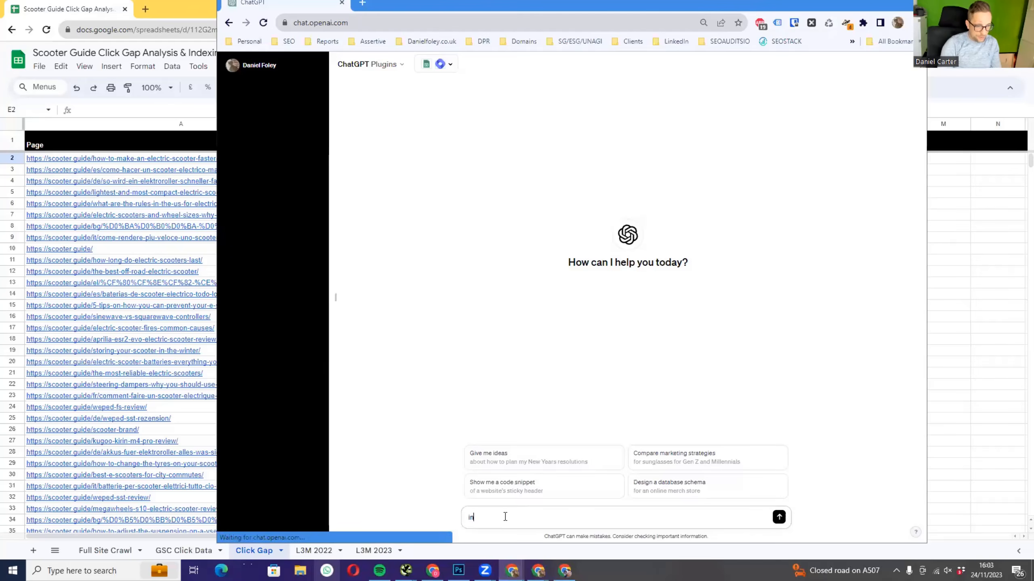
type(" google sheets")
key("Caps_Lock")
type("I")
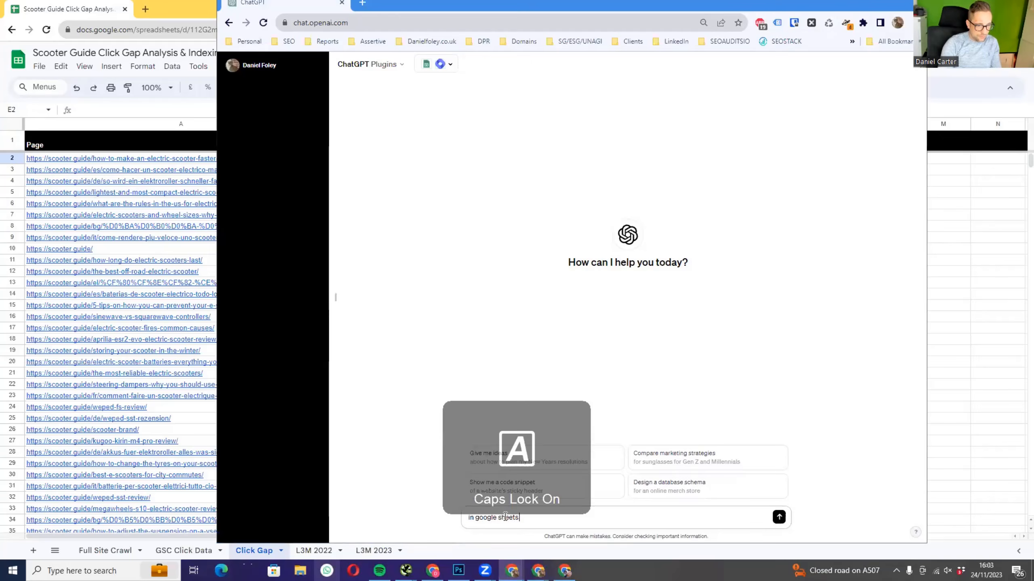
key("Caps_Lock")
type("would like to calcu")
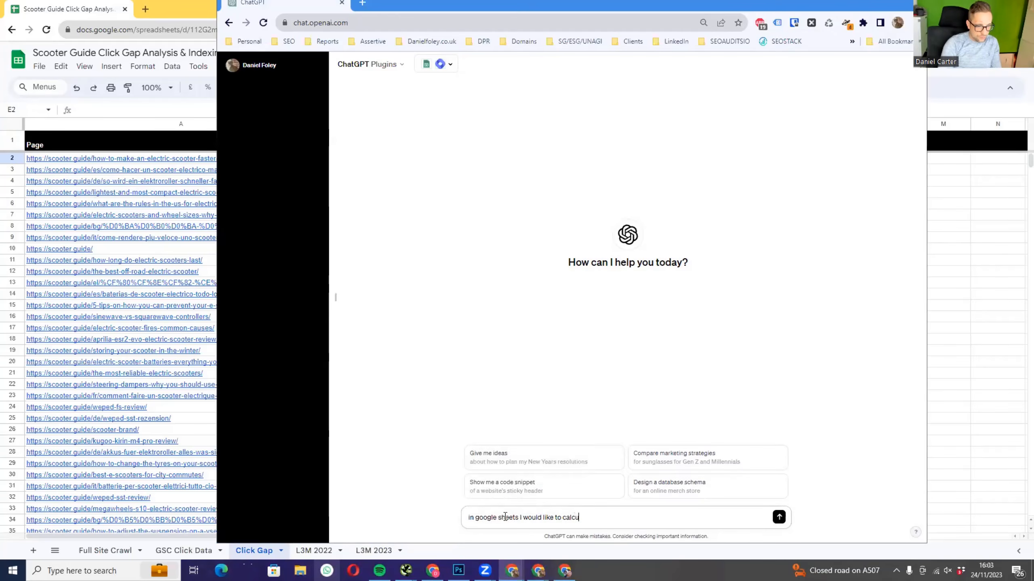
type("late the percent")
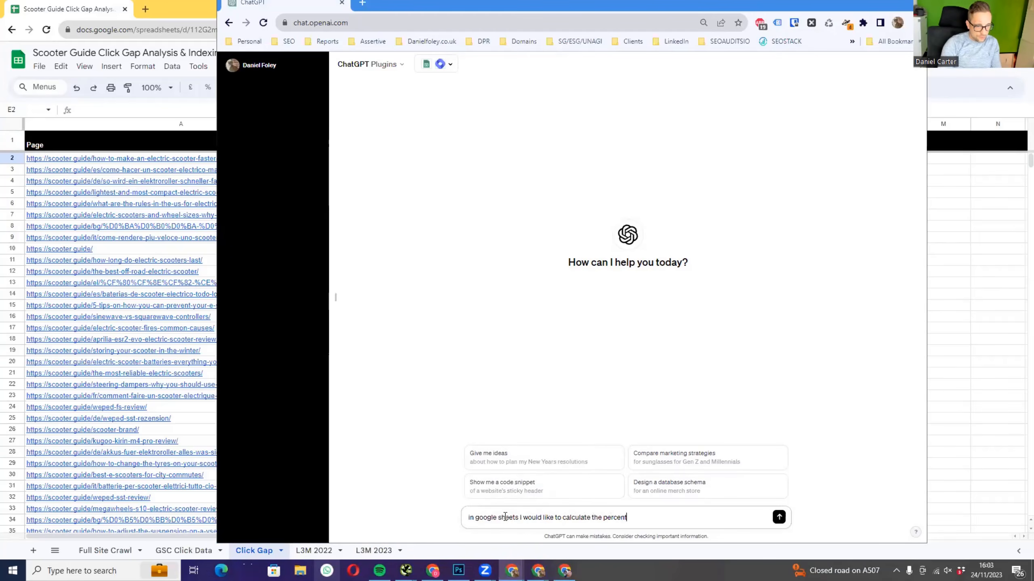
type("age change bet")
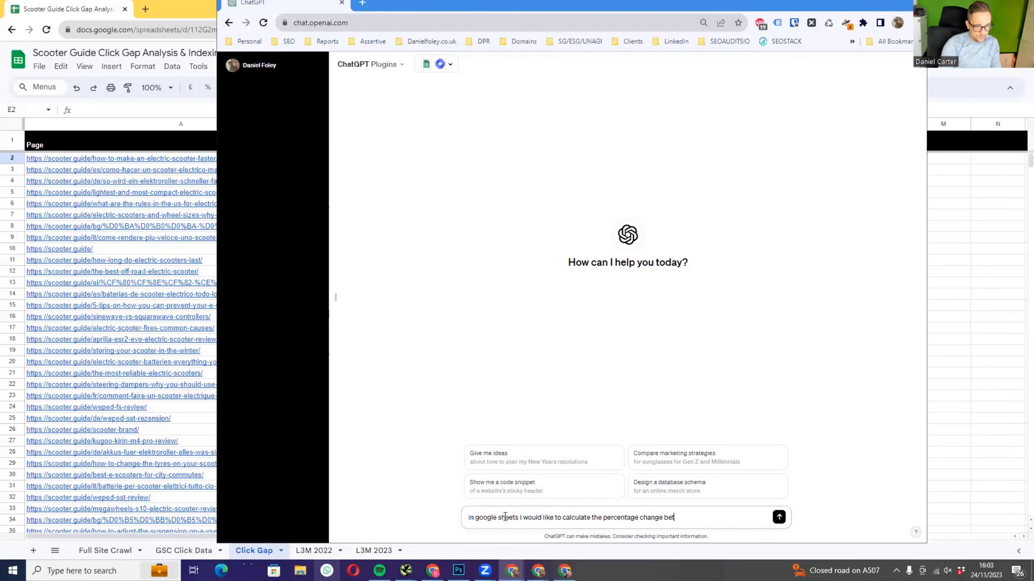
type("ween 2 values.")
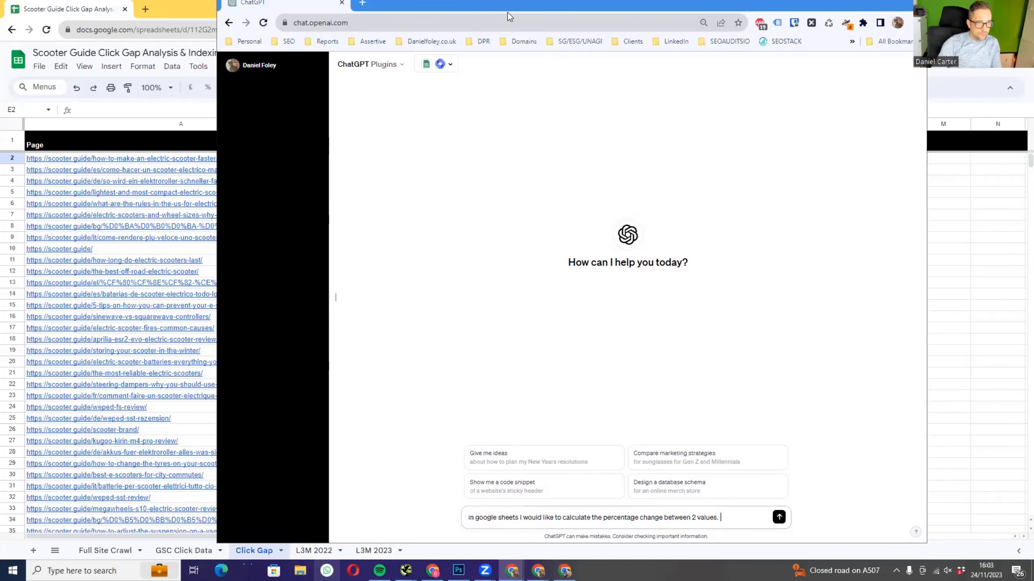
- Uncover the sheet's click columns and add "I would like to calculate values between cells in column B and cells in column C" to the message
left_click_drag(508, 13, 769, 13)
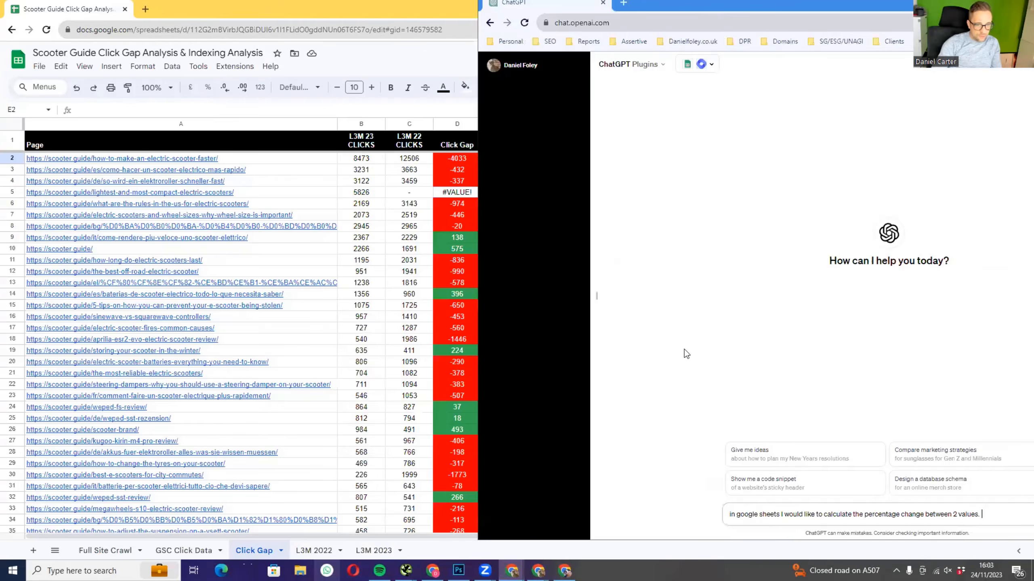
key("Caps_Lock")
key("Caps_Lock")
type("I wou")
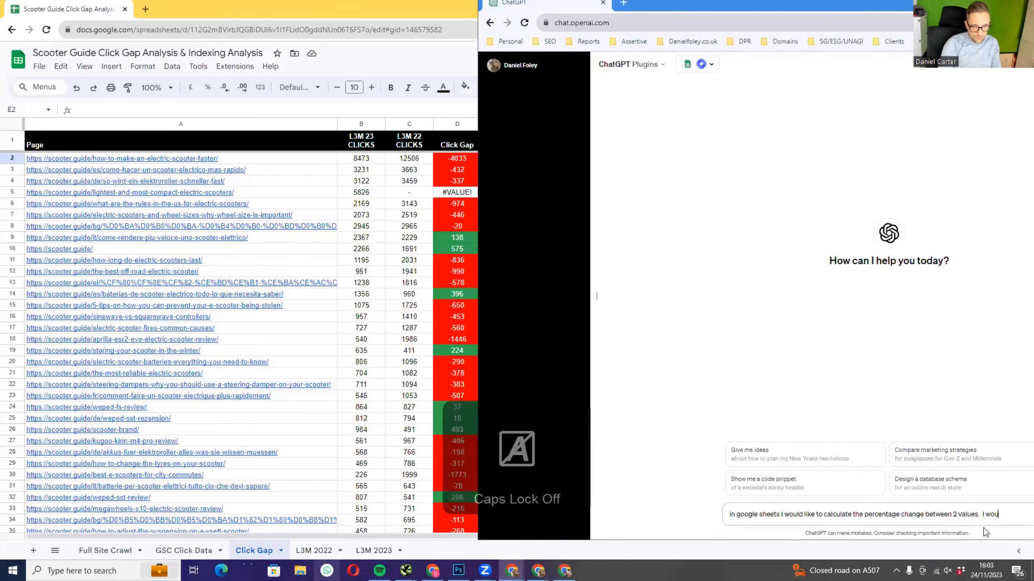
type("ld like to calcula")
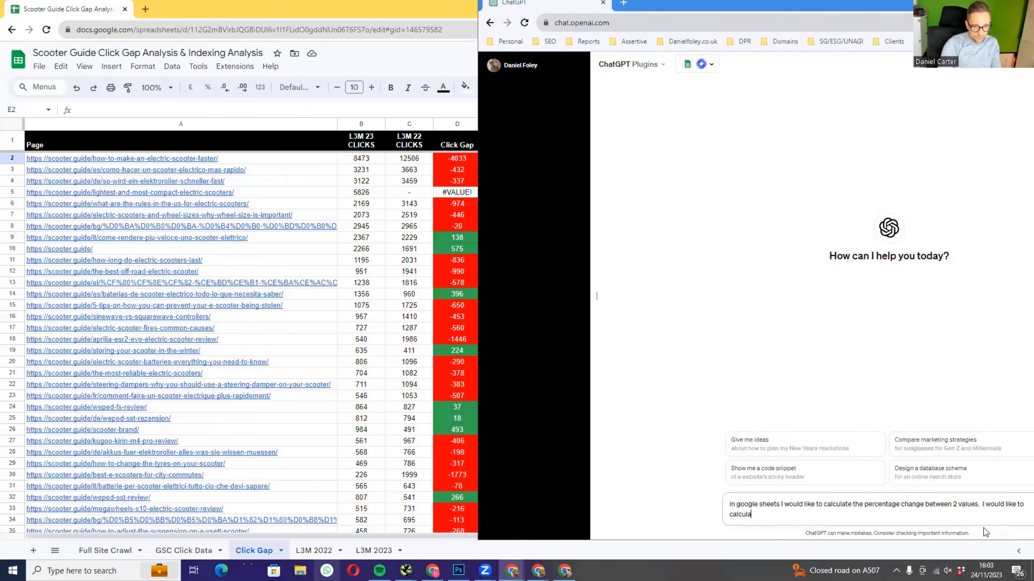
type("te values between cells in column")
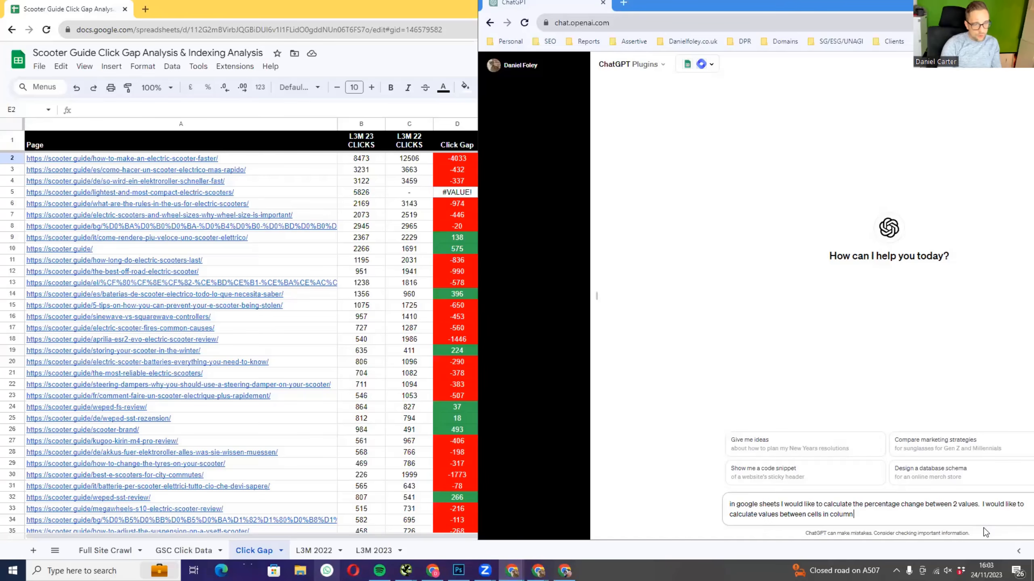
key("Caps_Lock")
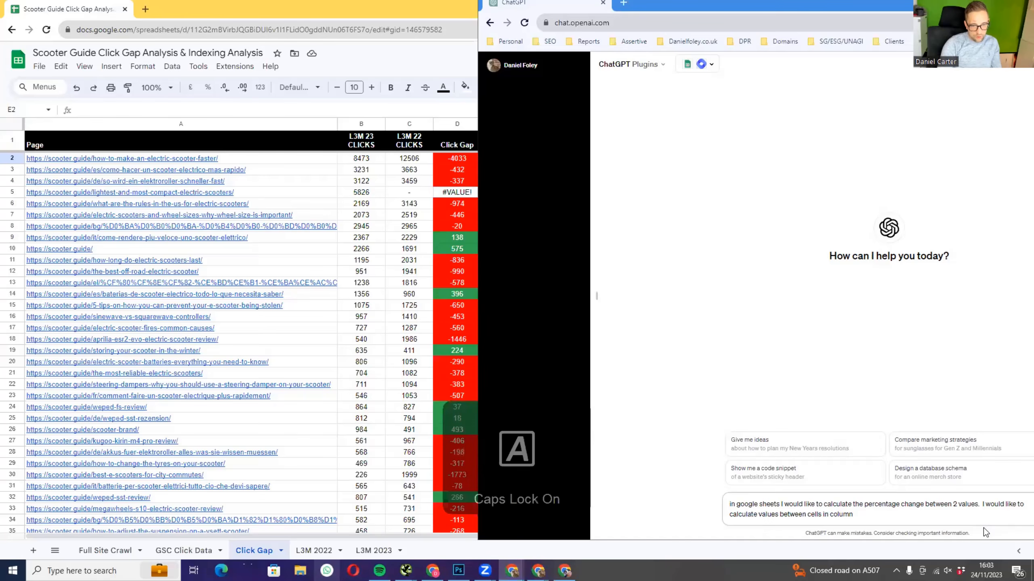
key("Caps_Lock")
type("B and")
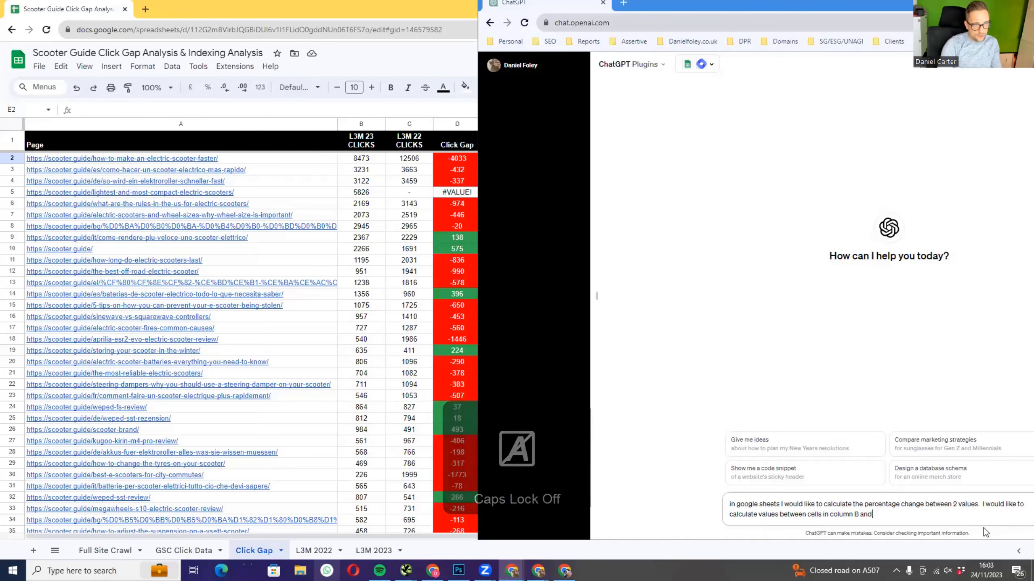
type(" cells in colum")
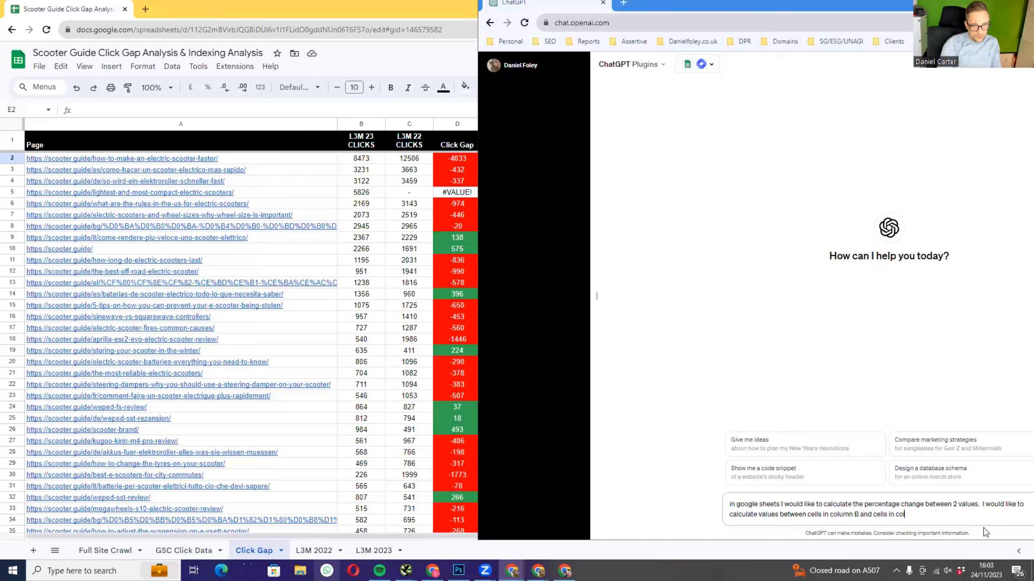
type("n")
key("Caps_Lock")
type("C")
key("Caps_Lock")
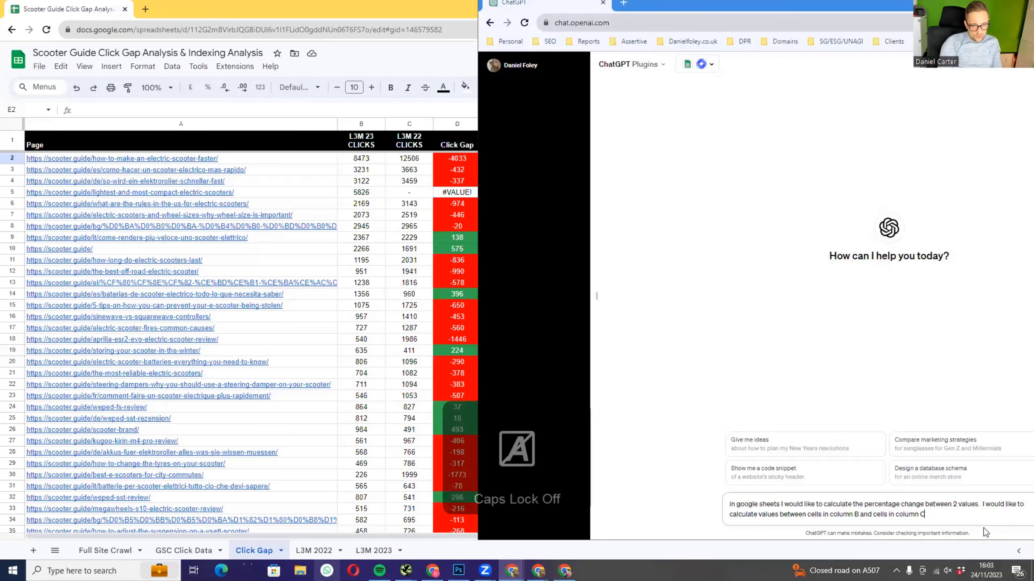
- Complete the message with "- I want to be able to calculate % loss or gain using a cell formula" and send it
type("- I want to b")
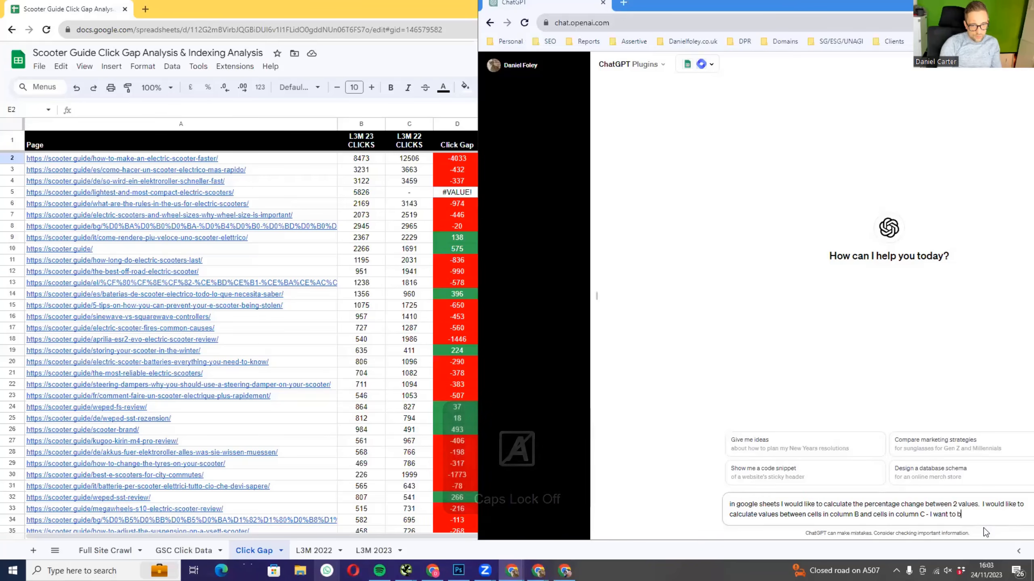
type("e able to calculate")
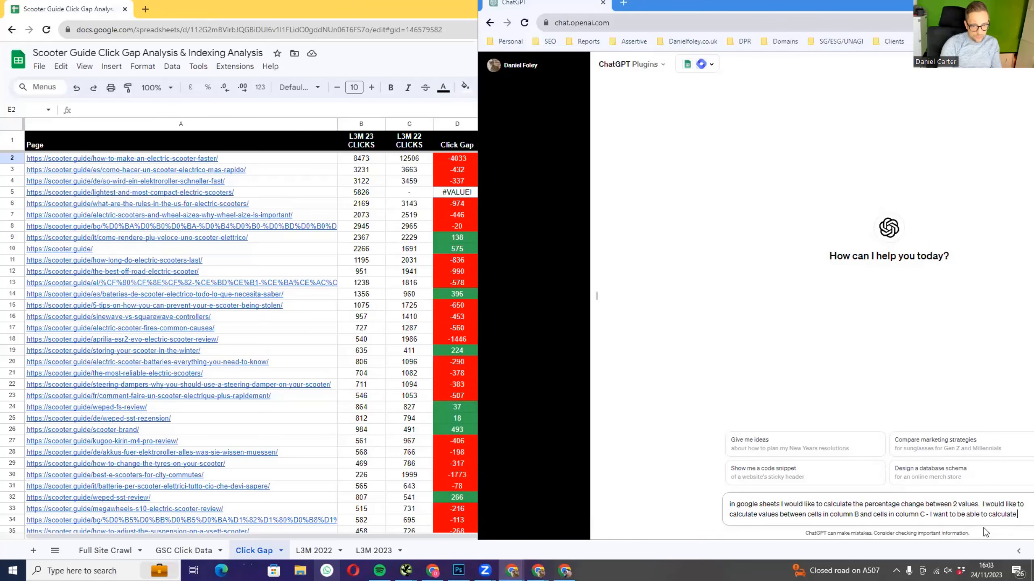
type(" % loss or")
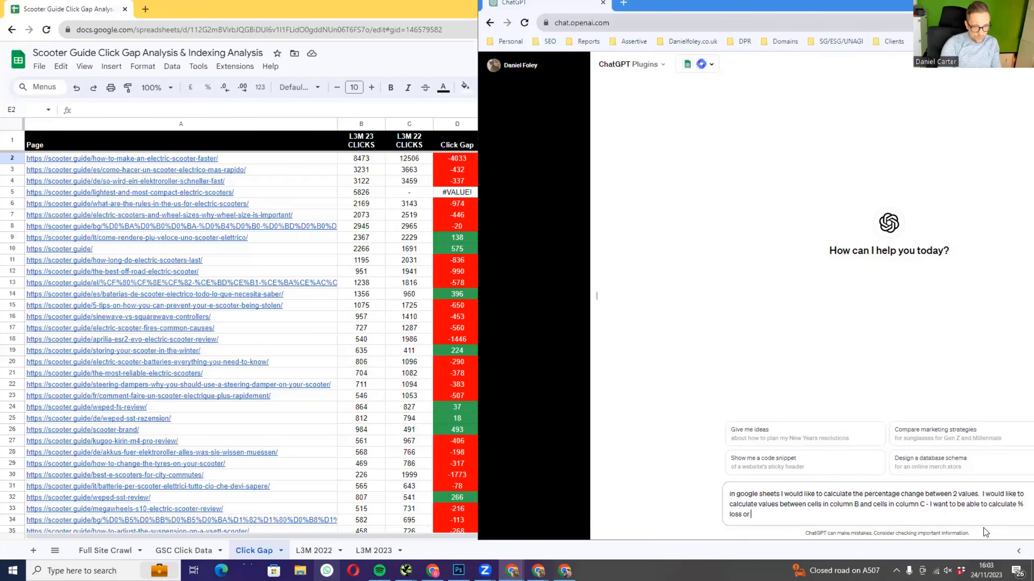
type(" gain using a cell formula")
key("Return")
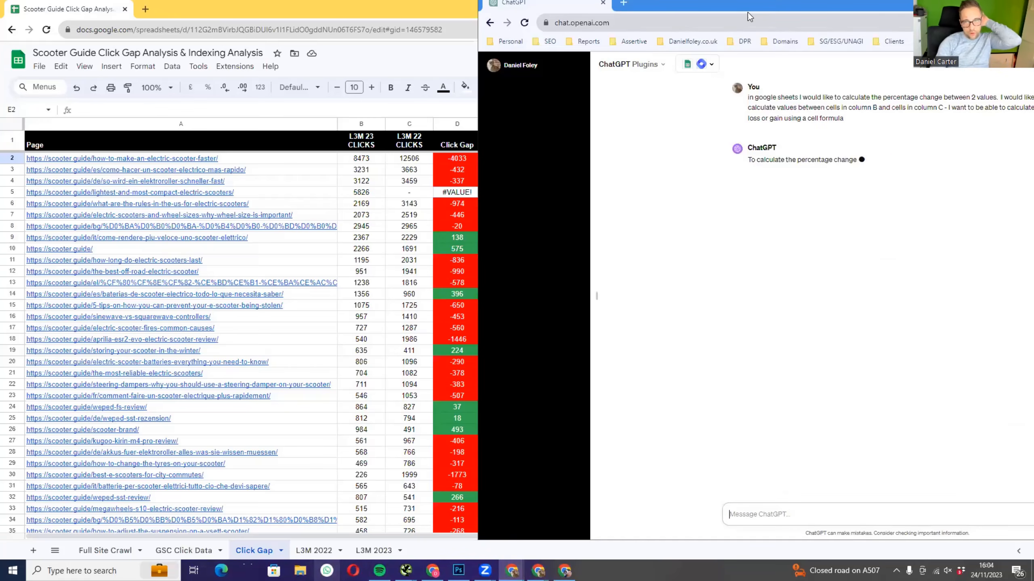
- Copy the formula =(C2 - B2) / B2 * 100 from ChatGPT's reply and return to the Google Sheets spreadsheet
left_click_drag(759, 11, 586, 25)
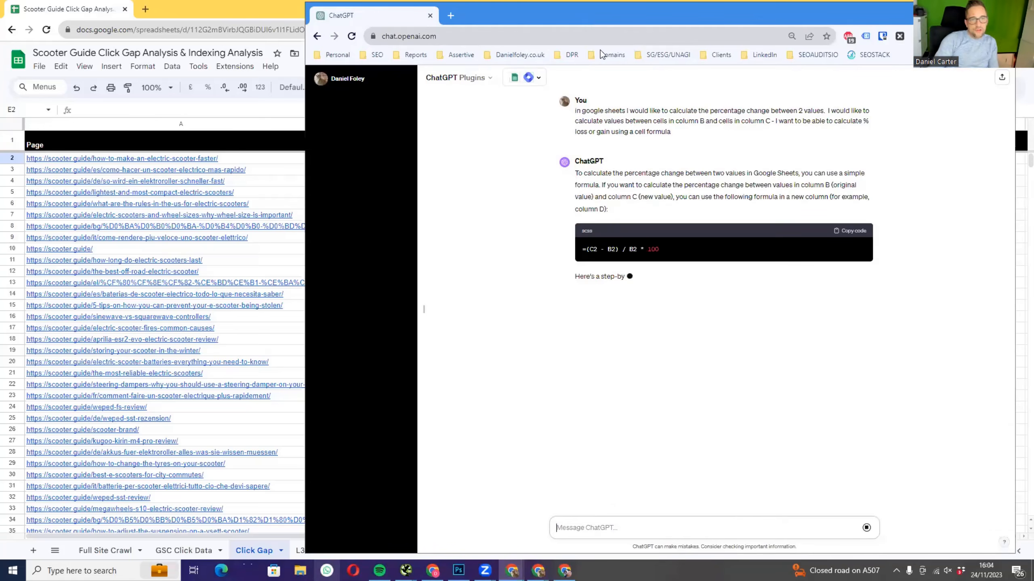
left_click(853, 232)
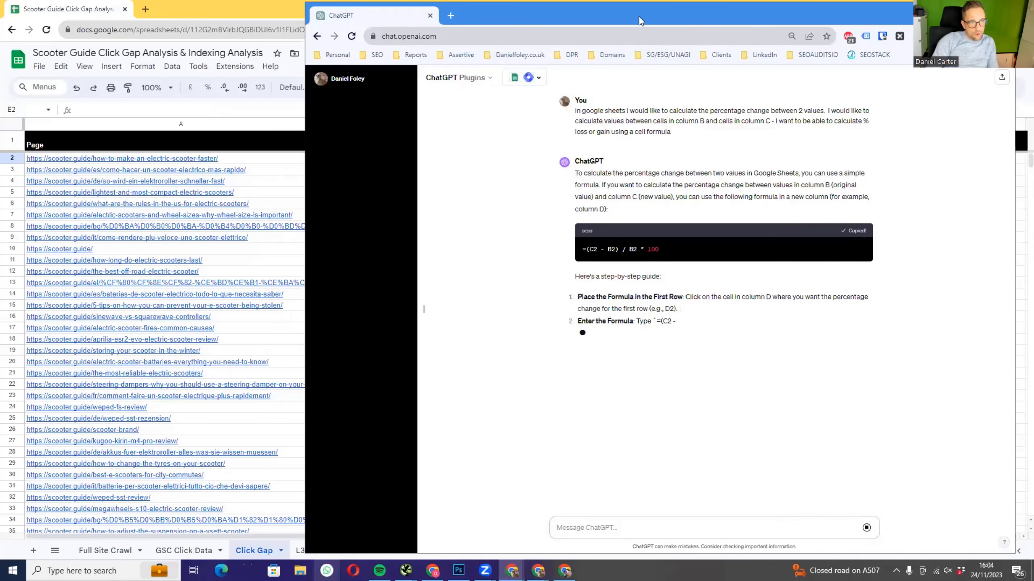
key("alt+Tab")
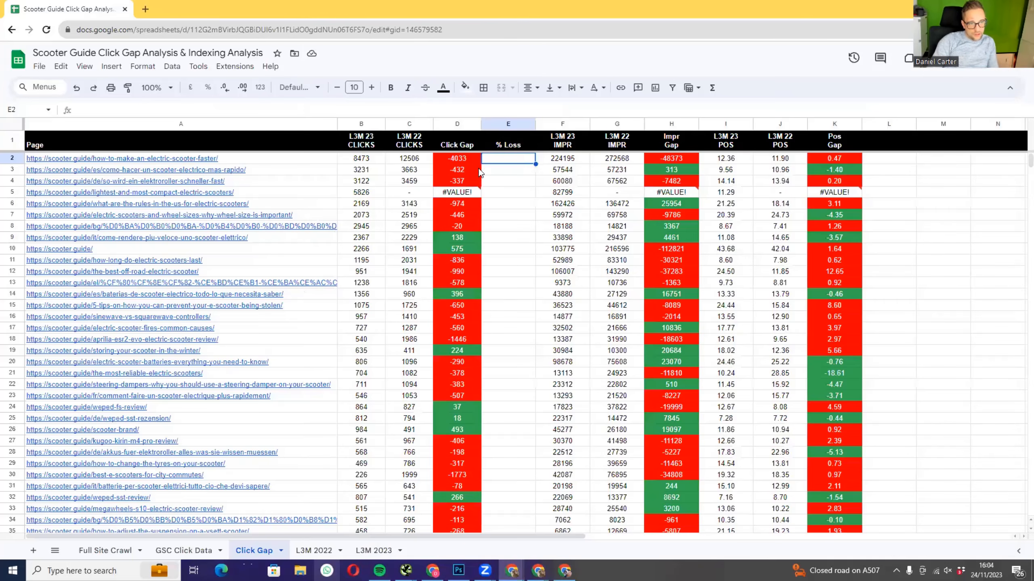
- Paste =(C2 - B2) / B2 * 100 into E2 and accept the suggested auto-fill down the % Loss column
double_click(509, 158)
key("ctrl+v")
key("Return")
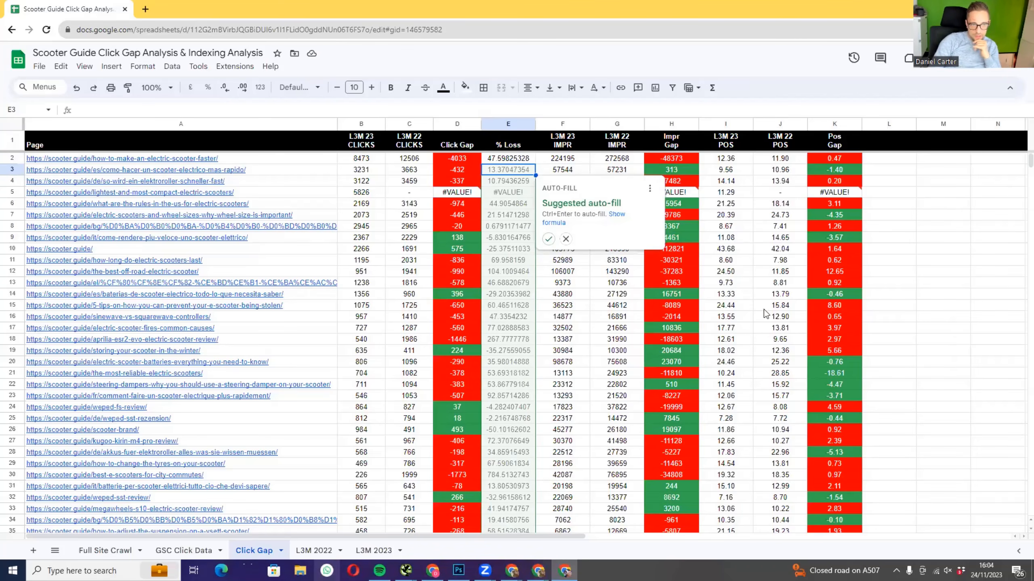
left_click(548, 239)
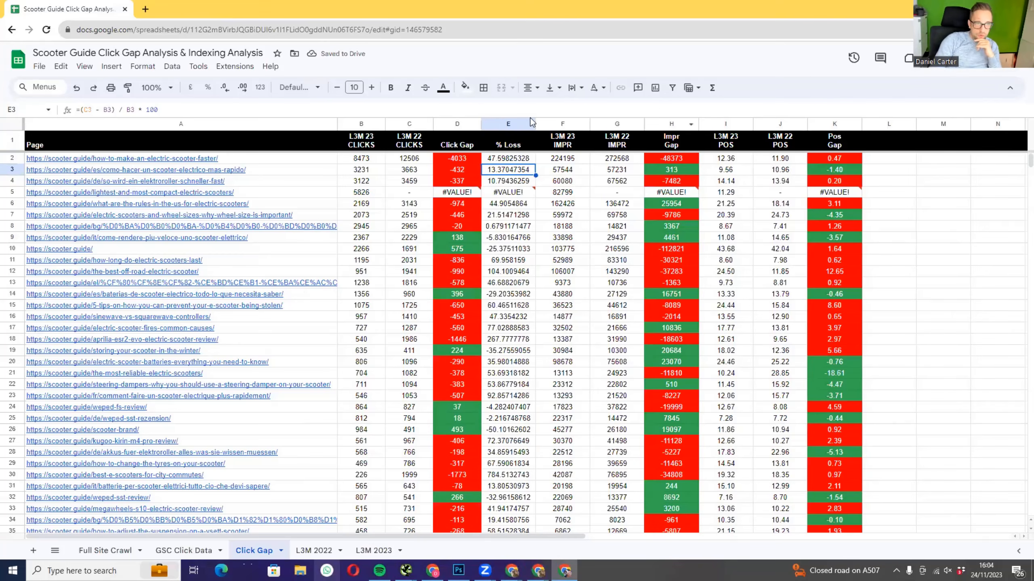
- Try the custom number format 0.00% on the % Loss column E, and undo it
left_click(505, 124)
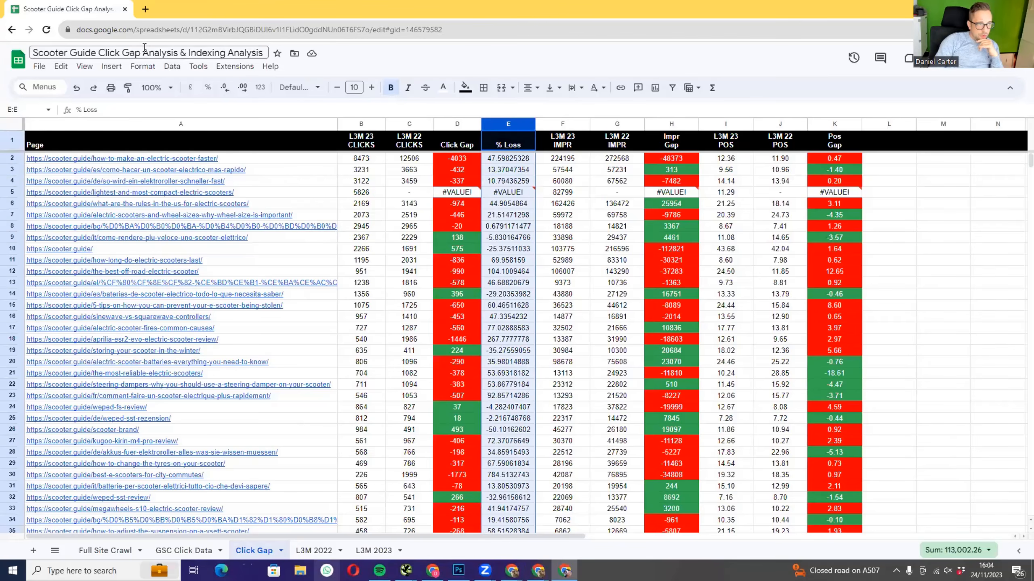
left_click(144, 68)
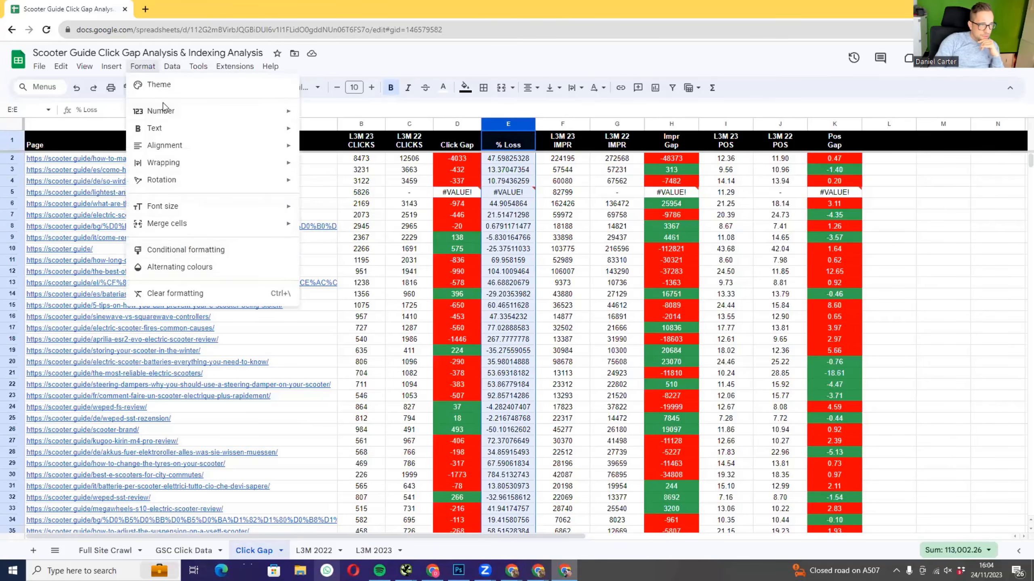
mouse_move(163, 111)
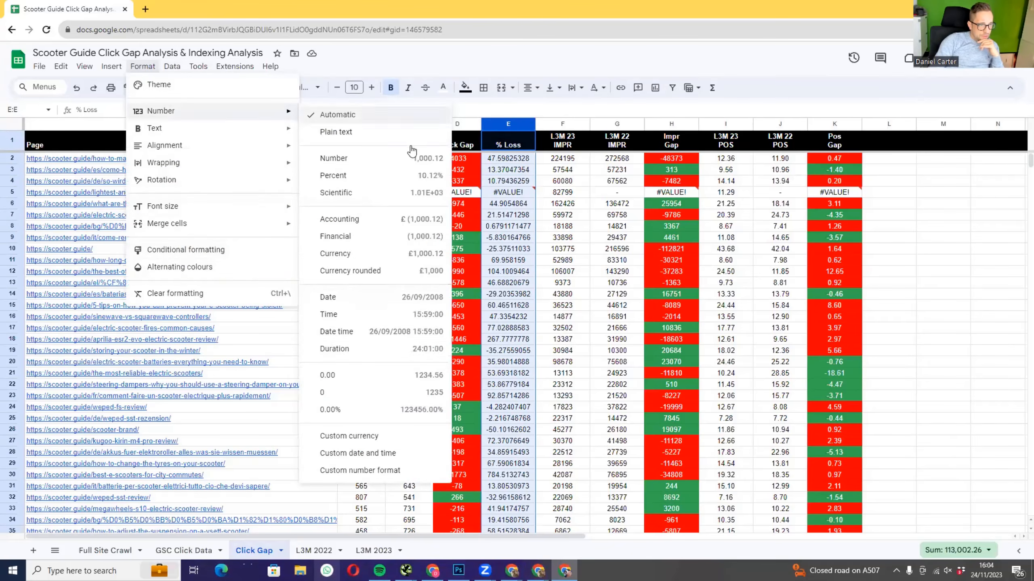
left_click(361, 470)
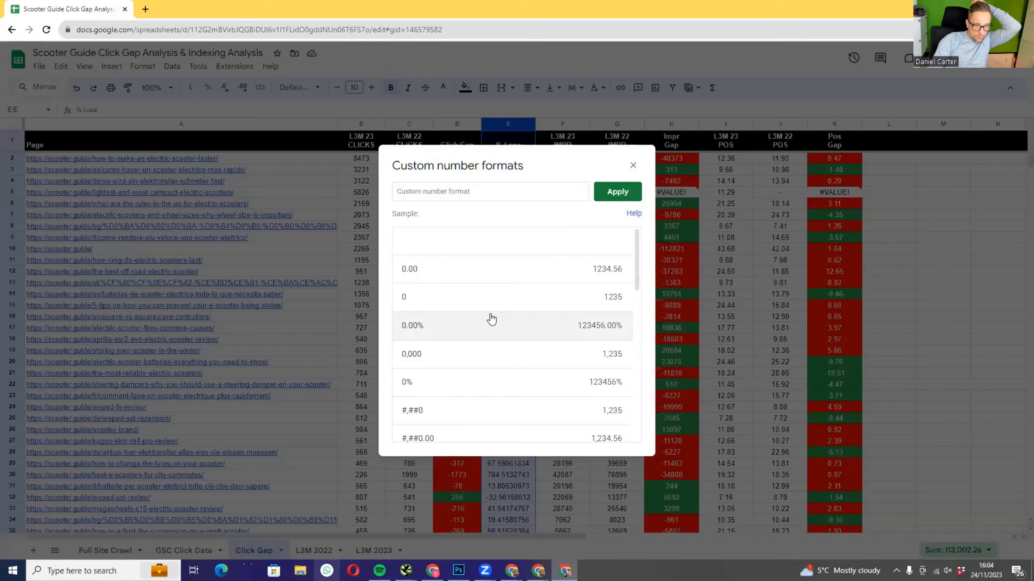
left_click(398, 329)
left_click(610, 193)
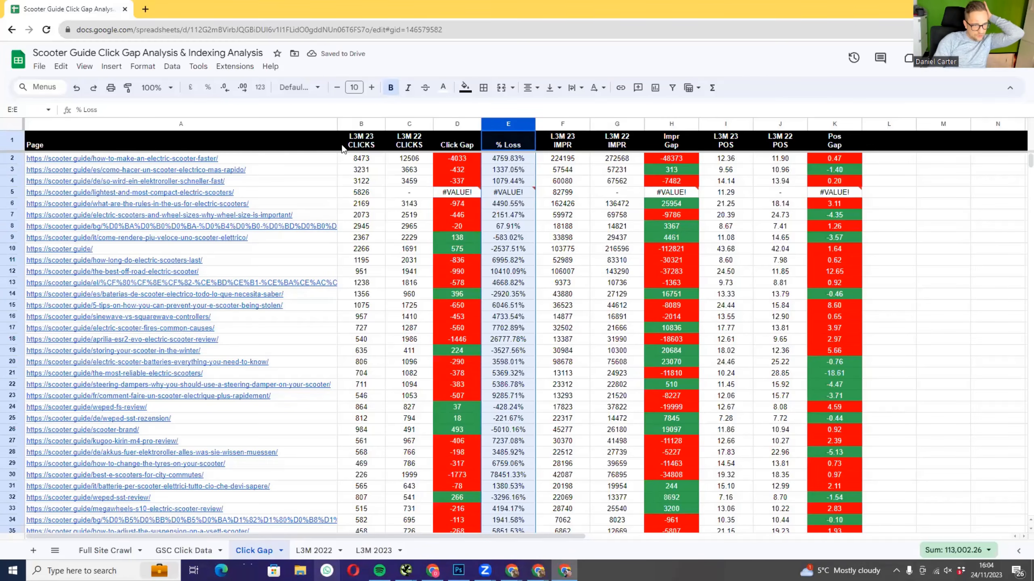
key("ctrl+z")
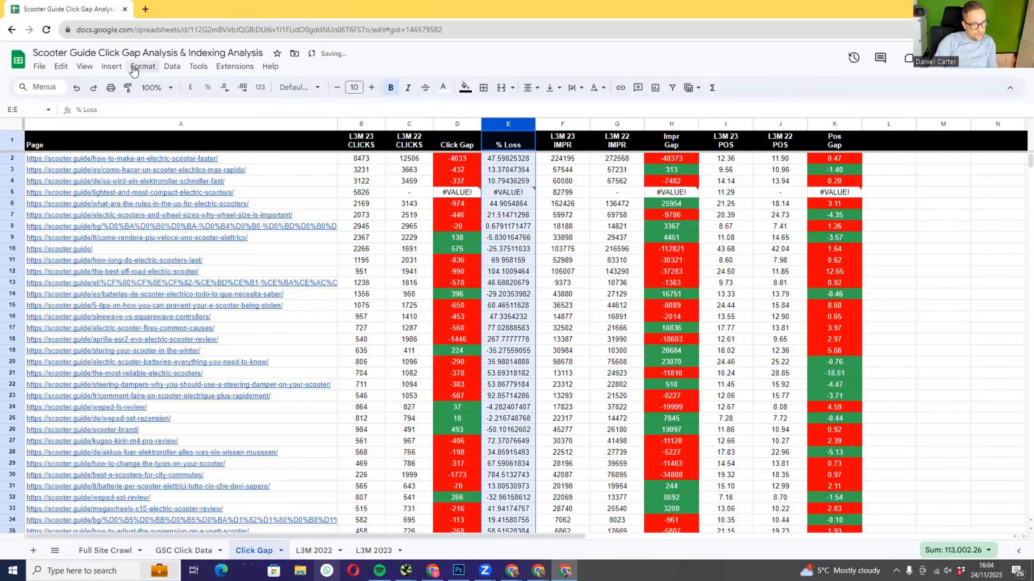
- Try the preset 0.00% number format on the whole % Loss column, and undo it
left_click(143, 66)
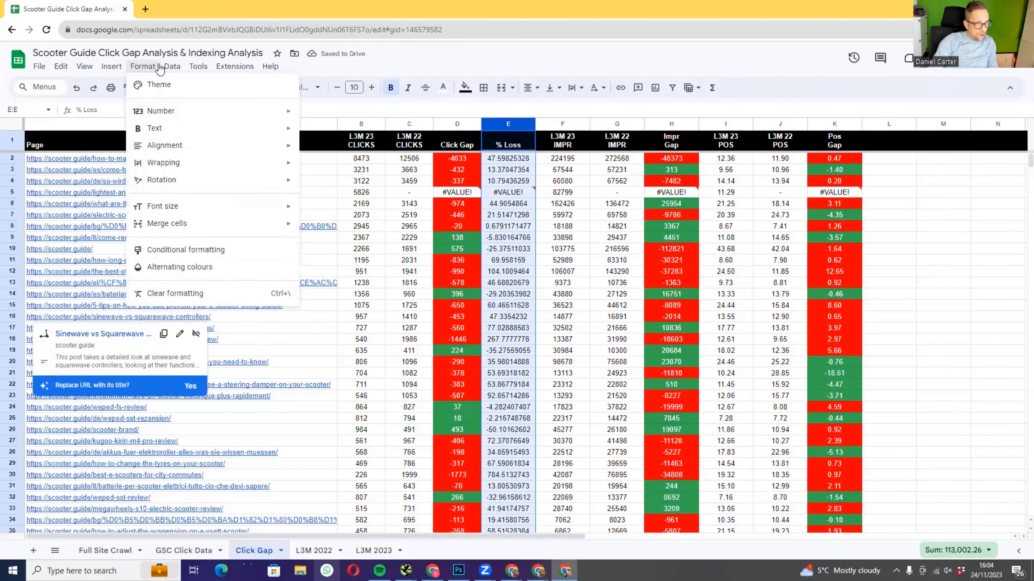
mouse_move(166, 67)
mouse_move(194, 112)
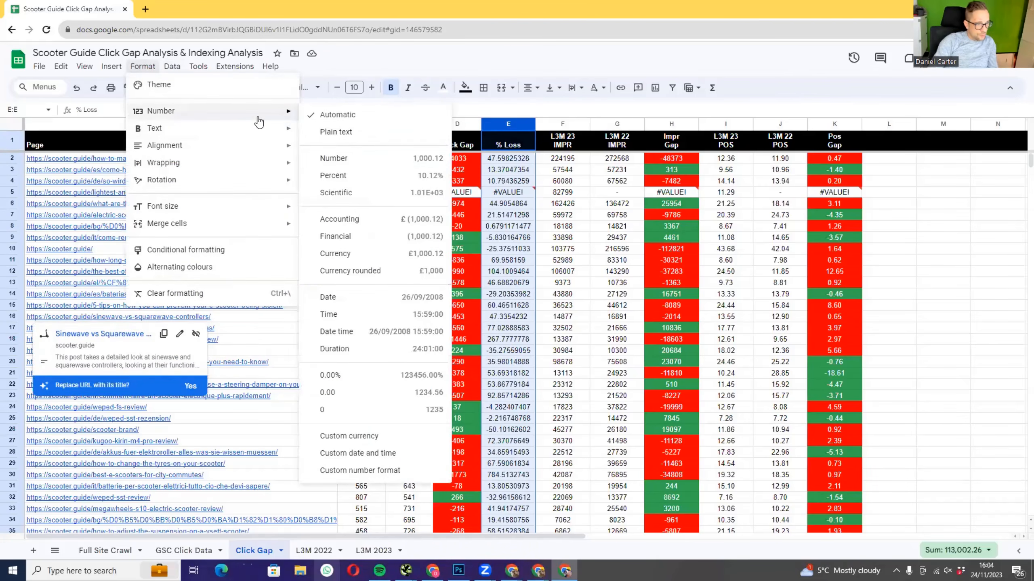
left_click(378, 375)
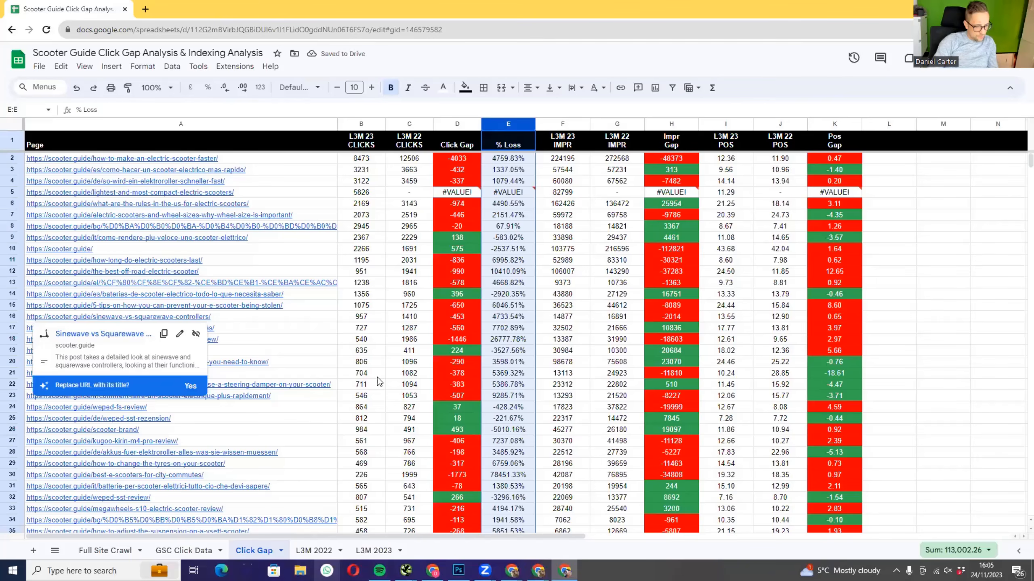
key("ctrl+z")
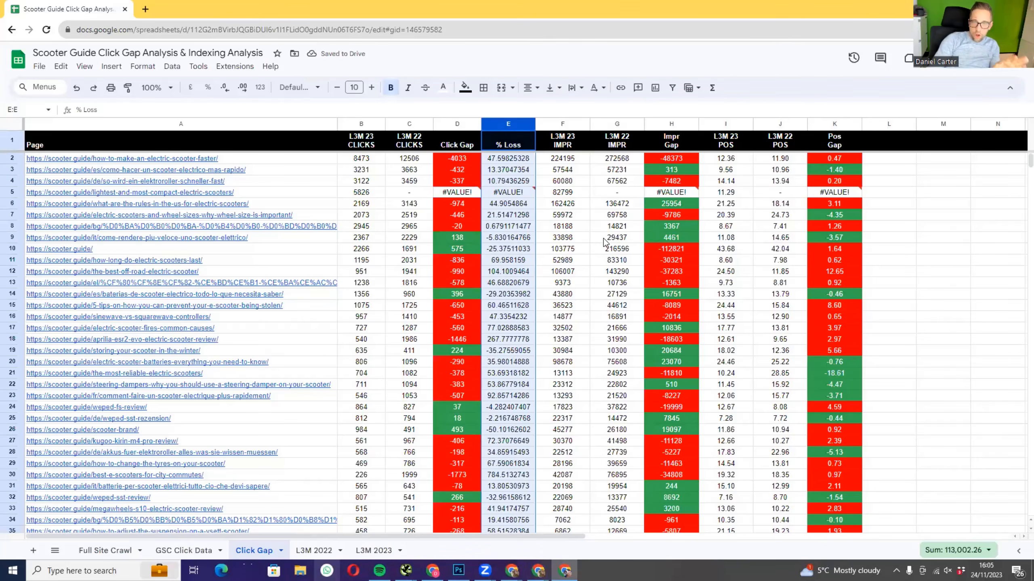
left_click(530, 206)
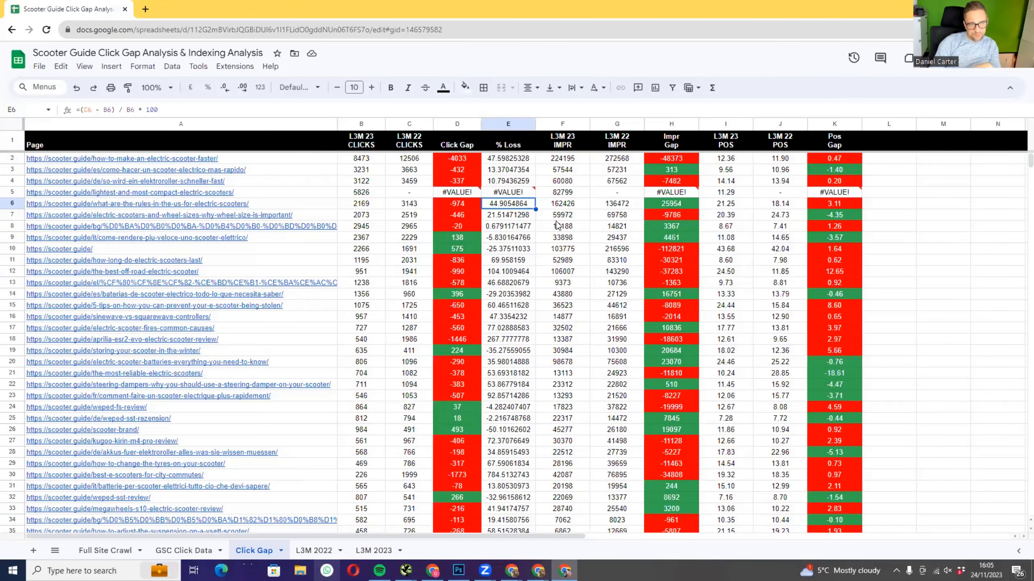
scroll(469, 241, "down", 5)
scroll(481, 250, "down", 7)
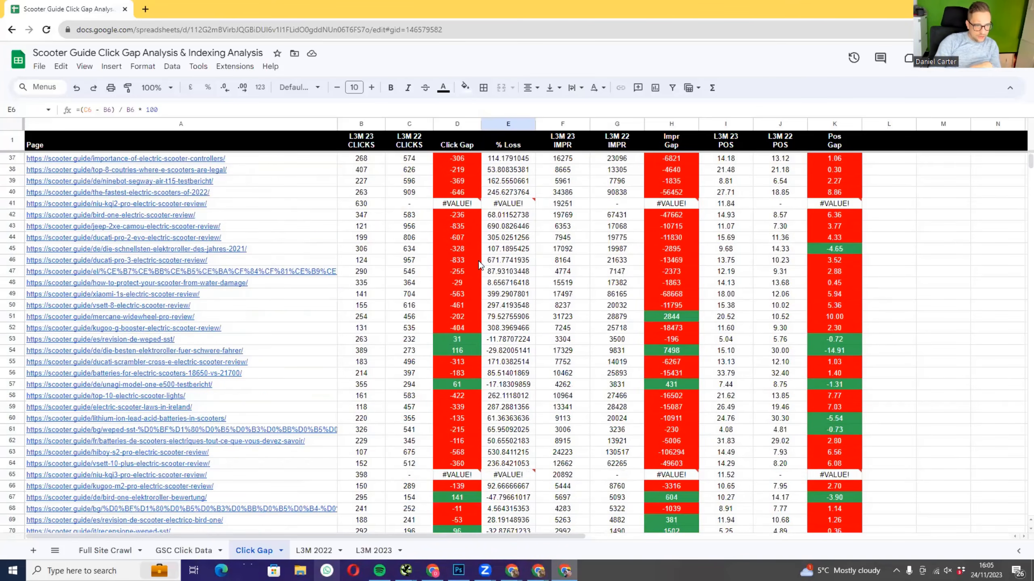
scroll(476, 285, "up", 15)
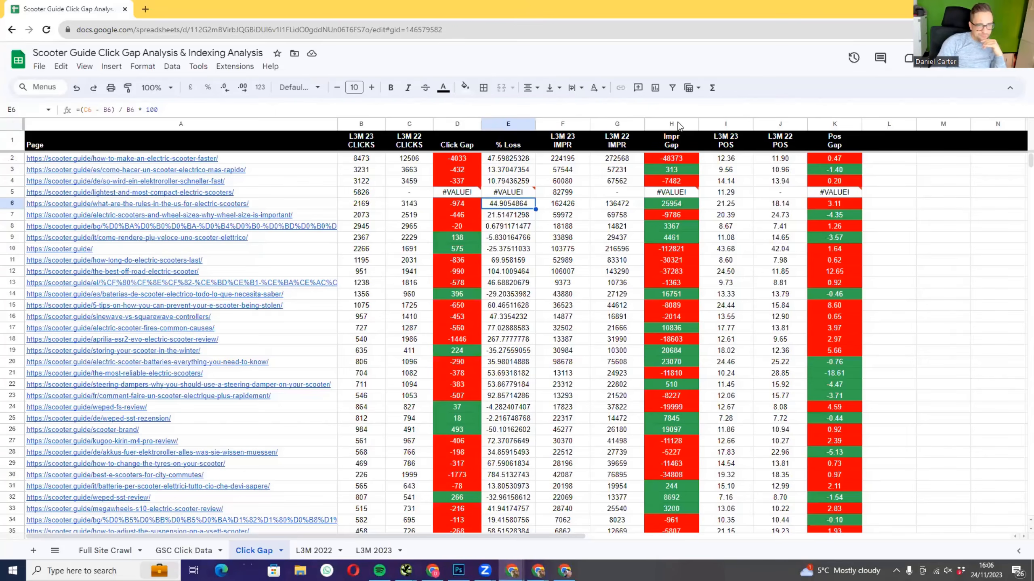
scroll(592, 302, "down", 7)
scroll(592, 303, "up", 7)
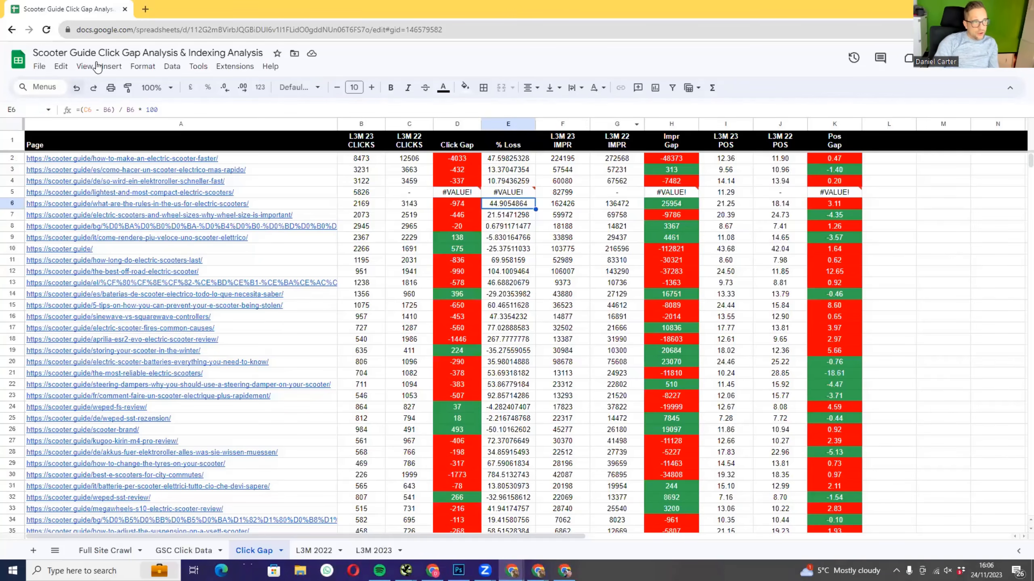
- Create a filter on header row 1 of the Click Gap sheet and narrow the Page column slightly
left_click(16, 143)
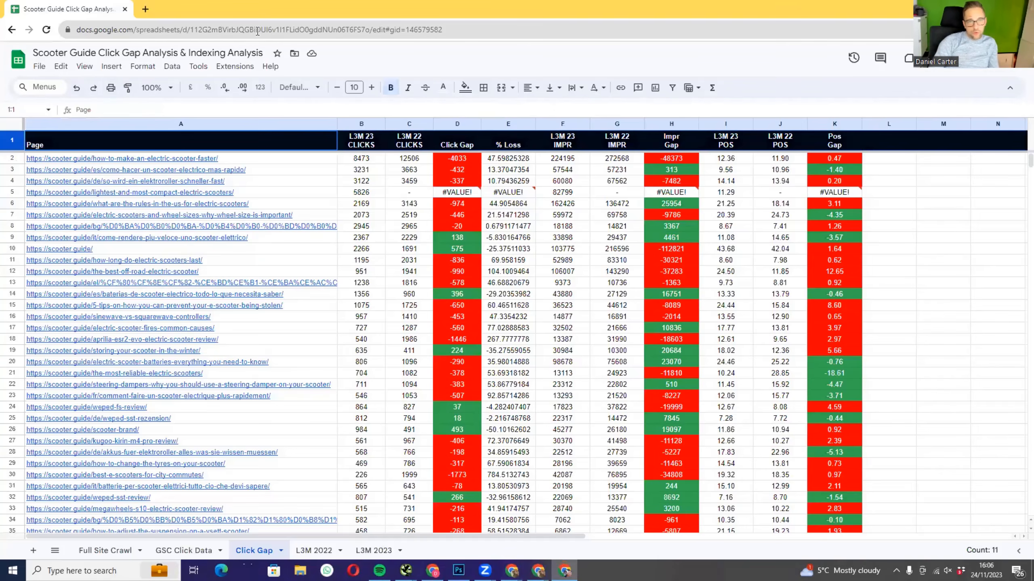
left_click(170, 67)
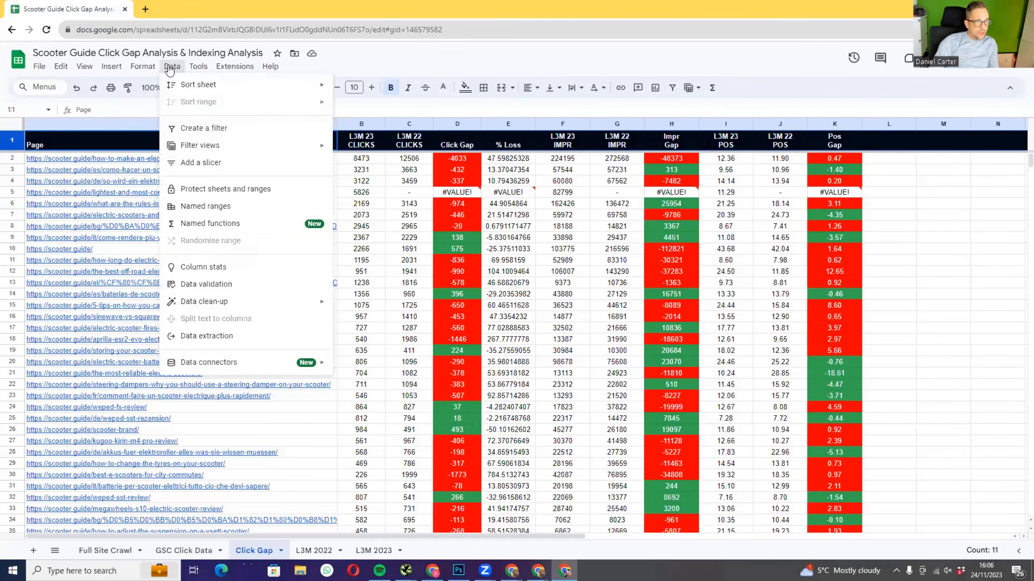
left_click(204, 129)
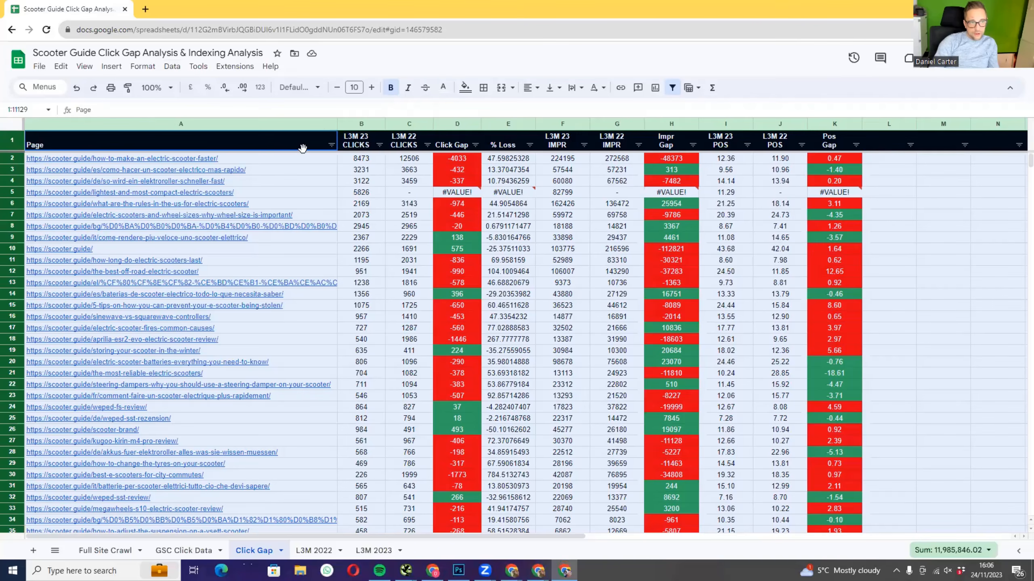
left_click_drag(336, 125, 303, 125)
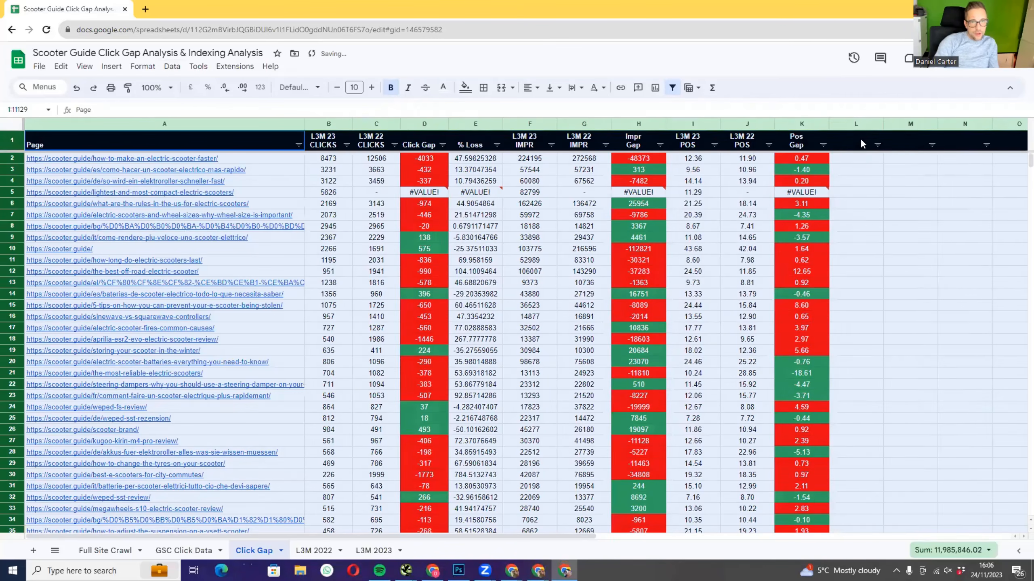
- Enter the heading "HTTP Status" in L1, beside the Pos Gap column
left_click(861, 138)
key("Caps_Lock")
type("HTTP S")
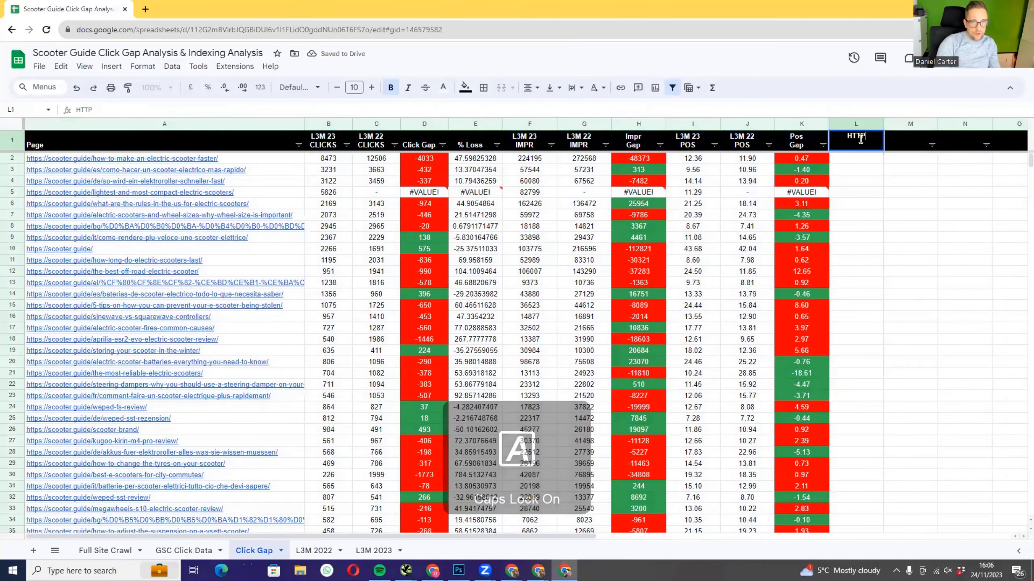
key("Caps_Lock")
type("tatus")
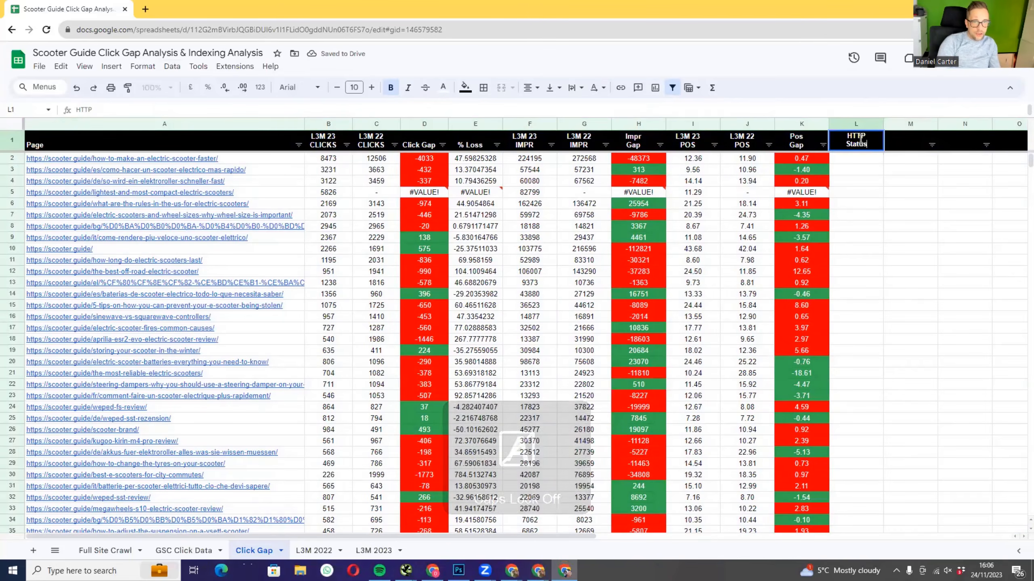
key("Return")
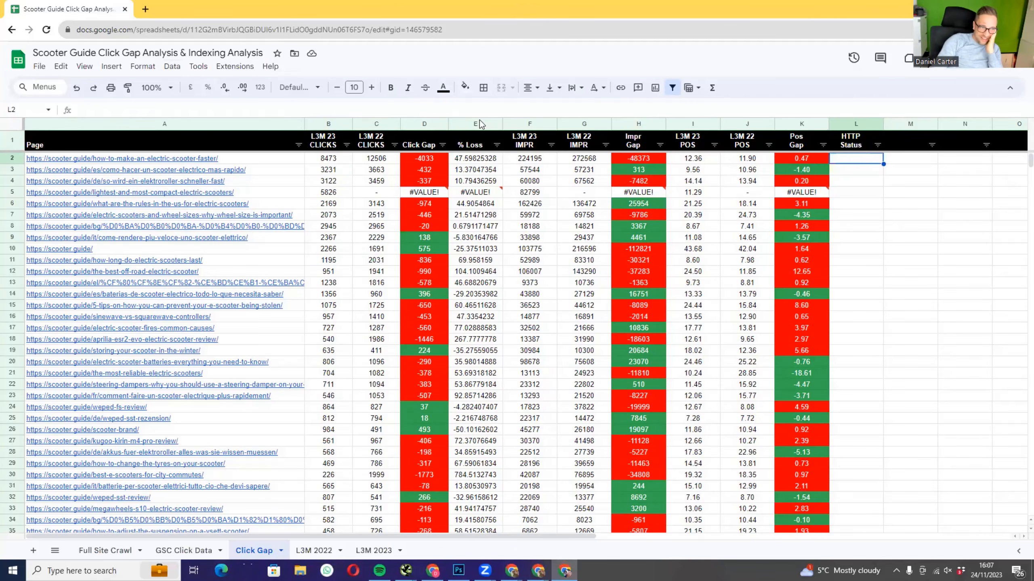
left_click(467, 124)
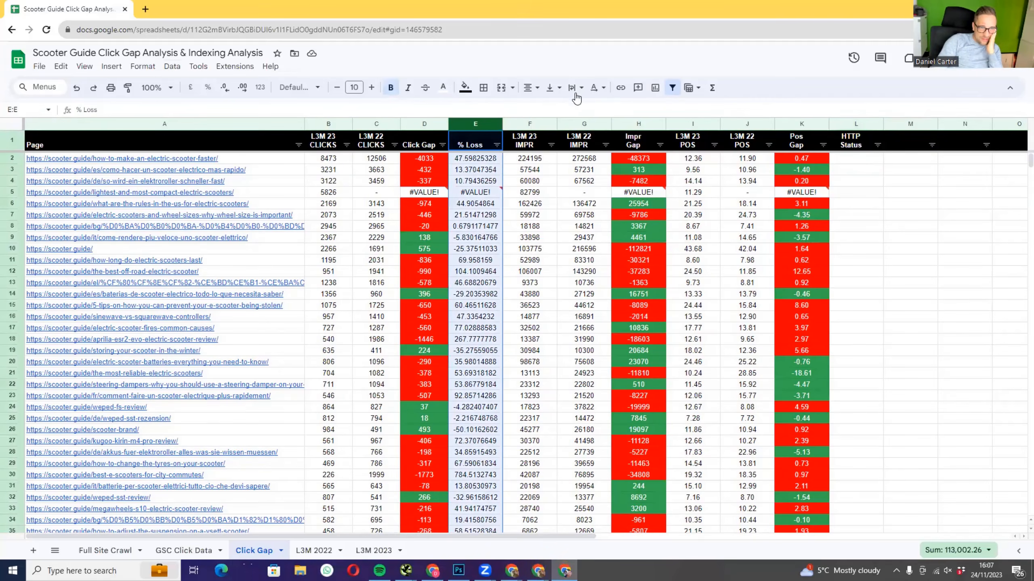
left_click(698, 89)
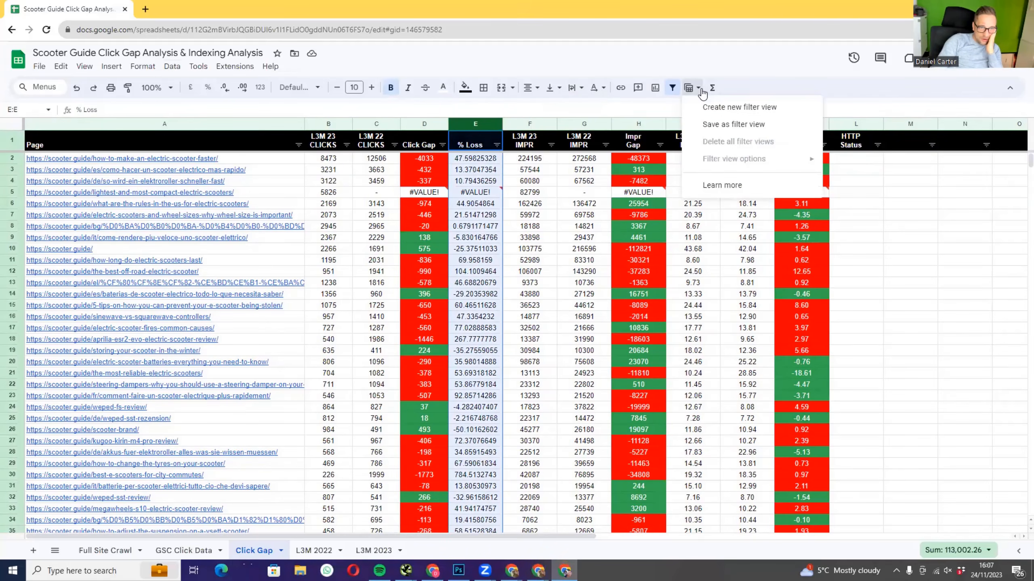
left_click(623, 71)
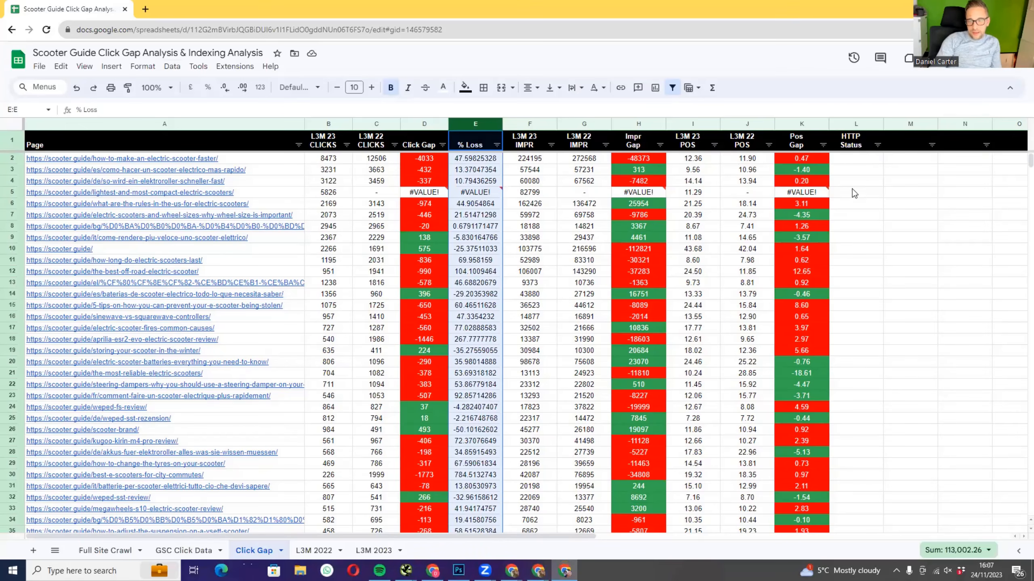
left_click(865, 161)
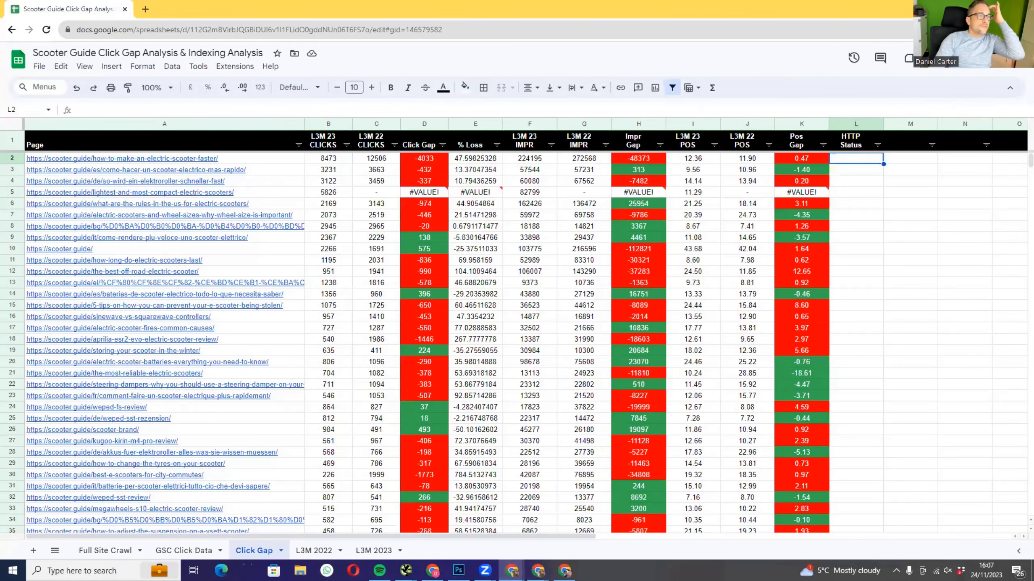
- Open the untitled spreadsheet's Apps Script project to check the httpstatuscode function, and return to its blank sheet
left_click_drag(339, 70, 292, 24)
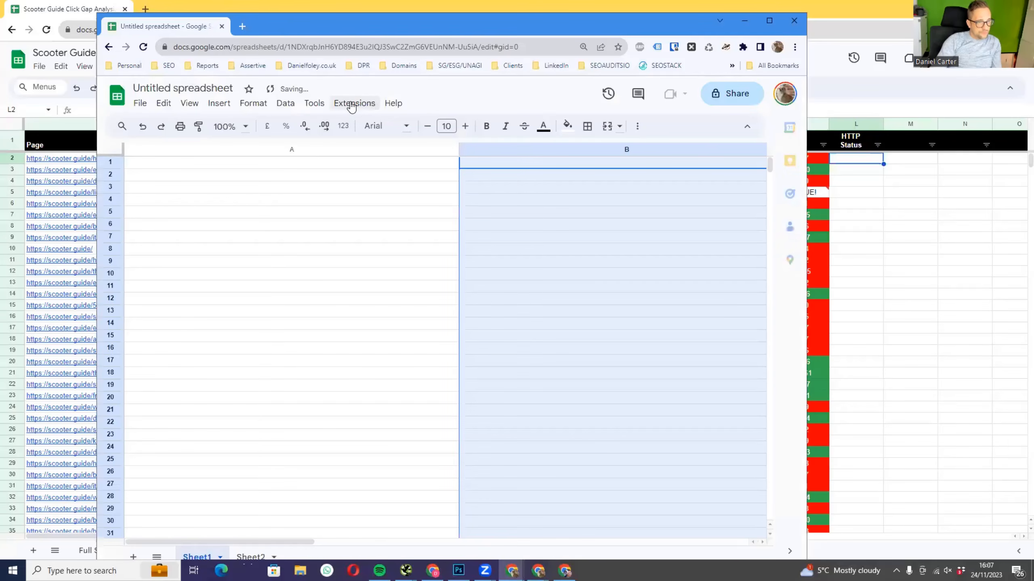
left_click(352, 104)
left_click(376, 163)
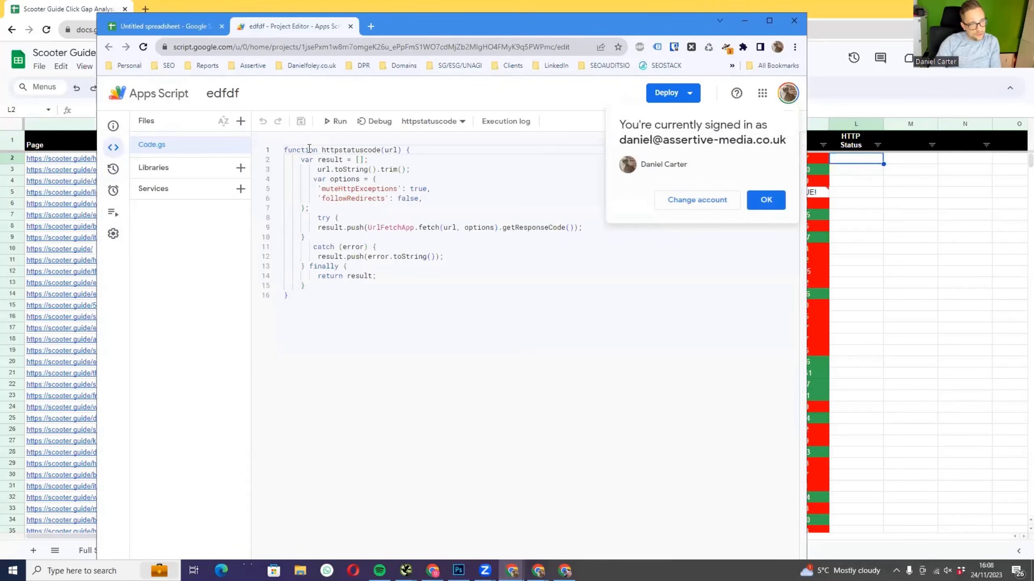
left_click(766, 199)
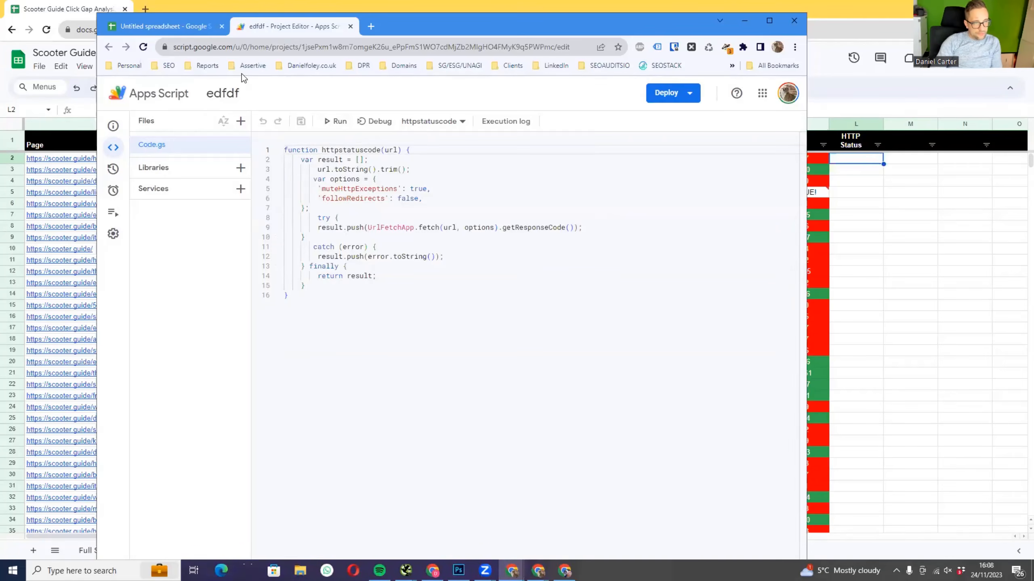
left_click(178, 24)
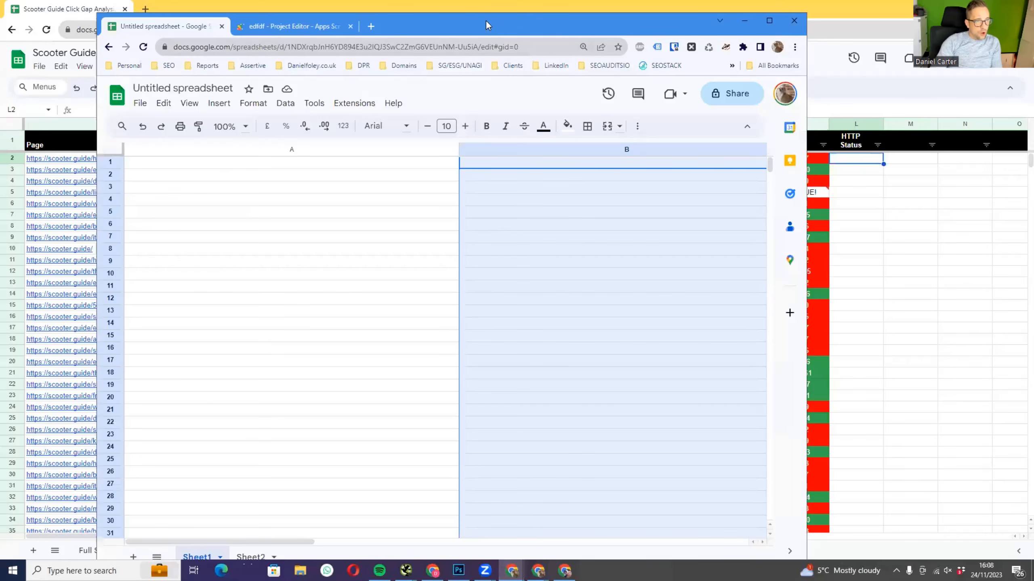
- Copy the Page column A from the Click Gap sheet and paste it at A1 of the untitled spreadsheet
key("alt+Tab")
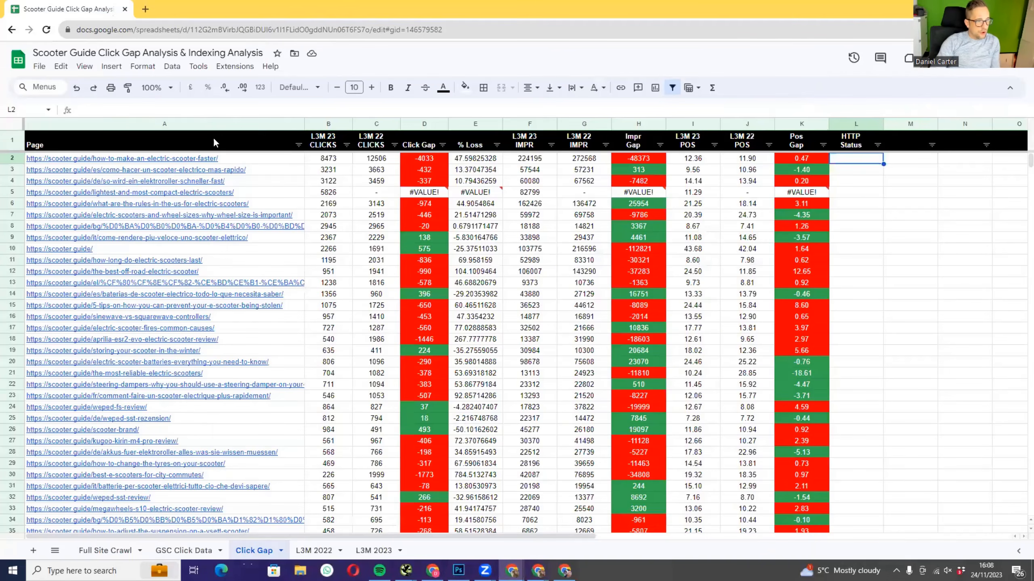
left_click(215, 123)
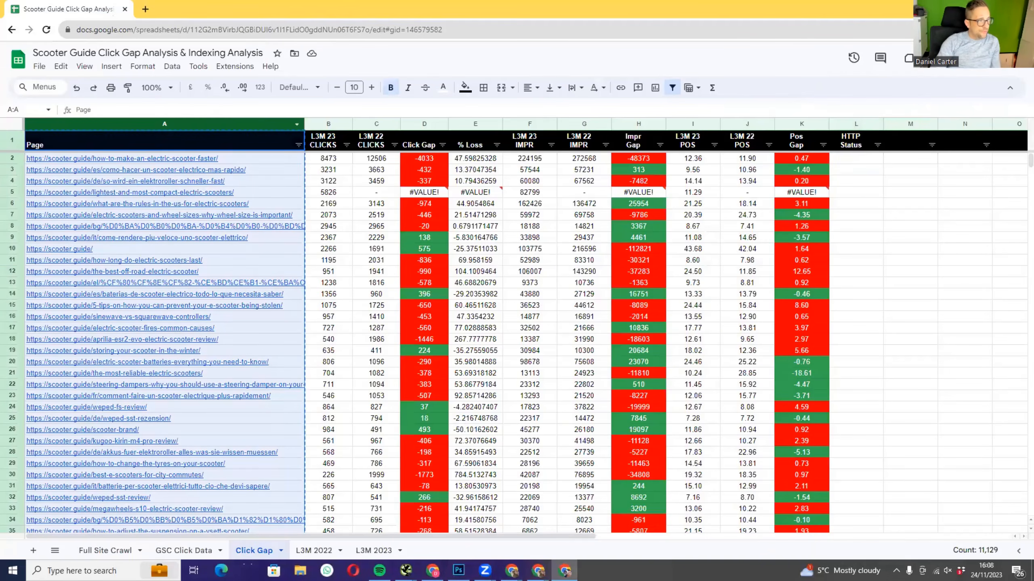
key("alt+Tab")
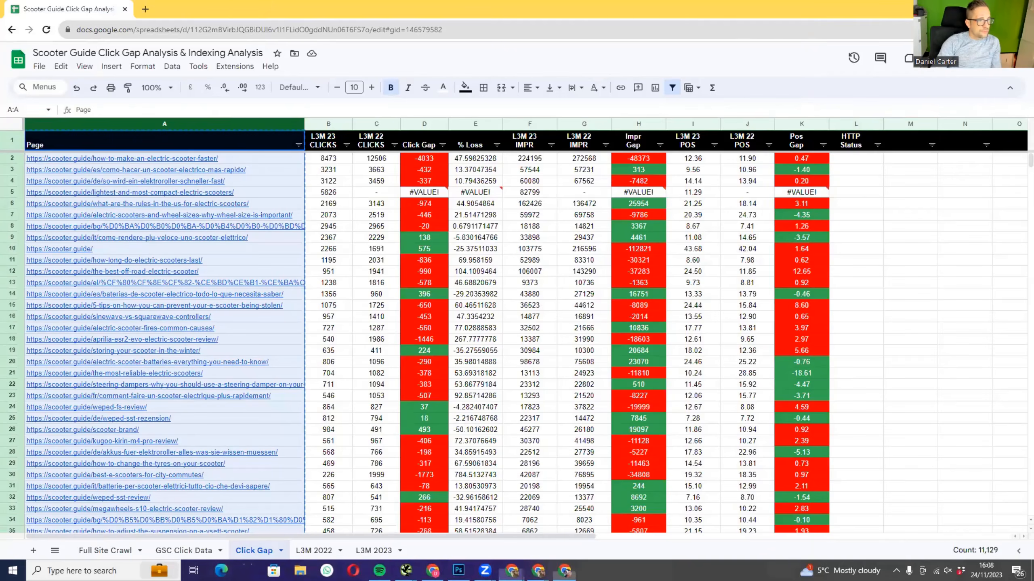
left_click(318, 170)
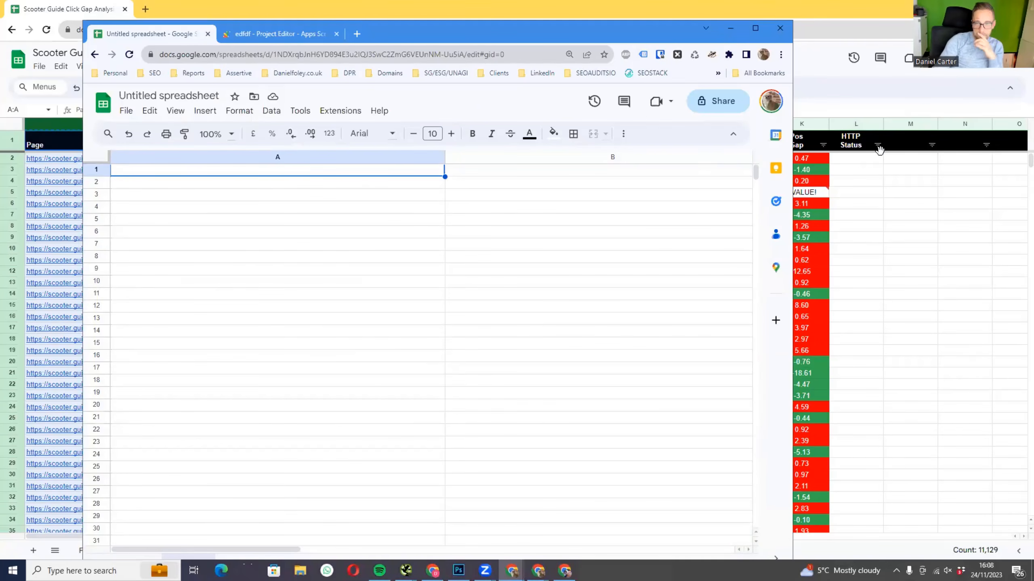
key("ctrl+v")
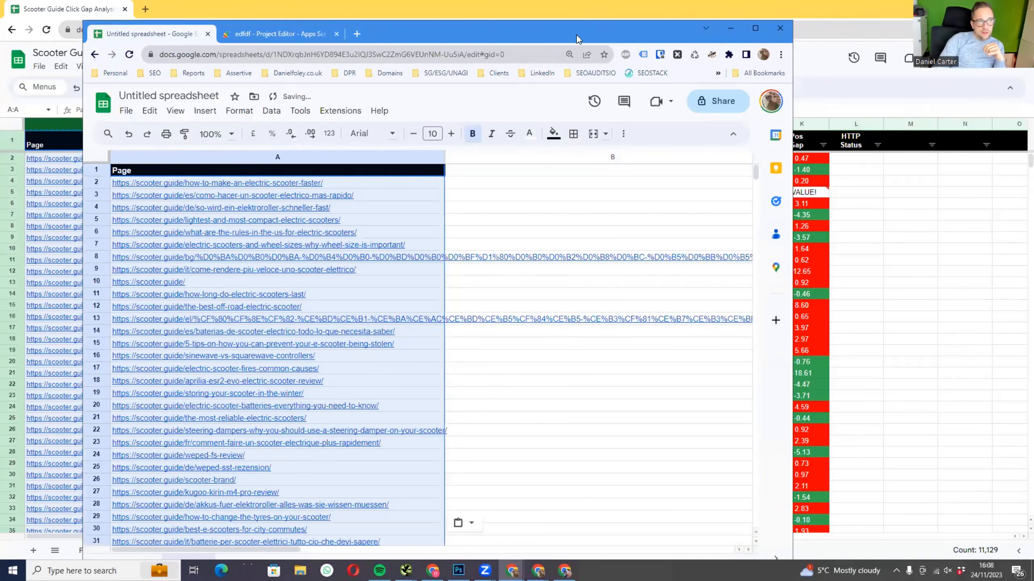
- Copy the formatted Page header from A1 into B1 of the untitled spreadsheet
key("alt+Tab")
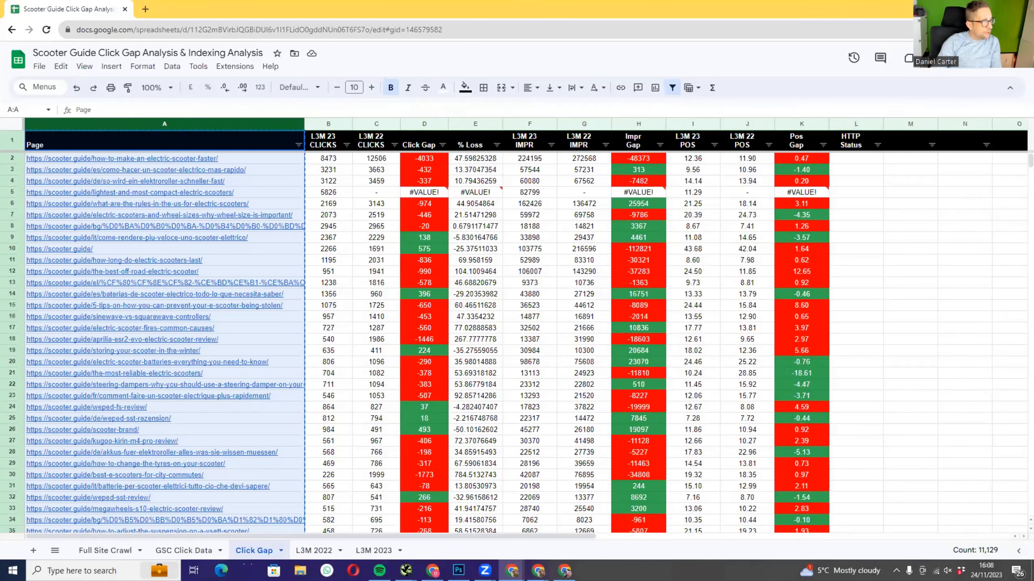
key("alt+Tab")
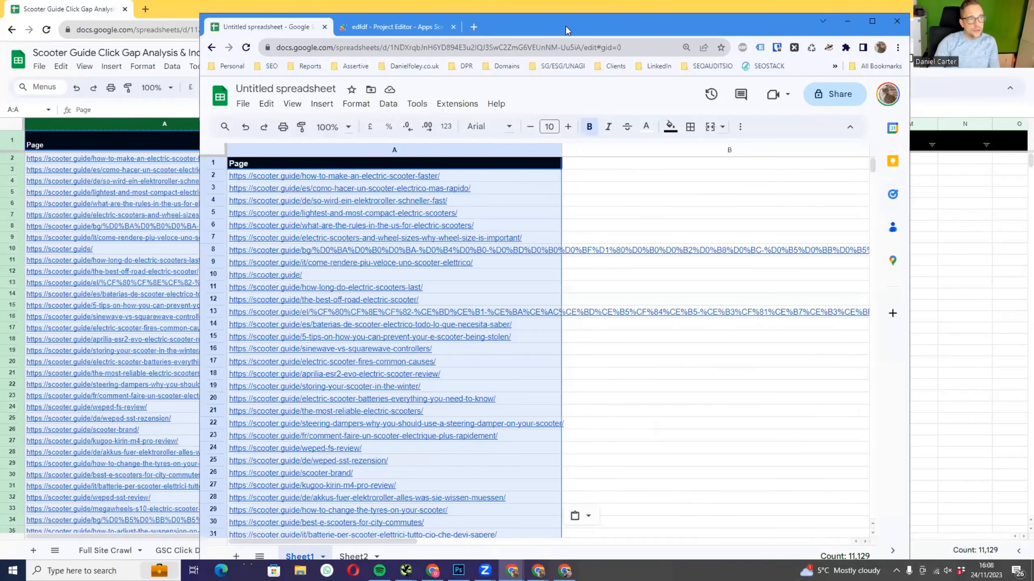
left_click(587, 163)
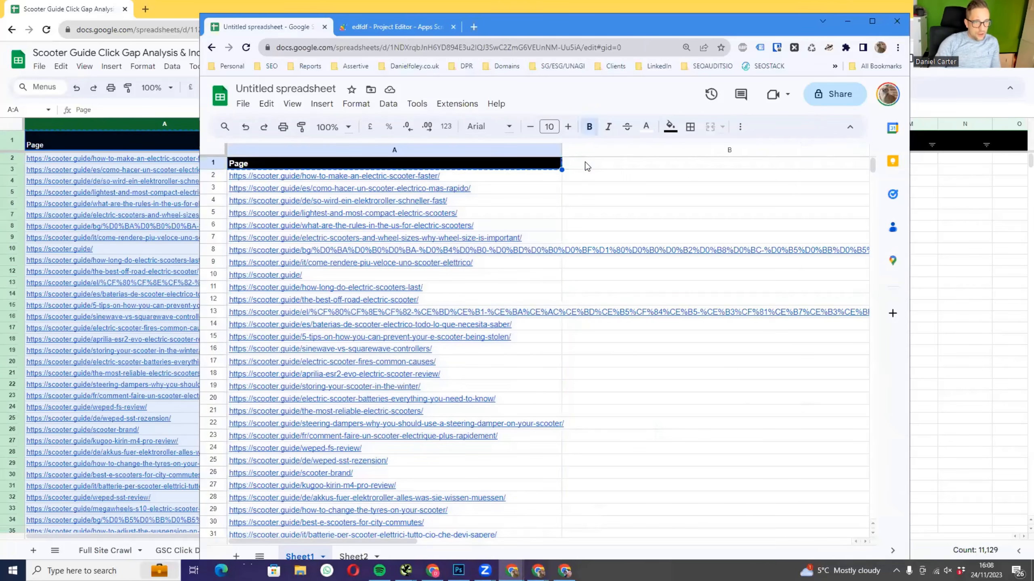
scroll(586, 165, "right", 1)
type("Page")
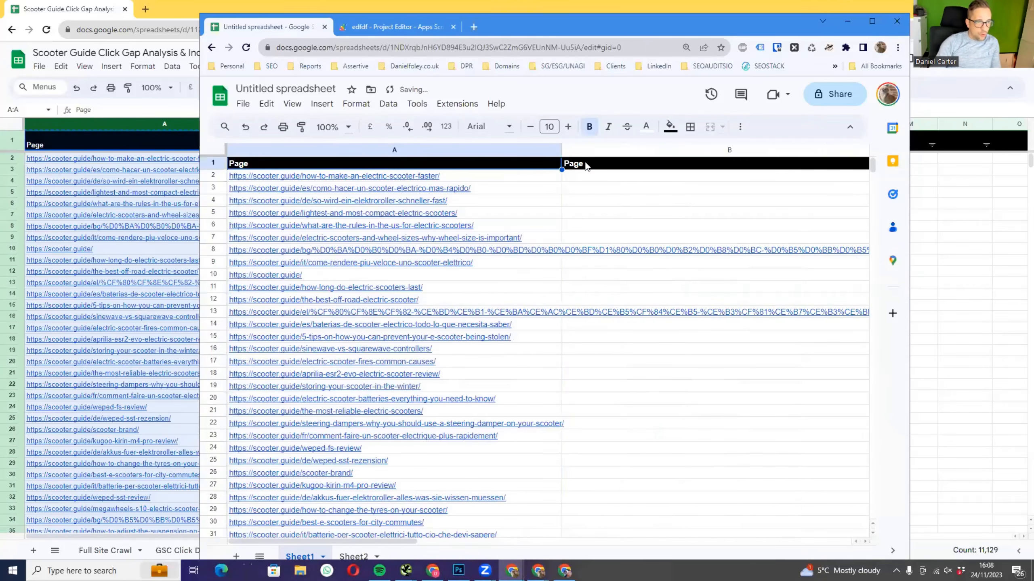
- Replace the copied heading in B1 with "Polled HTTP Status" and narrow column B
scroll(580, 165, "right", 1)
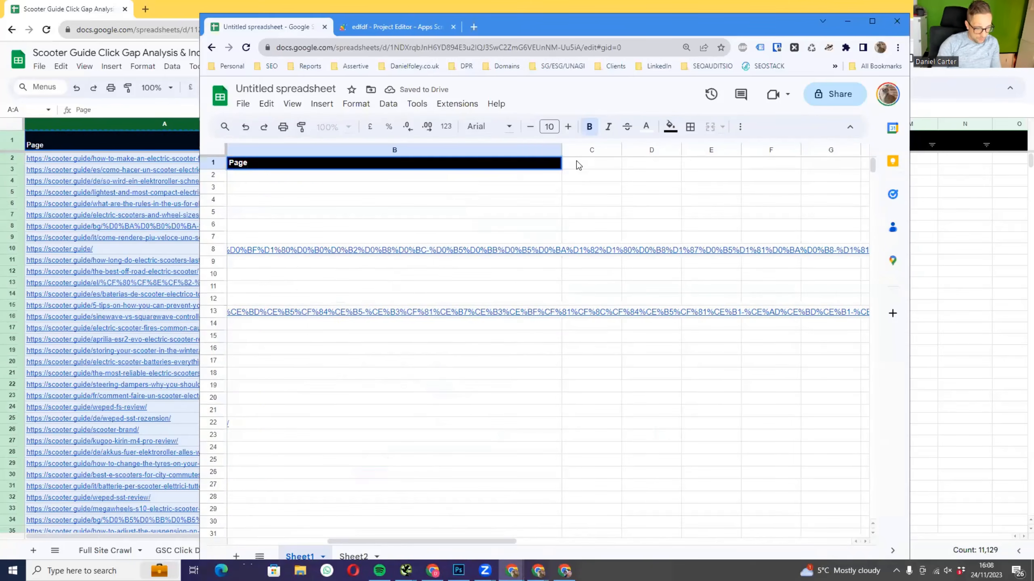
key("Caps_Lock")
type("P")
key("Caps_Lock")
type("olle")
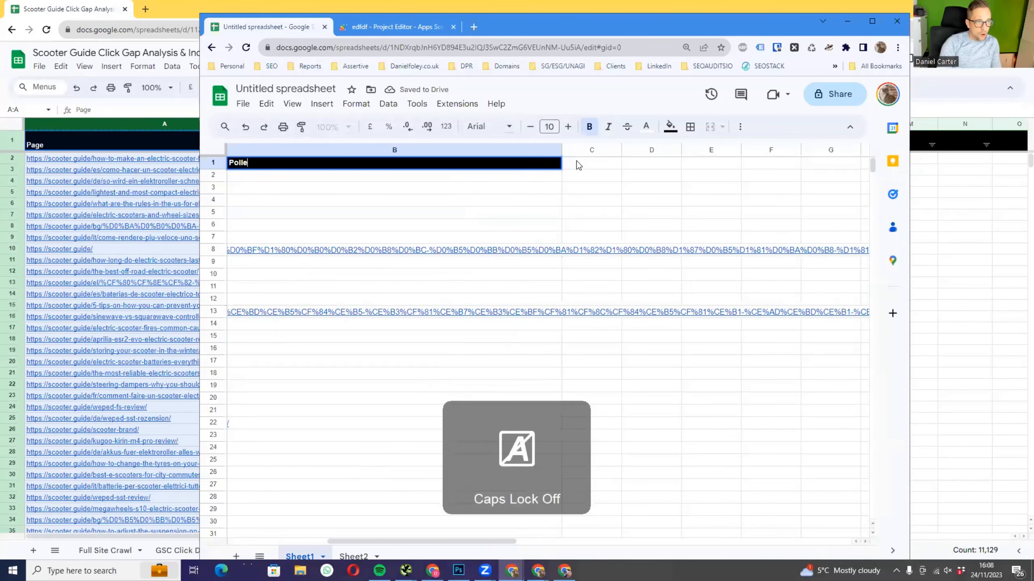
type("d")
key("Caps_Lock")
type("HTTP")
key("Caps_Lock")
type("Status")
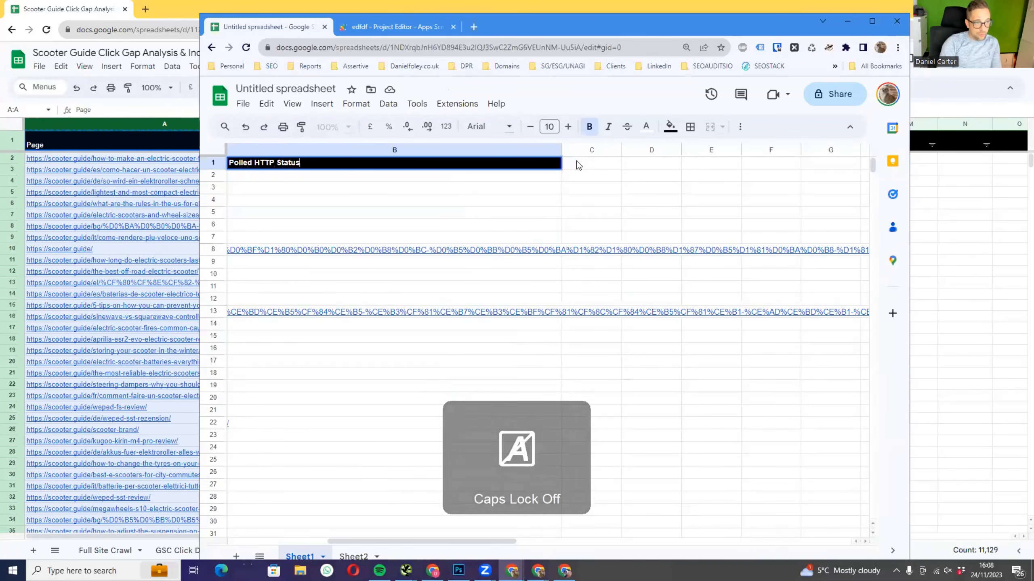
key("Return")
left_click_drag(563, 145, 353, 146)
- Enter the formula =httpstatuscode(A2) in B2 to poll the first page's HTTP status
double_click(550, 31)
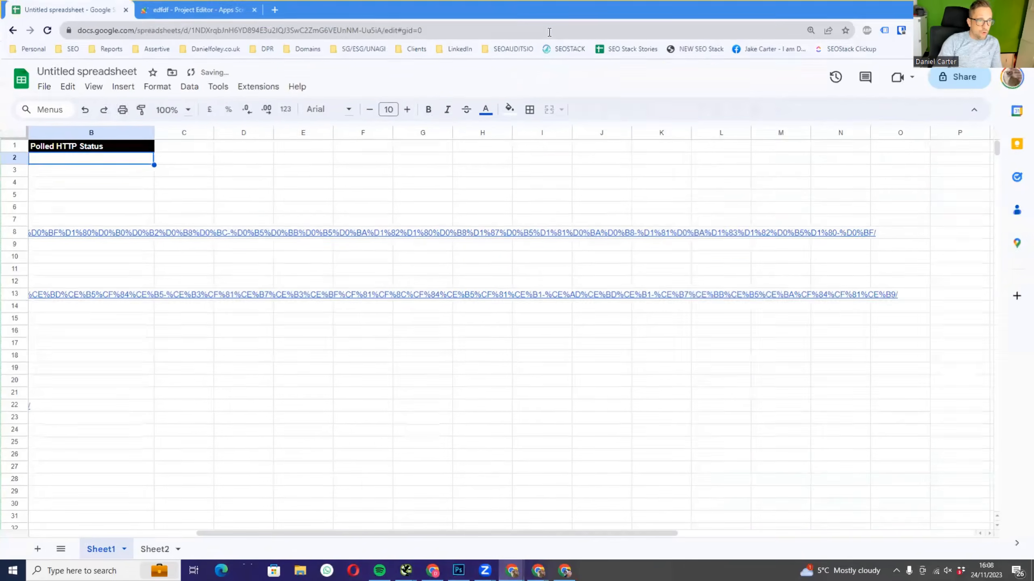
left_click_drag(360, 533, 267, 533)
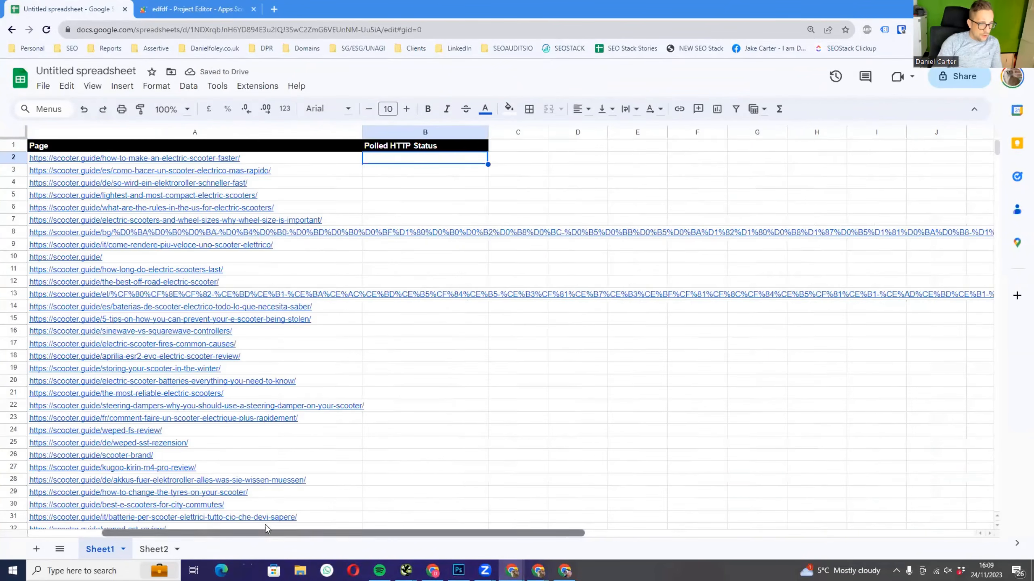
double_click(383, 159)
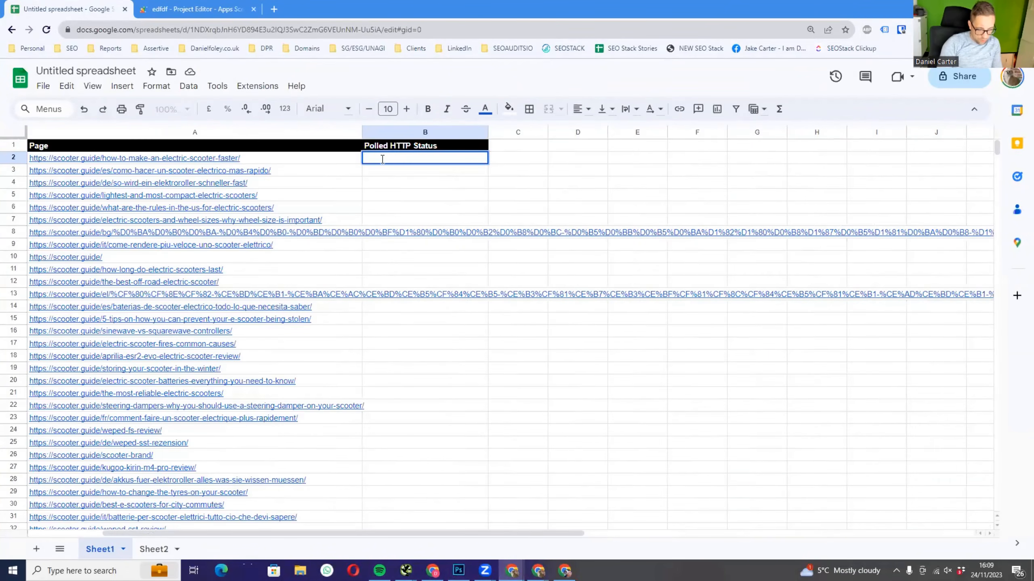
type("=httpsta")
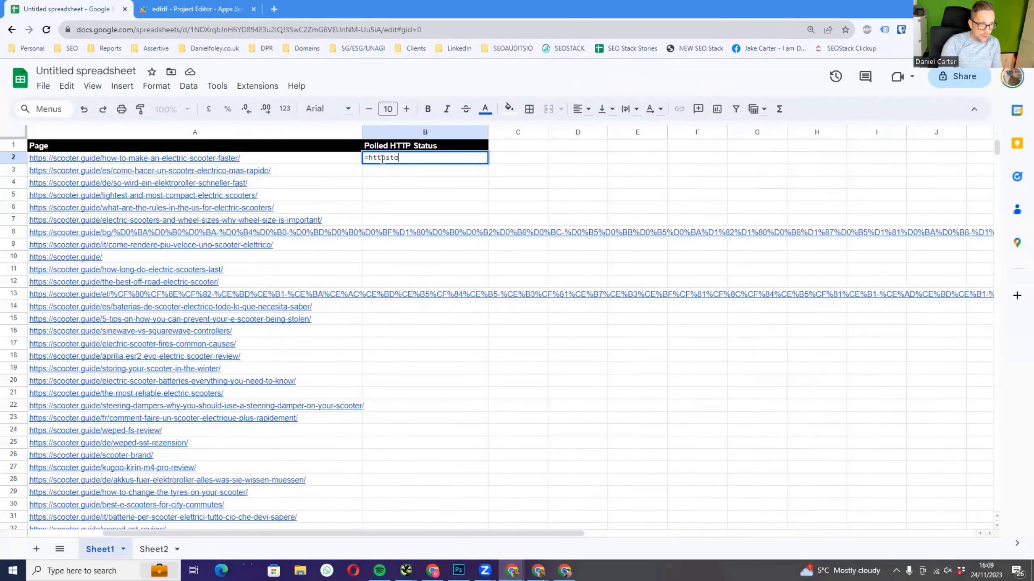
type("tuscode(")
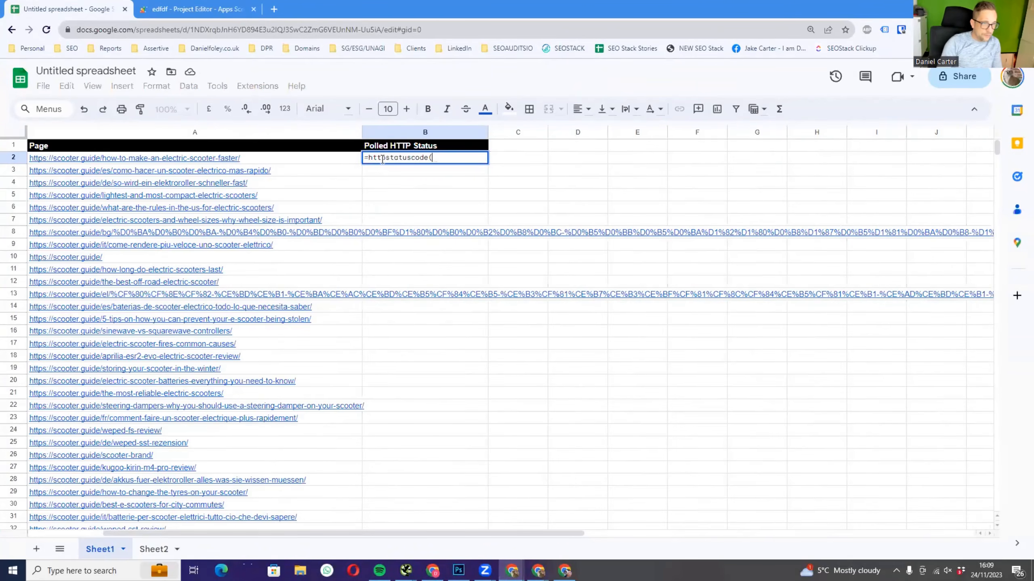
left_click(338, 162)
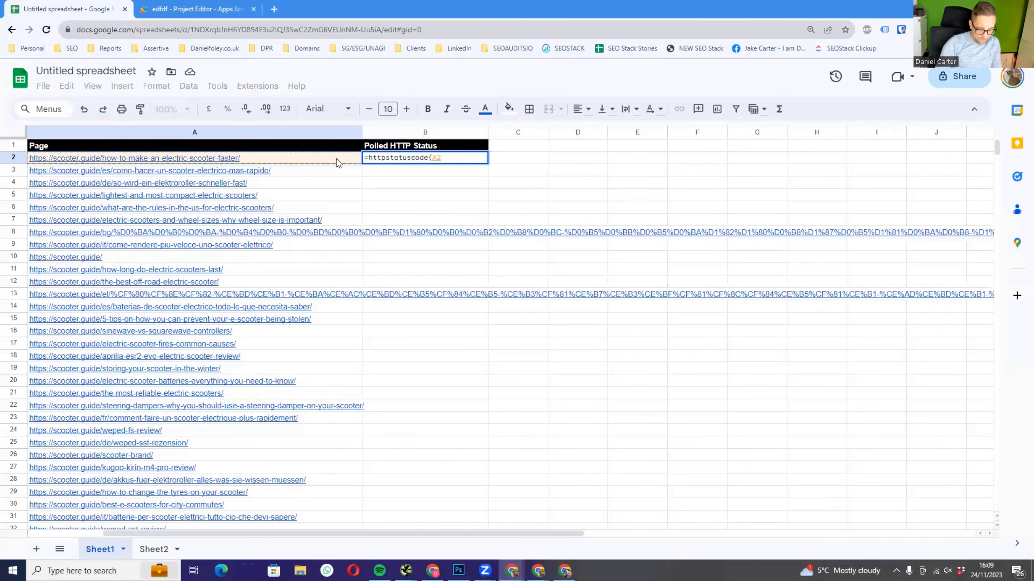
key("Return")
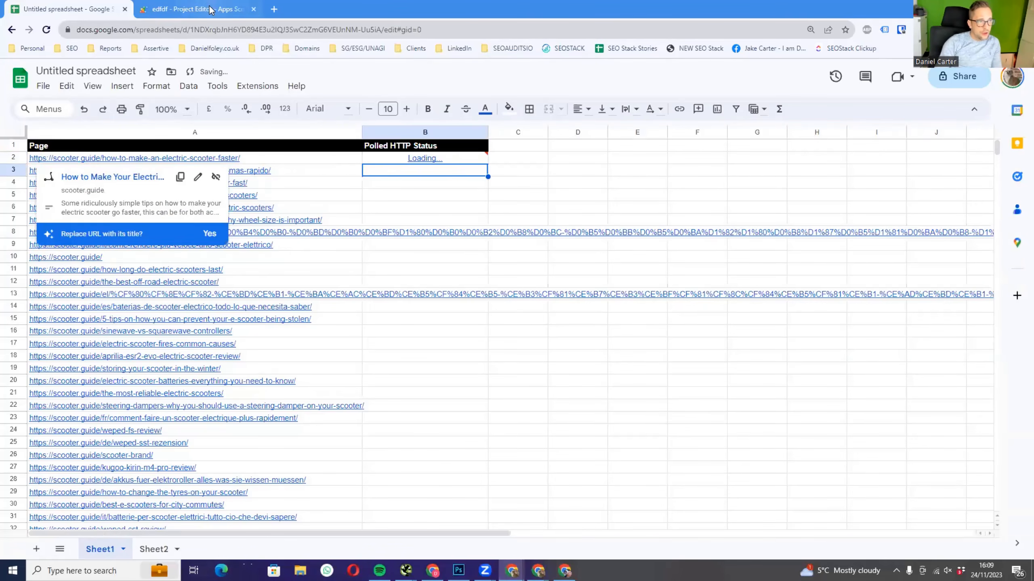
- Check the httpstatuscode(url) function declaration in the Apps Script project and return to the spreadsheet
left_click(210, 9)
key("shift+Right")
key("shift+Right")
key("shift+Right")
key("shift+Right")
key("shift+Right")
key("shift+Right")
key("shift+Right")
key("shift+Right")
key("shift+Right")
key("shift+Right")
key("shift+Right")
key("shift+Right")
key("shift+Right")
key("shift+Right")
key("shift+Right")
key("shift+Right")
key("shift+Right")
key("shift+Right")
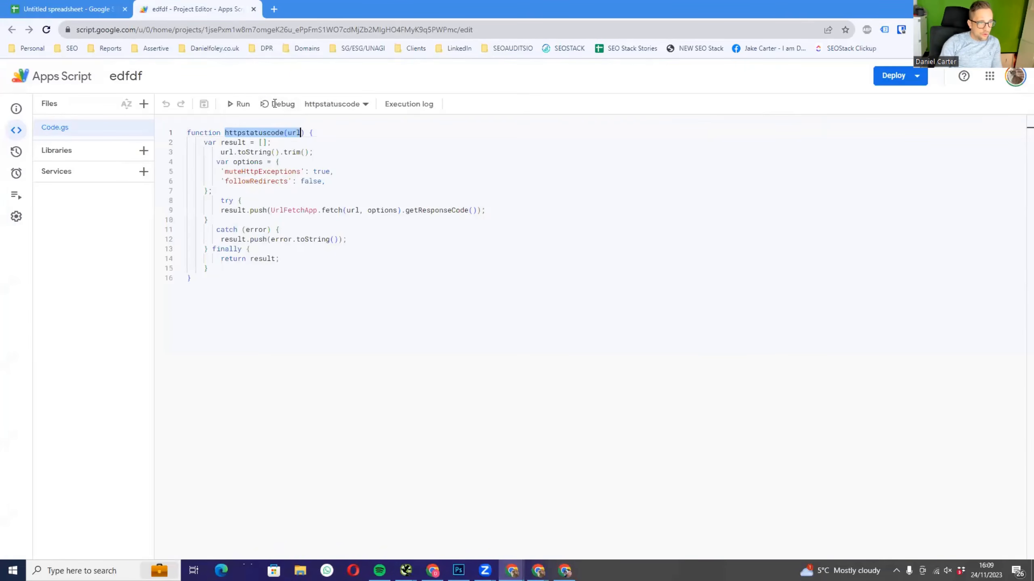
left_click(109, 12)
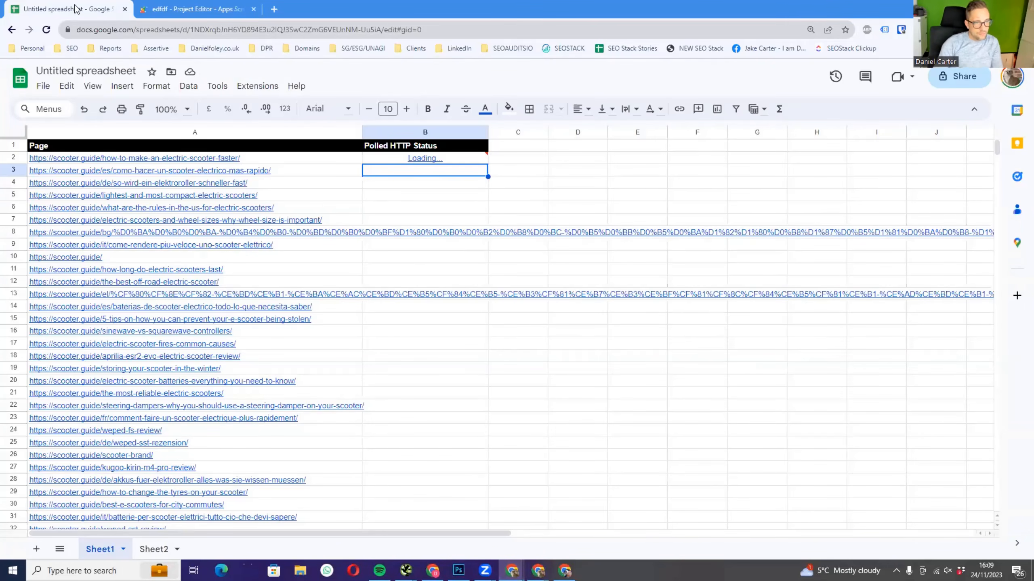
- Check the status of the B2 formula, test-run httpstatuscode in the Apps Script editor, and return to the spreadsheet
mouse_move(435, 159)
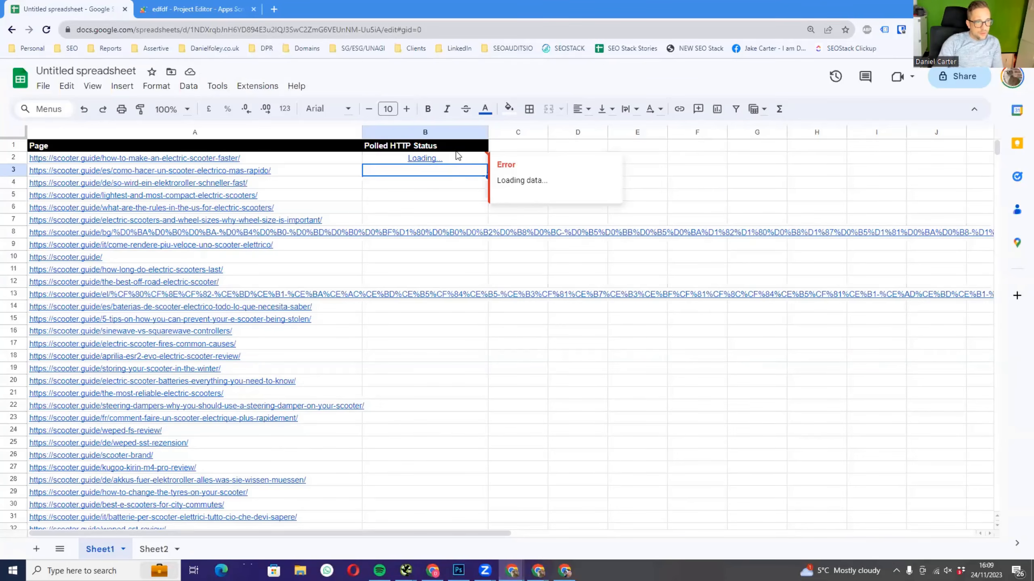
left_click(762, 182)
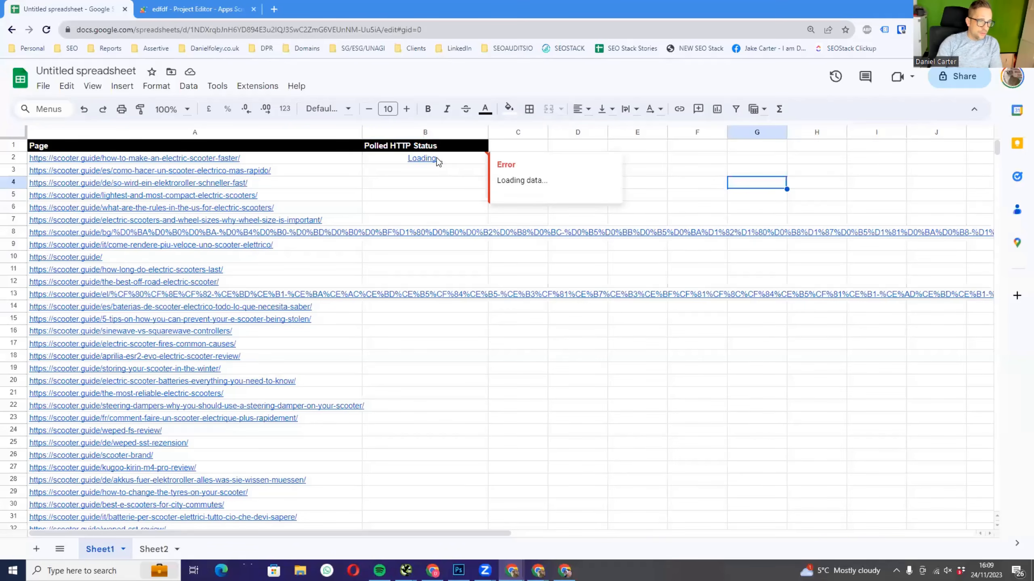
left_click(211, 14)
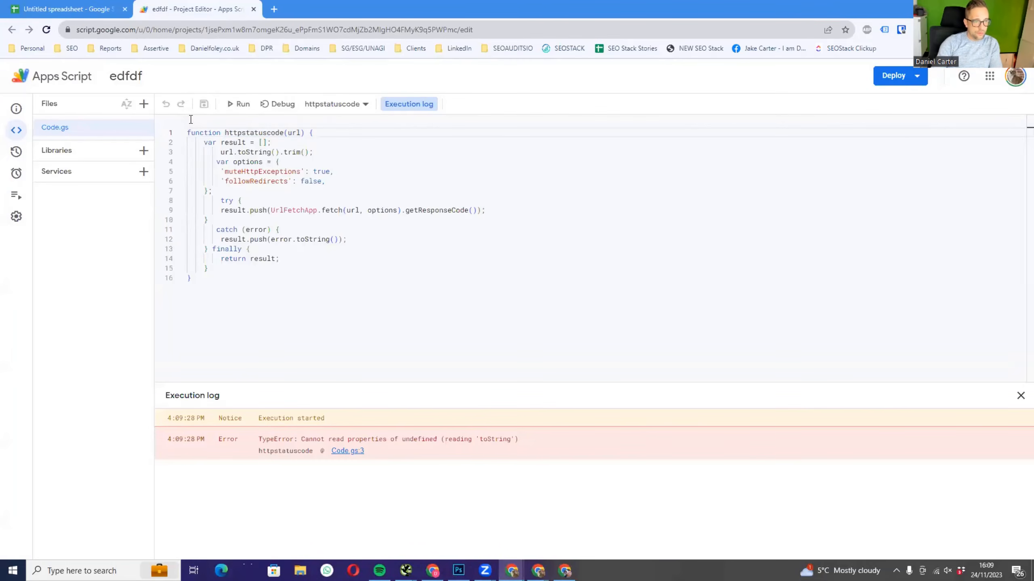
left_click(67, 9)
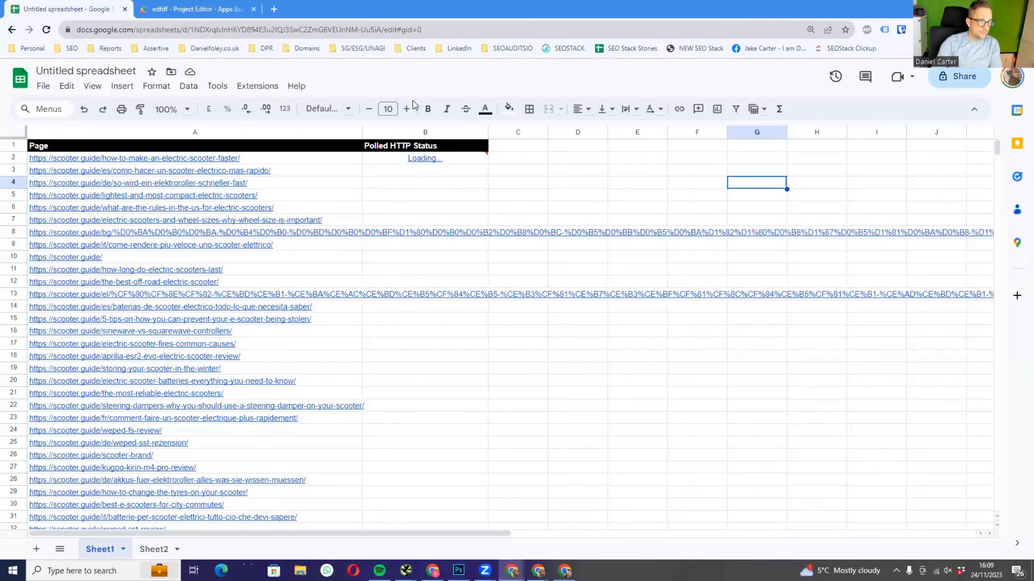
- Fill the status formula from B2 down to B19, and move the spreadsheet window aside while it calculates
left_click_drag(486, 164, 496, 376)
left_click(585, 333)
left_click(542, 222)
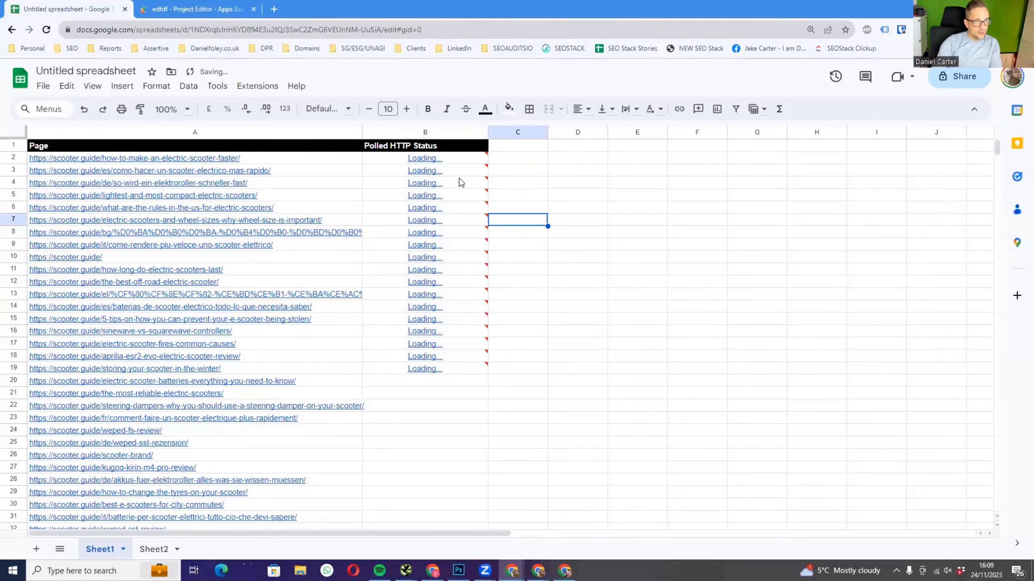
mouse_move(446, 164)
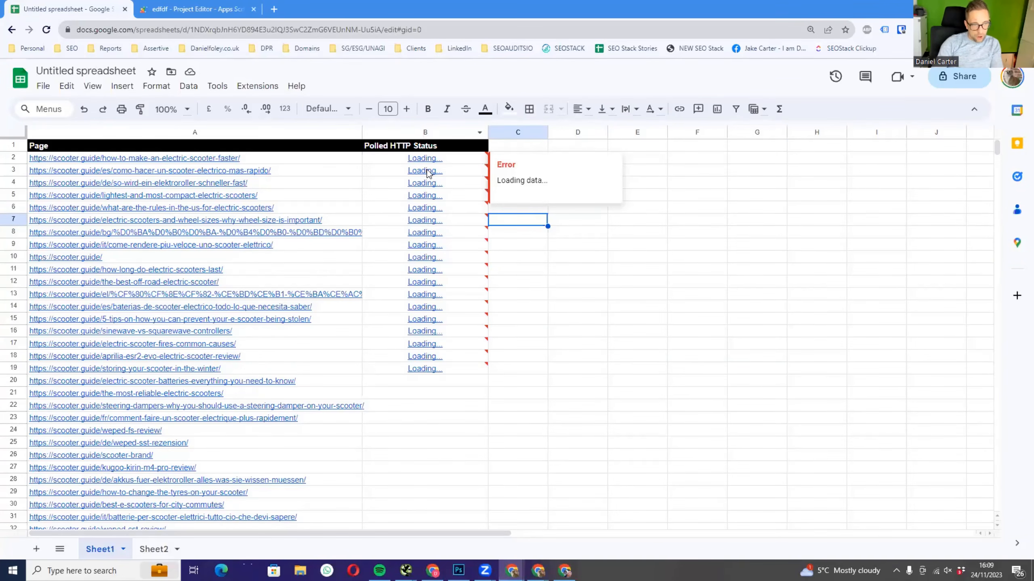
double_click(401, 16)
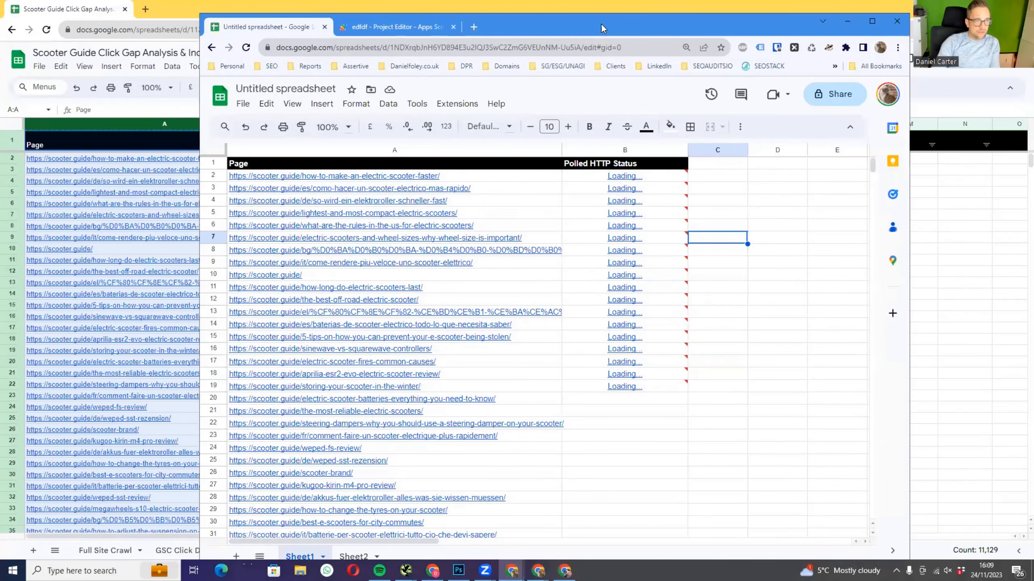
left_click_drag(602, 25, 1033, 25)
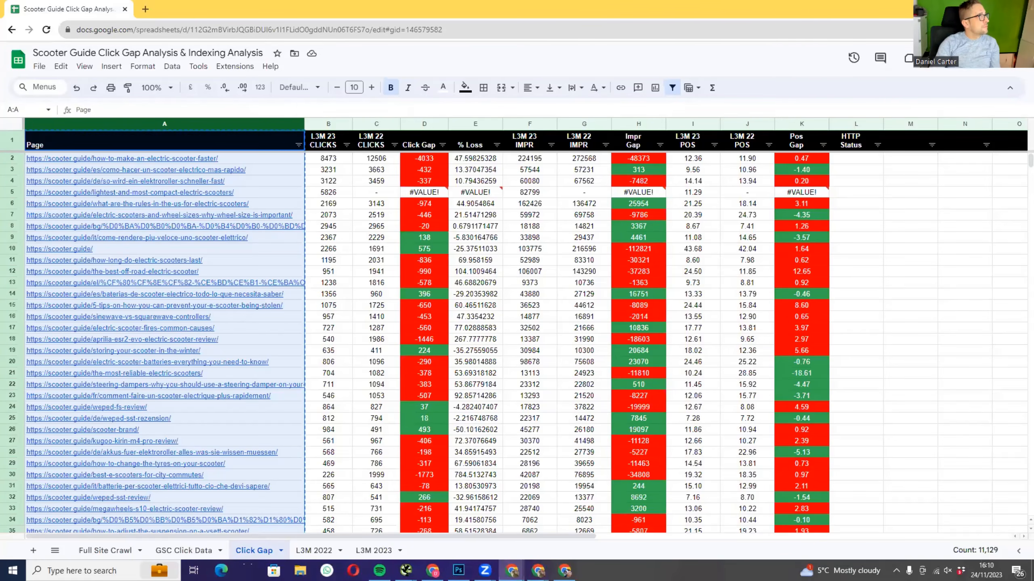
- Extend the status formula from B19 down column B for all the remaining page URLs
key("alt+Tab")
left_click(554, 372)
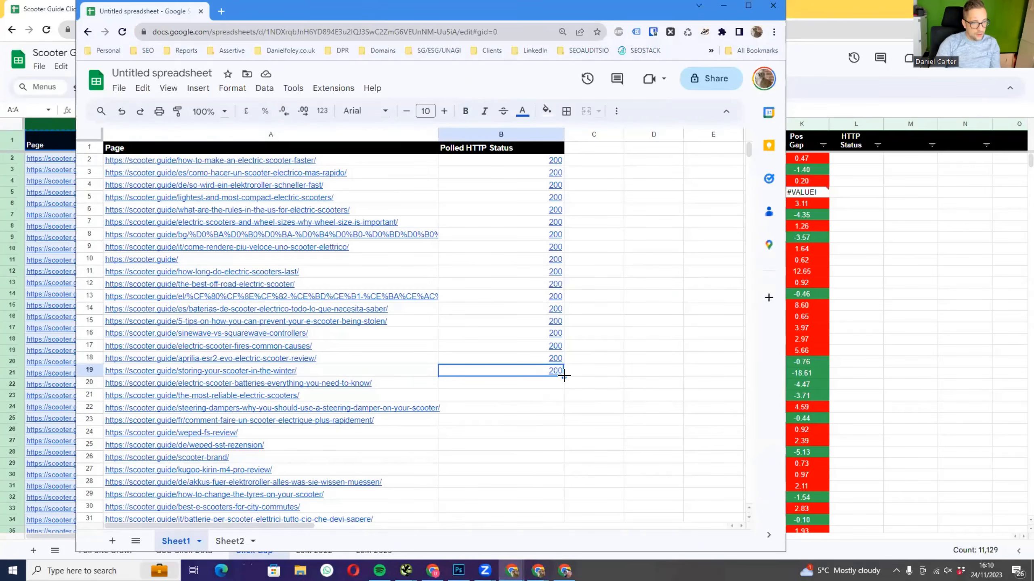
double_click(565, 375)
scroll(651, 285, "down", 1)
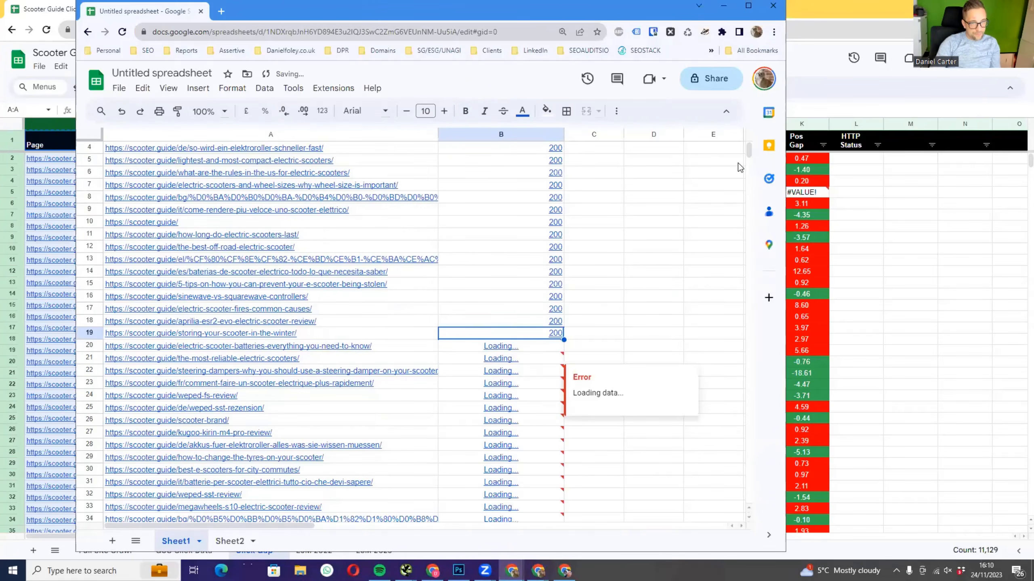
mouse_move(751, 149)
left_mouse_down()
mouse_move(743, 281)
mouse_move(752, 152)
mouse_move(741, 164)
left_mouse_up()
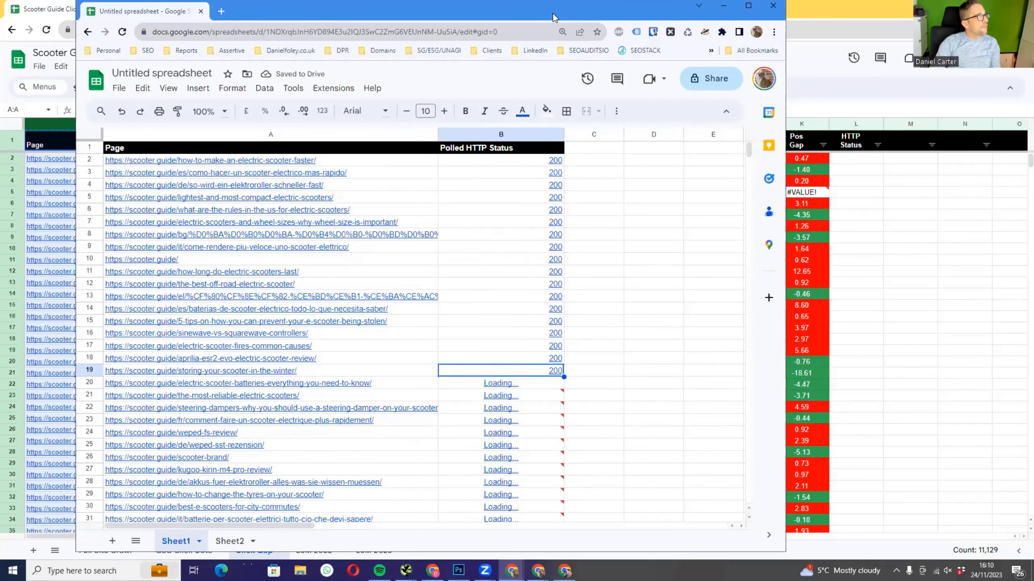
- Switch to Screaming Frog to check the scooter.guide crawl progress, and return to the Click Gap sheet
key("alt+Tab")
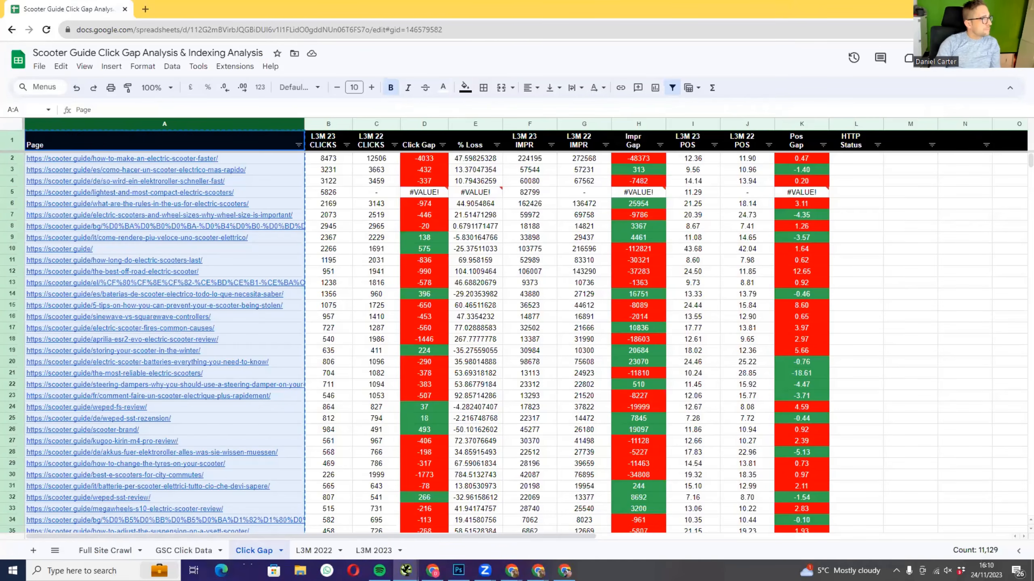
key("alt+Tab")
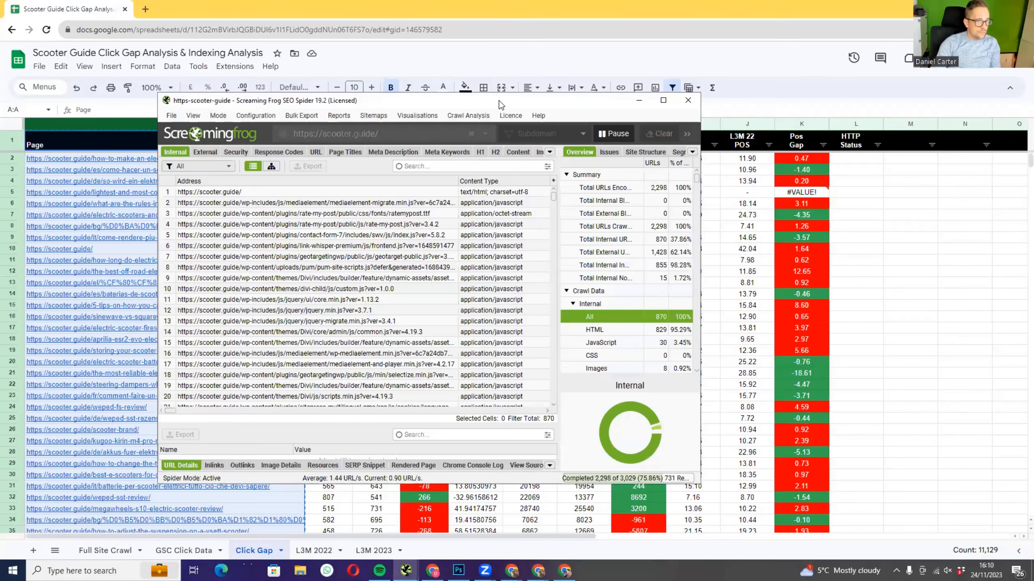
double_click(499, 100)
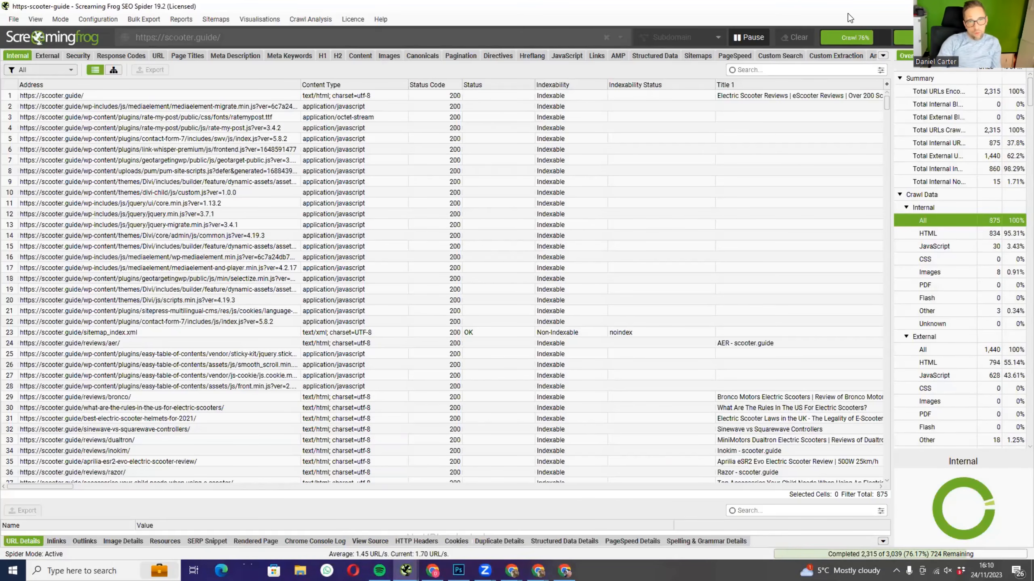
double_click(804, 7)
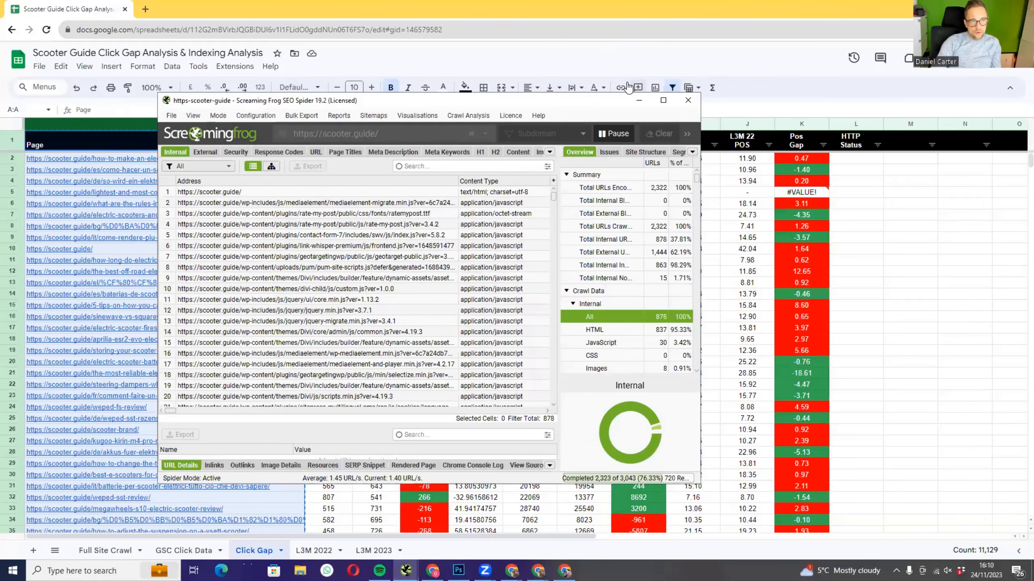
left_click(751, 301)
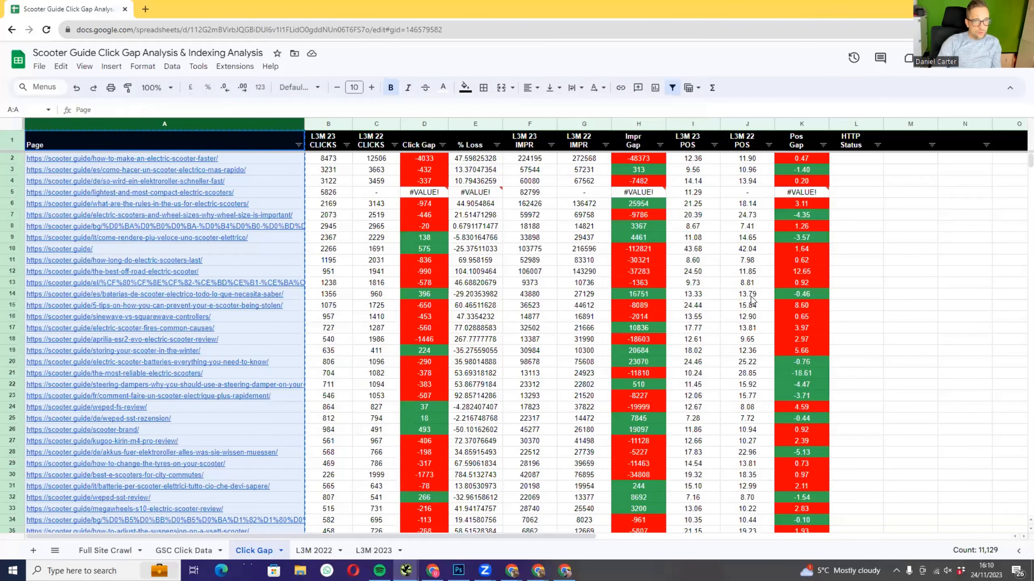
- Enter the heading "Unique Int Links" in M1 of the Click Gap sheet, beside HTTP Status
left_click(905, 148)
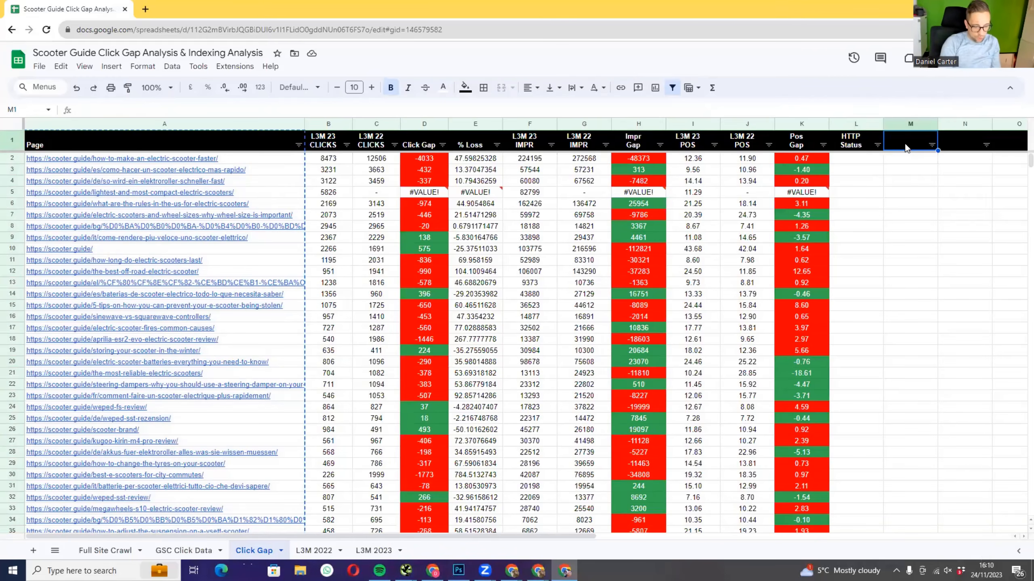
key("Caps_Lock")
type("Unique")
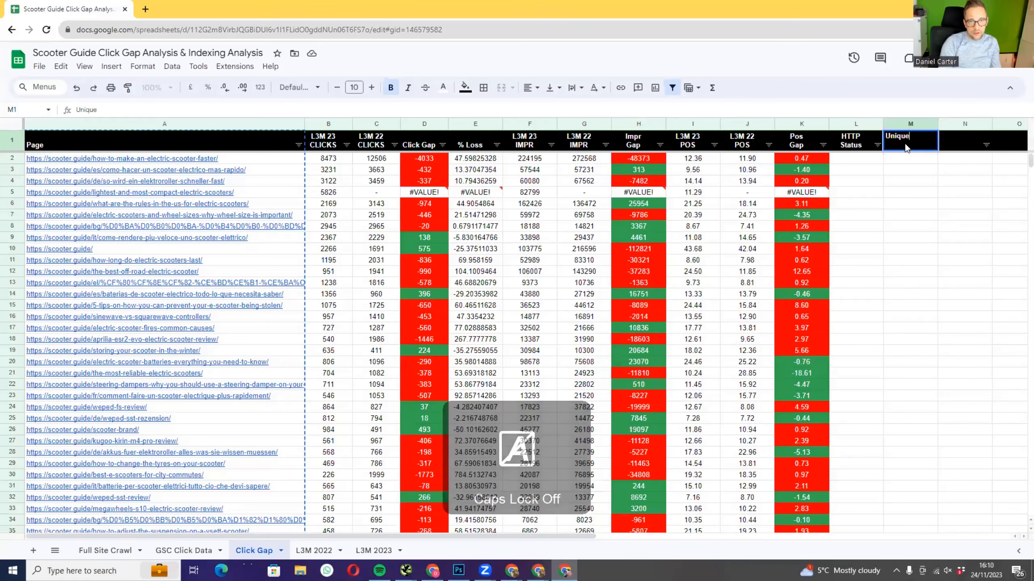
type(" Int Links")
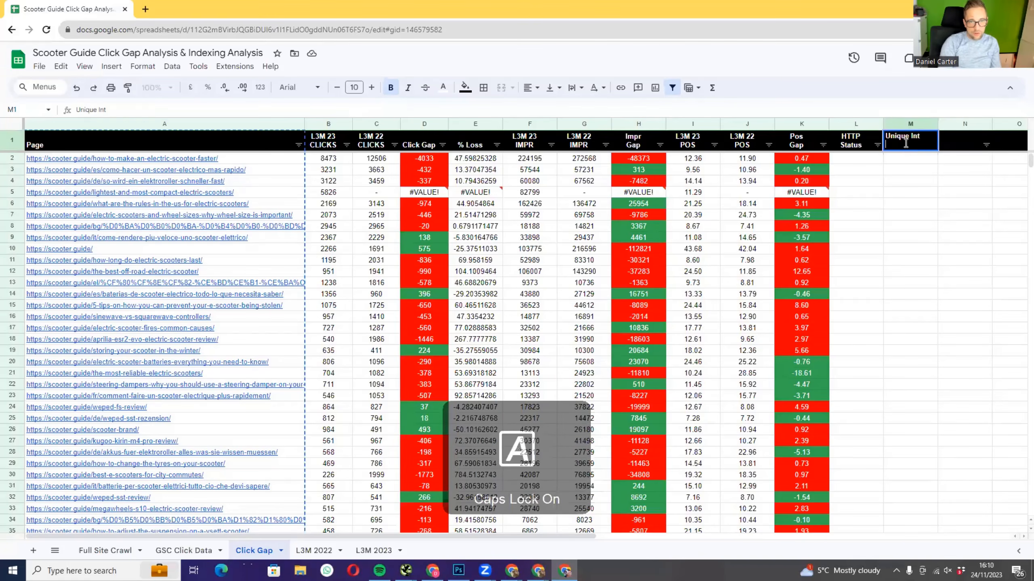
key("Tab")
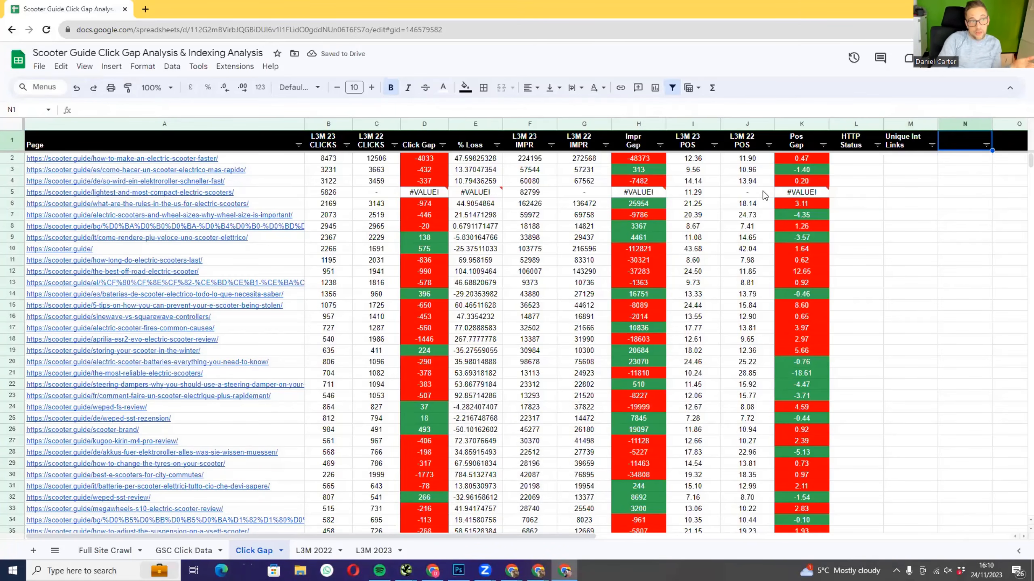
- Enter the heading "Word Count" in N1 of the Click Gap sheet, beside Unique Int Links
left_click(412, 157)
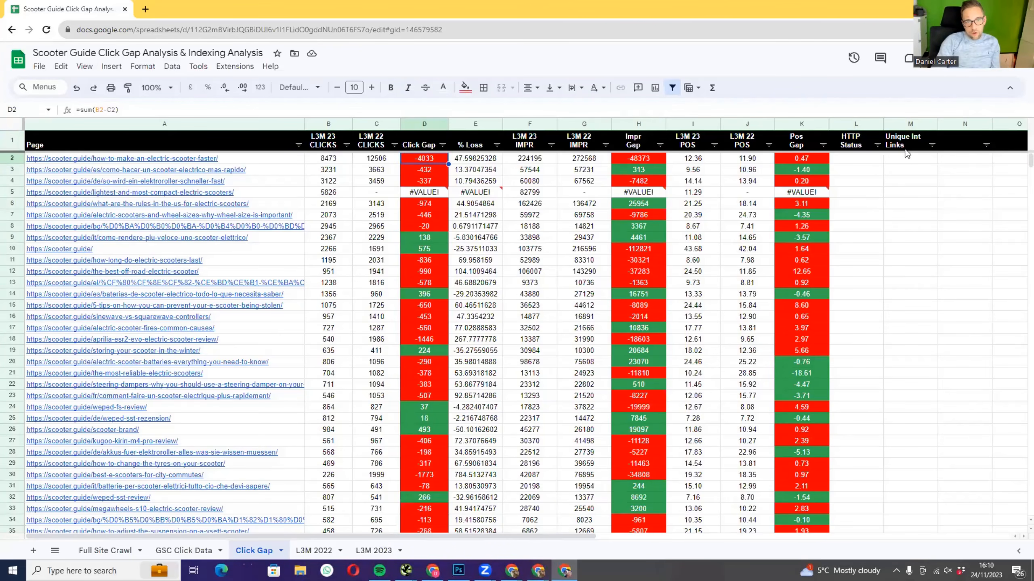
left_click(944, 144)
key("Caps_Lock")
type("W")
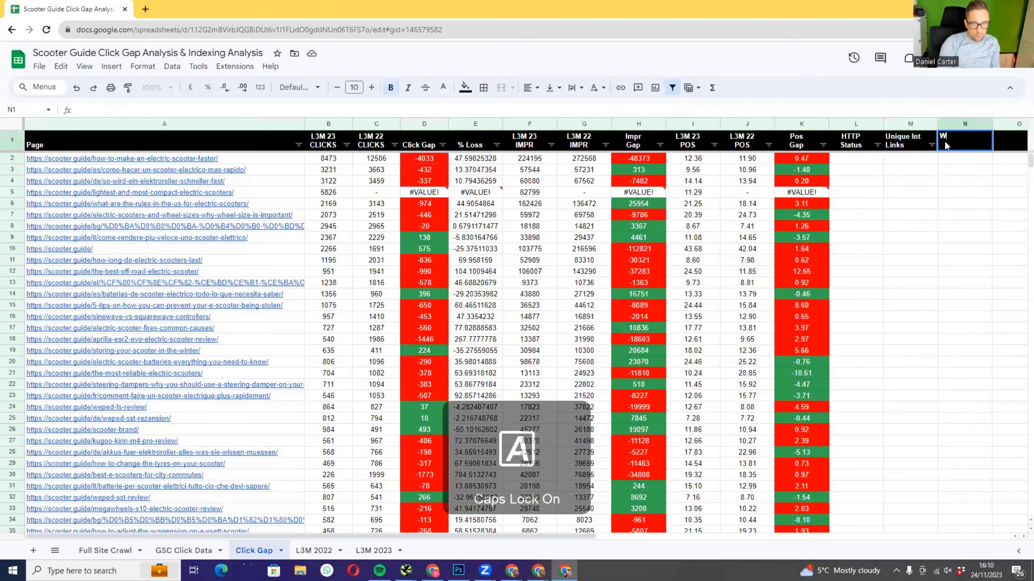
key("Caps_Lock")
type("ord Count")
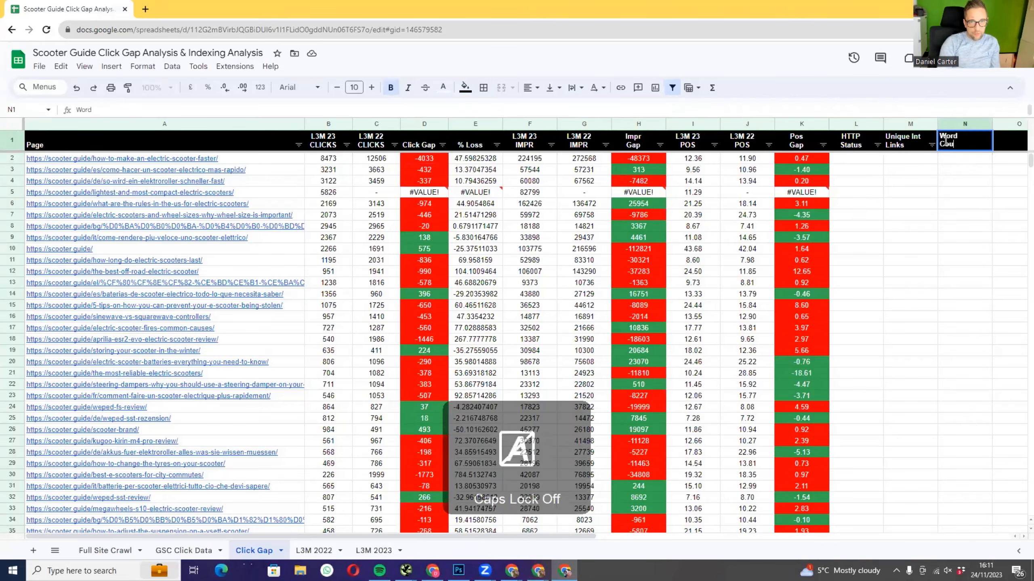
- Enter the heading "Index Status" in O1 of the Click Gap sheet, split over two lines, beside Word Count
key("Return")
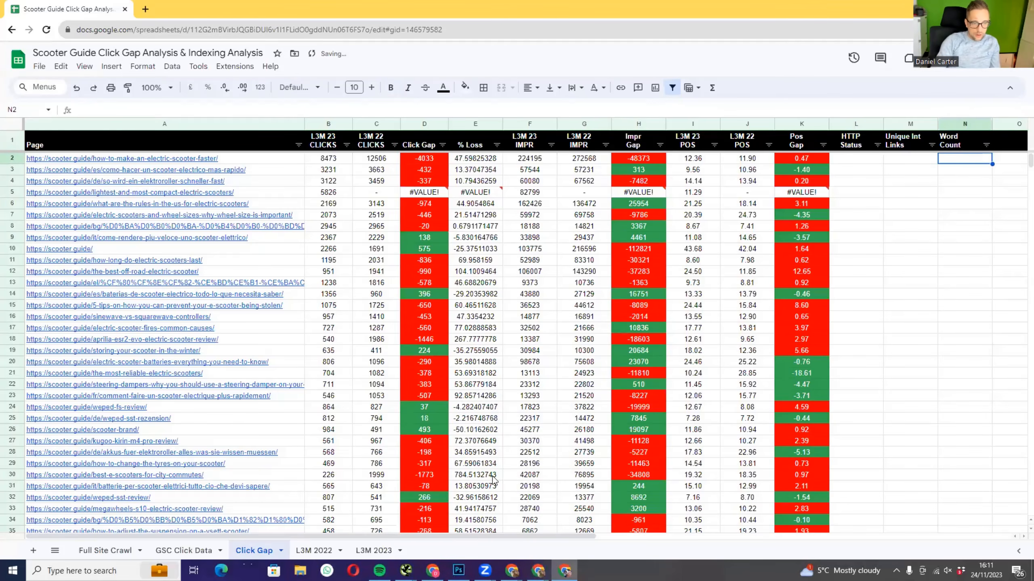
scroll(496, 533, "right", 6)
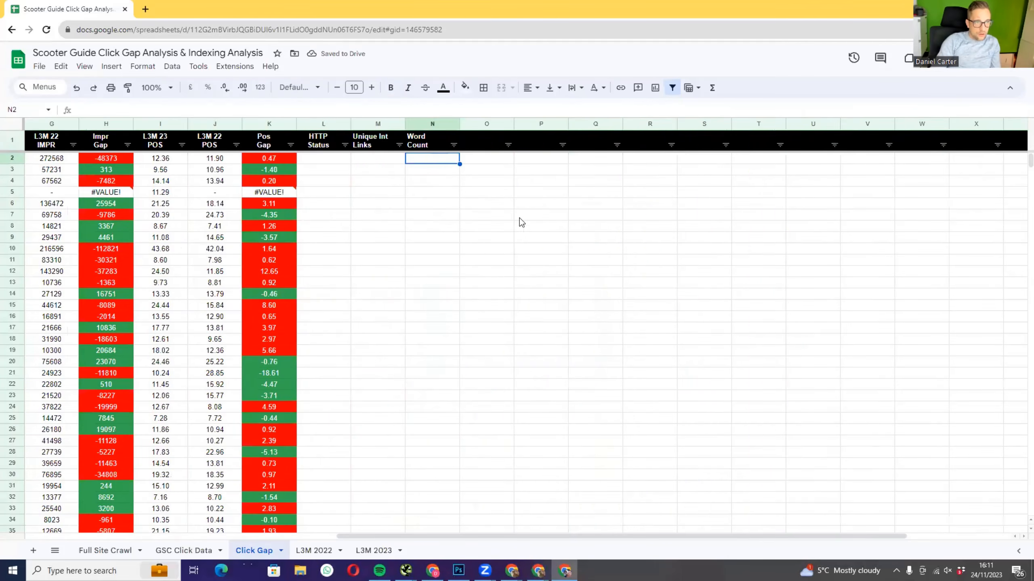
left_click(490, 140)
key("Caps_Lock")
type("I")
key("Caps_Lock")
type("ndex")
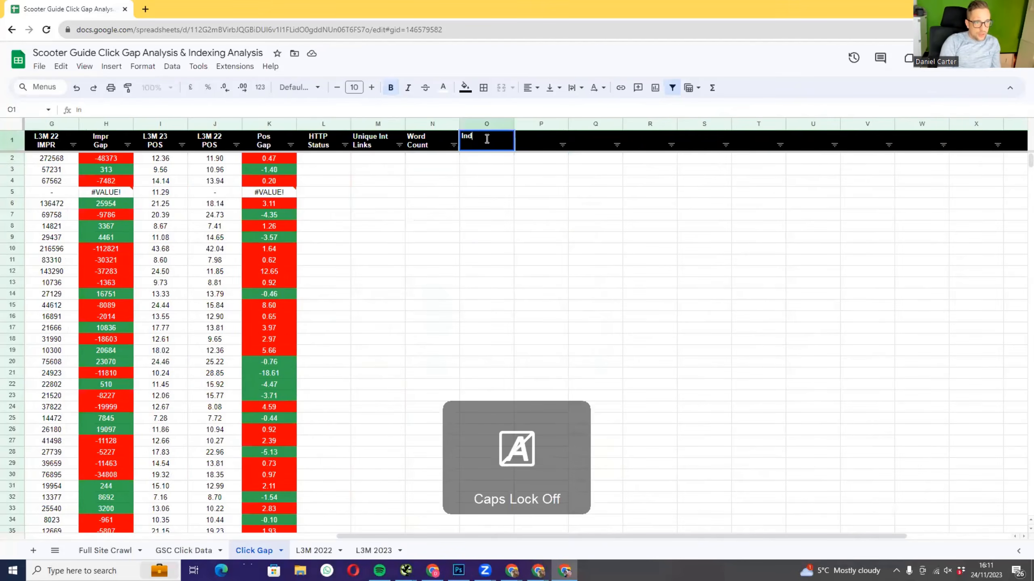
key("alt+Return")
key("Caps_Lock")
type("S")
key("Caps_Lock")
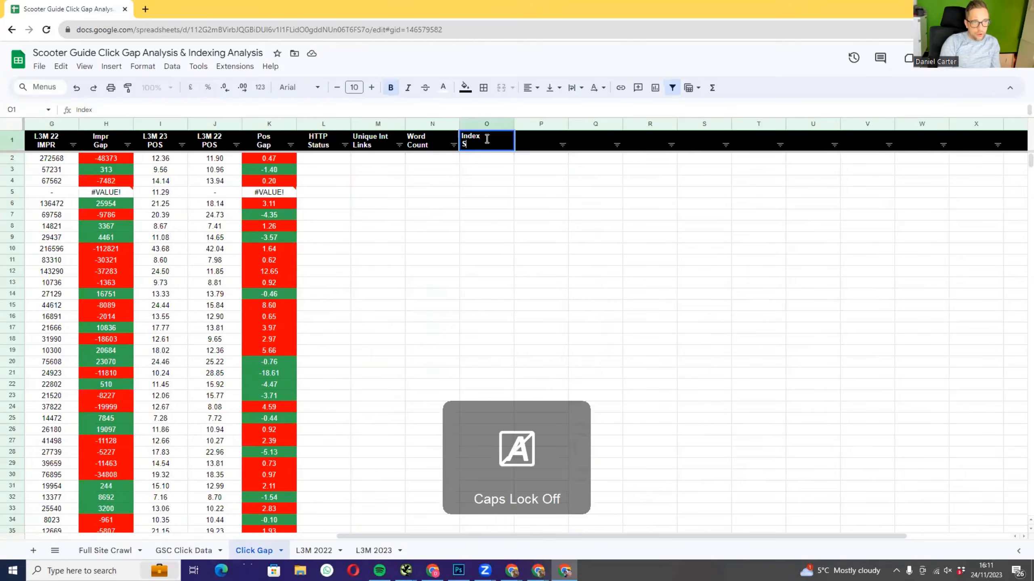
type("tatus")
key("Return")
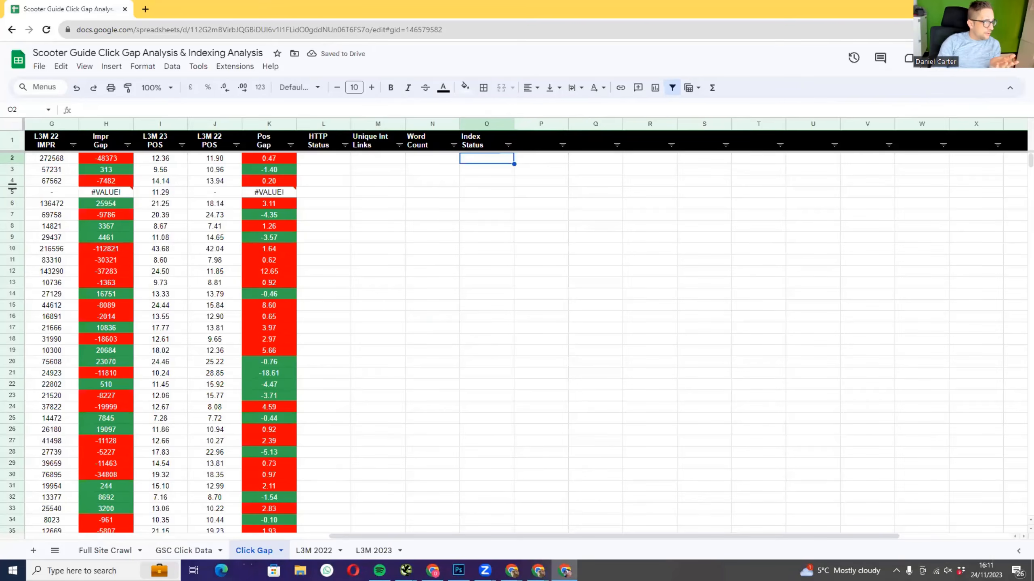
key("alt+Tab")
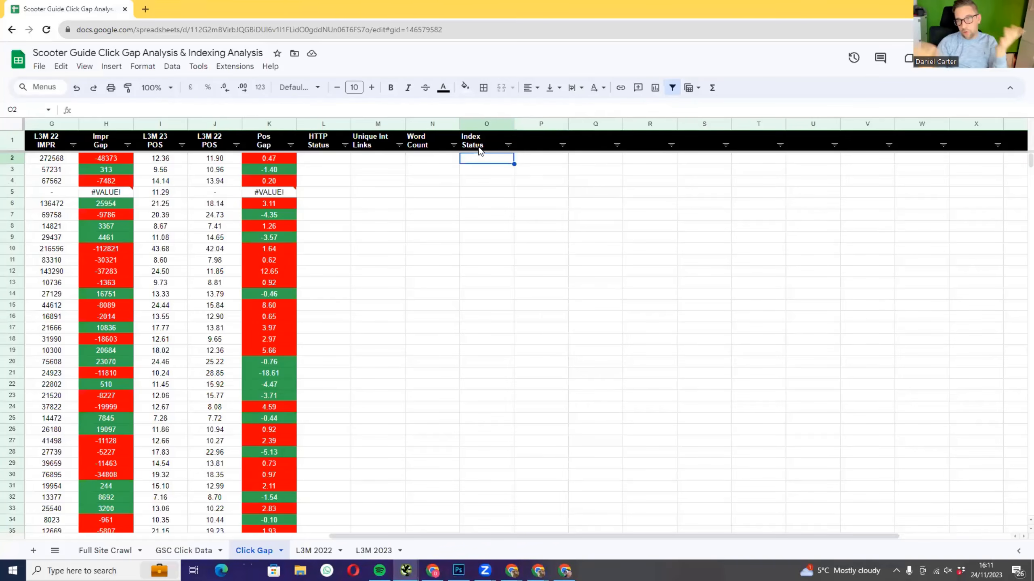
- Enter the heading "Days Since Last Crawl" in P1 of the Click Gap sheet, beside Index Status
left_click(528, 137)
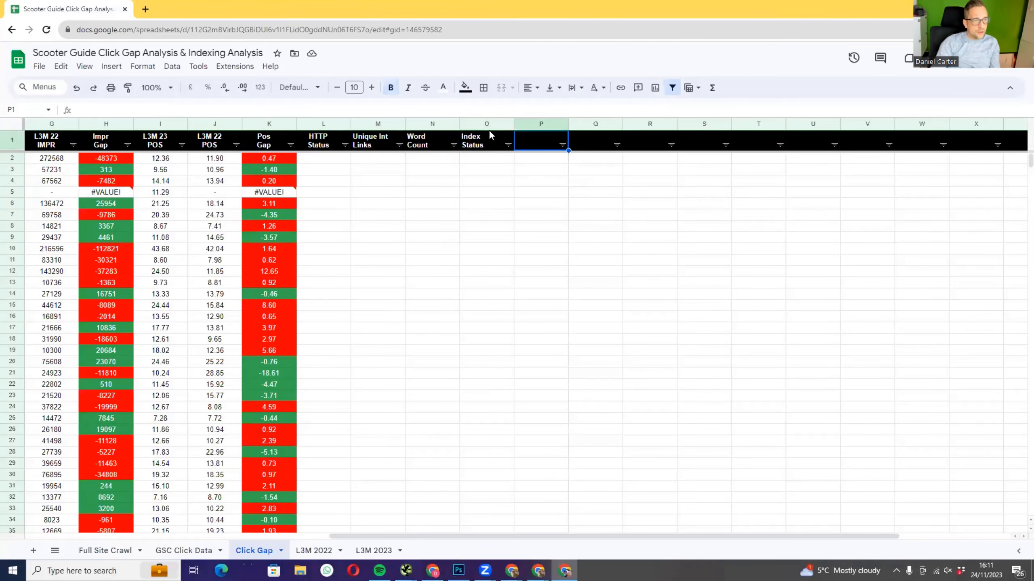
key("Caps_Lock")
type("D")
key("Caps_Lock")
type("ay")
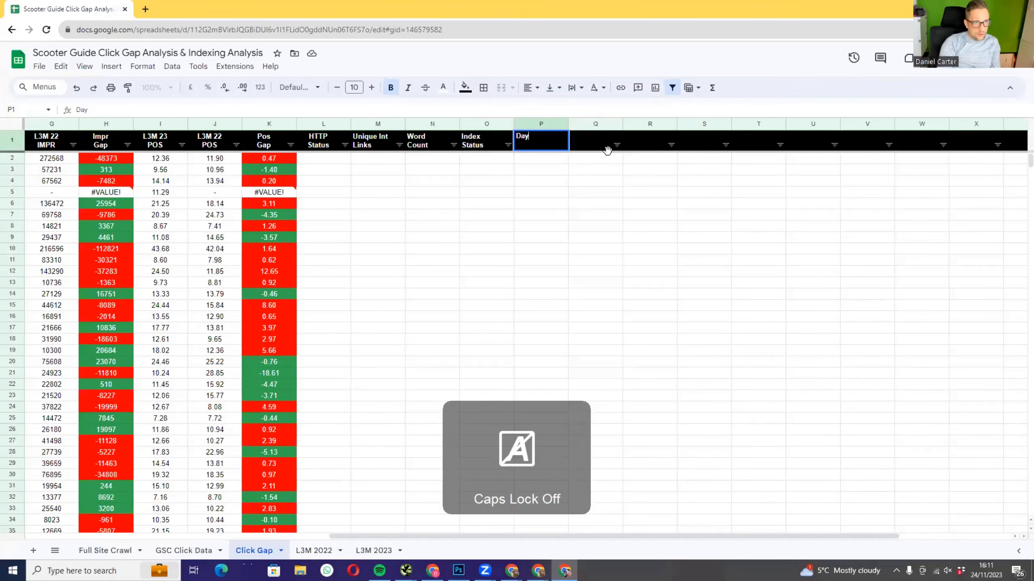
type("s Since Last Cr")
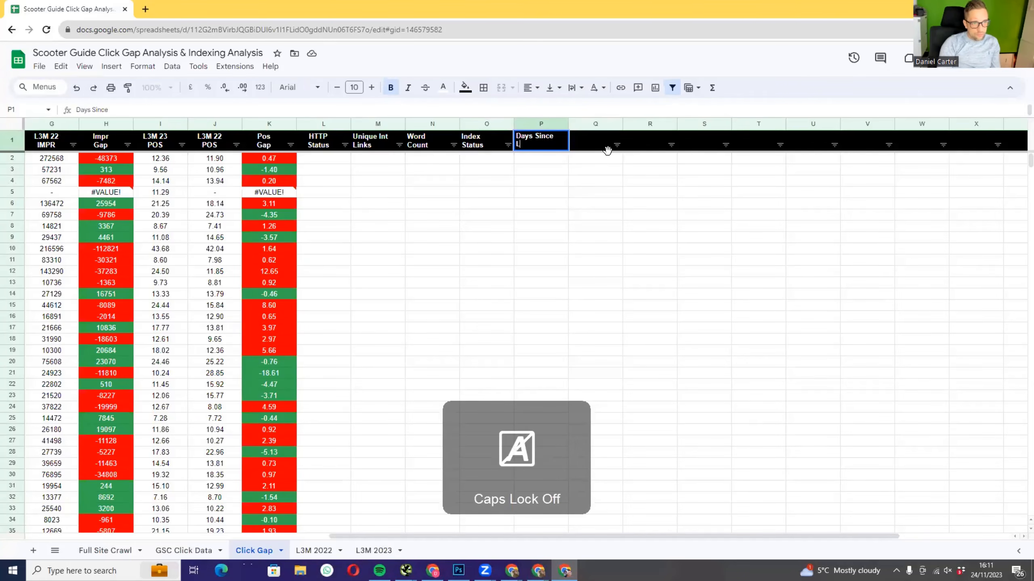
type("awl")
key("Tab")
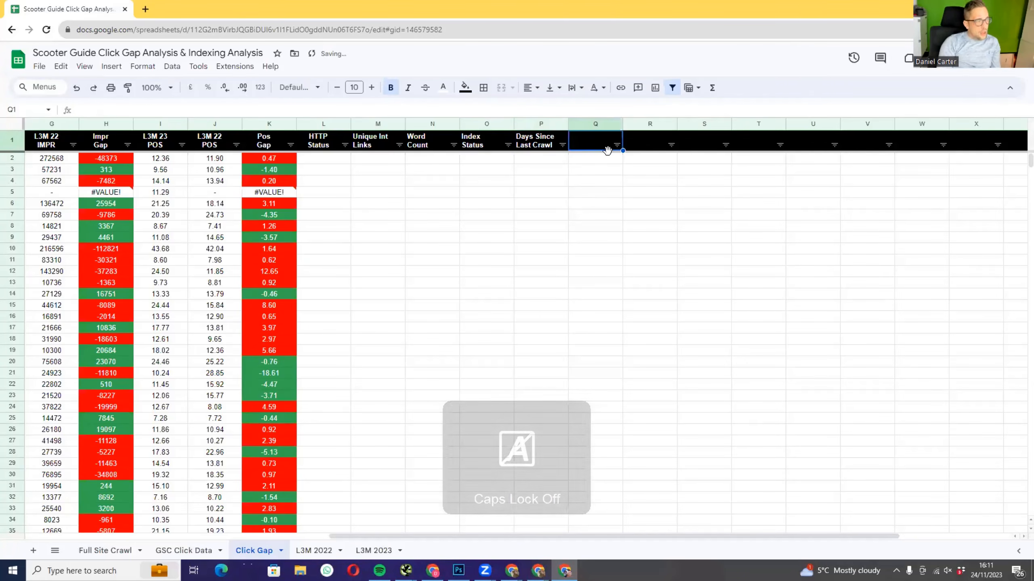
- Enter the heading "Author" in Q1 of the Click Gap sheet, beside Days Since Last Crawl
key("Caps_Lock")
type("A")
key("Caps_Lock")
type("u")
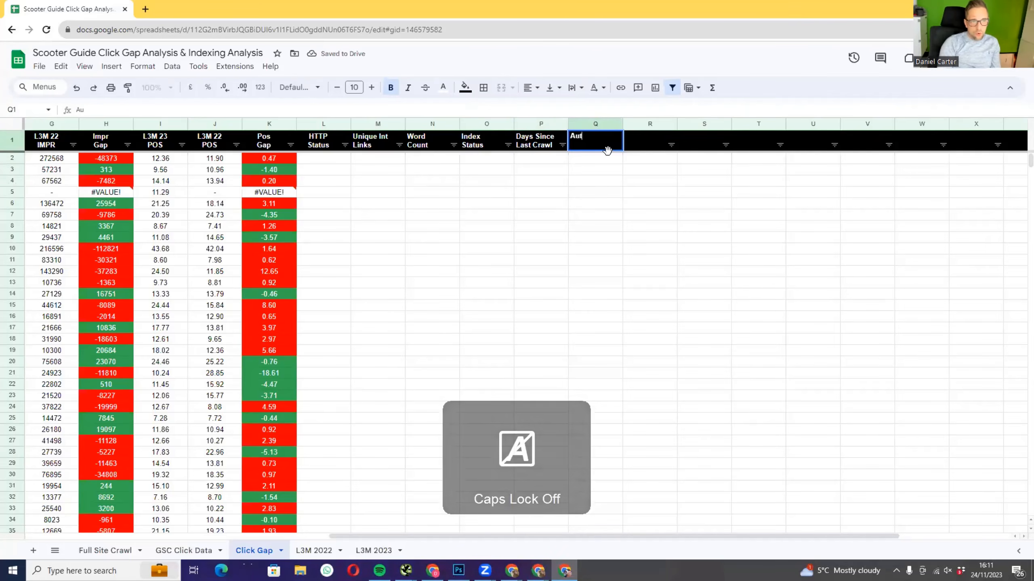
type("thor")
key("Caps_Lock")
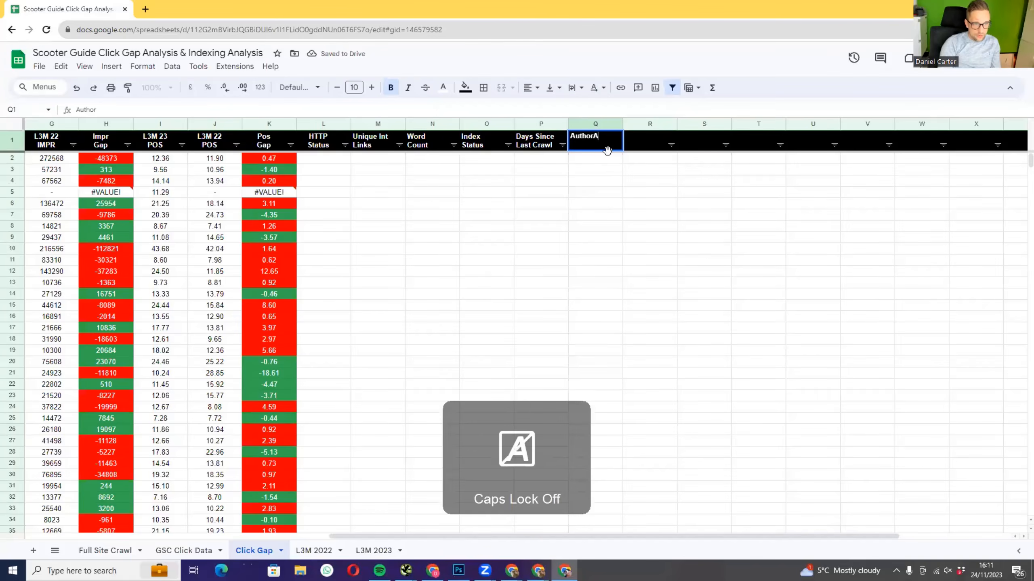
key("Caps_Lock")
key("Tab")
- Enter the heading "Article Date" in R1 of the Click Gap sheet, beside Author
key("Caps_Lock")
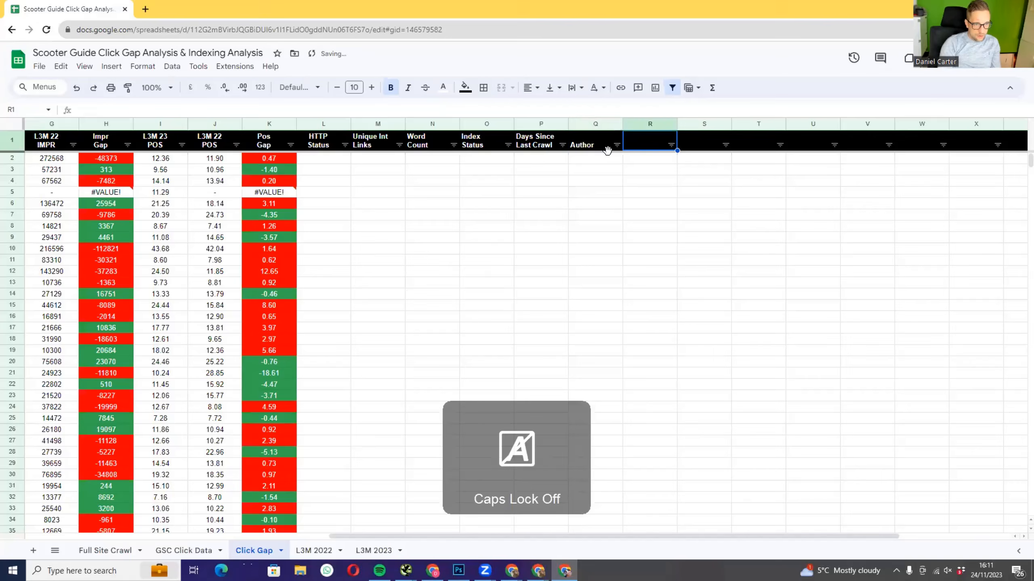
type("a")
key("Caps_Lock")
key("Caps_Lock")
type("rticle")
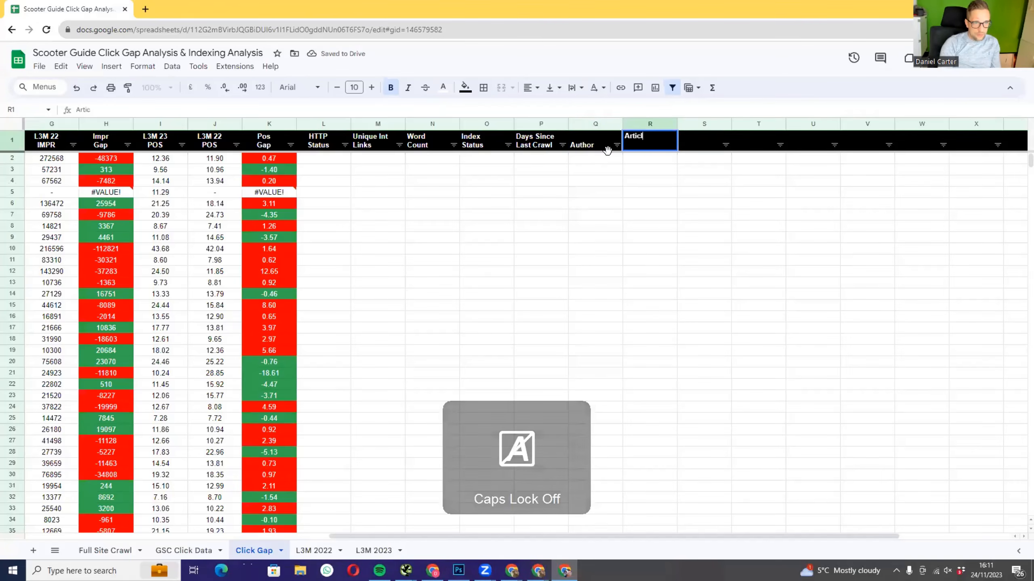
key("Caps_Lock")
type("D")
key("Caps_Lock")
type("ate")
key("Return")
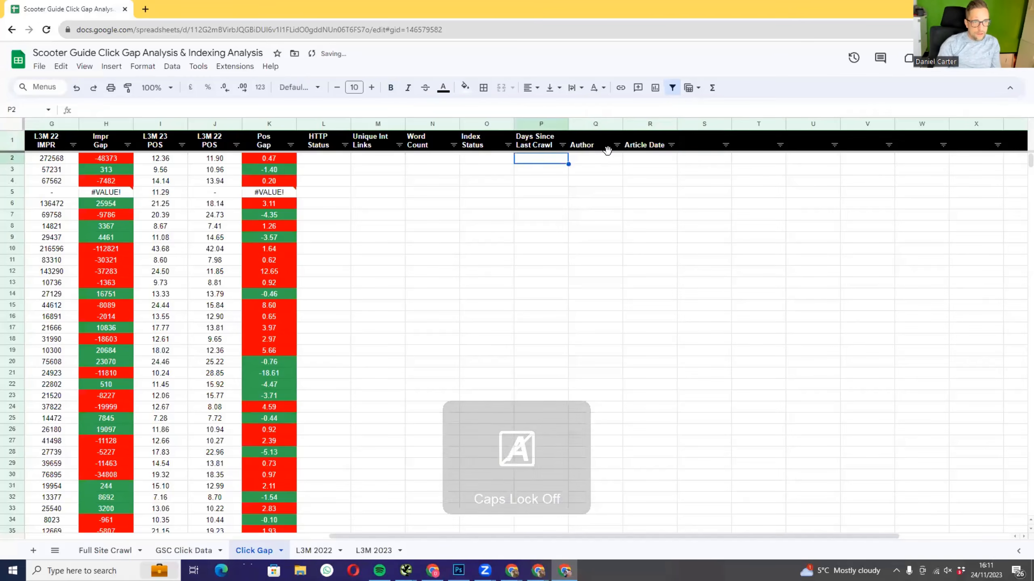
- Switch to Screaming Frog, check the scooter.guide crawl's progress in the enlarged window, and minimise it again
left_click_drag(650, 192, 413, 250)
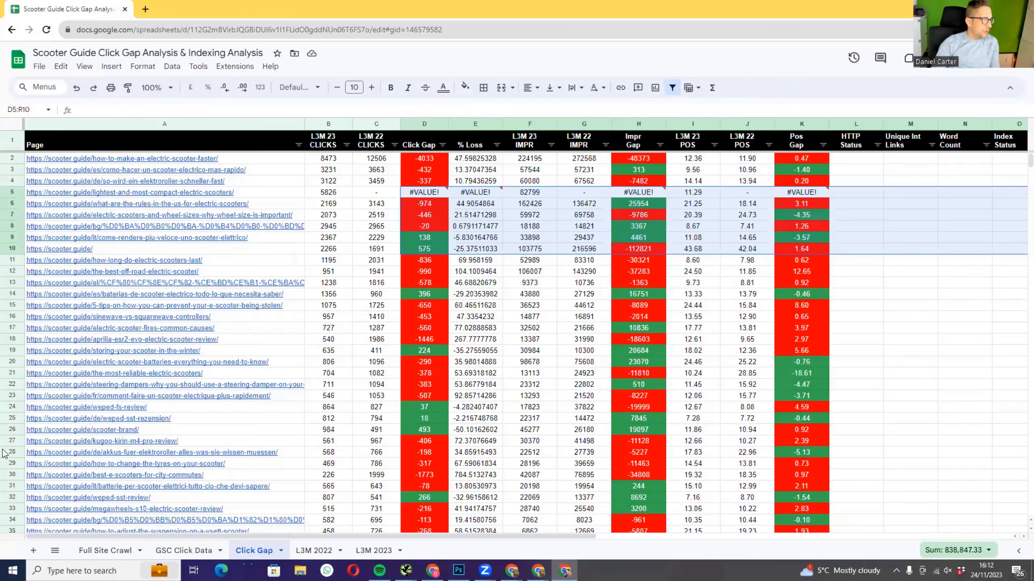
key("alt+Tab")
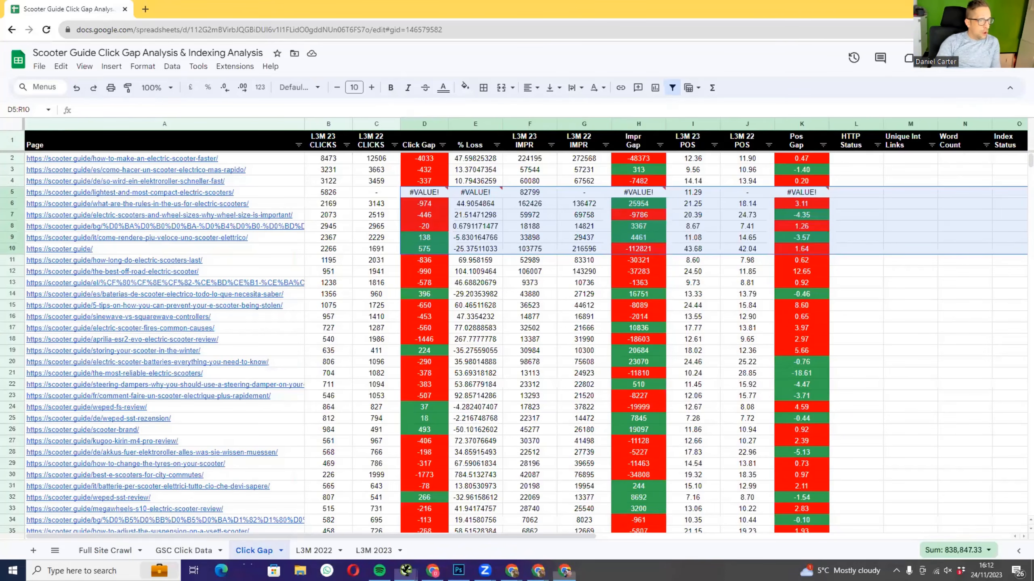
double_click(616, 64)
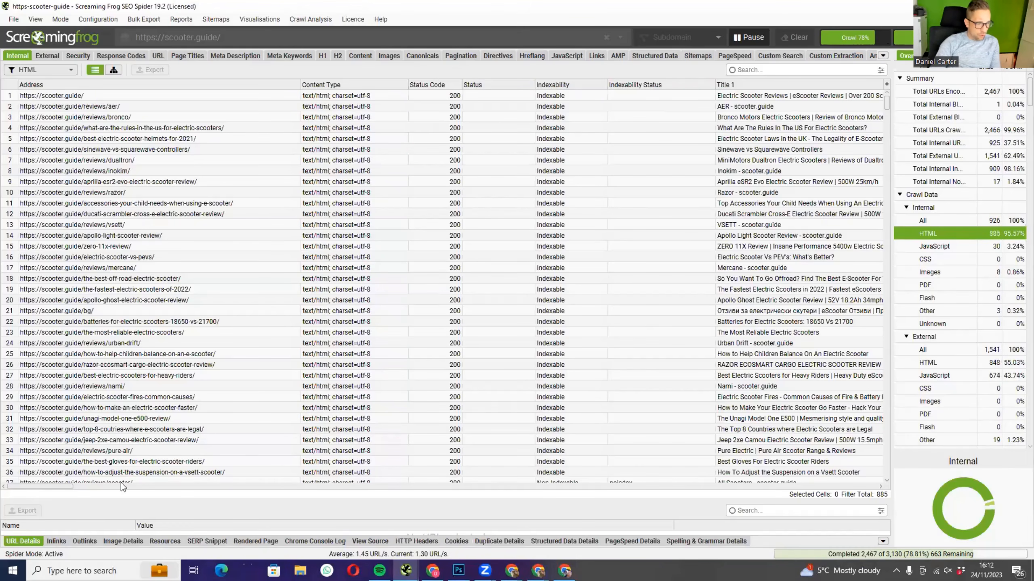
left_click_drag(73, 487, 26, 478)
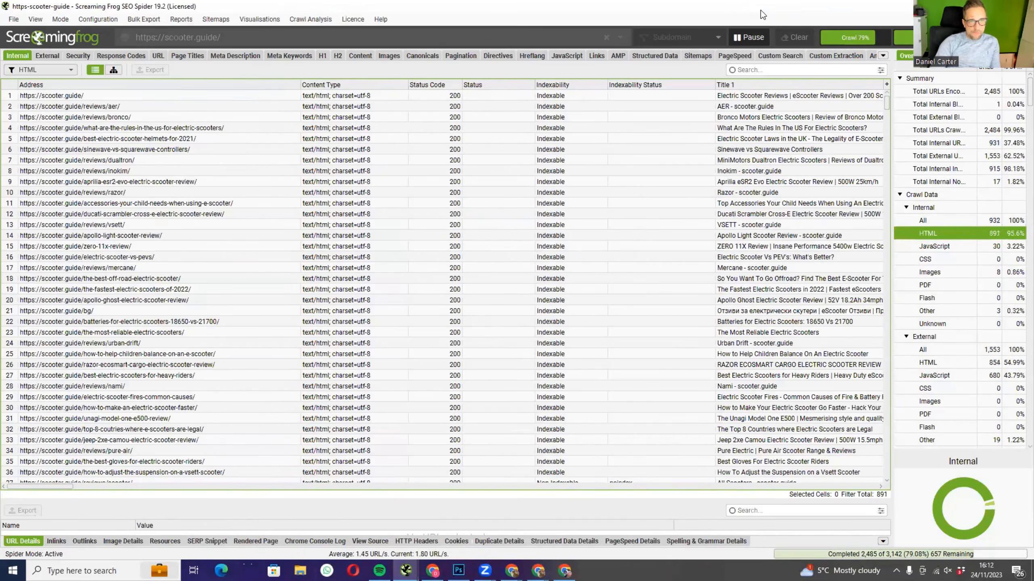
left_click_drag(767, 14, 677, 64)
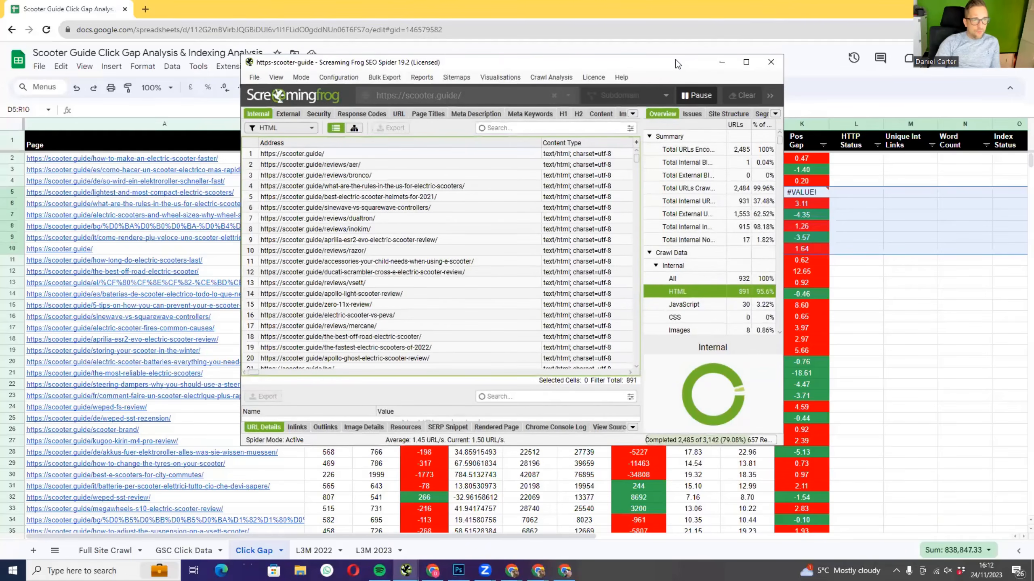
left_click(721, 62)
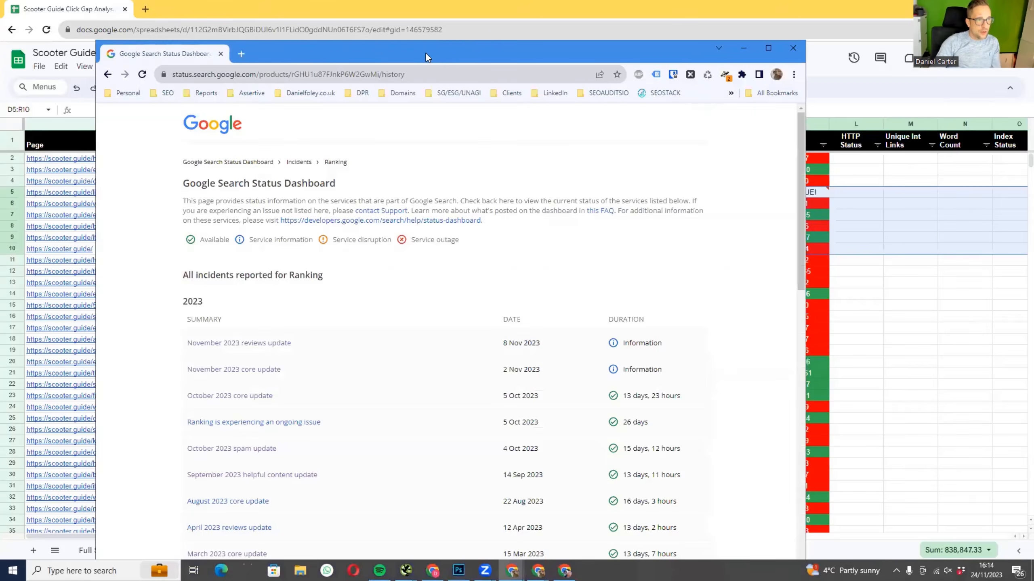
- Enlarge the Google Search Status Dashboard window and review the ranking incidents listed for 2023 and 2022
double_click(425, 53)
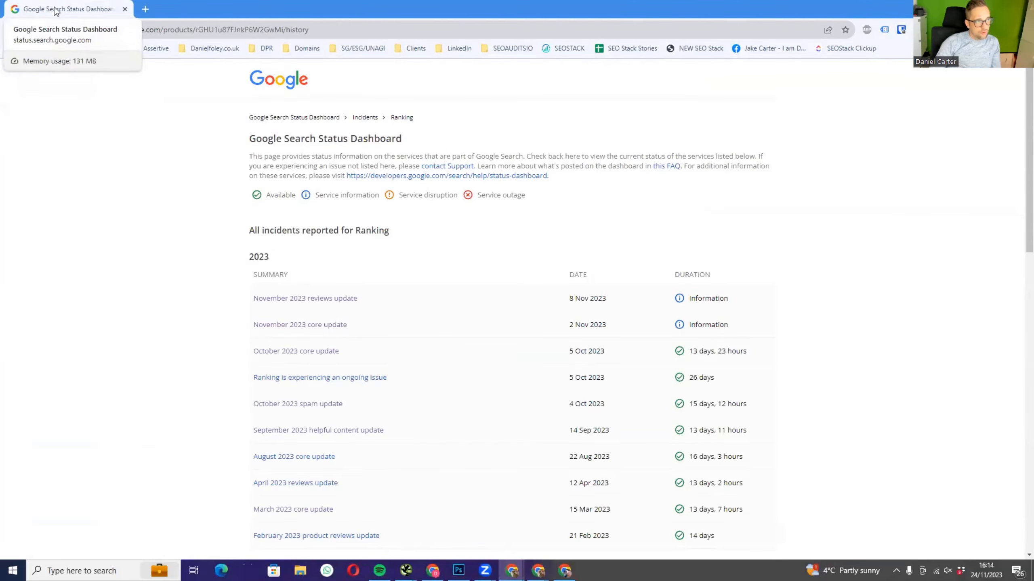
scroll(366, 139, "down", 3)
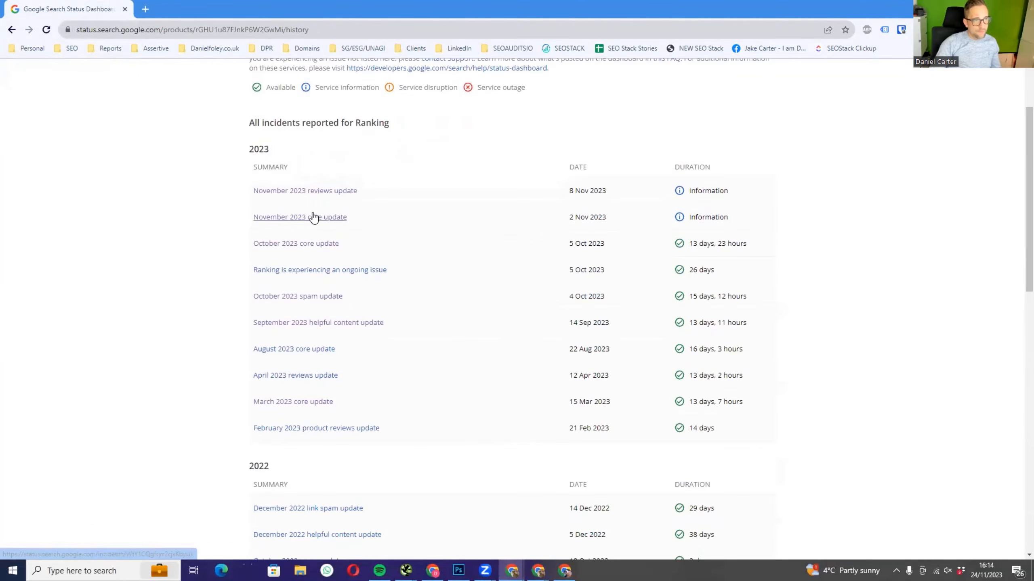
scroll(319, 209, "down", 5)
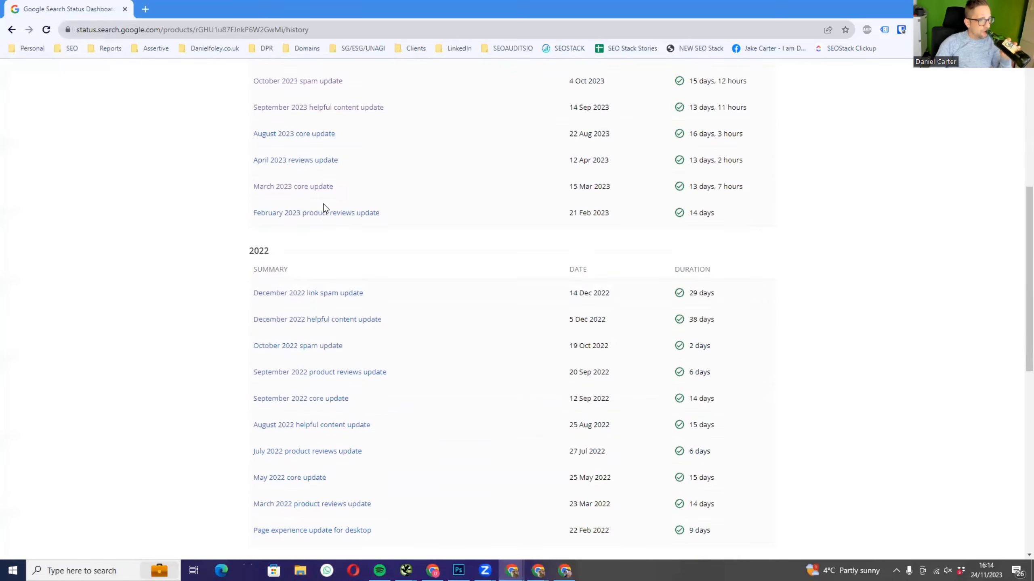
scroll(323, 208, "down", 4)
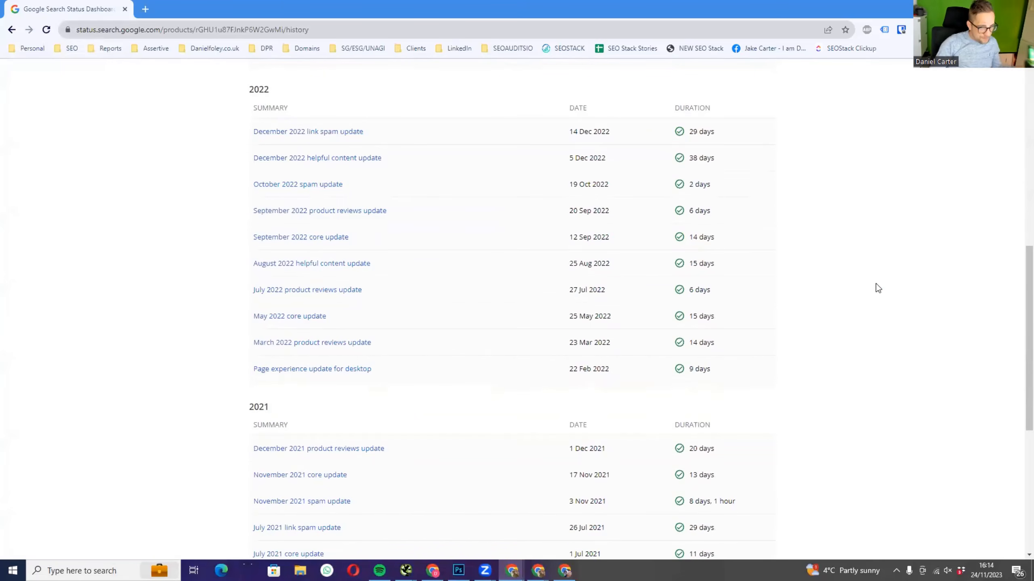
- Search the ranking incident history for "helpful" and go through each matching content update
key("ctrl+f")
type("helpful")
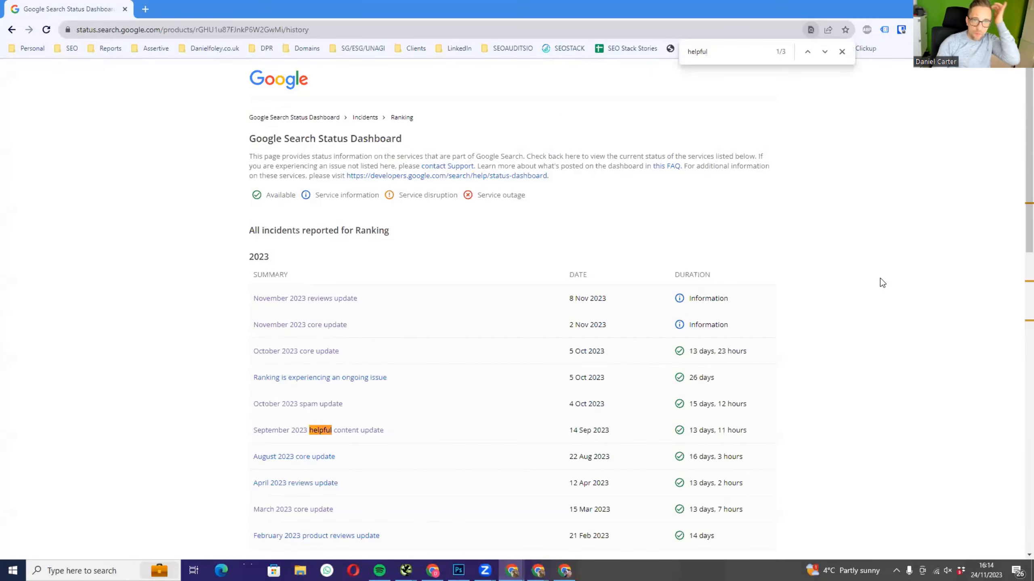
left_click(825, 51)
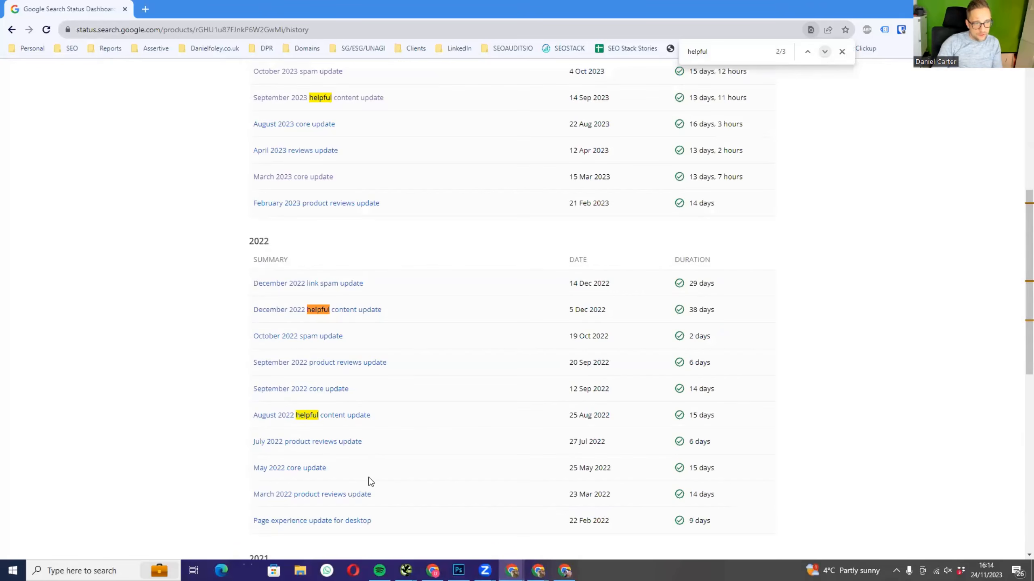
left_click(825, 52)
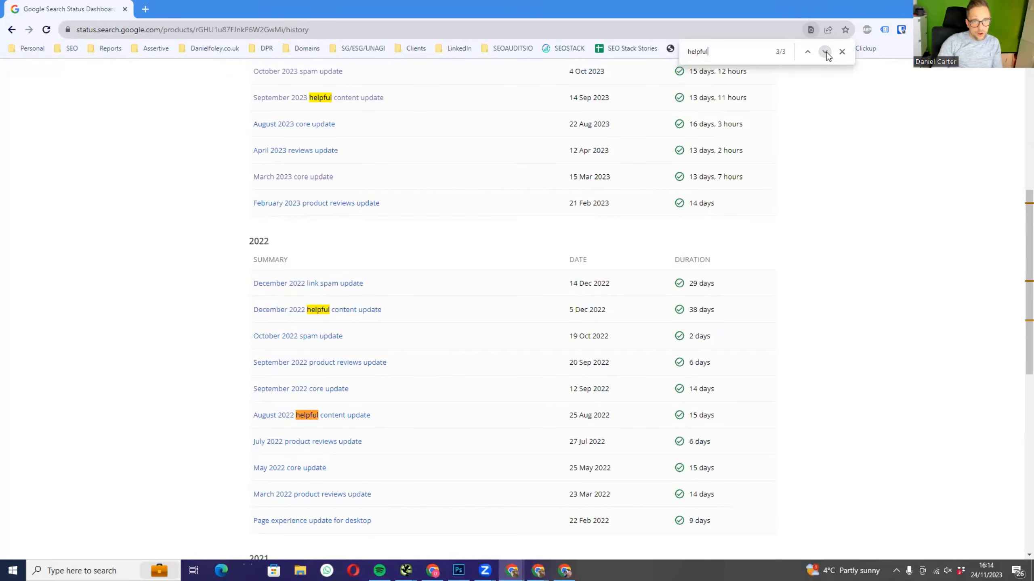
left_click(826, 52)
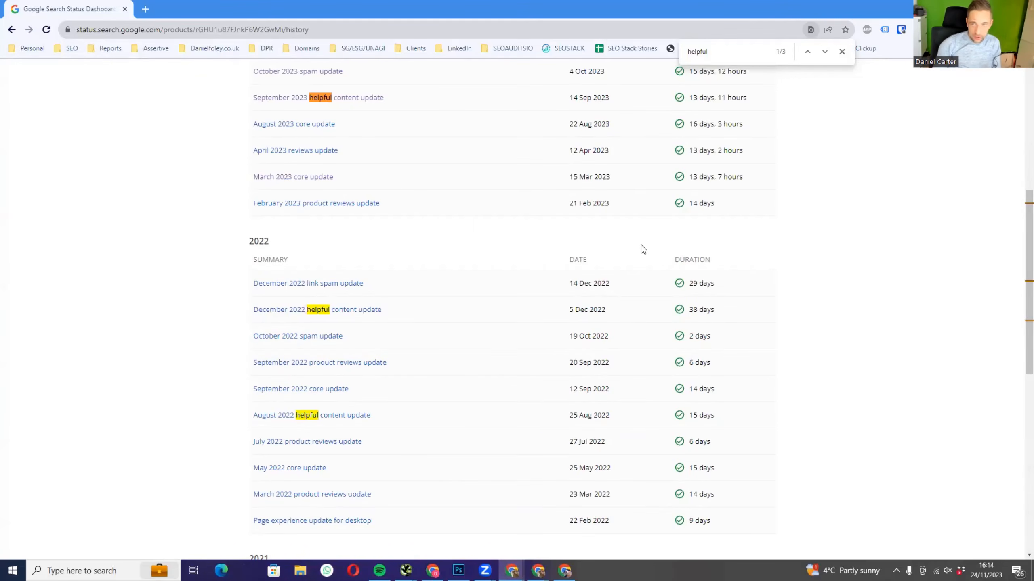
scroll(641, 245, "up", 4)
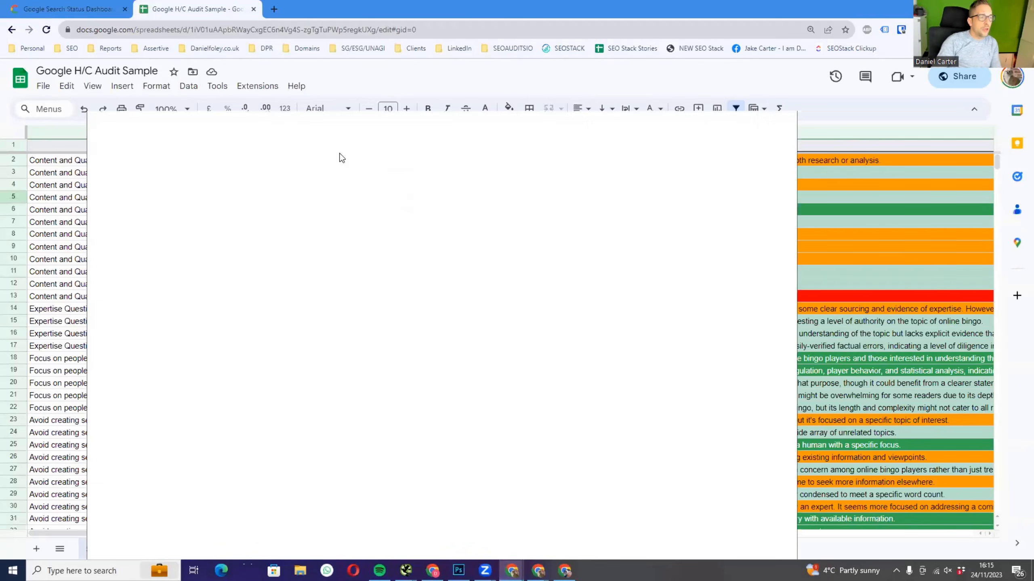
- Move Google's "Creating helpful, reliable, people-first content" page into the main browser window and dismiss the developer profile prompt
left_click_drag(339, 157, 301, 12)
scroll(398, 312, "down", 7)
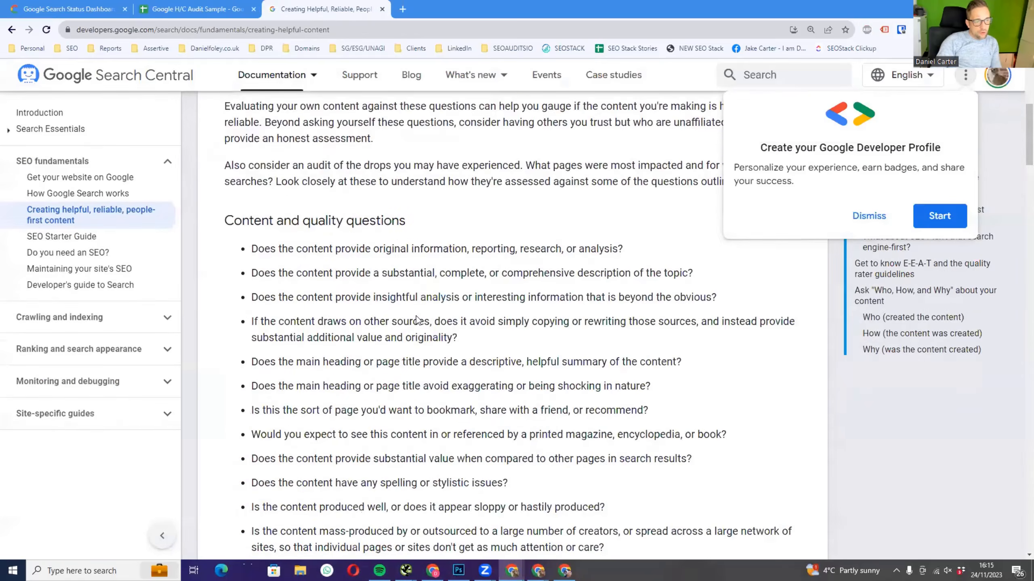
left_click(891, 217)
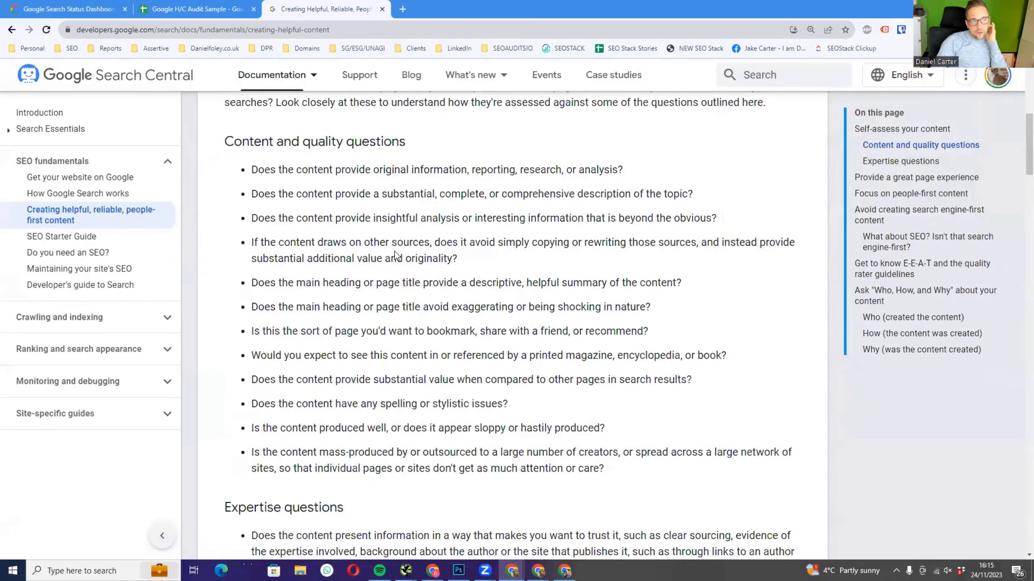
- Review the helpful content guide from its introduction and highlight the entire "Content and quality questions" section, including its heading
scroll(328, 158, "up", 1)
scroll(327, 158, "up", 6)
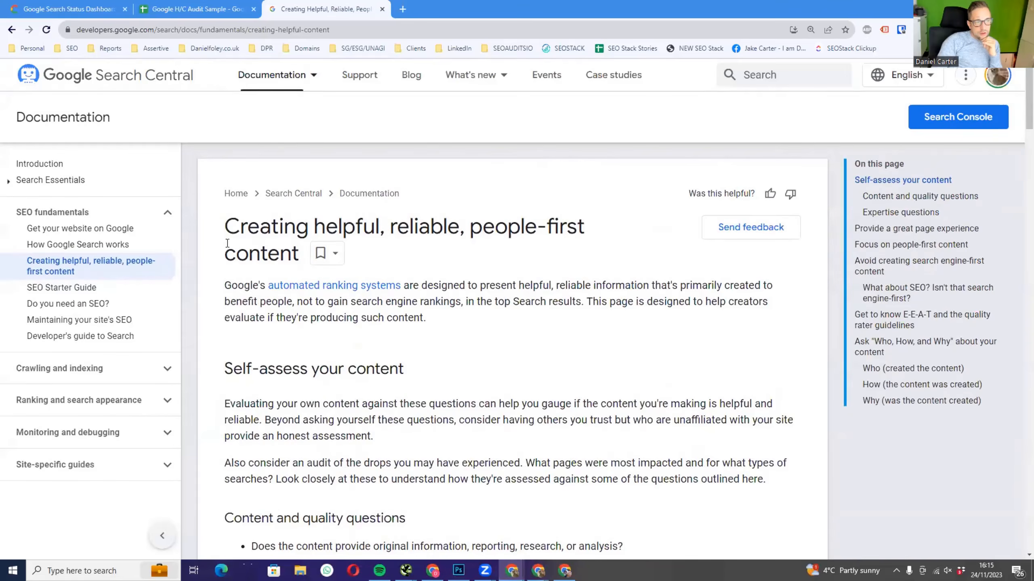
scroll(231, 232, "down", 5)
scroll(230, 232, "down", 2)
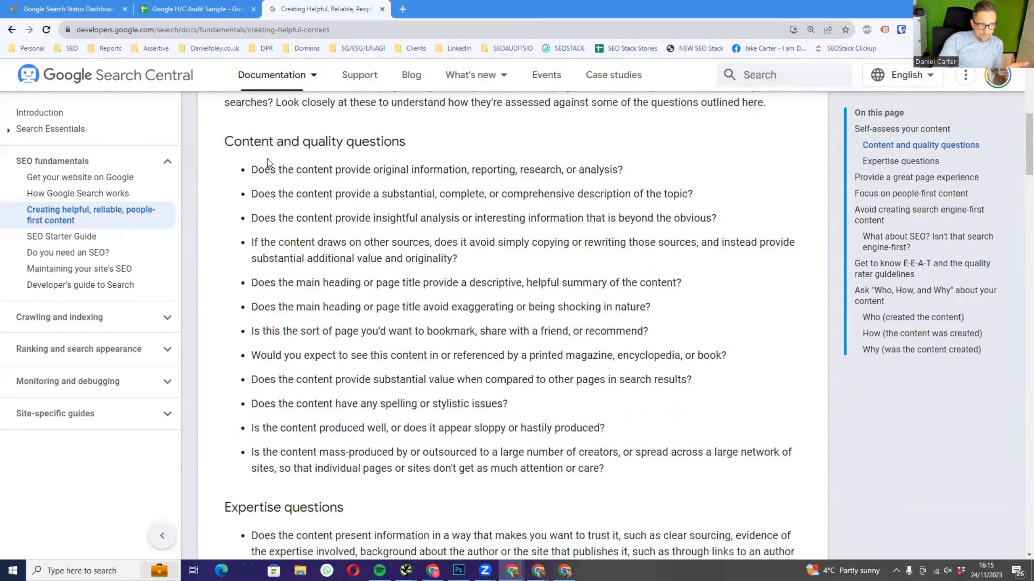
left_click_drag(219, 143, 639, 479)
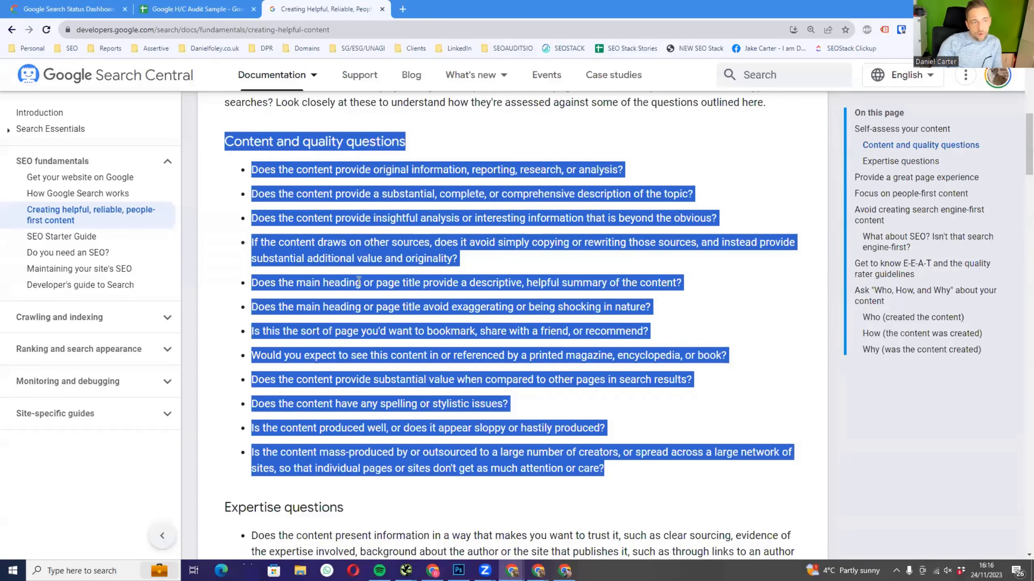
- Review the helpful content guide from "Content and quality questions" through "Avoid creating search engine-first content" and highlight the whole list of content and quality questions
left_click(253, 171)
left_click_drag(253, 169, 648, 171)
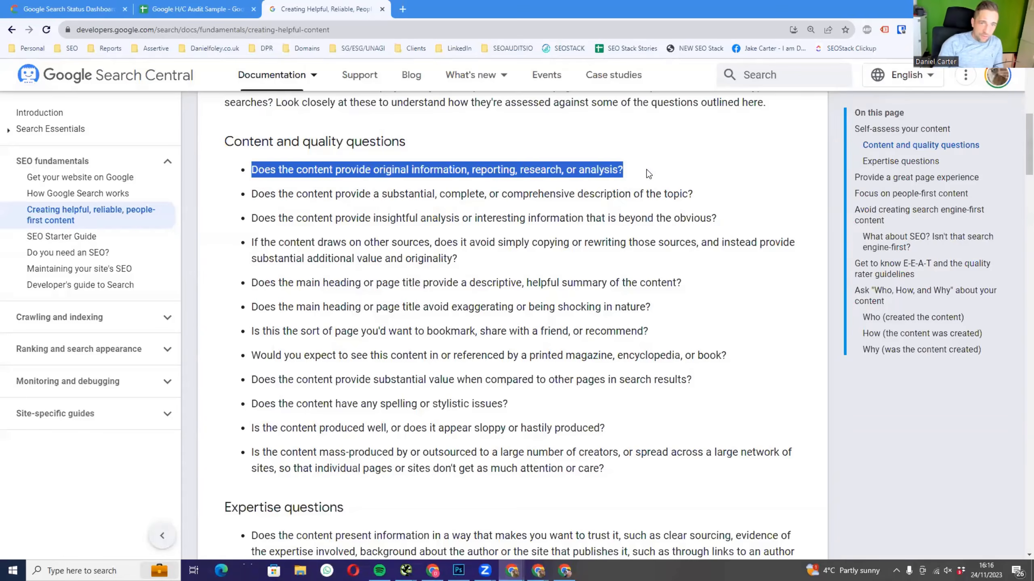
scroll(649, 174, "down", 15)
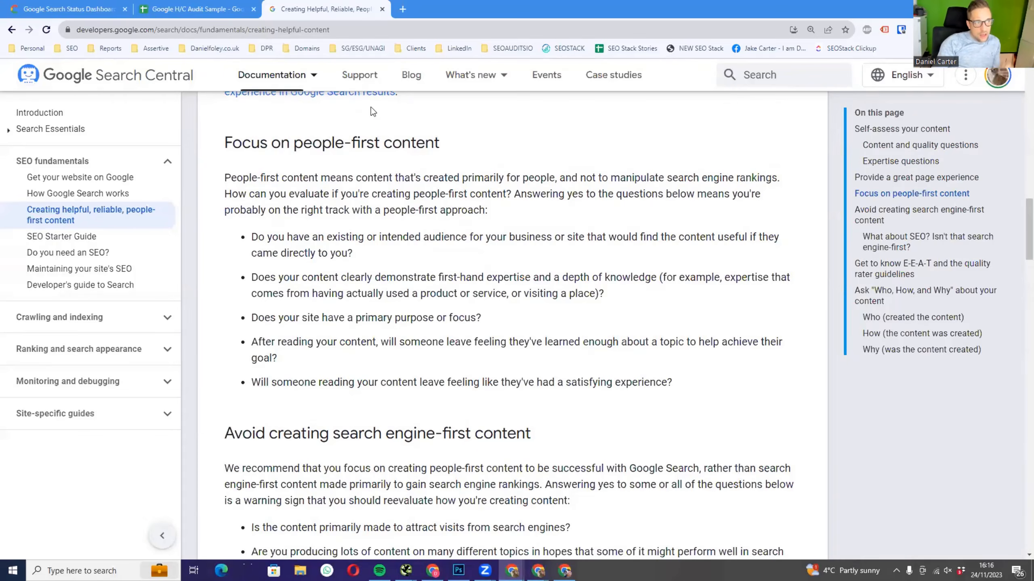
scroll(357, 302, "down", 8)
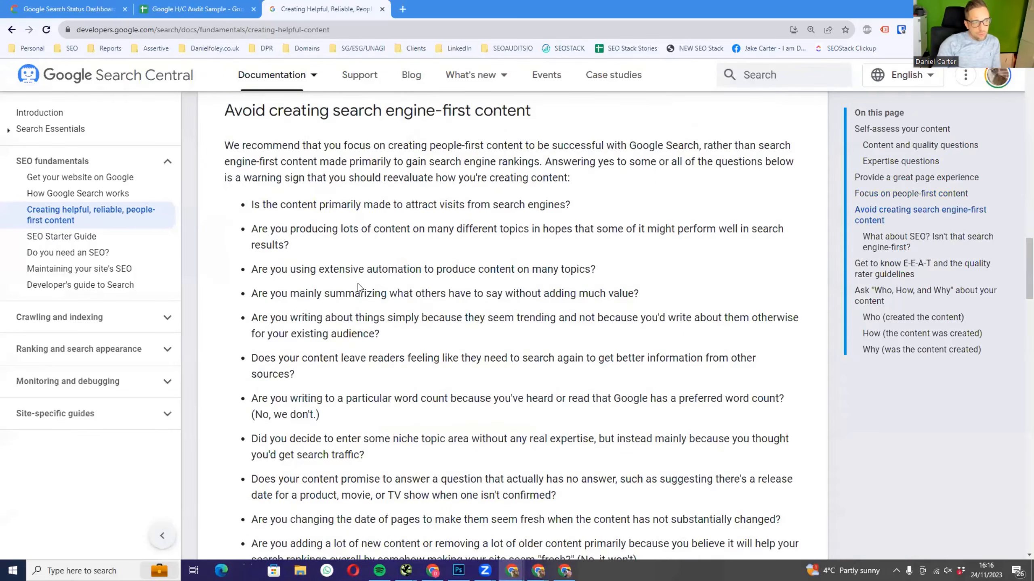
scroll(320, 186, "up", 20)
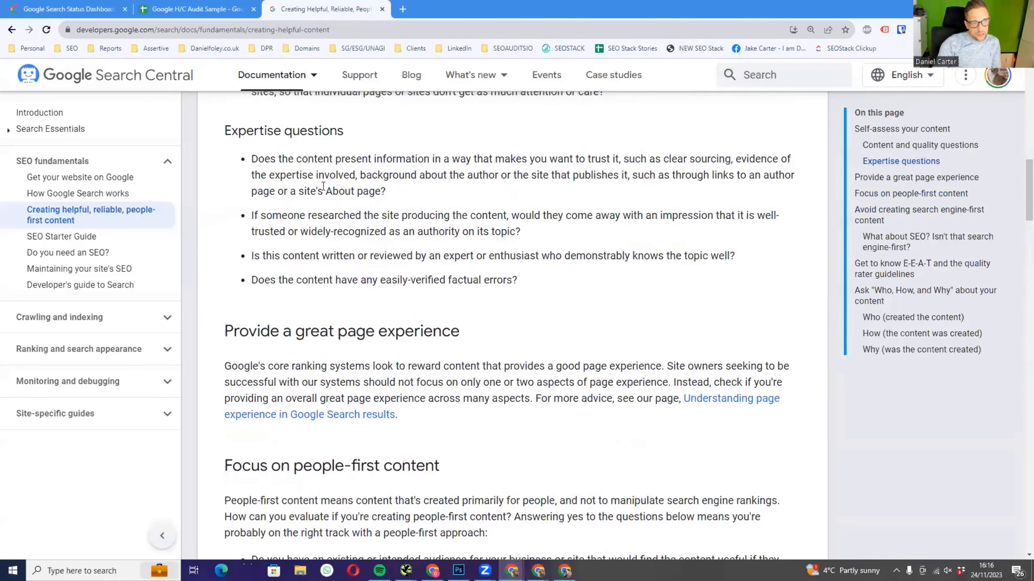
scroll(285, 223, "up", 3)
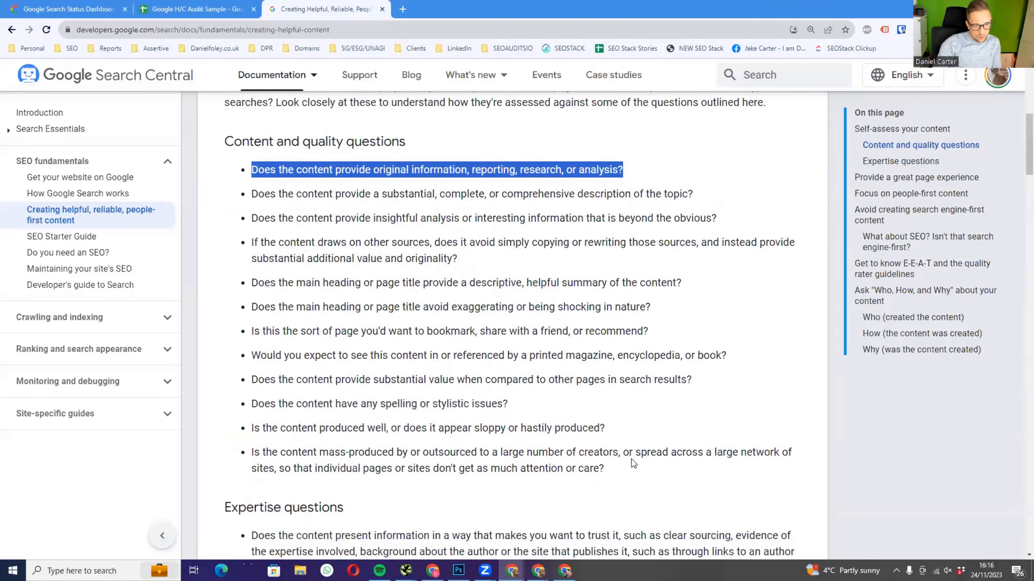
left_click_drag(607, 468, 251, 165)
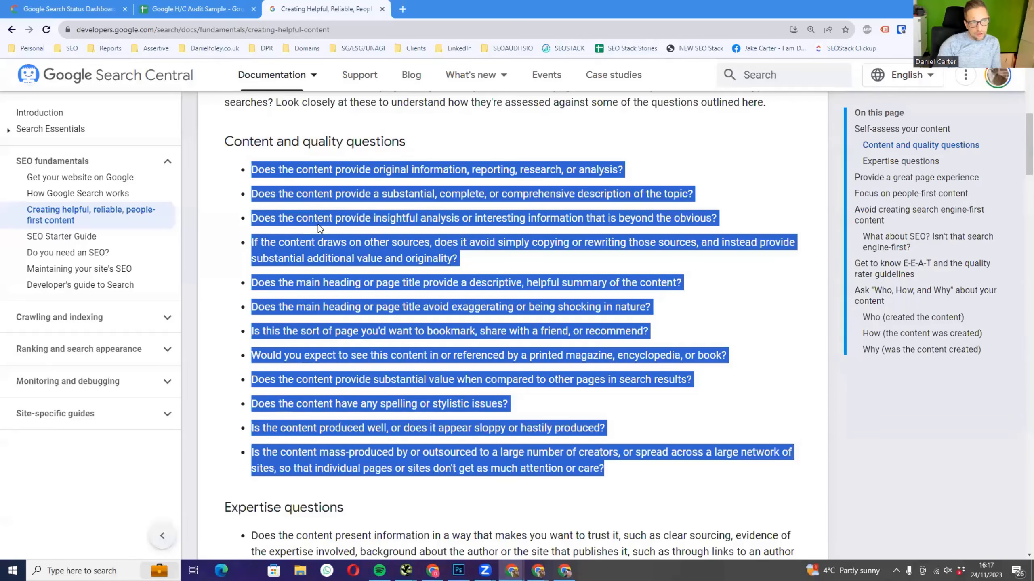
- Examine the criteria and ratings in the Google H/C Audit Sample, move its window aside and return to the Click Gap sheet
left_click(195, 9)
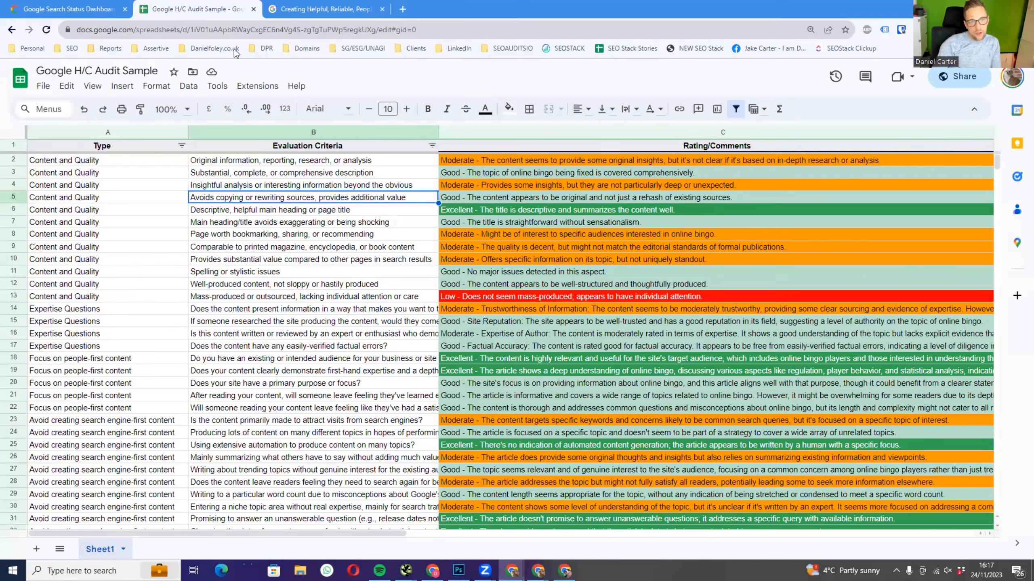
scroll(692, 275, "up", 2)
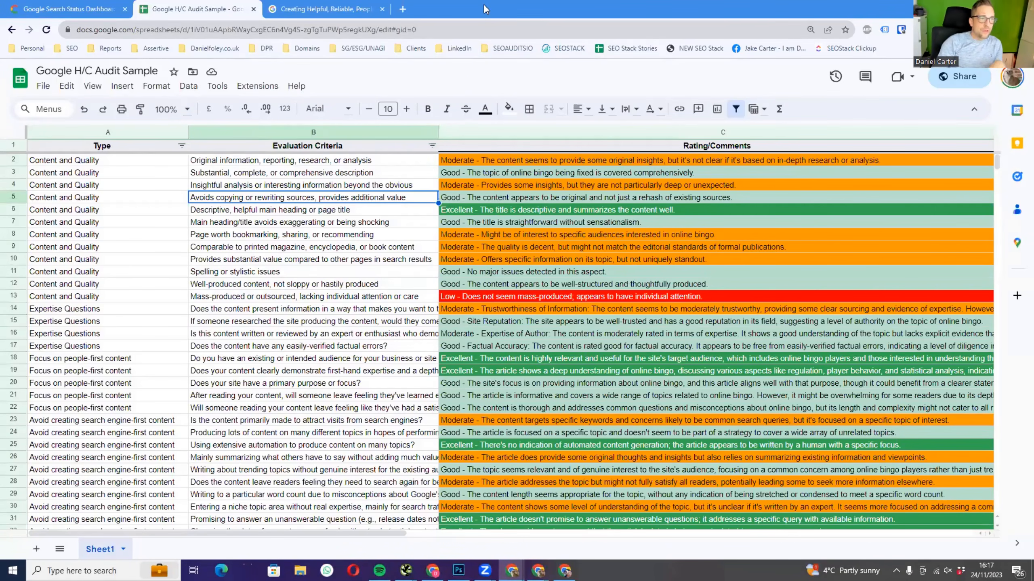
left_click_drag(484, 9, 1033, 54)
left_click(860, 217)
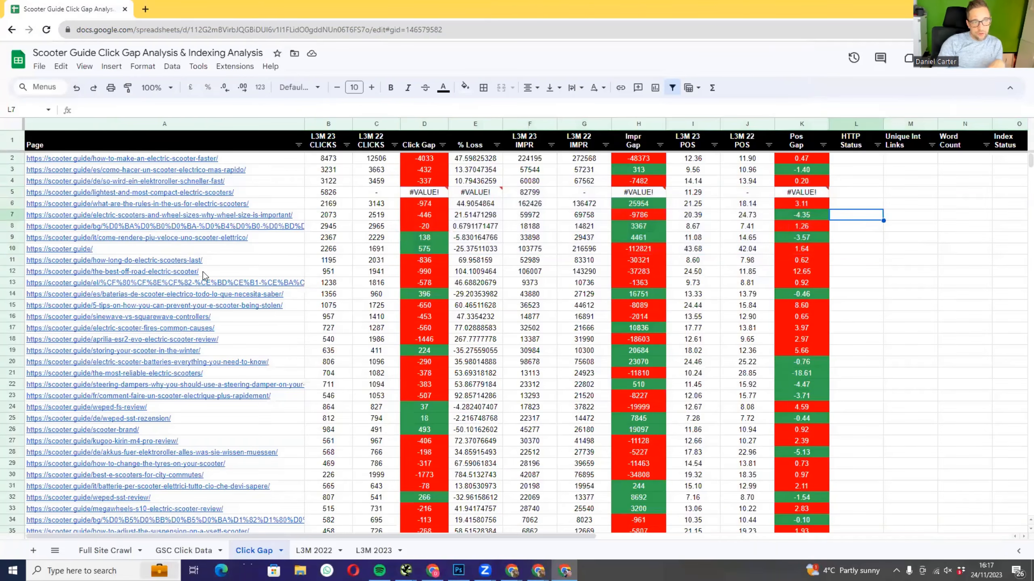
mouse_move(292, 244)
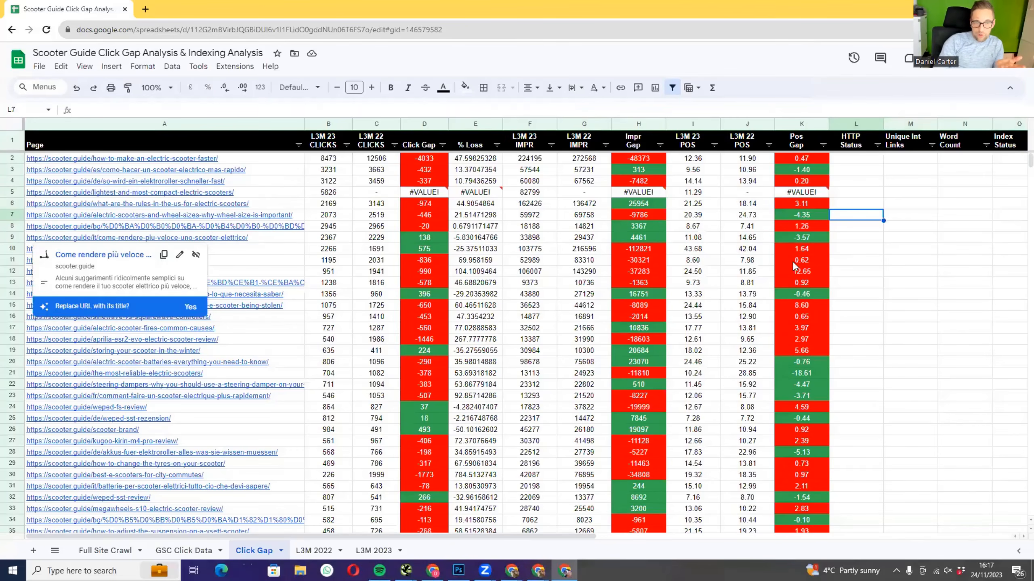
left_click(875, 240)
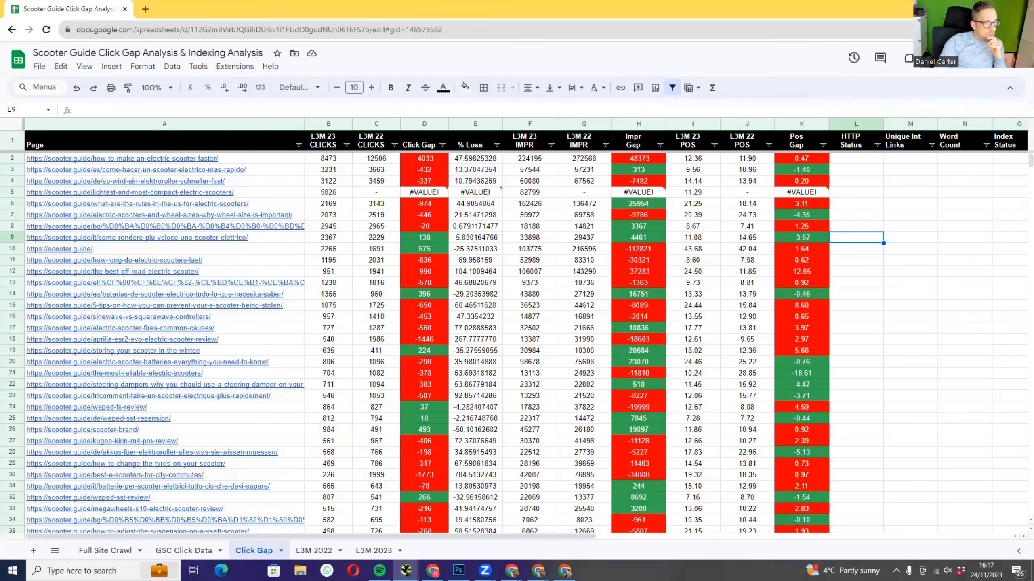
- Switch to Screaming Frog SEO Spider, maximise its window and pause the scooter.guide crawl
key("alt+Tab")
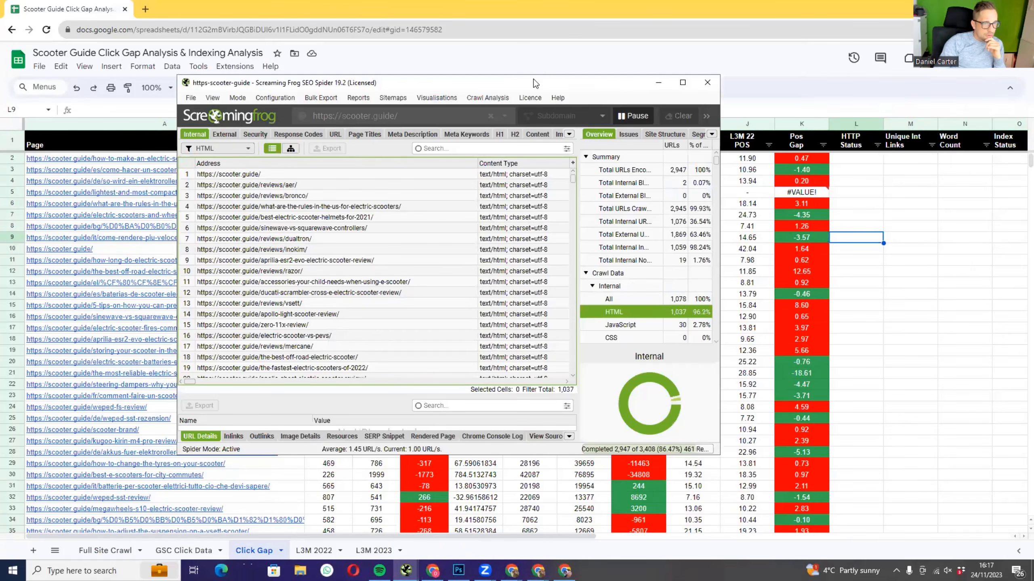
double_click(535, 84)
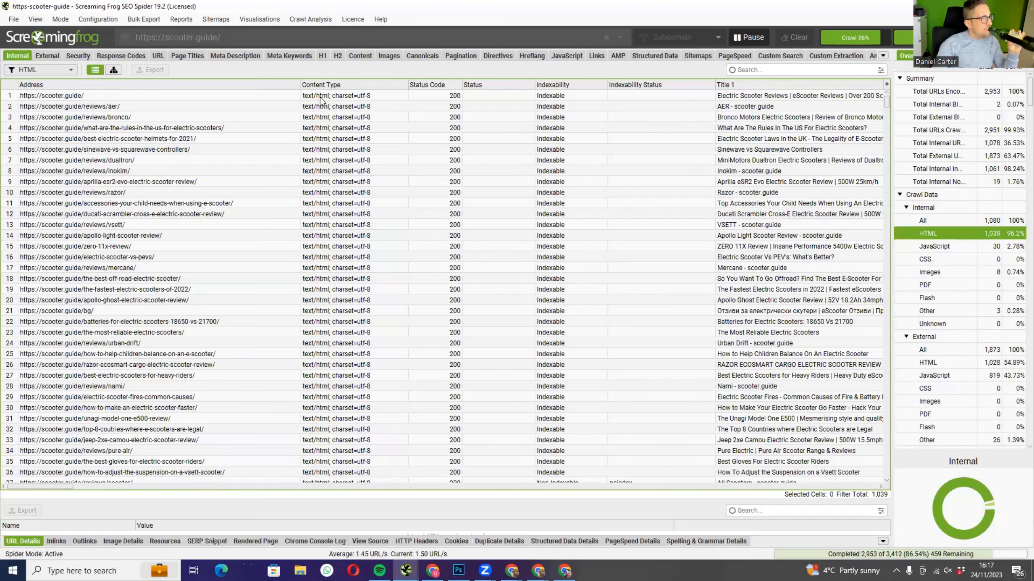
left_click(751, 37)
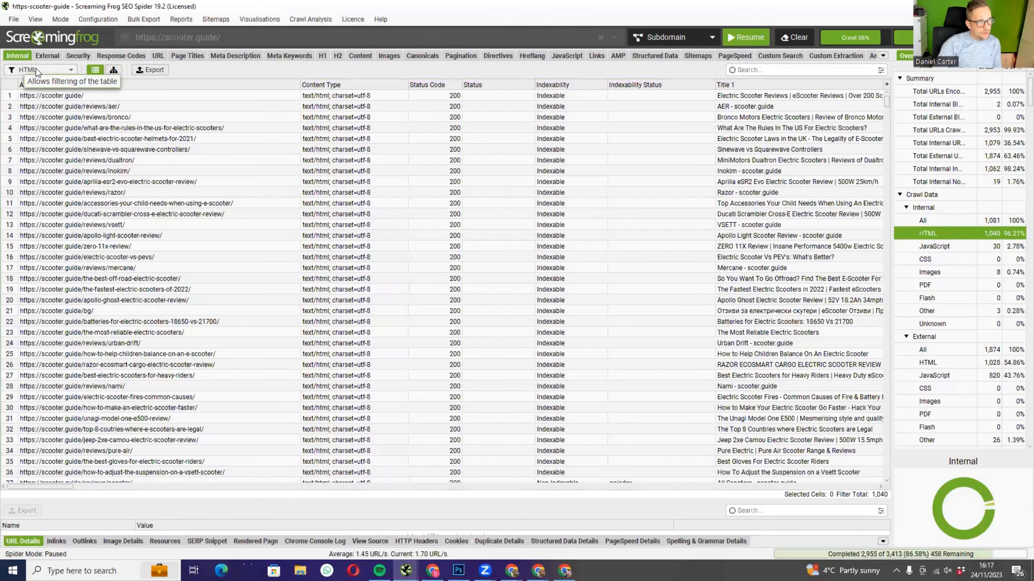
- Export the internal HTML crawl results to the Downloads folder as SCOOTERGUIDEinternal_html.csv
left_click(150, 70)
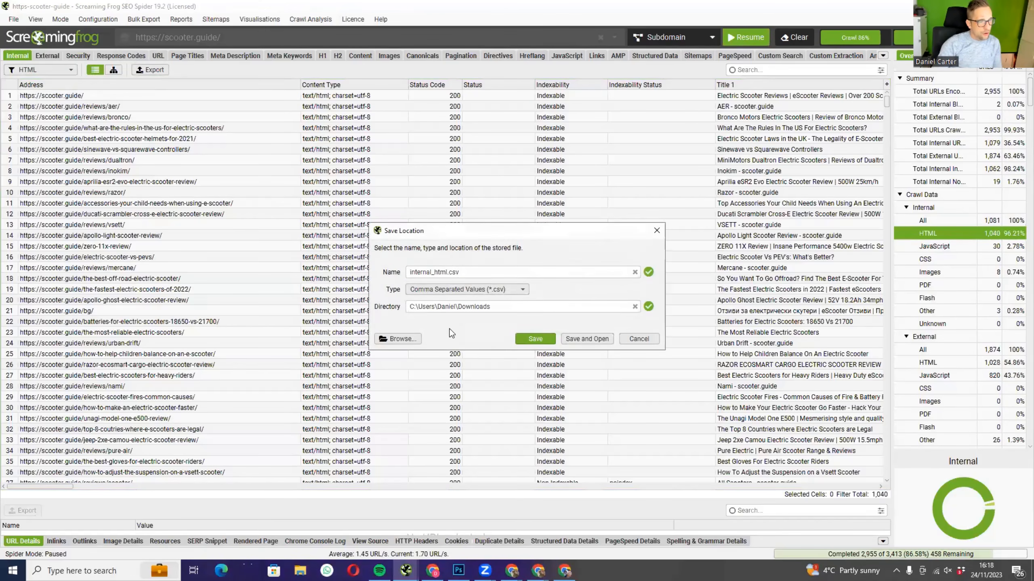
left_click(426, 272)
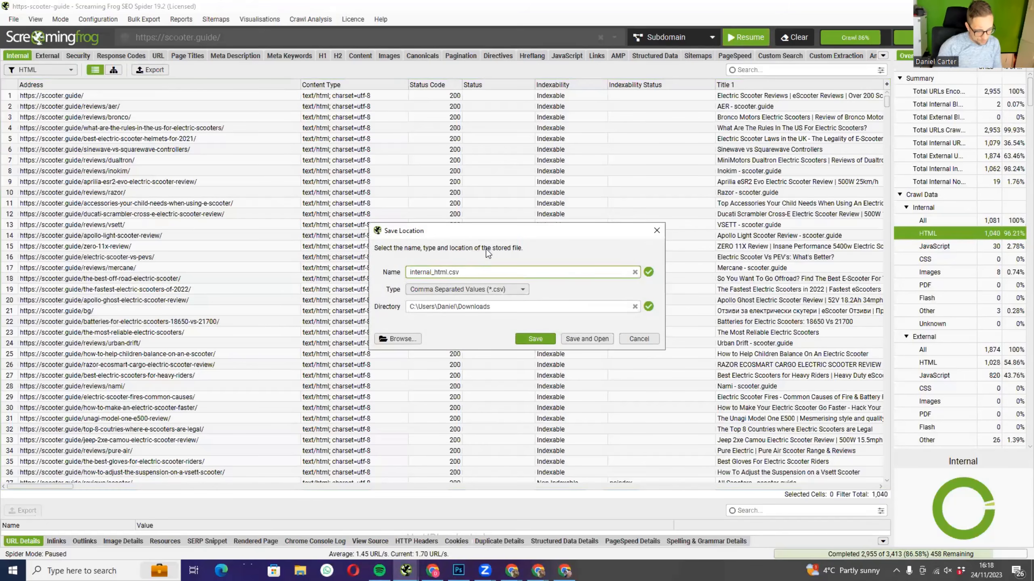
key("Caps_Lock")
key("Home")
type("SCOOT")
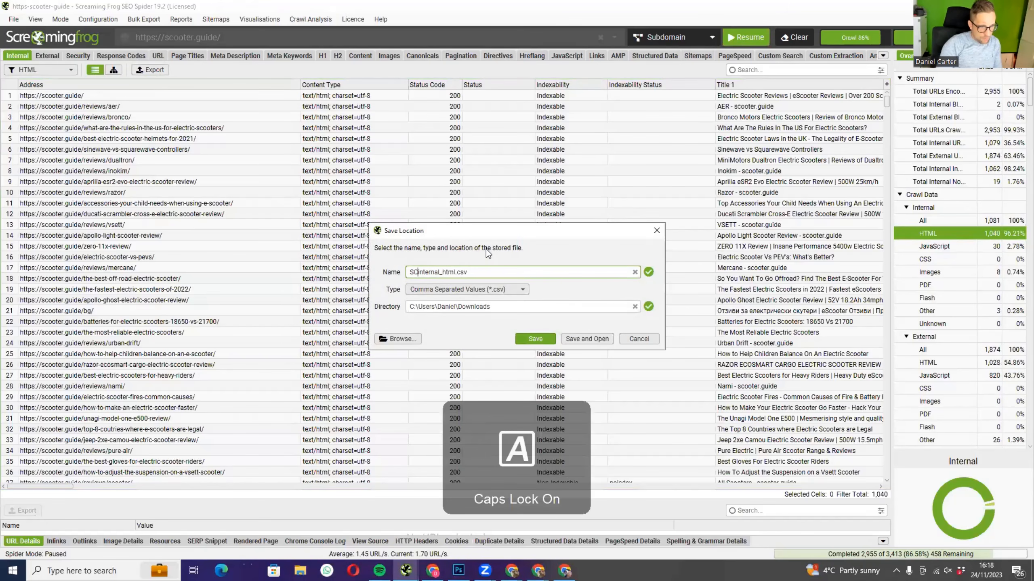
type("ERGUIDE")
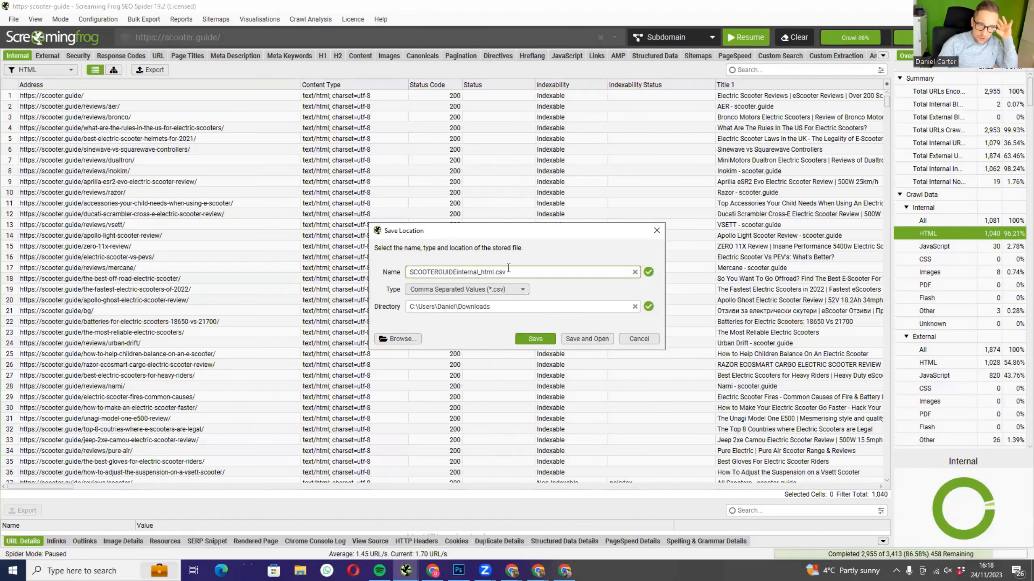
left_click(525, 343)
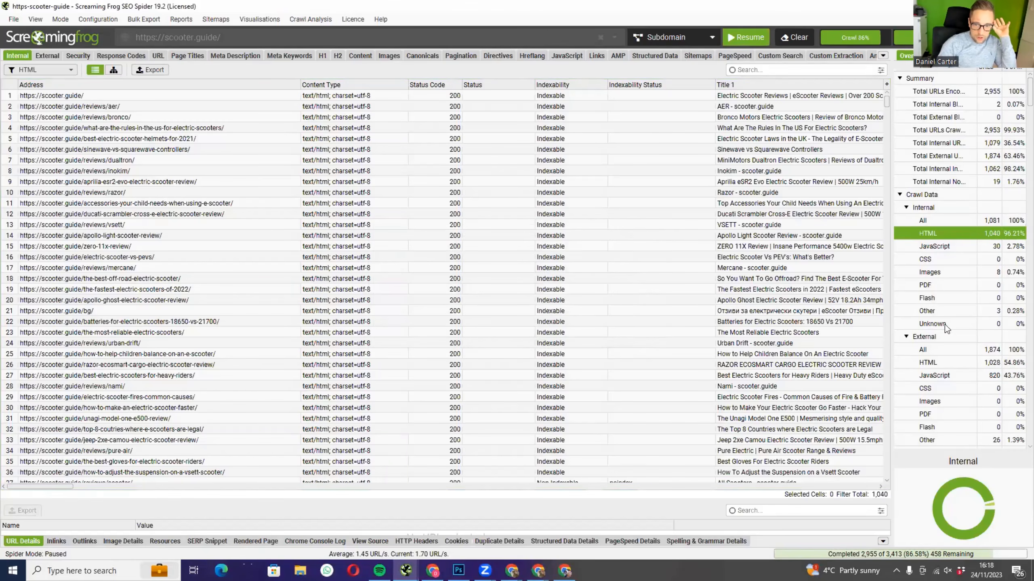
- Open the exported SCOOTERGUIDEinternal_html file in Excel and copy all of its data
key("super+e")
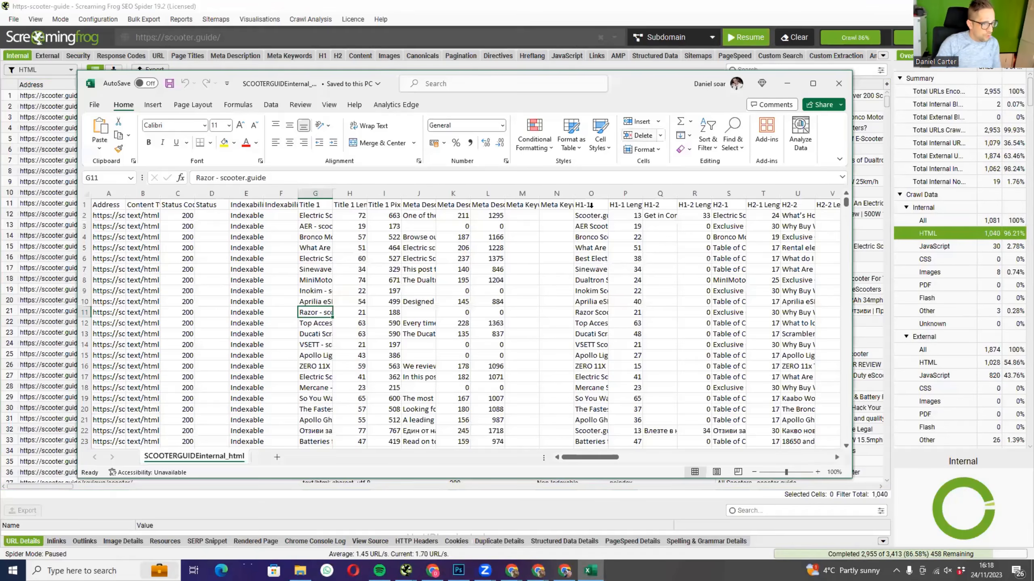
left_click(453, 376)
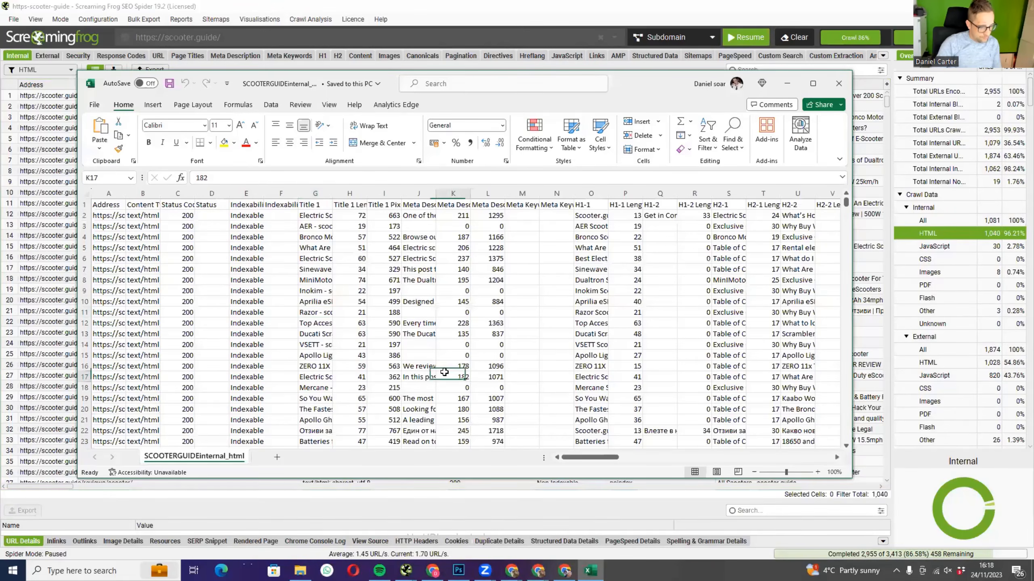
key("ctrl+a")
key("ctrl+c")
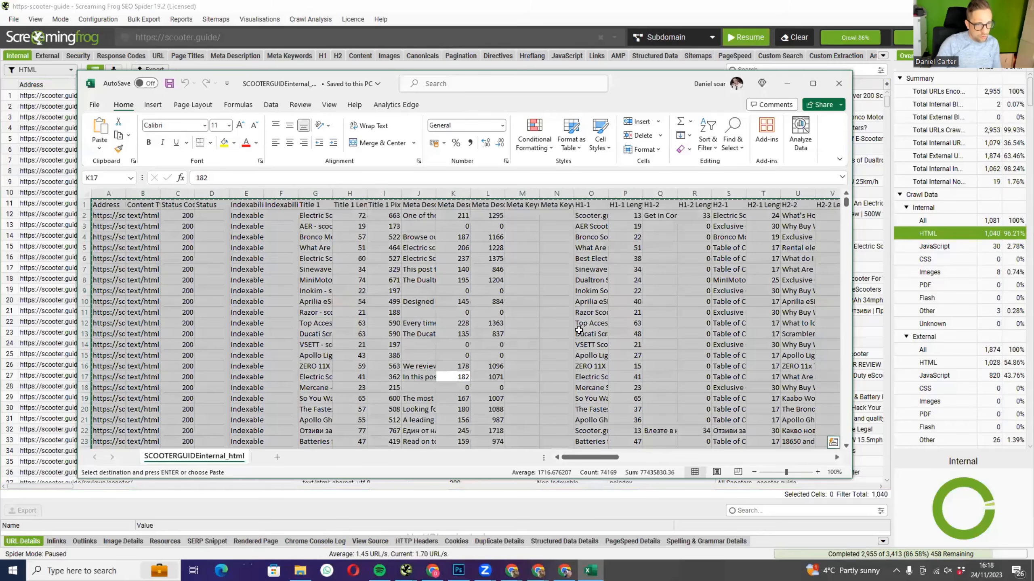
- Return to the Scooter Guide spreadsheet and paste the crawl data as values only into the Full Site Crawl sheet from cell A1
left_click(716, 14)
left_click(977, 6)
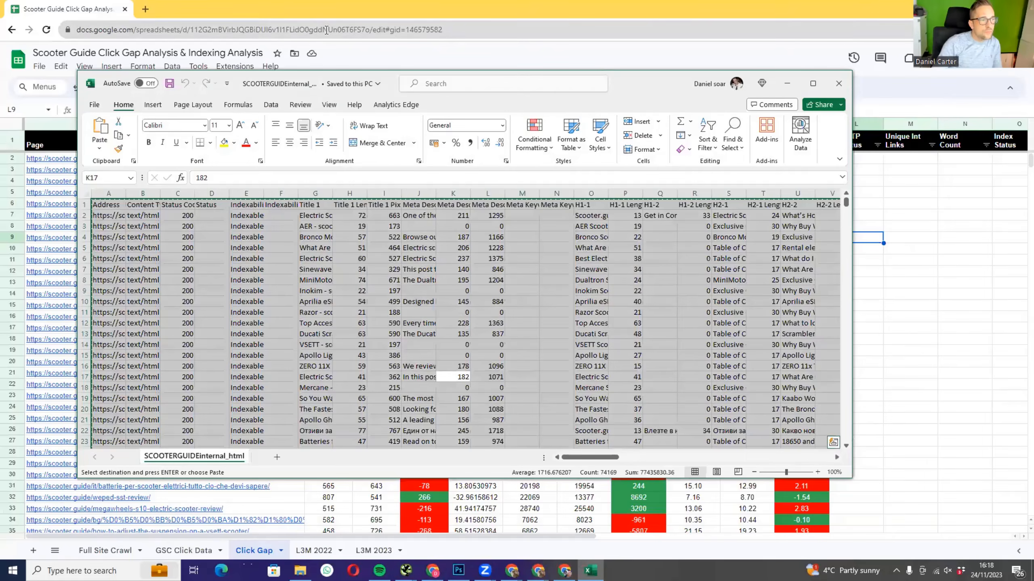
left_click(332, 14)
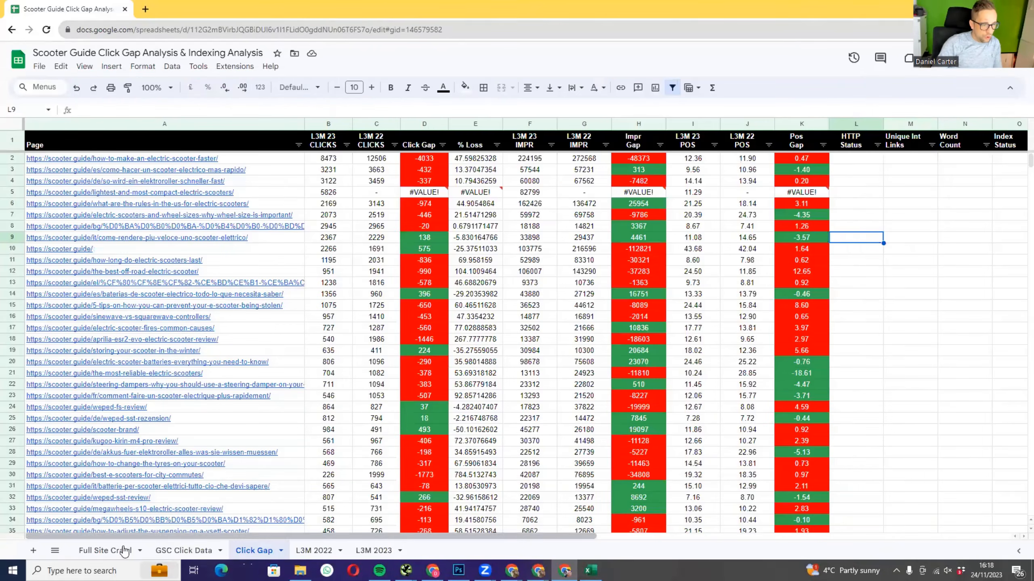
left_click(112, 550)
left_click(64, 137)
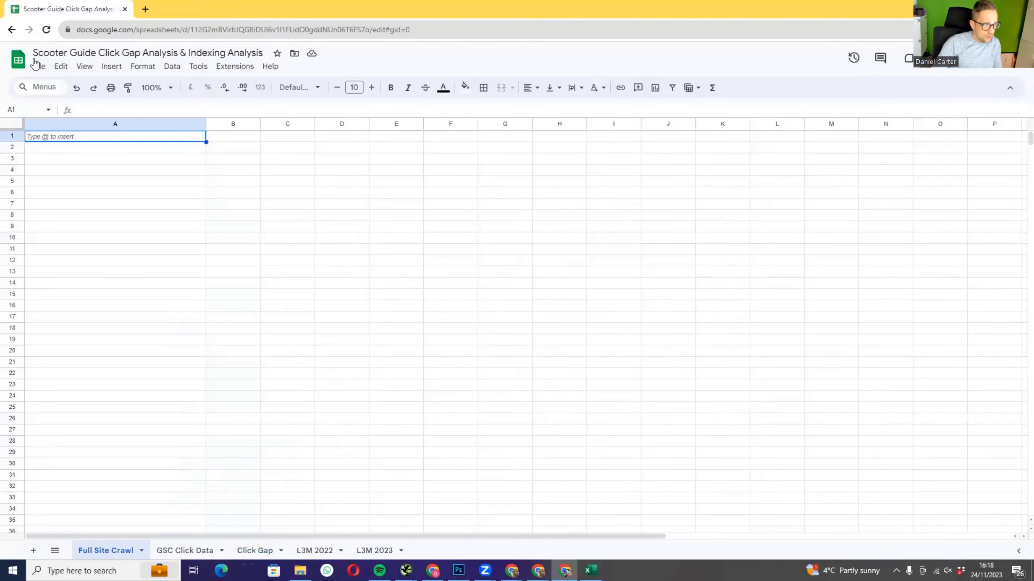
left_click(61, 66)
mouse_move(125, 181)
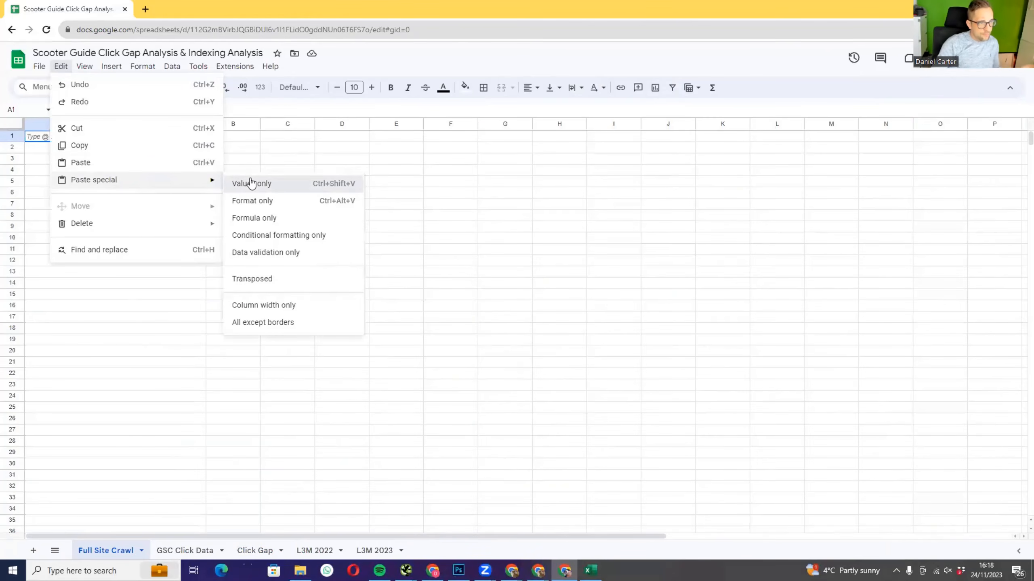
left_click(298, 224)
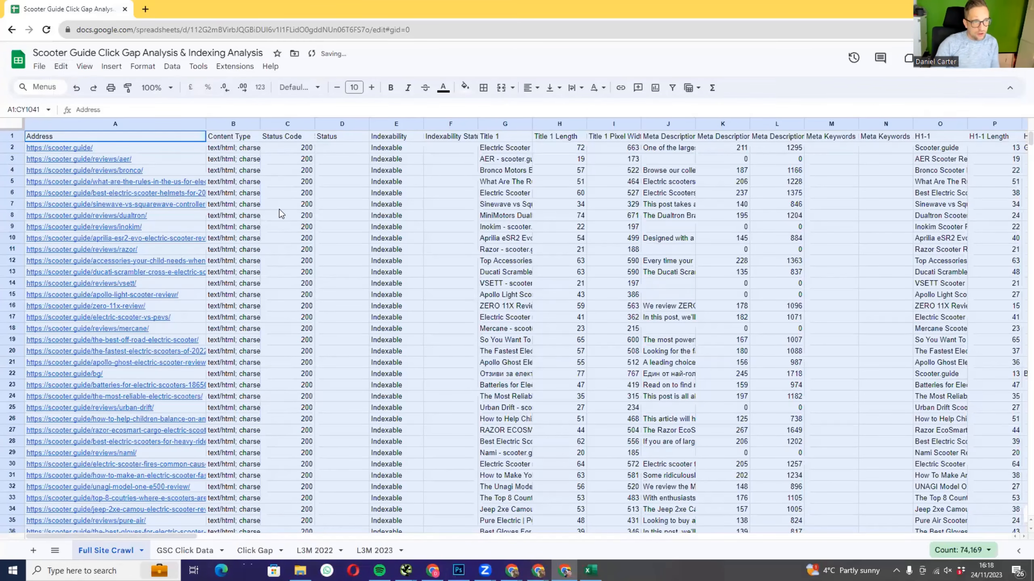
- Freeze the header row of the Full Site Crawl sheet
left_click(281, 215)
left_click(7, 137)
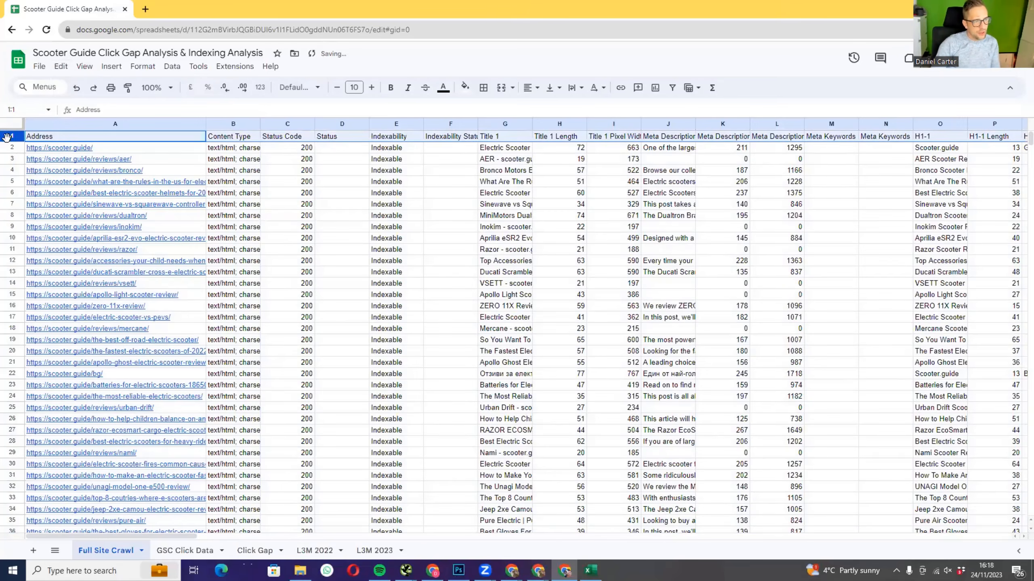
left_click(116, 71)
mouse_move(84, 68)
mouse_move(159, 103)
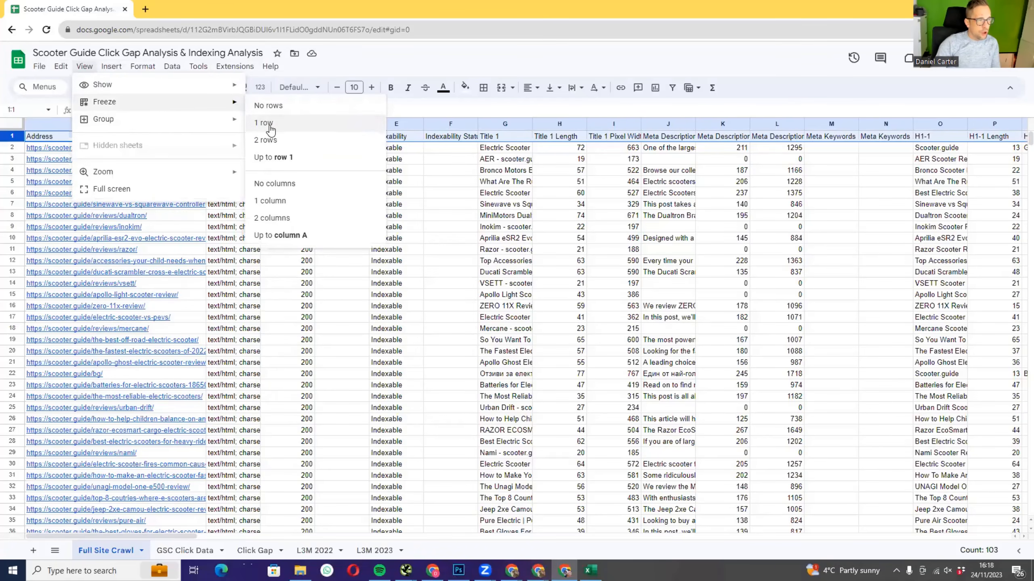
left_click(269, 124)
- Give the Full Site Crawl header row a black fill and white text
left_click(465, 87)
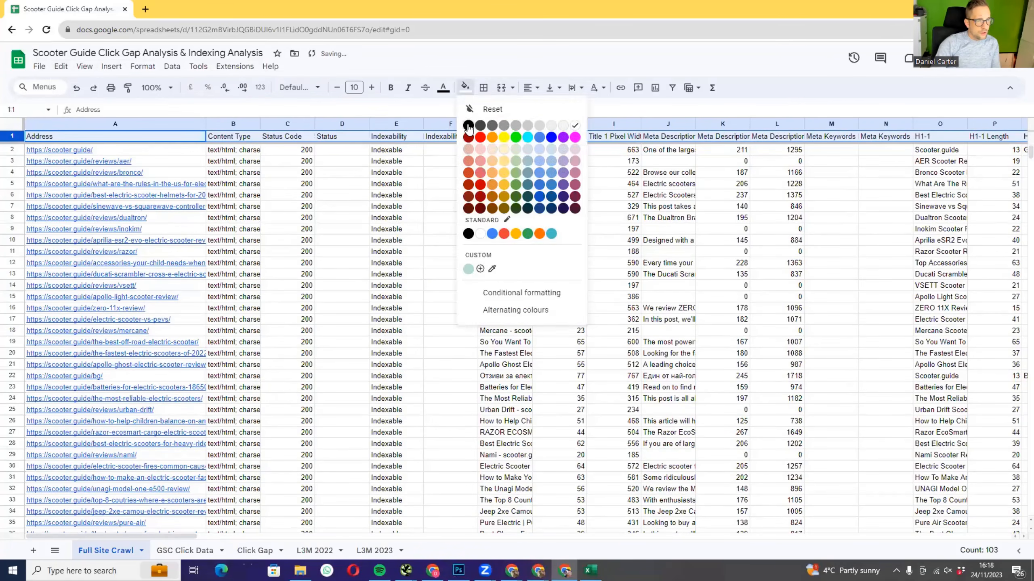
left_click(468, 126)
left_click(443, 88)
left_click(552, 126)
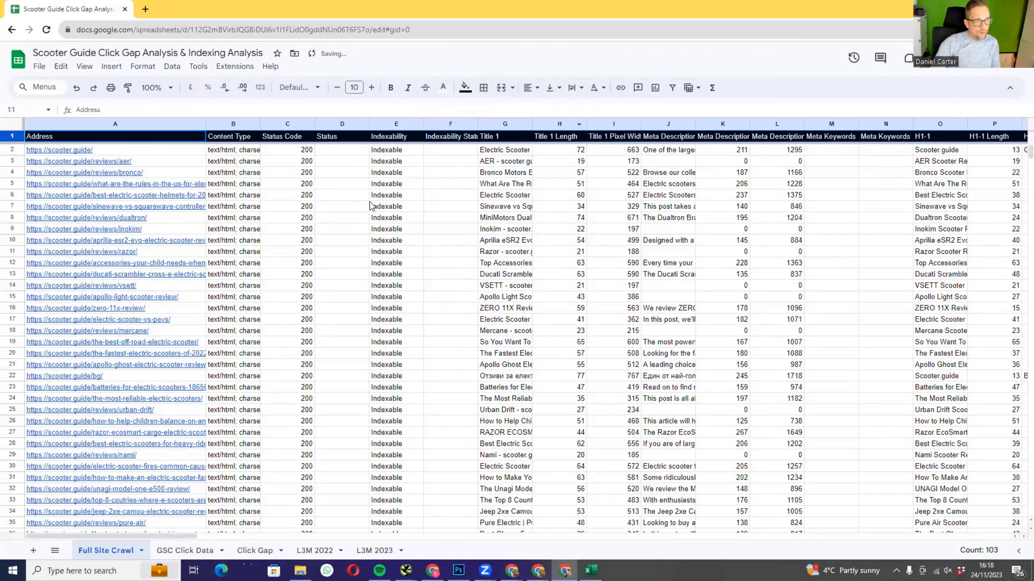
- Set the font of the entire Full Site Crawl sheet to Calibri
key("ctrl+a")
left_click(300, 87)
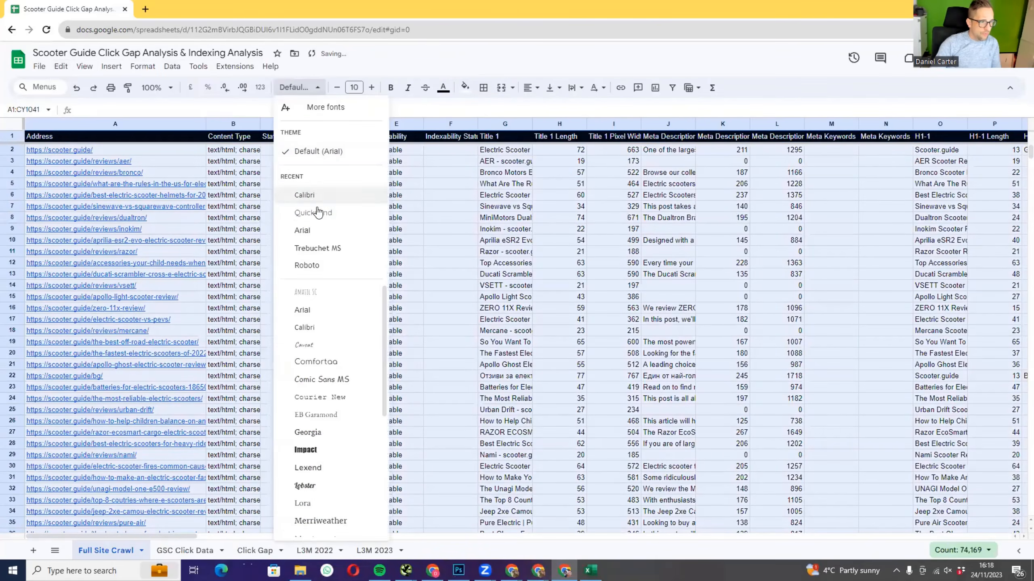
left_click(304, 194)
left_click(450, 172)
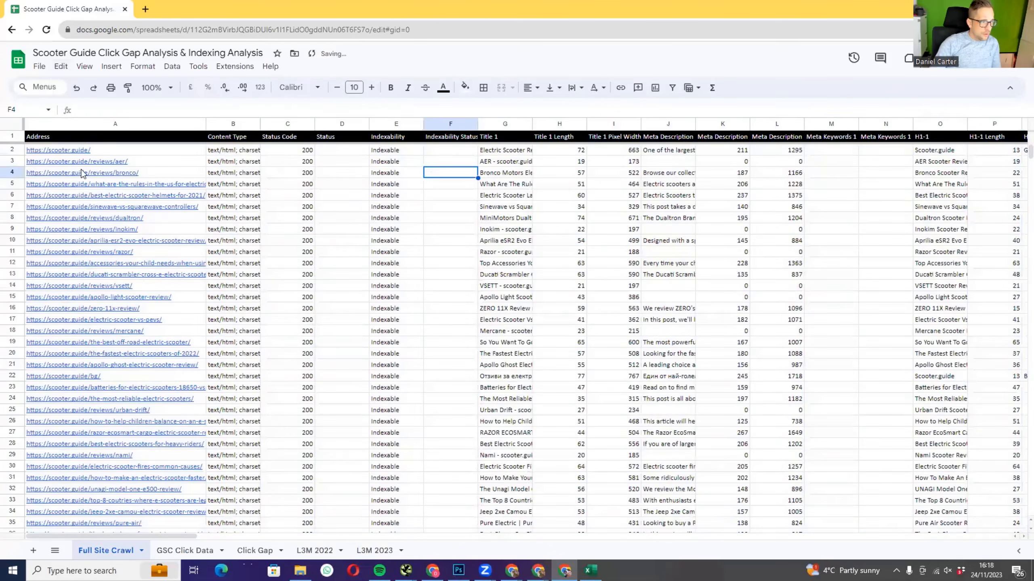
- Create a filter on the header row of the Full Site Crawl sheet
left_click(11, 137)
left_click(170, 67)
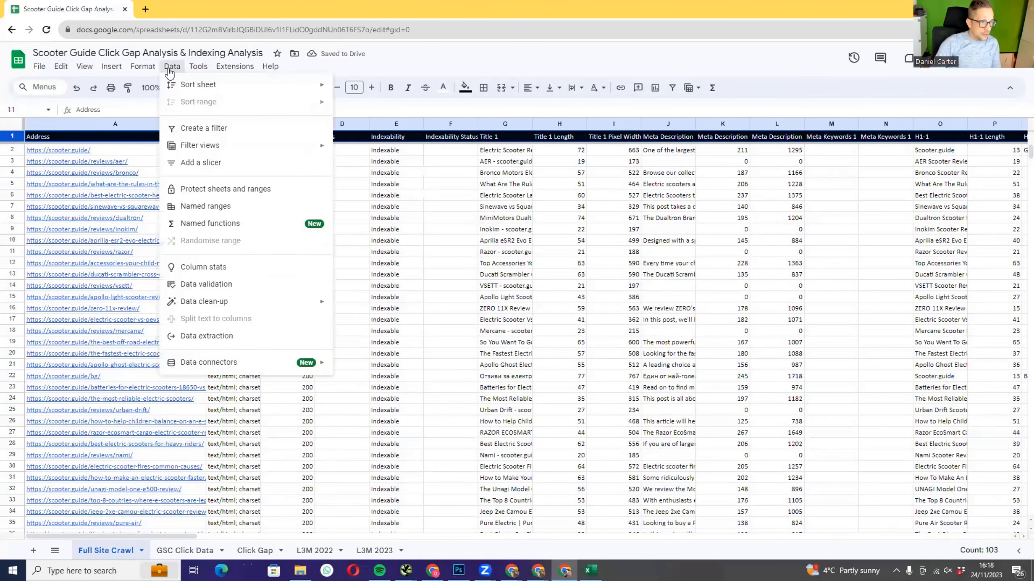
left_click(222, 128)
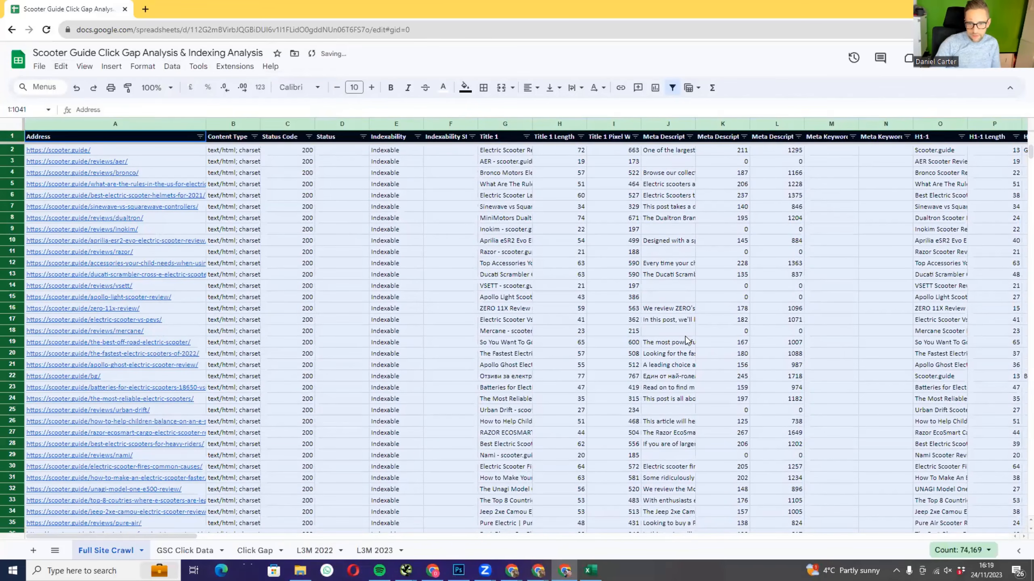
left_click(480, 323)
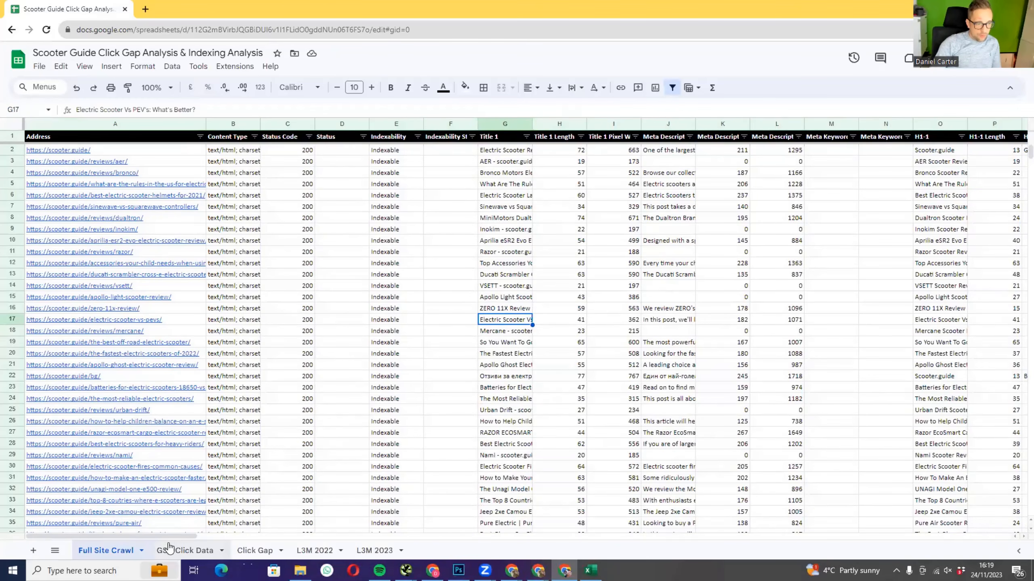
- On the Click Gap sheet, copy the L3M 22 POS lookup formula from J2 into the first HTTP Status cell, L2
left_click(171, 549)
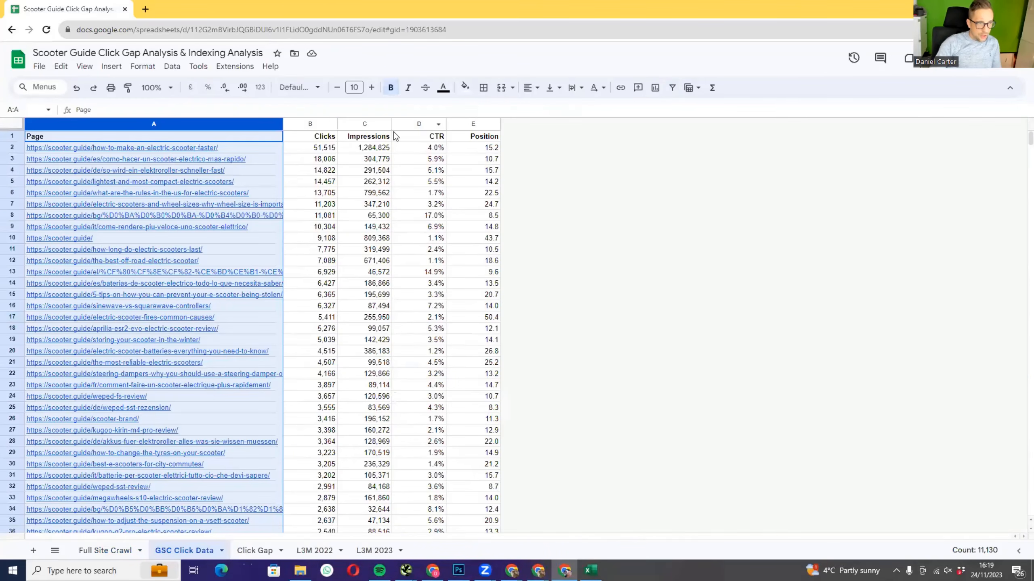
left_click(255, 550)
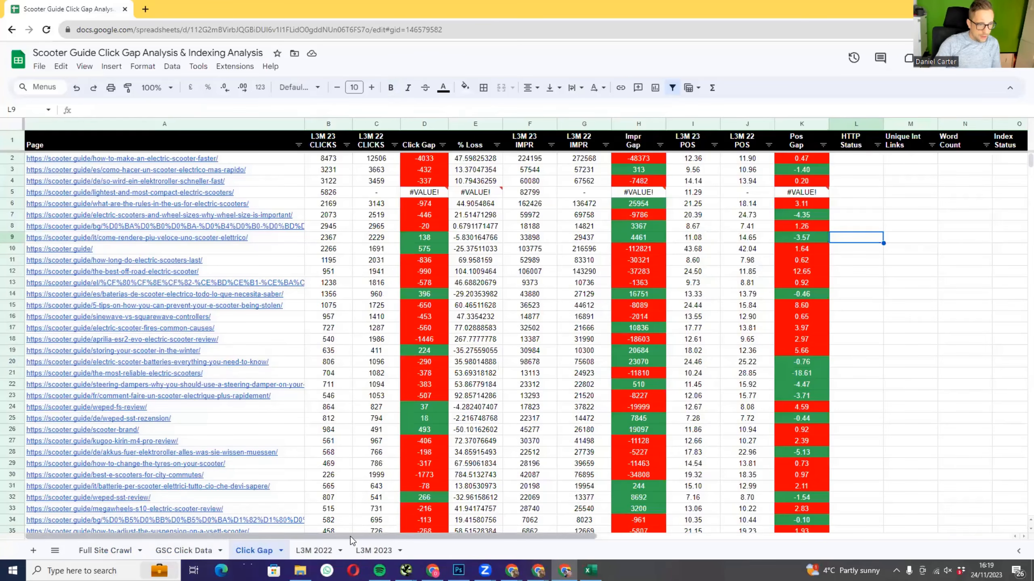
left_click_drag(351, 537, 596, 537)
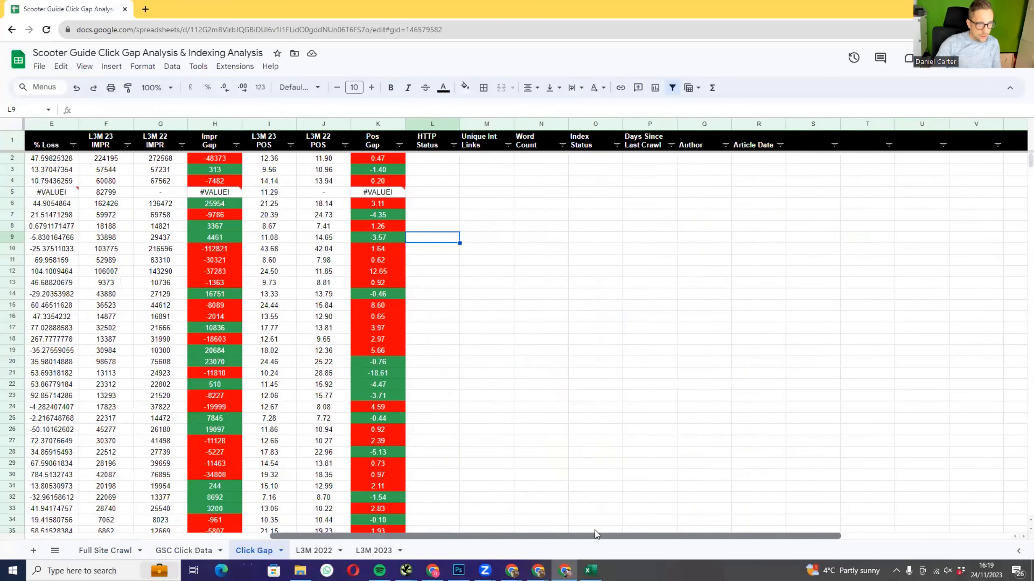
triple_click(341, 159)
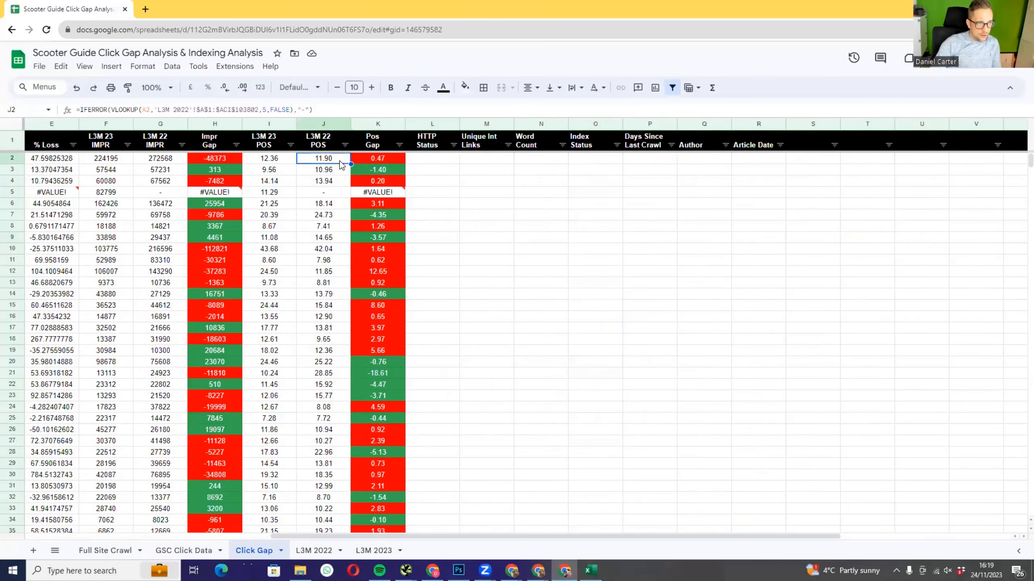
left_click(474, 202)
double_click(432, 160)
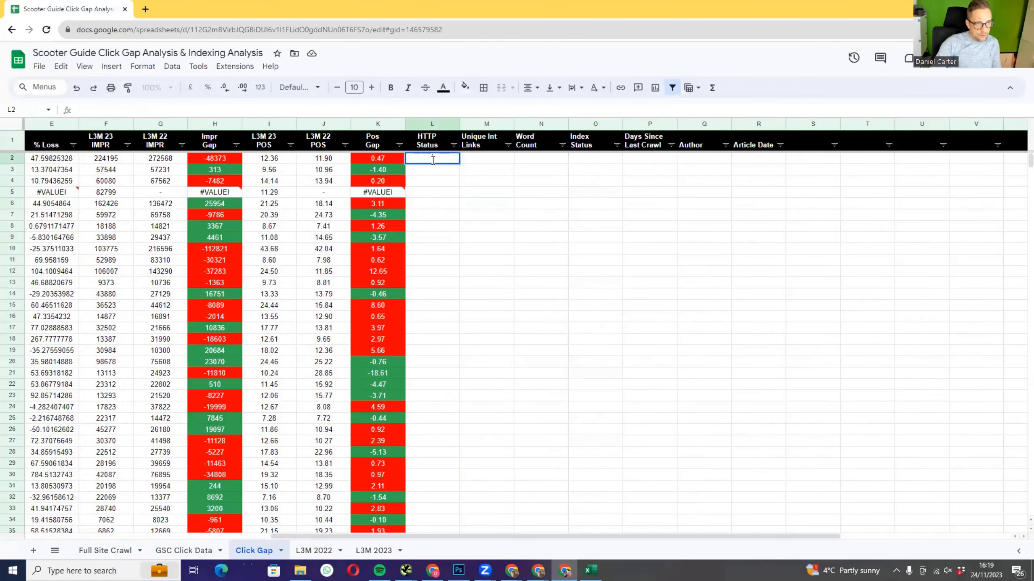
key("ctrl+v")
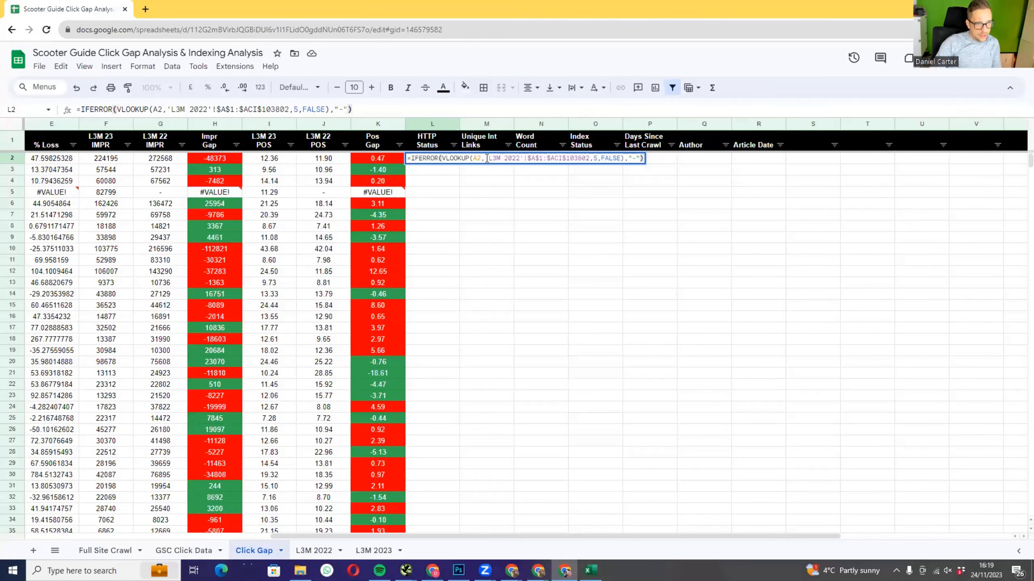
- Replace the sheet name in the L2 lookup formula with Full Site Crawl and commit the formula
left_click_drag(490, 157, 519, 156)
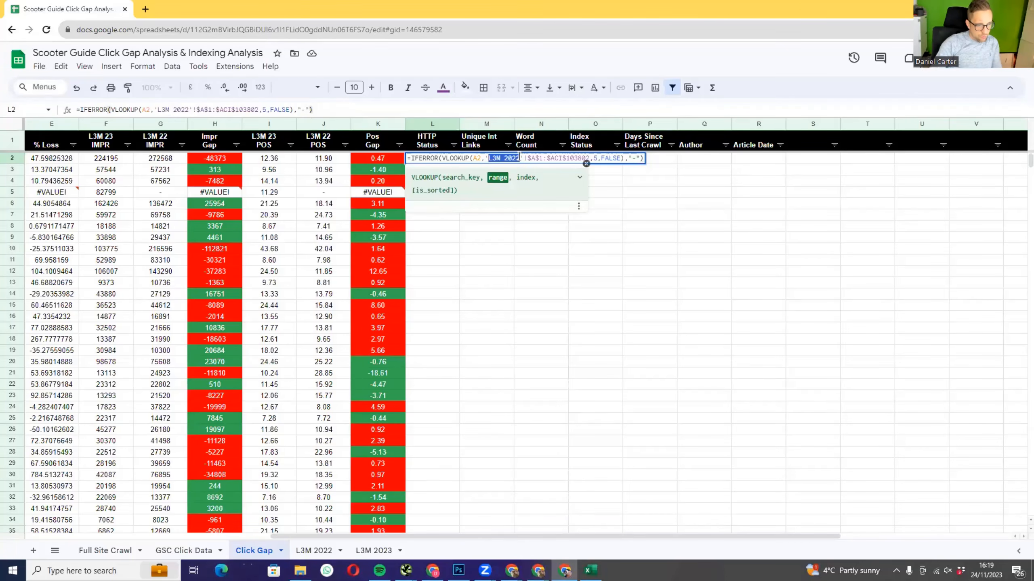
key("Caps_Lock")
key("Caps_Lock")
type("F")
key("Caps_Lock")
type("ull")
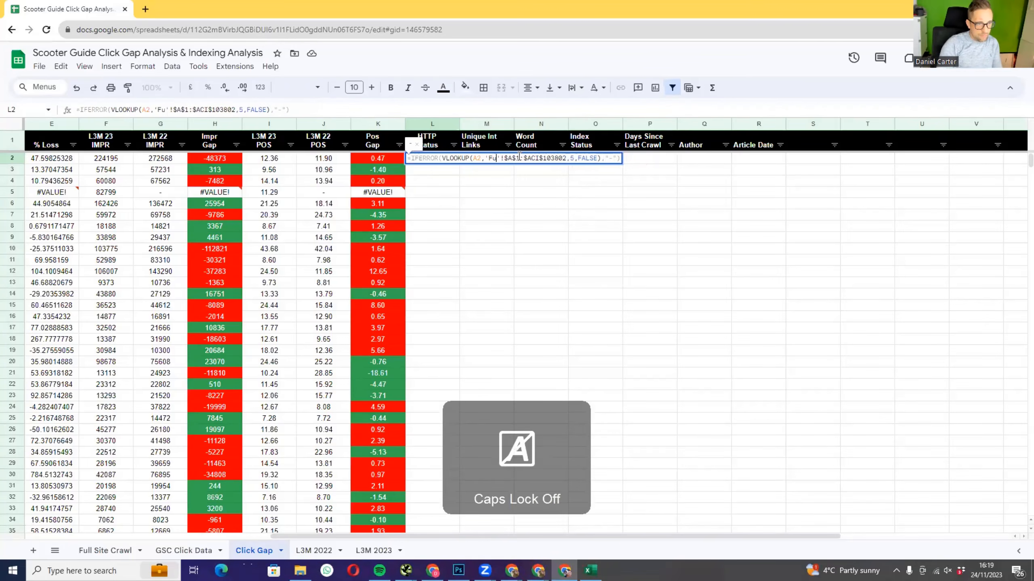
key("Caps_Lock")
type("S")
key("Caps_Lock")
type("ite Crawl")
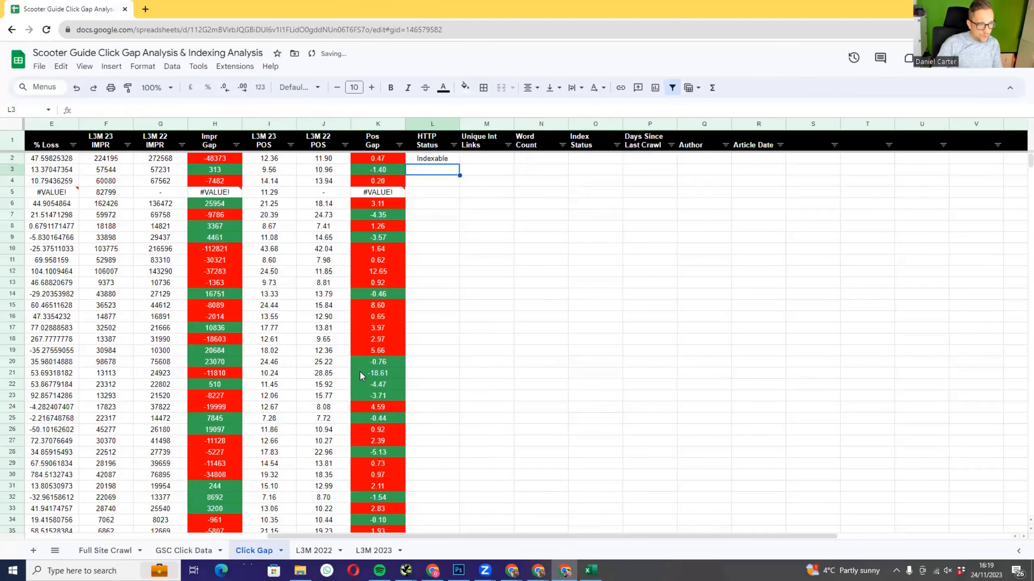
- Set the L2 lookup's column index to 3, matching Status Code in Full Site Crawl, and fill the formula down the HTTP Status column
left_click(105, 550)
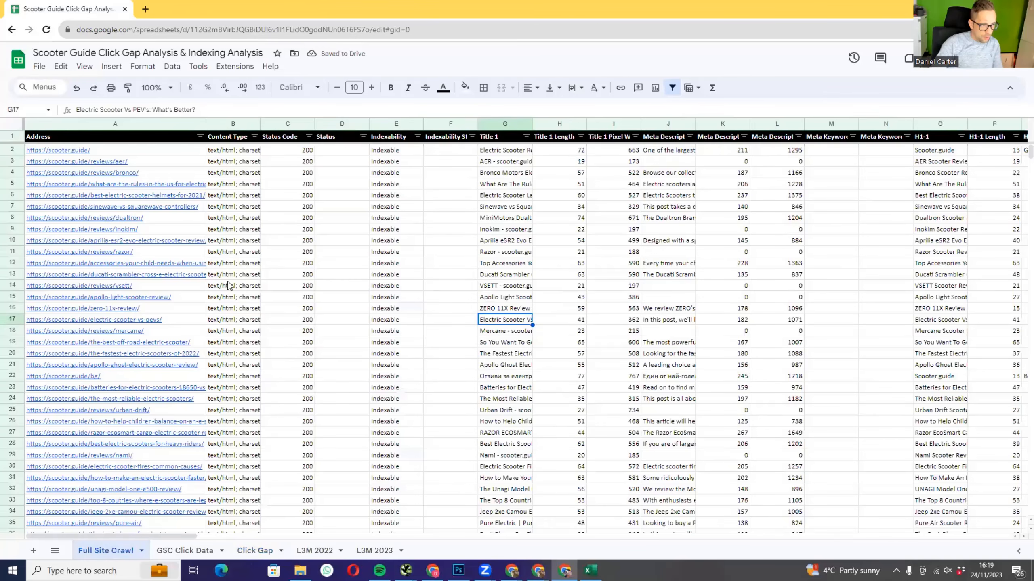
left_click(274, 140)
key("shift+Left")
key("shift+Left")
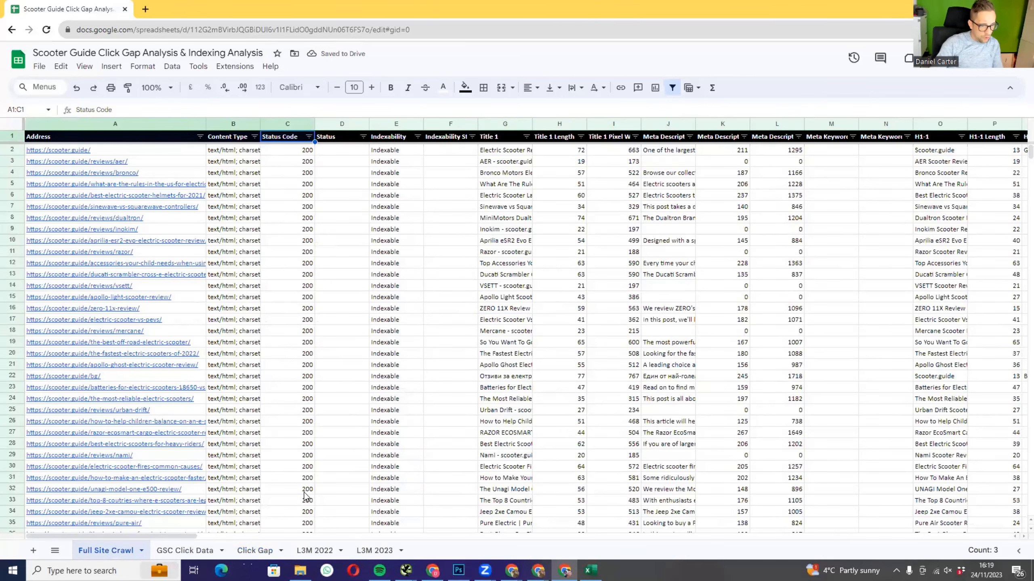
left_click(269, 552)
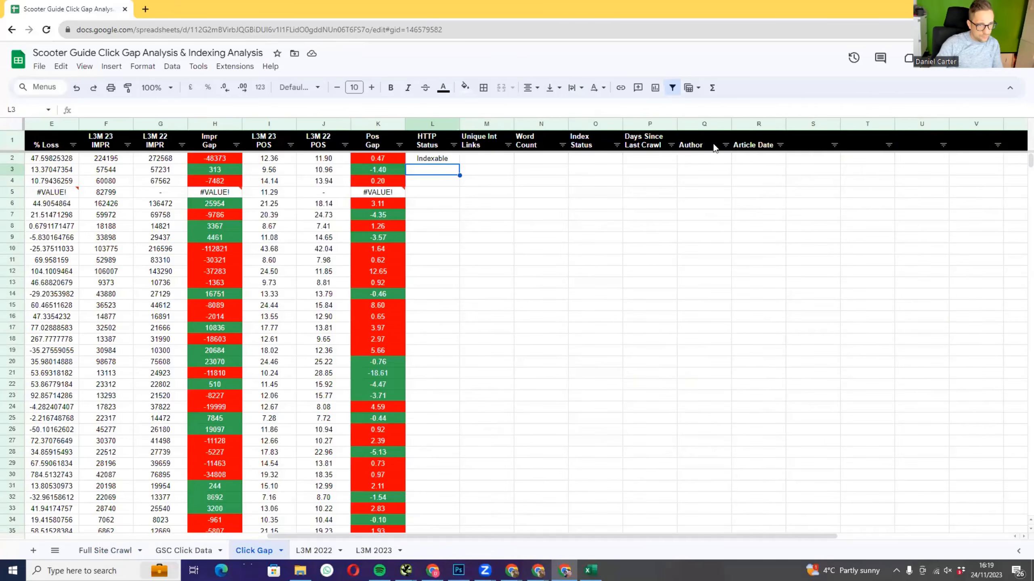
double_click(438, 157)
left_click(627, 159)
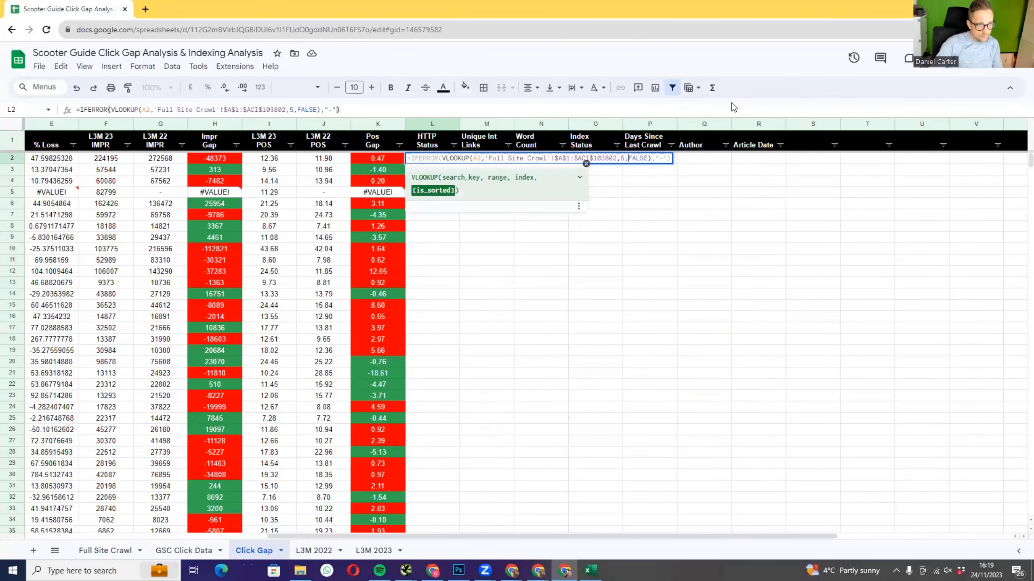
key("BackSpace")
type("3")
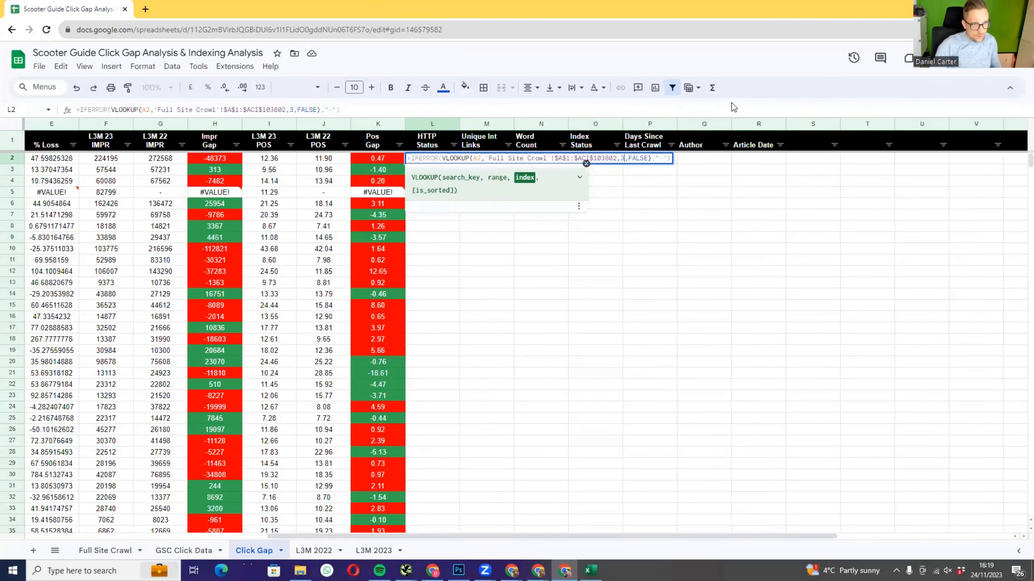
key("Return")
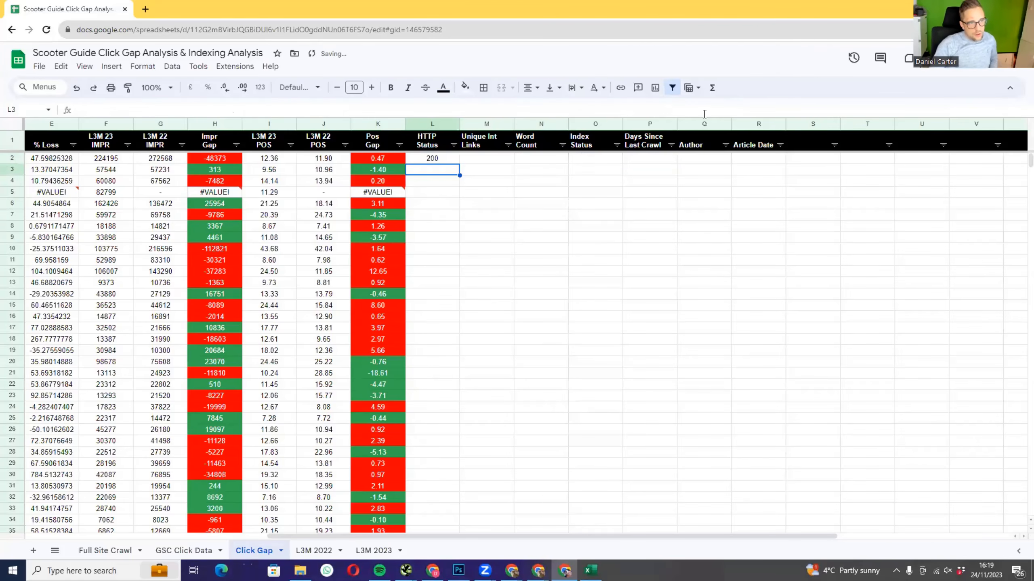
left_click(435, 158)
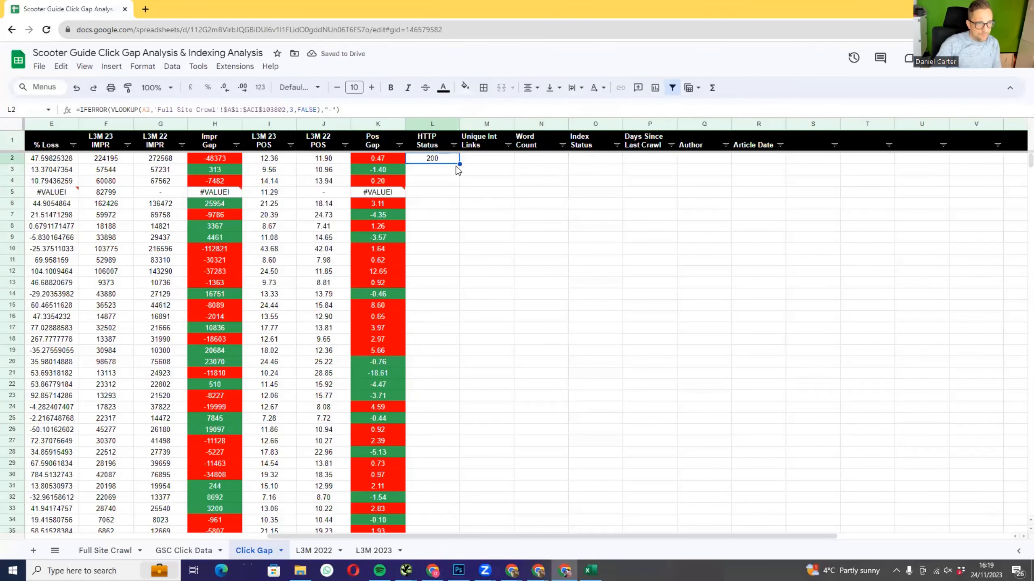
double_click(459, 164)
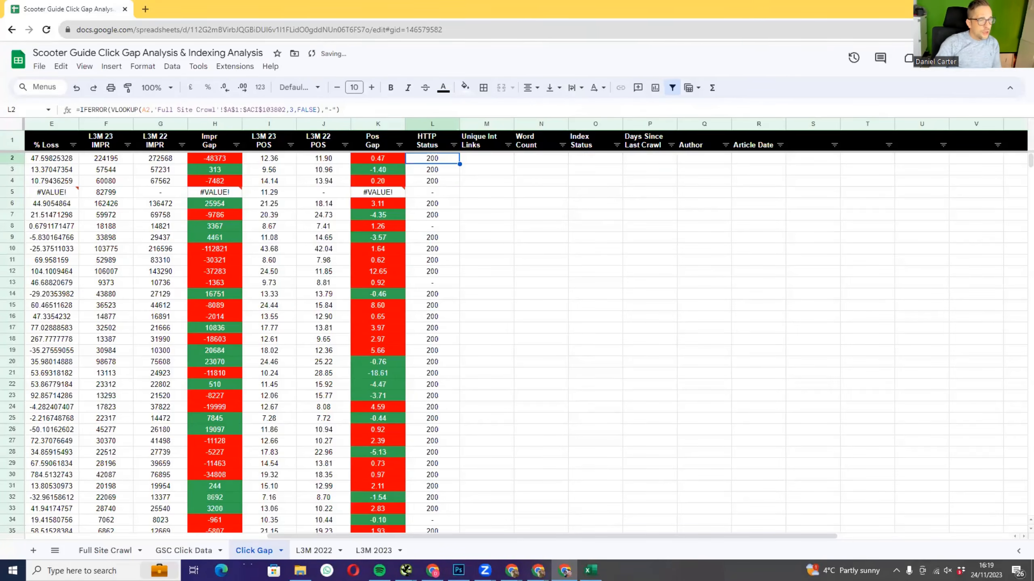
- Check the Polled HTTP Status column in the other untitled spreadsheet and return to the Click Gap sheet
key("alt+Tab")
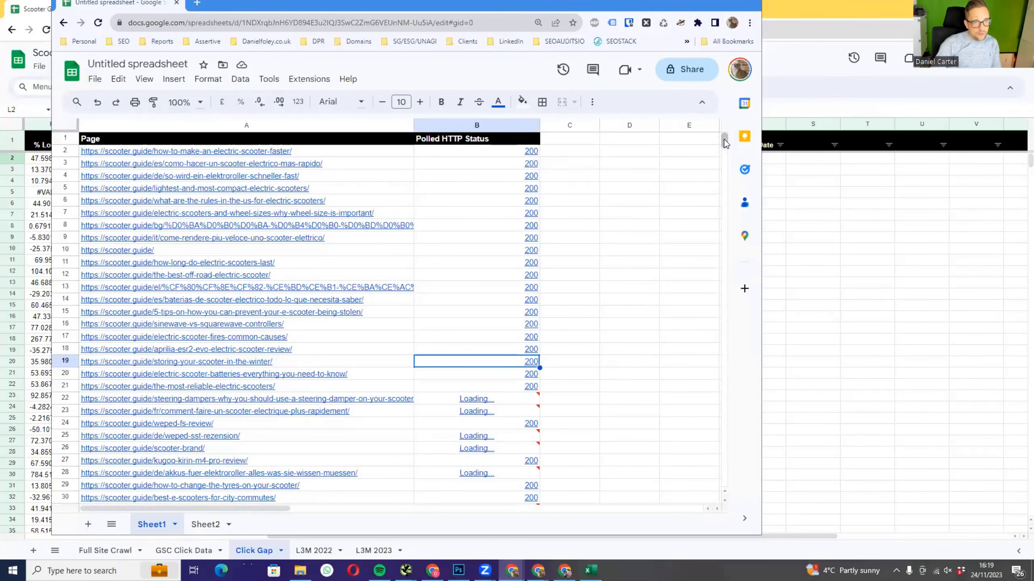
mouse_move(723, 140)
left_mouse_down()
mouse_move(697, 445)
mouse_move(727, 348)
mouse_move(742, 162)
mouse_move(716, 123)
left_mouse_up()
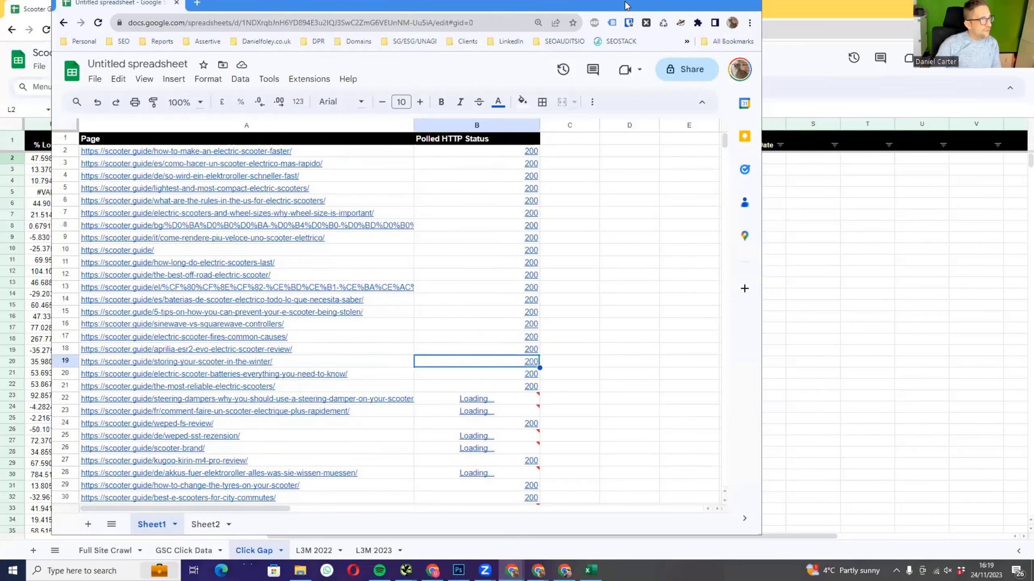
left_click_drag(625, 6, 624, 0)
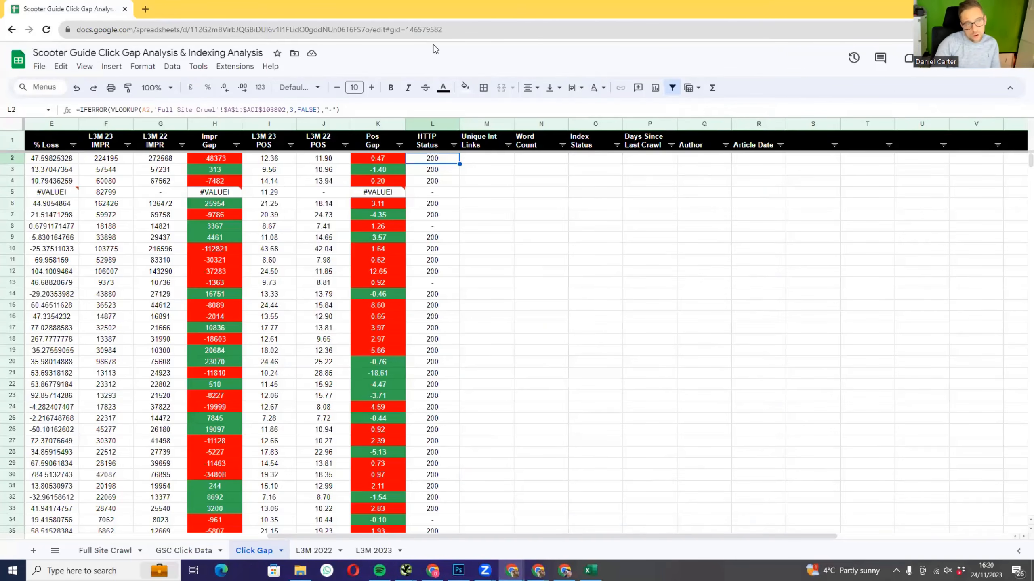
- Examine the HTTP Status lookup in L13 and its neighbouring cells in row 13
left_click(437, 285)
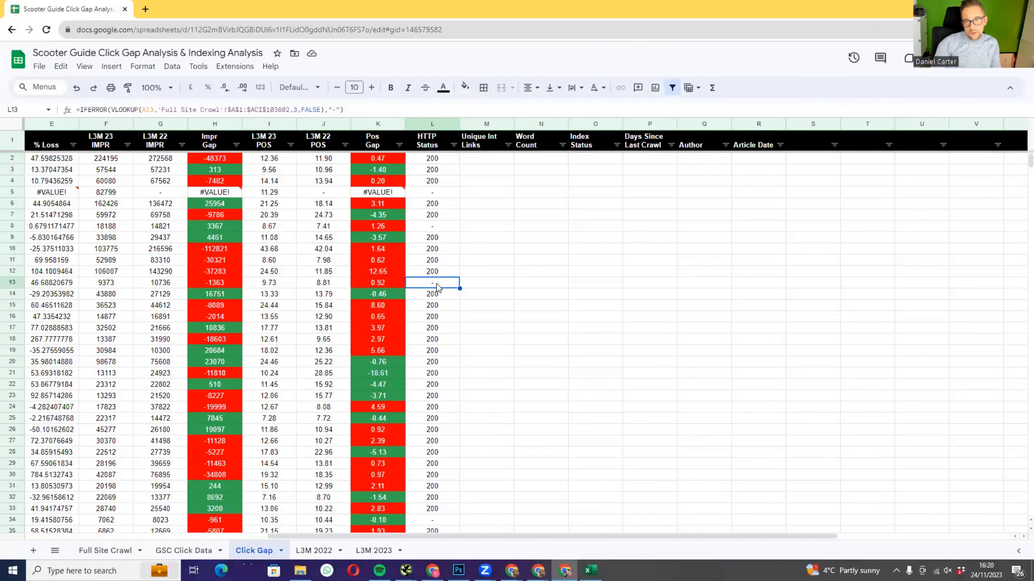
key("Left")
key("Left")
key("Left")
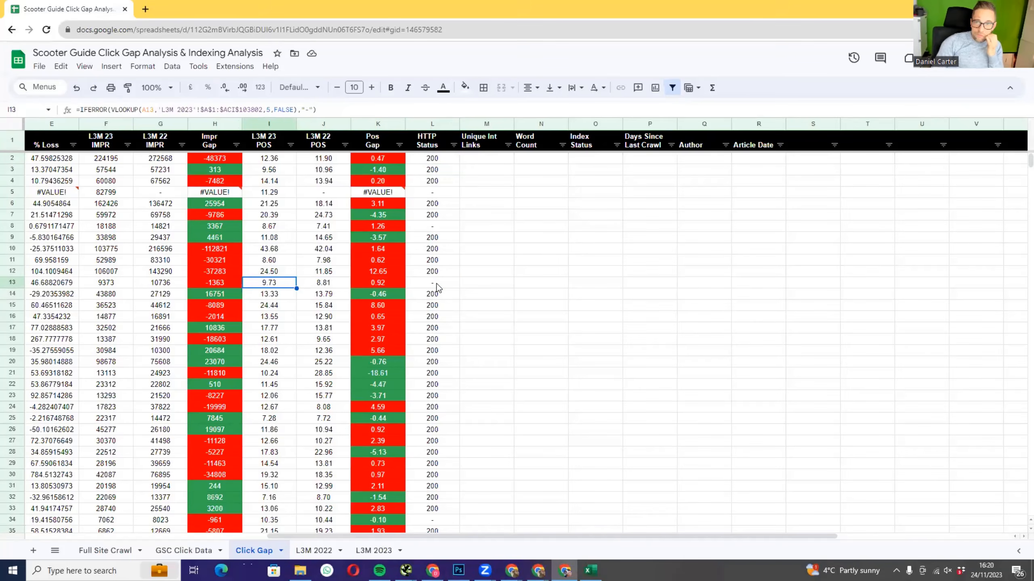
key("Right")
key("Right")
key("Right")
key("Right")
key("Left")
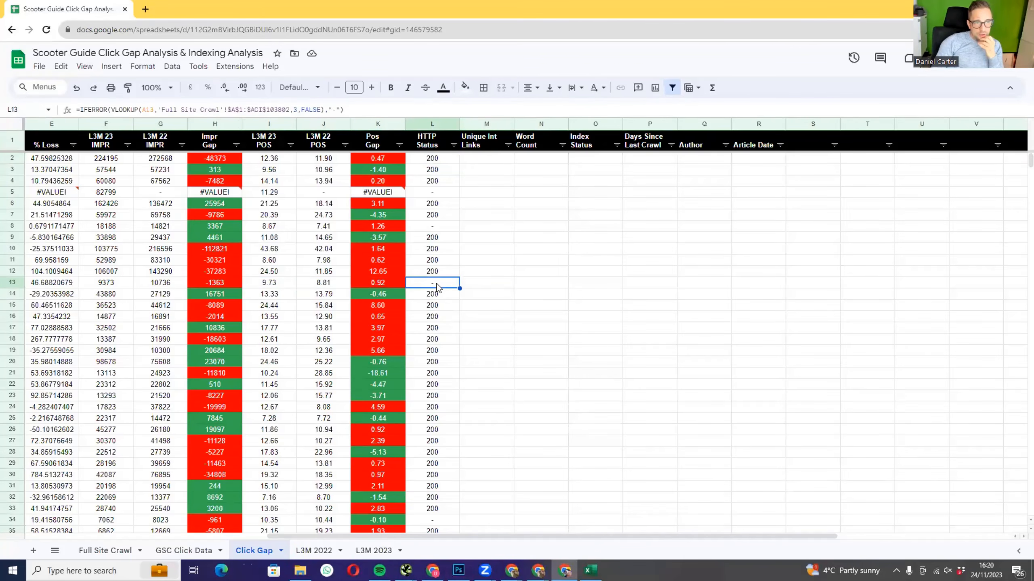
key("Right")
key("Left")
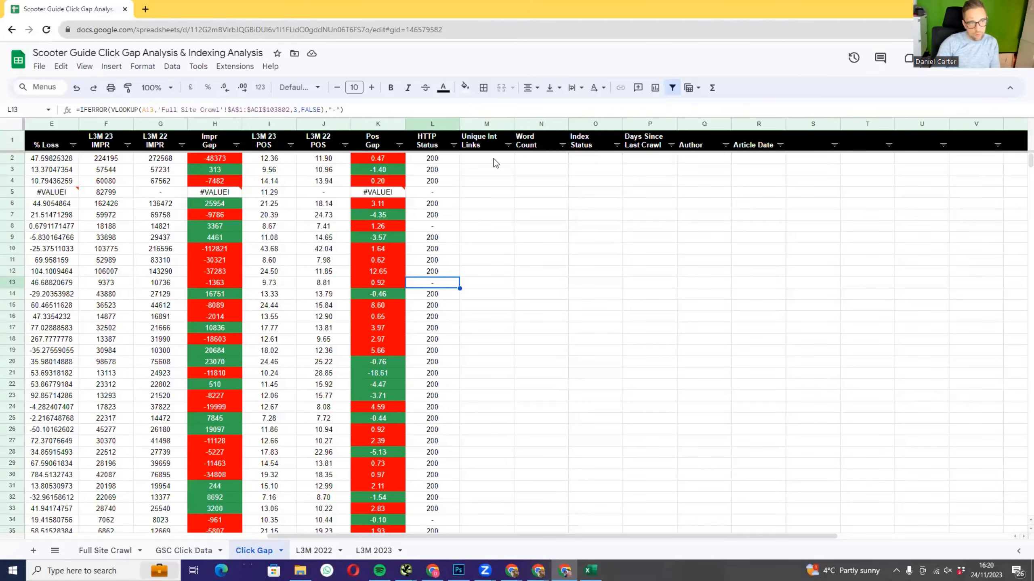
- Count the Full Site Crawl columns from Address through Unique Inlinks by selecting that header range, and return to the Click Gap sheet
left_click(103, 548)
left_click_drag(83, 537, 467, 526)
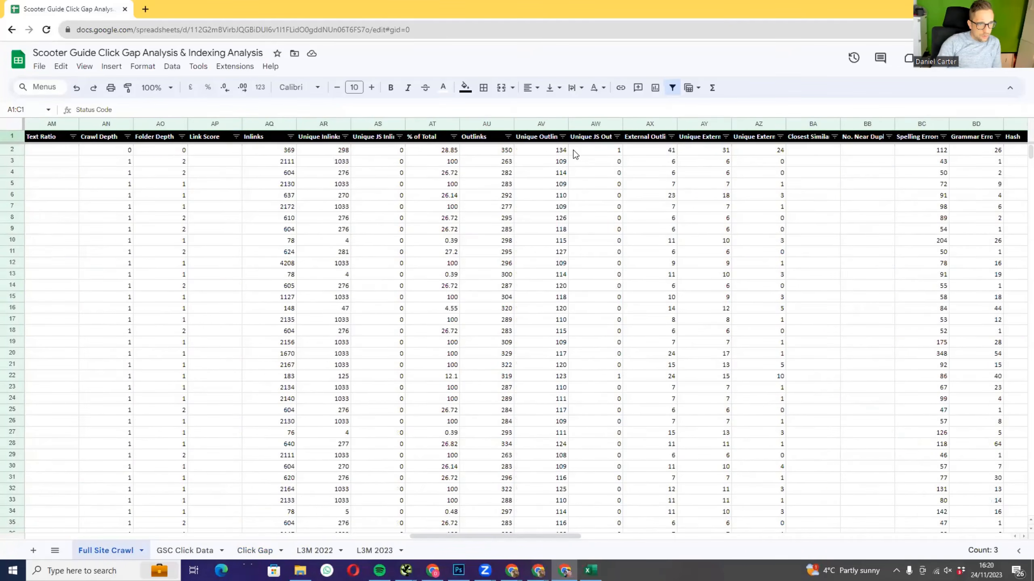
left_click(312, 140)
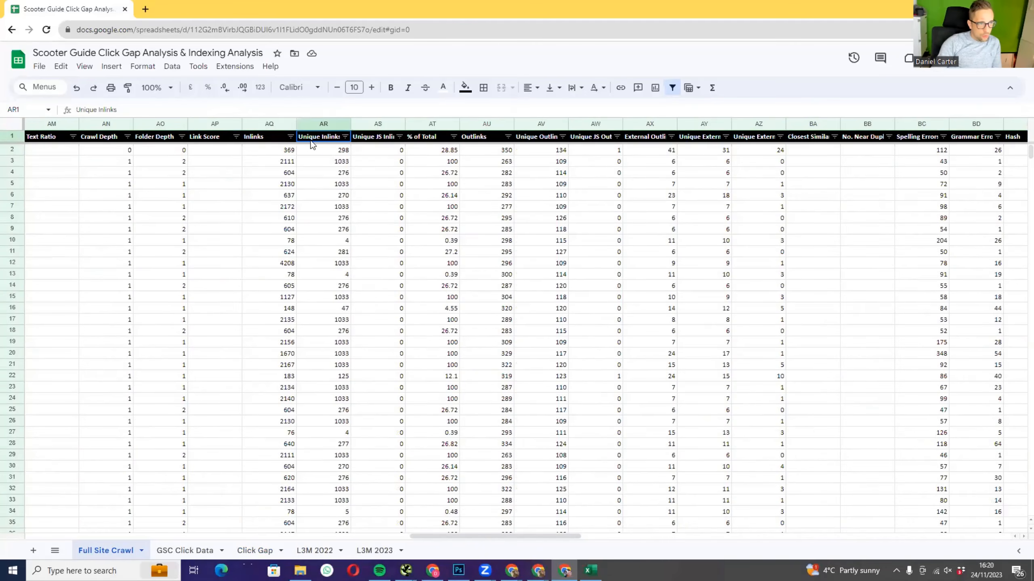
key("ctrl+shift+Left")
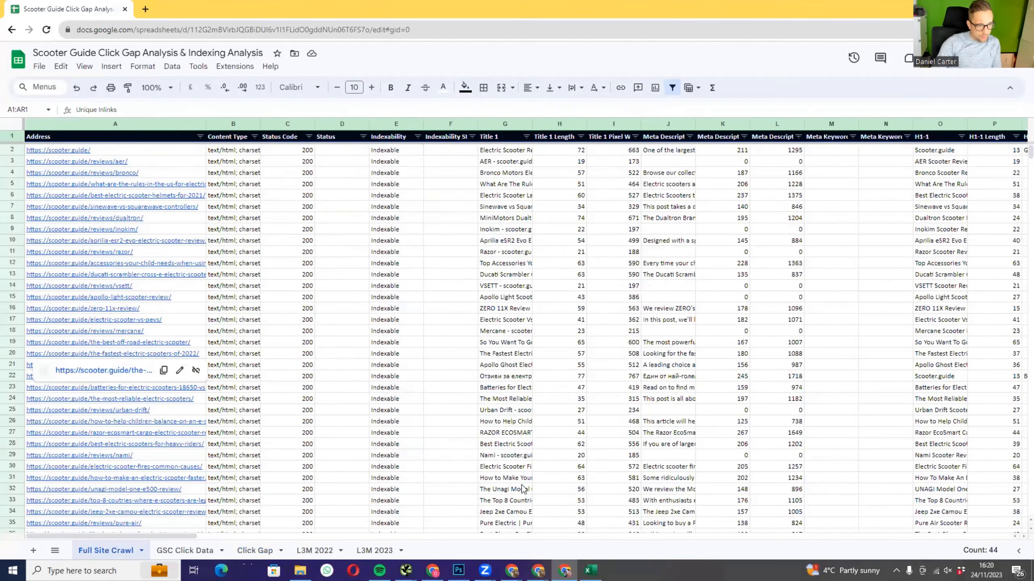
left_click(181, 550)
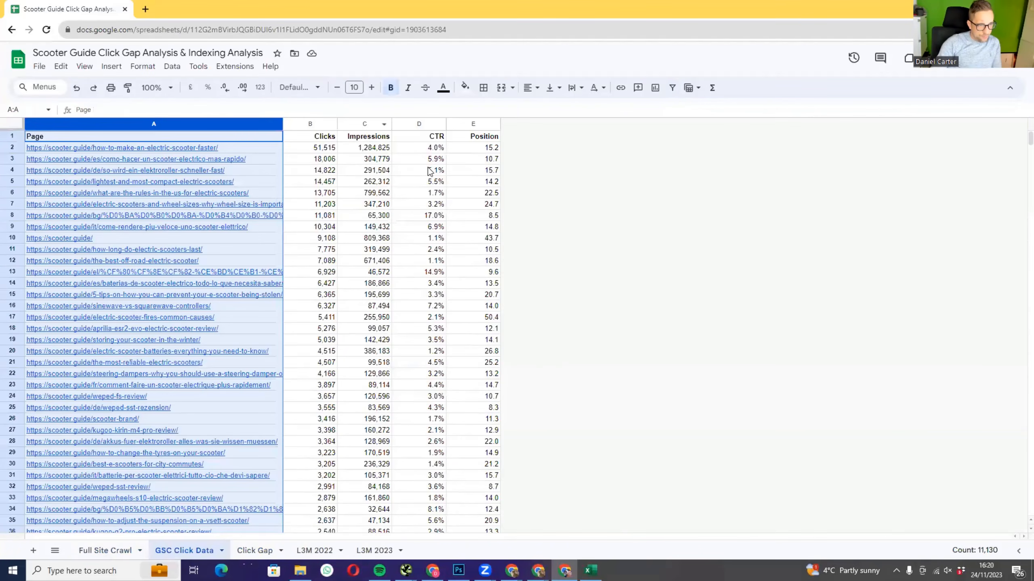
left_click(255, 551)
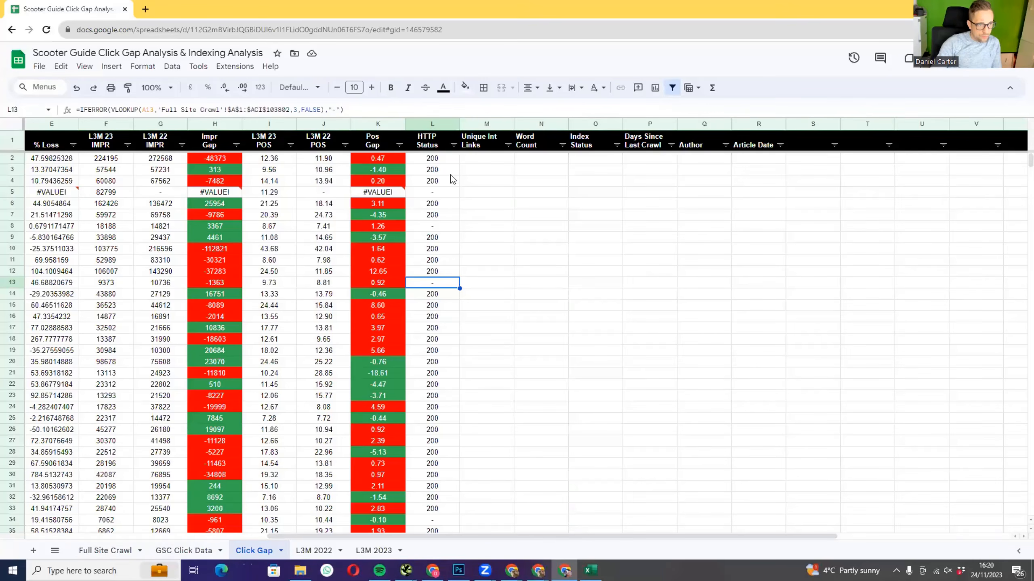
- Copy the L2 lookup formula into M2 under Unique Int Links and set its column index to 44
left_click(448, 153)
double_click(442, 158)
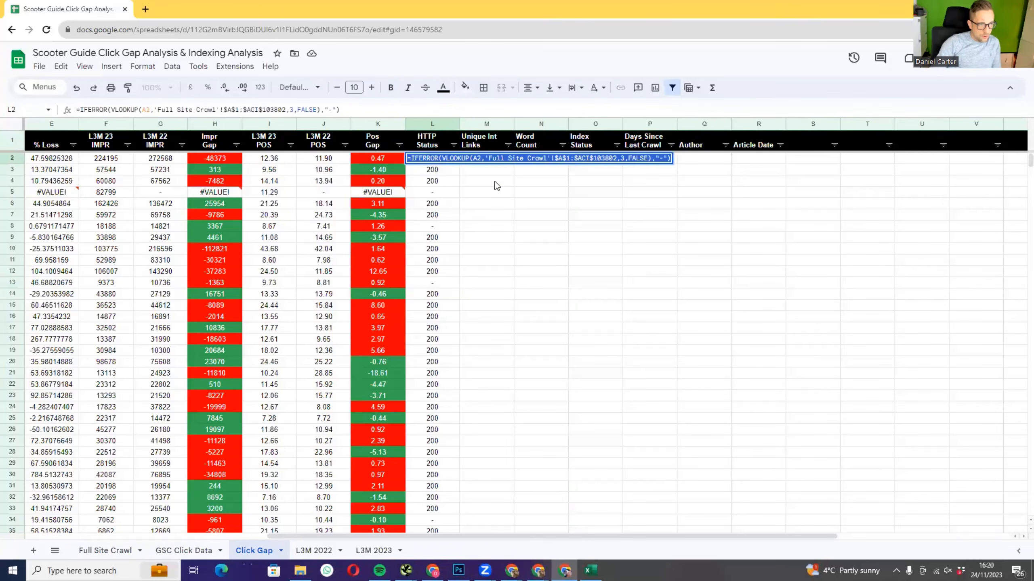
key("ctrl+c")
key("Escape")
double_click(494, 158)
key("ctrl+v")
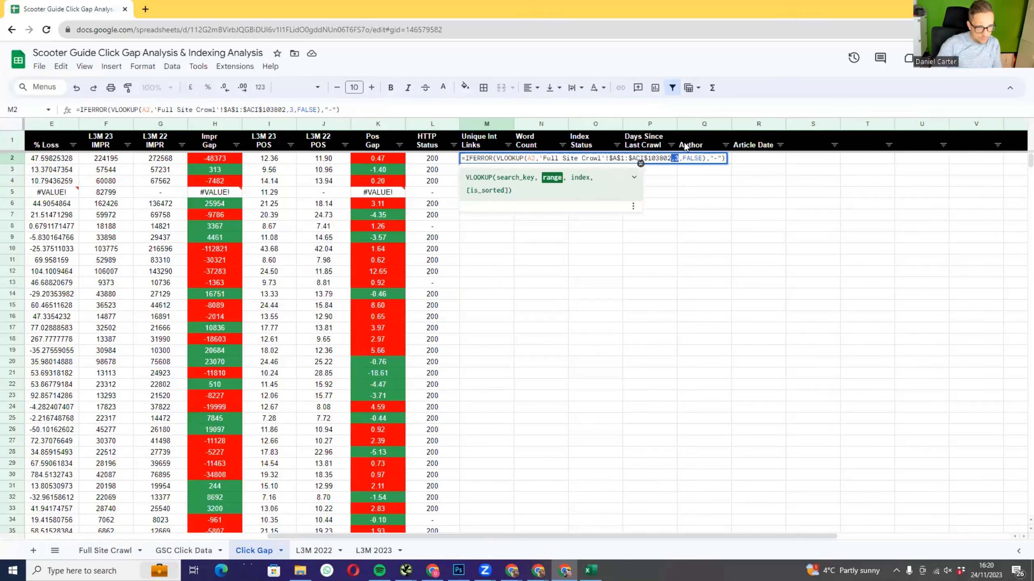
key("Right")
key("BackSpace")
type("46")
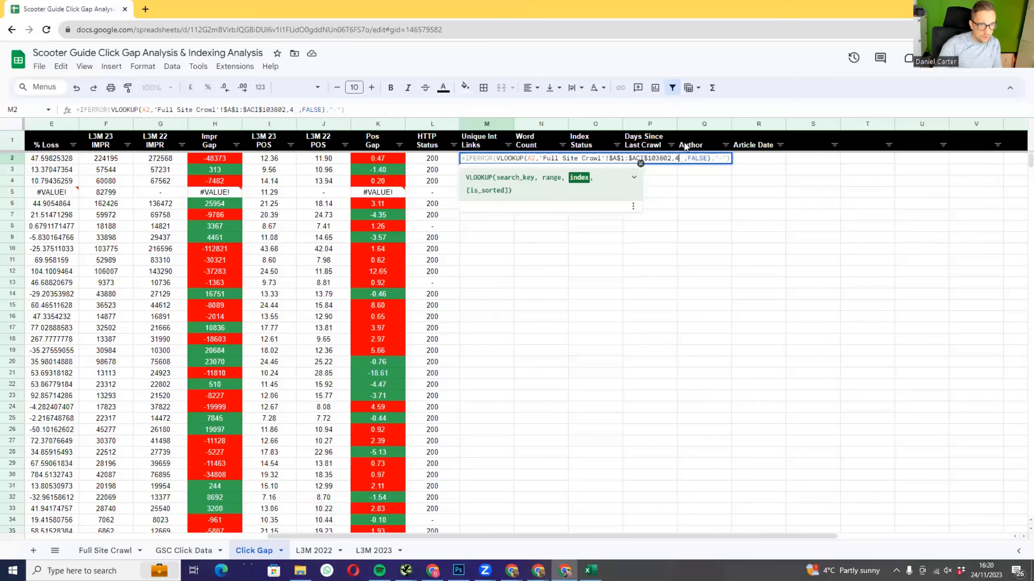
key("Return")
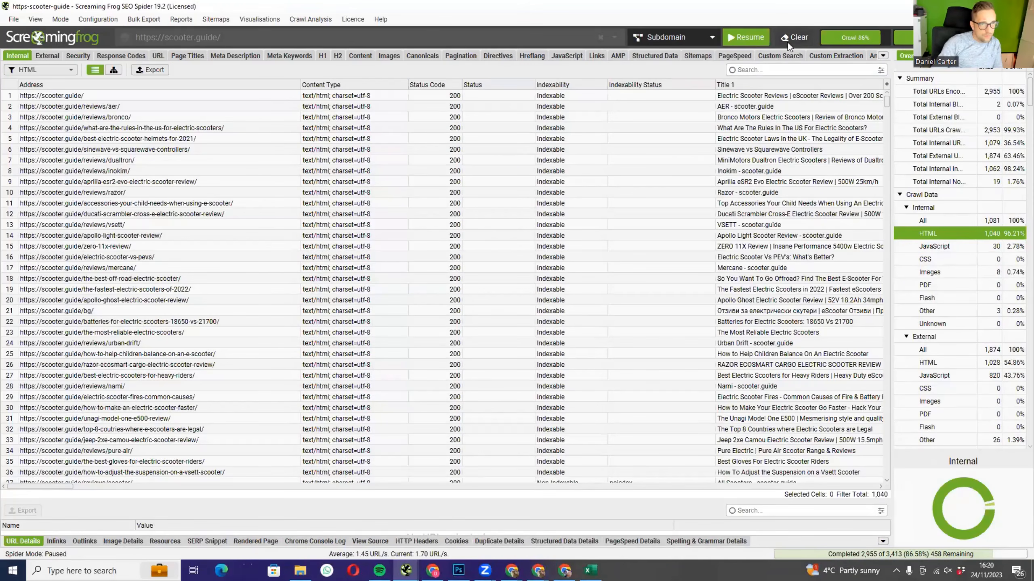
- Switch to Screaming Frog SEO Spider and resume the paused crawl
left_click(747, 37)
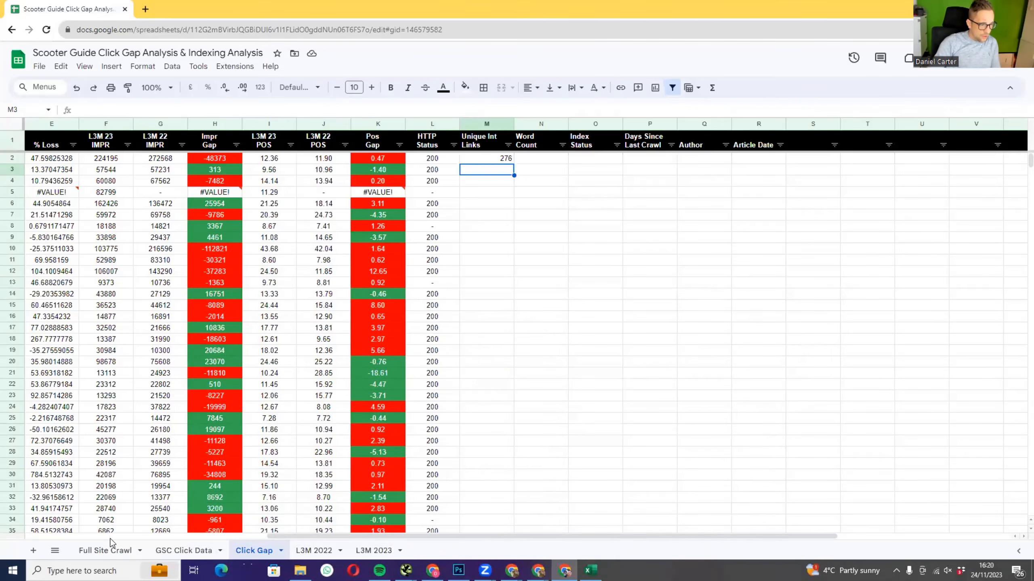
- Count the Full Site Crawl columns from Address through Word Count by selecting that header range, and return to the Click Gap sheet
left_click(112, 548)
left_click_drag(115, 536, 415, 547)
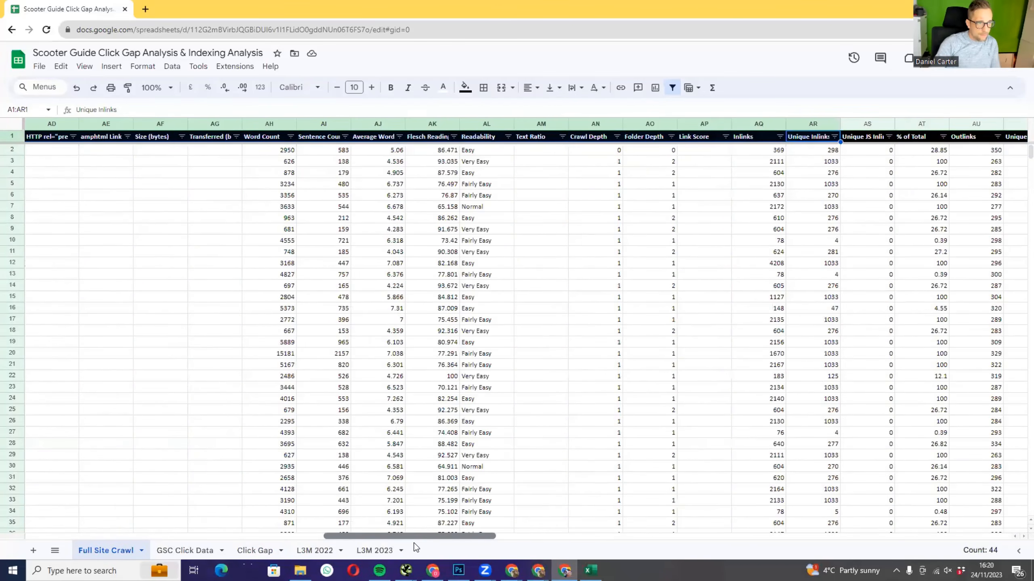
left_click(280, 138, "shift")
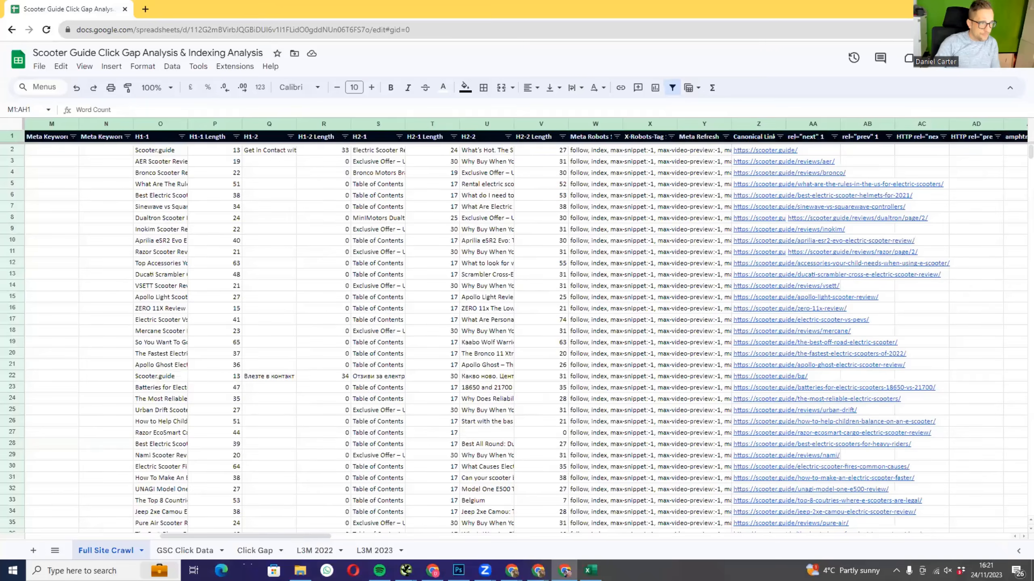
left_click(370, 551)
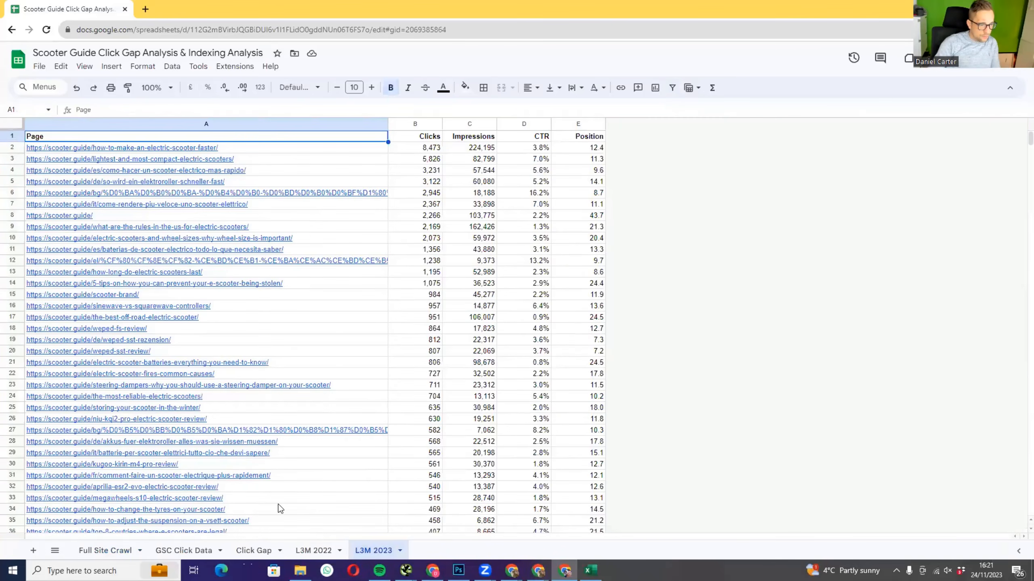
left_click(253, 550)
- Copy the M2 lookup formula into N2 under Word Count and set its column index to 34
left_click(484, 158)
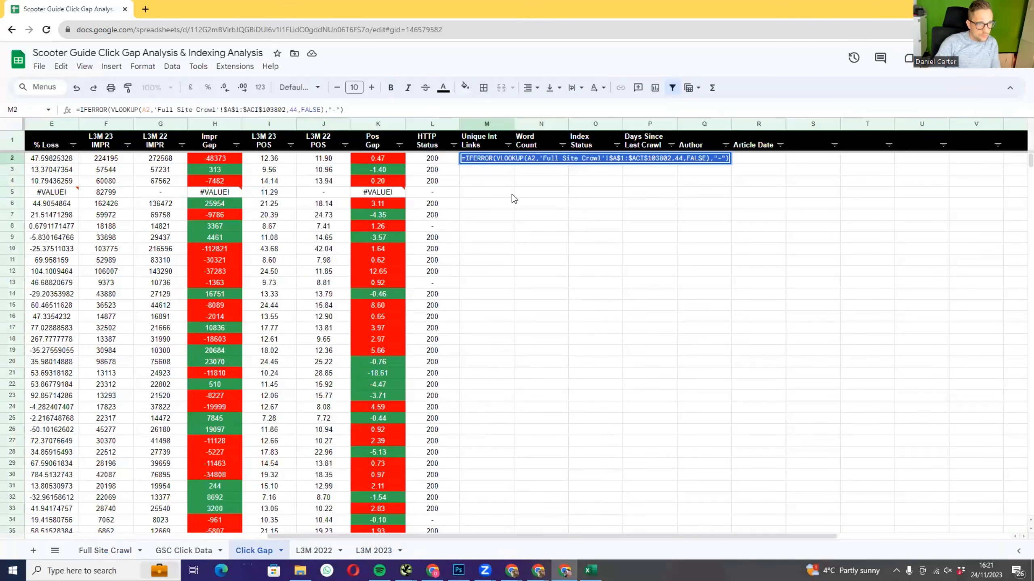
left_click(535, 160)
key("ctrl+v")
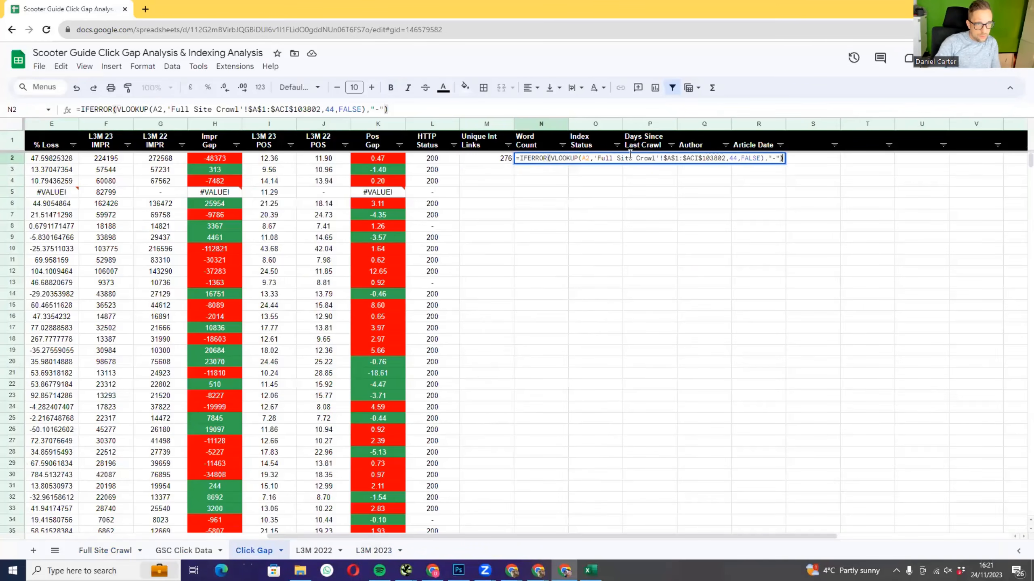
left_click(731, 158)
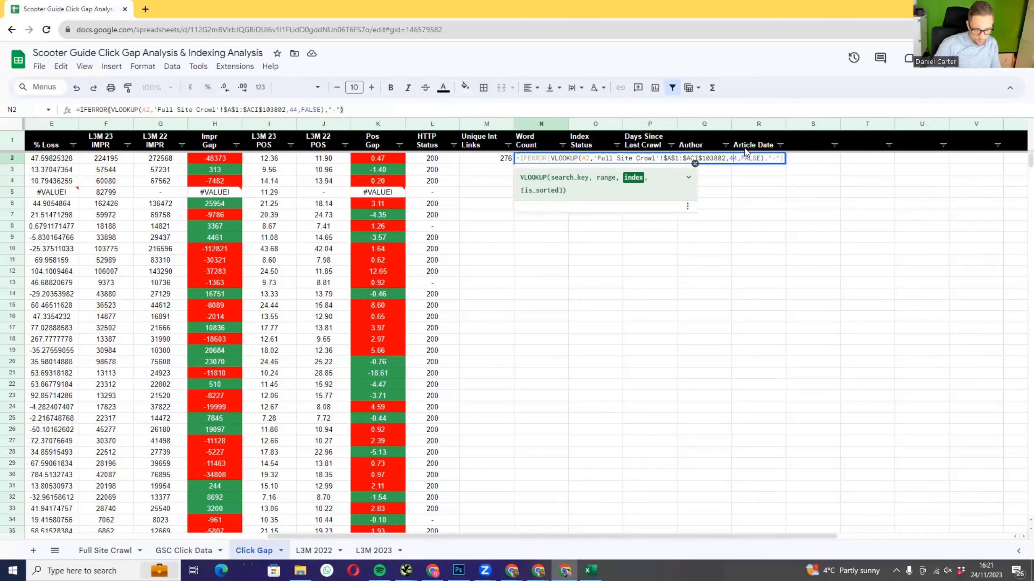
key("Return")
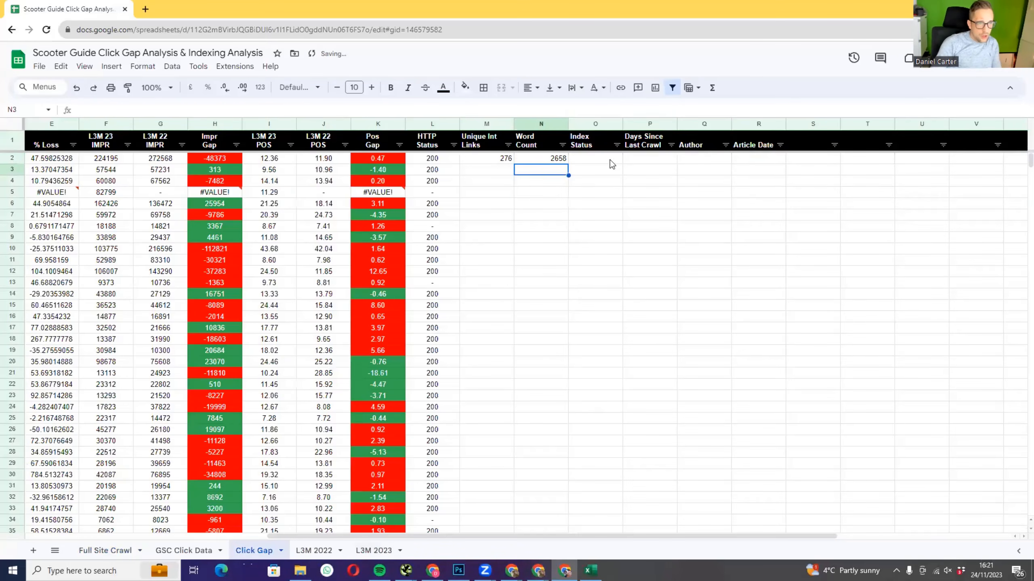
- Count the Full Site Crawl columns from Address through Summary by selecting that header range, and return to the Click Gap sheet
left_click(105, 550)
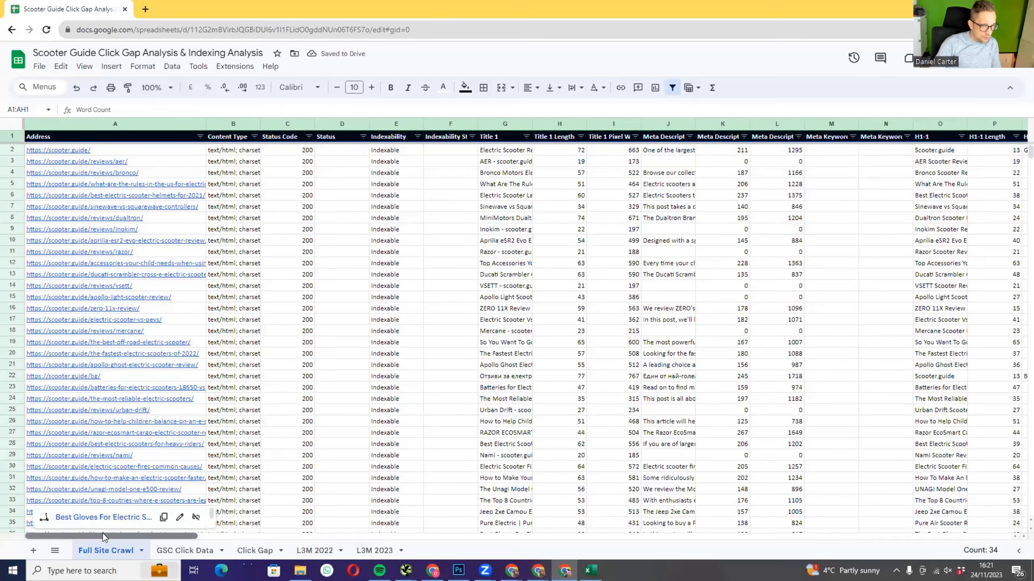
left_click_drag(103, 536, 672, 503)
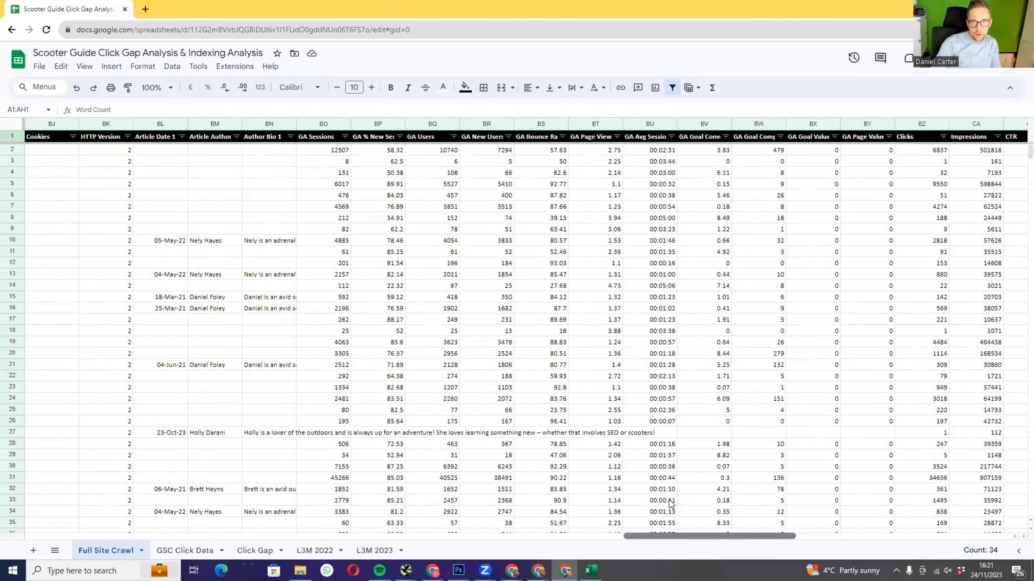
left_click_drag(664, 503, 793, 525)
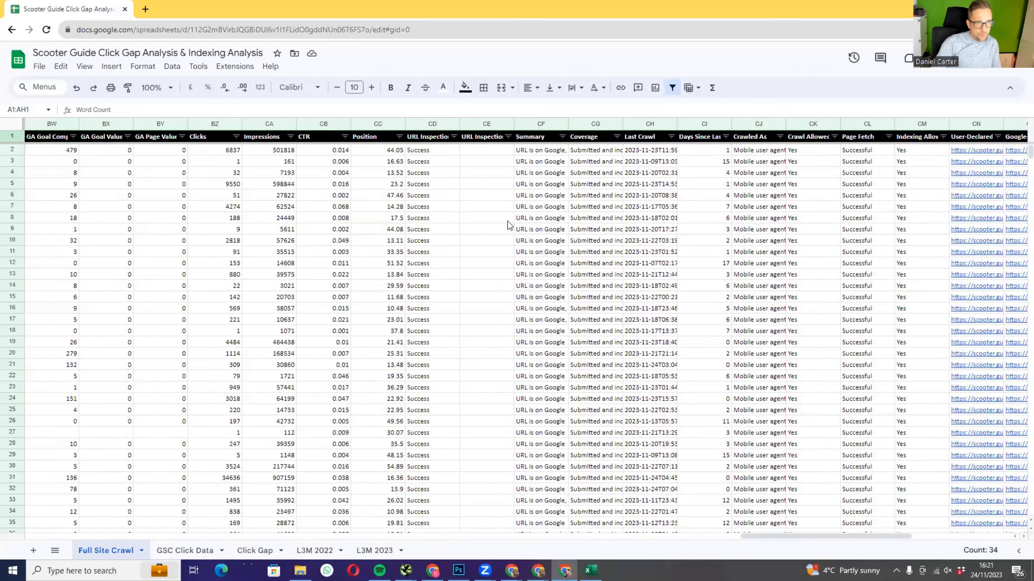
left_click(532, 140)
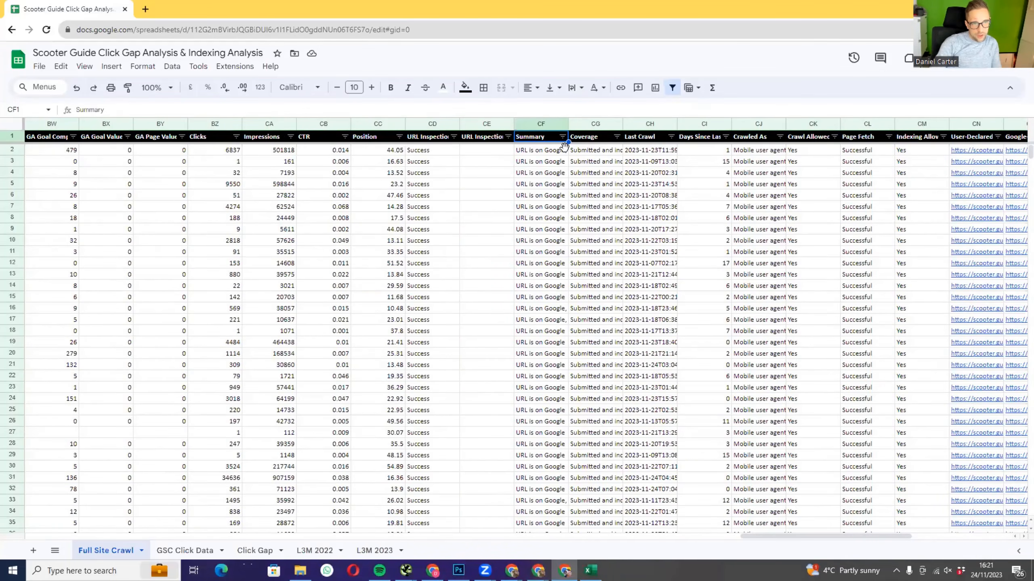
left_click(538, 152)
left_click(538, 138)
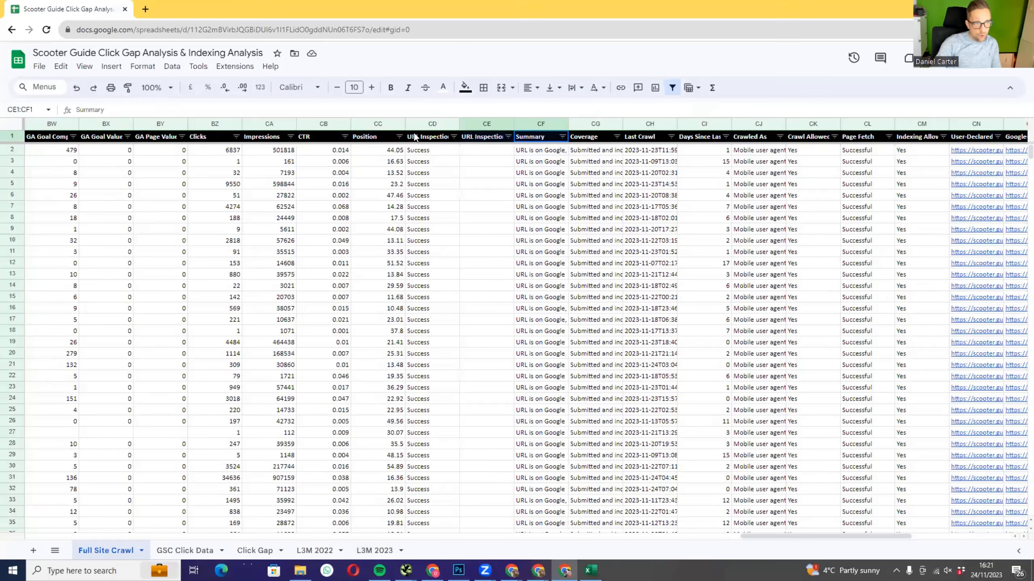
key("ctrl+shift+Left")
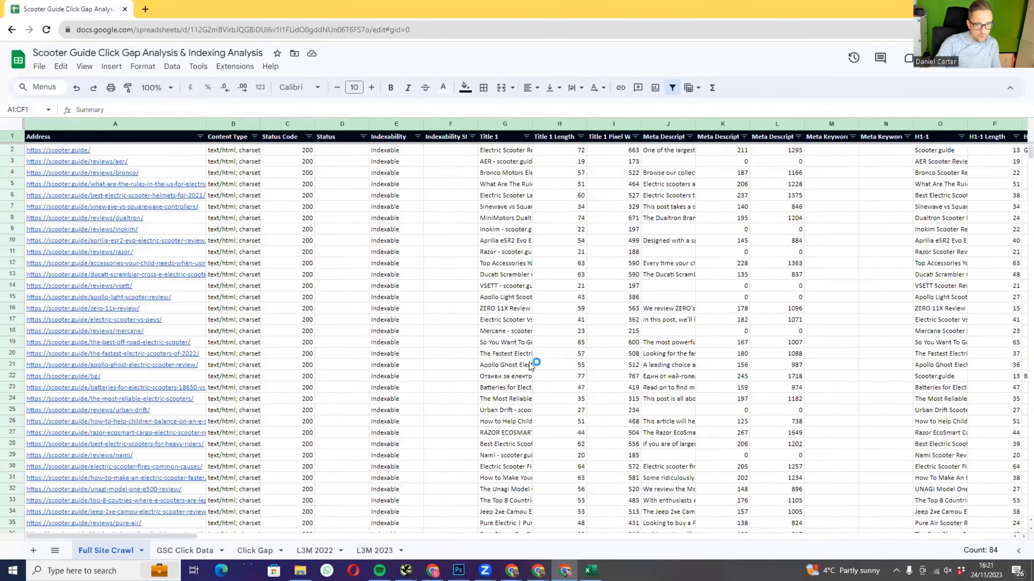
left_click(185, 550)
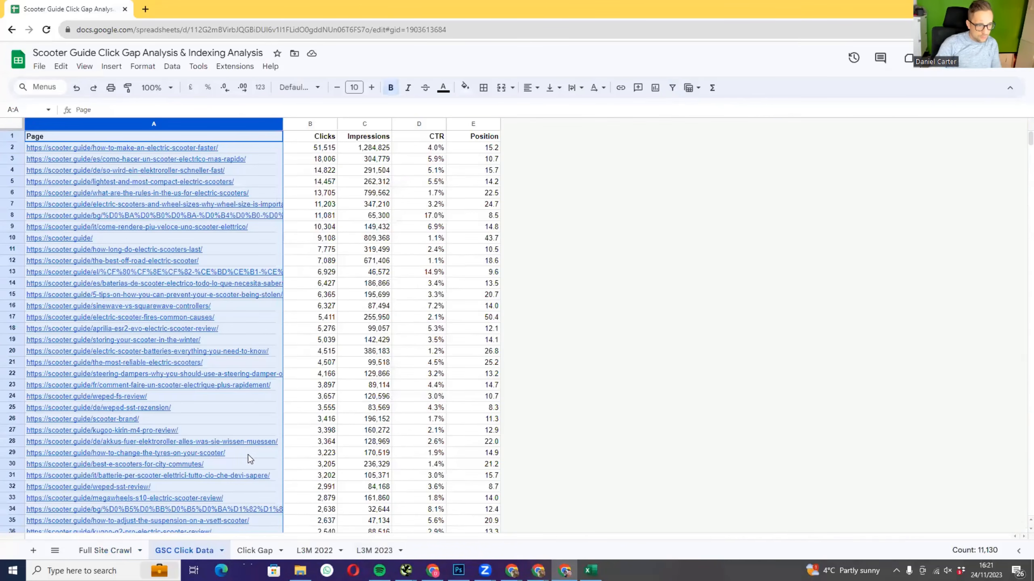
left_click(245, 551)
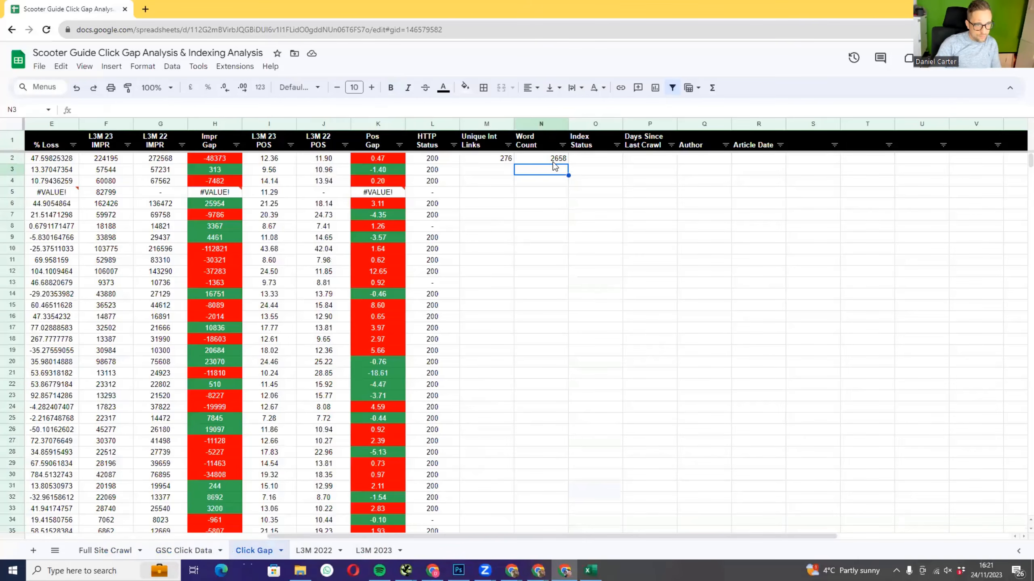
- Copy the N2 lookup formula into O2 under Index Status and set its column index to 84
double_click(553, 162)
key("ctrl+a")
key("ctrl+c")
left_click(567, 202)
double_click(587, 157)
key("ctrl+v")
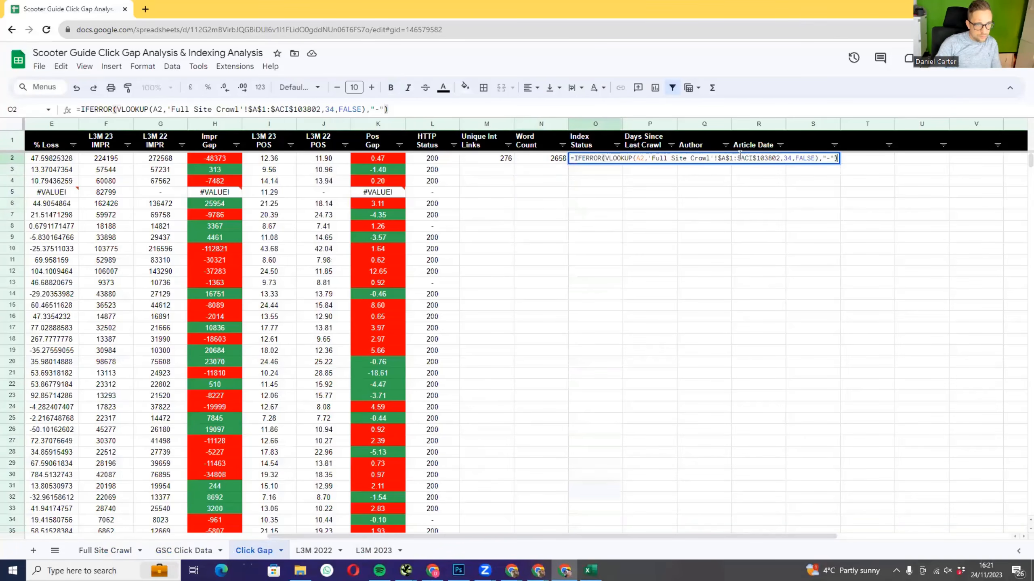
left_click(787, 159)
key("BackSpace")
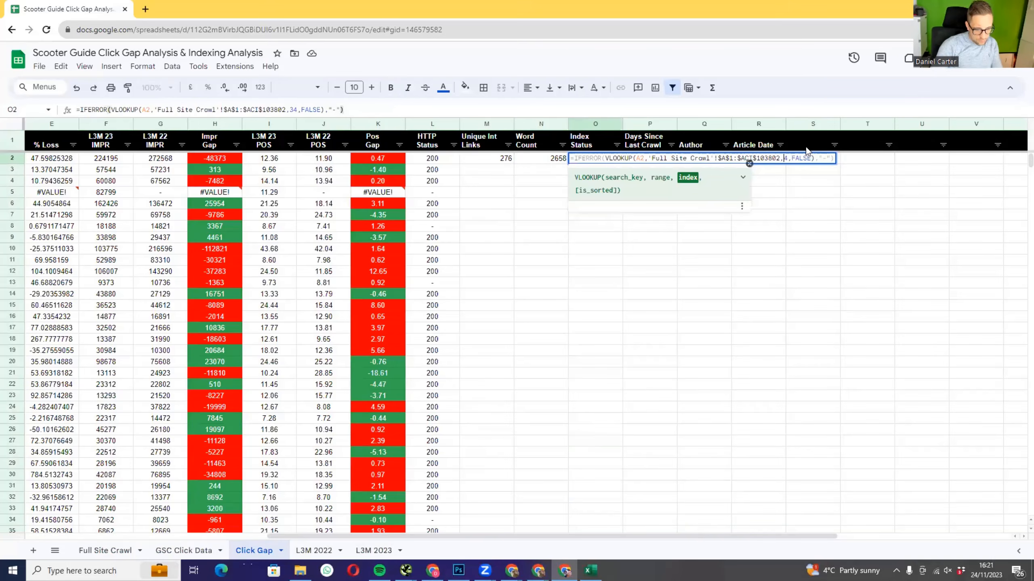
key("Return")
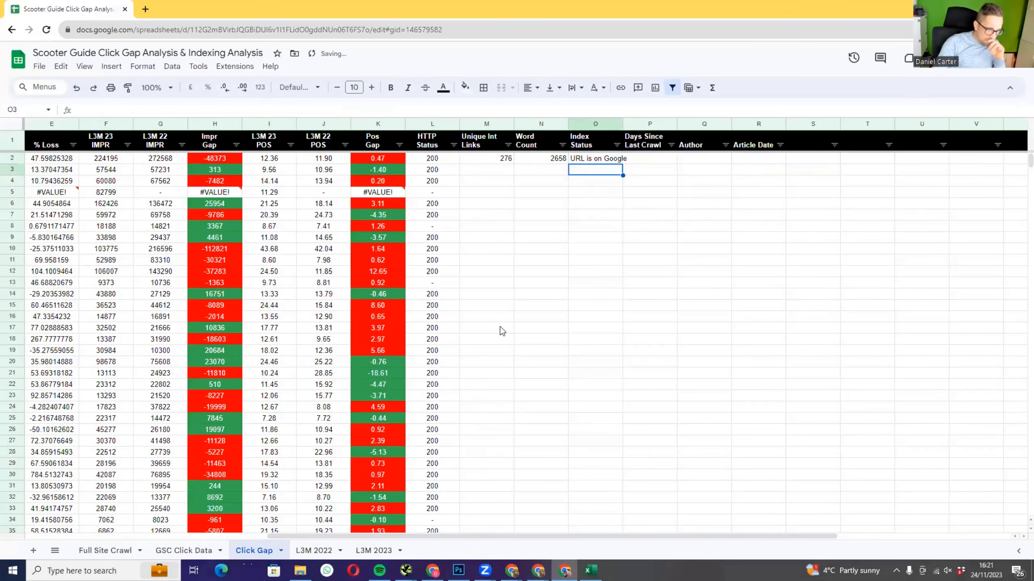
- Count the Full Site Crawl columns from Address through Article Author 1 by selecting that header range
left_click(84, 551)
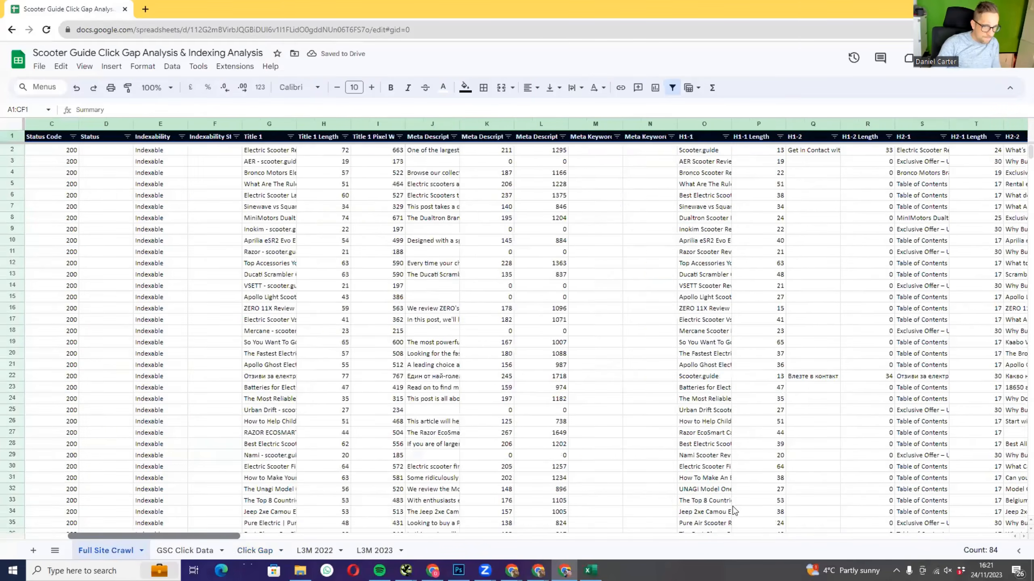
scroll(732, 506, "right", 20)
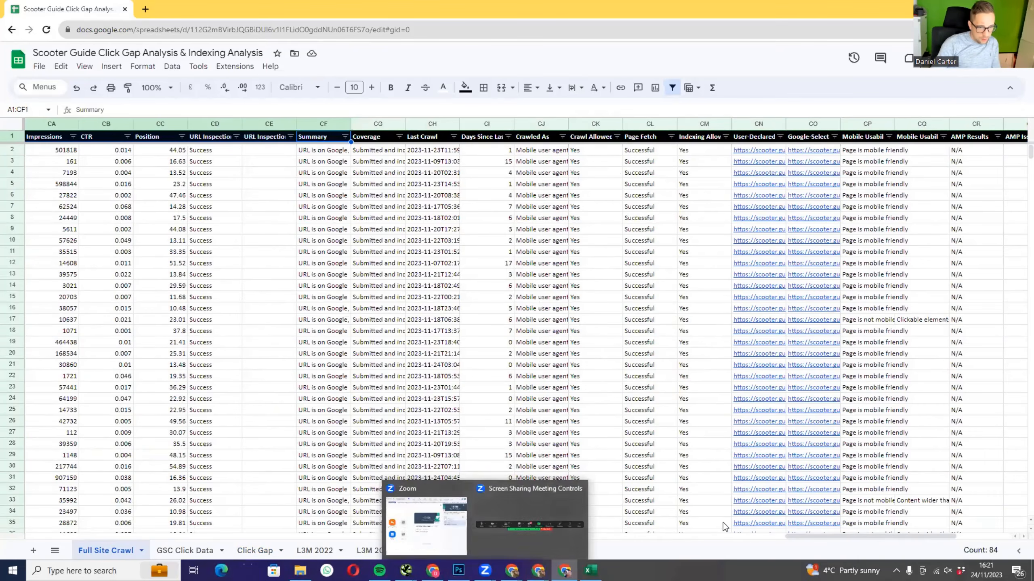
left_click_drag(810, 541, 591, 535)
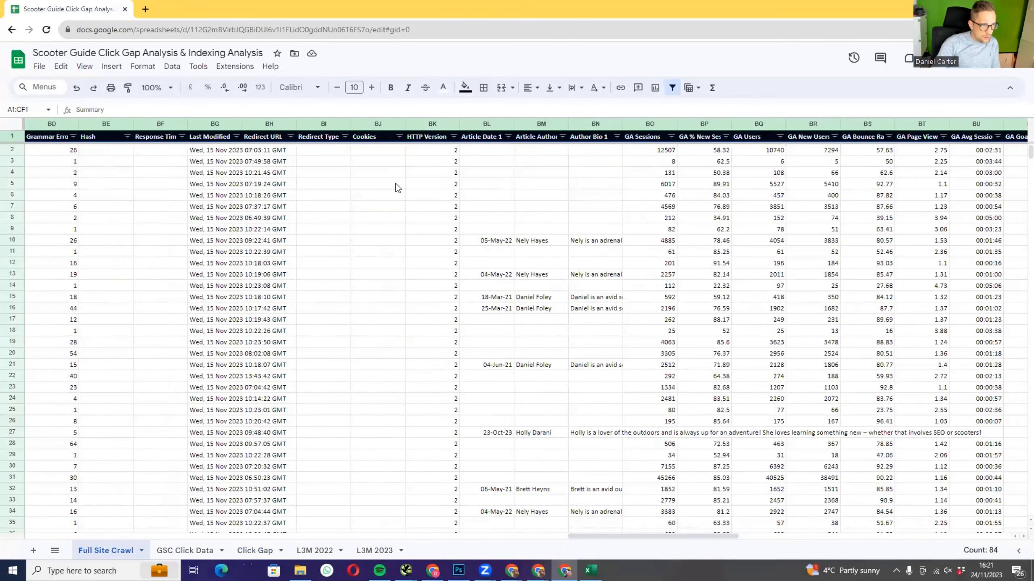
left_click(534, 138)
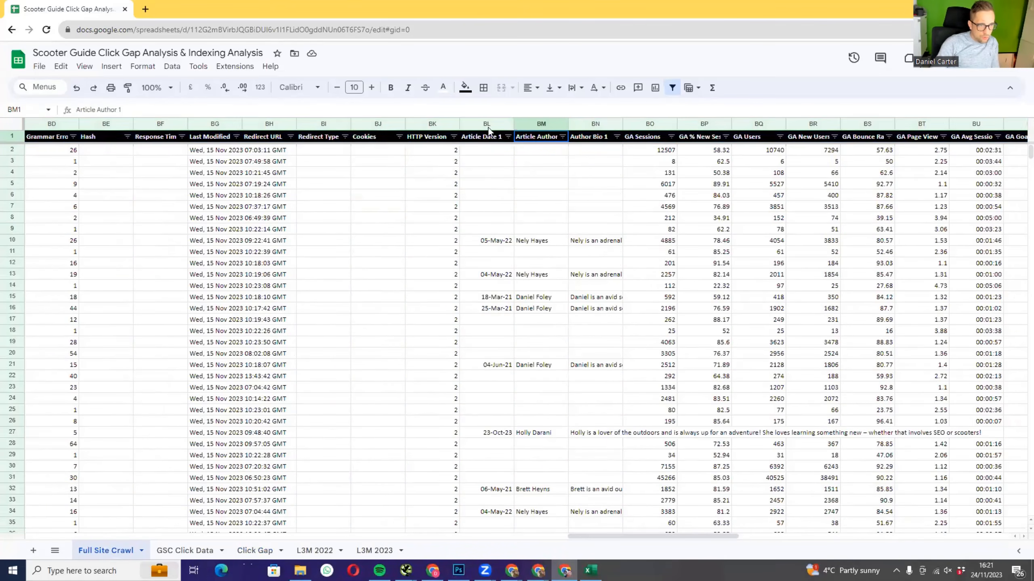
key("ctrl+shift+Left")
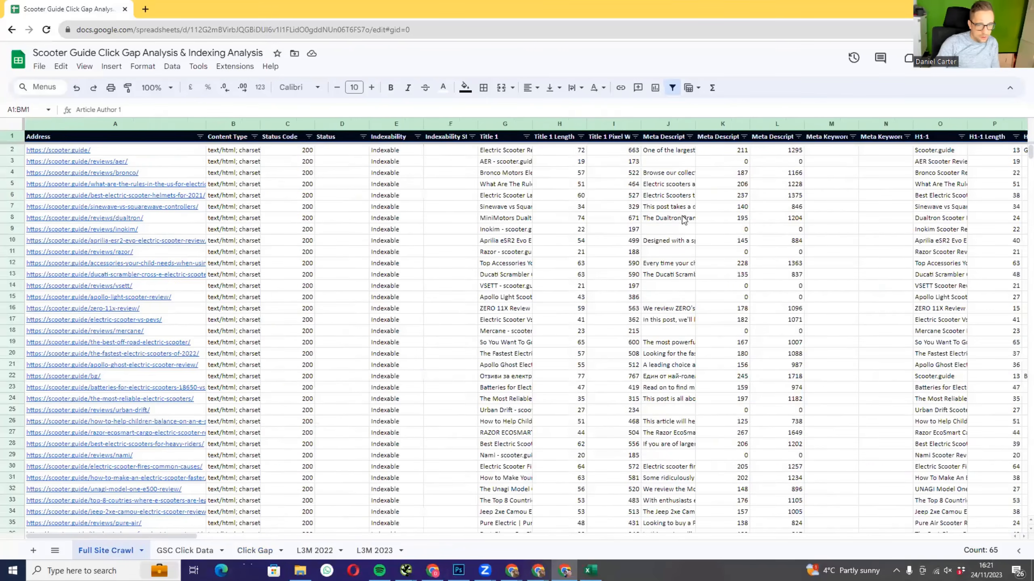
- On the Click Gap sheet, copy the O2 lookup formula into P2 under Days Since Last Crawl and set its column index to 87
left_click(245, 552)
double_click(601, 161)
key("ctrl+a")
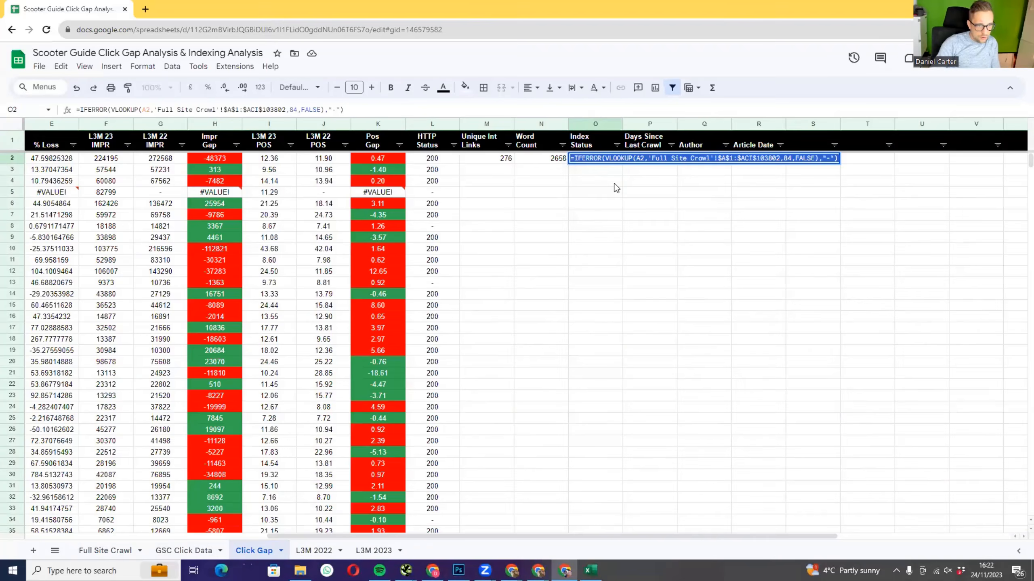
key("ctrl+c")
left_click(614, 190)
double_click(642, 161)
key("ctrl+v")
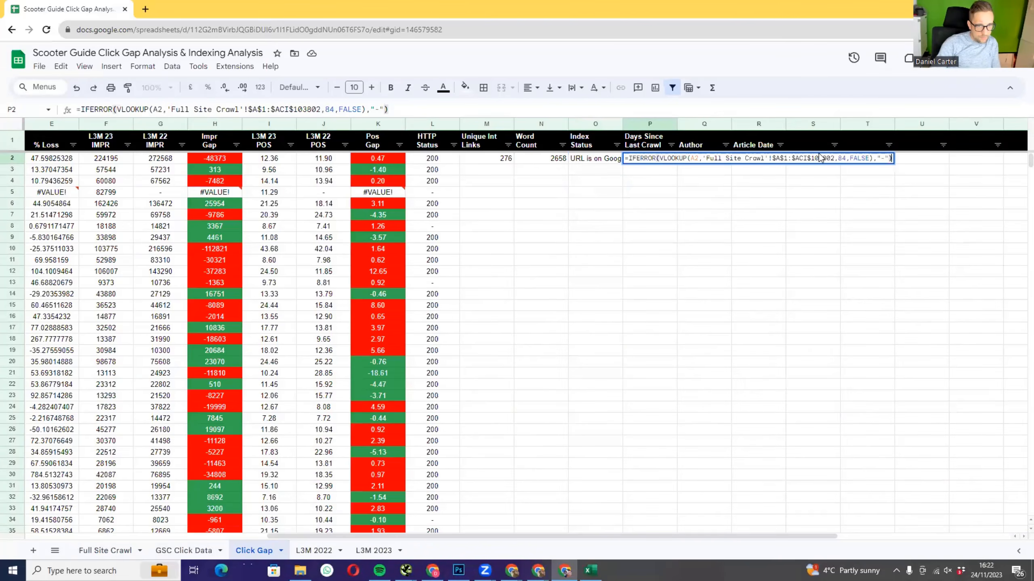
left_click(843, 160)
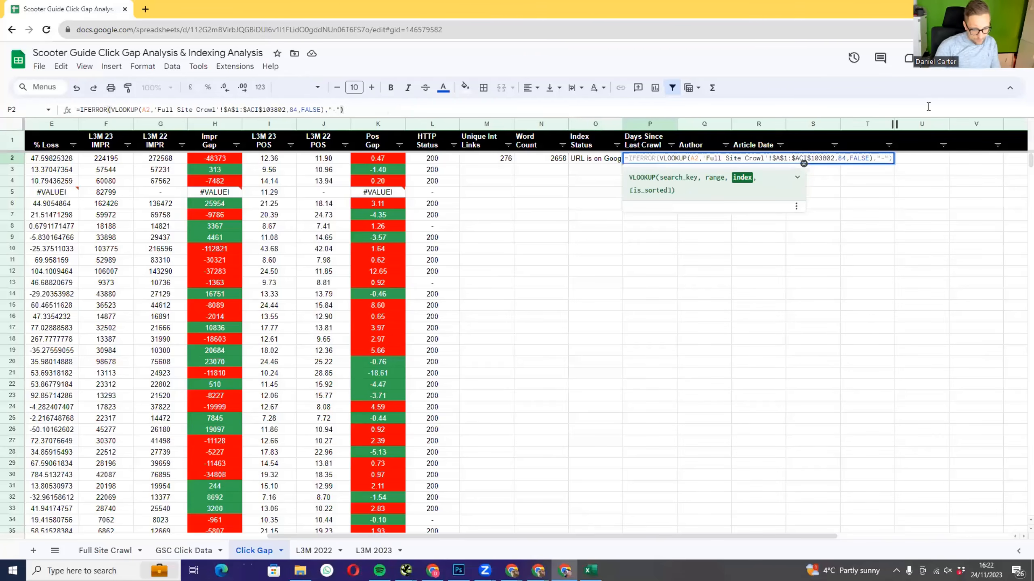
key("BackSpace")
type("7")
key("Return")
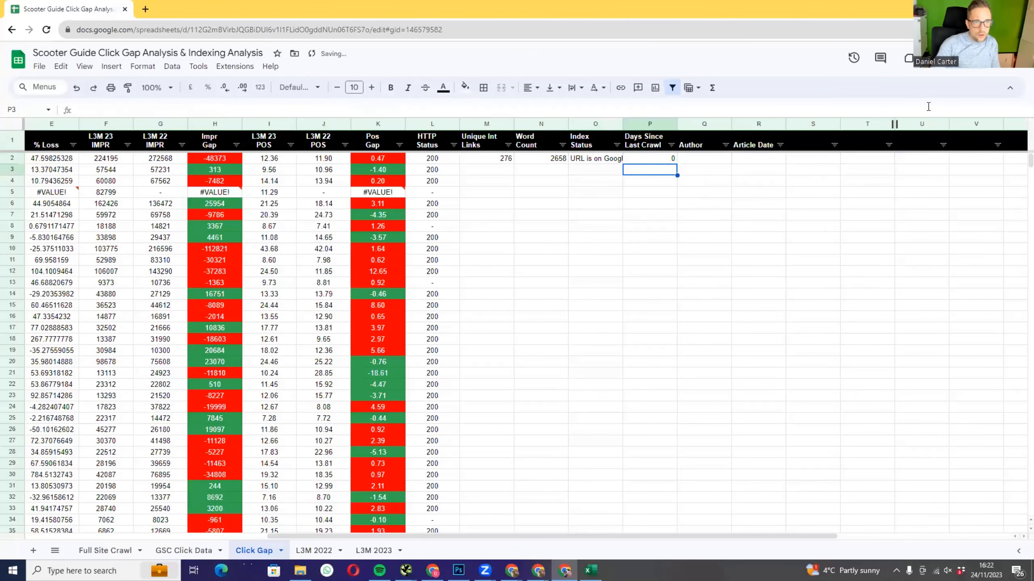
- Paste the copied lookup formula into Q2 under Author and set its column index to 65
double_click(716, 160)
key("ctrl+v")
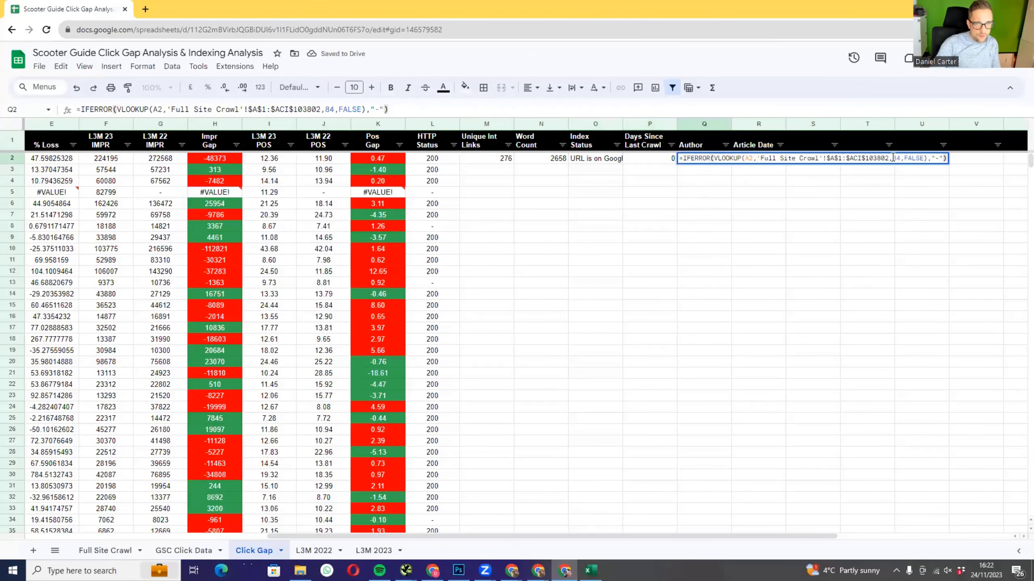
left_click(892, 158)
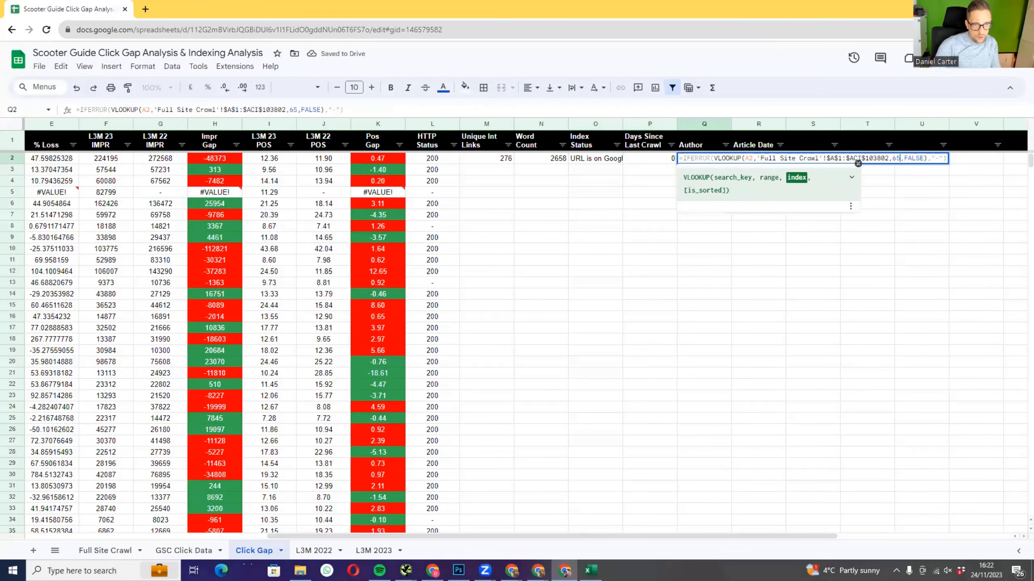
key("Return")
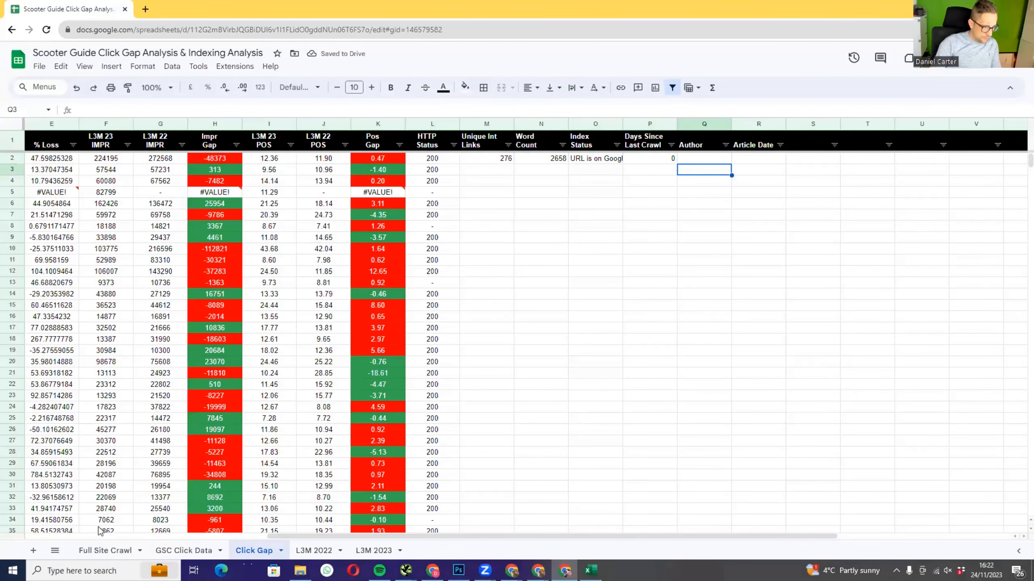
- Count the Full Site Crawl columns from Address through Article Date 1 by selecting that header range, and return to the Click Gap sheet
left_click(105, 551)
left_click_drag(350, 528, 630, 480)
left_click_drag(603, 136, 12, 130)
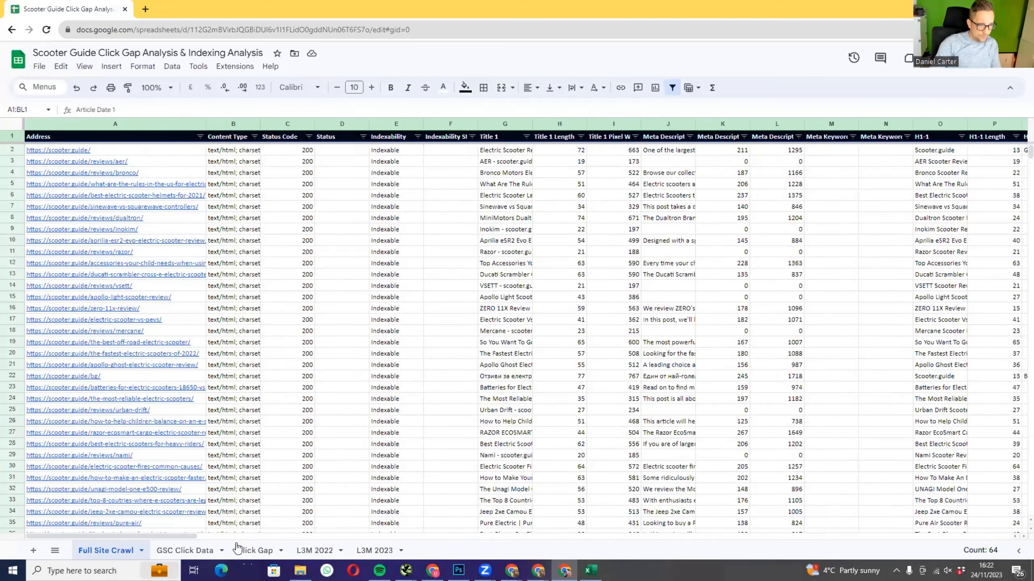
left_click(255, 550)
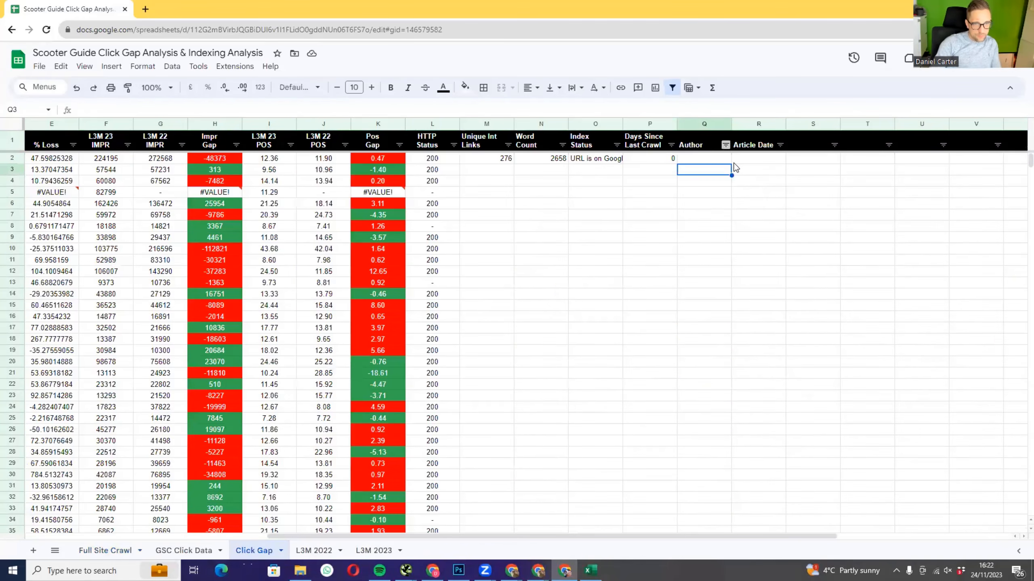
- Paste the copied lookup formula into R2 under Article Date and set its column index to 64
left_click(810, 160)
key("ctrl+v")
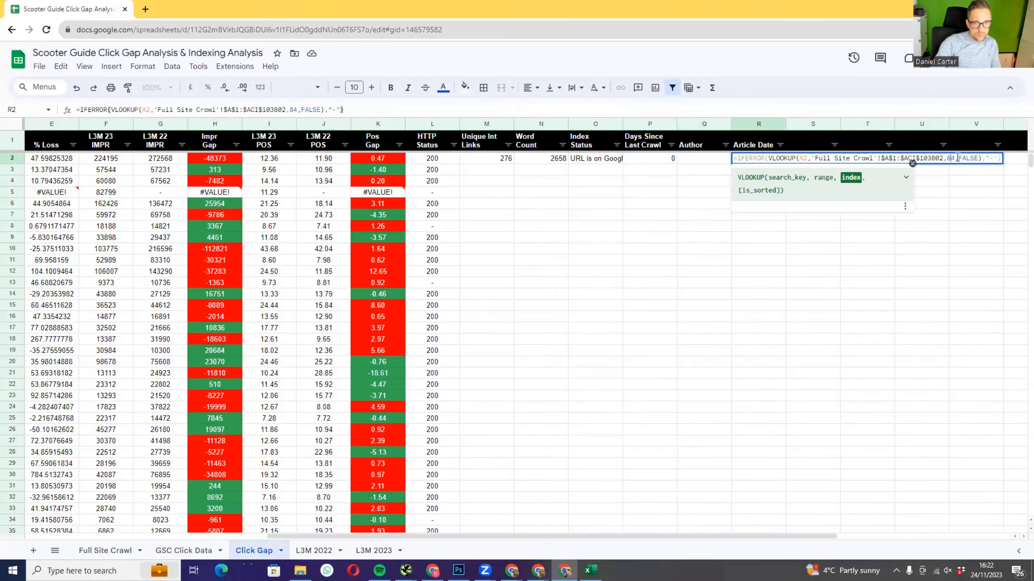
key("Return")
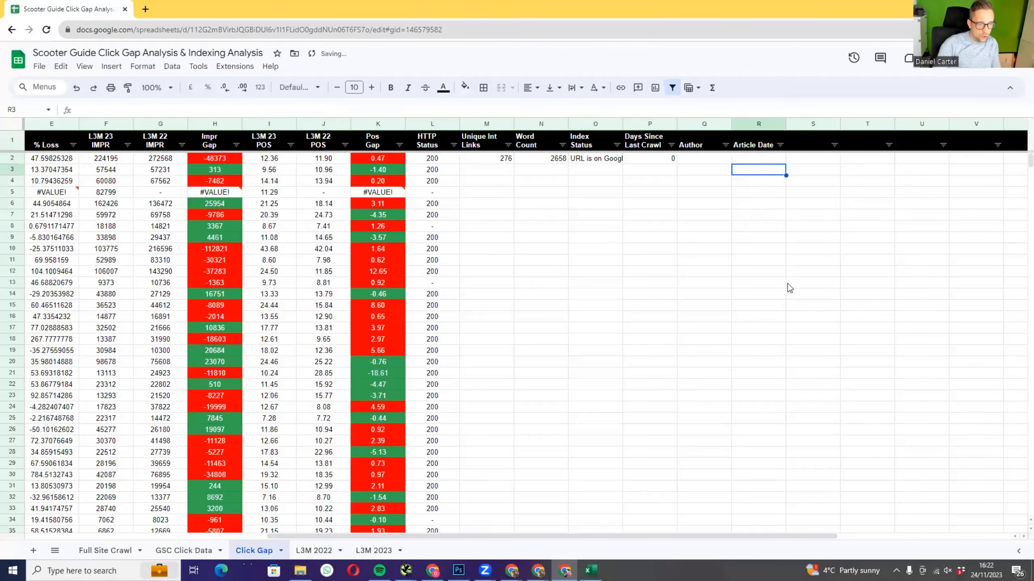
- Widen the Last Modified column in the Full Site Crawl sheet so its full timestamps fit
left_click(116, 550)
left_click_drag(135, 536, 658, 548)
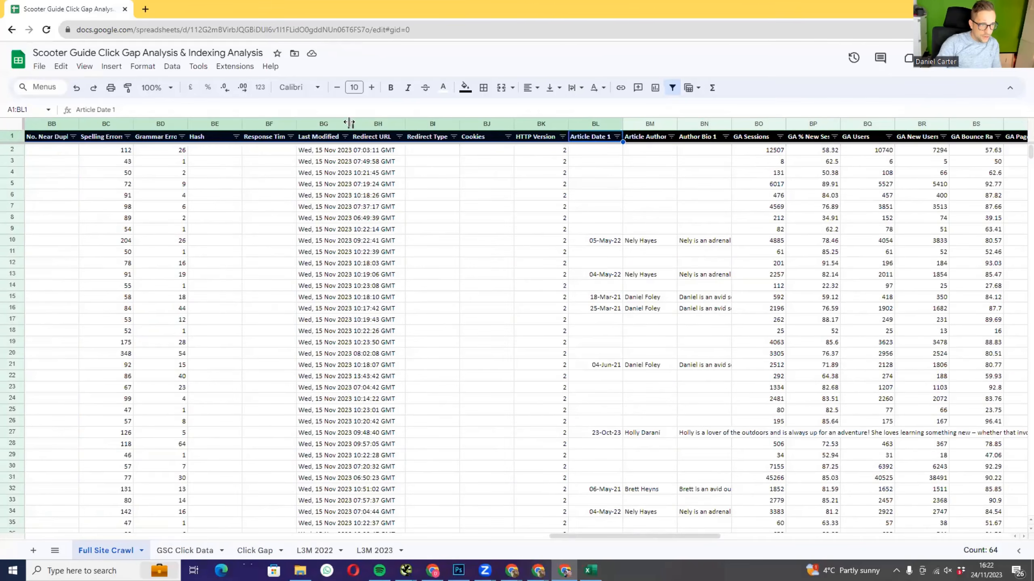
left_click_drag(349, 122, 391, 124)
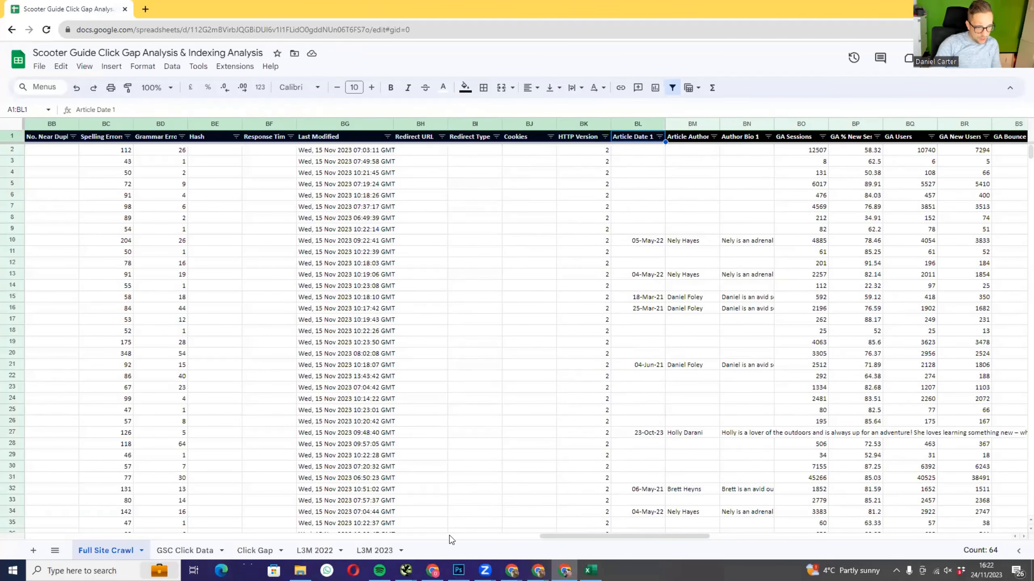
- Count the Full Site Crawl columns from Address through GA Avg Session Duration by selecting that header range, and return to the Click Gap sheet
left_click_drag(558, 536, 647, 524)
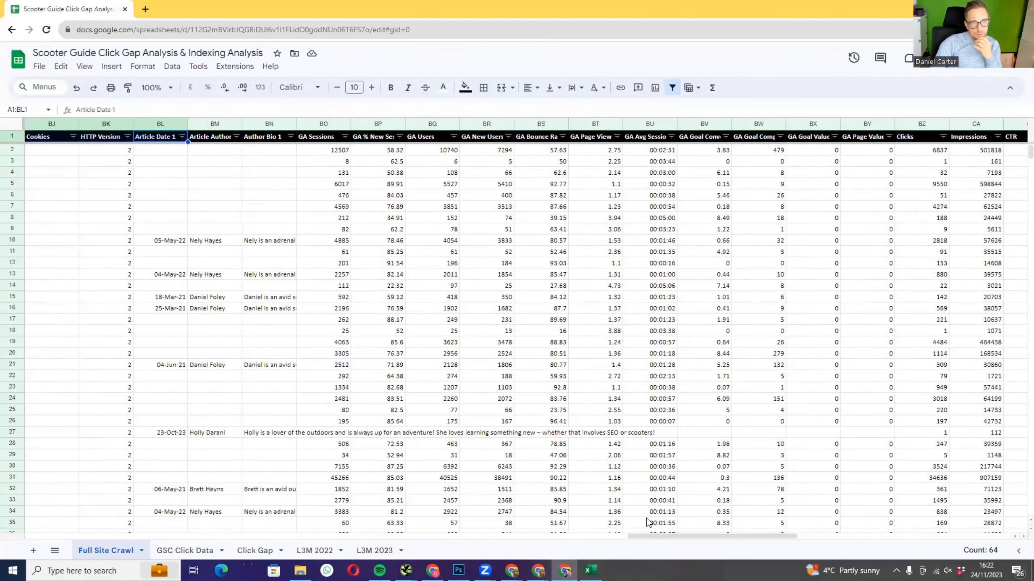
left_click_drag(677, 122, 25, 137)
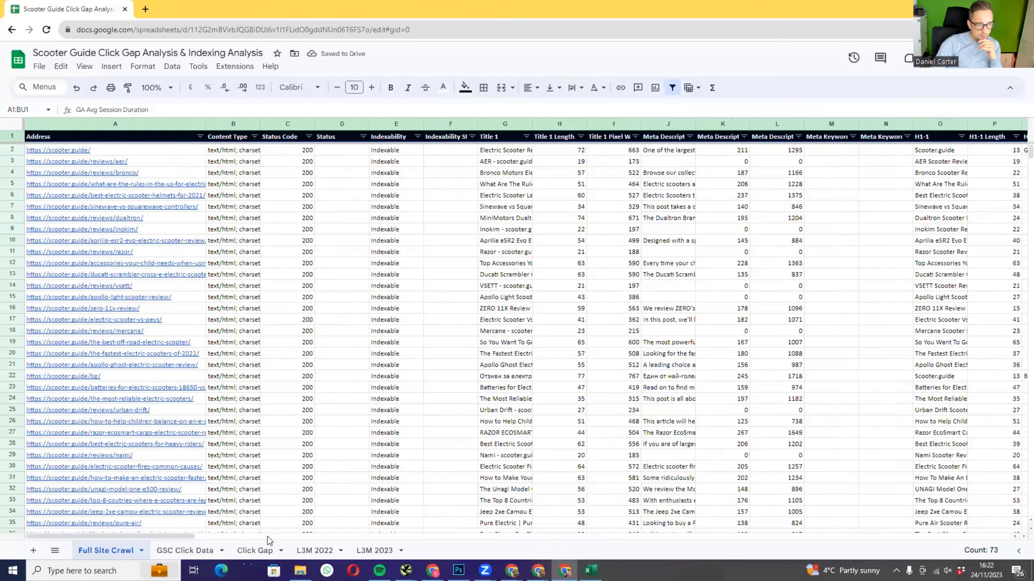
left_click(256, 550)
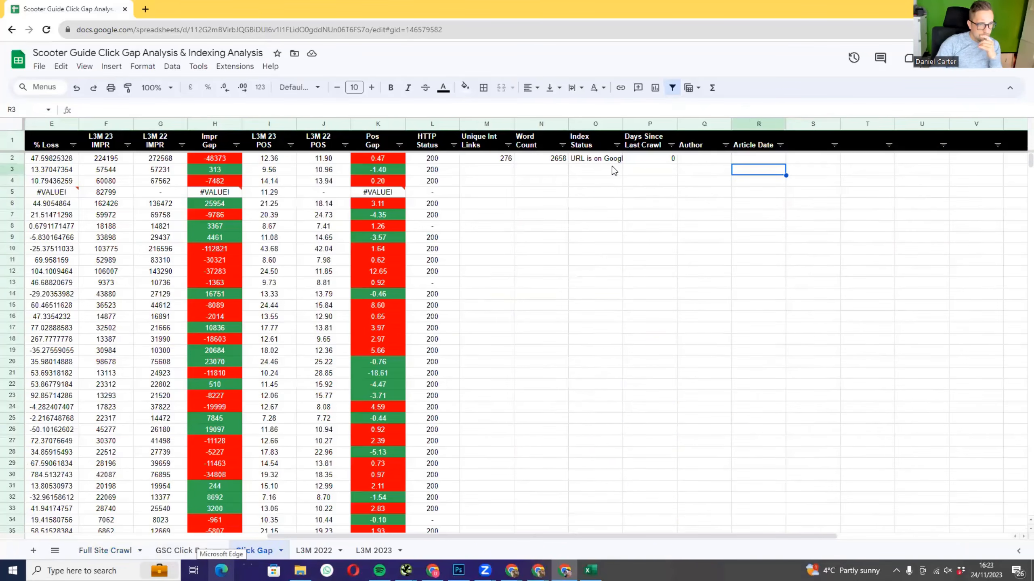
- Enter the header "Avg Session Duration" in S1, with "Duration" on a second line
left_click(809, 146)
key("Caps_Lock")
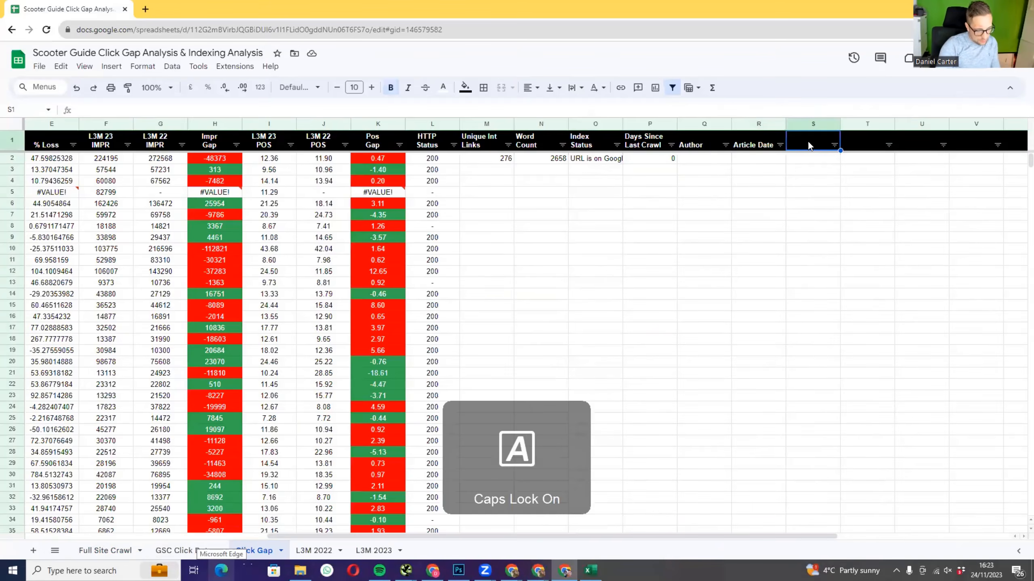
type("A")
key("Caps_Lock")
type("vg")
key("Caps_Lock")
type("S")
key("Caps_Lock")
type("essuii")
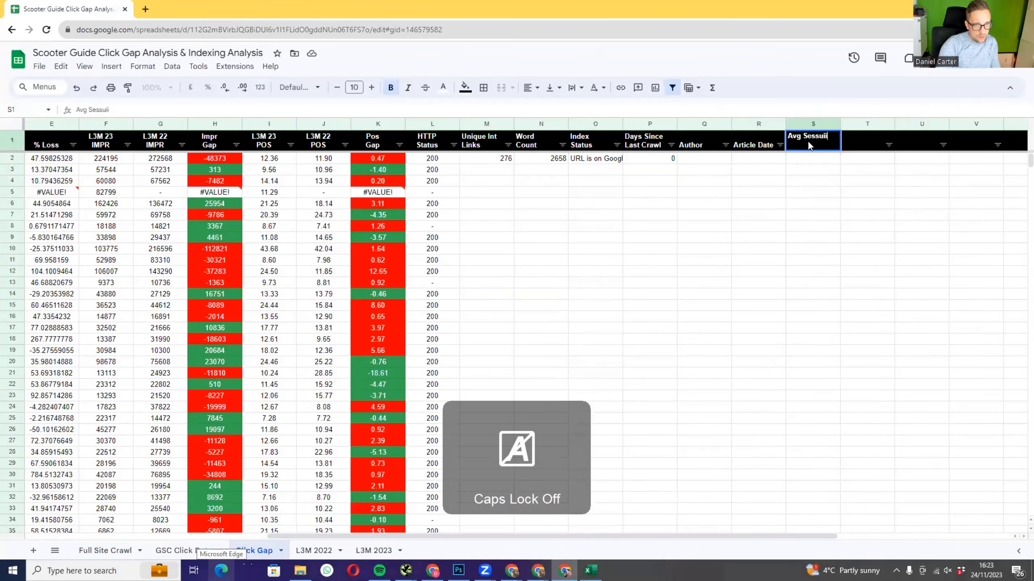
key("BackSpace")
key("BackSpace")
key("BackSpace")
type("ion")
key("alt+Return")
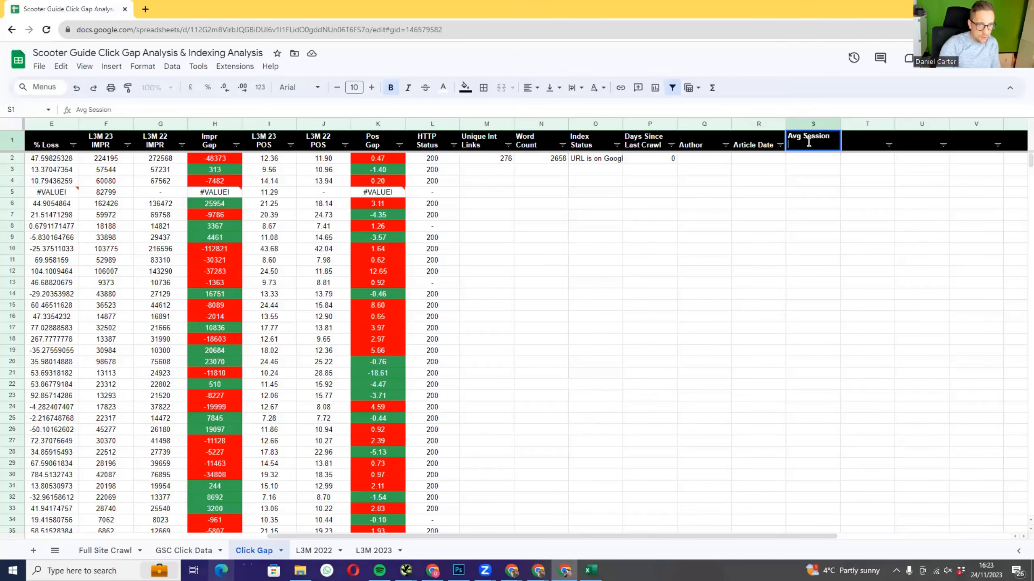
key("Caps_Lock")
type("D")
key("Caps_Lock")
type("uration")
key("Return")
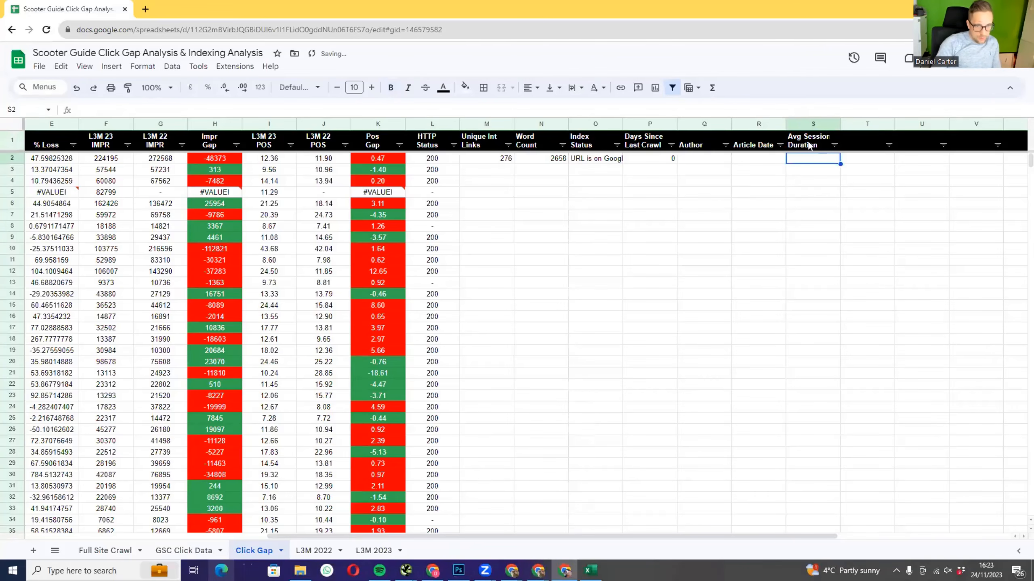
- Paste the copied lookup formula into S2 under Avg Session Duration and set its column index to 73
double_click(826, 160)
key("ctrl+v")
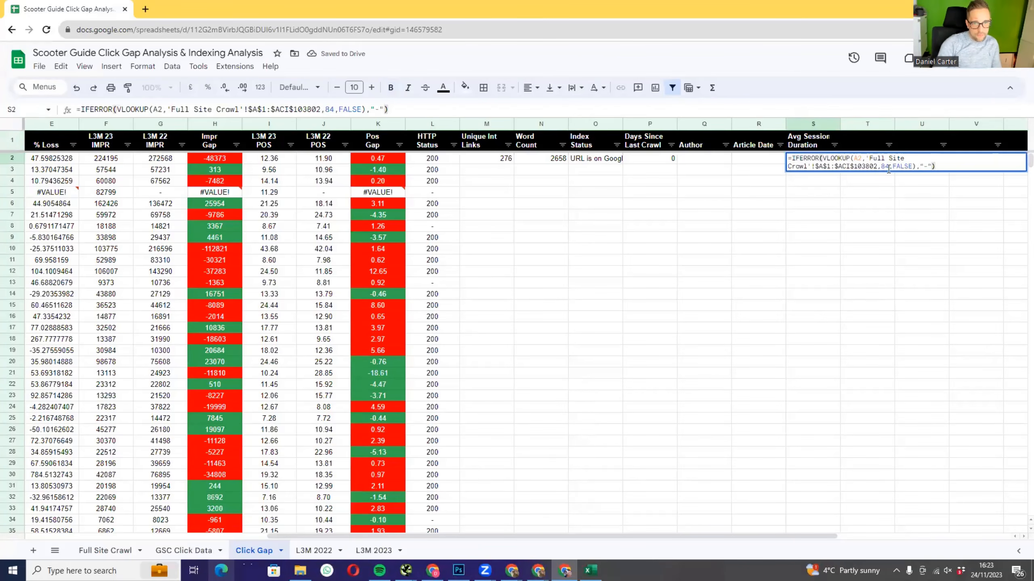
left_click(891, 164)
key("BackSpace")
key("BackSpace")
type("72")
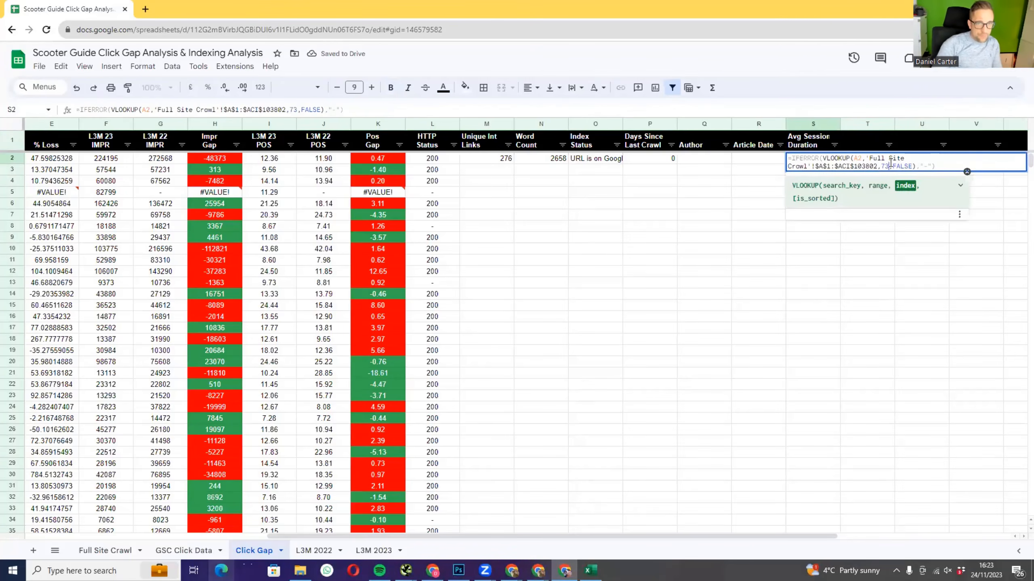
key("Return")
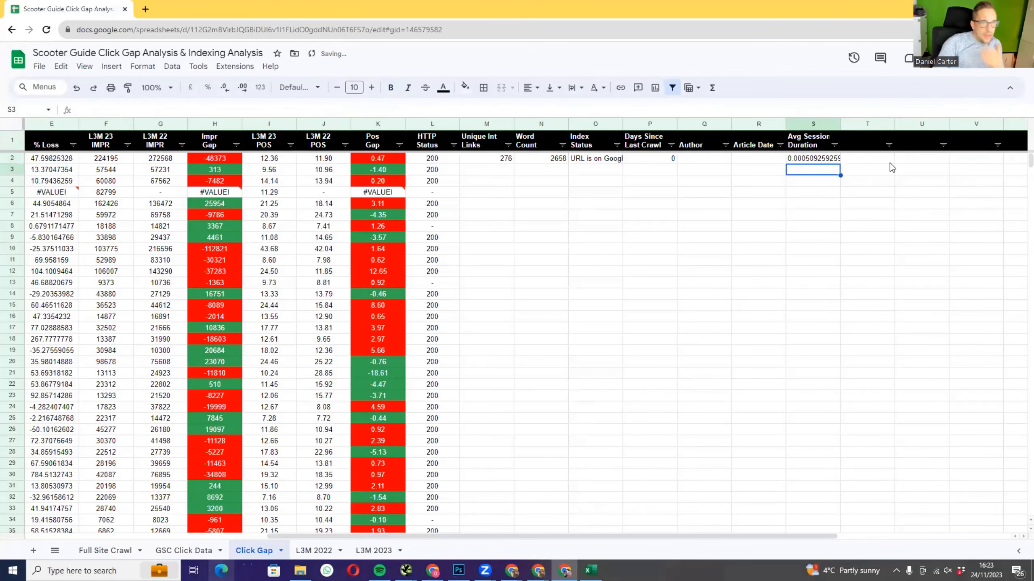
- Format the whole Avg Session Duration column S with the Time number format
left_click(813, 123)
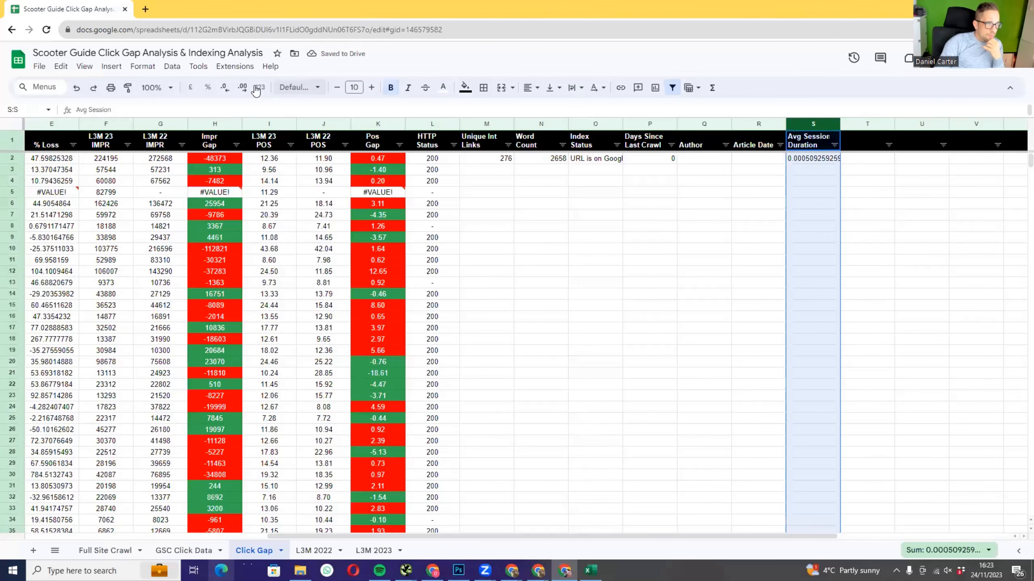
left_click(142, 66)
mouse_move(222, 110)
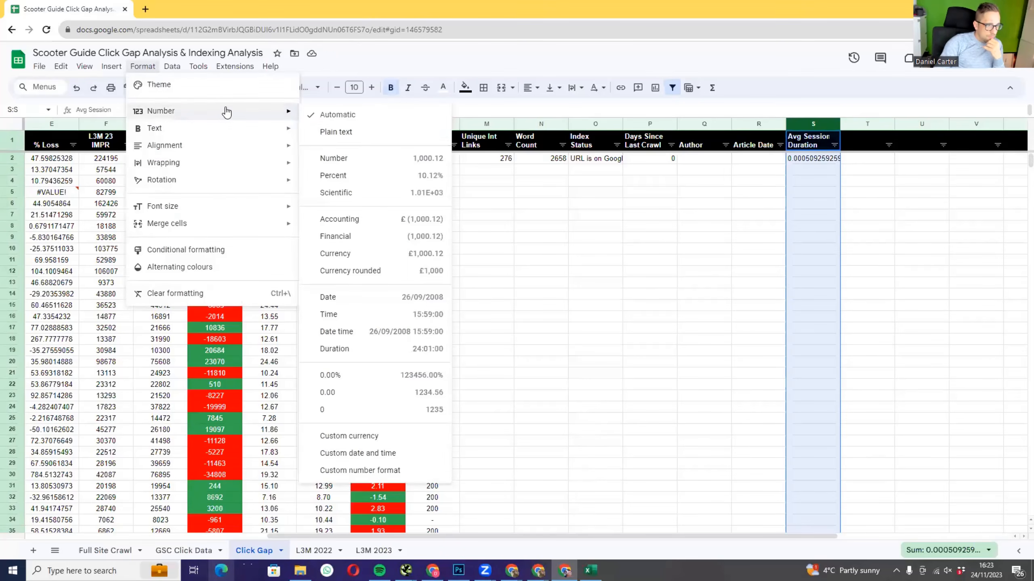
left_click(331, 320)
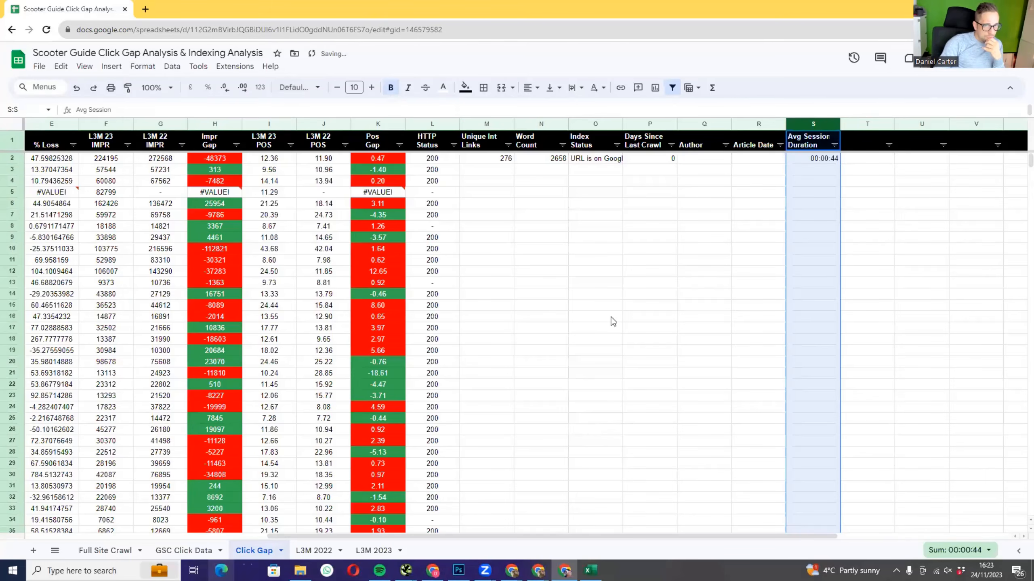
left_click(866, 259)
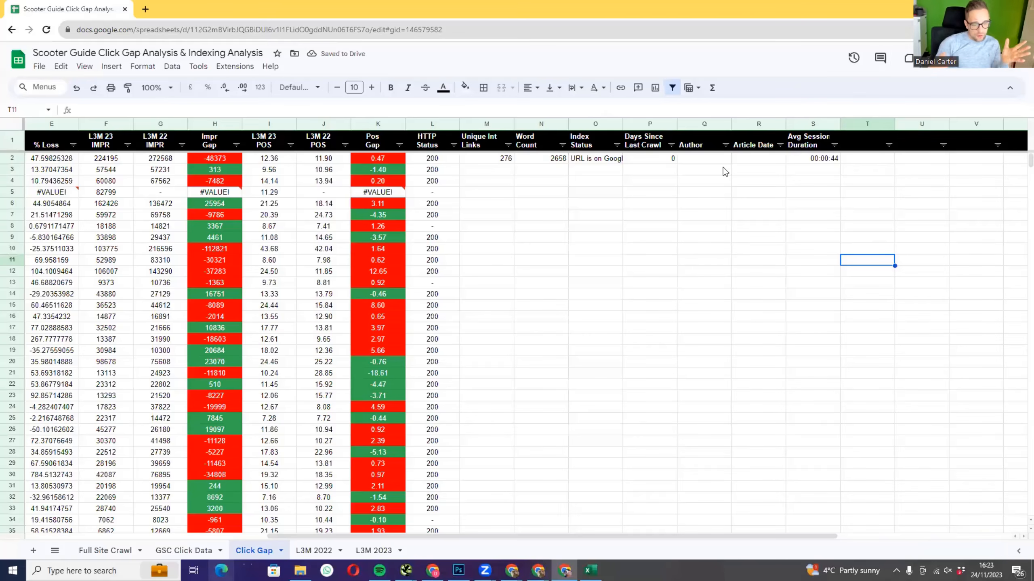
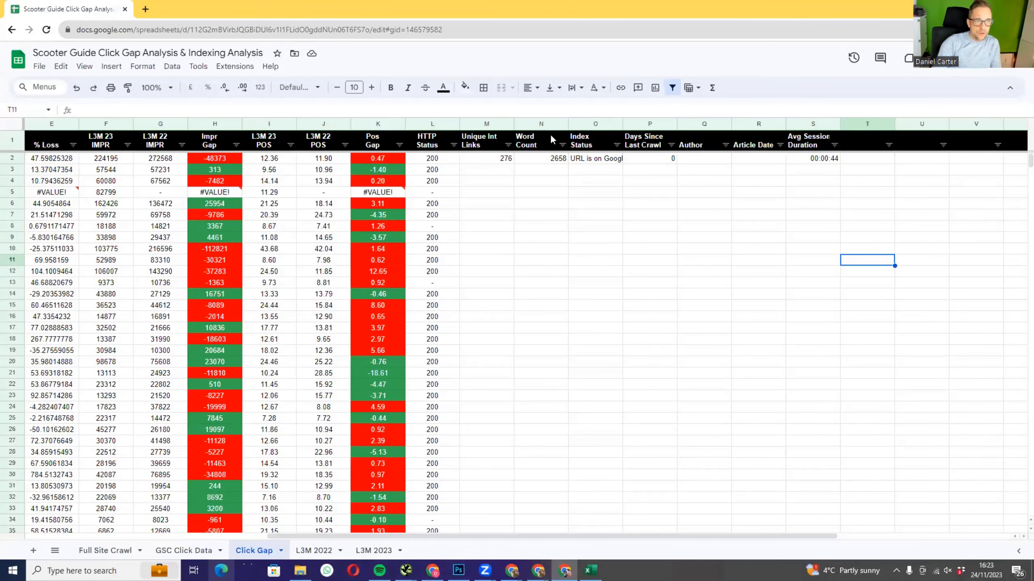
- Fill the M2:S2 lookup formulas down the rows of the Click Gap sheet, and widen the Author column
left_click_drag(494, 159, 832, 158)
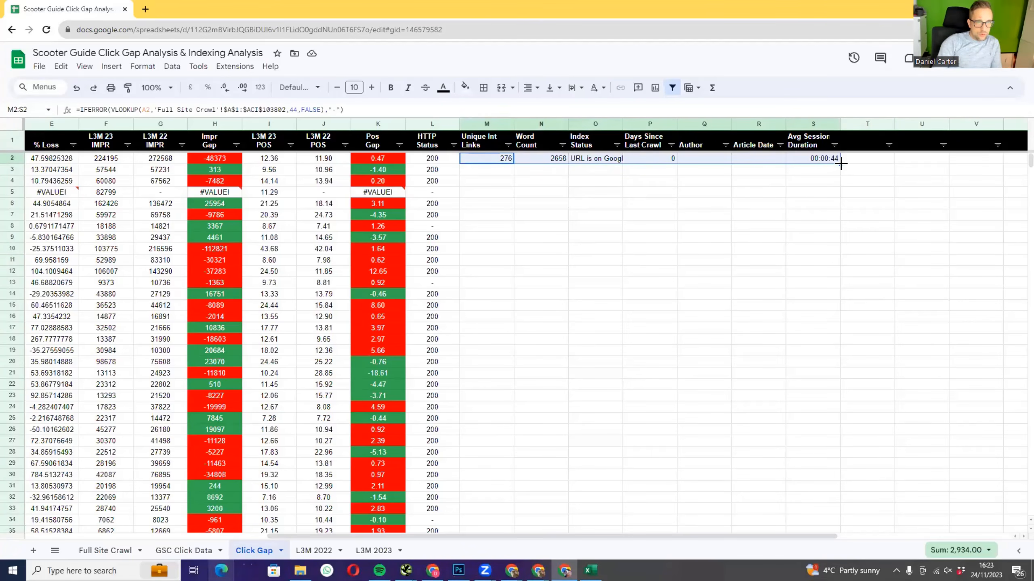
double_click(839, 163)
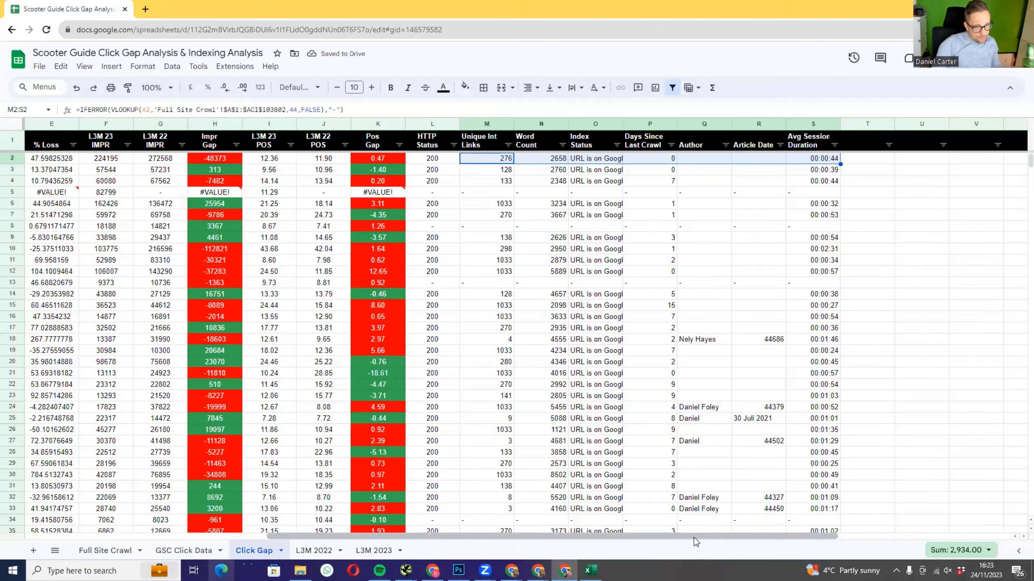
left_click_drag(694, 538, 845, 521)
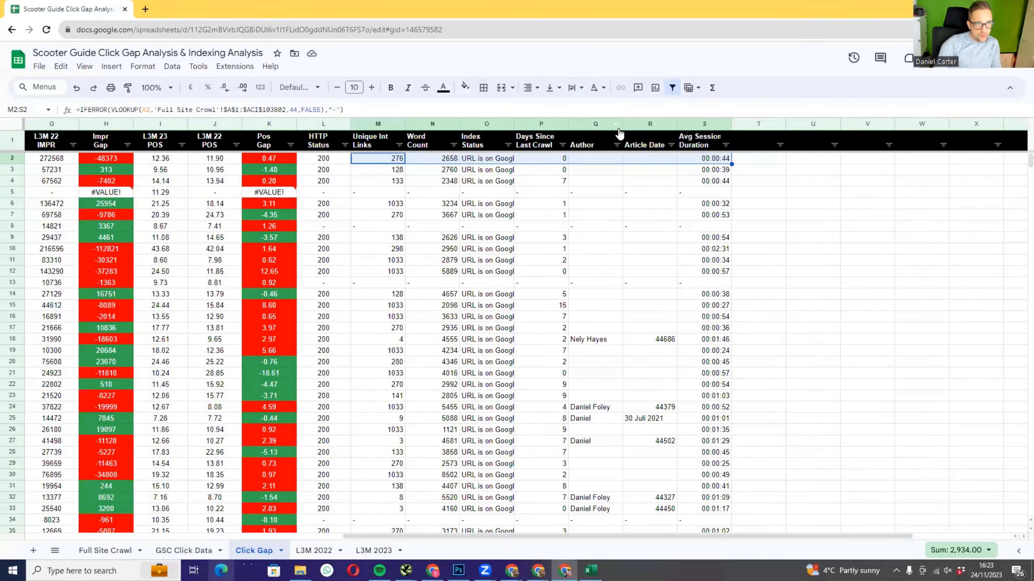
left_click_drag(623, 123, 689, 124)
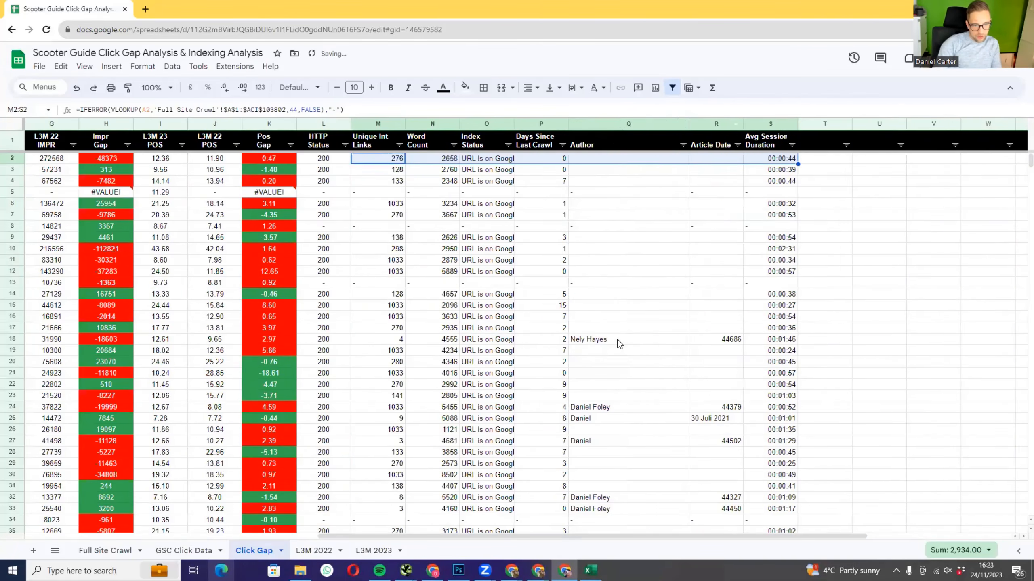
- Examine the filled Author and Article Date values down the rows of the Click Gap sheet
scroll(619, 343, "down", 10)
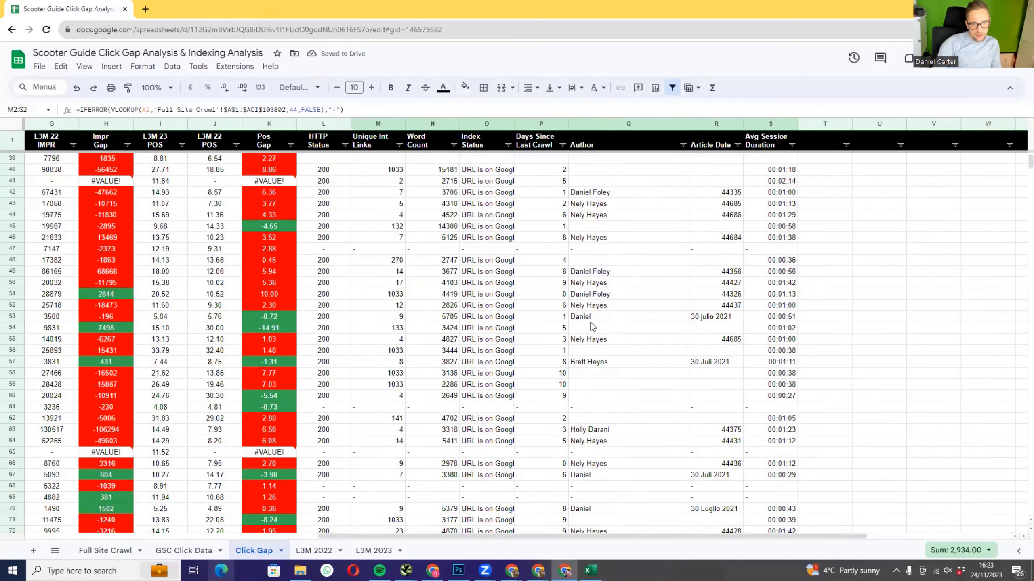
left_click(590, 322)
key("Up")
key("Up")
scroll(758, 347, "down", 8)
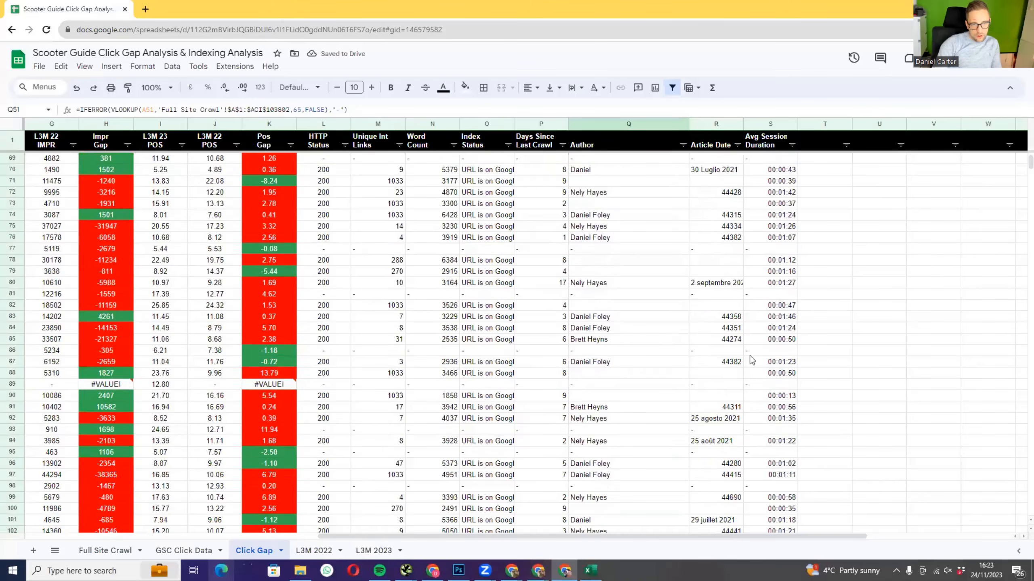
scroll(751, 360, "down", 15)
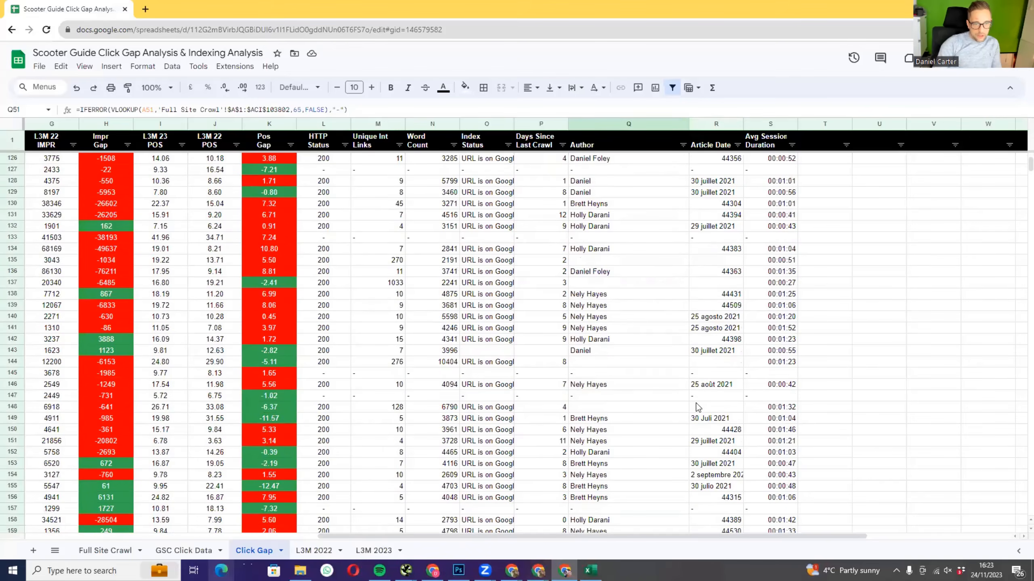
left_click_drag(419, 536, 80, 532)
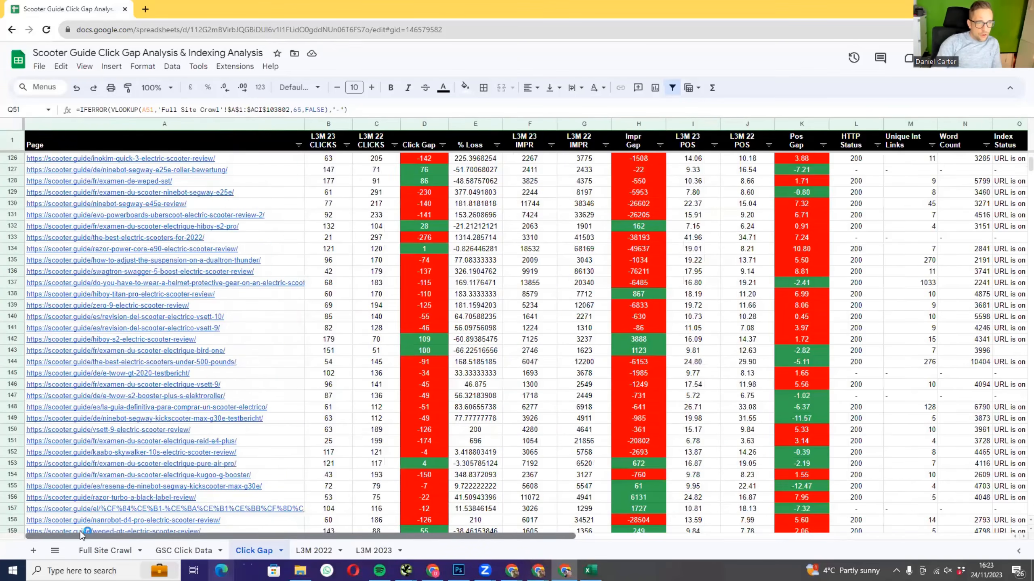
mouse_move(76, 522)
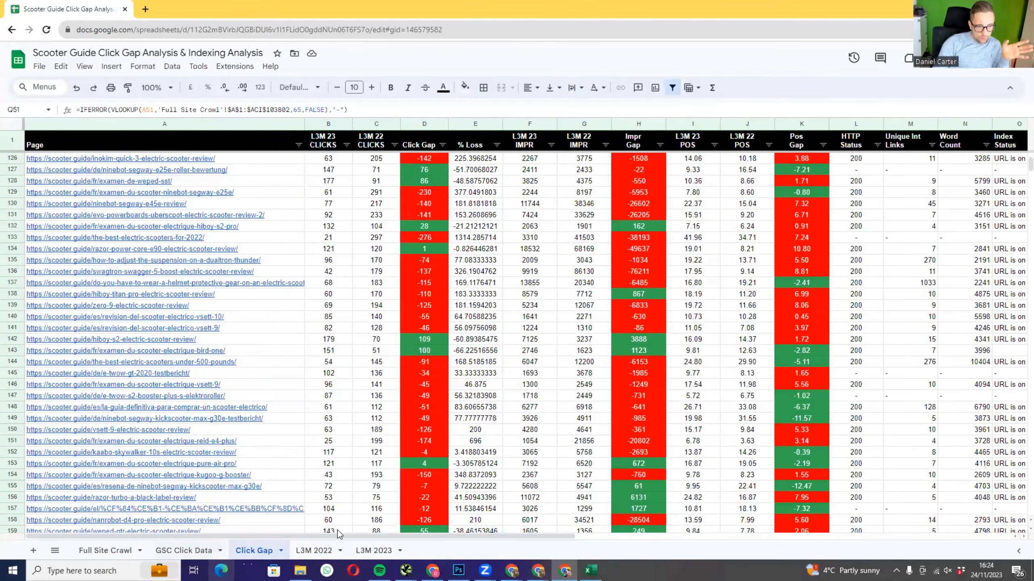
left_click_drag(342, 535, 685, 531)
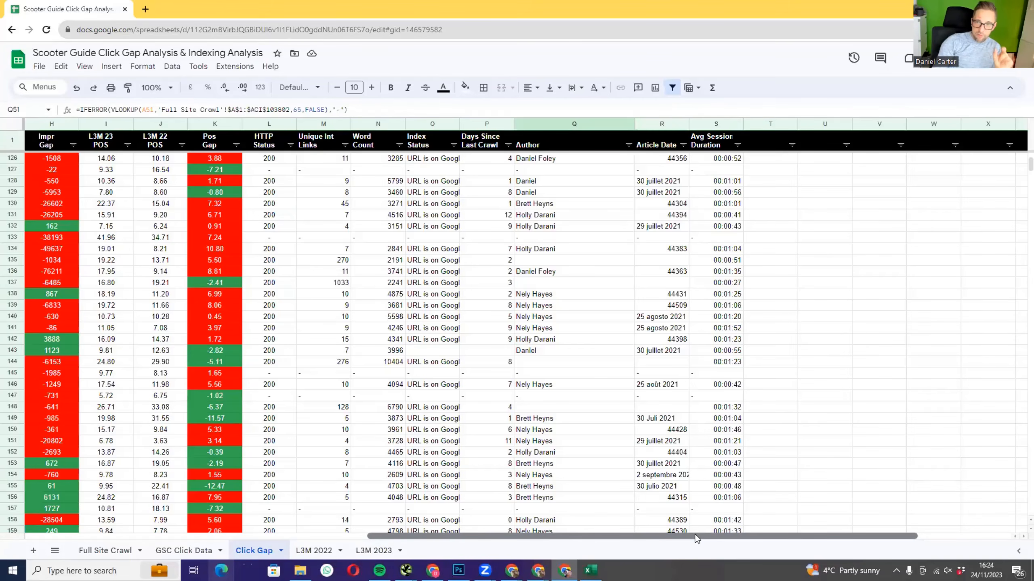
left_click_drag(697, 538, 341, 301)
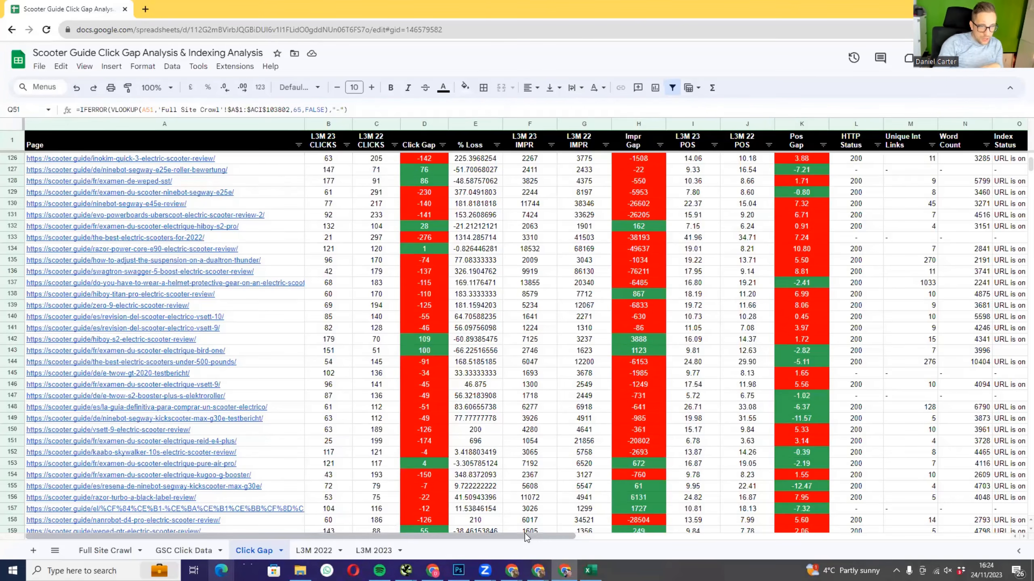
left_click_drag(525, 533, 452, 460)
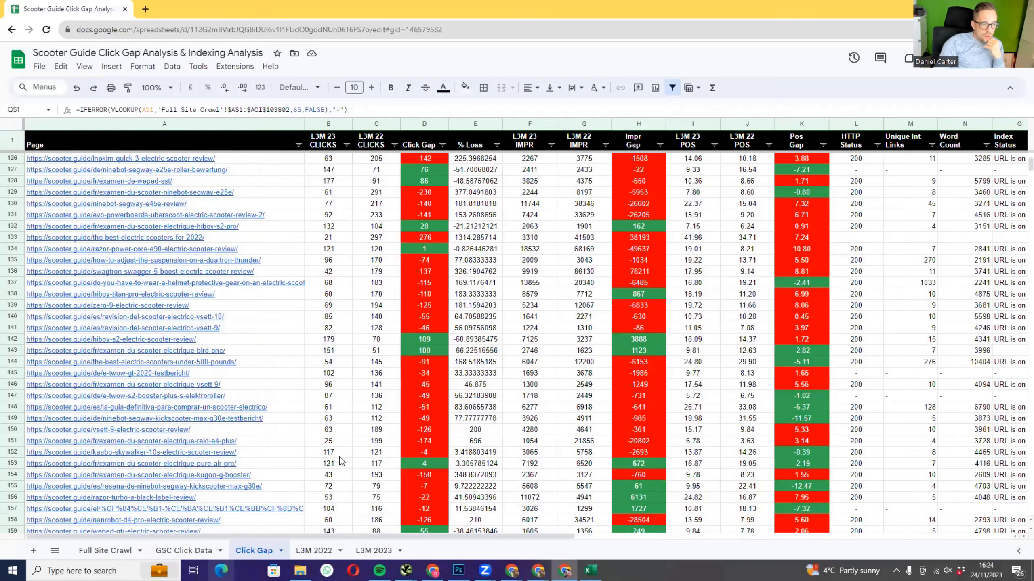
- Duplicate the Click Gap sheet and rename the copy as URLS Lost Clicks
right_click(260, 549)
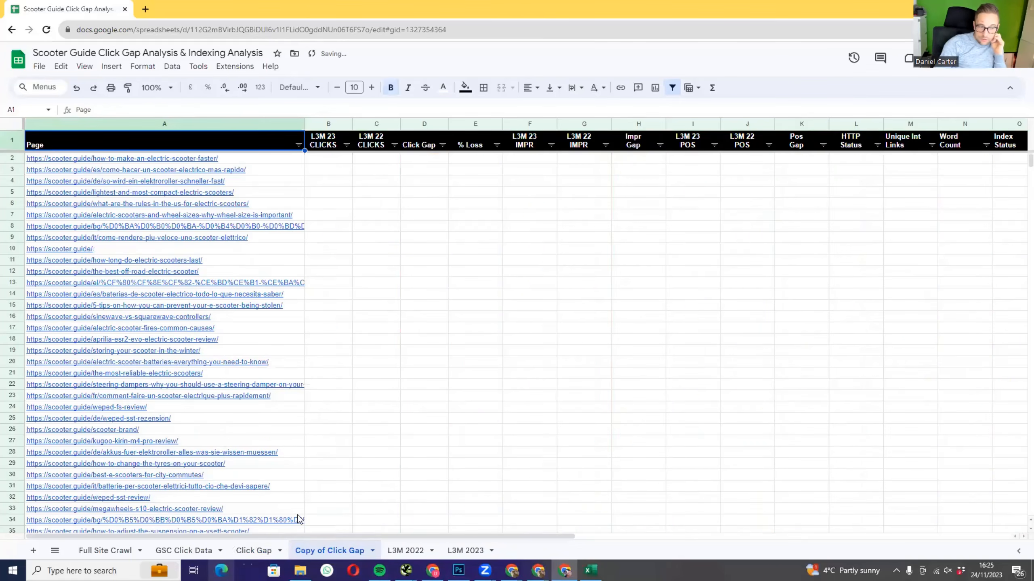
double_click(344, 552)
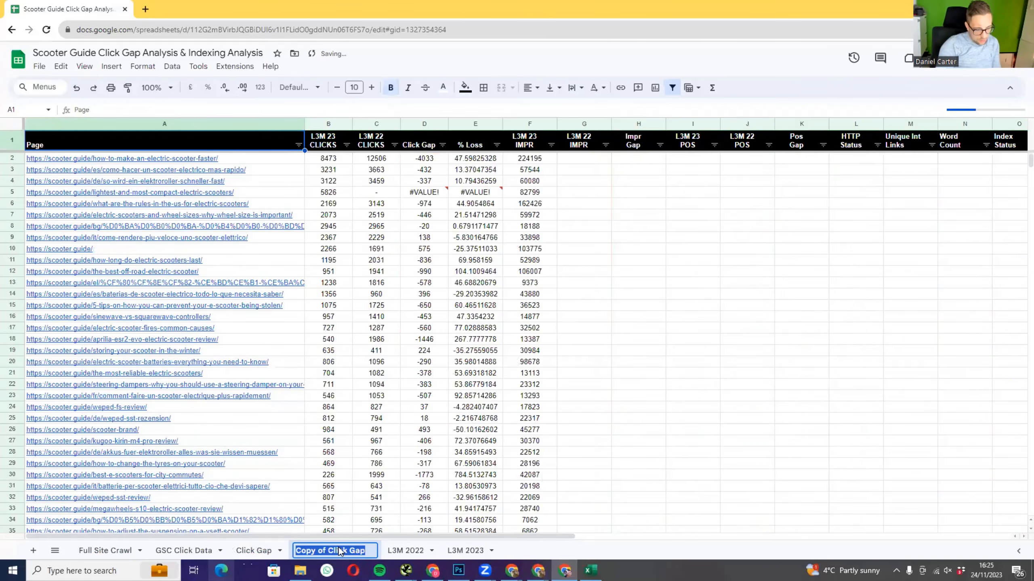
key("Caps_Lock")
type("URLS")
key("Caps_Lock")
type("Lost")
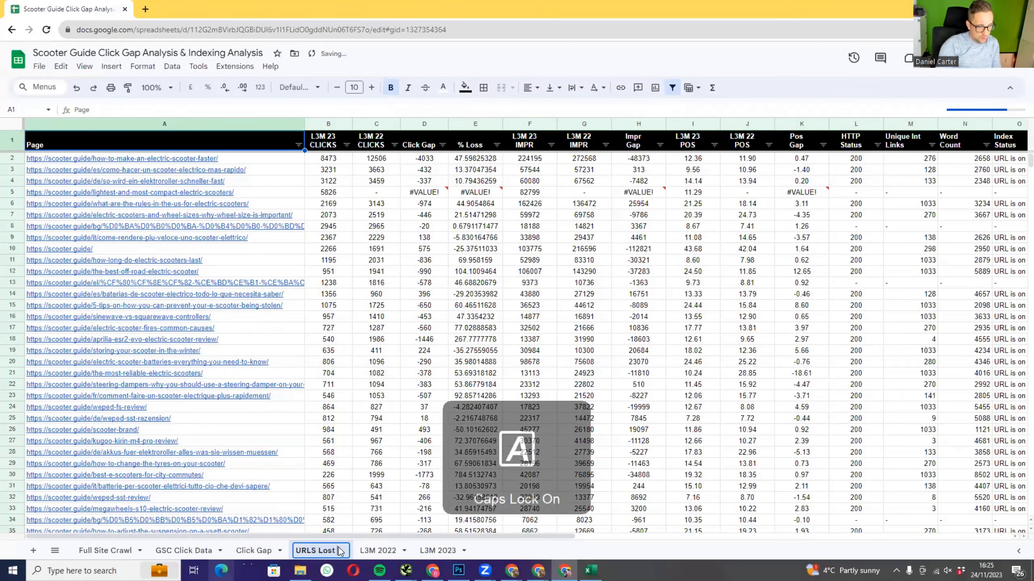
type(" Clicks")
key("Return")
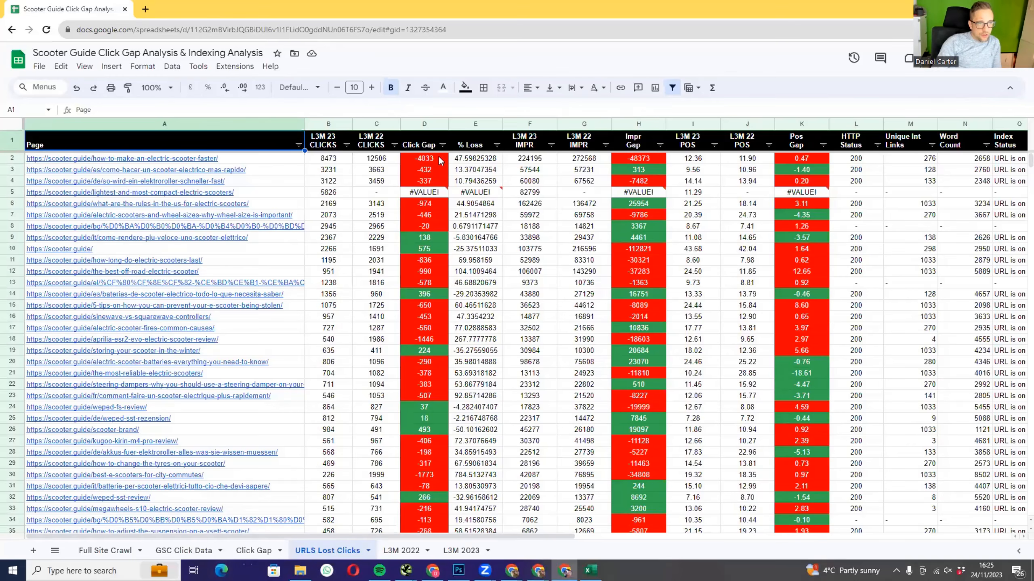
- Filter the Click Gap column of the URLS Lost Clicks sheet by the condition less than 0
left_click(443, 145)
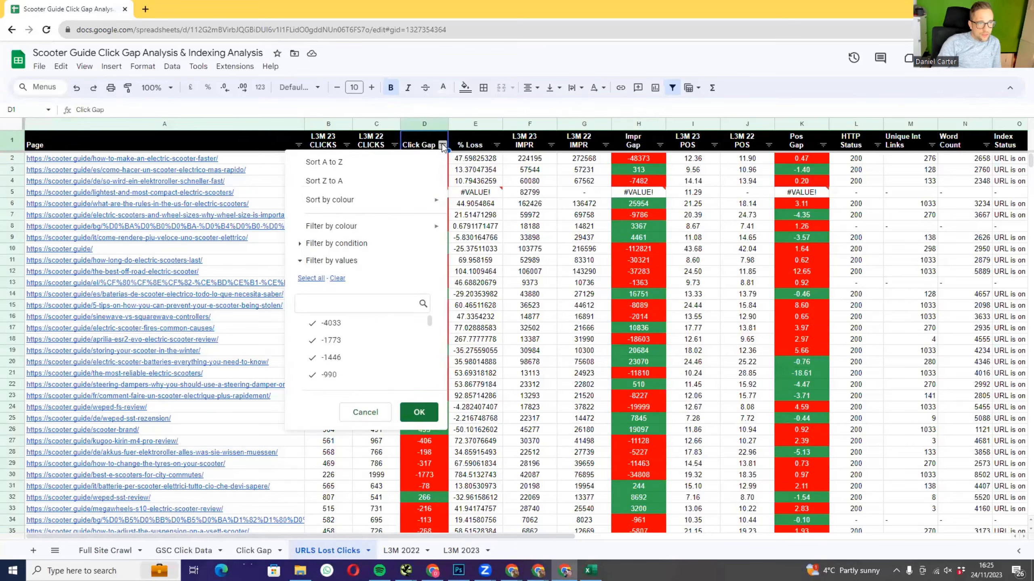
left_click(344, 244)
left_click(355, 263)
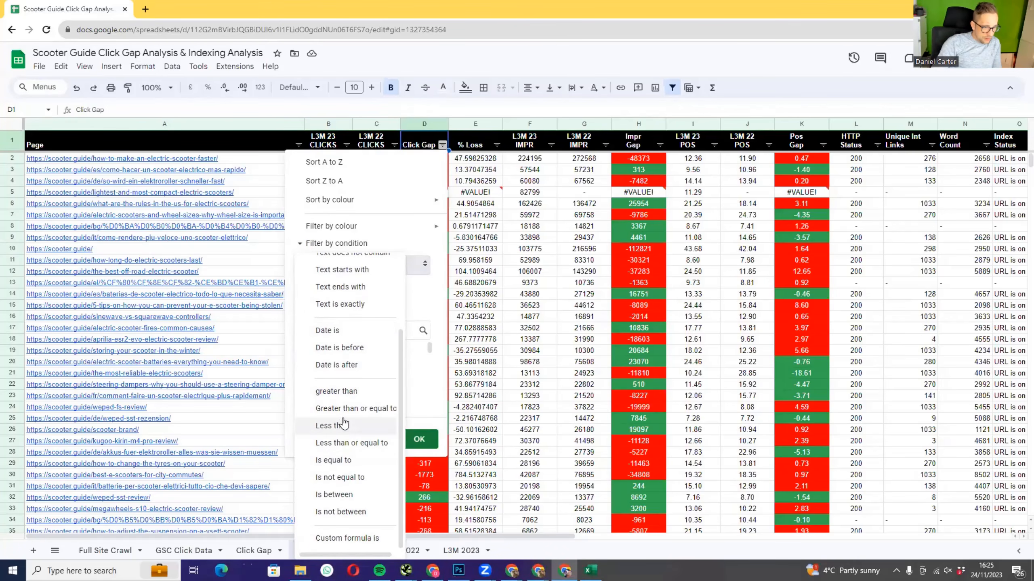
left_click(341, 427)
left_click(364, 292)
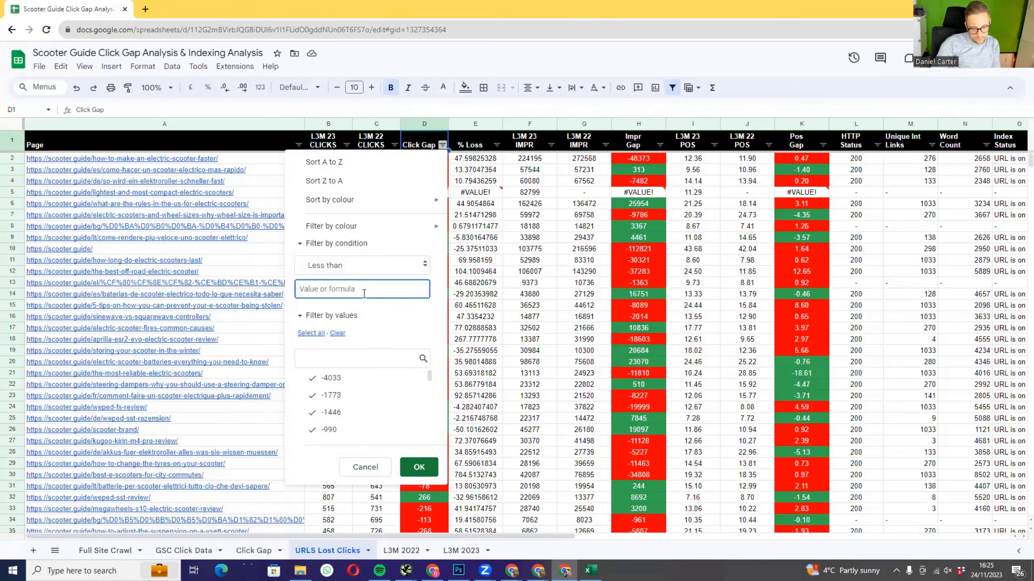
type("0")
left_click(419, 467)
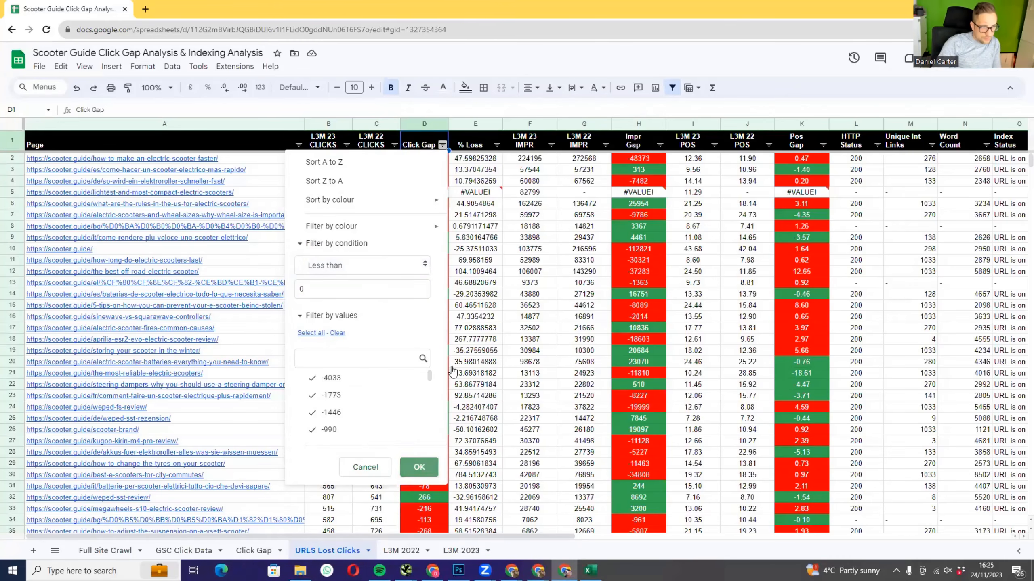
- Sort the whole URLS Lost Clicks range, treated as having a header row, by Click Gap from A to Z
left_click(475, 214)
key("ctrl+a")
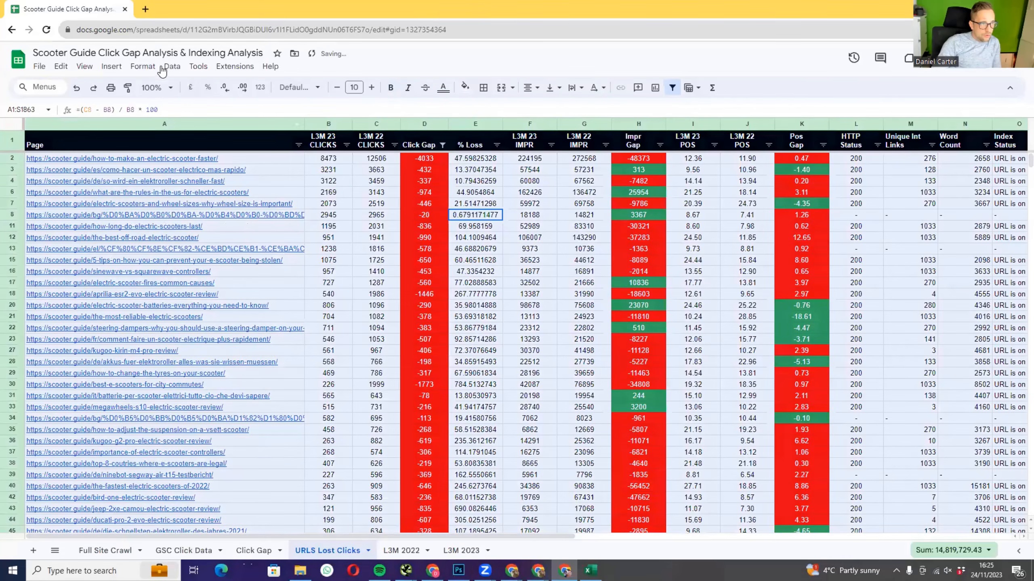
left_click(172, 66)
mouse_move(207, 101)
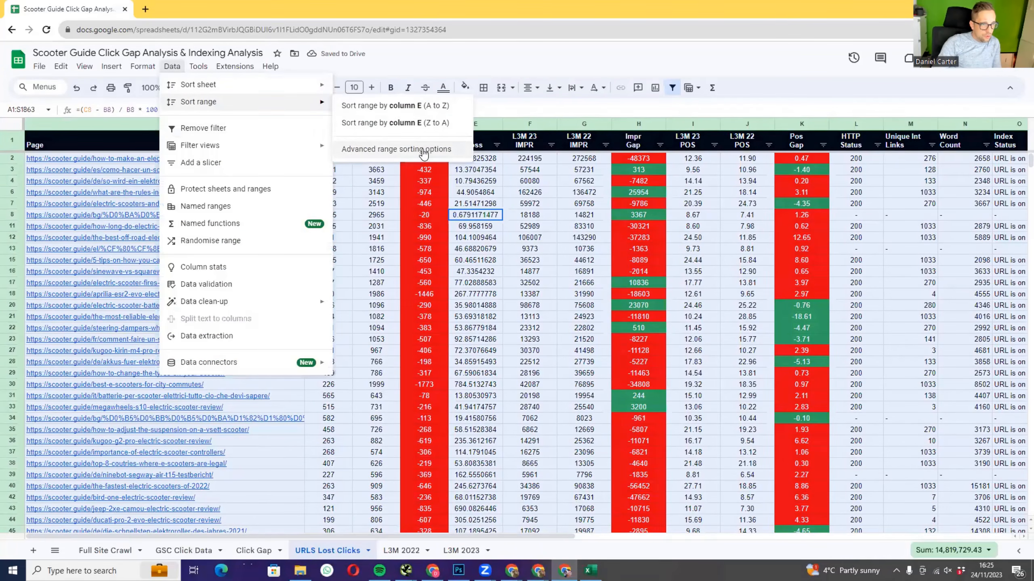
left_click(407, 151)
left_click(437, 260)
left_click(446, 290)
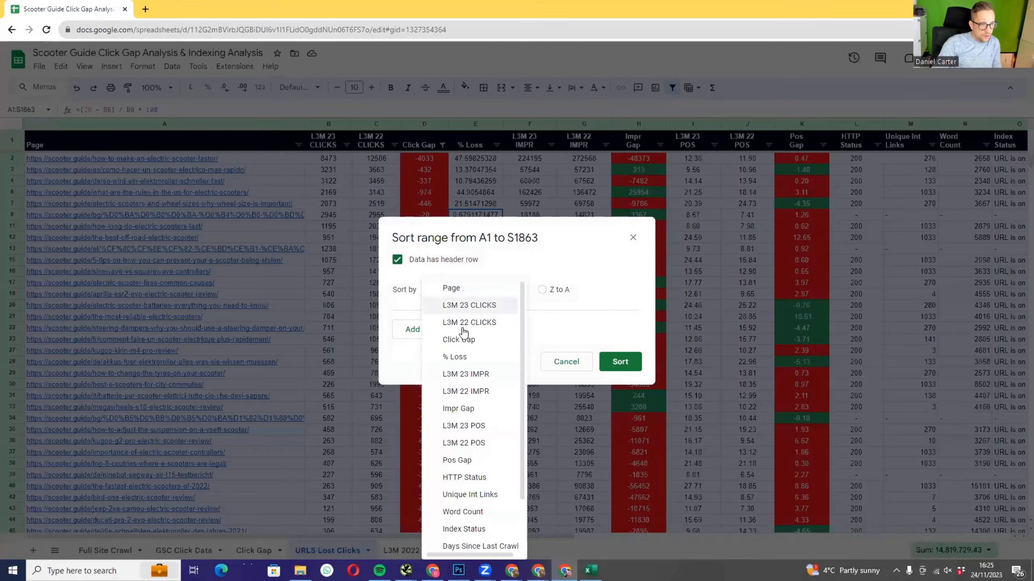
left_click(459, 339)
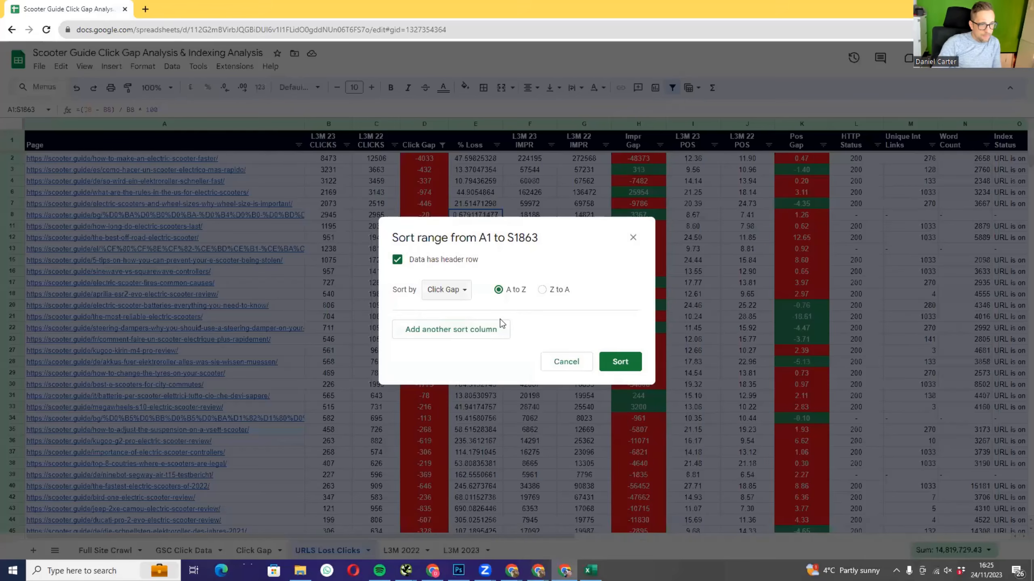
left_click(625, 365)
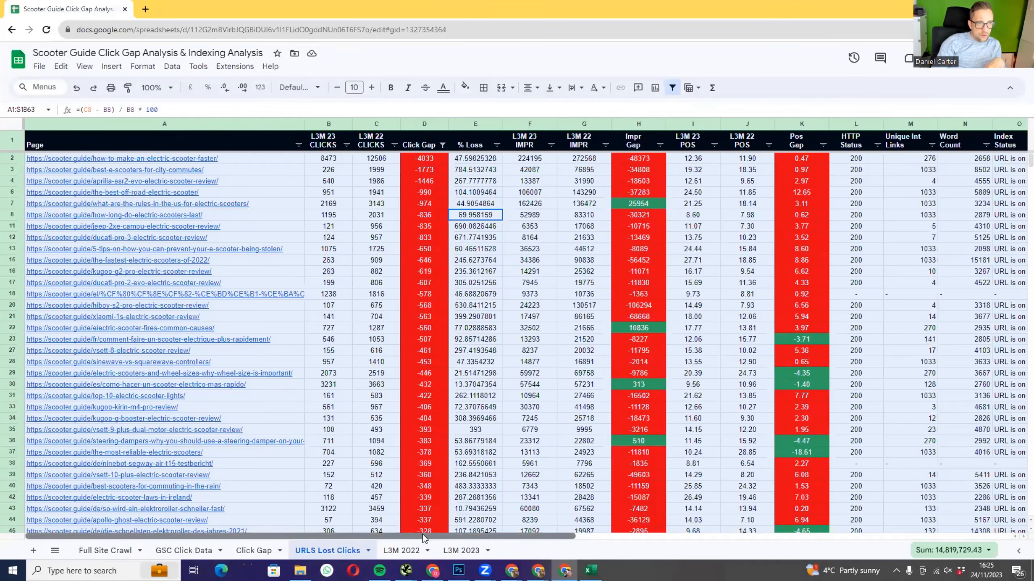
- Examine the gap, position, link, word count, index and crawl values across the first rows of URLS Lost Clicks, back to the page URL
left_click_drag(422, 535, 525, 533)
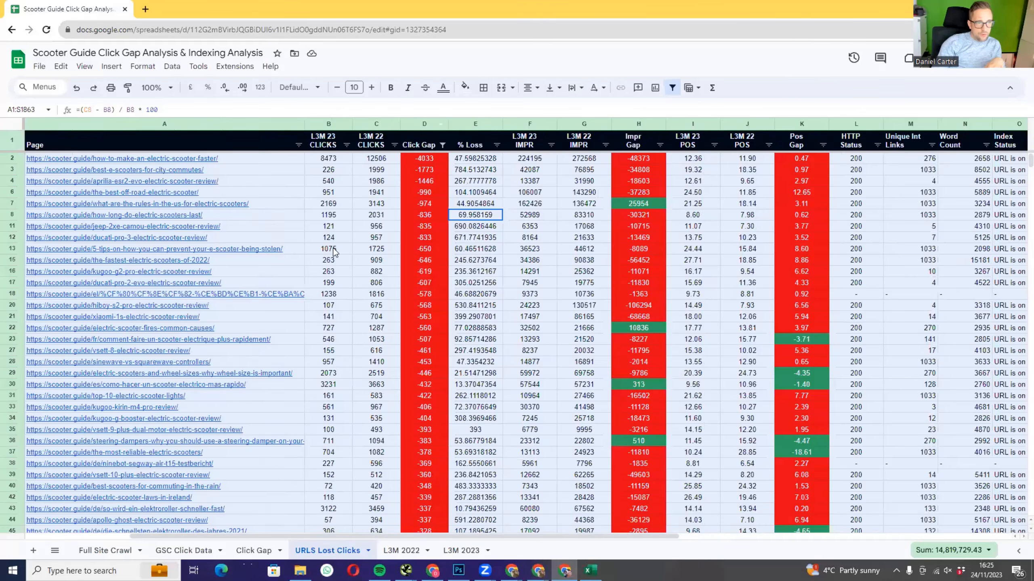
left_click(658, 155)
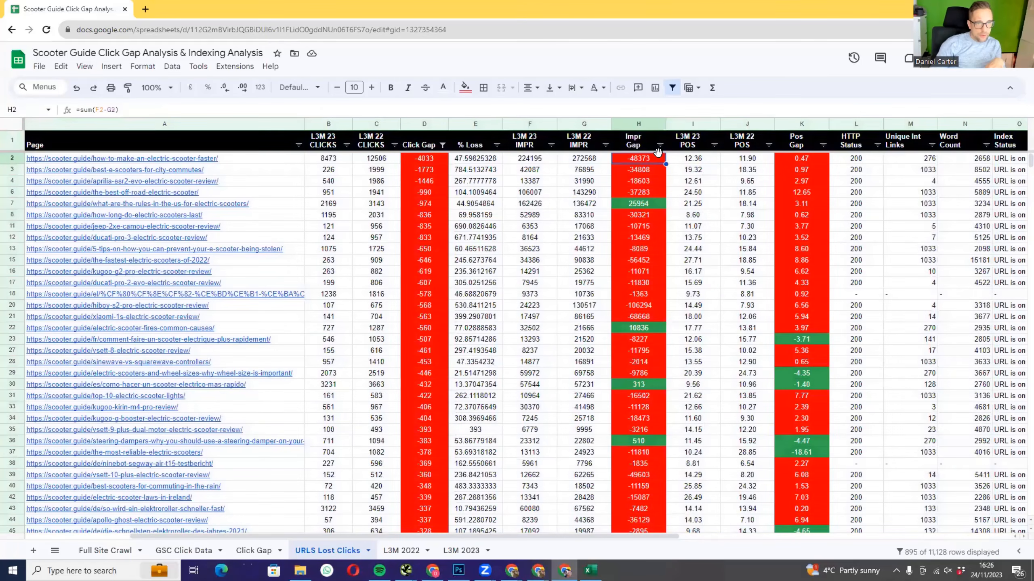
key("Right")
key("Right")
key("Right")
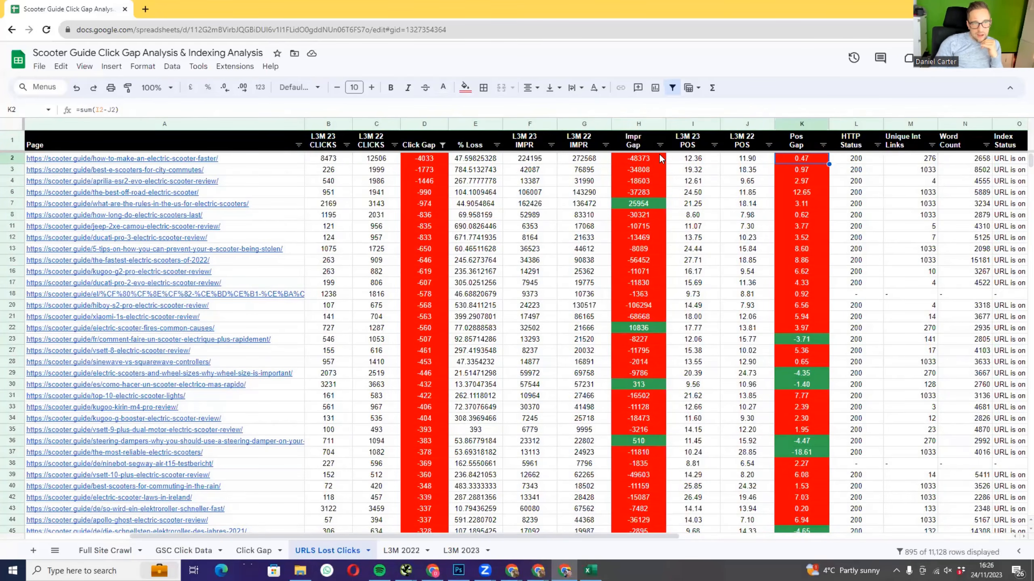
key("Right")
key("Down")
key("Right")
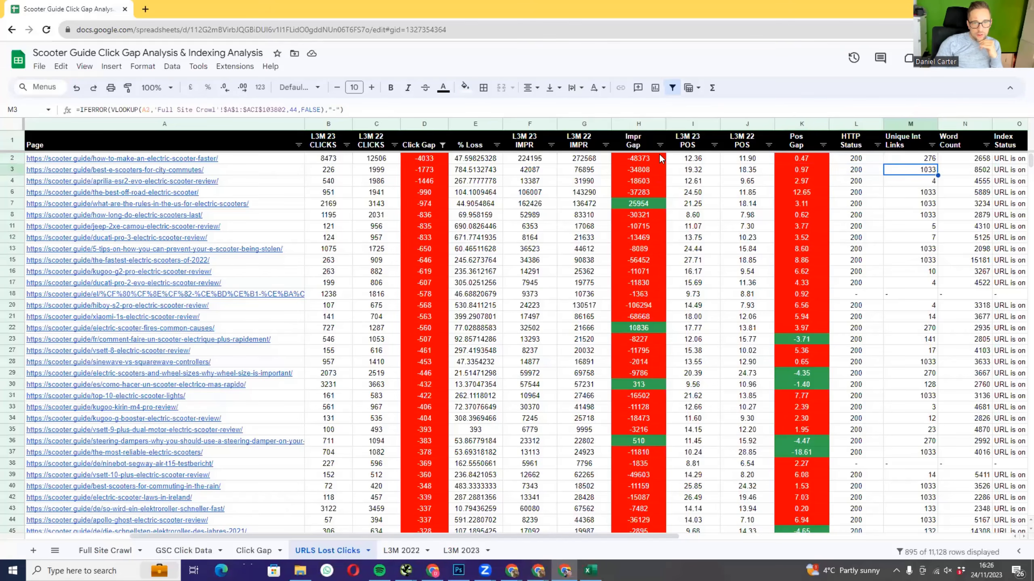
key("Right")
key("Left")
key("Right")
key("Right")
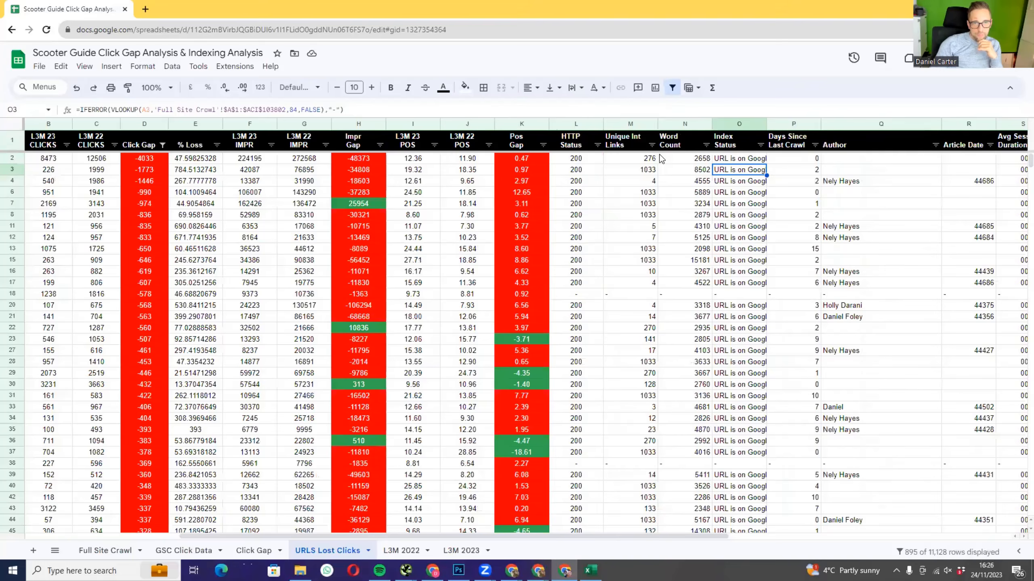
key("Right")
key("Left")
key("Left")
key("Left")
key("Left")
key("Left")
key("Left")
key("Left")
key("Left")
key("Left")
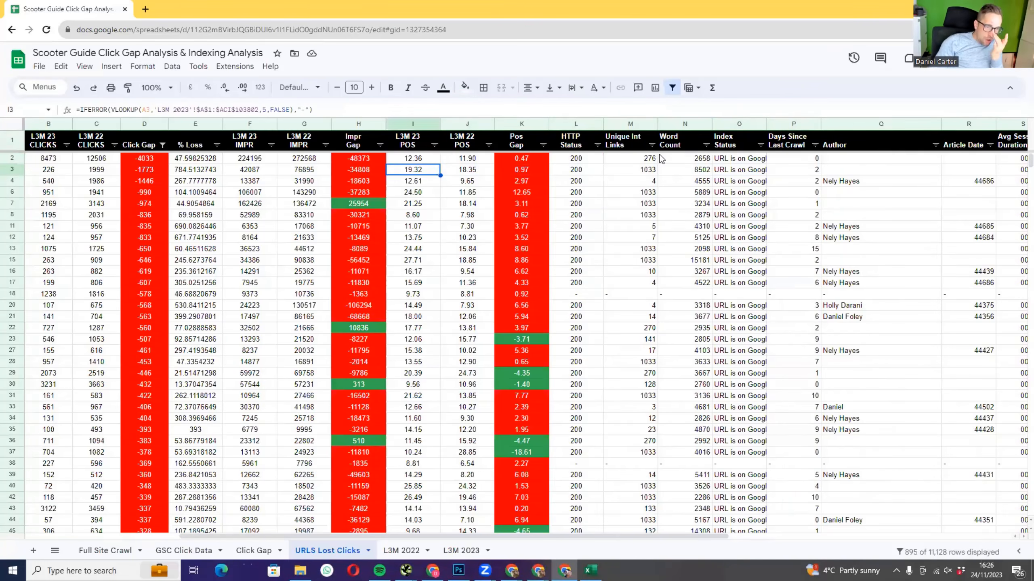
key("Left")
key("Left")
key("Left")
key("Left")
key("Left")
key("Left")
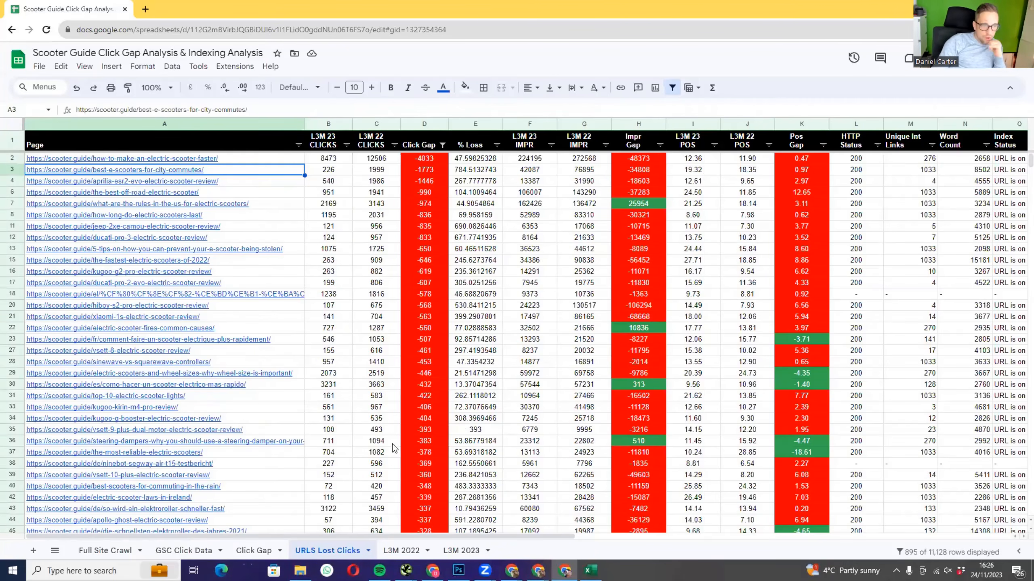
- Duplicate the URLS Lost Clicks sheet and rename the copy as URLS Lost Clicks HTTP 200
right_click(316, 548)
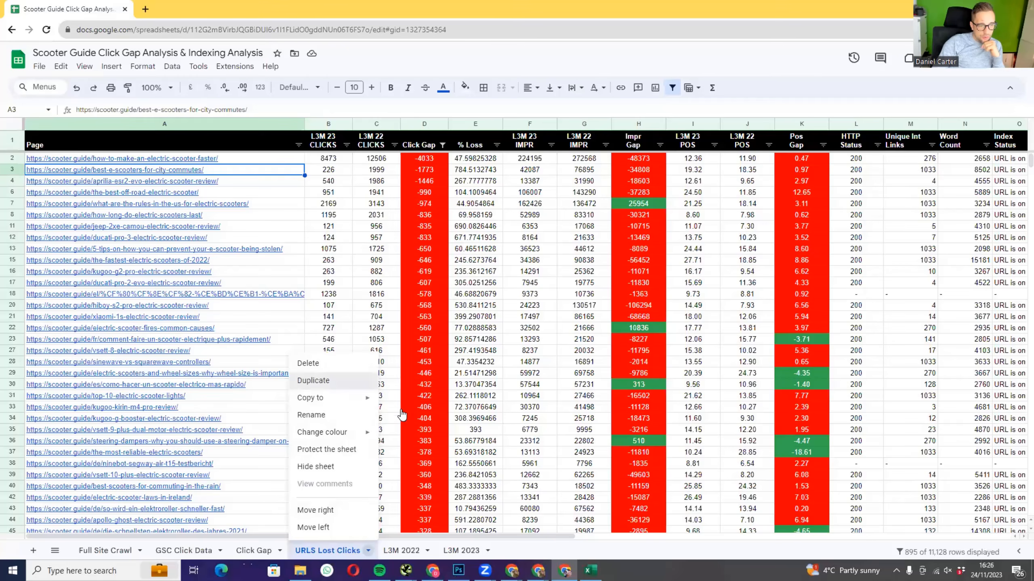
left_click(340, 385)
double_click(421, 551)
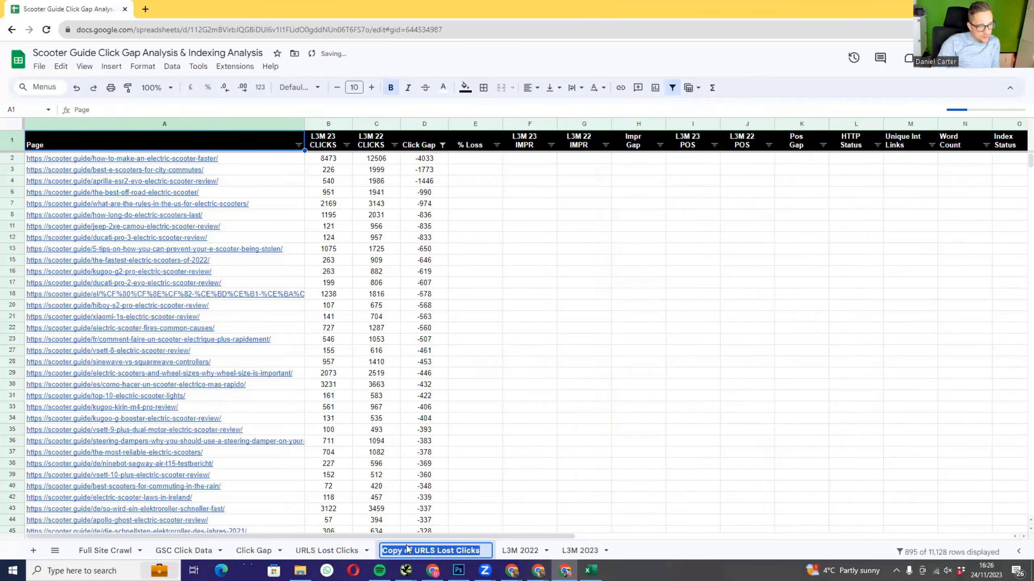
left_click_drag(414, 550, 336, 527)
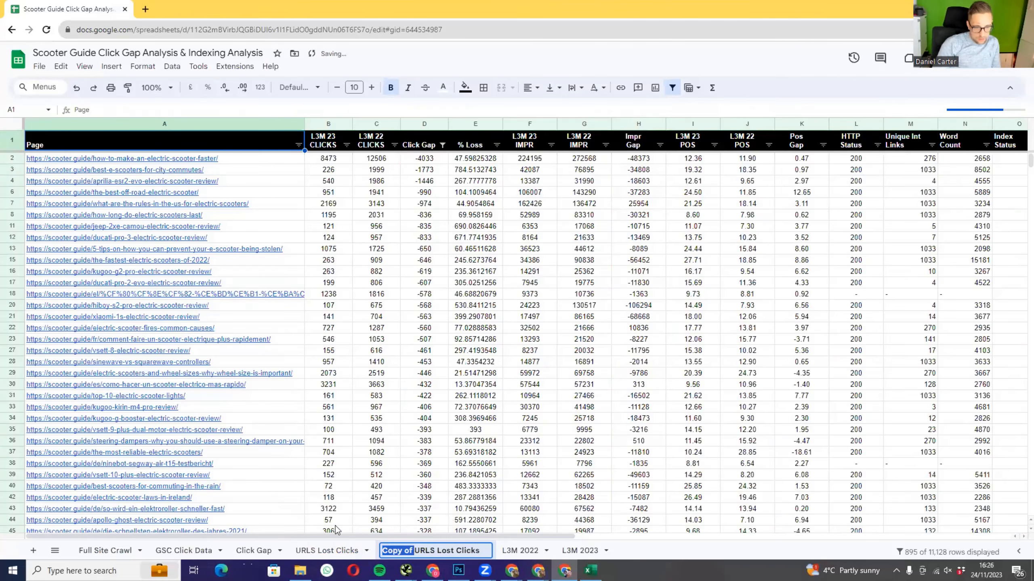
key("BackSpace")
key("ctrl+a")
key("End")
key("Caps_Lock")
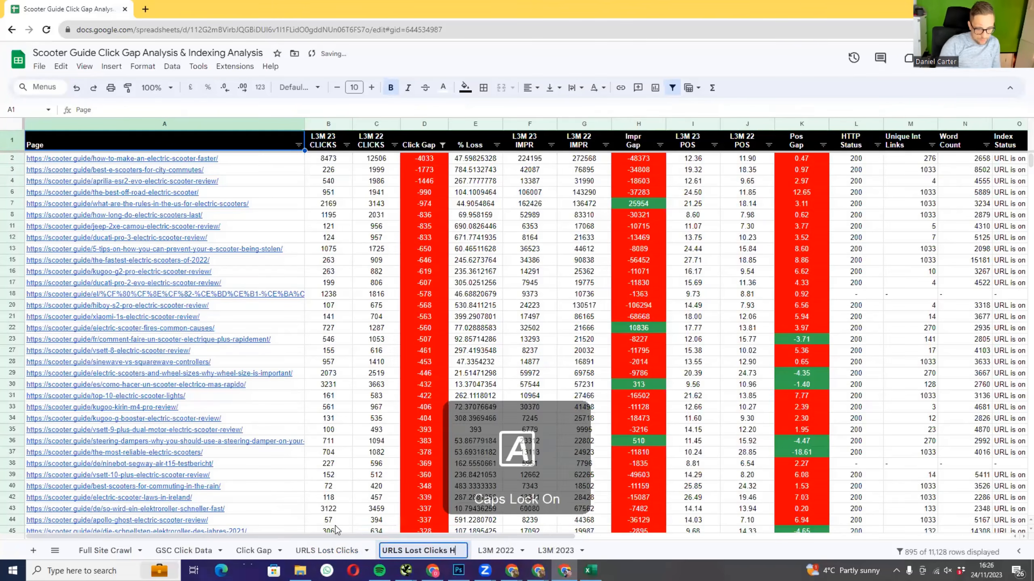
type("HTT")
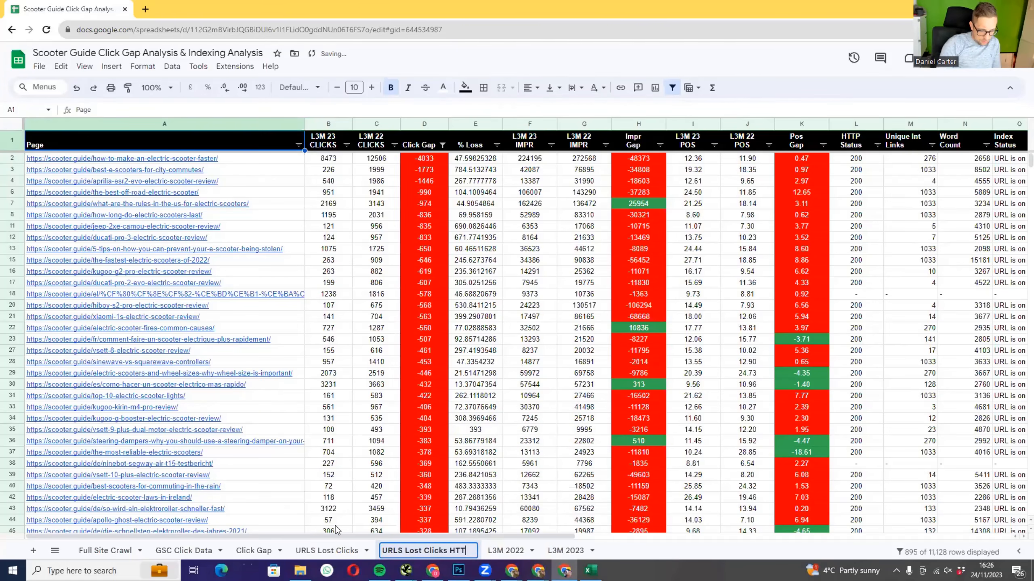
type("P 200")
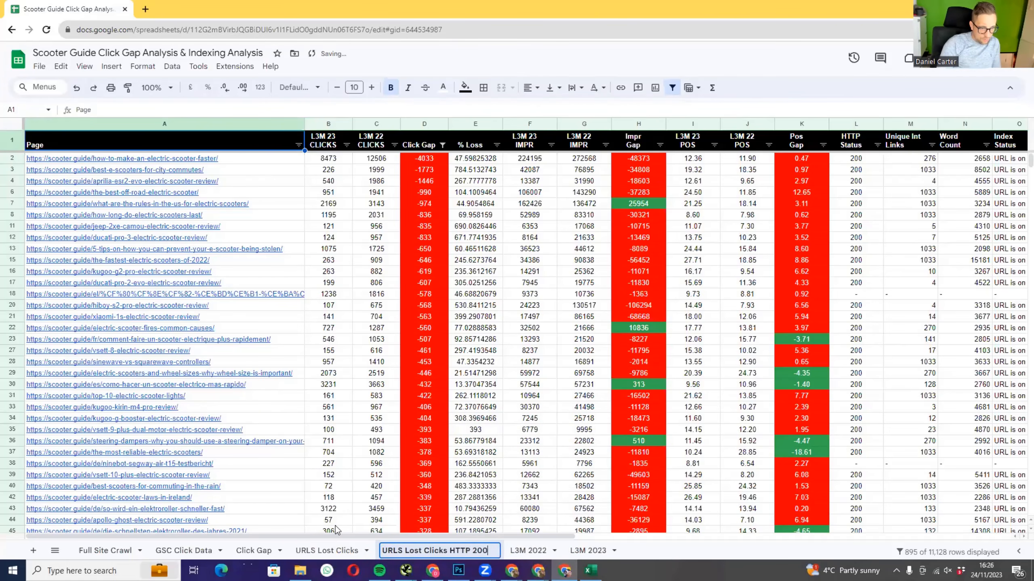
key("Return")
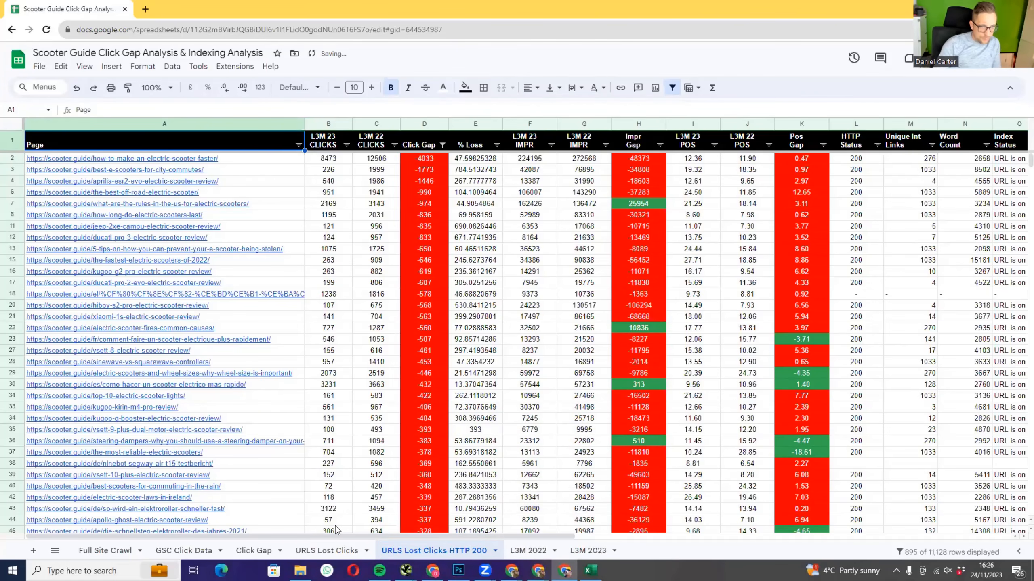
- Filter the HTTP Status column to show only 200 by excluding the "-" value
left_click(877, 145)
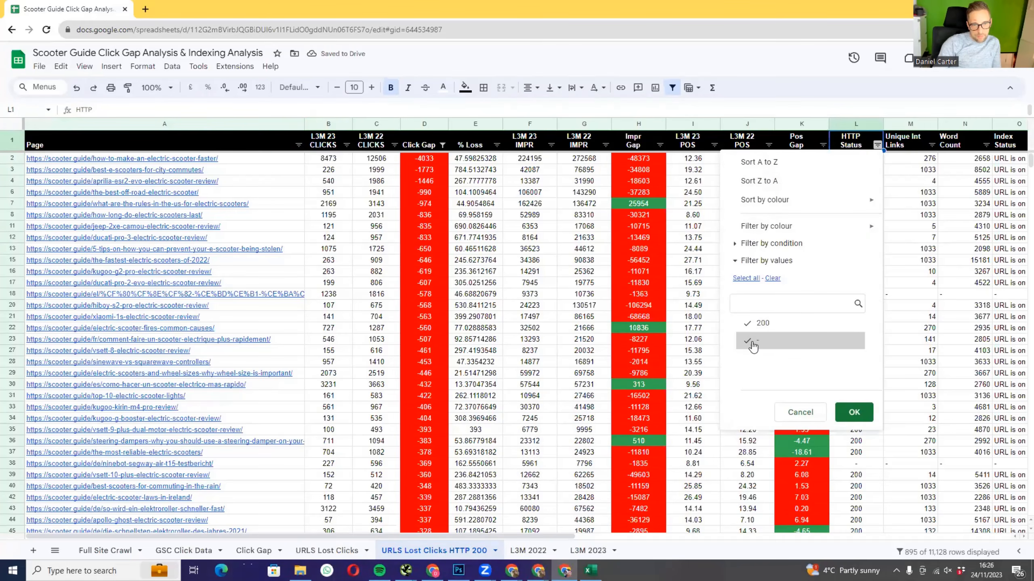
left_click(748, 340)
left_click(854, 413)
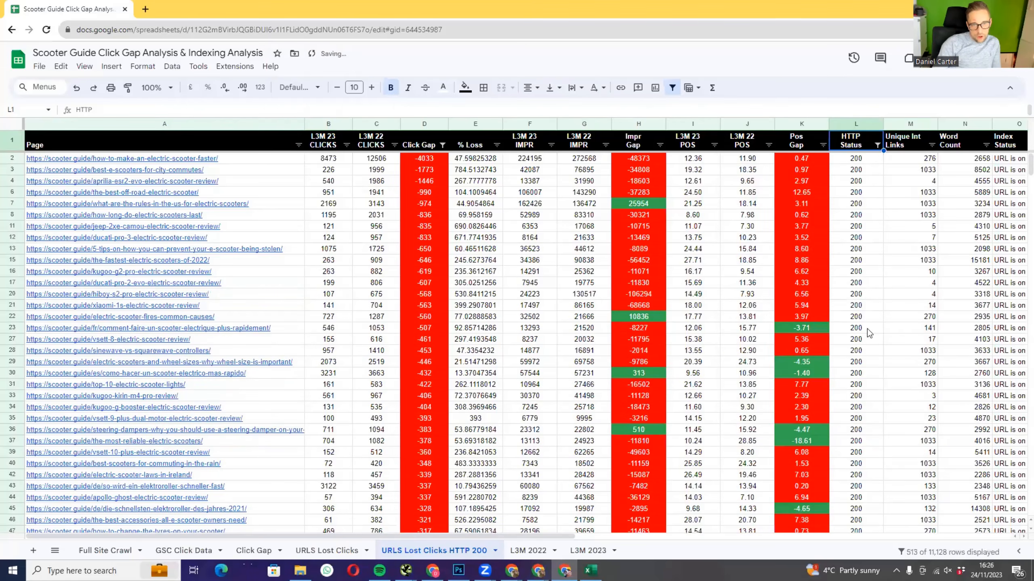
scroll(875, 336, "down", 15)
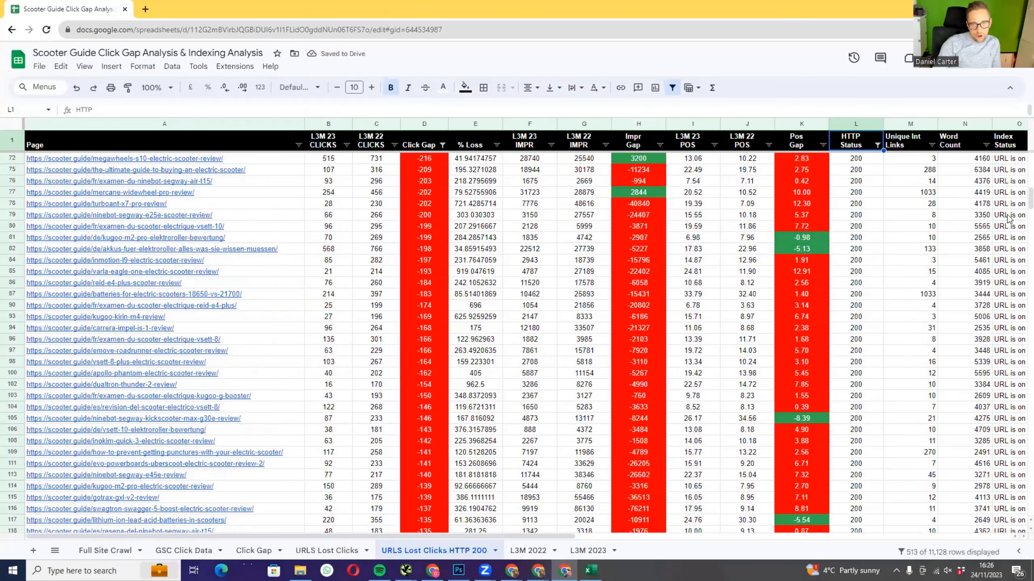
scroll(1018, 201, "up", 15)
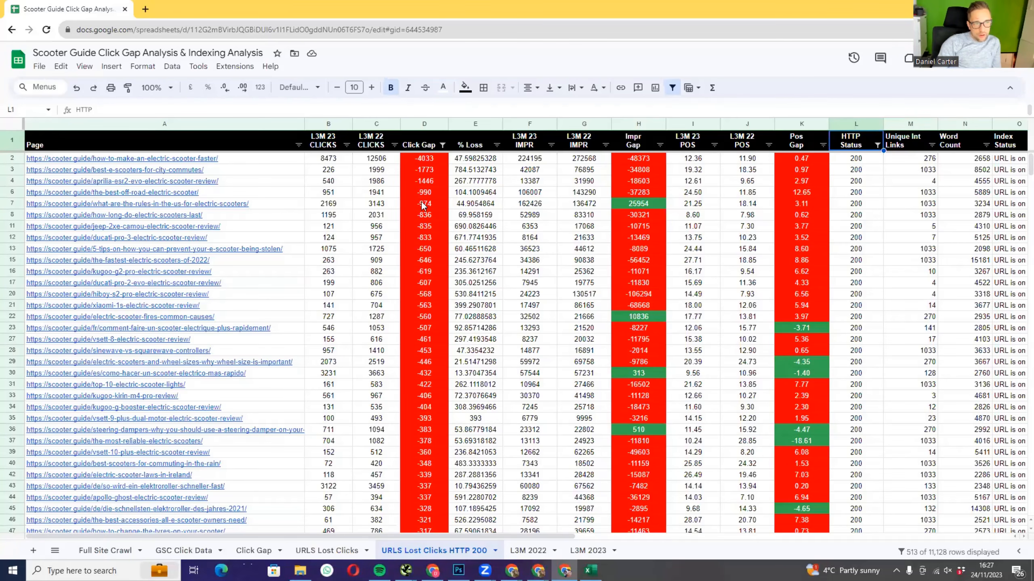
scroll(650, 208, "down", 5)
scroll(650, 215, "up", 5)
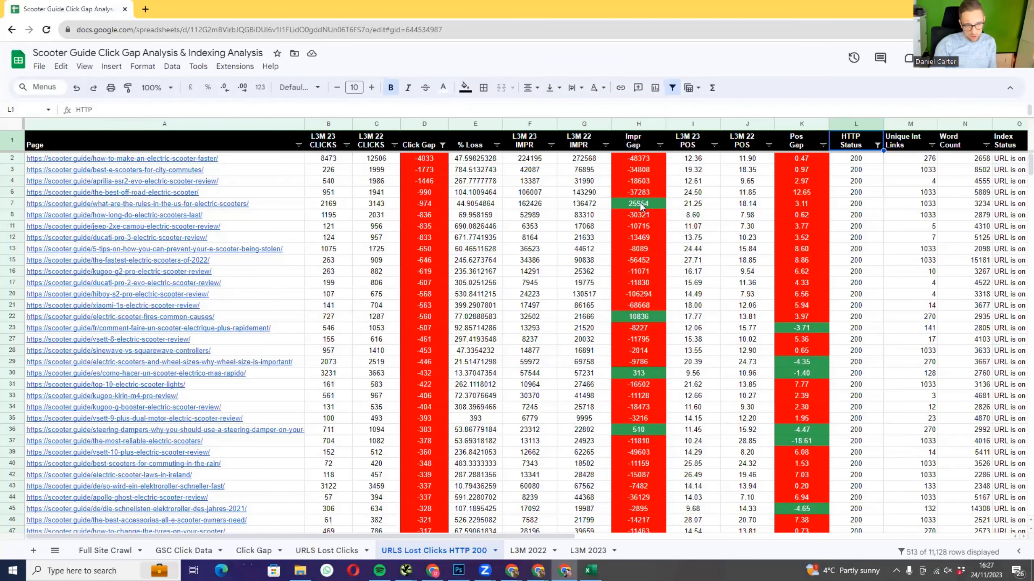
- Duplicate the URLS Lost Clicks HTTP 200 sheet and rename the copy as URLS L/Click 200 / loss imp
right_click(437, 552)
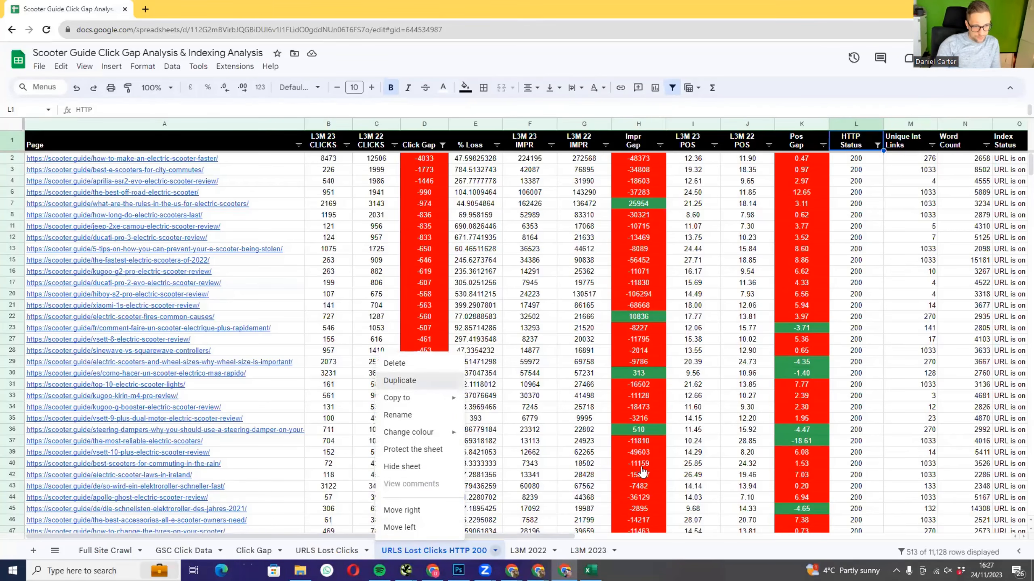
left_click(400, 380)
double_click(532, 551)
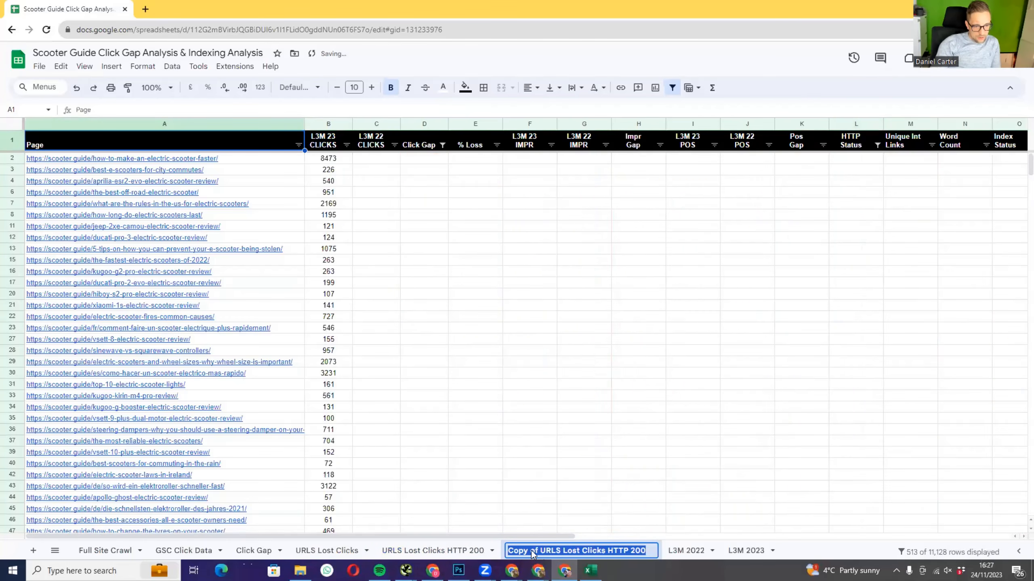
key("Caps_Lock")
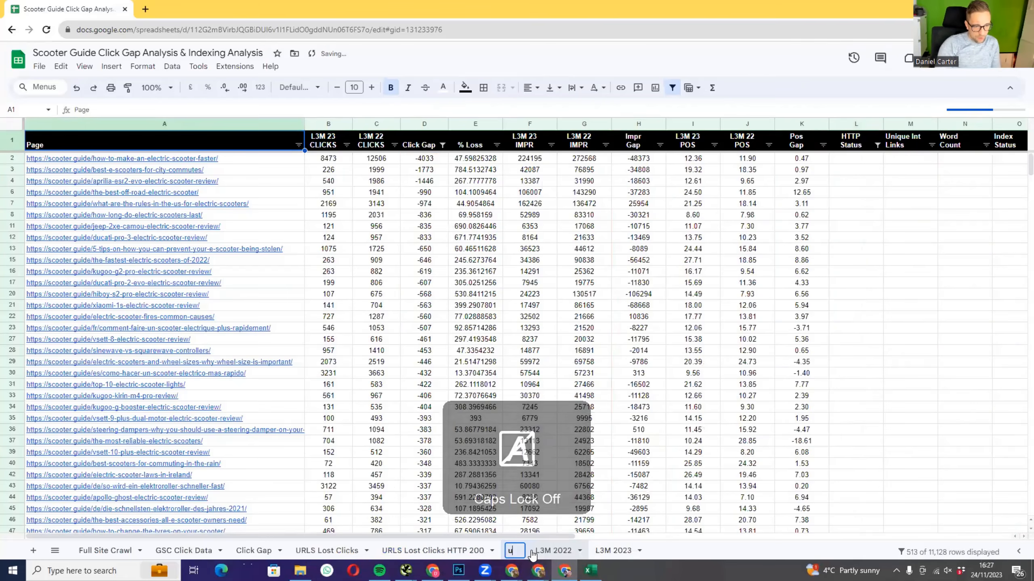
key("Caps_Lock")
type("URLS ")
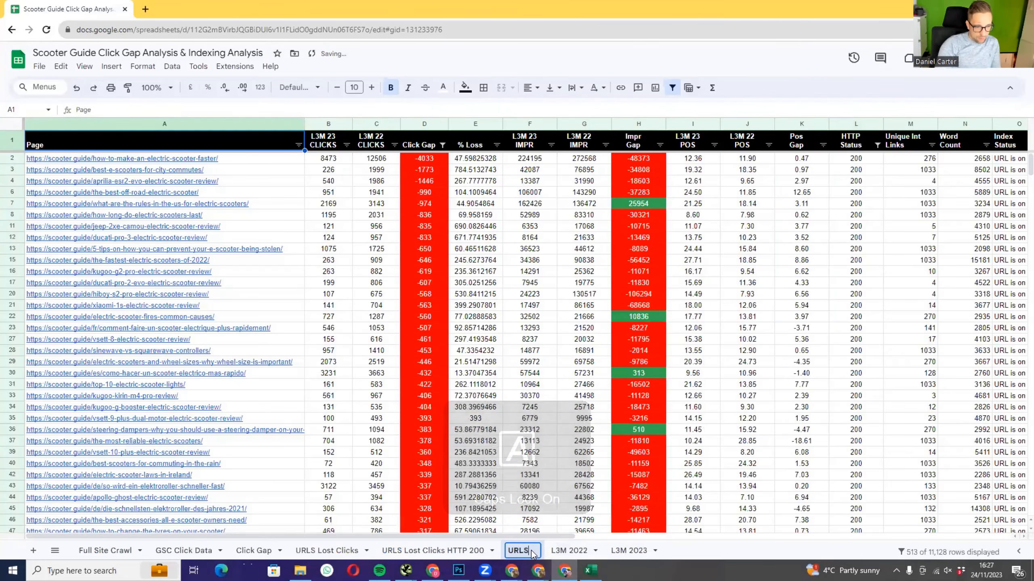
type("/C")
key("Caps_Lock")
type("l")
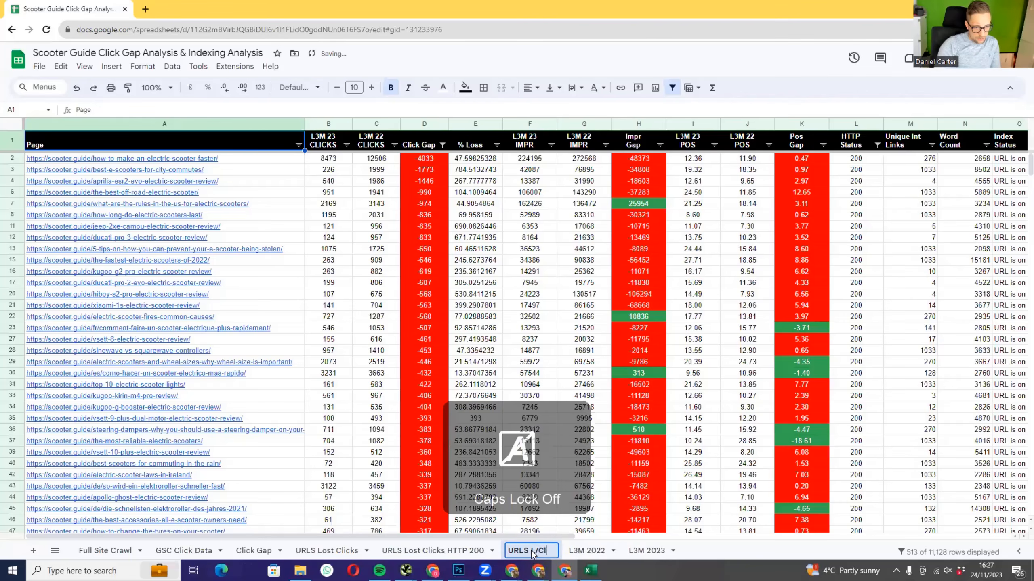
type("ick 200")
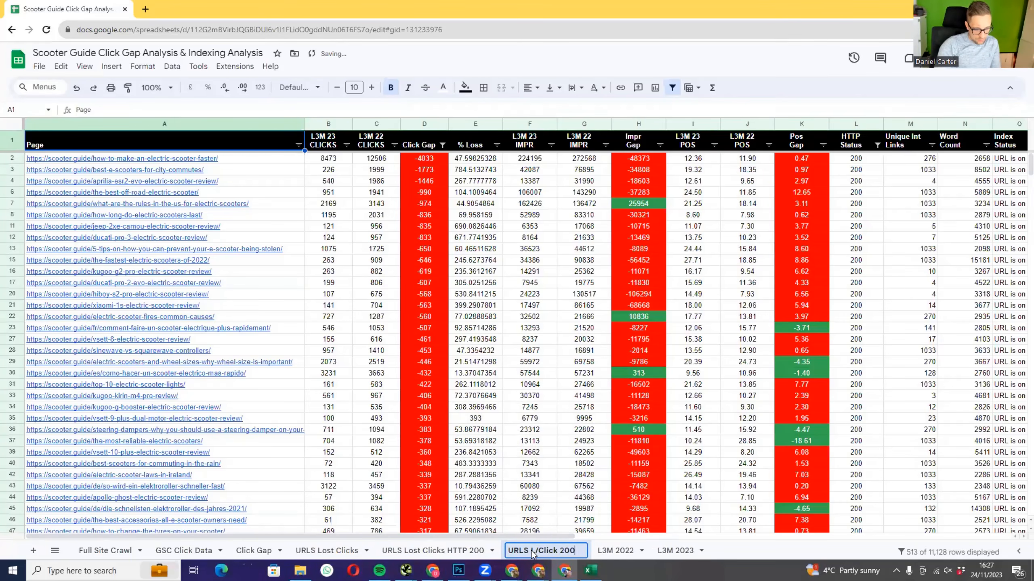
type(" / loss imp")
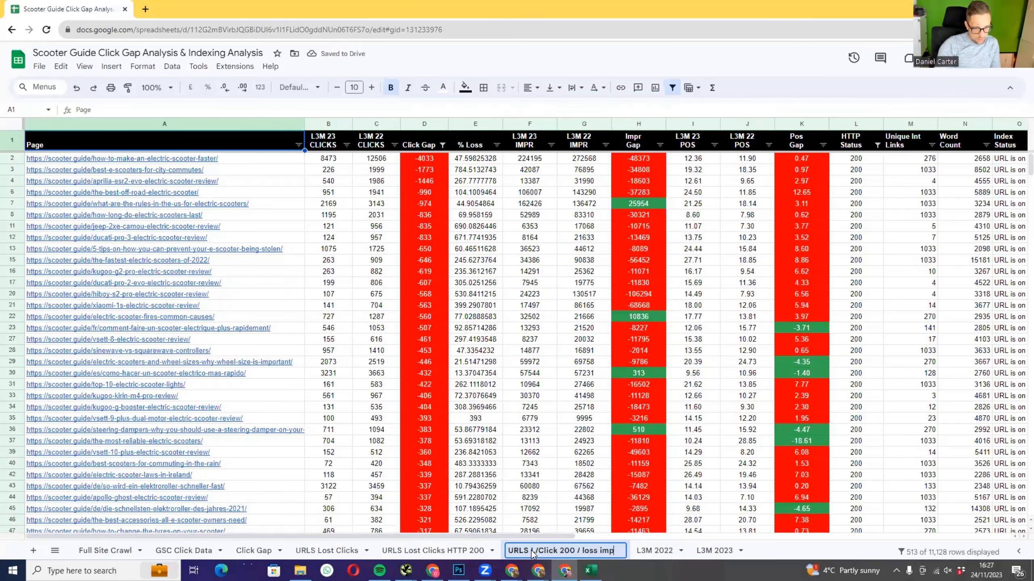
type("L")
key("Return")
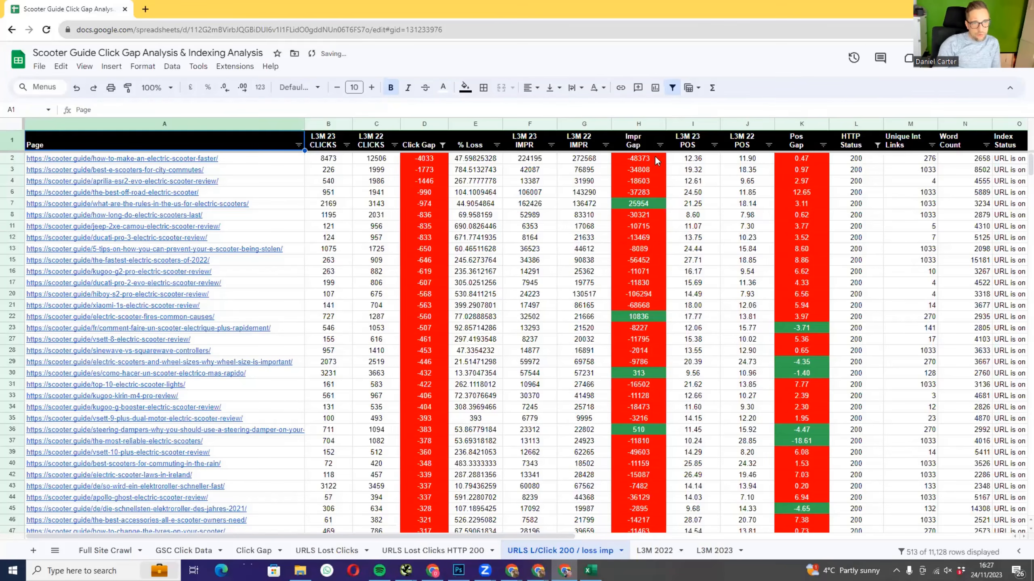
- Filter the Impr Gap column by condition to show only values less than 0
left_click(659, 145)
left_click(542, 247)
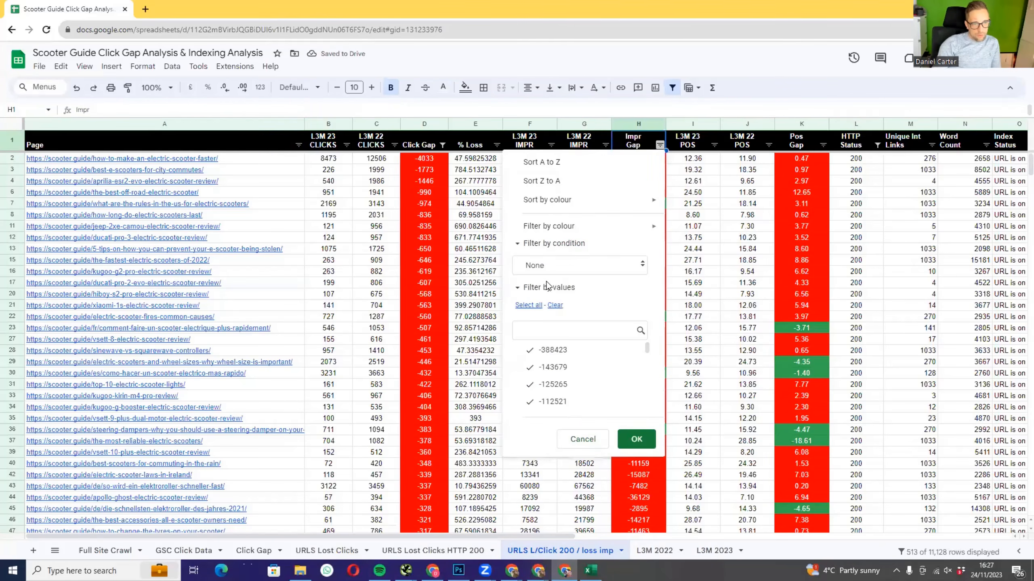
left_click(547, 269)
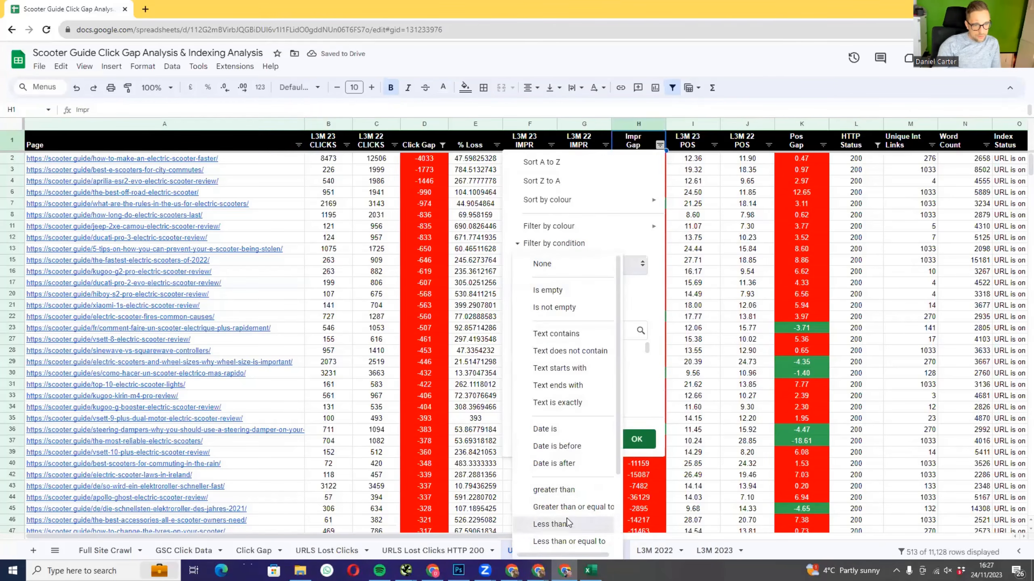
left_click(546, 526)
left_click(568, 289)
type("0")
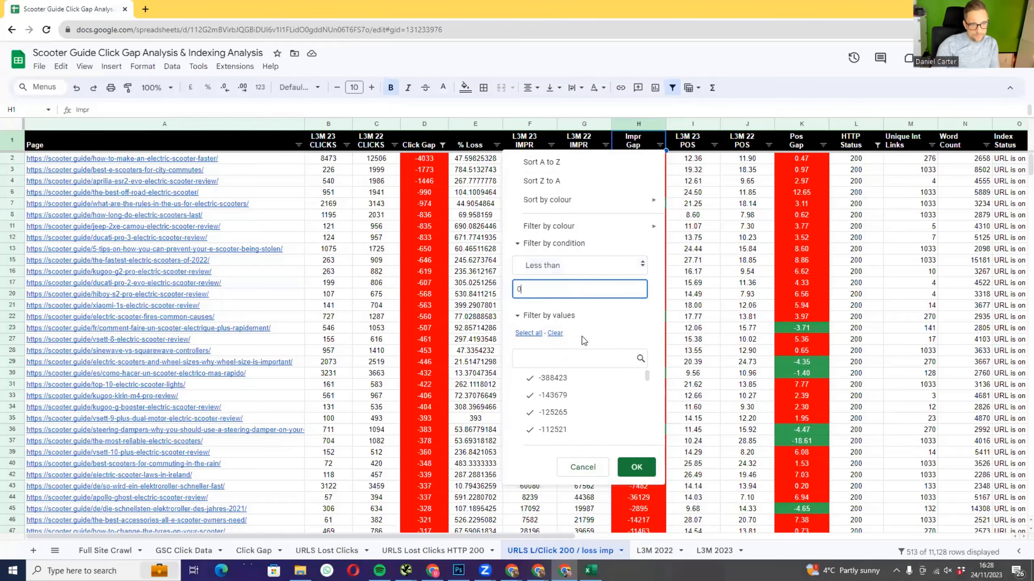
left_click(636, 467)
left_click(688, 160)
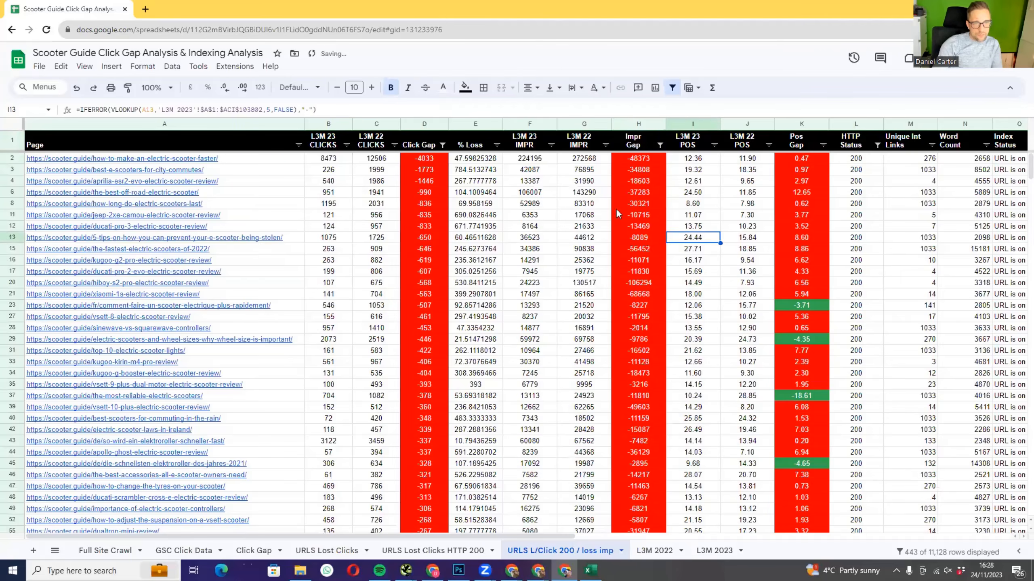
scroll(494, 188, "up", 5)
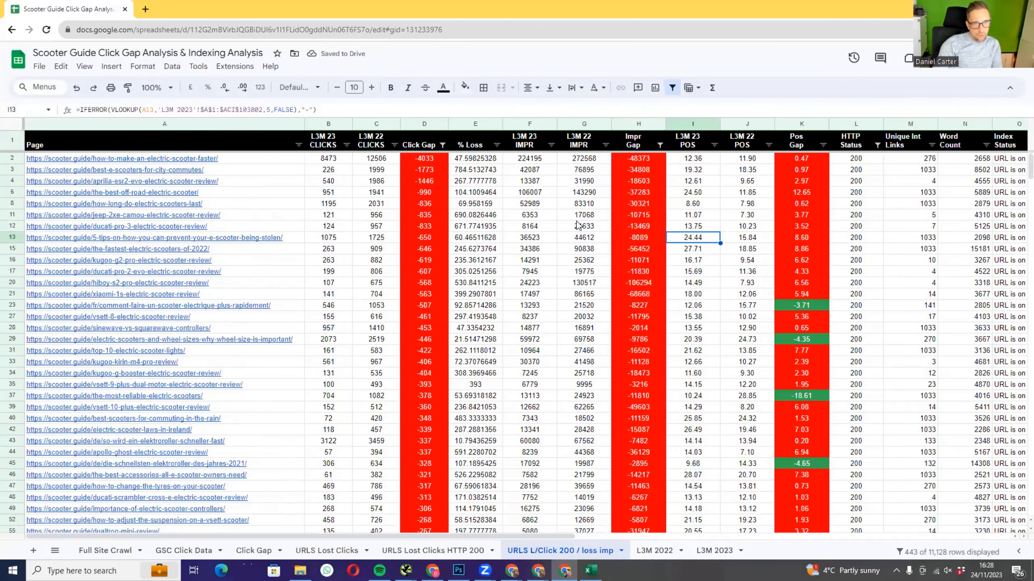
scroll(596, 255, "down", 2)
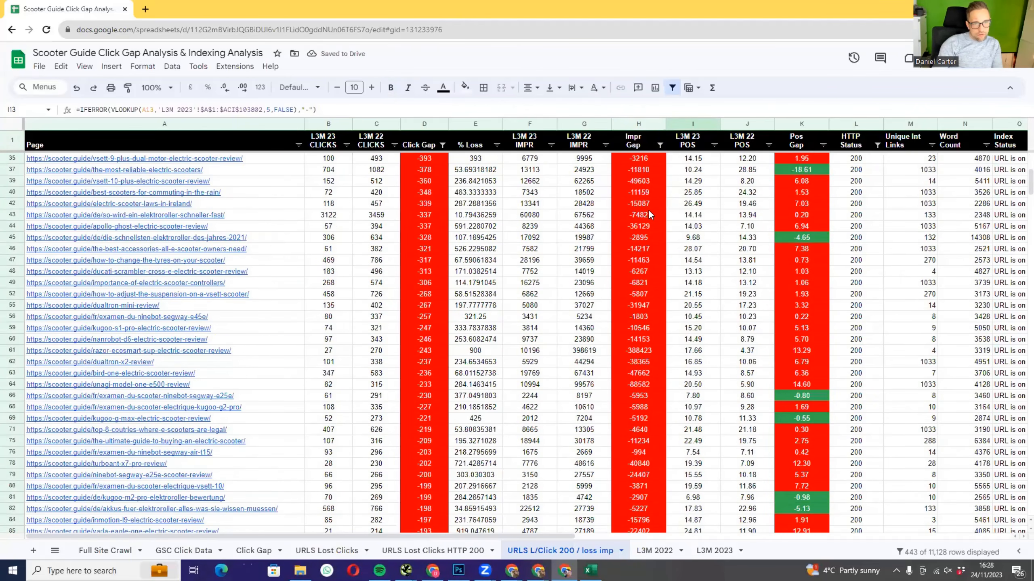
scroll(648, 203, "up", 2)
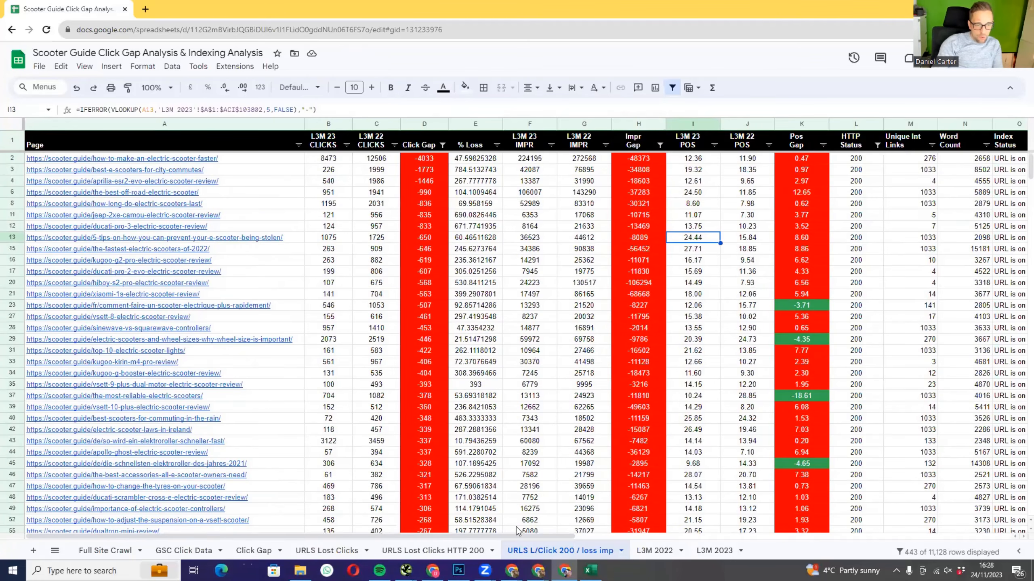
left_click_drag(495, 536, 521, 534)
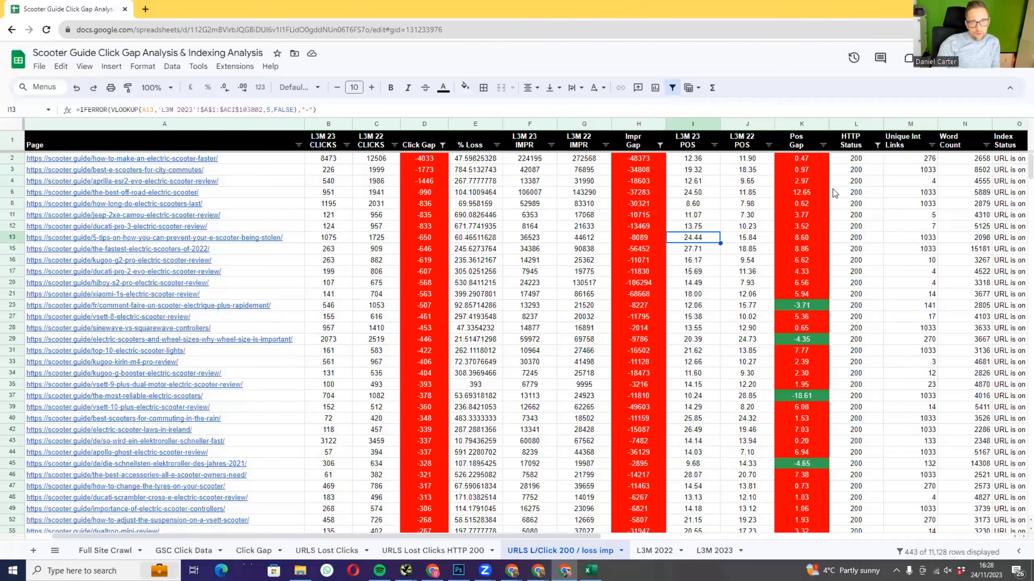
left_click(933, 146)
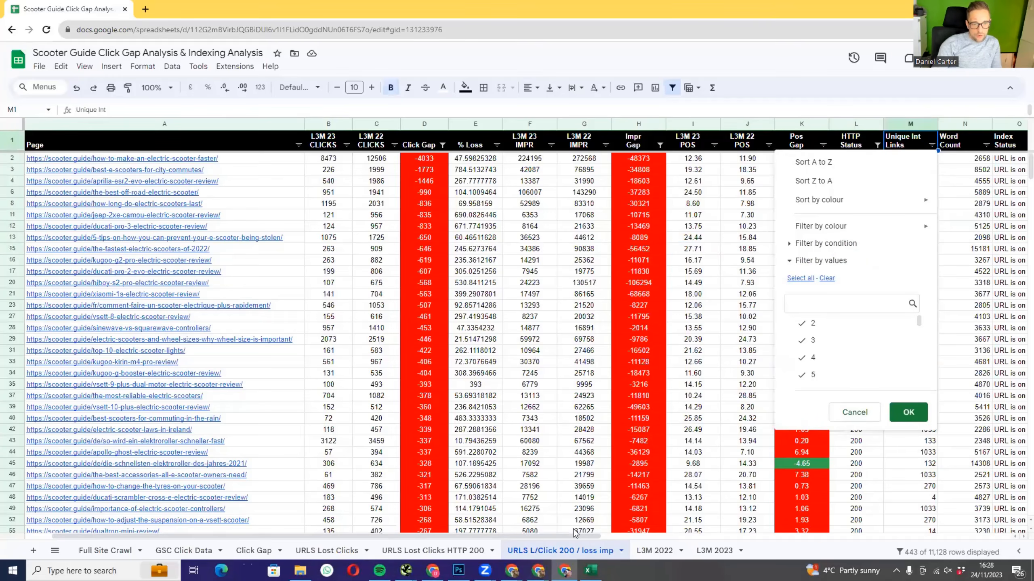
- Duplicate the URLS L/Click 200 / loss imp sheet and rename the copy as URLS L/Click 200 / loss imp LLC
right_click(577, 552)
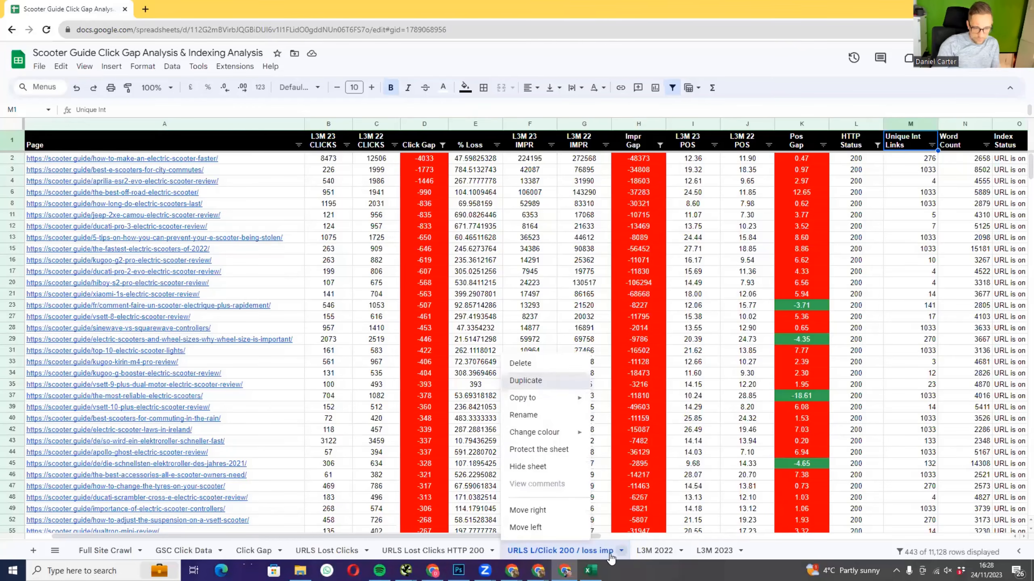
double_click(663, 554)
left_click(663, 553)
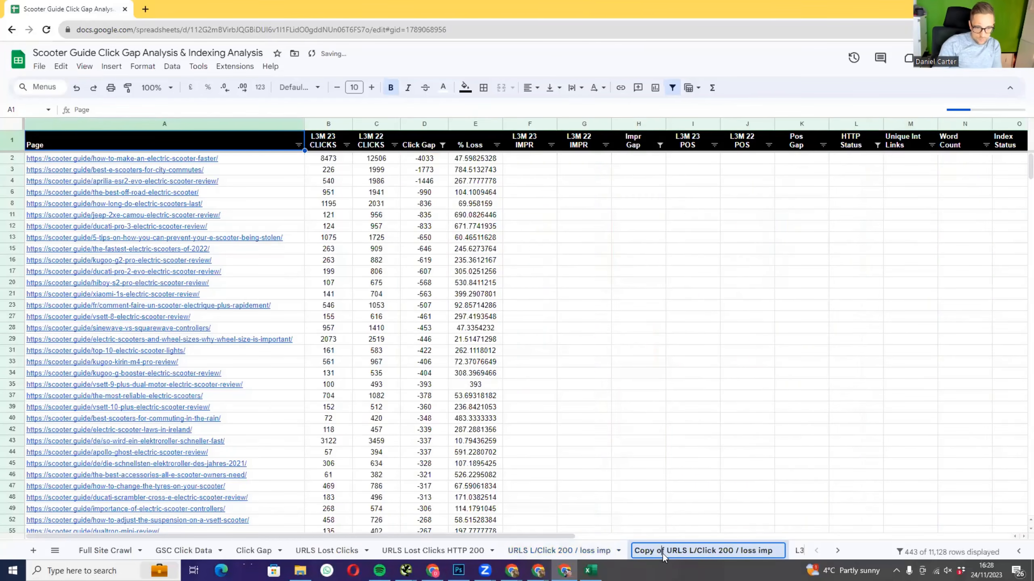
left_click_drag(664, 553, 583, 544)
key("BackSpace")
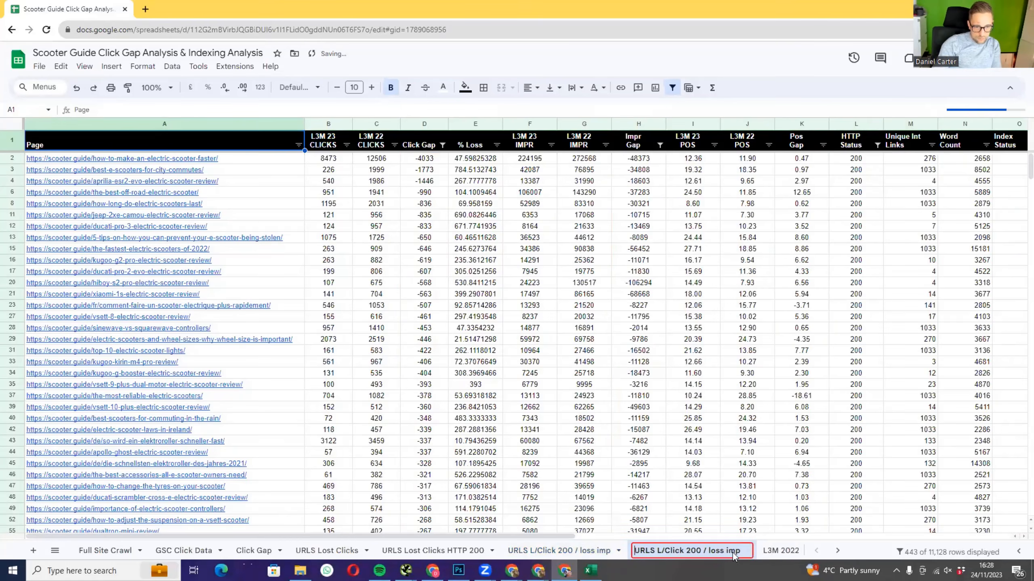
key("Caps_Lock")
type("LLC")
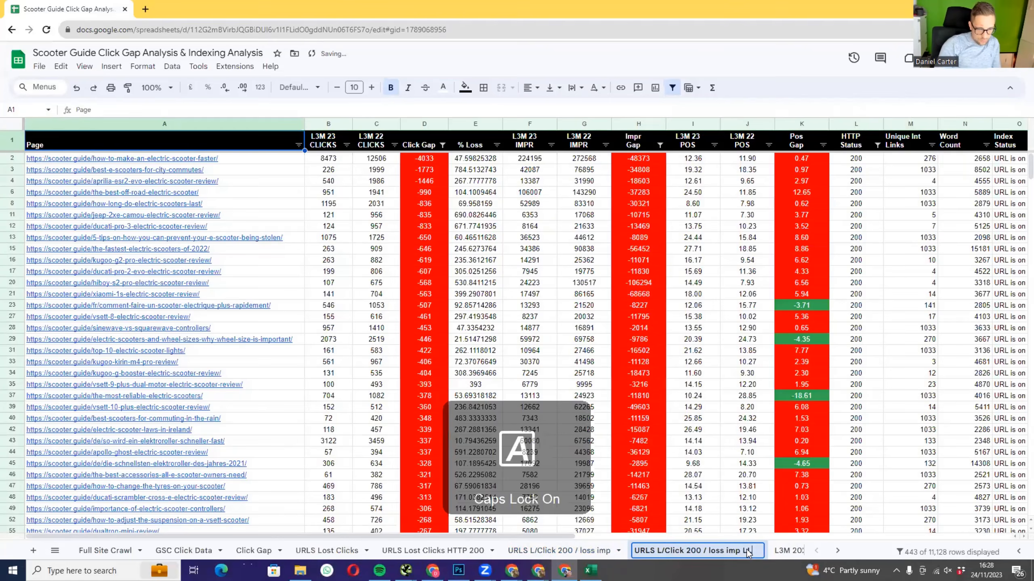
key("Caps_Lock")
key("Return")
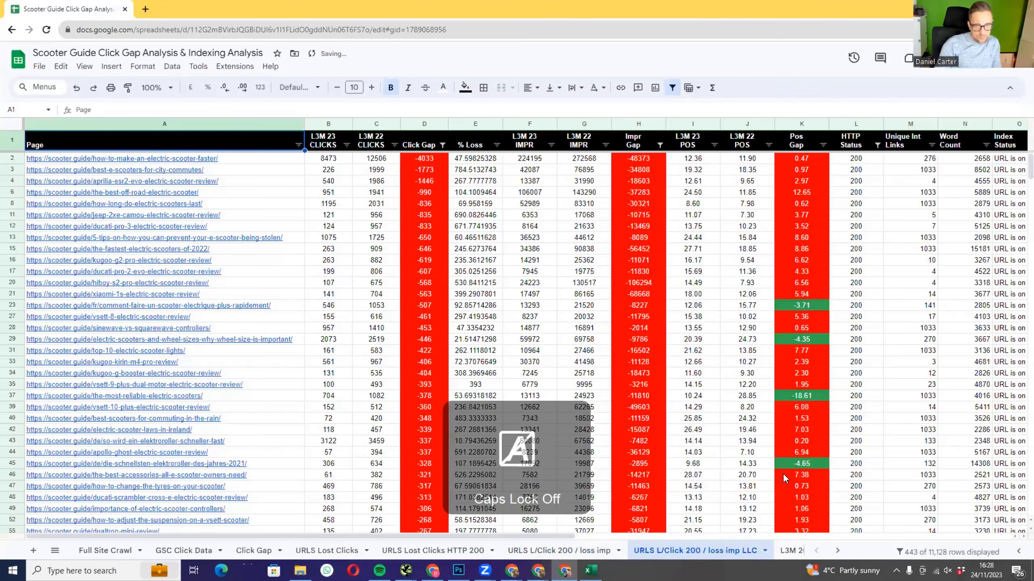
- Filter the Unique Int Links column by condition to show only values less than or equal to 5
left_click(932, 145)
left_click(824, 245)
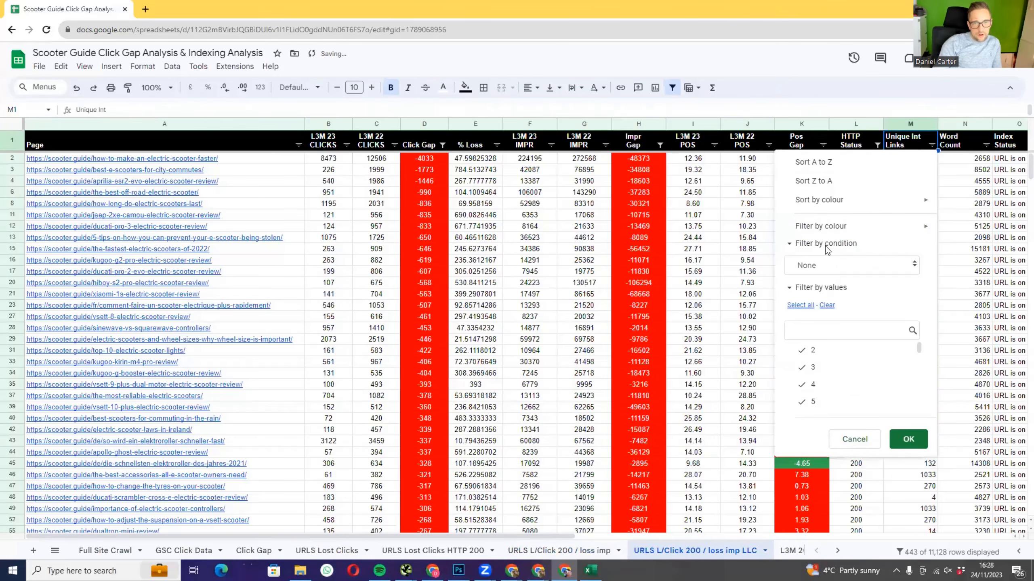
left_click(851, 263)
scroll(857, 409, "down", 1)
scroll(857, 409, "down", 2)
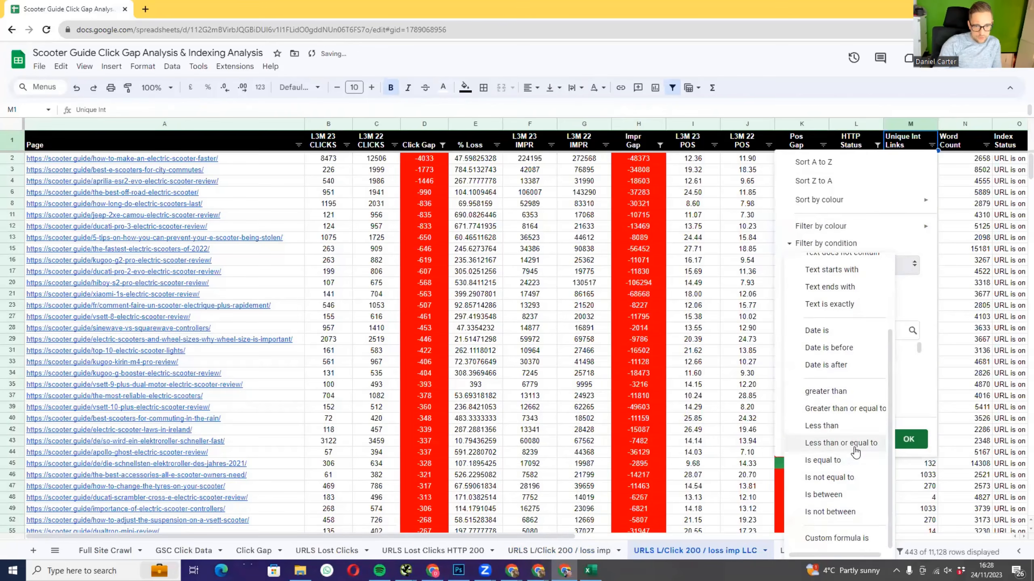
left_click(855, 444)
left_click(827, 288)
type("5")
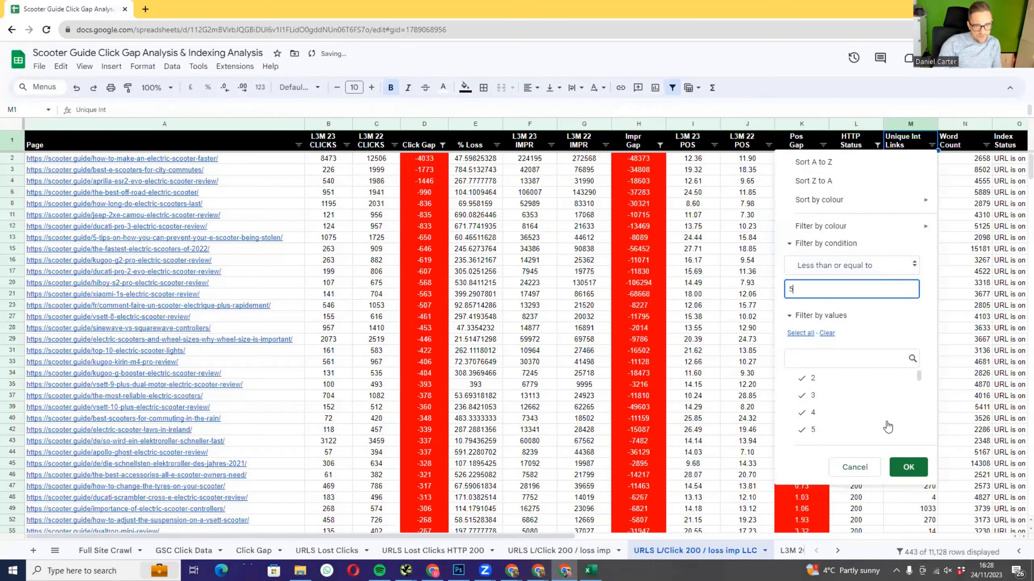
left_click(912, 467)
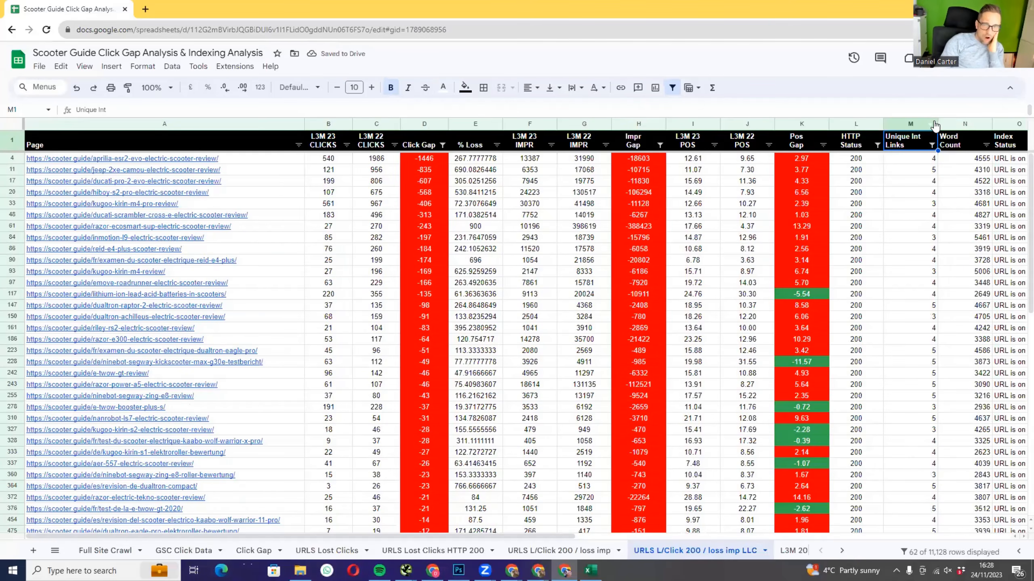
- Centre-align the Unique Int Links and Word Count columns
left_click(930, 143)
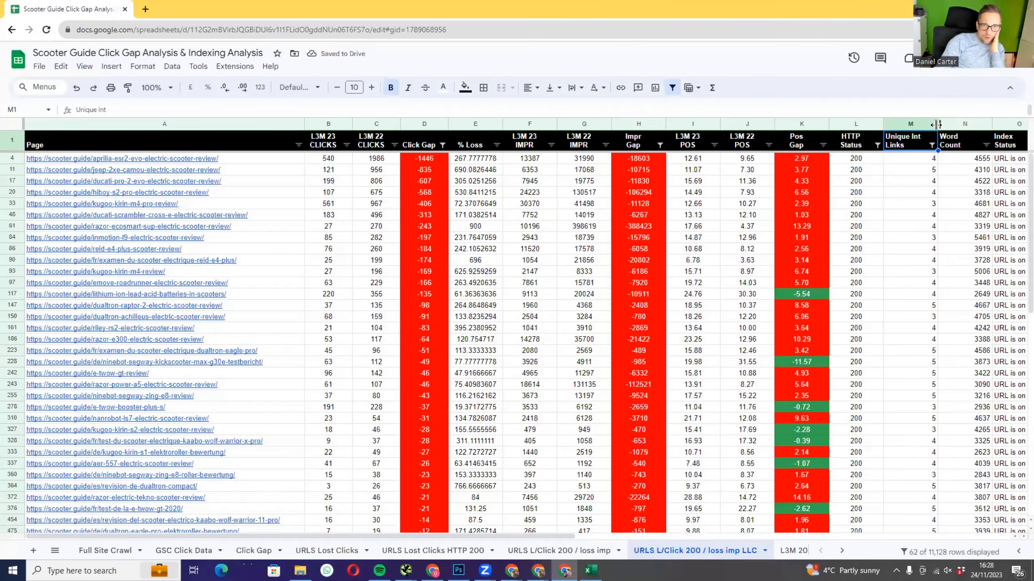
left_click_drag(901, 124, 976, 124)
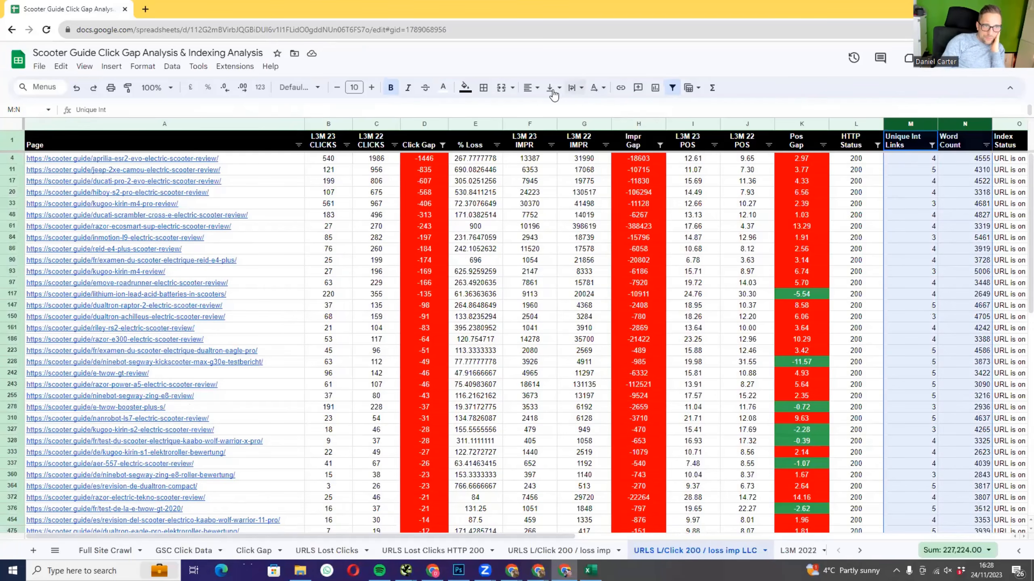
left_click(531, 88)
left_click(548, 108)
left_click(891, 205)
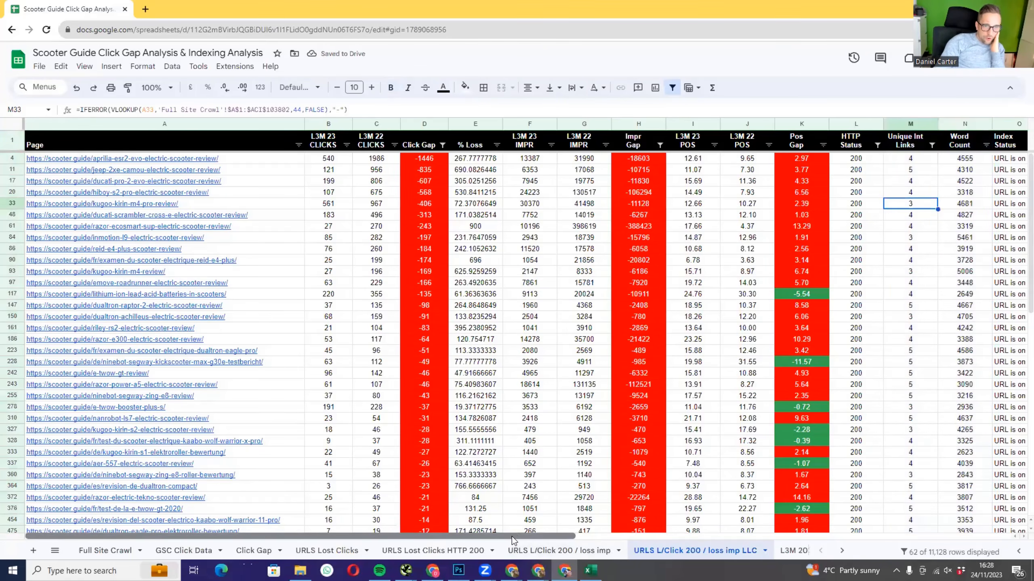
- Centre-align the Days Since Last Crawl column
left_click_drag(512, 537, 764, 540)
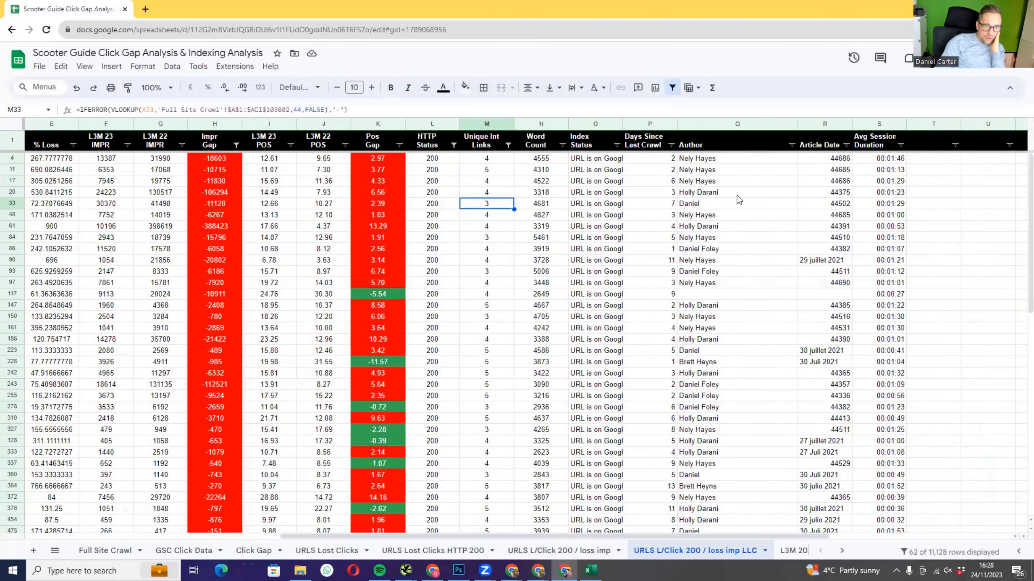
scroll(736, 217, "down", 2)
scroll(745, 315, "up", 2)
left_click(655, 127)
left_click(531, 87)
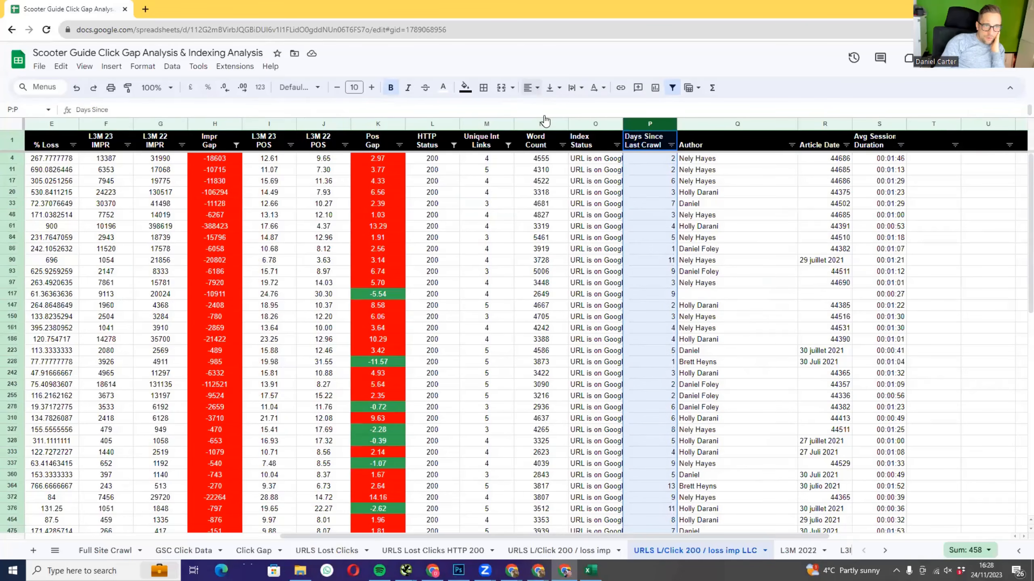
left_click(549, 108)
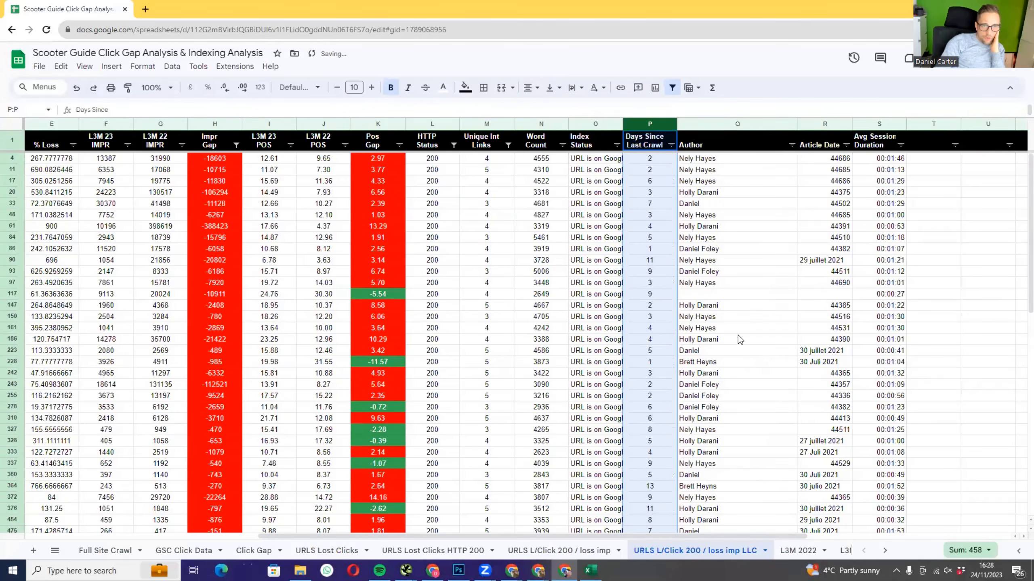
- Apply the date number format to the Article Date column
left_click(813, 127)
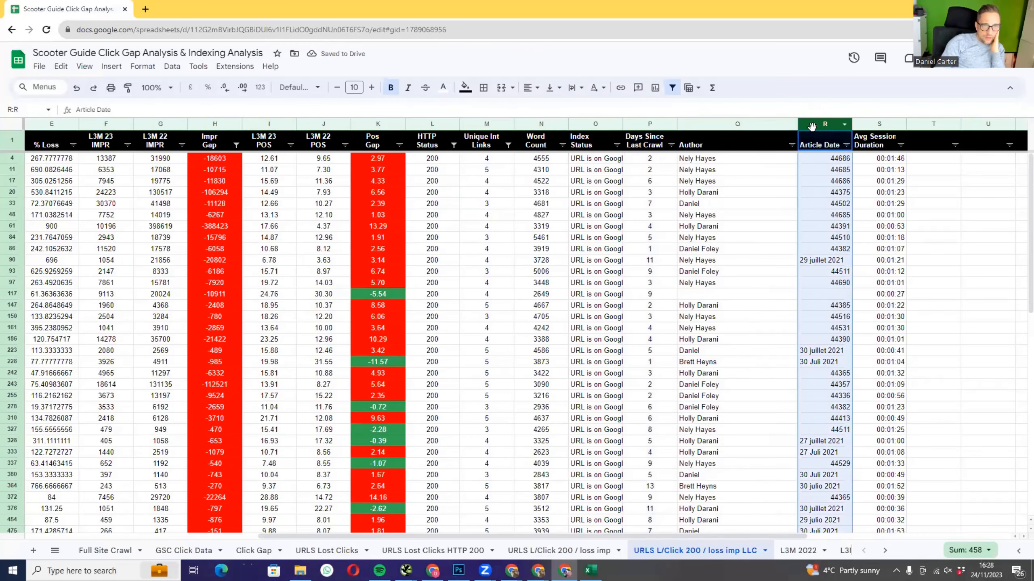
left_click(143, 66)
mouse_move(161, 111)
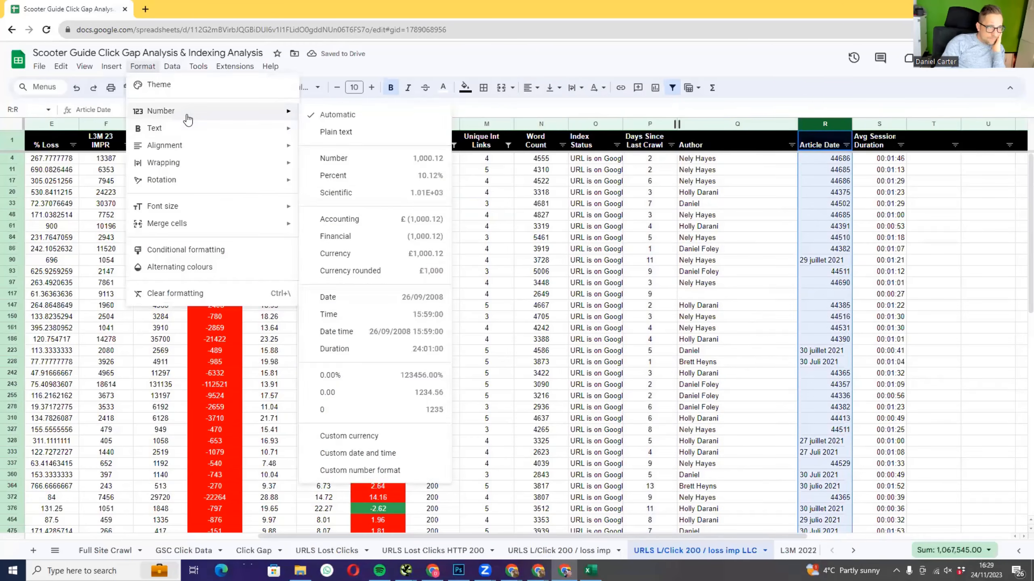
left_click(338, 131)
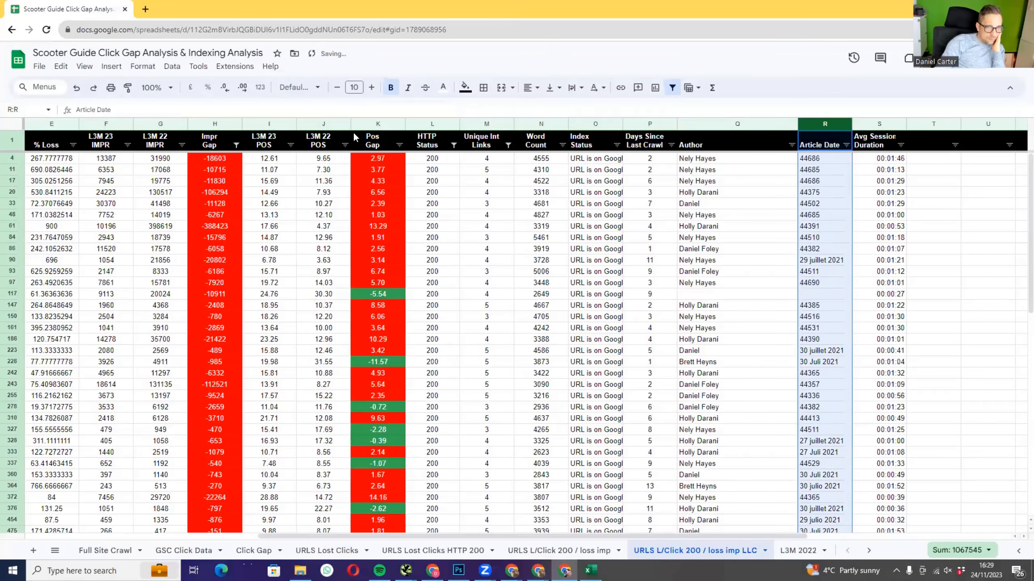
left_click(149, 65)
mouse_move(261, 111)
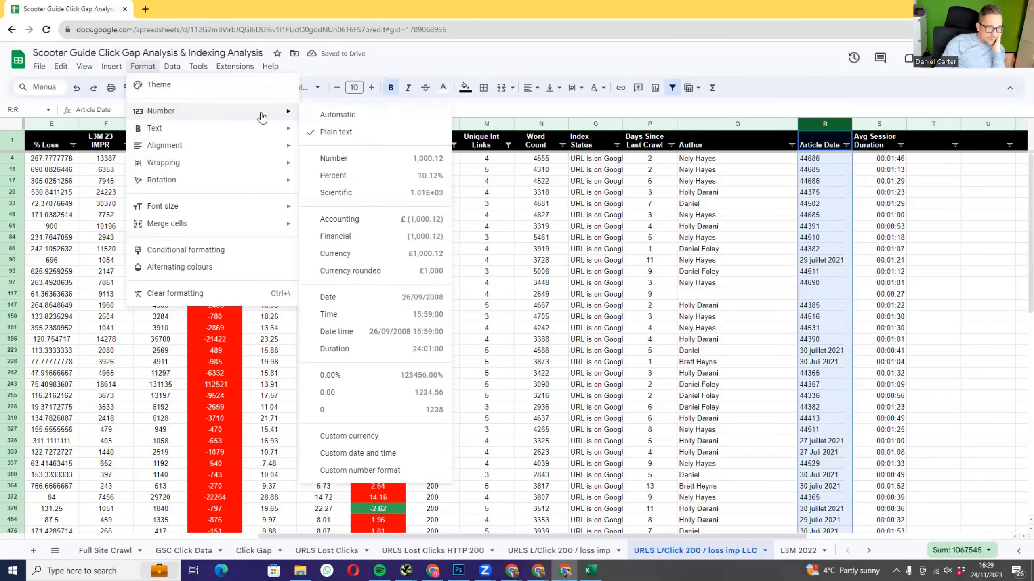
left_click(368, 297)
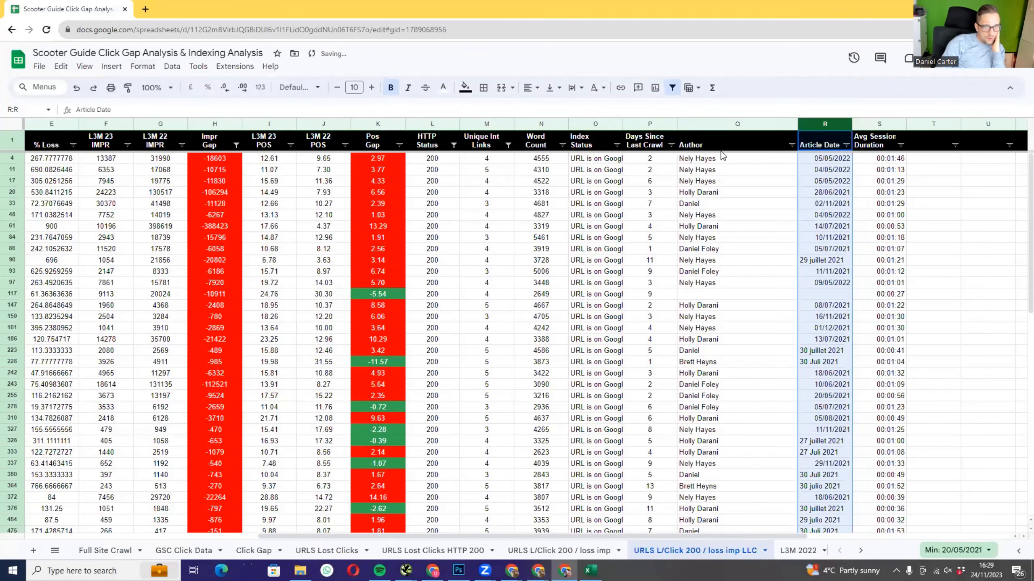
left_click(934, 181)
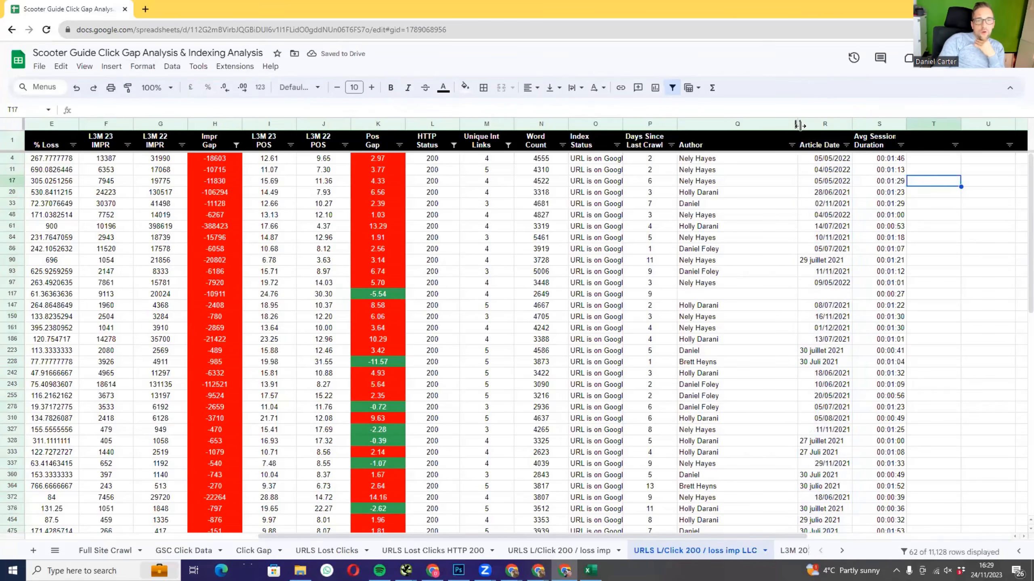
- Narrow the Author column and widen the Avg Session Duration column
left_click_drag(798, 125, 744, 125)
left_click(933, 200)
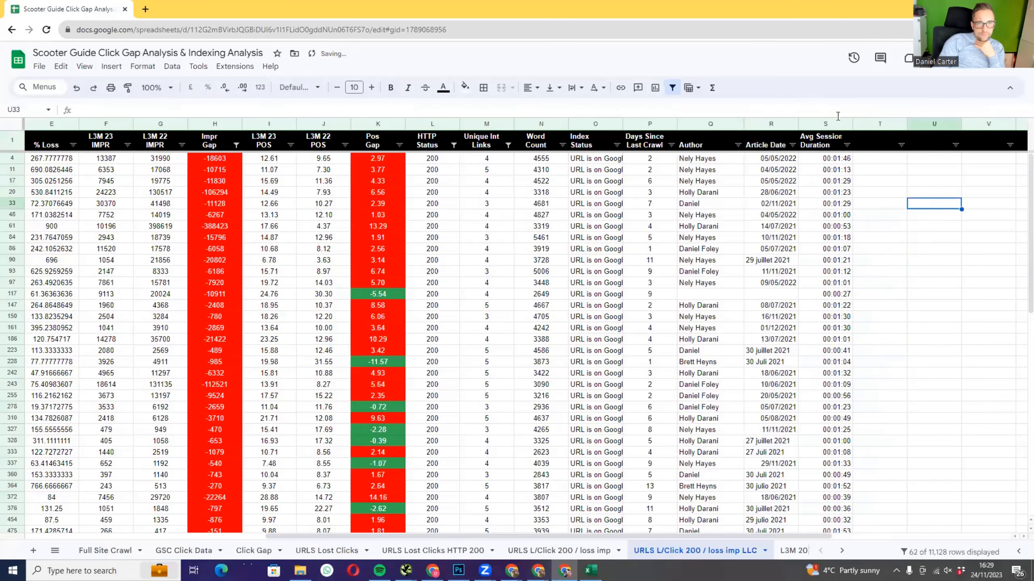
left_click_drag(847, 126, 882, 126)
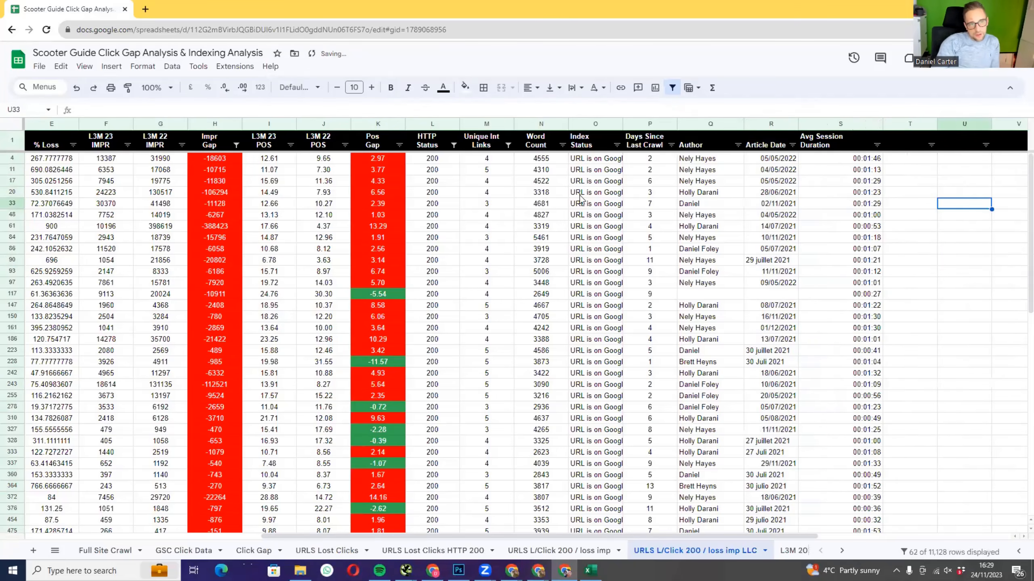
- Examine the Word Count values of the filtered URLs with few internal links
left_click(488, 161)
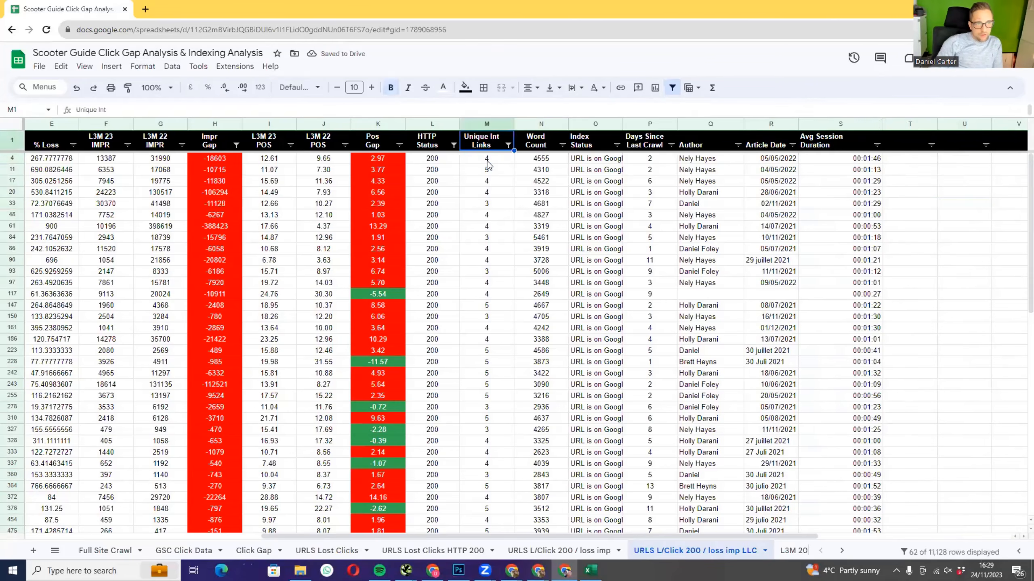
key("Right")
key("Down")
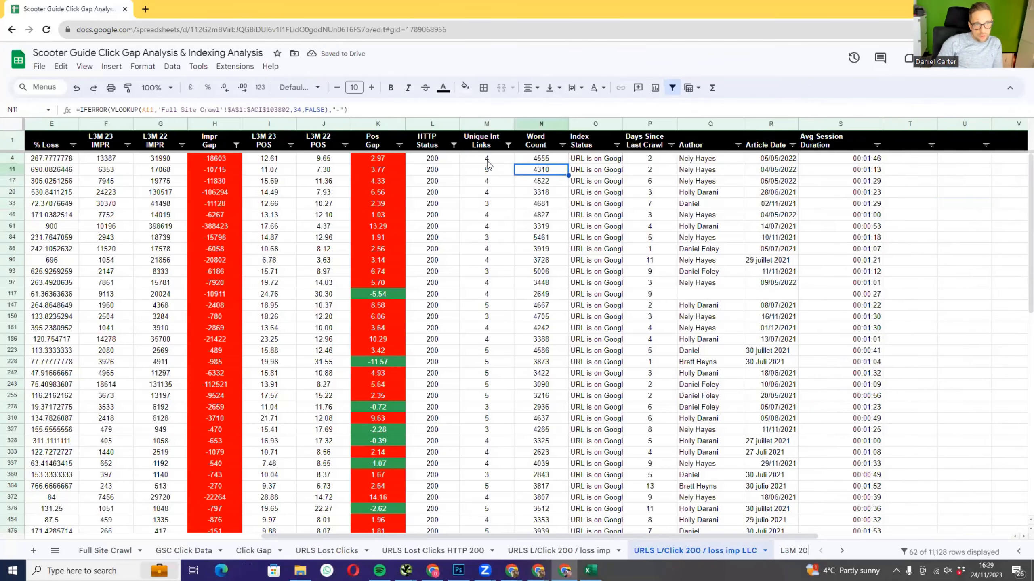
key("Down")
key("Down")
key("Down")
key("Down")
key("Down")
key("Down")
key("Down")
key("Down")
key("Down")
key("Down")
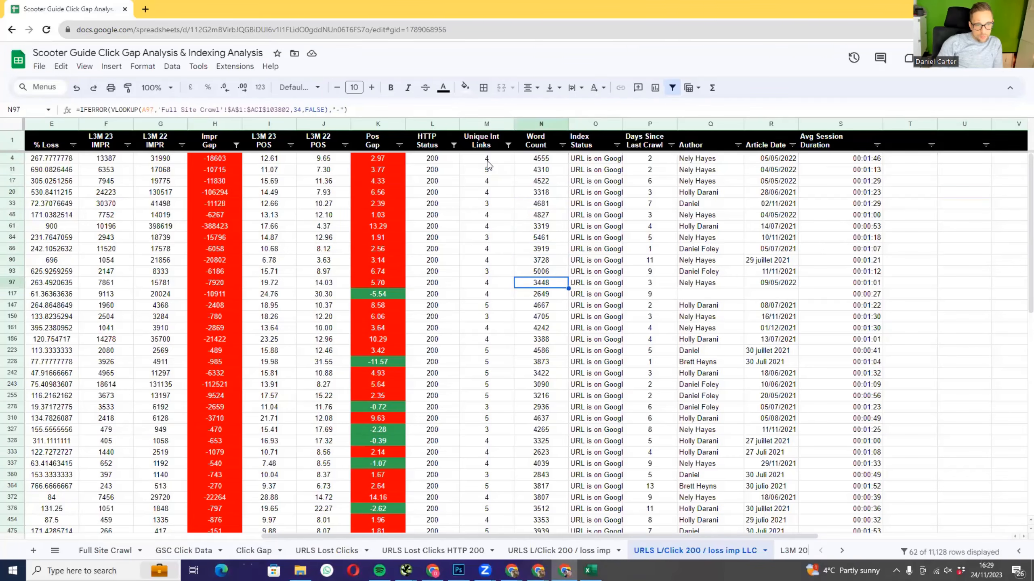
key("Down")
key("Down")
key("Down")
key("Down")
key("Down")
key("Down")
key("Down")
key("Up")
key("Up")
key("Up")
key("Up")
key("Up")
key("Up")
key("Up")
key("Up")
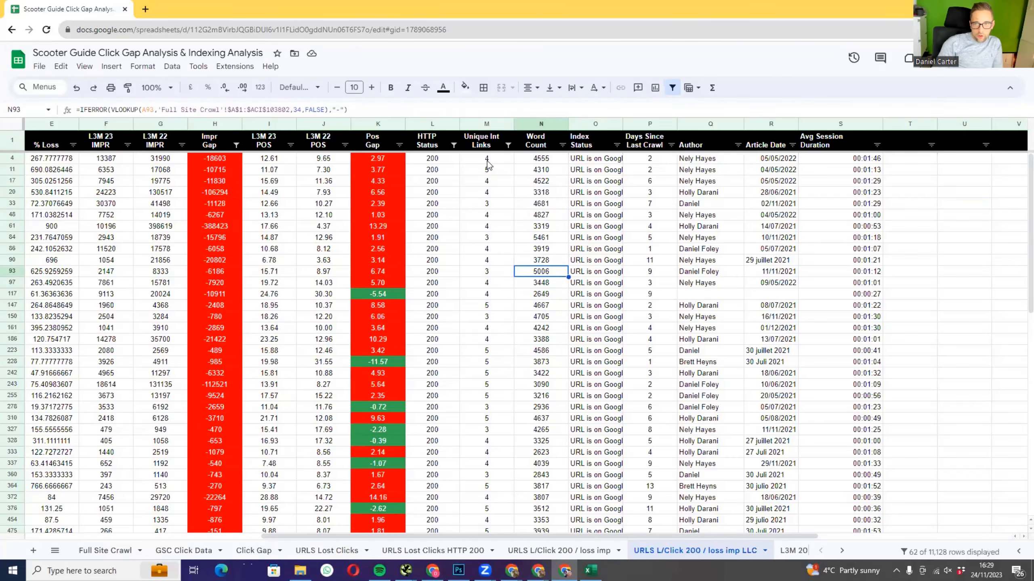
key("Up")
key("Up")
key("Up")
key("Up")
key("Up")
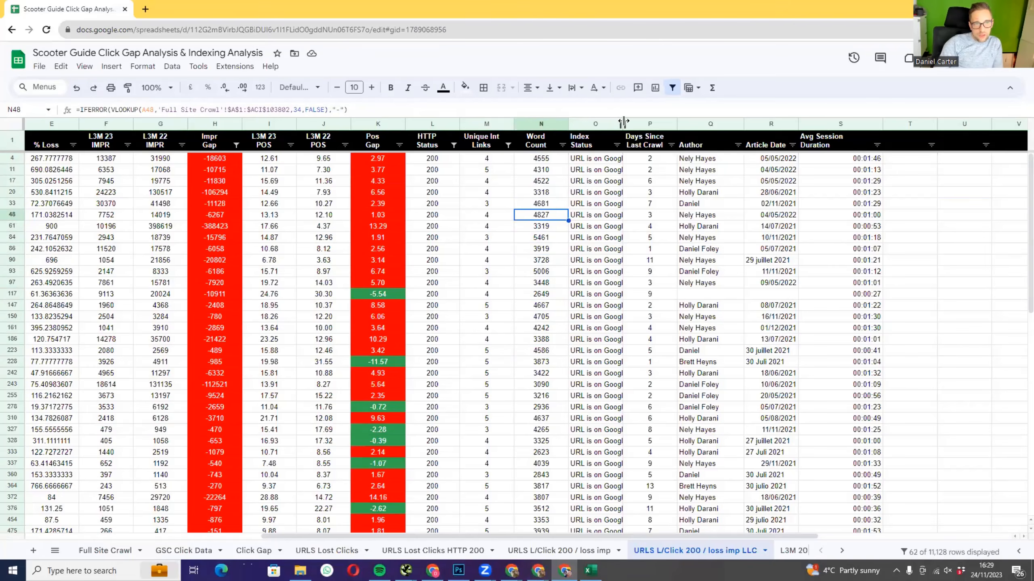
- Widen the Index Status column to fit its full text, and check it alongside Days Since Last Crawl
mouse_move(623, 121)
left_mouse_down()
mouse_move(672, 118)
mouse_move(640, 123)
left_mouse_up()
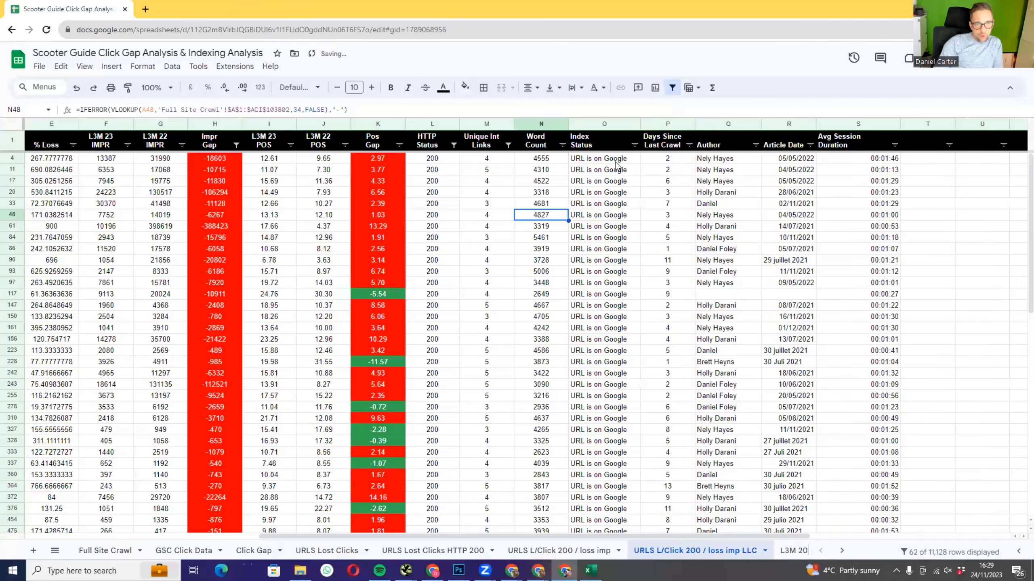
scroll(700, 228, "down", 8)
scroll(668, 401, "up", 8)
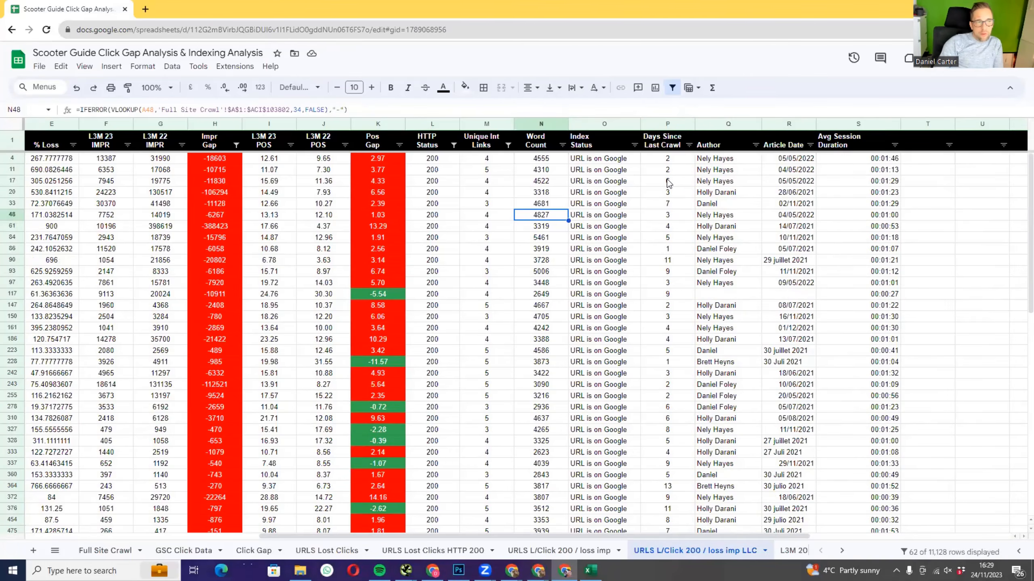
left_click(668, 158)
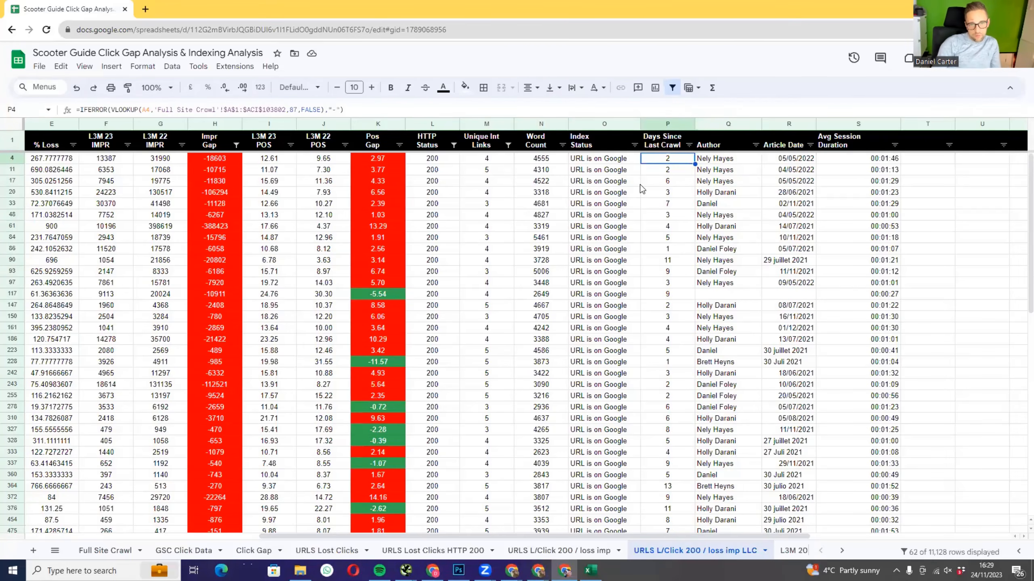
- Duplicate the URLS L/Click 200 / loss imp LLC sheet and rename the copy as URLS L/Click 200 / loss imp LLC 2021
right_click(688, 551)
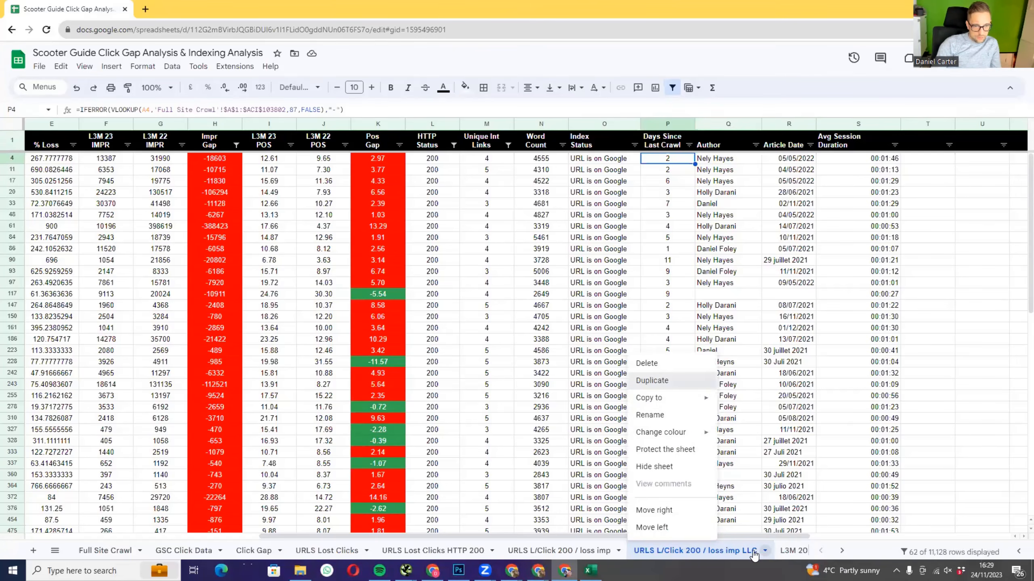
double_click(731, 552)
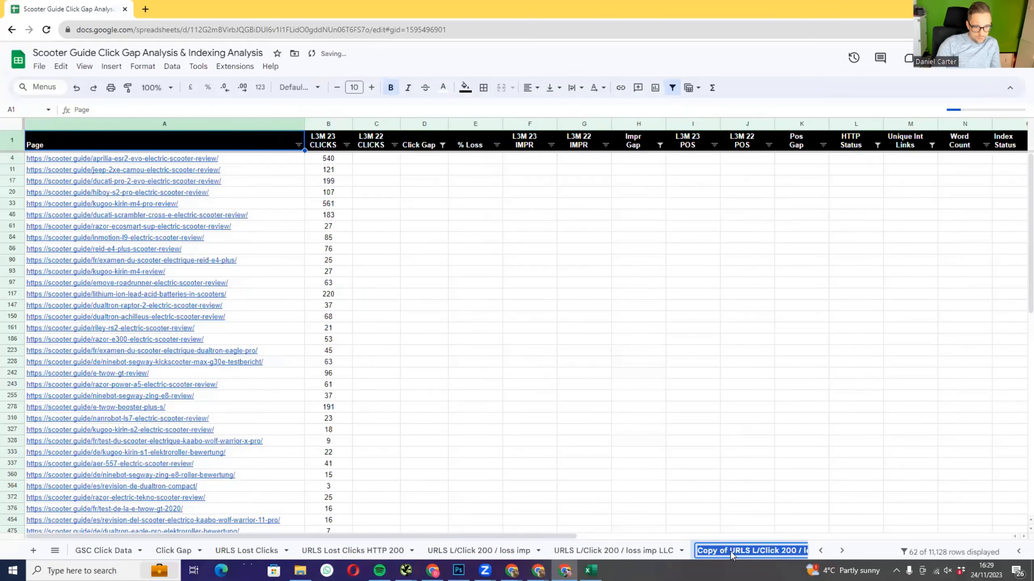
left_click_drag(730, 552, 694, 552)
key("BackSpace")
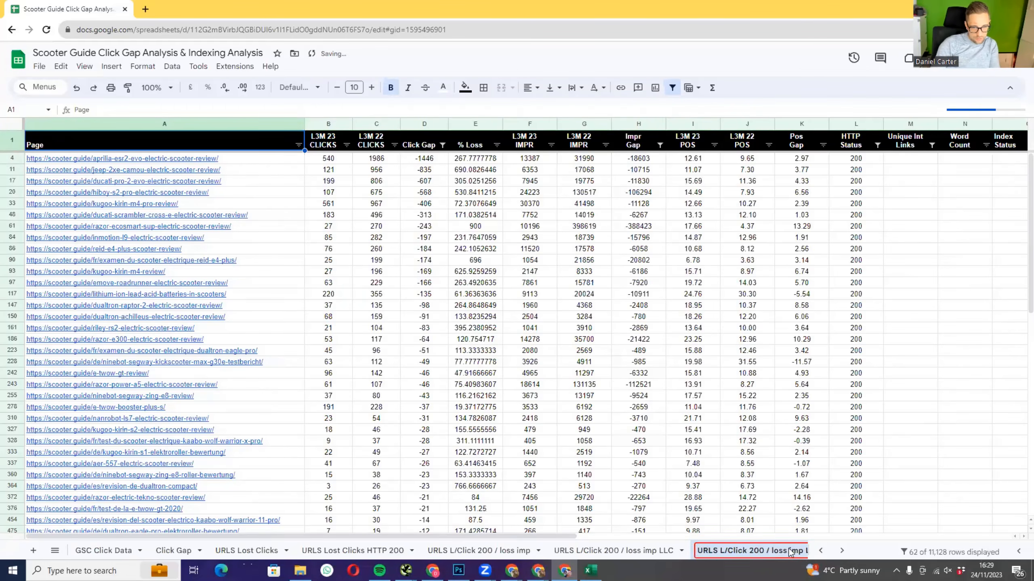
left_click_drag(789, 552, 822, 548)
key("Right")
type("2")
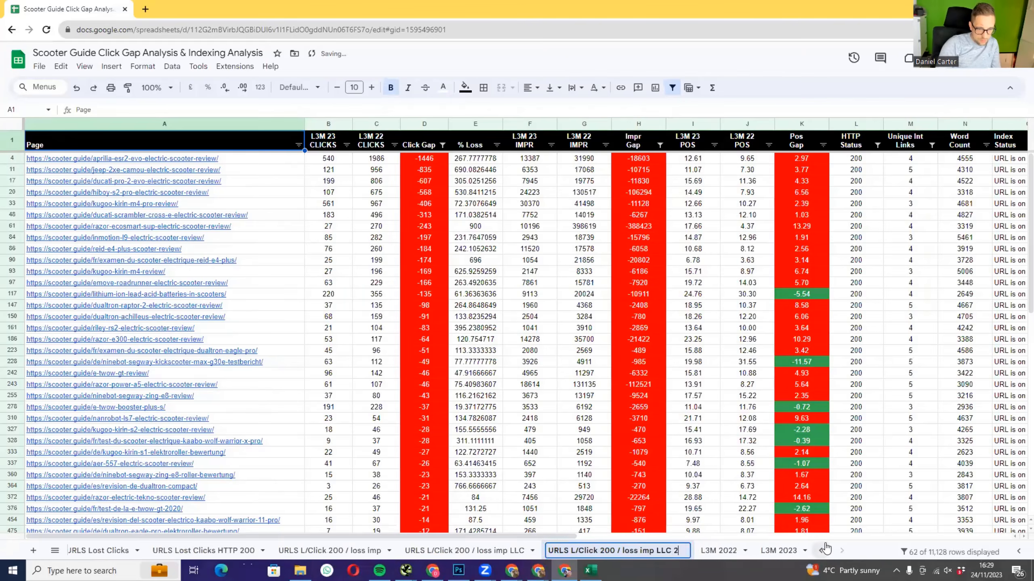
type("021")
key("Return")
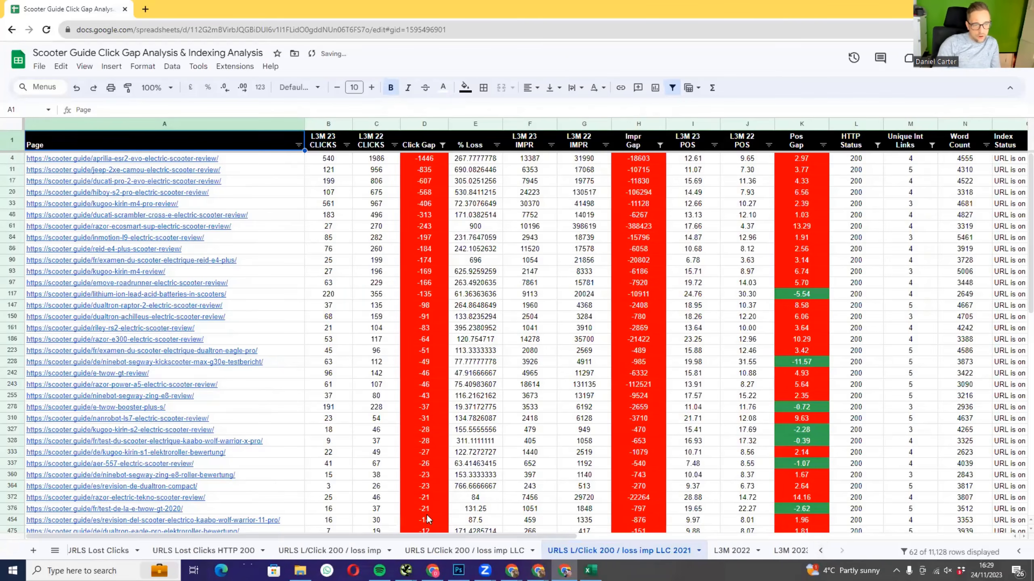
- Filter the Article Date column by condition to show only rows whose text contains 2021
left_click_drag(454, 536, 716, 533)
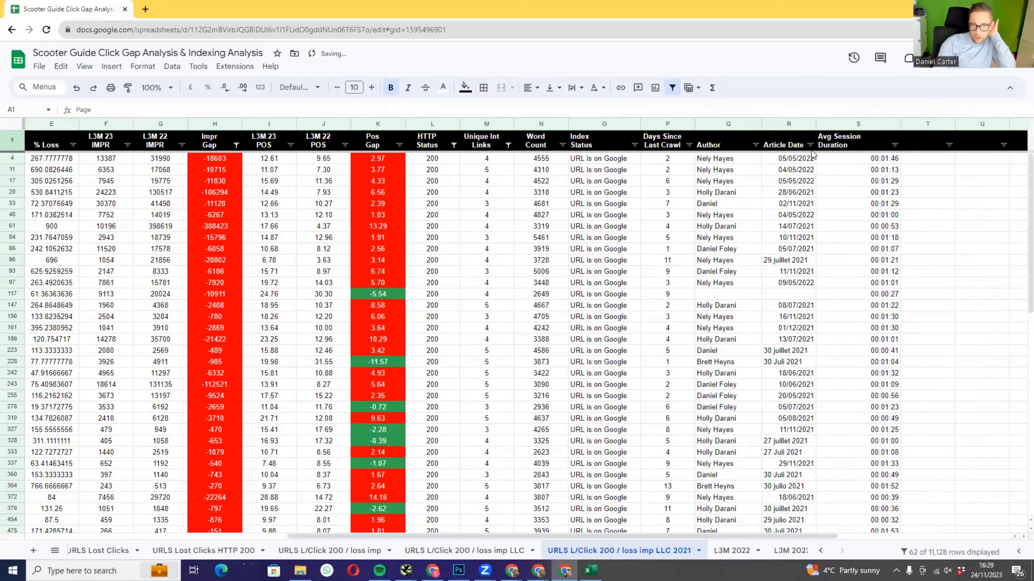
left_click(810, 145)
left_click(726, 246)
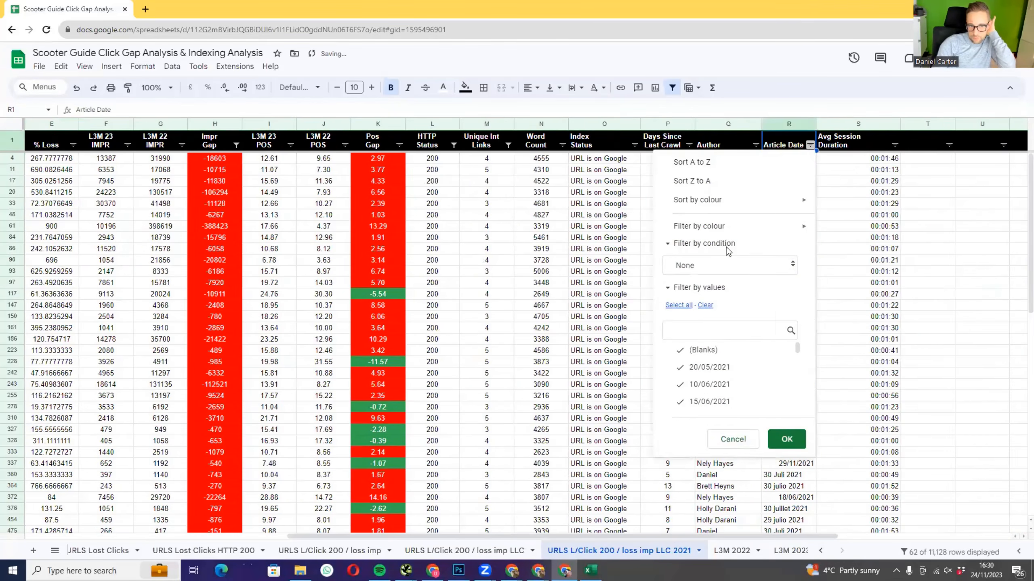
left_click(723, 266)
left_click(723, 337)
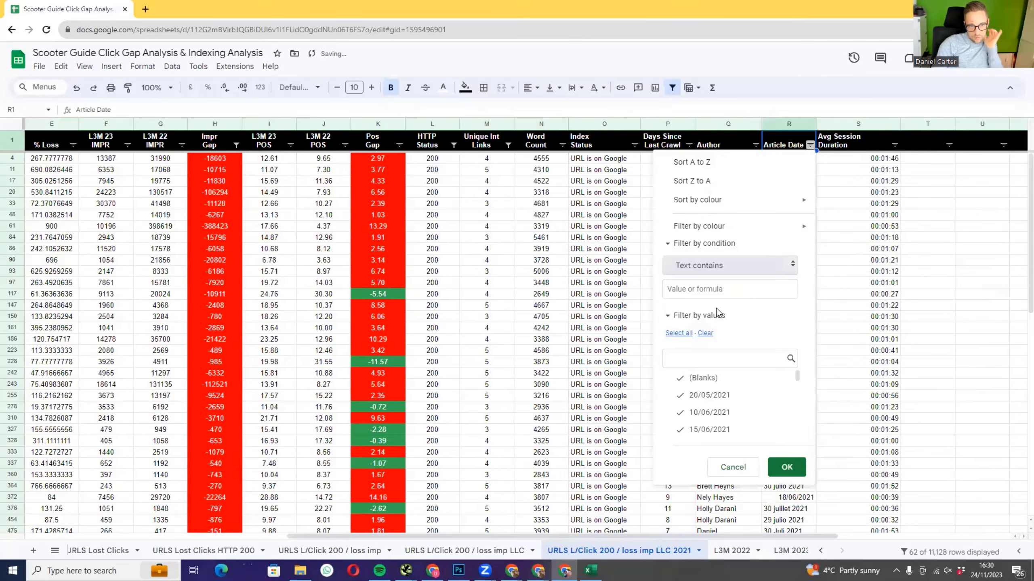
left_click(716, 290)
type("2021")
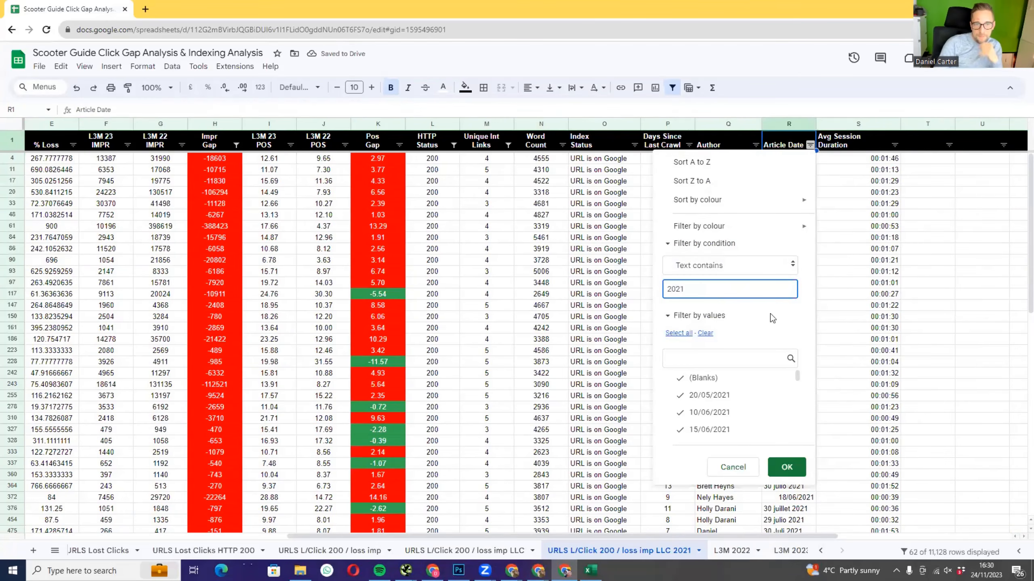
left_click(787, 467)
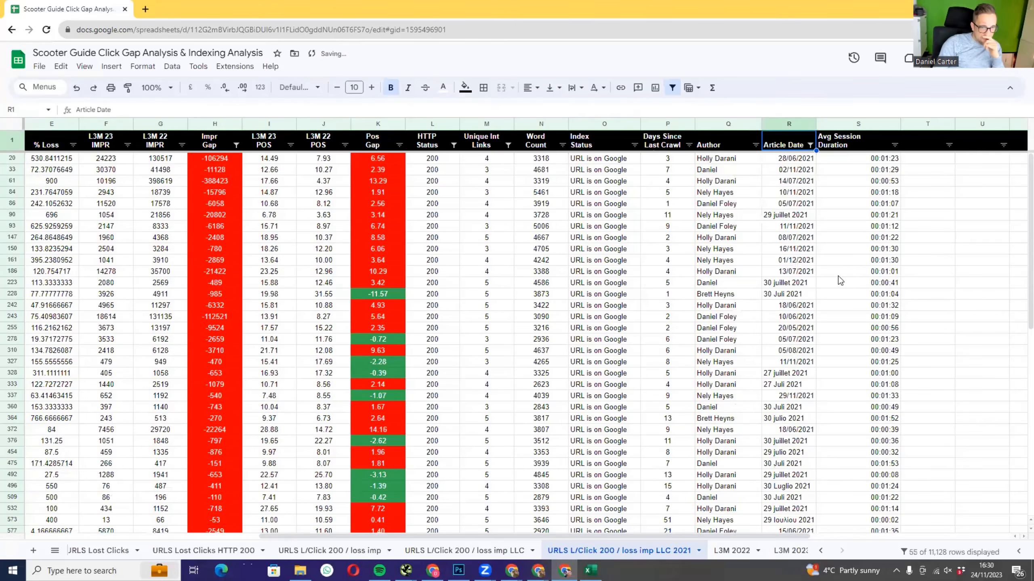
scroll(903, 290, "down", 10)
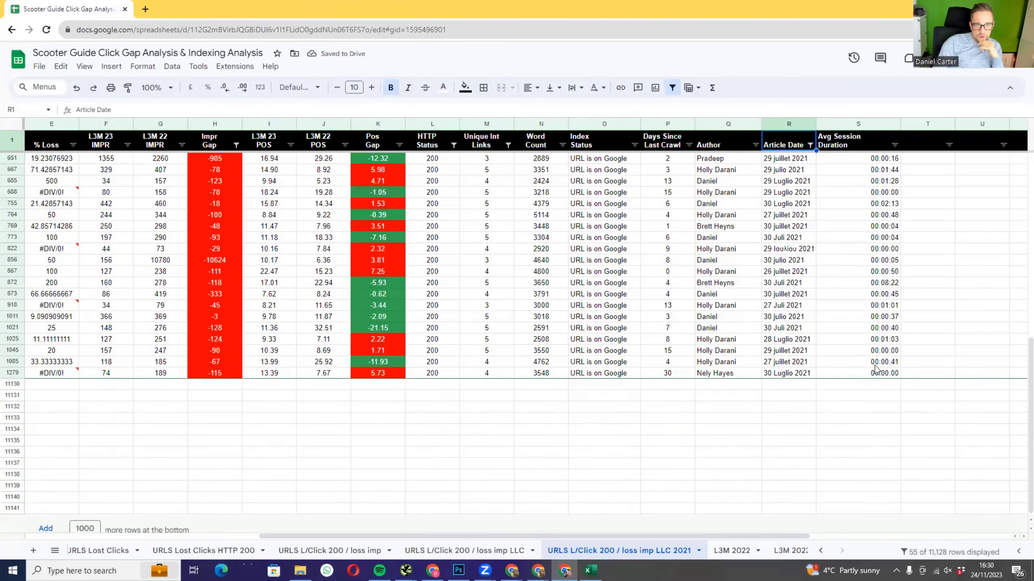
scroll(878, 325, "up", 10)
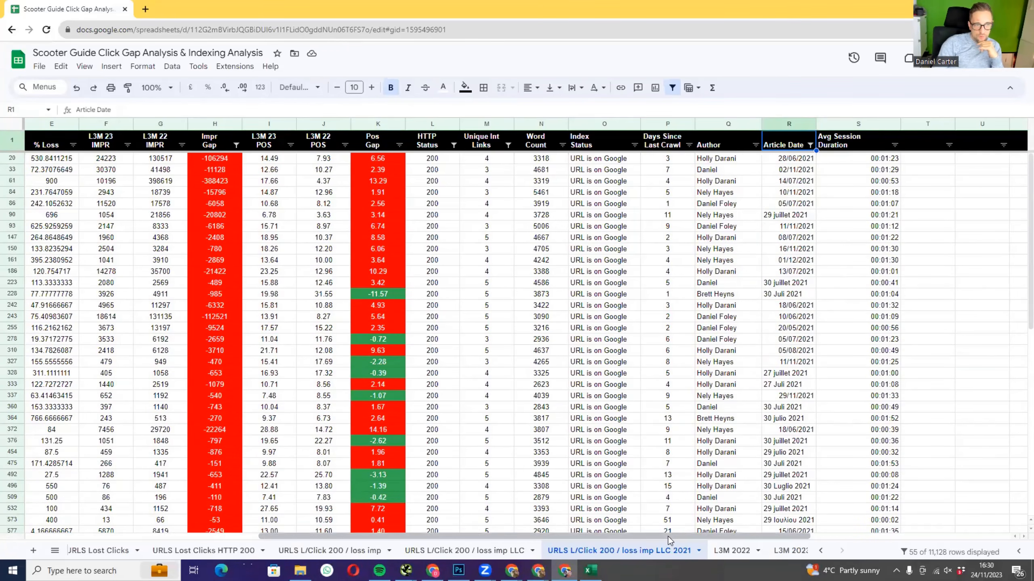
left_click_drag(668, 537, 439, 537)
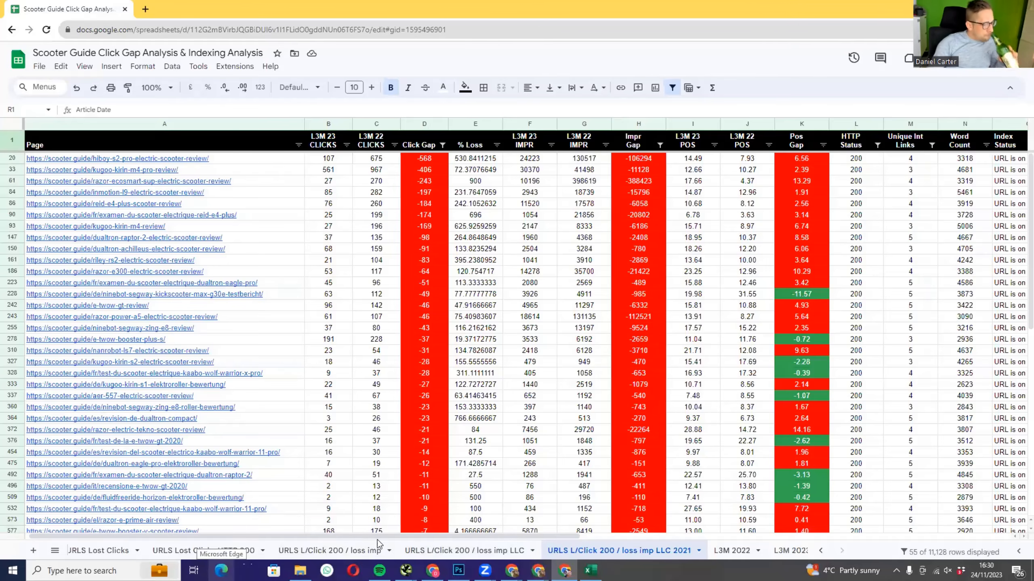
left_click_drag(380, 537, 732, 495)
left_click_drag(519, 510, 375, 509)
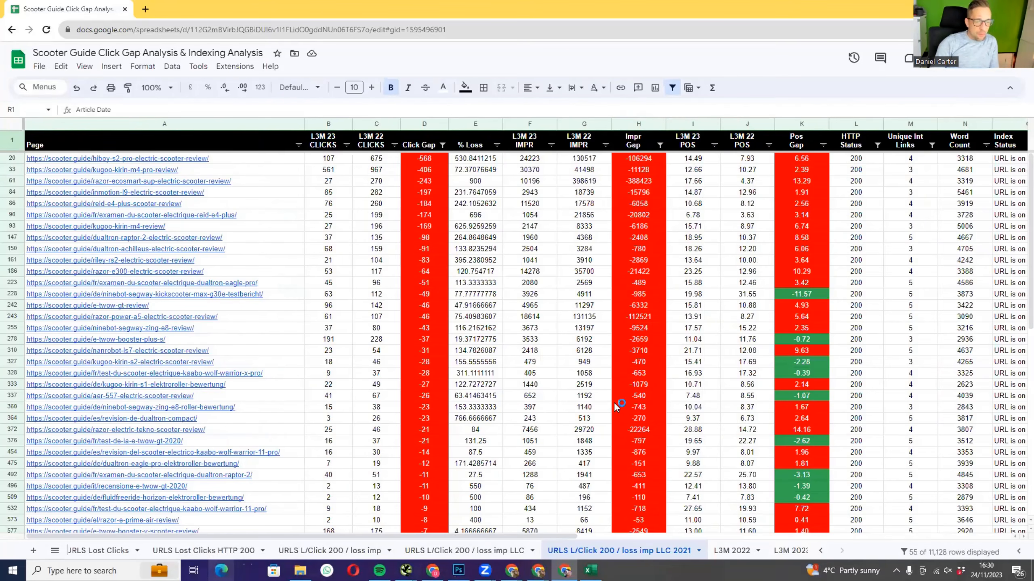
- Add a new sheet, move it in front of the Full Site Crawl sheet and rename it Insights
left_click(821, 552)
left_click(822, 552)
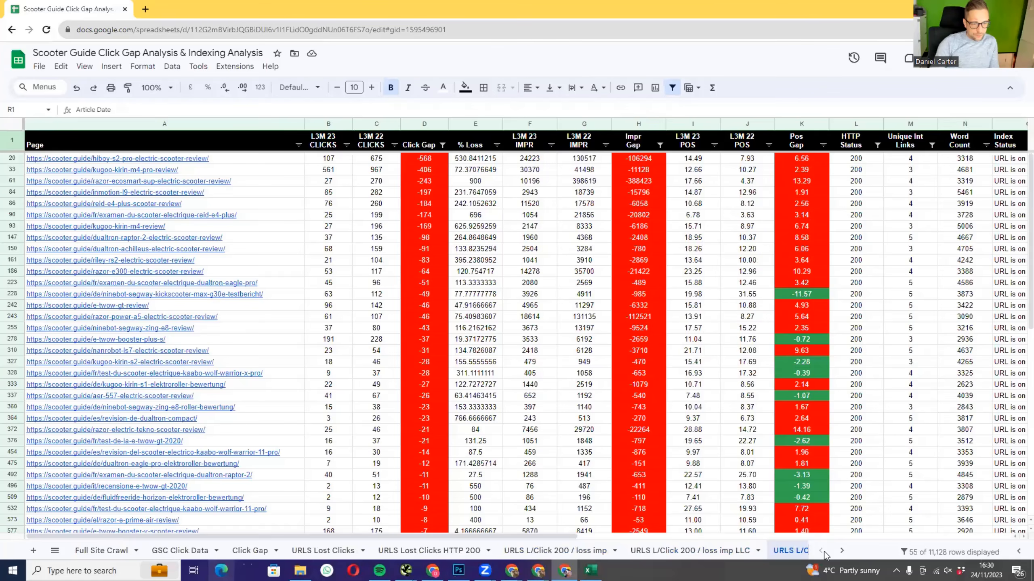
left_click(79, 551)
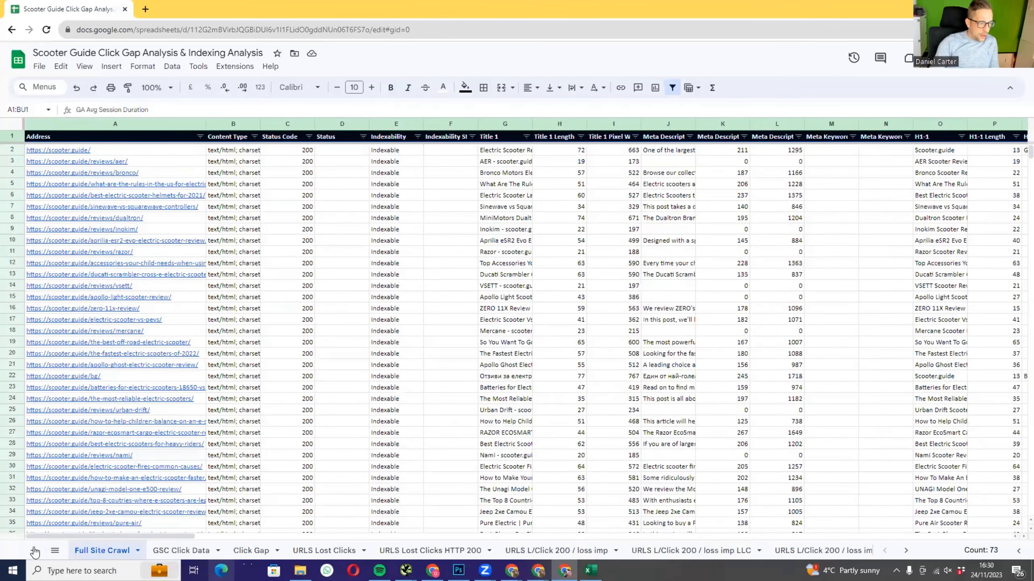
left_click(33, 550)
left_click_drag(163, 551, 90, 551)
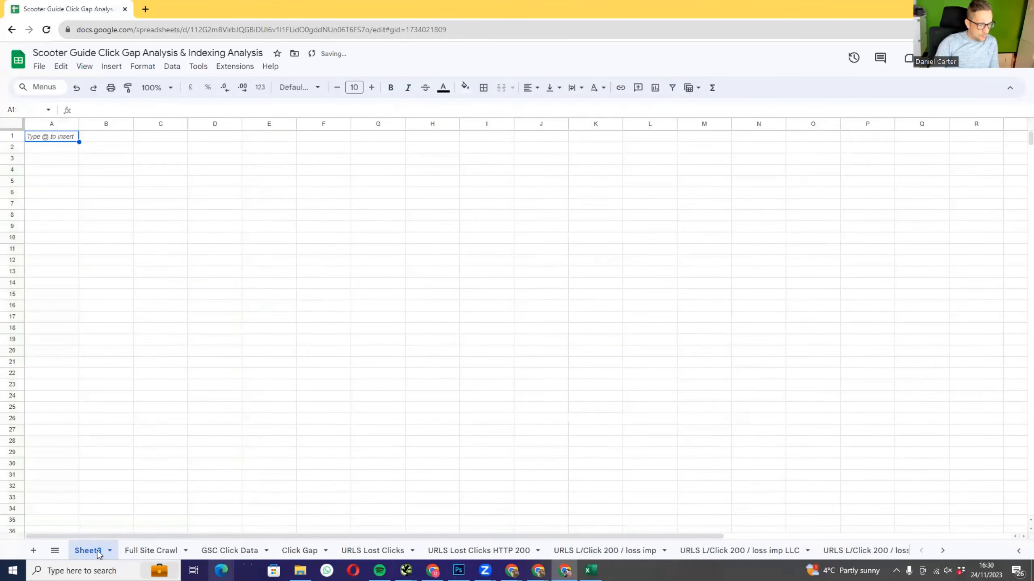
double_click(95, 551)
key("Caps_Lock")
type("Insights")
key("Return")
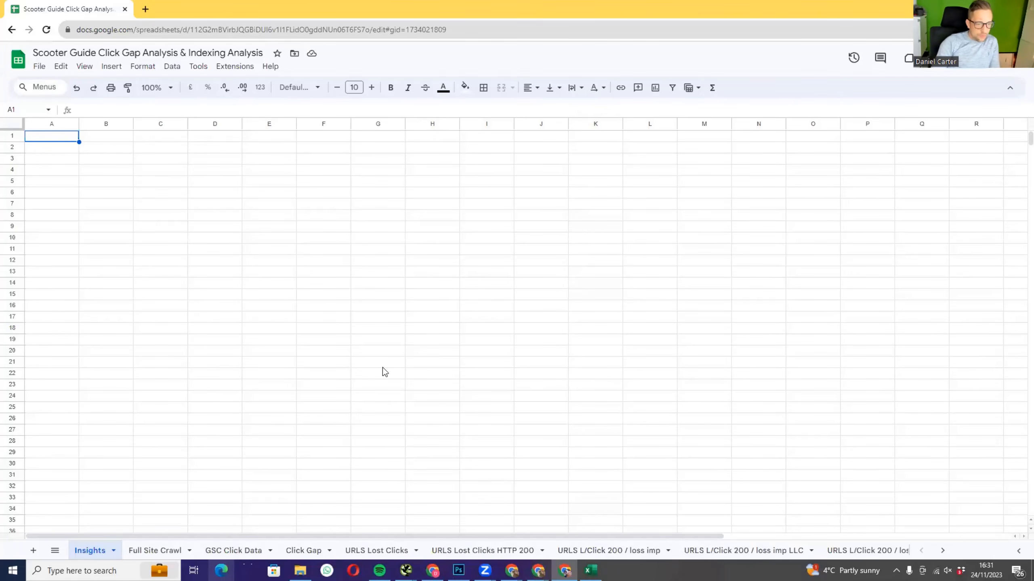
left_click(84, 160)
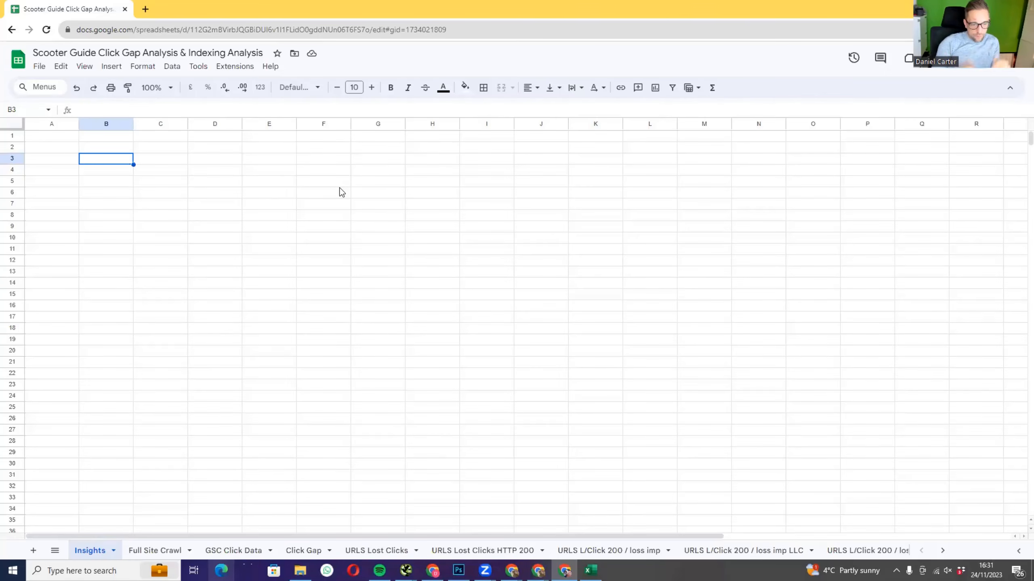
- Enter the title Click Gap Overview in cell B3 of the Insights sheet
key("Caps_Lock")
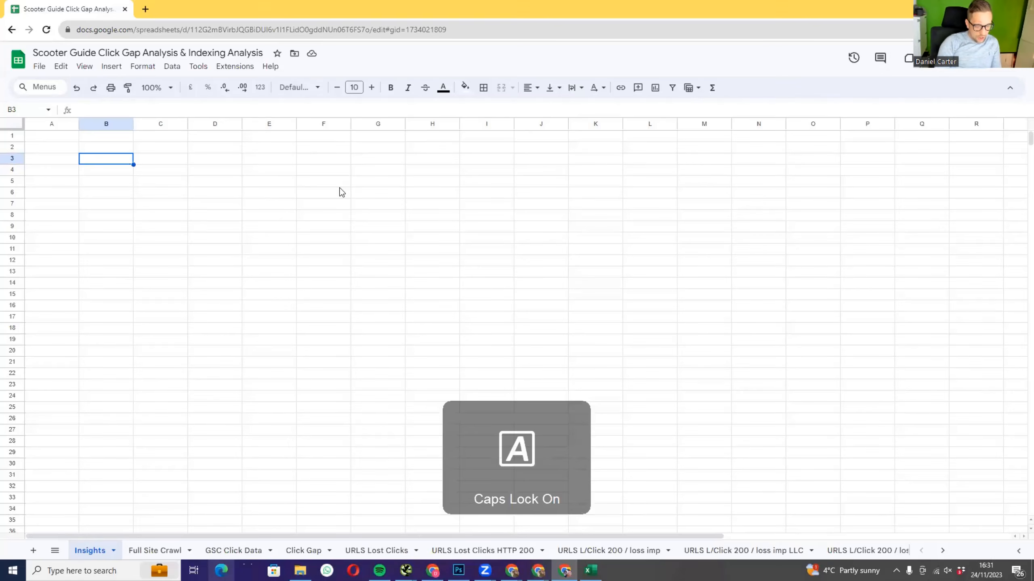
type("C")
key("Caps_Lock")
type("lick")
key("Caps_Lock")
type("G")
key("Caps_Lock")
type("ap")
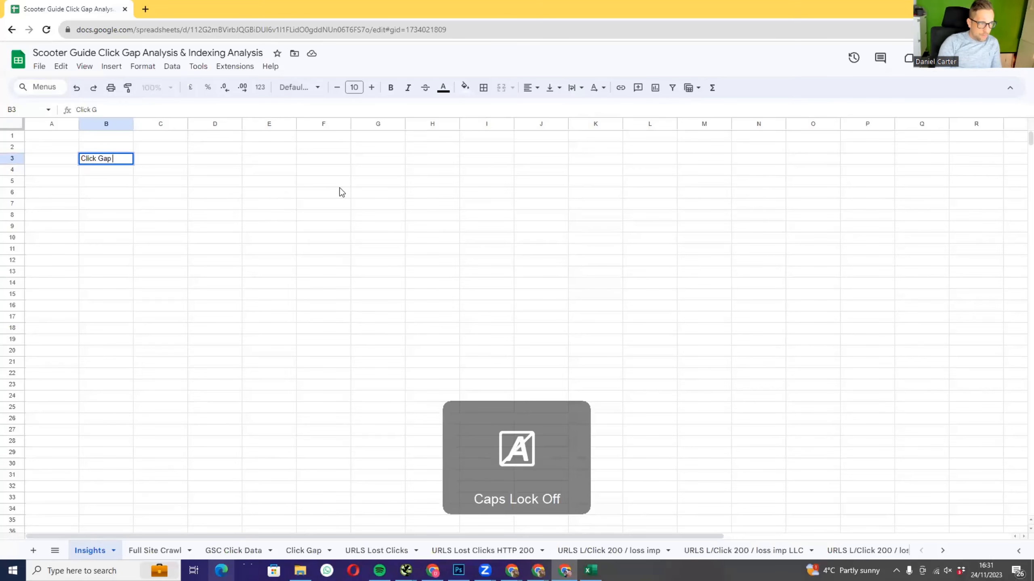
key("Caps_Lock")
type("O")
key("Caps_Lock")
type("verview")
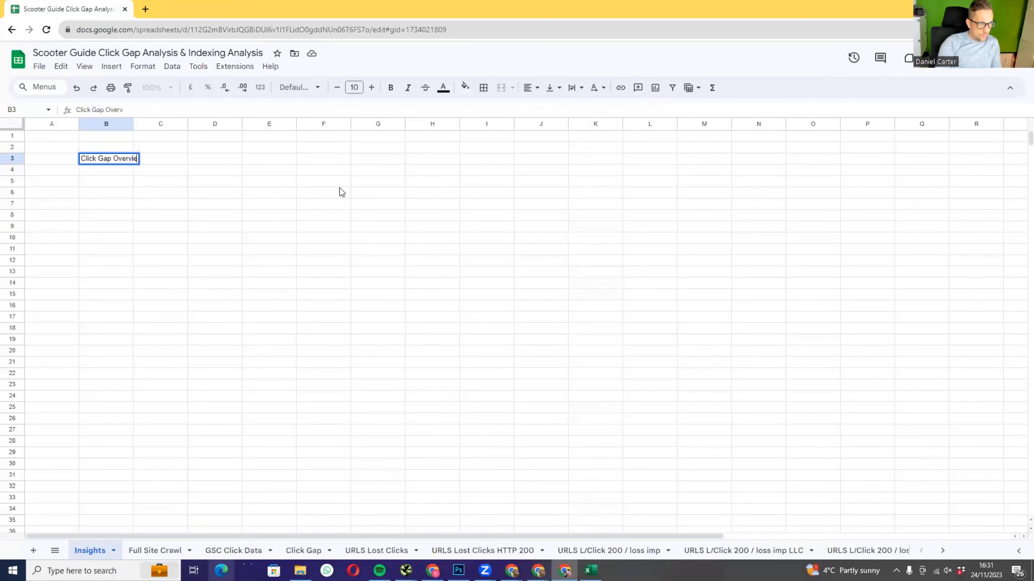
key("Return")
- Enter the column heading URL Grouping in cell B5, leaving a blank row below the title
key("Return")
key("Caps_Lock")
type("URL G")
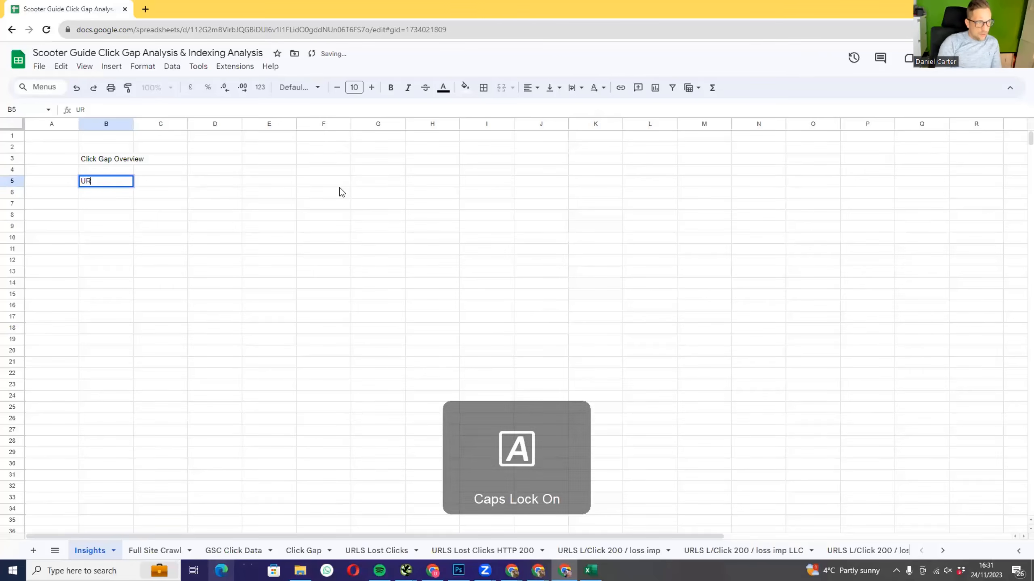
key("Caps_Lock")
type("rouping")
key("Return")
- Add the row labels URLs that lost clicks and URLS that gained clicks in B6 and B7
key("Caps_Lock")
type("URL")
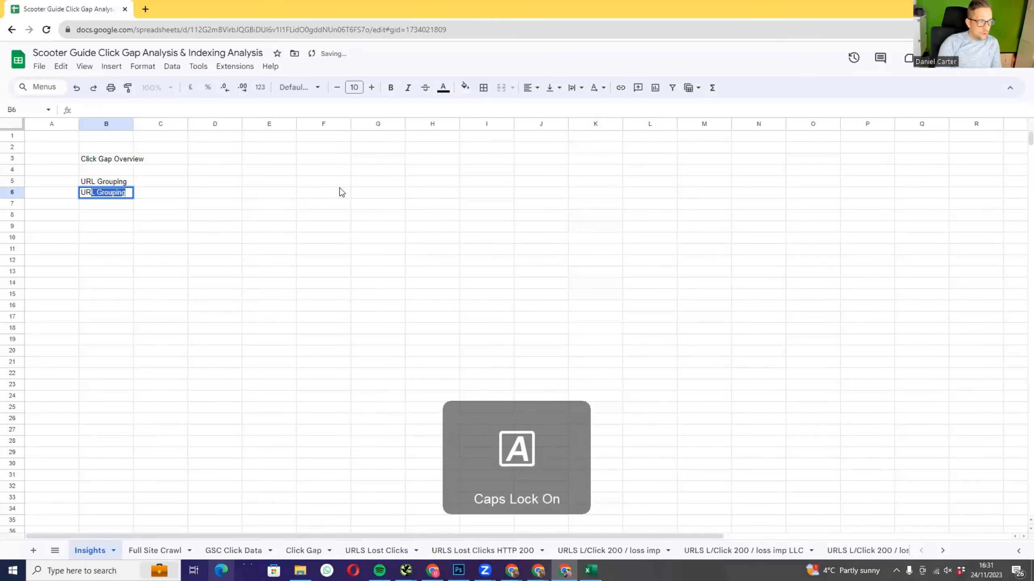
key("Caps_Lock")
type("s that lost")
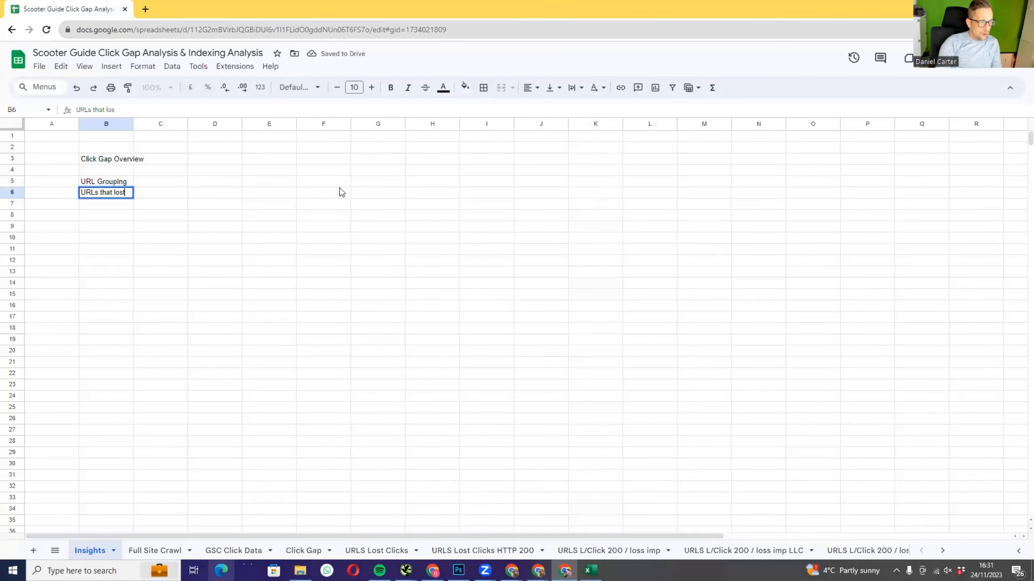
type(" clicks")
key("Return")
key("Caps_Lock")
type("URLS")
key("Caps_Lock")
type("that")
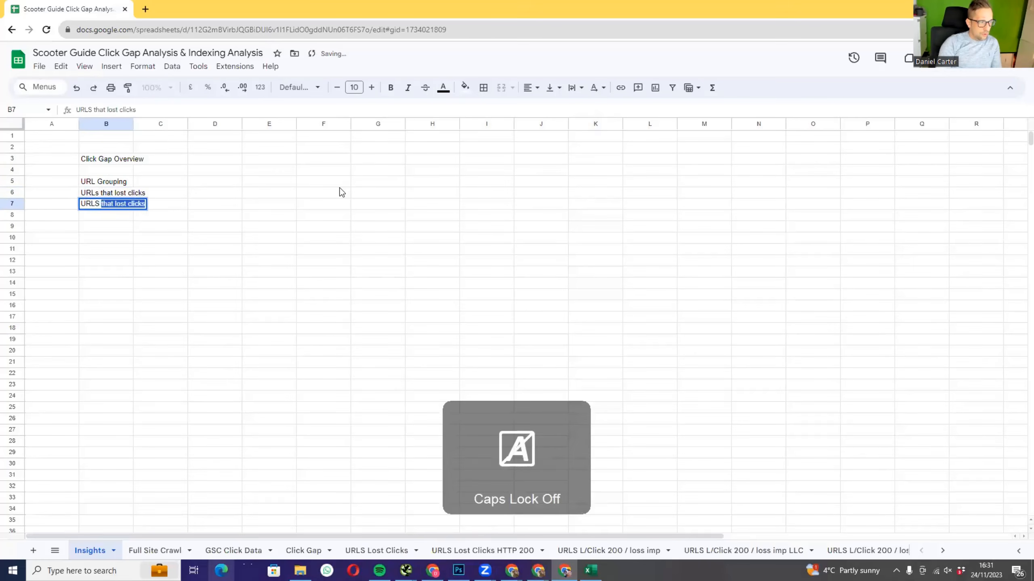
type(" gained clicks")
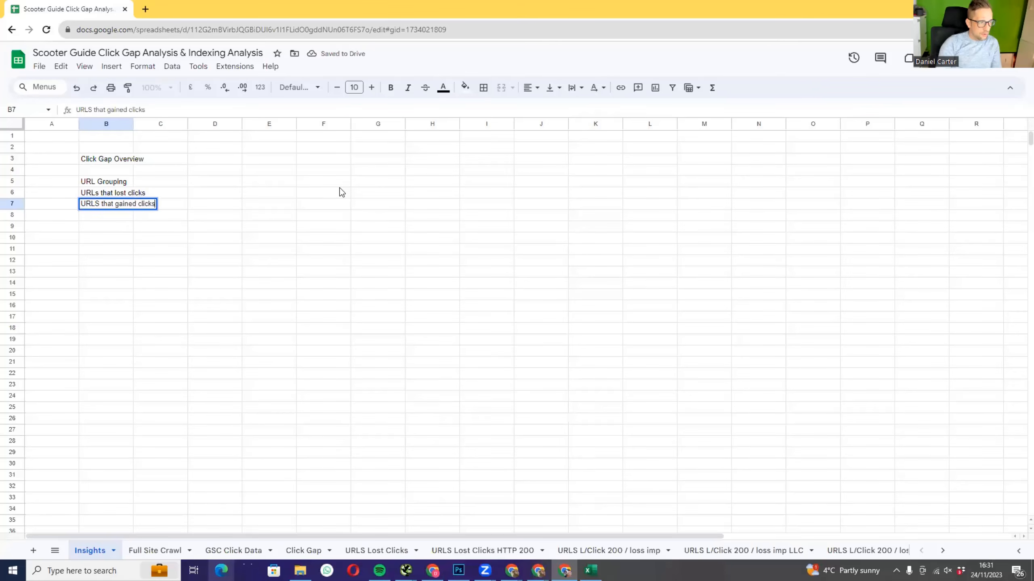
key("Return")
- Widen column B to fit its labels and enter the heading Count/value in C5
left_click_drag(133, 124, 257, 124)
left_click(269, 184)
key("Caps_Lock")
type("C")
key("Caps_Lock")
type("ou")
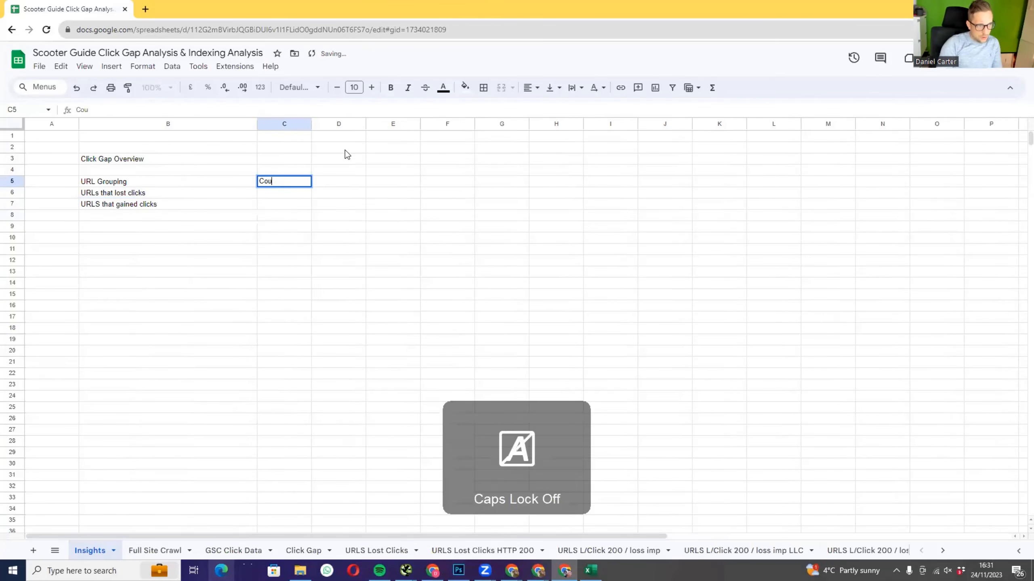
type("nt/value")
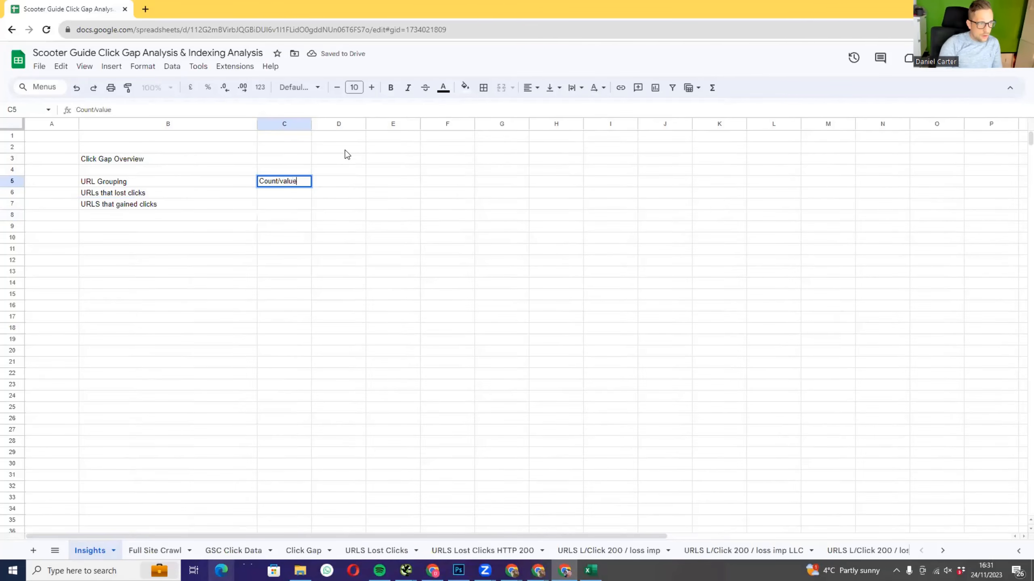
key("Return")
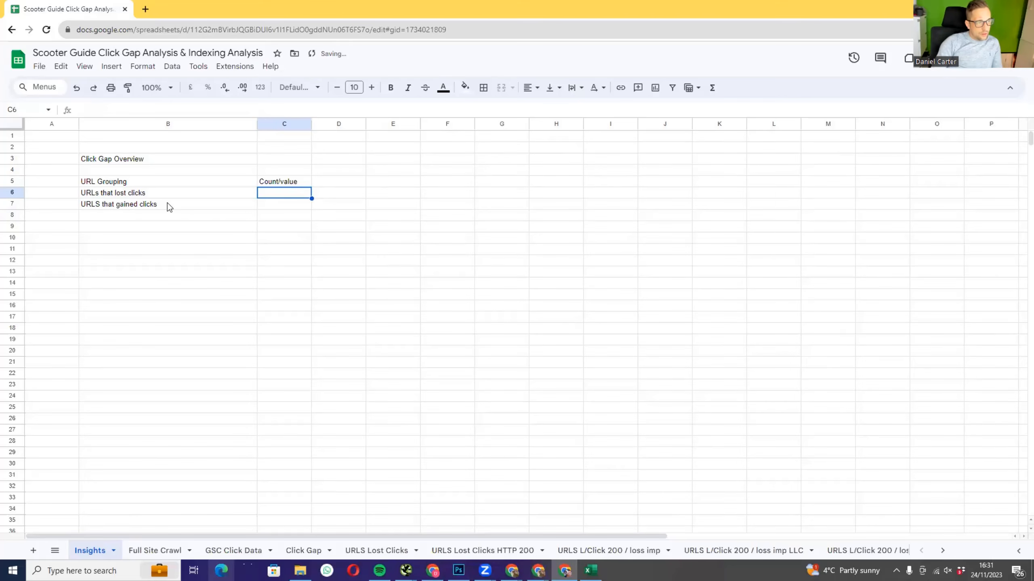
left_click_drag(258, 124, 211, 124)
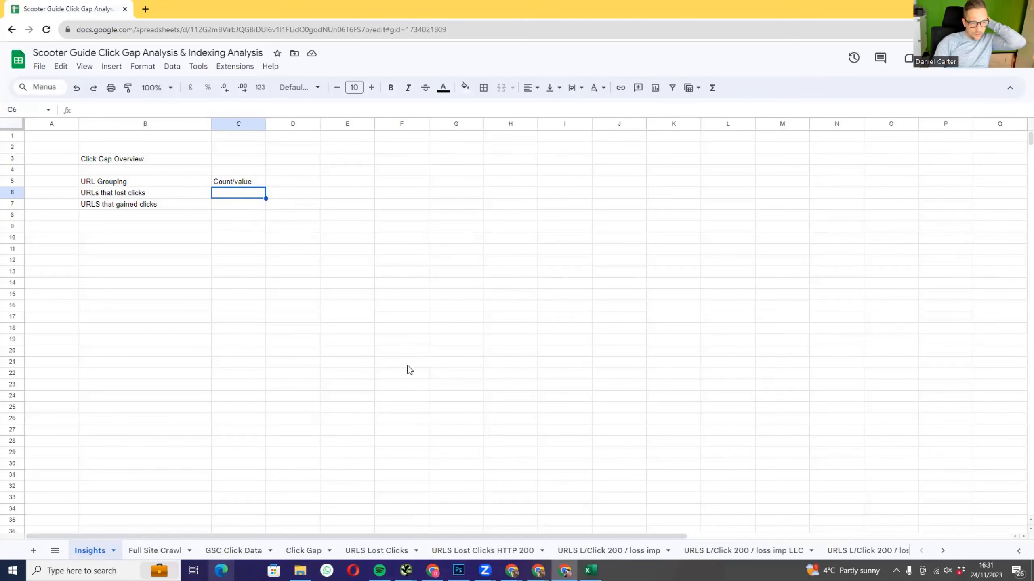
- Count the pages on the URLS Lost Clicks sheet, excluding the header, and enter 895 in C6 of Insights
left_click(386, 551)
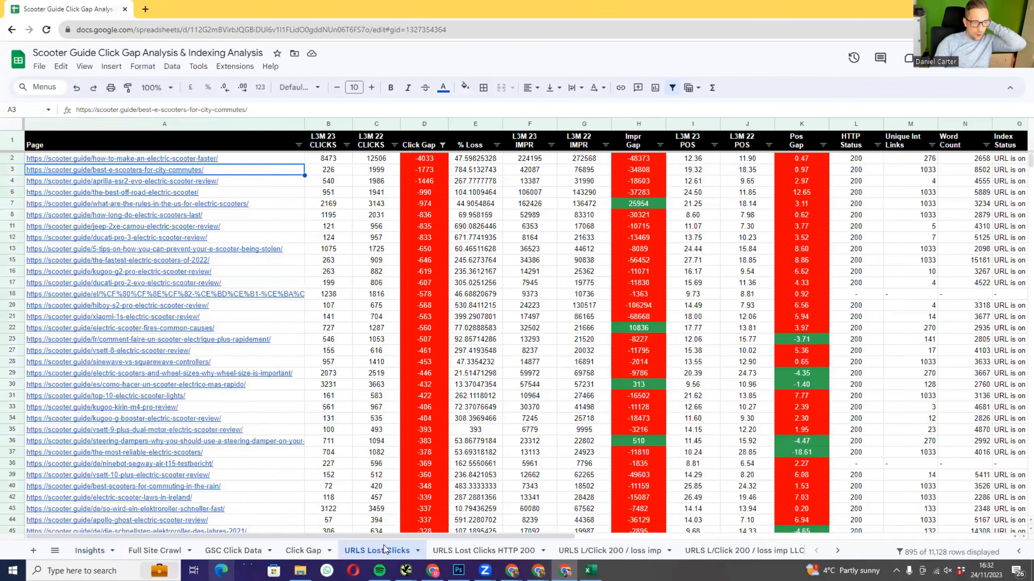
left_click(244, 124)
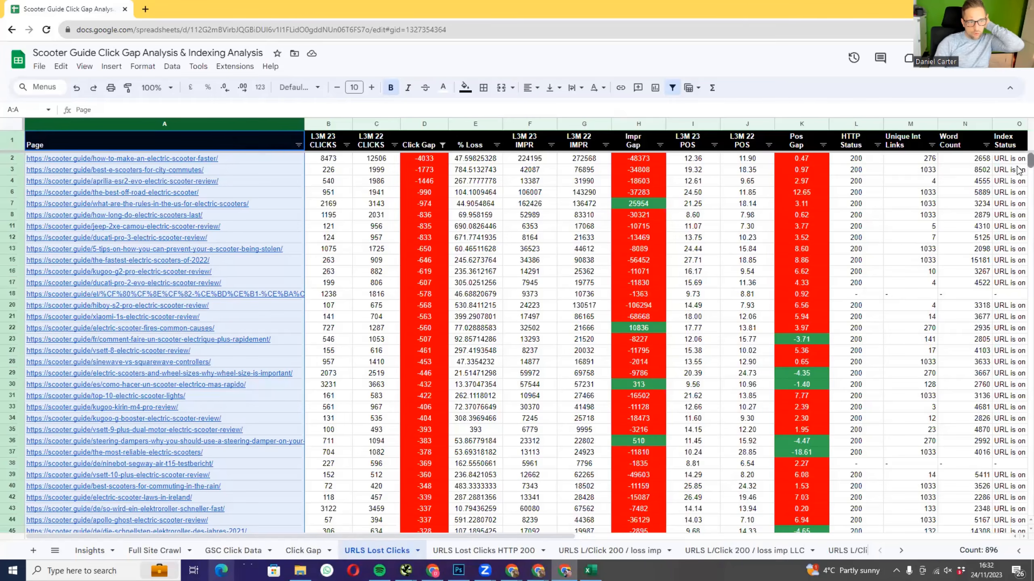
mouse_move(1030, 160)
left_mouse_down()
mouse_move(1030, 464)
mouse_move(1030, 160)
left_mouse_up()
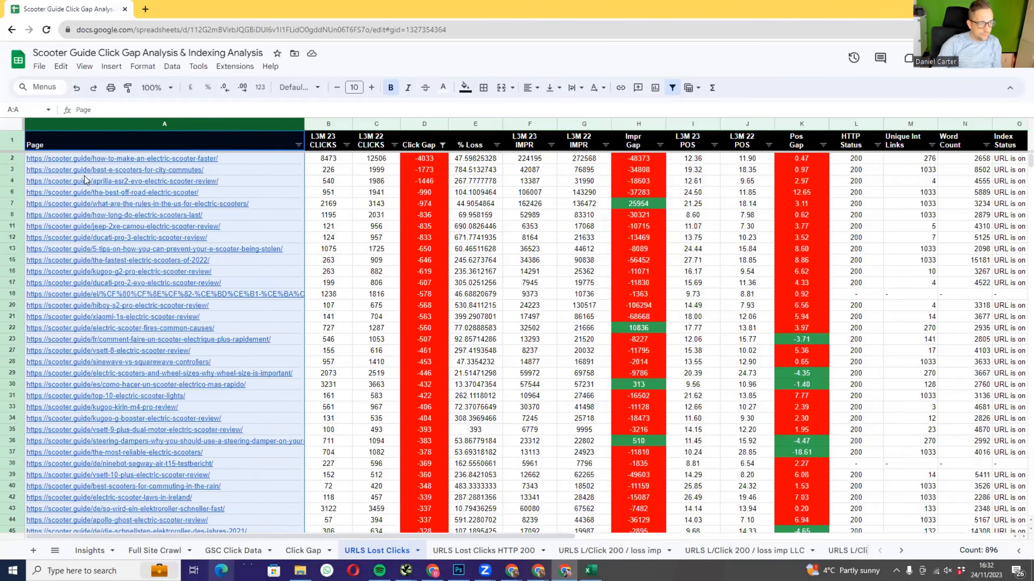
left_click(90, 551)
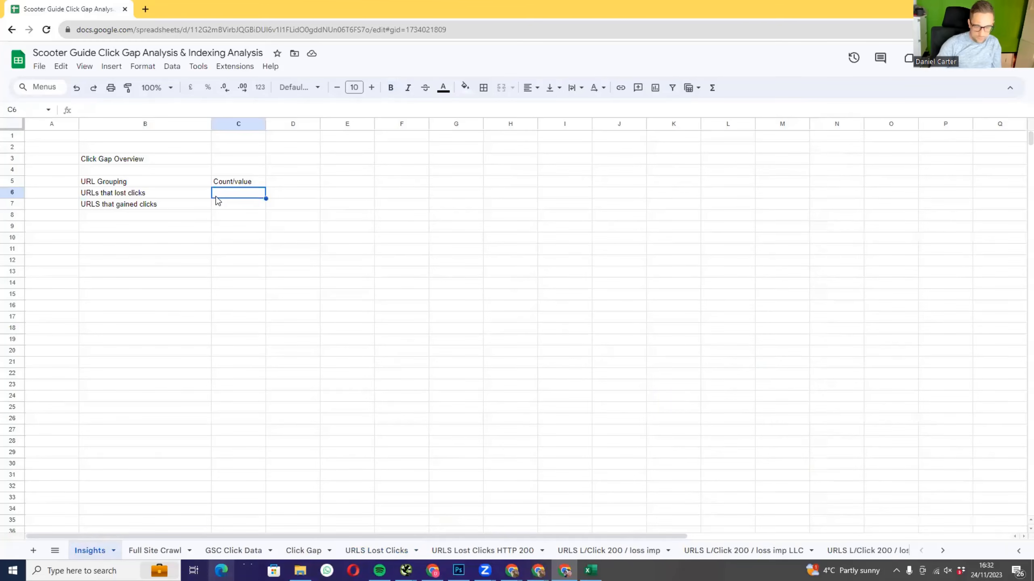
type("895")
key("Return")
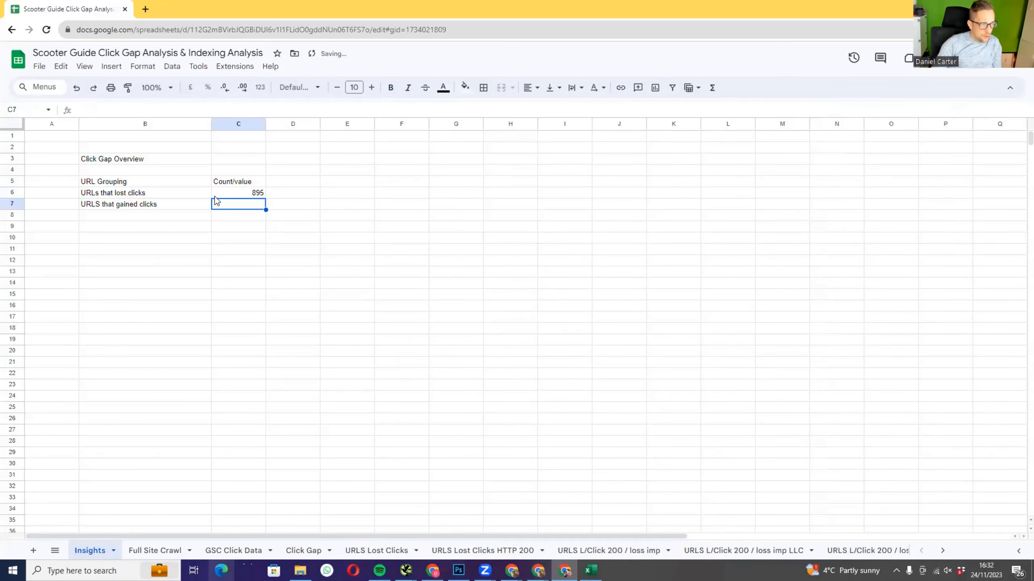
- Duplicate the URLS Lost Clicks sheet, place the copy in front of it and rename it URLS Gained Clicks
left_click(372, 551)
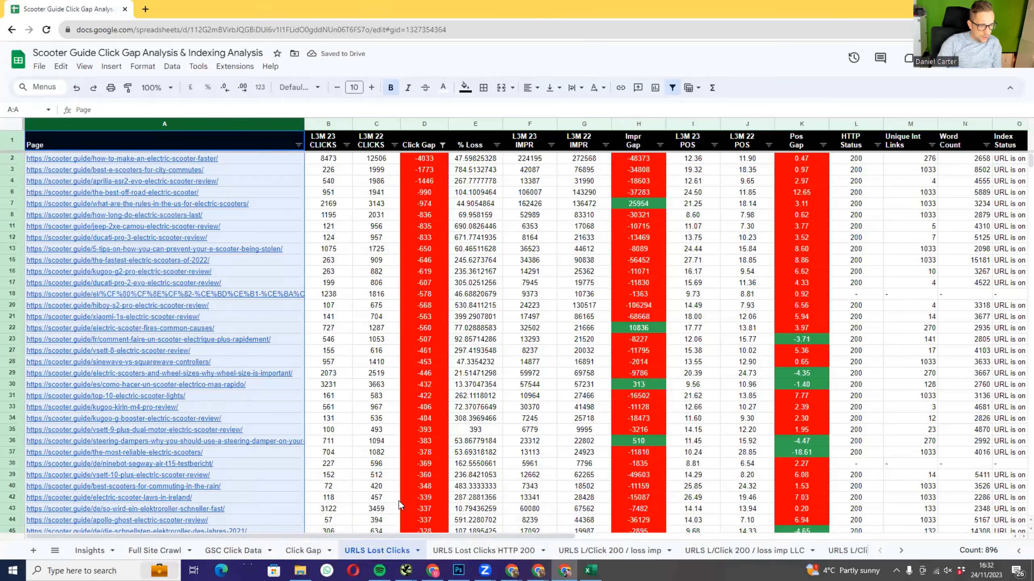
right_click(387, 549)
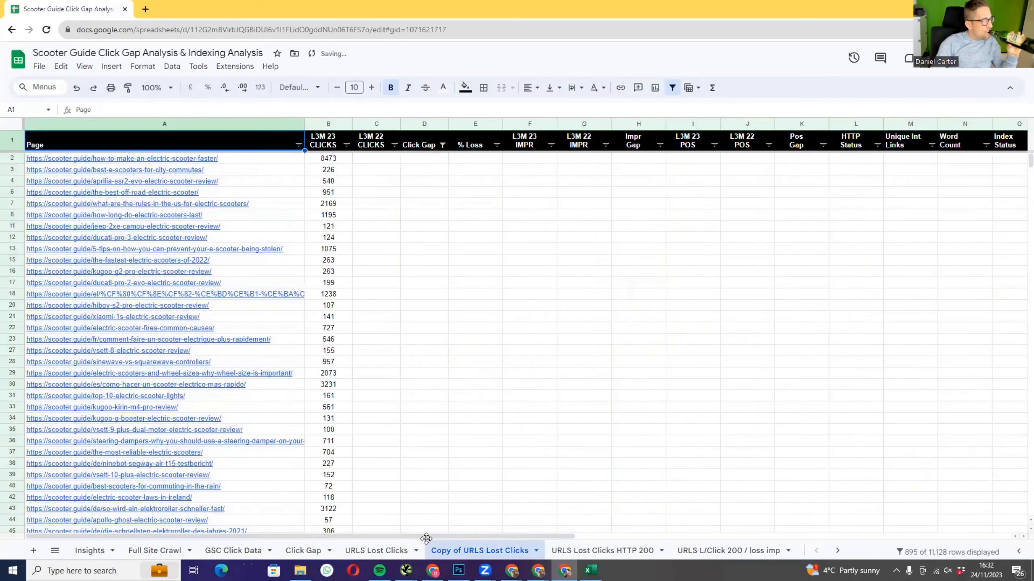
double_click(393, 549)
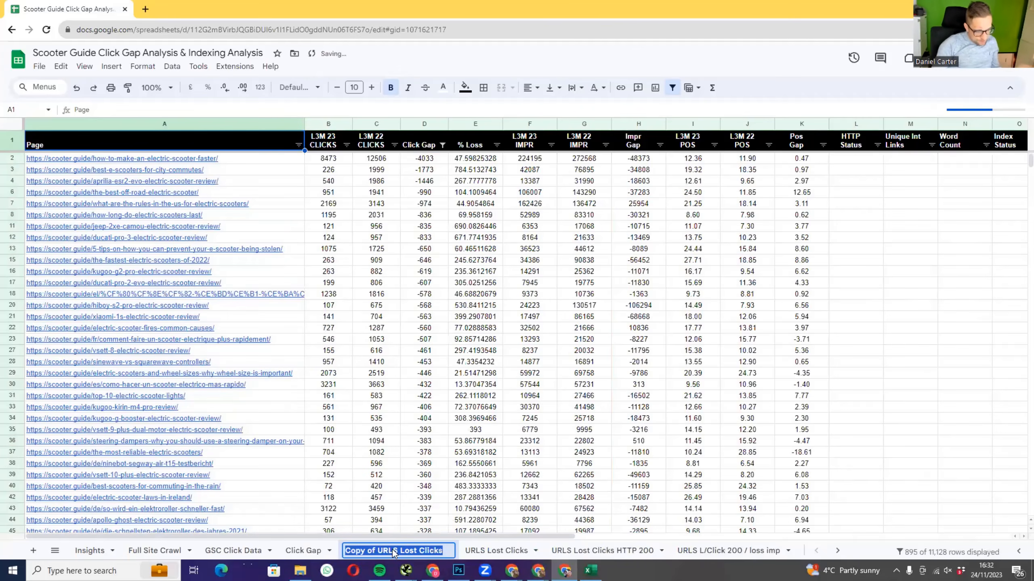
key("Caps_Lock")
type("URLS")
key("Caps_Lock")
type("Gained C")
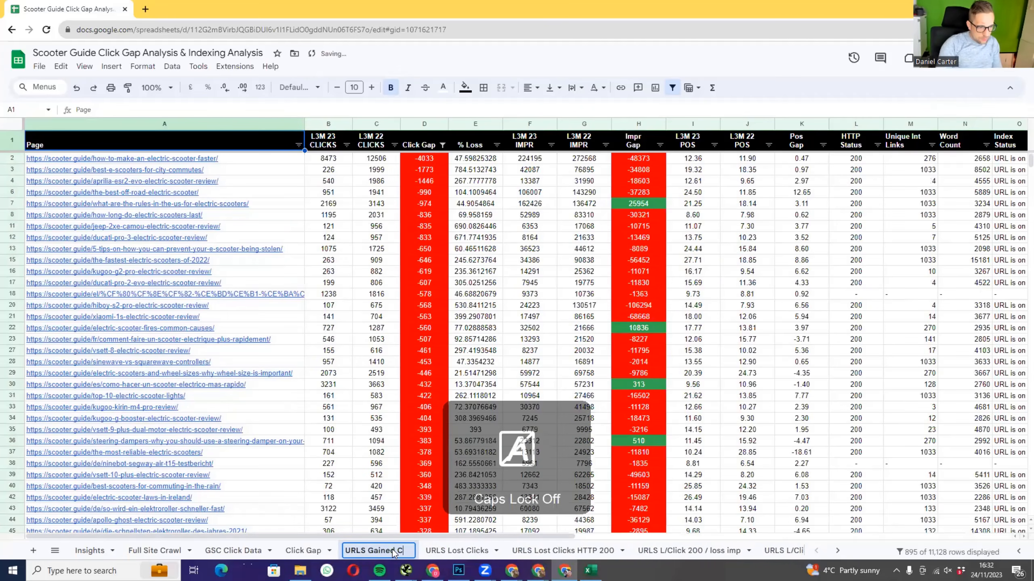
type("licks")
key("Return")
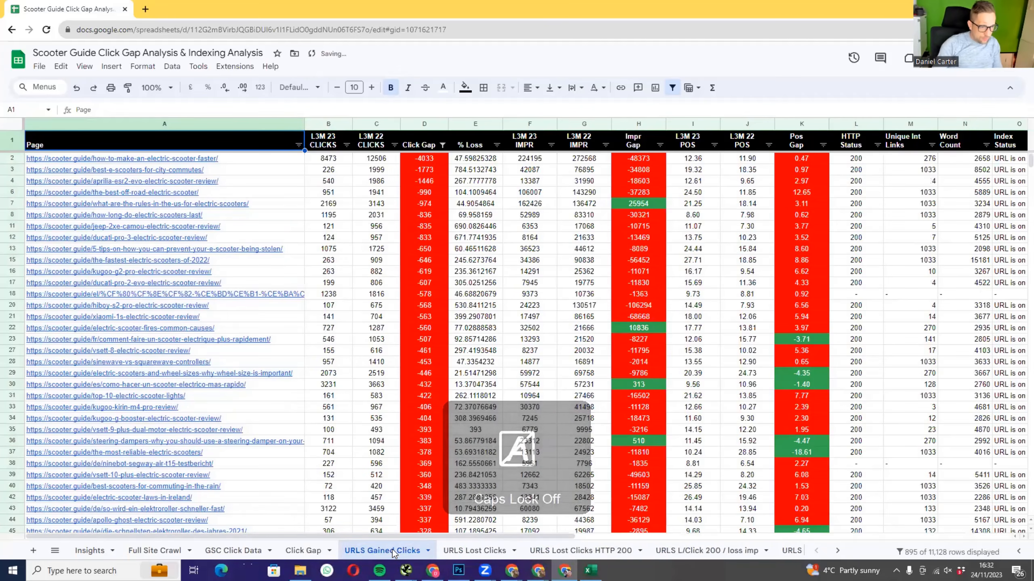
- Change the Click Gap column's filter condition to greater than 0 on the URLS Gained Clicks sheet
left_click(443, 145)
left_click(350, 265)
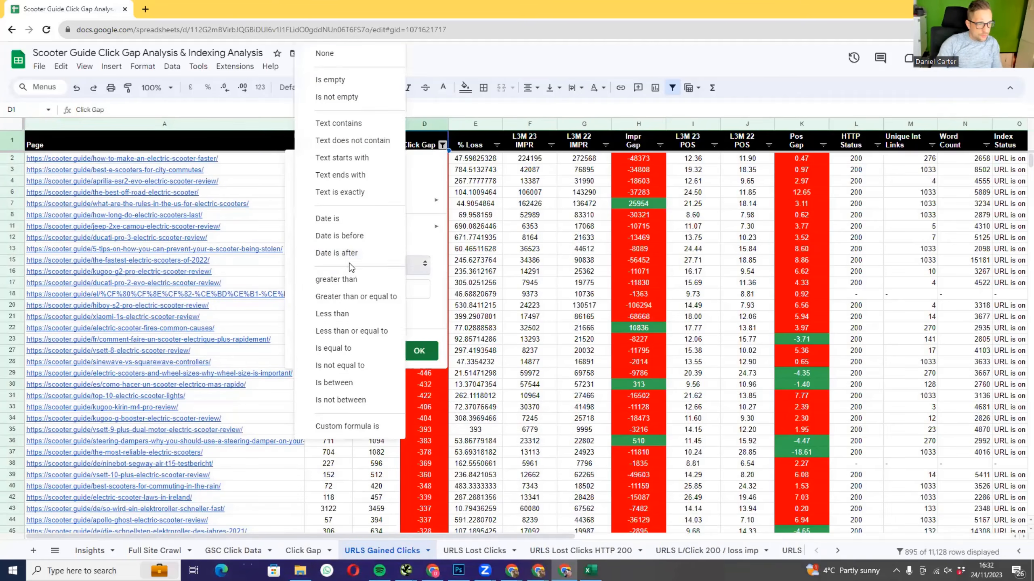
left_click(350, 279)
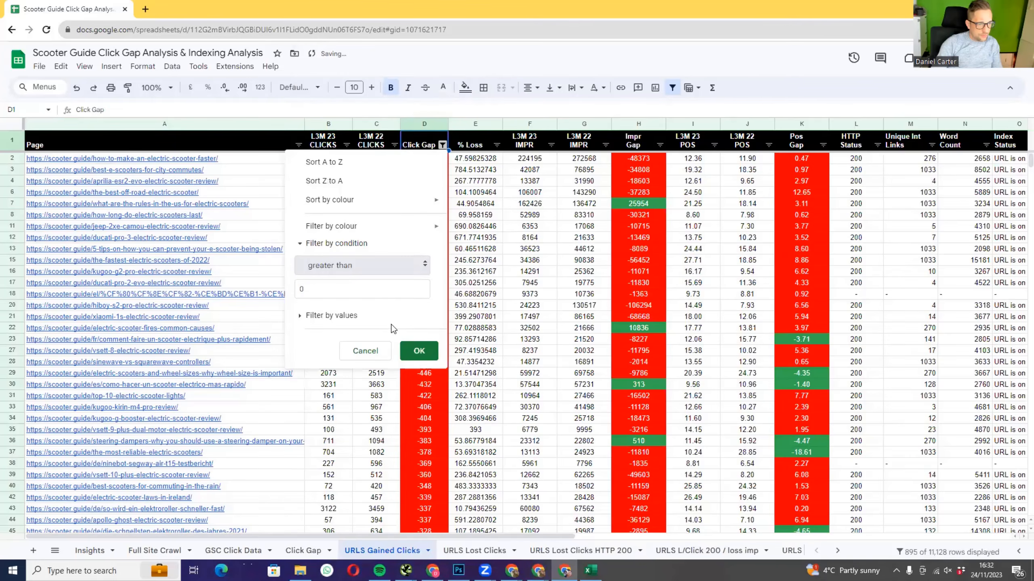
left_click(417, 351)
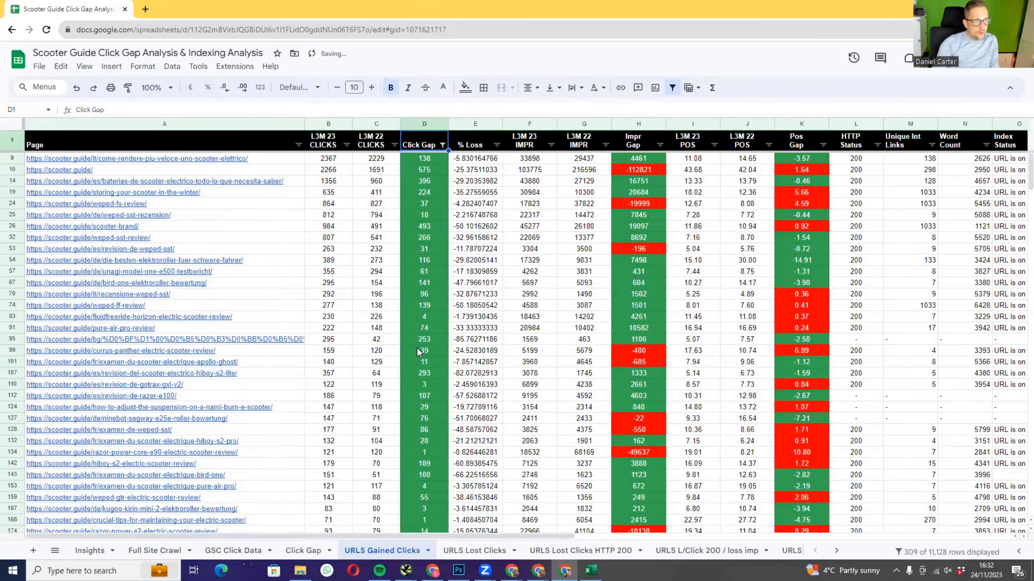
- Count the filtered pages that gained clicks, excluding the header, and enter 309 in C7 of Insights
left_click(229, 120)
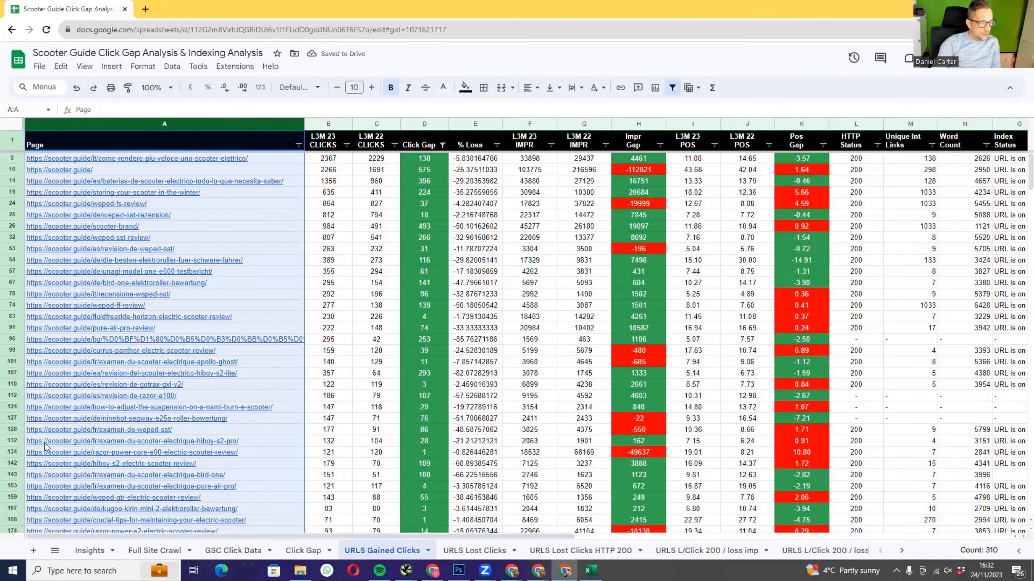
left_click(90, 550)
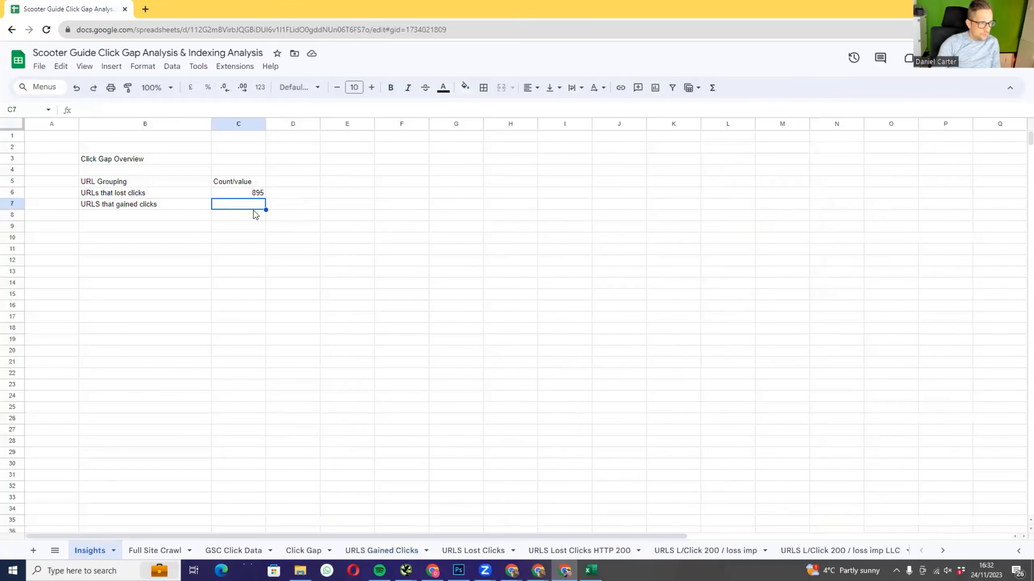
type("309")
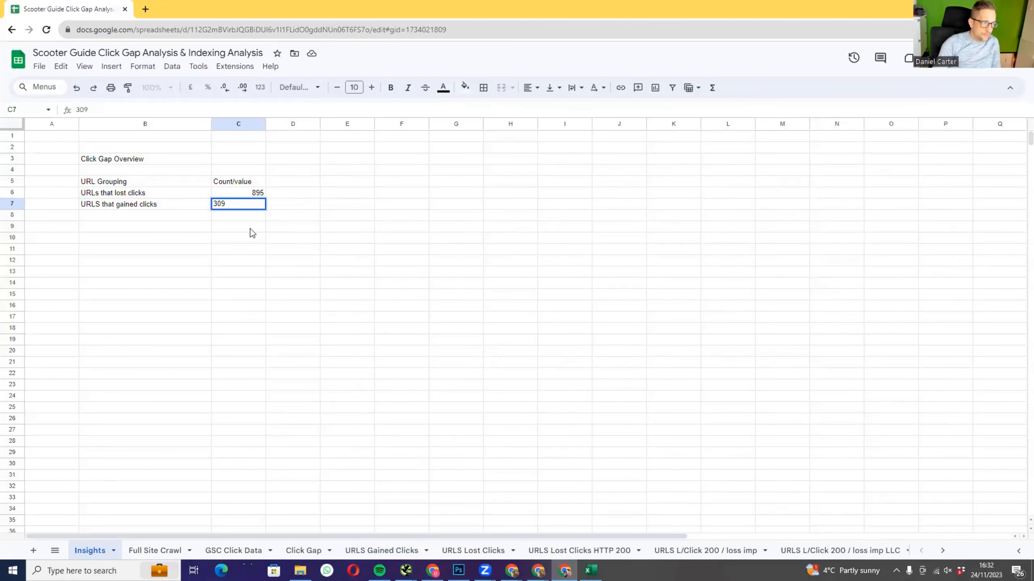
left_click(250, 228)
- Centre-align the contents of the Count/value column
left_click(237, 124)
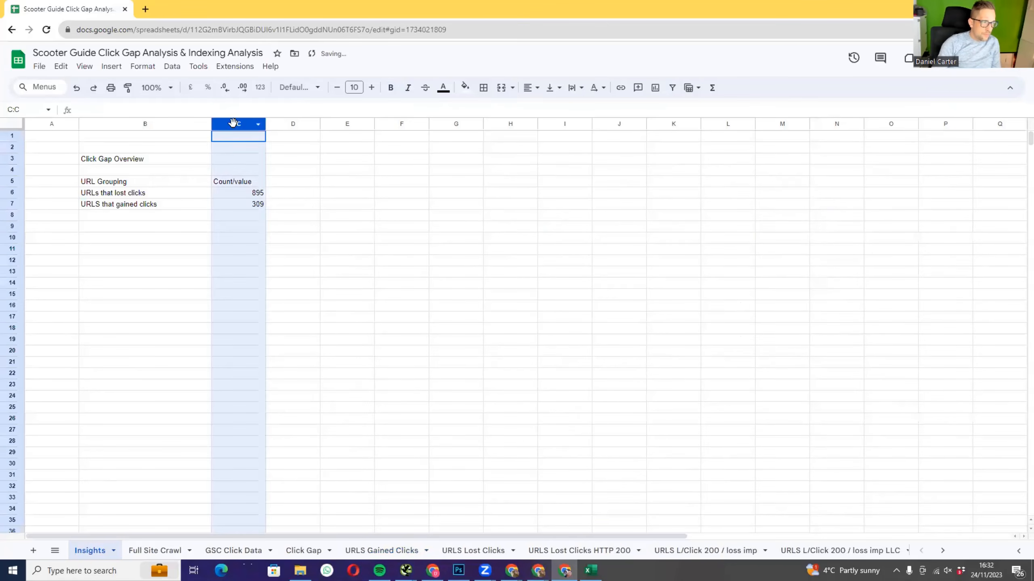
left_click(530, 88)
left_click(549, 108)
left_click(419, 258)
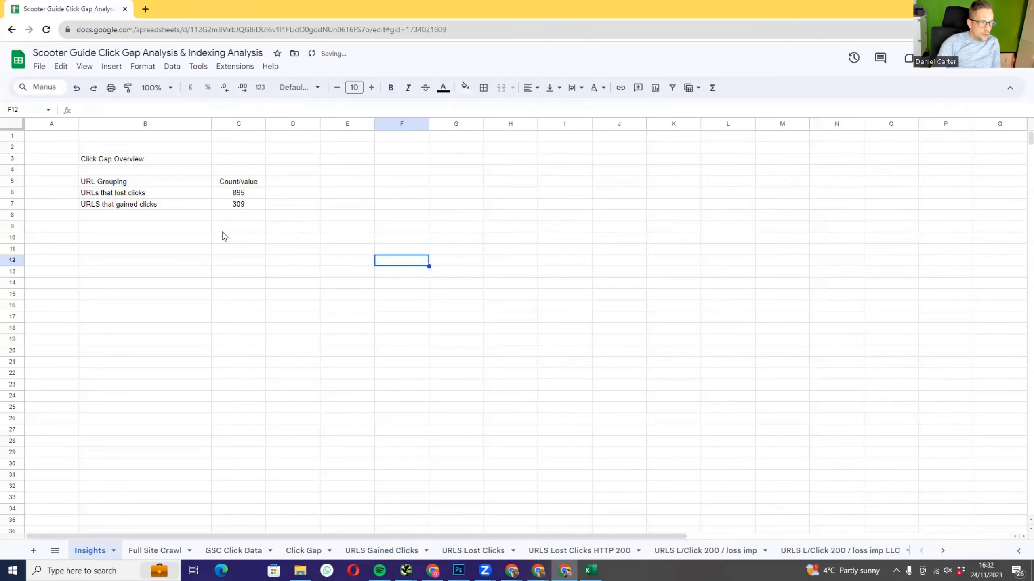
- Insert a pie chart from B5:C7 and move it beside the table, starting at column G
left_click(154, 184)
left_click(243, 203, "shift")
left_click(111, 66)
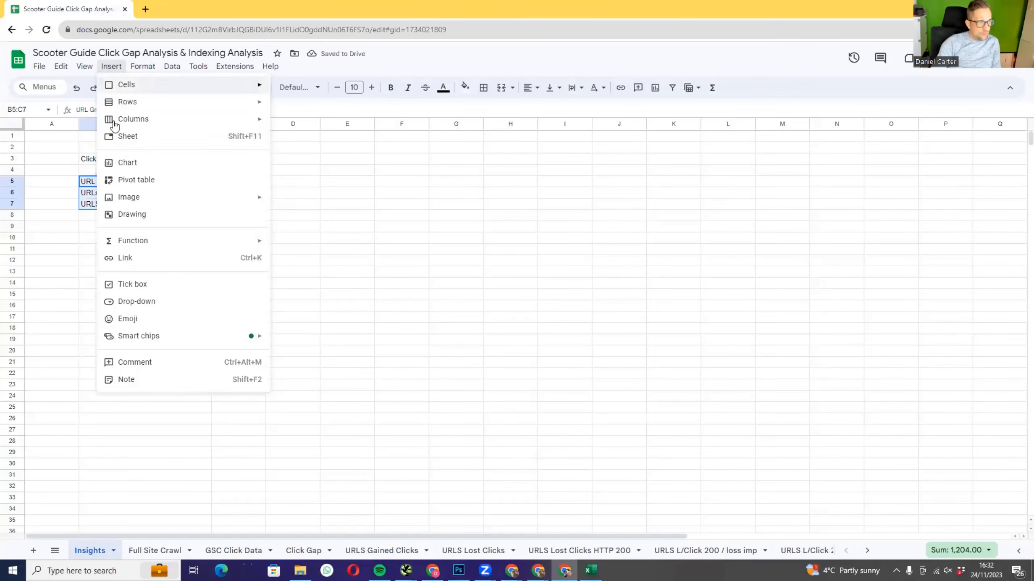
left_click(133, 164)
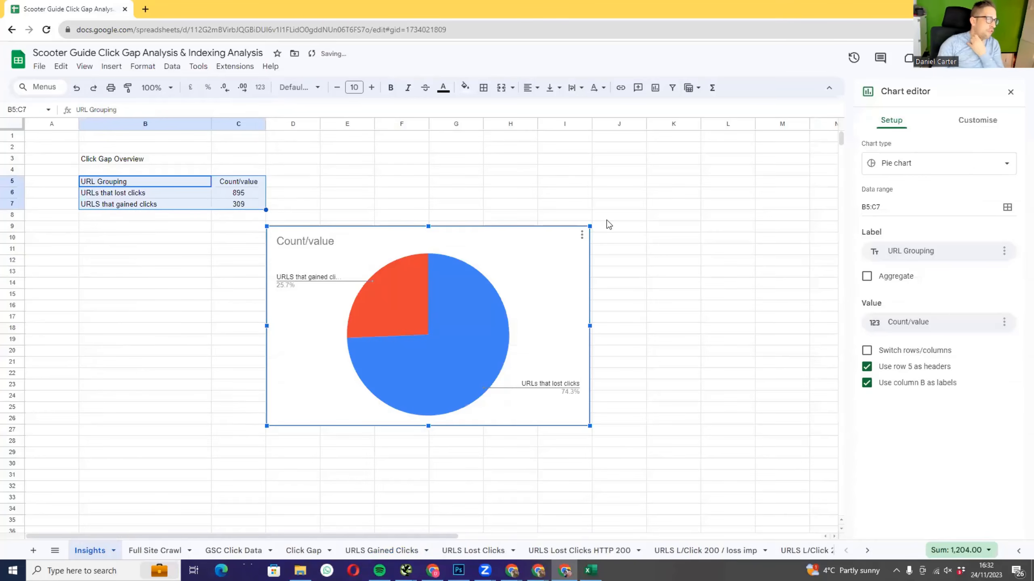
left_click_drag(551, 420, 716, 331)
left_click(711, 399)
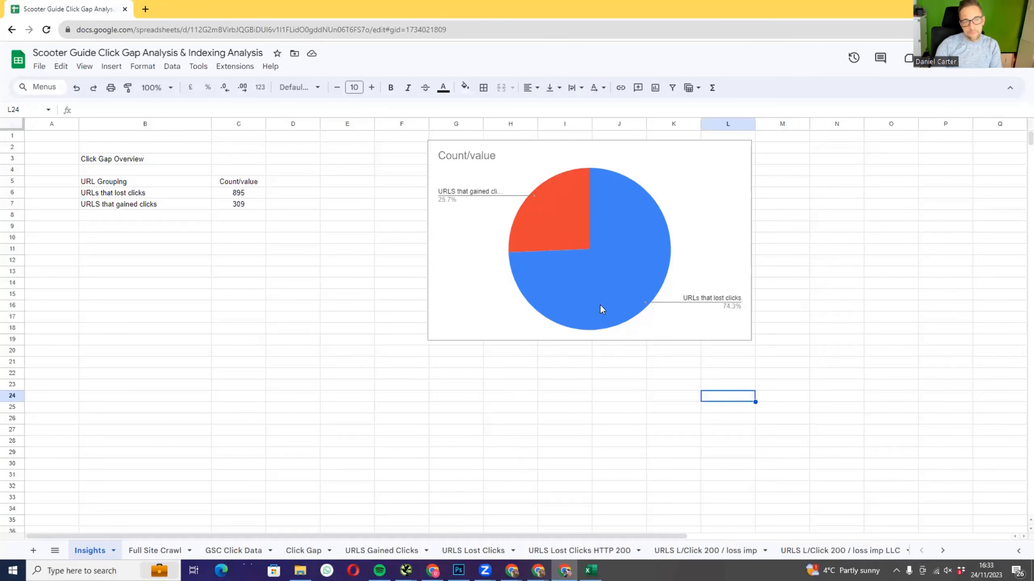
- Shift the pie chart slightly down and enlarge it so its slice labels fit in full
left_click(465, 305)
left_click_drag(461, 307, 461, 310)
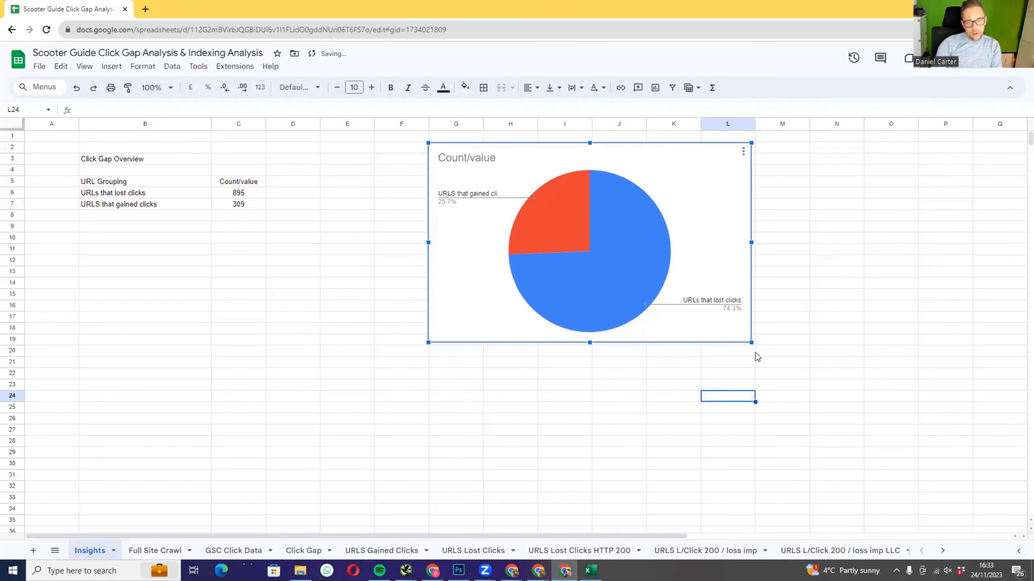
left_click_drag(751, 342, 758, 354)
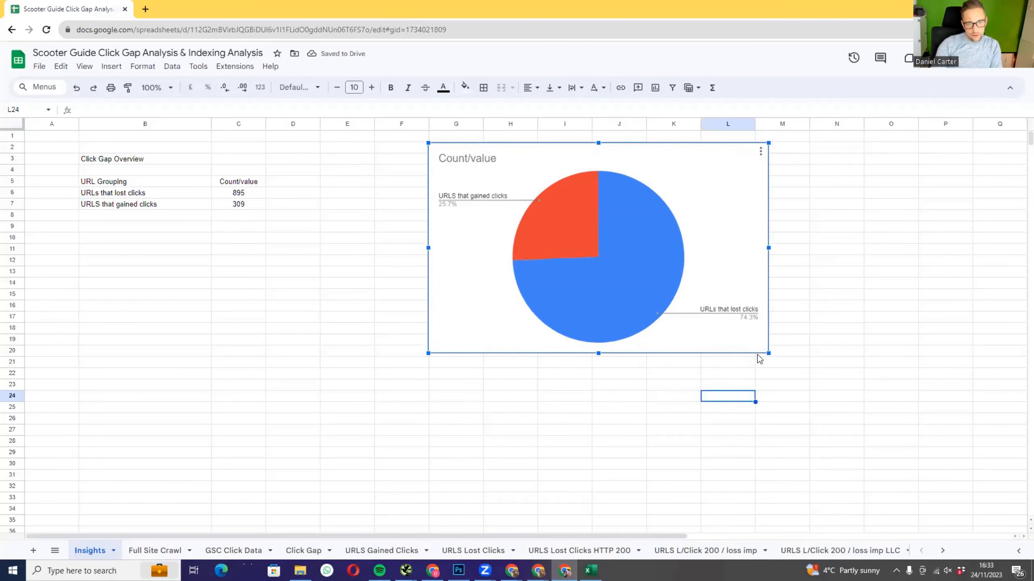
- Switch to the browser window with the paracetamol dosage search, read its featured snippet, and return to the Insights sheet
left_click(513, 423)
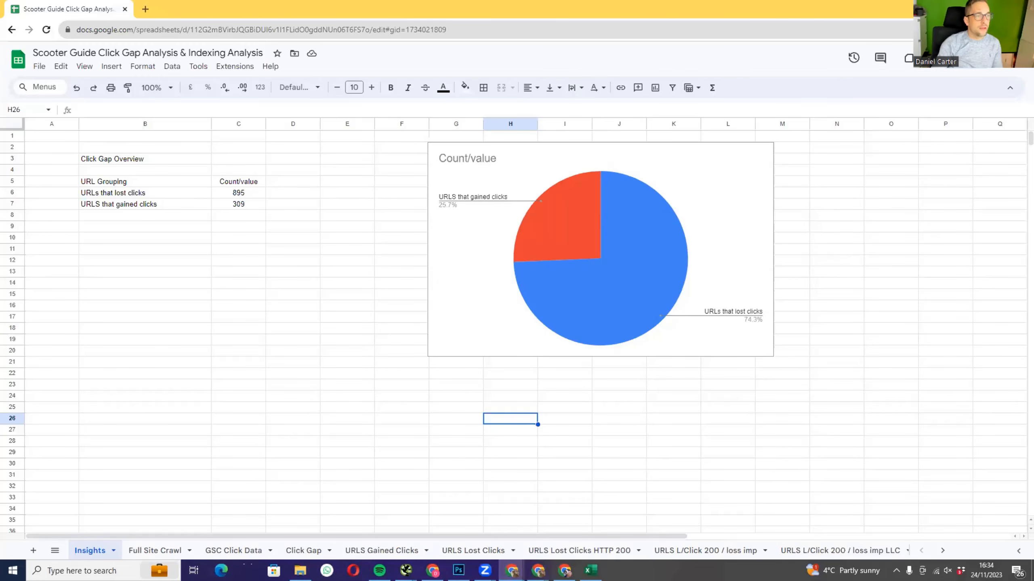
key("alt+Tab")
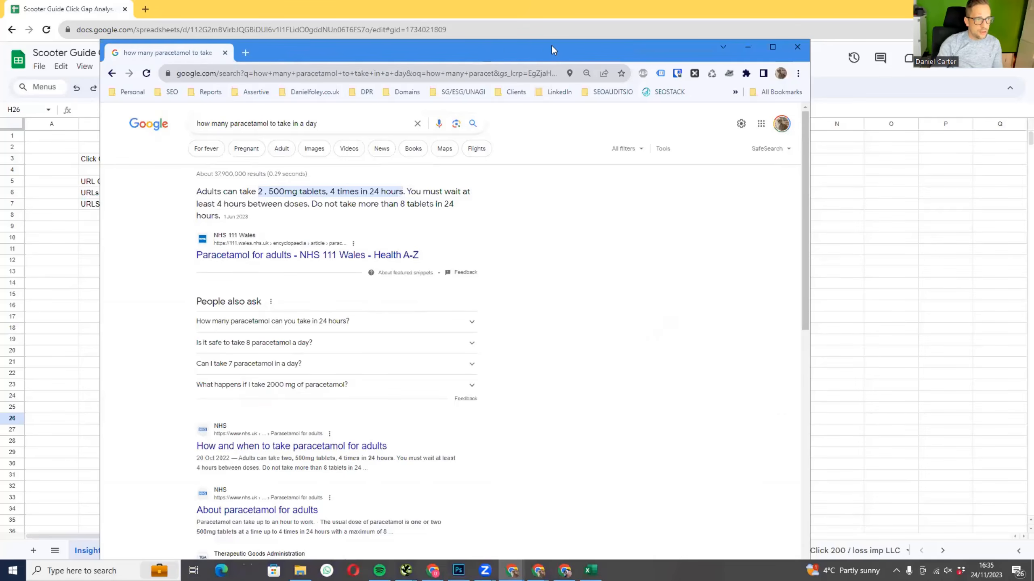
left_click_drag(551, 45, 508, 5)
left_click_drag(152, 148, 408, 169)
left_click(425, 164)
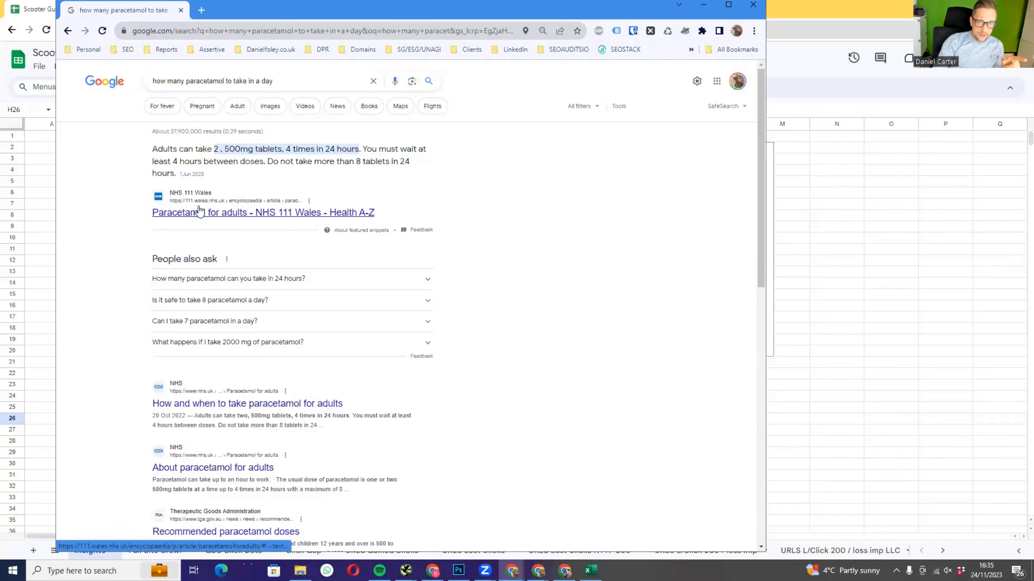
left_click_drag(152, 149, 284, 177)
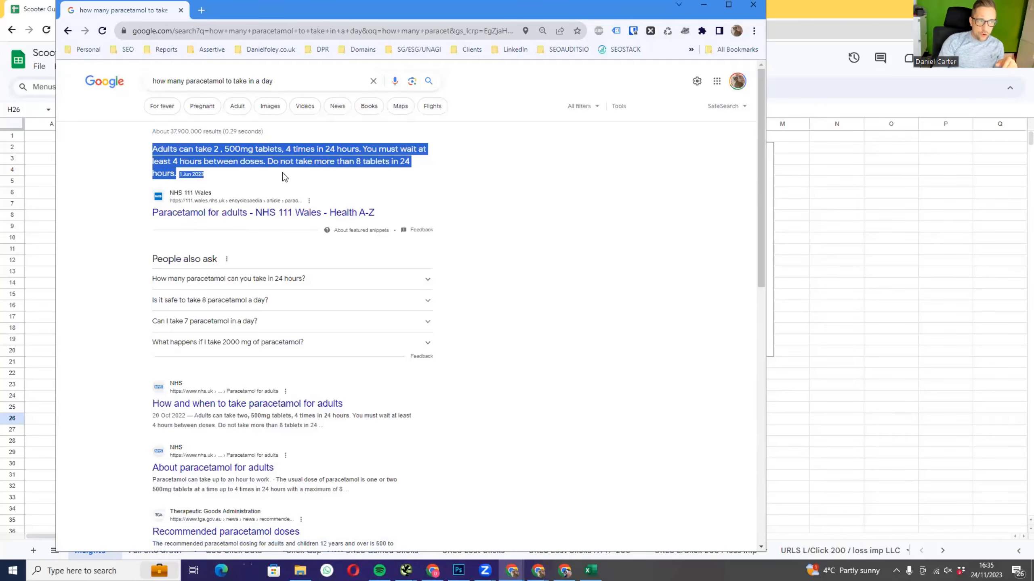
left_click(302, 176)
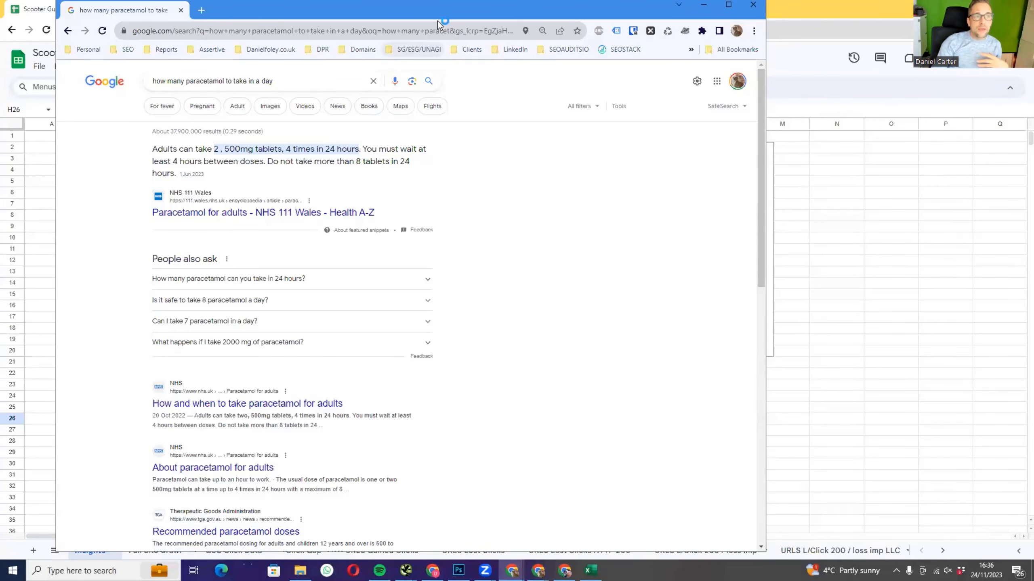
left_click_drag(444, 19, 458, 82)
left_click(767, 67)
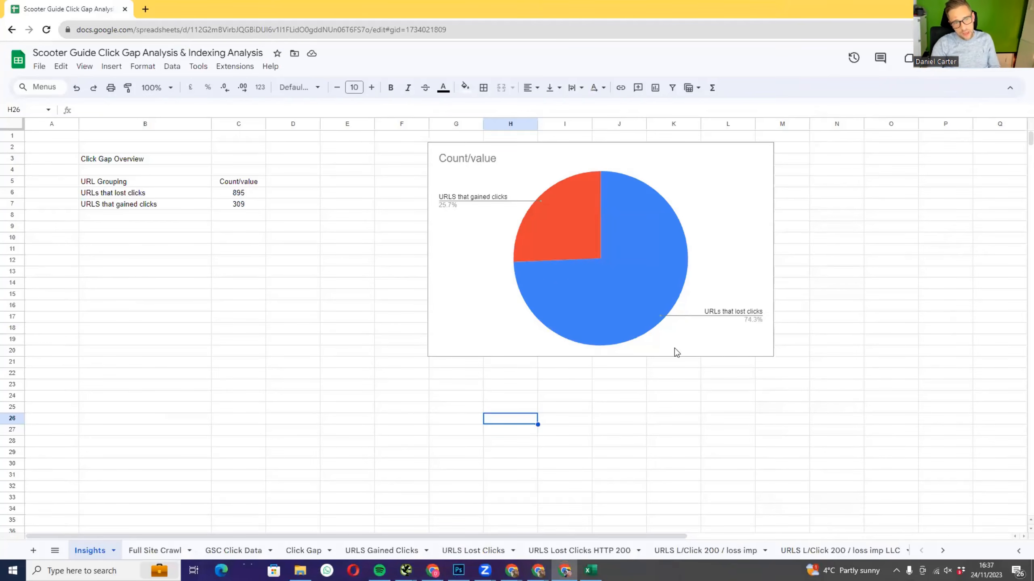
- Move the spreadsheet window aside to examine the 16-month Search Console performance chart, and bring the spreadsheet back to full size
double_click(332, 5)
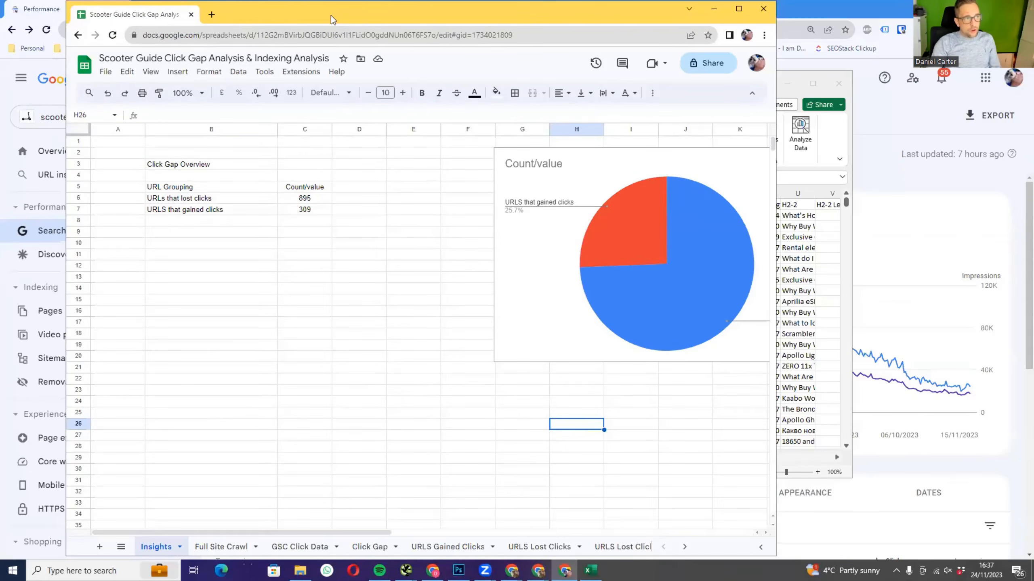
left_click_drag(330, 15, 0, 82)
left_click(65, 15)
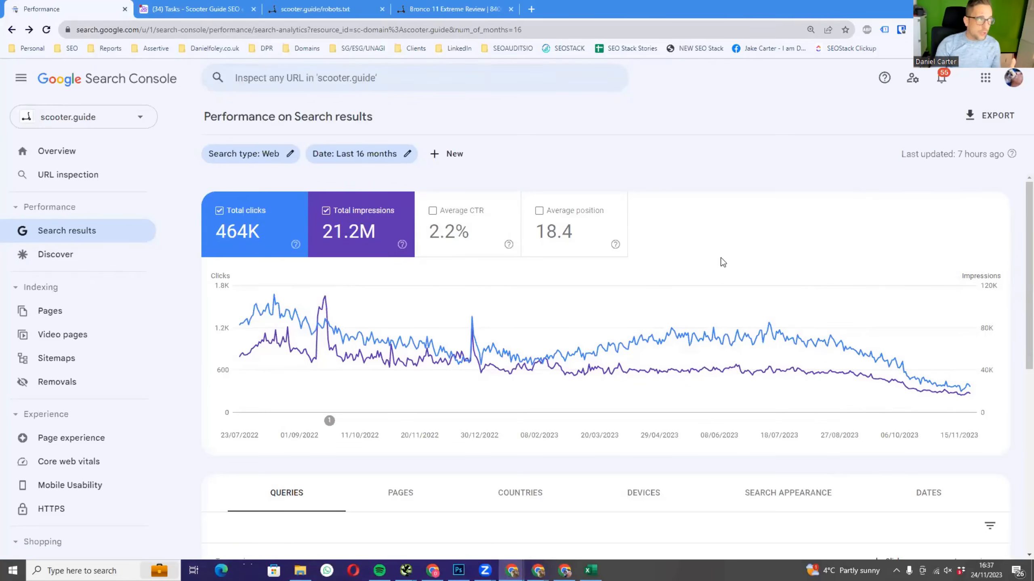
left_click_drag(0, 73, 154, 74)
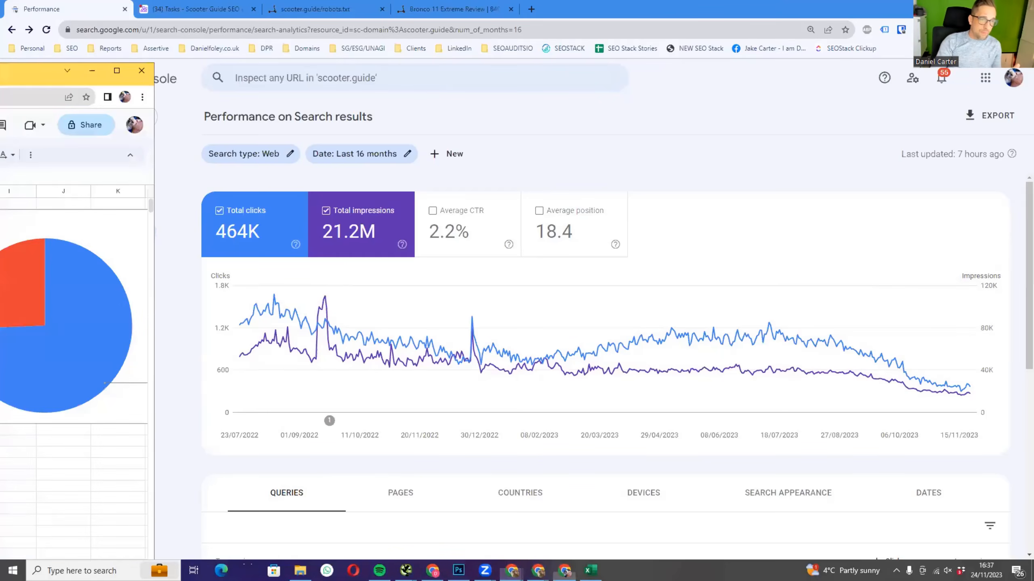
left_click_drag(32, 70, 605, 25)
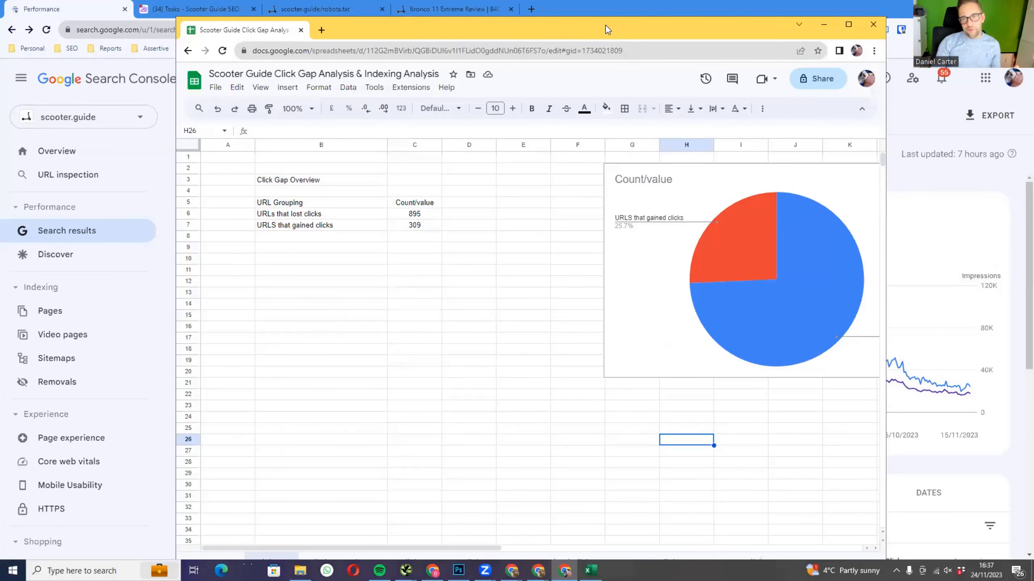
double_click(606, 26)
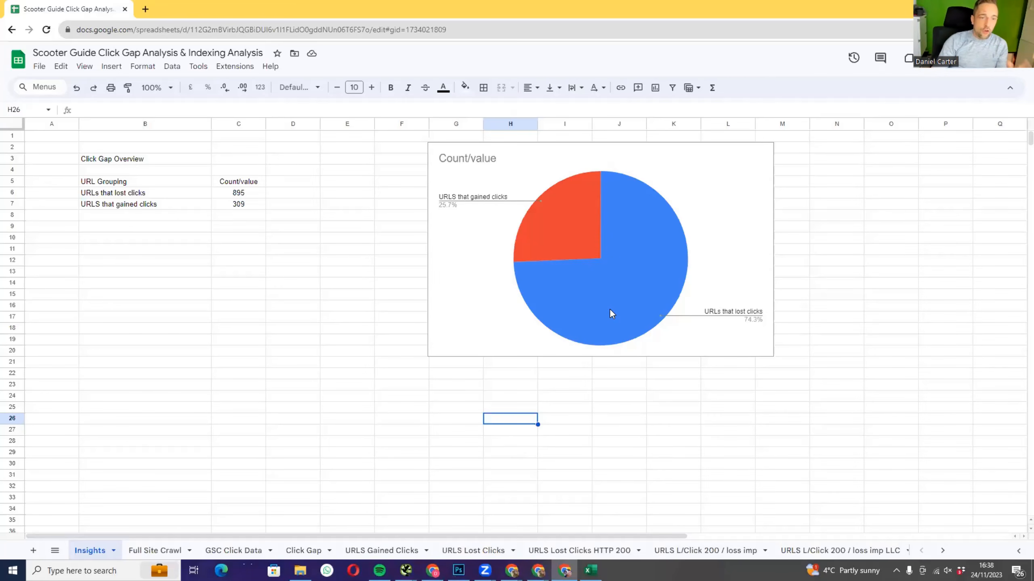
- Copy the two URL counts in C6:C7 of Insights into D6:D7 as a backup
left_click(574, 309)
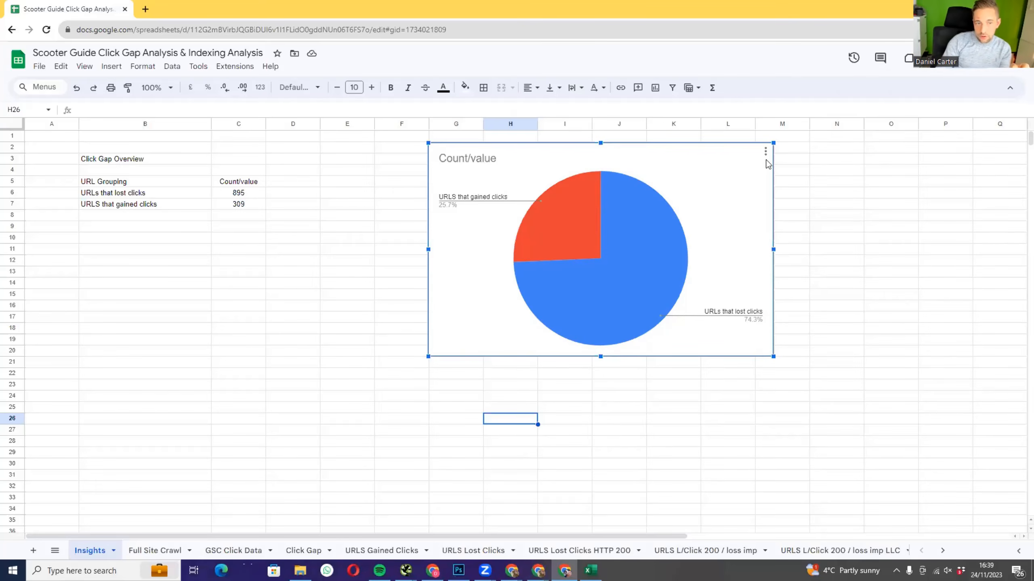
mouse_move(621, 306)
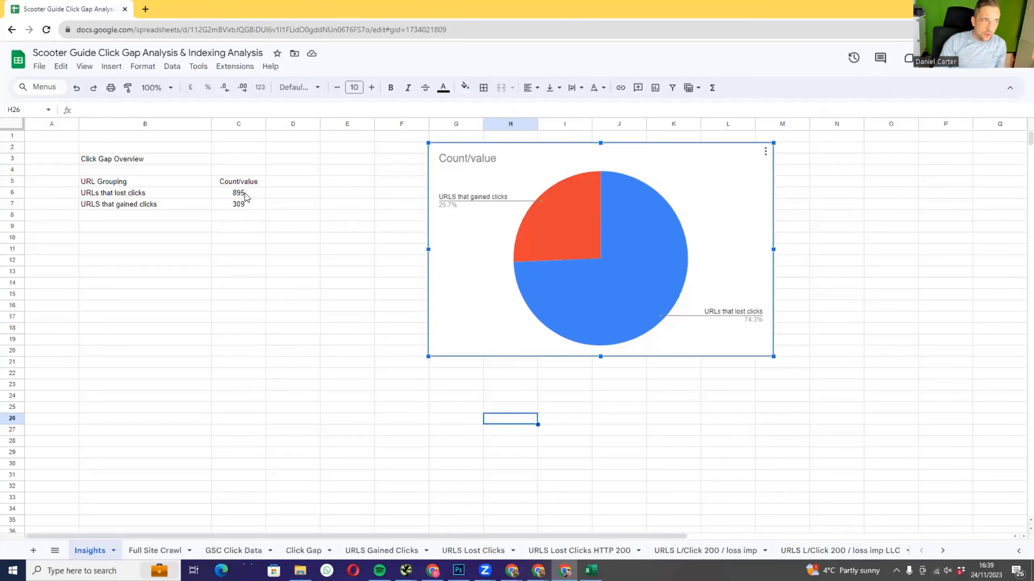
left_click_drag(246, 196, 260, 202)
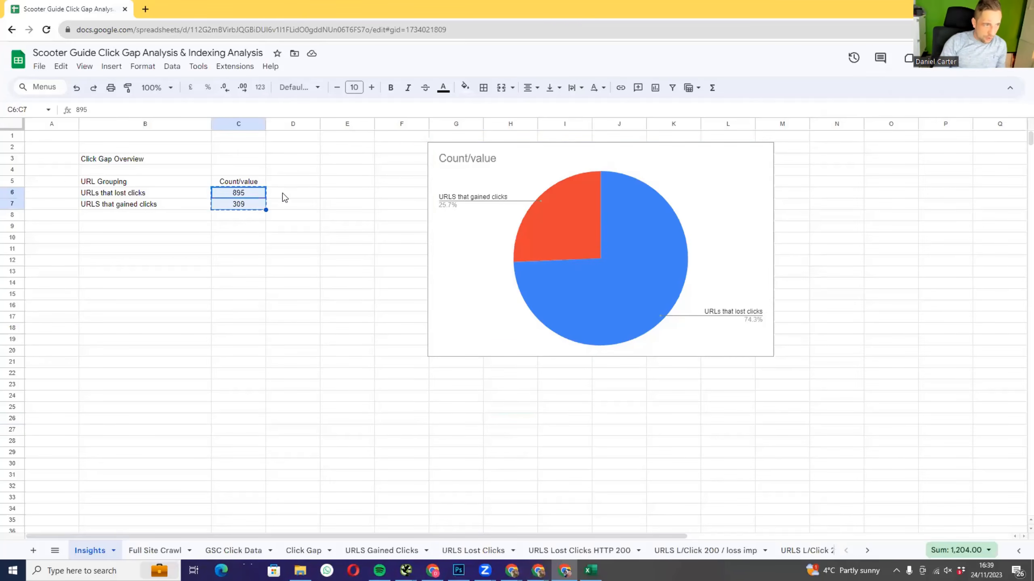
key("ctrl+c")
left_click(284, 198)
key("ctrl+v")
- Test the pie chart by setting the lost-clicks count in C6 to 50 and the gained-clicks count in C7 to 10
left_click(250, 198)
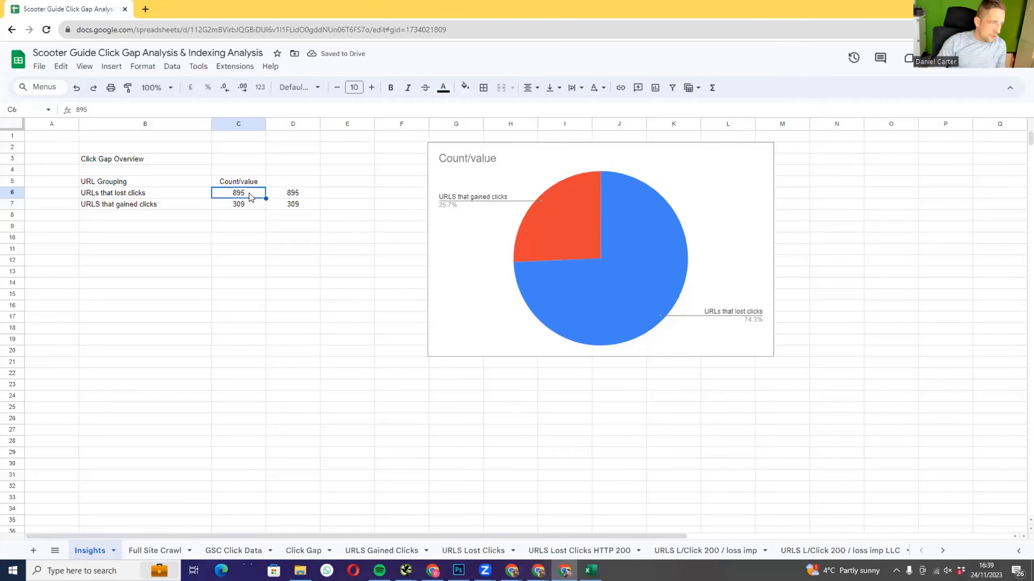
type("50")
key("Return")
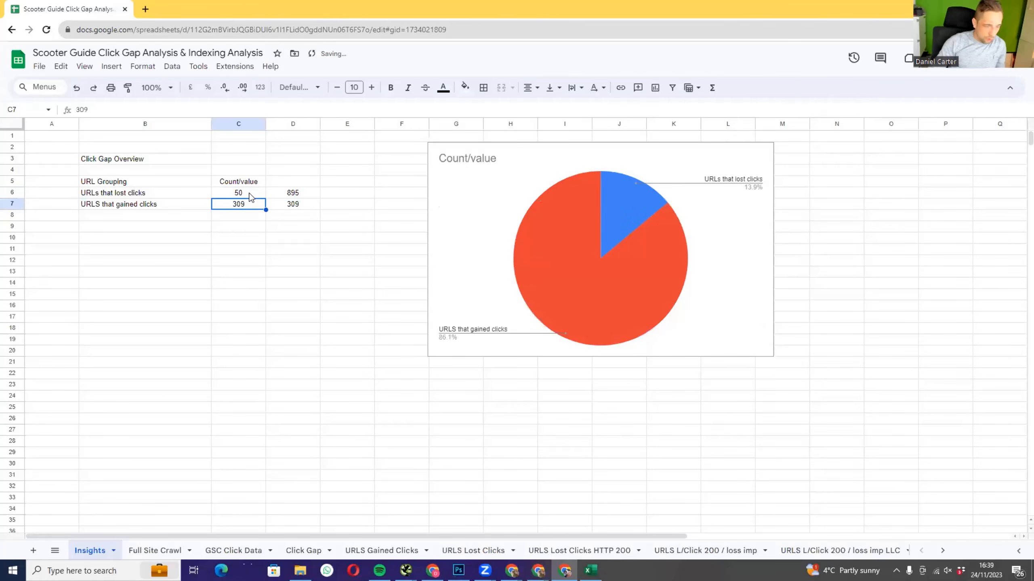
type("10")
key("Return")
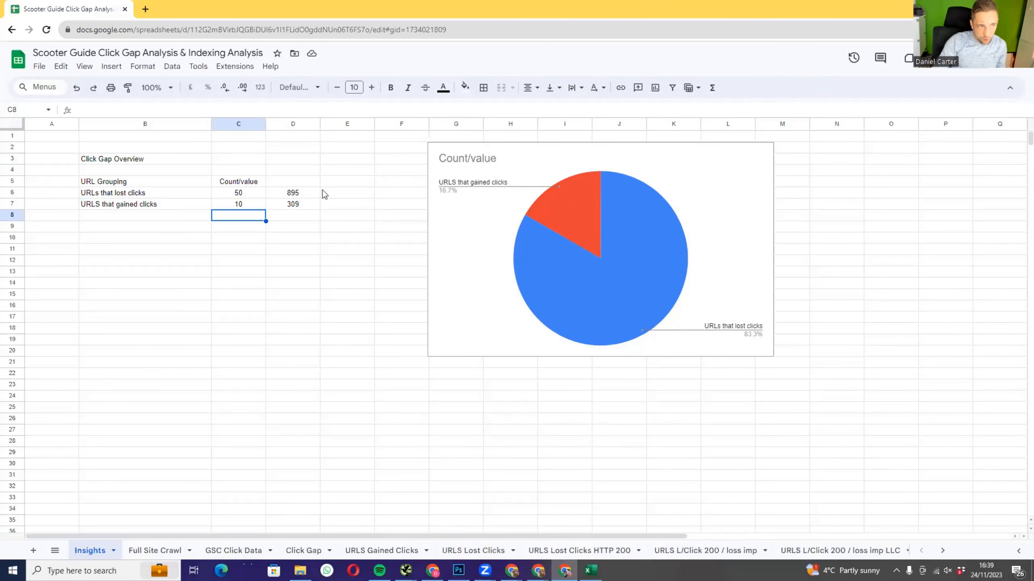
- Try a more extreme split in the chart by setting C6 to 10 and C7 to 1
left_click_drag(294, 192, 299, 204)
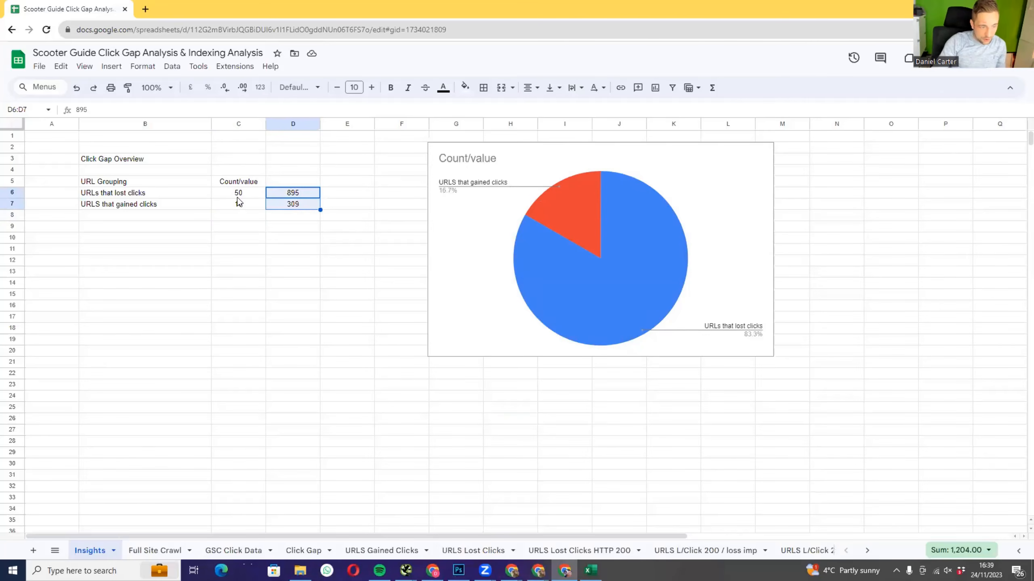
key("ctrl+c")
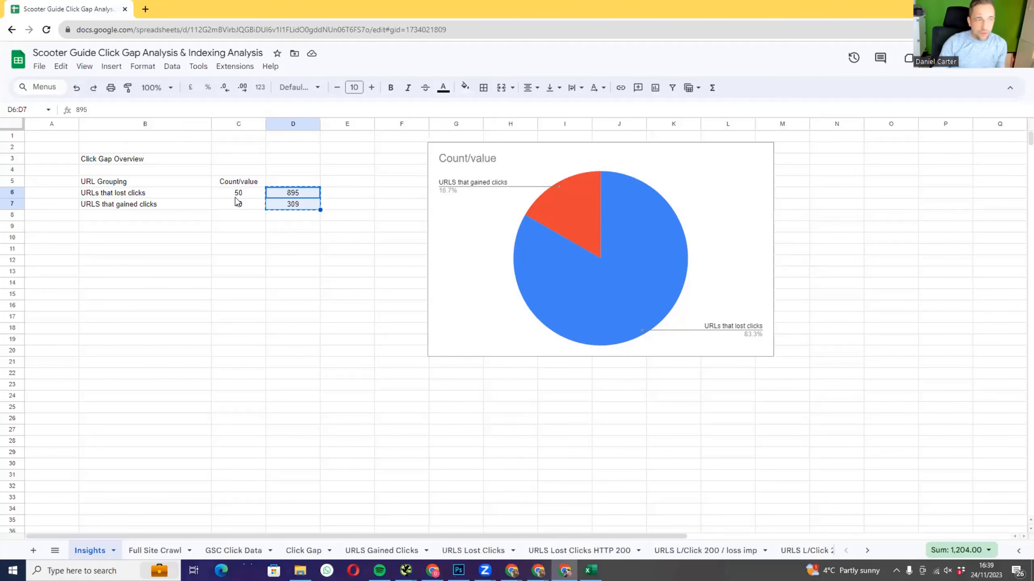
key("Left")
type("1")
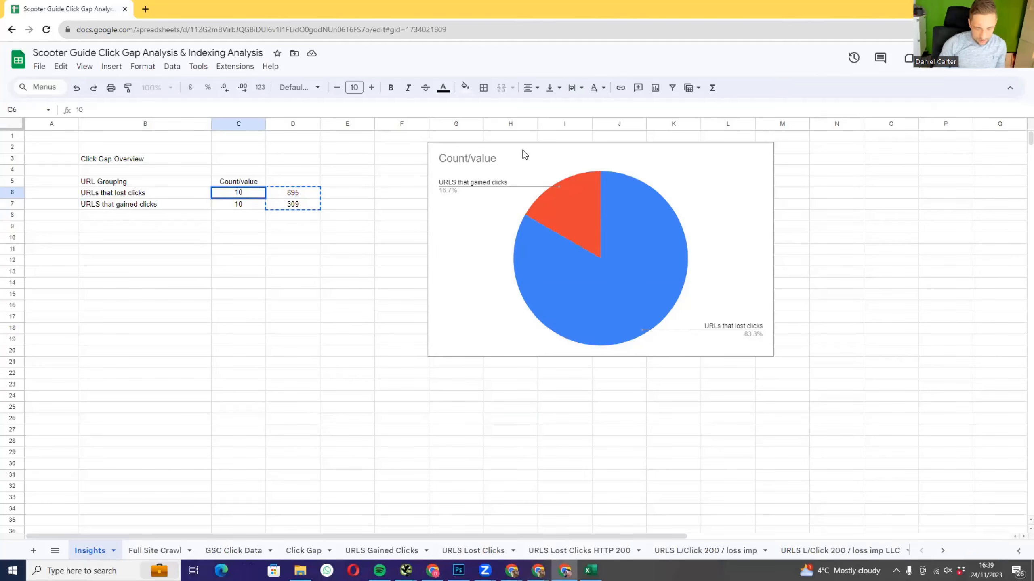
key("Return")
type("1")
key("Return")
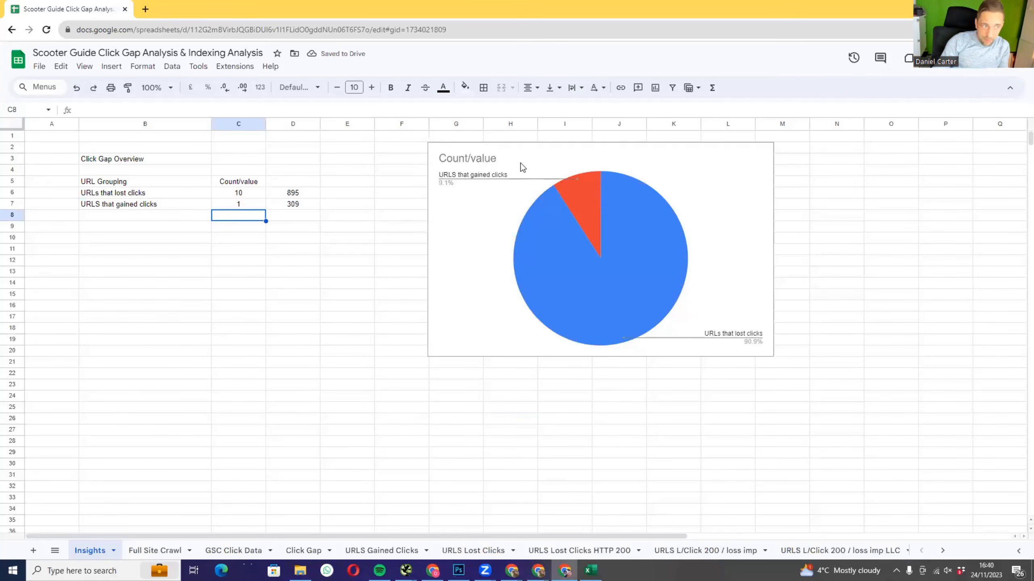
- Restore the counts 895 and 309 in C6:C7 from the backup and clear D6:D7
left_click_drag(240, 193, 306, 207)
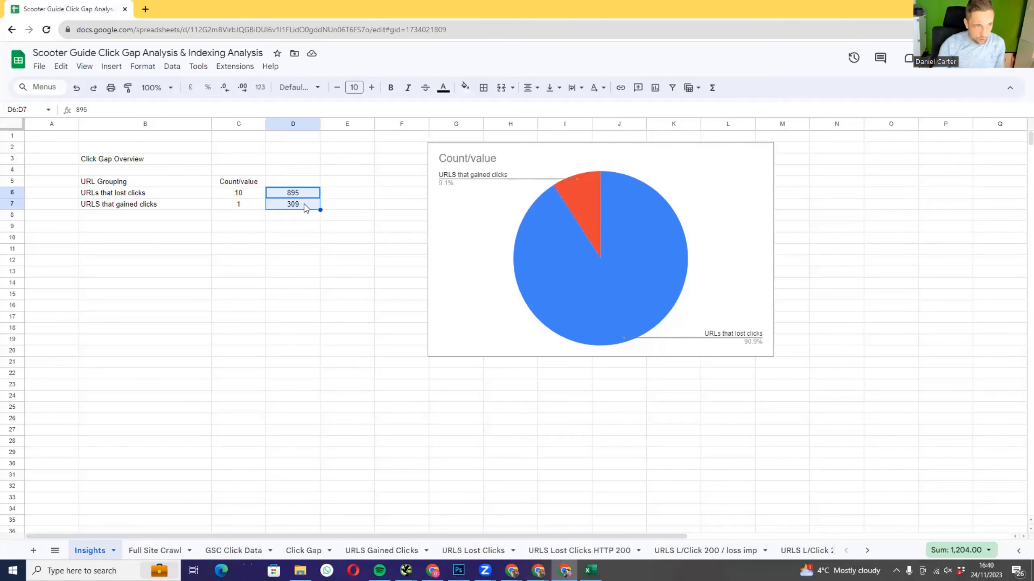
key("ctrl+c")
left_click_drag(245, 193, 244, 204)
key("ctrl+v")
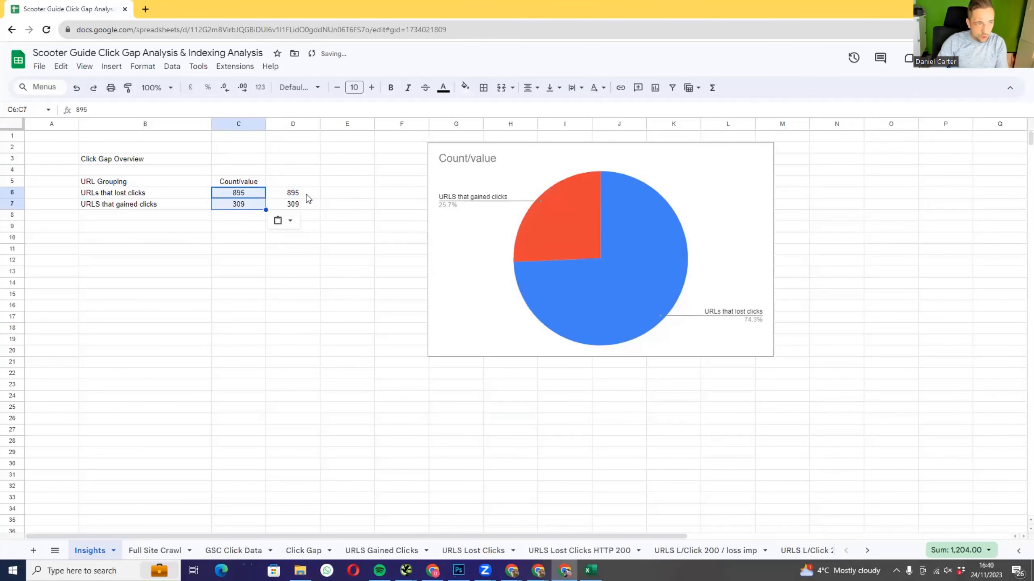
left_click_drag(306, 194, 306, 203)
key("Delete")
left_click(313, 247)
left_click(167, 237)
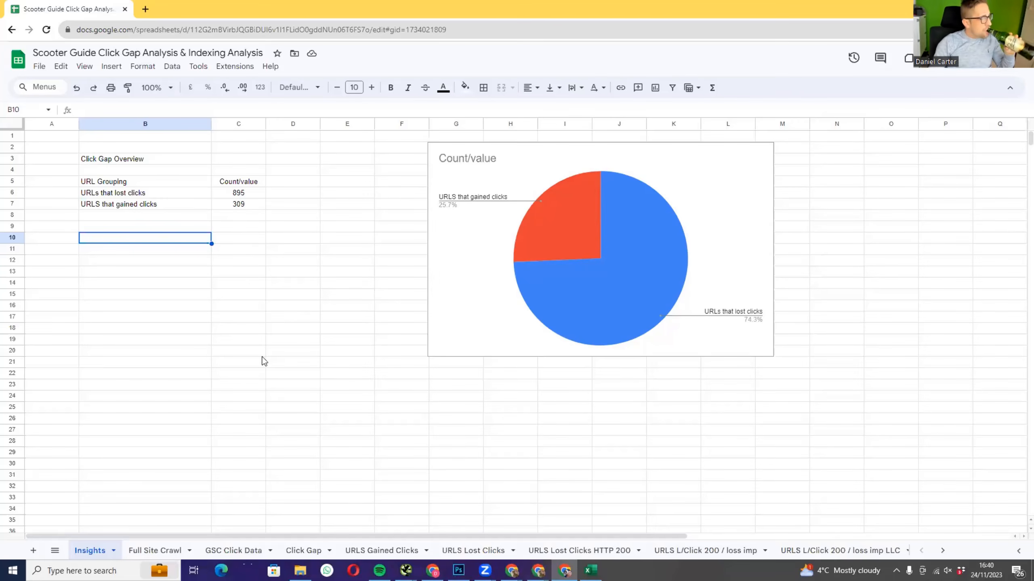
left_click(672, 441)
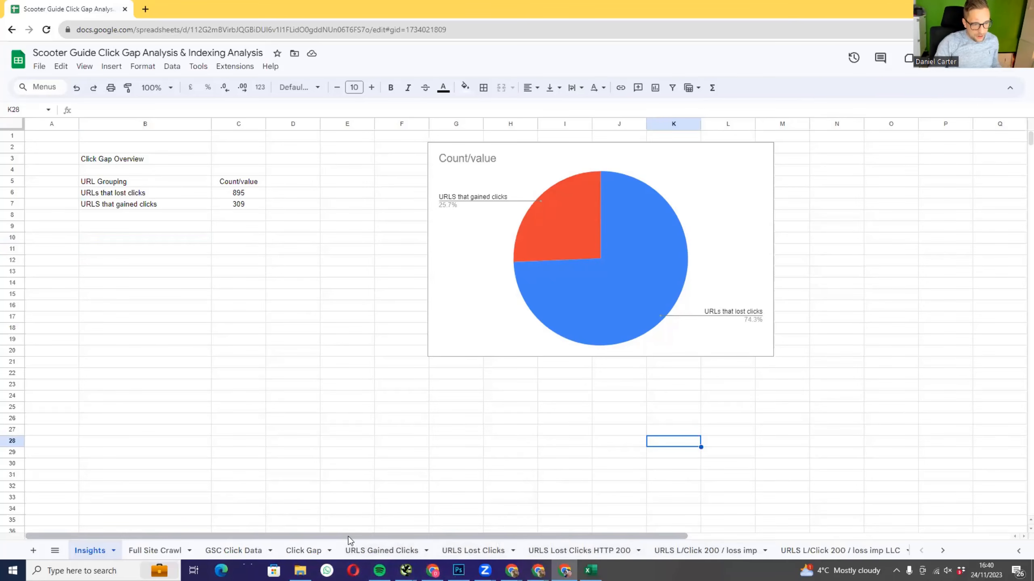
- Examine the % Loss values across the pages on the Click Gap sheet
left_click(300, 550)
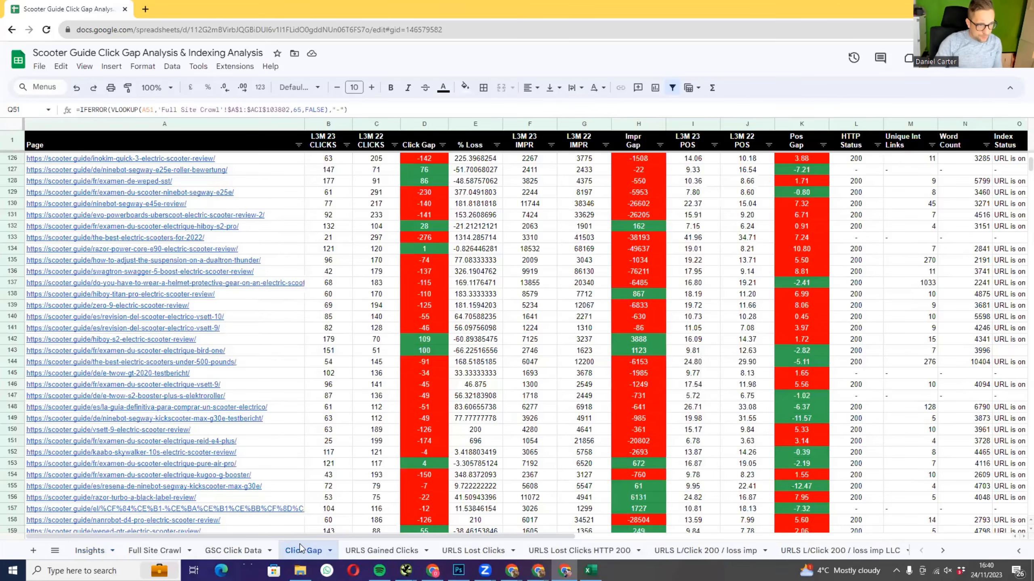
left_click_drag(479, 162, 476, 369)
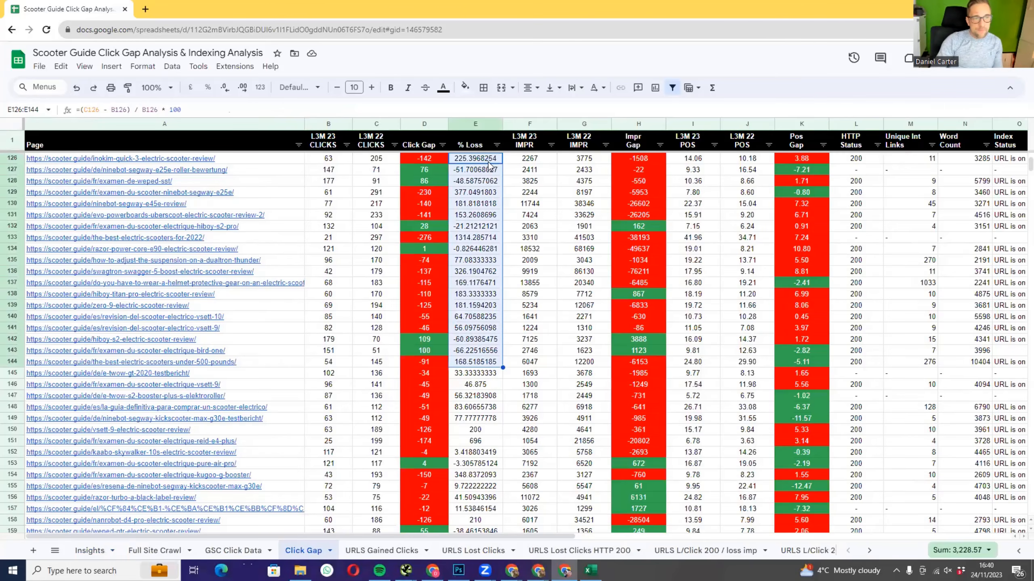
left_click(475, 180)
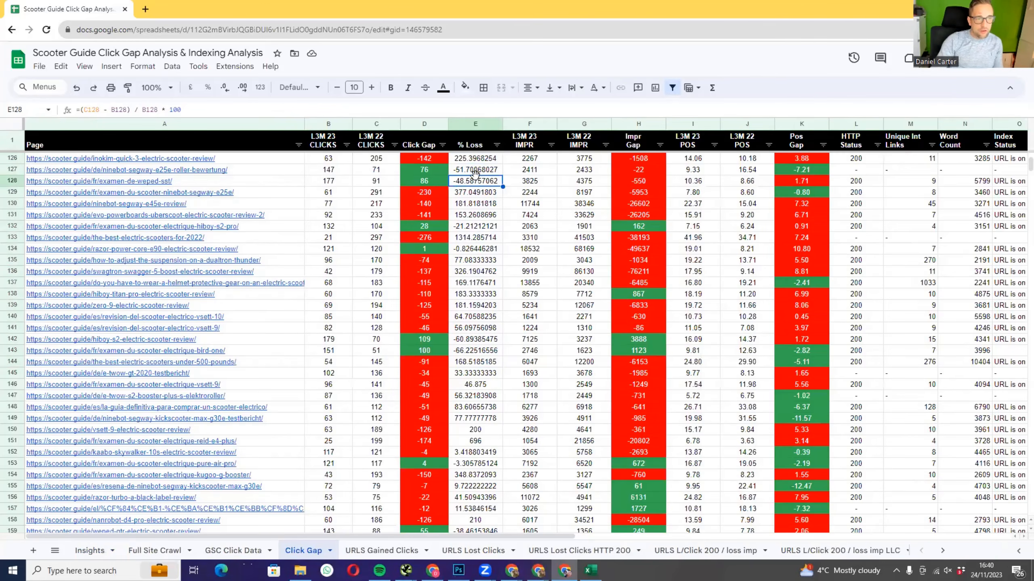
key("ctrl+a")
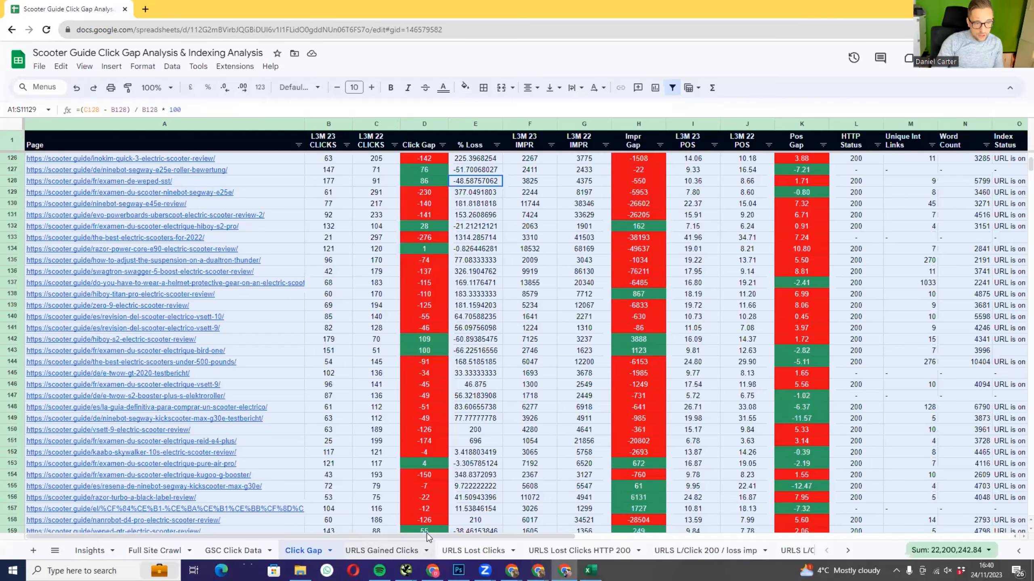
- On the URLS Lost Clicks sheet, examine the first page's Click Gap, % Loss and yearly click figures
left_click(473, 551)
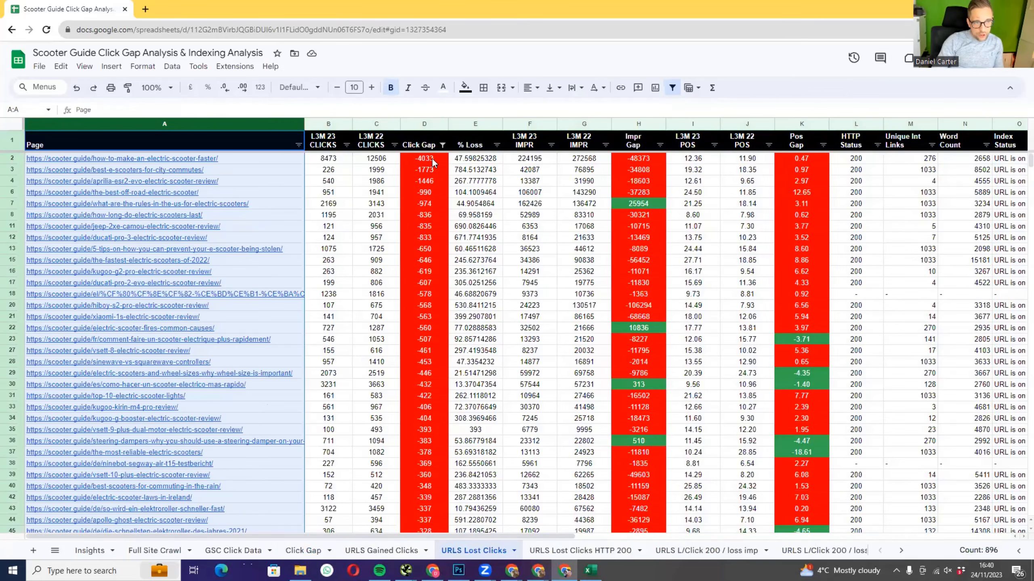
left_click_drag(444, 160, 452, 162)
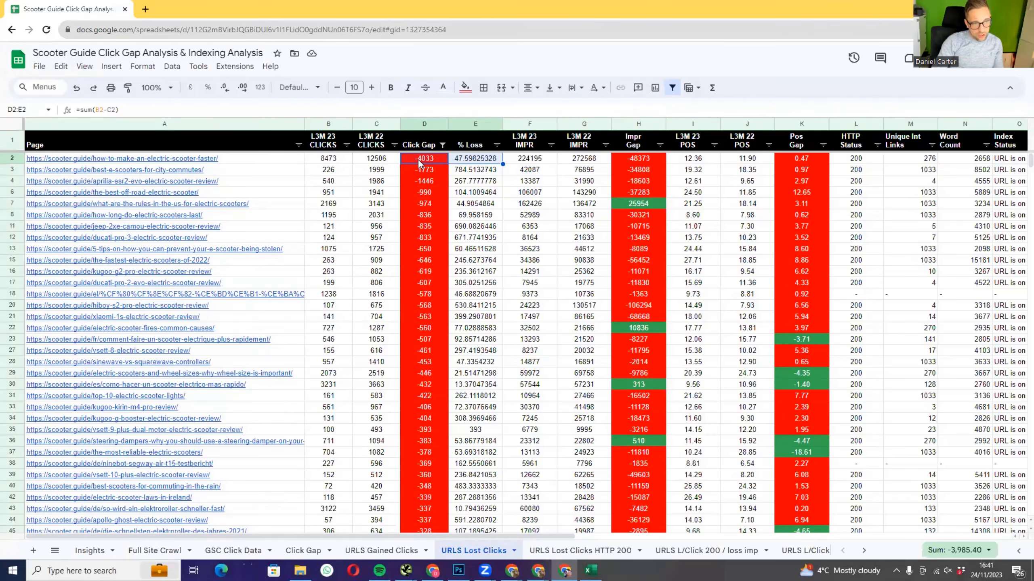
key("shift+Left")
key("shift+Left")
key("shift+Left")
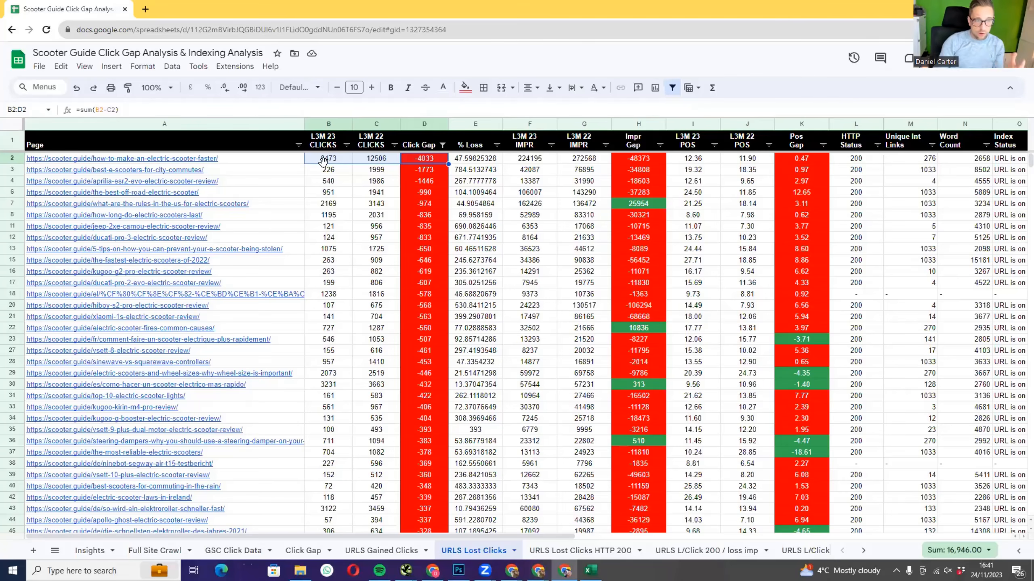
- Read across row 2 from the how-to-make-an-electric-scooter-faster URL through its metric columns
left_click(250, 162)
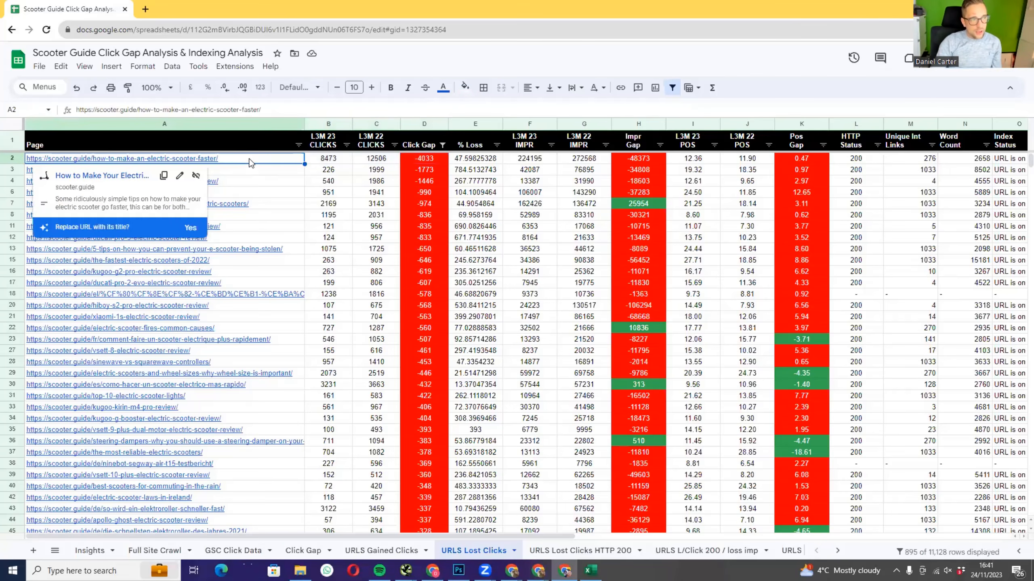
key("Down")
key("Up")
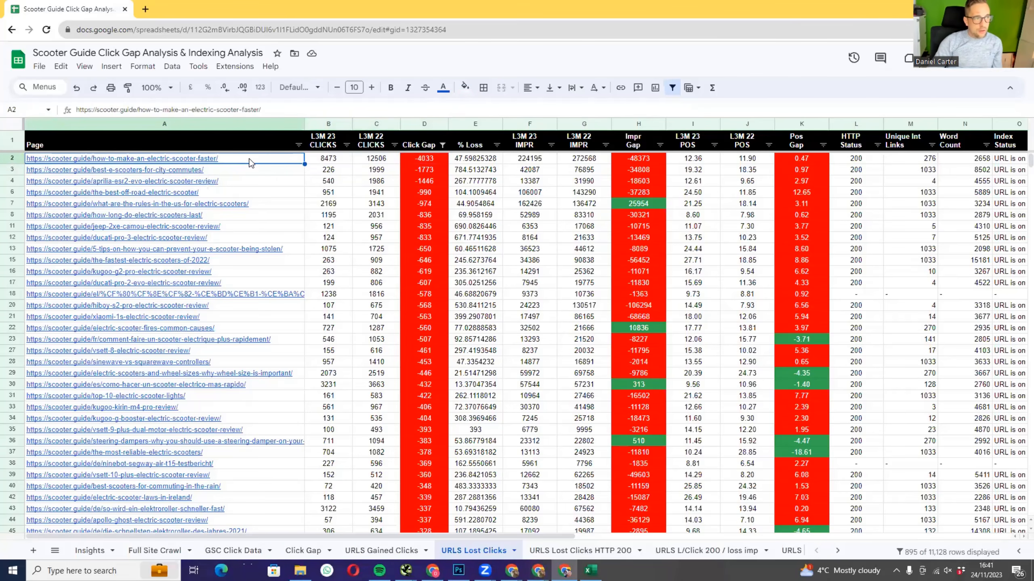
key("Right")
key("Right")
key("Right")
key("Right")
key("Right")
key("Right")
key("Right")
key("Right")
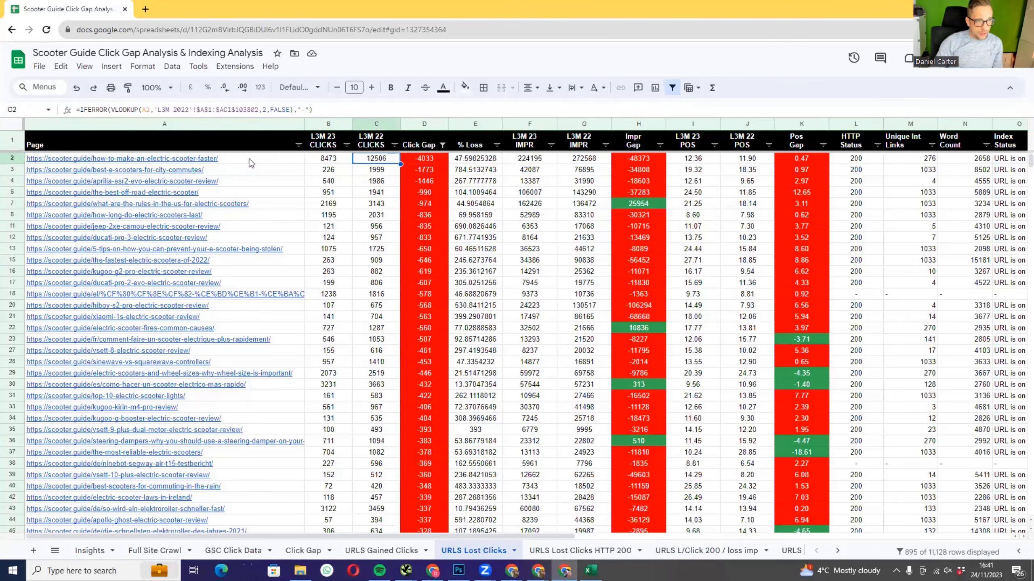
- Read on across row 2 through the position columns to Unique Int Links, and compare the link values of the first three pages
key("Right")
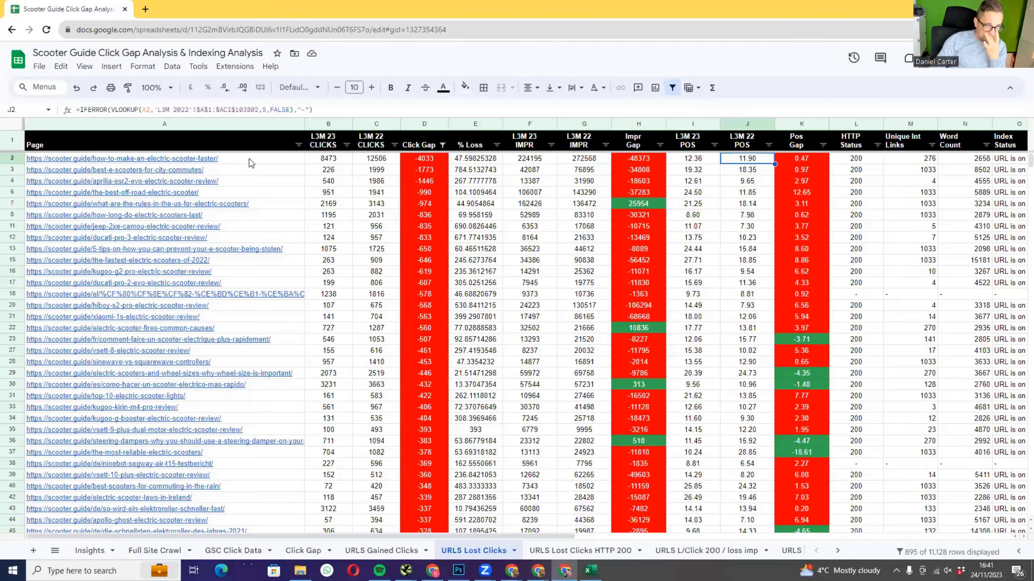
key("Left")
key("Right")
key("Right")
key("Right")
key("Right")
key("Right")
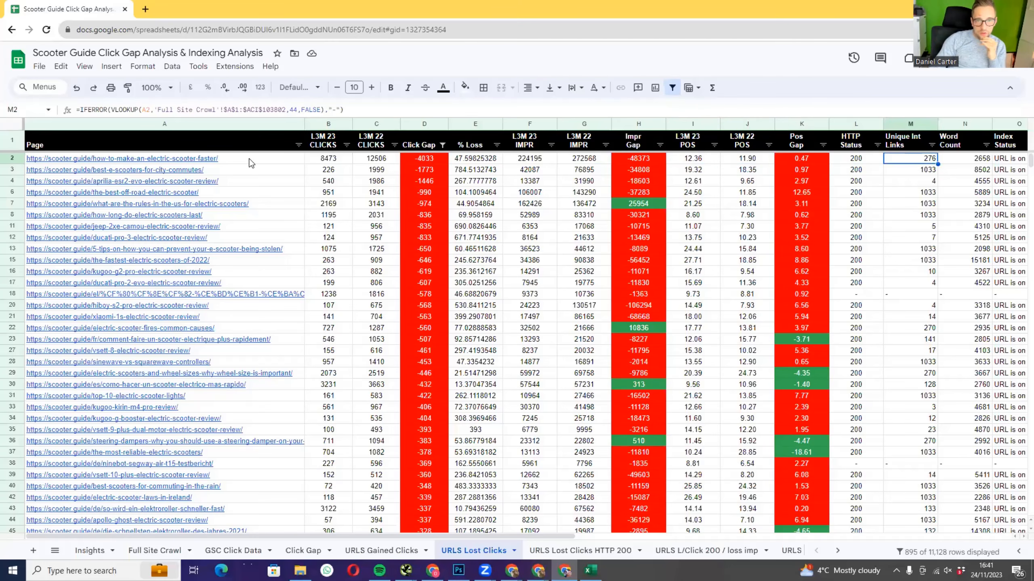
key("Left")
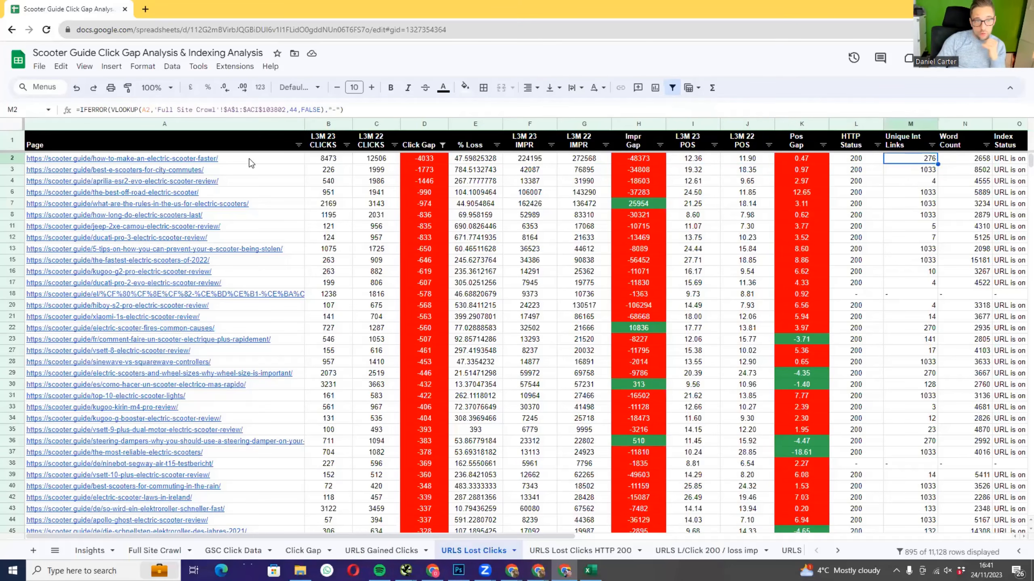
key("Down")
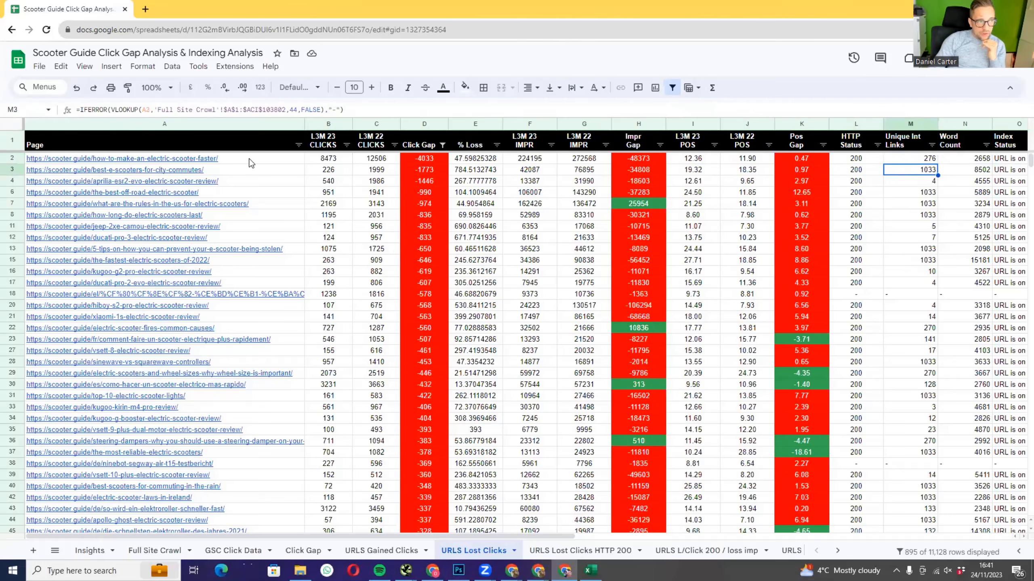
key("Down")
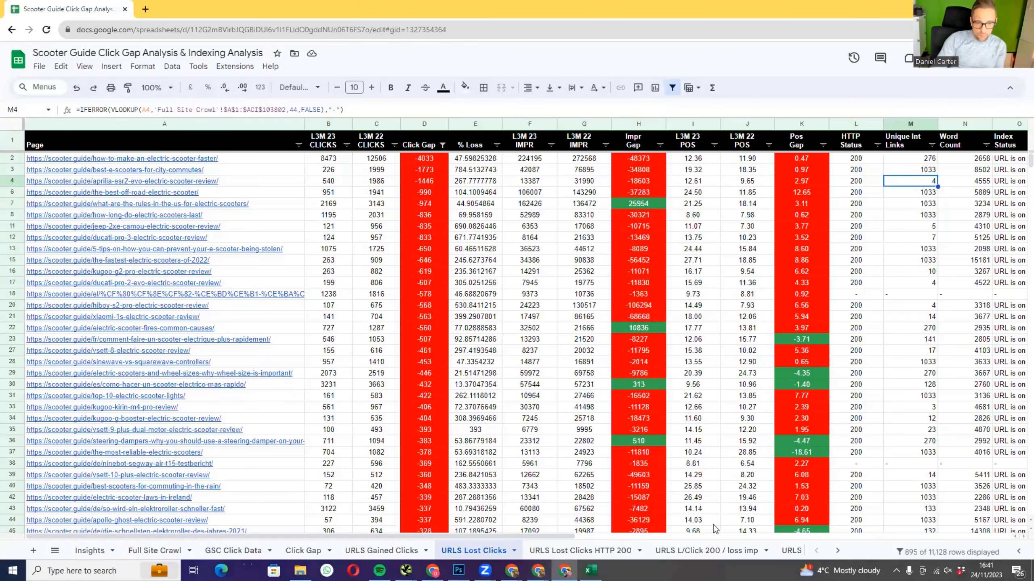
- On the URLS L/Click 200 / loss imp LLC sheet, select the Unique Int Links values M4:M376 to examine the low link values
left_click(791, 551)
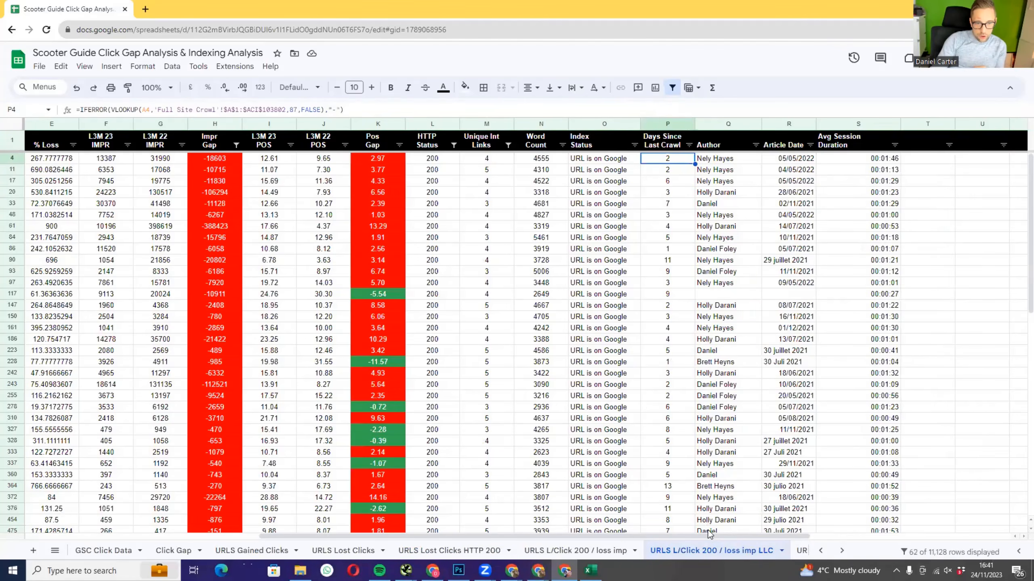
left_click_drag(709, 536, 670, 492)
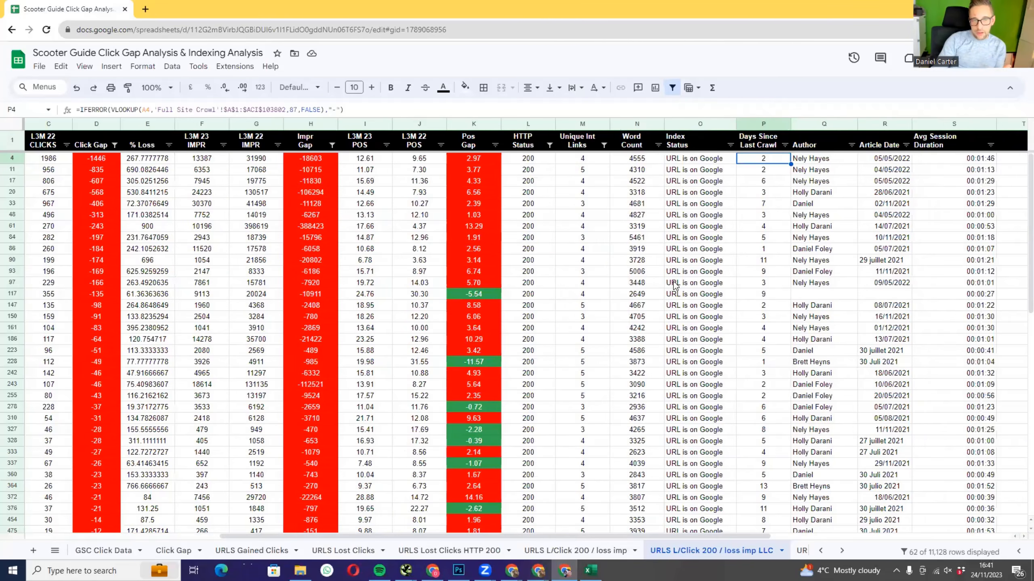
left_click(580, 161)
left_click_drag(583, 191, 593, 510)
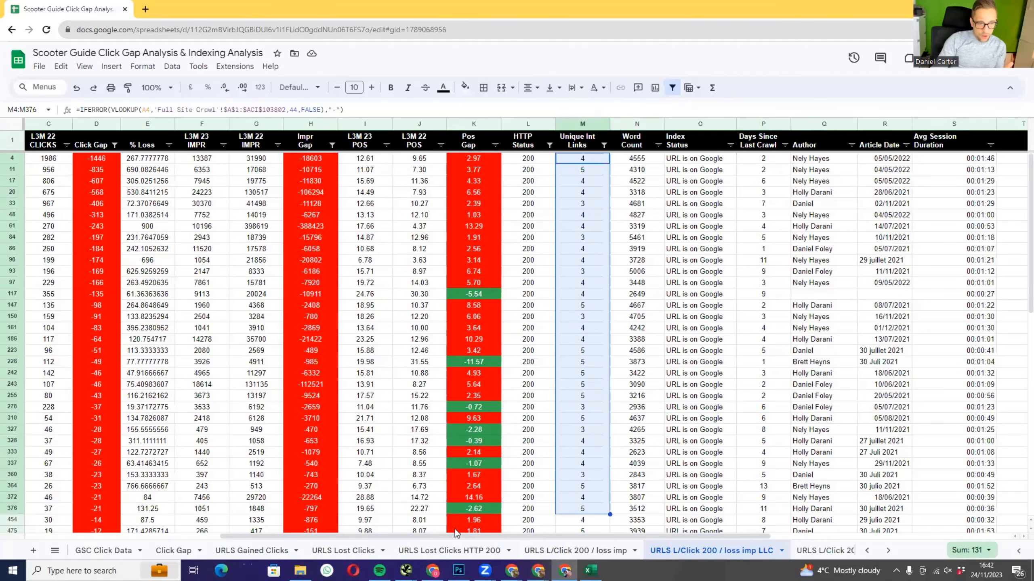
- Return to the URLS Lost Clicks sheet and scan the Unique Int Links and Word Count values down the page list
left_click(344, 551)
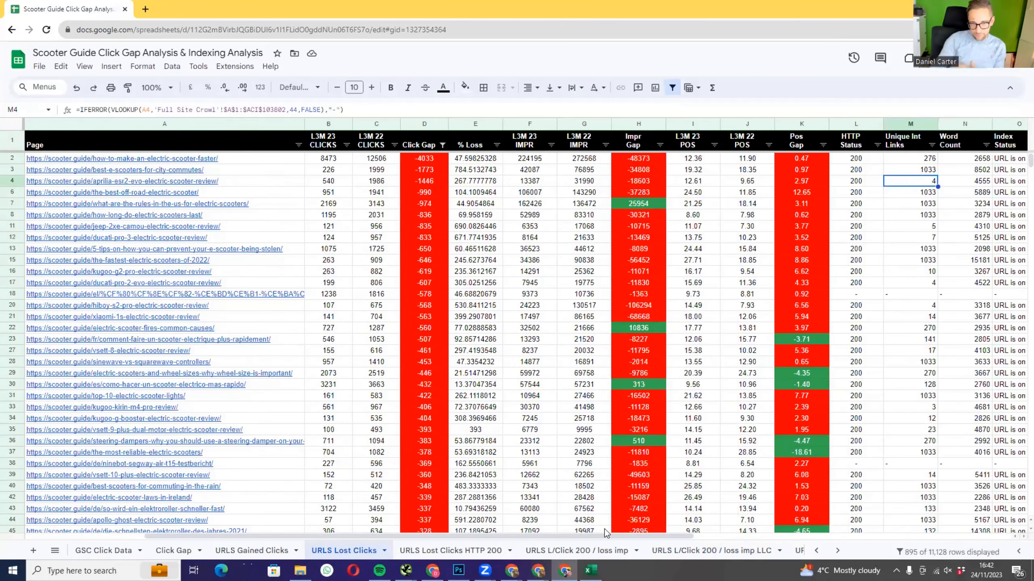
scroll(956, 220, "down", 15)
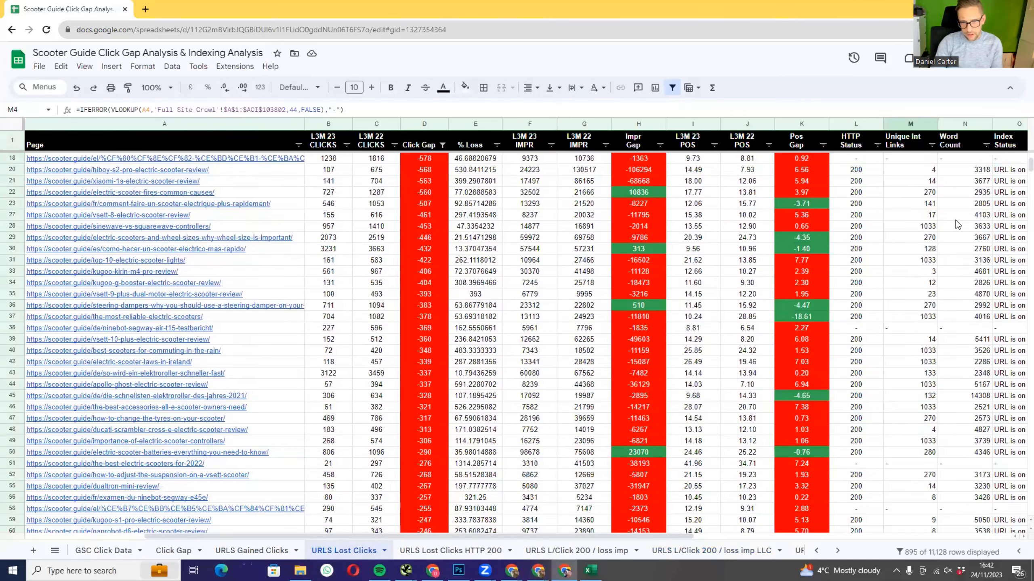
scroll(955, 228, "down", 15)
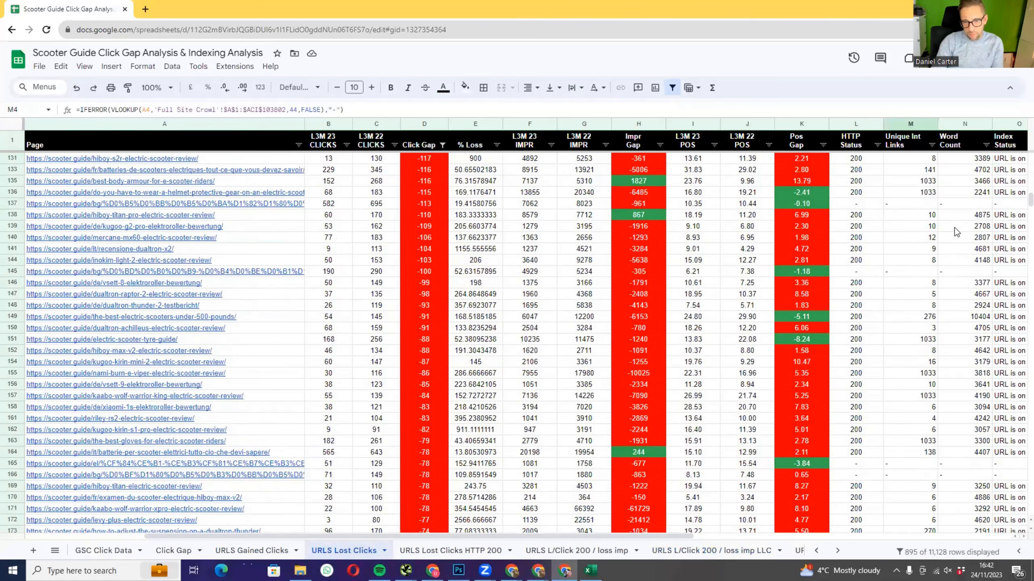
scroll(955, 245, "down", 15)
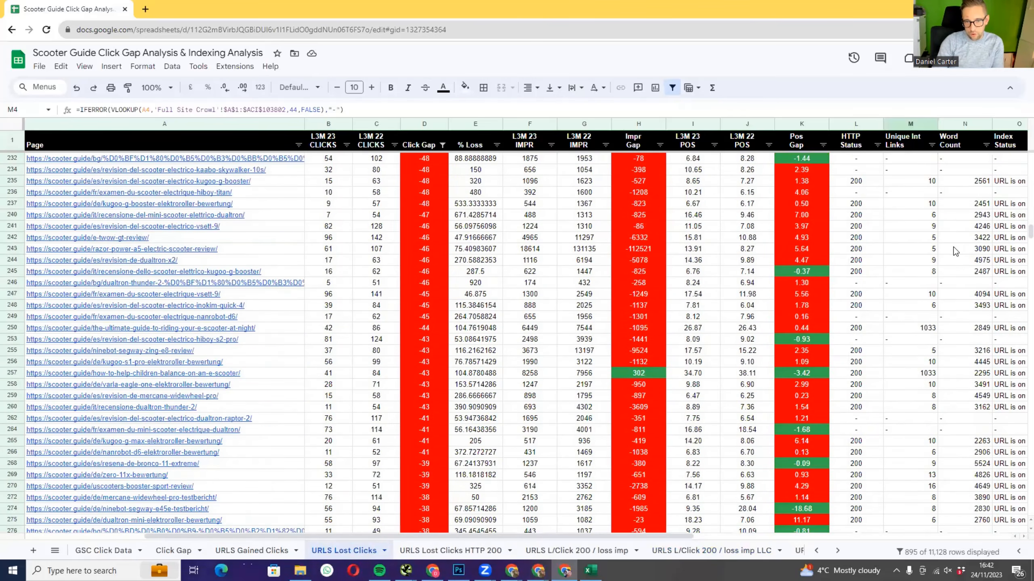
scroll(1005, 435, "down", 5)
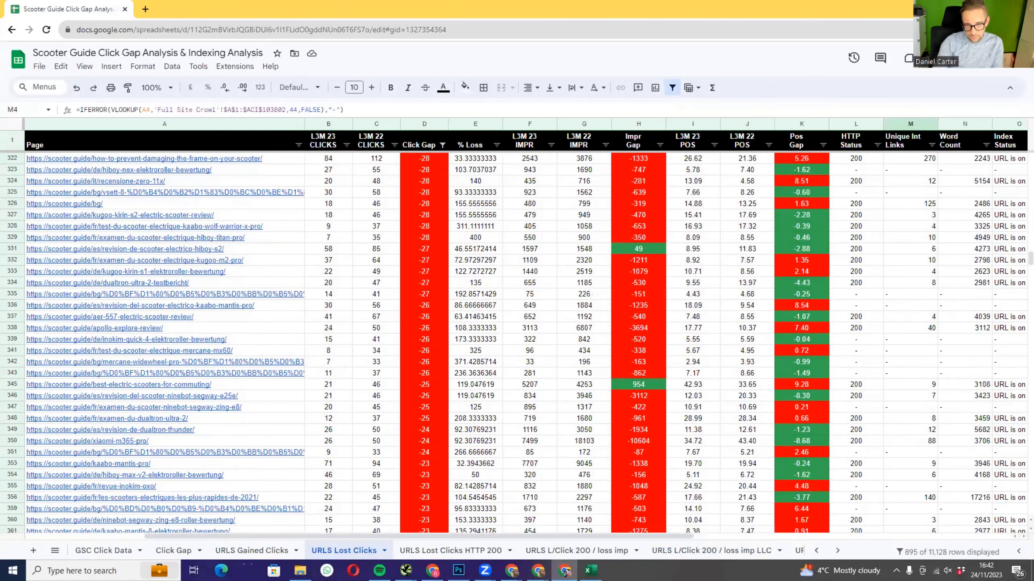
left_click_drag(1030, 269, 1031, 157)
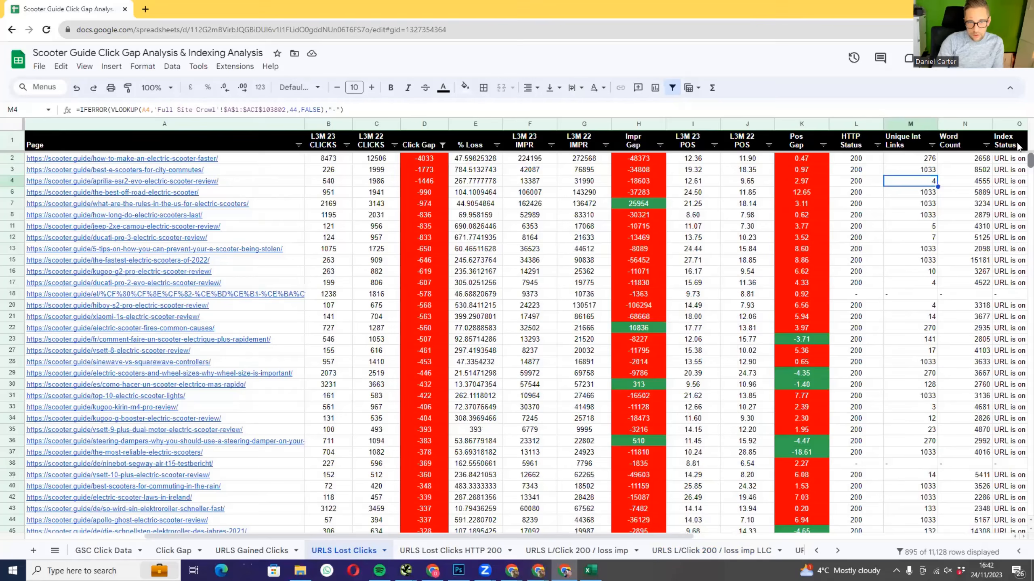
- Copy the how-to-make-an-electric-scooter-faster URL from A2, open it in a new browser tab, and dismiss the offer popup to view the article
left_click(735, 158)
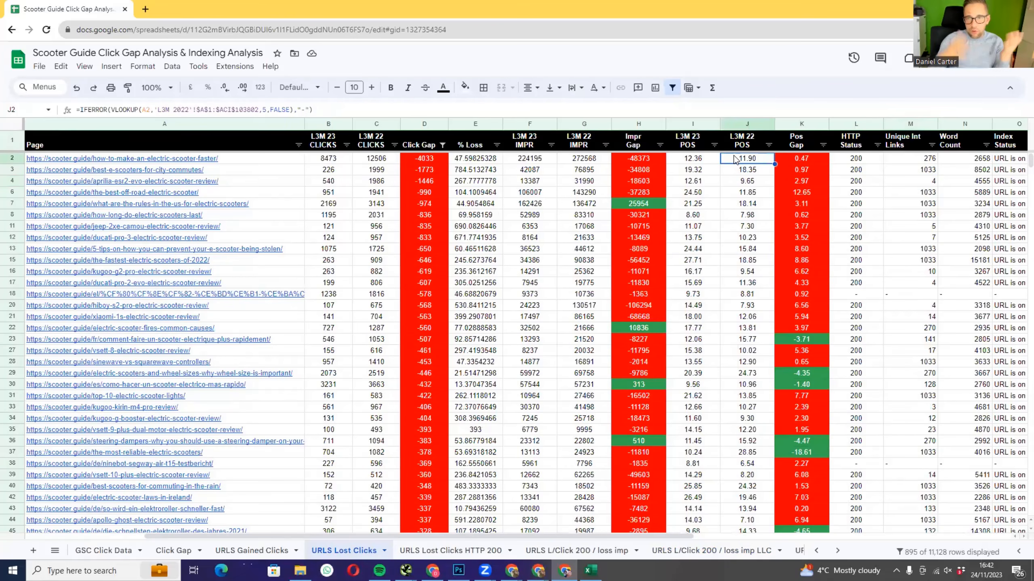
left_click(222, 161)
key("ctrl+c")
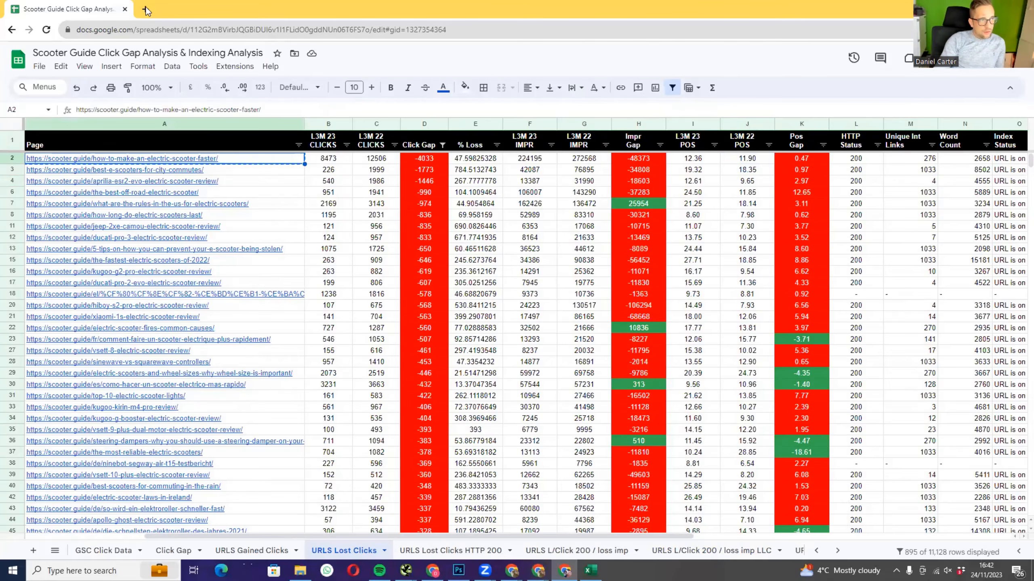
left_click(147, 10)
key("ctrl+v")
key("Return")
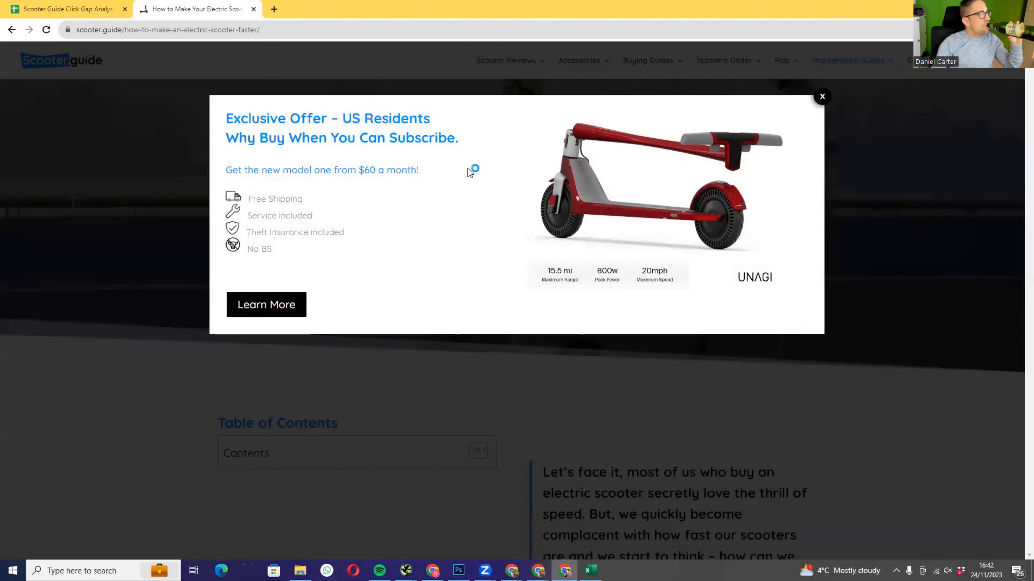
left_click(820, 97)
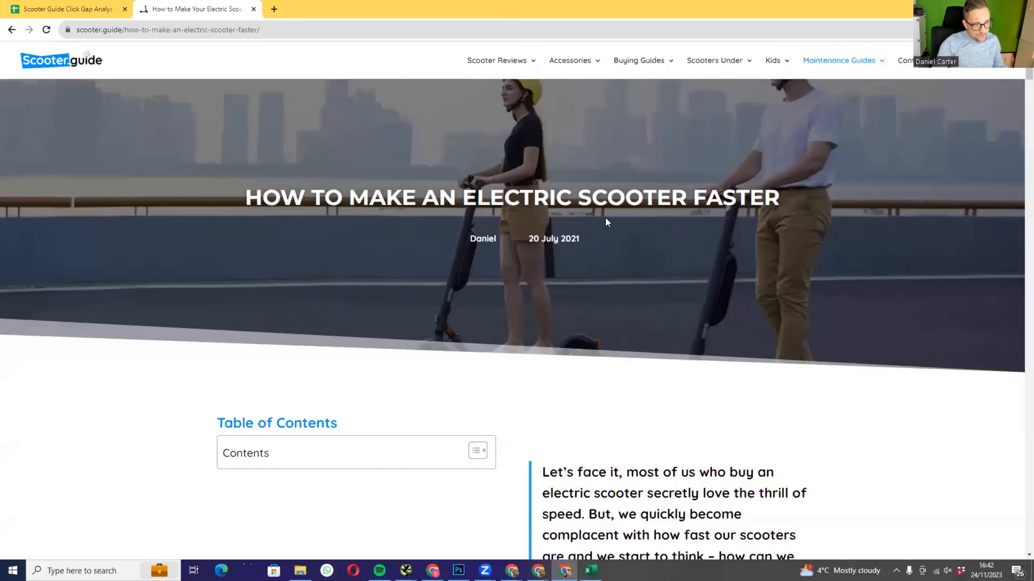
scroll(795, 260, "down", 8)
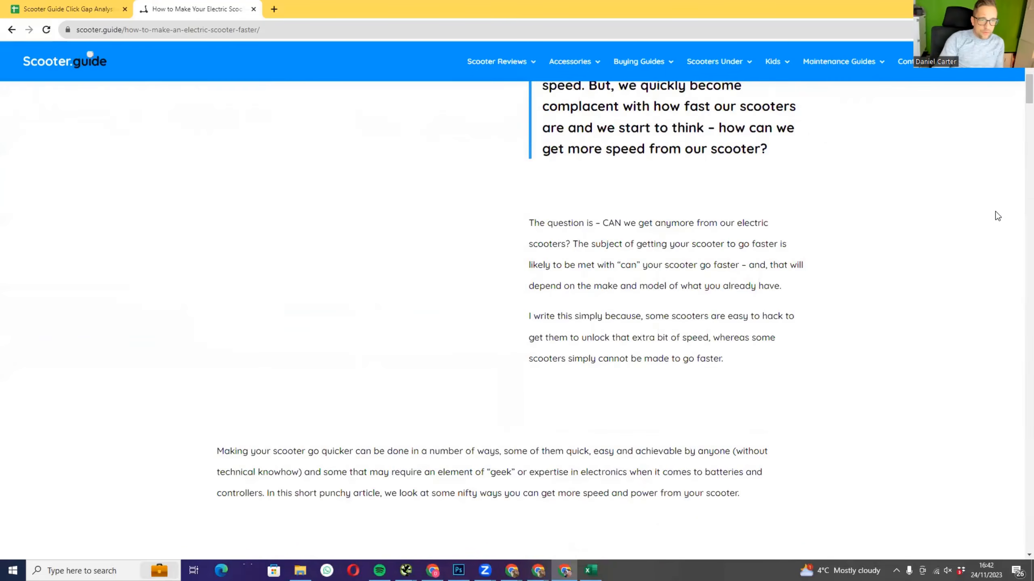
left_click_drag(1028, 91, 1019, 67)
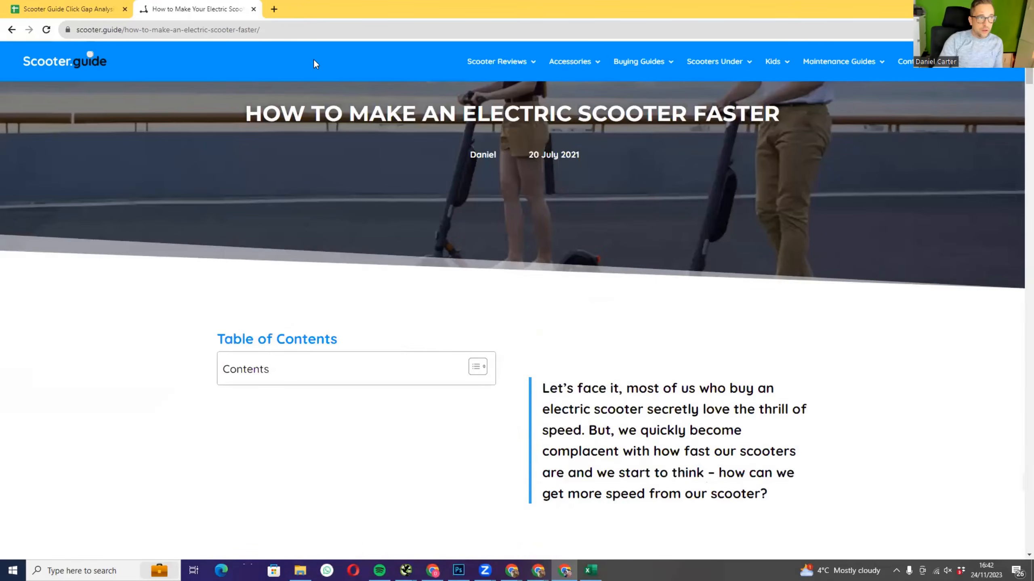
- Switch to Google Search Console, filter the search performance report to the copied page as an exact URL, and review its trend and top queries
double_click(308, 3)
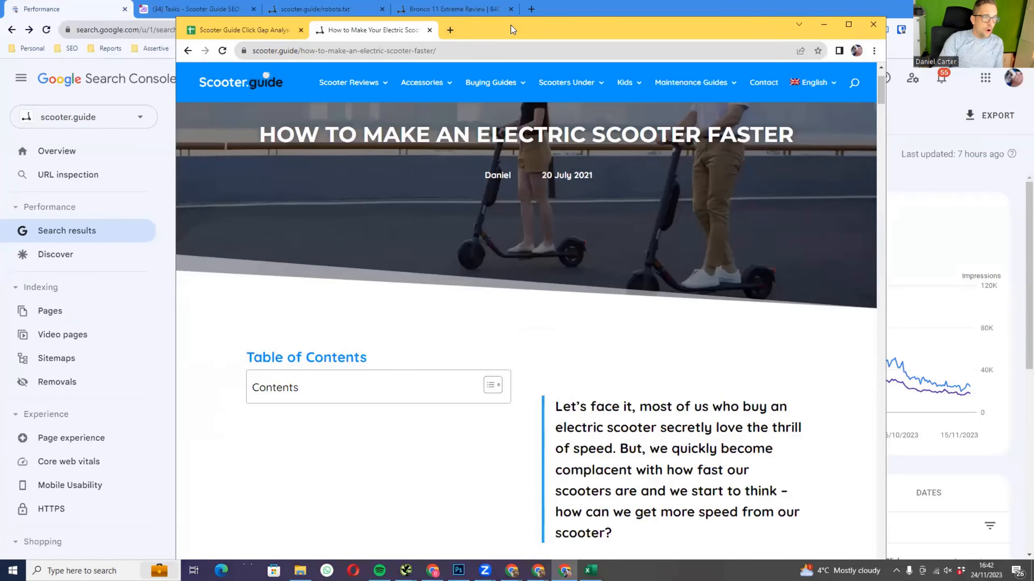
left_click(145, 139)
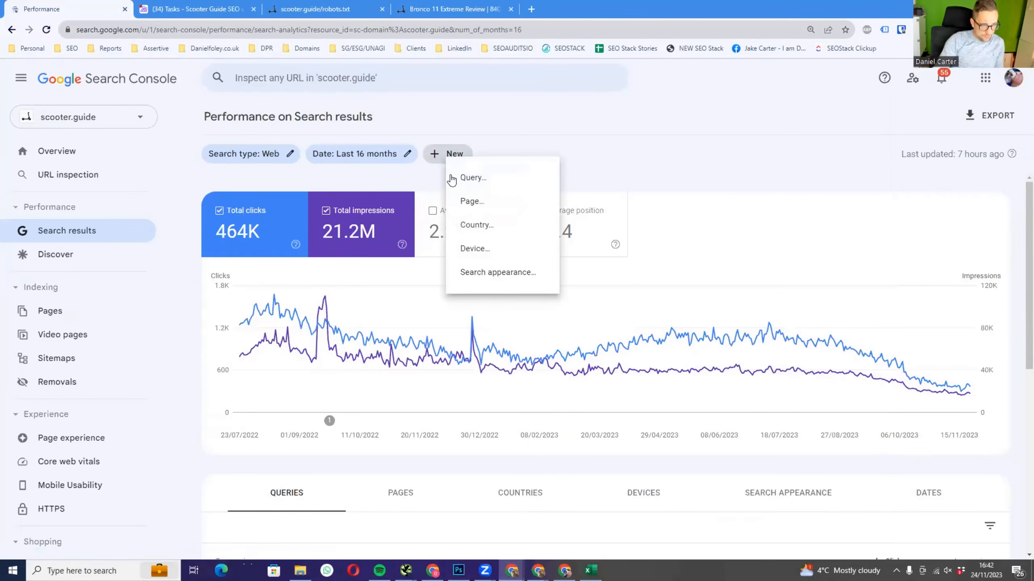
left_click(471, 201)
key("ctrl+v")
left_click(432, 322)
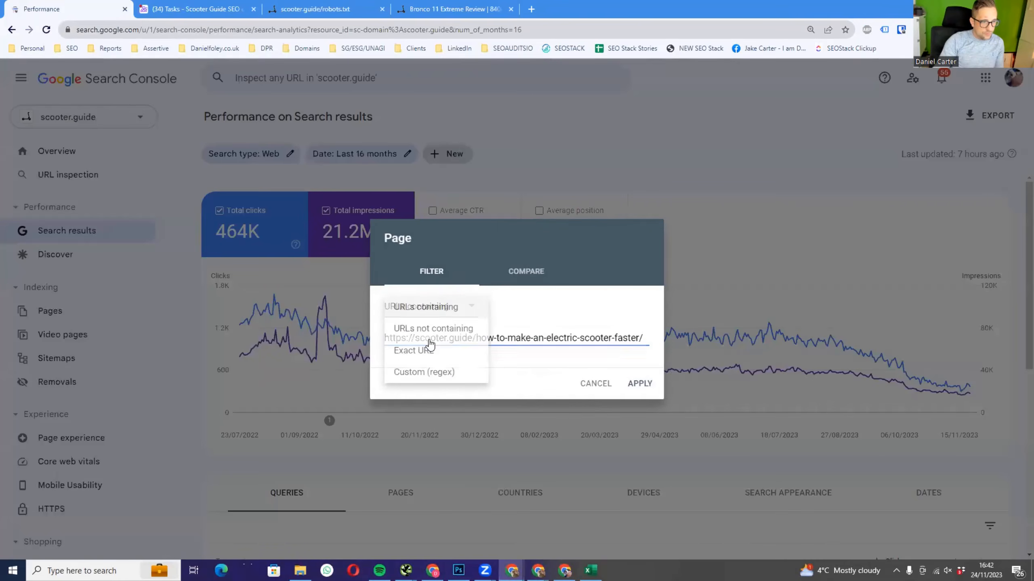
left_click(428, 351)
left_click(647, 384)
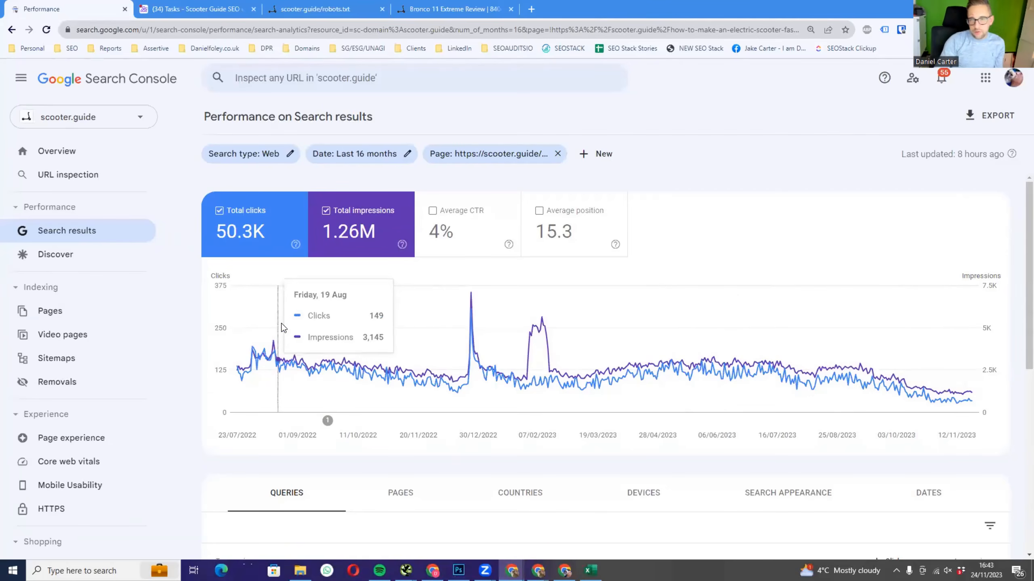
scroll(403, 234, "down", 2)
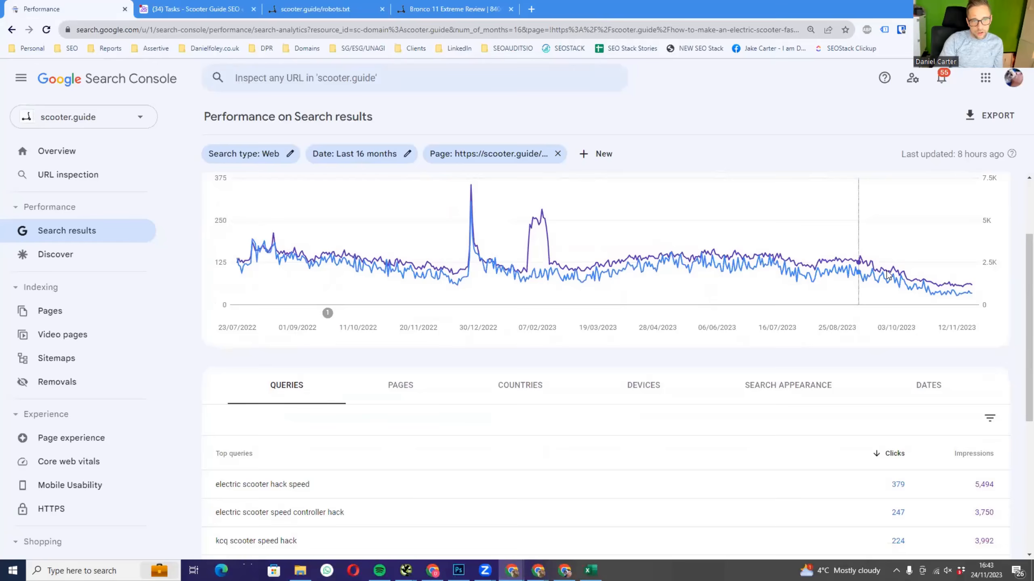
scroll(445, 272, "up", 2)
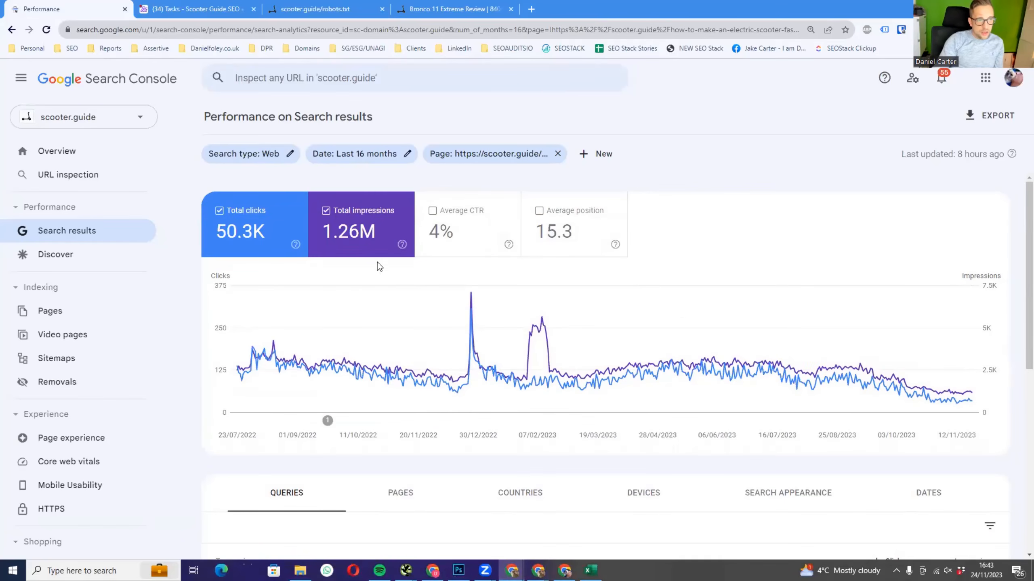
scroll(407, 183, "down", 6)
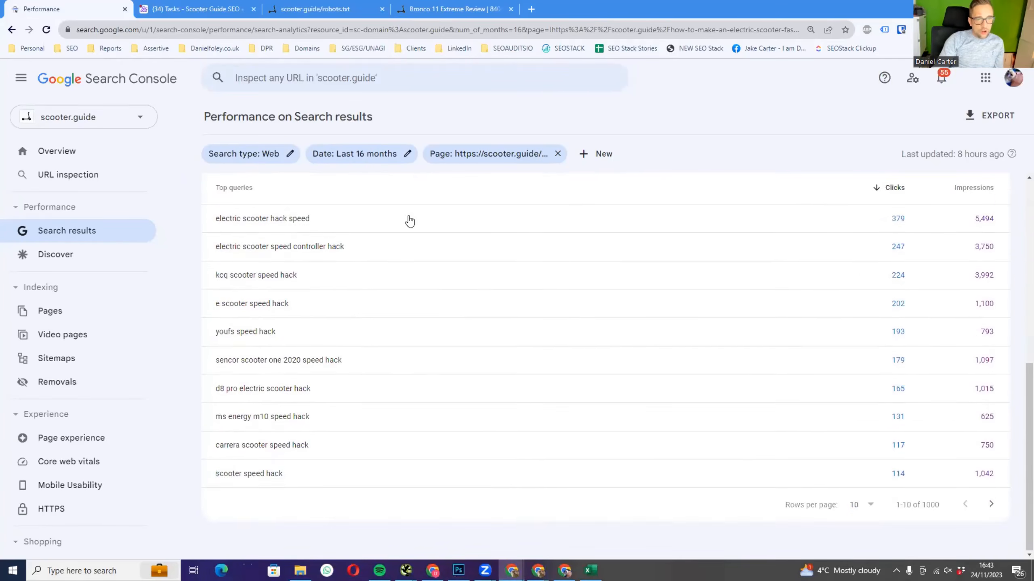
scroll(749, 326, "up", 6)
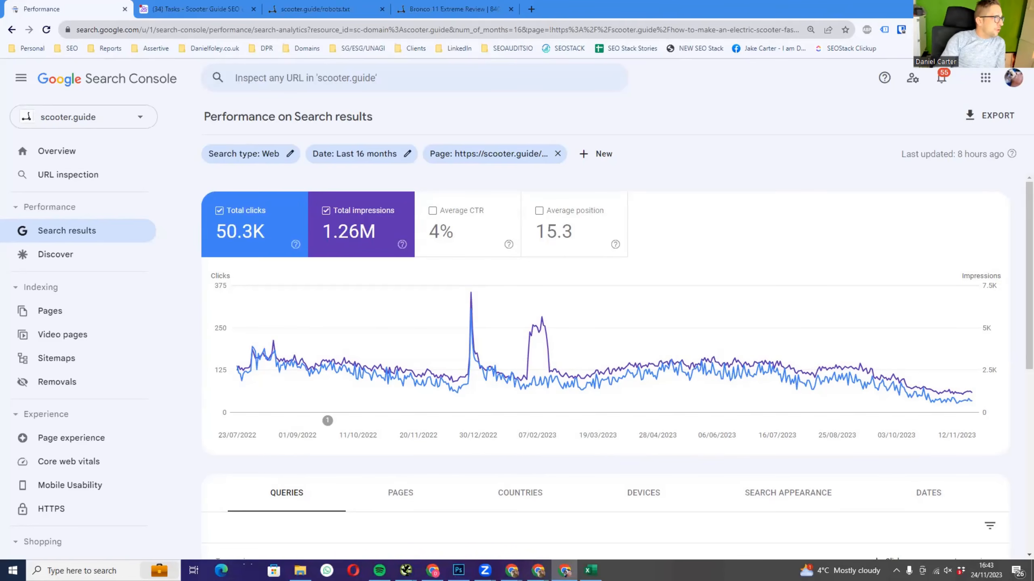
- Switch back to the Click Gap spreadsheet in a maximised window and launch the Search Analytics for Sheets add-on
left_click_drag(194, 54, 342, 47)
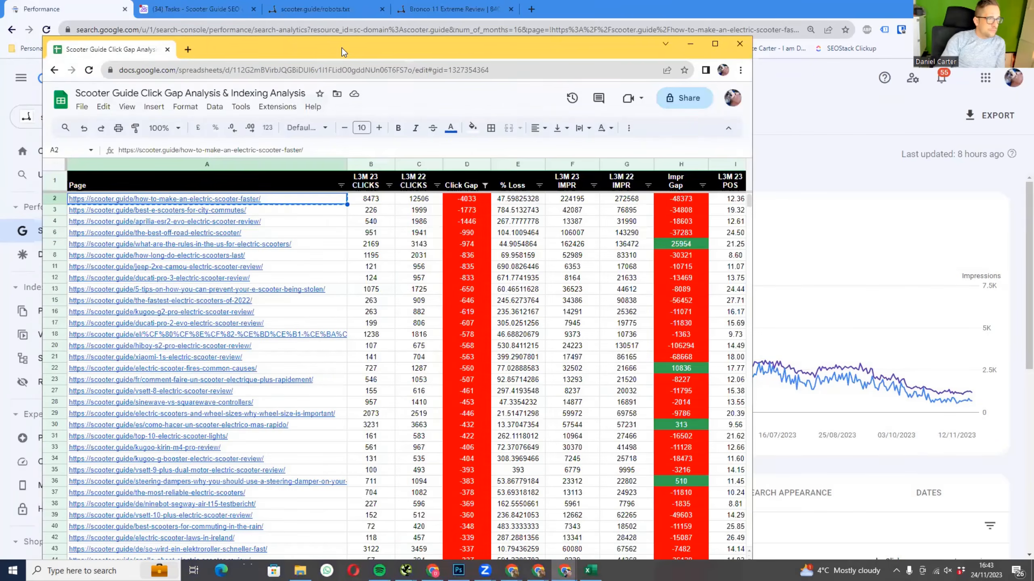
double_click(342, 48)
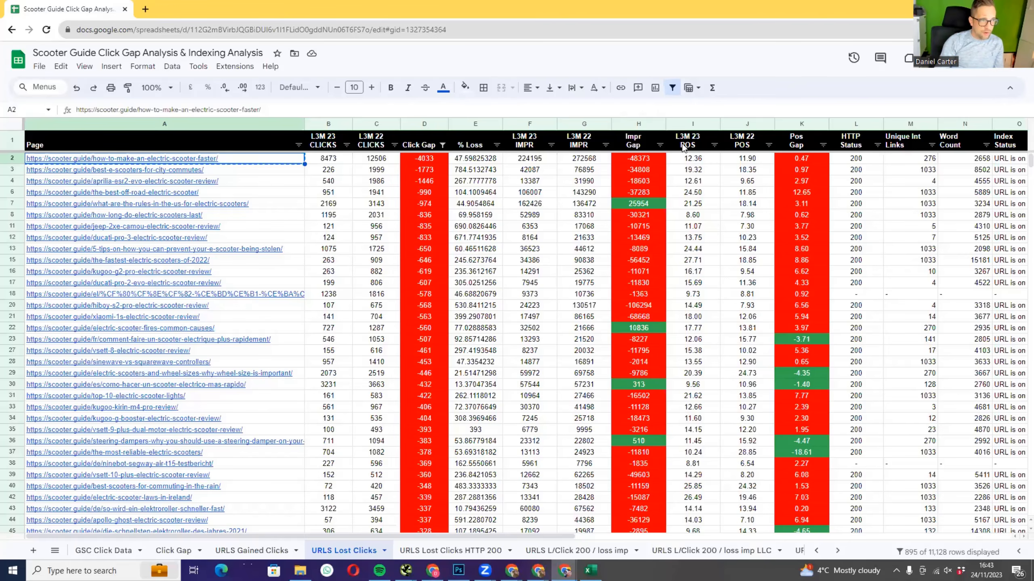
left_click(234, 66)
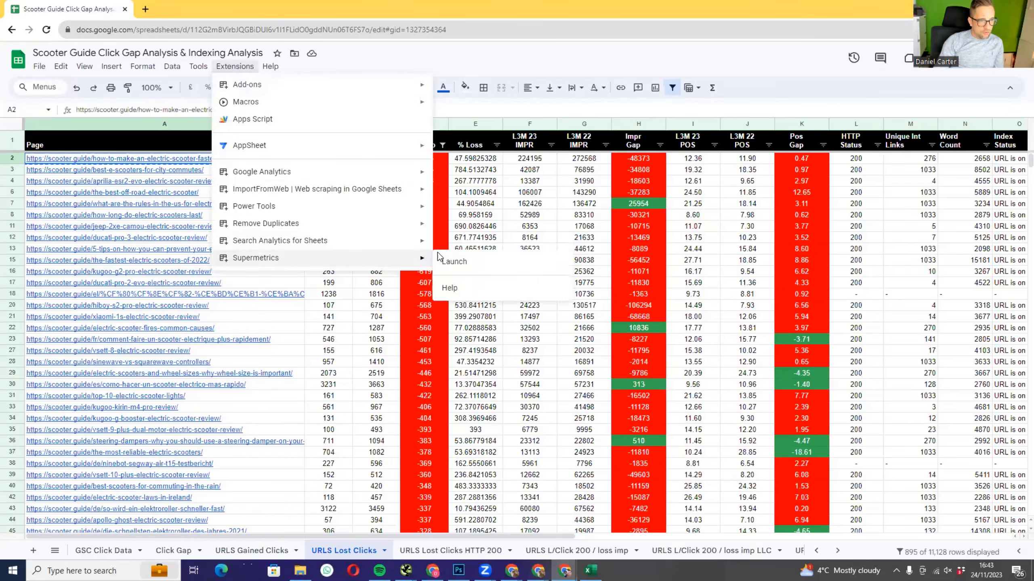
mouse_move(387, 242)
left_click(452, 242)
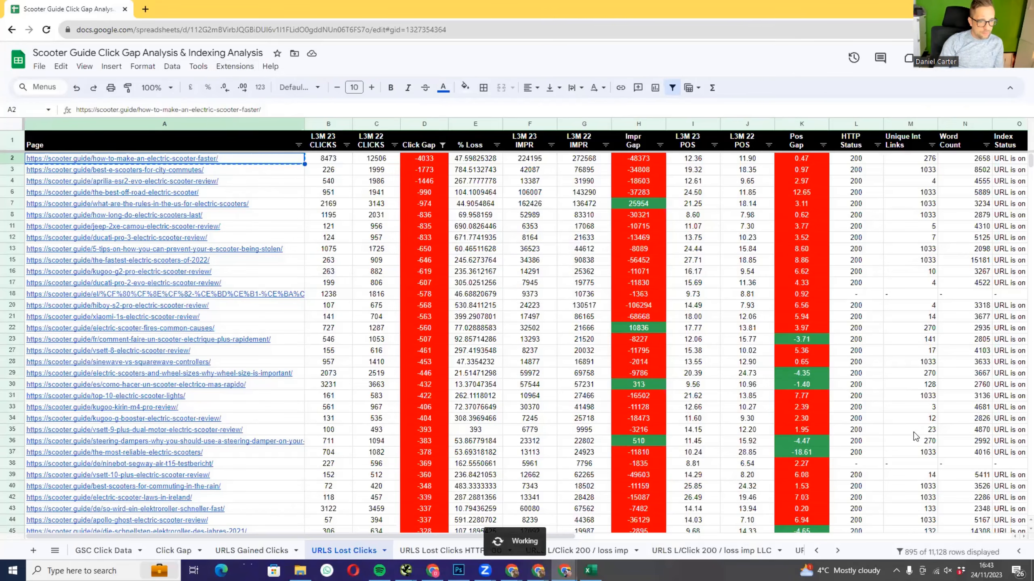
- Add a new sheet after L3M 2023 and name it "----- Query Dumps ----"
left_click(837, 551)
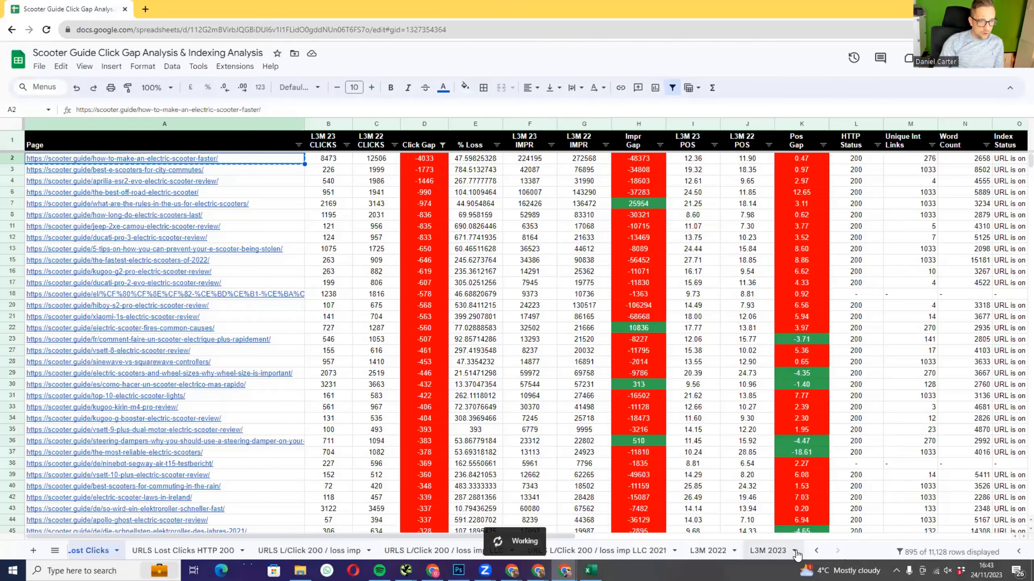
left_click(790, 552)
left_click(857, 551)
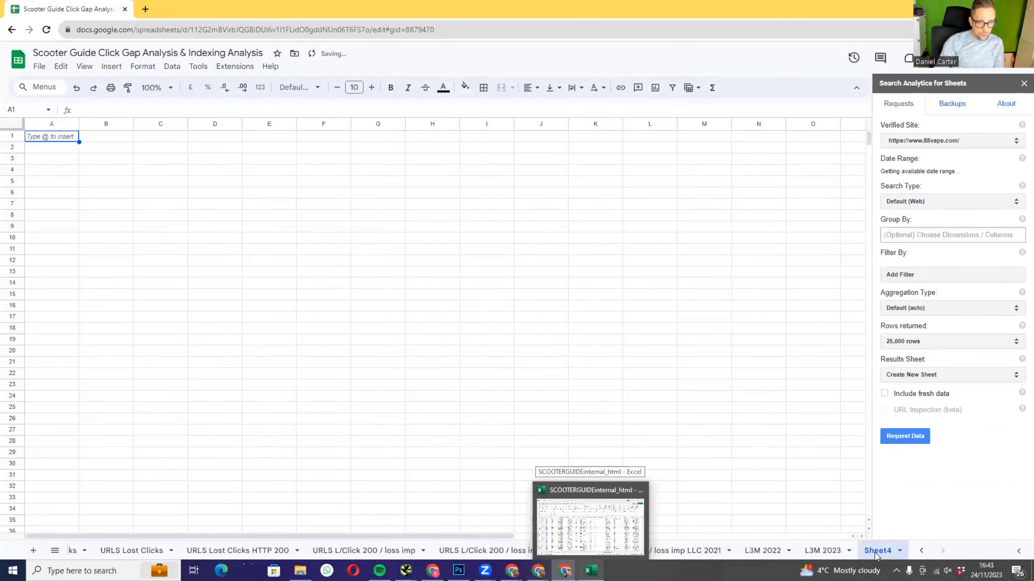
double_click(876, 554)
type("-----")
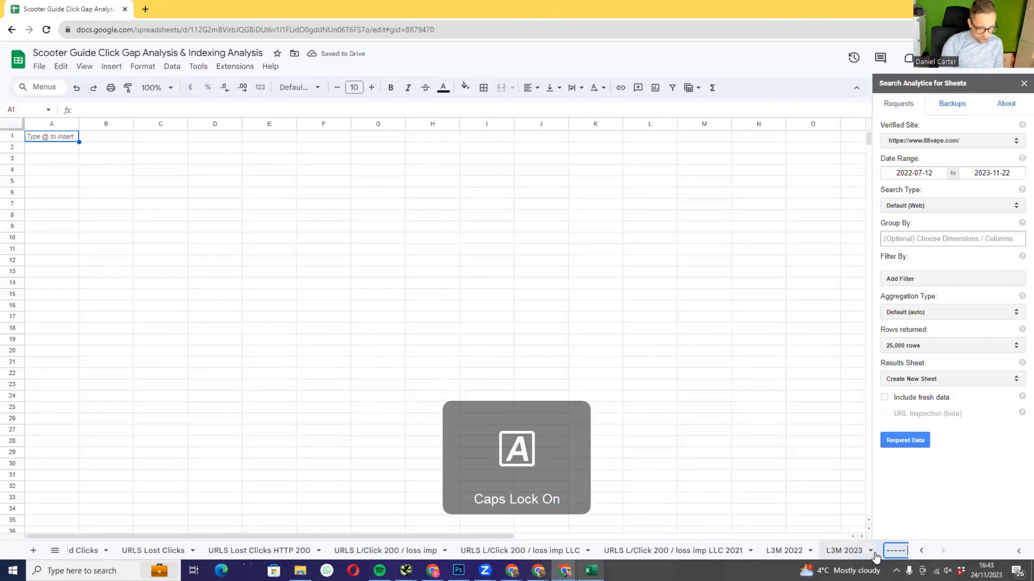
type(" Query Dumps")
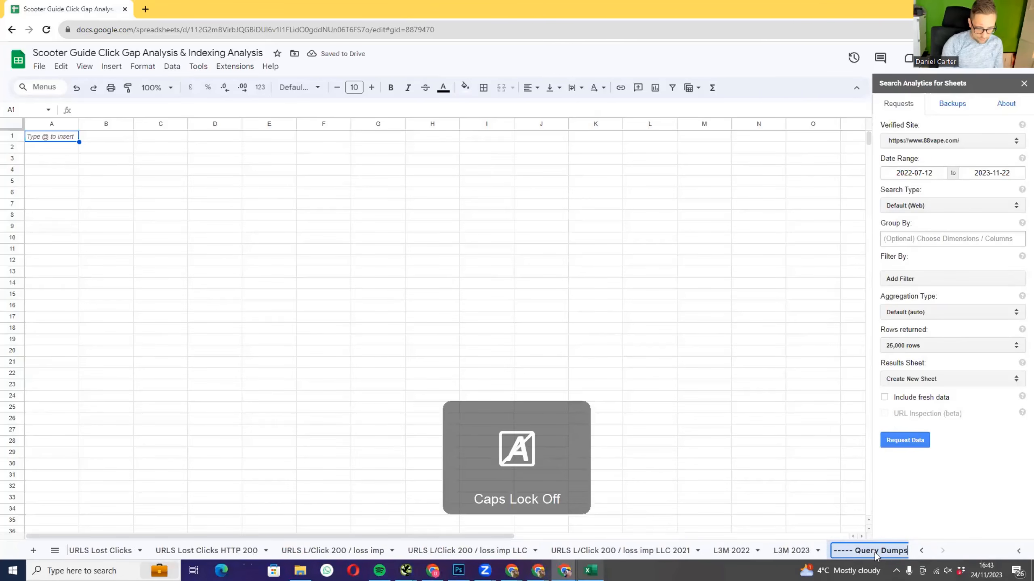
type(" ----")
key("Return")
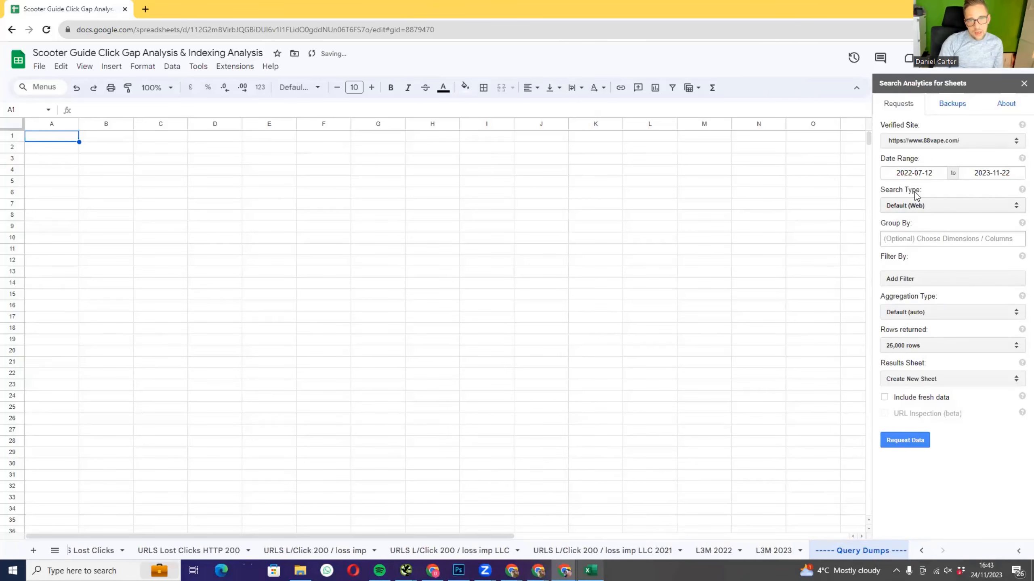
- Set the data request's verified site to sc-domain:scooter.guide and group the results by Query
left_click(942, 140)
type("scooter")
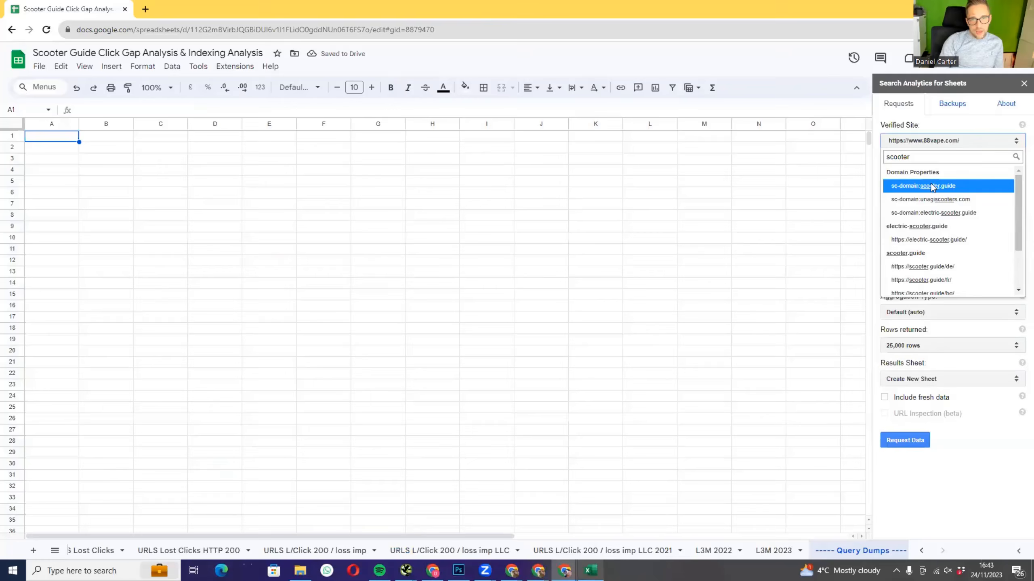
left_click(930, 188)
left_click(907, 236)
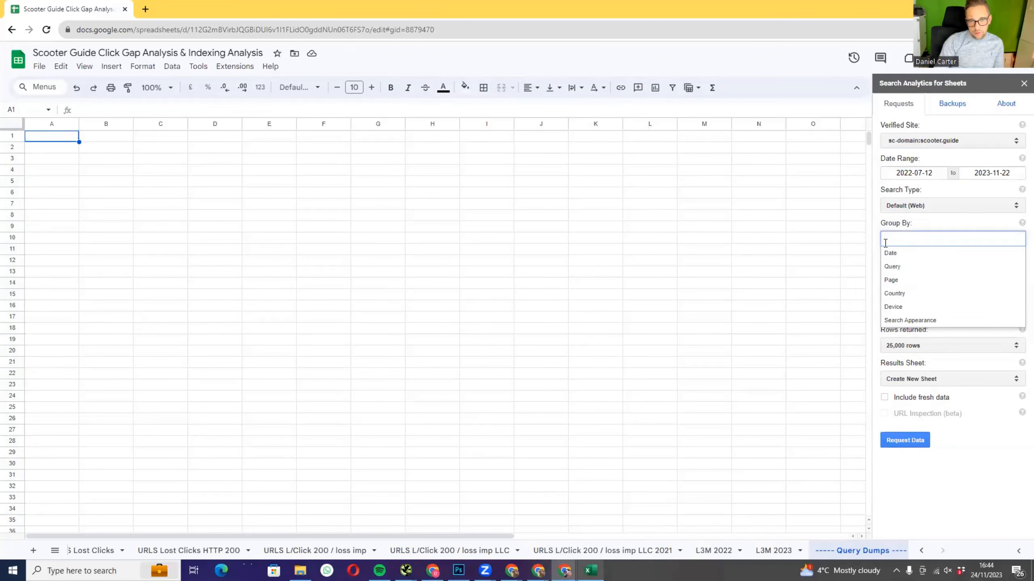
left_click(891, 267)
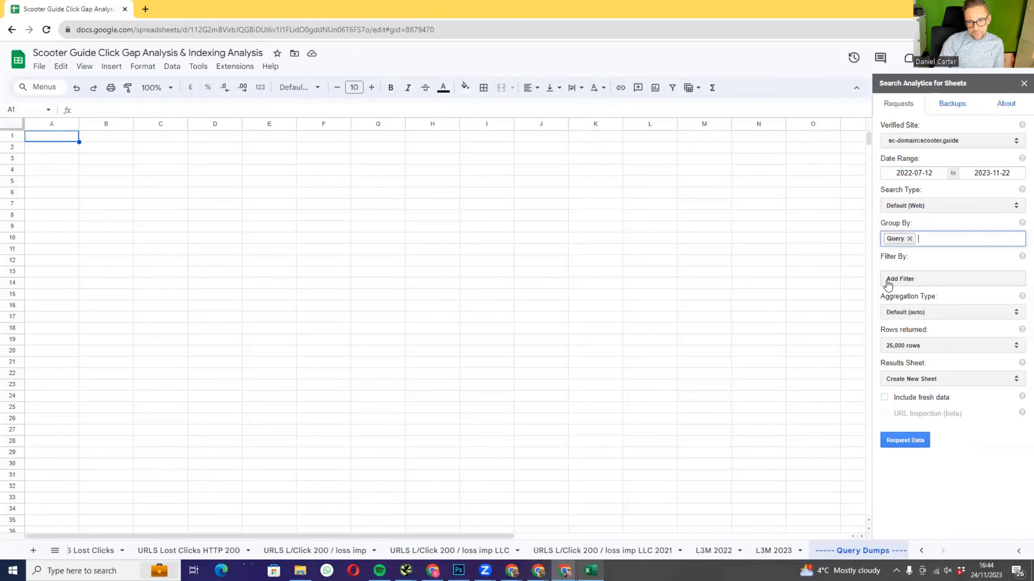
- Request the data filtered to Page equals the copied how-to-make-an-electric-scooter-faster URL, and widen the Query column in the results sheet
left_click(902, 281)
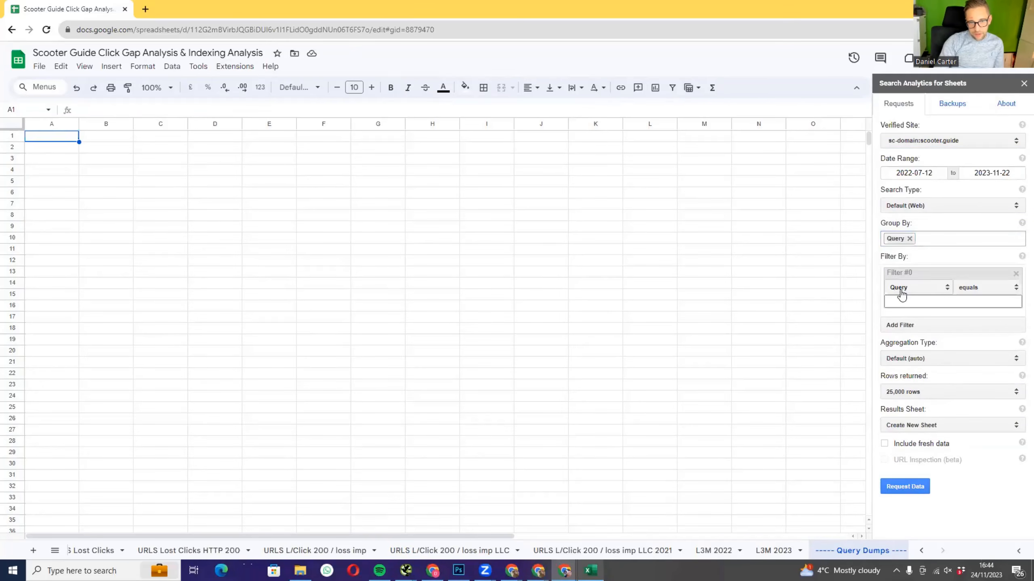
left_click(907, 288)
left_click(932, 301)
left_click(938, 300)
key("ctrl+v")
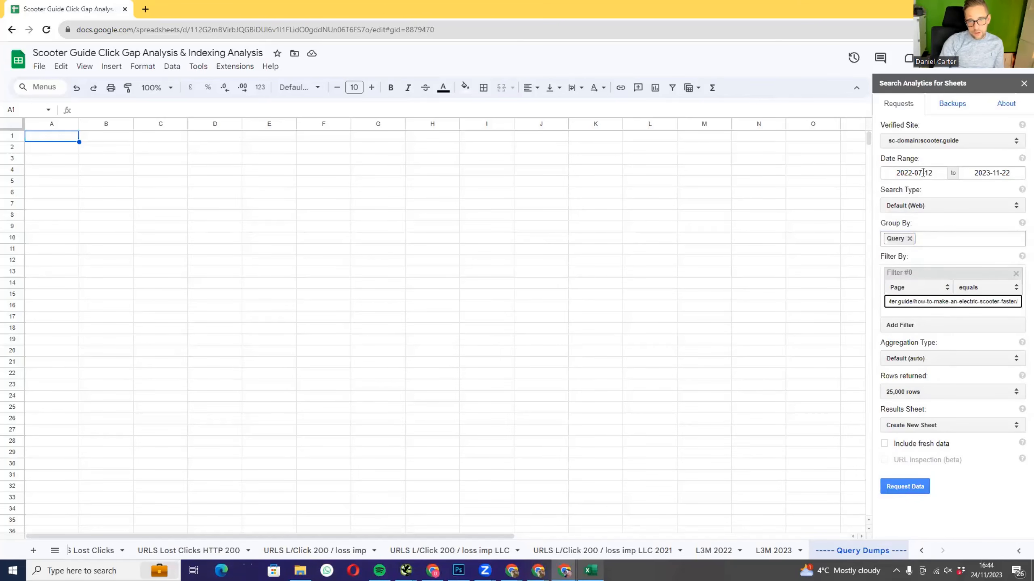
left_click(907, 487)
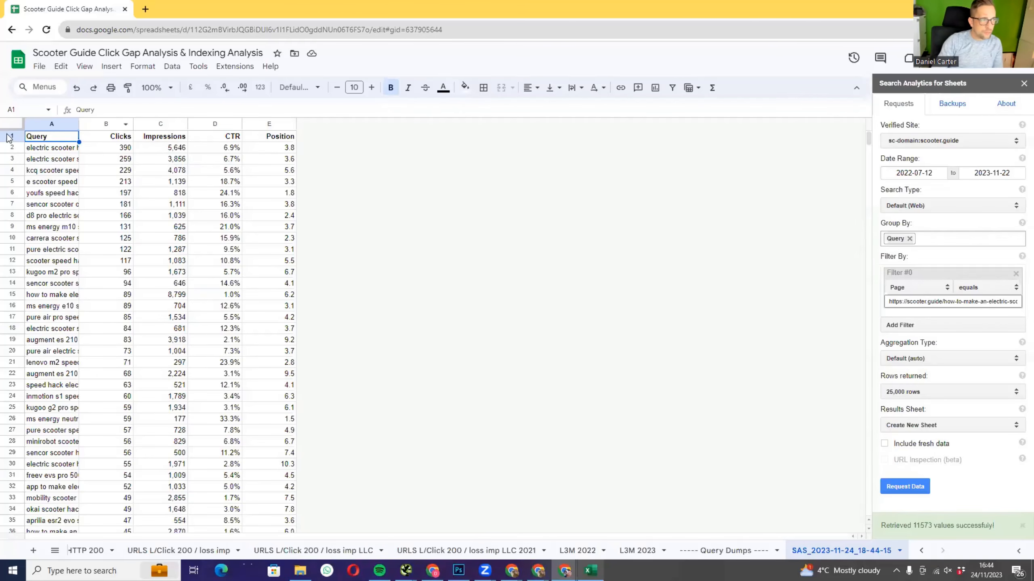
left_click_drag(78, 124, 214, 125)
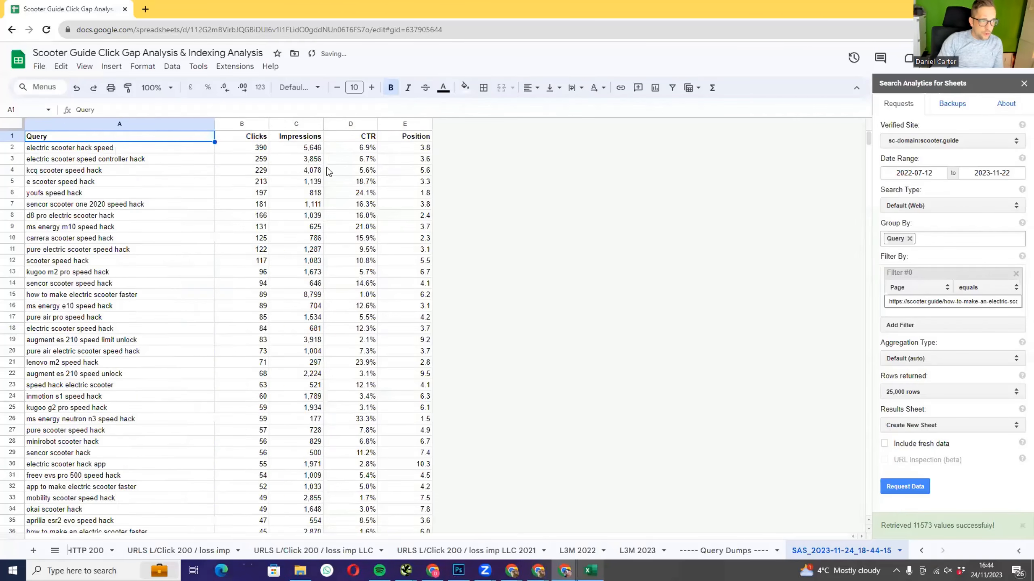
- Switch to Google Search Console and check the page's query row limit and search appearance data, returning to the queries list
double_click(460, 11)
left_click(890, 309)
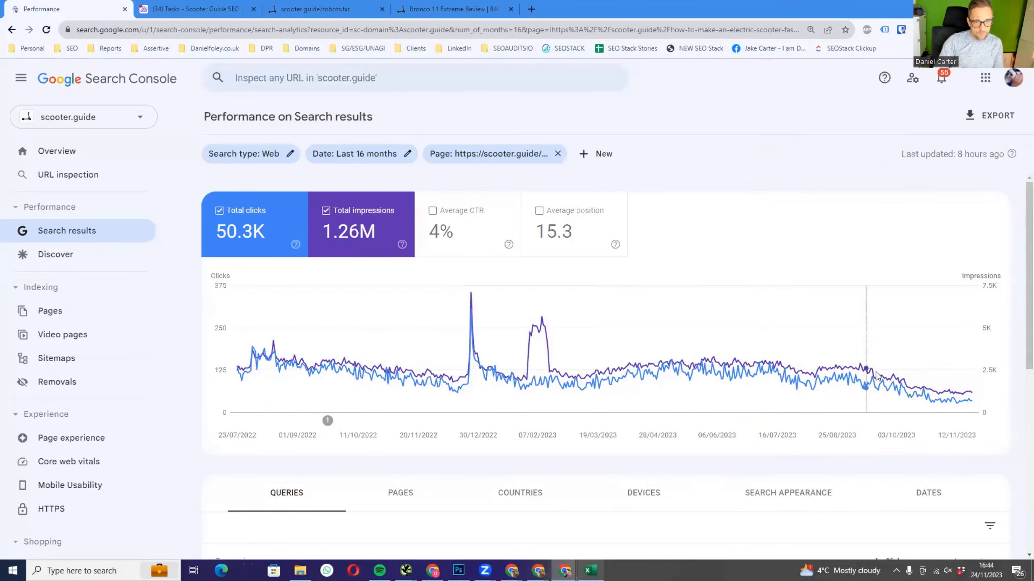
scroll(858, 355, "down", 8)
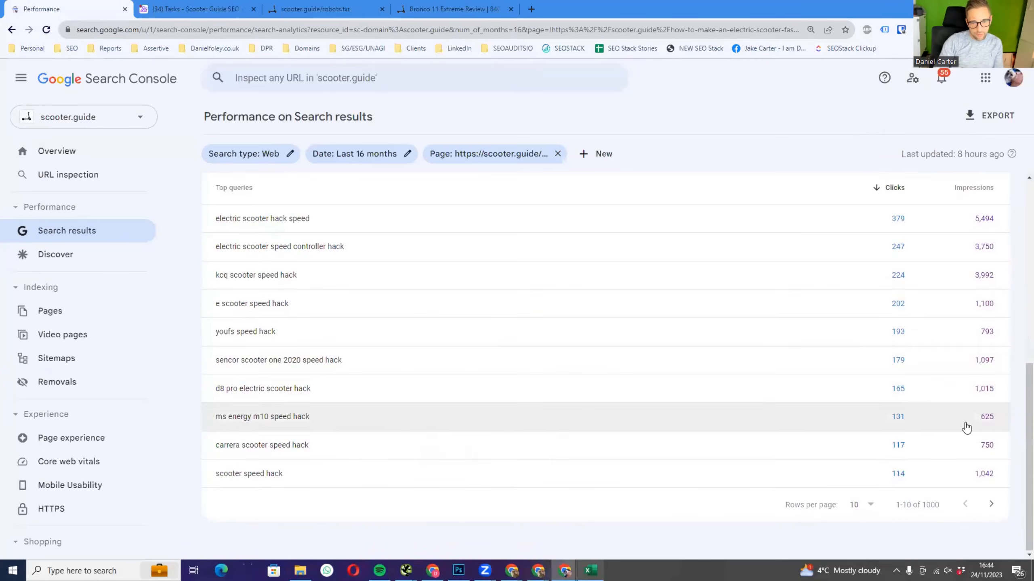
left_click_drag(922, 505, 959, 511)
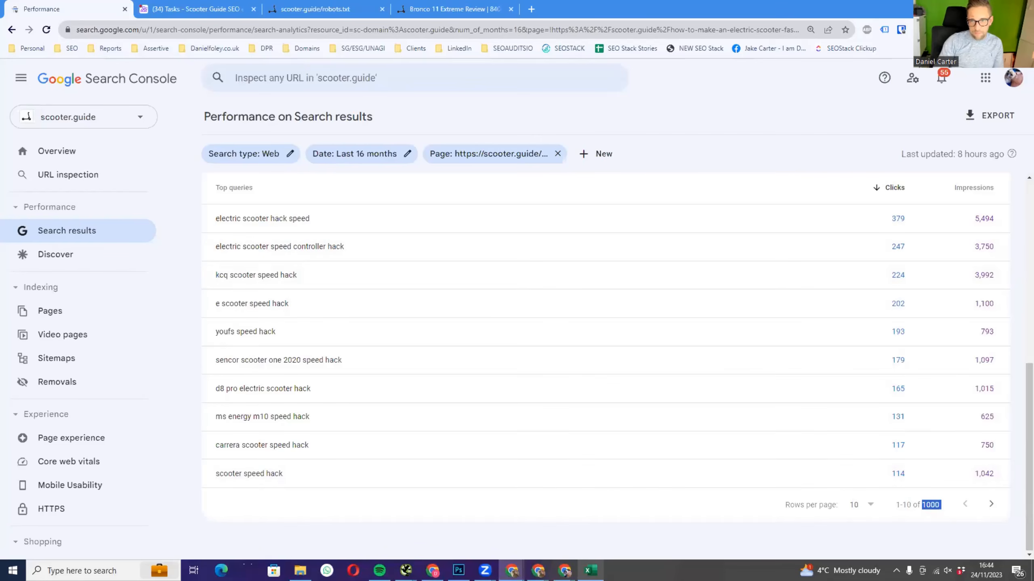
scroll(651, 277, "up", 5)
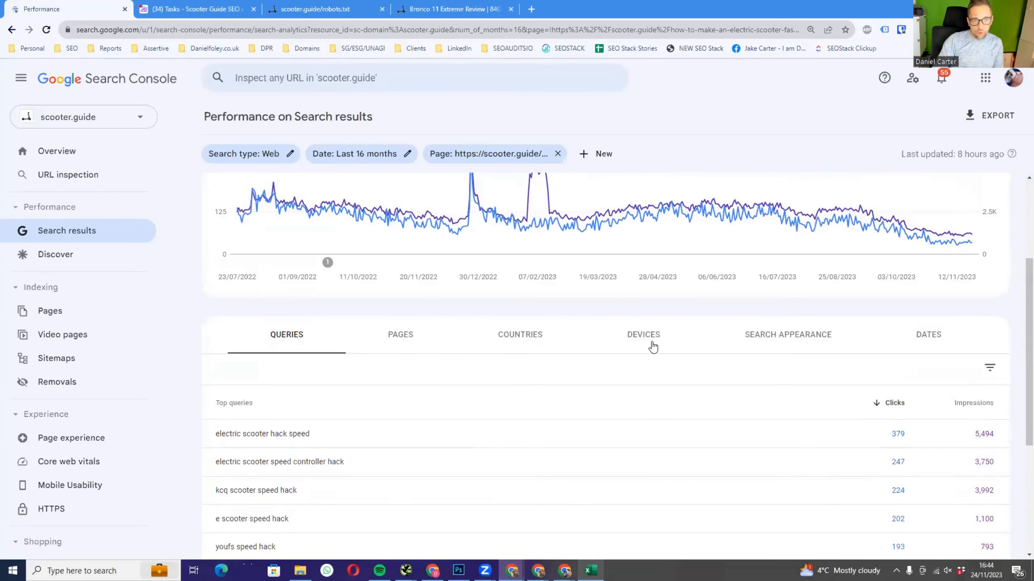
left_click(784, 340)
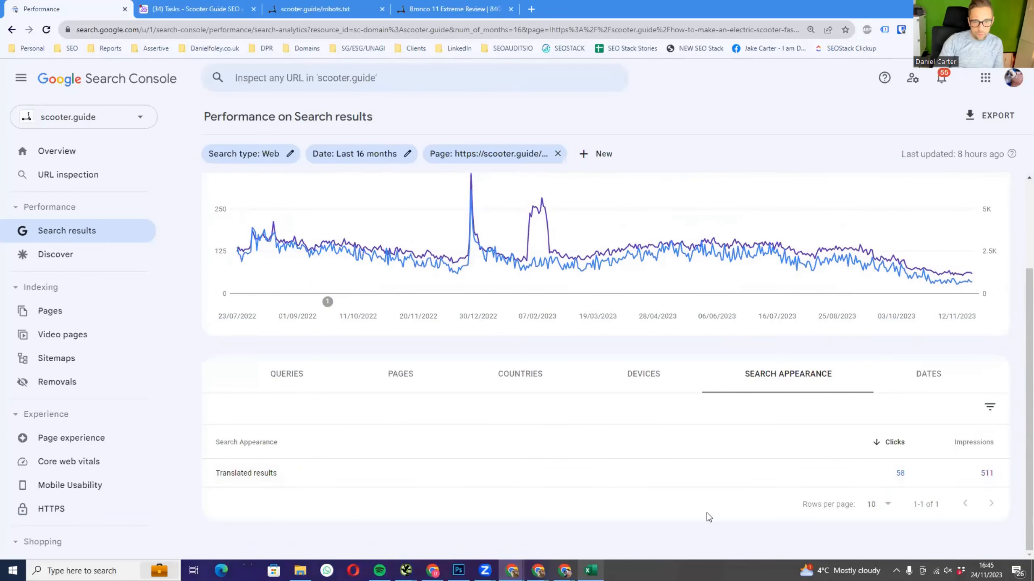
left_click(295, 382)
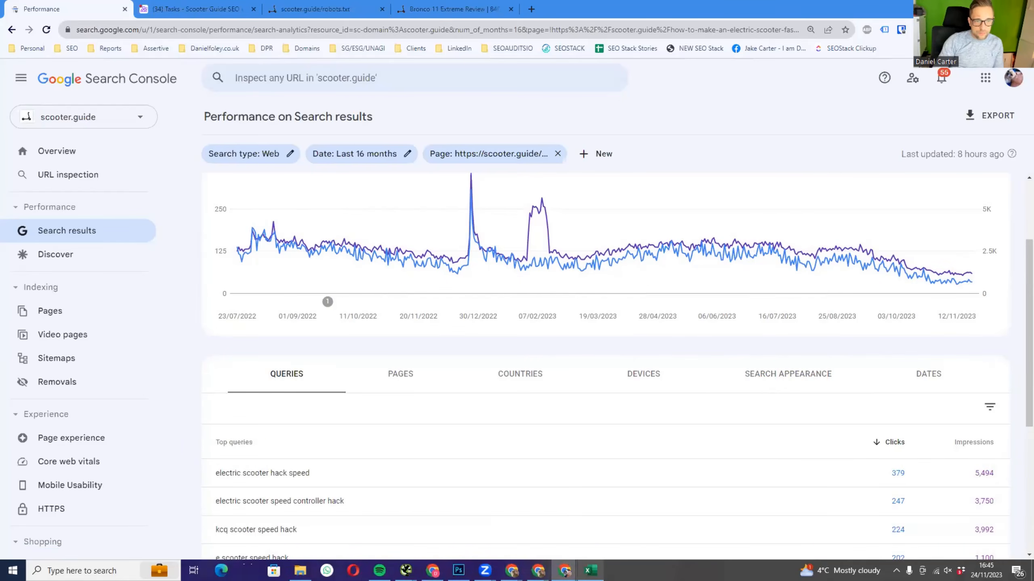
- Switch back to the Click Gap spreadsheet and scan the exported query list down to its last row and back to the header
key("alt+Tab")
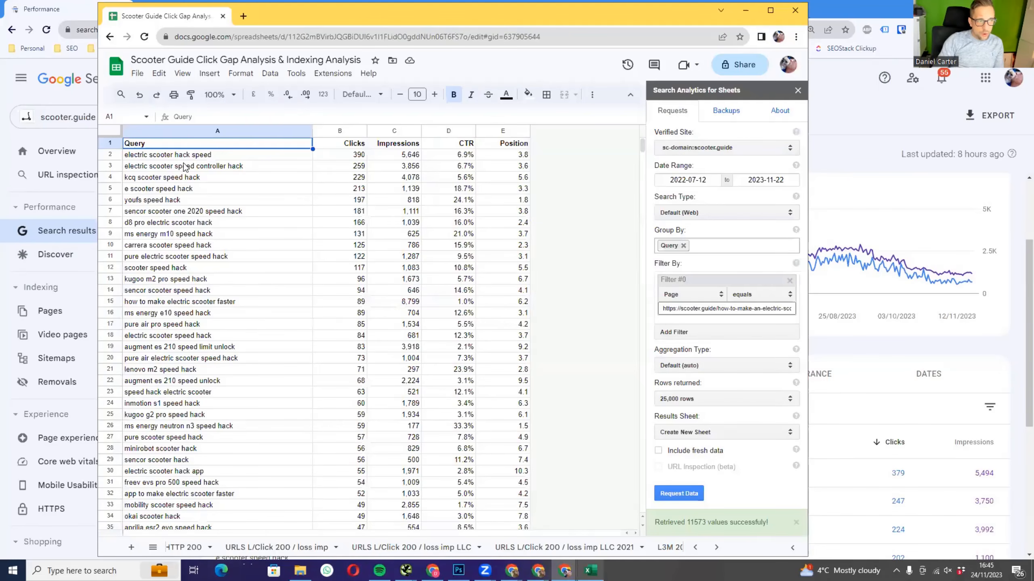
left_click_drag(641, 147, 633, 543)
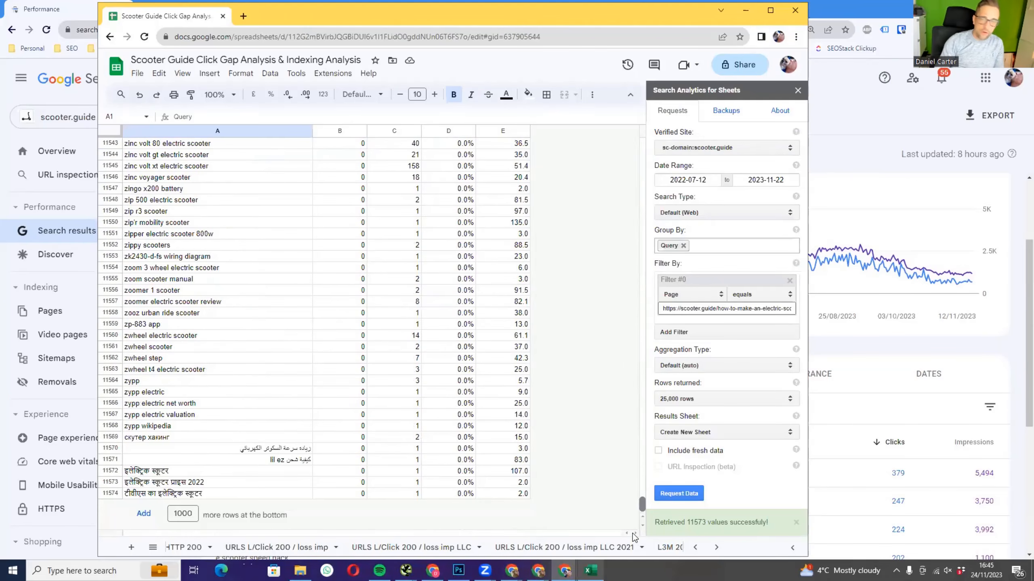
left_click_drag(643, 505, 647, 290)
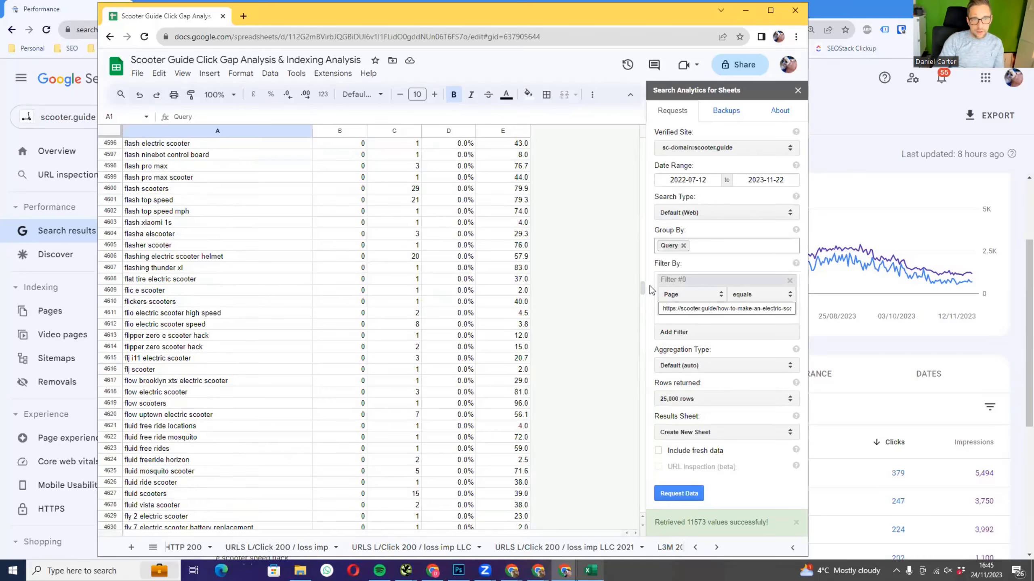
left_click_drag(642, 288, 637, 137)
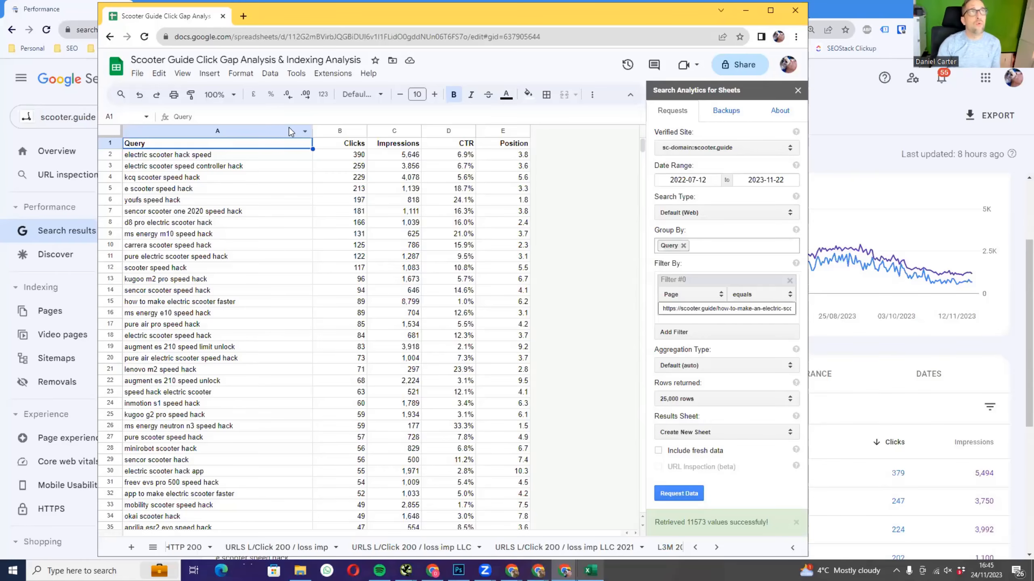
- Switch to Google Search Console and review the page's clicks and impressions trend
key("alt+Tab")
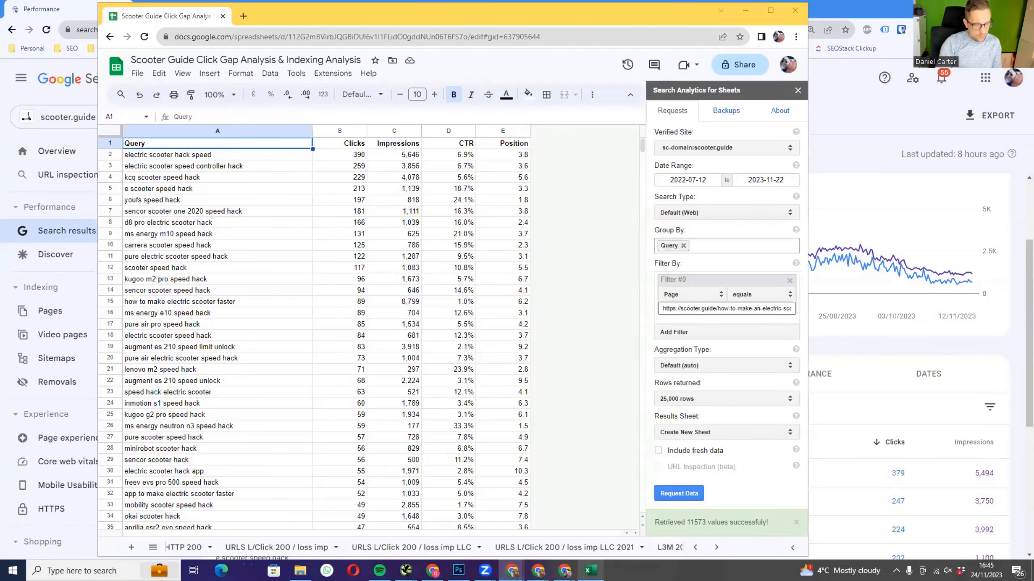
key("Caps_Lock")
key("Caps_Lock")
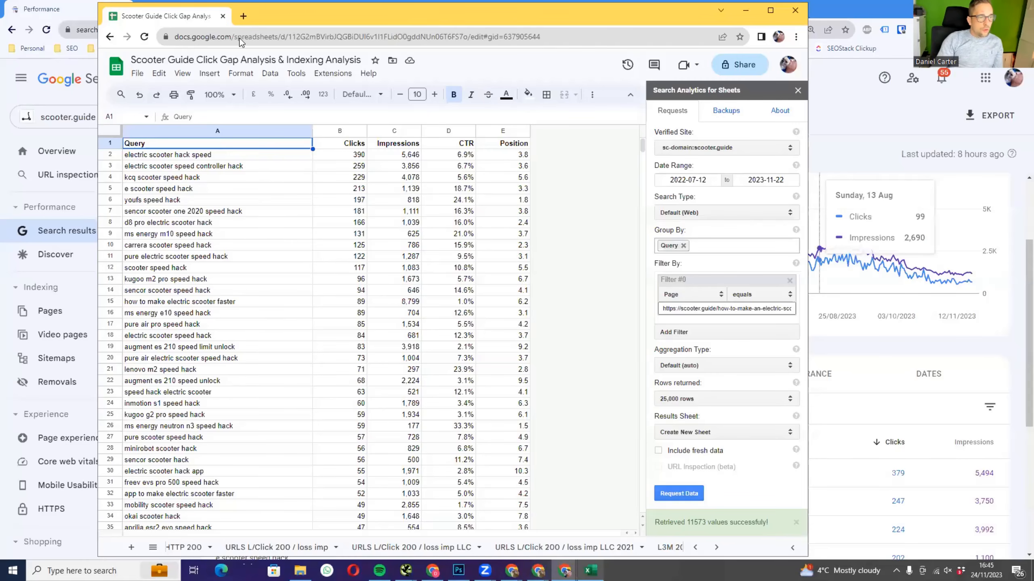
key("alt+Tab")
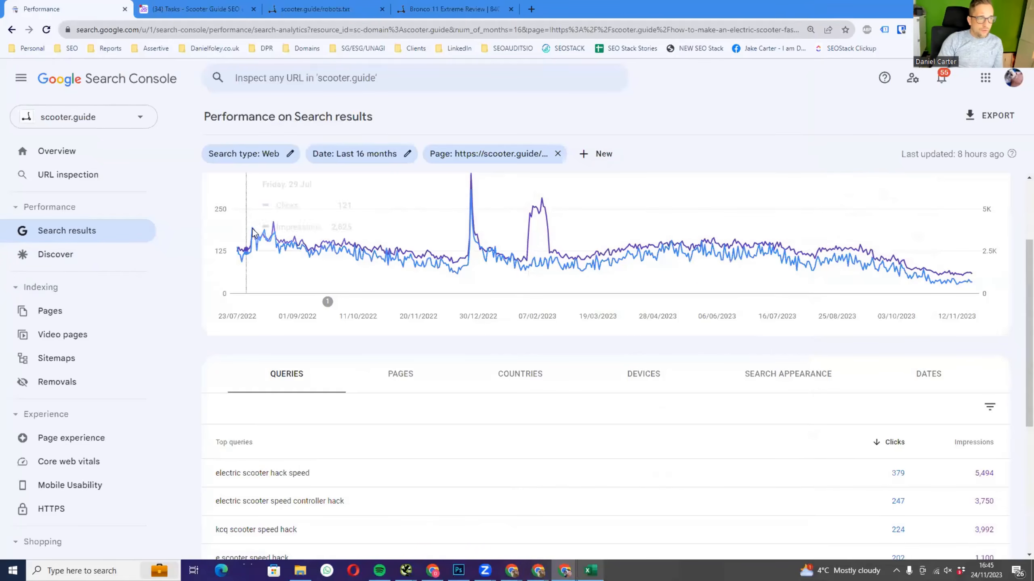
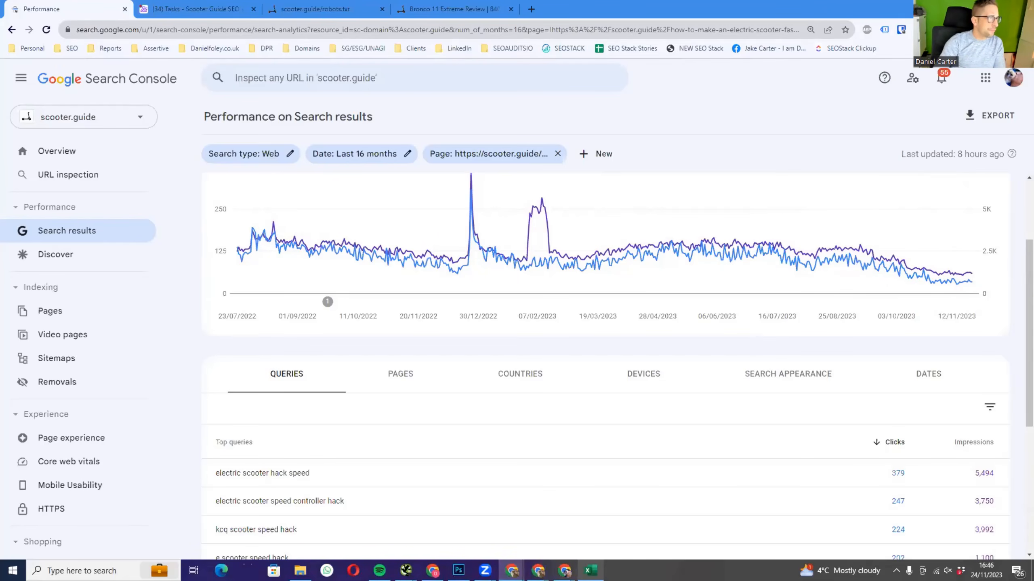
- Switch back to the Click Gap spreadsheet and set the data request's start date to 2022-08-01
left_click(565, 571)
left_click(713, 175)
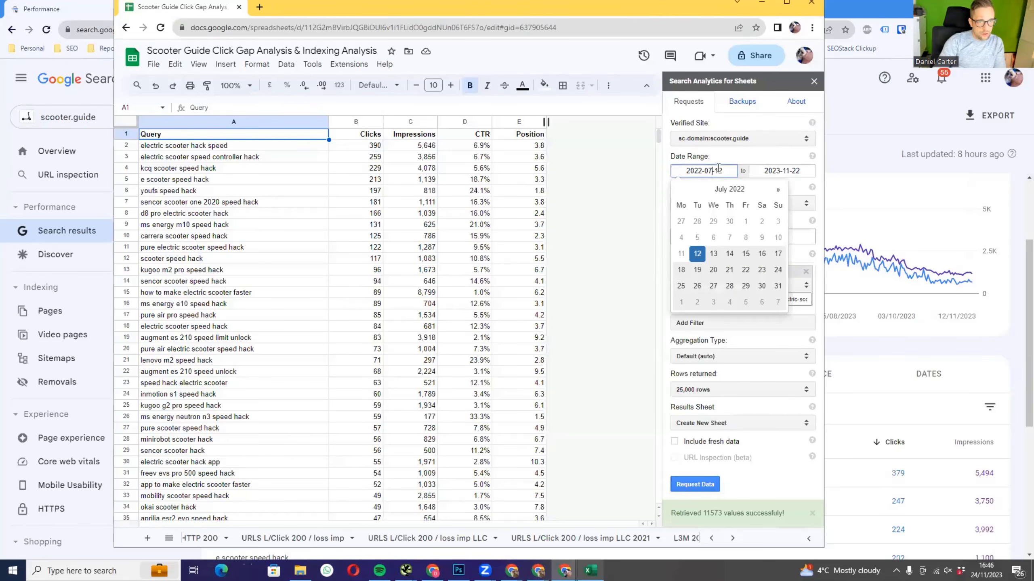
left_click(777, 189)
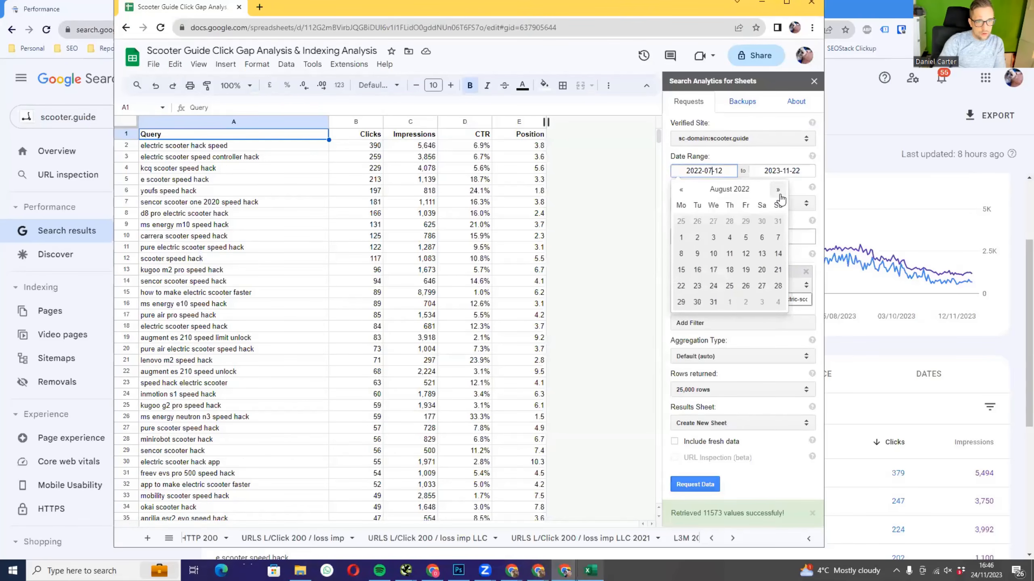
left_click(681, 238)
- Open the data request's end date calendar and go back to April 2023
left_click(764, 175)
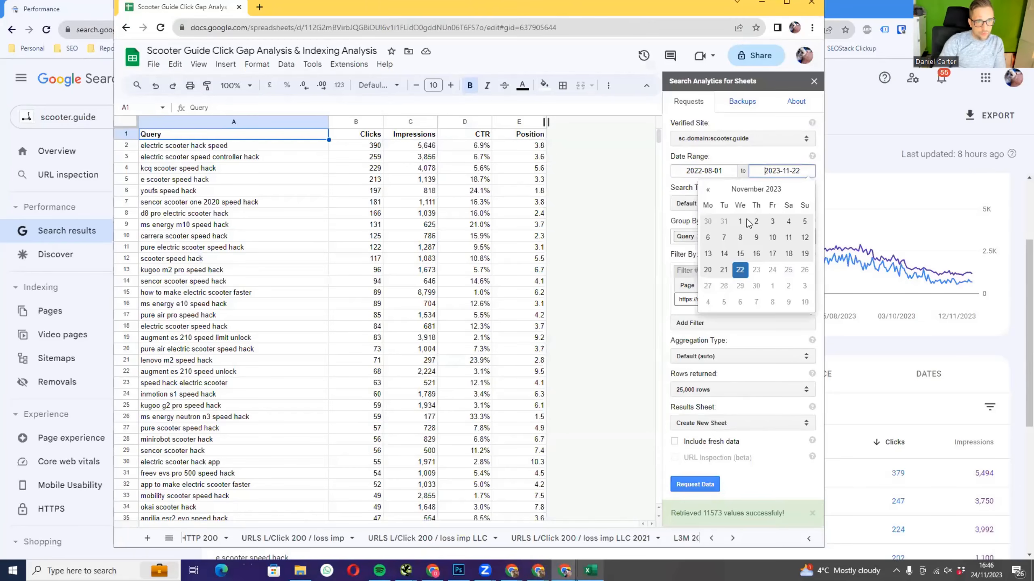
left_click(708, 190)
left_click(708, 190)
left_click(709, 191)
left_click(708, 191)
left_click(708, 195)
left_click(708, 194)
left_click(708, 195)
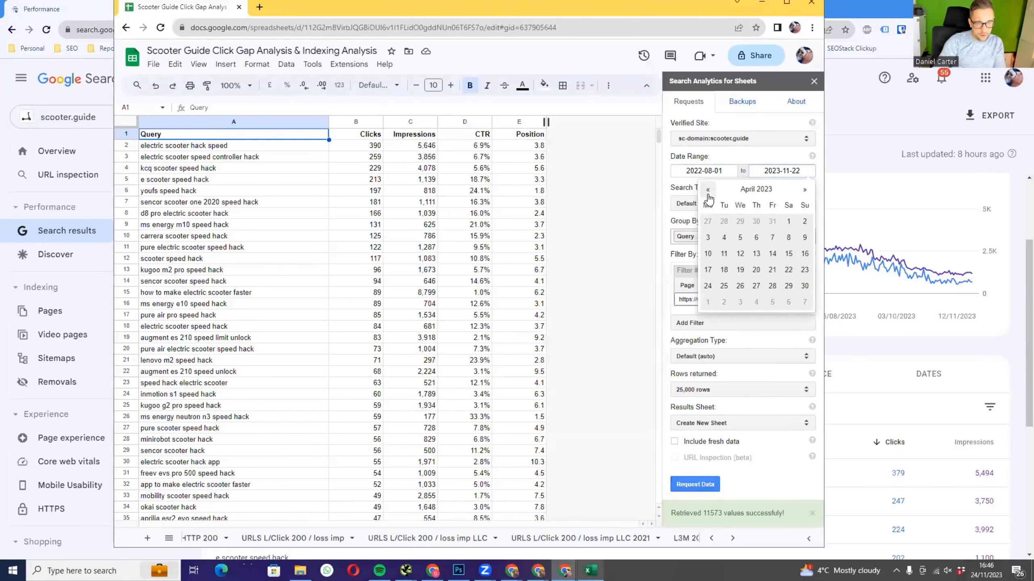
- Set the request's end date to 2022-08-31 and retrieve the August 2022 query data into a new sheet
left_click(708, 195)
left_click(708, 195)
left_click(708, 194)
double_click(708, 195)
left_click(708, 195)
left_click(708, 195)
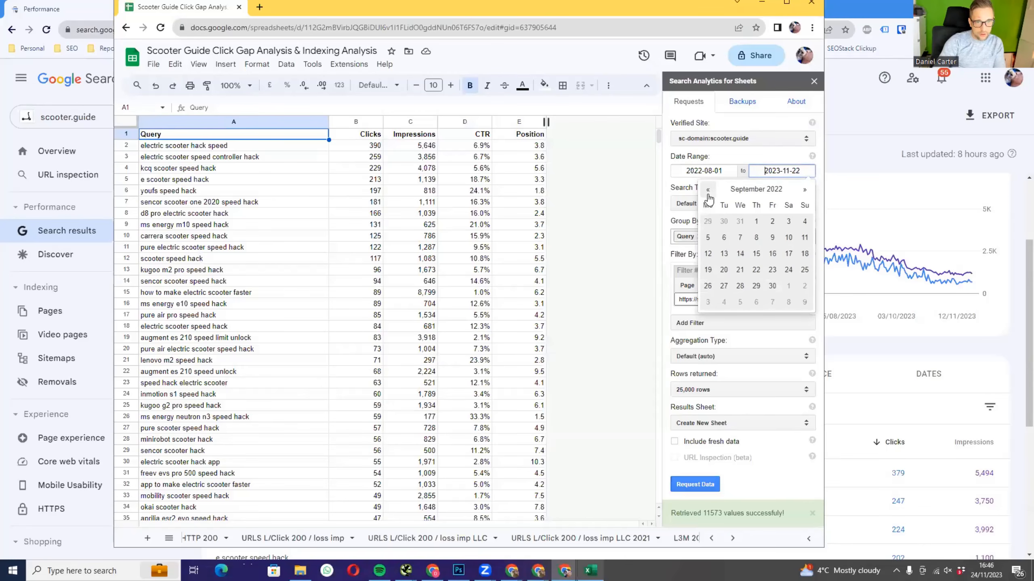
left_click(708, 195)
left_click(739, 303)
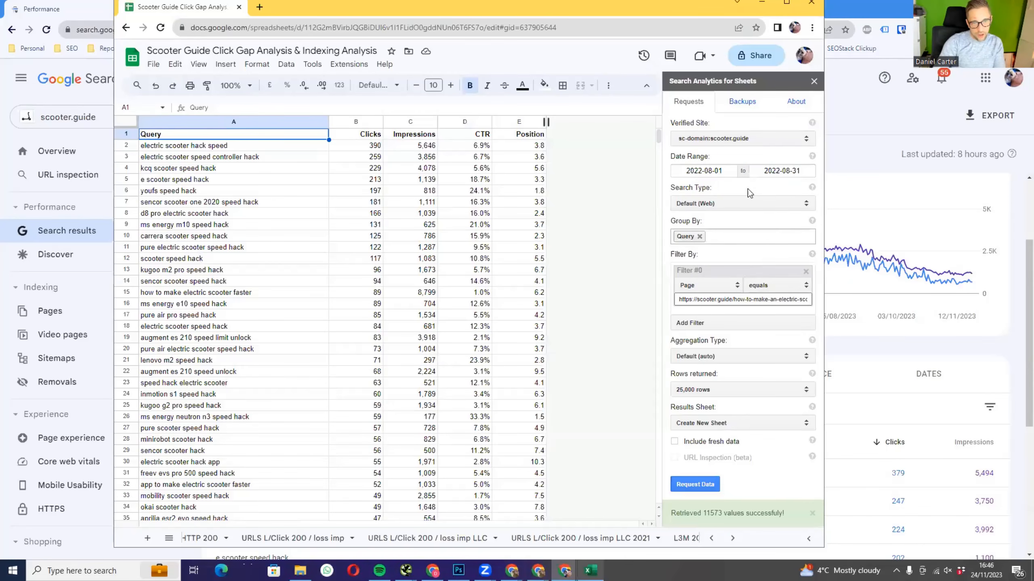
left_click(694, 484)
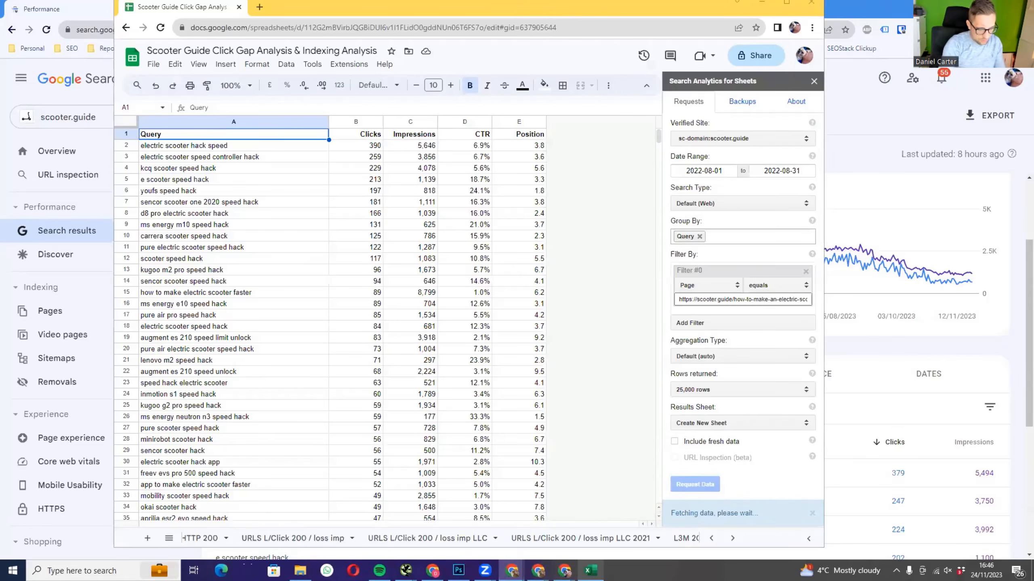
- Rename the newly retrieved August 2022 results sheet as Aug 22 queries
key("Caps_Lock")
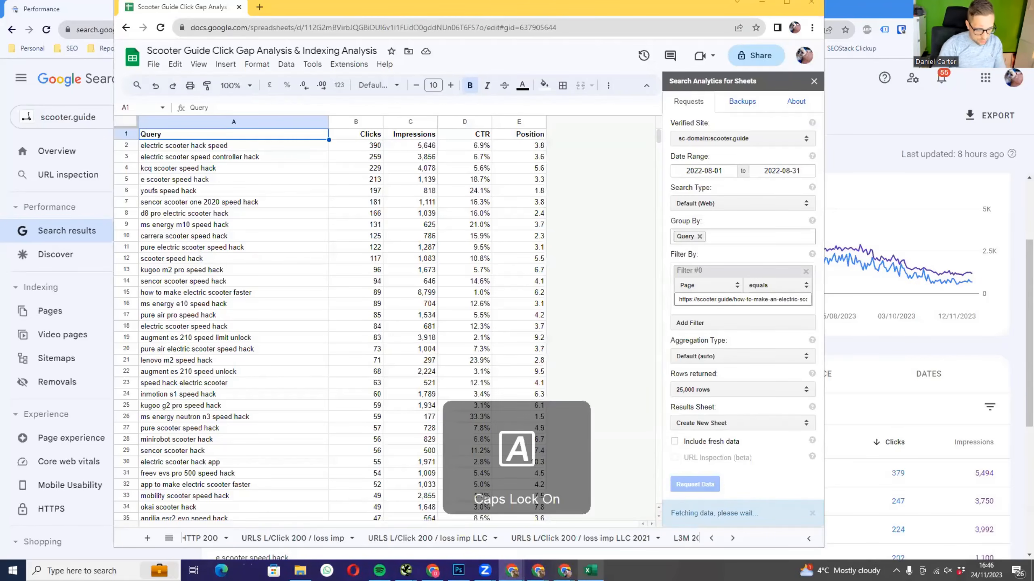
key("Caps_Lock")
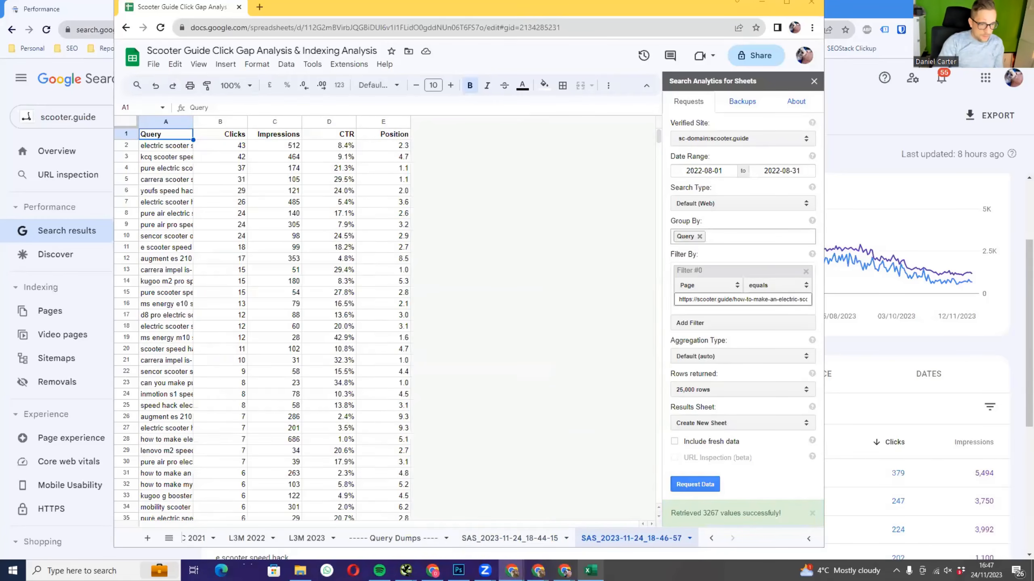
double_click(639, 538)
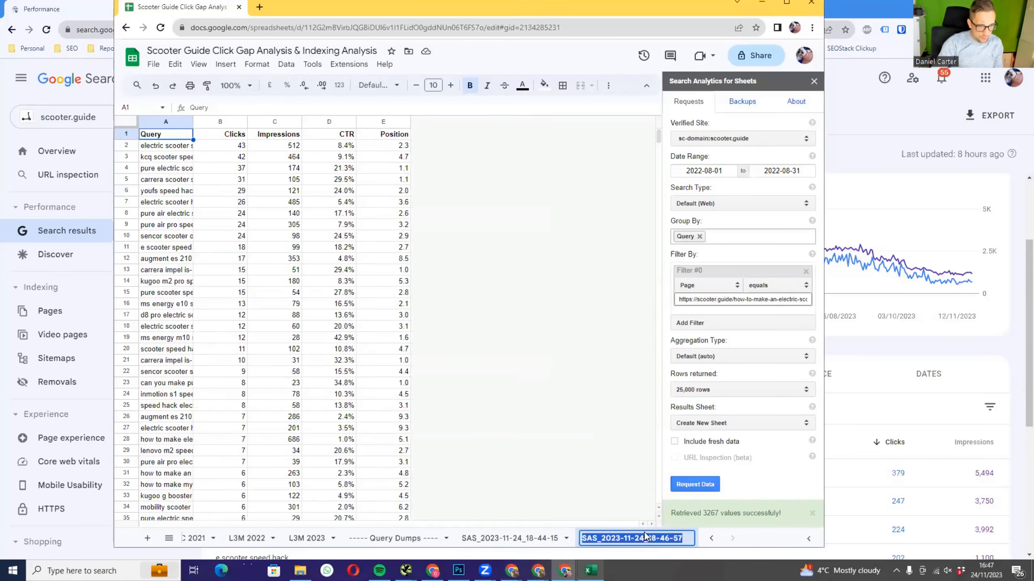
key("Caps_Lock")
type("A")
key("Caps_Lock")
type("ug 22 queriees")
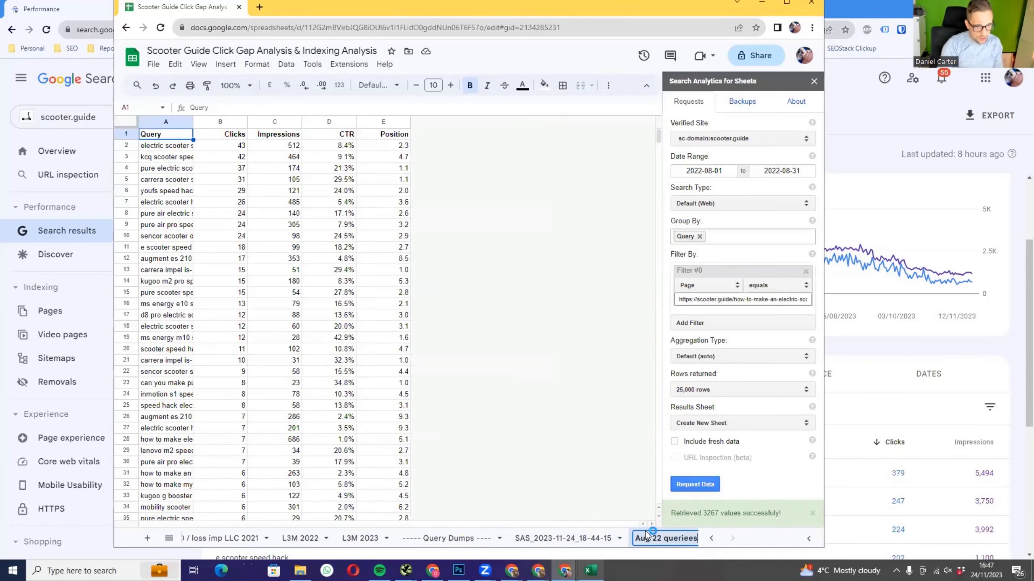
key("Return")
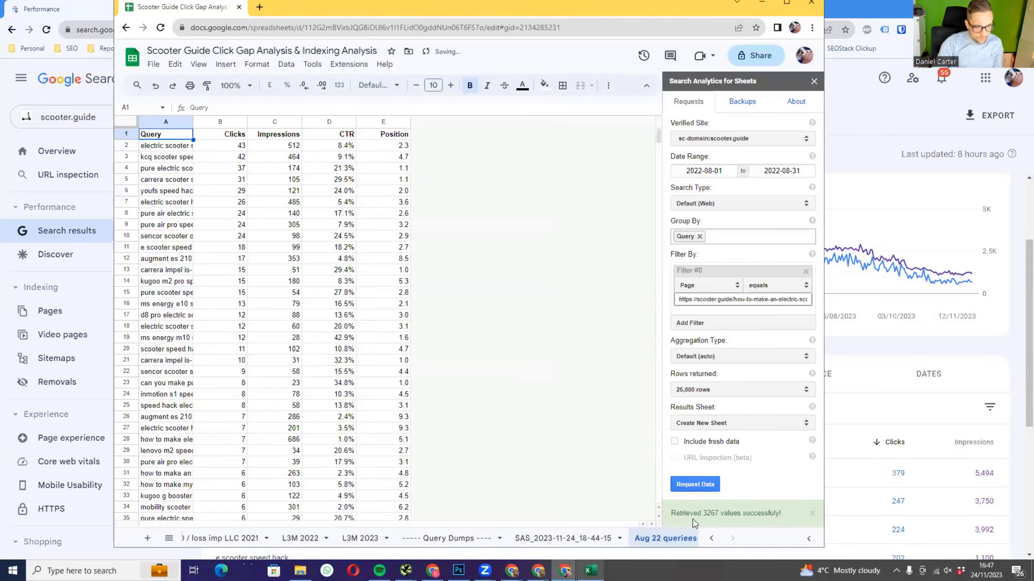
double_click(686, 539)
left_click(685, 539)
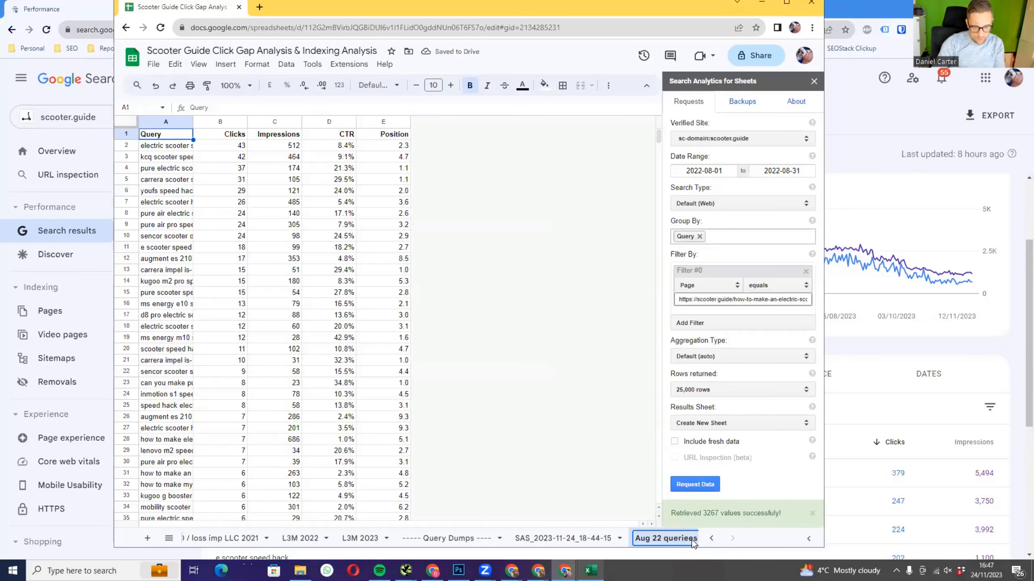
key("Delete")
key("Return")
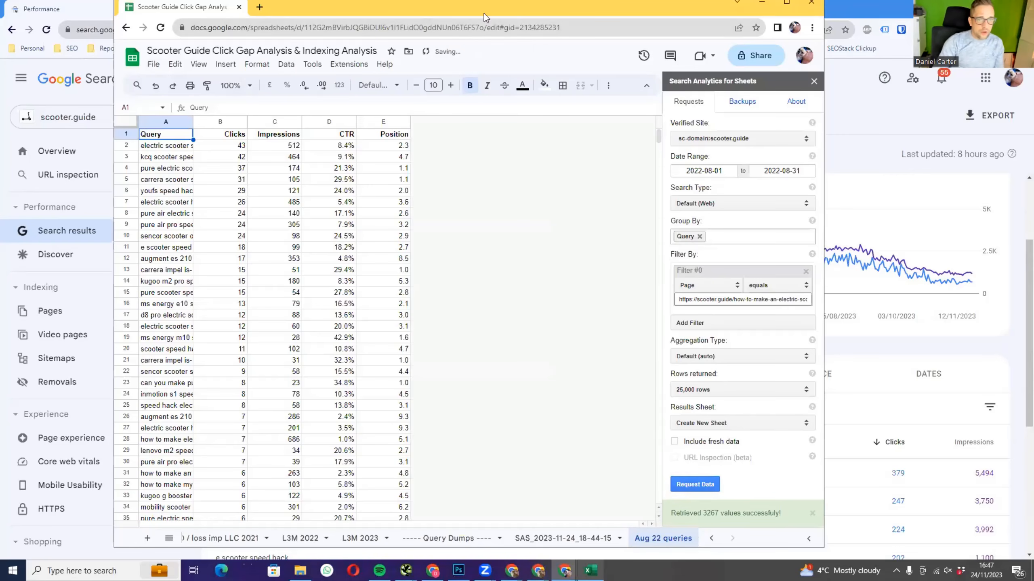
- Switch to Google Search Console and inspect the page's clicks and impressions on the performance chart around October 2023
left_click(933, 376)
mouse_move(949, 268)
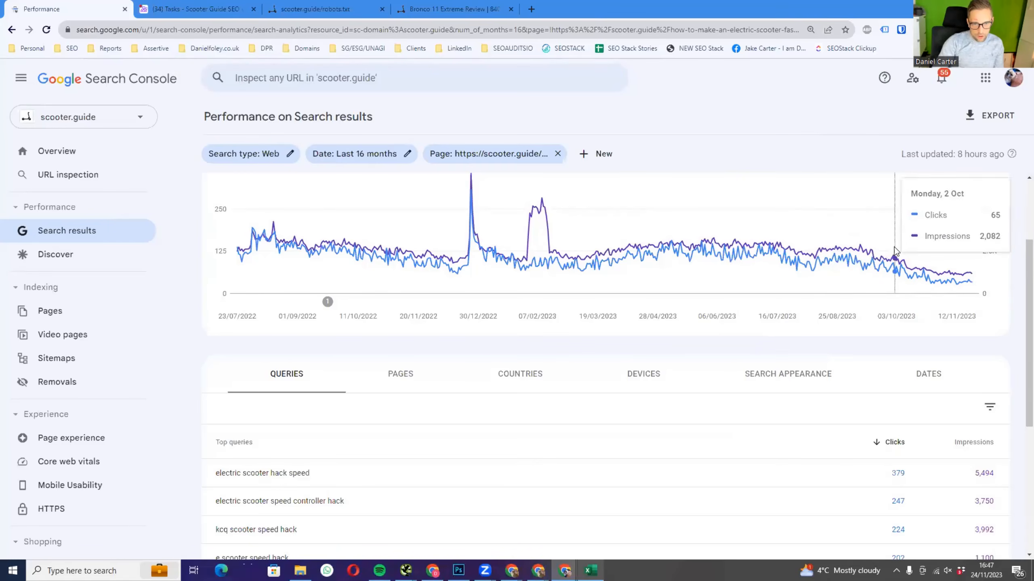
left_click_drag(939, 251, 837, 96)
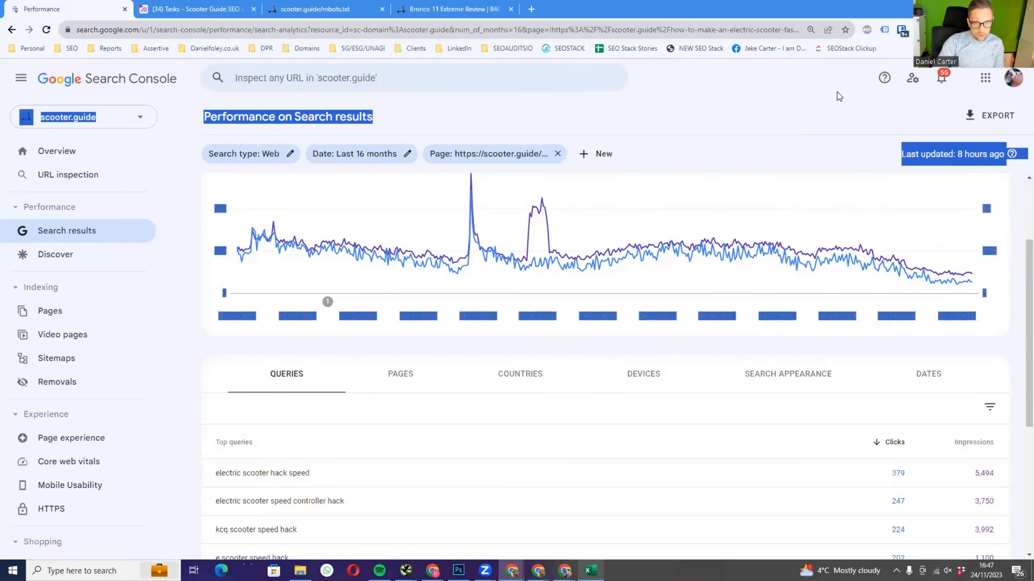
left_click(815, 104)
- Return to the spreadsheet, set the date range from 2023-10-01 to 2023-10-31, and request the query data into a new sheet
left_click(566, 572)
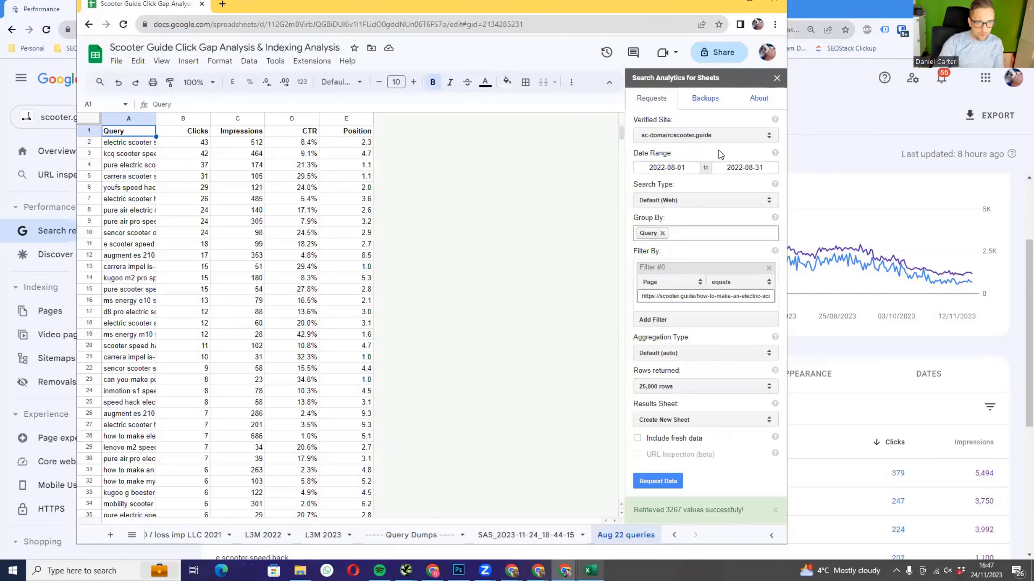
left_click(672, 167)
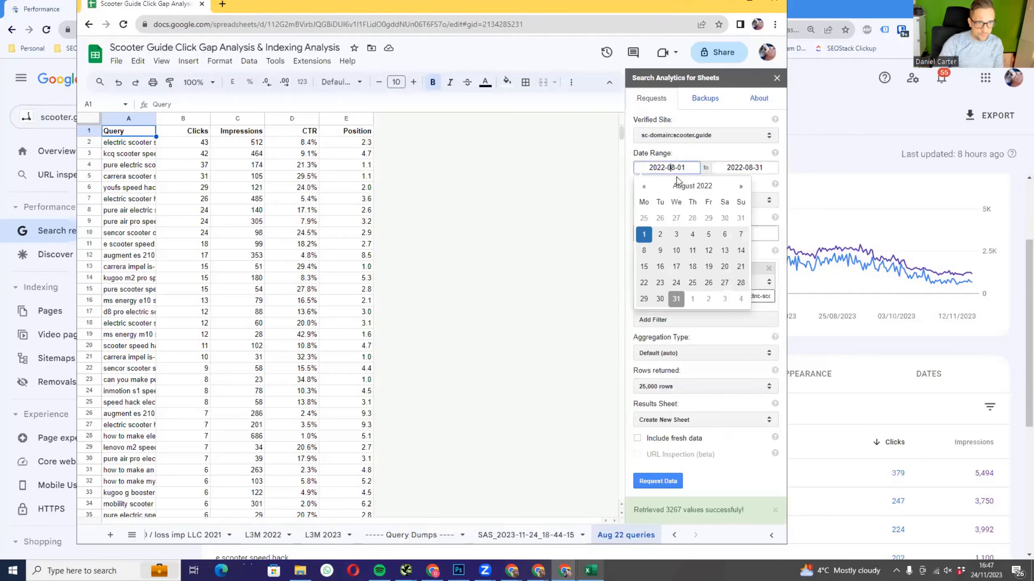
triple_click(741, 186)
triple_click(741, 186)
triple_click(740, 186)
double_click(740, 188)
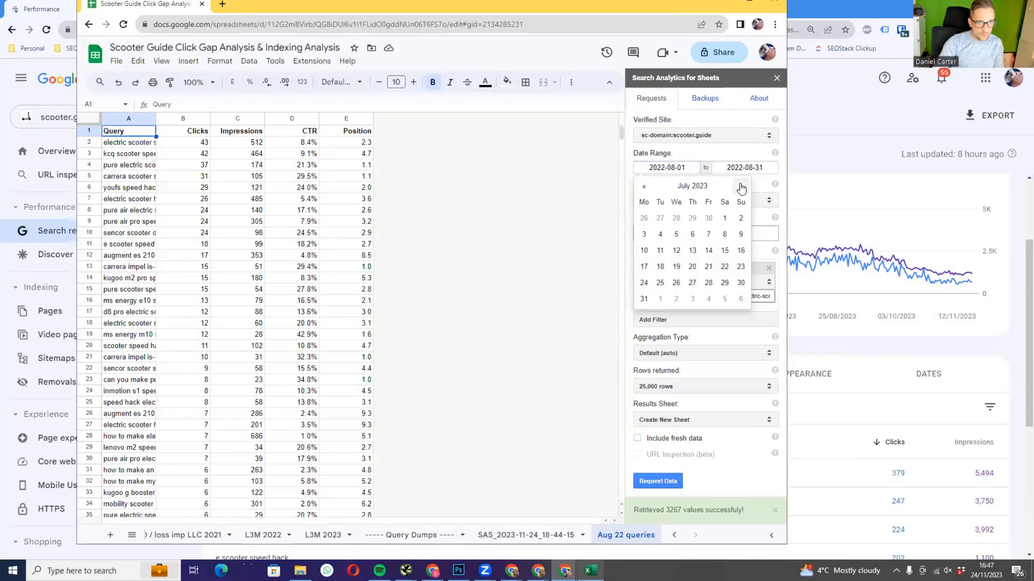
double_click(741, 187)
left_click(740, 188)
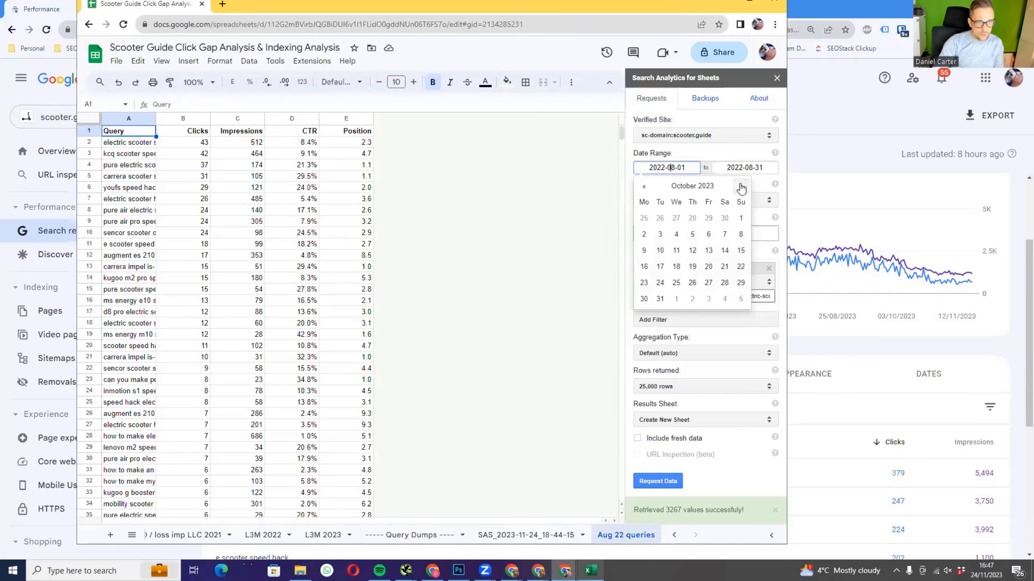
left_click(740, 220)
left_click(758, 168)
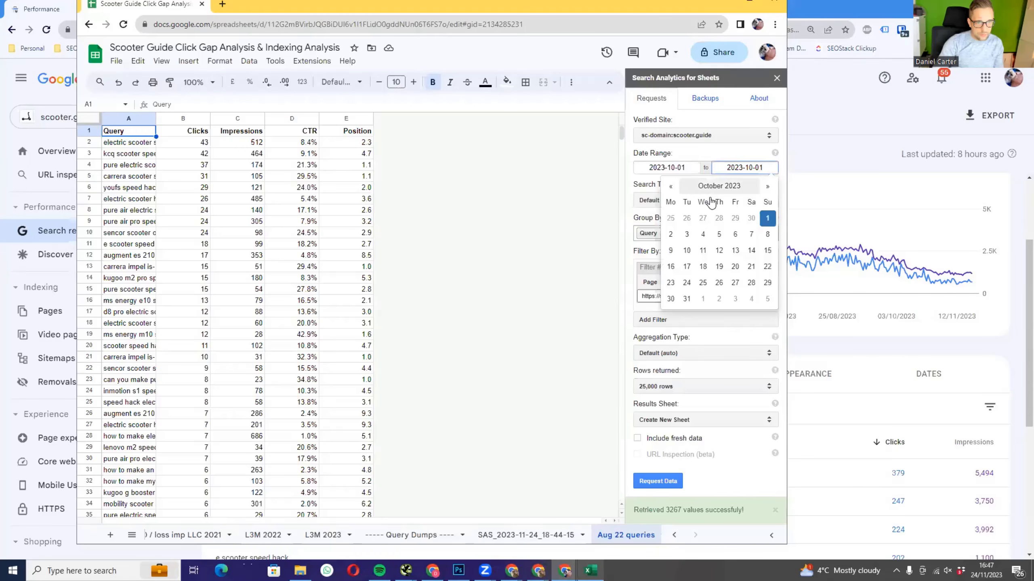
left_click(686, 299)
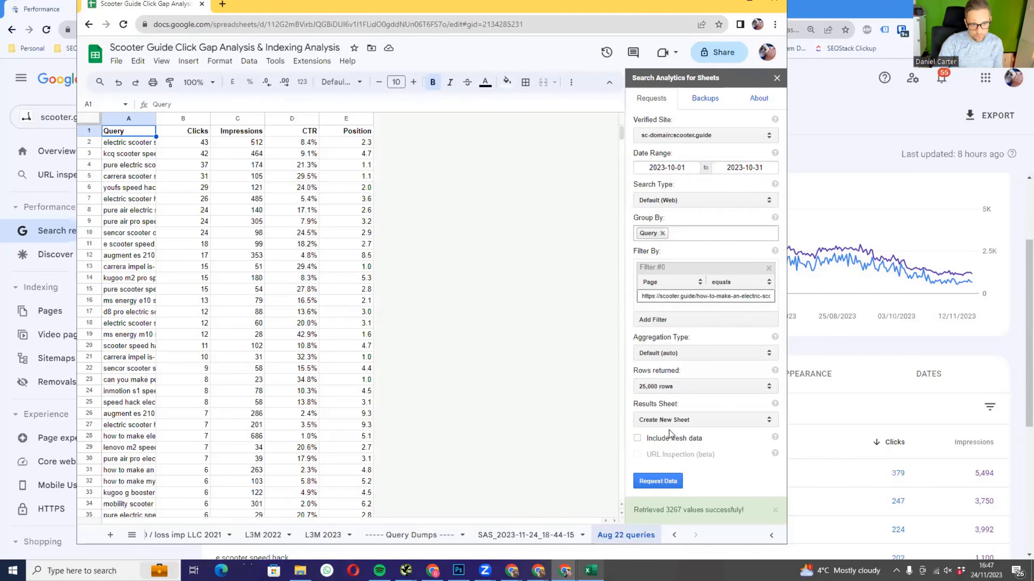
left_click(665, 481)
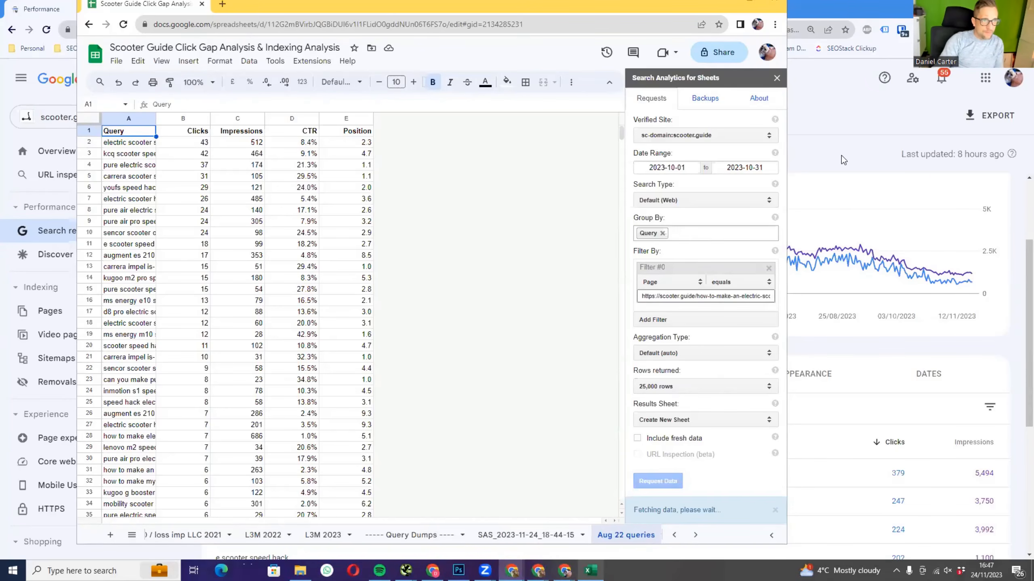
- Maximize the spreadsheet window and rename the newly retrieved results sheet as Aug 23 queries
double_click(568, 8)
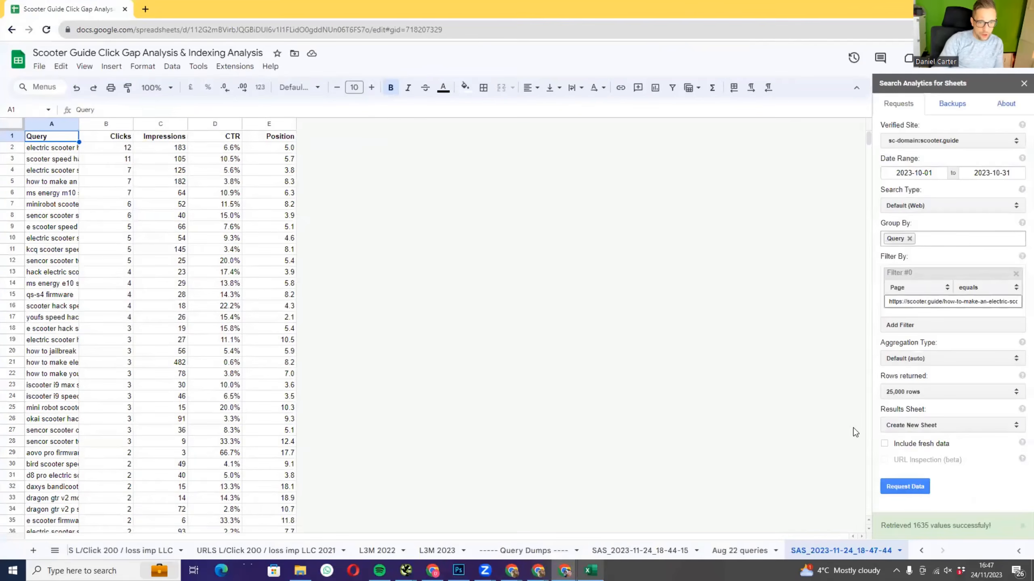
double_click(822, 551)
key("Caps_Lock")
type("A")
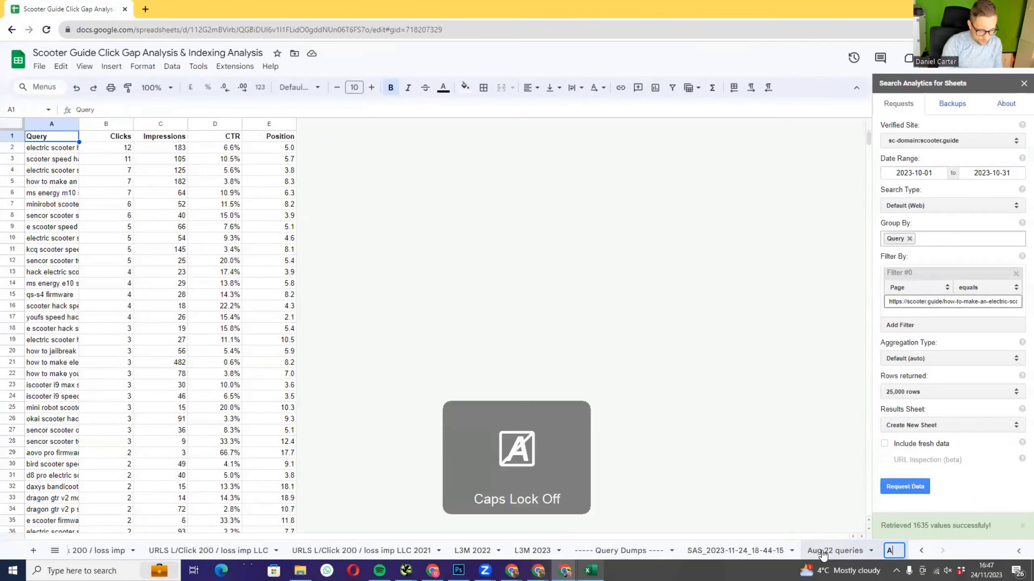
type("ug 23 queries")
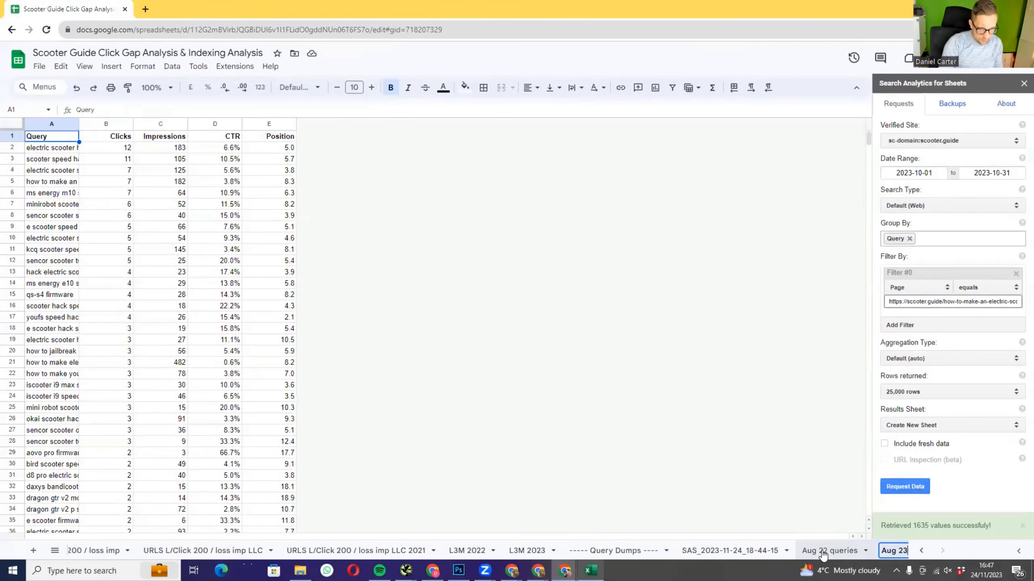
key("Return")
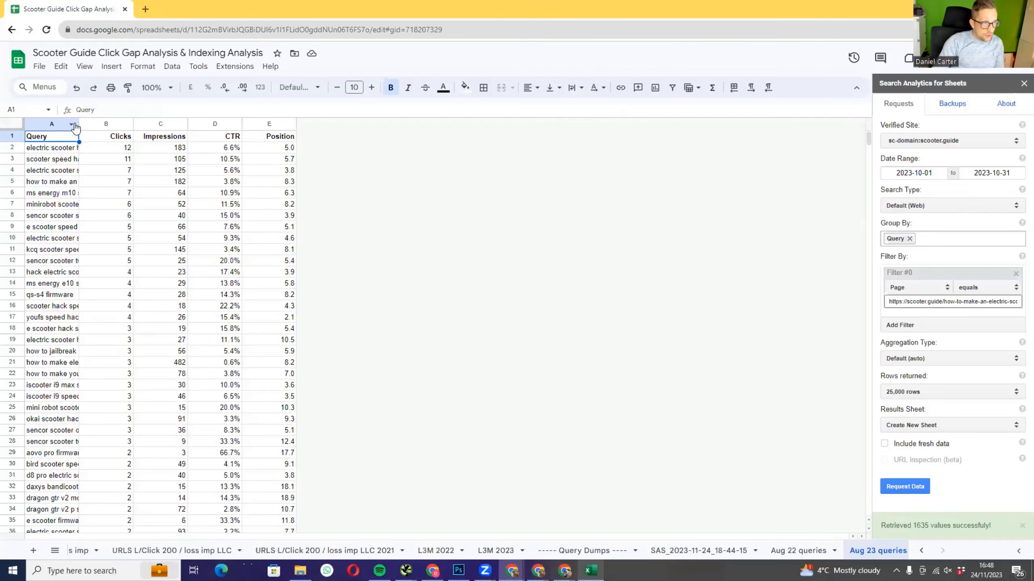
- Widen the Query column on the Aug 23 queries sheet and fit it to its contents on the Aug 22 queries sheet
left_click_drag(83, 127, 163, 128)
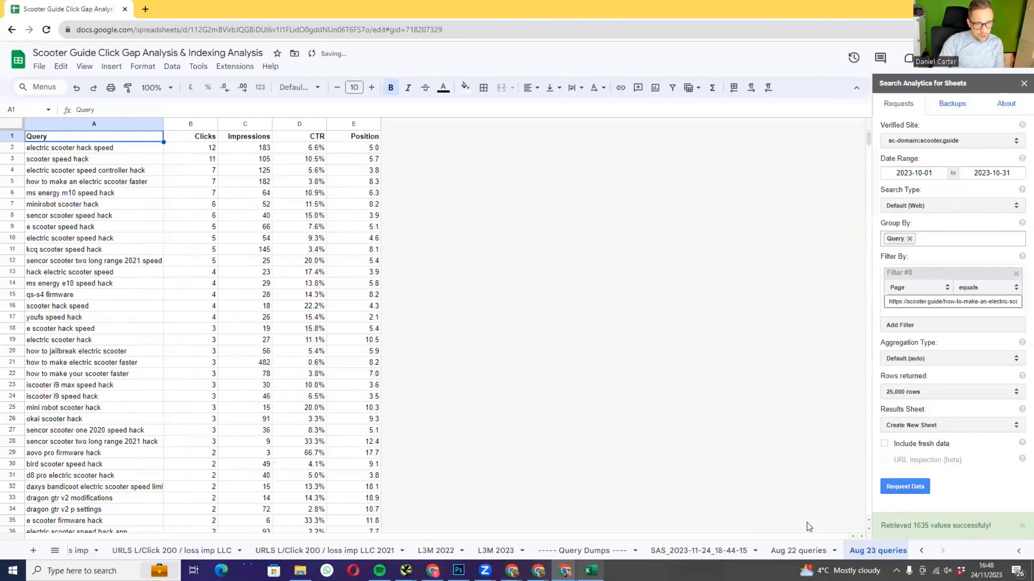
left_click(798, 552)
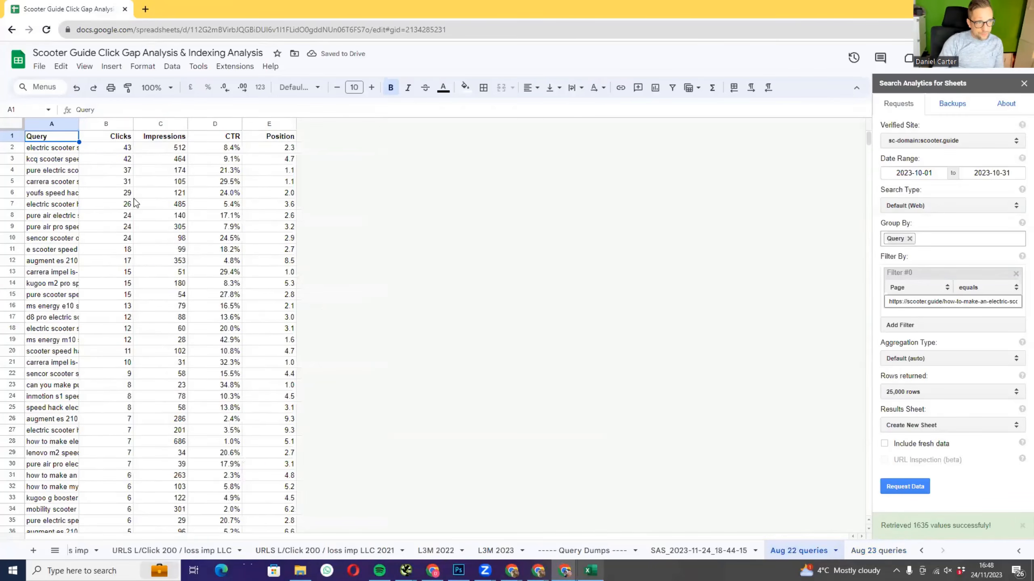
double_click(87, 126)
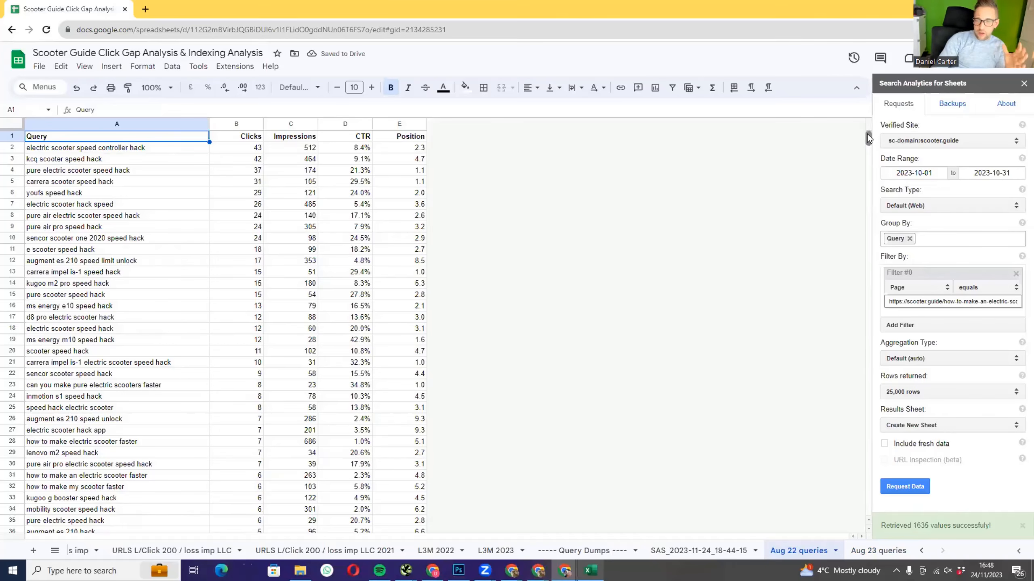
left_click_drag(868, 138, 945, 121)
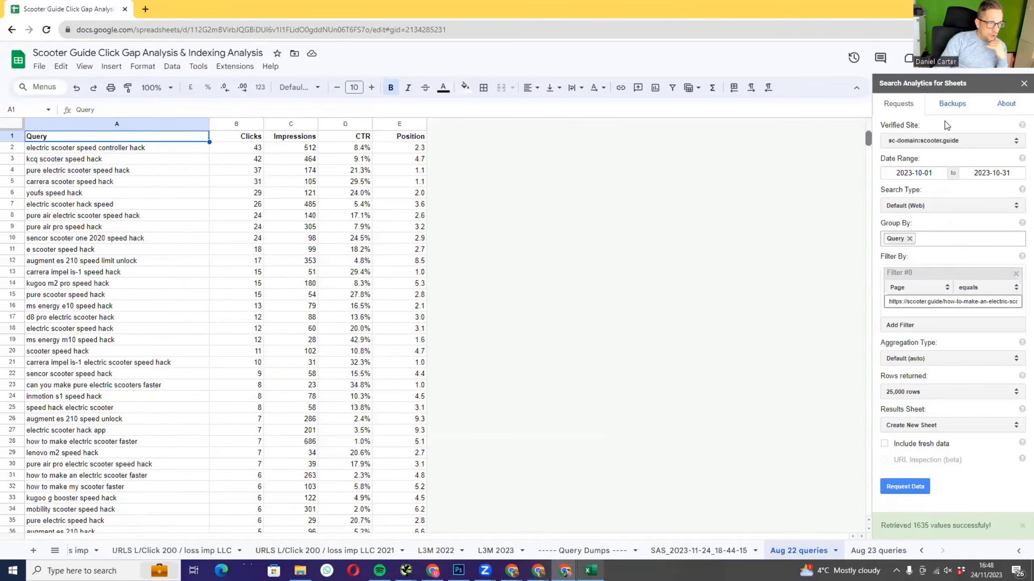
- Rename the Aug 23 queries sheet as Oct 23 queries
left_click(868, 552)
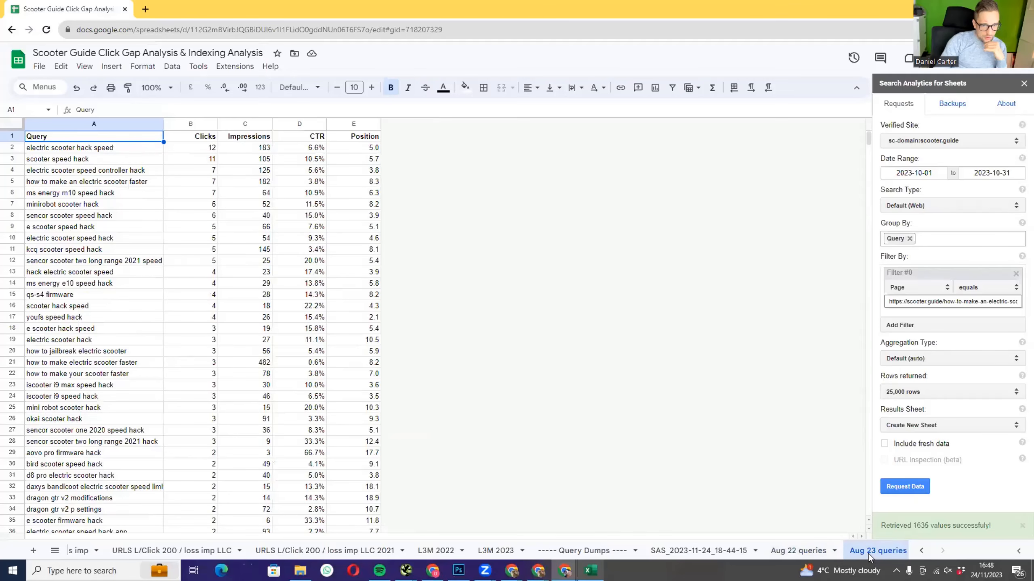
double_click(868, 552)
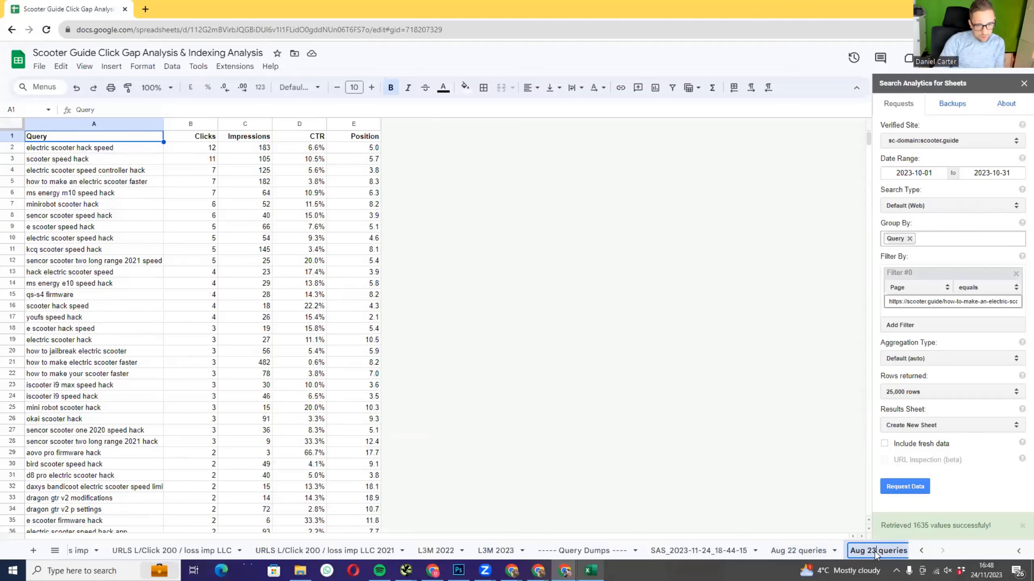
left_click_drag(875, 551, 837, 554)
key("Caps_Lock")
type("O")
key("Caps_Lock")
type("c")
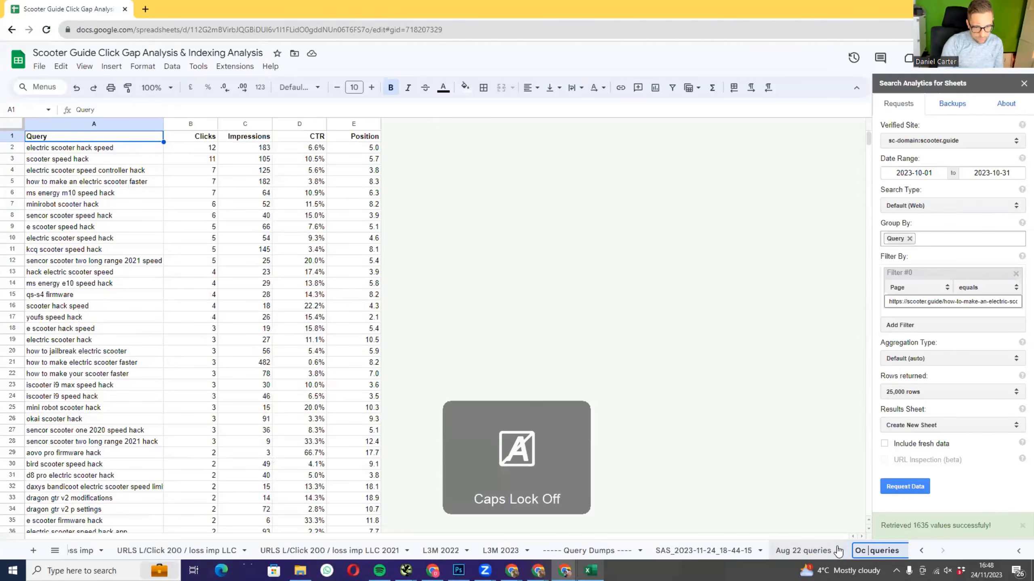
type("t 23")
key("Return")
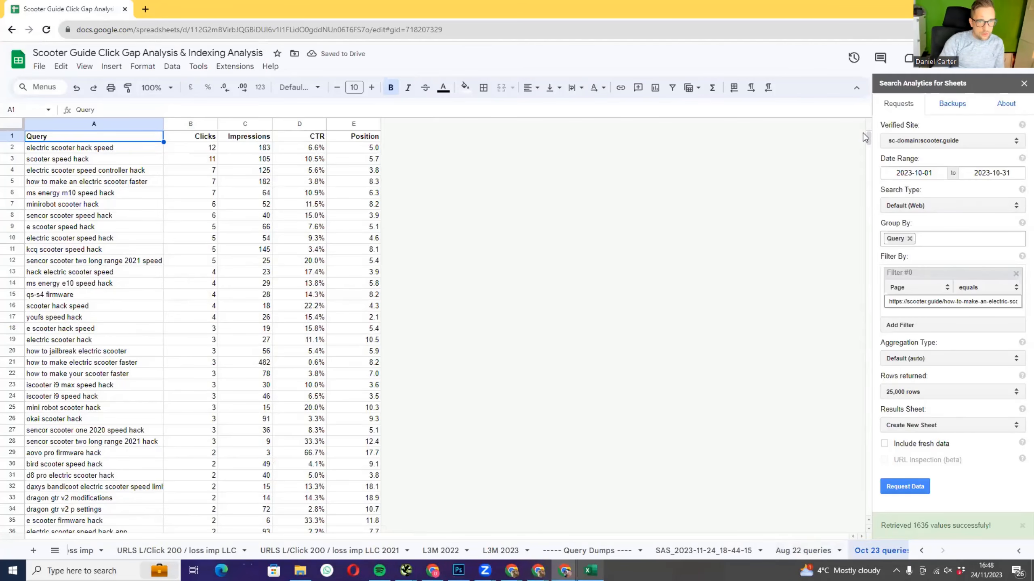
- Review the Oct 23 and Aug 22 query lists and move the restored spreadsheet window to the neighbouring monitor to uncover Search Console
left_click_drag(869, 138, 839, 92)
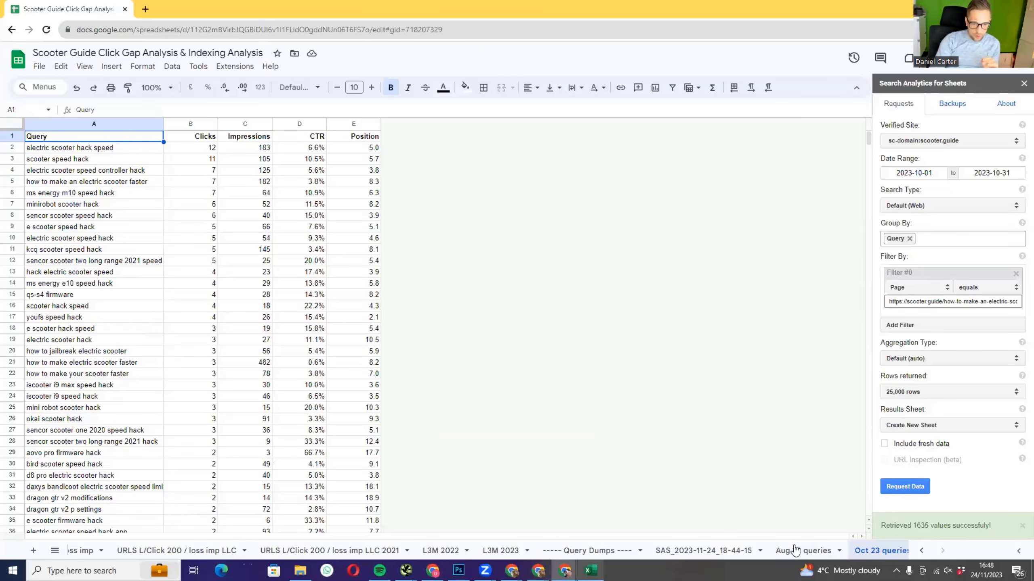
left_click(795, 553)
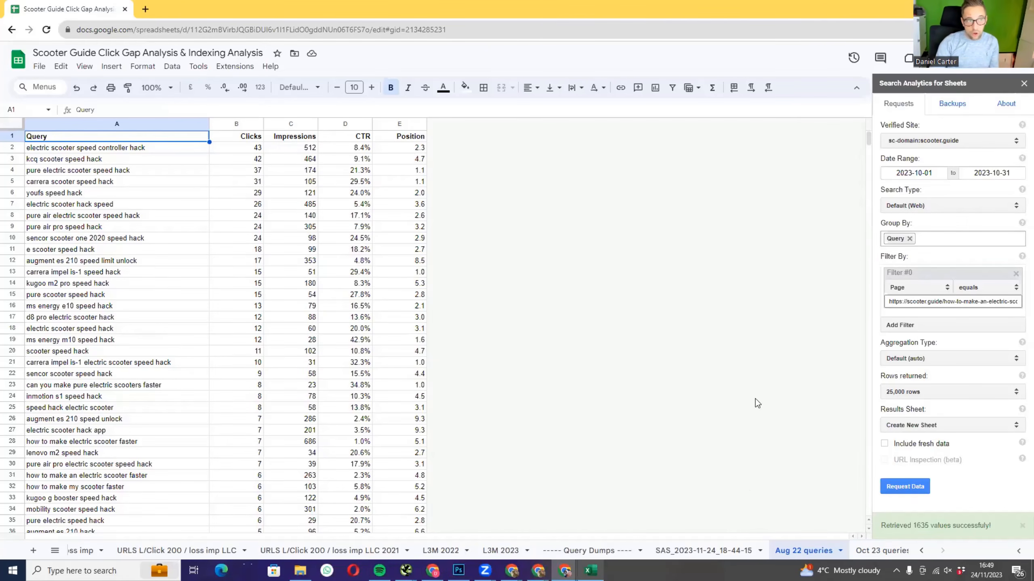
double_click(458, 6)
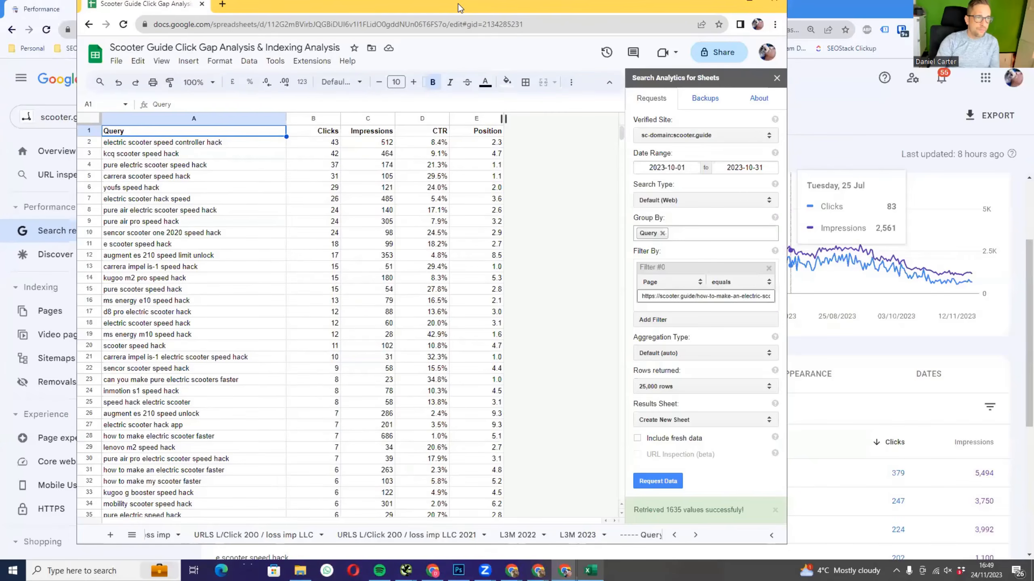
key("super+shift+Left")
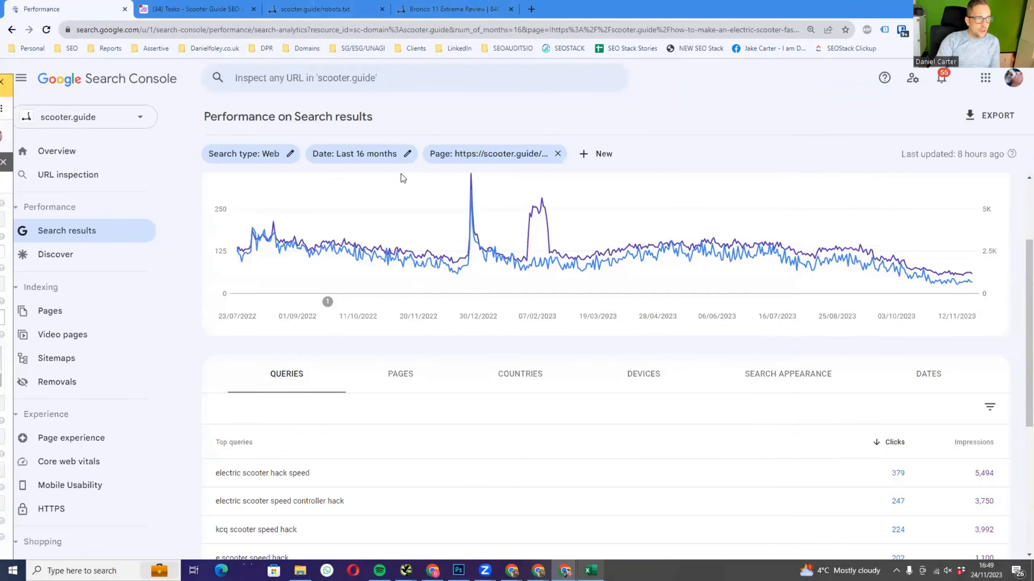
- Copy the exact URL from the Search Console page filter and open that page in a new browser tab
left_click(494, 150)
key("ctrl+c")
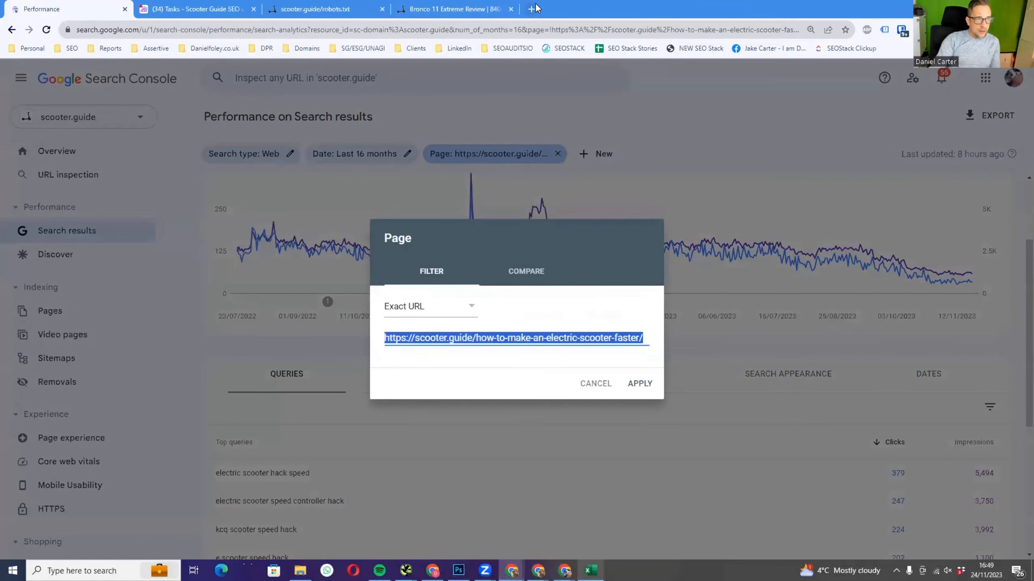
left_click(531, 9)
key("ctrl+v")
key("Return")
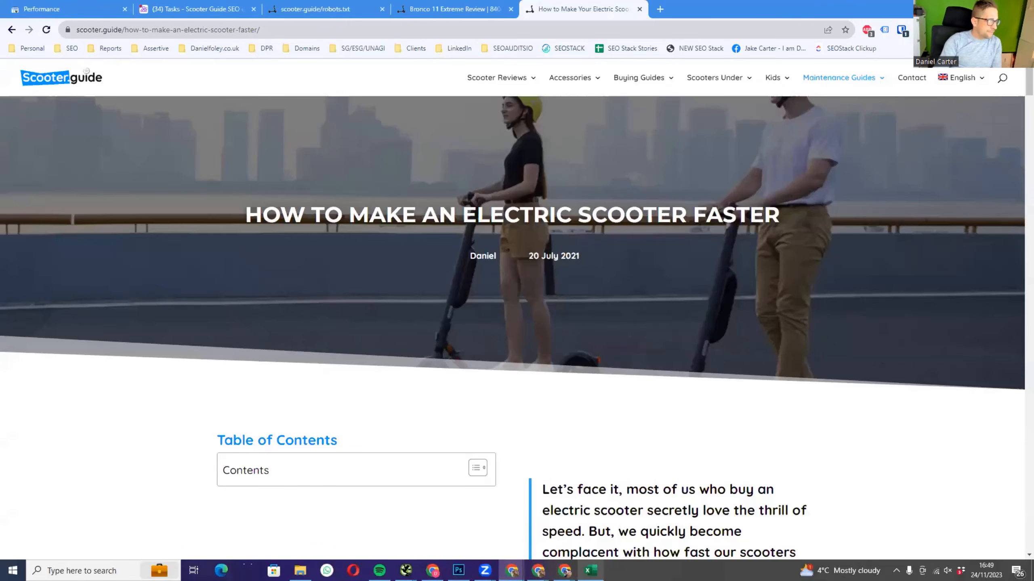
- Highlight the article's main heading, How to Make an Electric Scooter Faster, on the live page
left_click(565, 570)
left_click_drag(224, 193, 732, 211)
left_click(855, 211)
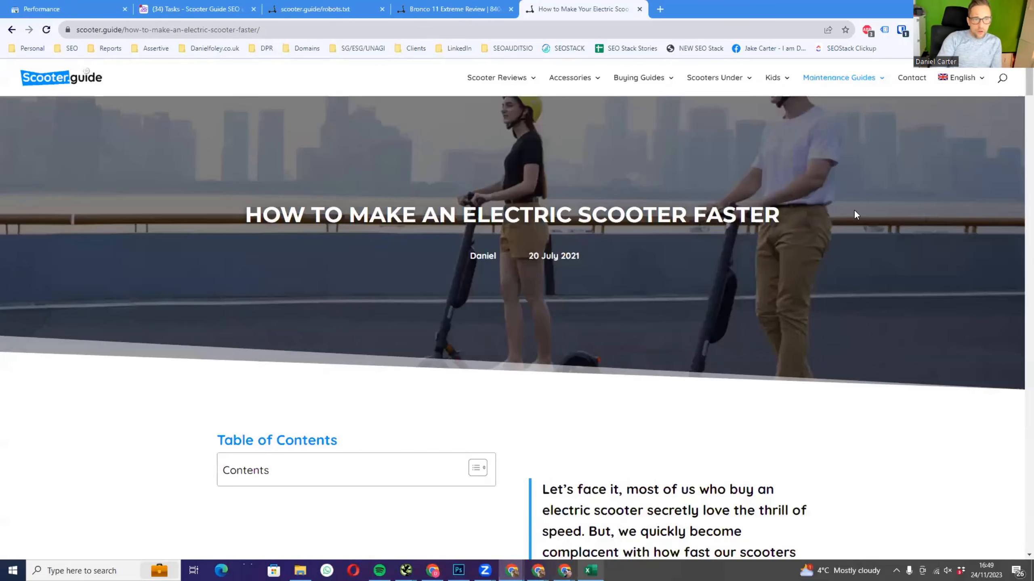
left_click_drag(242, 212, 766, 214)
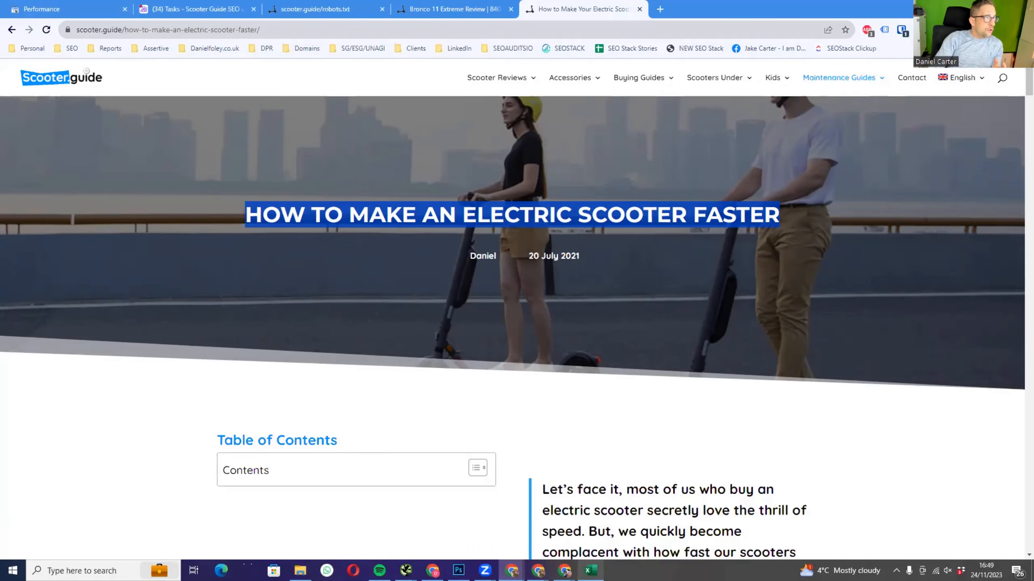
- Bring the spreadsheet window back, maximize it and examine the page list on the GSC Click Data sheet
left_click_drag(1033, 20, 666, 20)
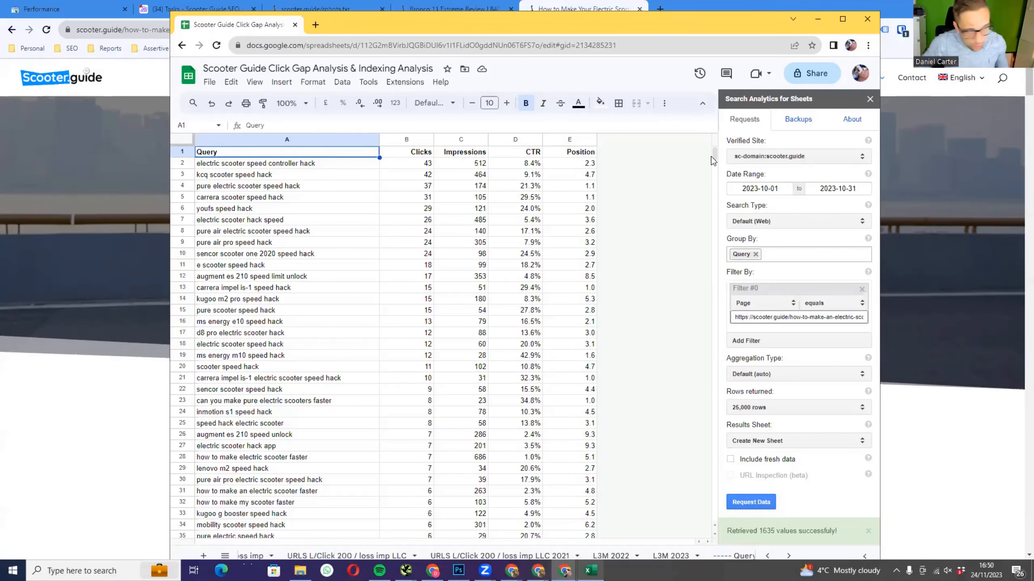
double_click(438, 28)
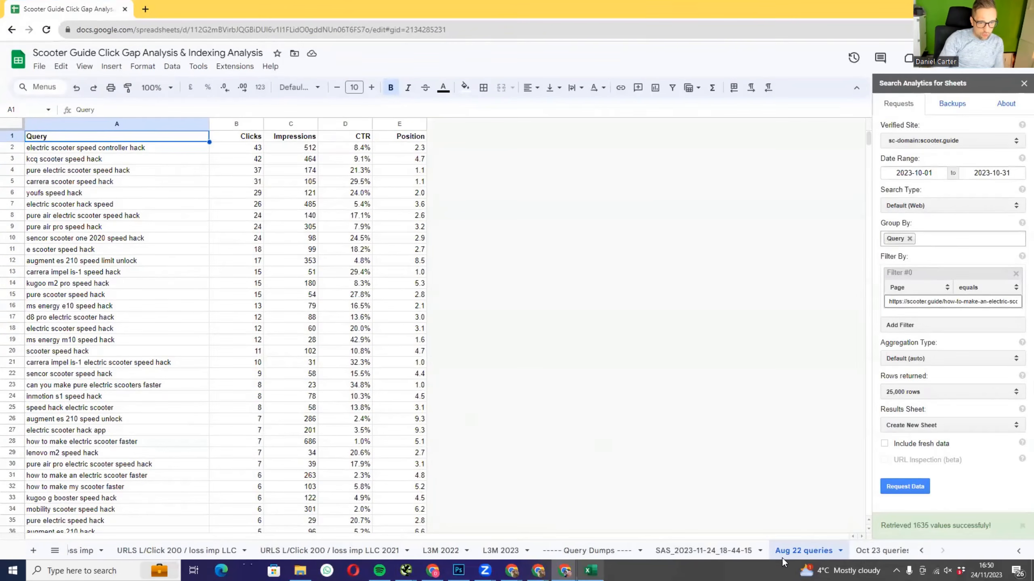
left_click(923, 550)
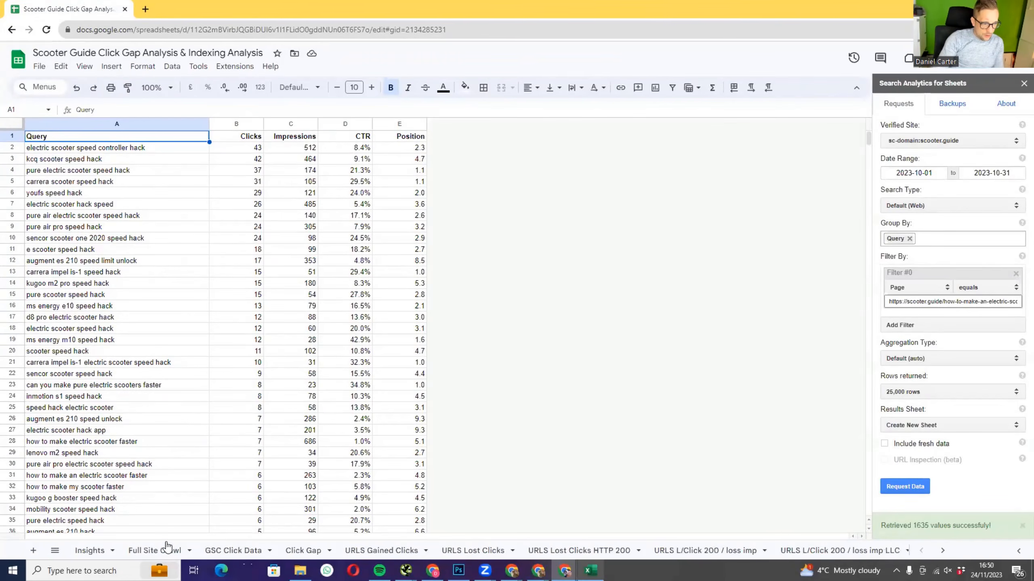
left_click(233, 550)
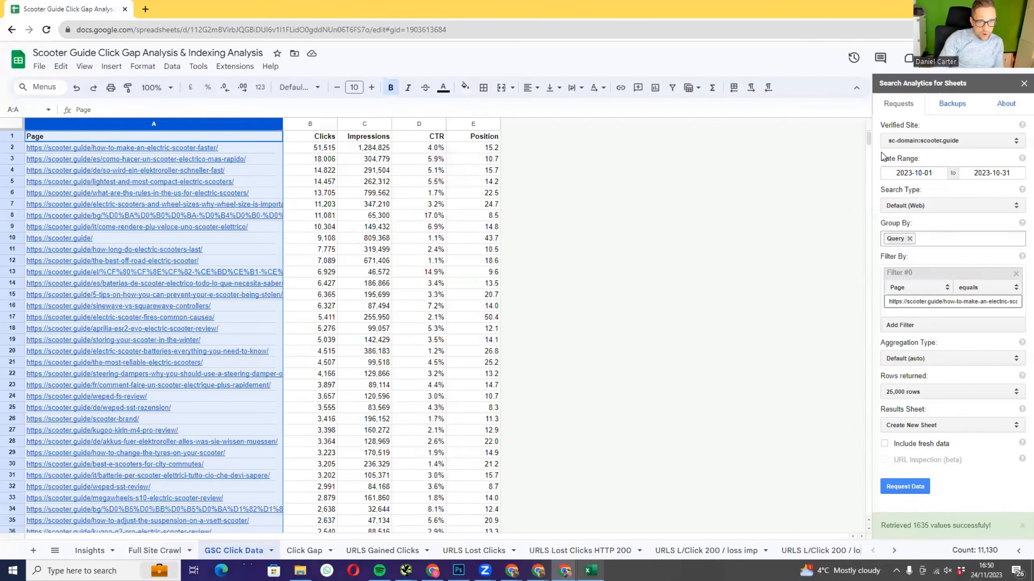
left_click_drag(872, 141, 855, 232)
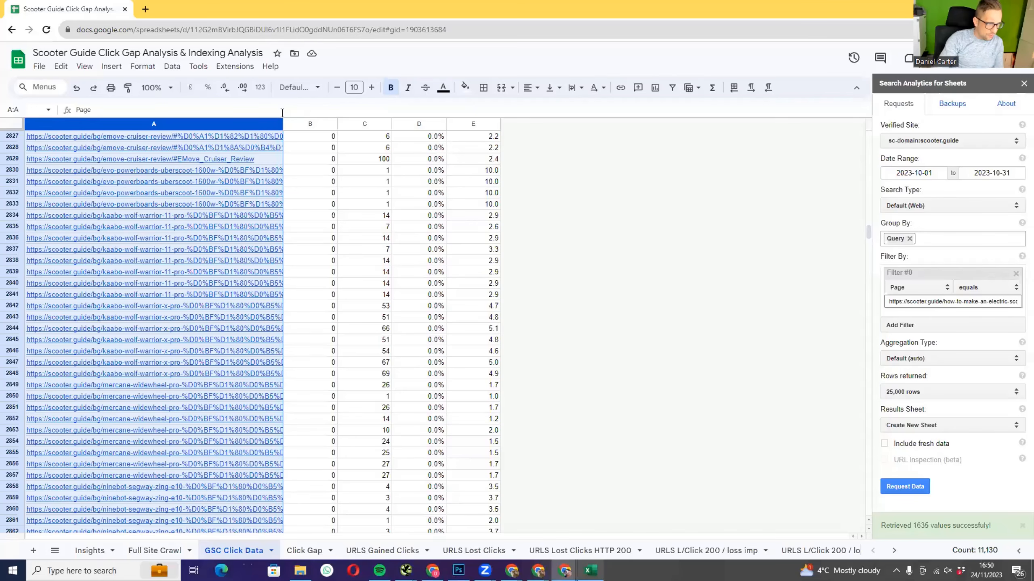
left_click_drag(870, 231, 868, 139)
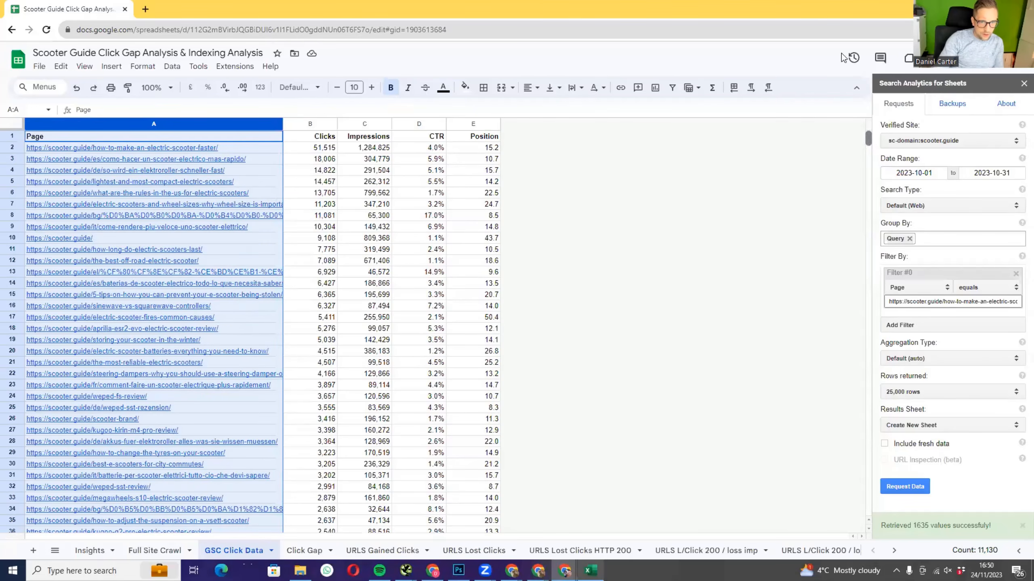
left_click(346, 247)
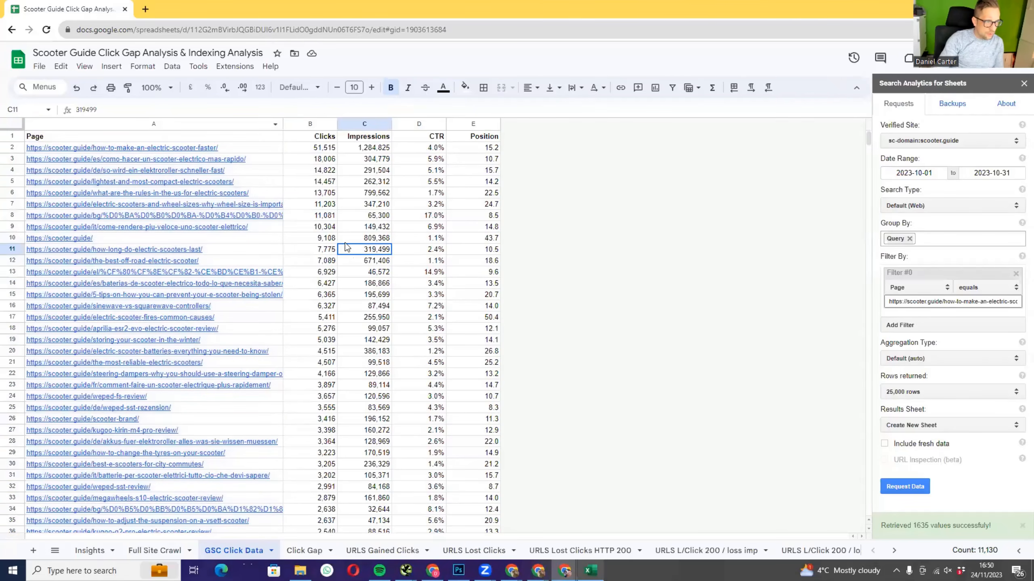
- Create a filter on the header row of GSC Click Data and limit the Page column to text that does not contain #
left_click(12, 136)
left_click(171, 67)
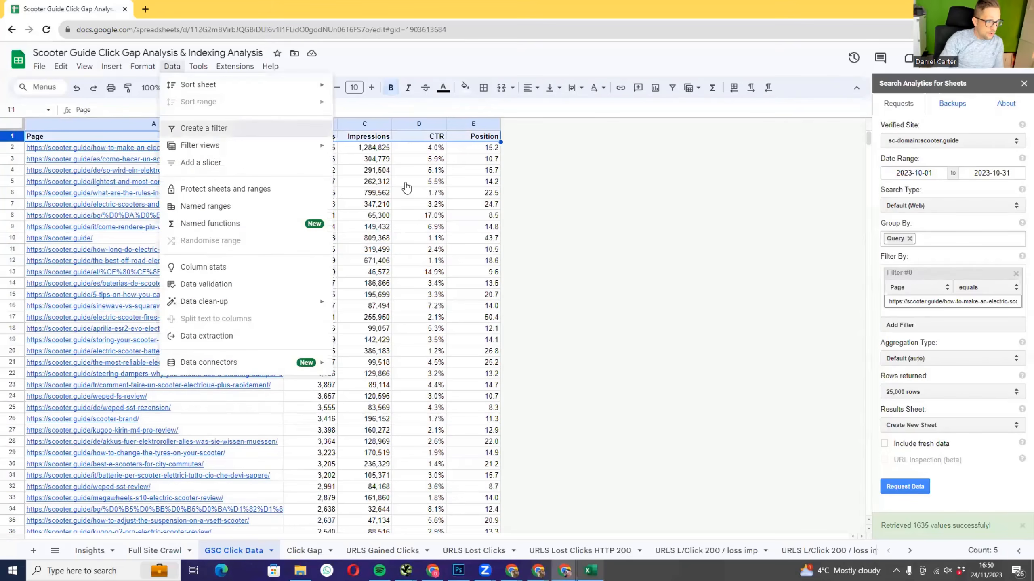
left_click(199, 128)
left_click(277, 137)
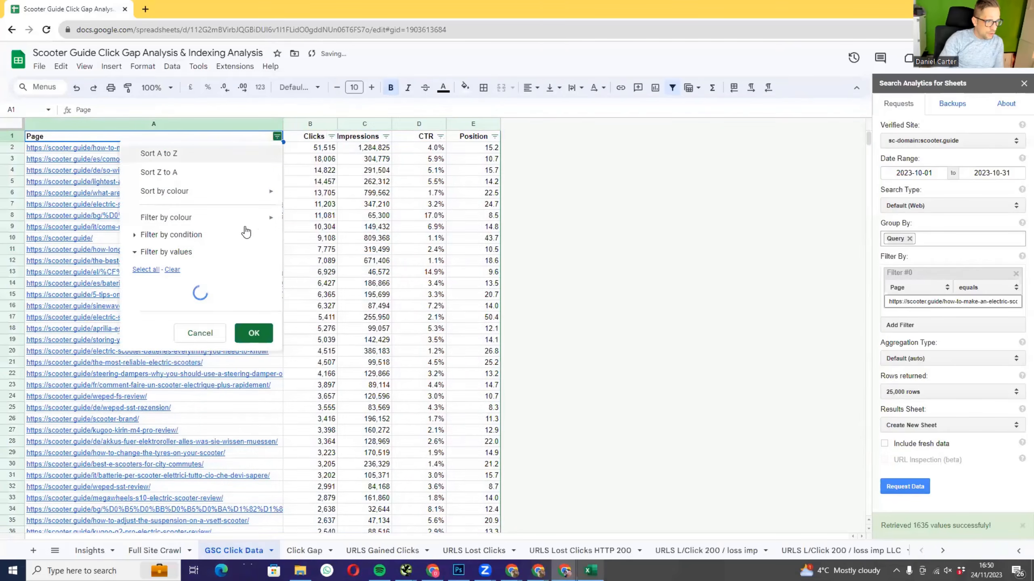
left_click(172, 235)
left_click(208, 256)
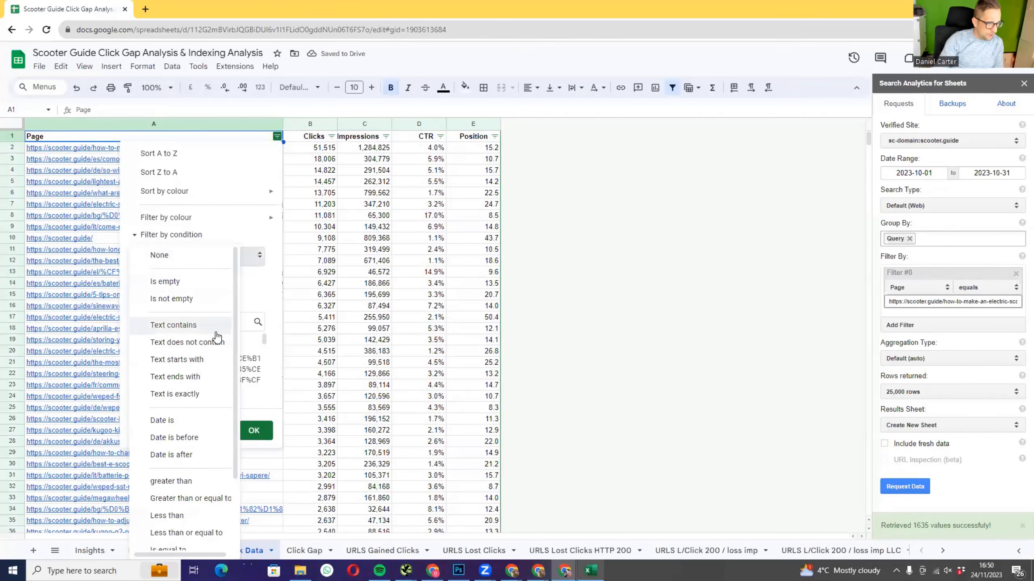
left_click(213, 341)
type("#")
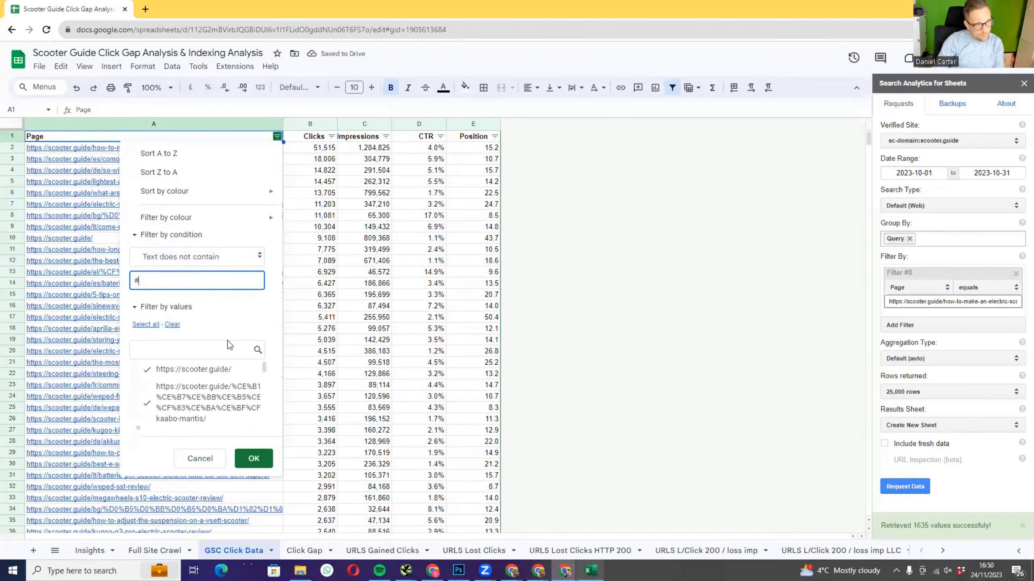
left_click(257, 458)
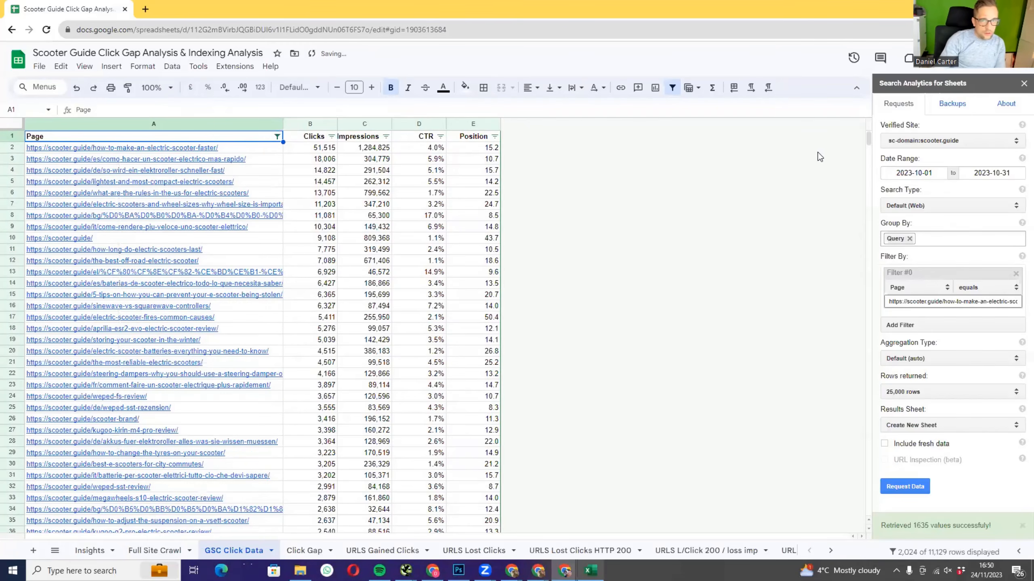
- Copy the zero-click URL ending in /it/recensione-dello-scooter-elettrico-hiboy-nex3/ from the filtered list and open it in a new tab
left_click_drag(869, 142, 843, 402)
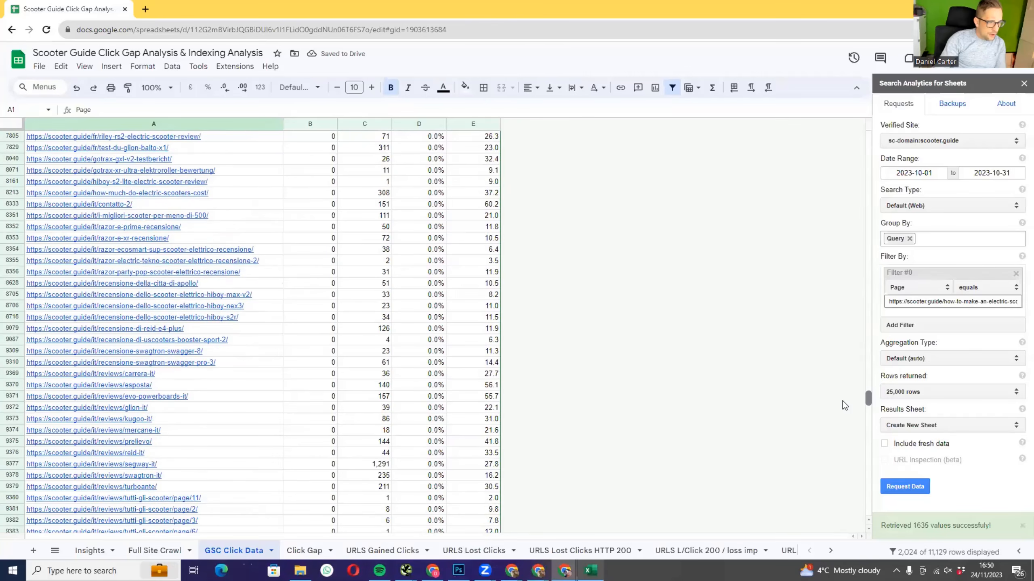
left_click(287, 309)
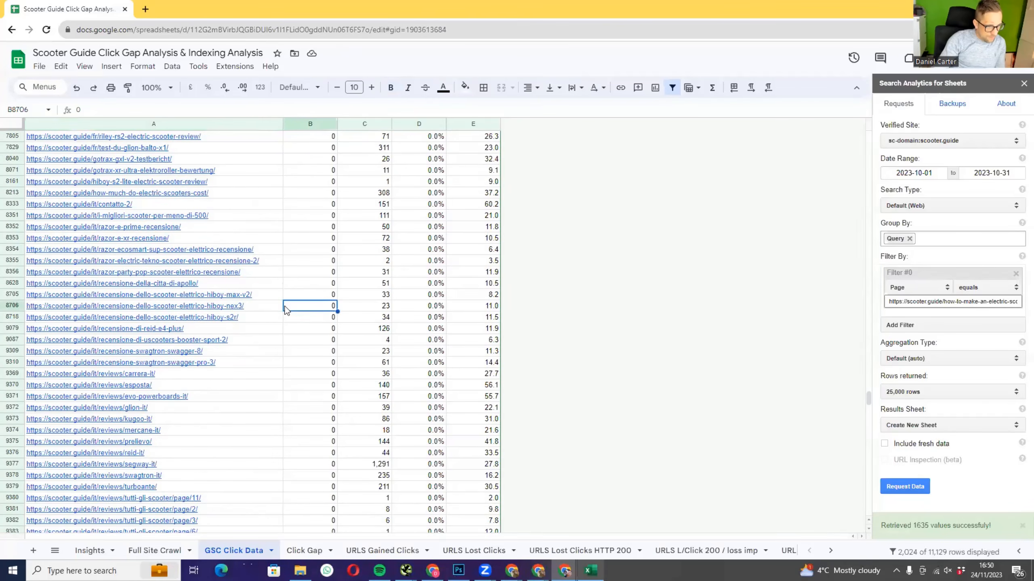
left_click(241, 306)
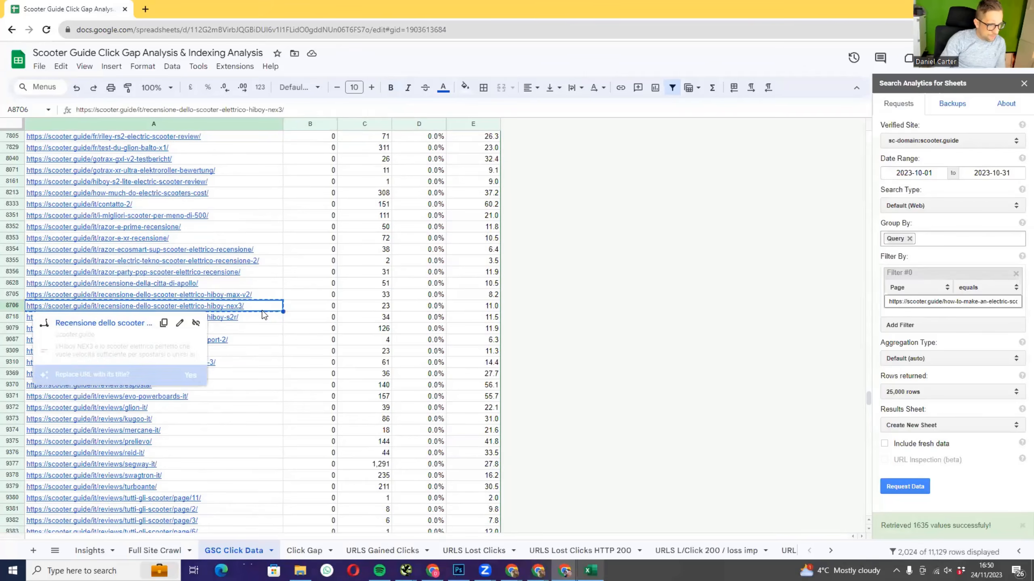
left_click(145, 9)
key("ctrl+v")
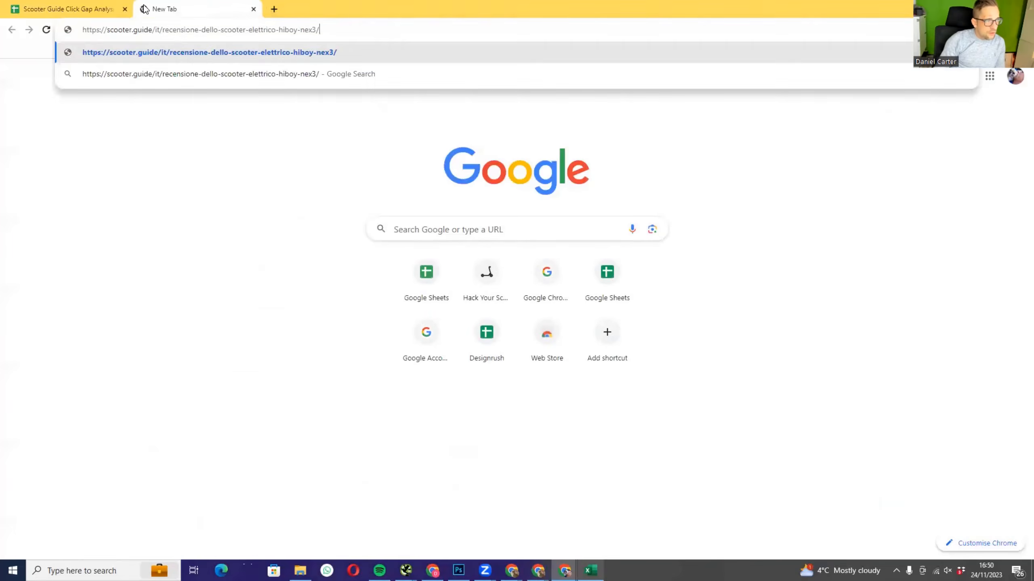
key("Return")
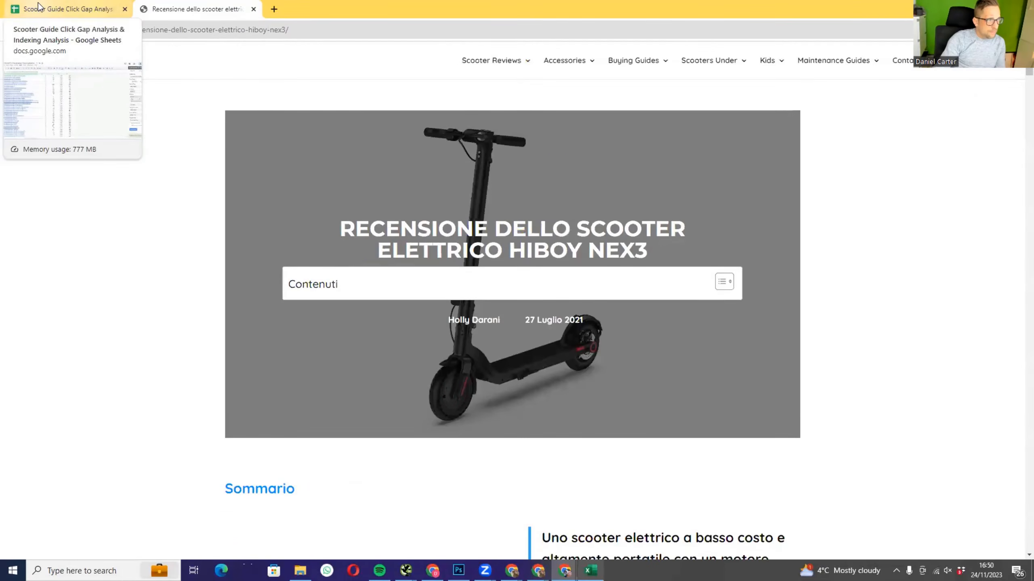
- Move the restored spreadsheet window aside and set the exact-URL page filter in Search Console to the copied hiboy-nex3 address
left_click(39, 7)
double_click(795, 3)
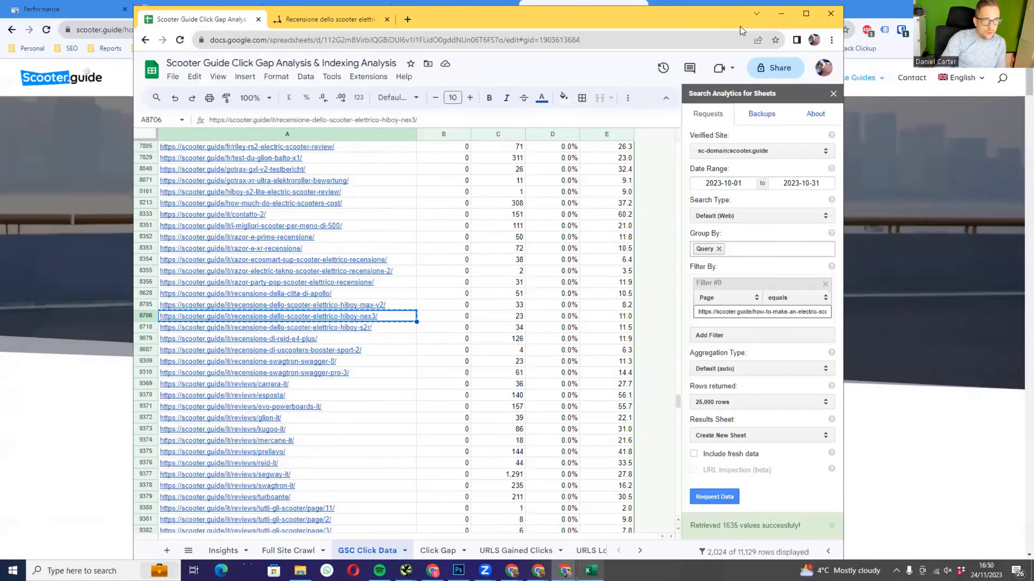
left_click_drag(718, 26, 1033, 14)
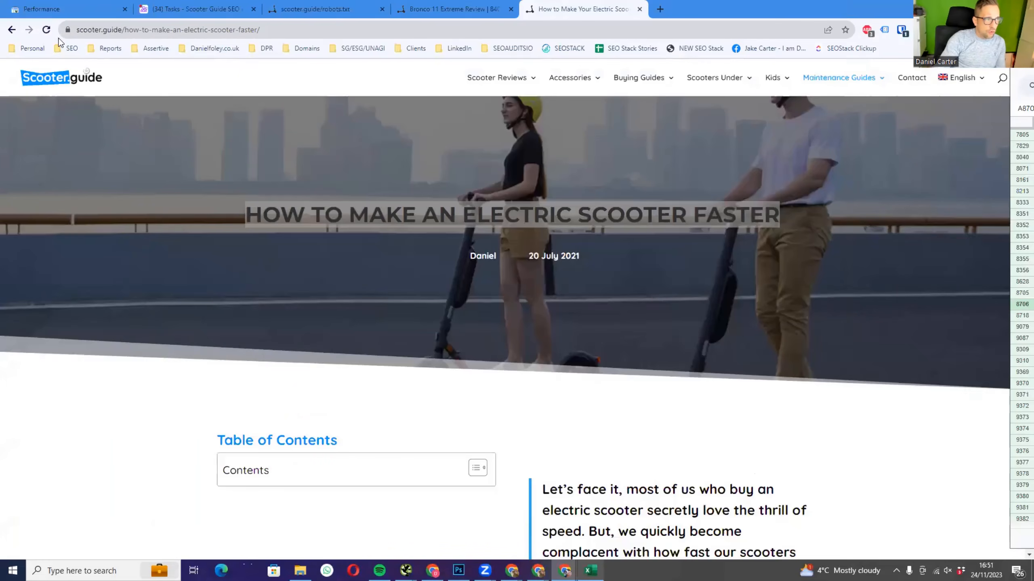
left_click(49, 8)
key("ctrl+v")
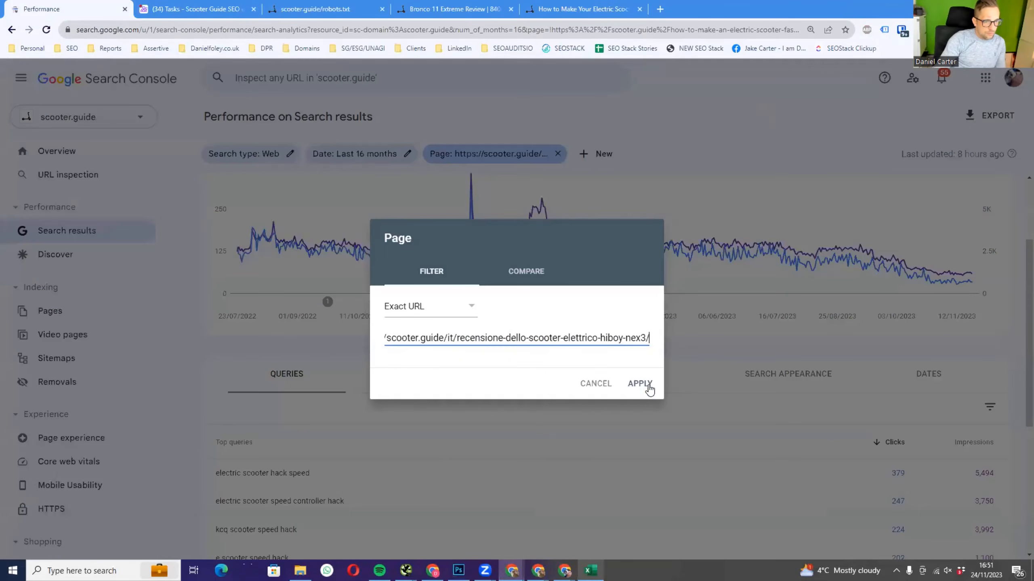
left_click(640, 383)
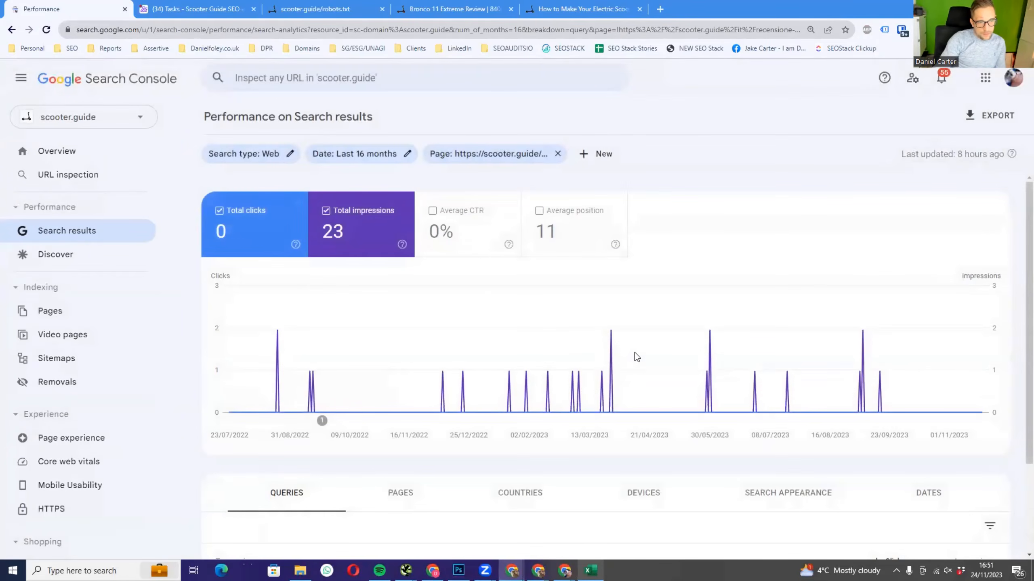
- Examine the hiboy-nex3 page's query table and performance chart with the average position metric turned on
scroll(480, 295, "down", 3)
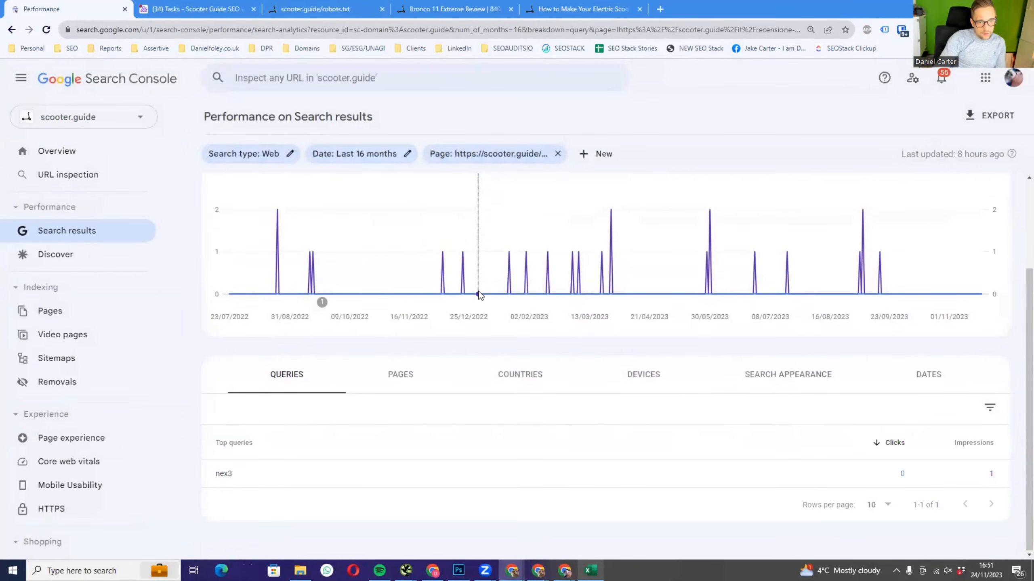
left_click(392, 376)
left_click(307, 372)
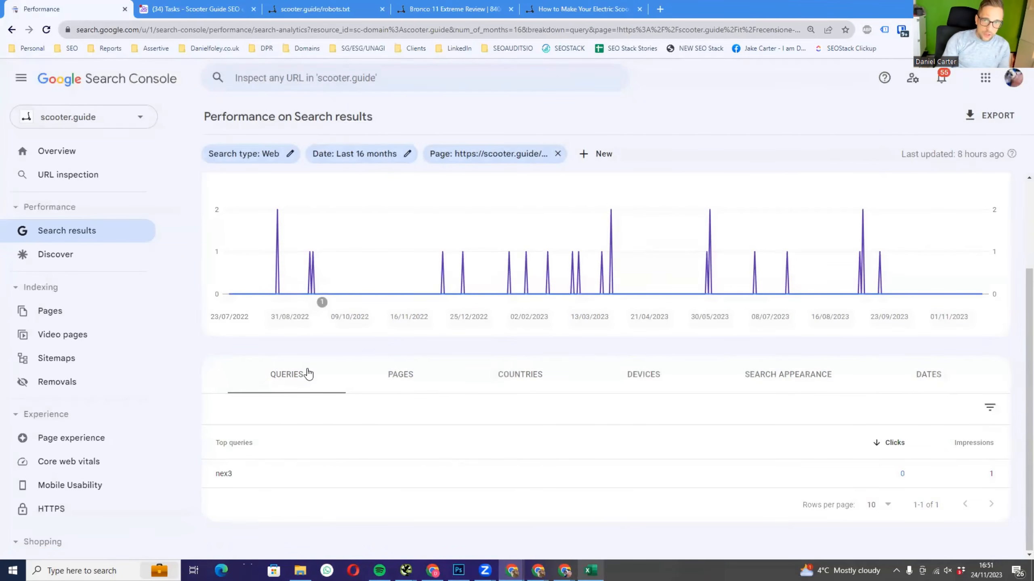
scroll(310, 358, "up", 3)
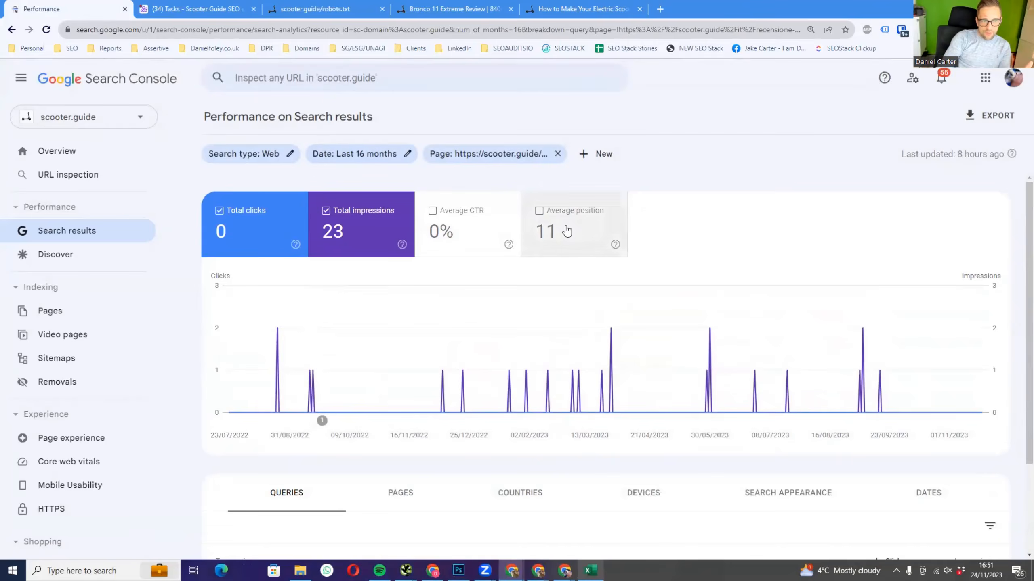
mouse_move(914, 324)
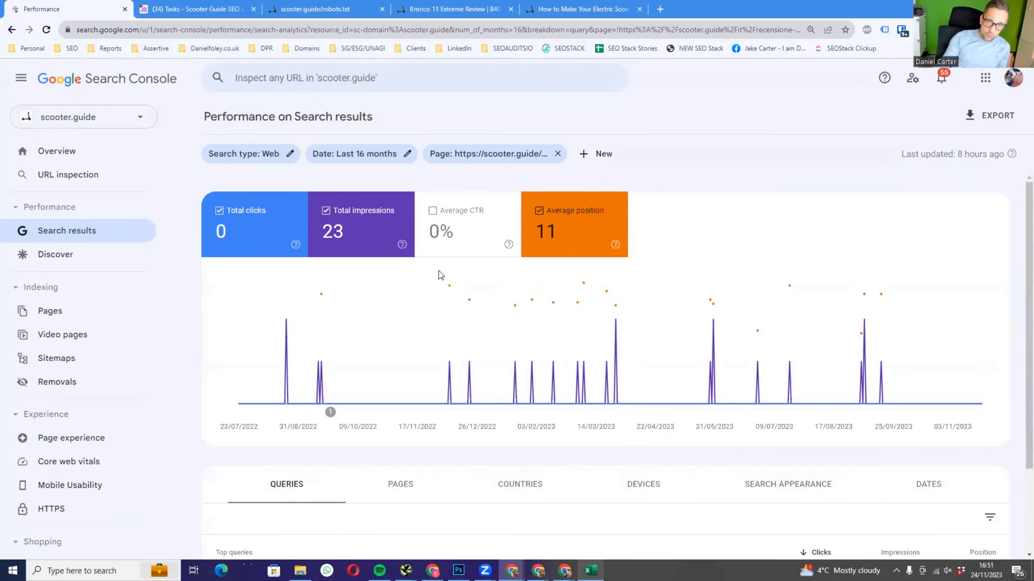
scroll(439, 270, "down", 2)
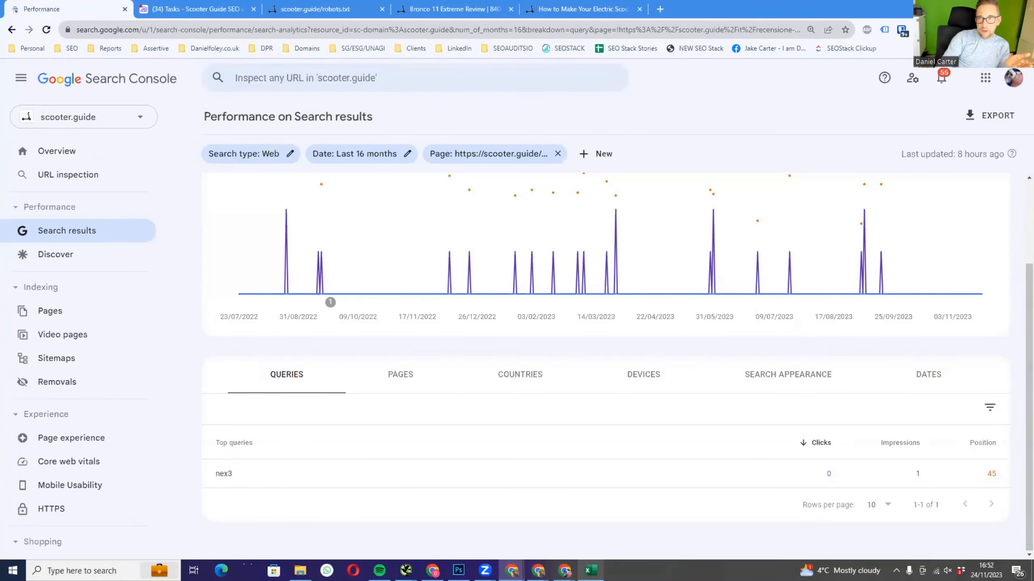
- Bring the spreadsheet window back over Search Console and scan the filtered GSC Click Data list from zero-click pages to low-click pages
key("alt+Tab")
left_click_drag(1030, 8, 635, 29)
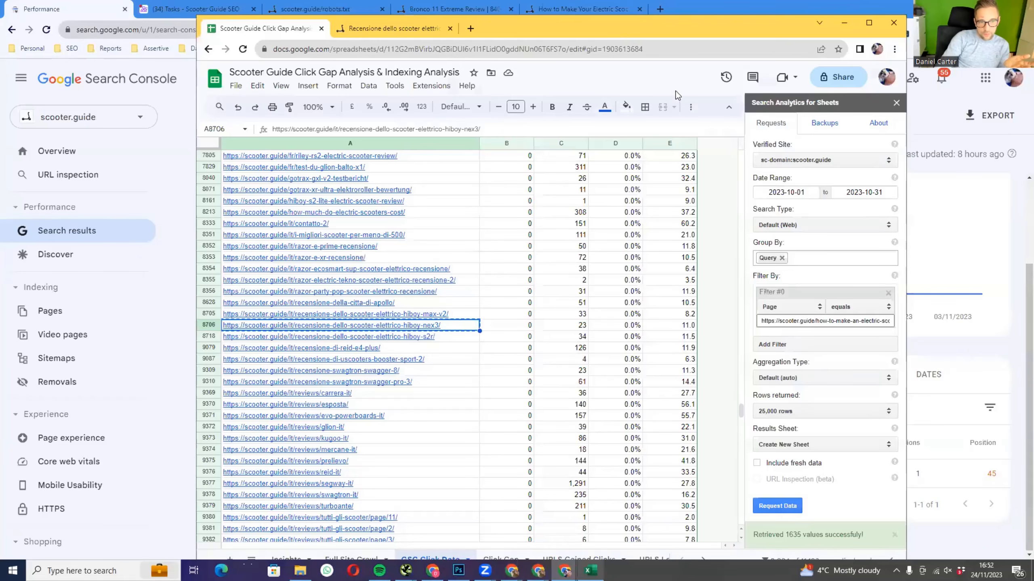
scroll(521, 342, "up", 6)
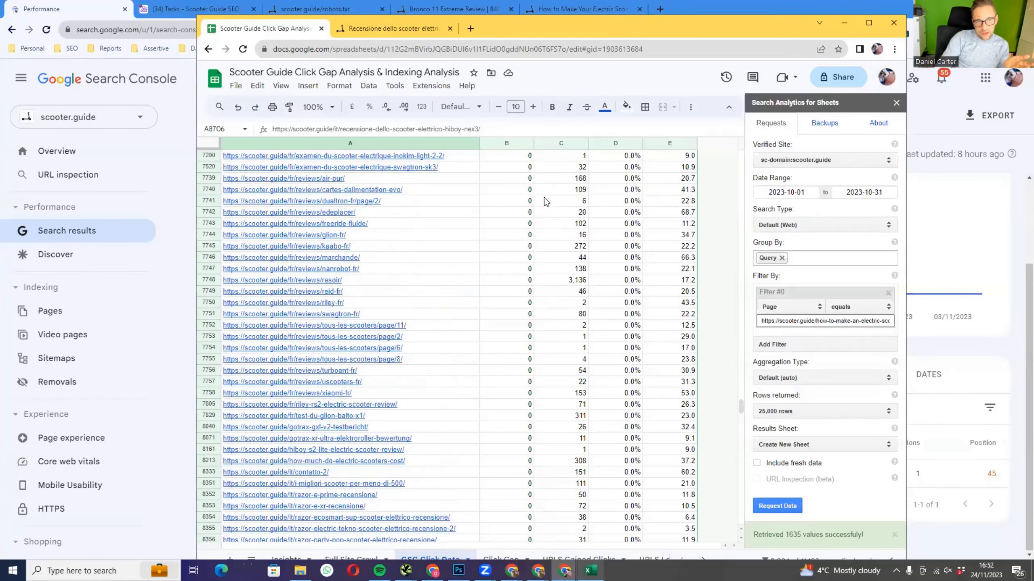
scroll(555, 209, "up", 3)
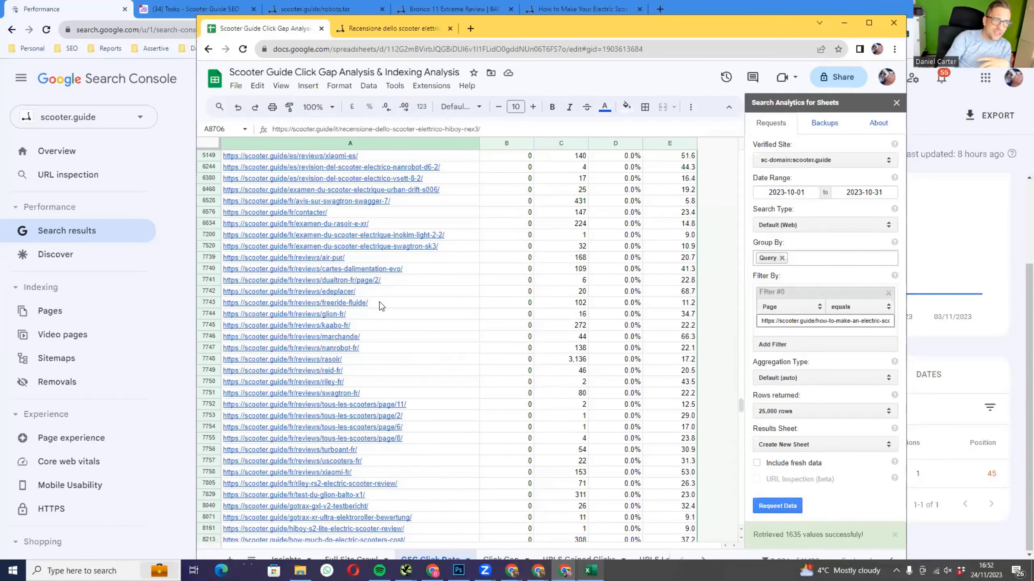
scroll(380, 302, "up", 4)
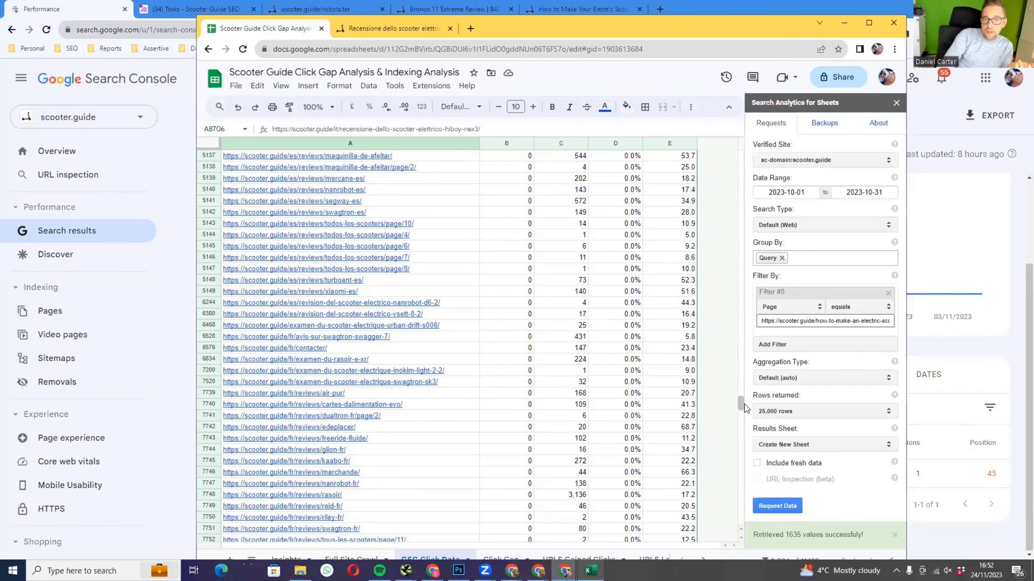
left_click_drag(741, 399, 732, 321)
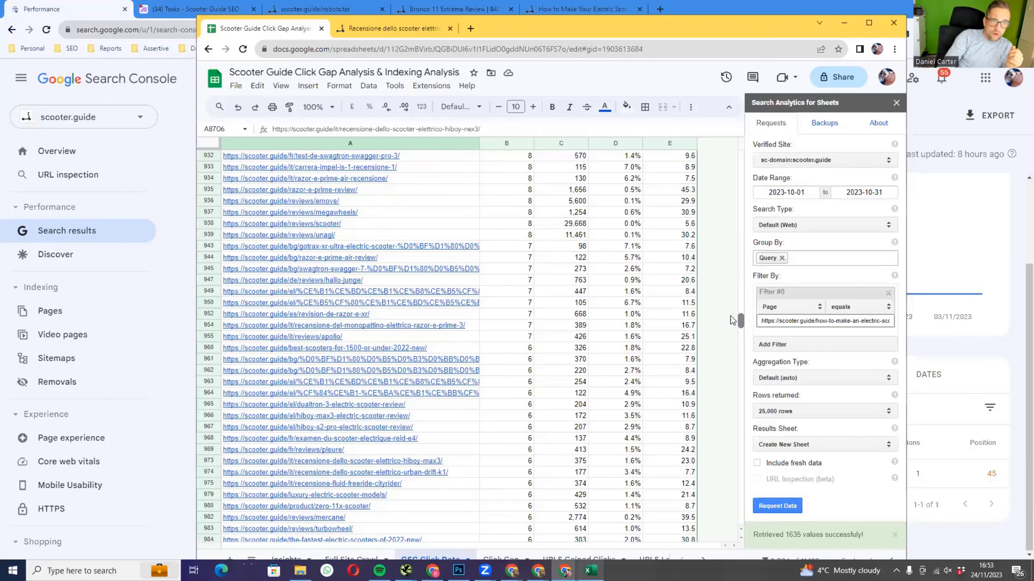
- Copy the seven-click /bg/gotrax-xr-ultra-electric-scooter URL, set it as Search Console's exact-URL page filter, and check its query table
mouse_move(445, 261)
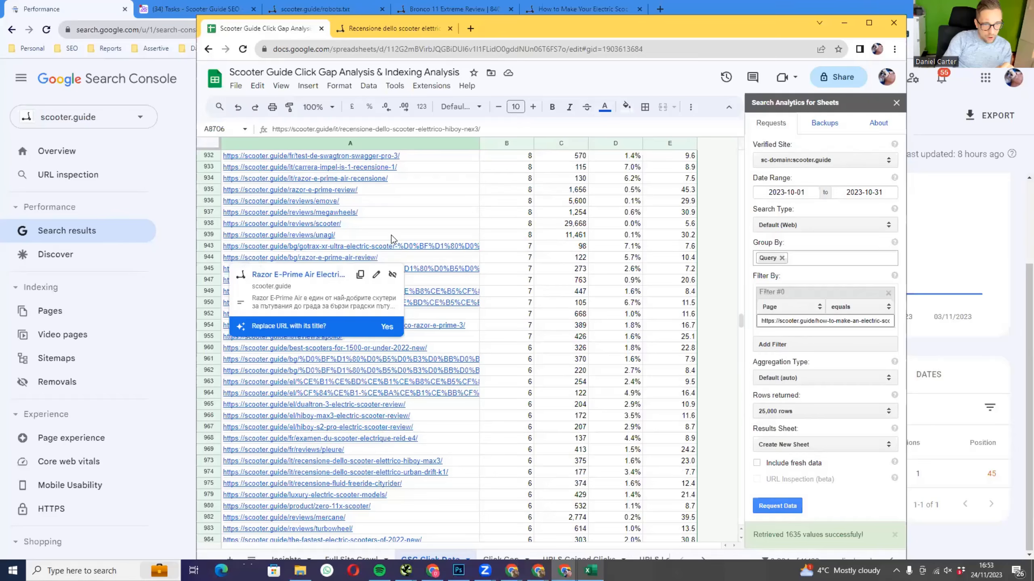
left_click(448, 247)
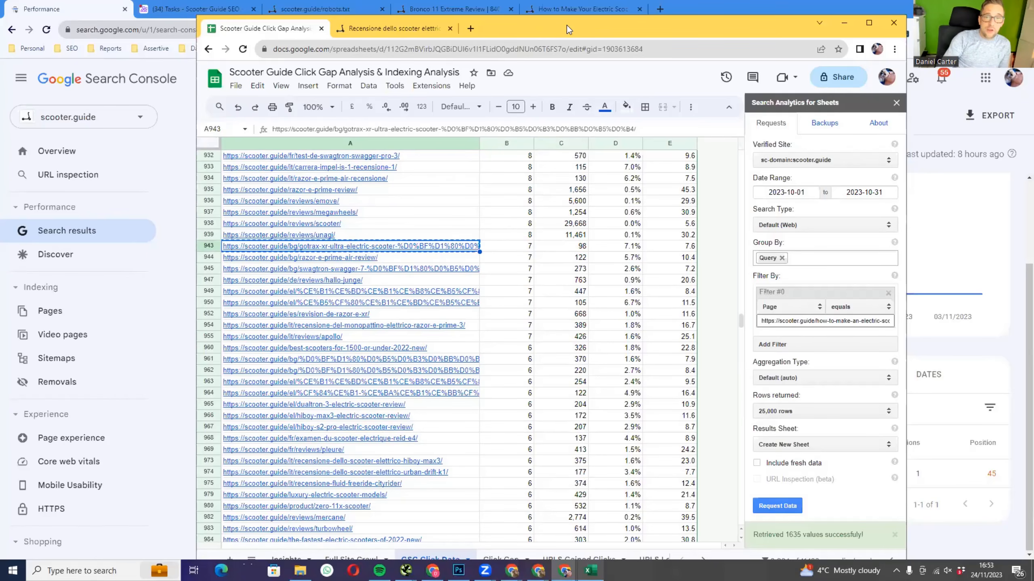
key("alt+Tab")
left_click(463, 153)
type("https://scooter.guide/bg/gotrax-xr-ultra-electric-scooter-%D0%BF%D1%80%D0%B5%D0%B3%D0%BB%D0%B5%D0%B4/")
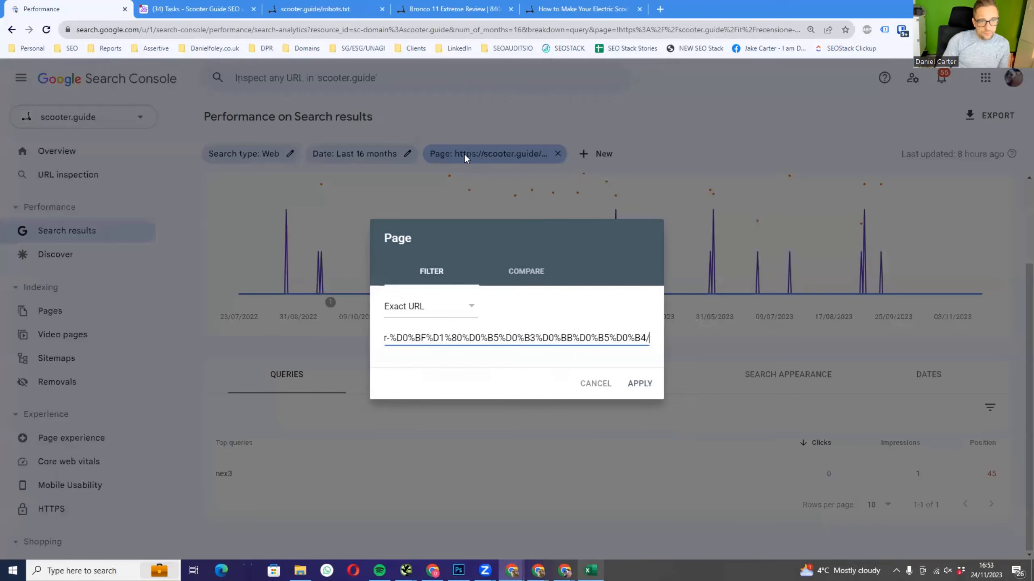
key("Return")
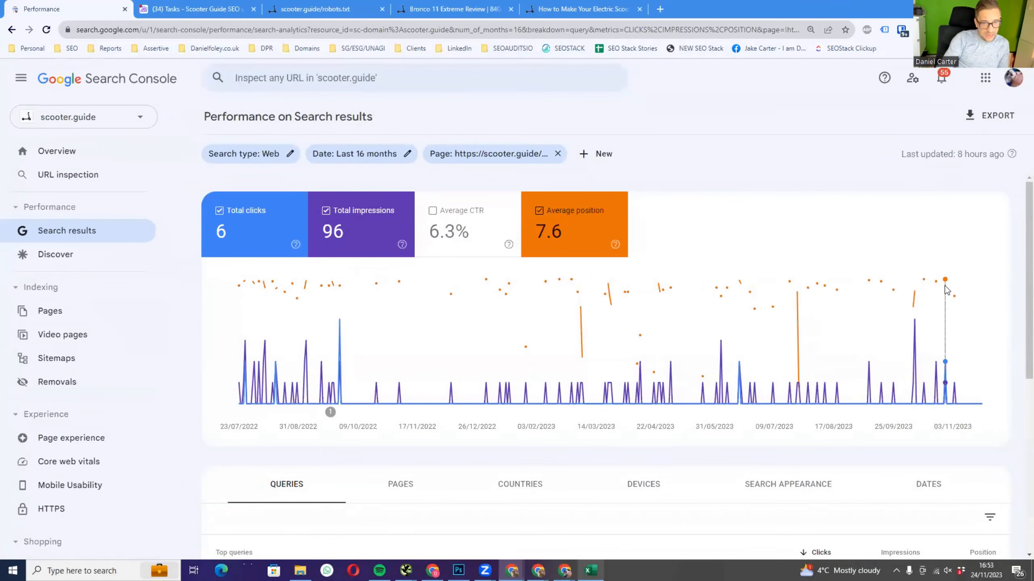
scroll(813, 294, "down", 7)
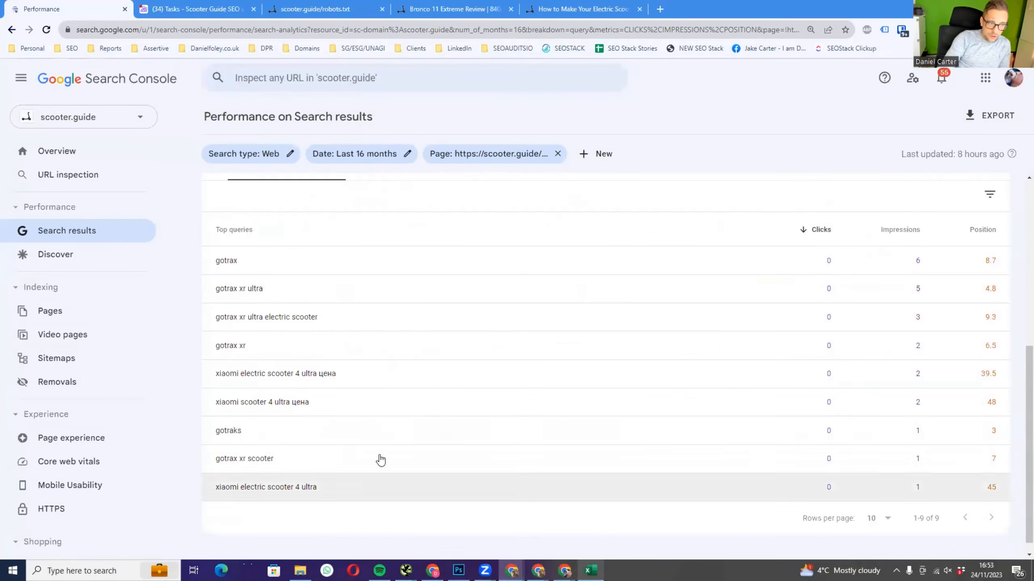
left_click_drag(934, 518, 943, 519)
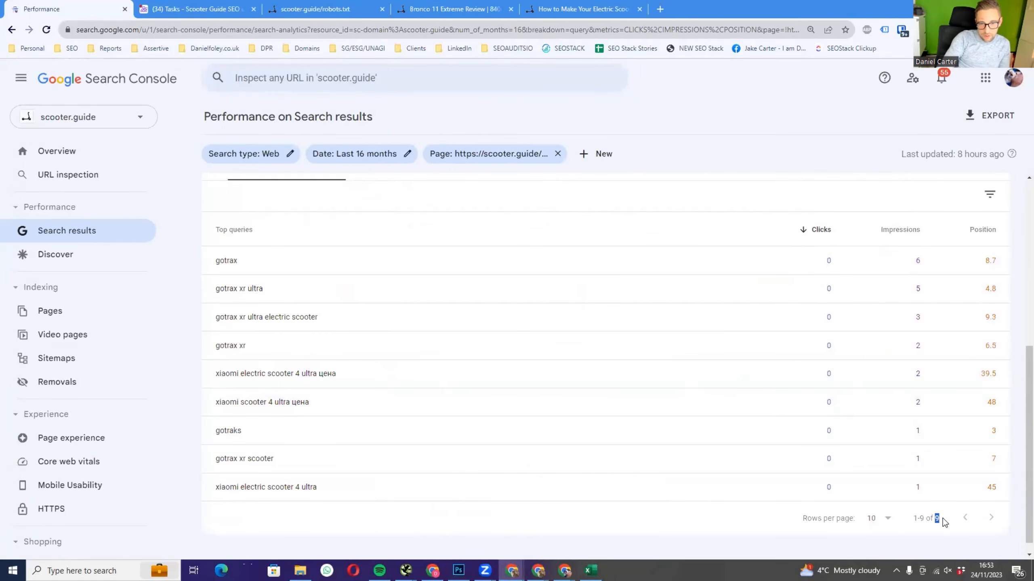
- Return to the spreadsheet, open the Aug 22 queries sheet, and check how far its query list runs
left_click(566, 570)
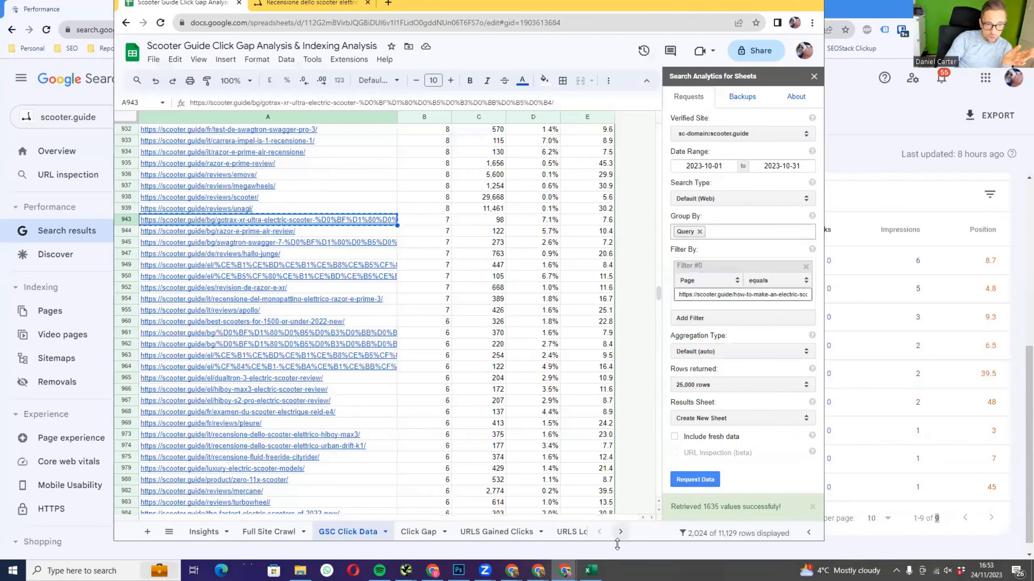
left_click(620, 531)
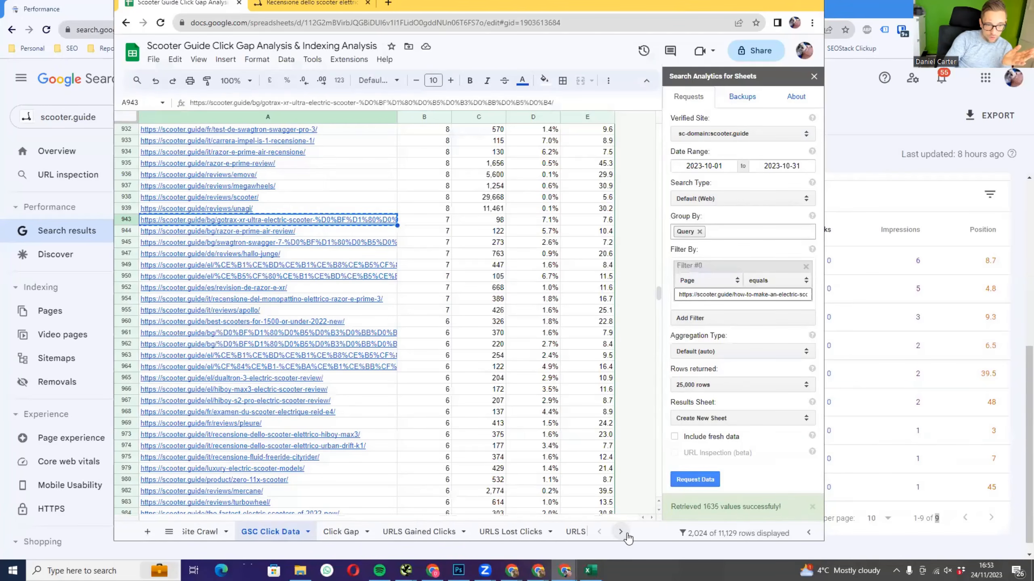
left_click(621, 532)
left_click(620, 532)
left_click(621, 532)
left_click(468, 531)
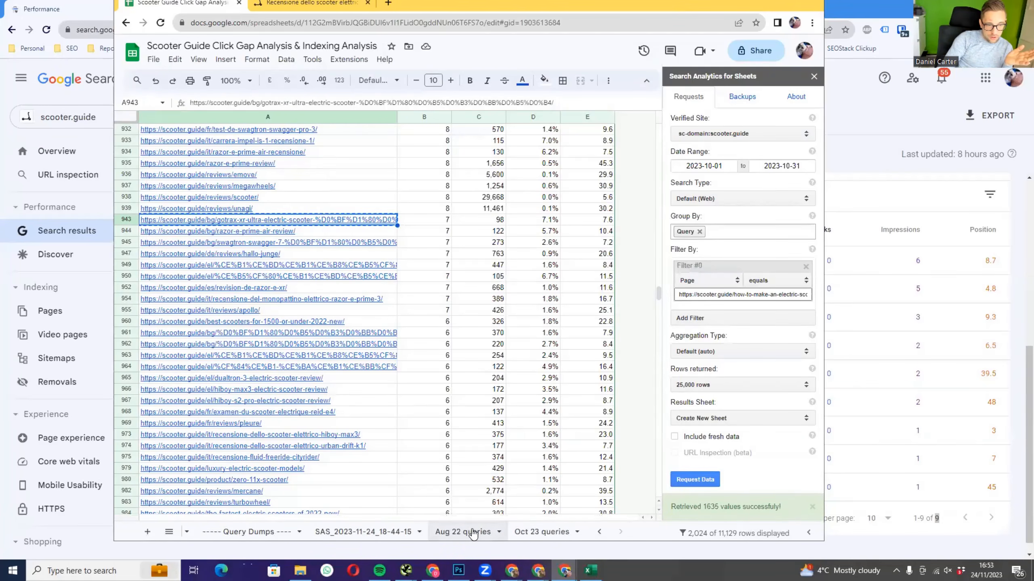
left_click_drag(665, 131, 667, 523)
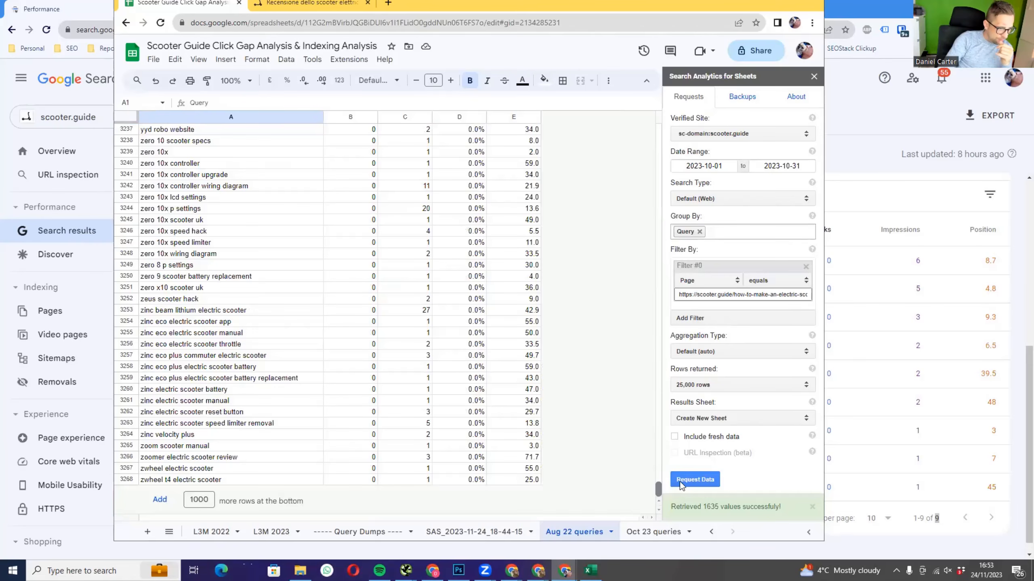
key("ctrl+Home")
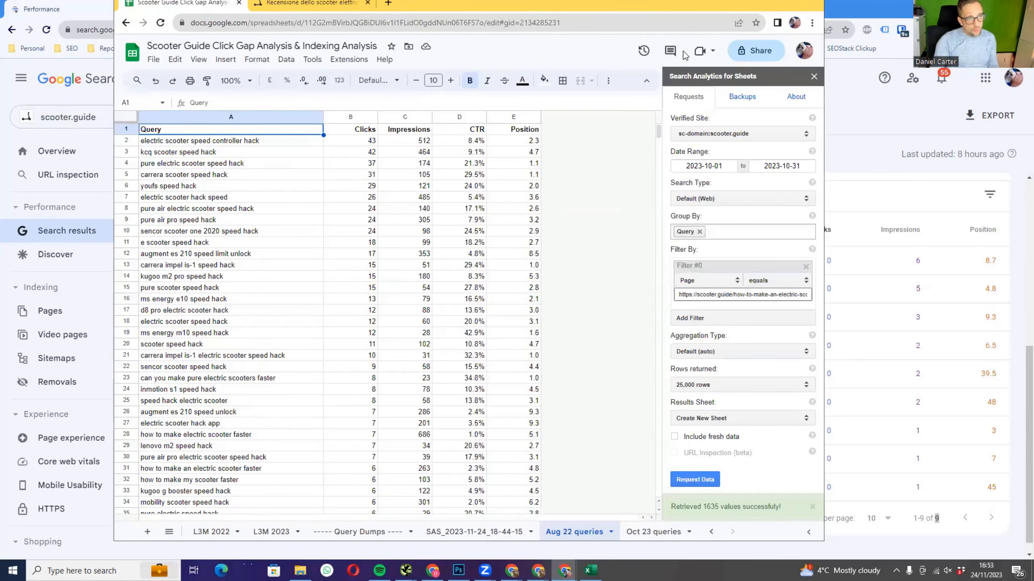
- Open the Oct 23 queries sheet and check how far its query list runs compared with Aug 22
left_click(638, 533)
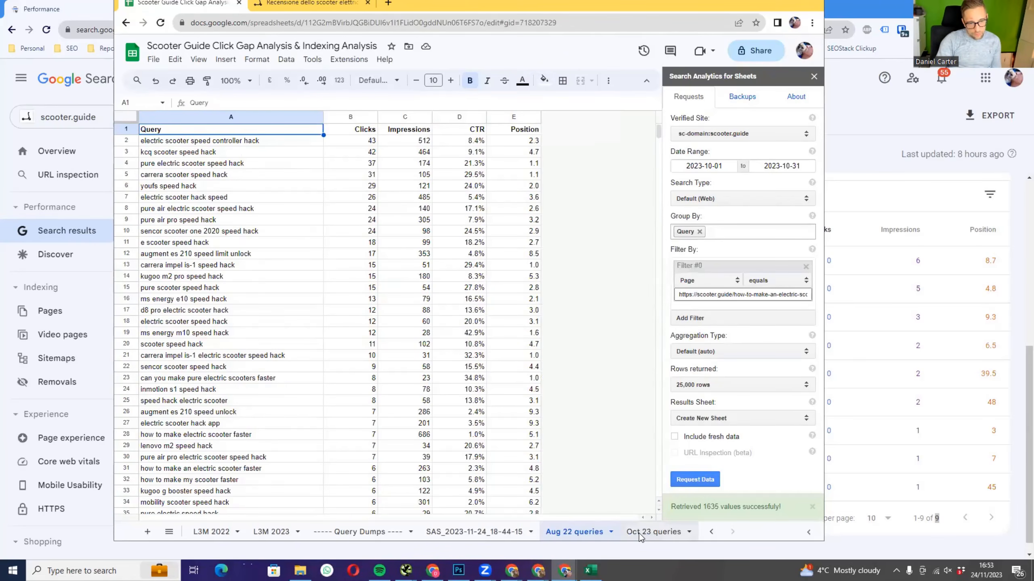
left_click(584, 536)
left_click(651, 533)
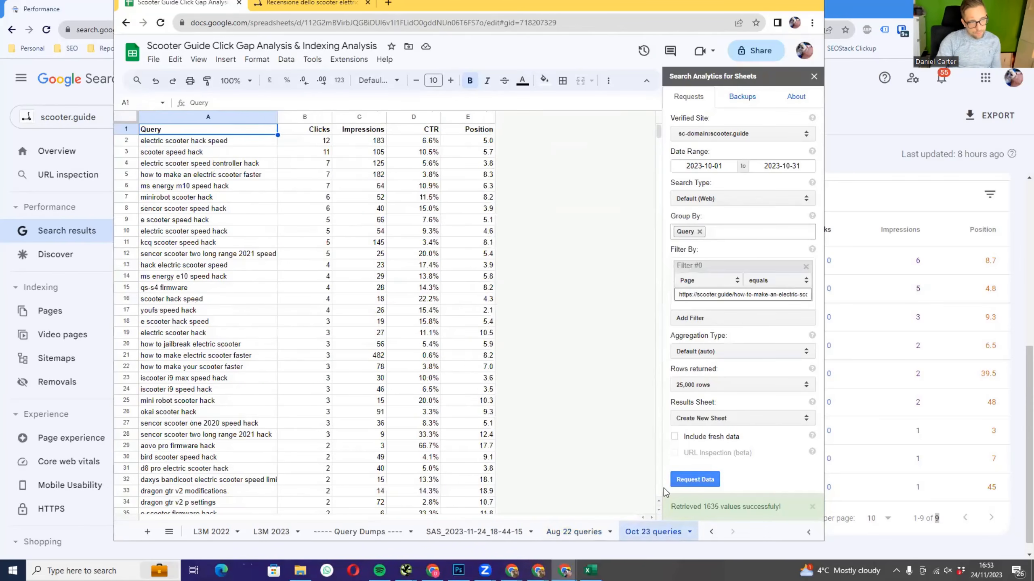
left_click_drag(658, 134, 638, 510)
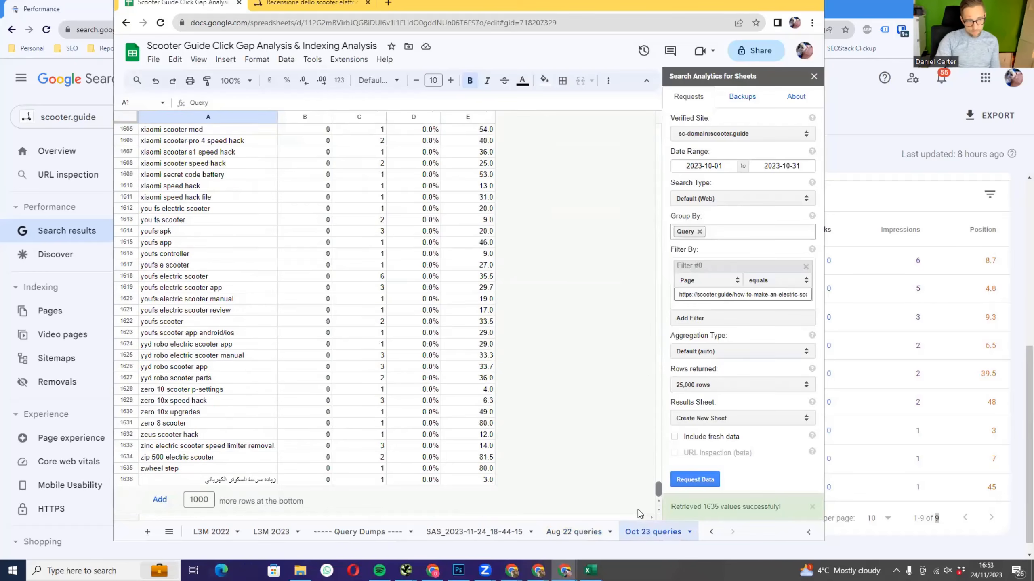
key("ctrl+Home")
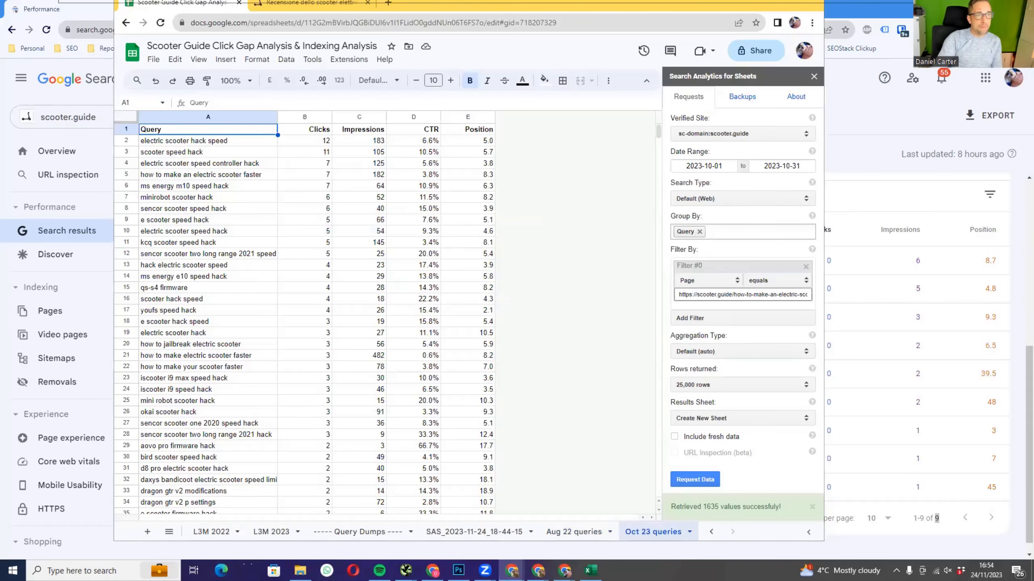
left_click_drag(486, 0, 597, 50)
double_click(598, 50)
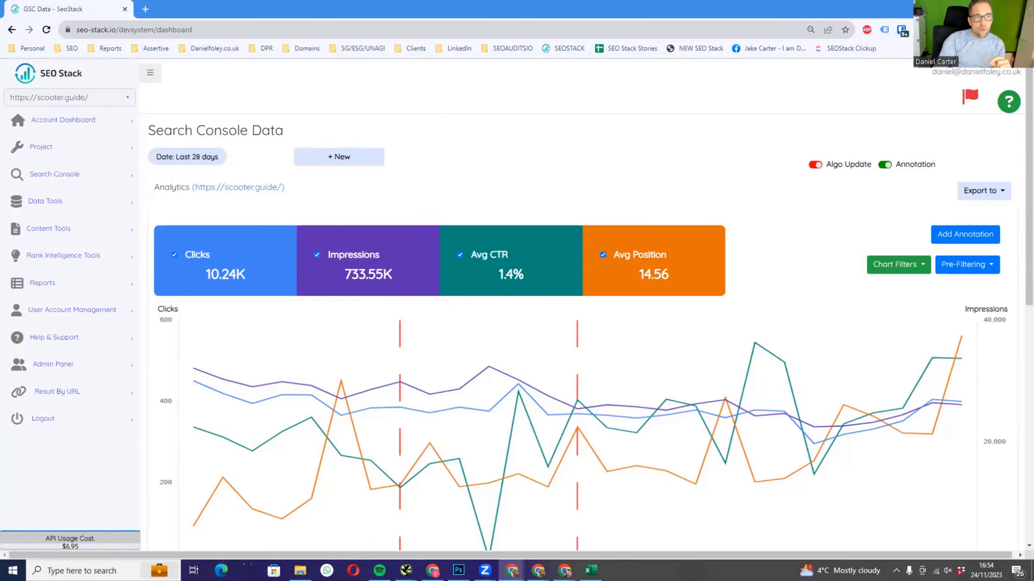
double_click(646, 13)
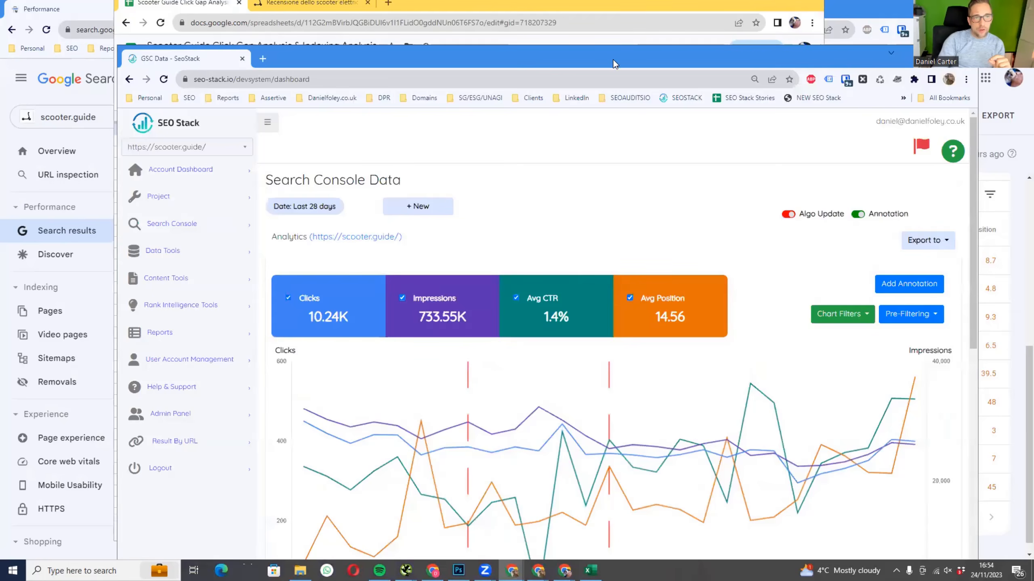
left_click_drag(613, 58, 1033, 58)
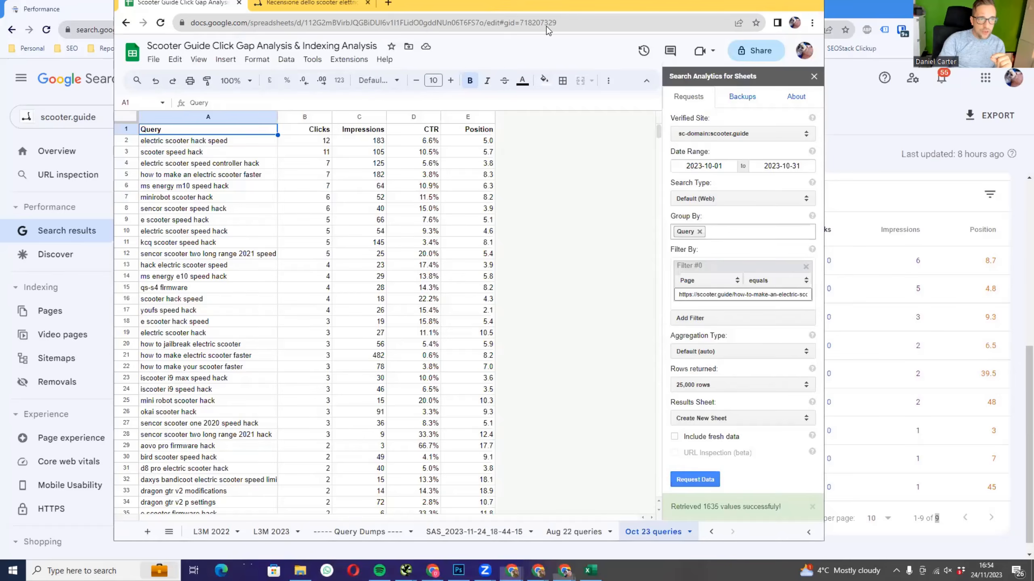
- Move the spreadsheet aside and go back in Search Console to the performance report filtered to the how-to-make-an-electric-scooter-faster page
left_click_drag(546, 3, 1033, 200)
scroll(503, 297, "up", 4)
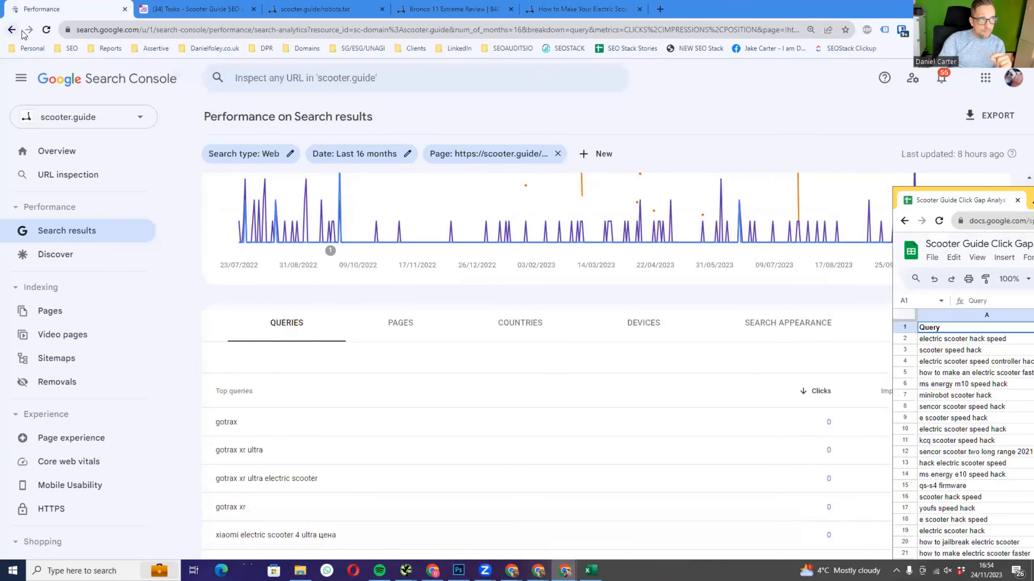
left_click(12, 31)
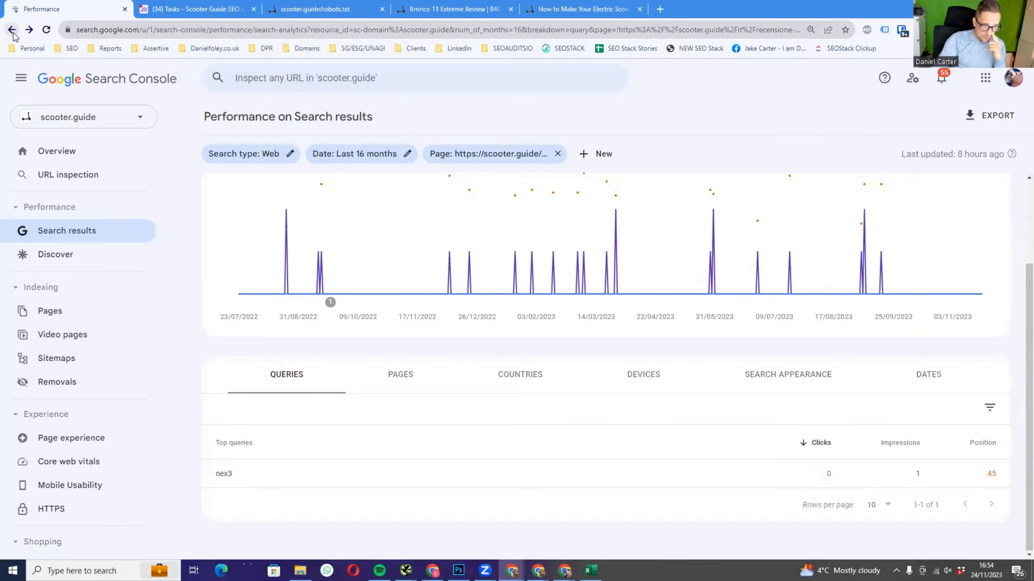
left_click(12, 31)
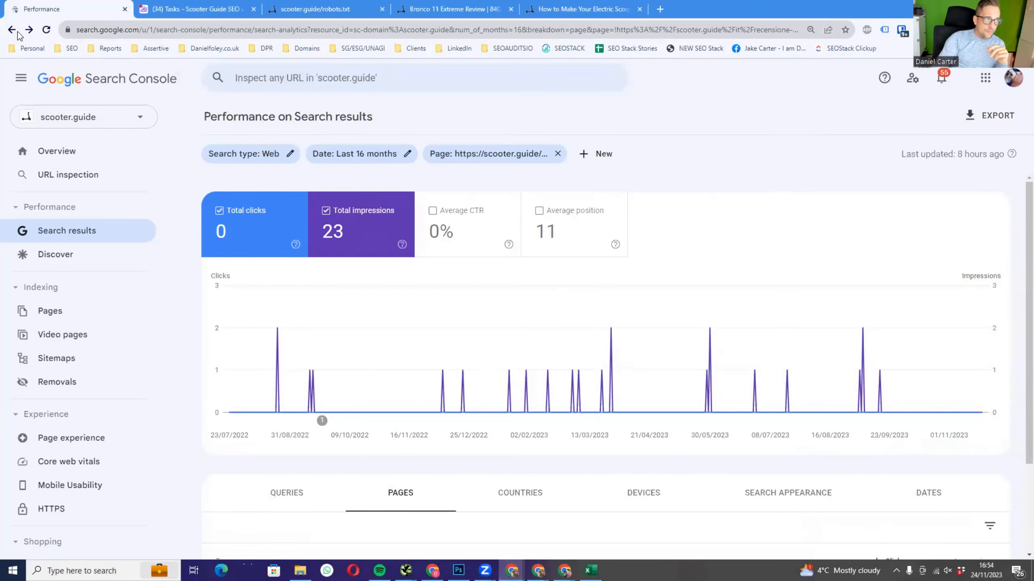
left_click(16, 33)
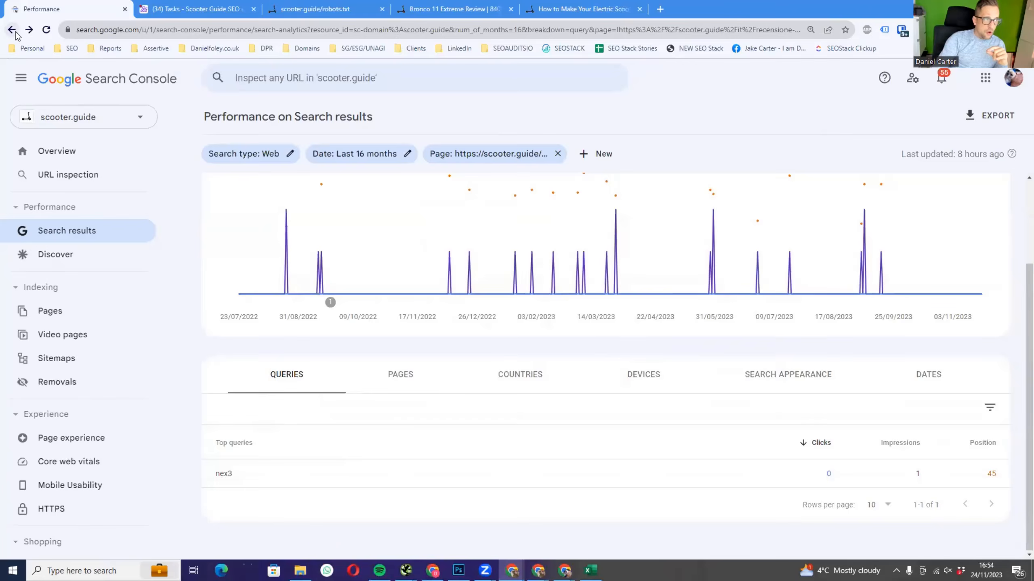
left_click(17, 34)
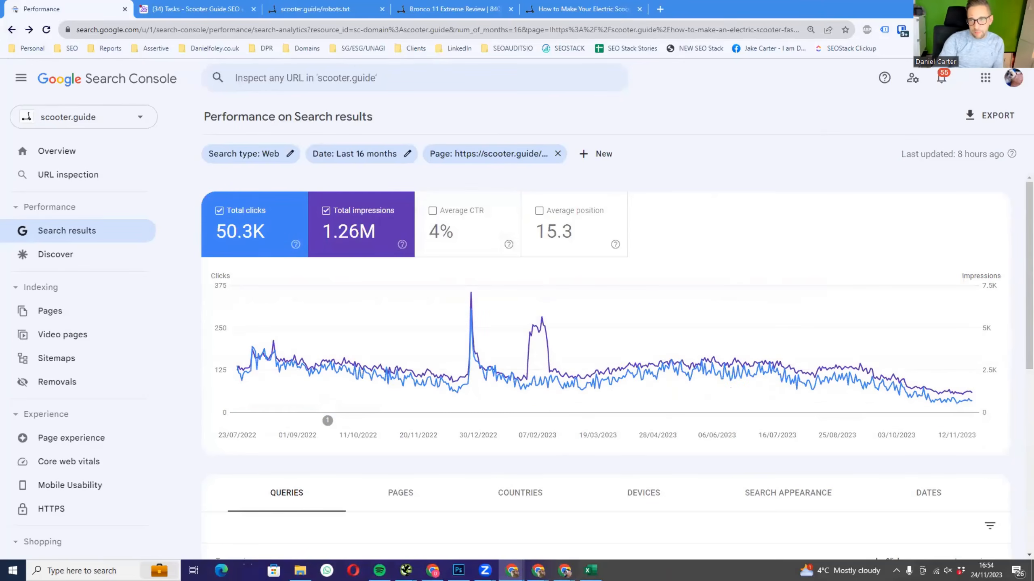
- Bring the spreadsheet back maximised and compare the Aug 22 queries sheet with the Oct 23 queries sheet
left_click_drag(1033, 193, 676, 33)
double_click(677, 33)
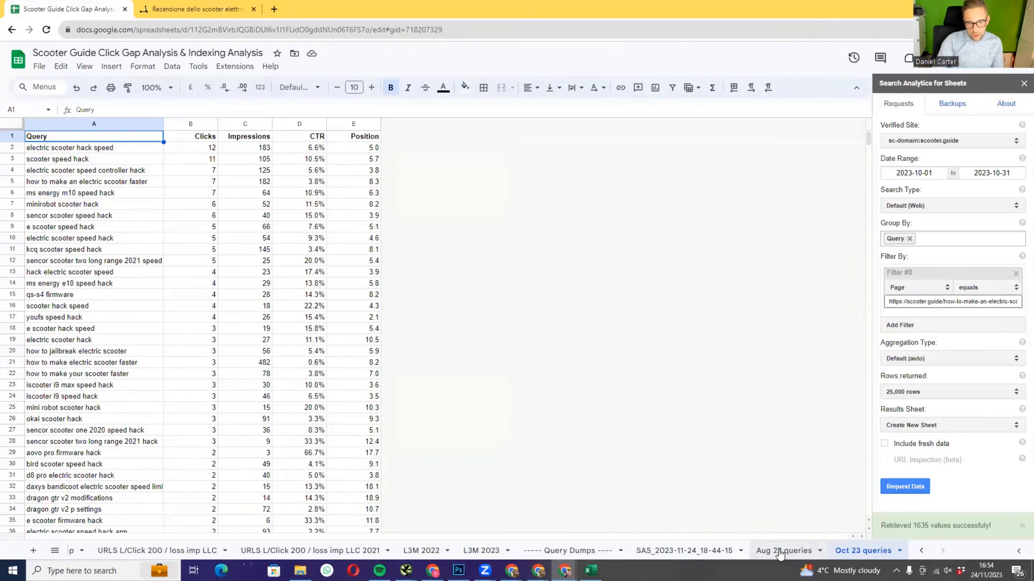
left_click(779, 552)
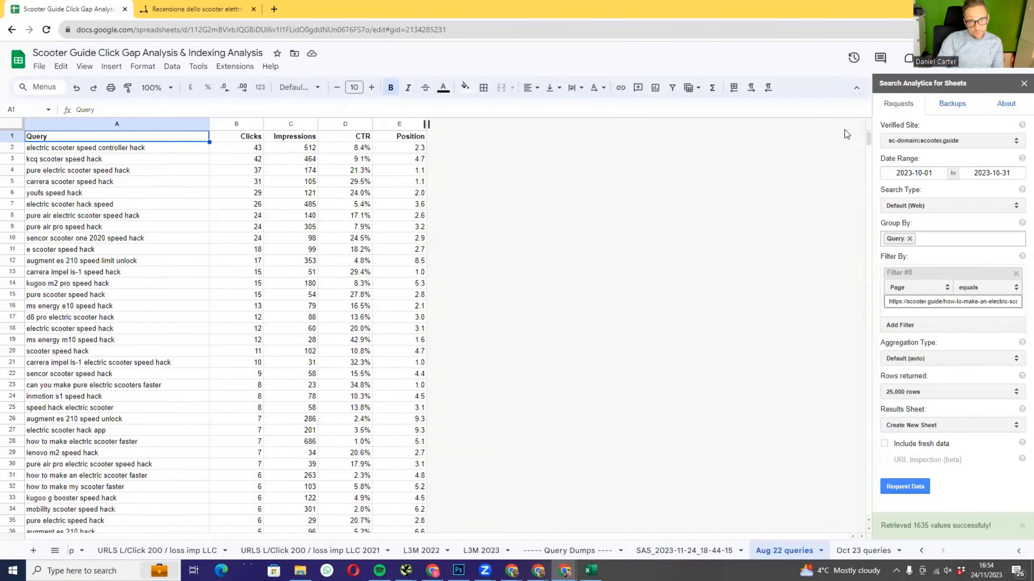
left_click_drag(870, 139, 853, 82)
left_click(863, 550)
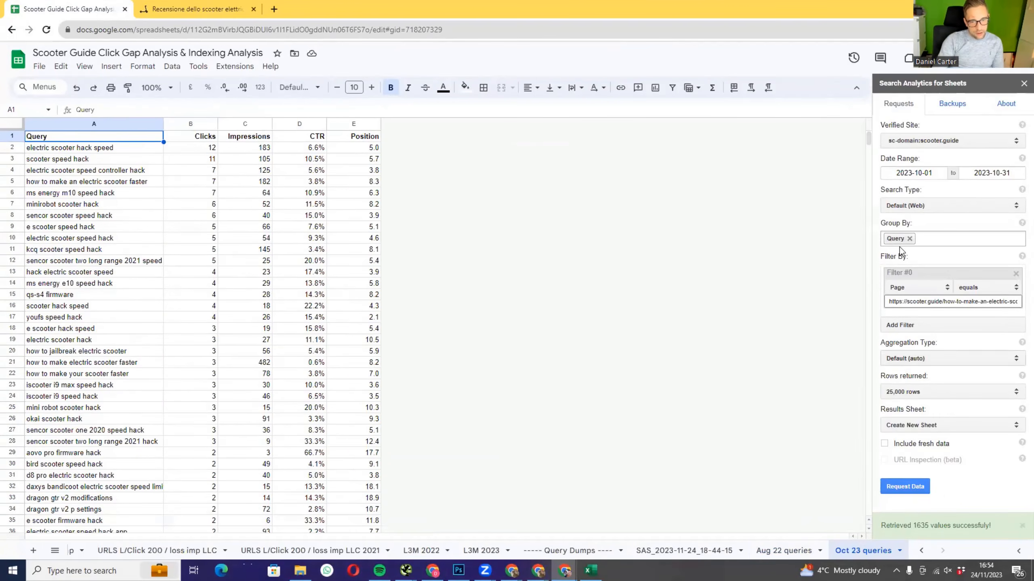
left_click_drag(869, 138, 922, 88)
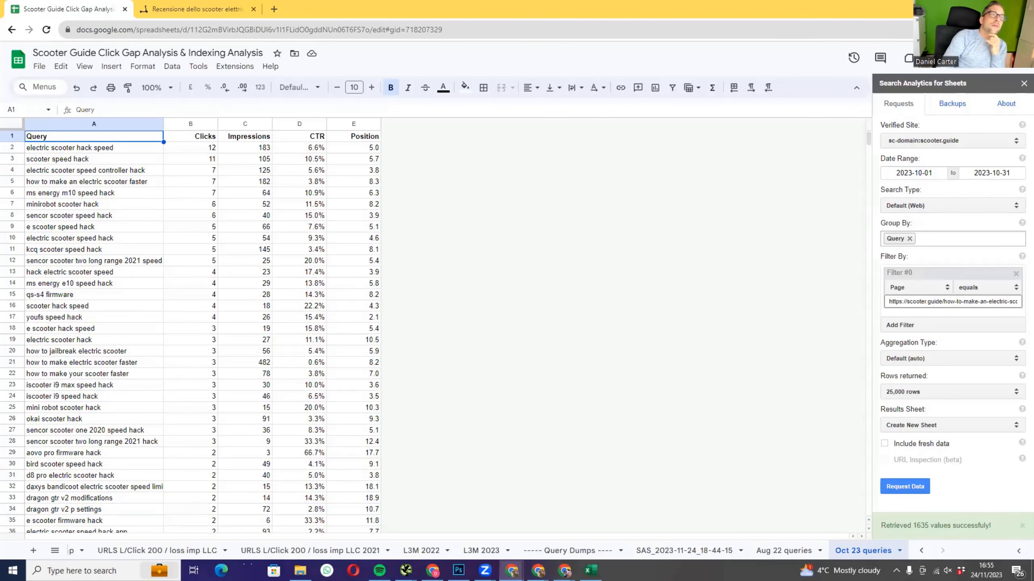
- Switch to the maximised SEO Stack window and open the URL Query Count Tool for scooter.guide
left_click_drag(1033, 23, 525, 23)
double_click(526, 22)
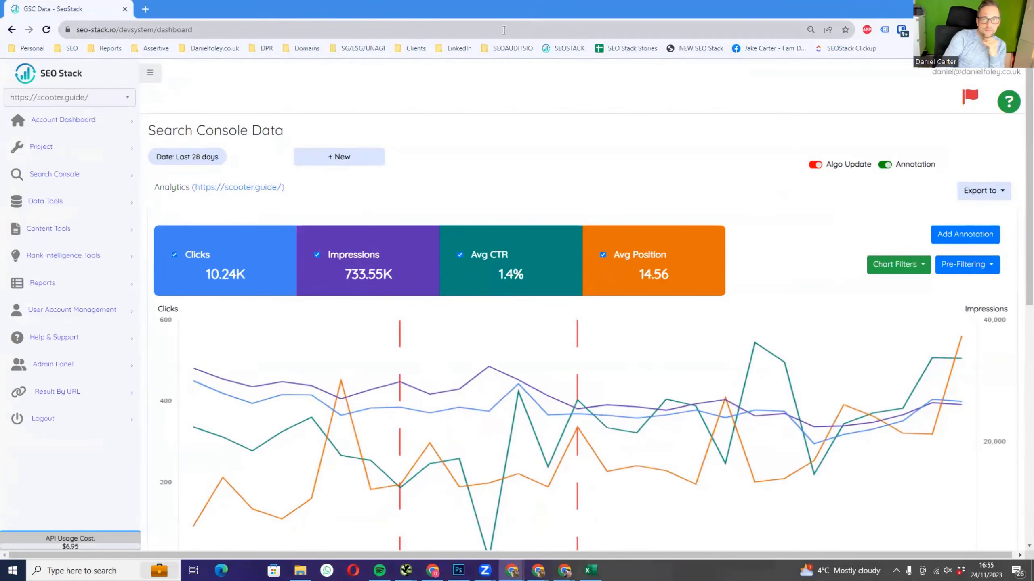
mouse_move(20, 206)
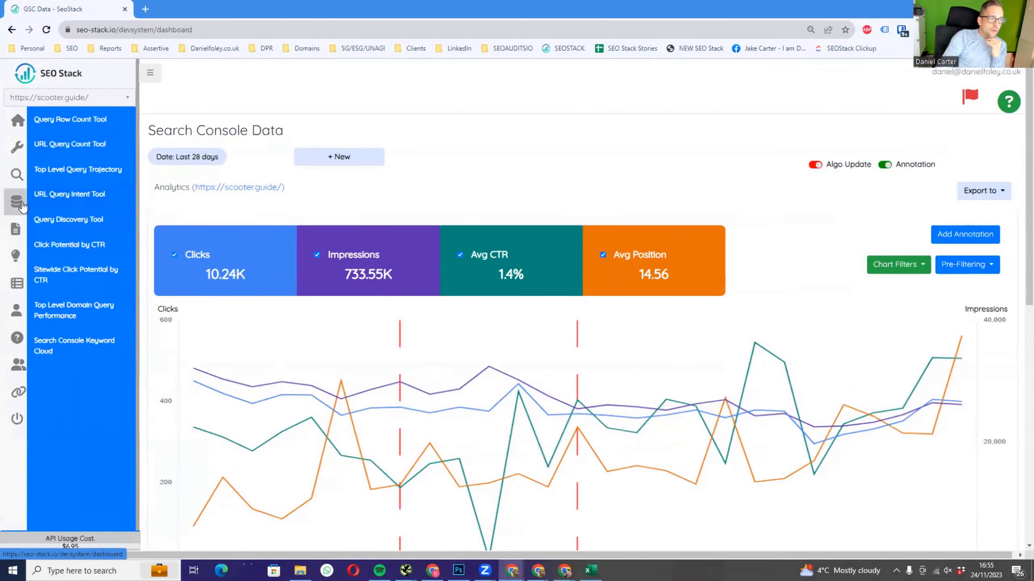
left_click(76, 146)
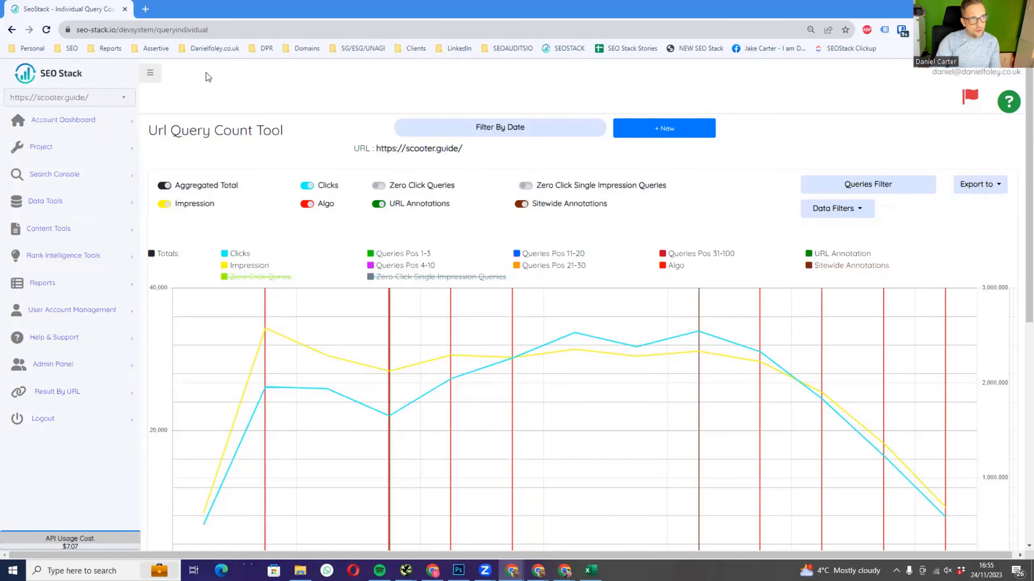
- Restore the SEO Stack window to a smaller size and copy the how-to-make-an-electric-scooter-faster page's address from its browser window
double_click(244, 12)
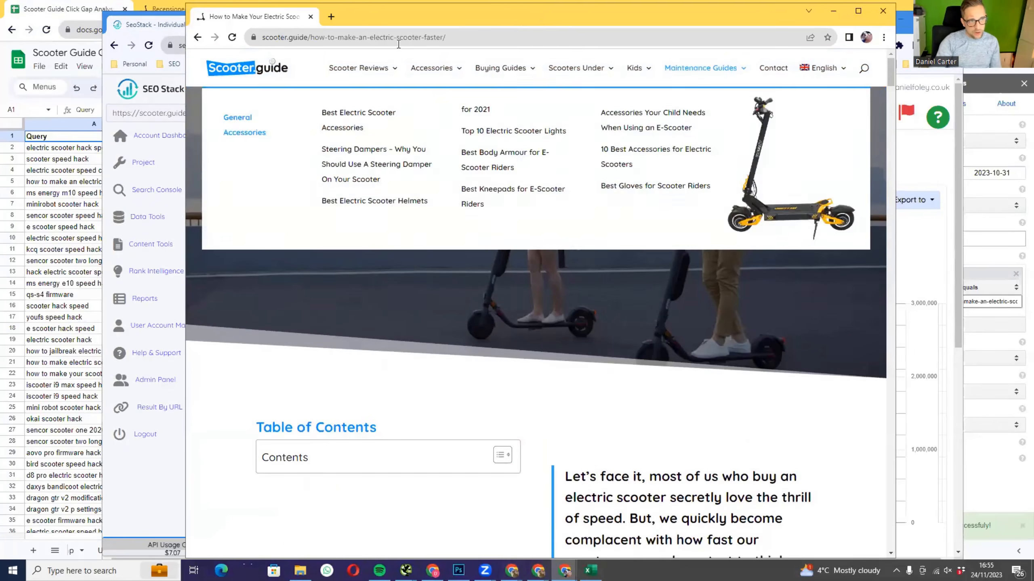
left_click(408, 38)
key("ctrl+c")
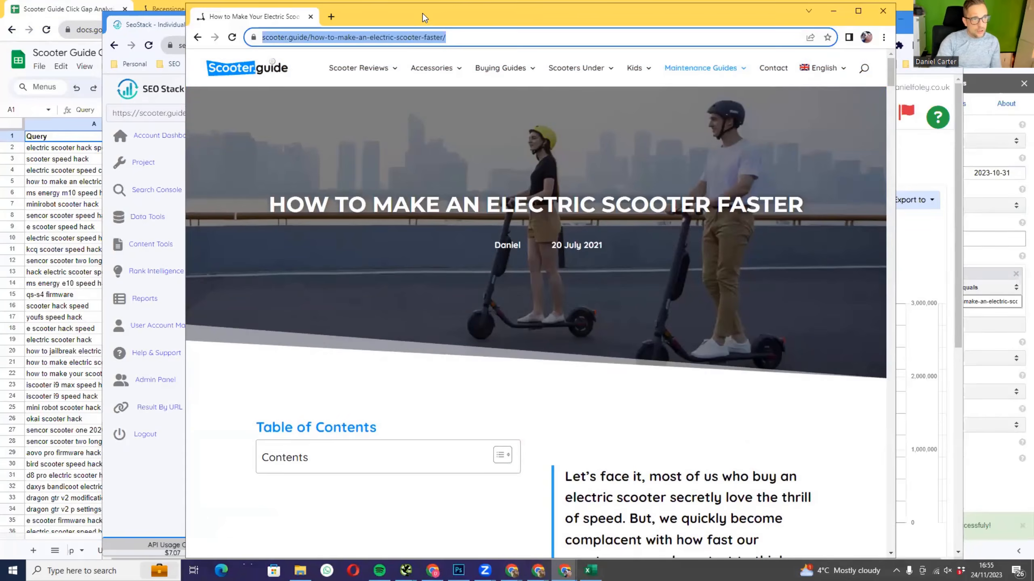
key("ctrl+w")
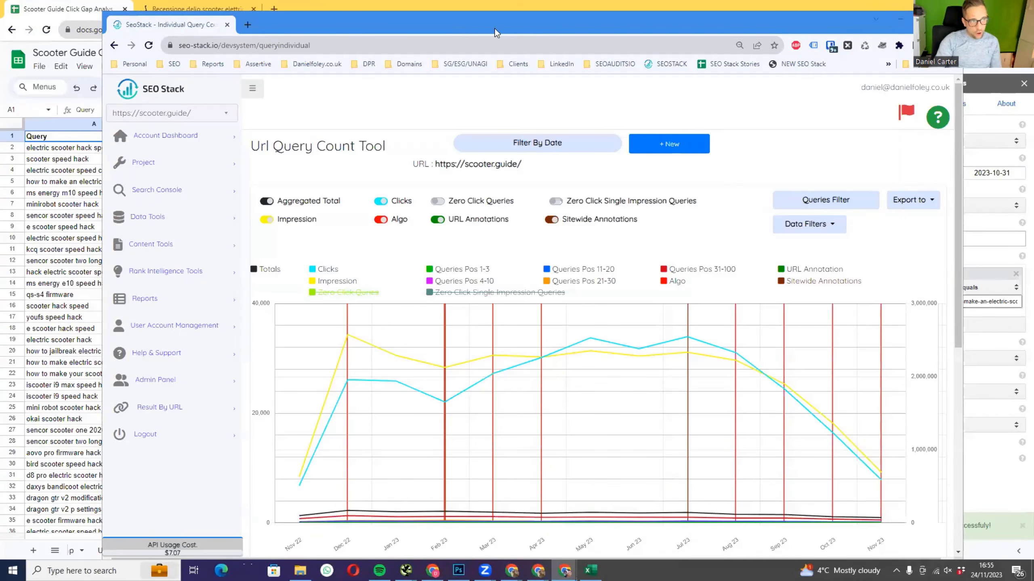
- Run a new URL query count for the exact URL of the how-to-make-an-electric-scooter-faster page
left_click(672, 146)
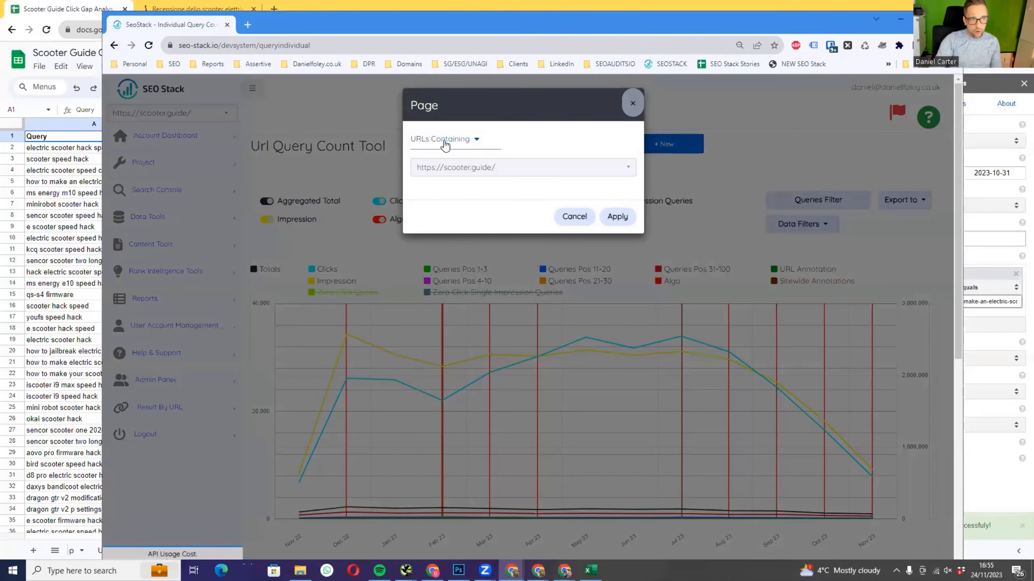
left_click(443, 143)
left_click(388, 179)
left_click(479, 171)
key("ctrl+v")
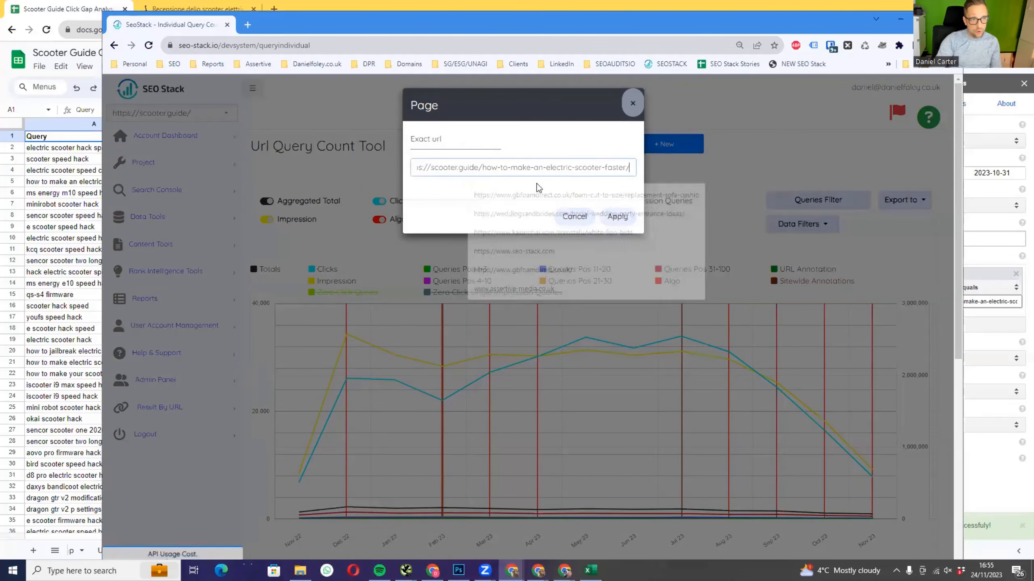
left_click(617, 216)
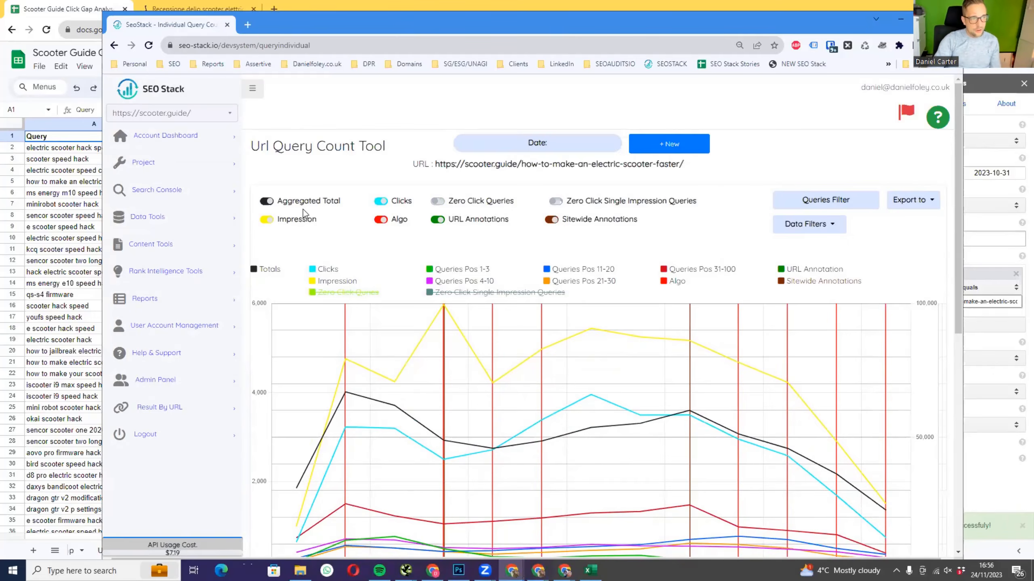
- Hide the impression, clicks, algo, URL annotation and sitewide annotation series on the page's query count chart
scroll(303, 213, "down", 1)
left_click(307, 166)
left_click(397, 158)
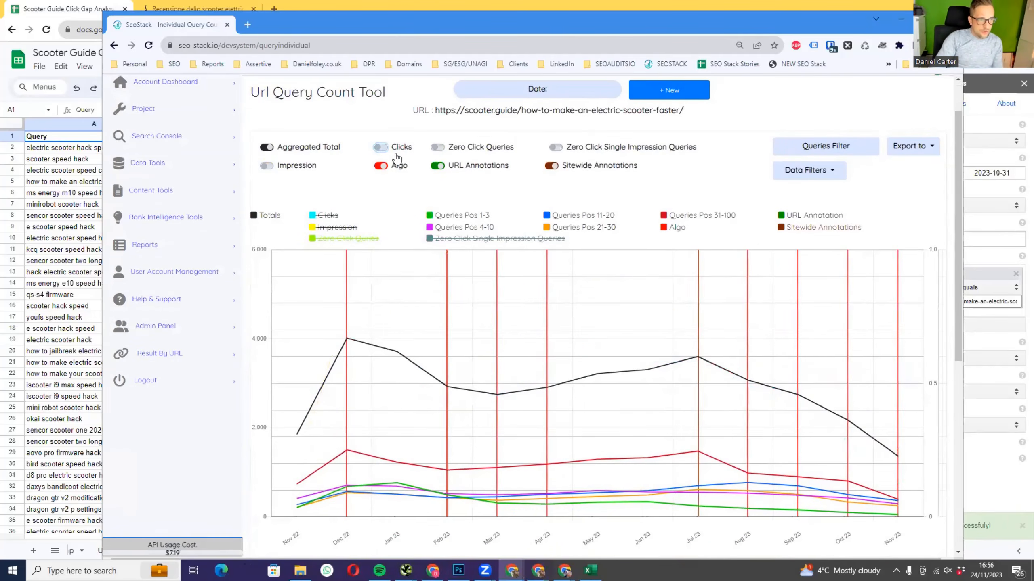
left_click(399, 166)
left_click(451, 166)
left_click(554, 166)
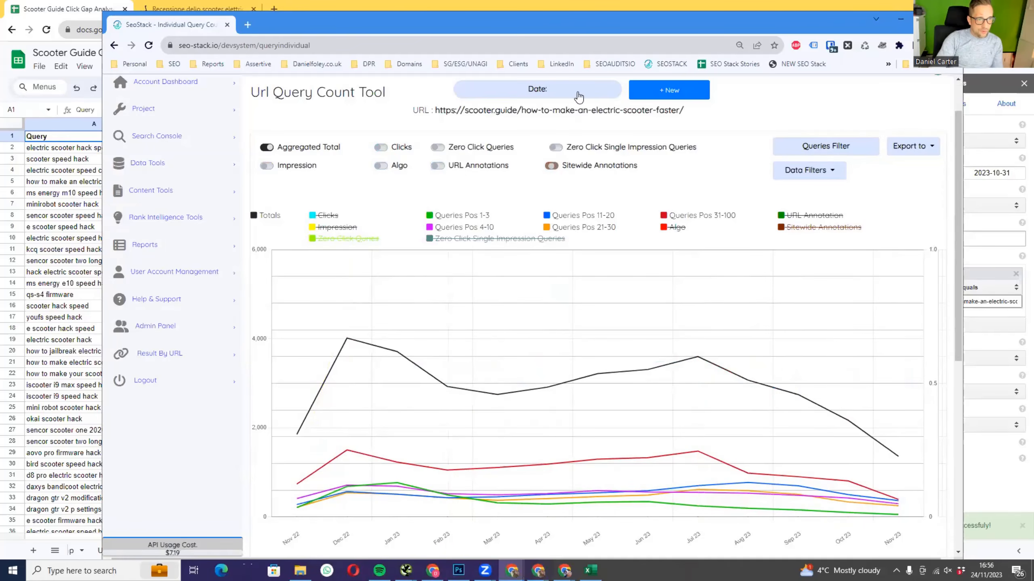
- Maximise the SEO Stack window and examine the page's total query counts for December 2022 to February 2023
double_click(551, 27)
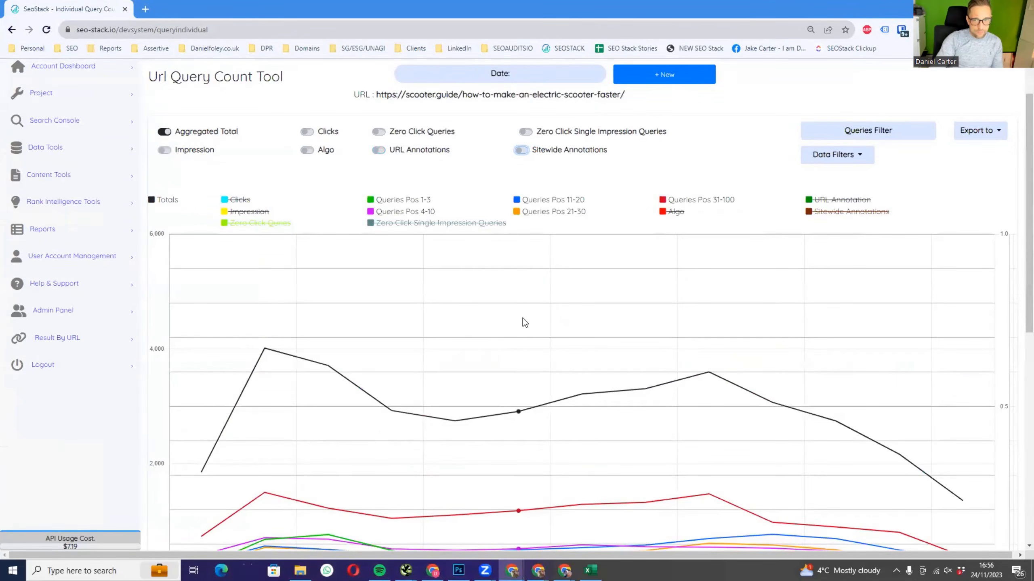
scroll(524, 317, "down", 2)
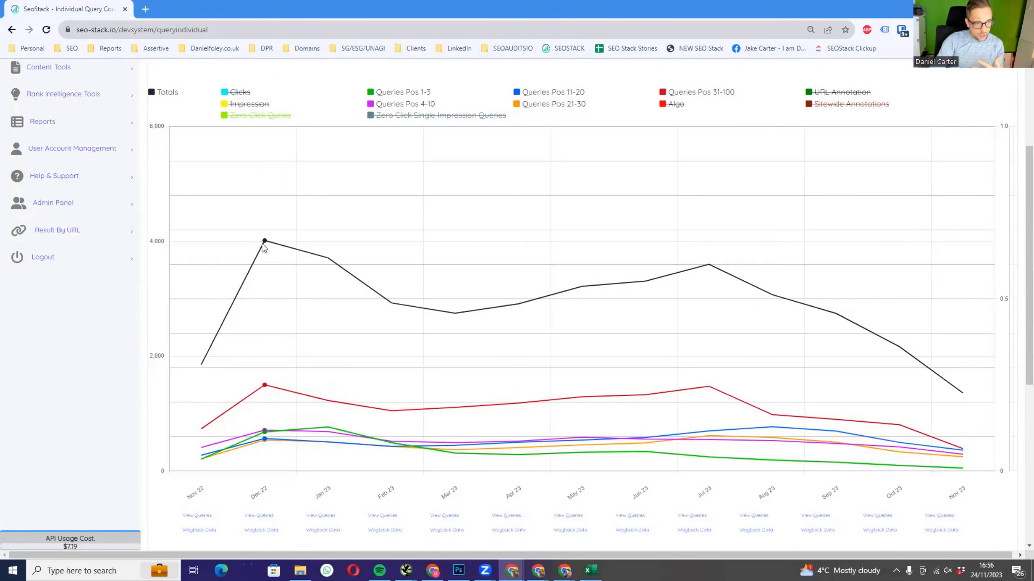
mouse_move(266, 244)
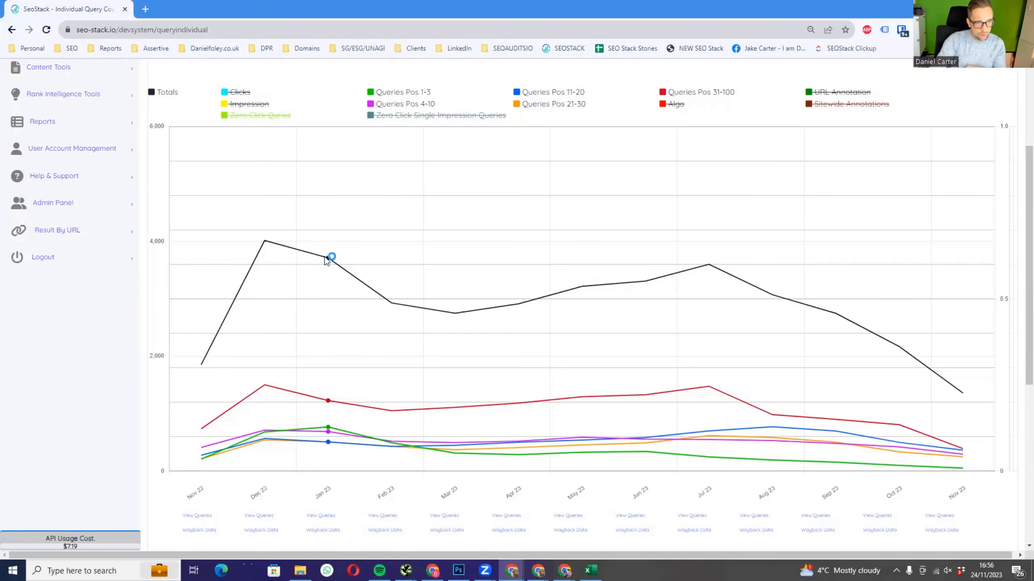
mouse_move(328, 258)
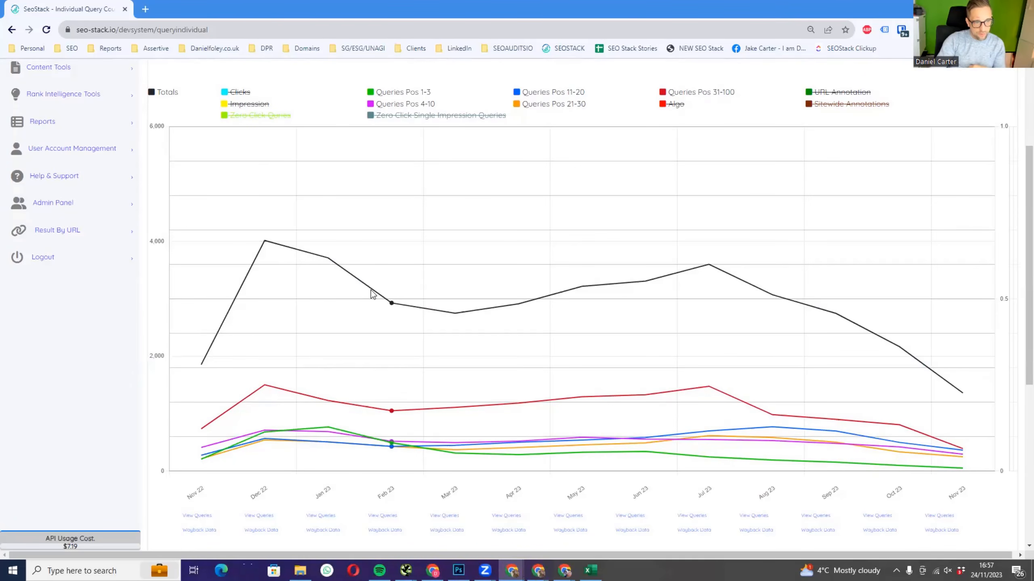
mouse_move(391, 304)
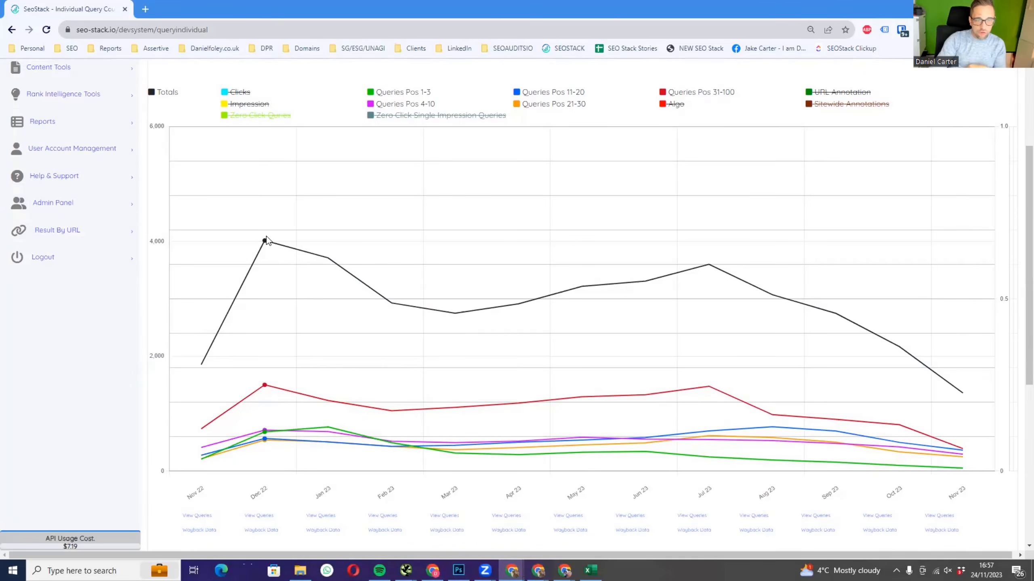
- Set the query count report's date range to First Data Point (23/07/2021)
scroll(780, 330, "up", 5)
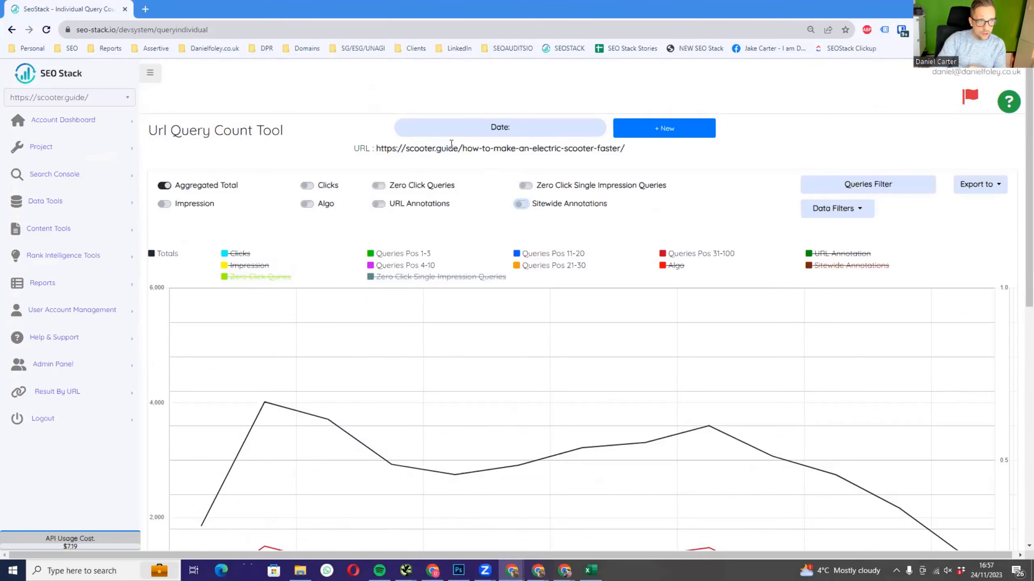
left_click(555, 128)
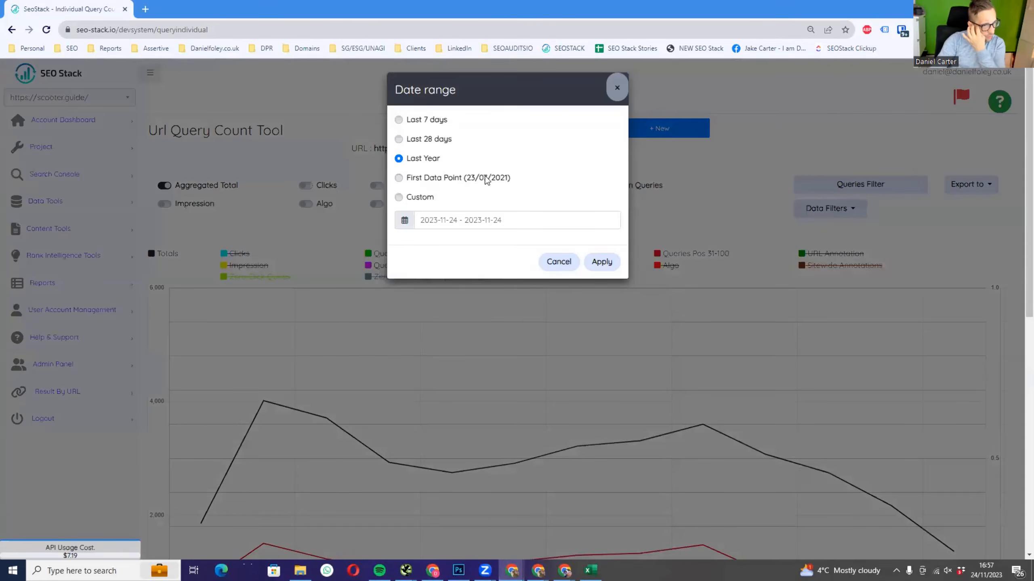
left_click(485, 178)
left_click(609, 264)
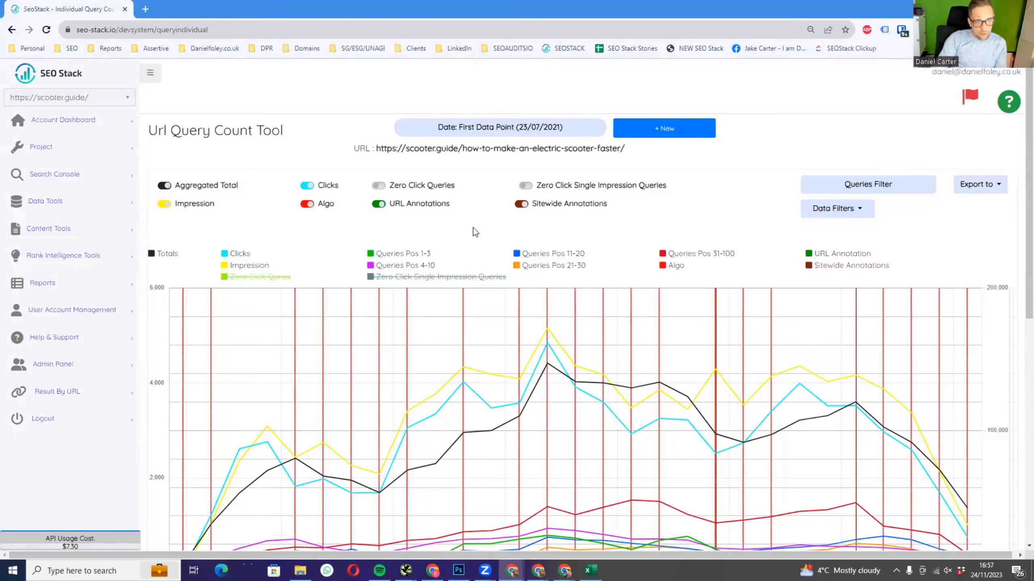
- Hide the algo, impression and clicks series on the extended chart and inspect the query counts for August 2021
left_click(316, 204)
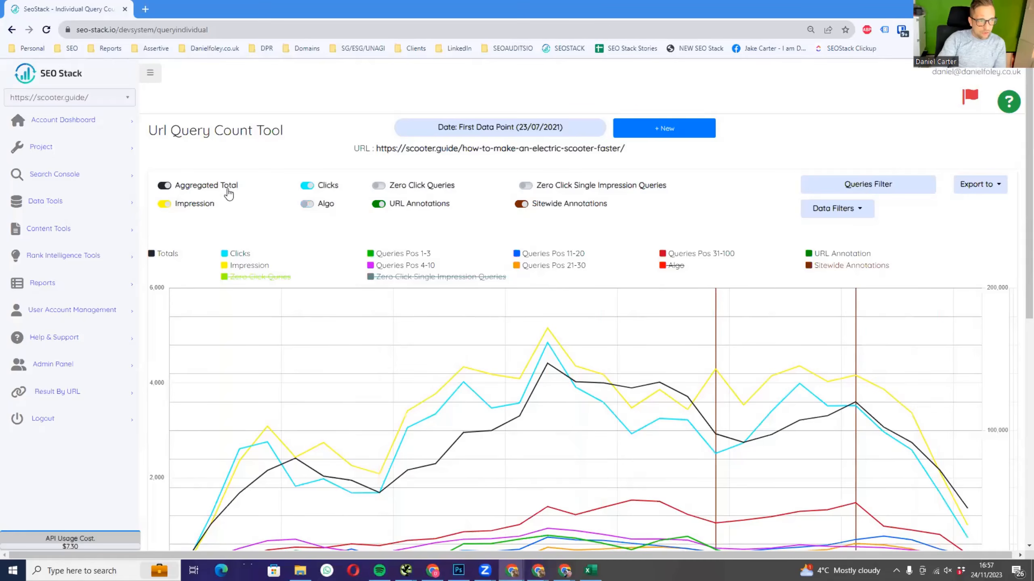
left_click(195, 203)
left_click(326, 189)
scroll(332, 206, "down", 2)
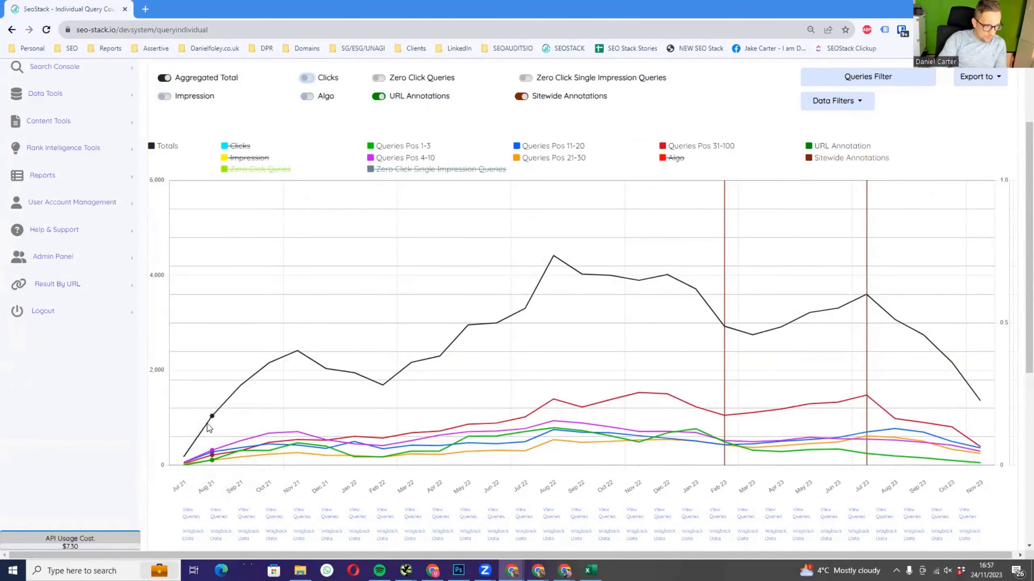
mouse_move(212, 422)
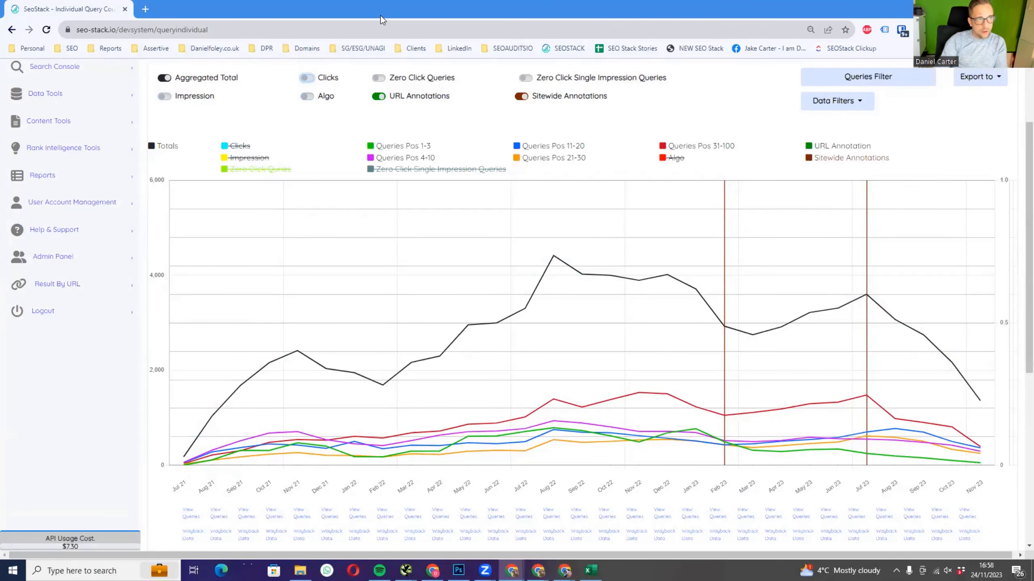
- Move the SEO Stack window aside and check the start of the page's 16-month performance graph in Search Console
left_click_drag(376, 11, 923, 39)
double_click(719, 2)
left_click(658, 9)
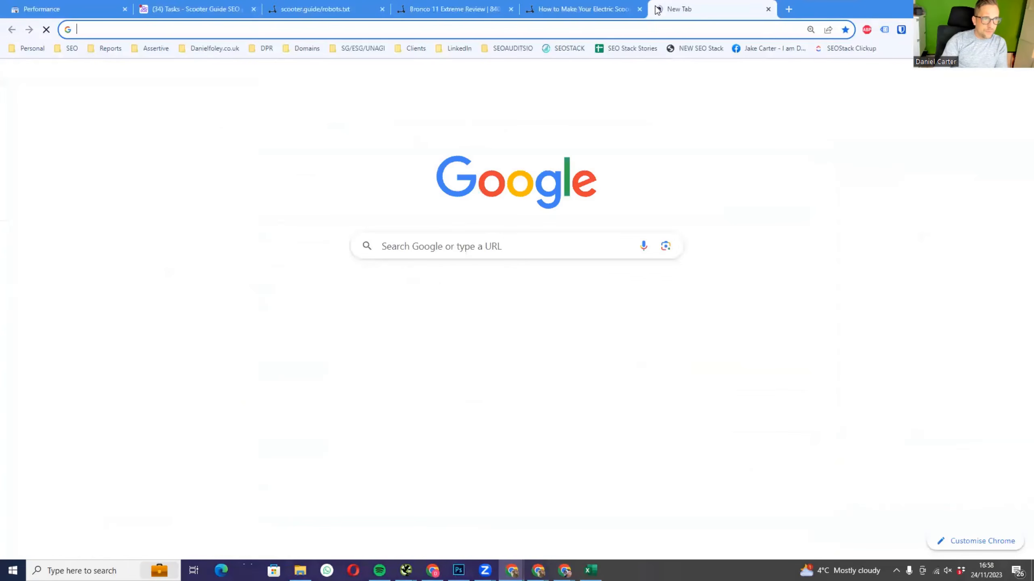
left_click(74, 10)
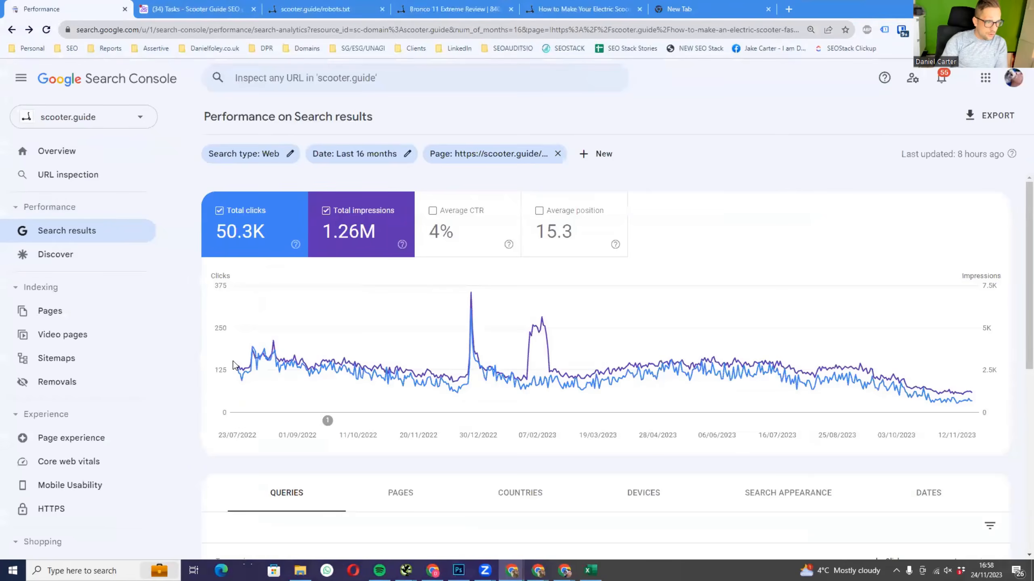
mouse_move(233, 364)
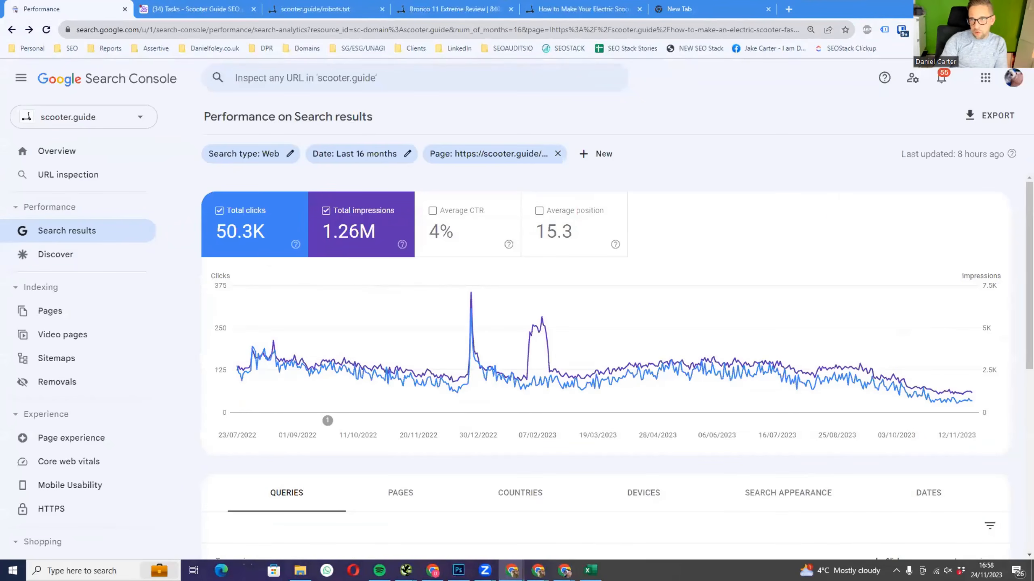
- Bring SEO Stack back maximised, hide the sitewide annotations and examine the total query peaks in August 2022 and July 2023
left_click_drag(1032, 36, 303, 16)
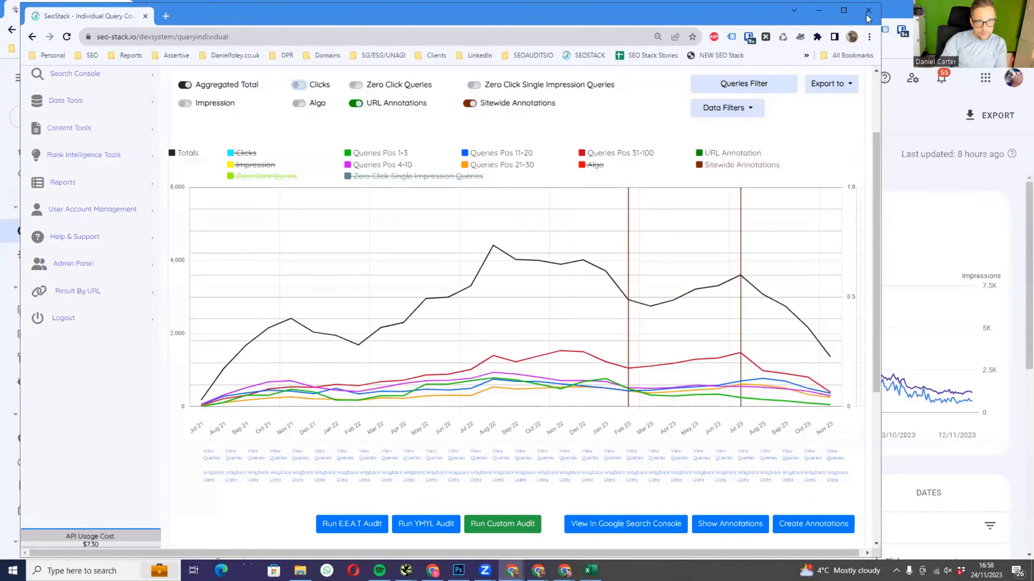
left_click(843, 9)
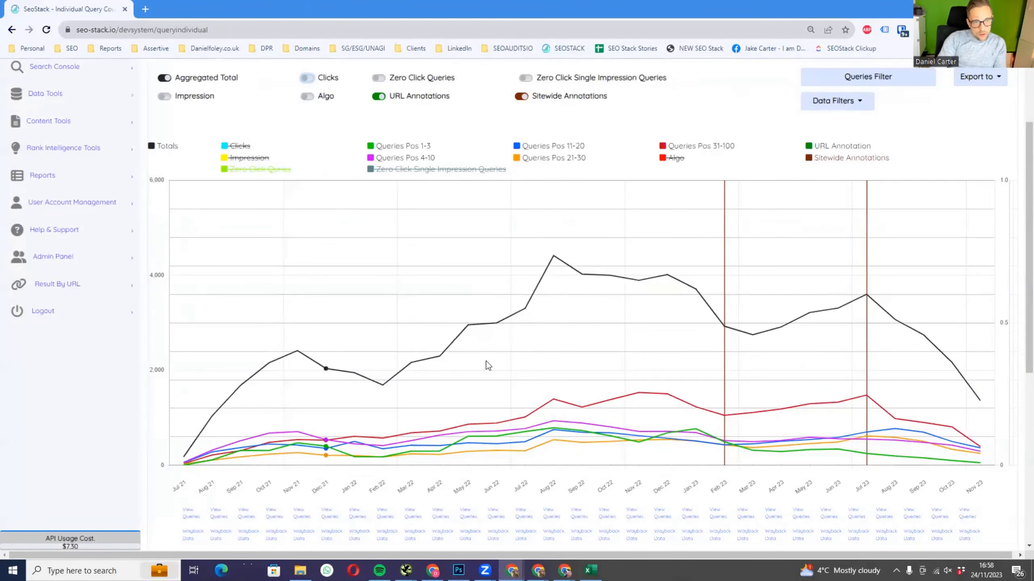
left_click(558, 98)
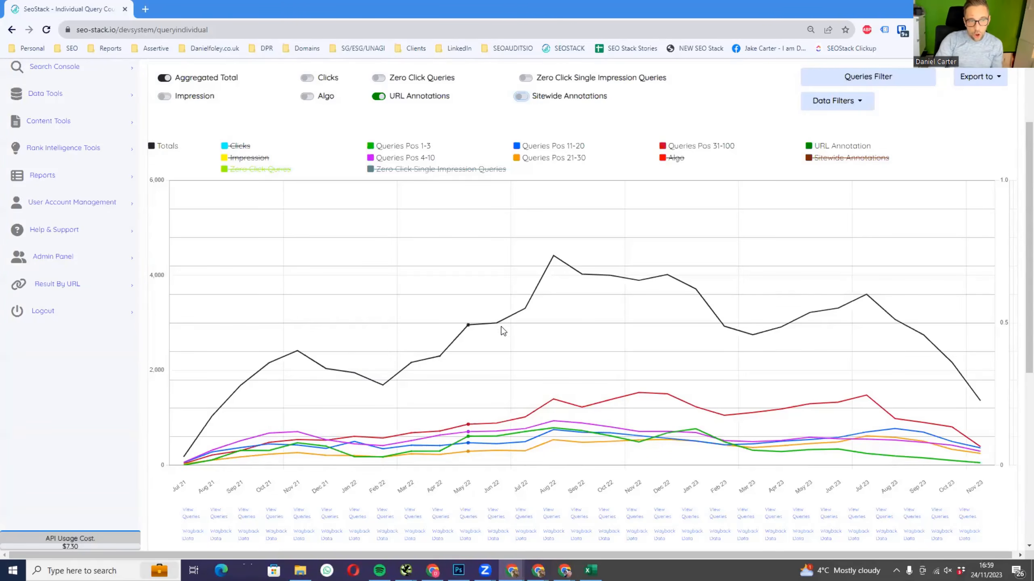
mouse_move(554, 259)
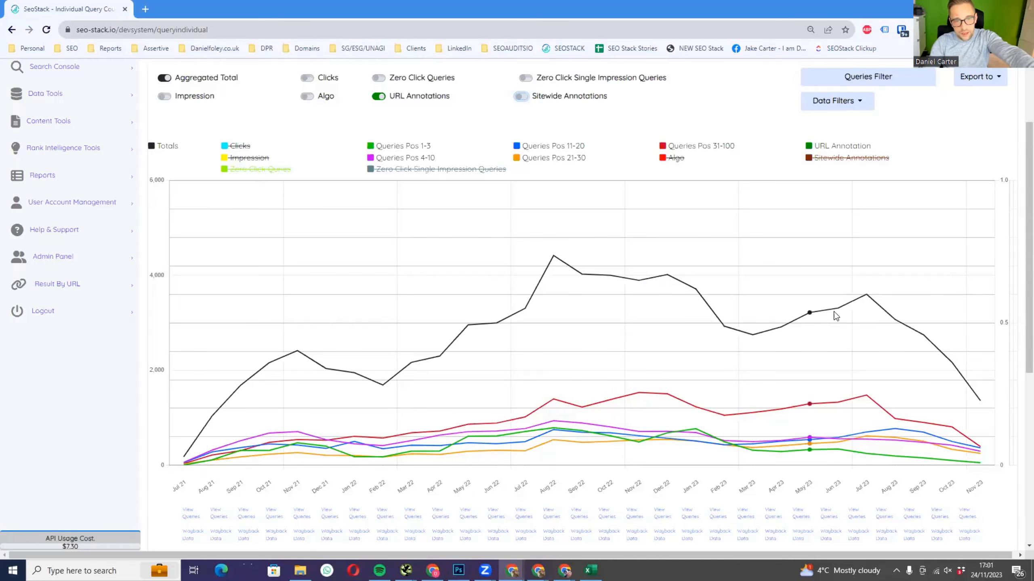
mouse_move(867, 296)
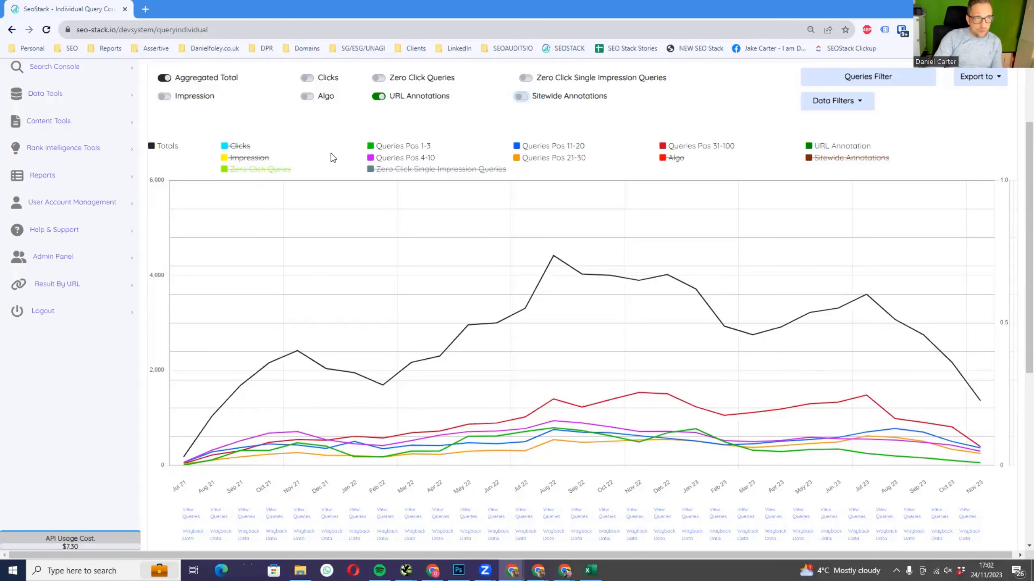
- Reduce the chart to Queries Pos 1-3 and Pos 4-10 by hiding Pos 11-20, 21-30, 31-100 and Totals
left_click(526, 146)
left_click(529, 157)
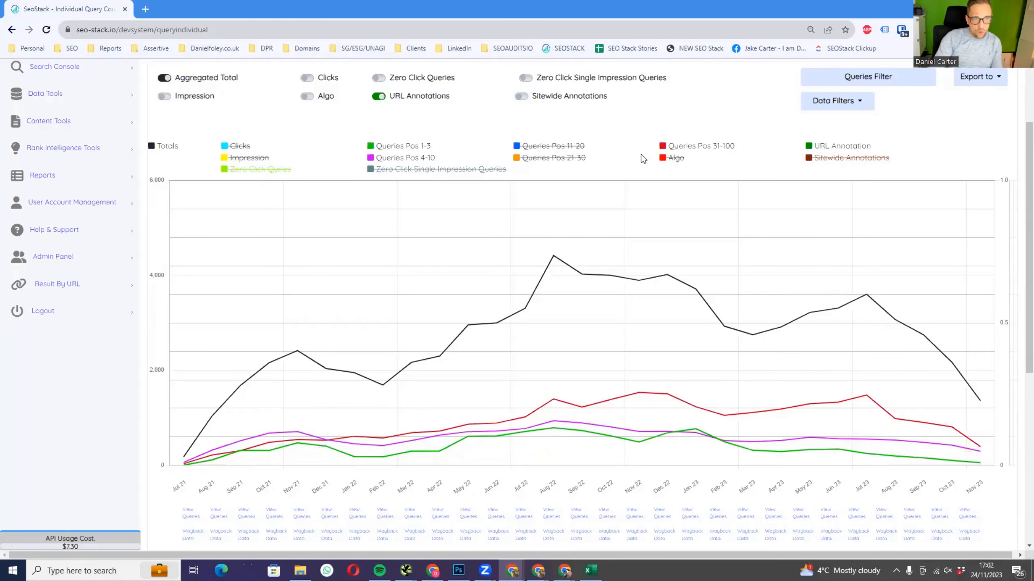
left_click(676, 146)
left_click(163, 146)
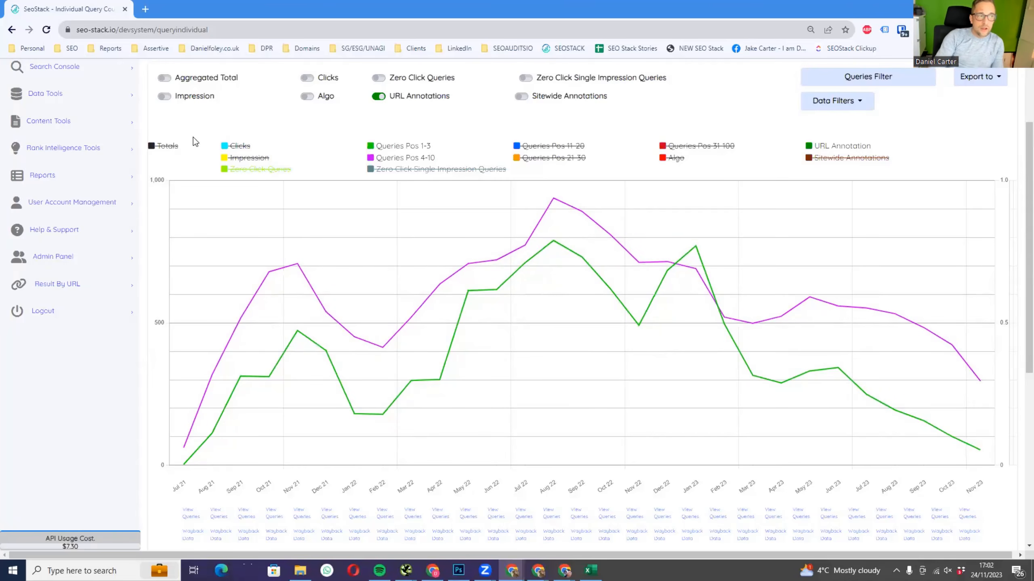
- Show the Totals line again and hide Queries Pos 1-3 and Pos 4-10 on the chart
left_click(170, 146)
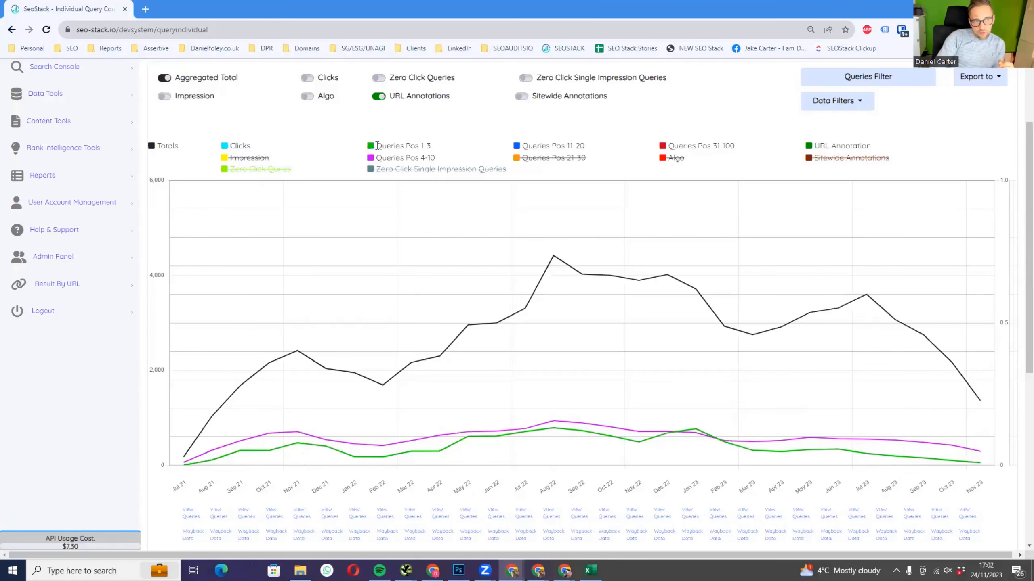
left_click_drag(377, 146, 451, 147)
left_click(442, 148)
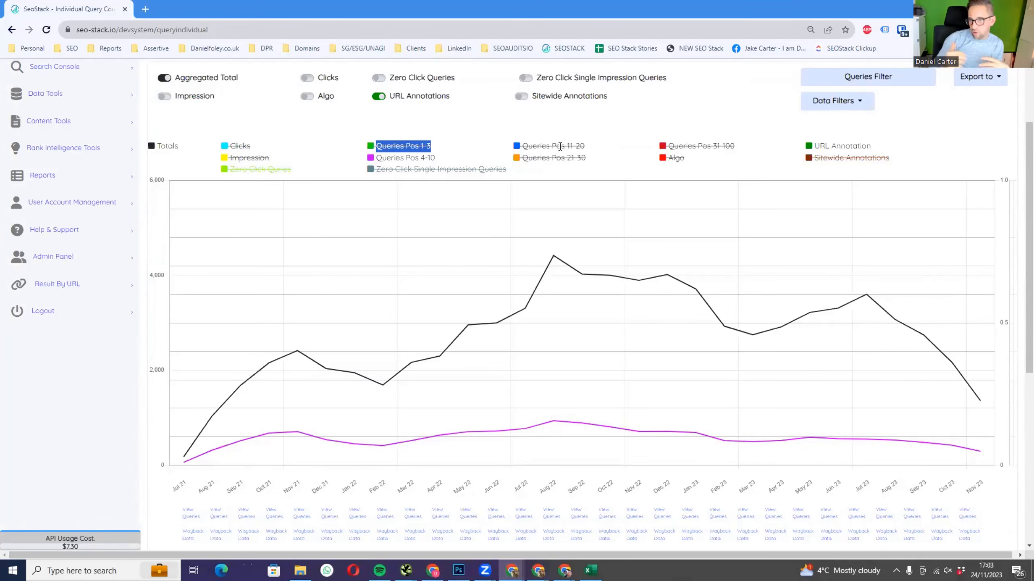
left_click(391, 157)
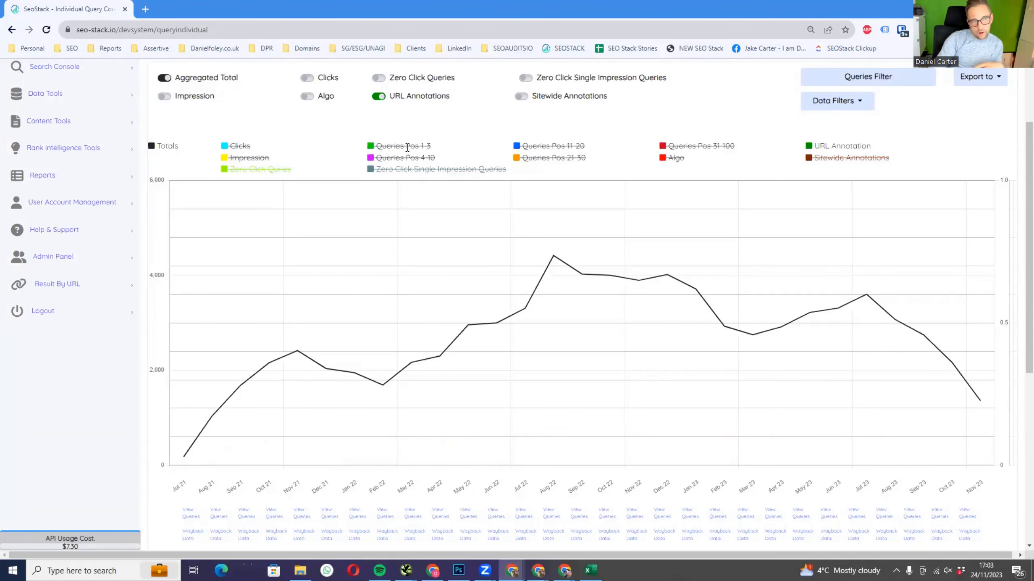
- Show Queries Pos 11-20 and Pos 21-30, followed by Pos 1-3 and Pos 4-10, alongside the Totals line
left_click(561, 146)
left_click(542, 159)
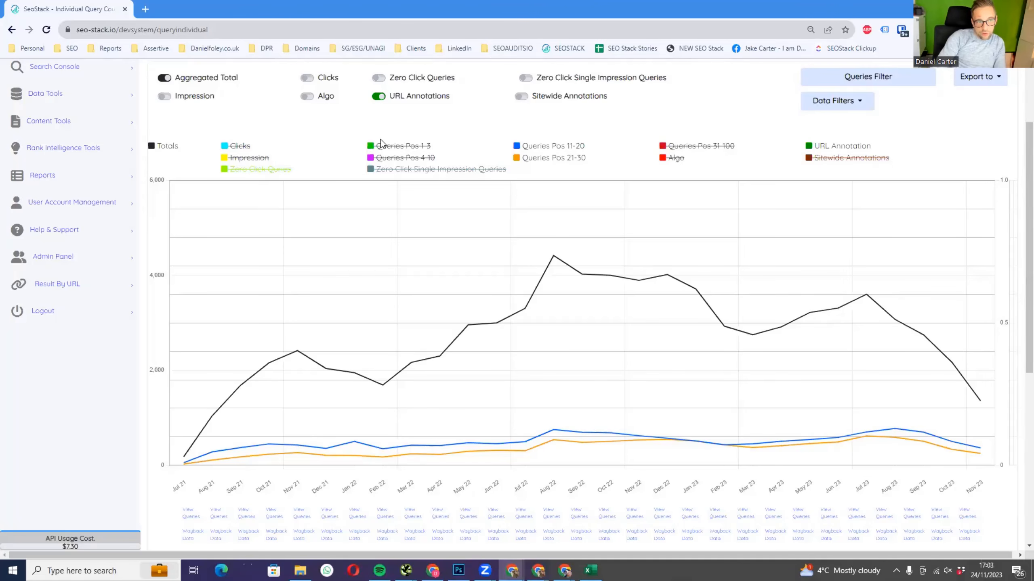
left_click(391, 146)
left_click(392, 156)
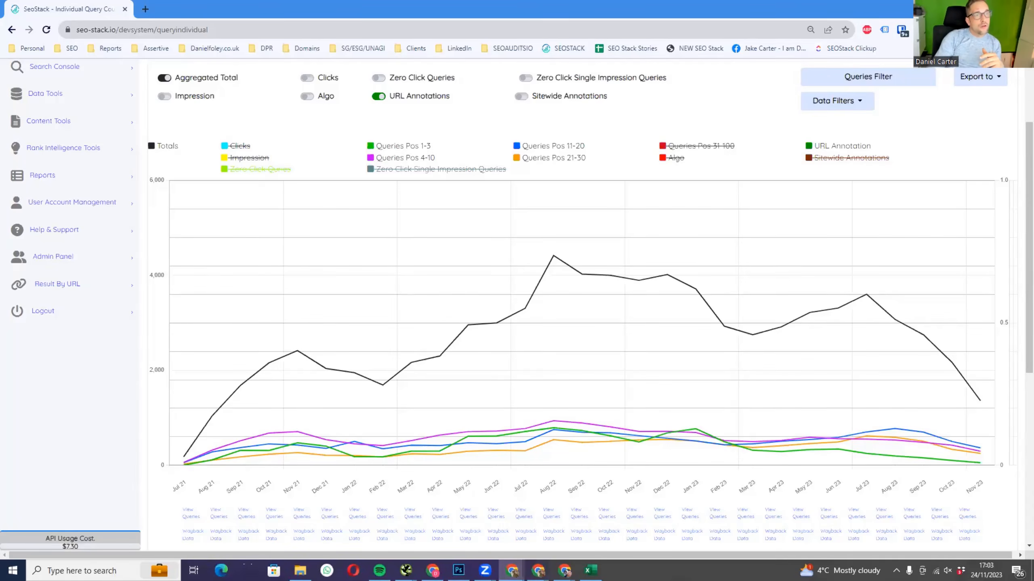
- Glance at the Google H/C Audit Sample spreadsheet and move SEO Stack aside to return to Search Console's performance report
left_click_drag(505, 9, 577, 16)
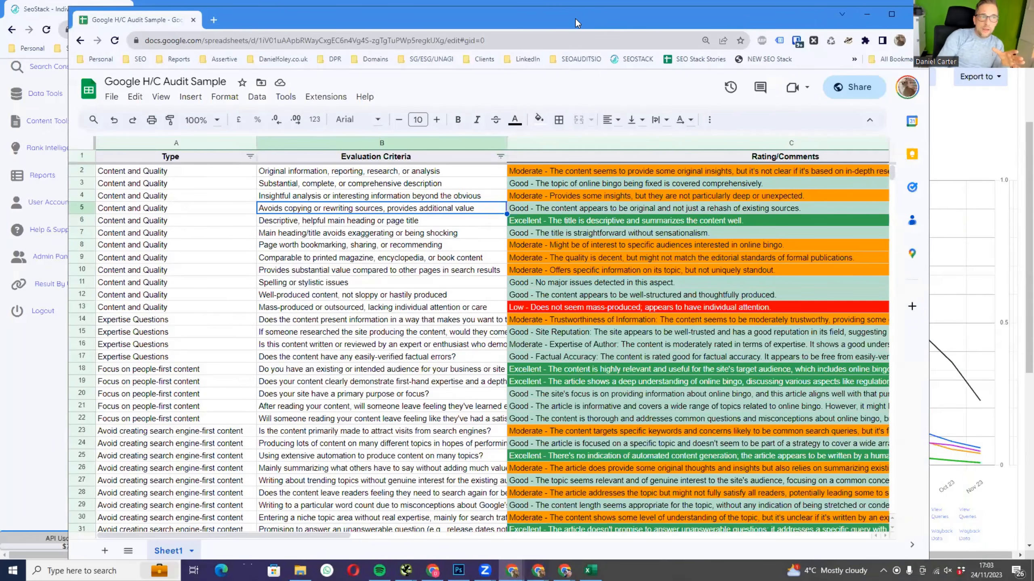
key("alt+Tab")
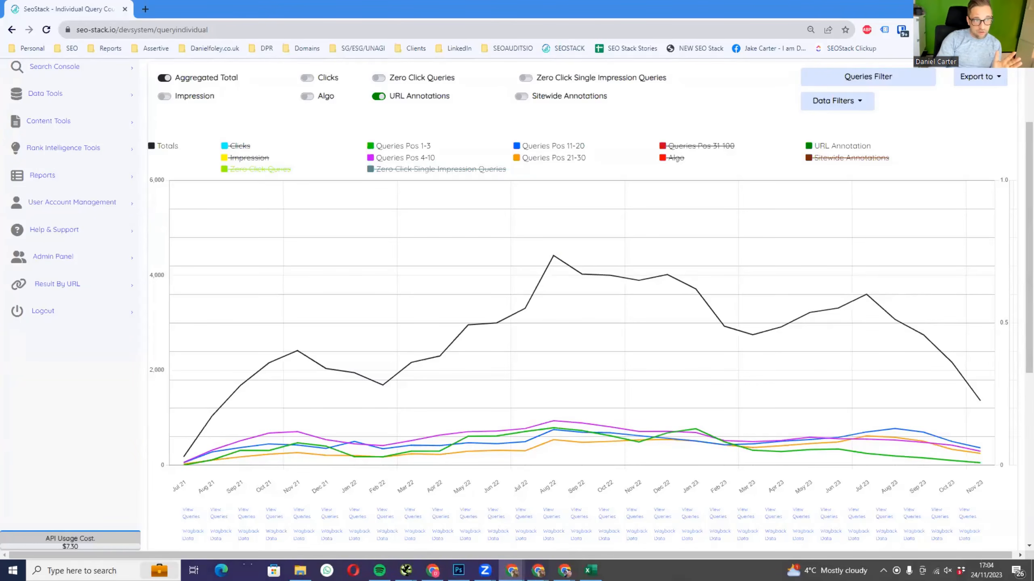
double_click(501, 9)
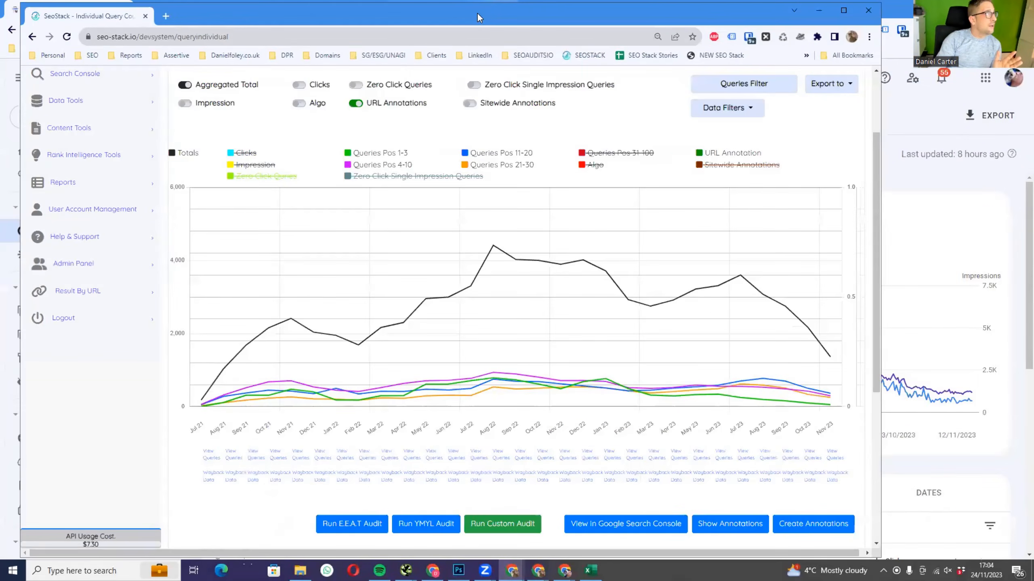
left_click_drag(479, 17, 0, 18)
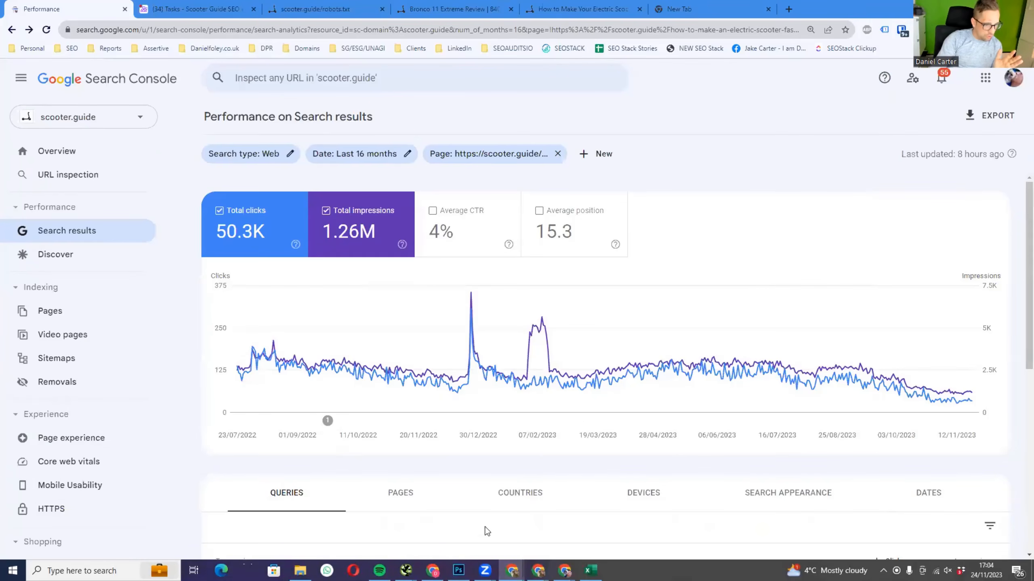
- Look over the query list in the Scooter Guide Click Gap Analysis & Indexing Analysis spreadsheet and move its window out of view
mouse_move(565, 570)
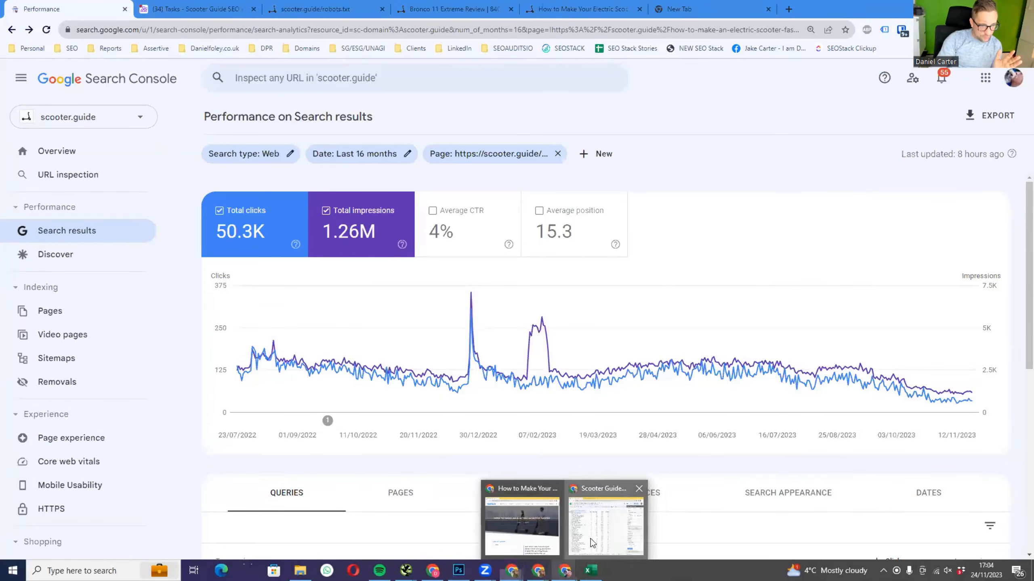
left_click(607, 521)
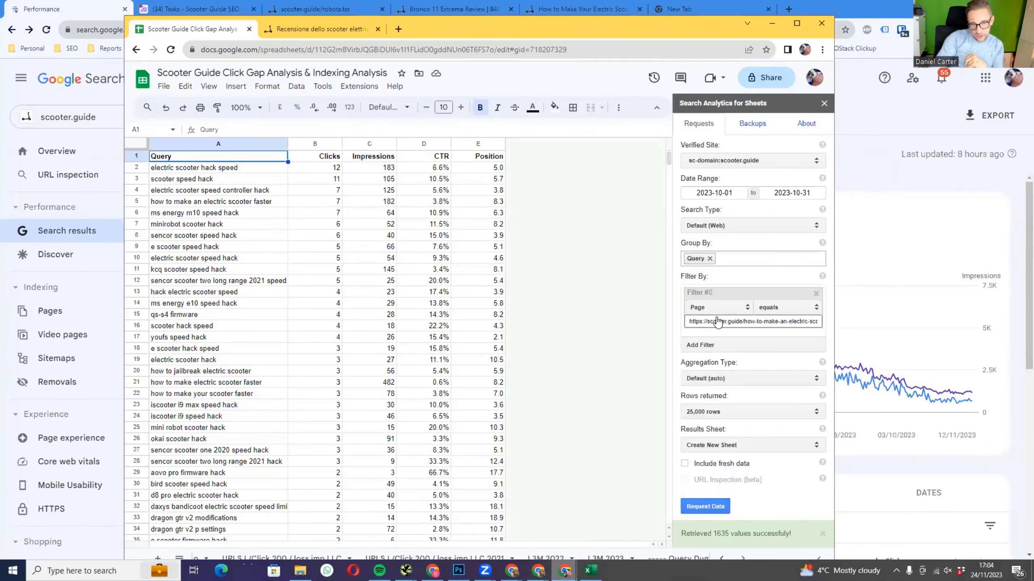
left_click_drag(674, 36, 684, 22)
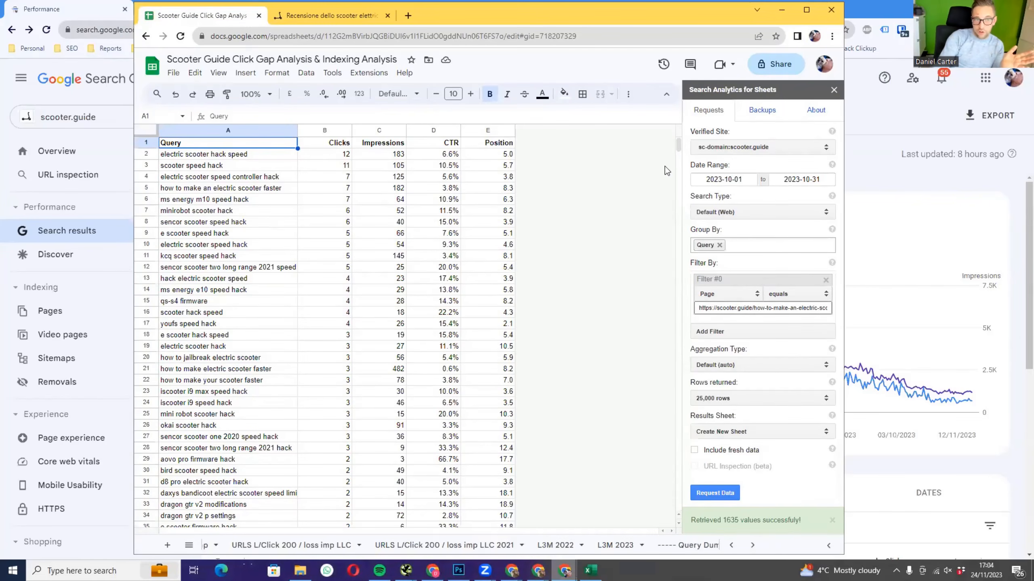
left_click_drag(678, 146, 689, 122)
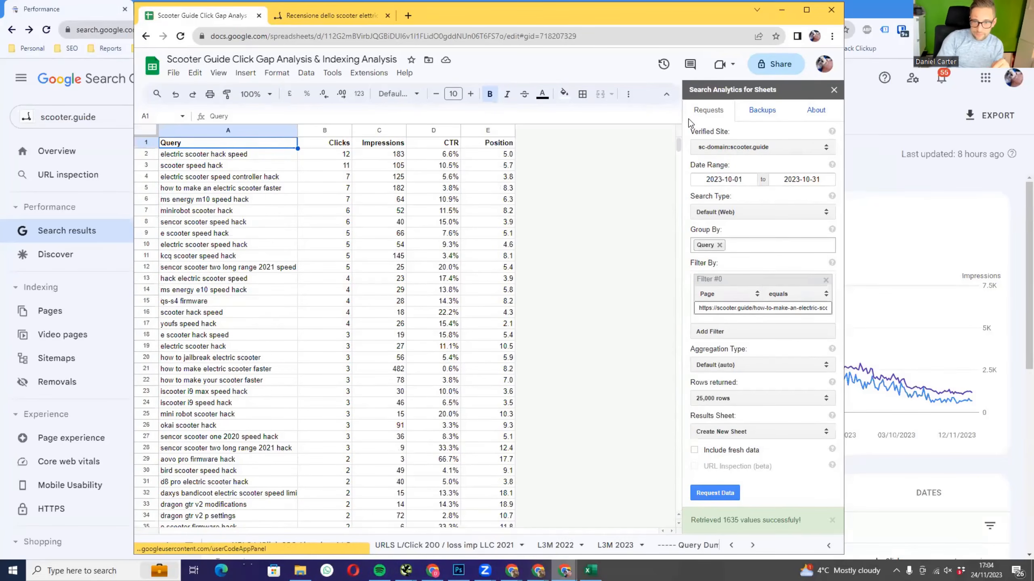
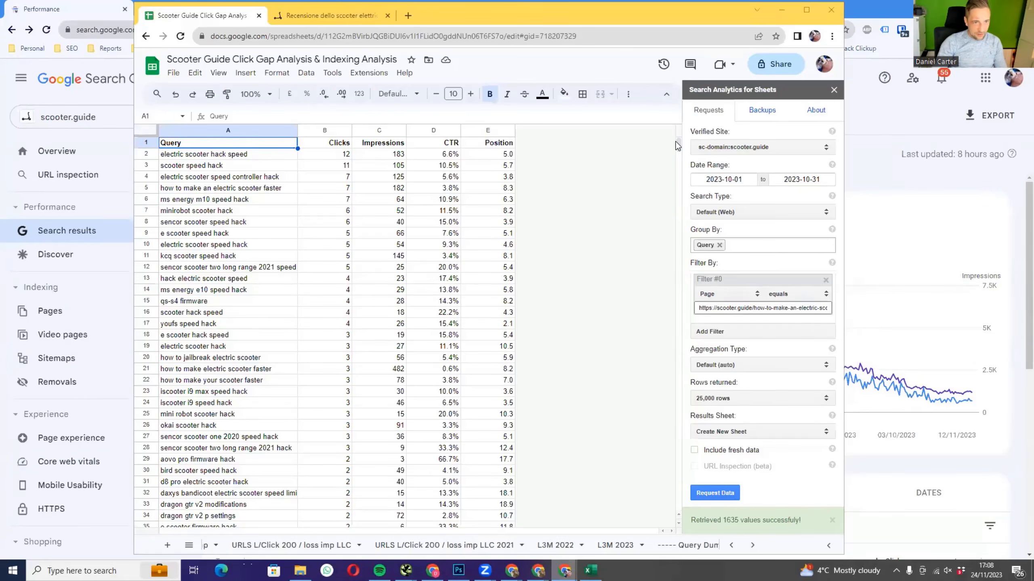
left_click_drag(676, 146, 752, 92)
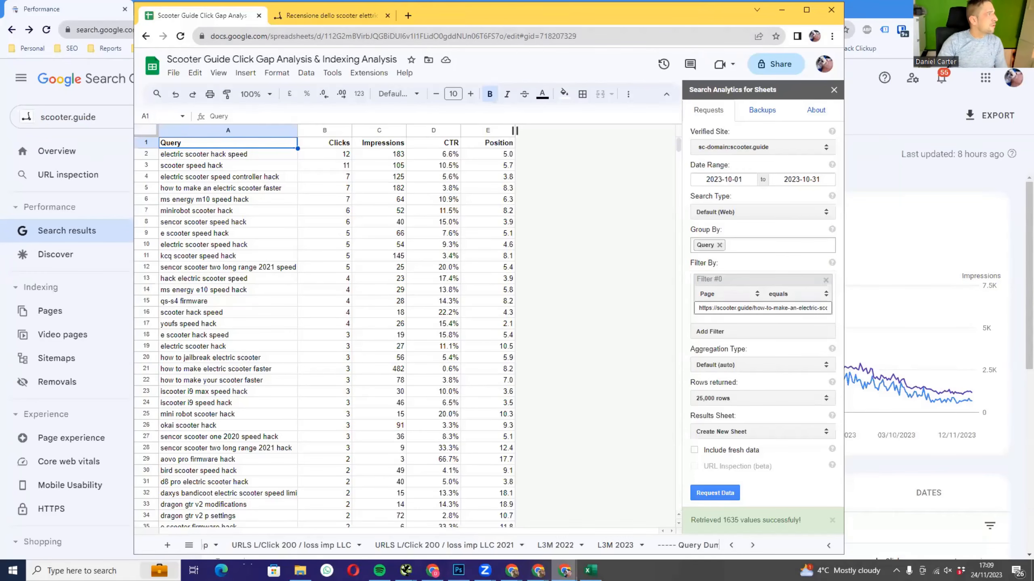
left_click_drag(477, 15, 0, 32)
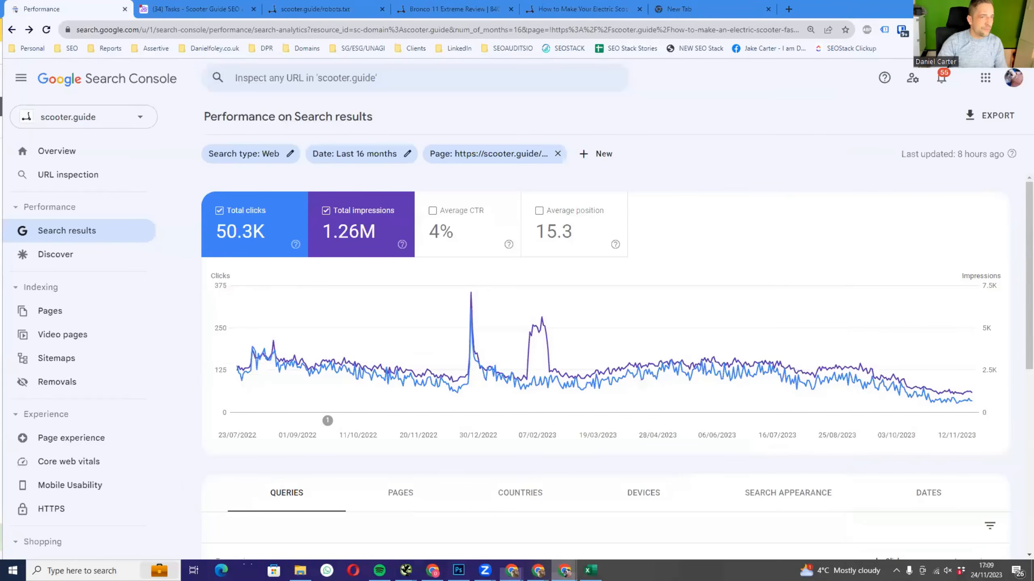
- Bring SEO Stack back into view and open the Query Row Count Tool for scooter.guide
left_click_drag(0, 22, 715, 22)
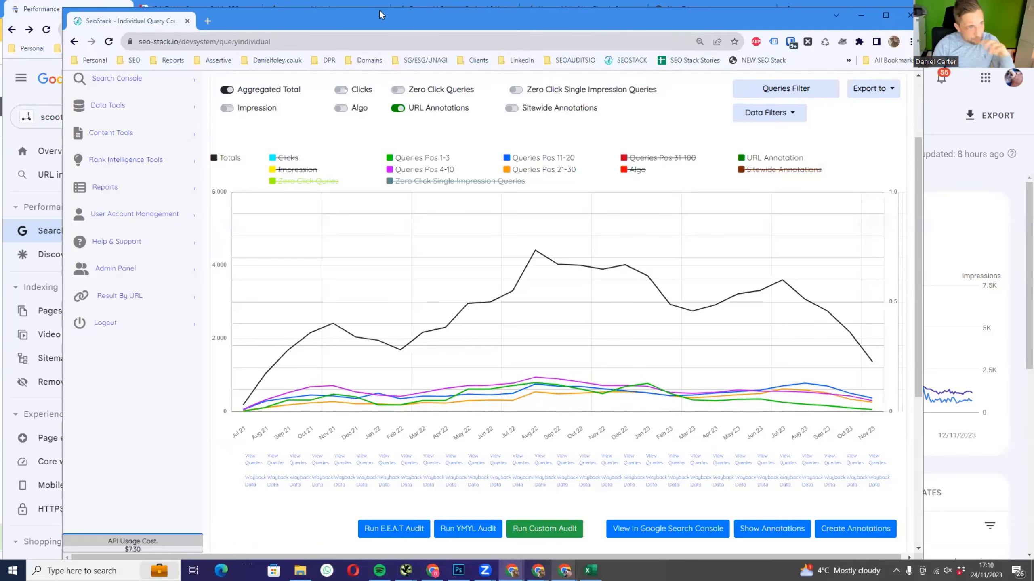
mouse_move(87, 108)
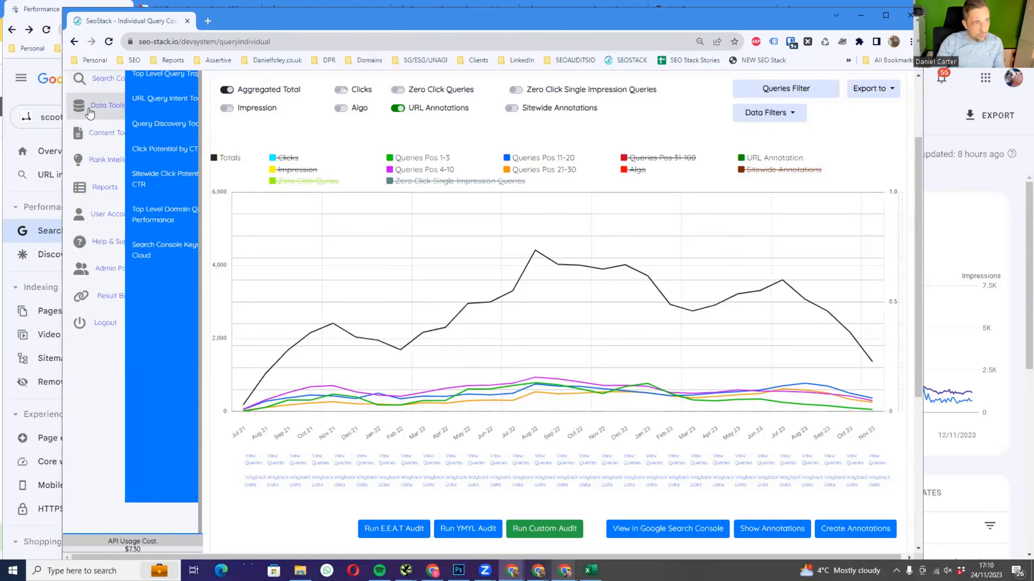
scroll(118, 122, "up", 3)
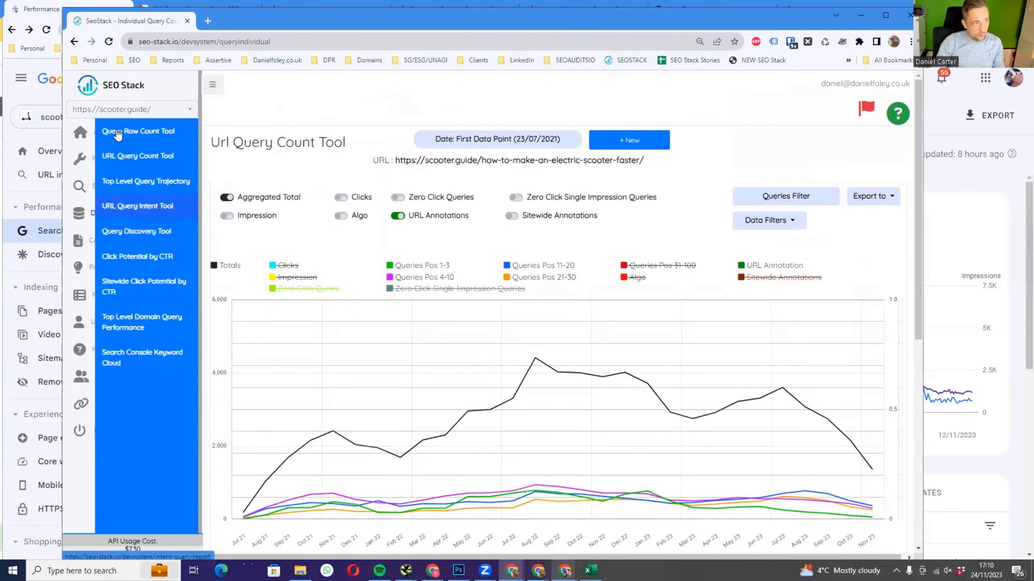
left_click(139, 132)
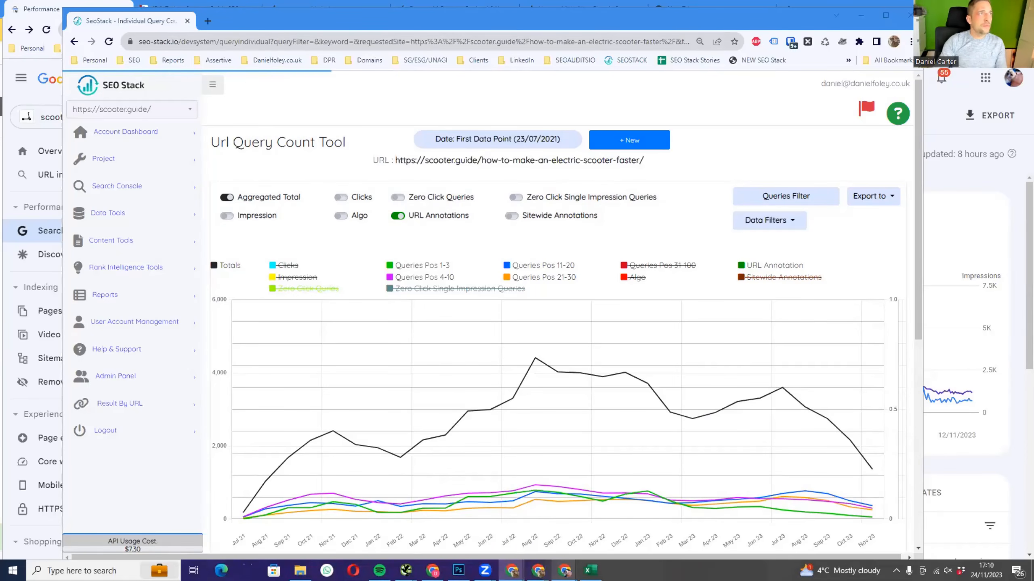
- Switch to the Google results for "seo audits" and look through the sponsored listings, featured snippet and organic results
left_click_drag(526, 44, 526, 0)
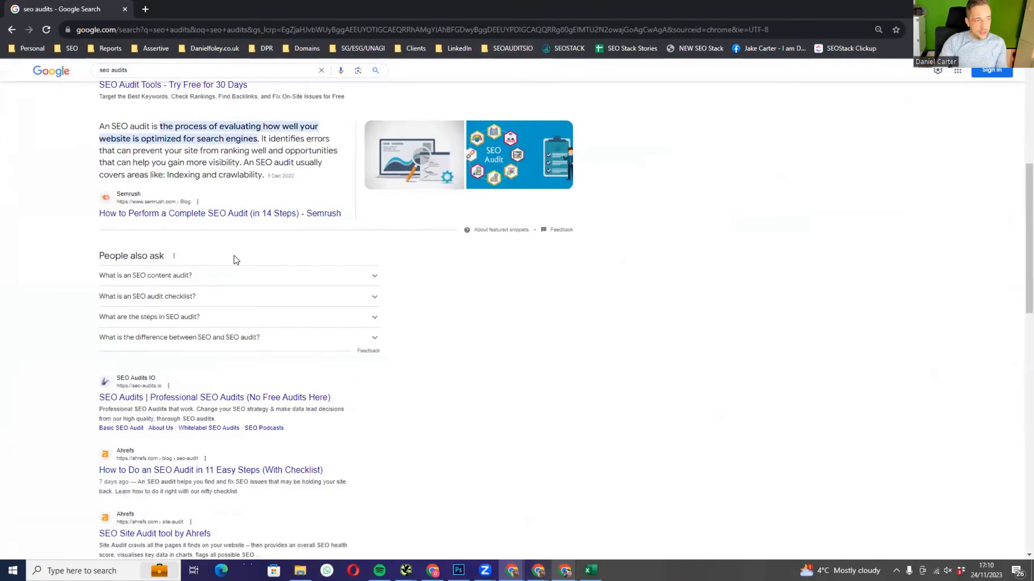
scroll(206, 227, "up", 7)
scroll(186, 247, "down", 10)
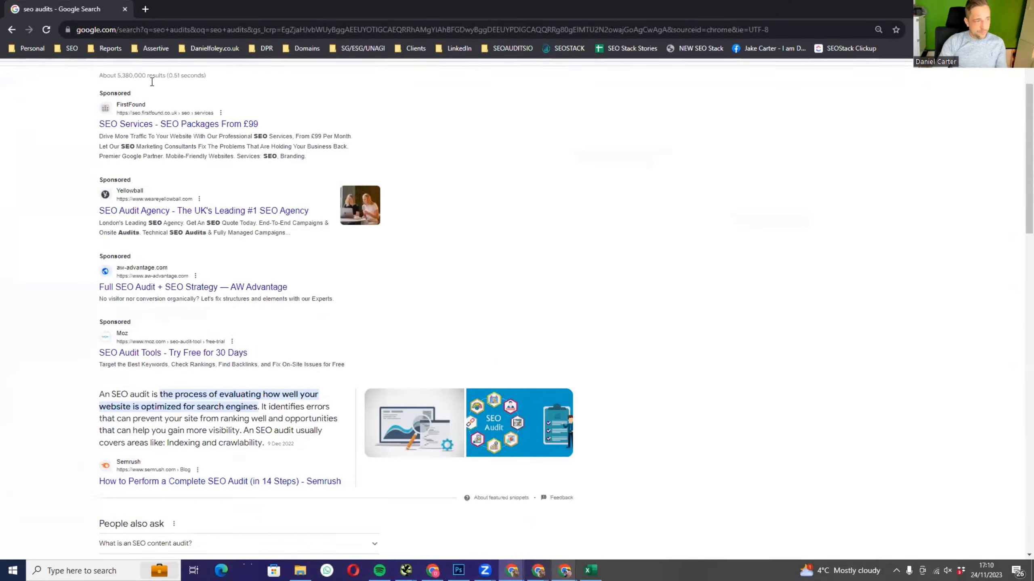
scroll(185, 244, "up", 6)
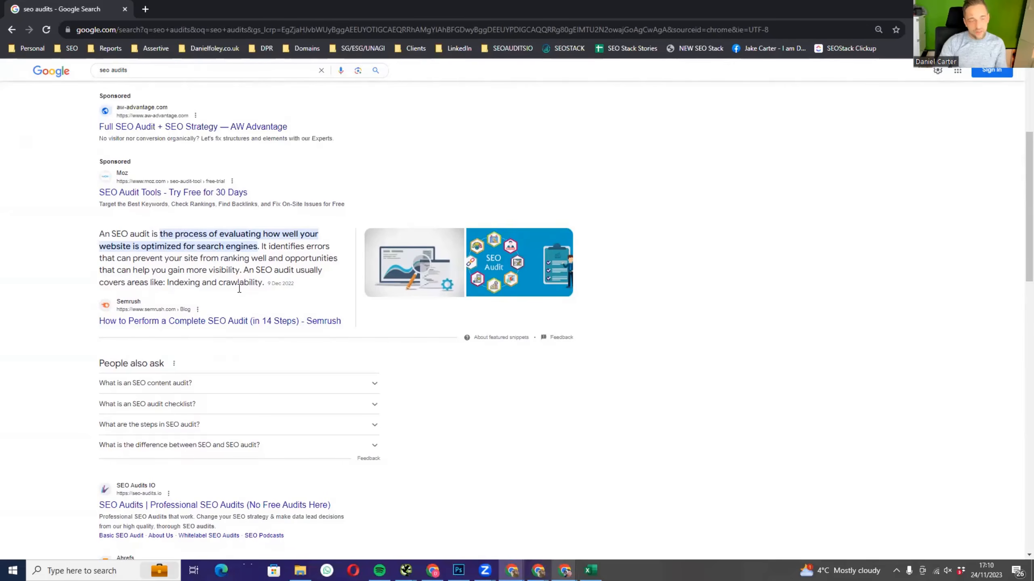
scroll(392, 272, "down", 2)
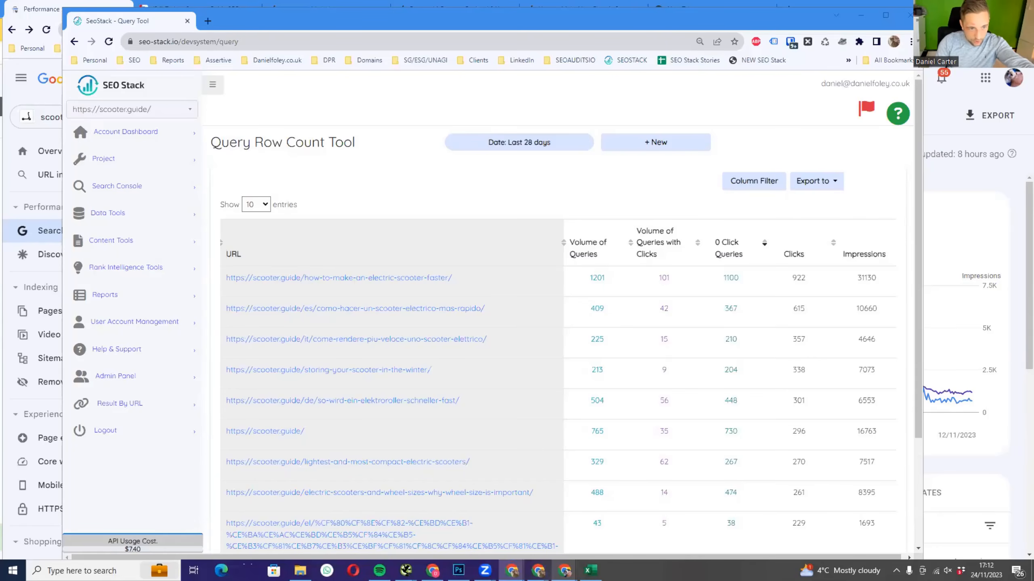
- Set the Query Row Count Tool's date range to Last 16 Months and apply it
scroll(550, 213, "down", 3)
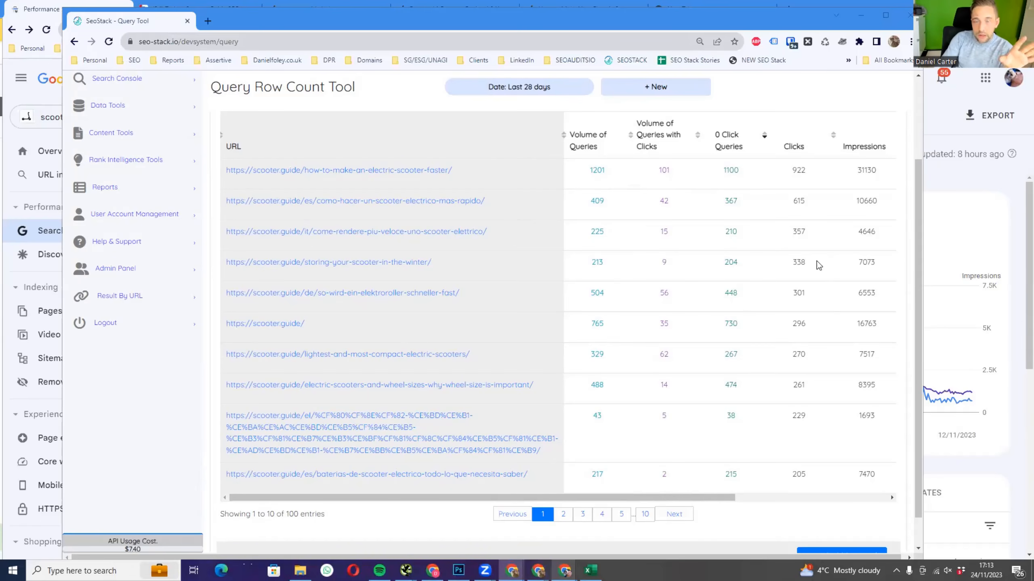
left_click(513, 87)
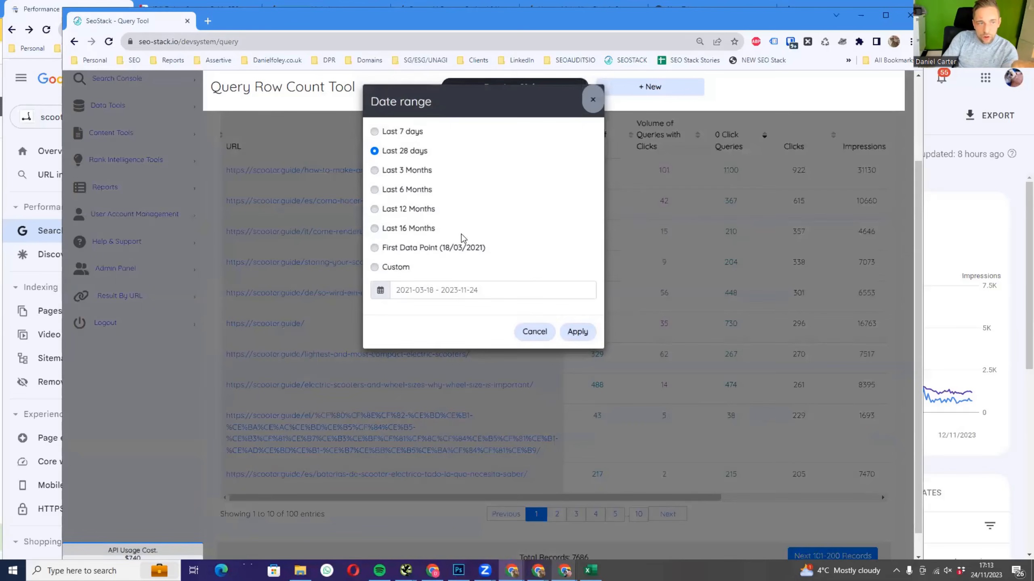
left_click(409, 229)
left_click(583, 331)
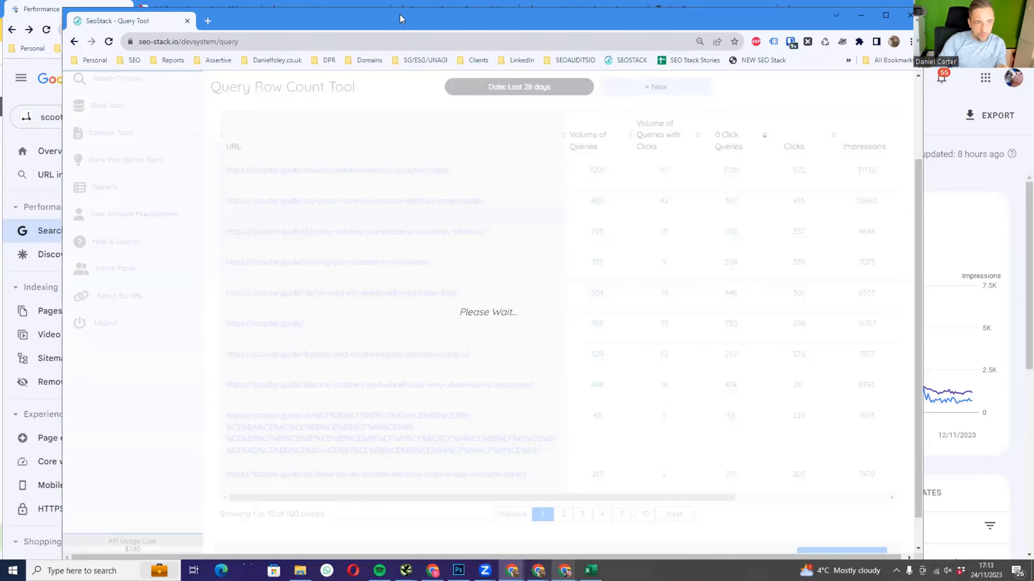
left_click_drag(401, 15, 411, 42)
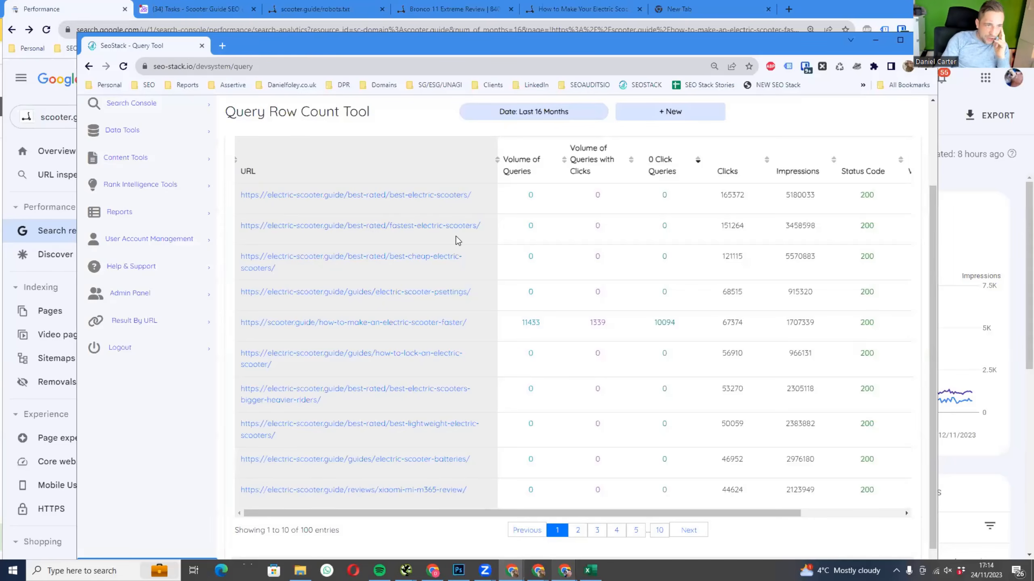
- Browse result pages 2 to 5 of the 16-month URL list
scroll(513, 244, "down", 1)
left_click(578, 505)
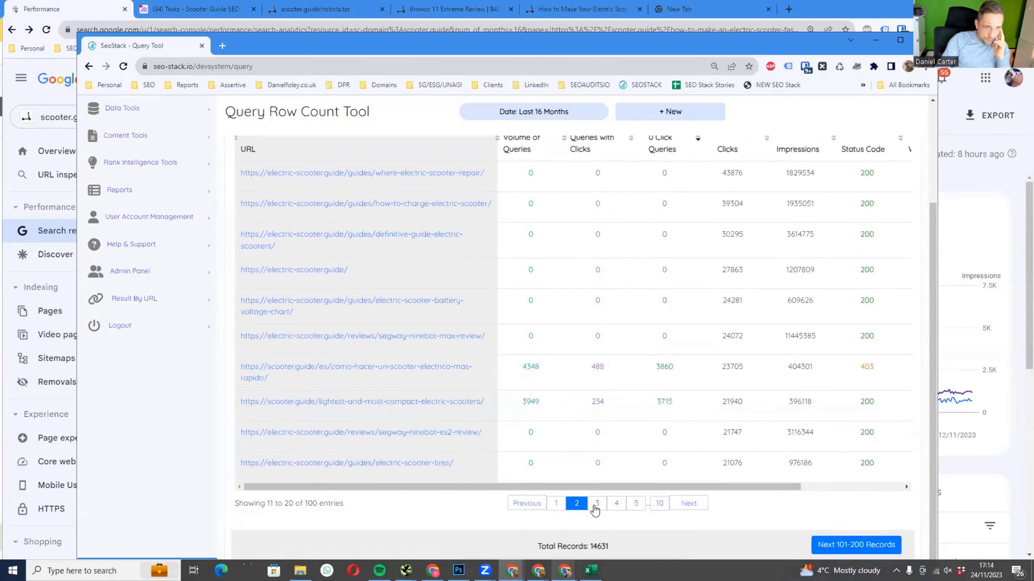
left_click(596, 505)
left_click(615, 514)
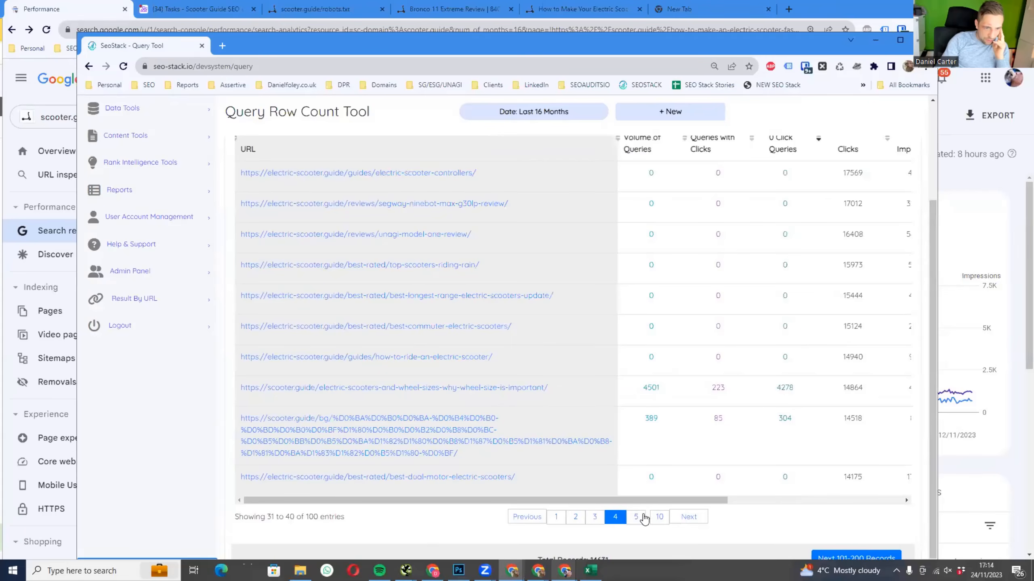
left_click(636, 517)
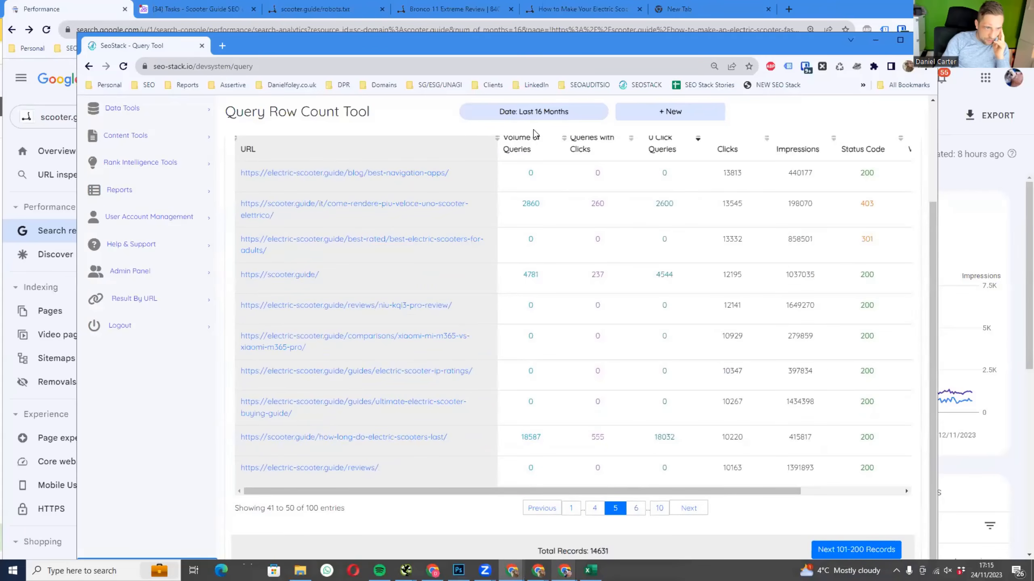
- Sort the URLs by highest Volume of Queries, check result pages 2 and 3, and return to page 1
left_click(521, 150)
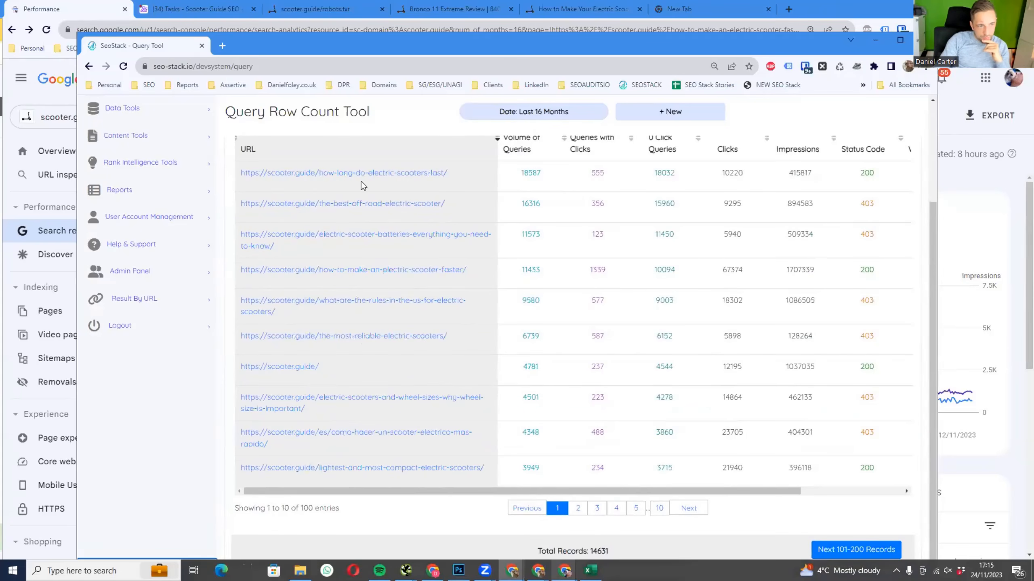
scroll(490, 298, "up", 1)
scroll(535, 434, "down", 1)
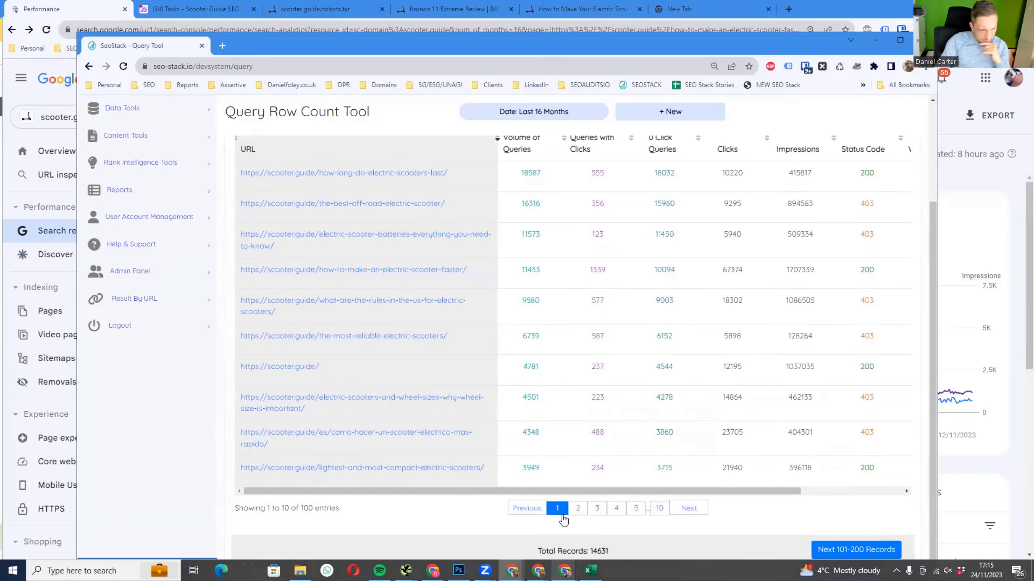
left_click(578, 515)
left_click(597, 514)
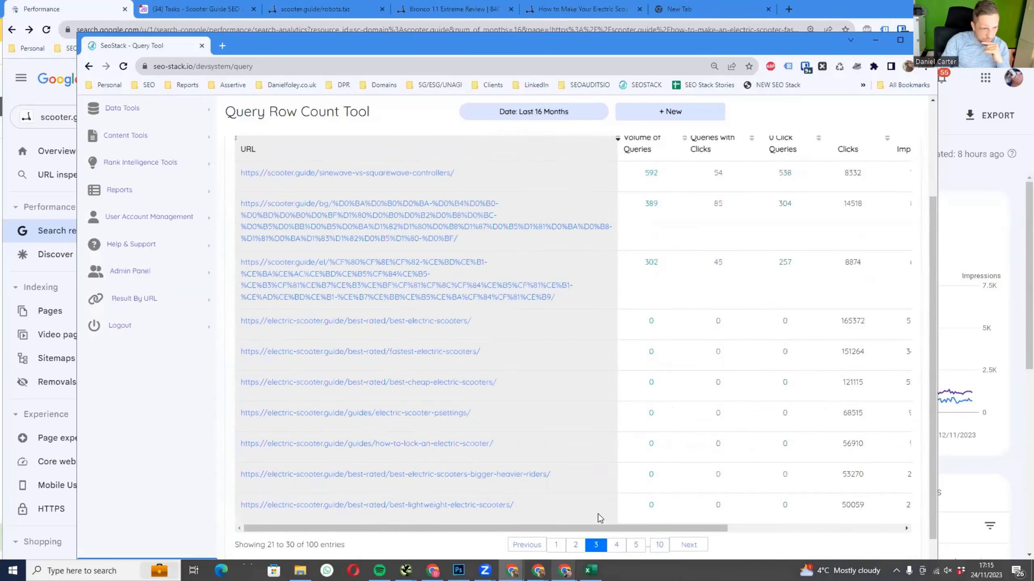
scroll(606, 512, "down", 1)
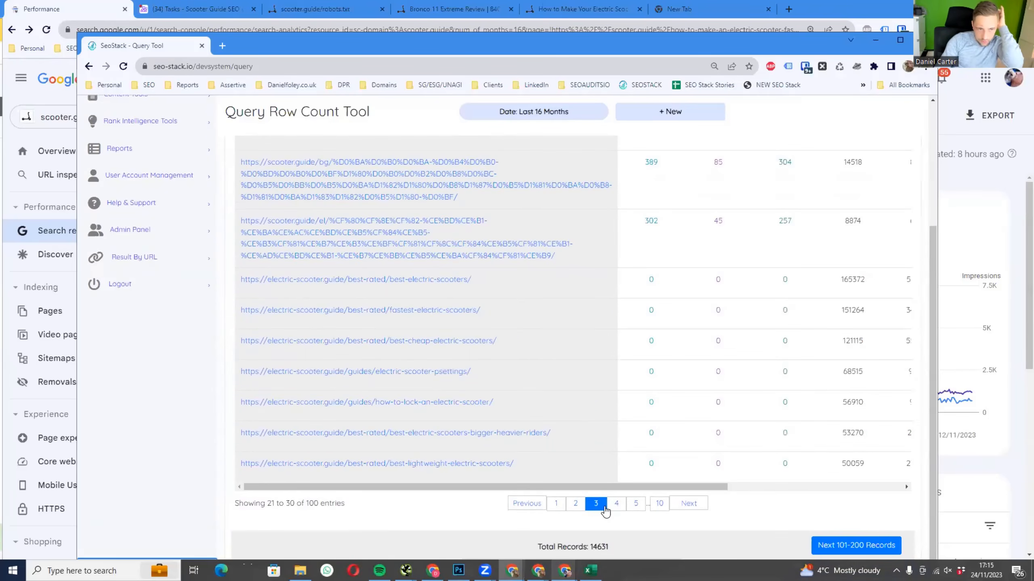
left_click(558, 508)
scroll(604, 358, "up", 3)
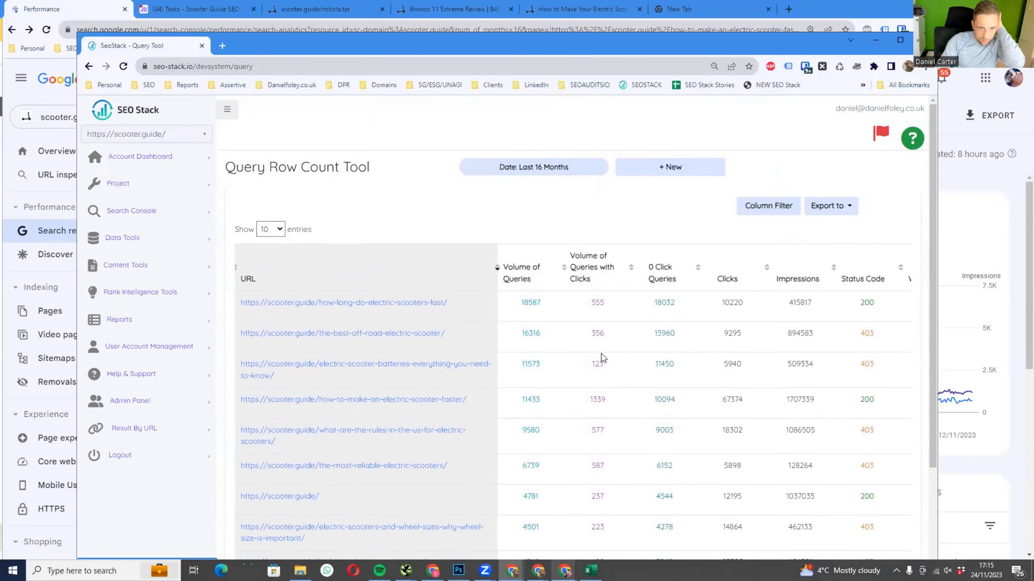
scroll(601, 357, "down", 1)
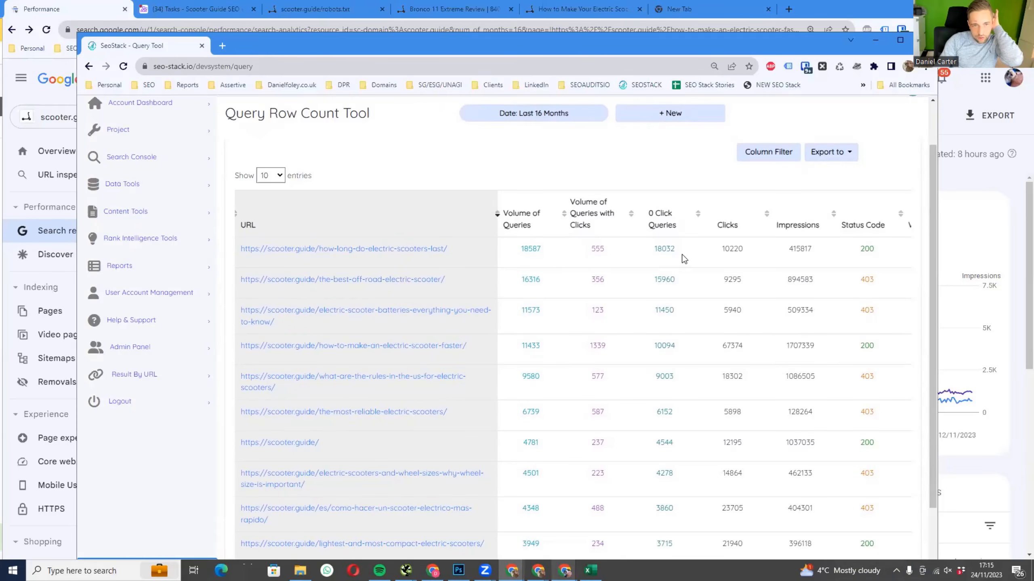
- Open Query Counts Over Time for the how-long-do-electric-scooters-last page and maximise the SEO Stack window
left_click_drag(706, 250, 867, 241)
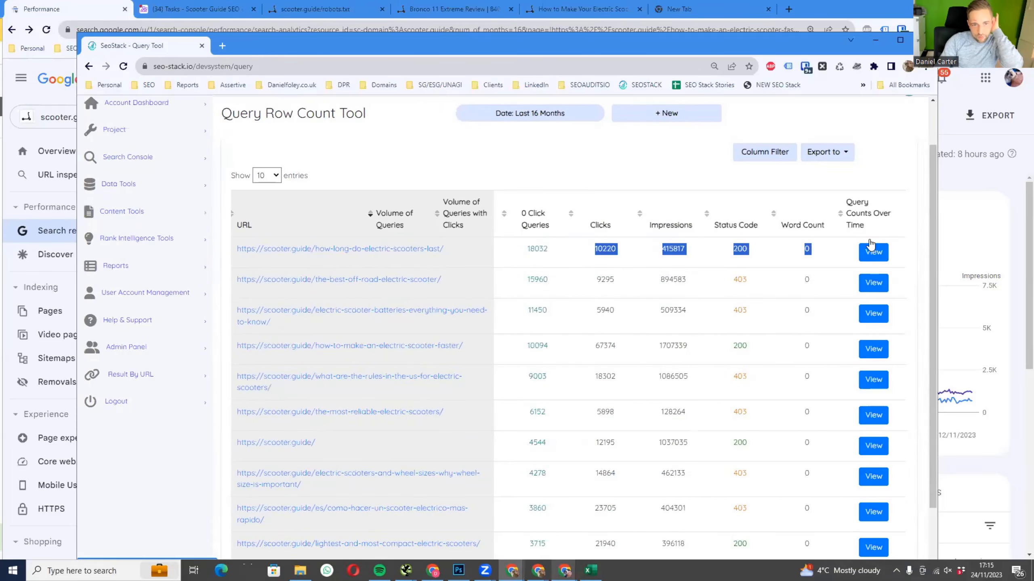
left_click(669, 162)
left_click(867, 257)
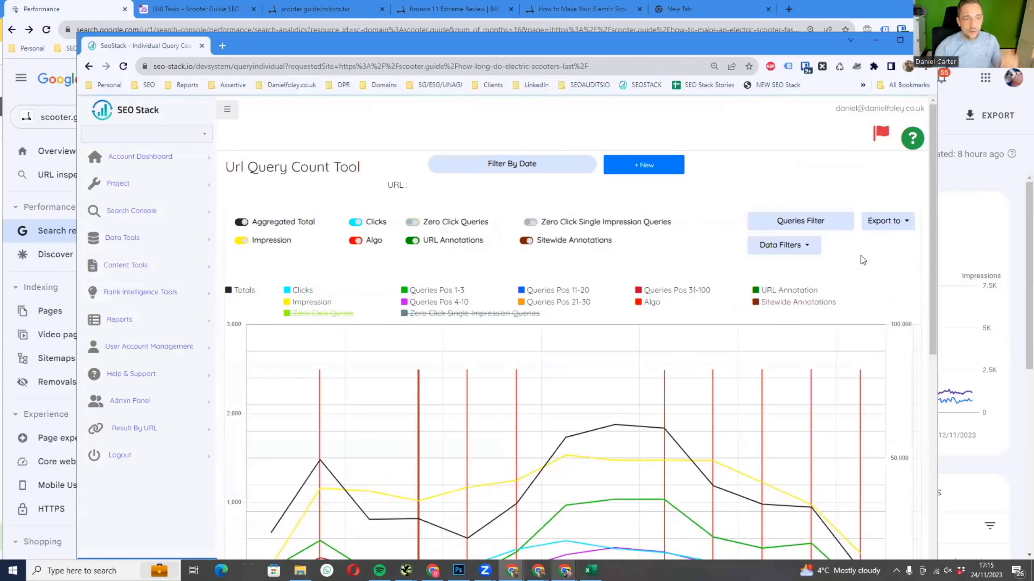
double_click(637, 47)
- Review the page's query count chart and hide its Algo, Impression and Clicks series
scroll(652, 342, "down", 4)
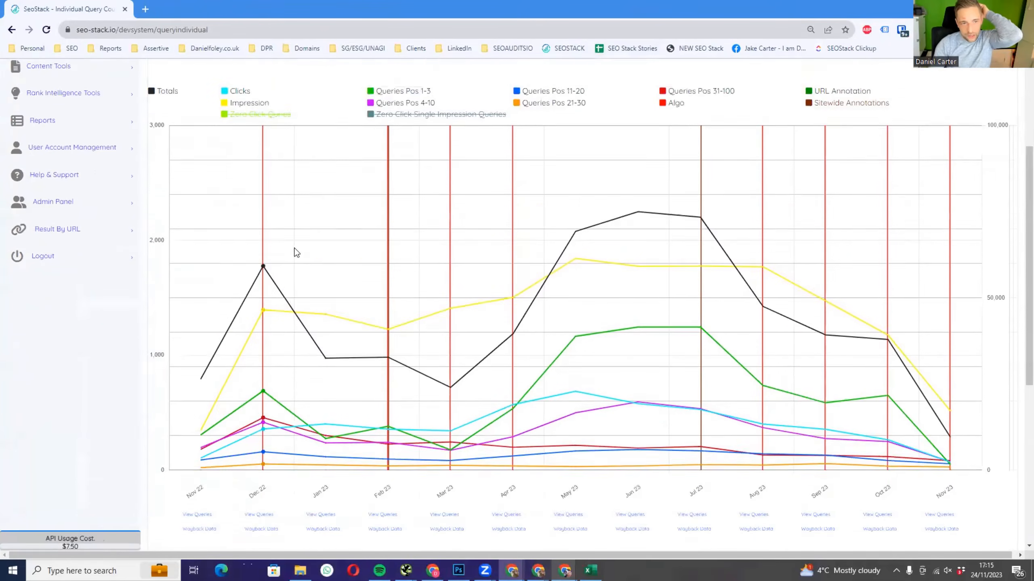
scroll(296, 252, "up", 3)
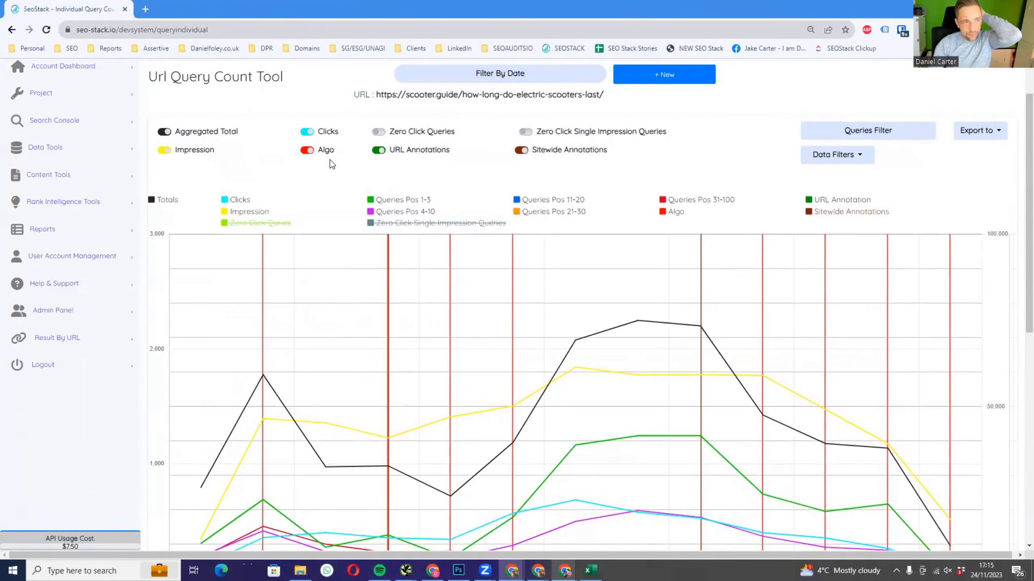
scroll(293, 116, "down", 3)
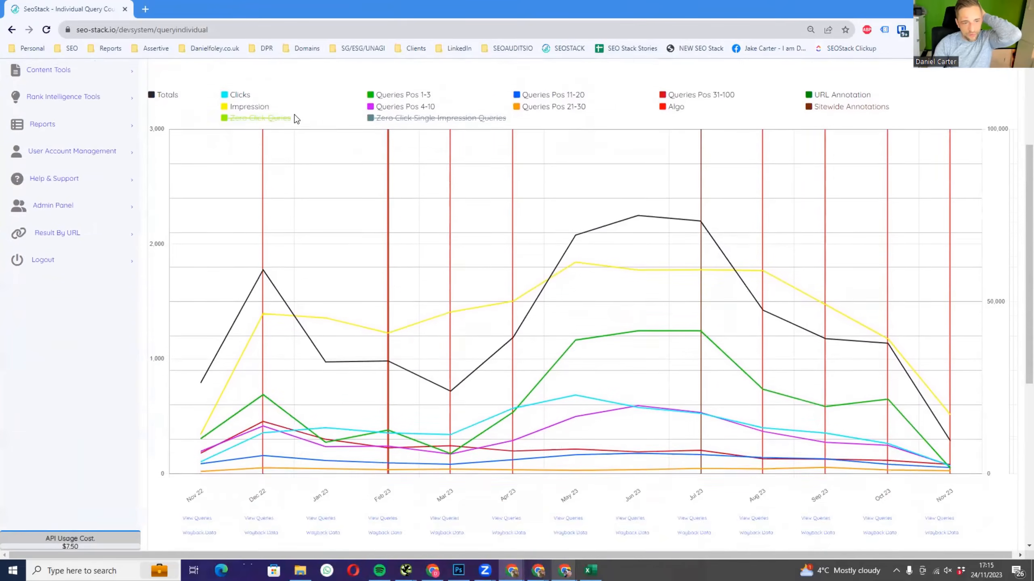
scroll(296, 118, "up", 2)
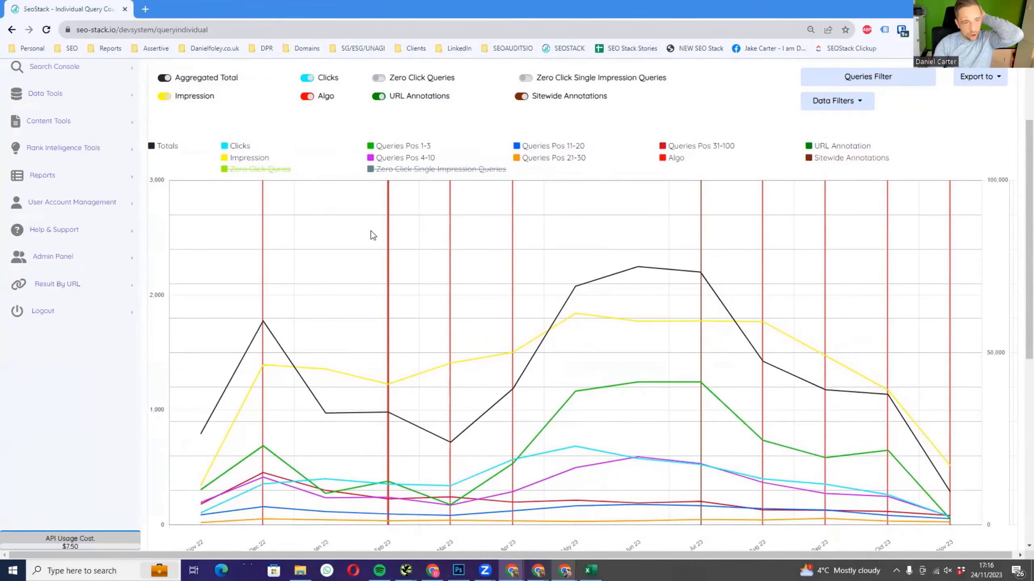
left_click(306, 97)
left_click(165, 96)
left_click(307, 77)
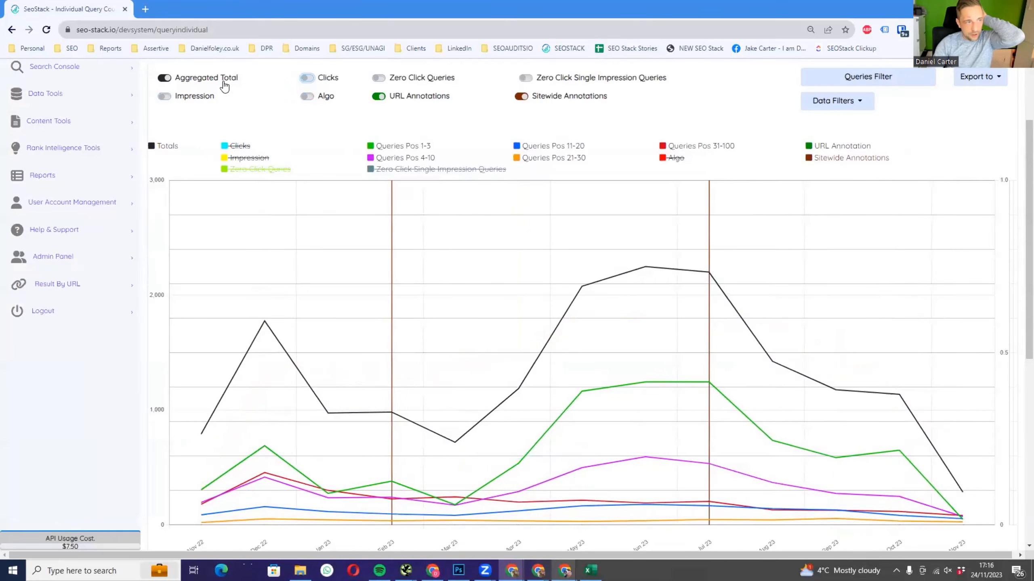
- Hide the chart's Totals and all query position series, and turn off the Sitewide and URL Annotations
left_click(166, 146)
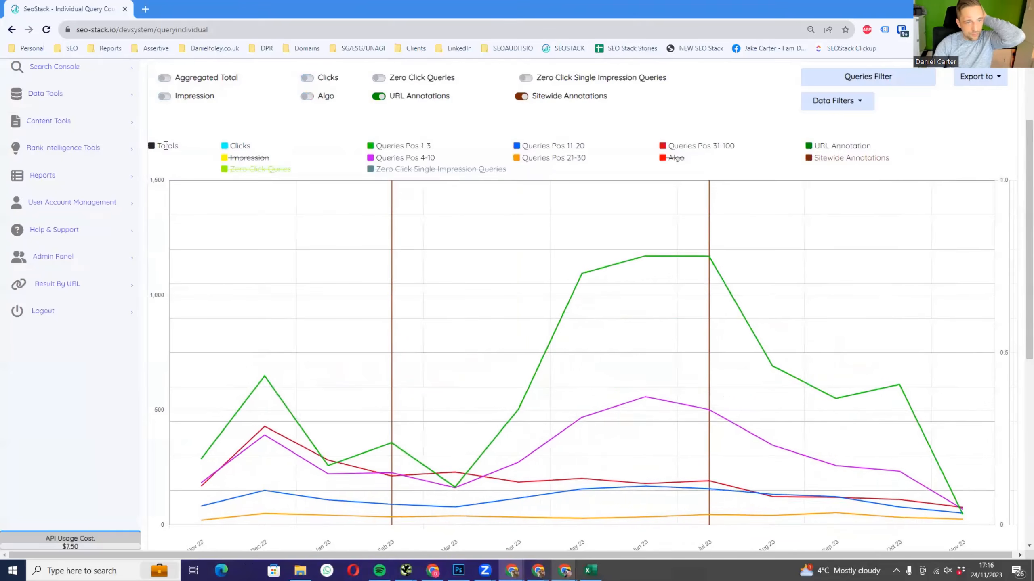
left_click(414, 157)
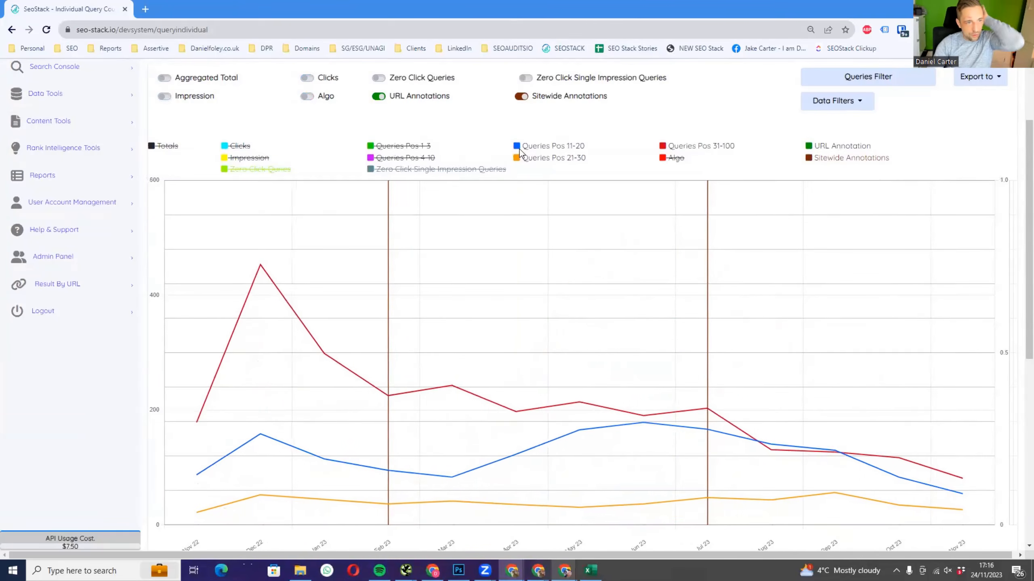
left_click(544, 146)
left_click(543, 158)
left_click(697, 146)
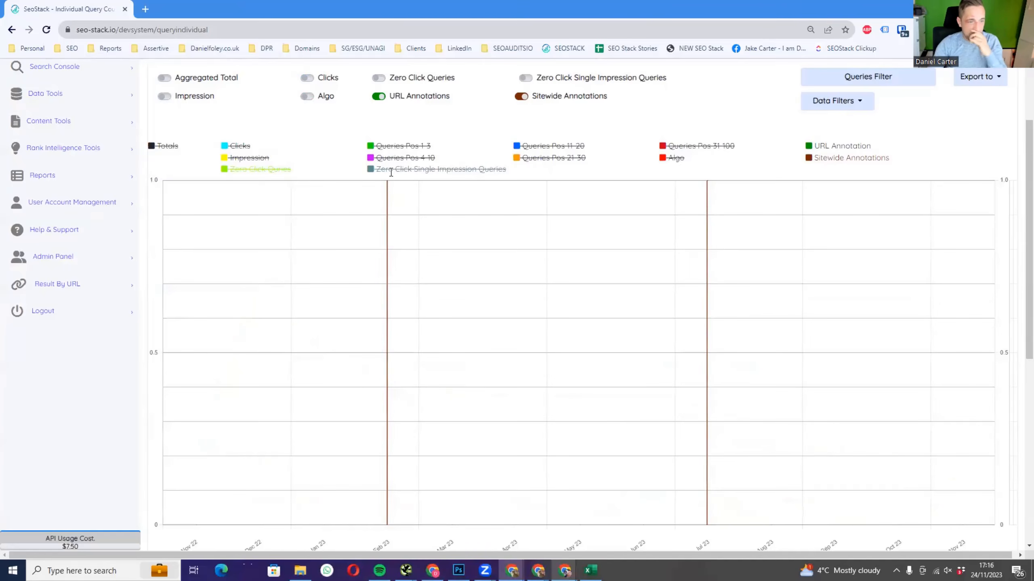
left_click(523, 97)
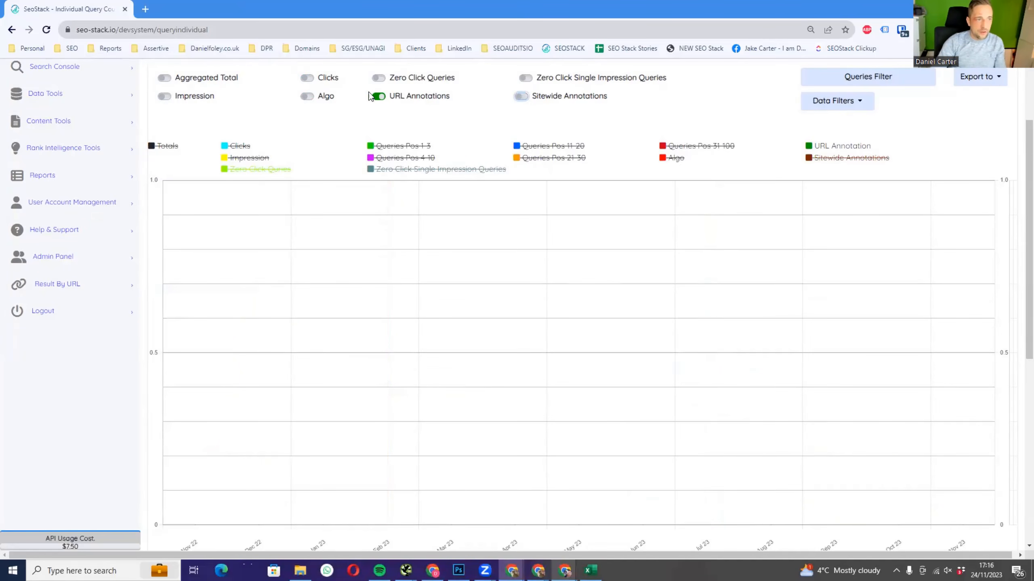
left_click(378, 97)
- Display Totals alone on the chart, and replace it with the Queries Pos 1-3, 4-10, 11-20, 21-30 and 31-100 series
left_click(165, 146)
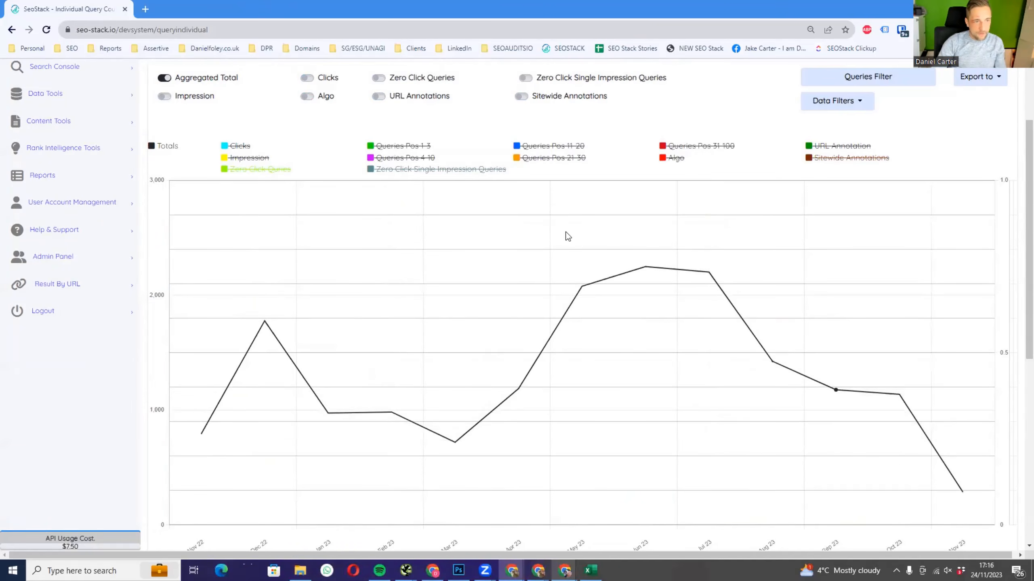
left_click(177, 146)
left_click(416, 145)
left_click(405, 157)
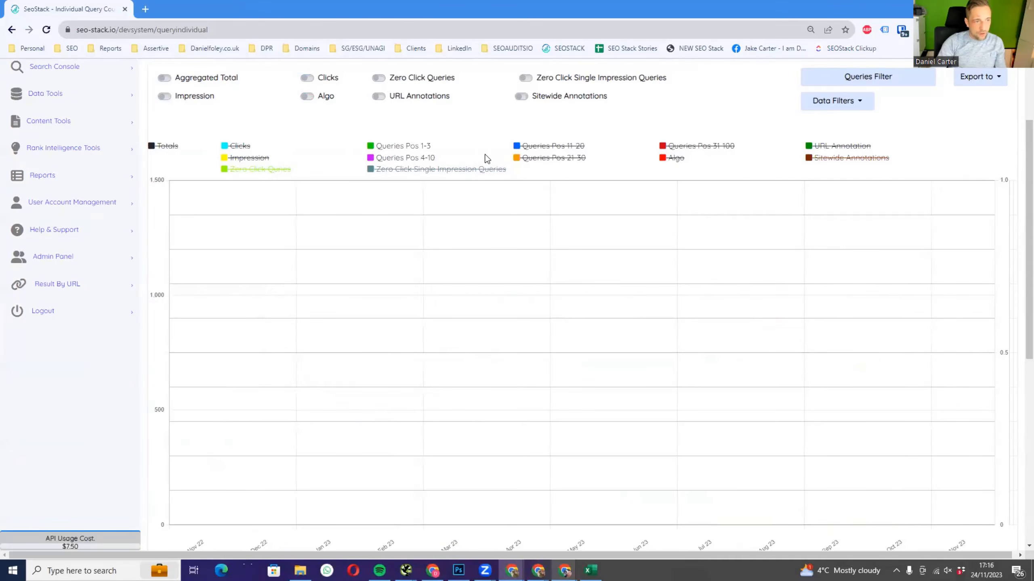
left_click(541, 146)
left_click(541, 159)
left_click(691, 148)
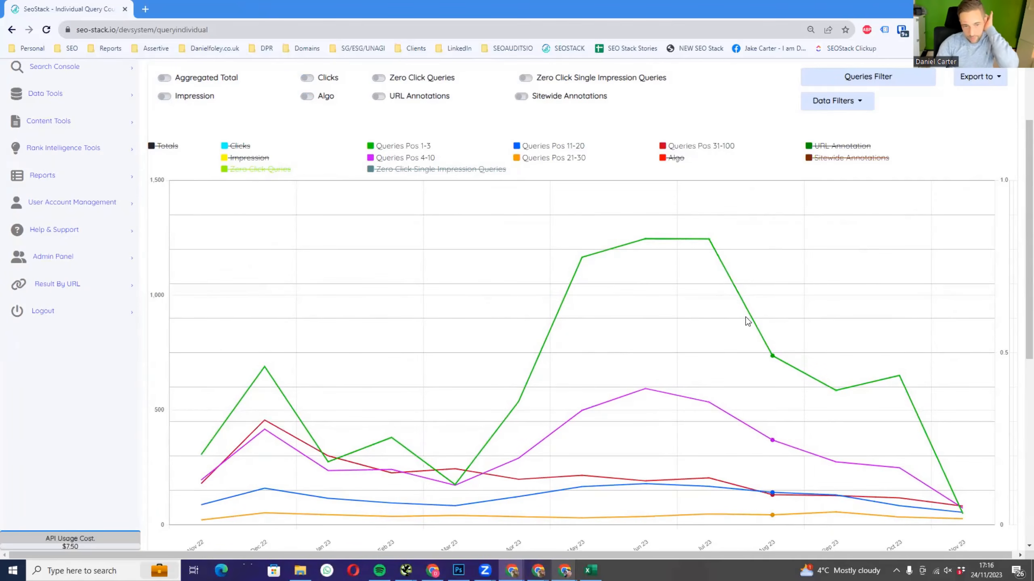
- Compare the position ranges by hiding Queries Pos 1-3, 4-10, 11-20 and 31-100 one by one, and show Totals again
mouse_move(645, 238)
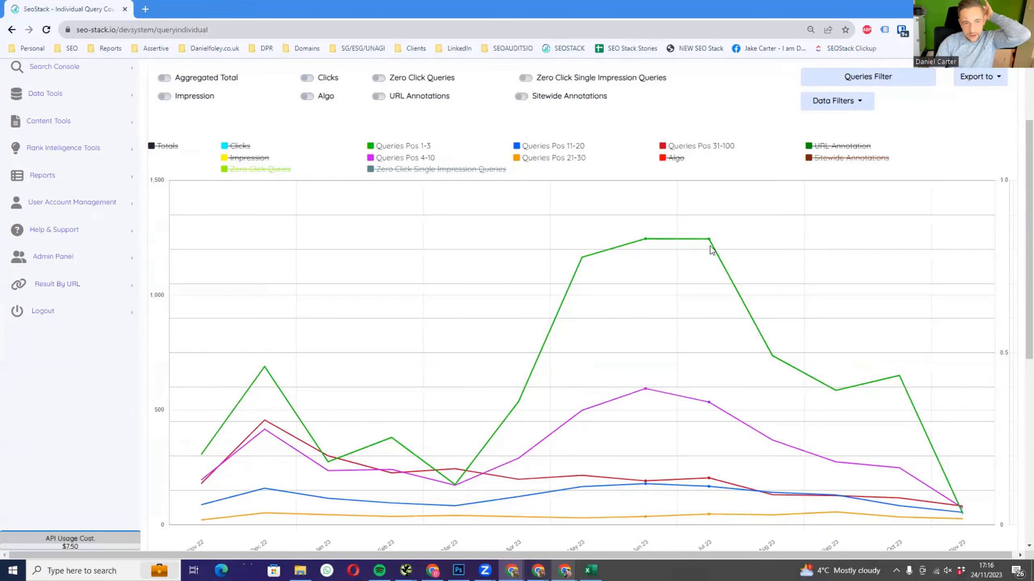
mouse_move(709, 241)
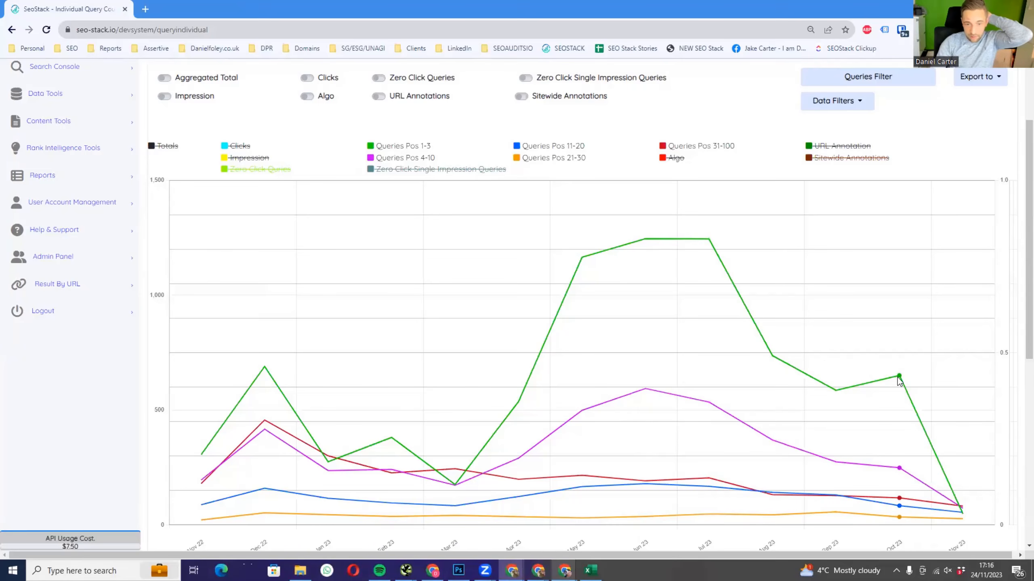
mouse_move(900, 381)
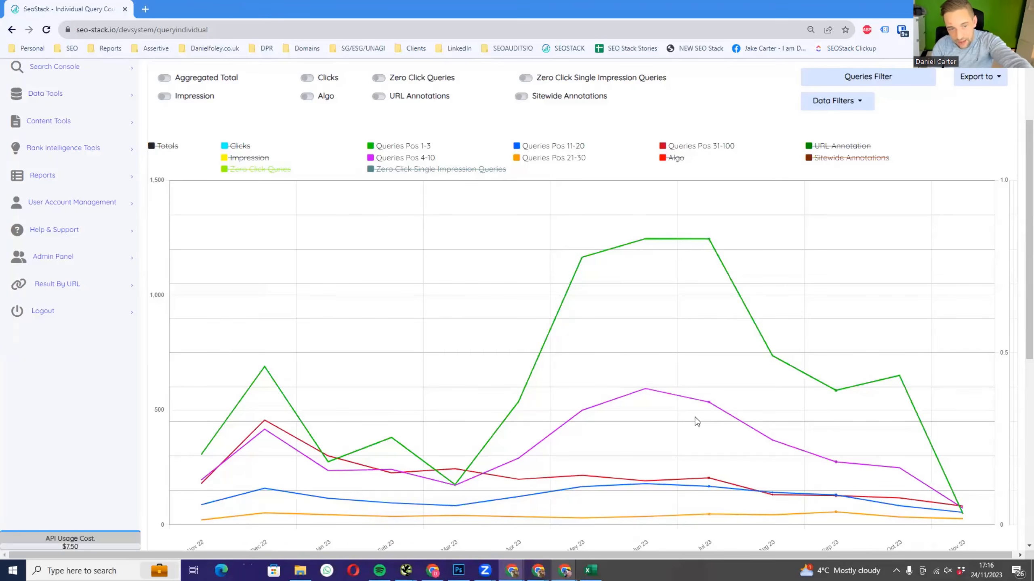
mouse_move(709, 403)
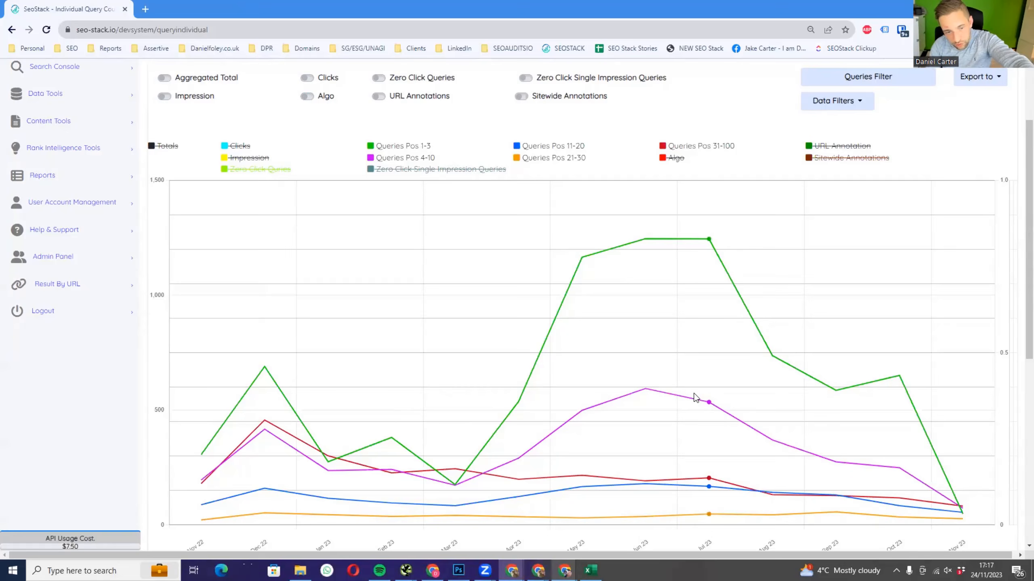
left_click(409, 147)
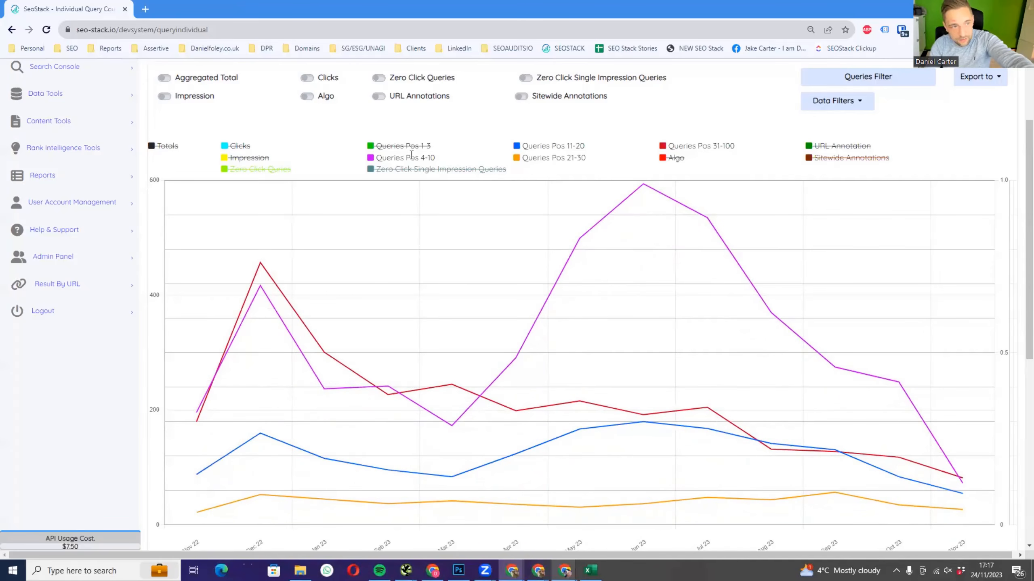
left_click(374, 159)
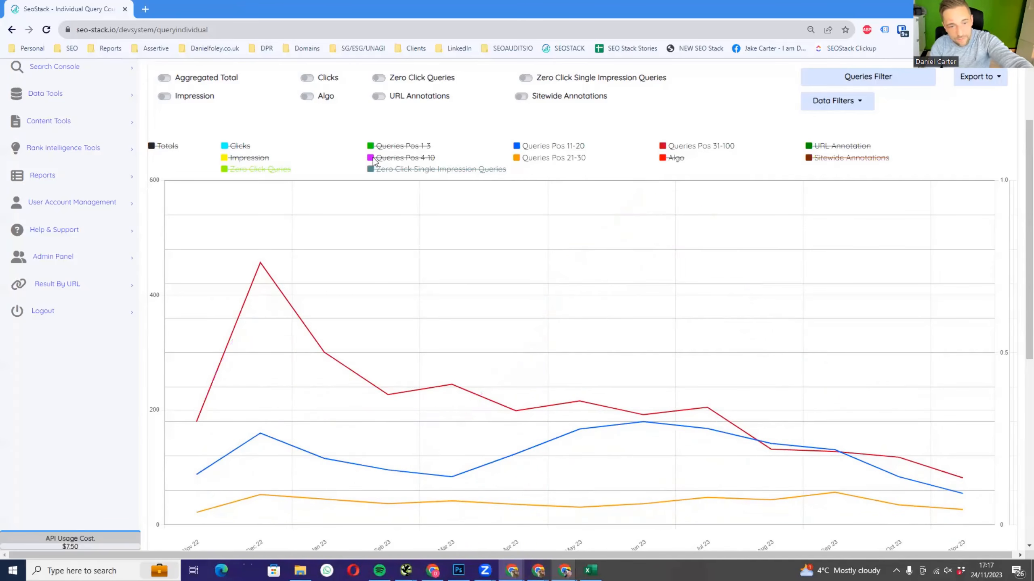
left_click(516, 147)
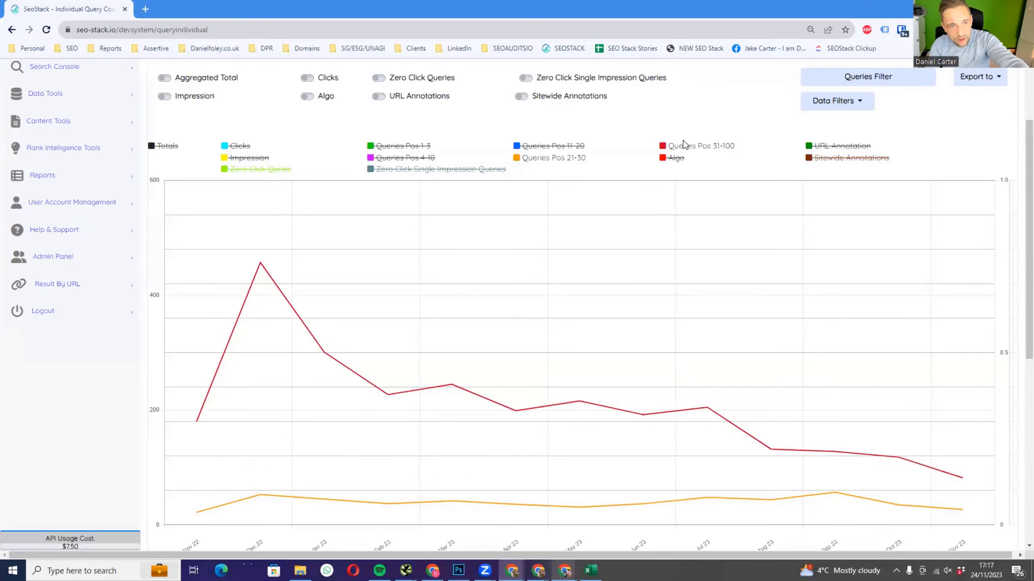
left_click(662, 147)
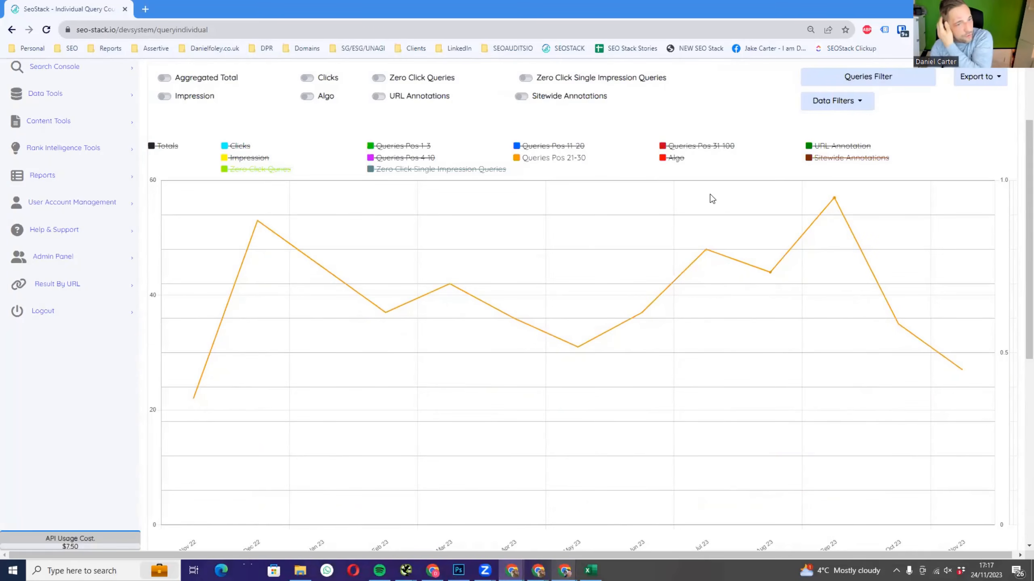
left_click(162, 146)
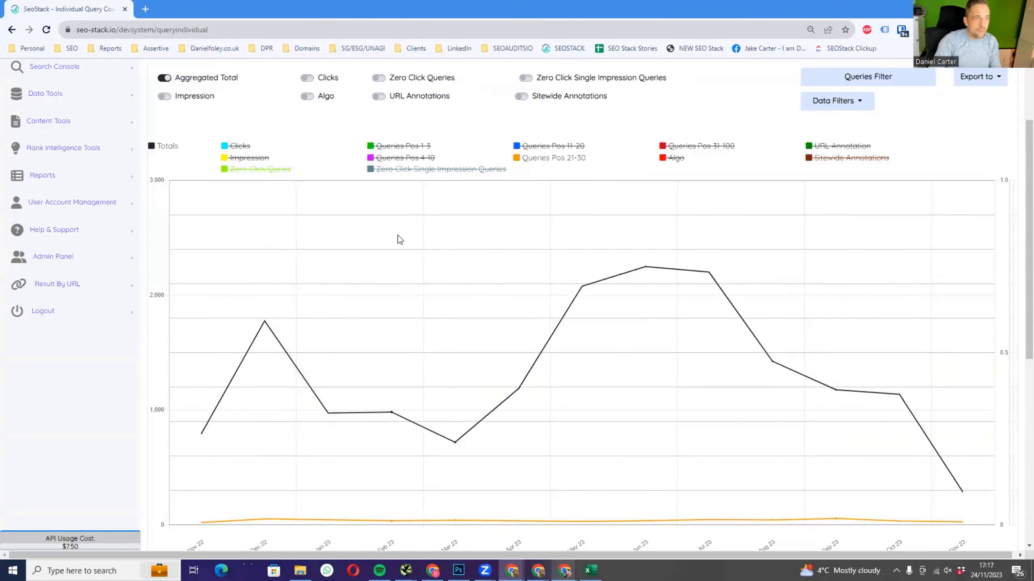
- Restore the SEO Stack window's smaller size, switch to Google Sheets and open the URLS L/Click 200 / loss imp LLC 2021 sheet
double_click(208, 13)
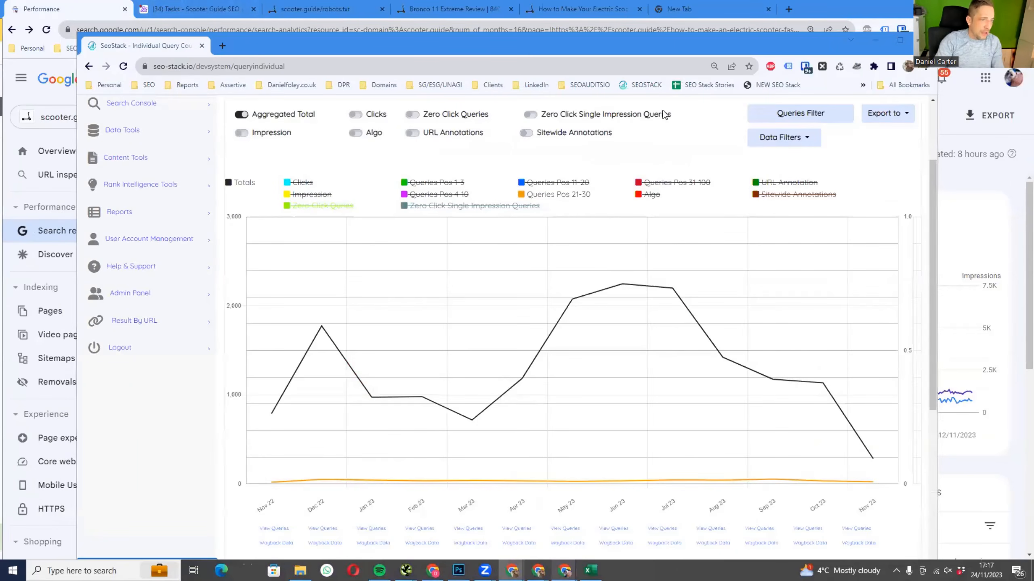
key("alt+Tab")
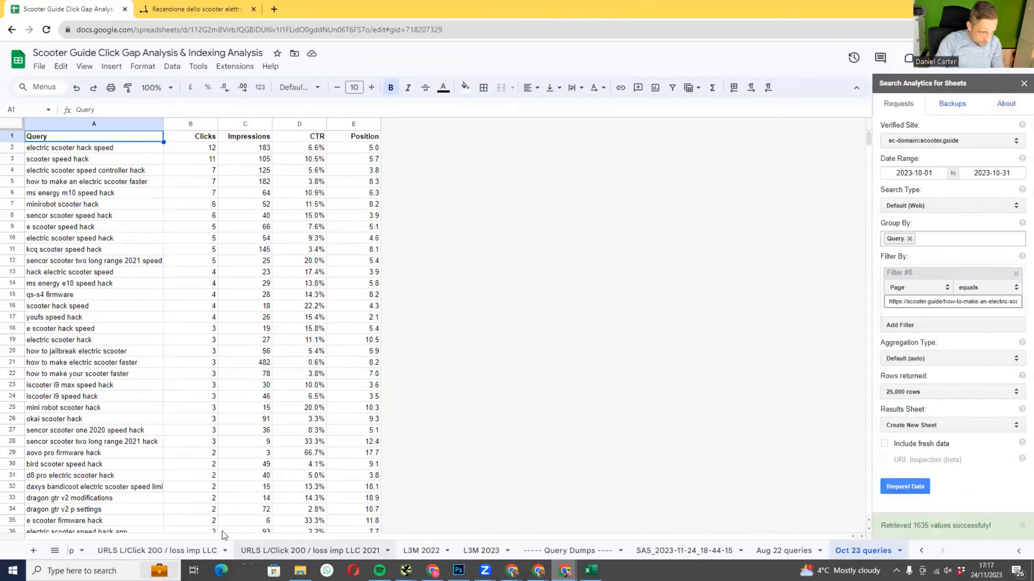
left_click(310, 550)
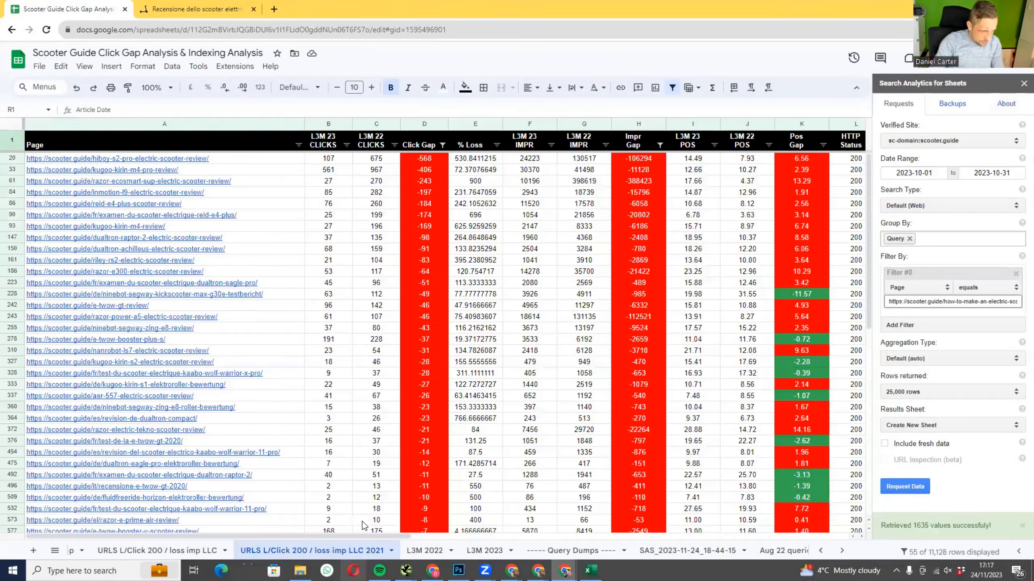
left_click(235, 158)
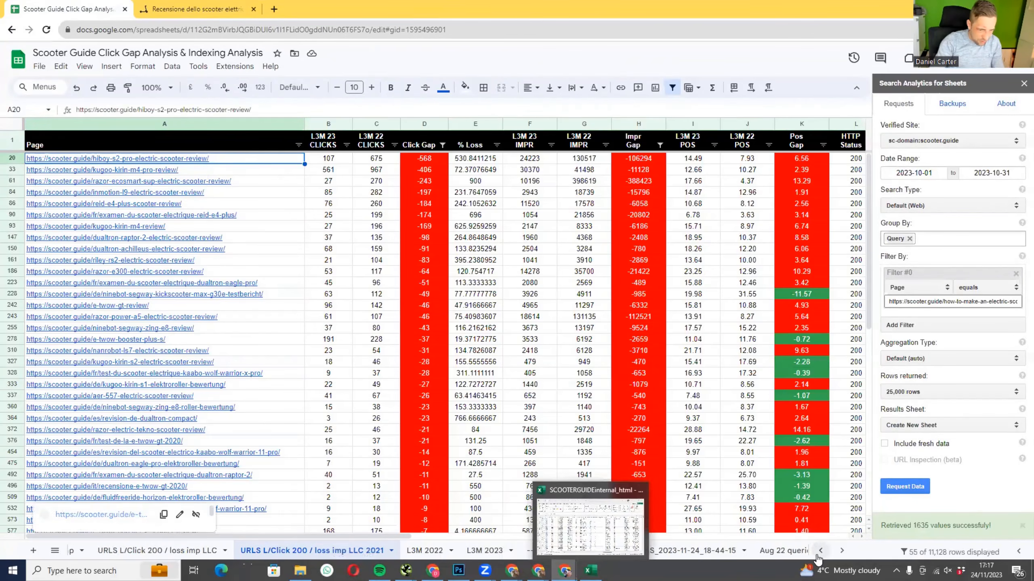
- Open the Click Gap sheet at its first rows and close the Search Analytics for Sheets sidebar
left_click(820, 550)
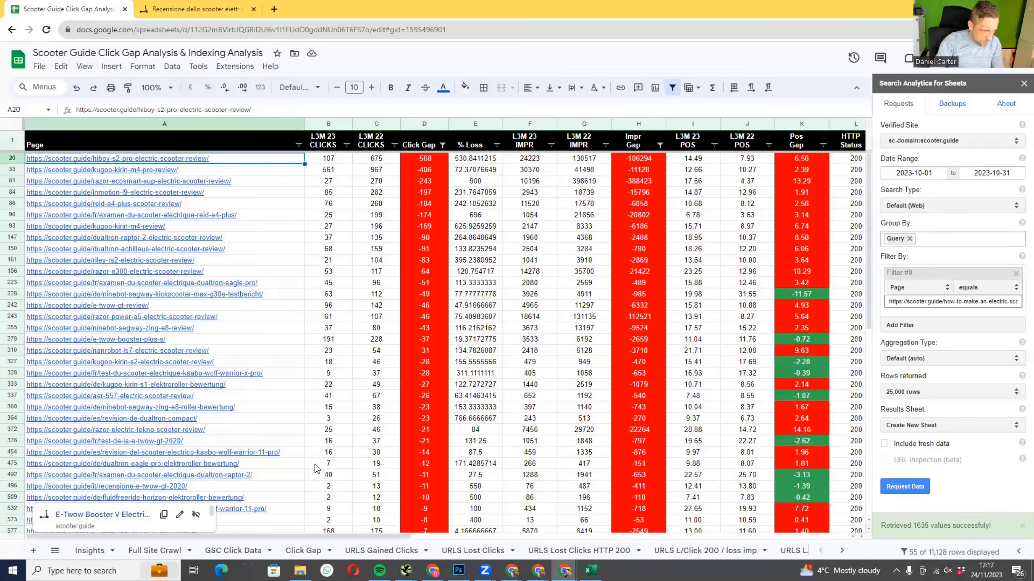
left_click(309, 551)
left_click(232, 163)
scroll(232, 164, "up", 10)
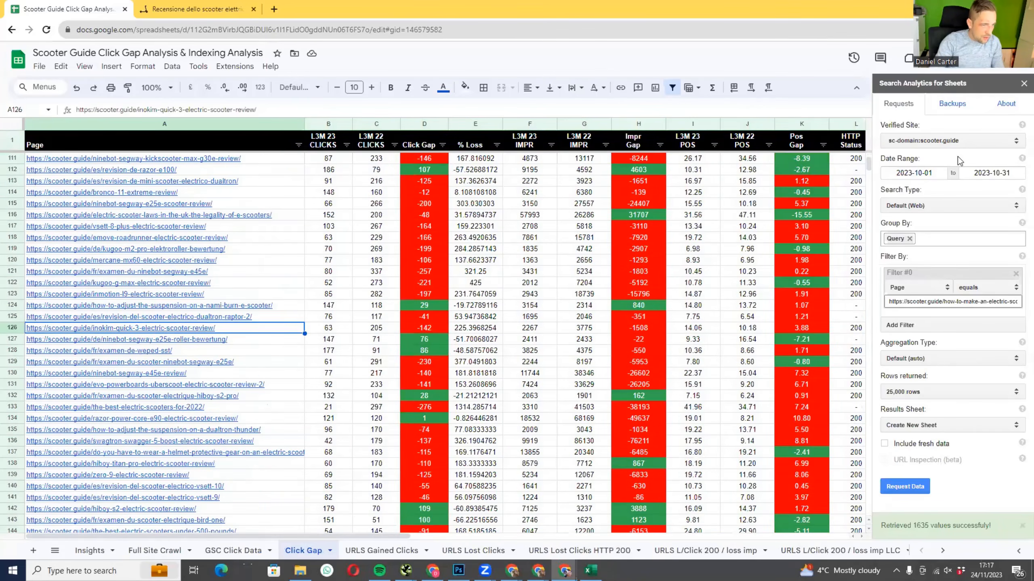
left_click_drag(868, 167, 868, 154)
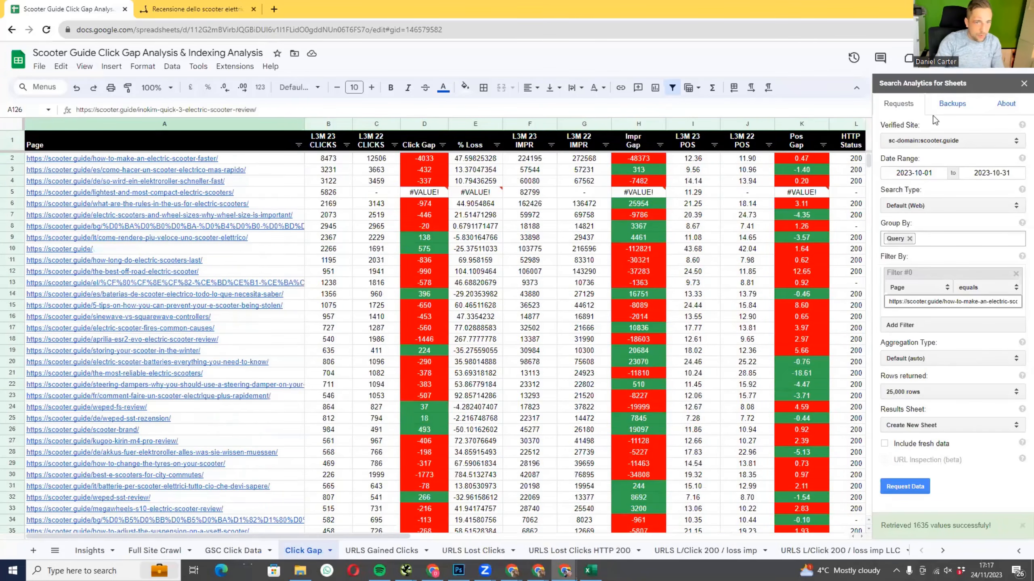
left_click(1023, 83)
- Examine the how-to-make-an-electric-scooter-faster row across its click, impression, position and crawl fields up to Avg Session Duration
left_click(263, 158)
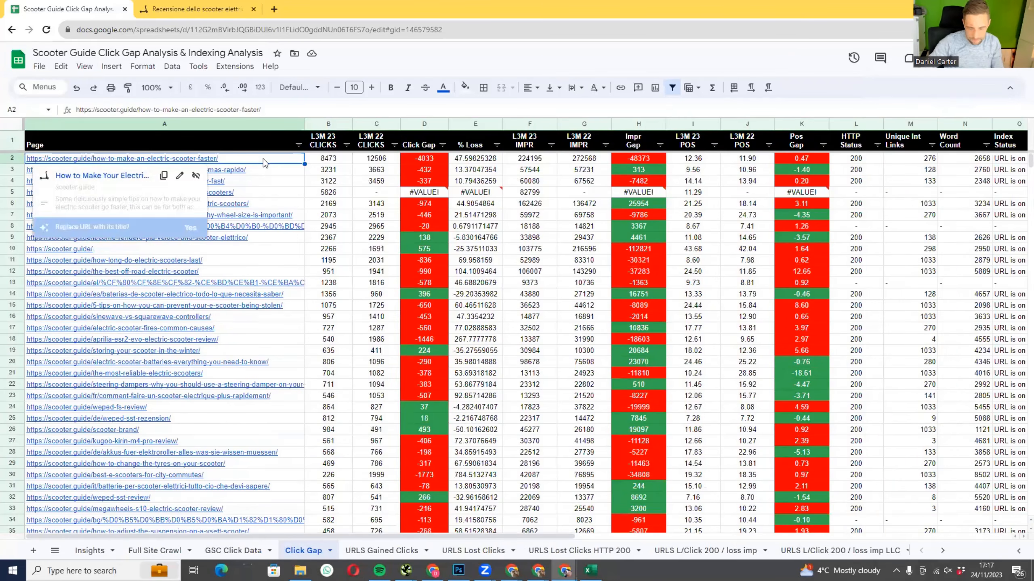
key("Right")
key("Right")
key("Right")
key("Right")
key("Right")
key("Right")
key("Right")
key("Right")
key("Right")
key("Right")
key("Right")
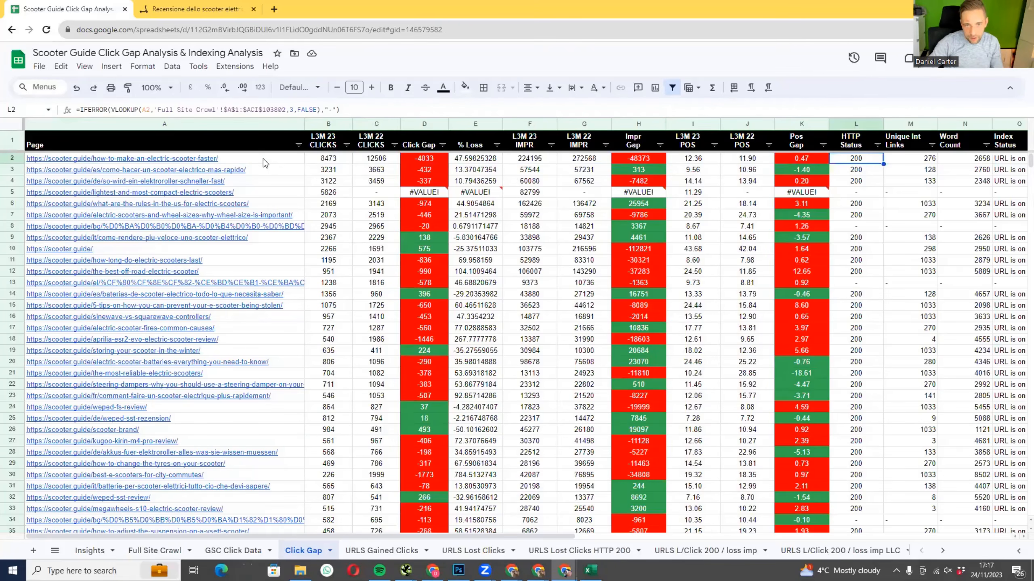
key("Right")
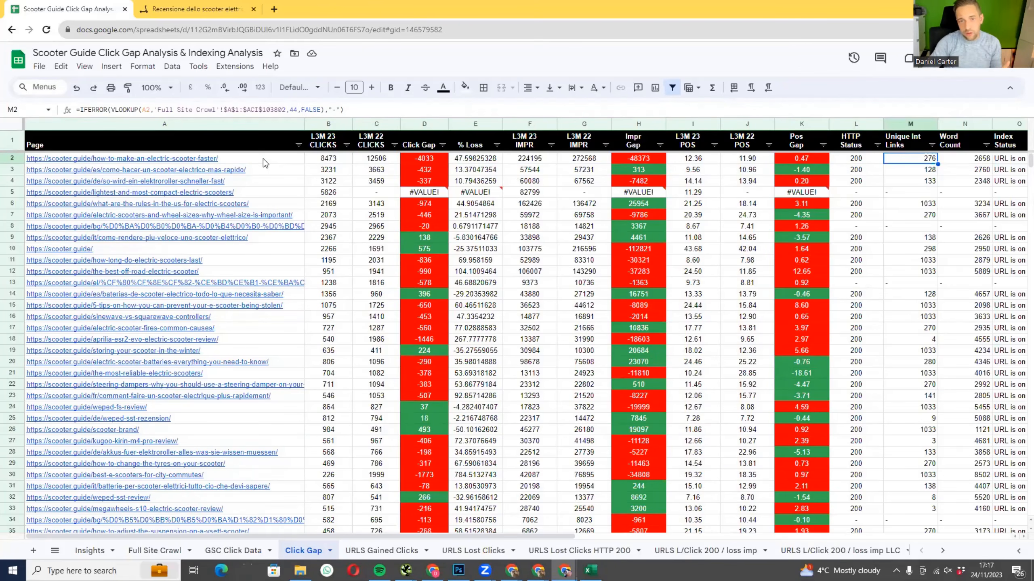
key("Right")
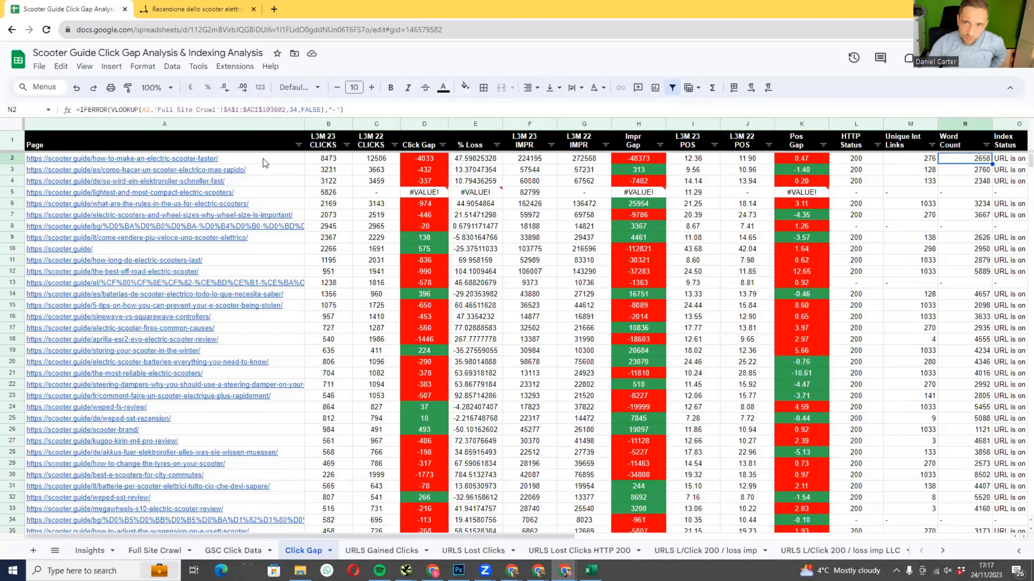
key("Right")
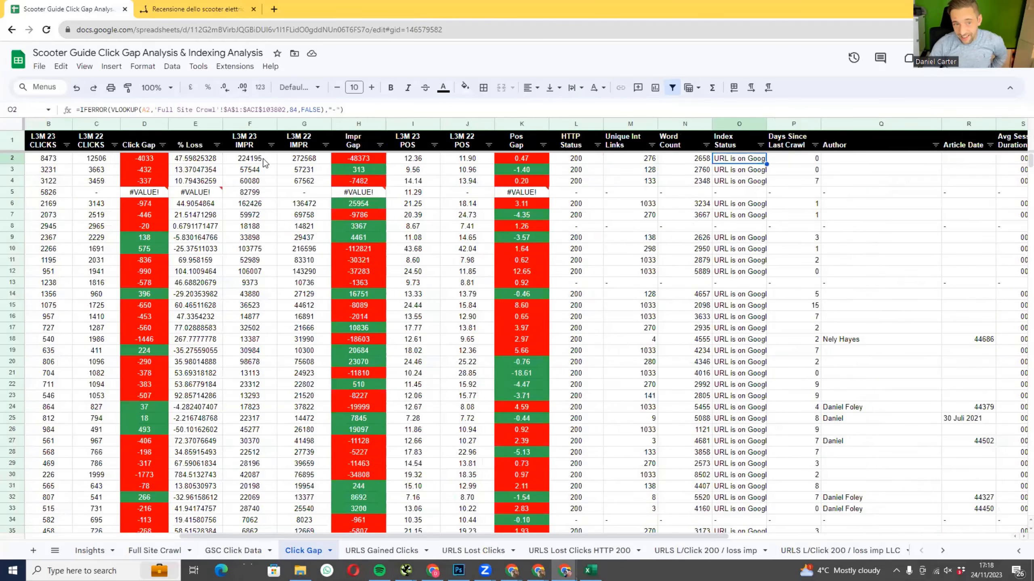
key("Right")
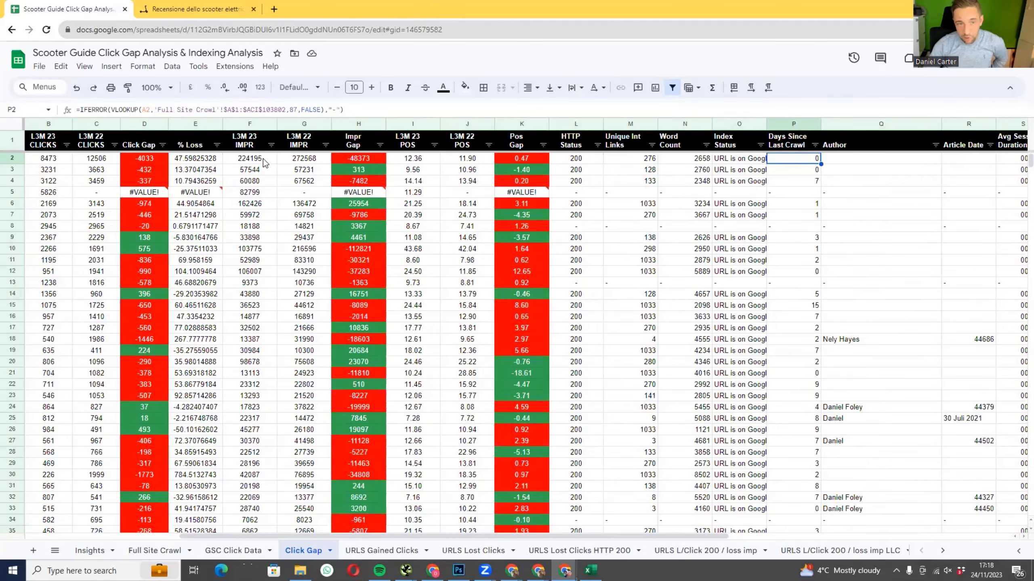
key("Right")
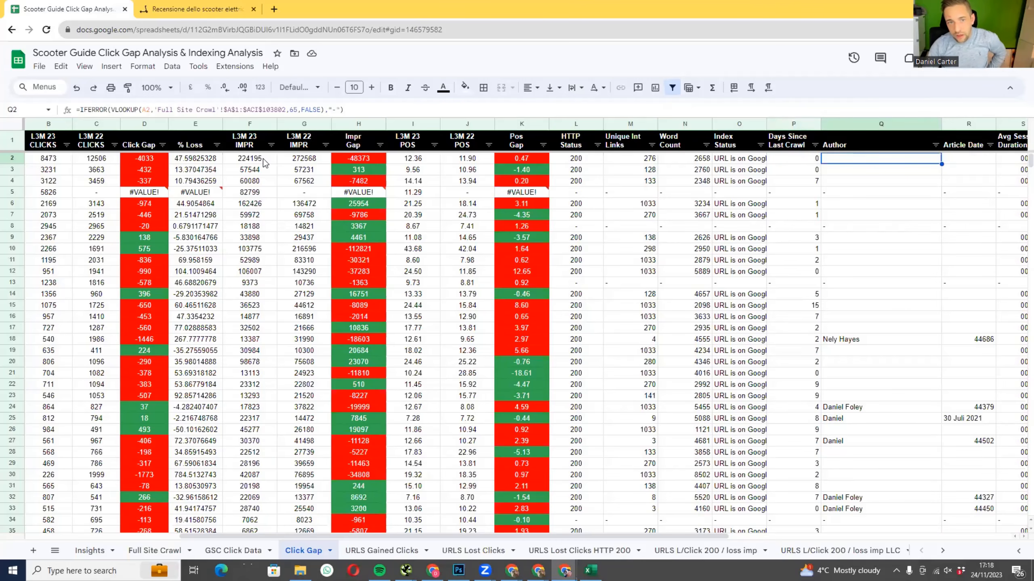
key("Right")
key("Right")
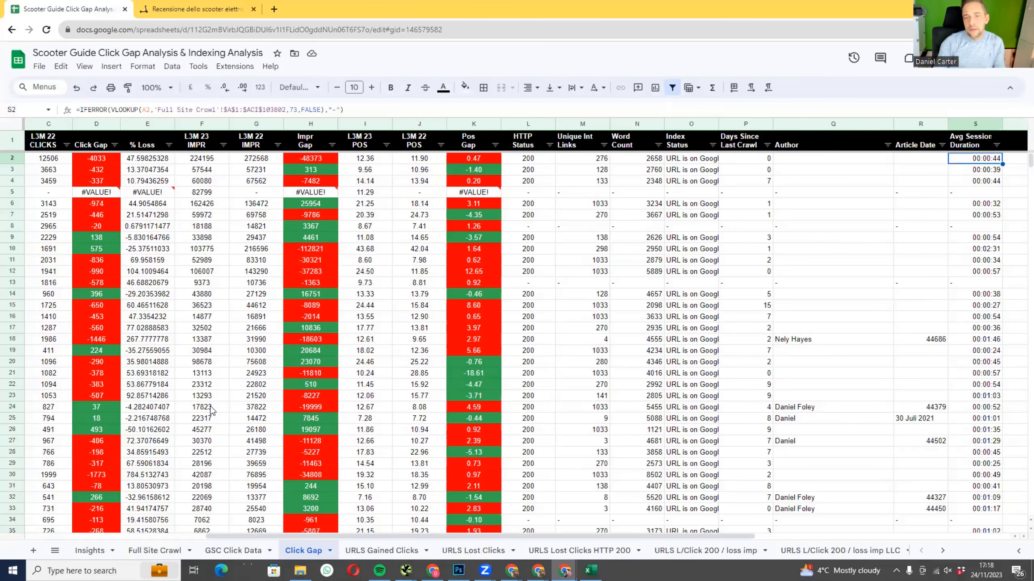
- Recheck the same row's fields from Author back to HTTP Status and Word Count, and return to its Page URL cell
key("Left")
key("Left")
key("Left")
key("Left")
key("Left")
key("Left")
key("Left")
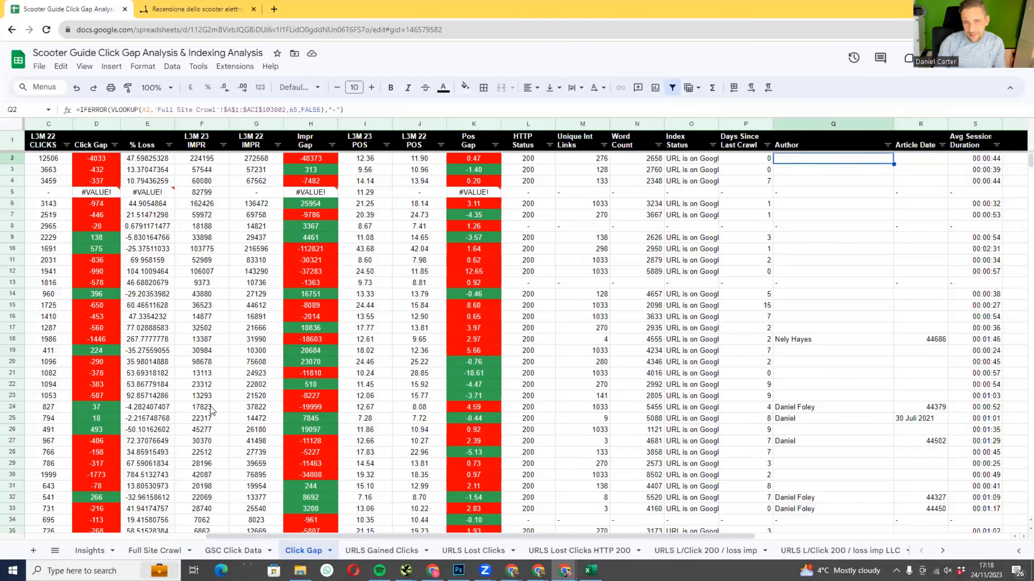
key("Left")
key("Right")
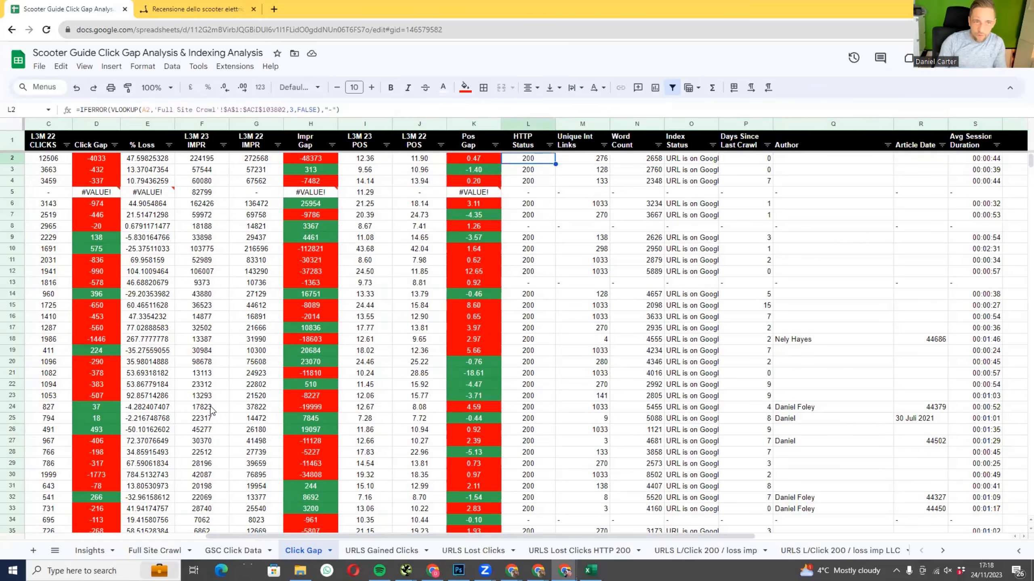
key("Right")
key("Right")
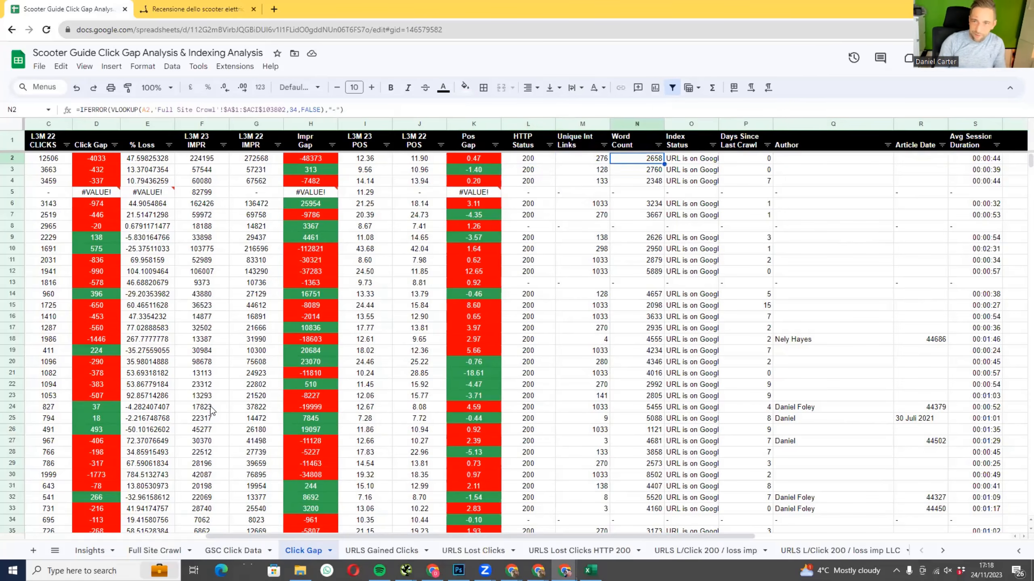
key("Left")
key("Left")
key("Left")
key("Left")
key("Left")
key("Left")
key("Left")
key("Left")
key("Left")
key("Left")
key("Left")
key("Left")
key("Left")
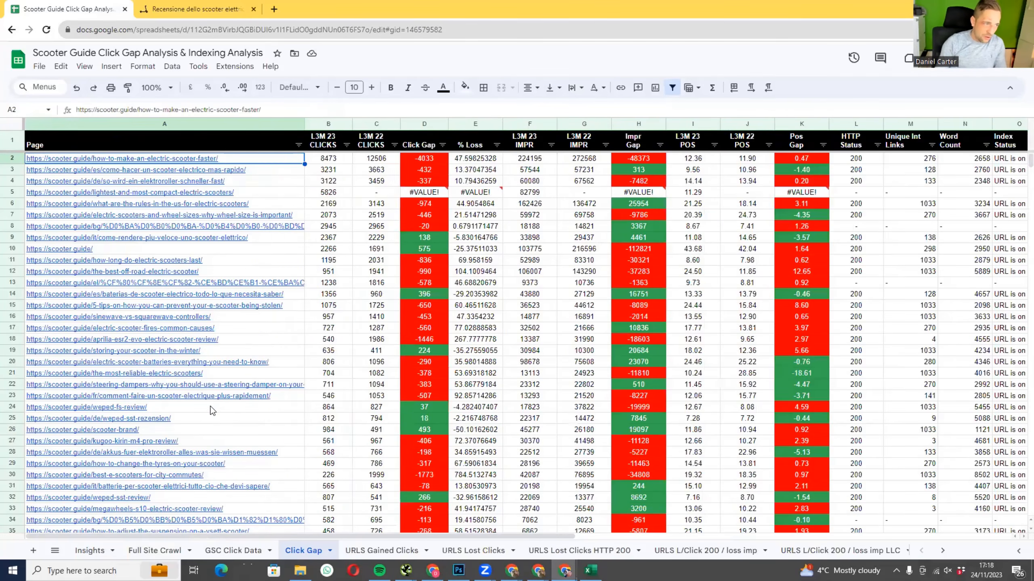
left_click(273, 9)
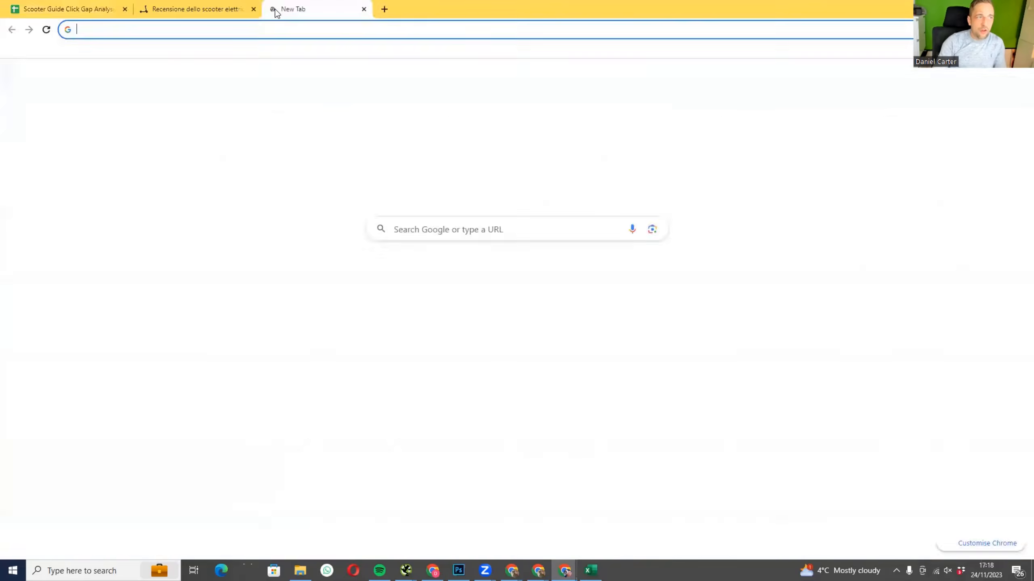
type("https://scooter.guide/how-to-make-an-electric-scooter-faster/")
key("Return")
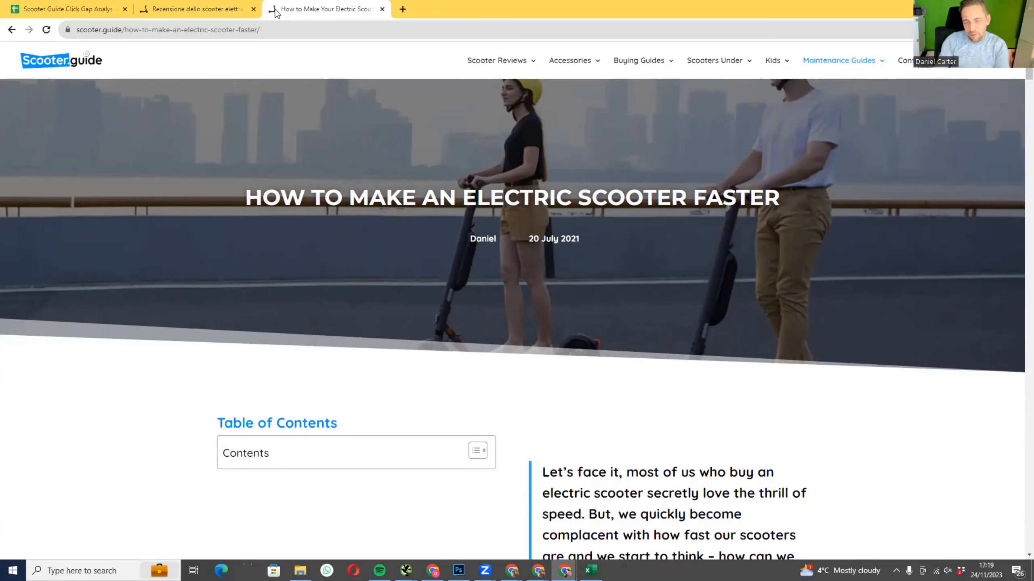
- Read through the electric scooter speed article's introduction, speed hacks, controller, battery and tyre pressure sections, and return to its start
scroll(693, 301, "down", 12)
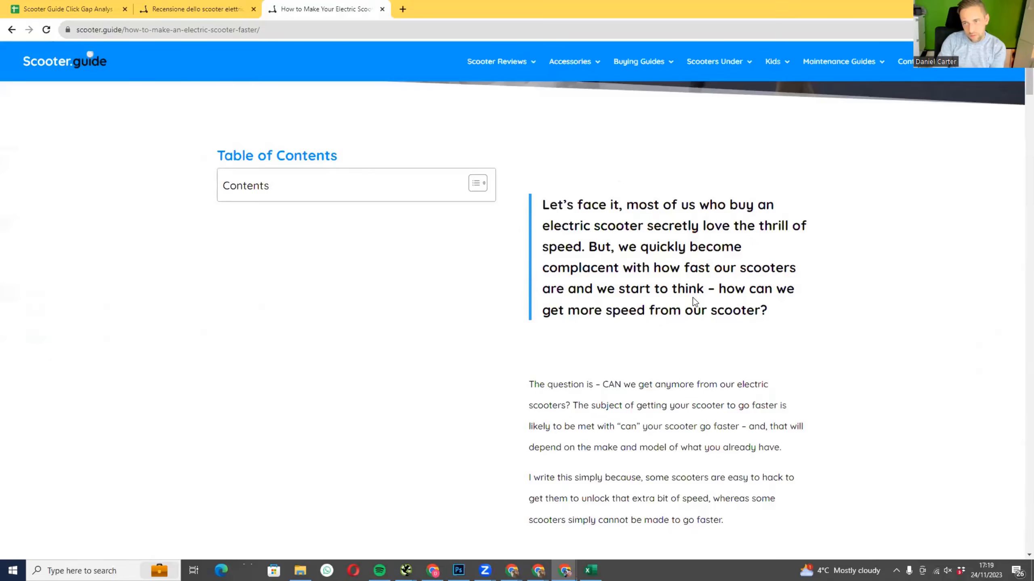
scroll(694, 302, "down", 15)
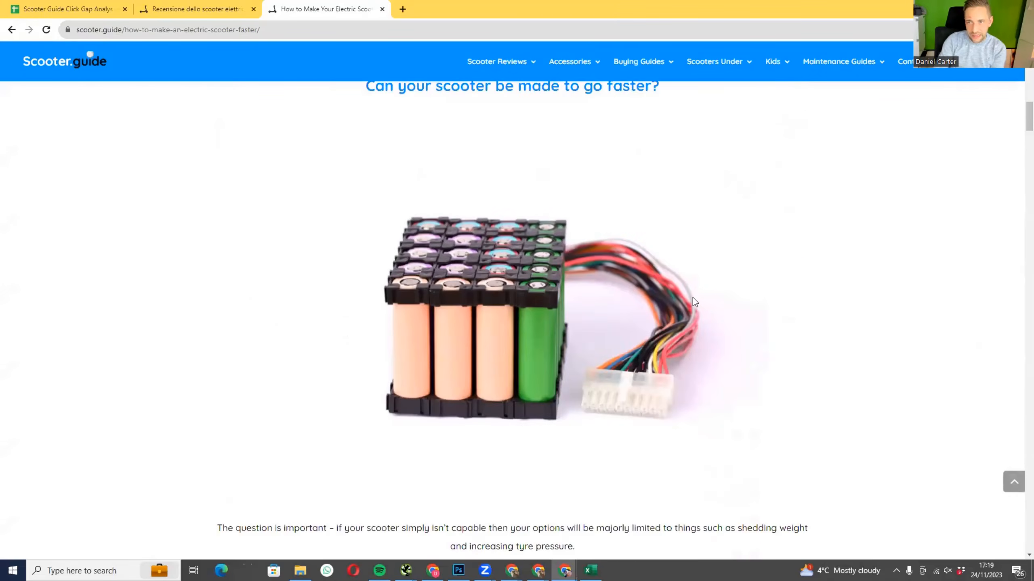
scroll(695, 302, "down", 15)
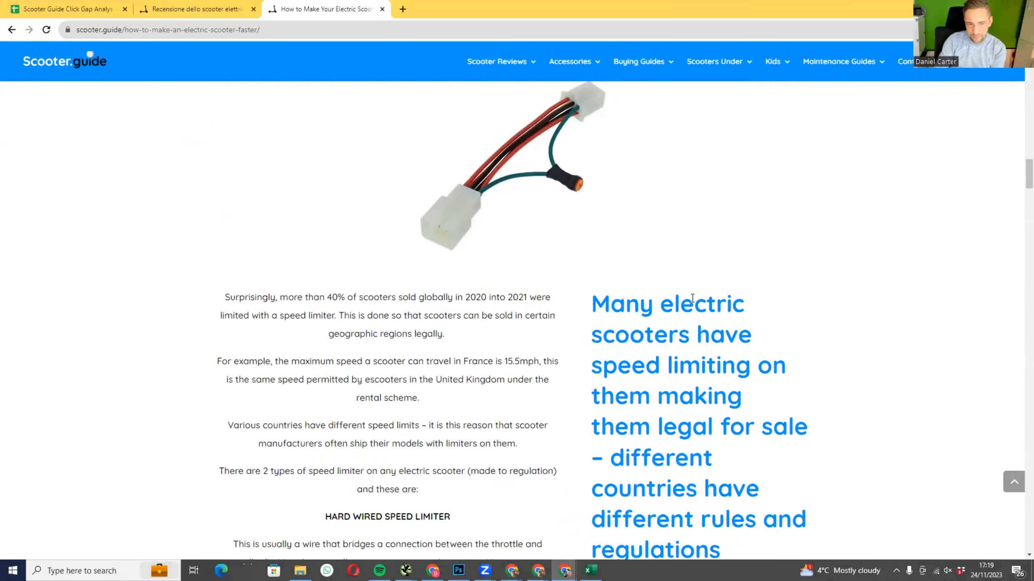
scroll(688, 310, "down", 10)
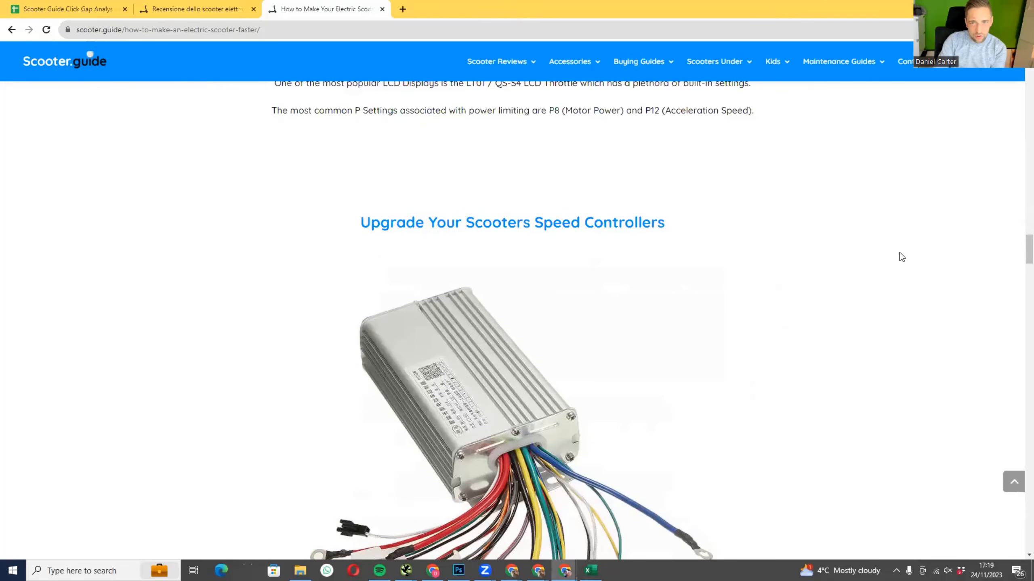
scroll(1020, 285, "down", 6)
scroll(1018, 296, "down", 15)
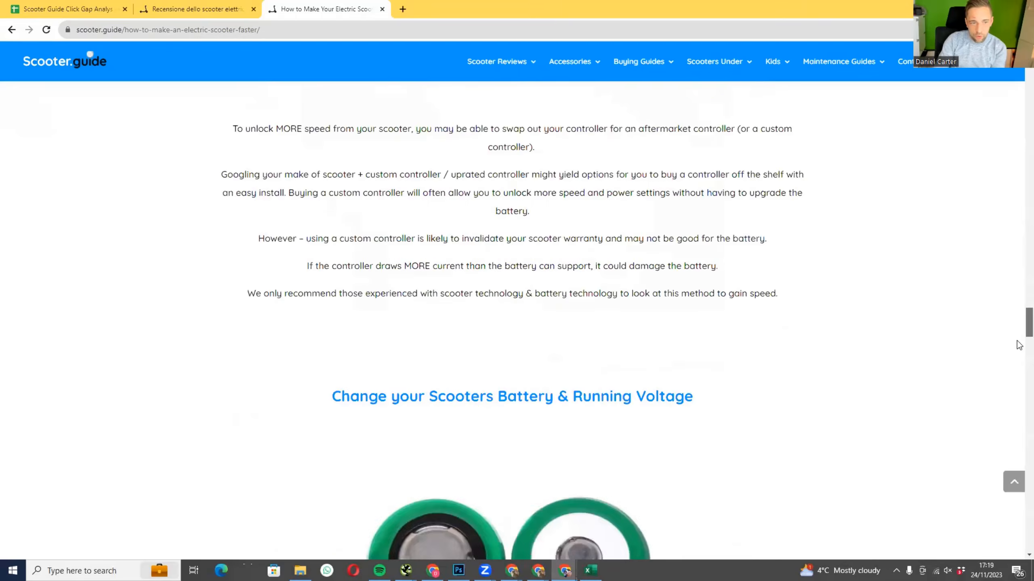
scroll(1007, 420, "down", 15)
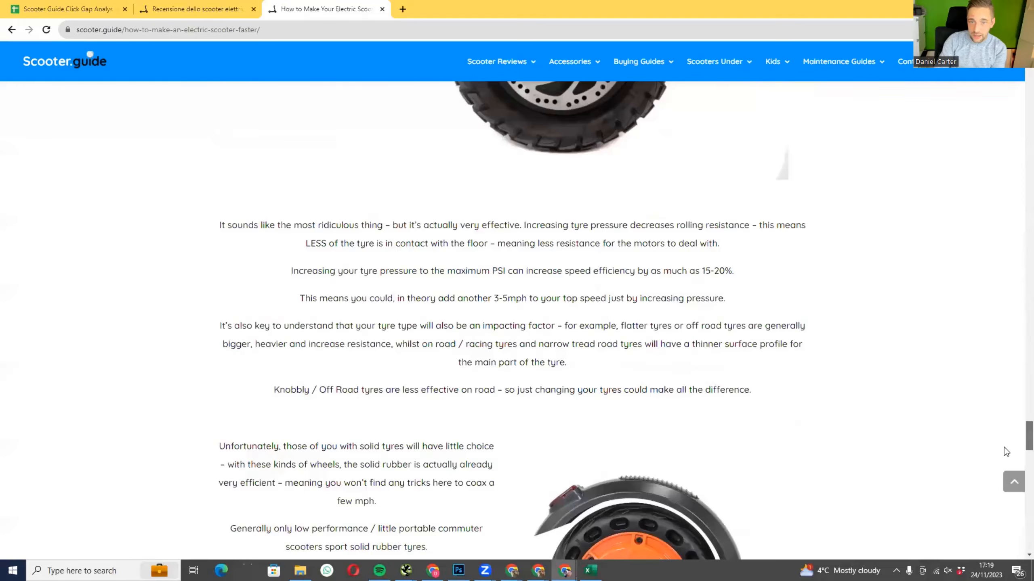
left_click(1013, 482)
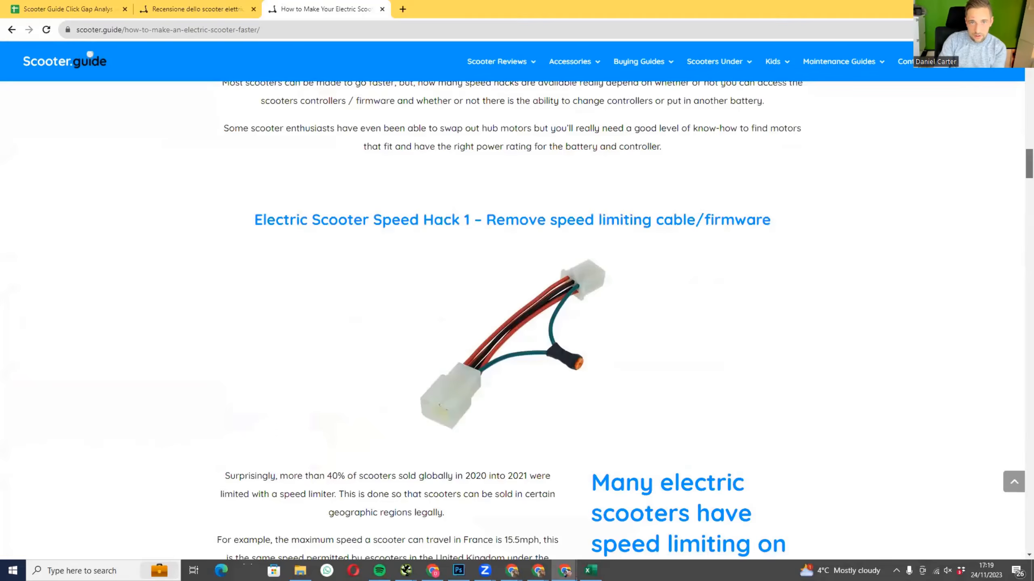
- Return to the Click Gap sheet and examine row 2's Avg Session Duration and the Author and Article Date columns of the other pages
left_click(99, 9)
left_click(948, 187)
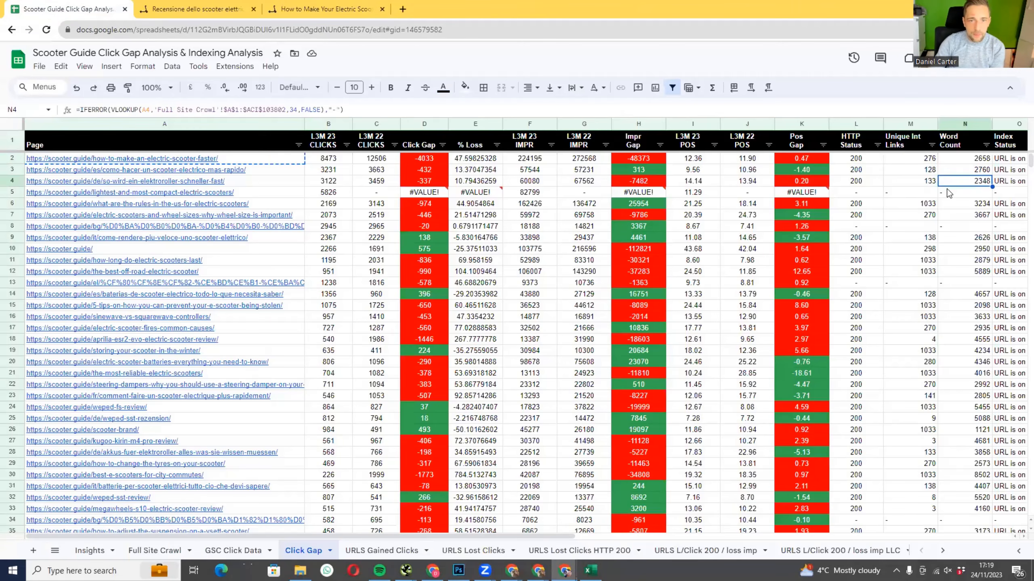
key("Up")
key("Up")
key("ctrl+Right")
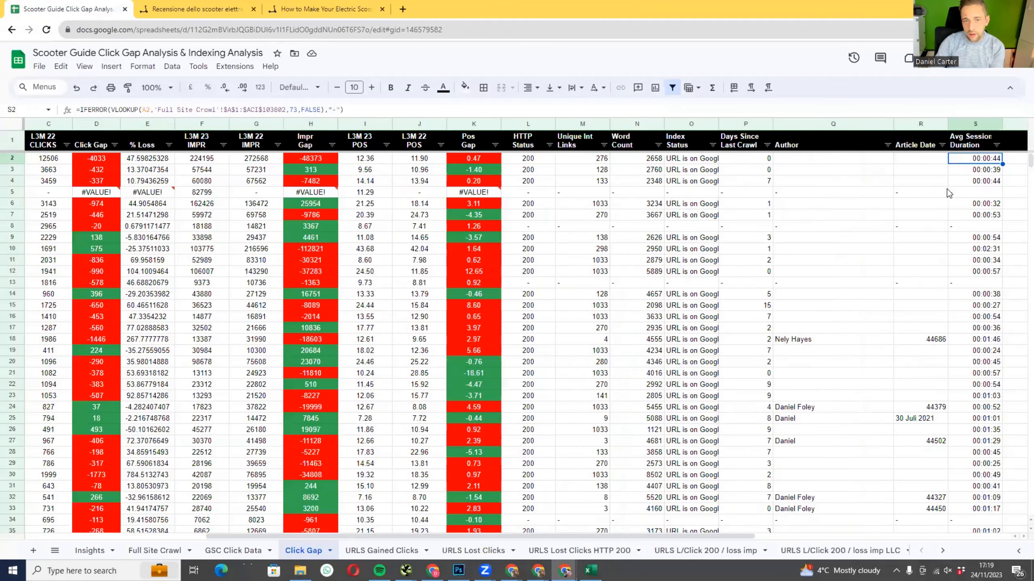
scroll(948, 193, "right", 2)
scroll(945, 190, "down", 14)
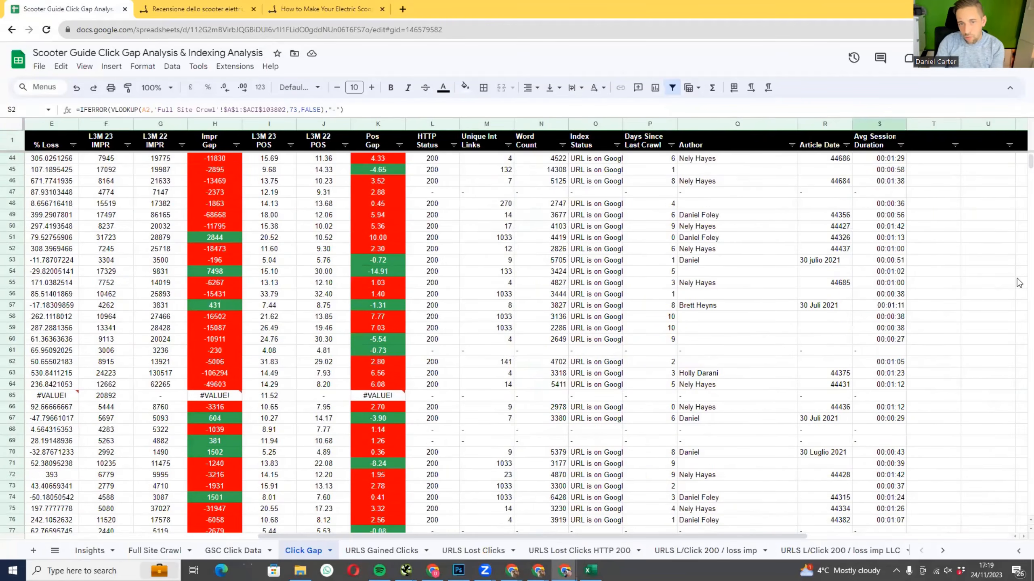
scroll(1020, 170, "up", 14)
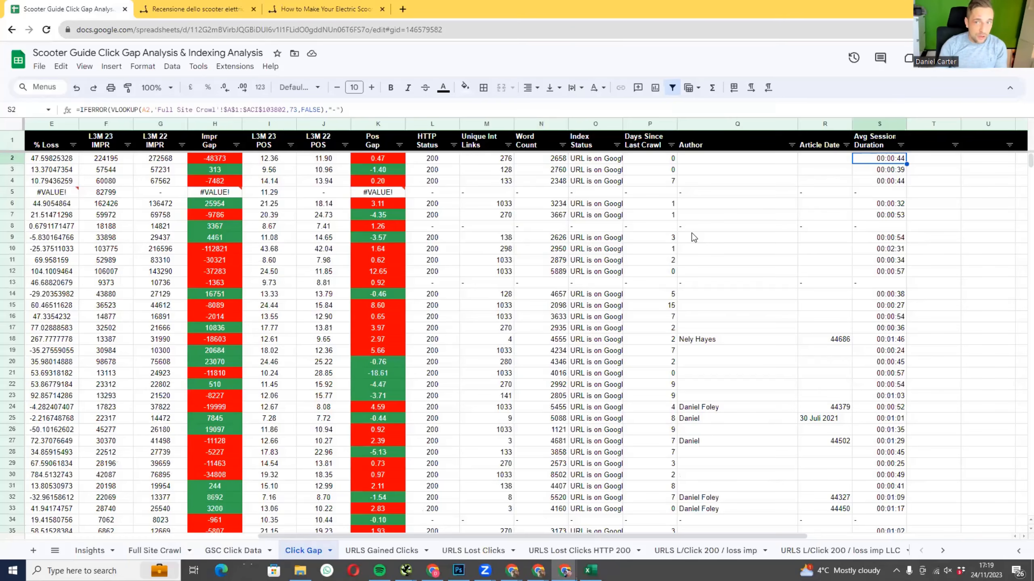
- Review the Insights sheet's click overview chart and compare the Aug 22 queries and Oct 23 queries sheets
left_click(91, 550)
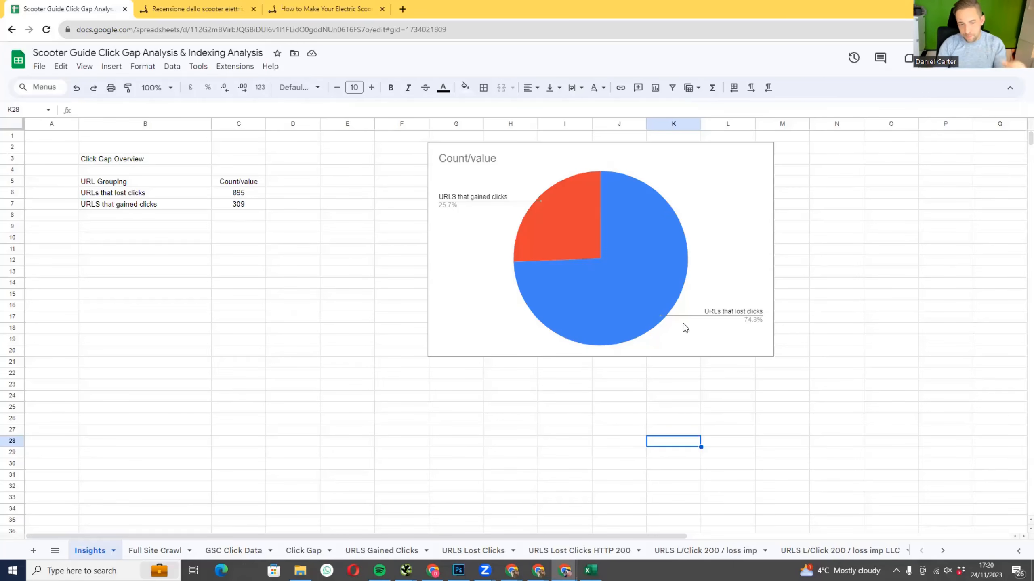
left_click(944, 550)
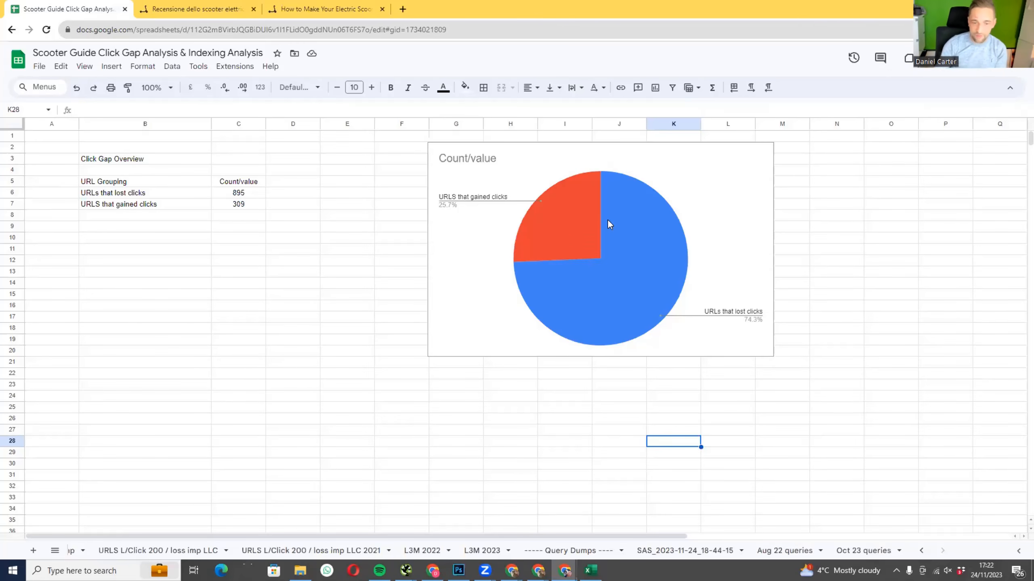
left_click(868, 548)
left_click(769, 551)
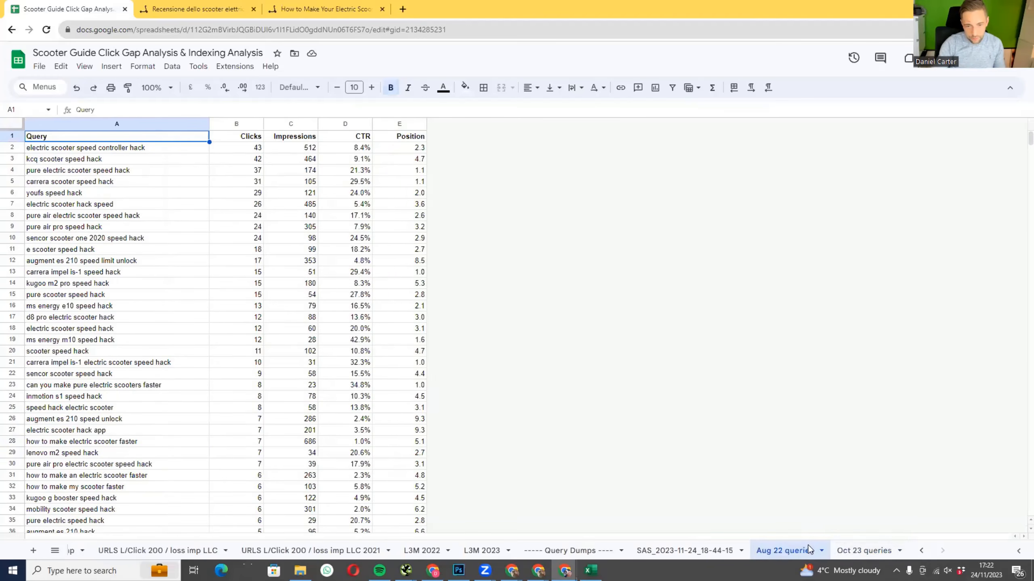
left_click(852, 546)
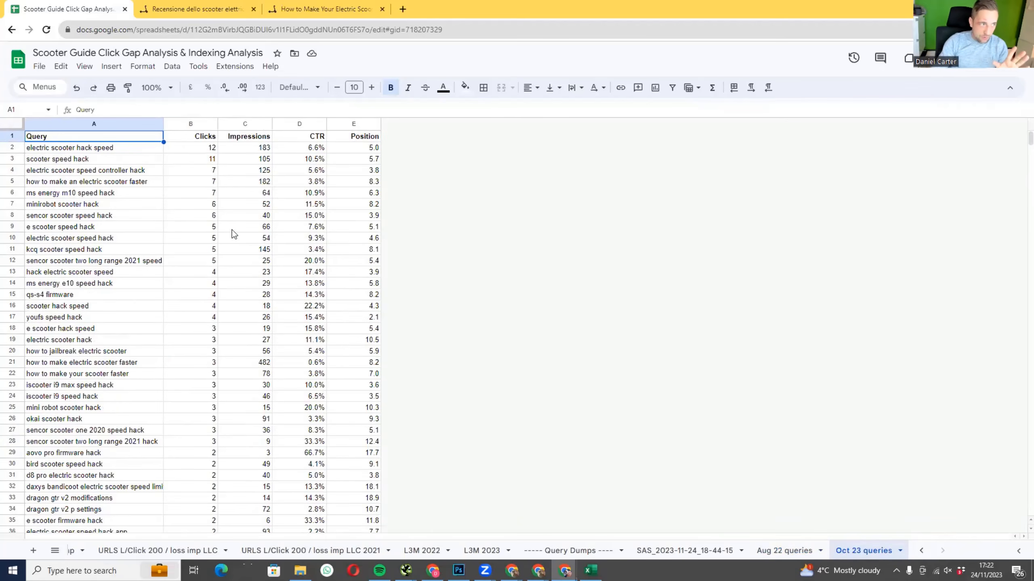
left_click(762, 550)
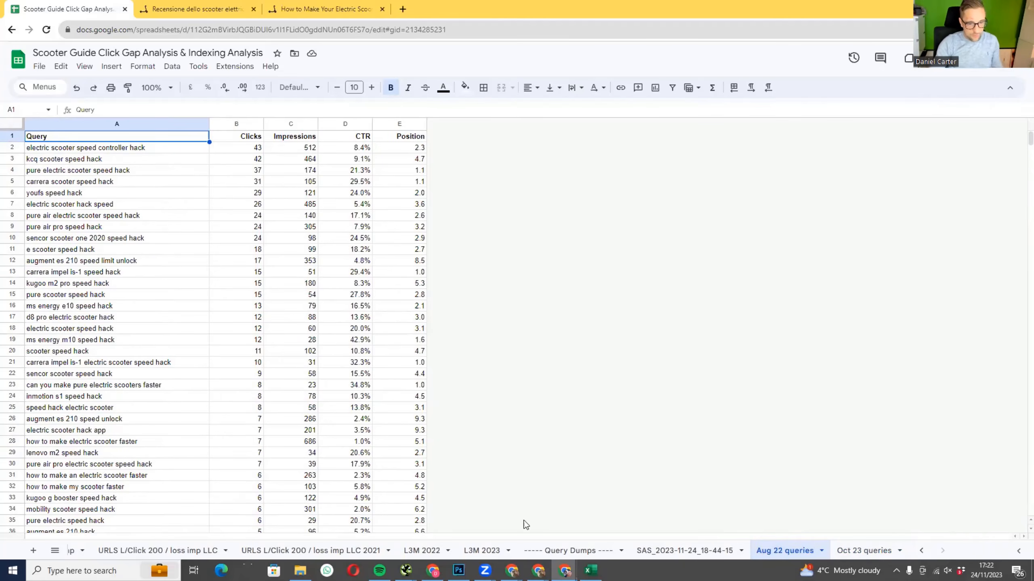
- Open the SAS_2023-11-24_18-44-15 sheet and inspect the queries in rows 2, 8 and 9
left_click(685, 551)
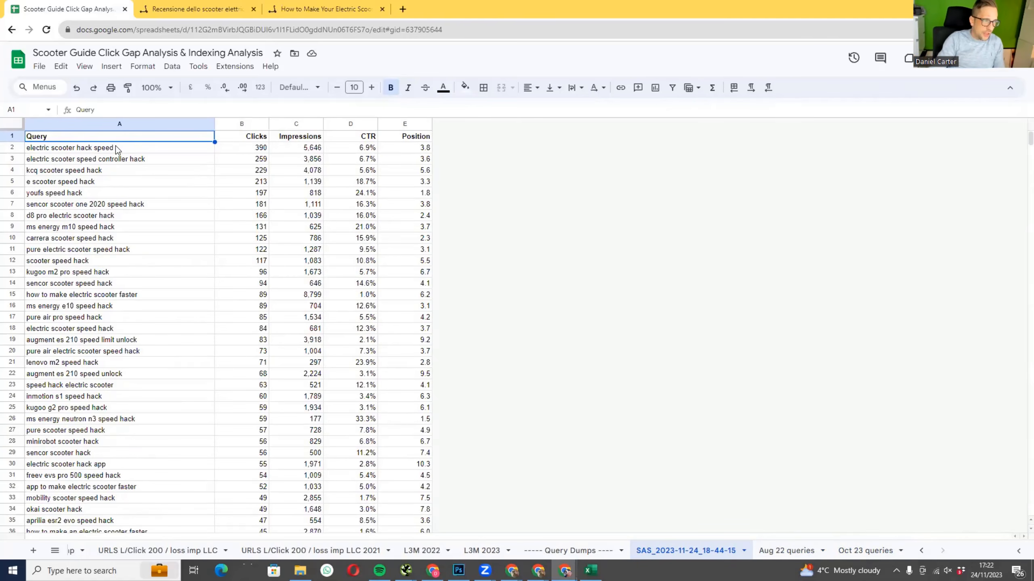
double_click(86, 150)
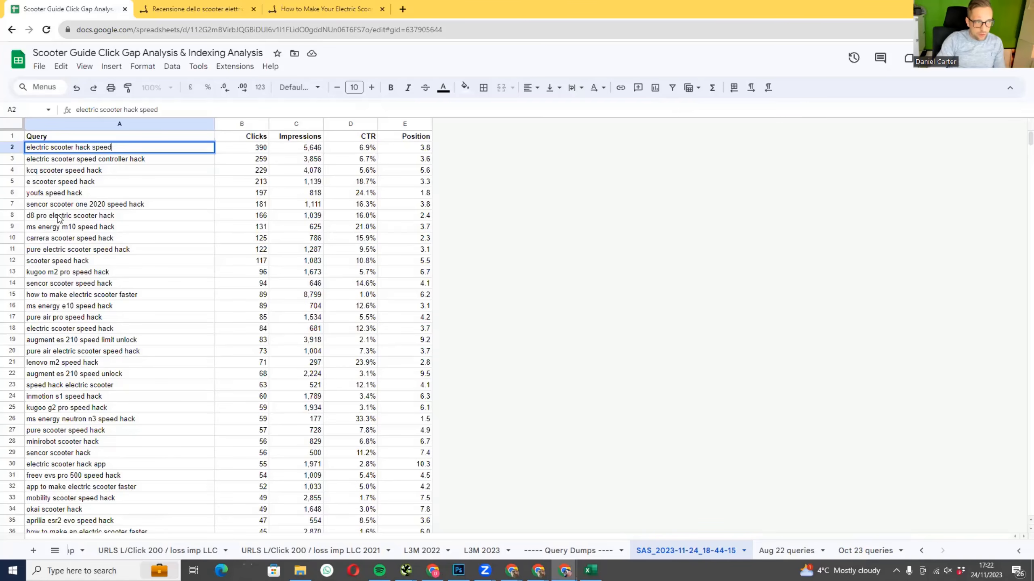
left_click(37, 219)
double_click(37, 217)
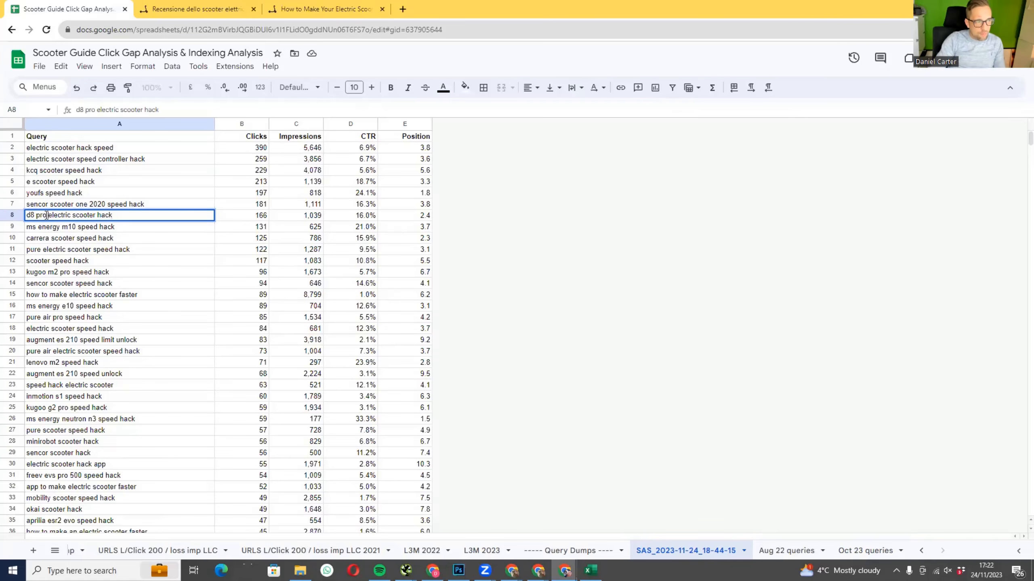
left_click_drag(48, 215, 26, 216)
left_click(91, 227)
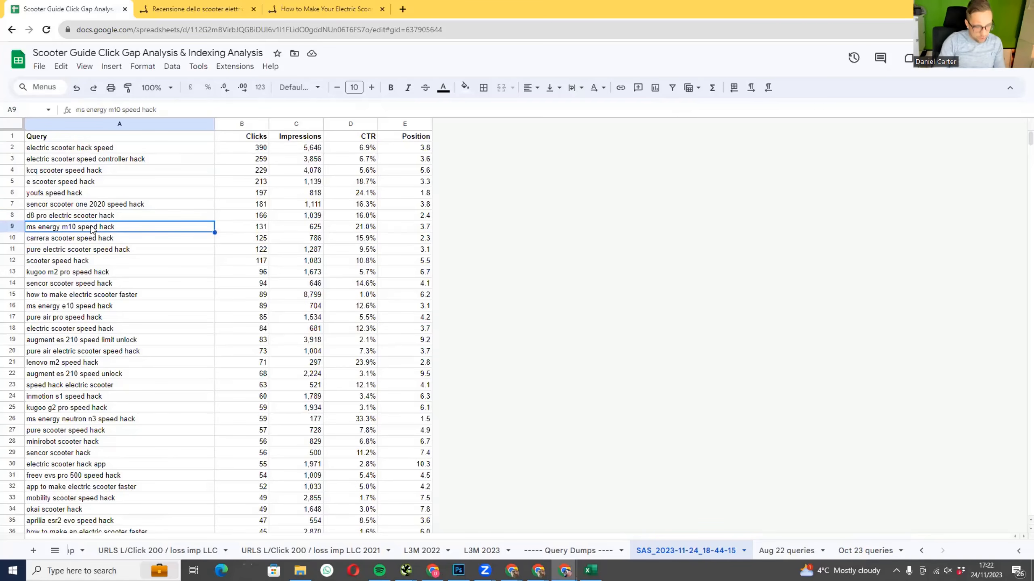
- Search the query dump for "speed hack" and look through the highlighted matches
key("ctrl+f")
type("speed hack")
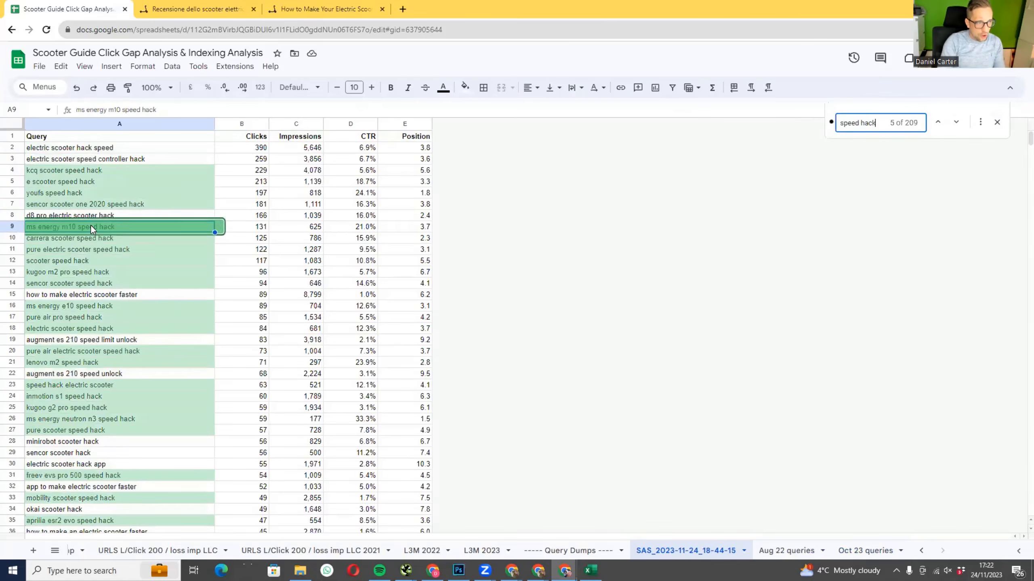
scroll(121, 244, "down", 10)
scroll(121, 244, "up", 10)
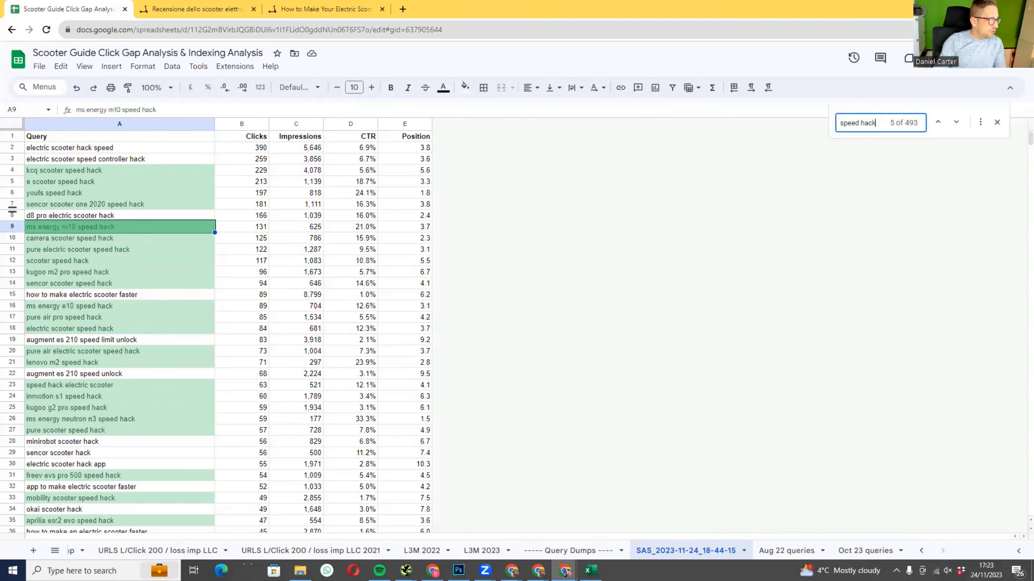
- Switch to the Google blog window, search its page for "bidrec" and move the window slightly lower
key("alt+Tab")
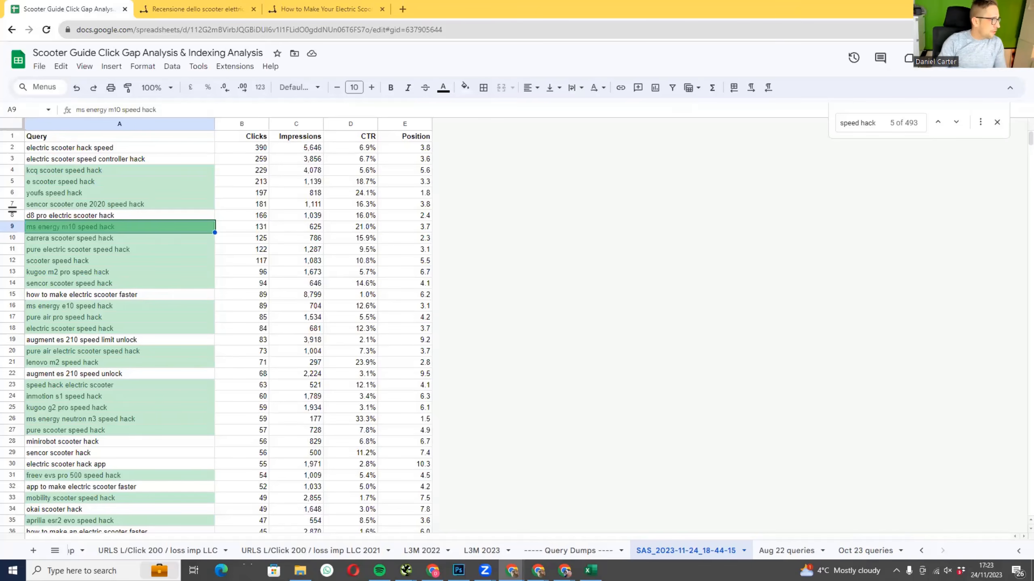
key("alt+Tab")
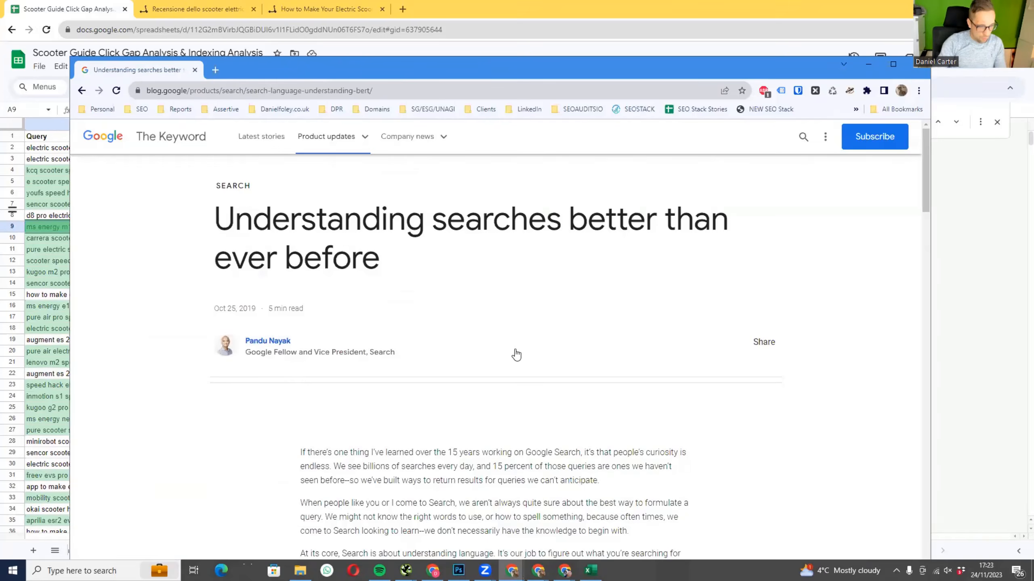
key("ctrl+f")
type("bidr")
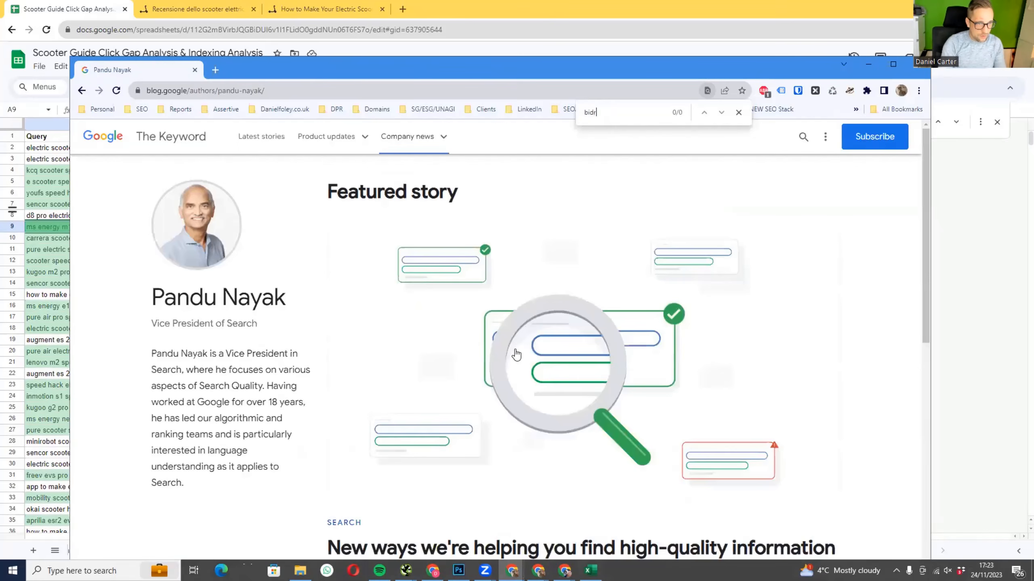
type("ec")
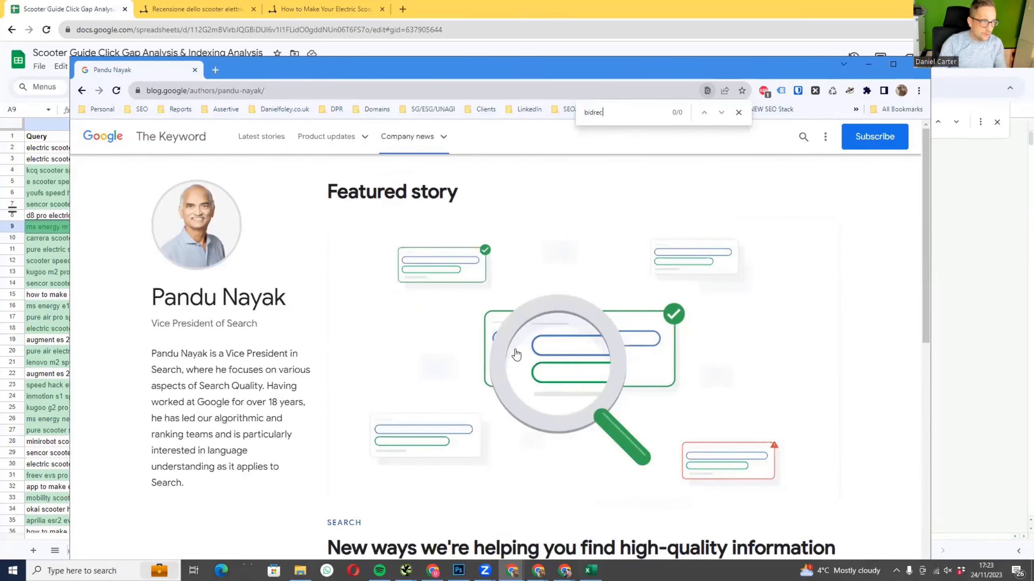
left_click_drag(286, 63, 285, 78)
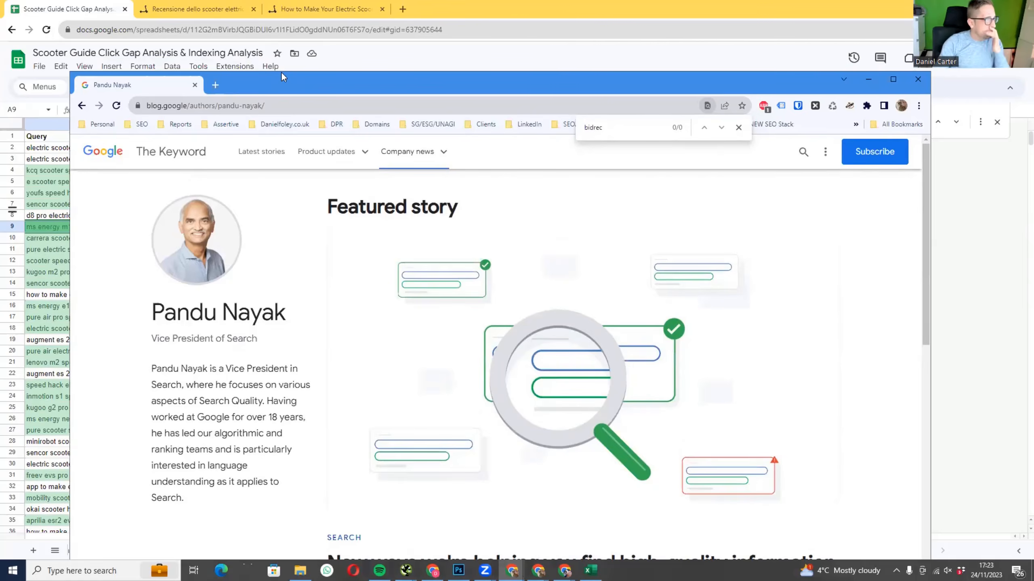
- View the Google results for "what does google bert stand for" and return to the query spreadsheet
key("alt+Tab")
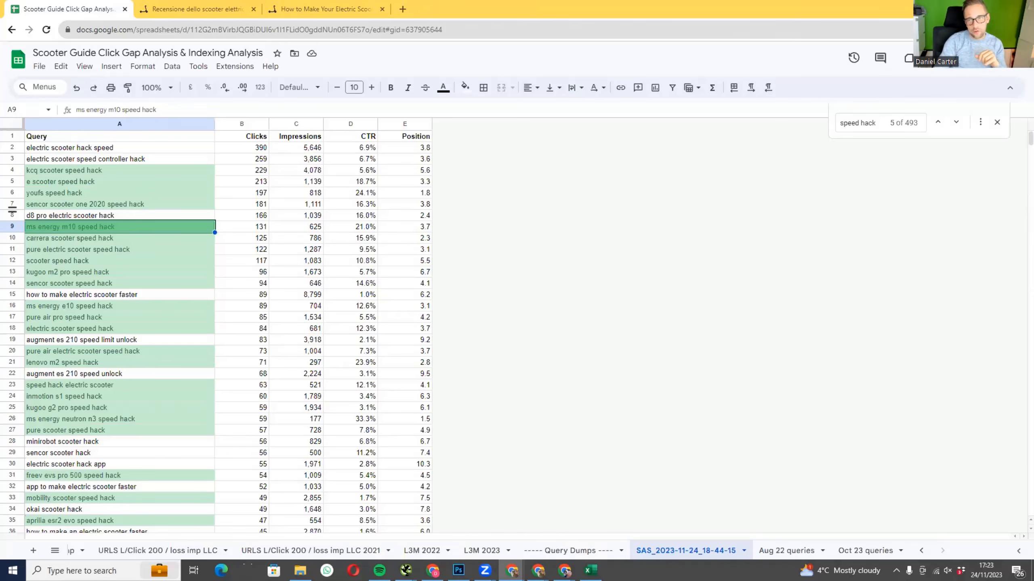
key("alt+Tab")
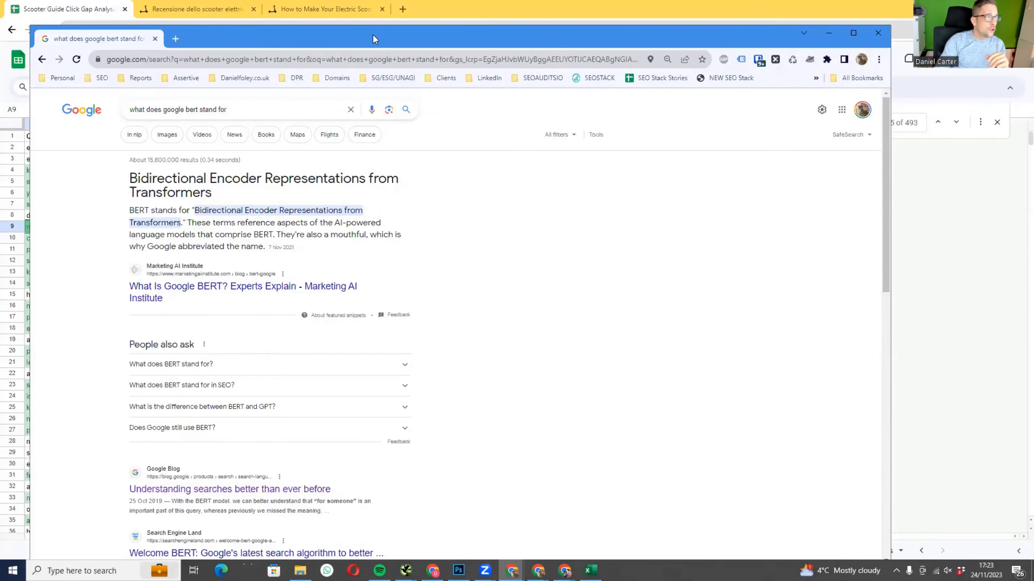
key("alt+Tab")
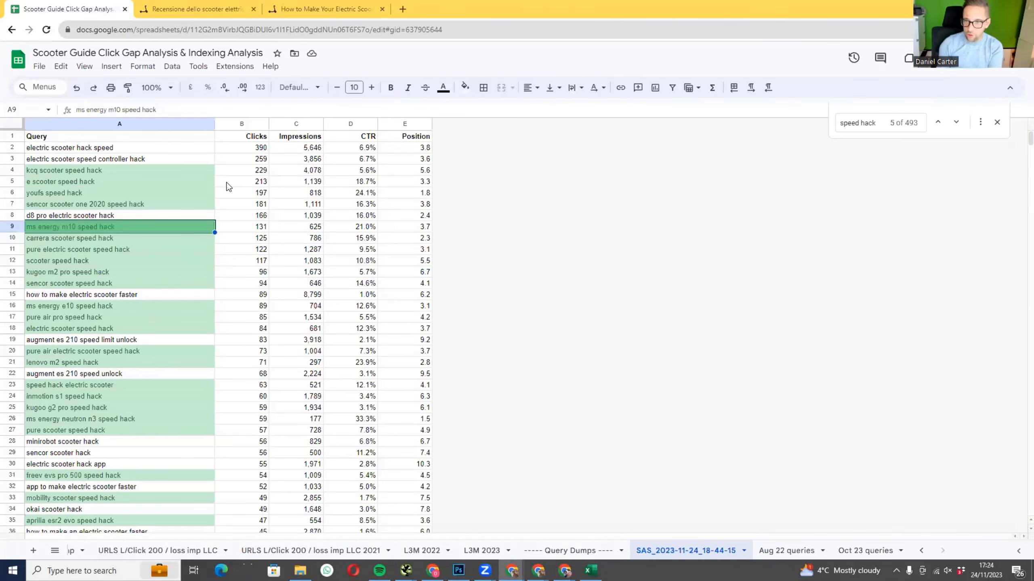
- Look over the highlighted speed hack queries again and go back to the electric scooter speed article
scroll(102, 200, "down", 9)
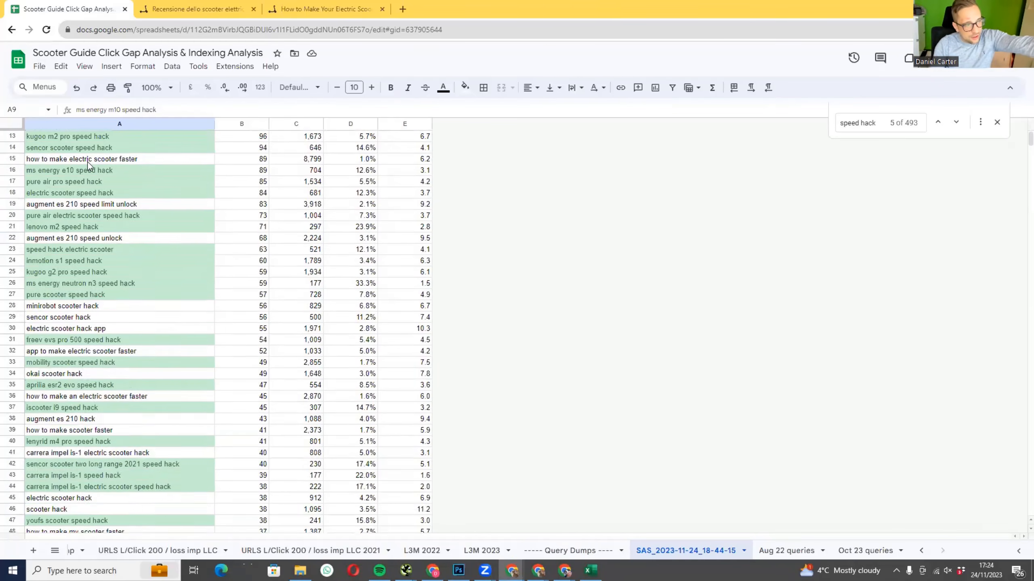
scroll(102, 201, "up", 9)
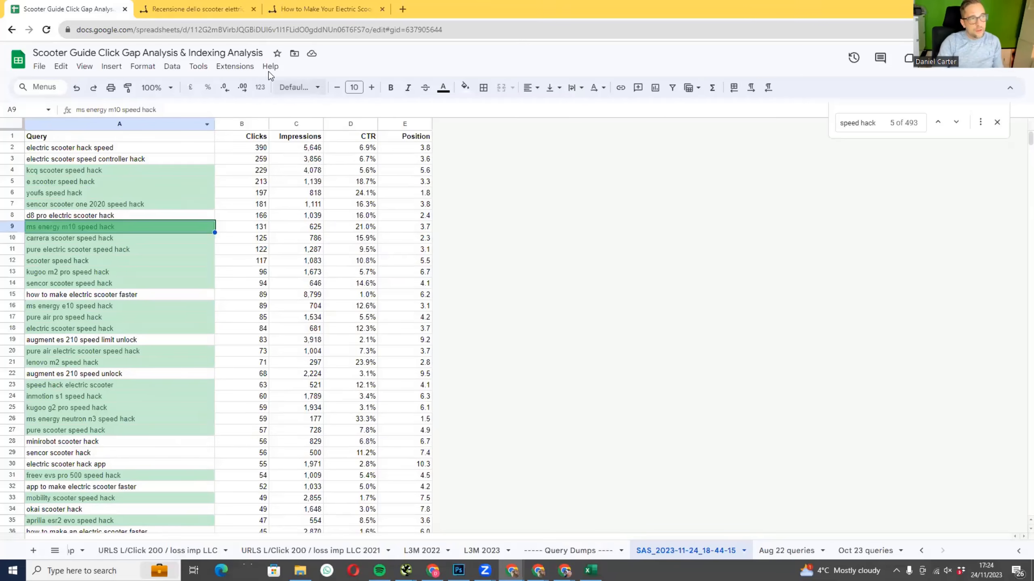
left_click(325, 8)
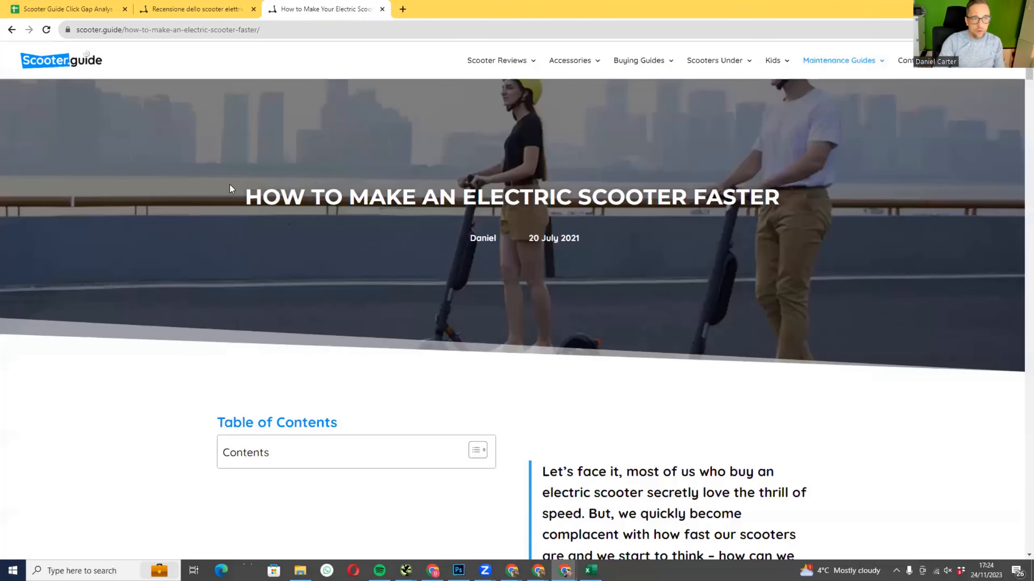
- Compare the electric scooter speed article's title and introduction with the query list, starting from "electric scooter hack speed"
left_click_drag(230, 184, 785, 206)
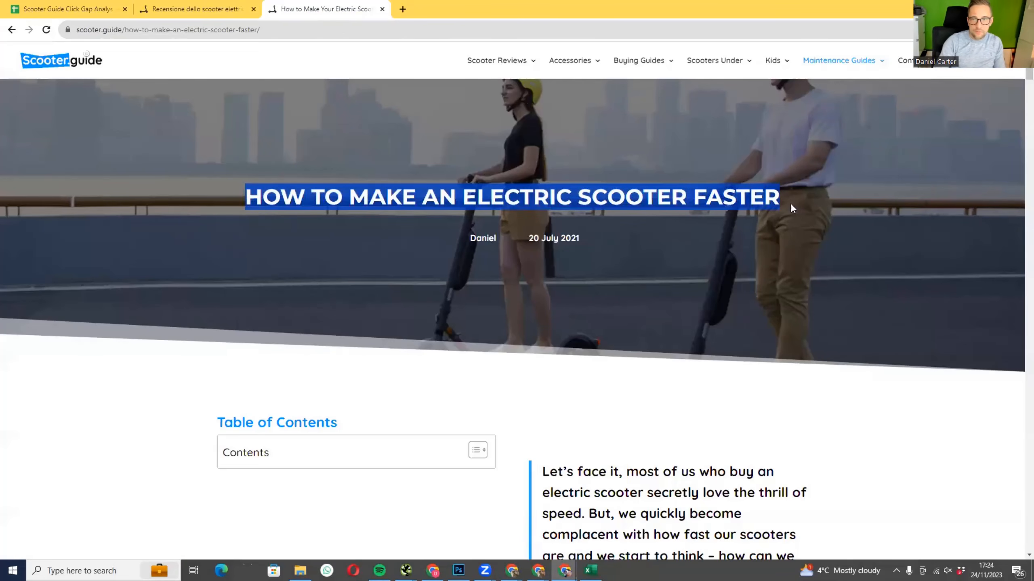
left_click(69, 9)
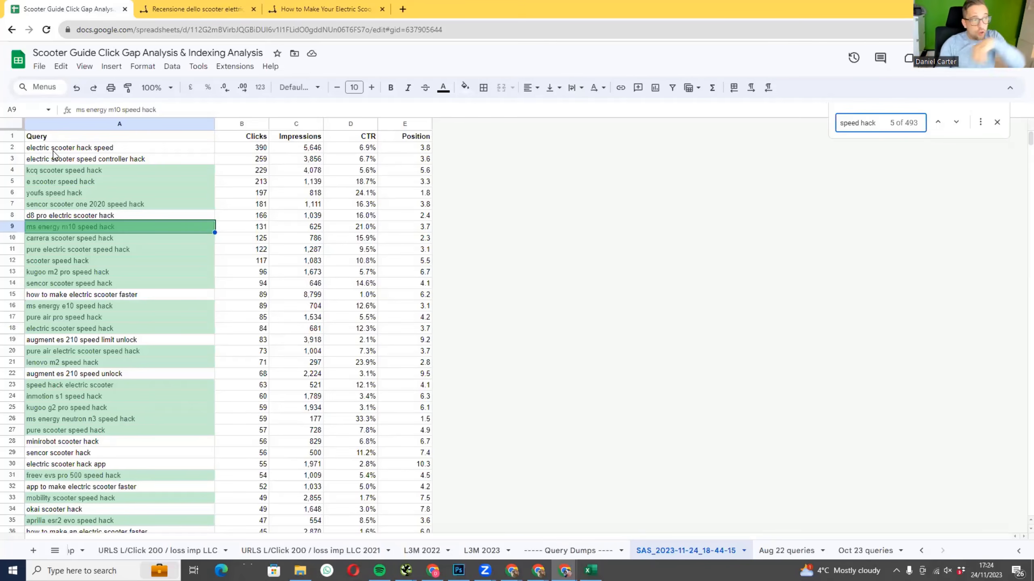
left_click(337, 14)
scroll(273, 324, "down", 5)
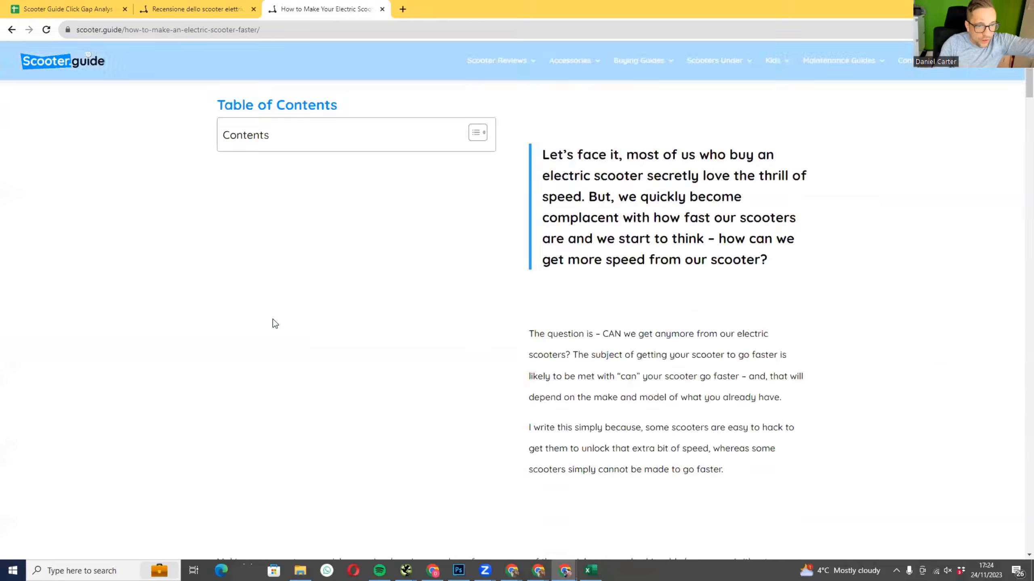
scroll(273, 323, "down", 5)
left_click(76, 10)
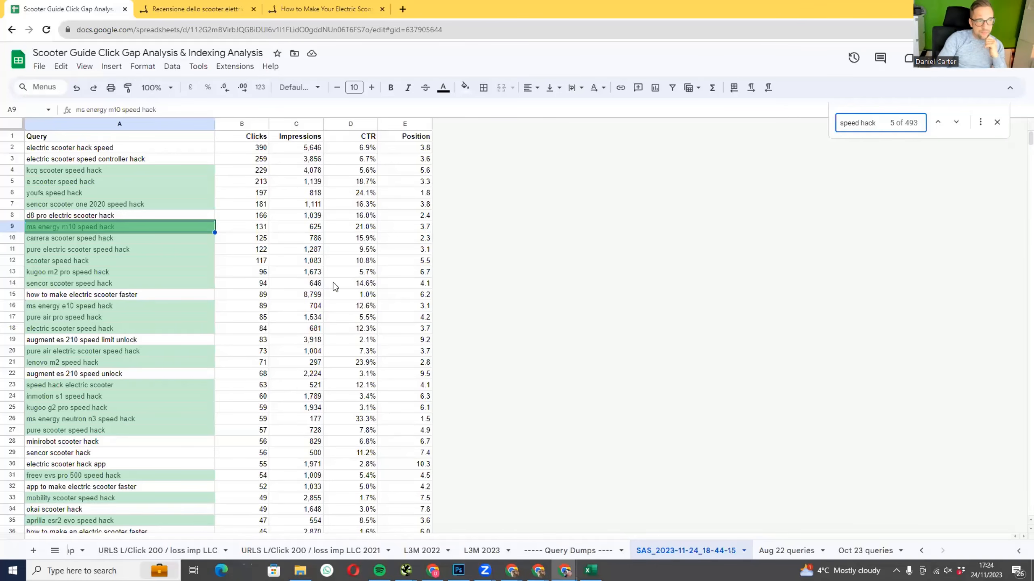
left_click(37, 150)
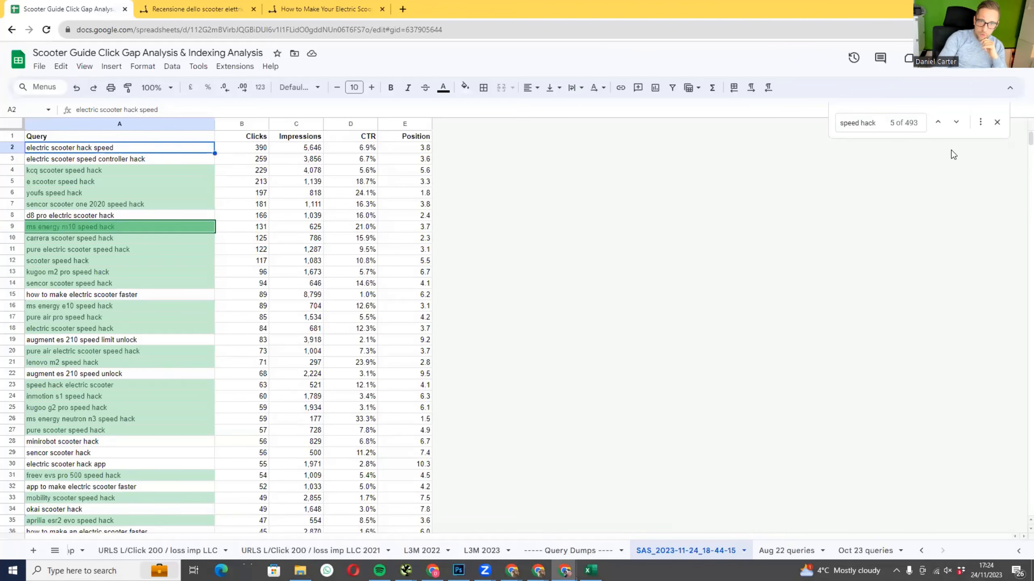
scroll(612, 248, "down", 1)
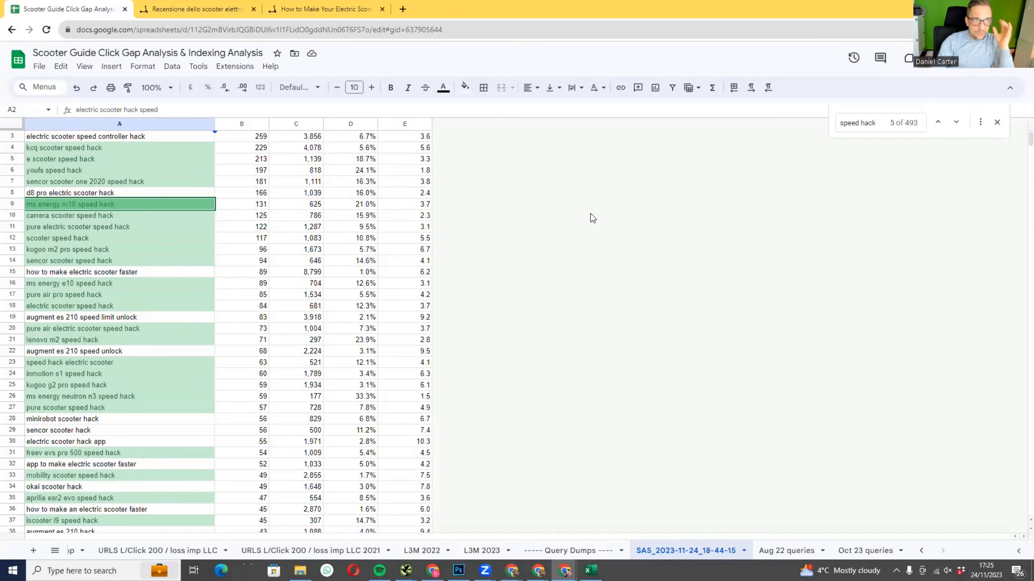
- Move the query spreadsheet window aside and set the SEO Stack query count chart's date range to the first data point (21/02/2022)
left_click_drag(529, 8, 1033, 327)
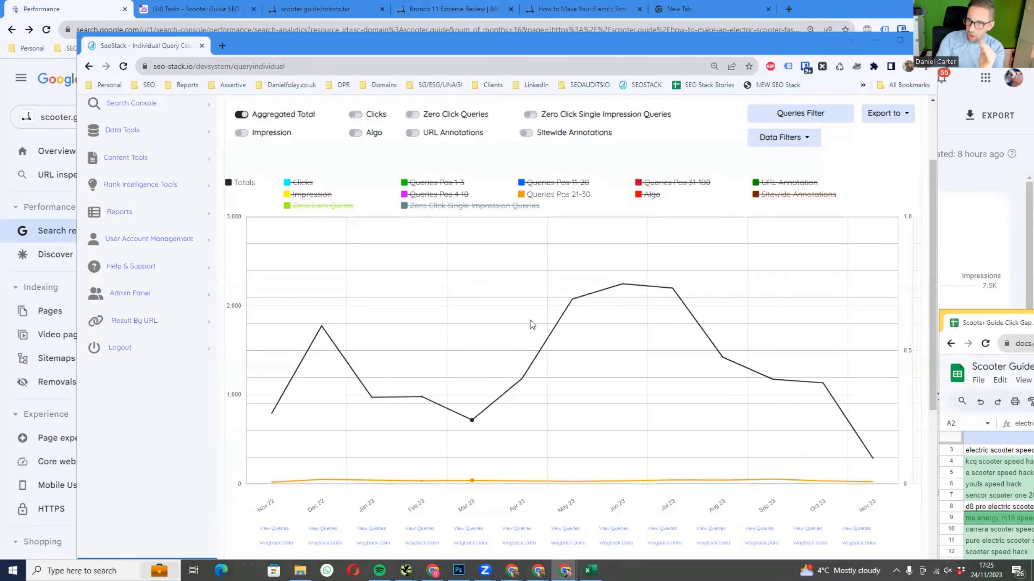
scroll(627, 167, "up", 2)
left_click(535, 174)
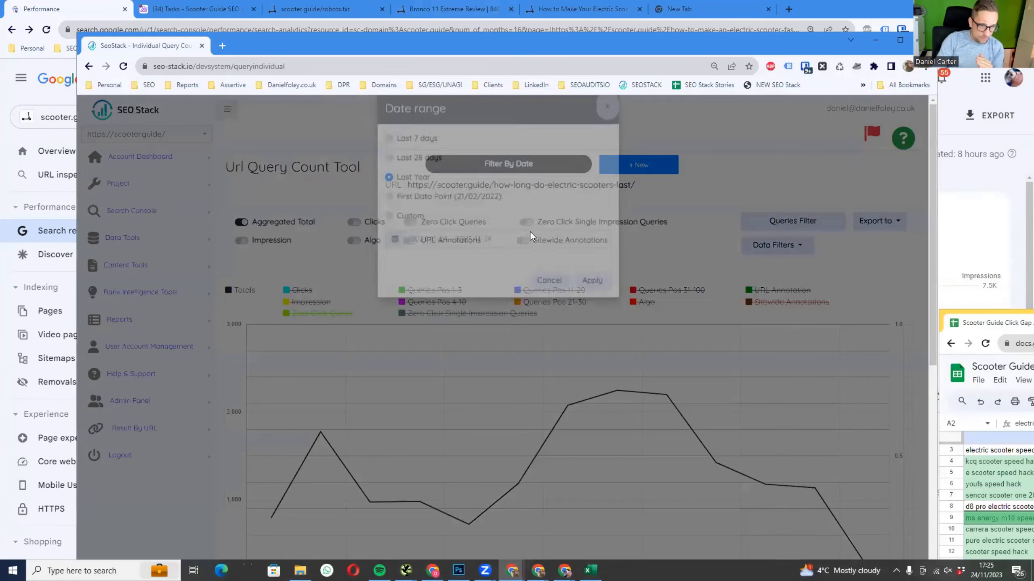
left_click(450, 214)
left_click(592, 300)
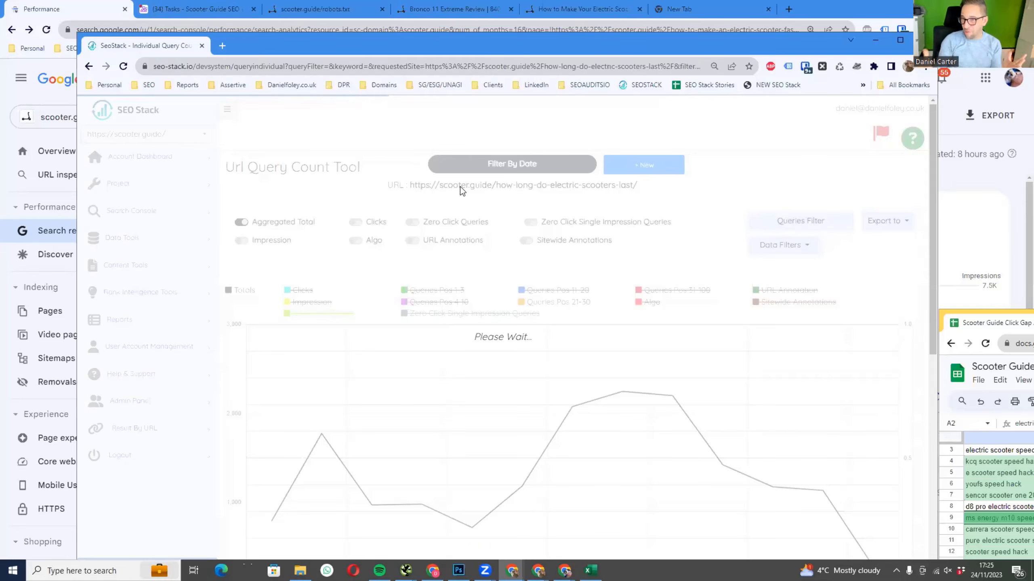
- Hide the Algo, Impression and Clicks series on the query count chart
scroll(426, 232, "down", 5)
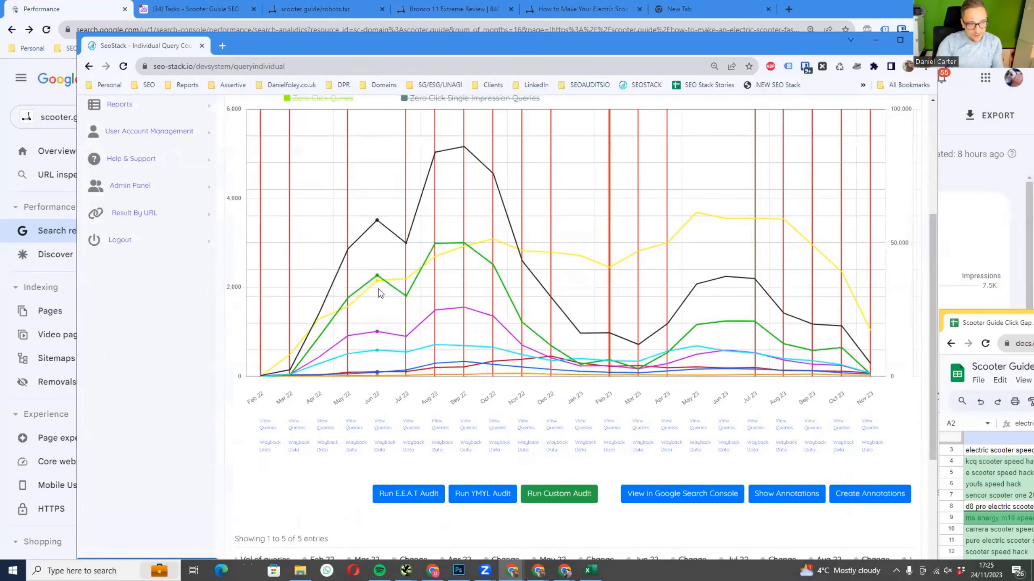
scroll(376, 261, "up", 1)
scroll(418, 229, "up", 3)
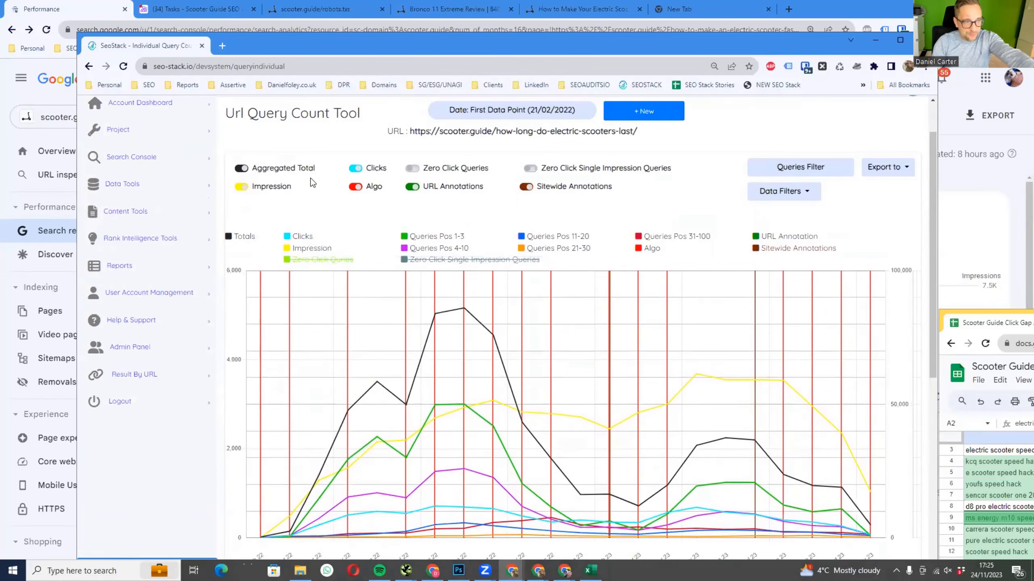
left_click(353, 187)
left_click(242, 187)
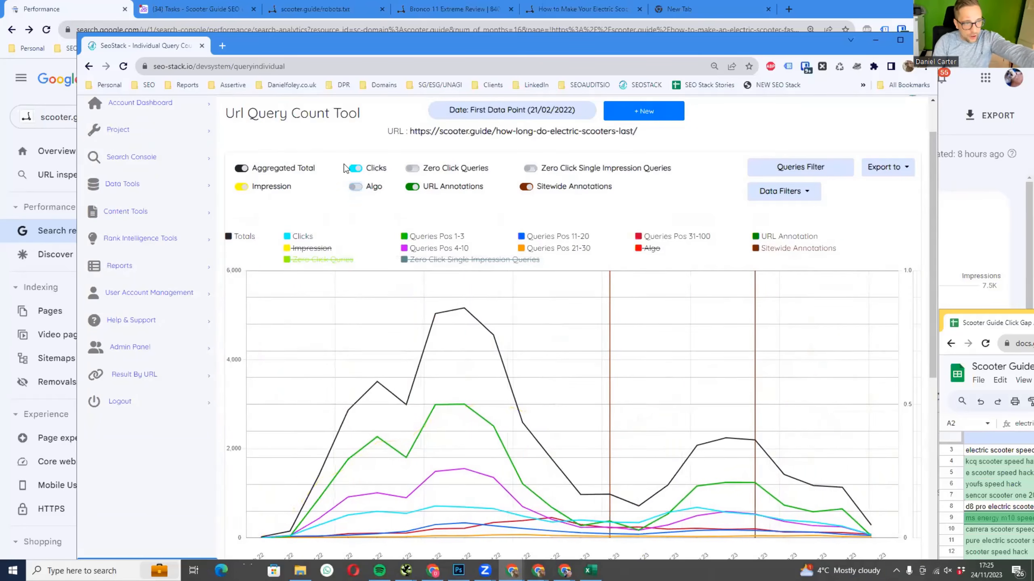
left_click(355, 168)
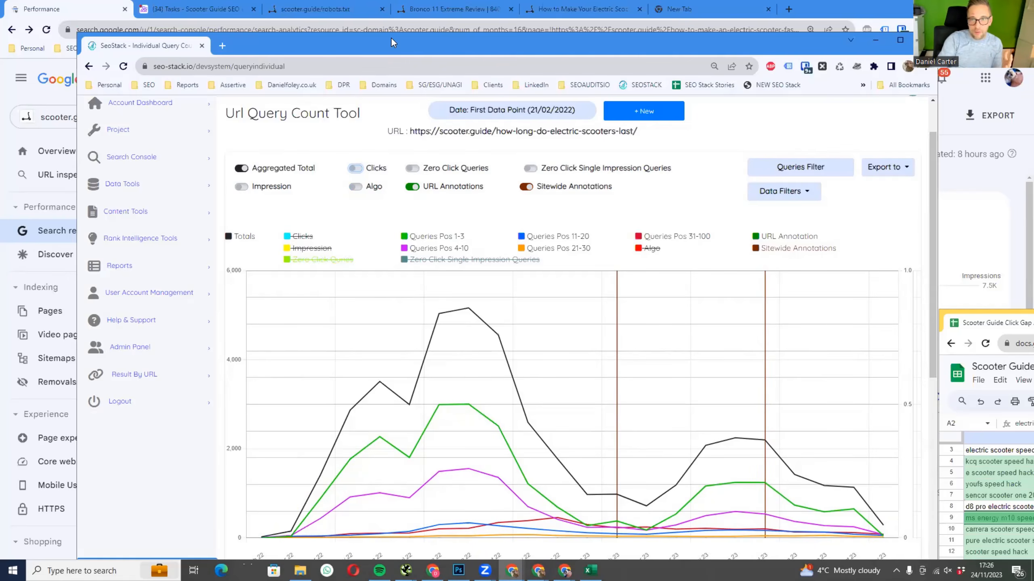
- Detach the query spreadsheet into its own window and arrange it beside the SEO Stack chart window
left_click_drag(391, 38, 0, 41)
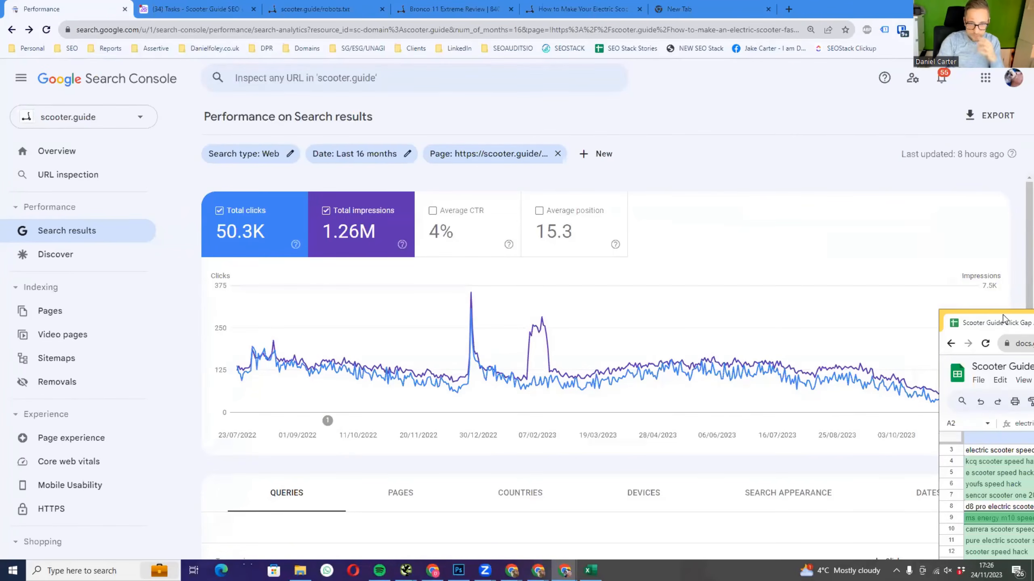
left_click_drag(938, 307, 841, 276)
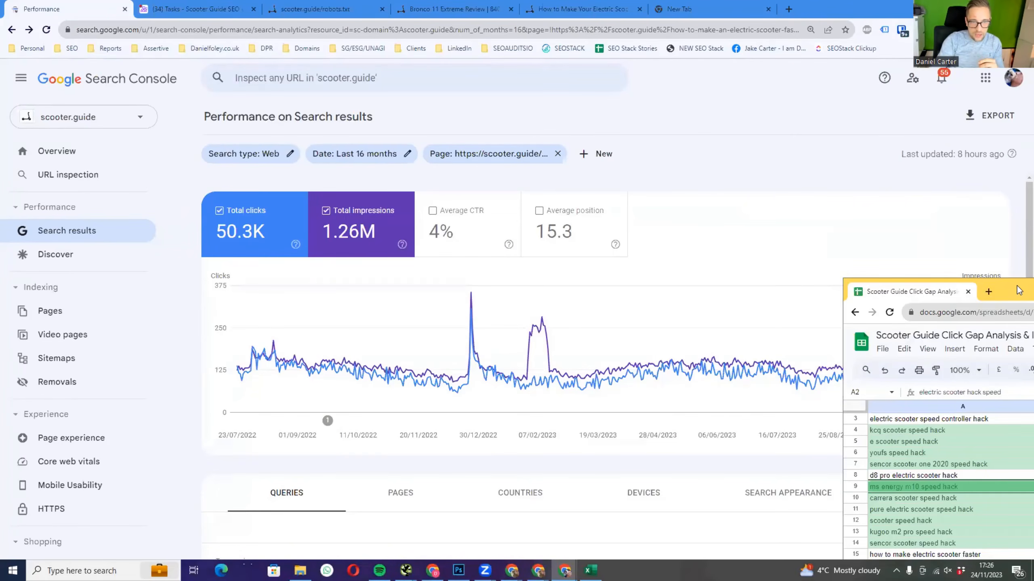
left_click_drag(1019, 290, 185, 12)
key("alt+Tab")
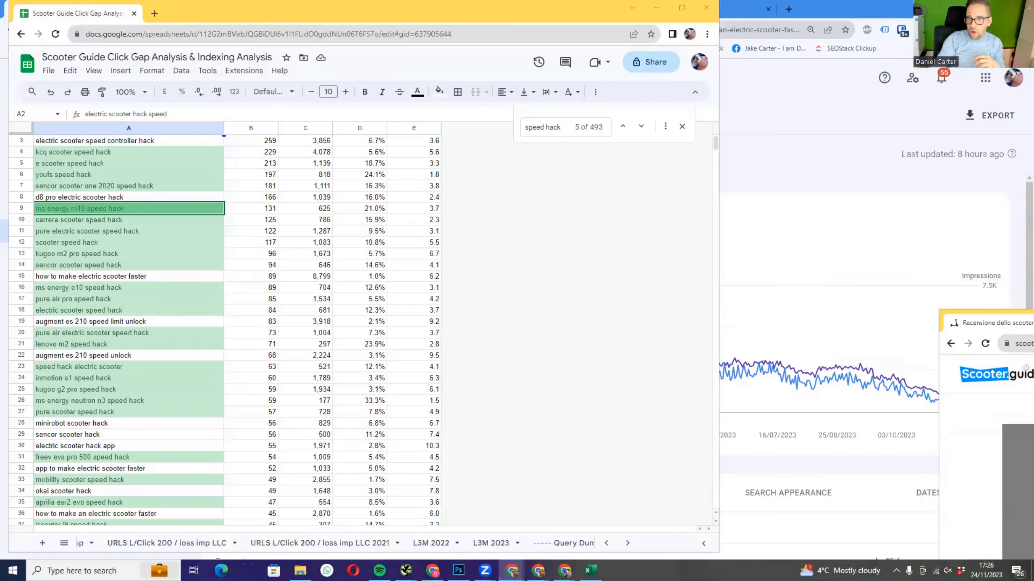
left_click_drag(1033, 5, 529, 3)
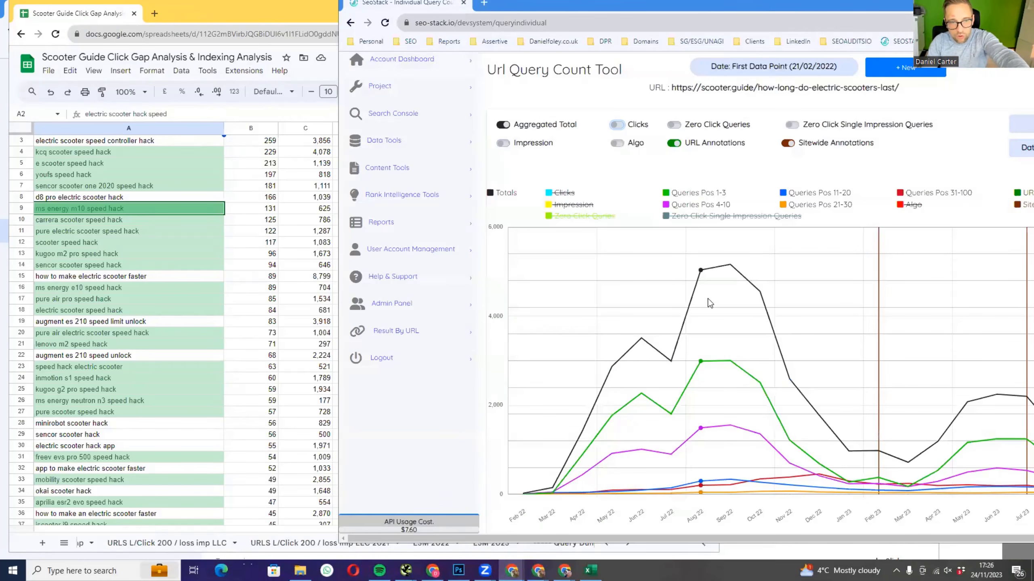
- Select the queries in A4:A75, bring the query count chart forward and shift its window further over the spreadsheet
left_click_drag(157, 155, 219, 497)
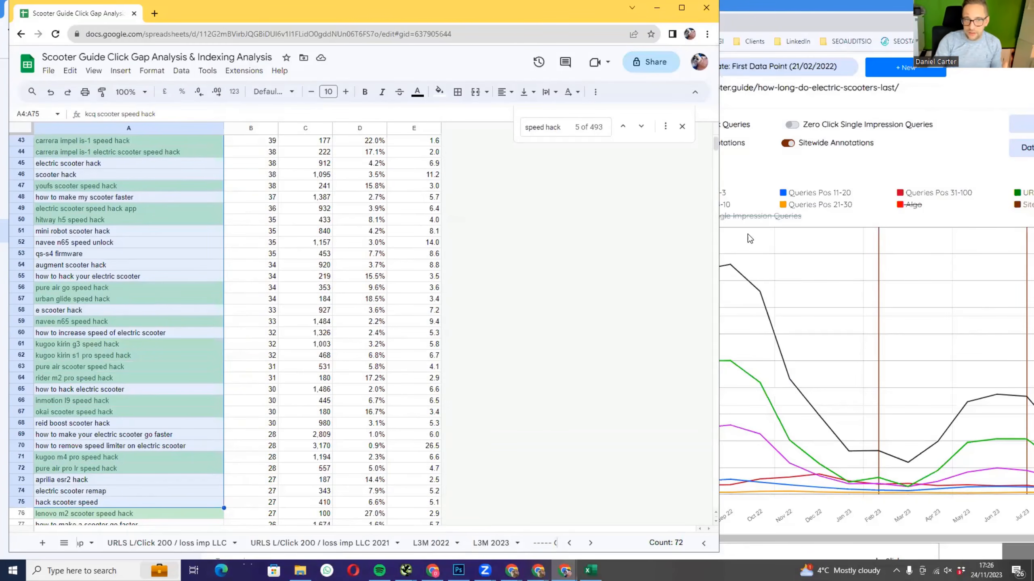
left_click(865, 168)
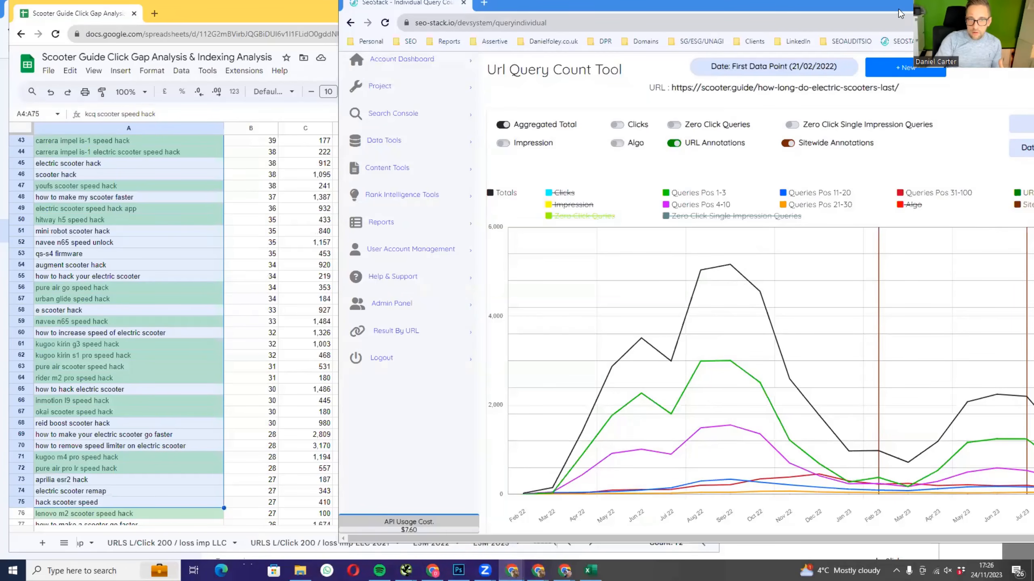
left_click_drag(889, 12, 758, 12)
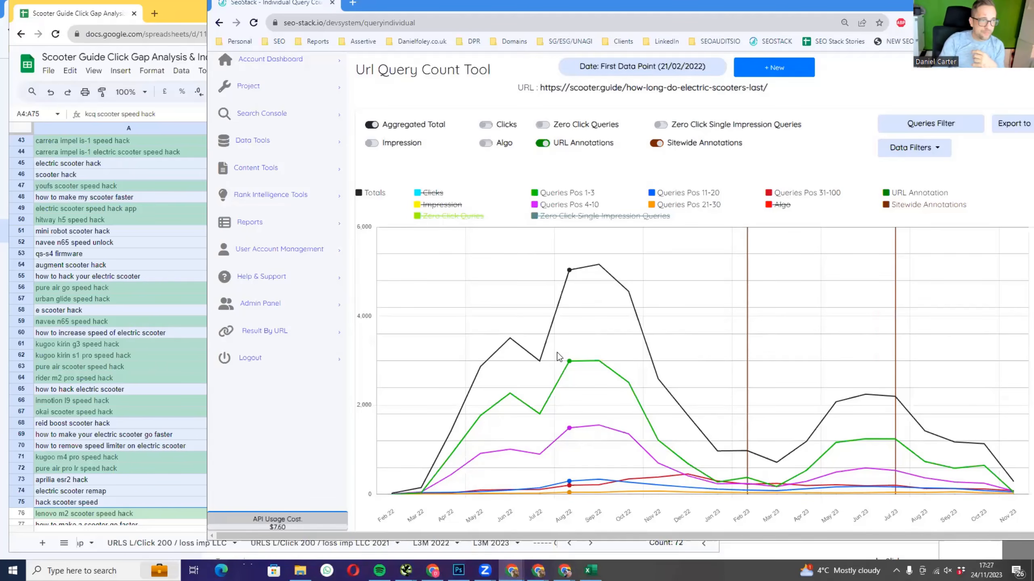
- Return to the query spreadsheet, look from its first row and move its window slightly
left_click(177, 19)
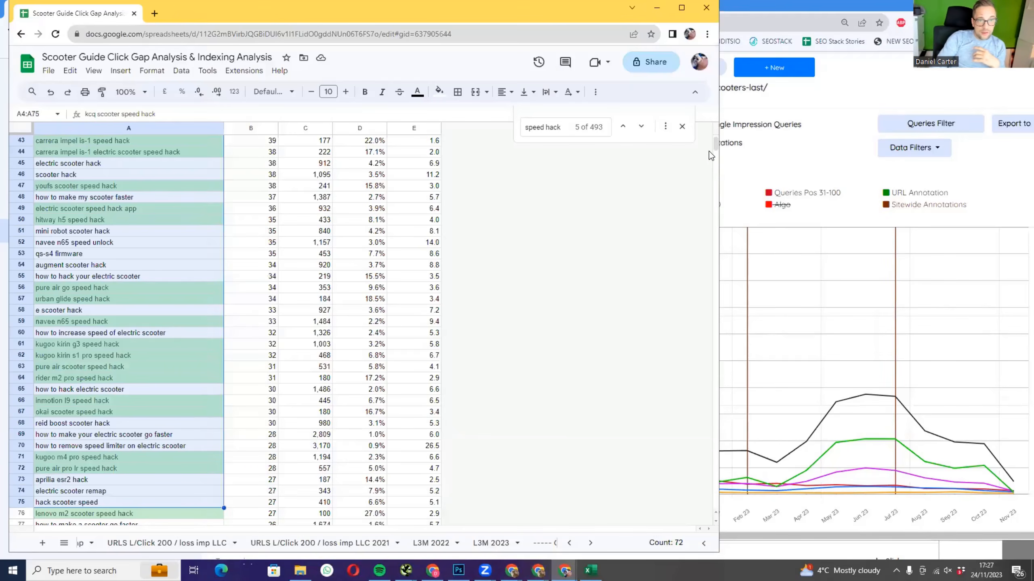
left_click_drag(716, 147, 716, 167)
left_click_drag(709, 206, 716, 96)
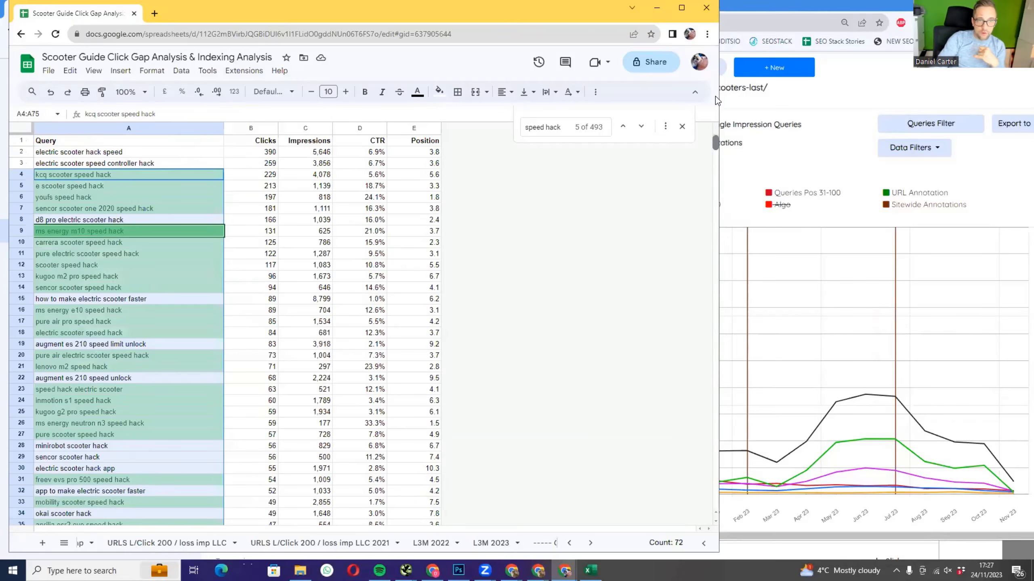
left_click_drag(445, 12, 451, 8)
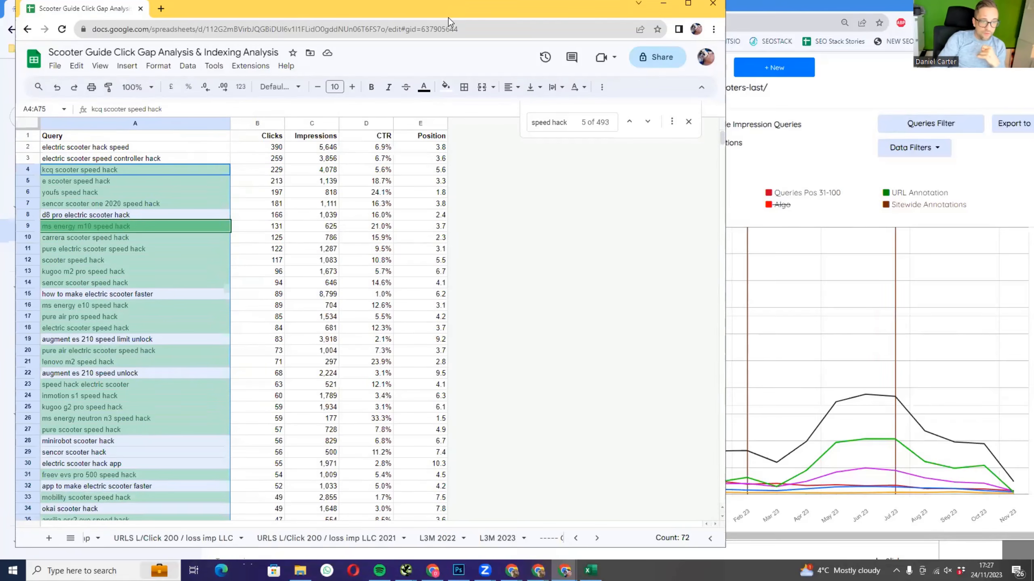
- Open the Click Gap sheet, select the first page's index status and close the search box
left_click(577, 538)
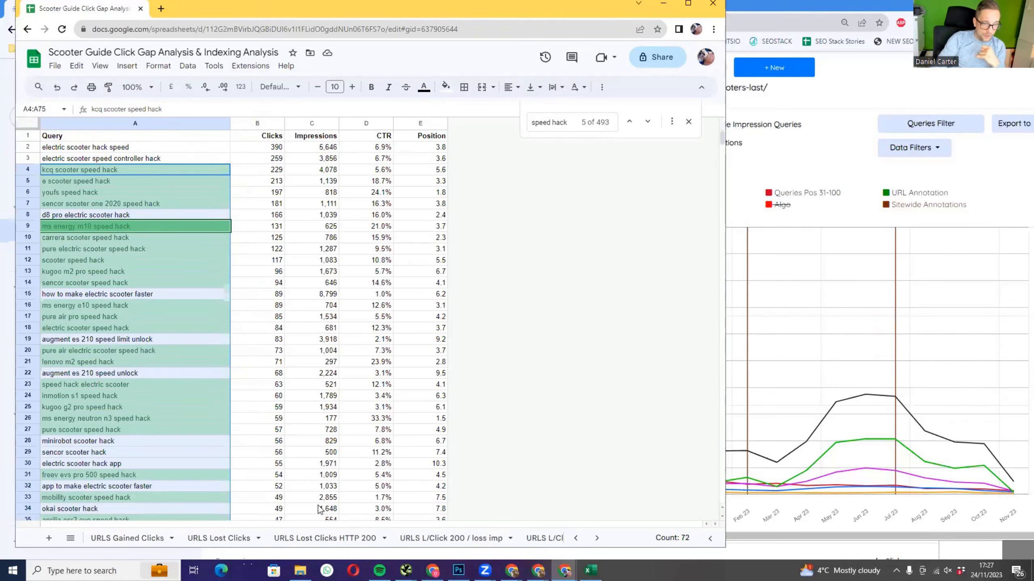
left_click(577, 538)
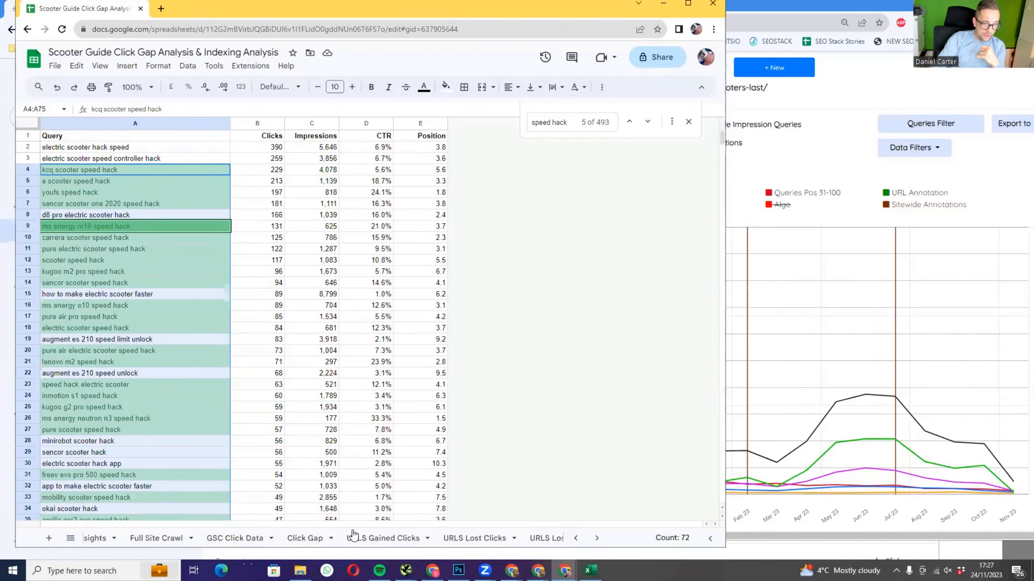
left_click(319, 539)
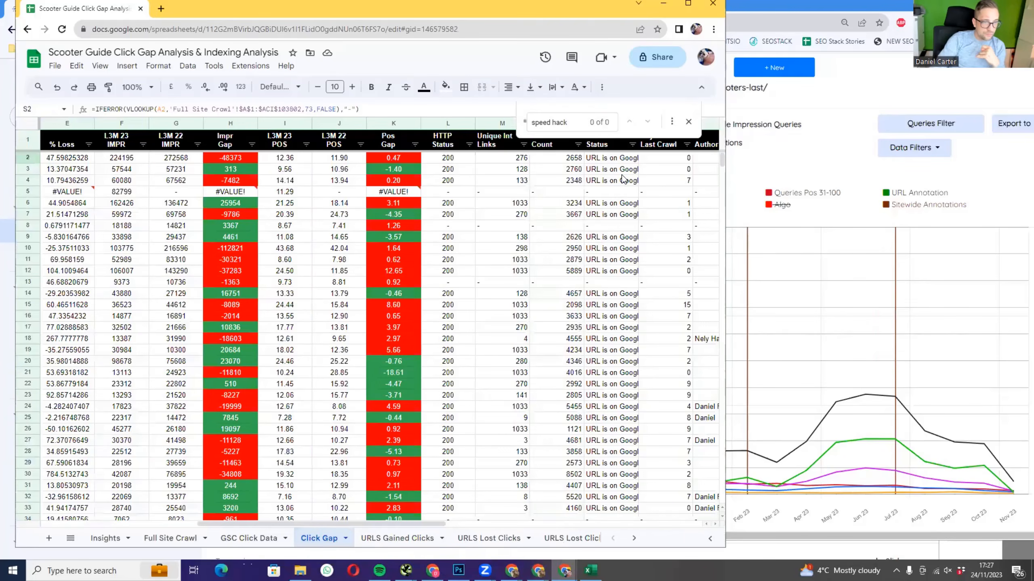
left_click(610, 158)
left_click(688, 121)
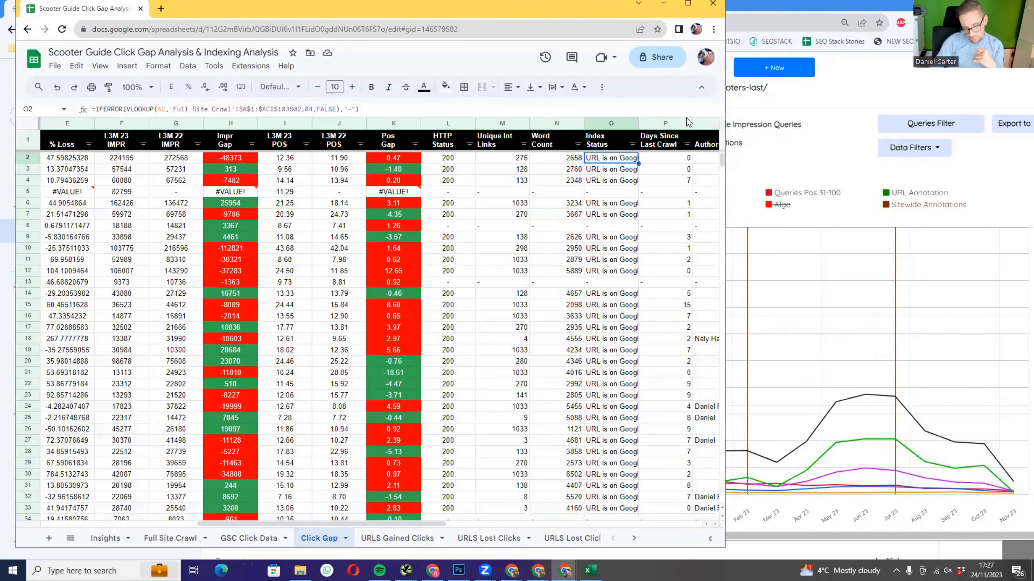
- Examine the Avg Session Duration column in the Click Gap sheet and compare it with the query count chart
key("Right")
key("Right")
key("Right")
key("Right")
key("Right")
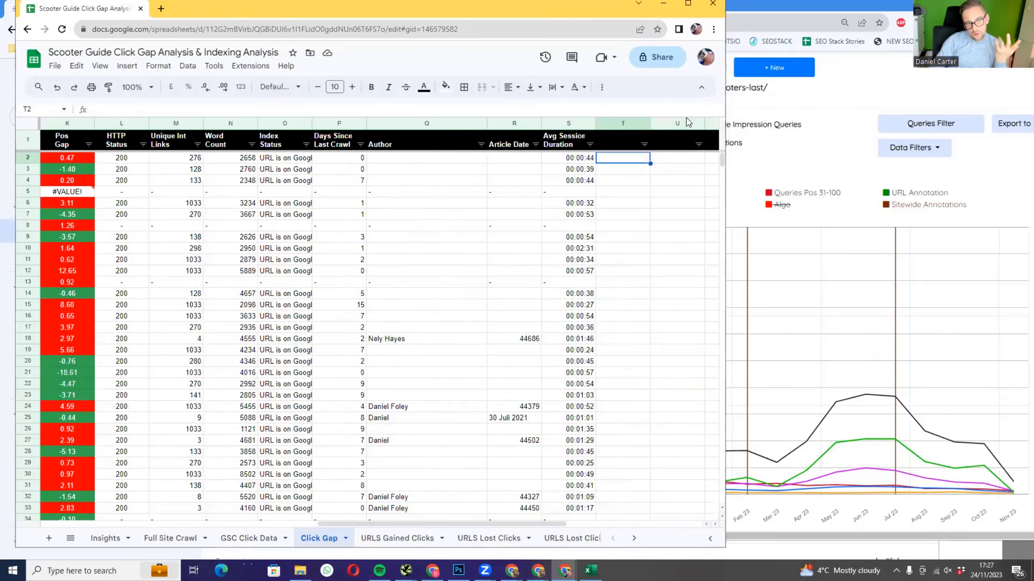
key("Left")
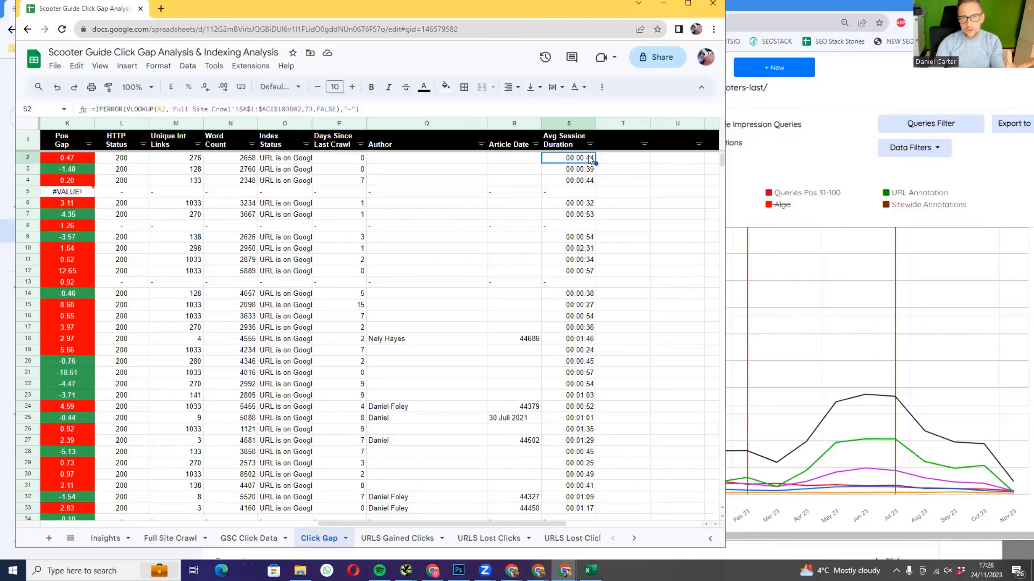
left_click(786, 3)
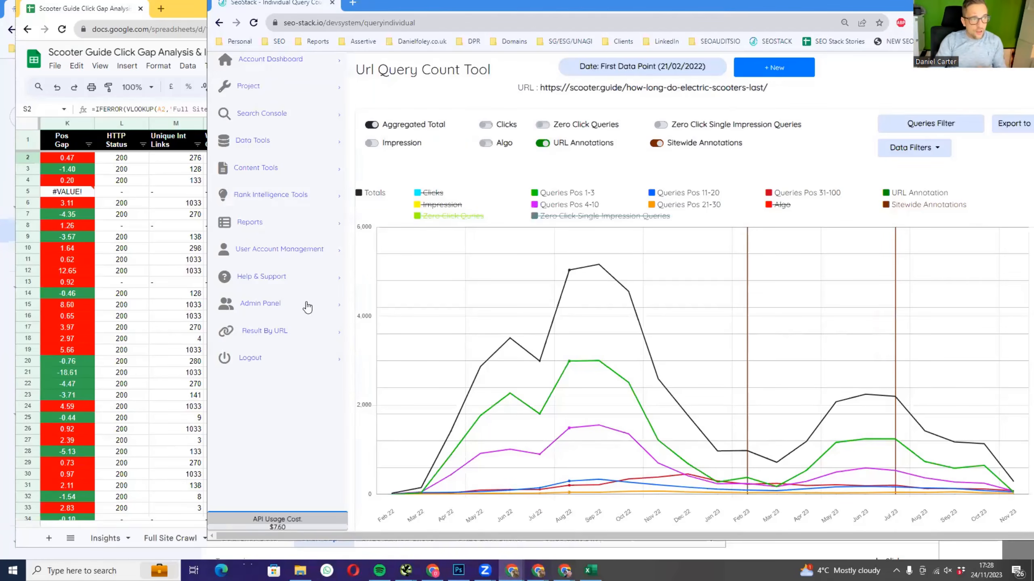
left_click(132, 260)
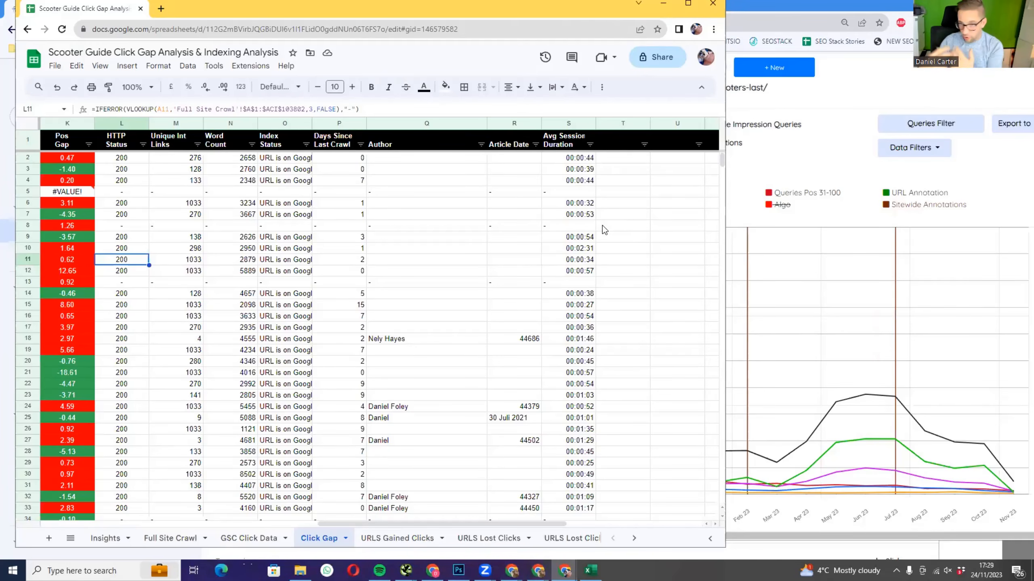
- Review the first page's Click Gap row from Avg Session Duration back to its URL and bring the query count chart forward
left_click(586, 158)
key("Left")
key("Left")
key("Left")
key("Left")
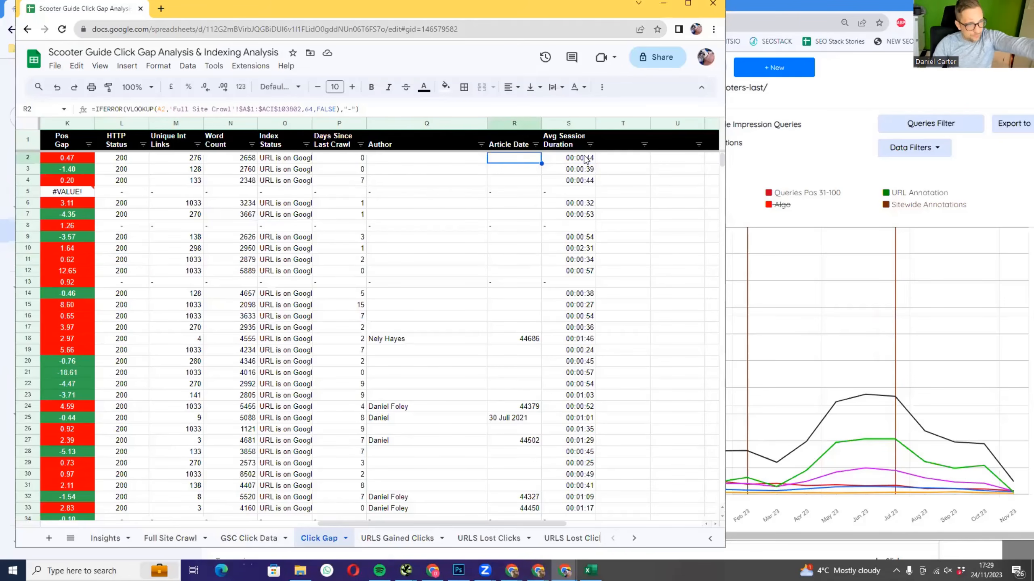
key("Left")
key("Left")
key("Left")
key("Left")
key("Left")
key("Left")
key("Left")
key("Left")
key("Left")
key("Left")
key("Left")
key("Left")
key("Left")
key("Left")
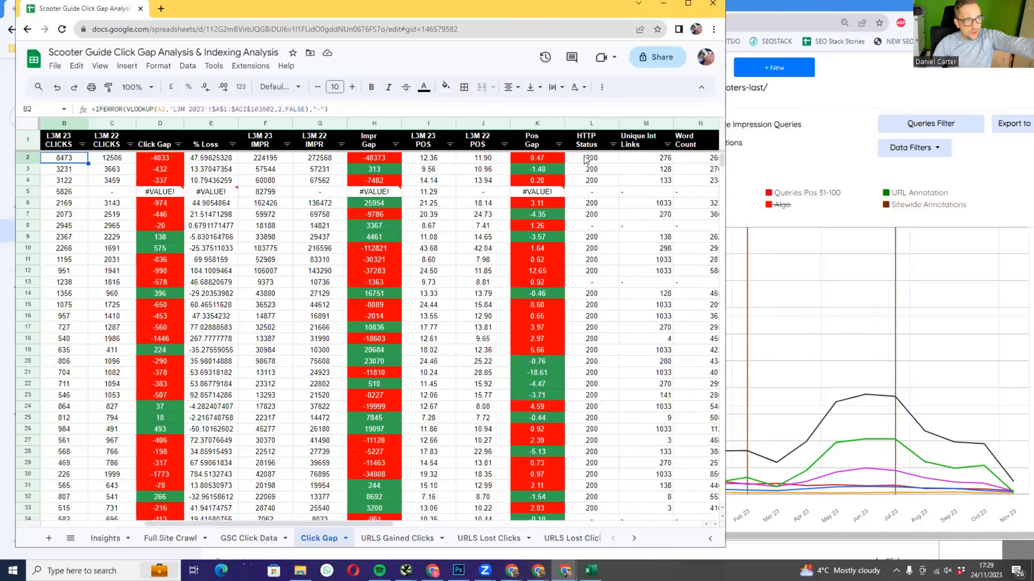
left_click(926, 80)
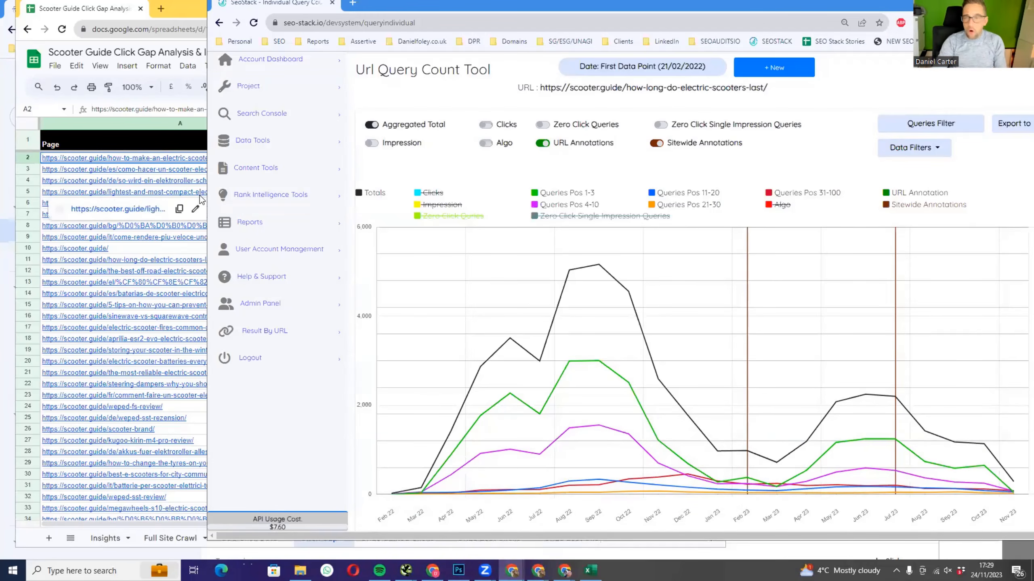
mouse_move(201, 193)
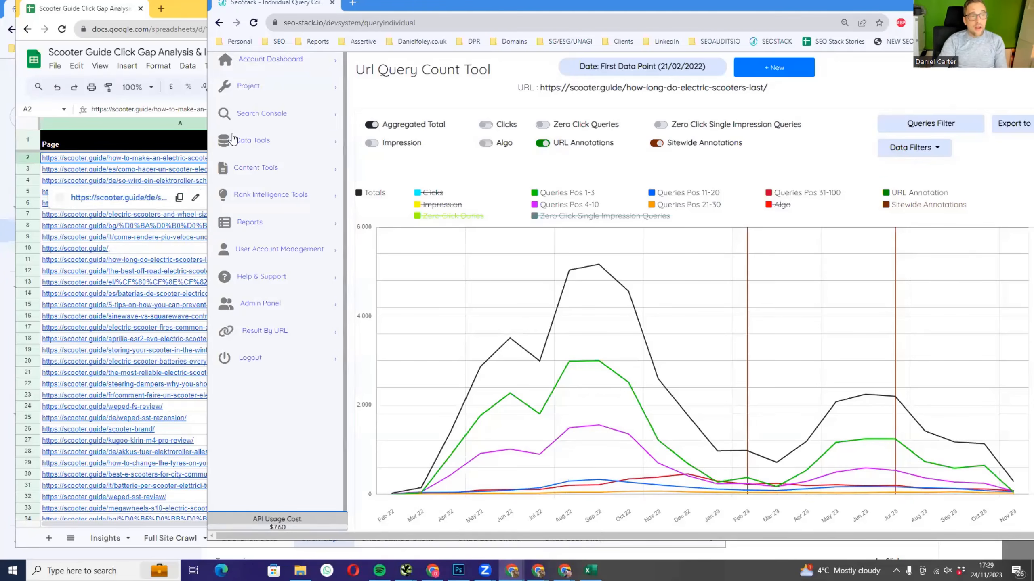
- Move the query count chart window aside and open the SAS_2023-11-24_18-44-15 sheet in the Click Gap spreadsheet
left_click_drag(380, 4, 694, 21)
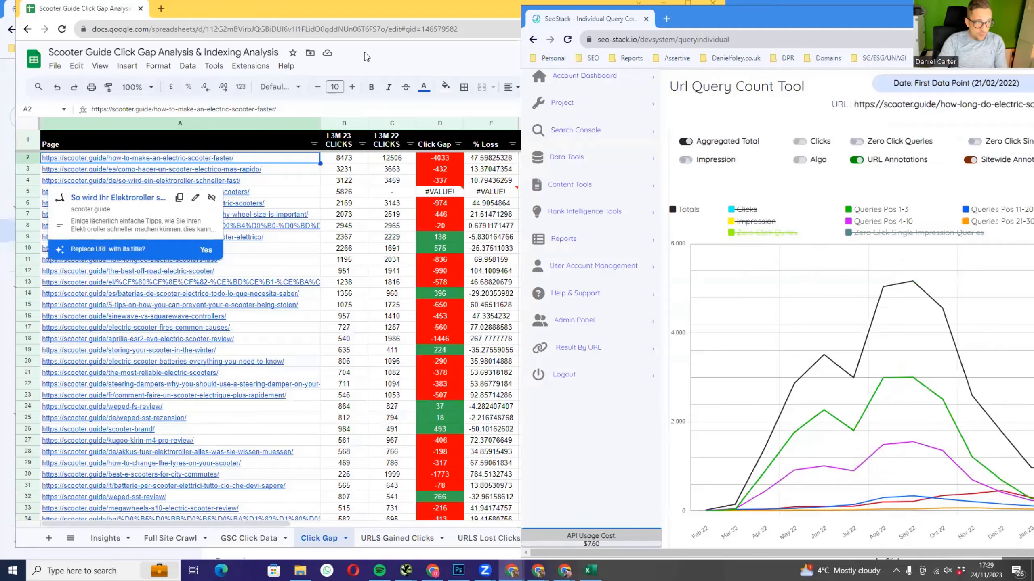
left_click(342, 16)
left_click(636, 539)
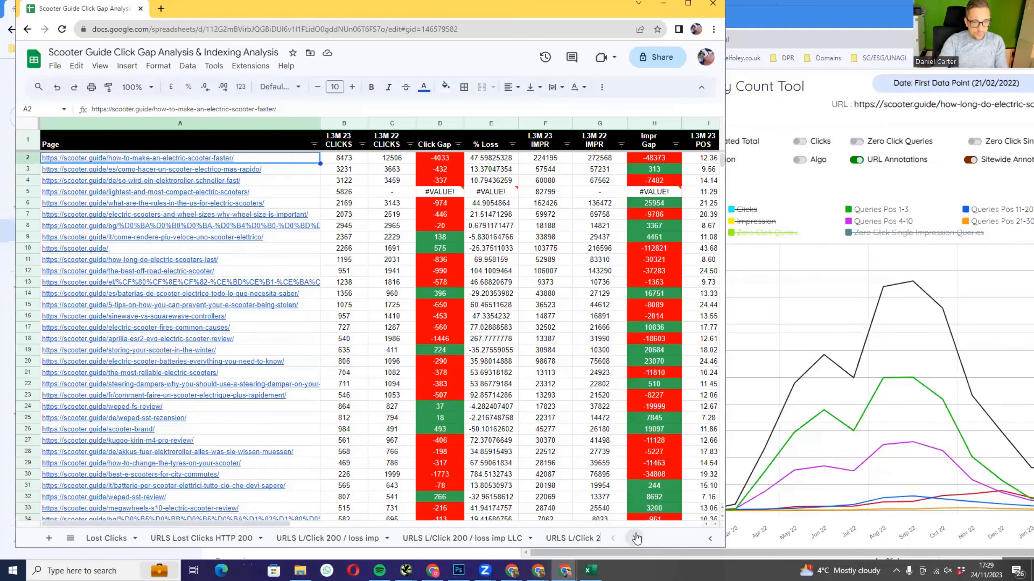
left_click(636, 538)
left_click(637, 537)
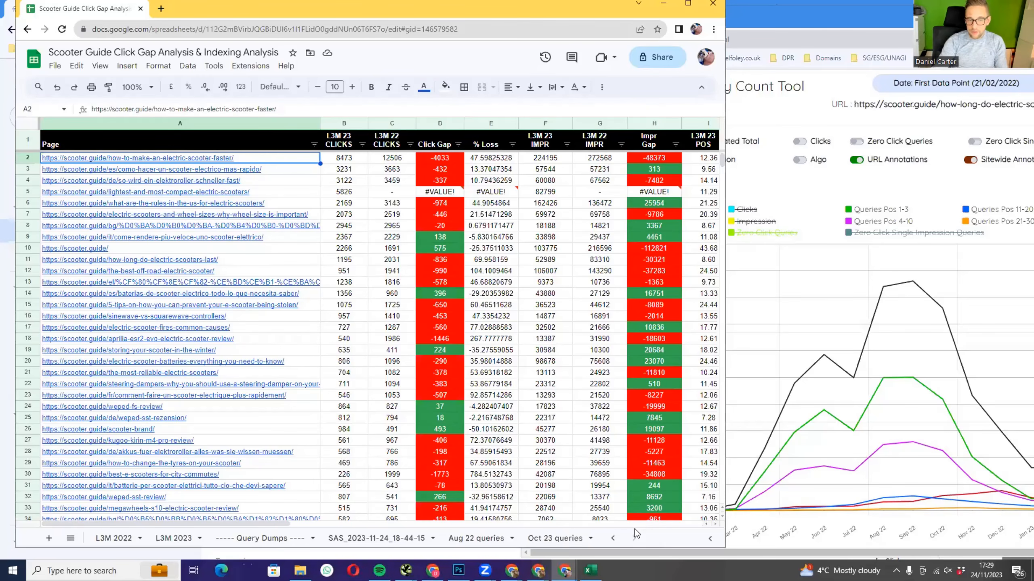
left_click(400, 537)
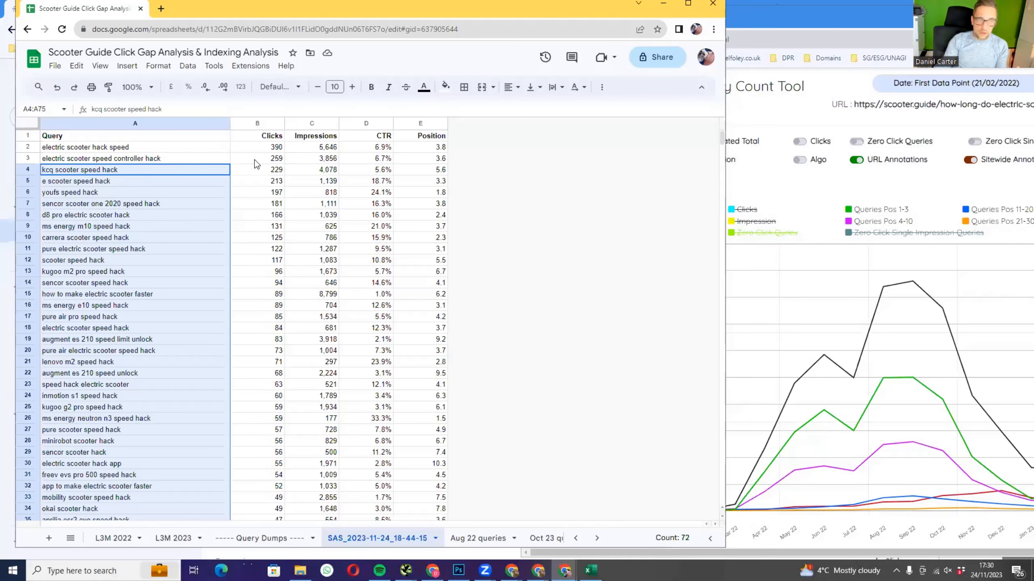
- Examine the brand and model terms in the speed hack queries, such as lenovo, inmotion and kugoo g2
scroll(113, 237, "down", 3)
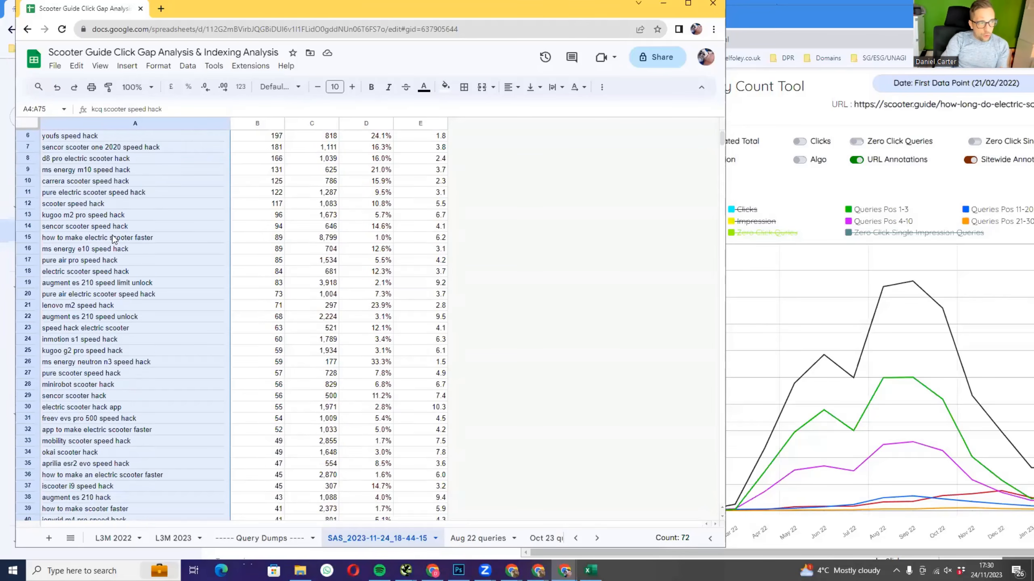
left_click(88, 262)
double_click(67, 276)
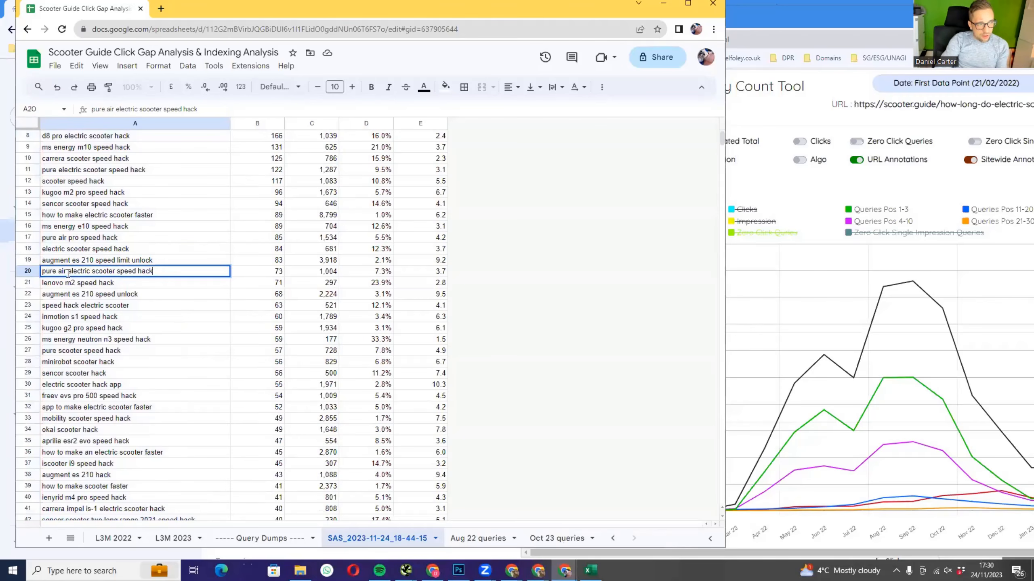
double_click(54, 282)
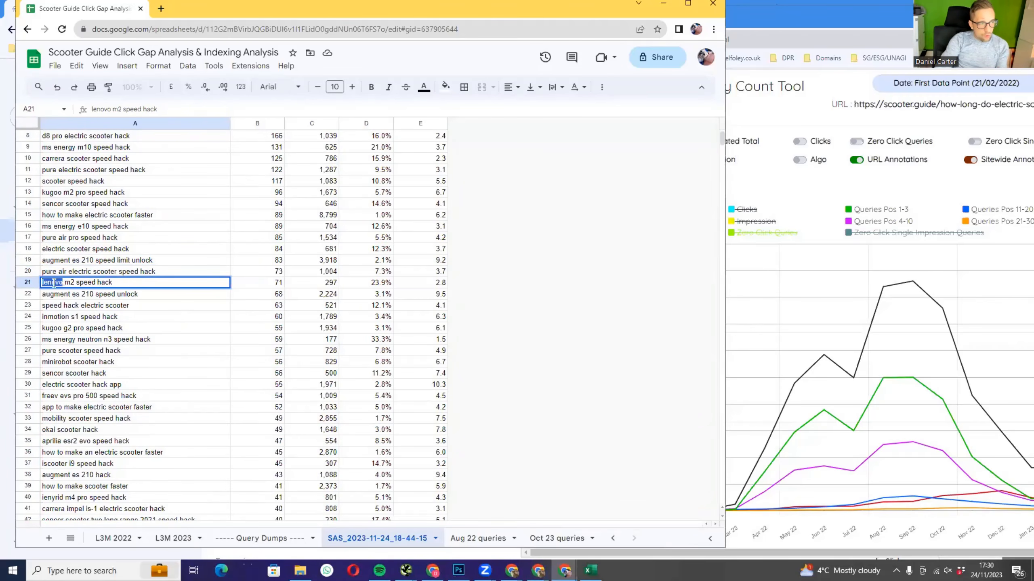
left_click(56, 317)
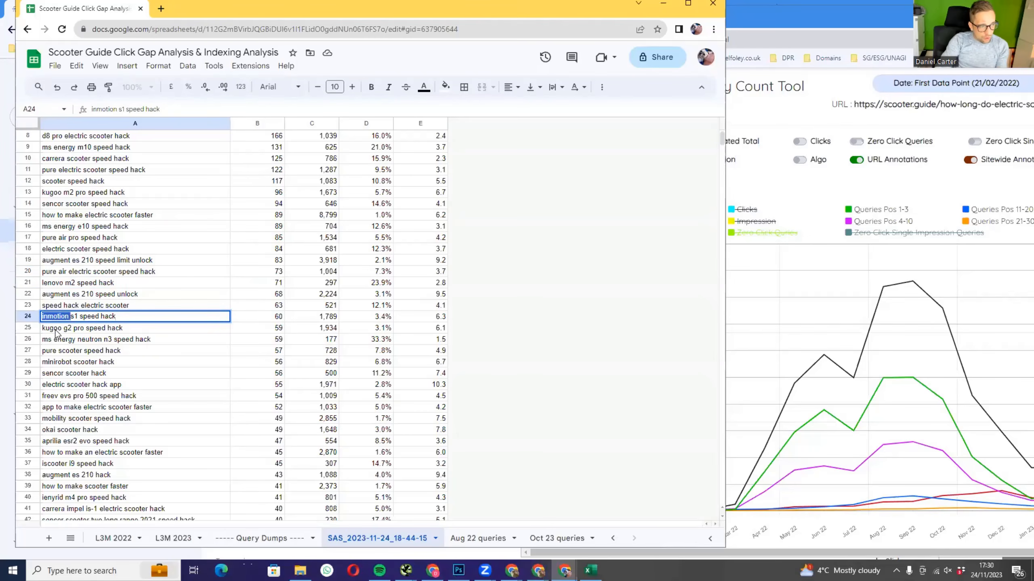
triple_click(56, 329)
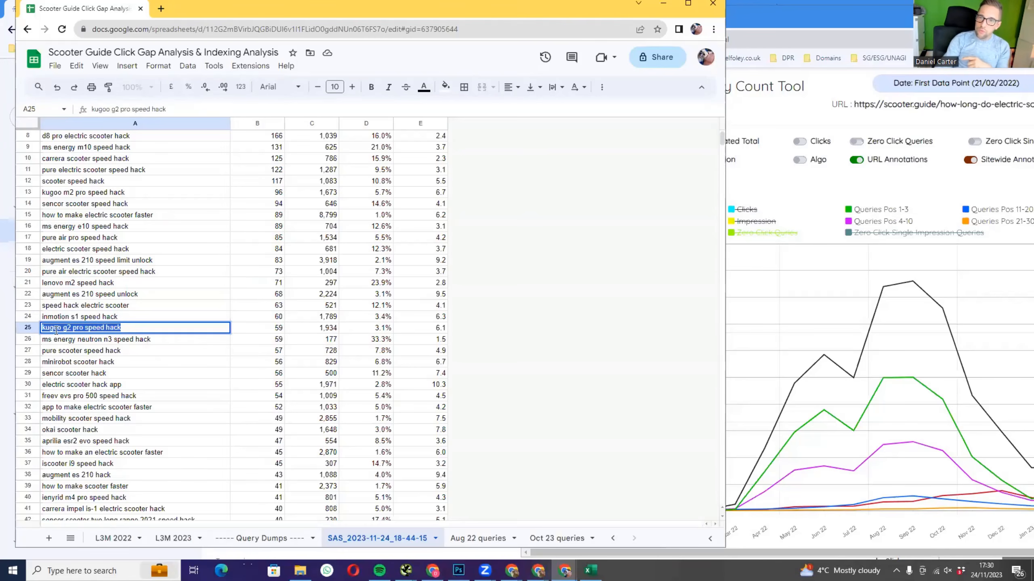
left_click(71, 328)
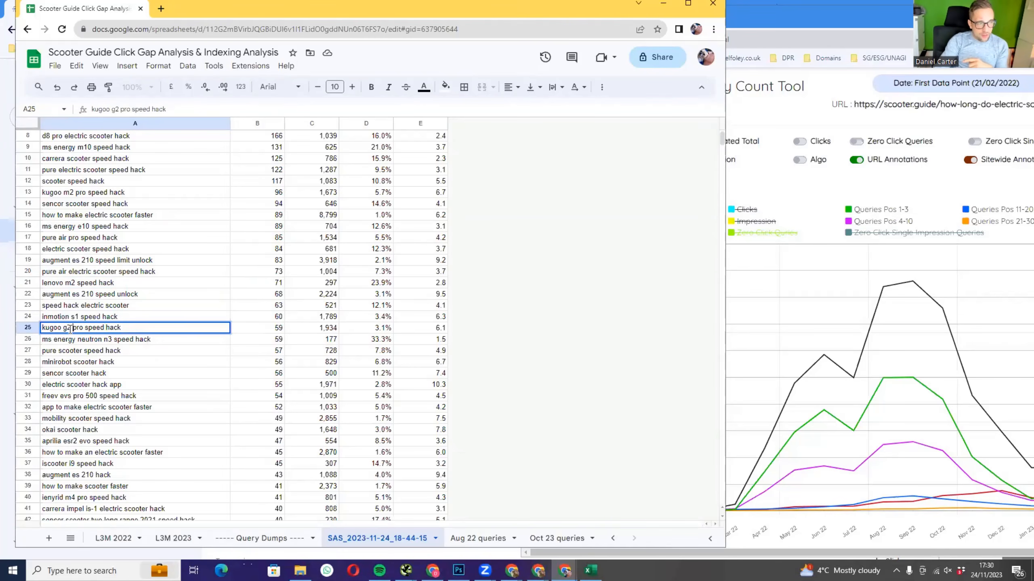
left_click_drag(71, 328, 41, 328)
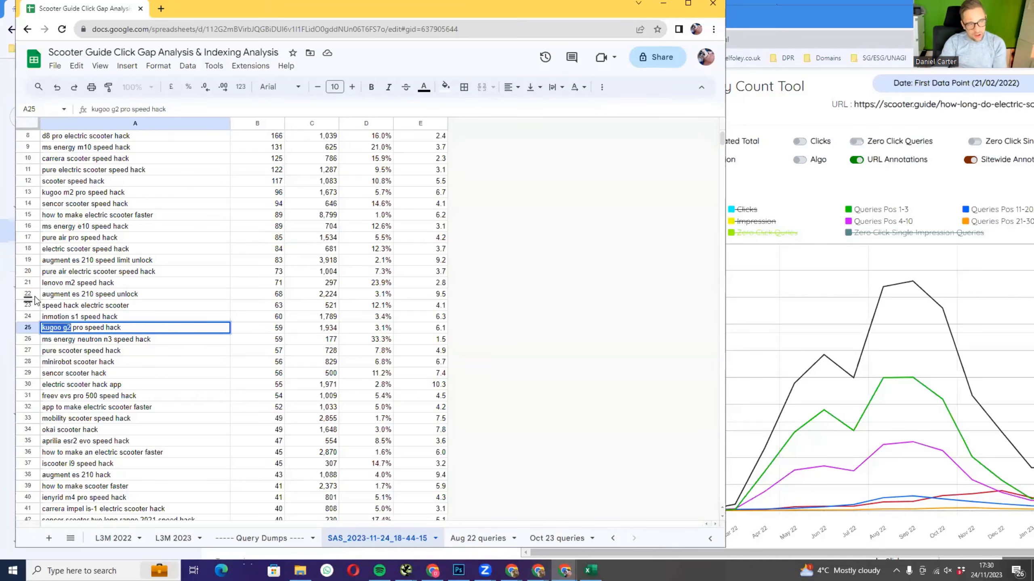
left_click(52, 281)
double_click(52, 282)
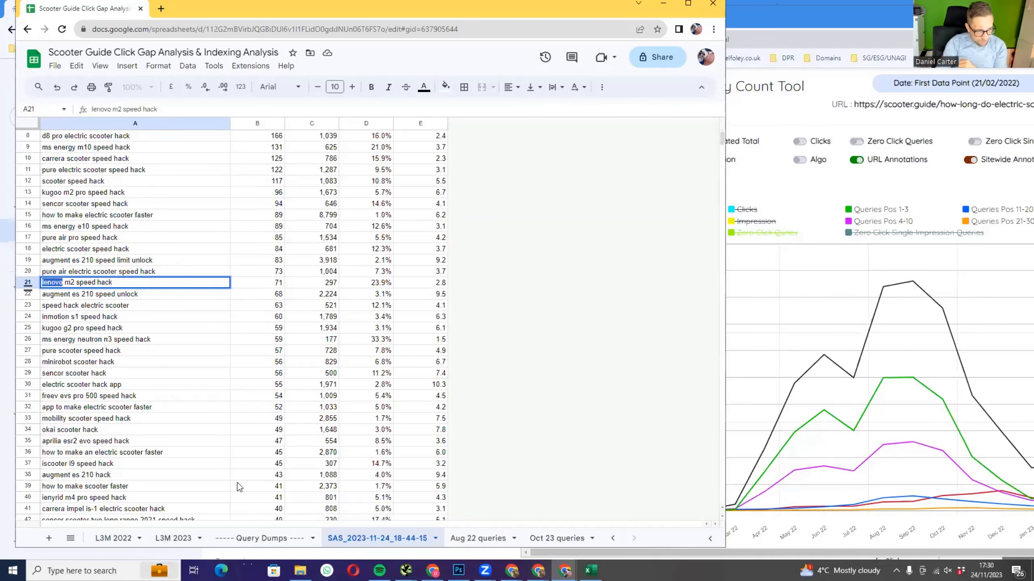
- Look through the lower-click queries and their metrics further down the list, and return to the first row
scroll(235, 407, "down", 10)
left_click(264, 357)
scroll(276, 346, "down", 6)
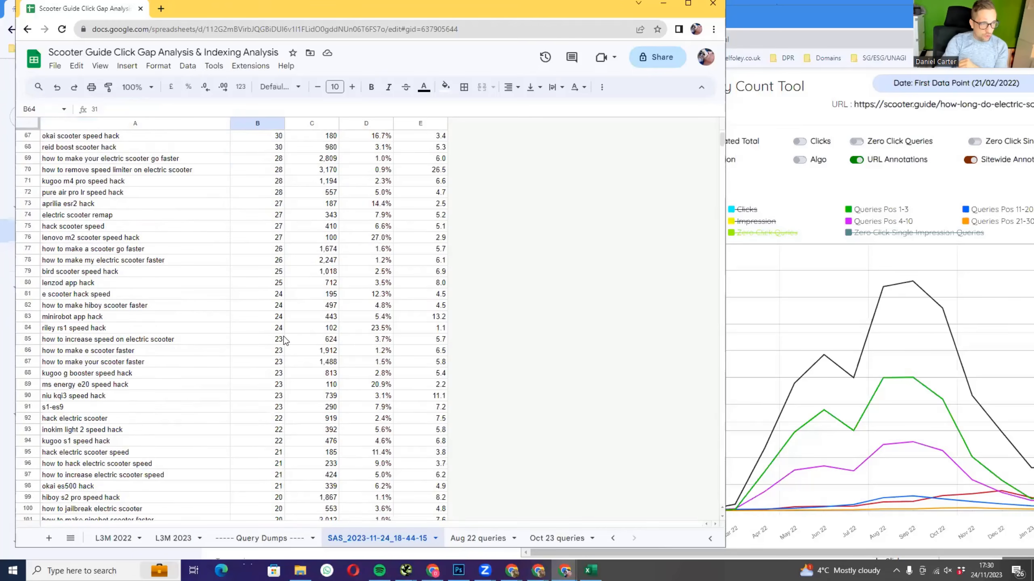
scroll(283, 340, "down", 10)
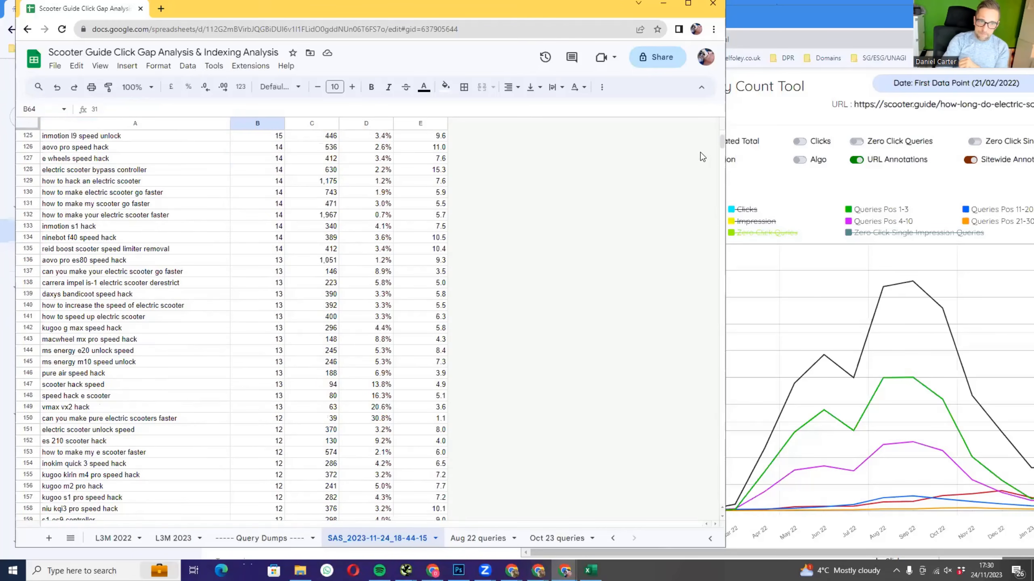
left_click_drag(720, 141, 720, 88)
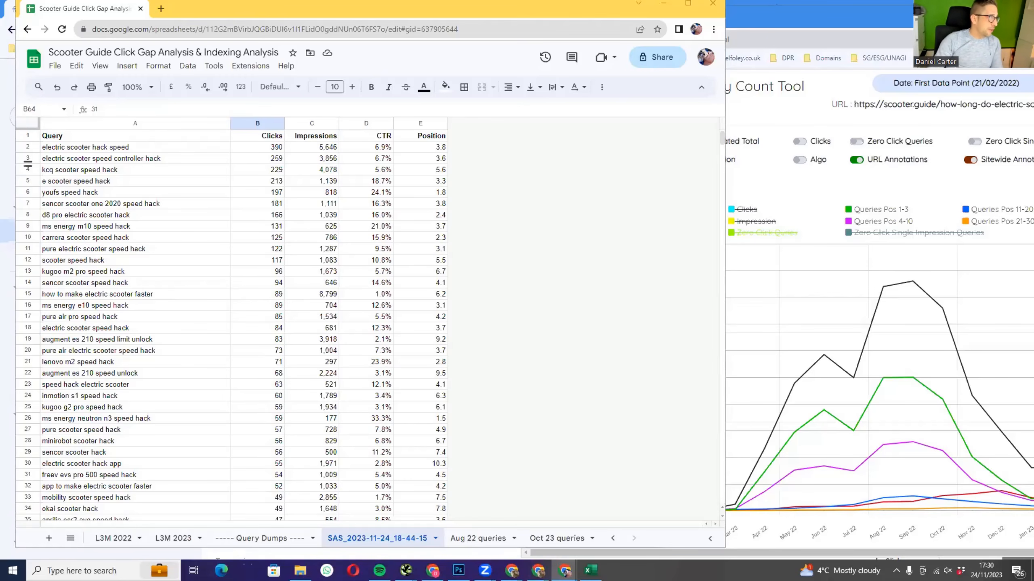
- Switch to the ChatGPT window and move it off this screen, leaving the query spreadsheet uncovered
key("alt+Tab")
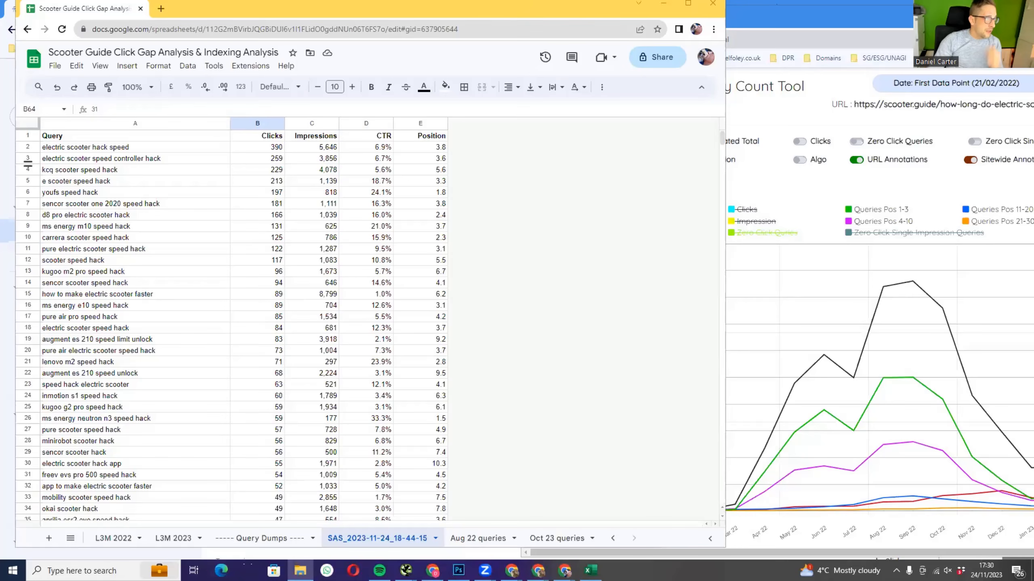
key("alt+Tab")
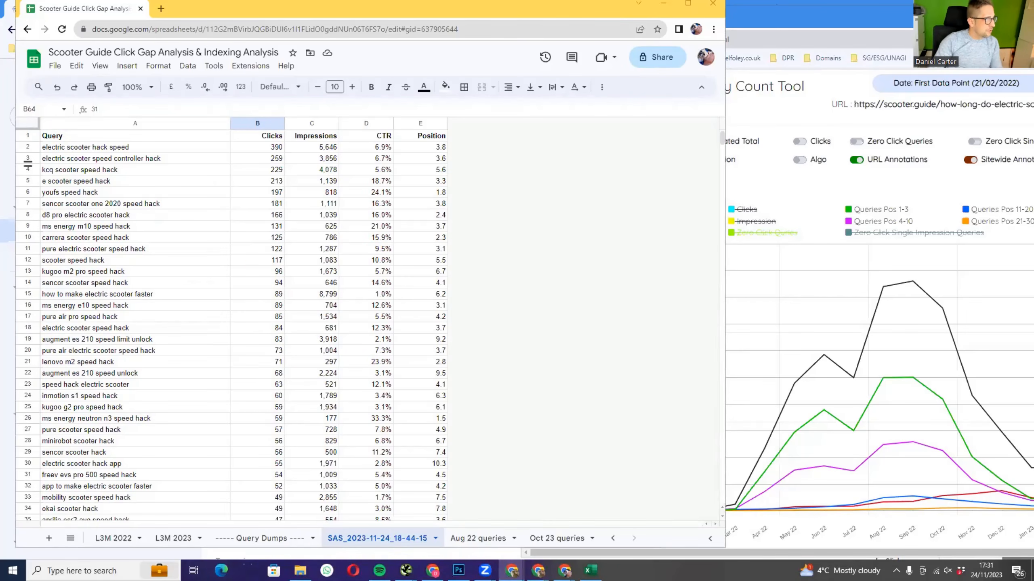
key("alt+Tab")
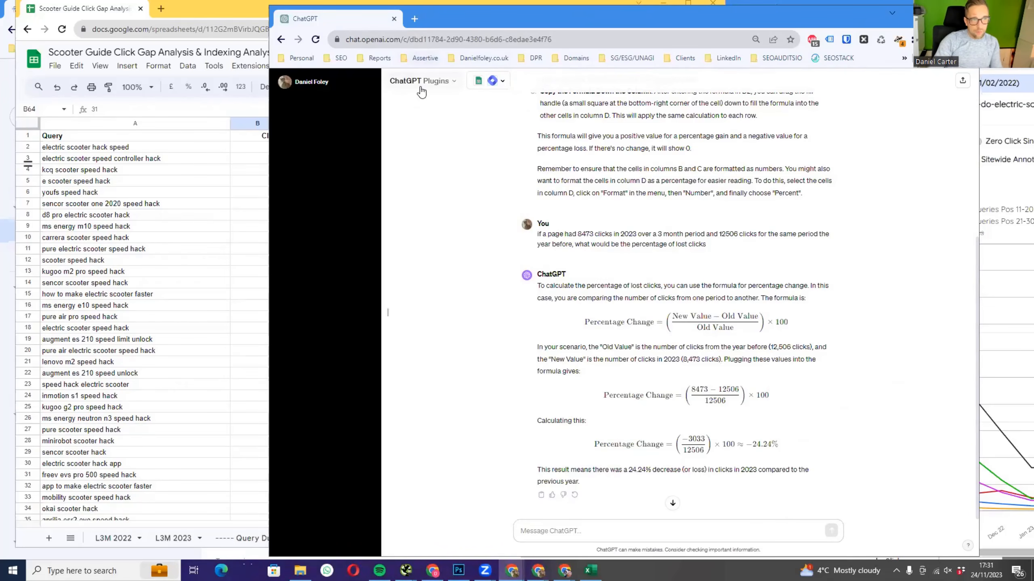
left_click_drag(481, 14, 0, 81)
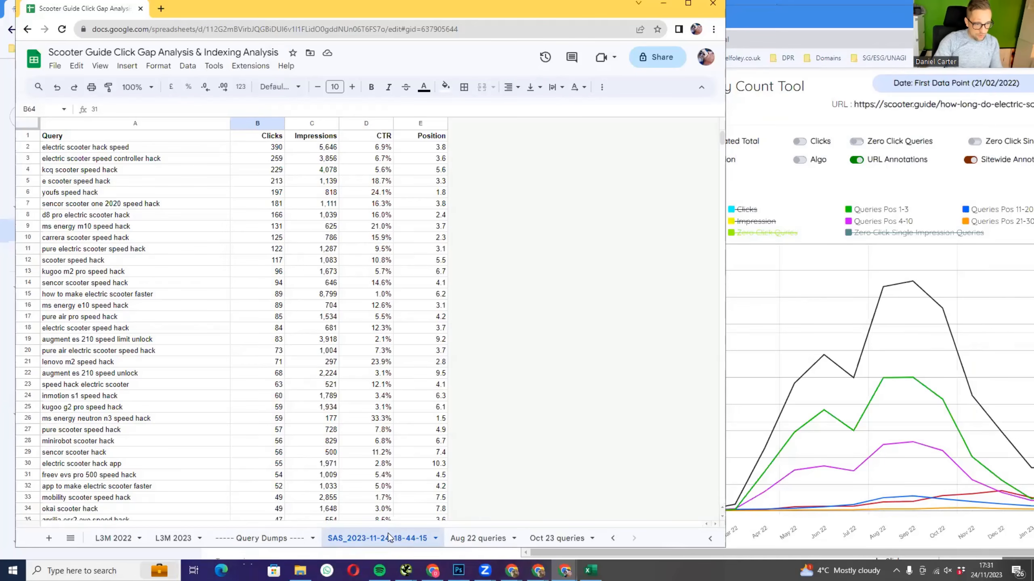
- Rename the SAS_2023-11-24_18-44-15 sheet as "Queries Last 16 Months"
mouse_move(379, 570)
left_click(528, 389)
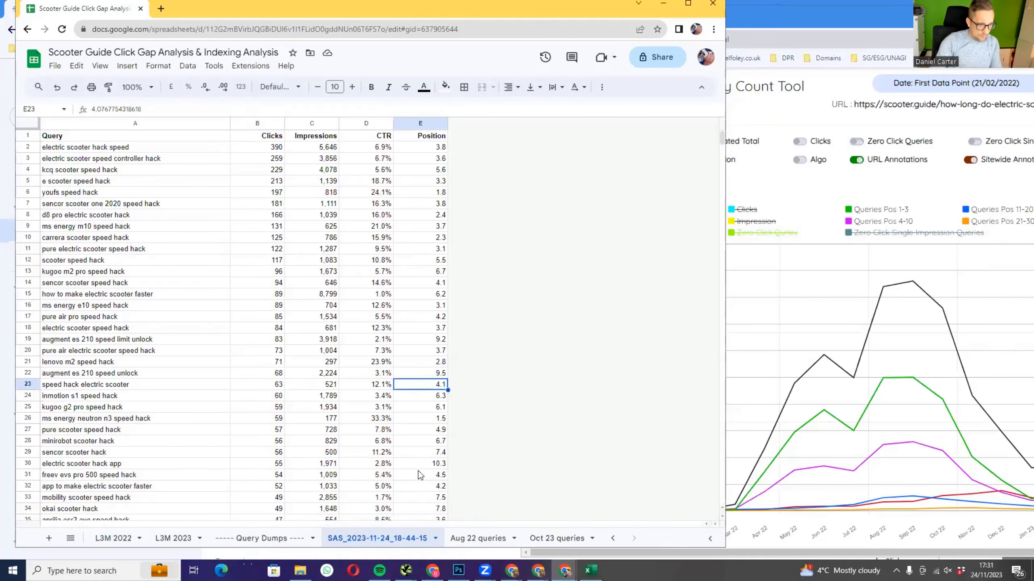
double_click(398, 539)
key("Caps_Lock")
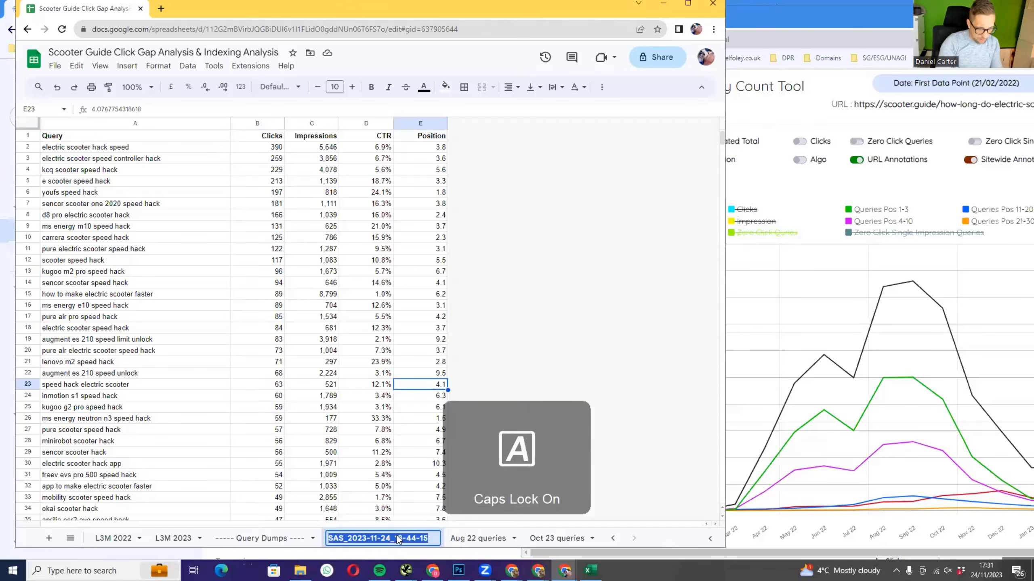
type("Q")
key("Caps_Lock")
type("ueries")
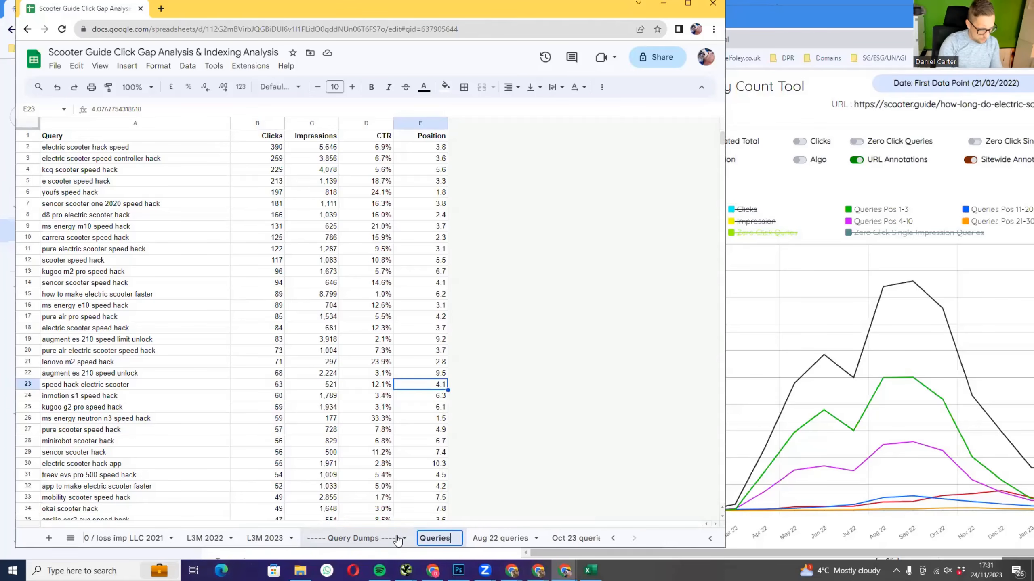
type(" Last 16 Months")
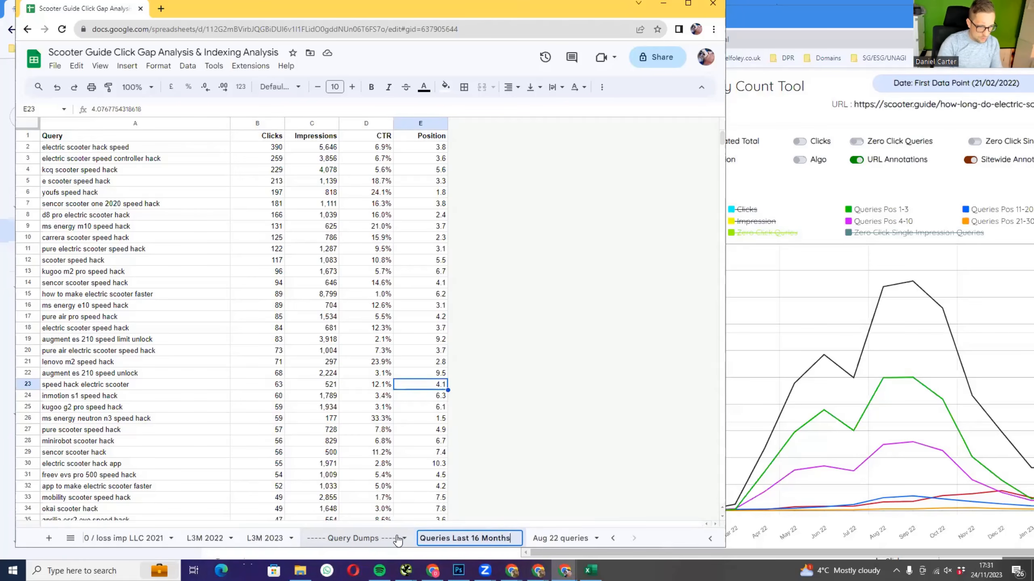
key("Return")
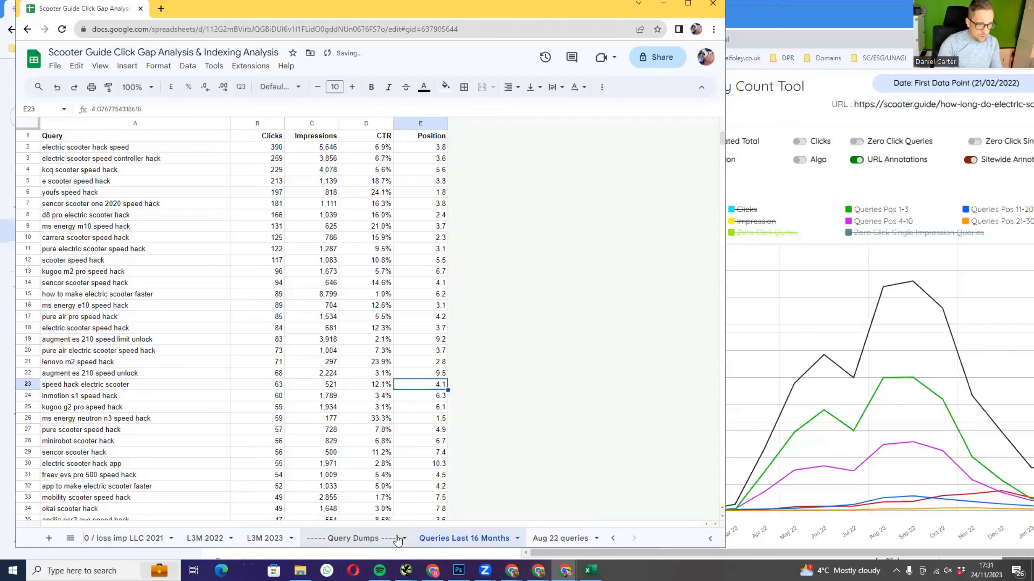
- Maximise the spreadsheet window, duplicate the Queries Last 16 Months sheet and place the copy directly before the original
double_click(528, 16)
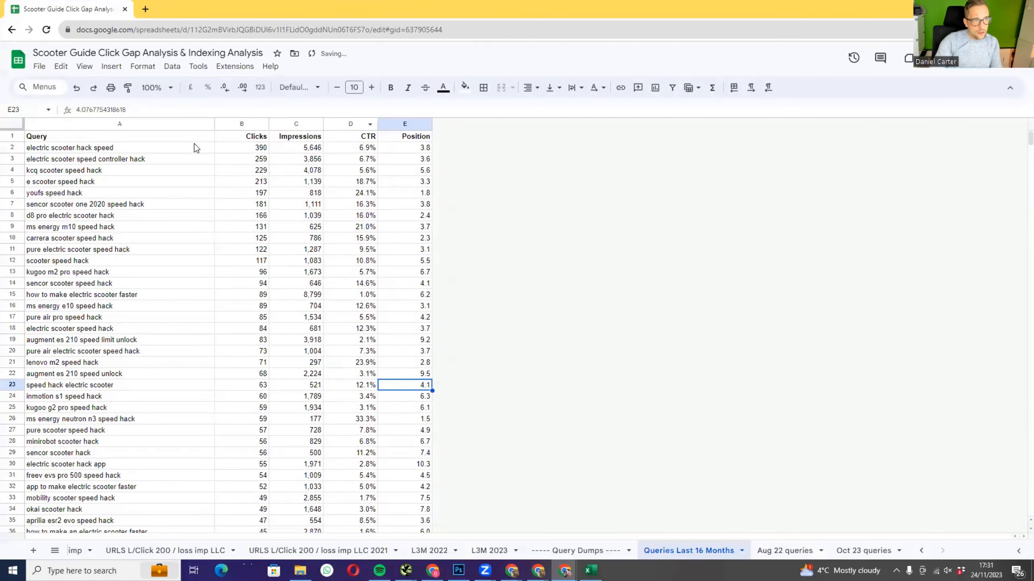
right_click(693, 550)
left_click(687, 380)
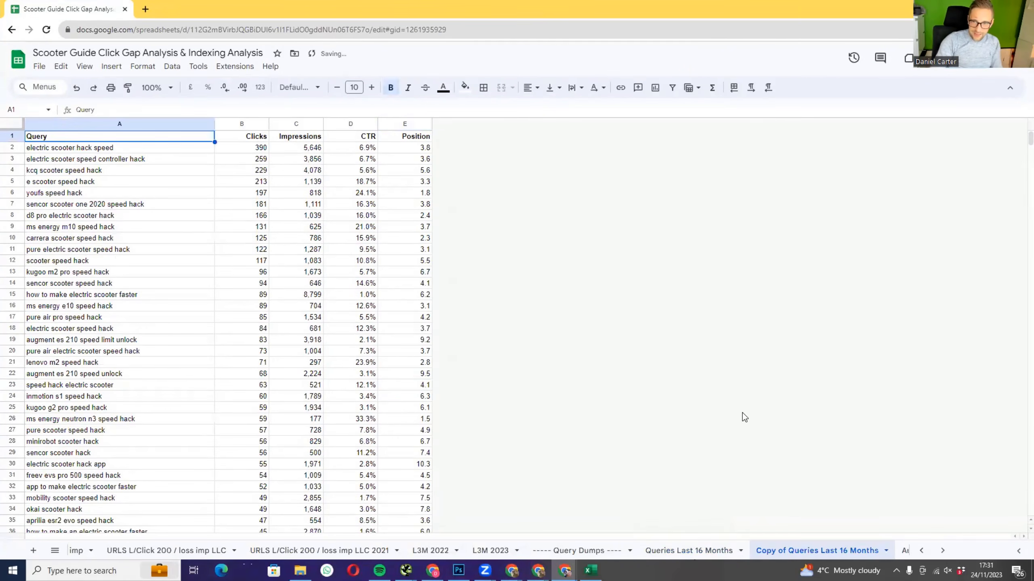
left_click_drag(798, 551, 699, 546)
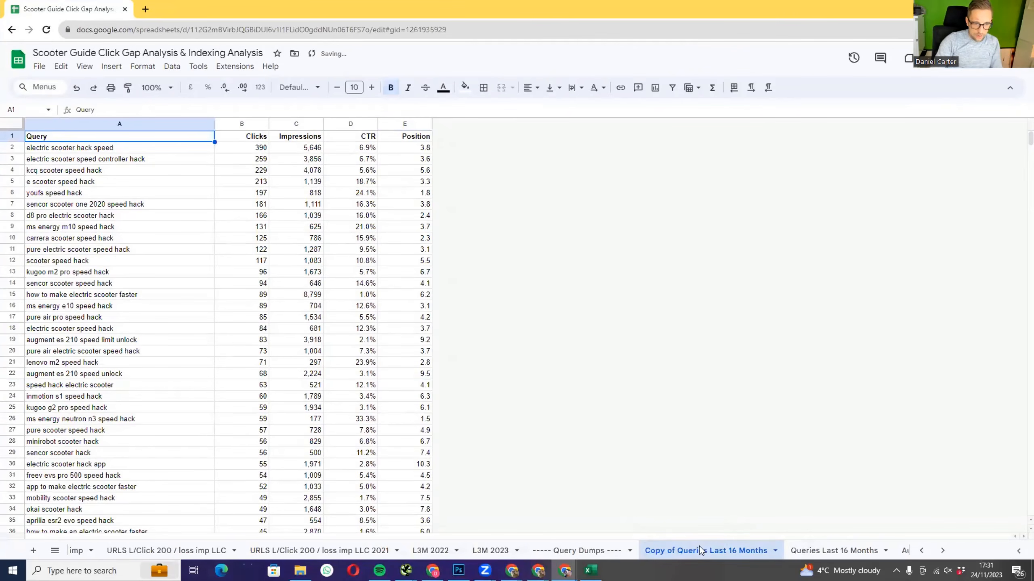
- Rename the duplicated query sheet as "Compare"
double_click(699, 546)
key("Caps_Lock")
type("C")
key("Caps_Lock")
type("ompare")
key("Return")
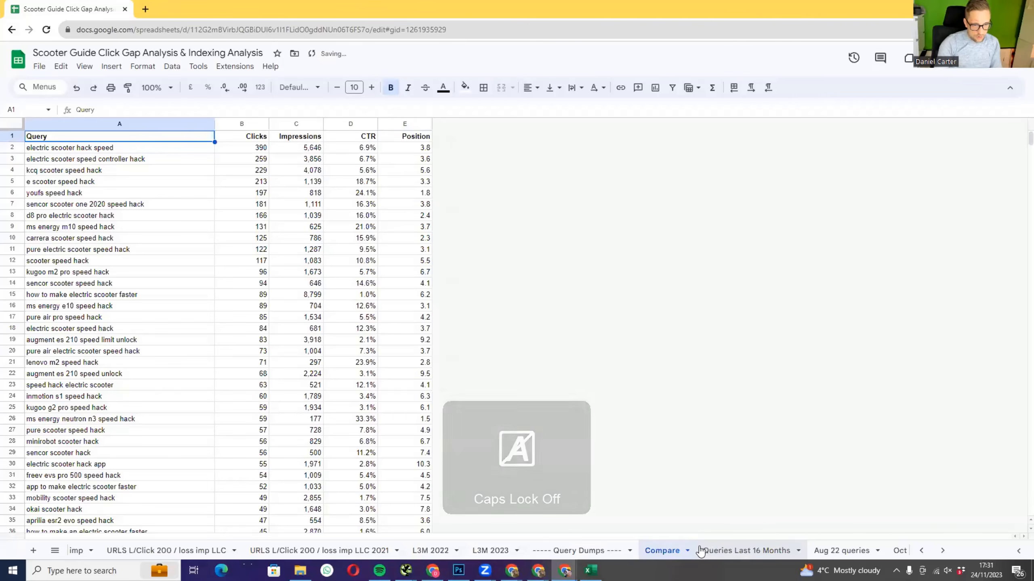
- Clear the contents of columns B to E in the Compare sheet, keeping only the Query column
left_click(941, 552)
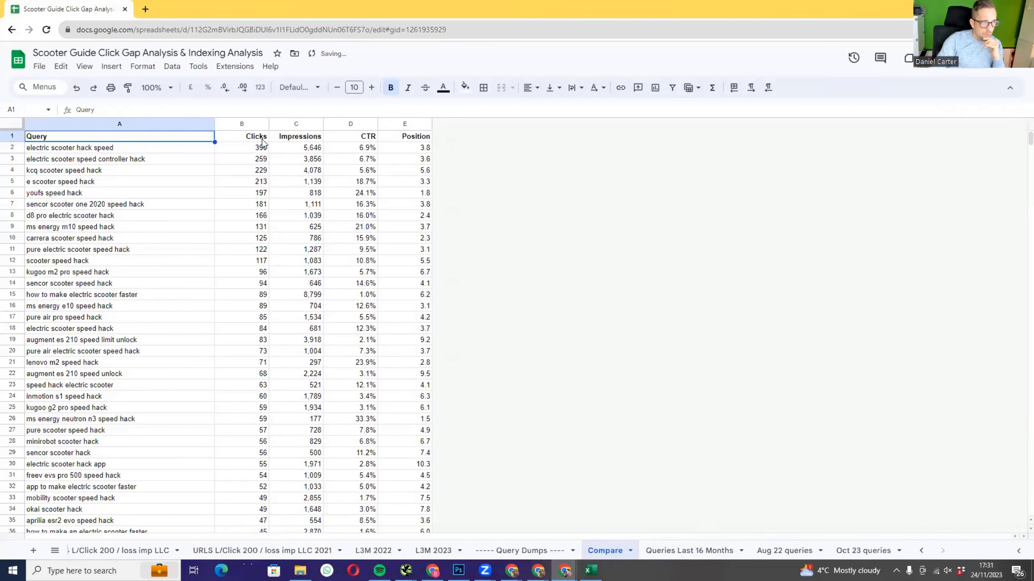
left_click_drag(242, 124, 405, 124)
key("Delete")
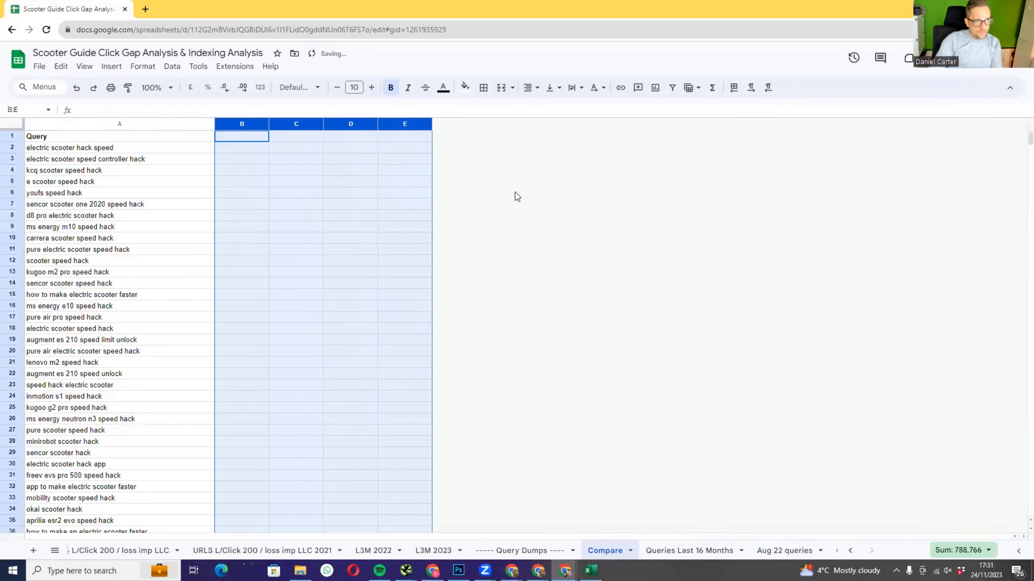
left_click(517, 192)
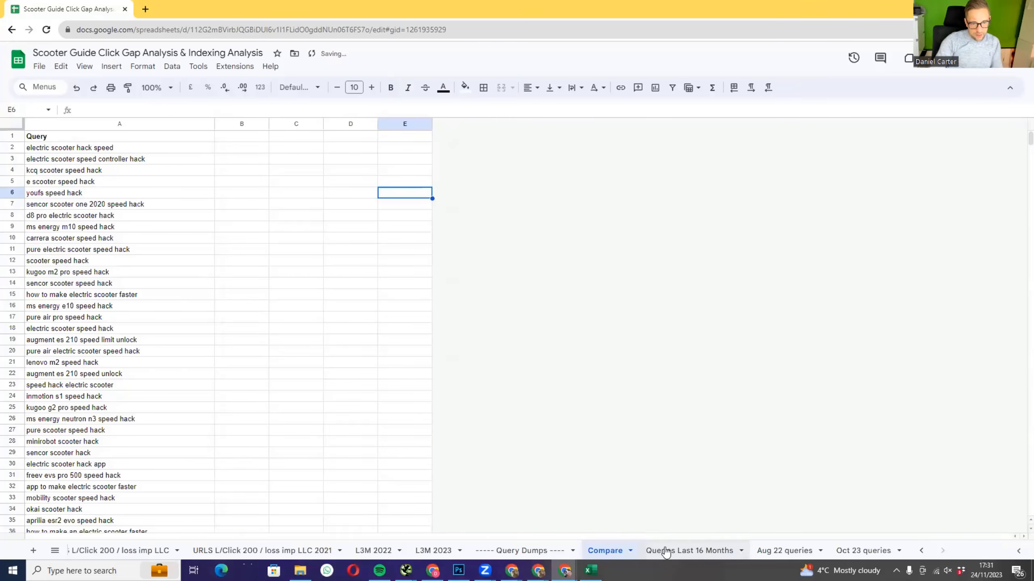
- Check the Aug 22 queries and Oct 23 queries sheets, and return to the Compare sheet at cell B1
left_click(790, 550)
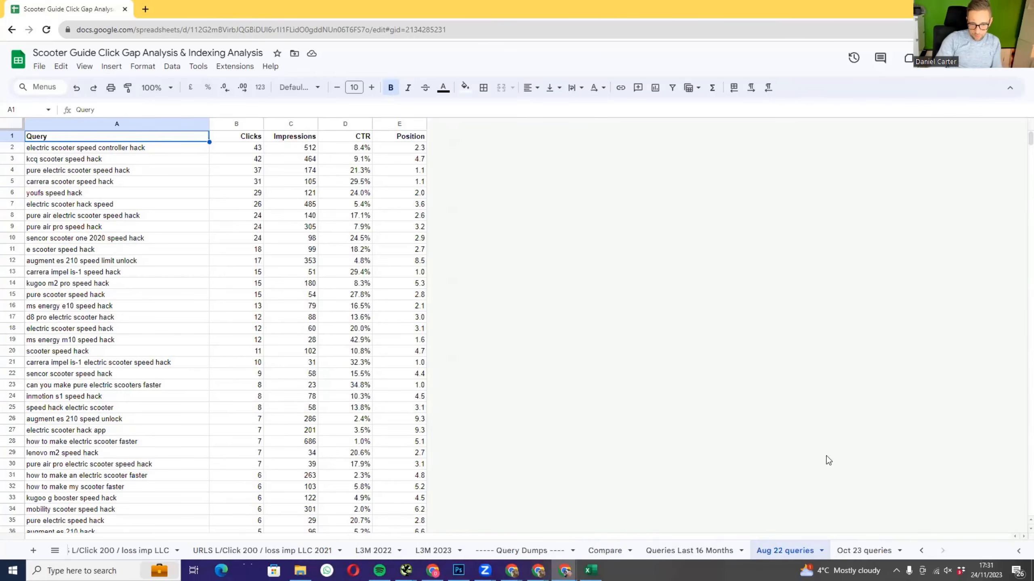
left_click(871, 550)
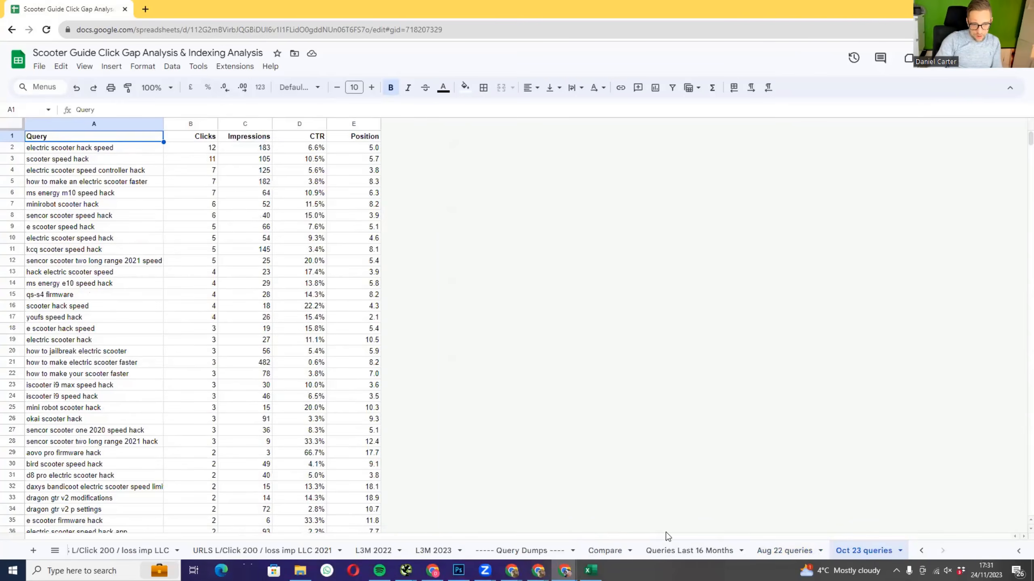
left_click(619, 553)
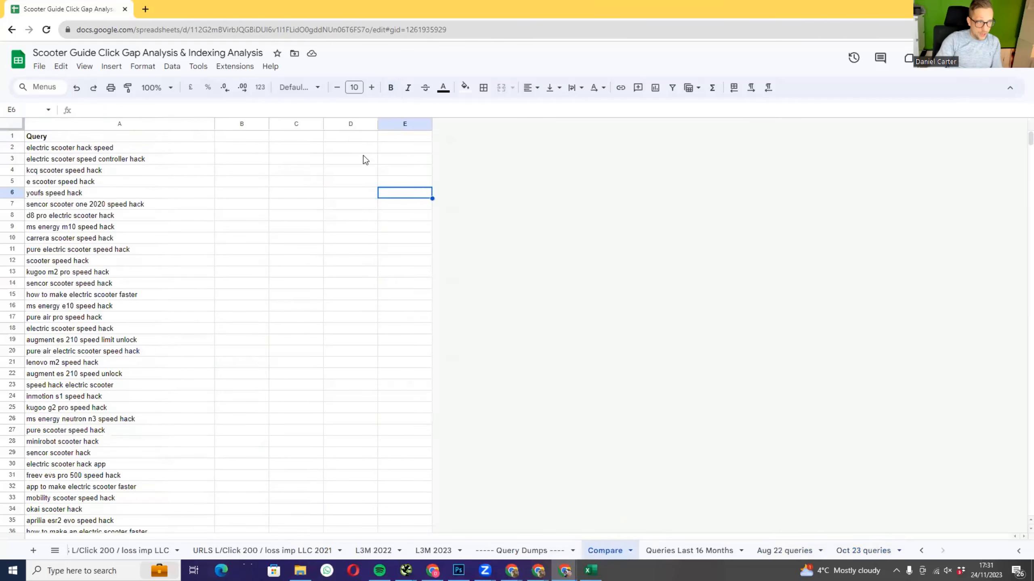
left_click(240, 139)
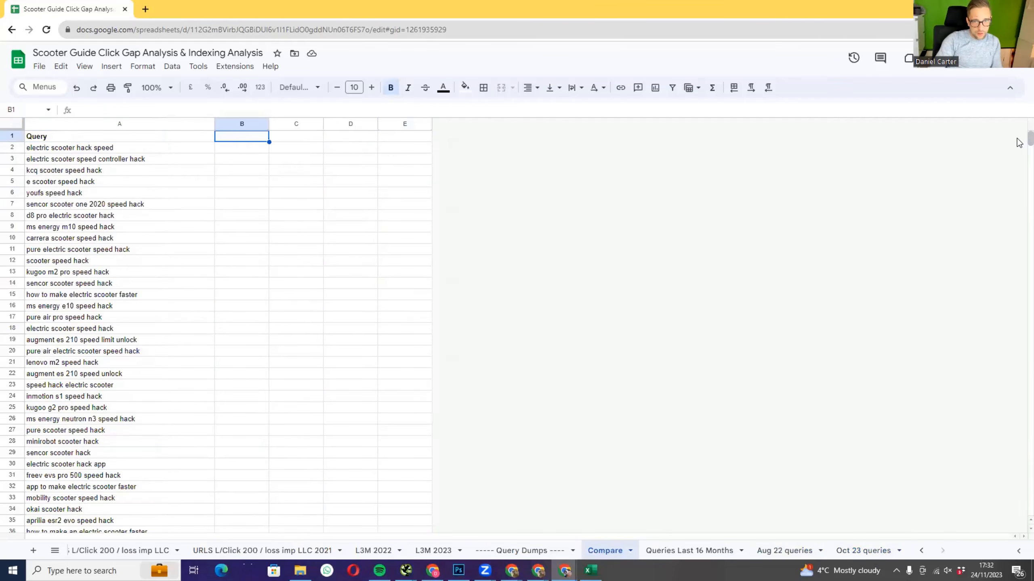
- Enter the header "Clicks Aug 22" in cell B1 of the Compare sheet
left_click_drag(1030, 139, 1030, 183)
scroll(1019, 246, "up", 20)
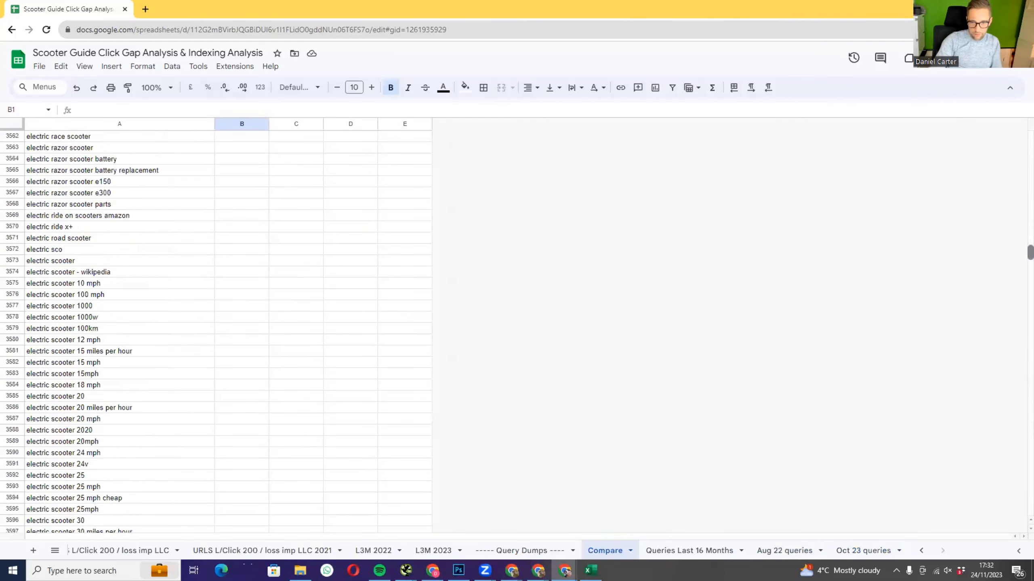
double_click(245, 137)
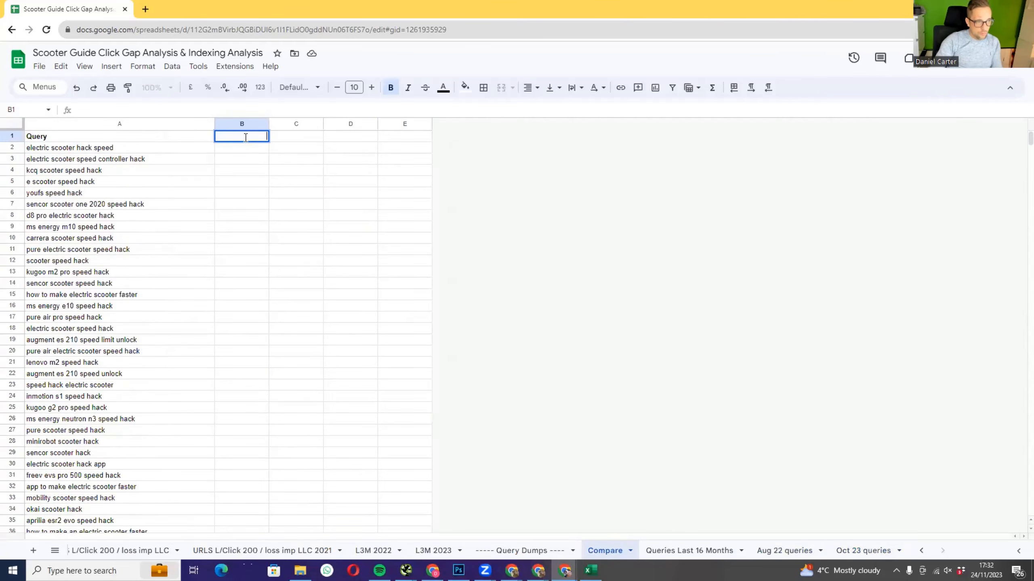
key("Caps_Lock")
type("C")
key("Caps_Lock")
type("licks A")
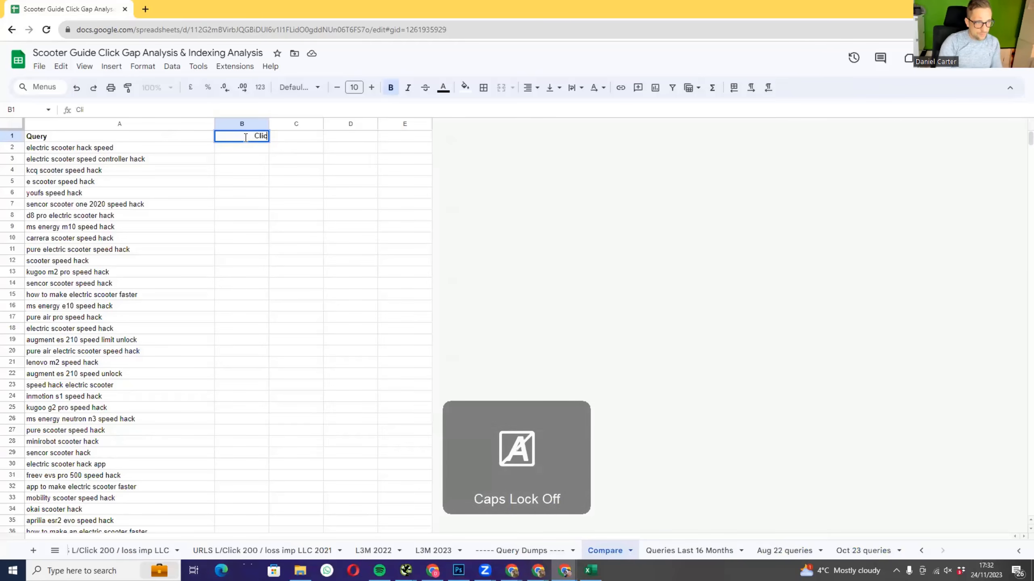
type("ug 22")
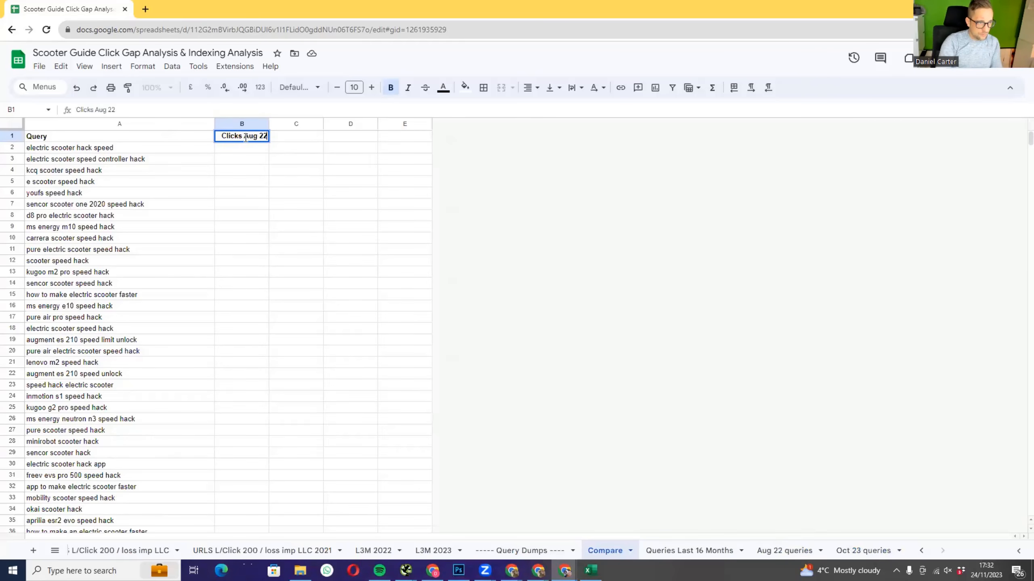
- Enter the header "Clicks Oct 23" in cell C1
key("Tab")
key("Caps_Lock")
type("C")
key("Caps_Lock")
type("licks")
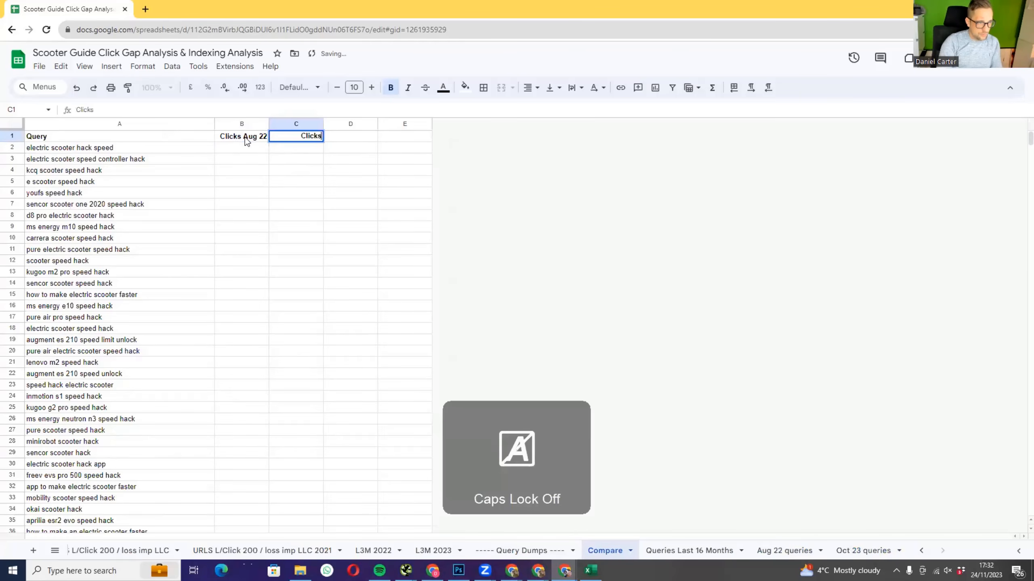
key("Caps_Lock")
type("I")
key("Caps_Lock")
type("d")
key("BackSpace")
key("BackSpace")
key("Caps_Lock")
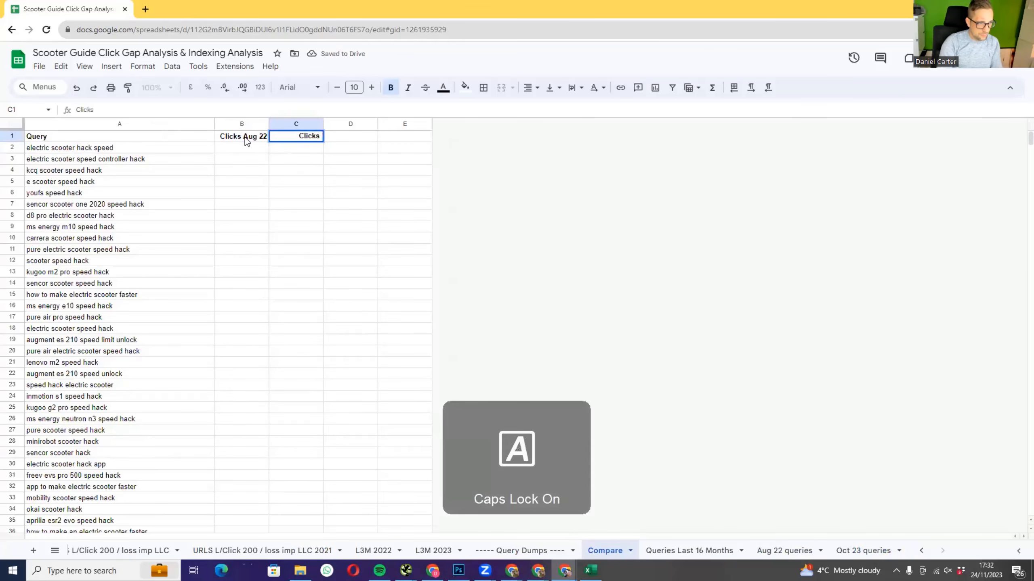
type("O")
key("Caps_Lock")
type("ct 24")
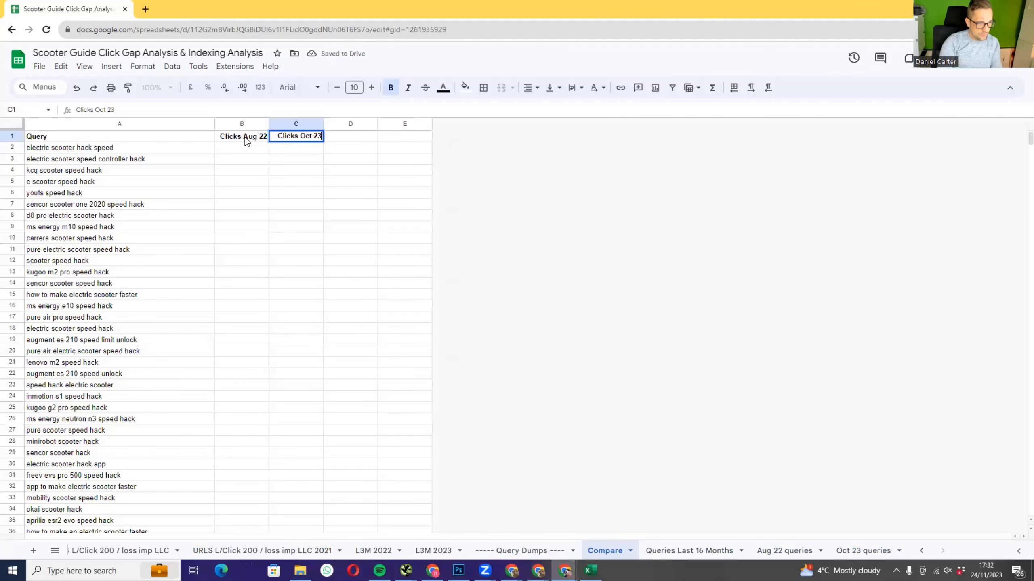
- Enter the header "Pos Aug 22" in cell D1
key("Tab")
key("Caps_Lock")
type("P")
key("Caps_Lock")
type("os")
key("Caps_Lock")
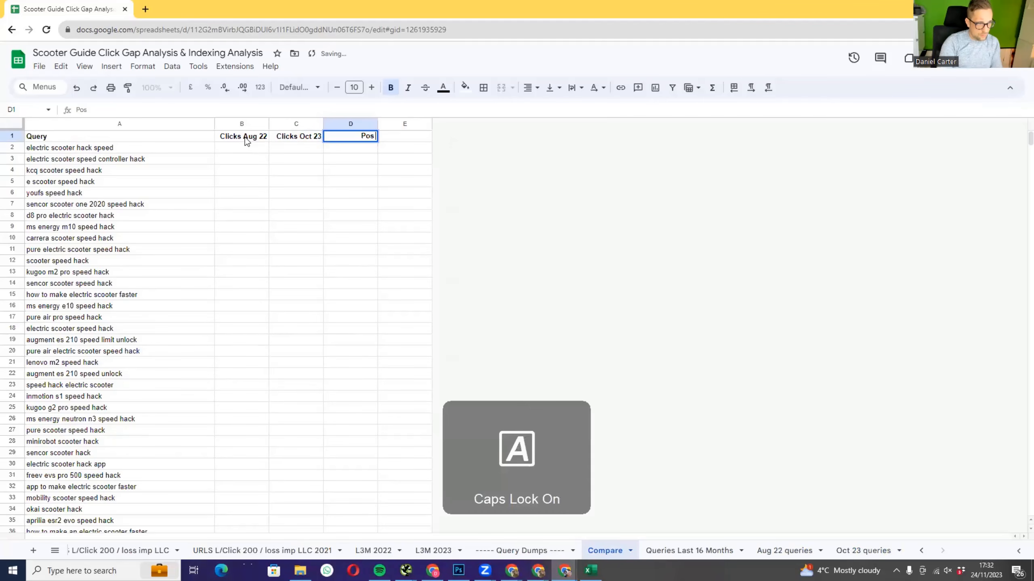
type("A")
key("Caps_Lock")
type("ug 22")
- Enter the header "Pos Oct 23" in cell E1
key("Tab")
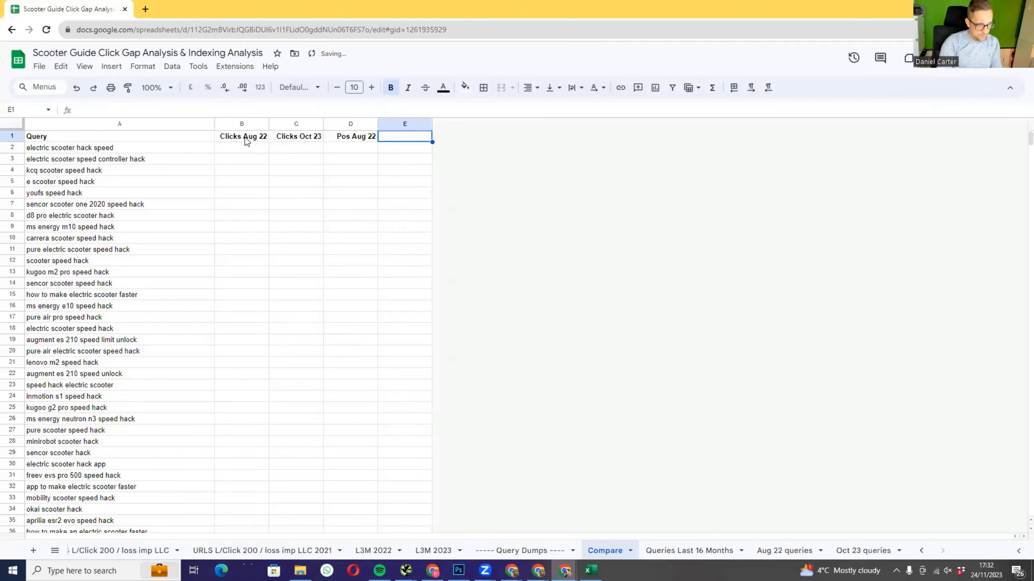
key("Caps_Lock")
type("P")
key("Caps_Lock")
type("os")
key("Caps_Lock")
type("O")
key("Caps_Lock")
type("ct")
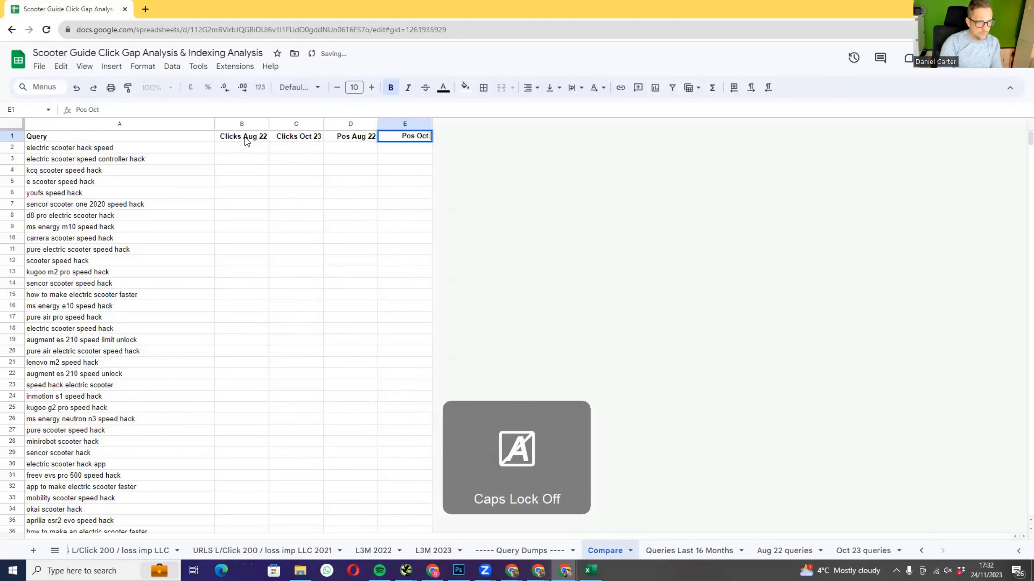
type(" 23")
key("Return")
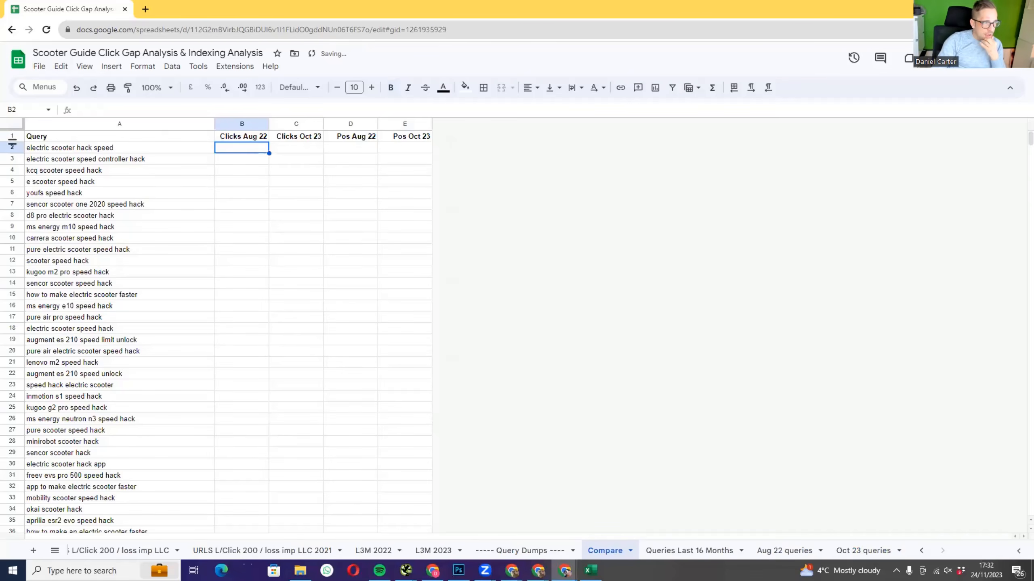
- Freeze the header row of the Compare sheet
left_click(12, 136)
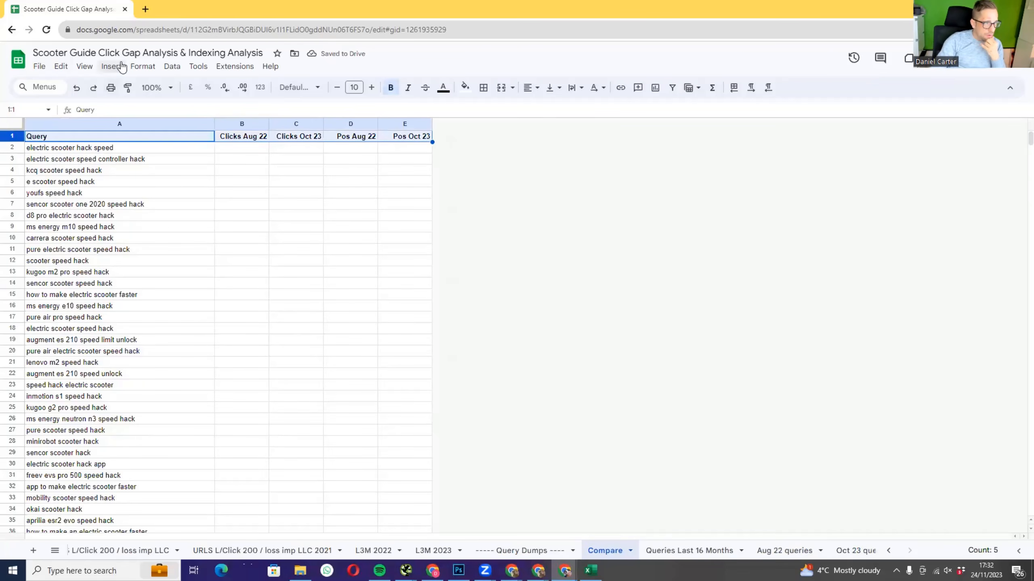
left_click(85, 65)
mouse_move(141, 105)
left_click(285, 139)
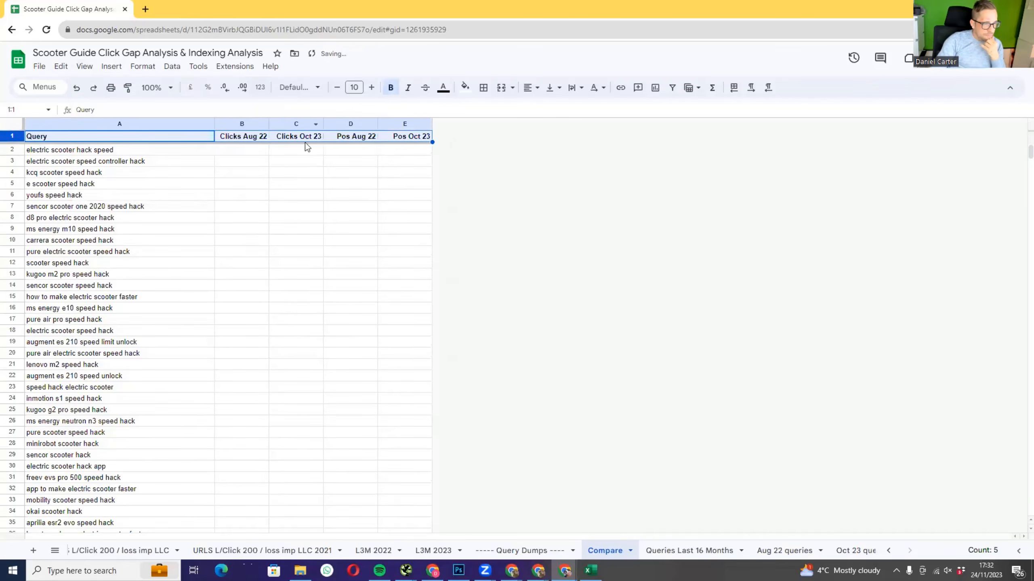
left_click(604, 324)
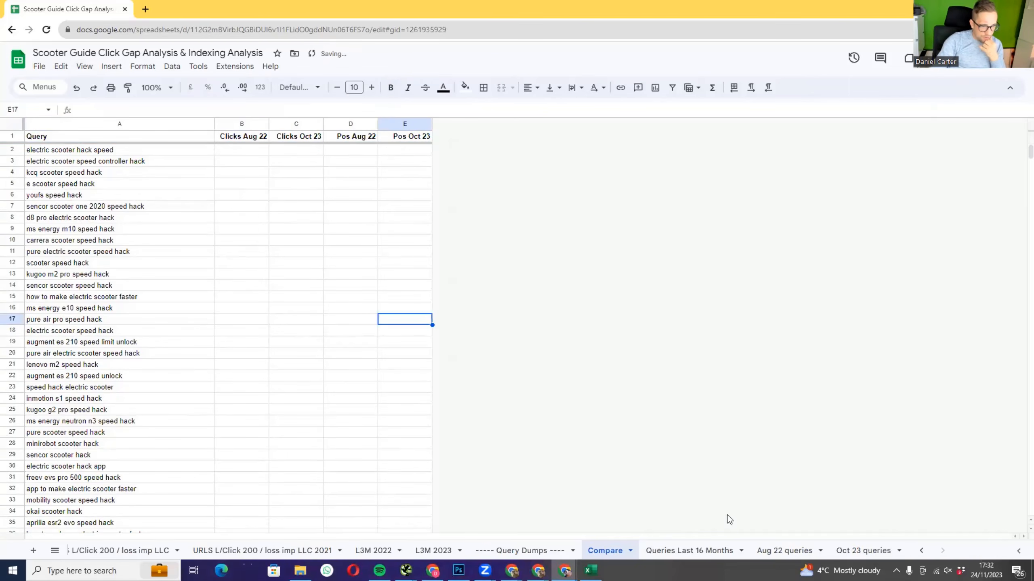
- Copy the IFERROR(VLOOKUP) formula for L3M 2022 from cell G2 of the Click Gap sheet into cell B2 of the Compare sheet
left_click(921, 550)
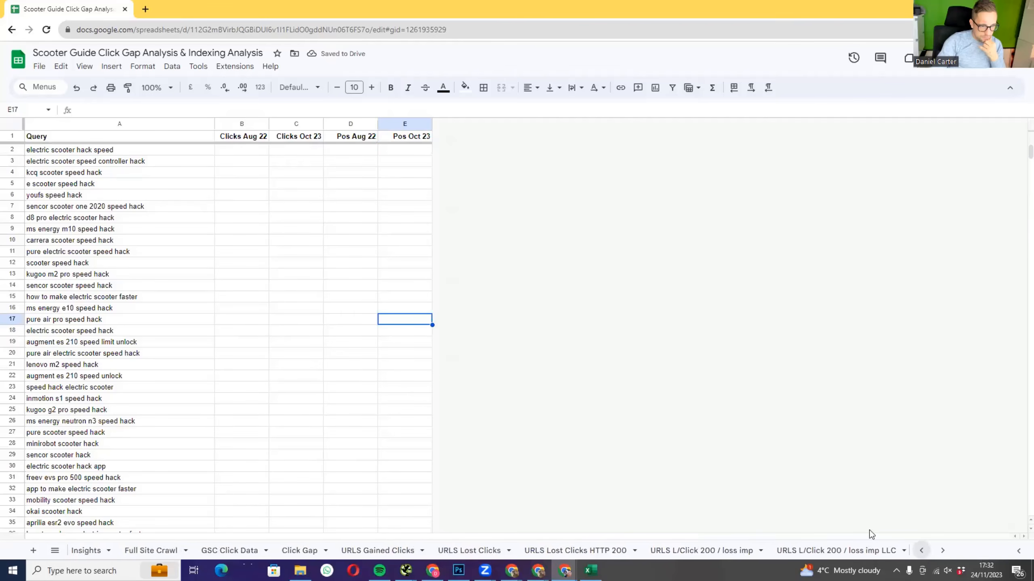
left_click(301, 550)
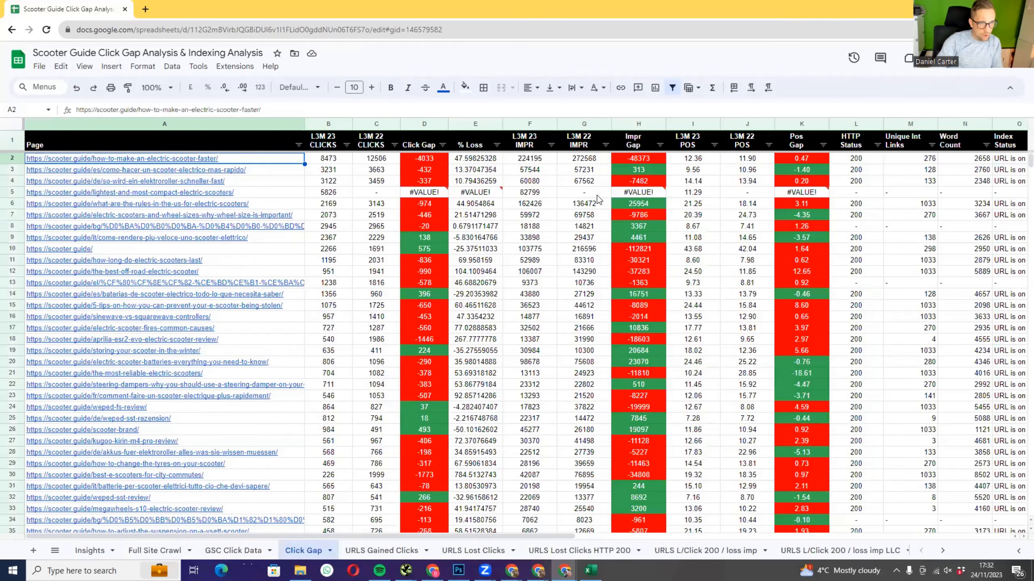
left_click(604, 158)
double_click(605, 157)
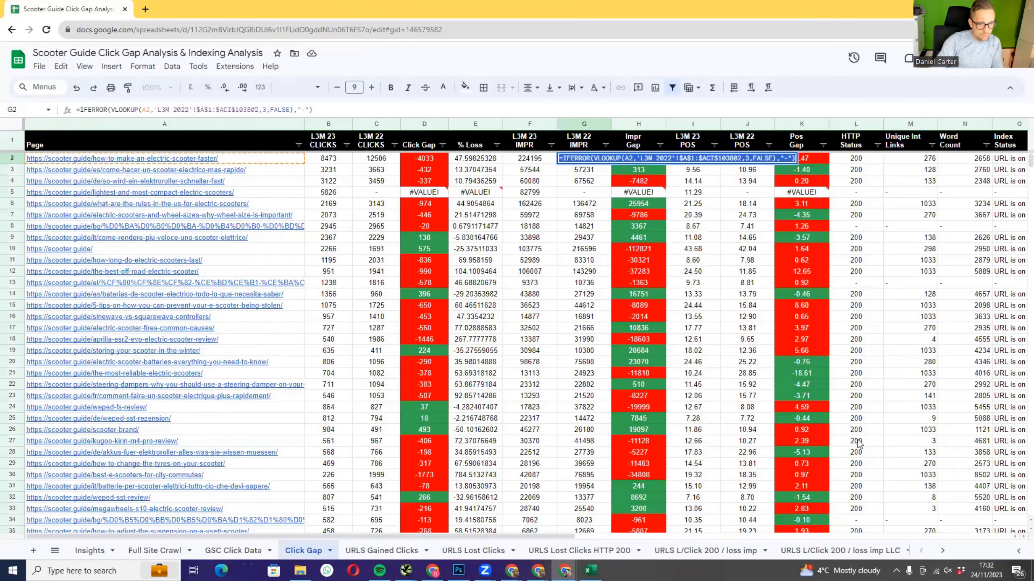
left_click(942, 552)
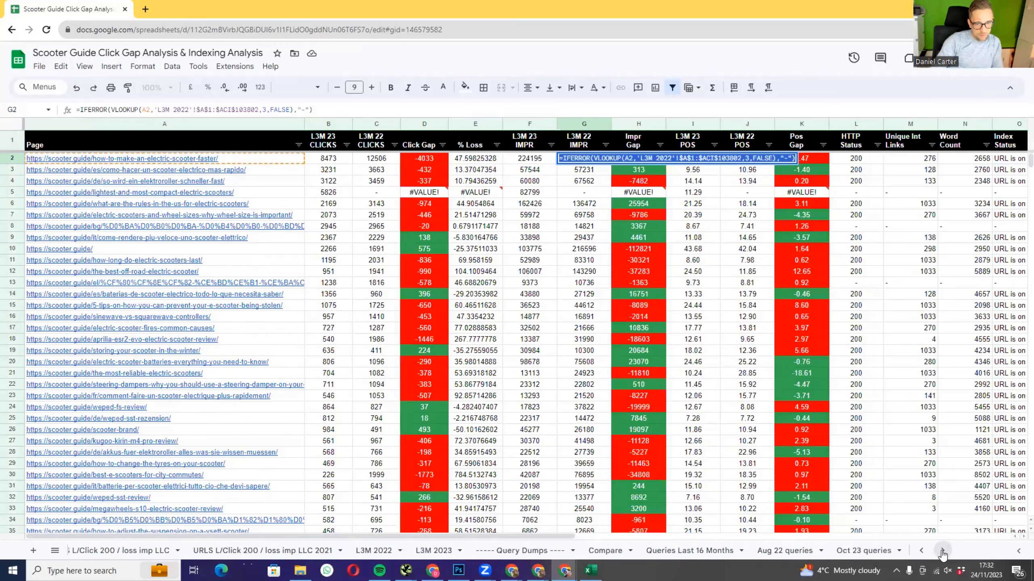
left_click(605, 550)
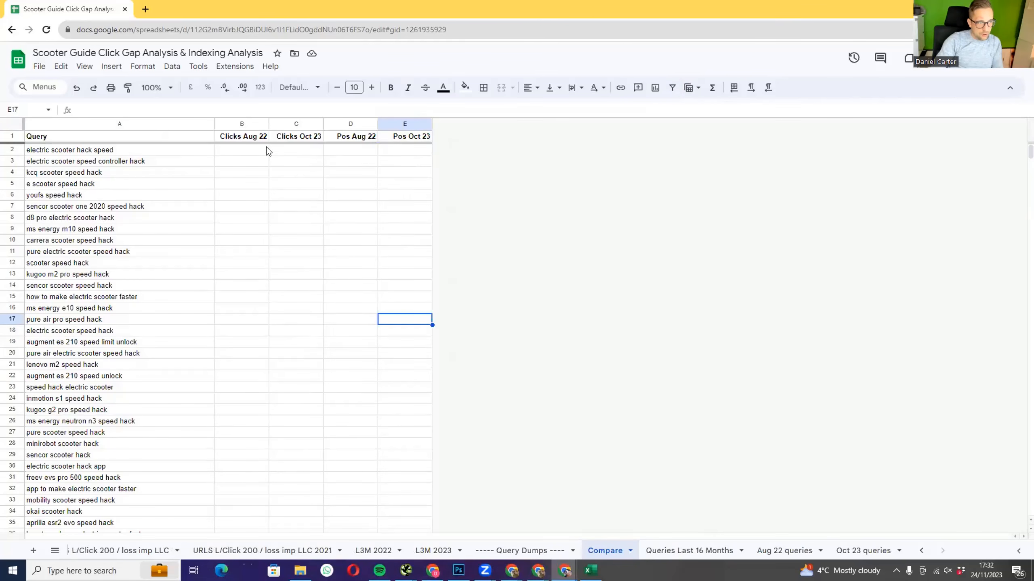
double_click(225, 151)
type("=IFERROR(VLOOKUP(A2,'L3M 2022'!$A$1:$ACI$103802,3,FALSE),\"-\")")
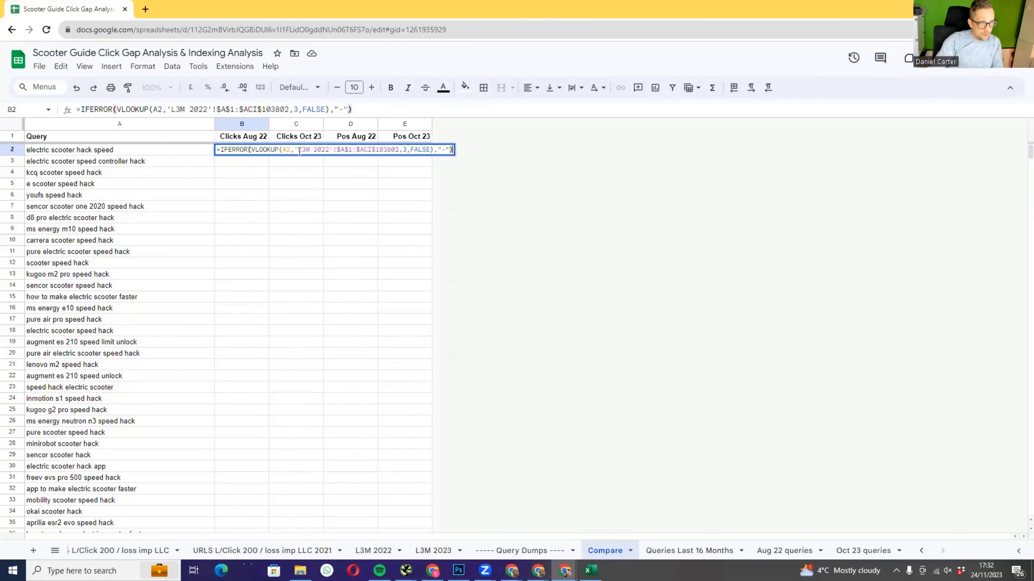
left_click_drag(299, 152, 329, 151)
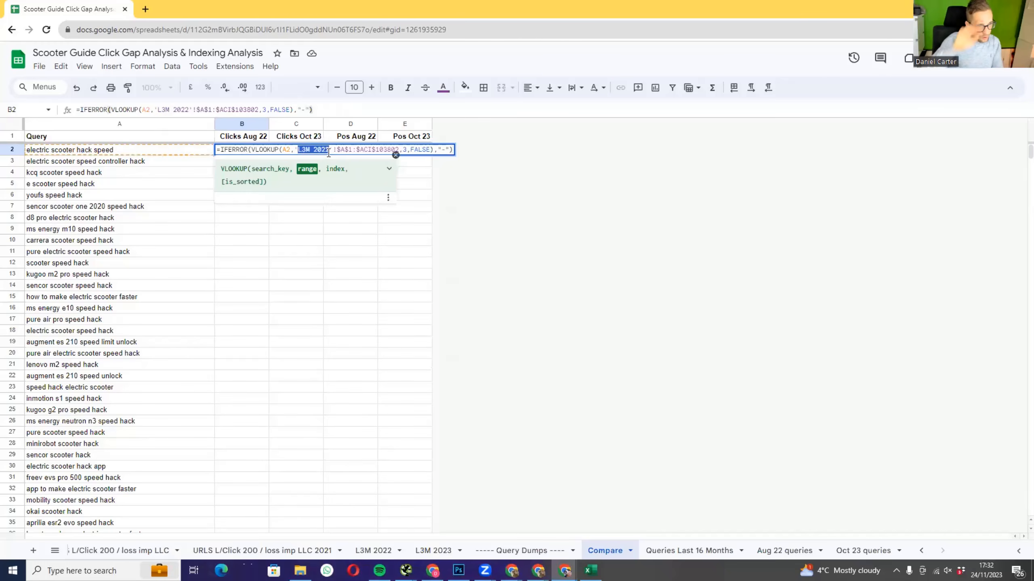
left_click(282, 233)
- Change the header in cell B1 to "Clicks Aug 23"
left_click(263, 136)
left_click(261, 124)
left_click(264, 135)
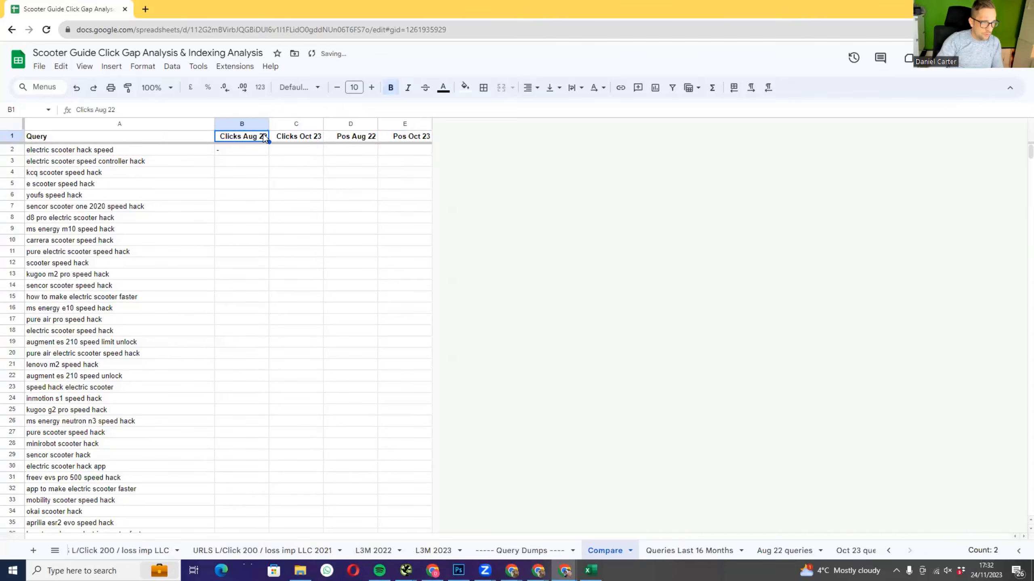
double_click(264, 136)
key("BackSpace")
type("3")
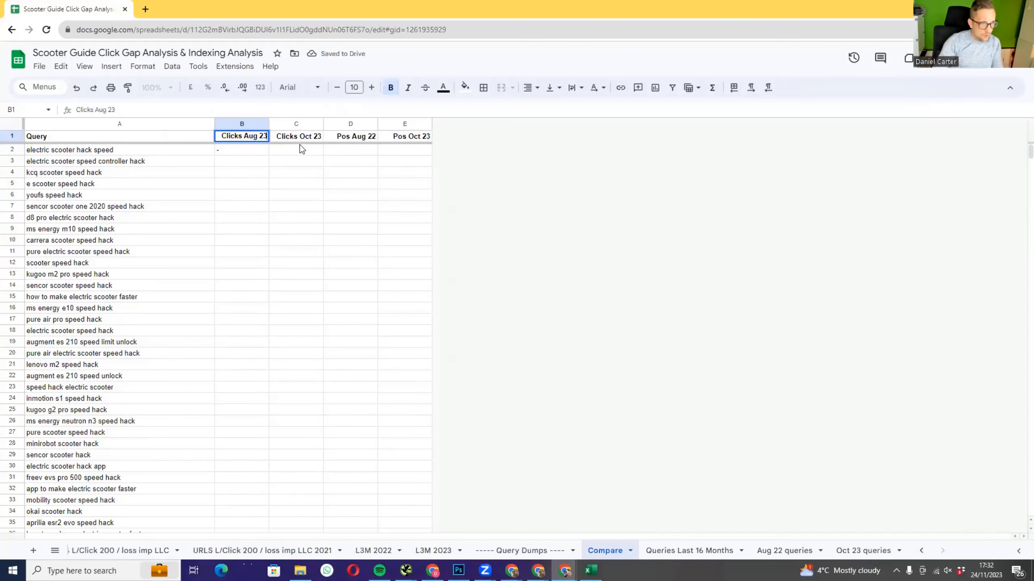
- Change the header in cell D1 to "Pos Aug 23" and check the year in the October headers
double_click(317, 137)
left_click_drag(317, 136, 381, 138)
double_click(373, 139)
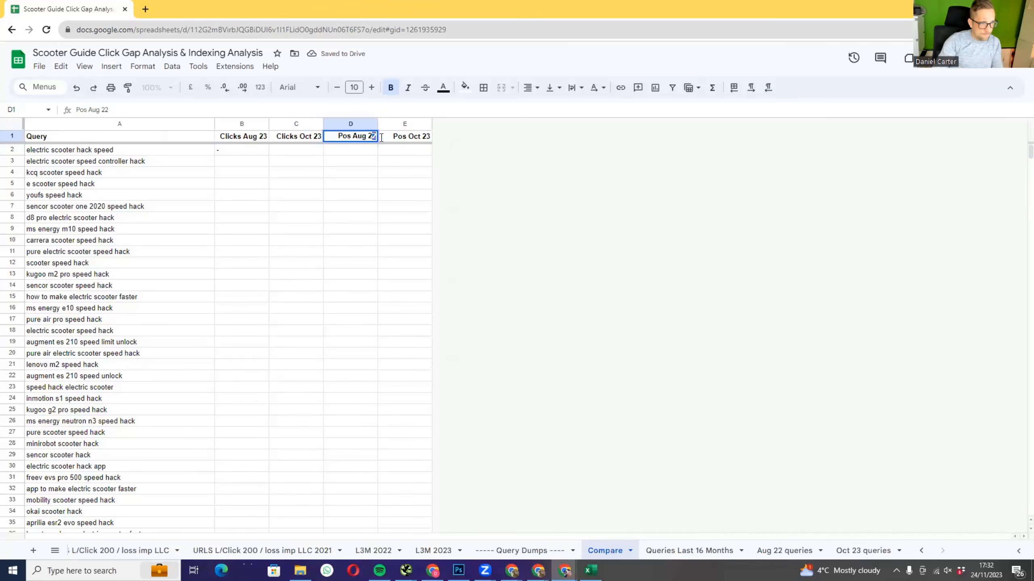
triple_click(428, 137)
left_click(430, 137)
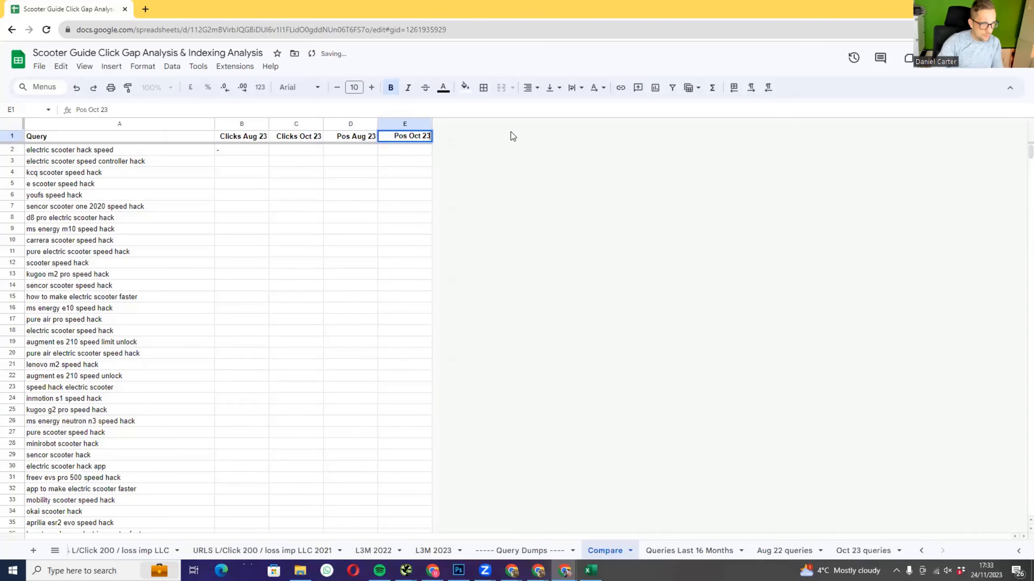
- Change the header of column D in the Compare sheet to "Pos Oct 23"
double_click(358, 136)
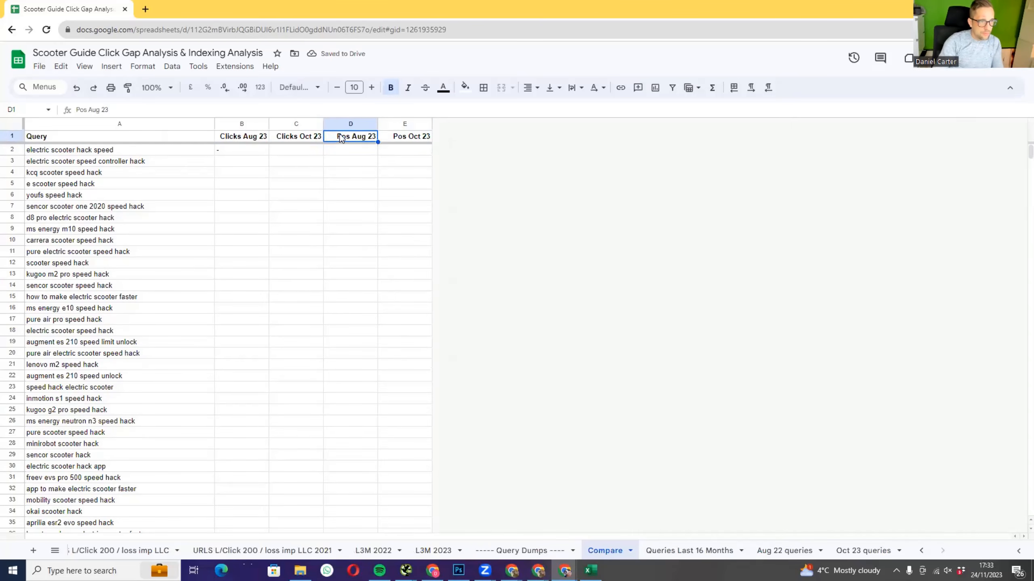
double_click(360, 135)
key("Caps_Lock")
type("Ocr")
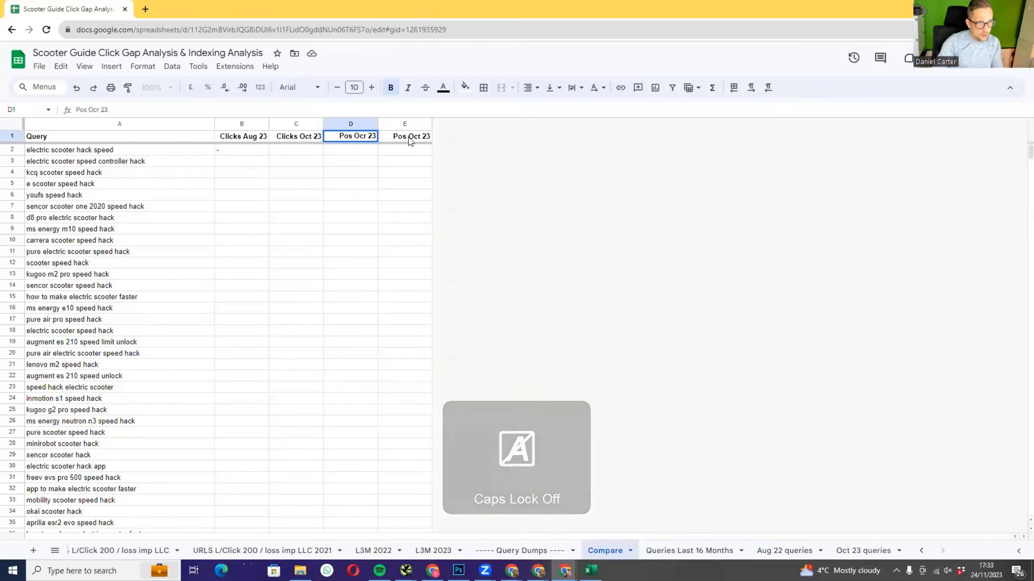
key("BackSpace")
key("BackSpace")
key("BackSpace")
type("r")
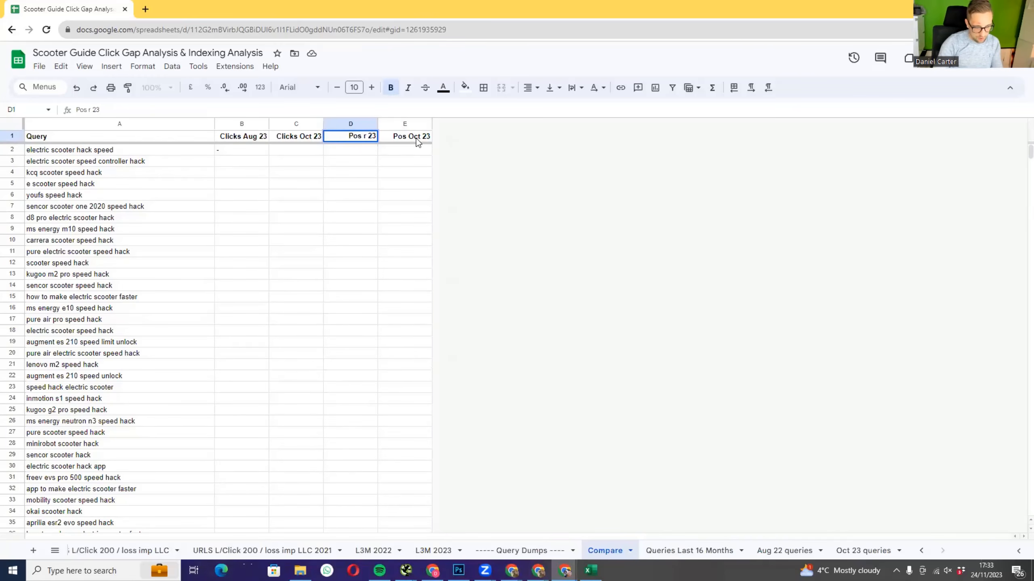
key("BackSpace")
key("Caps_Lock")
type("Oct")
key("Return")
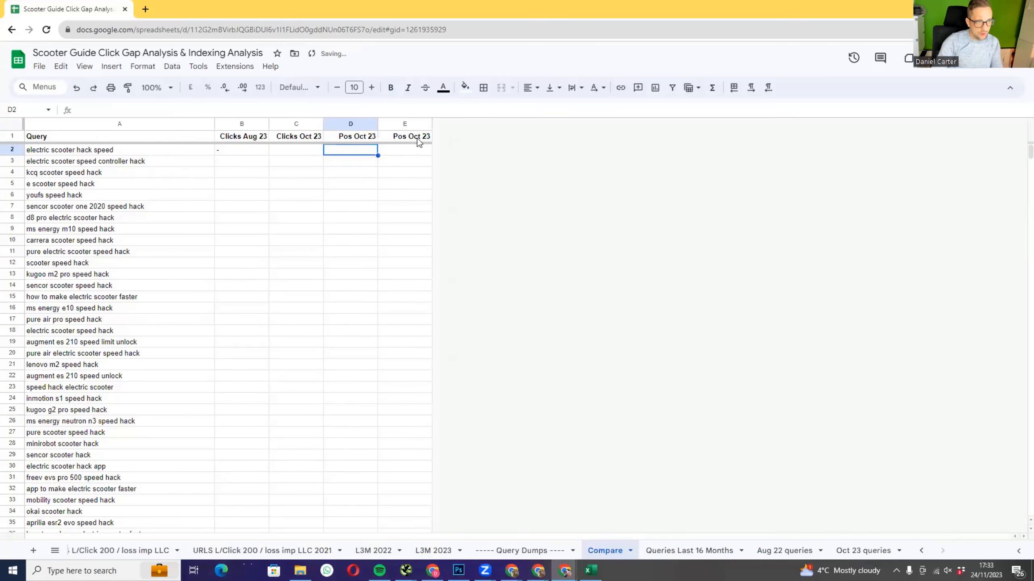
- Change the header of column E to "Pos Aug 22"
left_click(416, 138)
double_click(416, 138)
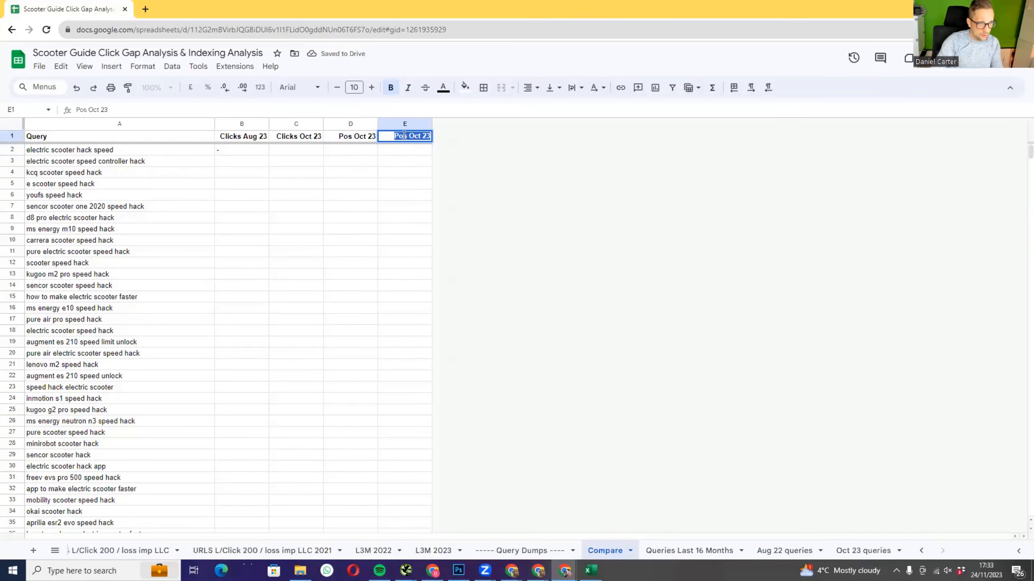
left_click(403, 136)
left_click_drag(411, 138, 499, 129)
key("Caps_Lock")
type("Aug 22")
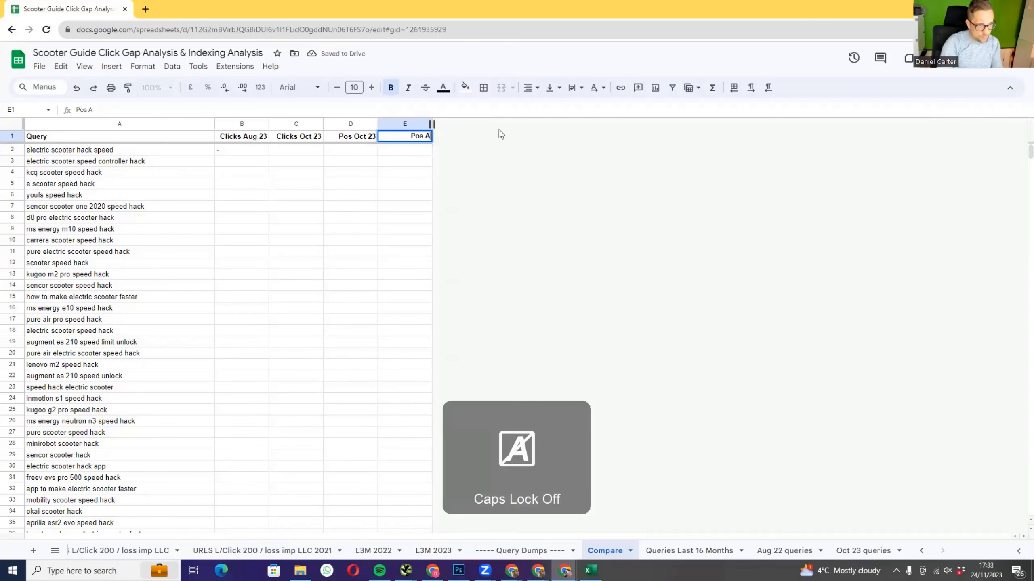
key("Return")
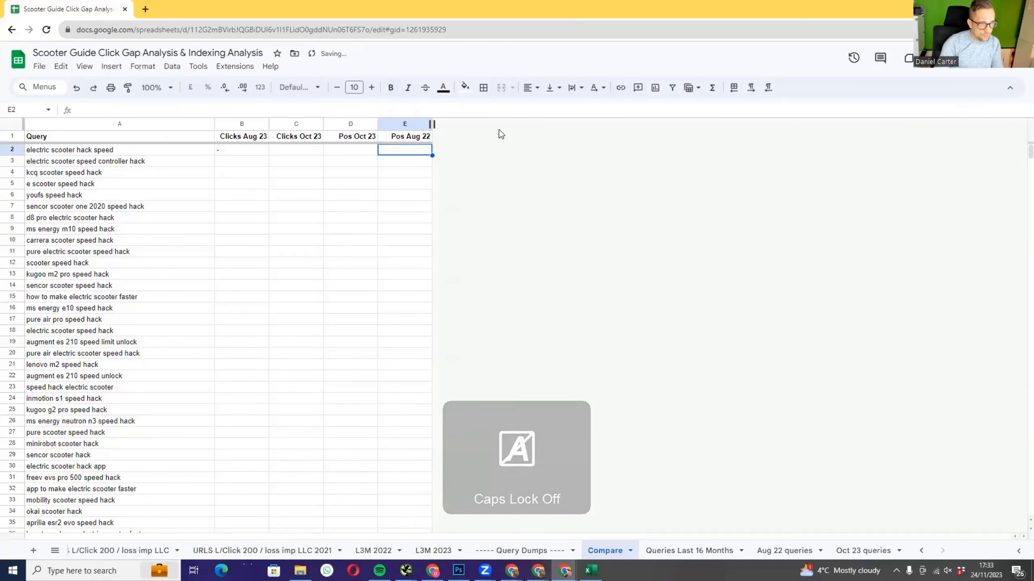
- Check the Aug 22 queries sheet and return to the Compare sheet
double_click(239, 150)
left_click(279, 185)
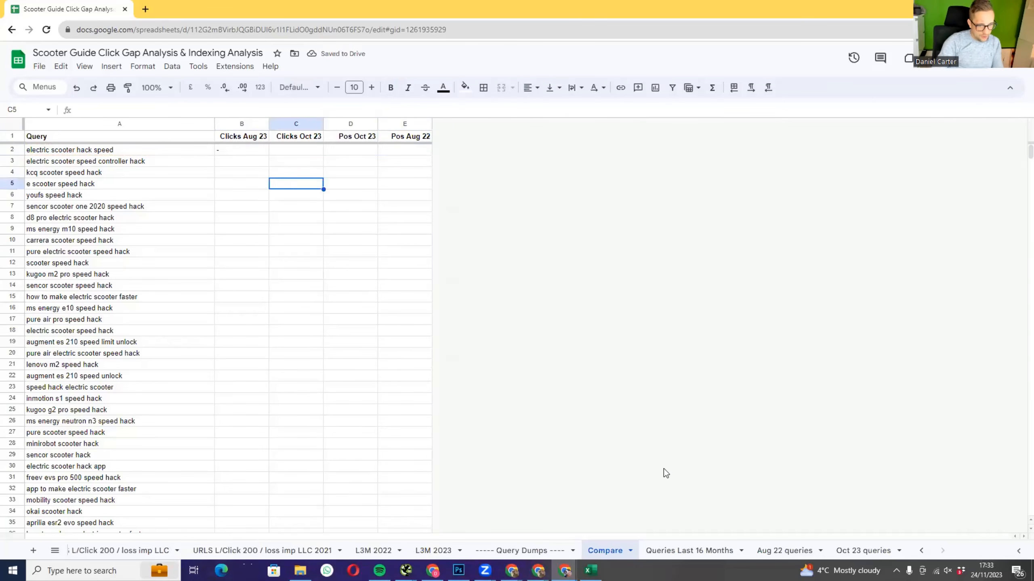
left_click(784, 552)
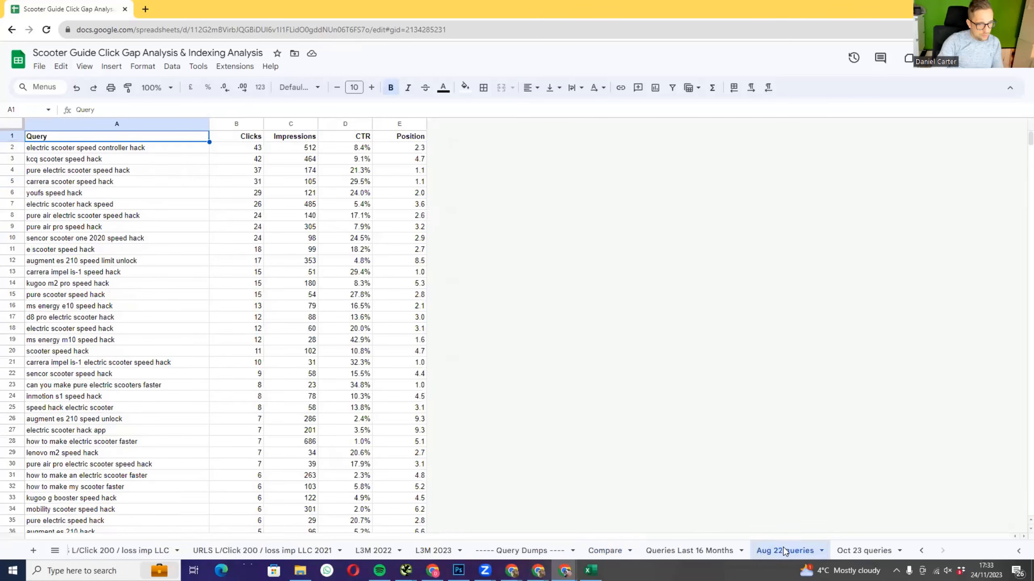
left_click(613, 548)
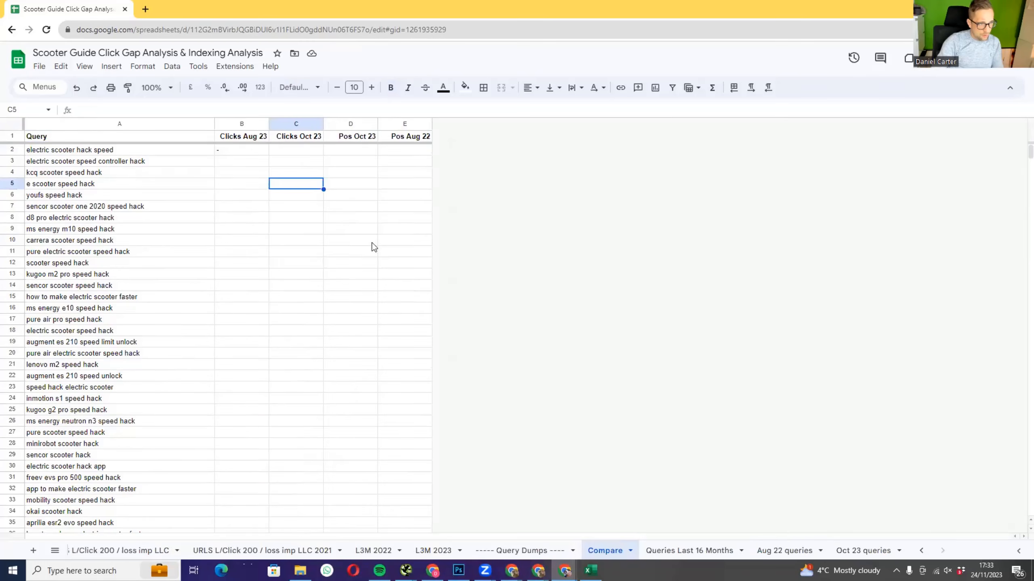
- Change the year in column B's header so it reads "Clicks Aug 22"
left_click(258, 139)
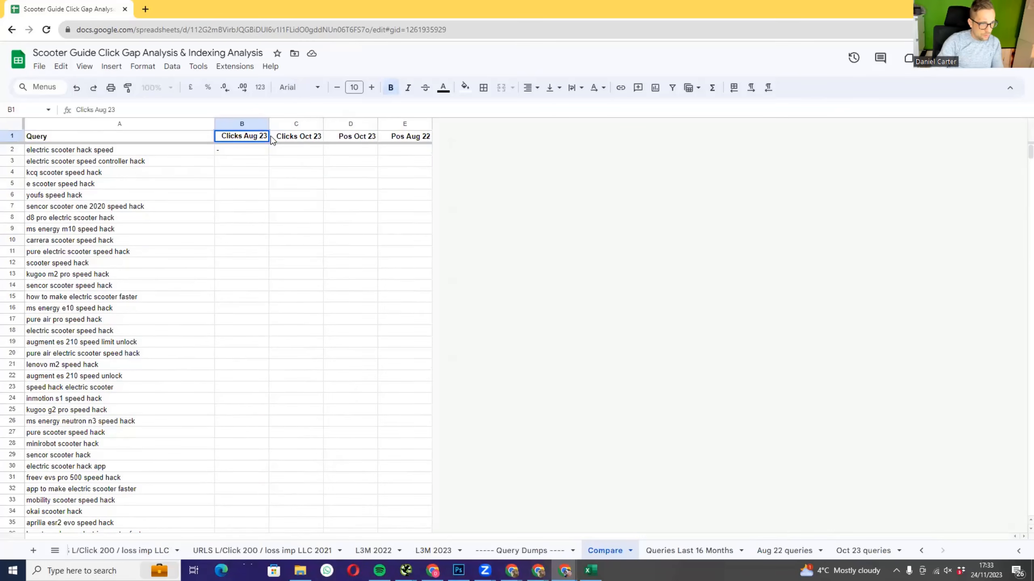
left_click(270, 135)
double_click(264, 136)
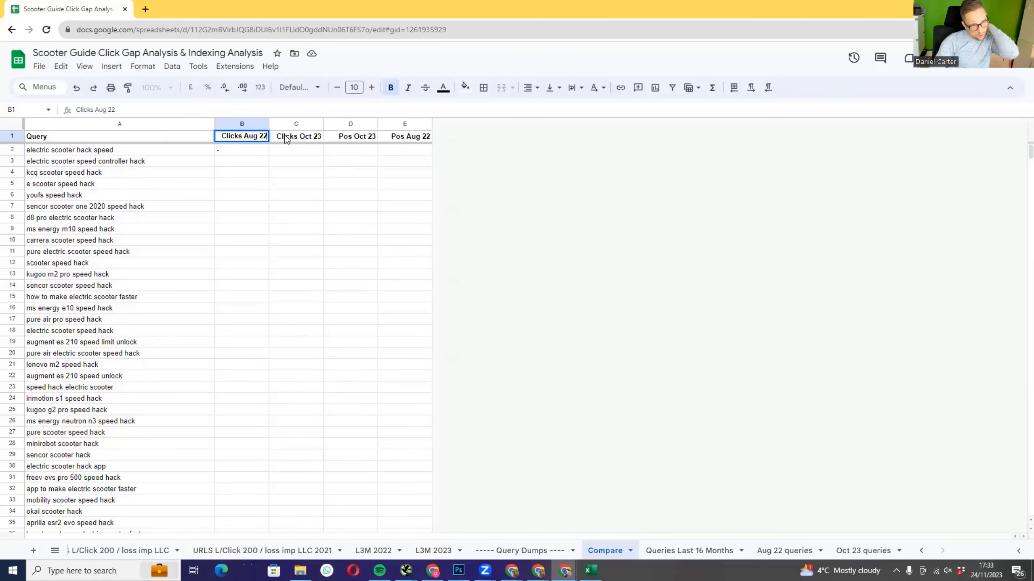
left_click(228, 185)
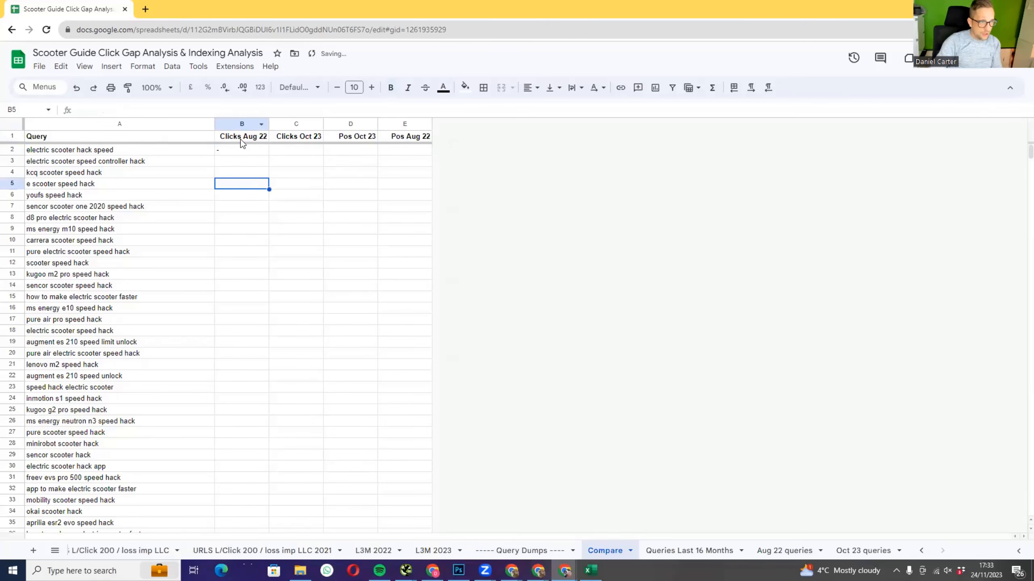
- Replace the header of column B with "Clicks Oct 23"
left_click(241, 139)
key("Caps_Lock")
type("C")
key("Caps_Lock")
type("licks O")
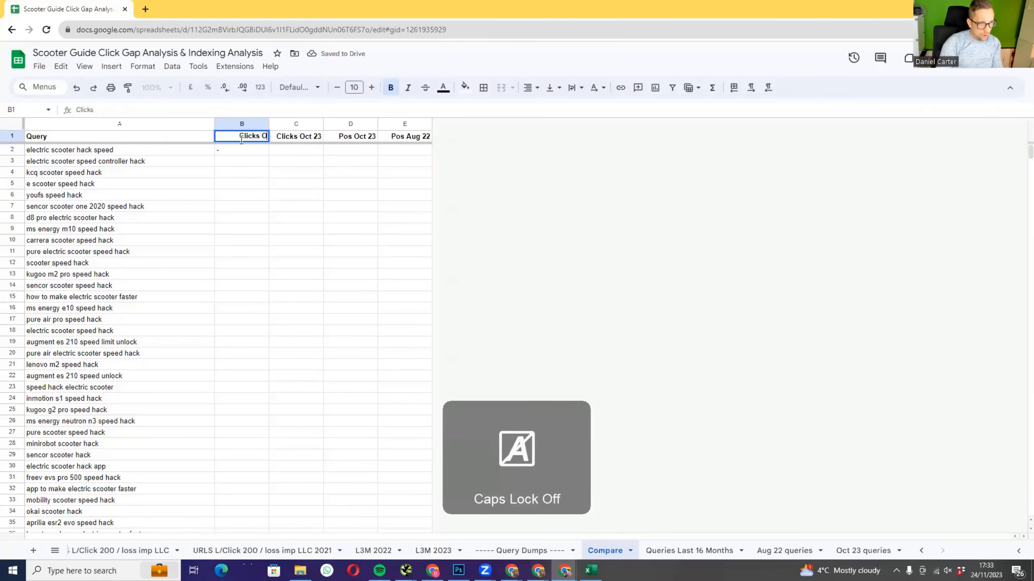
type("ct 23")
key("Tab")
- Replace the header of column C with "Clicks Aug 22"
key("Caps_Lock")
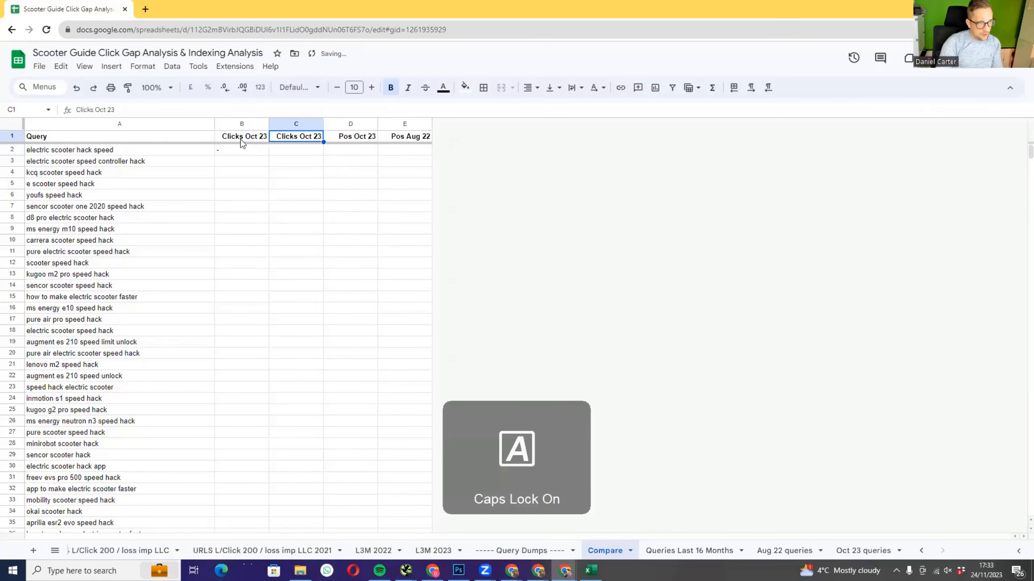
type("C")
key("Caps_Lock")
type("licks")
key("Caps_Lock")
type("A")
key("Caps_Lock")
type("ug 22")
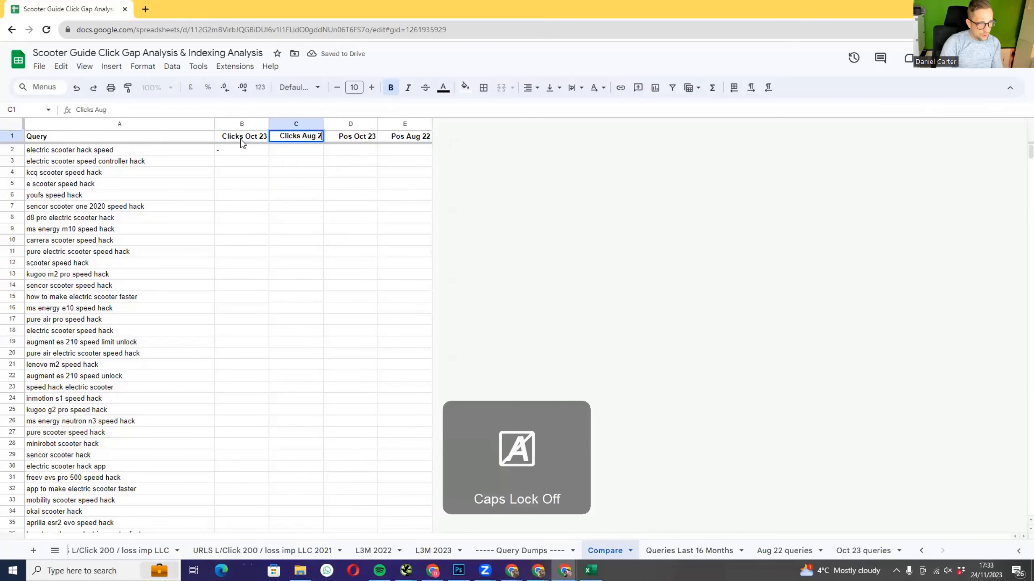
key("Return")
key("Up")
key("Right")
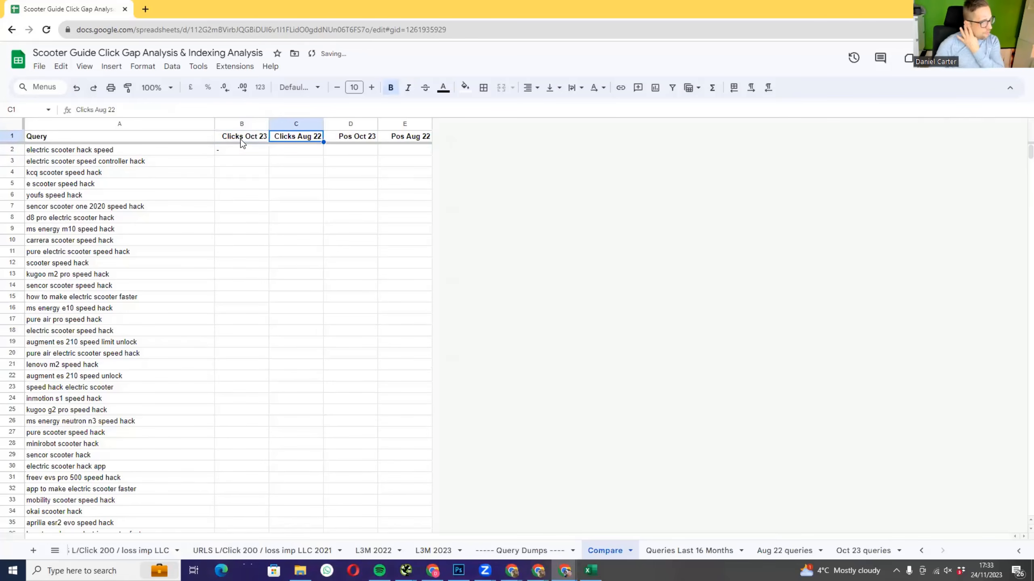
- Edit the VLOOKUP formula in B2 so its range refers to the 'Oct 23 queries' sheet
key("Down")
double_click(251, 155)
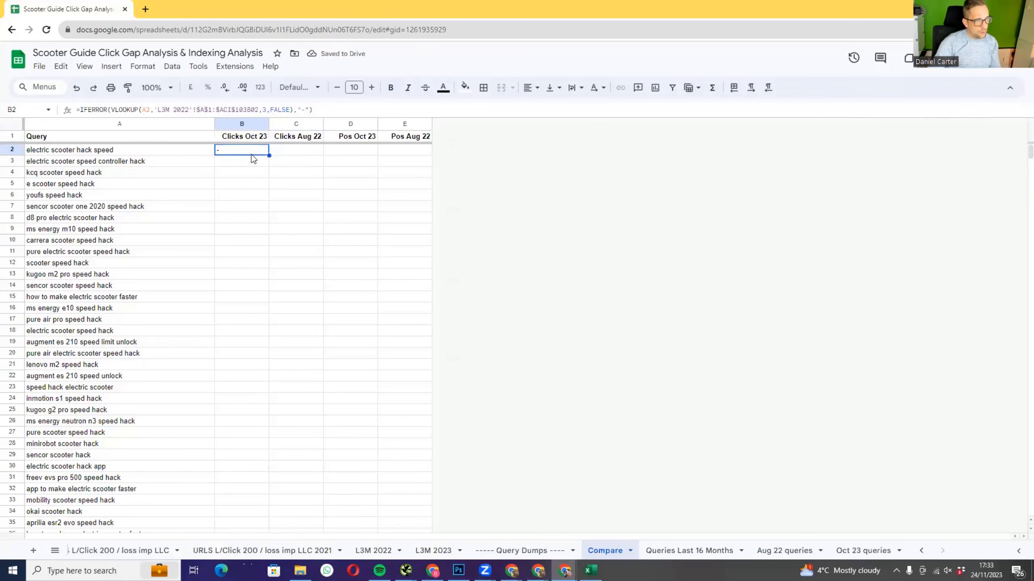
type("Aug 22 queries")
key("ctrl+z")
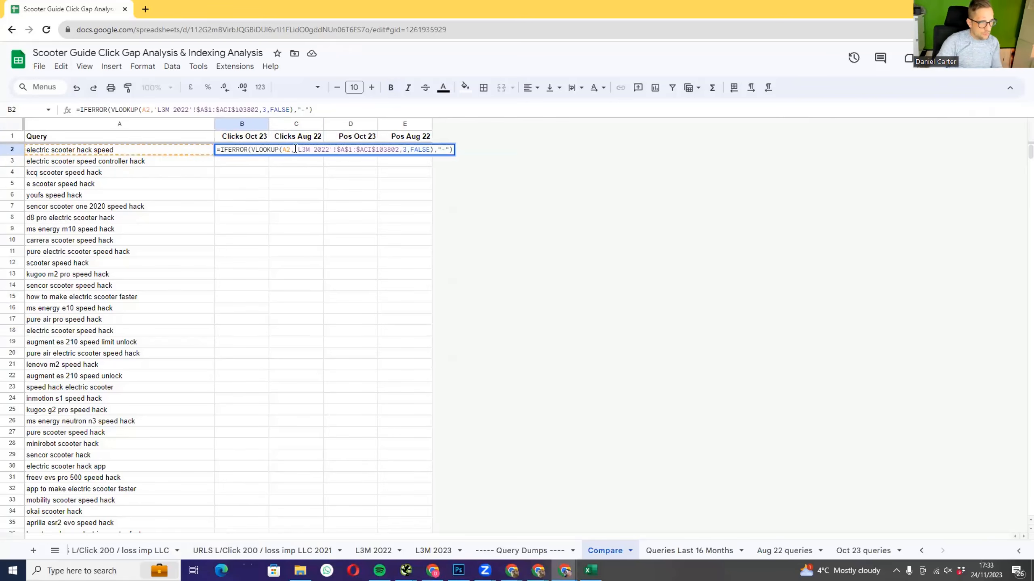
left_click_drag(299, 149, 322, 149)
type("Aug 22 queries")
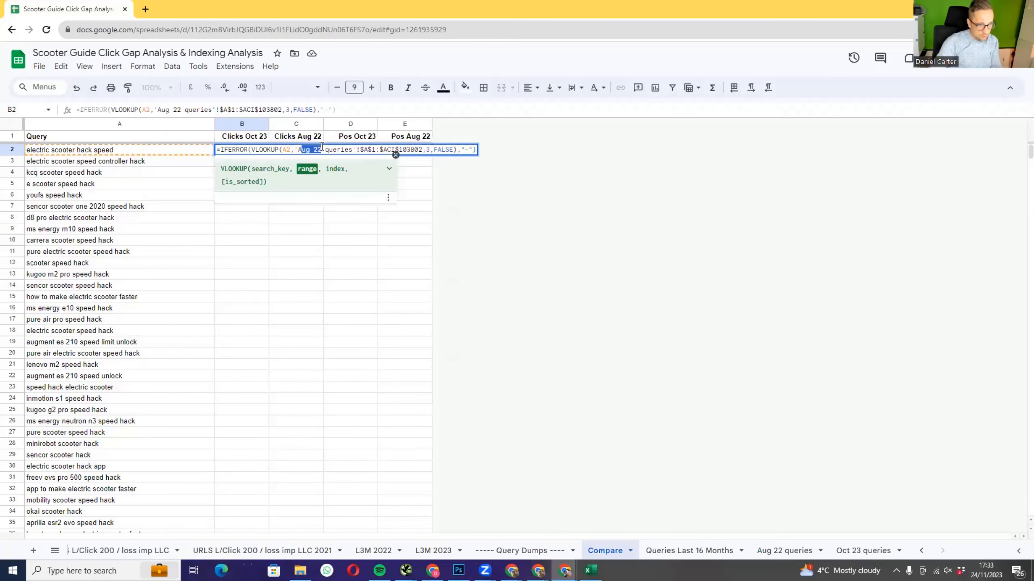
type("O")
key("Caps_Lock")
type("ct 23")
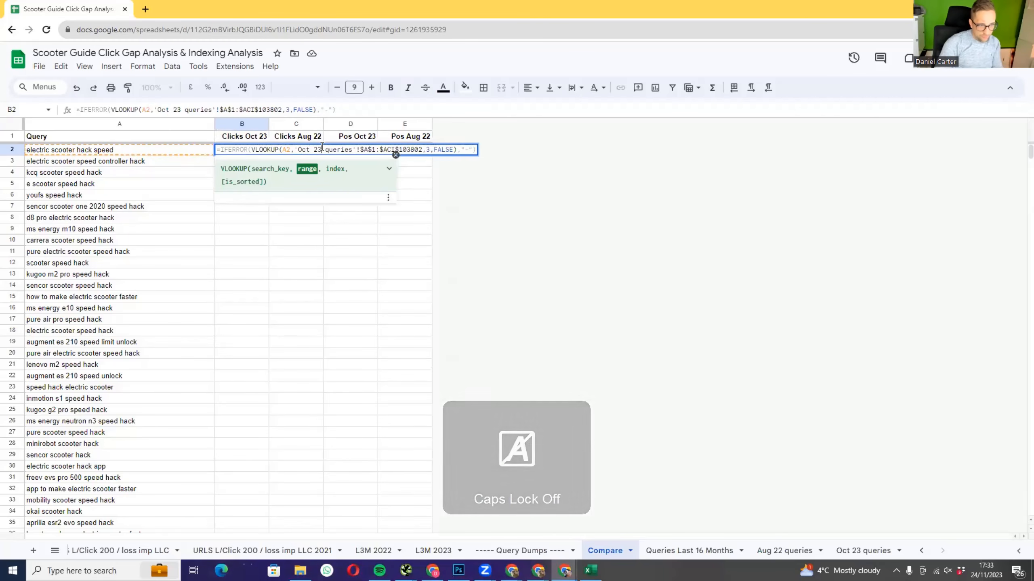
key("Return")
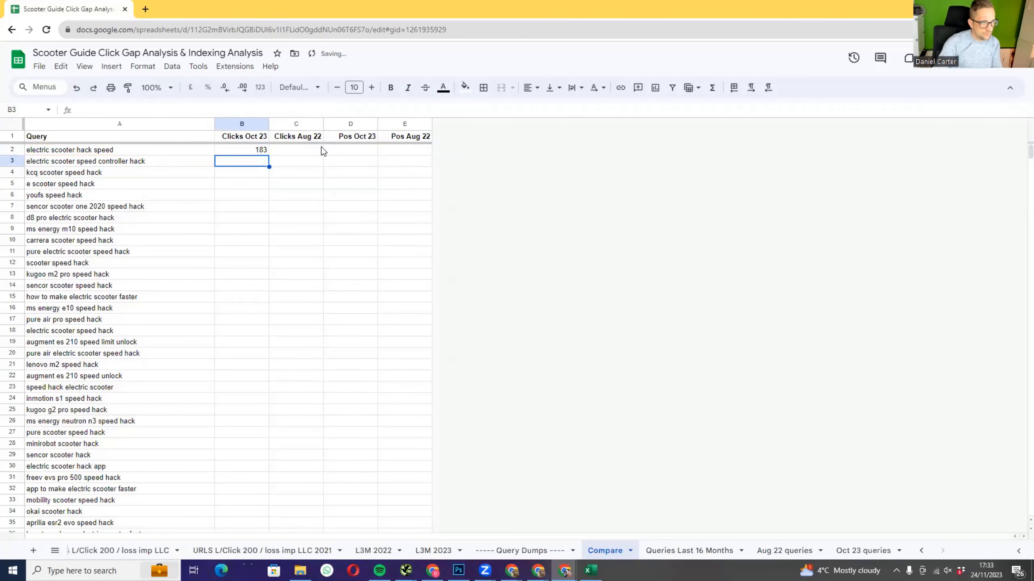
double_click(314, 149)
type("Aug 22 queries")
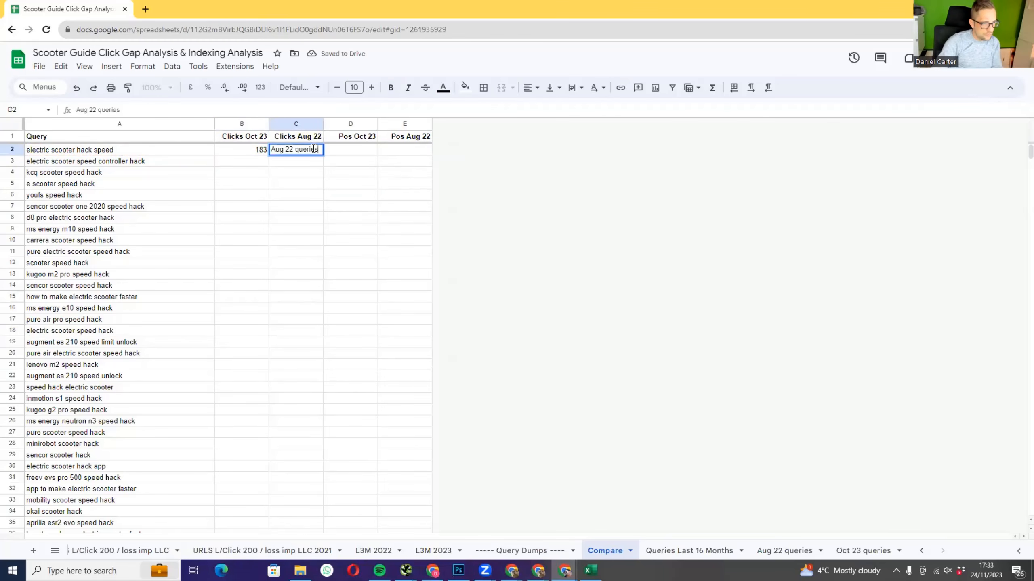
key("ctrl+a")
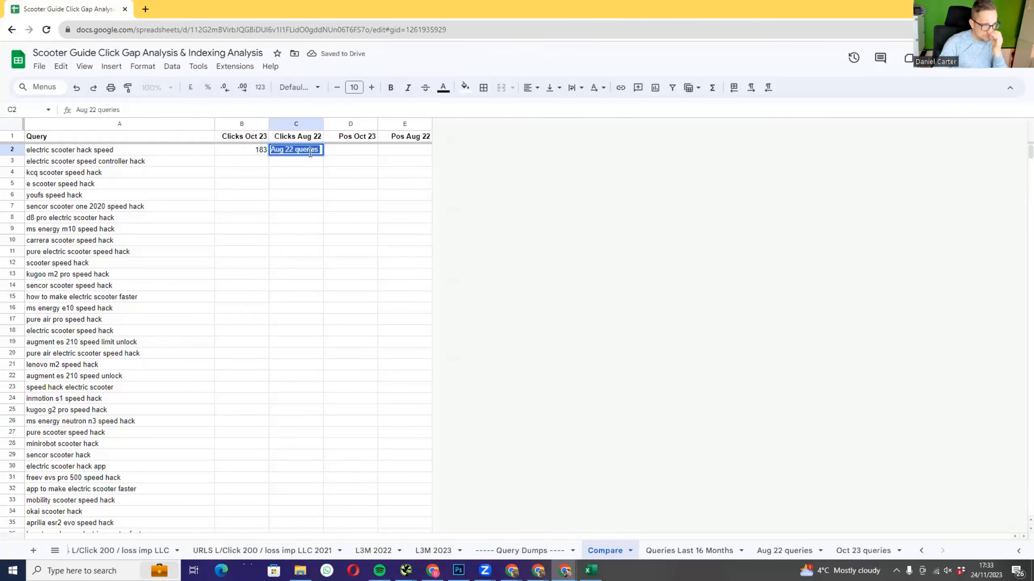
key("BackSpace")
left_click(294, 172)
- Copy the B2 lookup formula into C2 and point its range to the 'Aug 22 queries' sheet
double_click(260, 147)
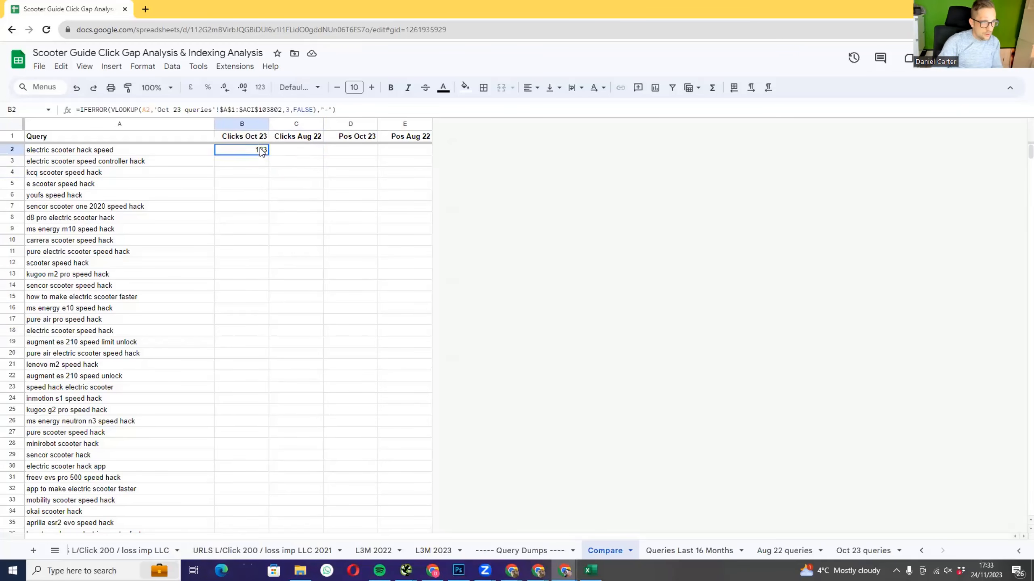
key("ctrl+a")
left_click(251, 195)
double_click(277, 151)
type("=IFERROR(VLOOKUP(A2,'Oct 23 queries'!$A$1:$ACI$103802,3,FALSE),\"-\")")
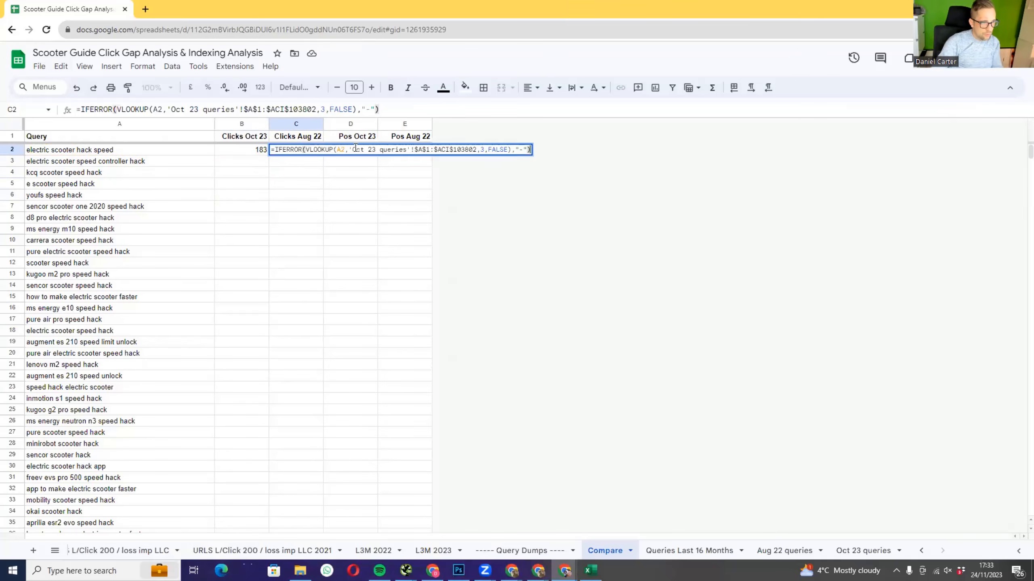
type("A")
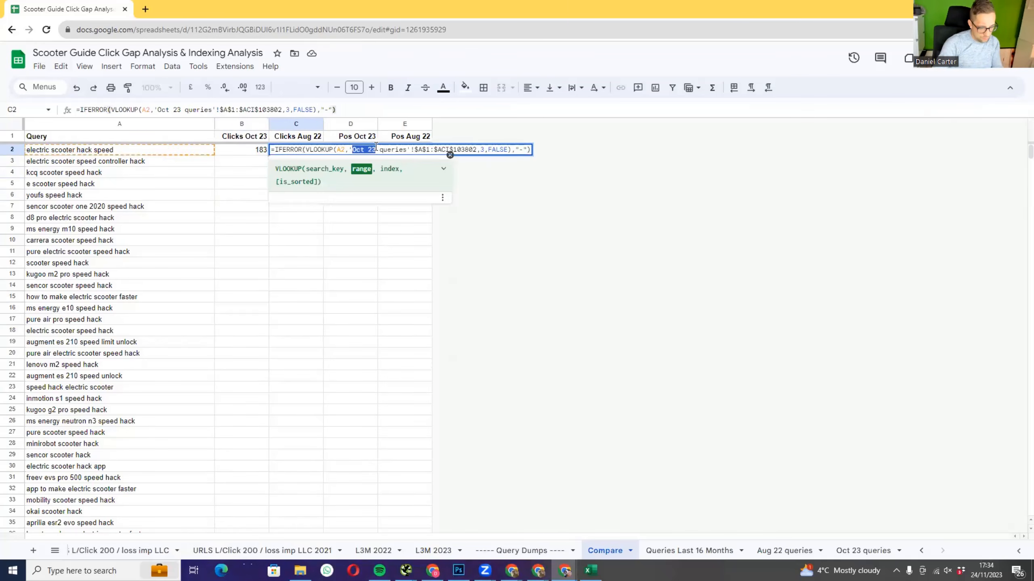
key("Caps_Lock")
type("ug 22")
key("Return")
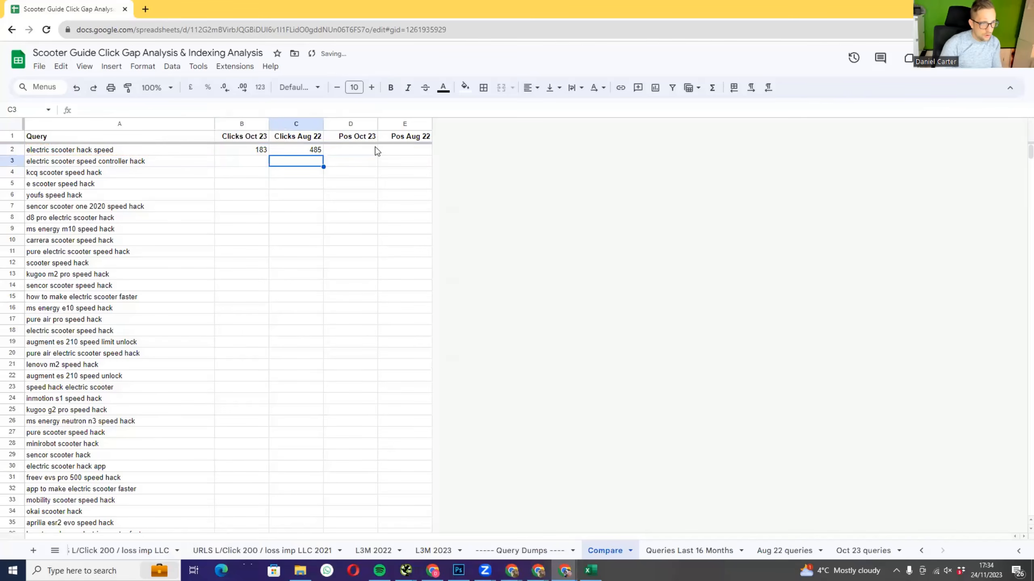
- Check the column order in the Aug 22 queries sheet and change B2's VLOOKUP index to return the Clicks column
double_click(235, 151)
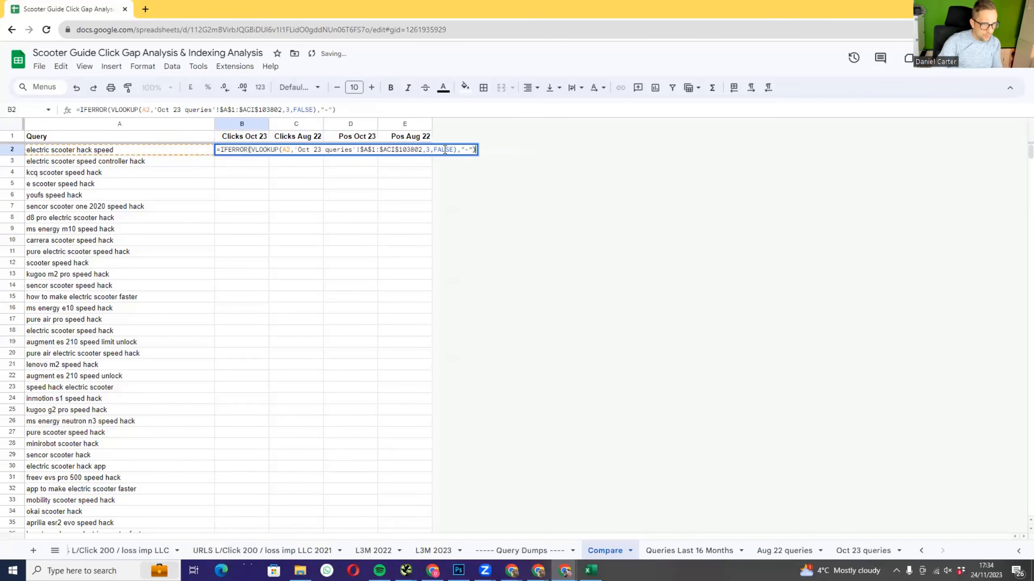
left_click(348, 251)
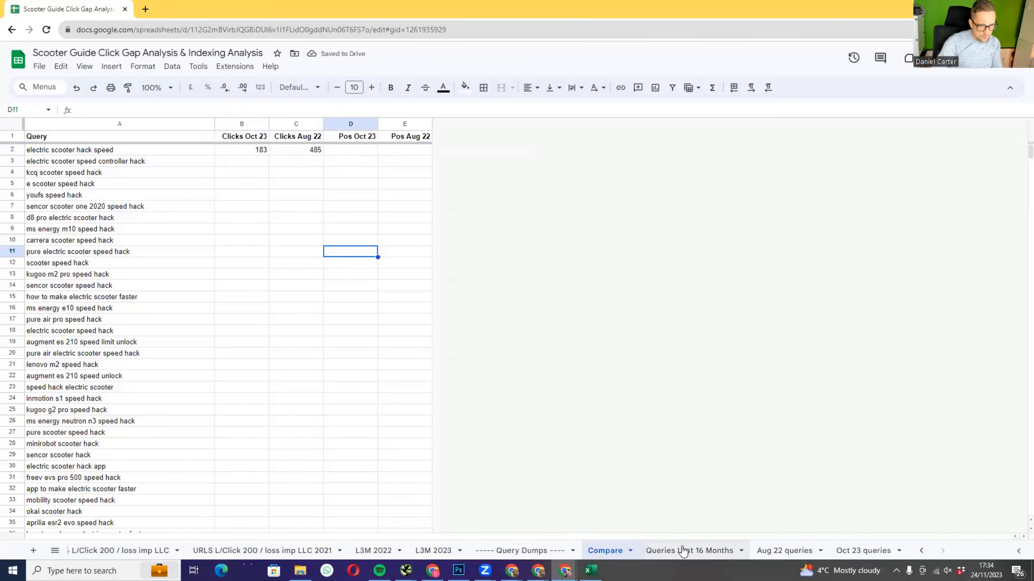
left_click(785, 550)
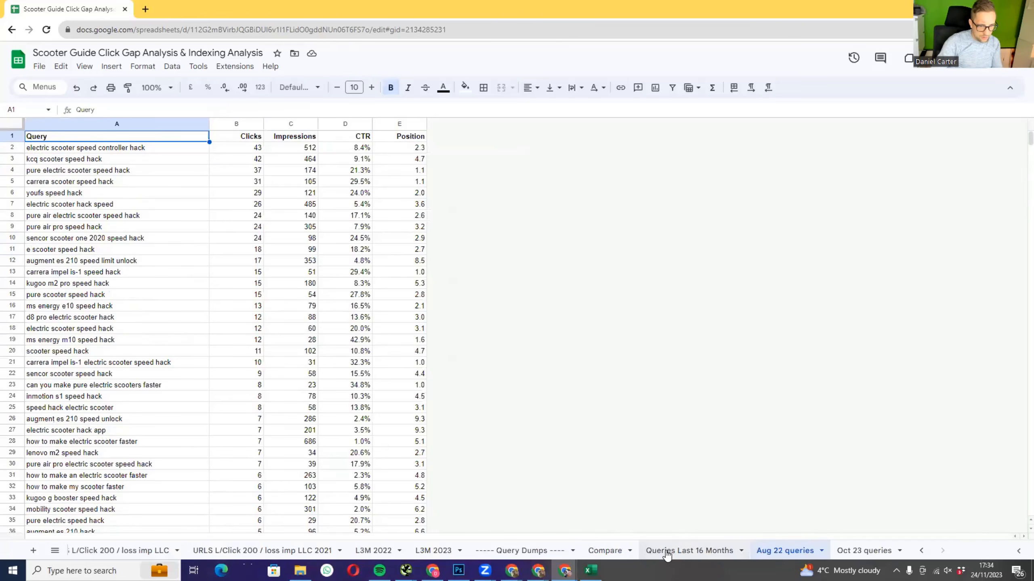
left_click(611, 551)
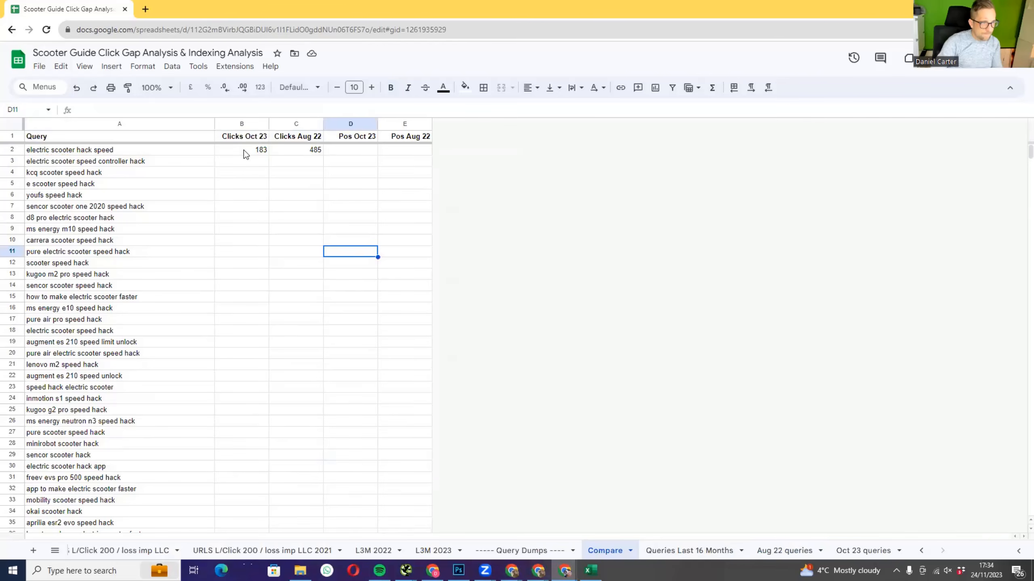
left_click(244, 150)
key("F2")
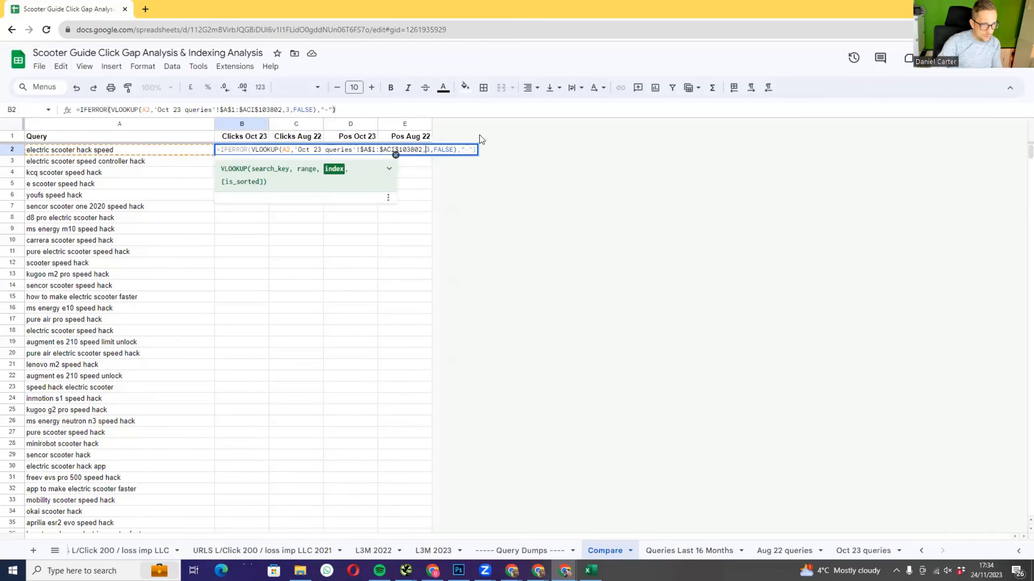
key("Return")
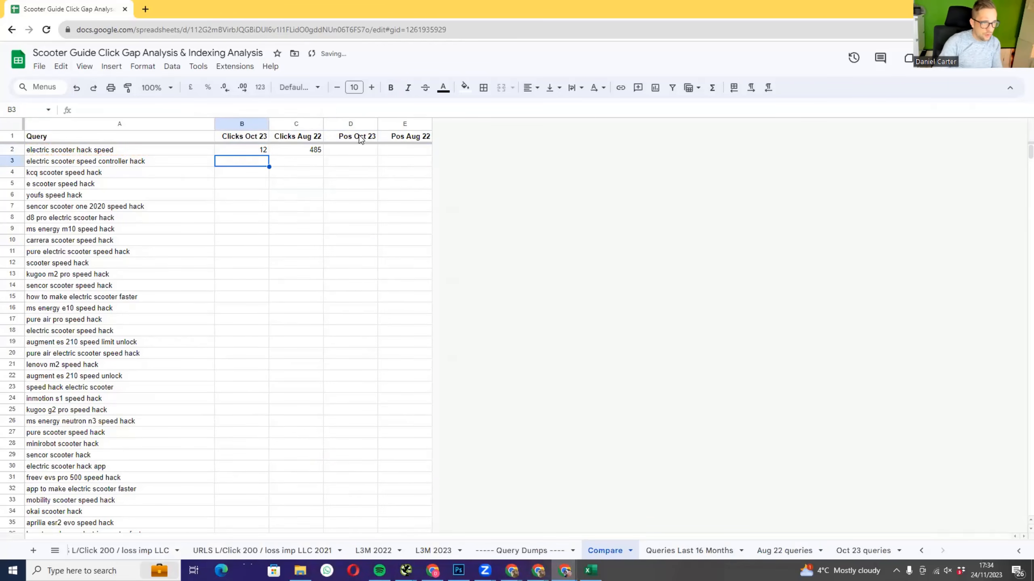
- Change the column index in C2's VLOOKUP formula to 2 so it returns the August 2022 clicks
double_click(310, 151)
left_click(483, 149)
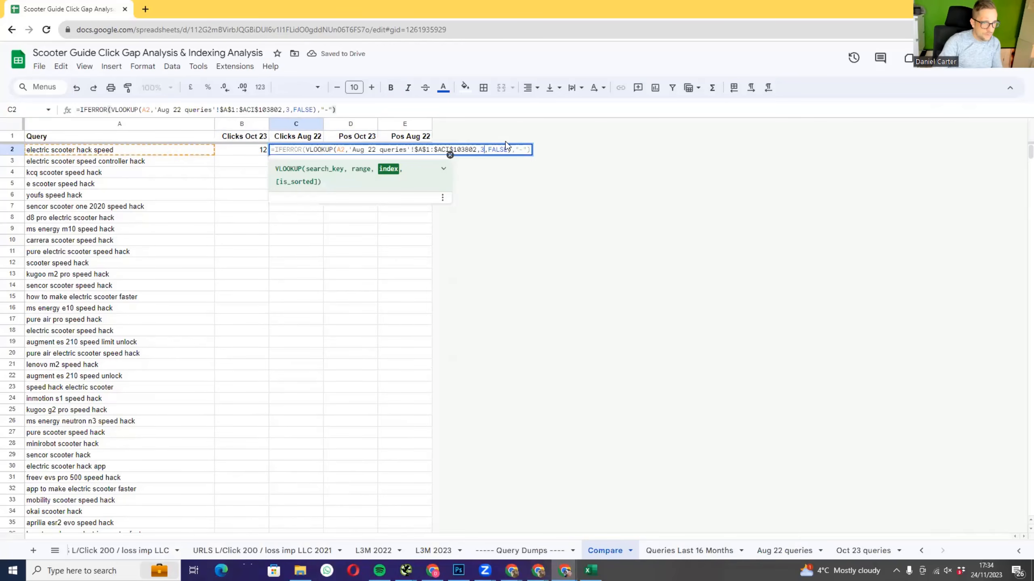
key("Return")
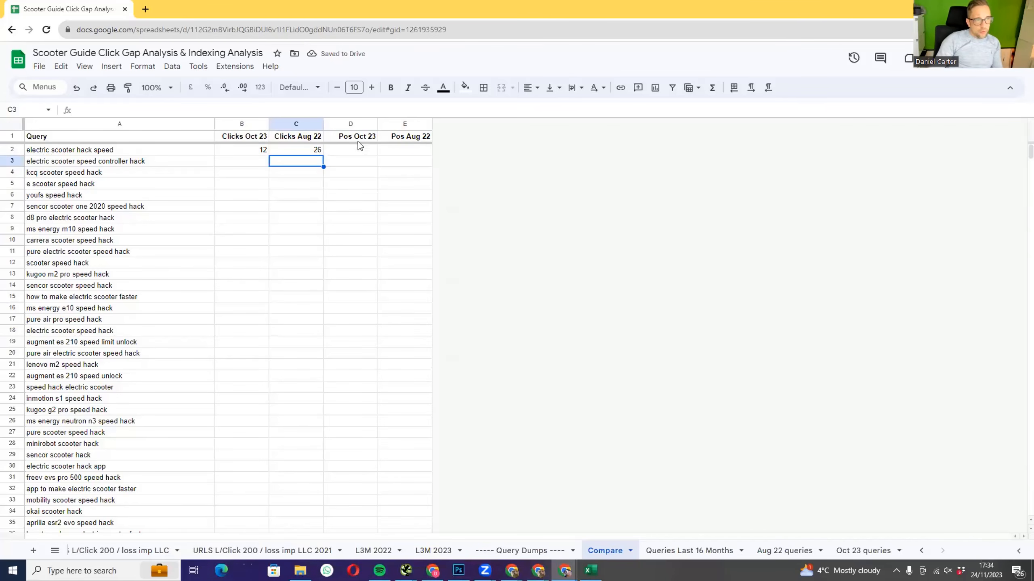
- Copy the B2 lookup formula into D2 and set its column index to 5 for the October 2023 position
left_click(257, 151)
double_click(257, 151)
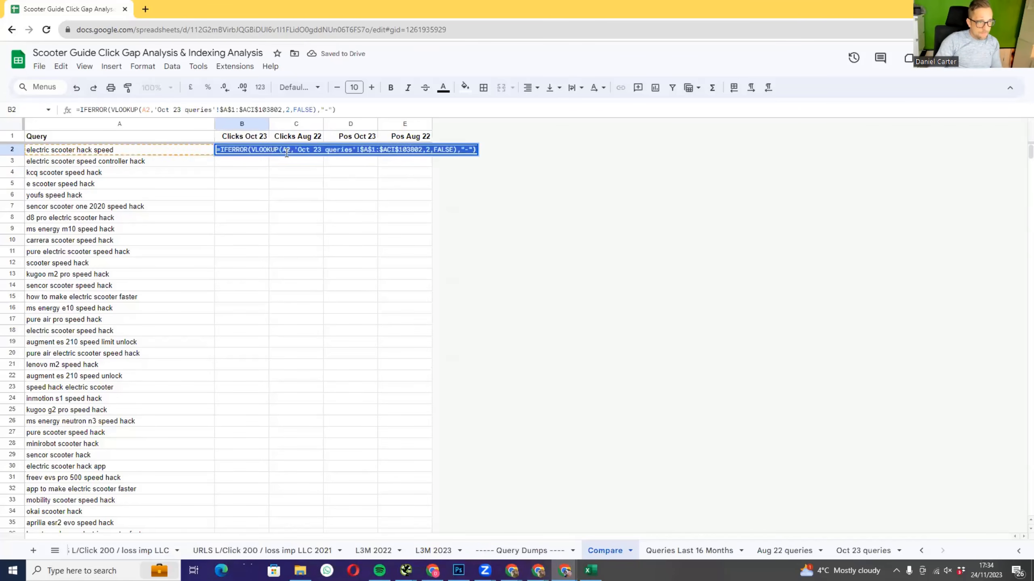
left_click(353, 156)
double_click(351, 154)
type("=IFERROR(VLOOKUP(A2,'Oct 23 queries'!$A$1:$ACI$103802,2,FALSE),\"-\")")
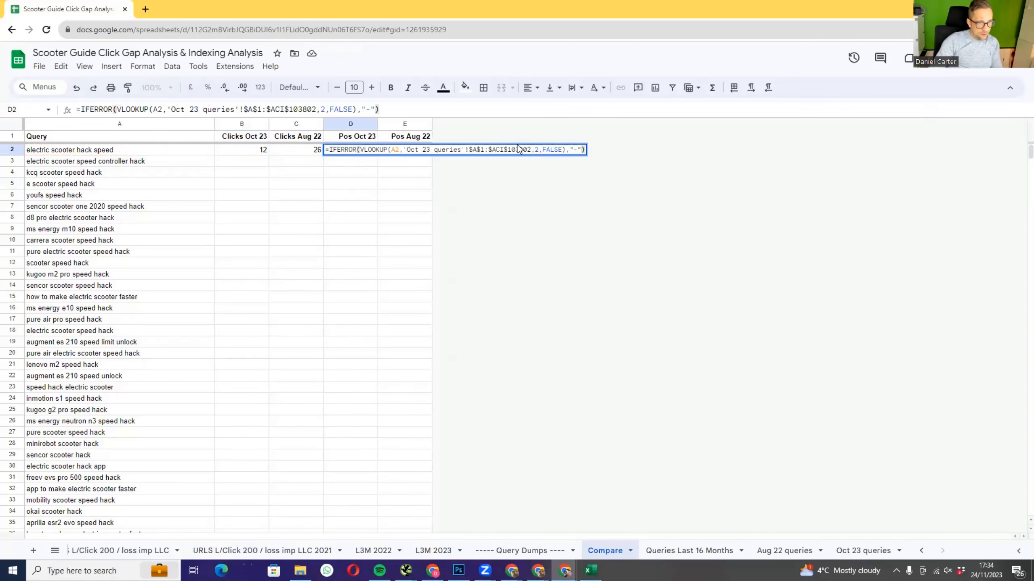
left_click(537, 149)
key("BackSpace")
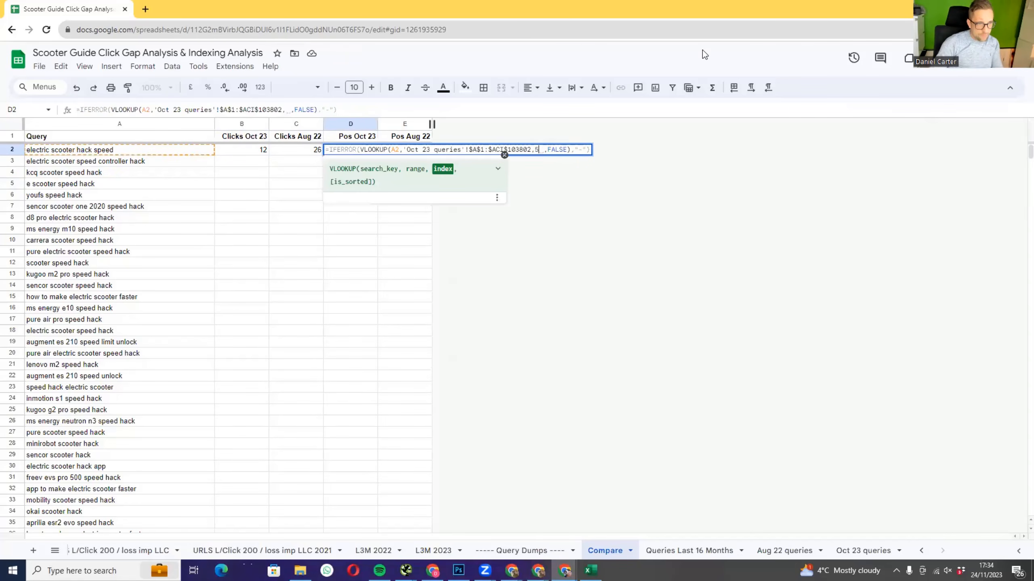
type("5")
key("Return")
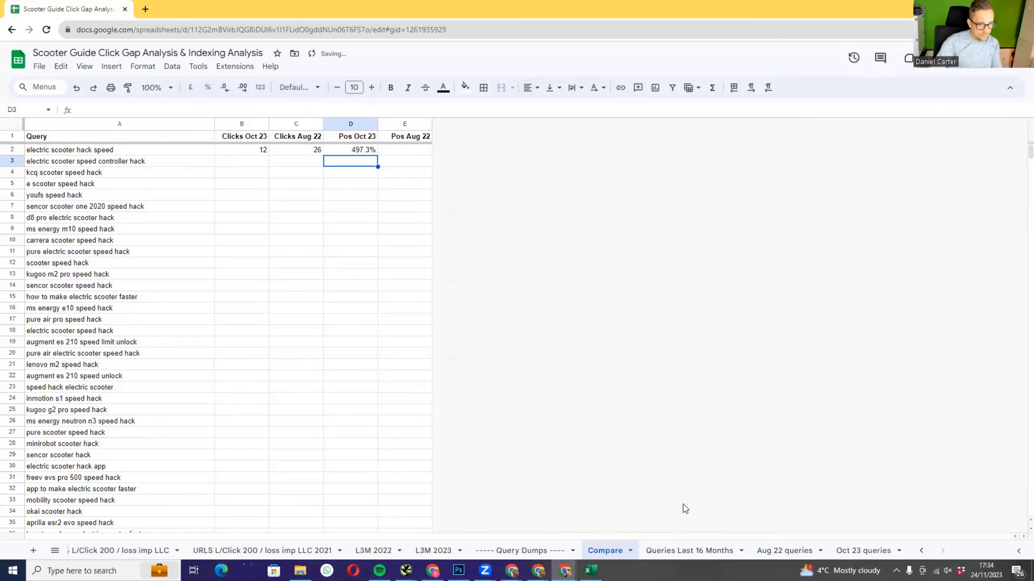
- Check the column order in the Aug 22 queries sheet against the column index in the Compare sheet's D2 formula
left_click(783, 551)
left_click_drag(401, 142, 187, 134)
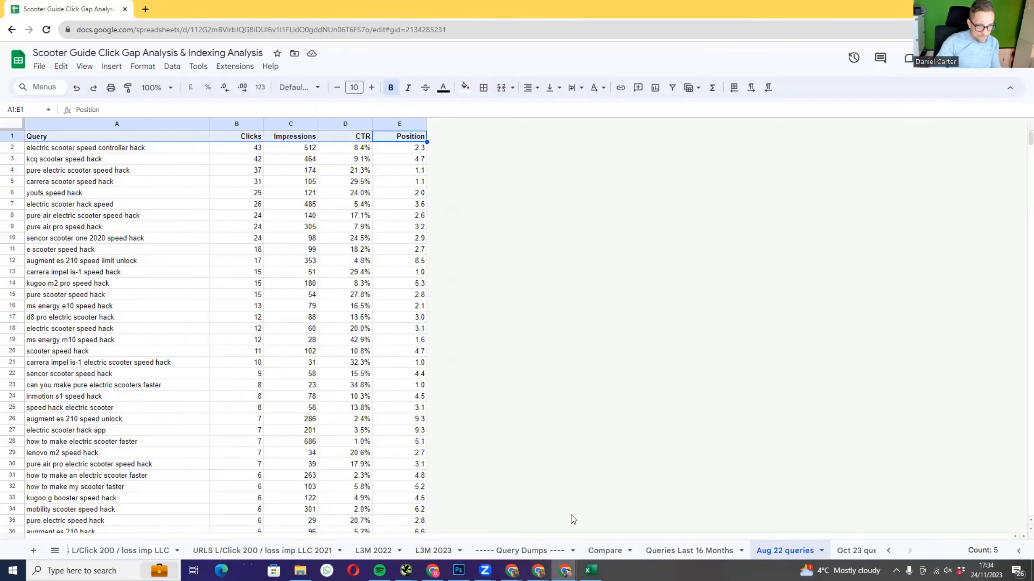
left_click(605, 551)
left_click(361, 149)
double_click(360, 150)
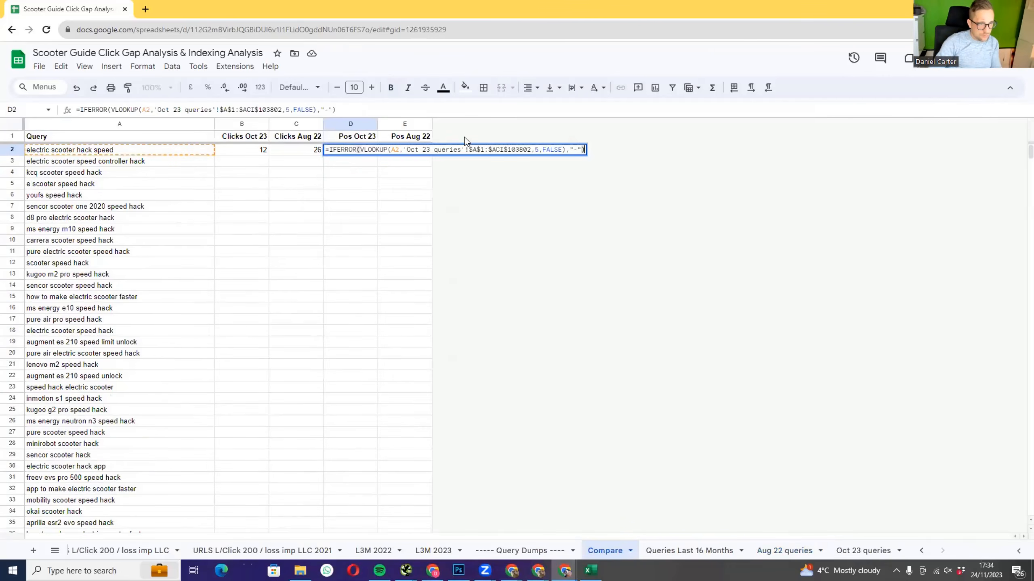
left_click(407, 183)
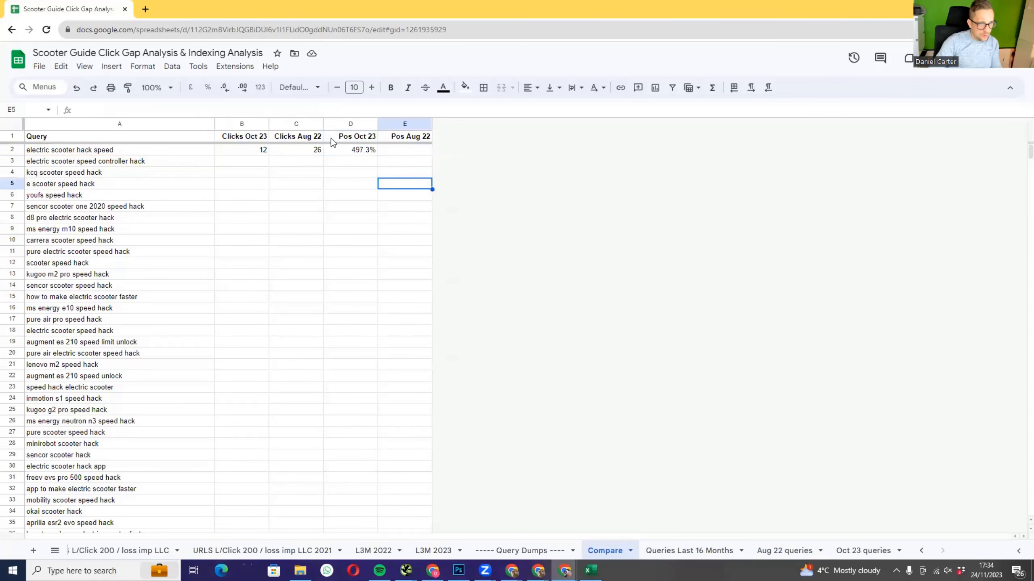
- Format the Pos Oct 23 and Pos Aug 22 columns as Number
left_click_drag(350, 124, 405, 124)
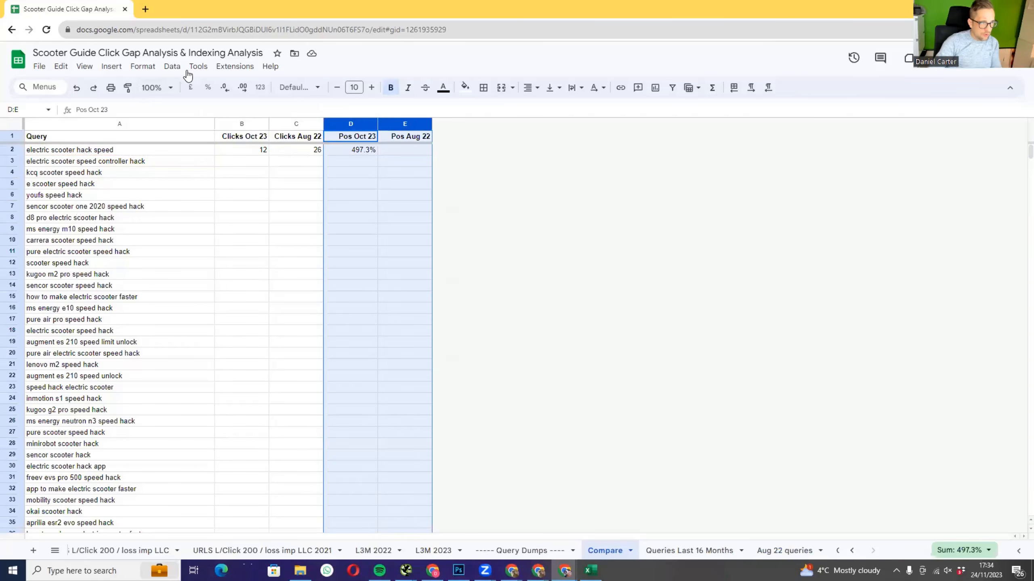
left_click(143, 66)
mouse_move(212, 138)
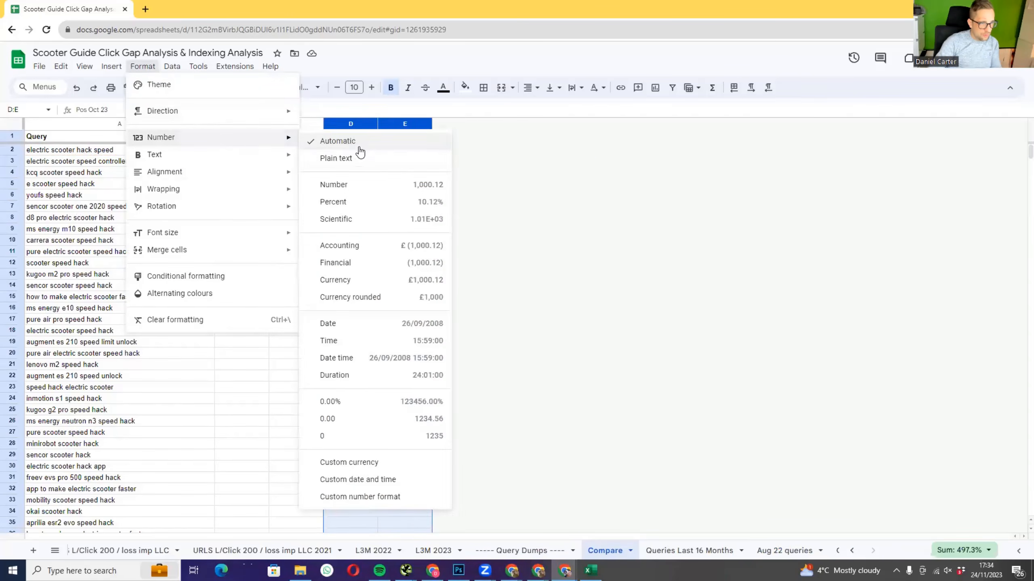
left_click(344, 187)
left_click(345, 187)
- Paste the lookup formula into E2, set its column index to 5 and point its range to the 'Aug 22 queries' sheet
left_click(397, 150)
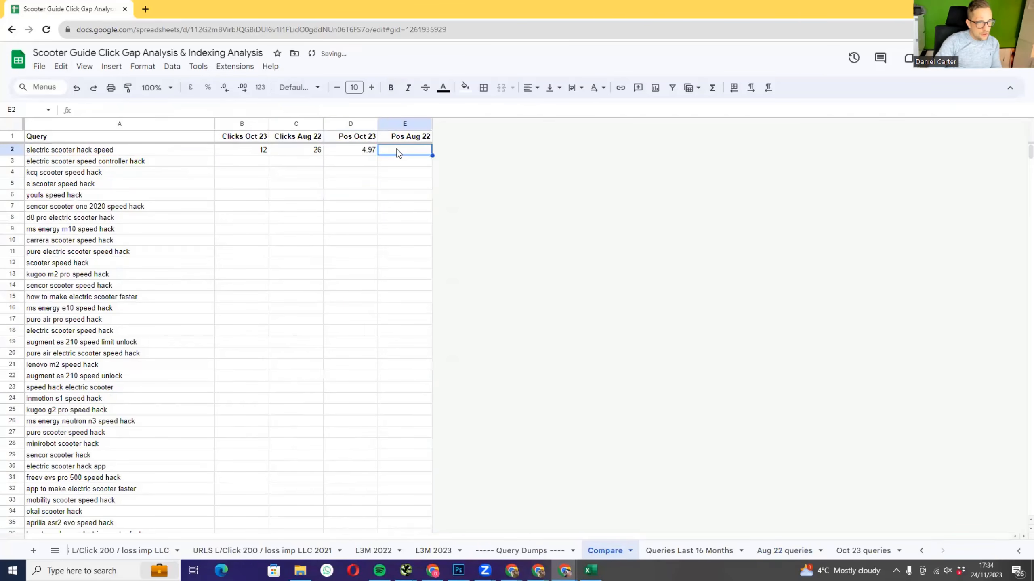
double_click(396, 149)
type("=IFERROR(VLOOKUP(A2,'Oct 23 queries'!$A$1:$ACI$103802,2,FALSE),\"-\")")
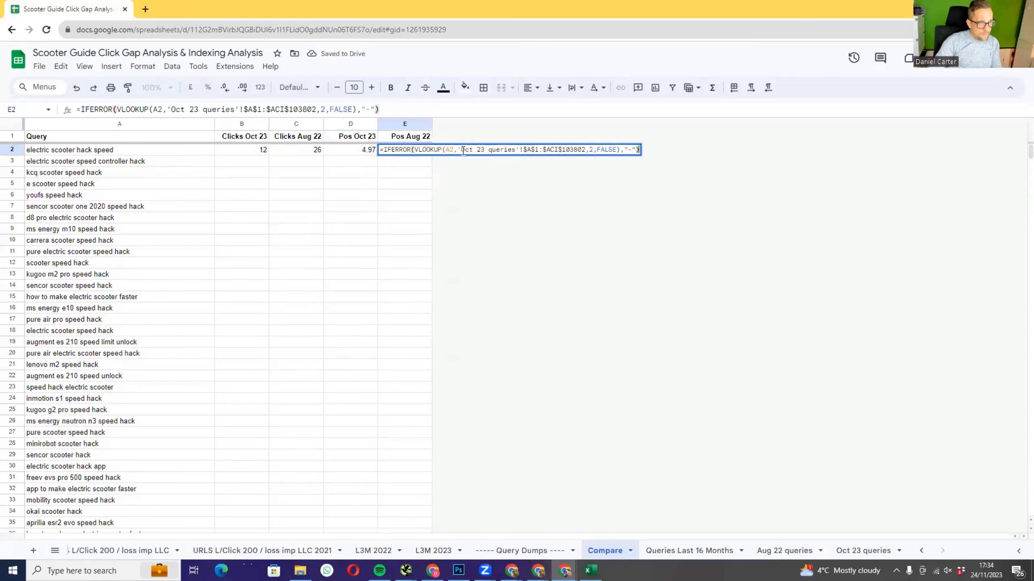
double_click(591, 150)
type("5")
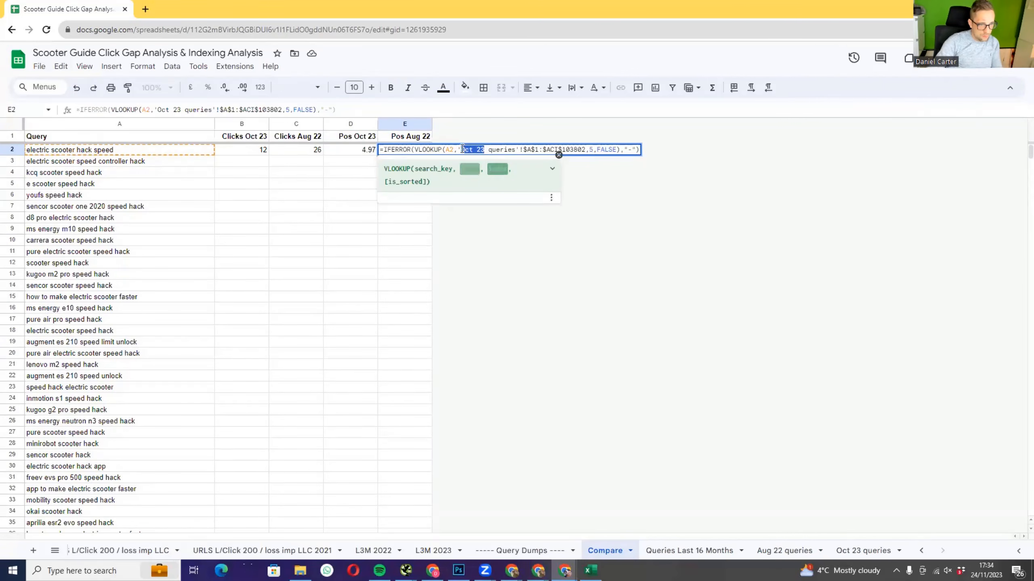
key("Caps_Lock")
type("Aug 22")
key("Return")
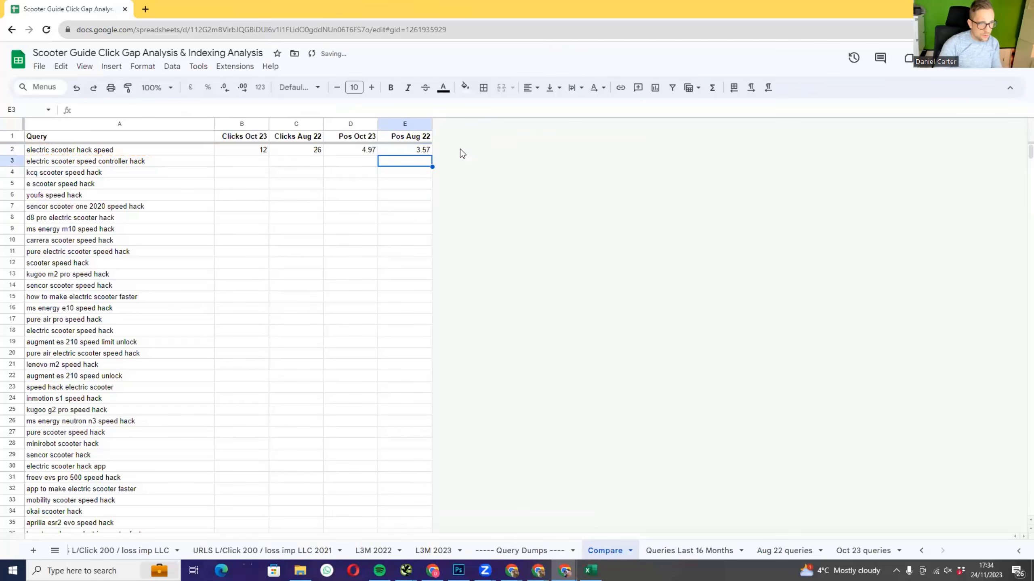
- Fill the lookup formulas in B2:E2 down through all query rows
left_click(371, 152)
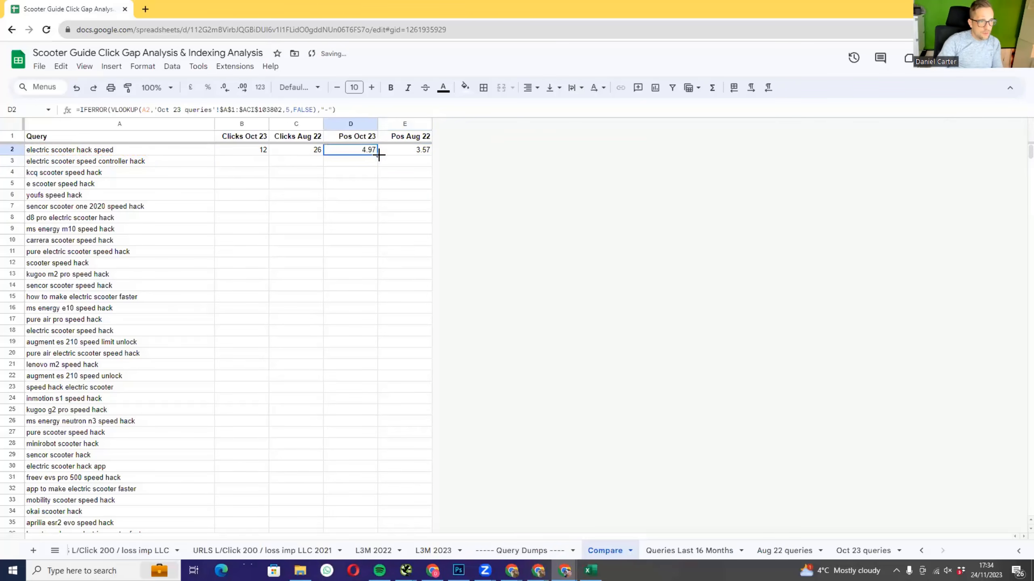
left_click_drag(246, 152, 408, 139)
left_click(358, 183)
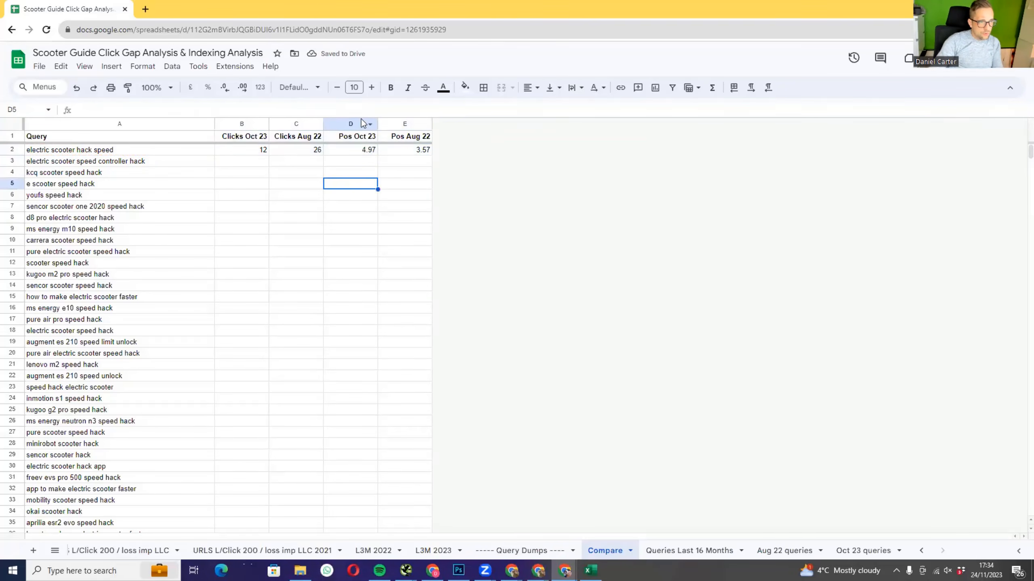
left_click(361, 124)
right_click(361, 124)
left_click(302, 183)
left_click_drag(257, 151, 424, 151)
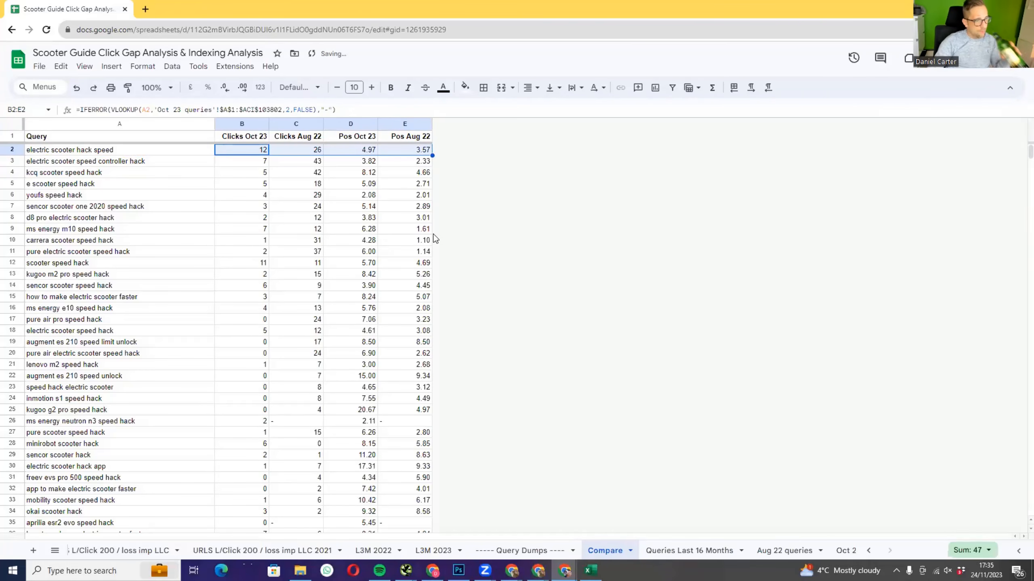
- Reorder the columns so Pos Oct 23 and Pos Aug 22 come before Clicks Oct 23 and Clicks Aug 22
scroll(433, 256, "down", 10)
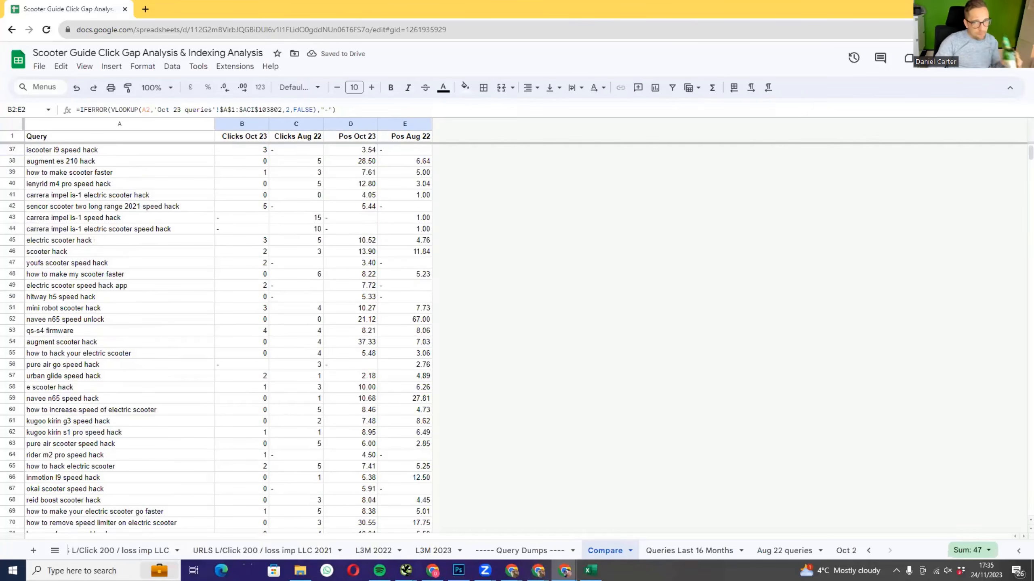
mouse_move(1030, 155)
left_mouse_down()
mouse_move(1019, 238)
mouse_move(1020, 534)
mouse_move(1030, 151)
left_mouse_up()
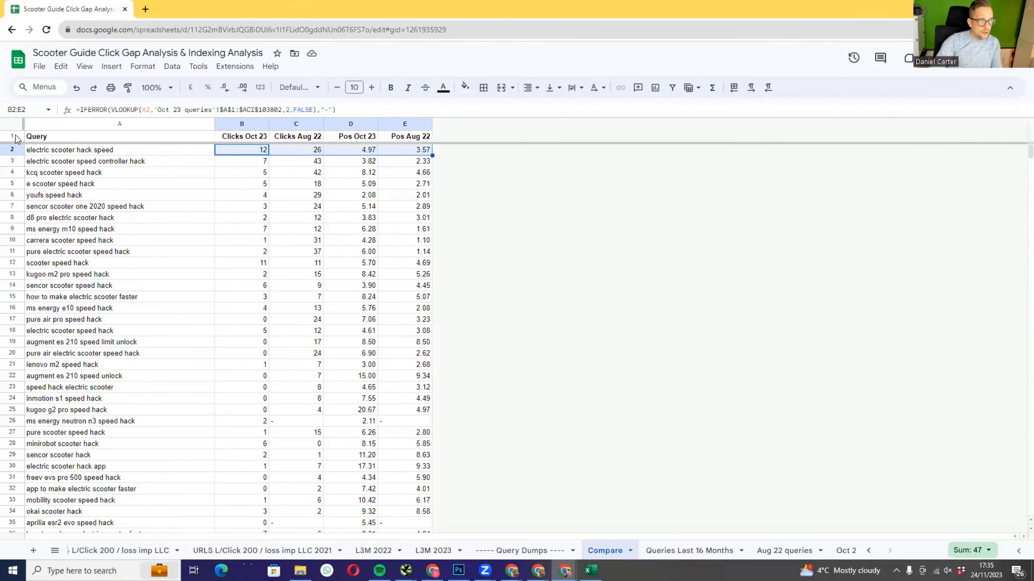
left_click_drag(342, 124, 287, 122)
left_click(411, 173)
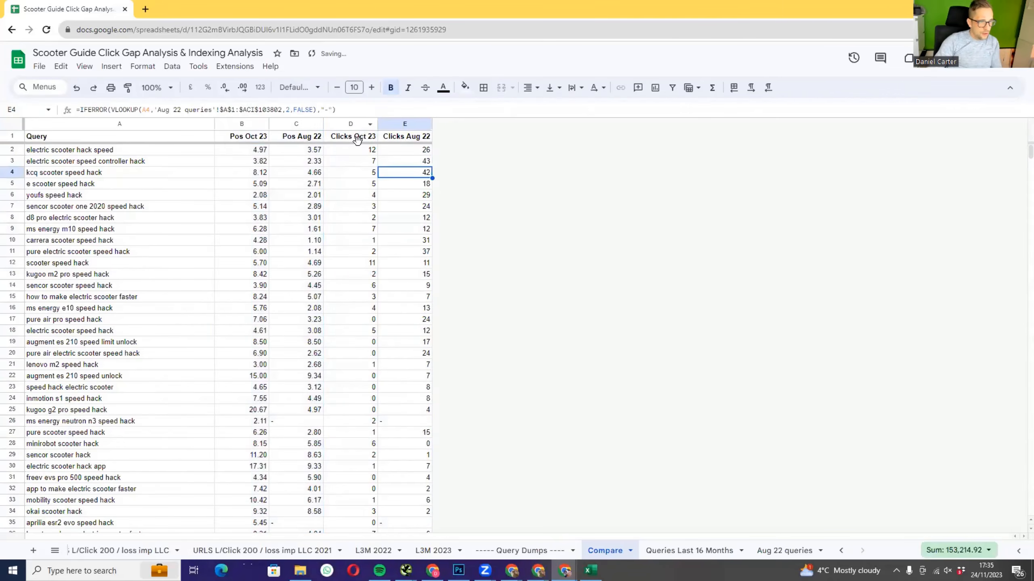
- Centre-align the contents of columns B to E
left_click(364, 126)
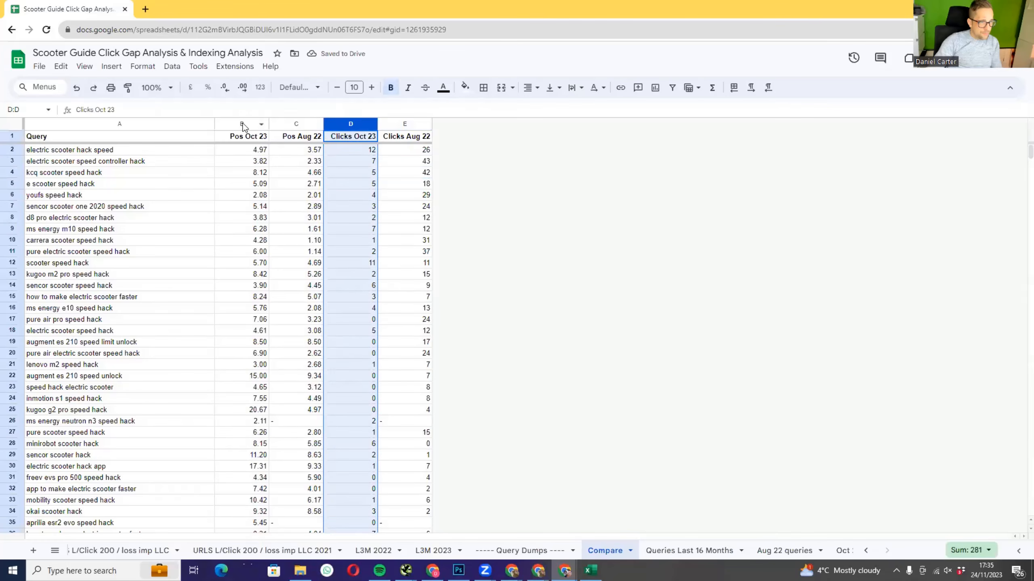
left_click_drag(243, 125, 405, 124)
left_click(531, 87)
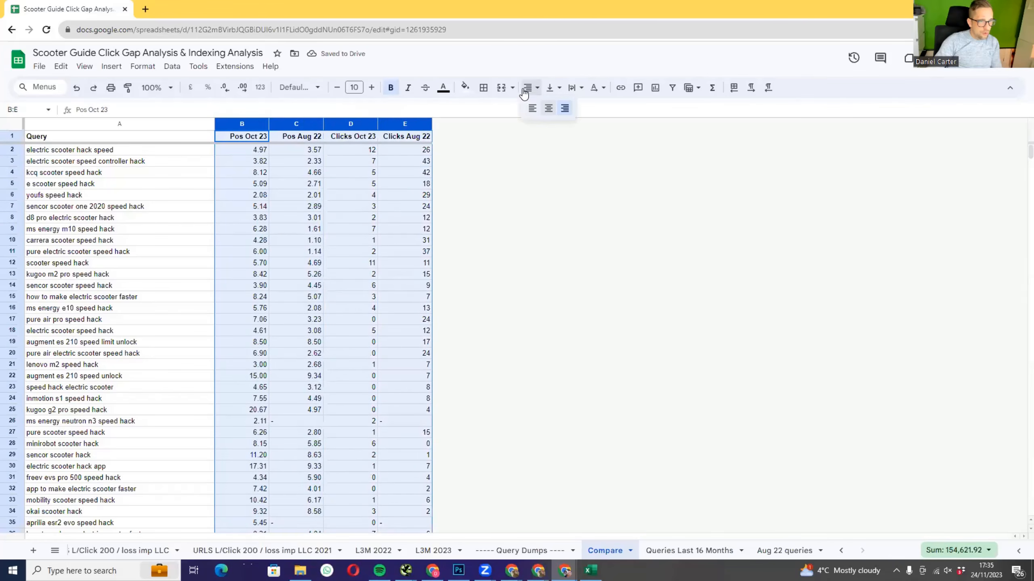
left_click(548, 112)
left_click(350, 229)
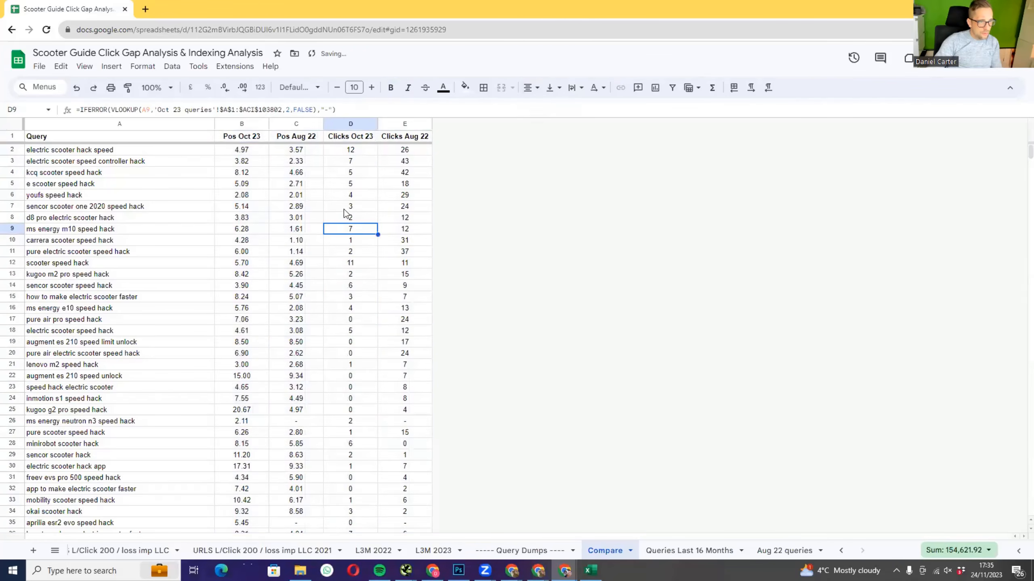
- Create a filter on the header row of the Compare sheet
left_click(6, 137)
left_click(171, 66)
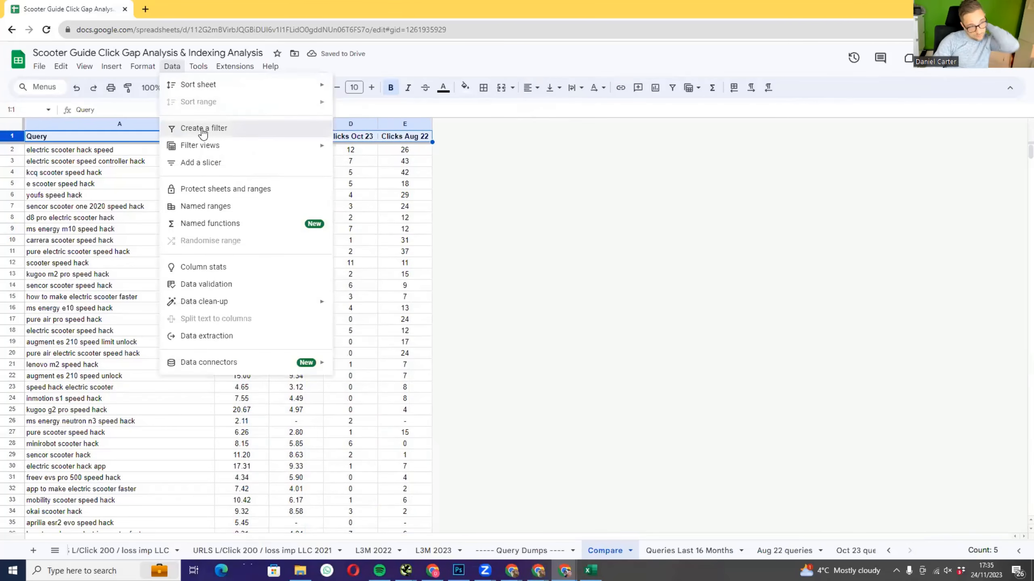
left_click(314, 128)
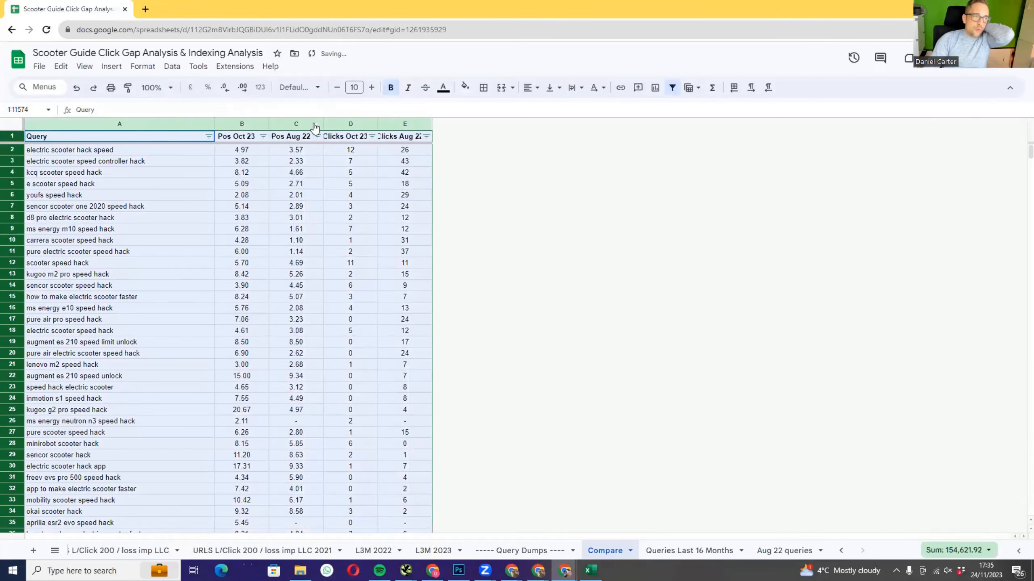
- Widen the two position columns and the two clicks columns so their headers fit beside the filter icons
left_click_drag(323, 124, 344, 124)
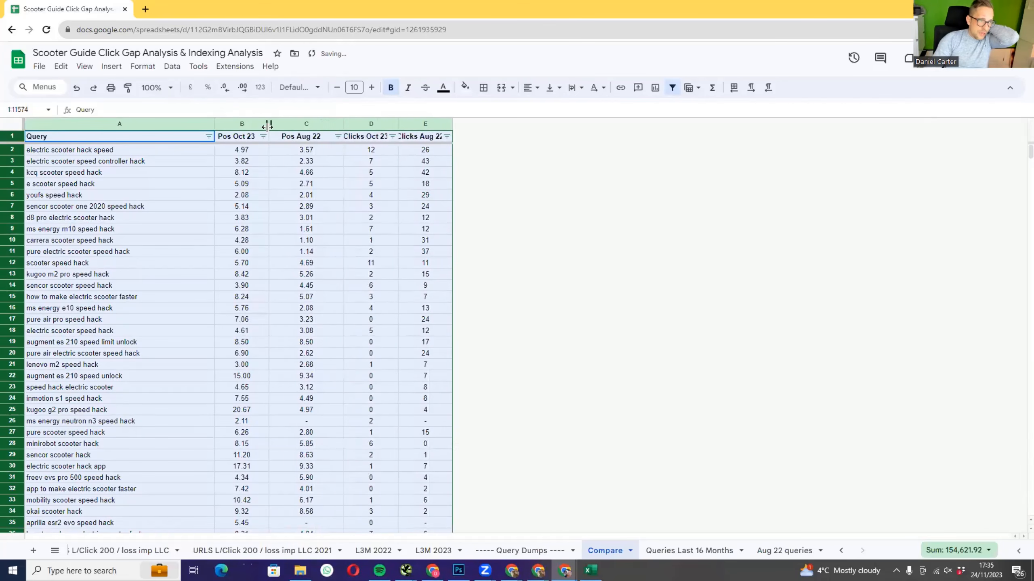
left_click_drag(267, 124, 282, 124)
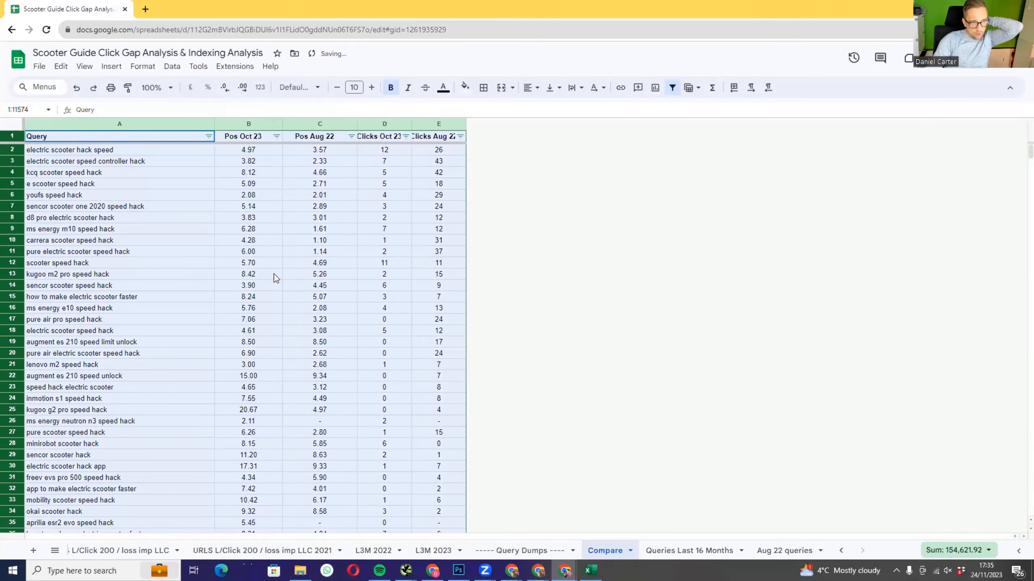
scroll(320, 316, "down", 5)
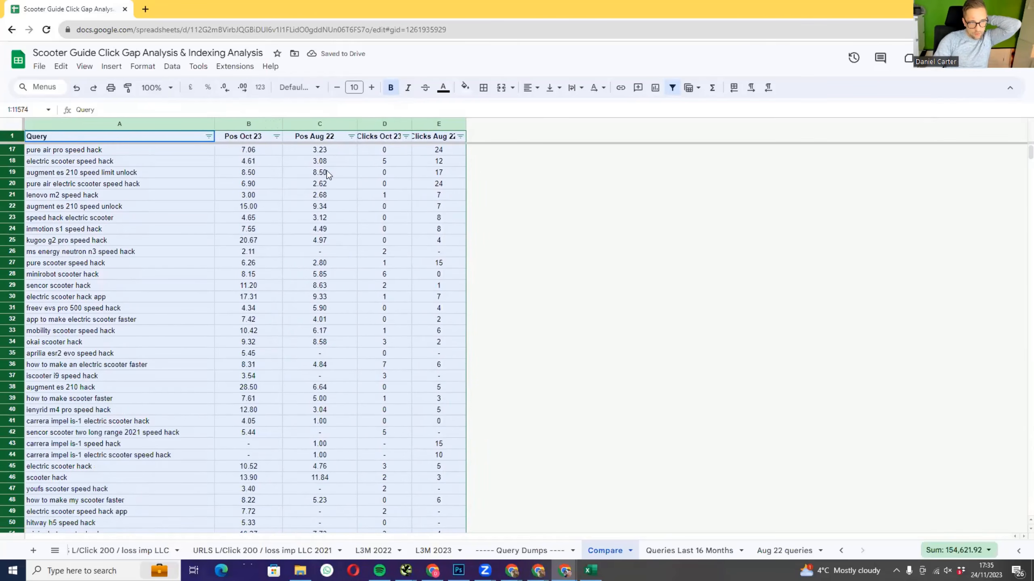
left_click_drag(399, 125, 430, 124)
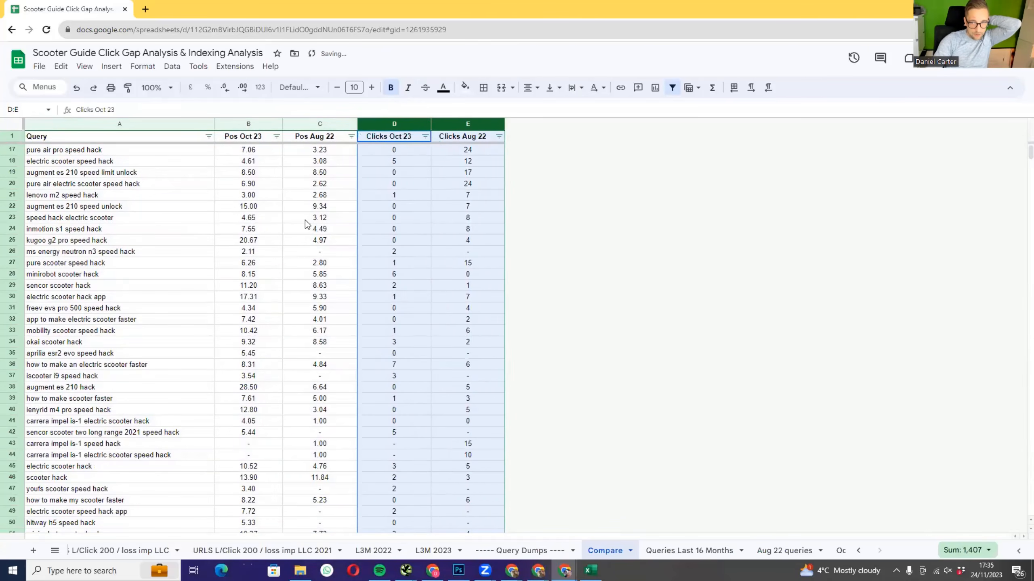
left_click(295, 253)
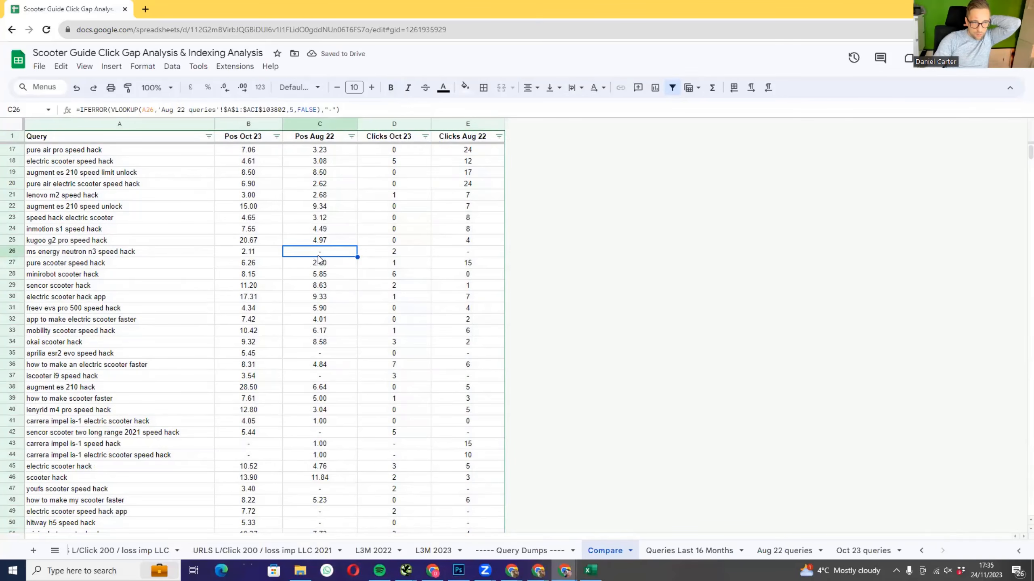
left_click(1017, 152)
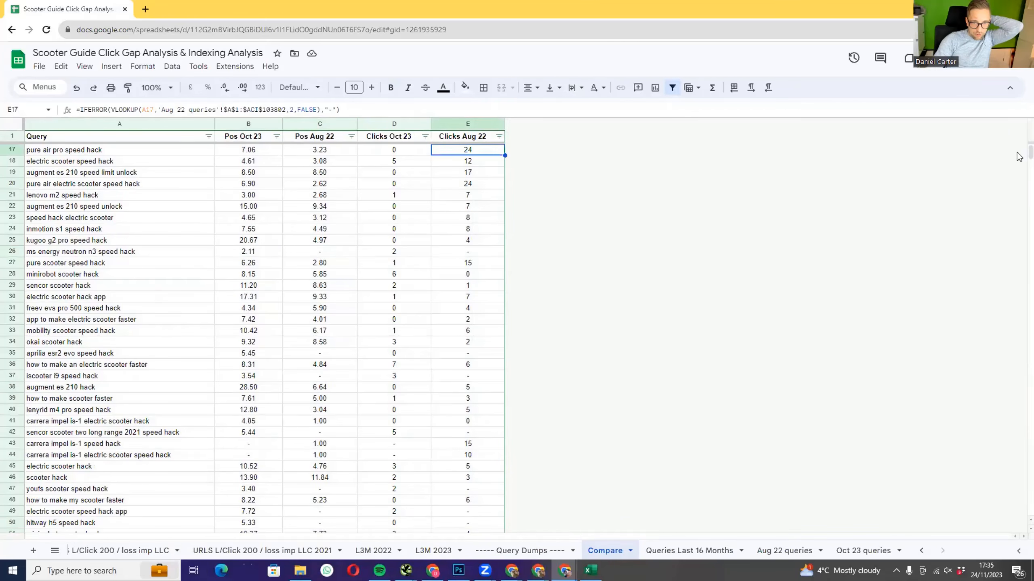
mouse_move(1026, 154)
left_mouse_down()
mouse_move(1019, 390)
mouse_move(1029, 150)
left_mouse_up()
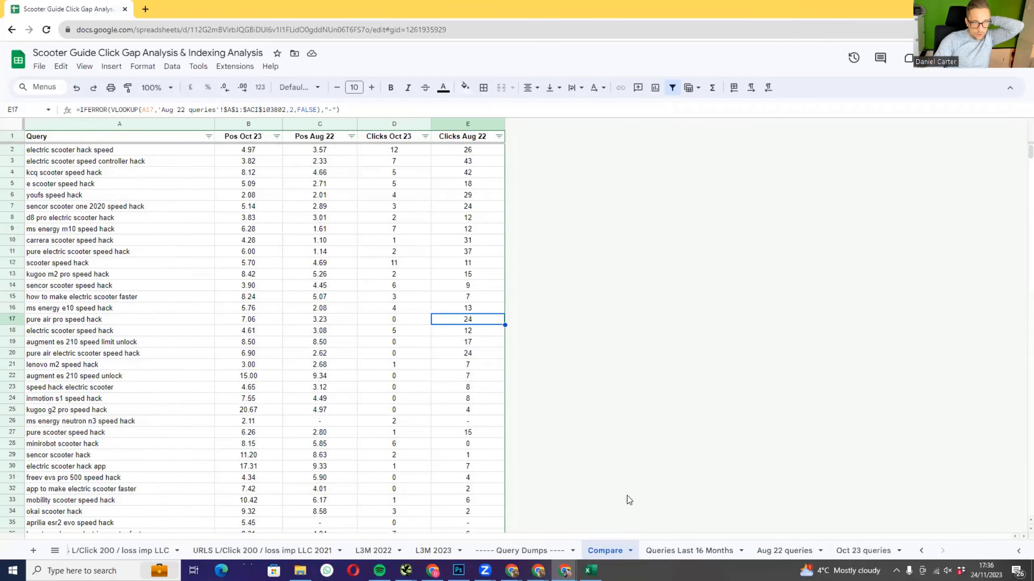
- Duplicate the Compare sheet and rename the copy Queries Lost
right_click(621, 552)
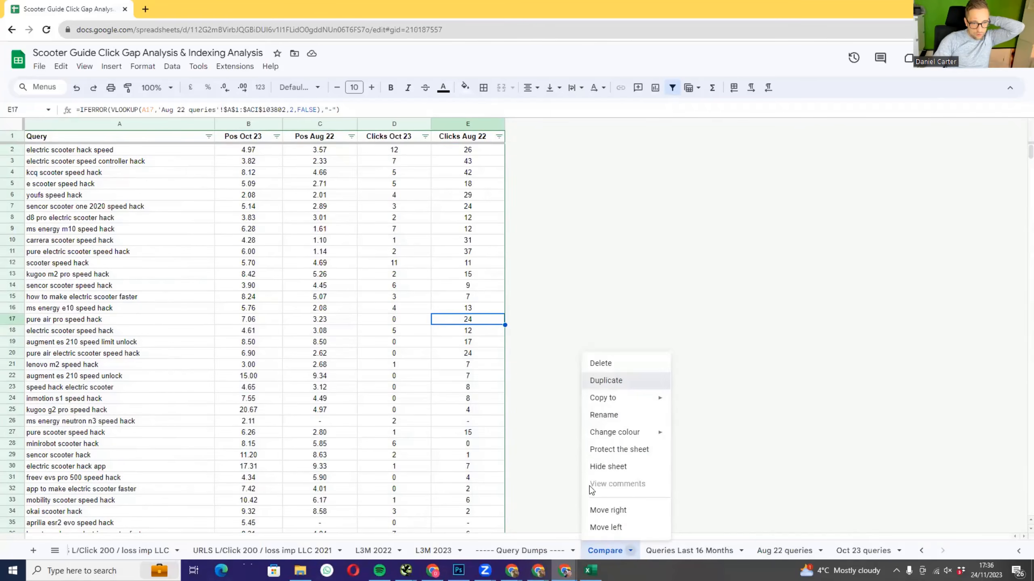
left_click(606, 380)
double_click(665, 550)
type("Q")
key("Caps_Lock")
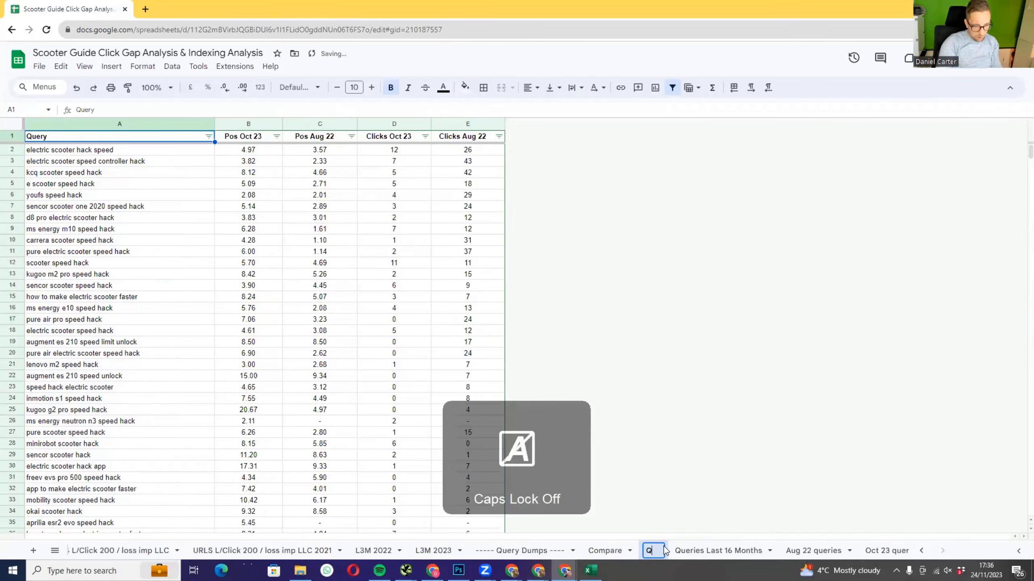
type("ueries L")
type("ost")
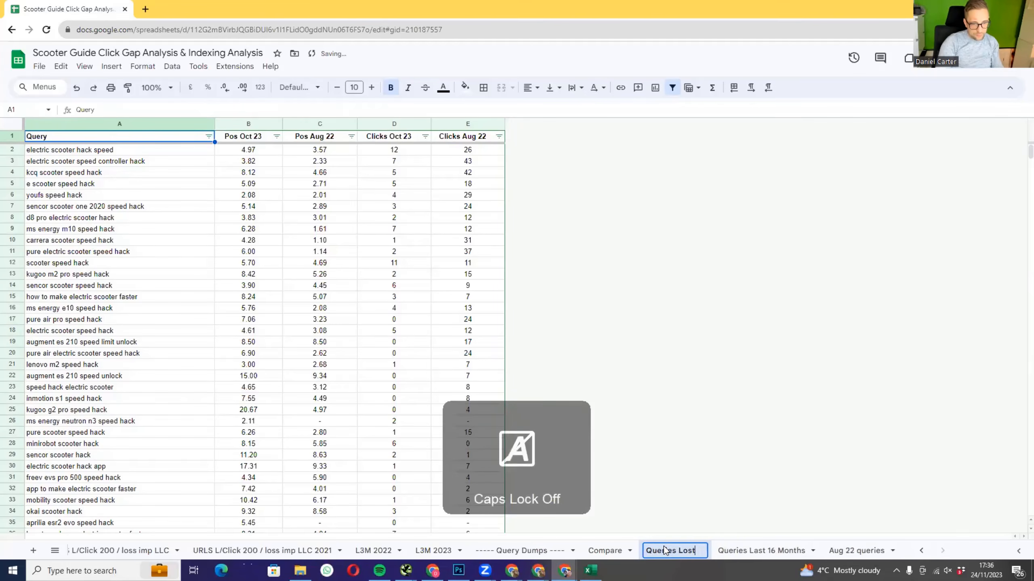
key("Return")
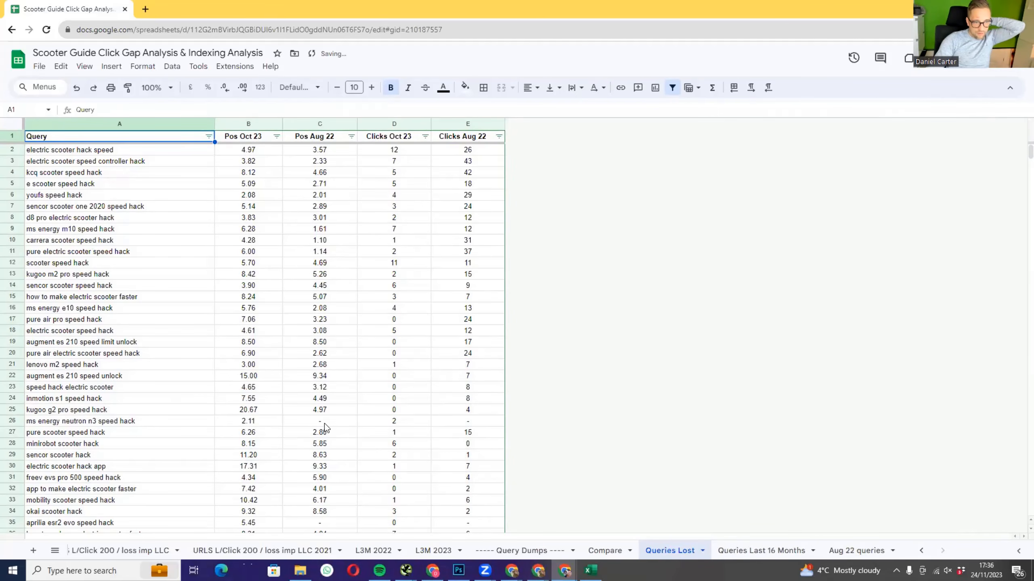
- Filter the Pos Oct 23 column on Queries Lost to rows whose text contains "-"
left_click(276, 136)
left_click(175, 236)
left_click(179, 256)
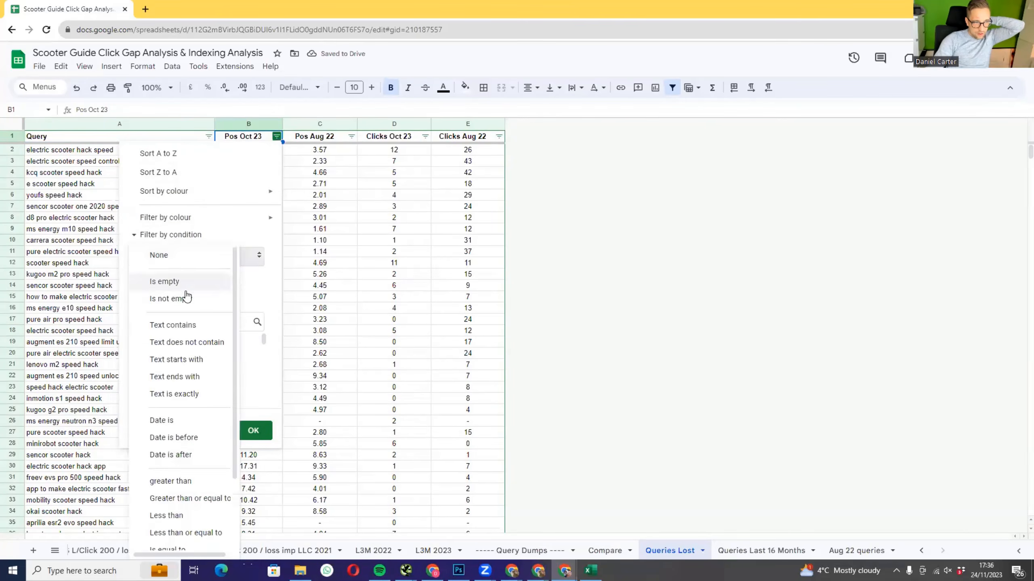
left_click(206, 325)
left_click(222, 281)
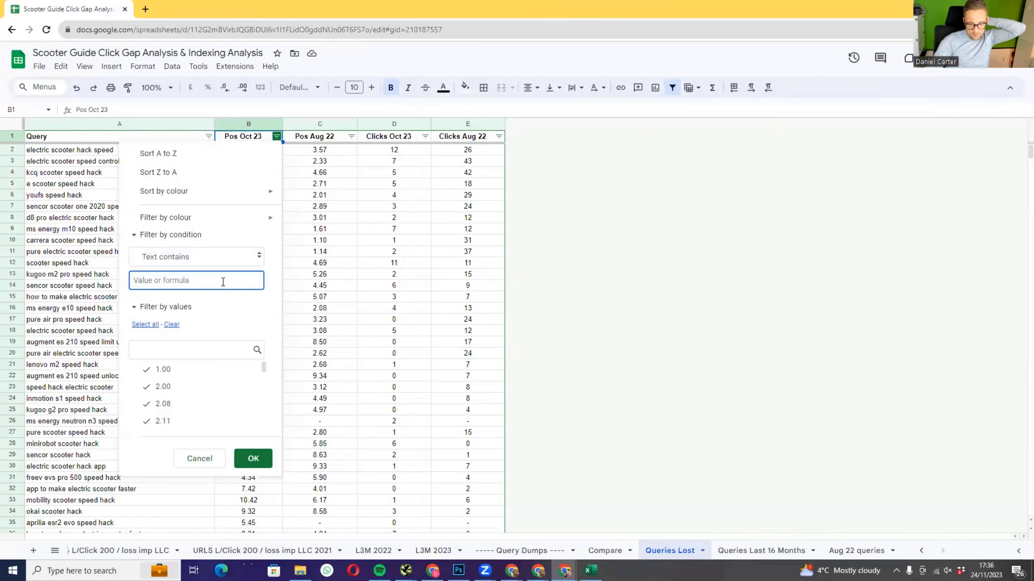
type("-")
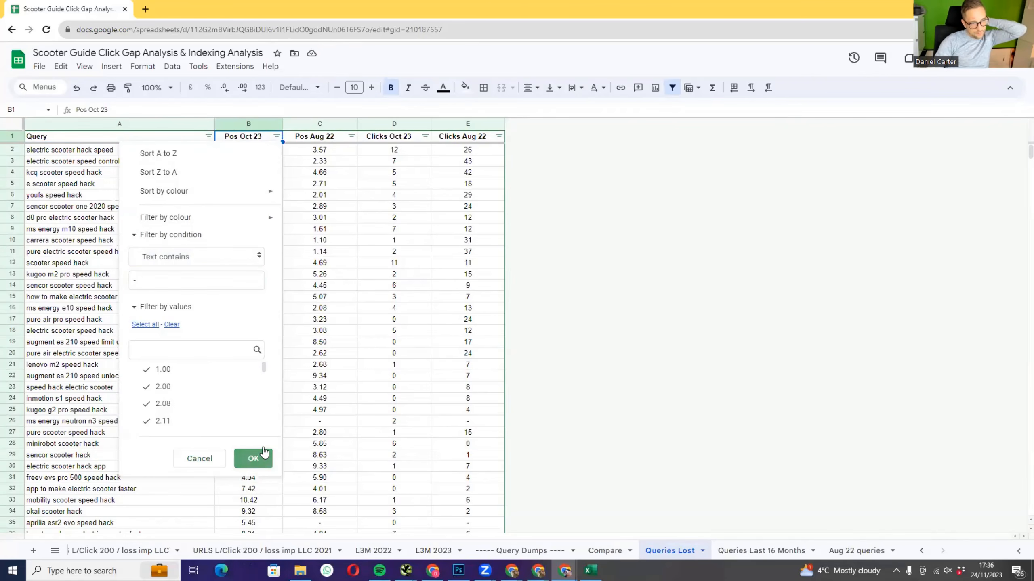
left_click(262, 458)
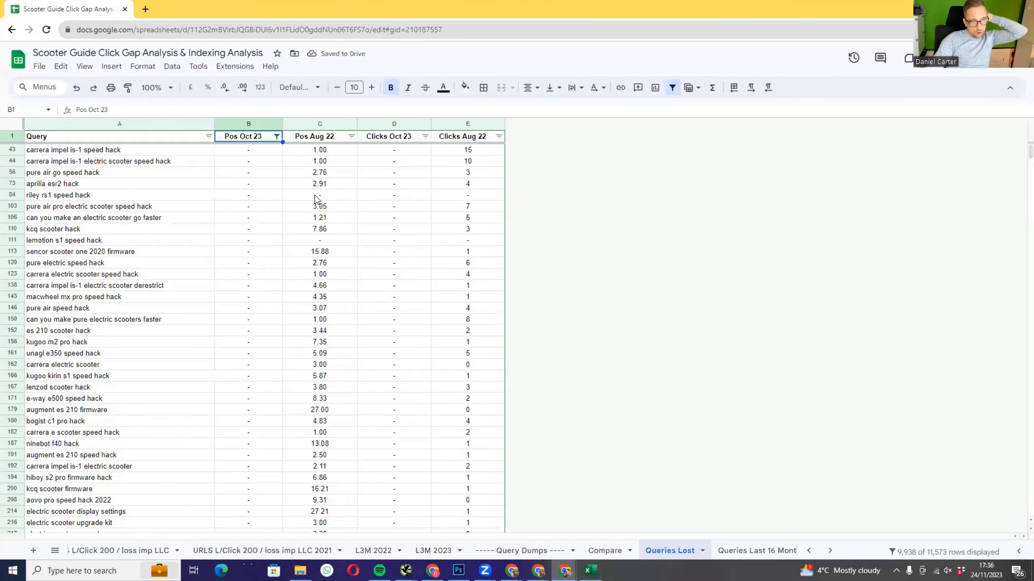
- Filter the Pos Aug 22 column on Queries Lost to rows whose text does not contain "-"
left_click(352, 137)
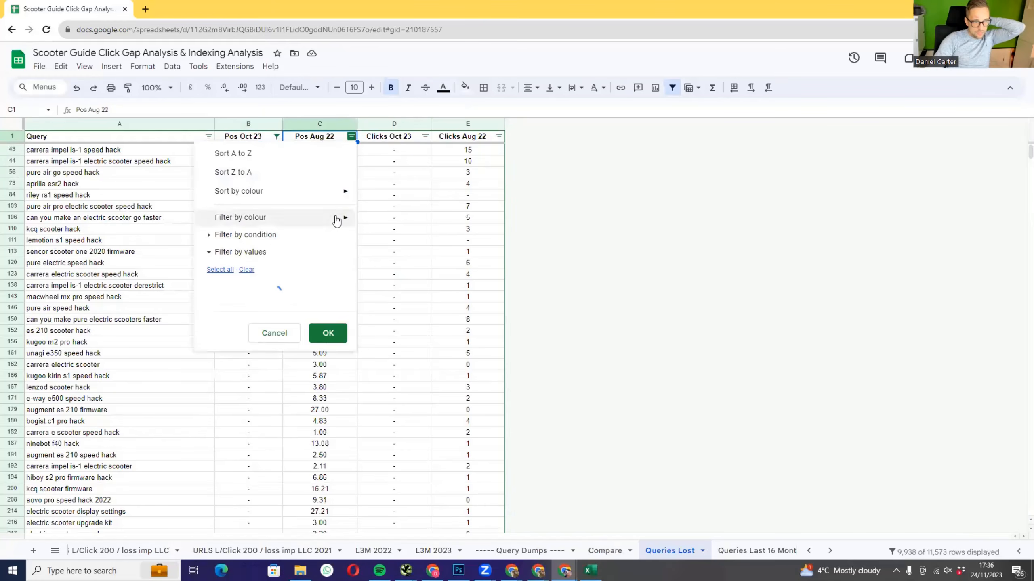
left_click(242, 235)
left_click(240, 256)
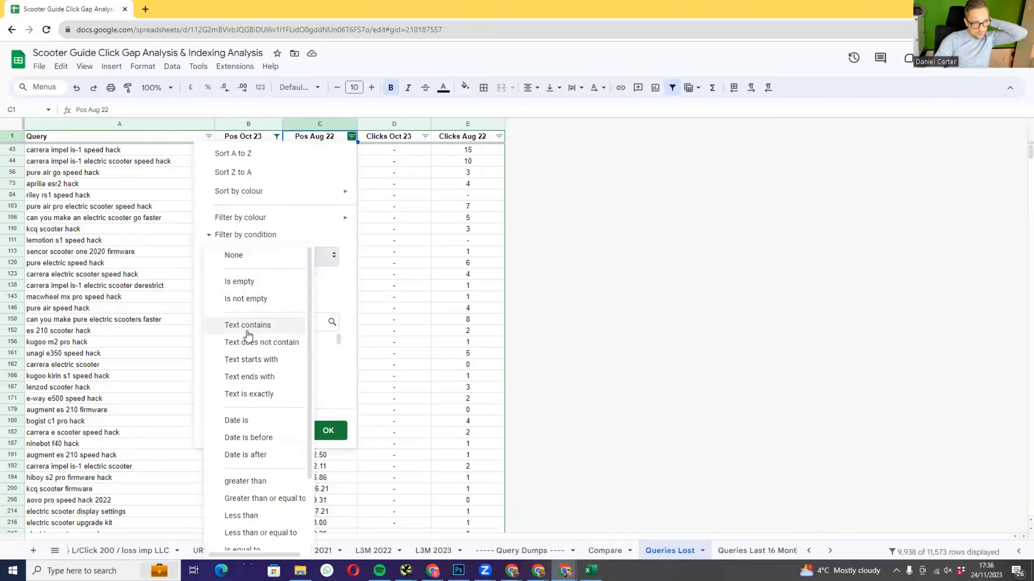
left_click(249, 342)
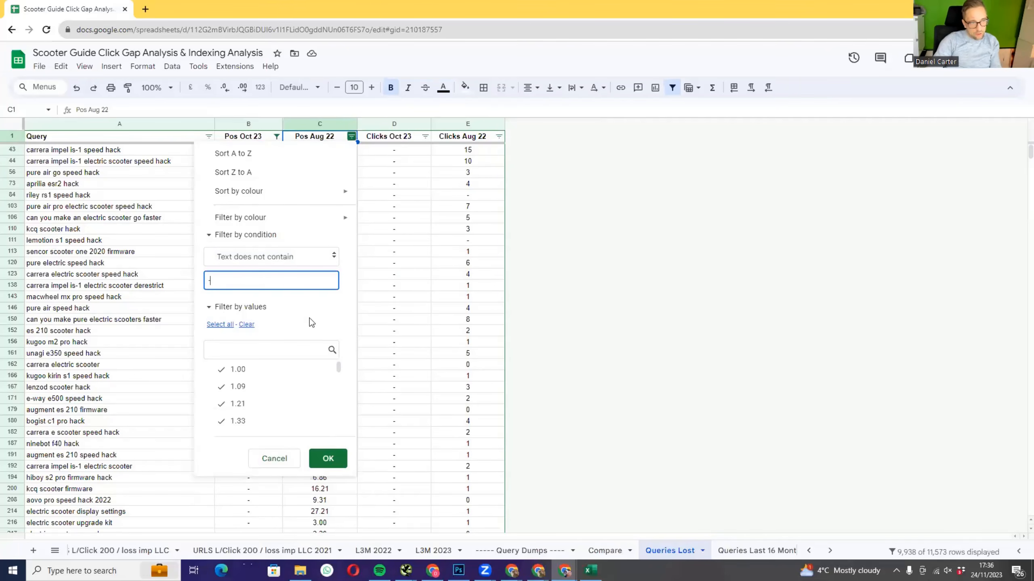
left_click(328, 458)
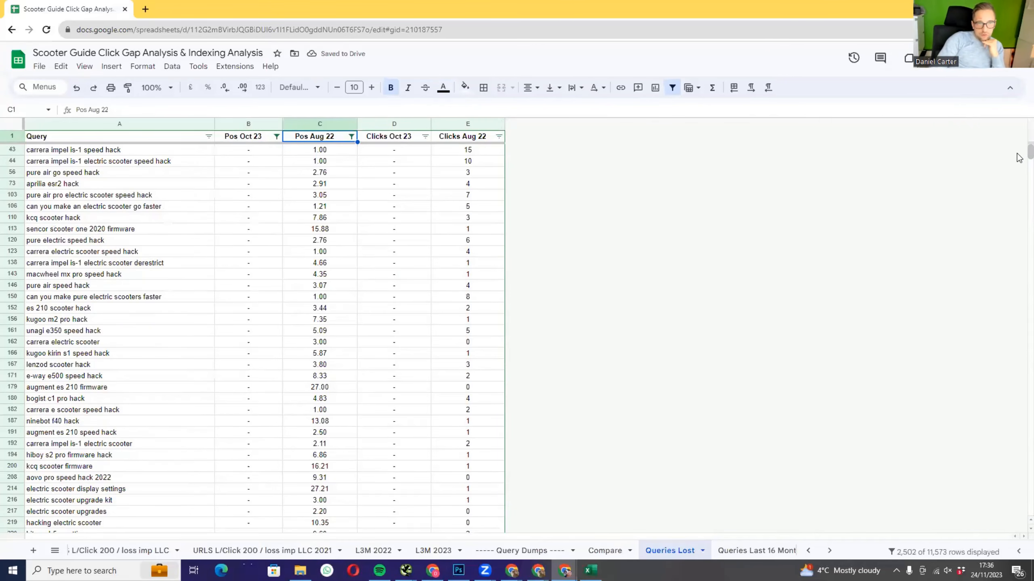
mouse_move(1030, 154)
left_mouse_down()
mouse_move(1030, 518)
mouse_move(1030, 151)
left_mouse_up()
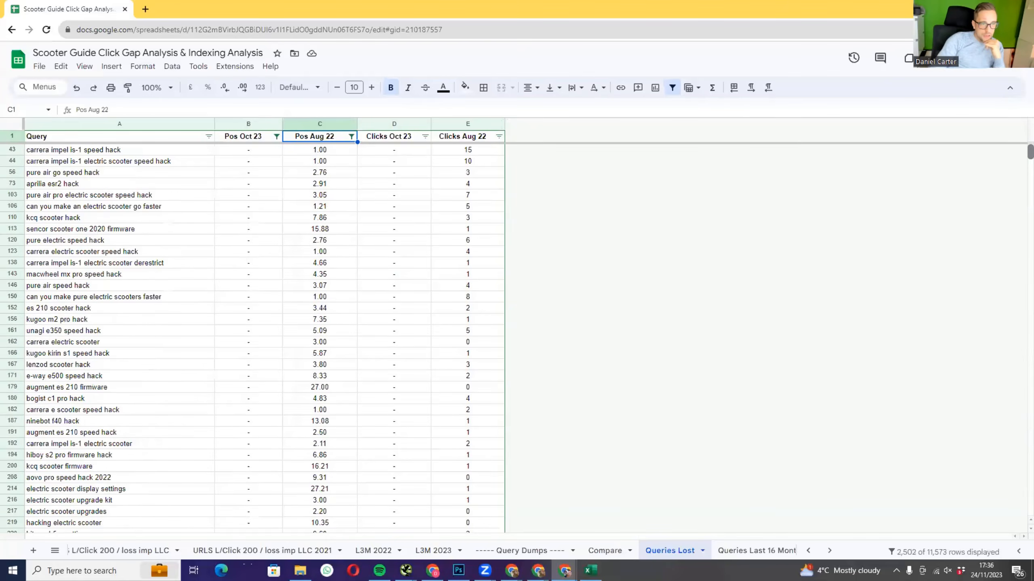
- Duplicate the Queries Lost sheet and rename the copy Queries Gained
right_click(671, 549)
left_click(675, 382)
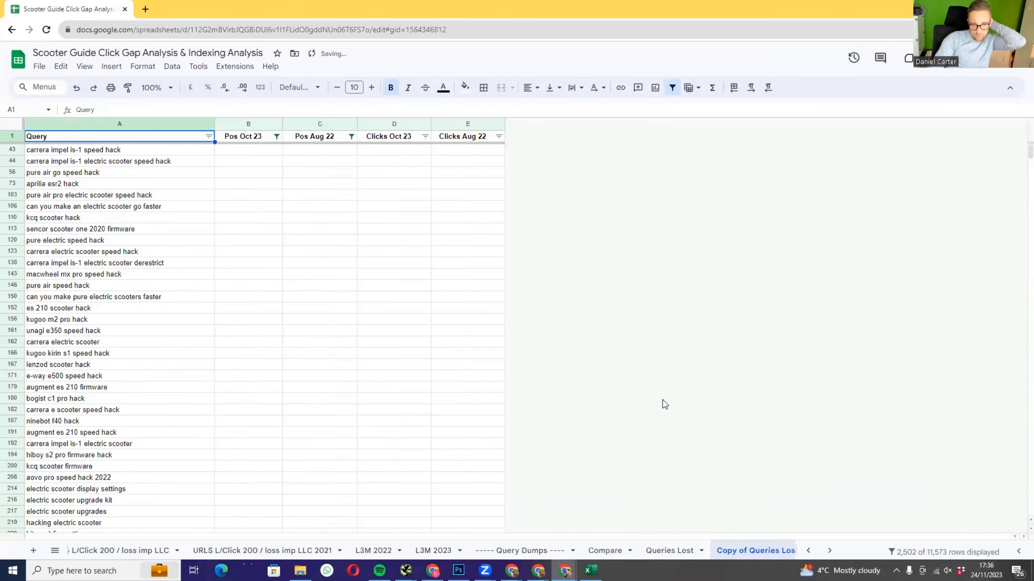
double_click(751, 554)
key("Caps_Lock")
type("Queries Gained")
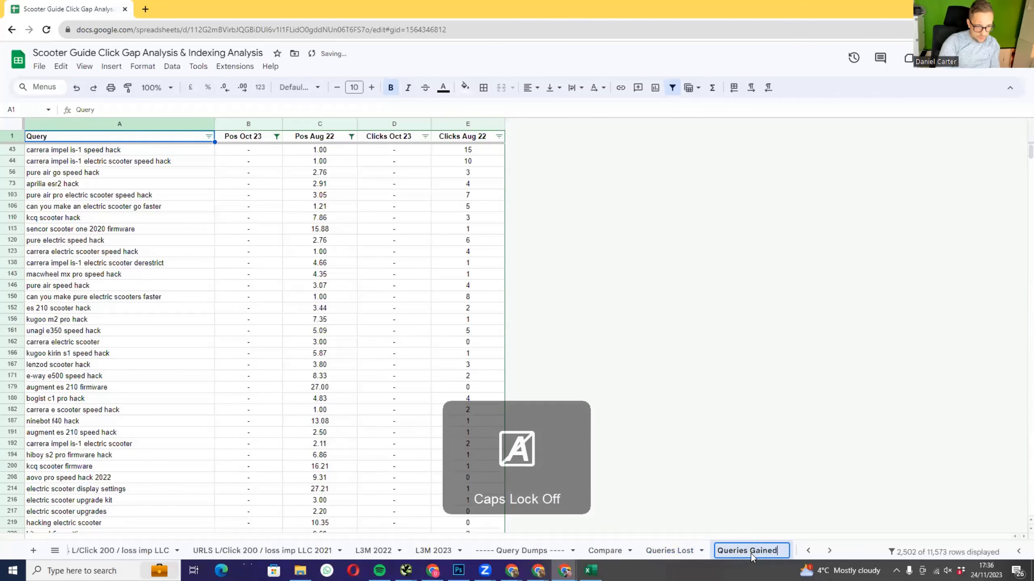
key("Return")
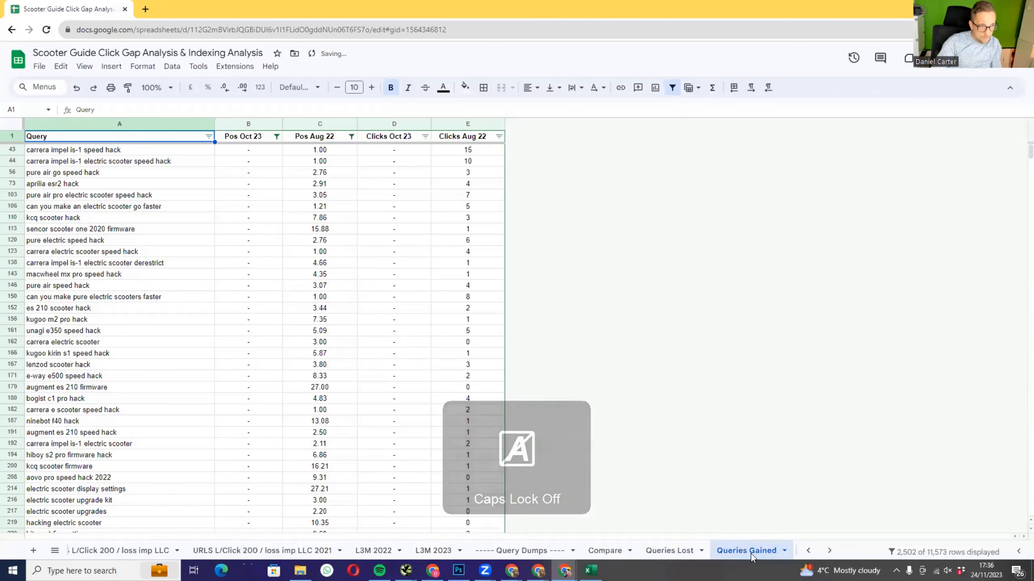
- Change the Pos Oct 23 filter condition on Queries Gained to text does not contain "-"
left_click(276, 137)
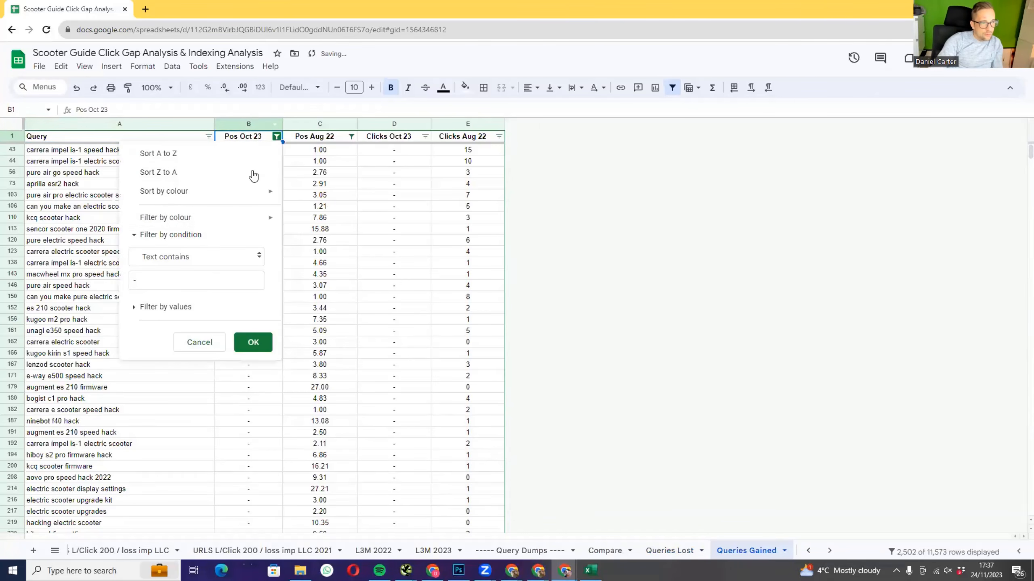
left_click(180, 252)
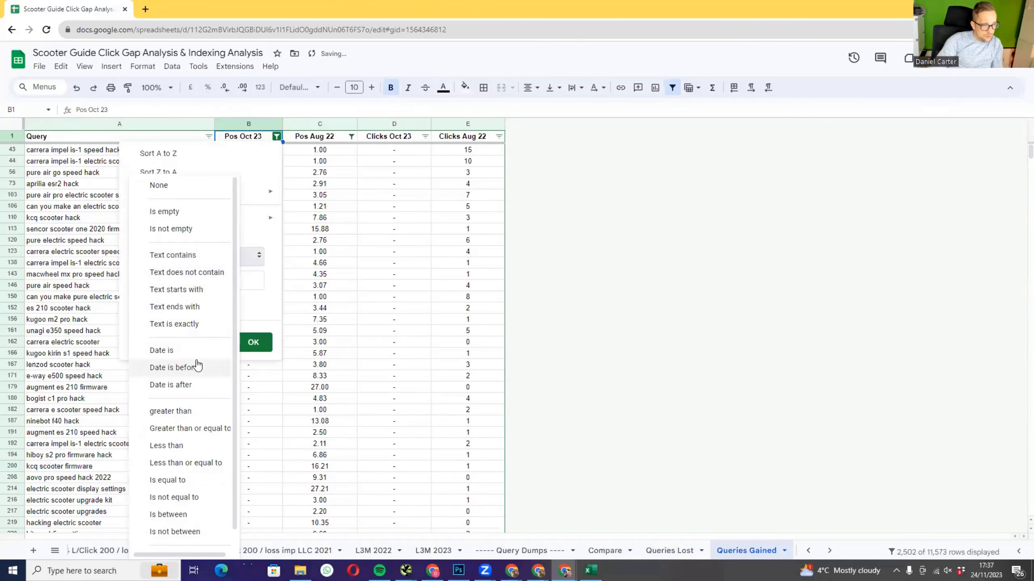
left_click(170, 282)
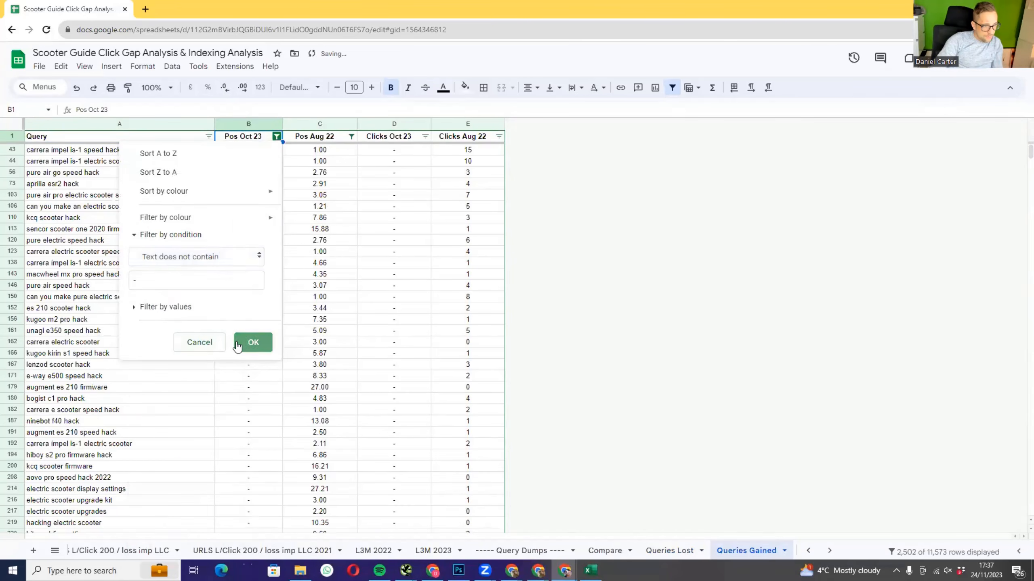
left_click(252, 342)
- Change the Pos Aug 22 filter condition on Queries Gained to text contains "-"
left_click(353, 137)
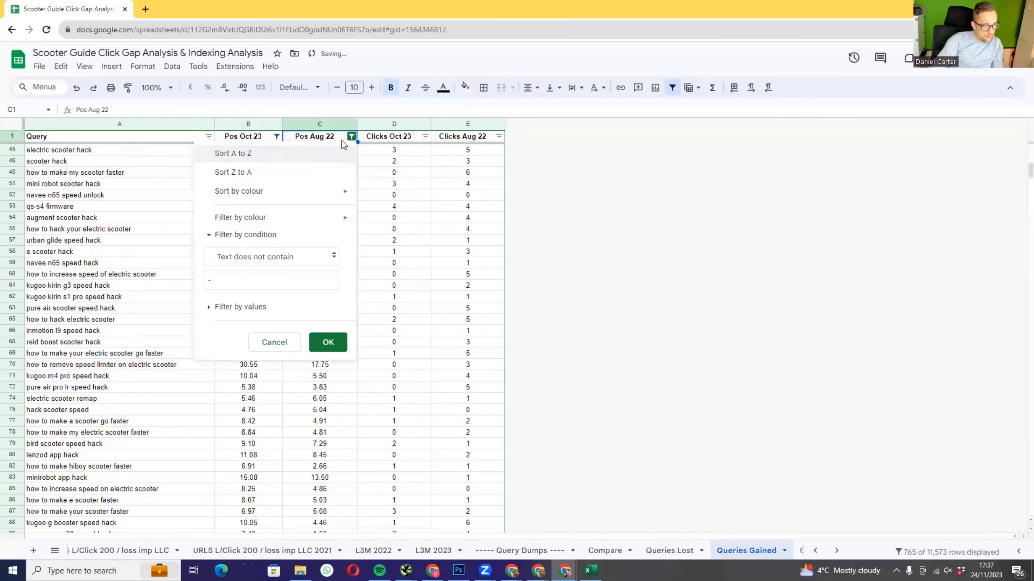
left_click(248, 262)
left_click(255, 240)
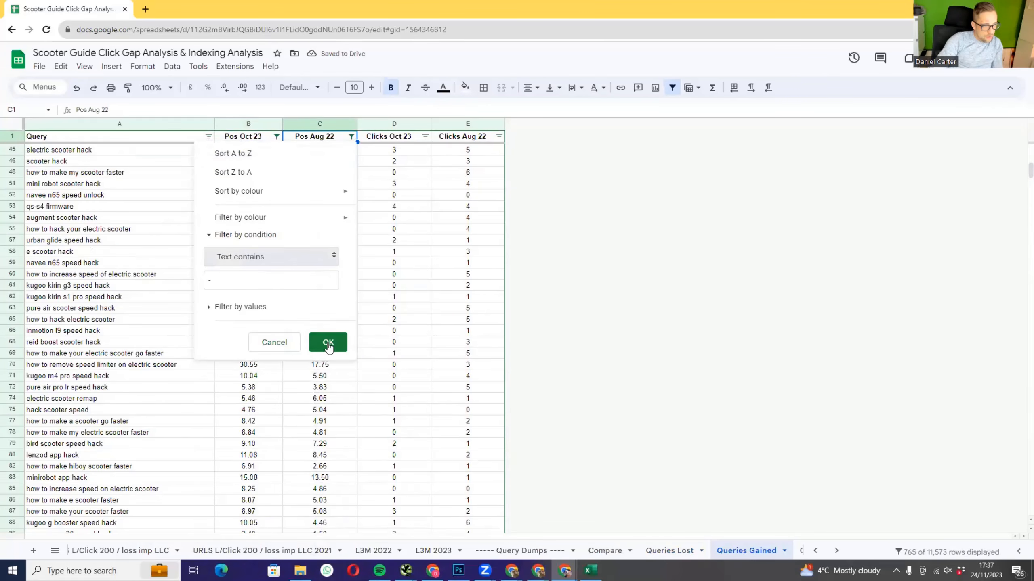
left_click(327, 342)
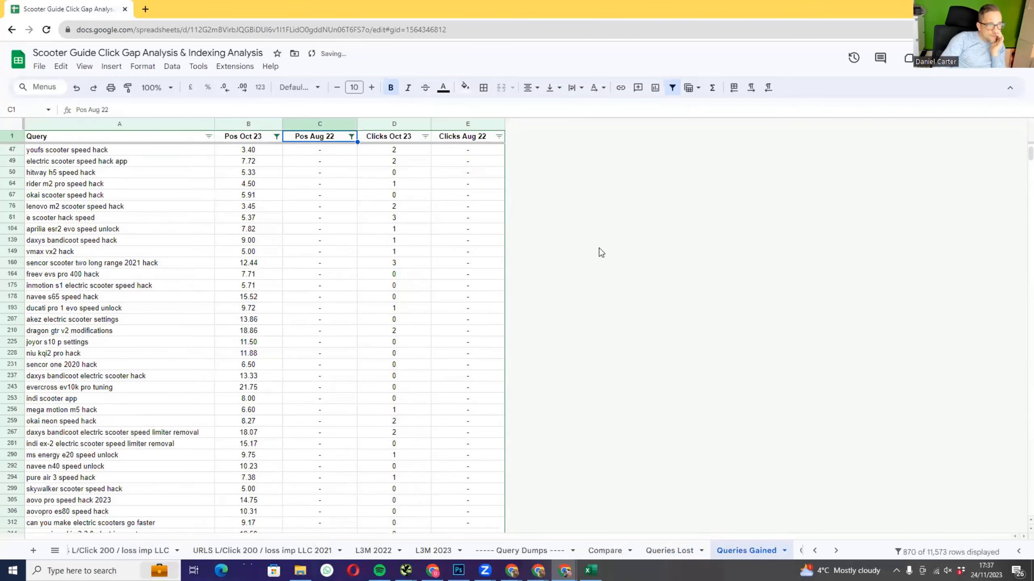
left_click_drag(1029, 154, 986, 108)
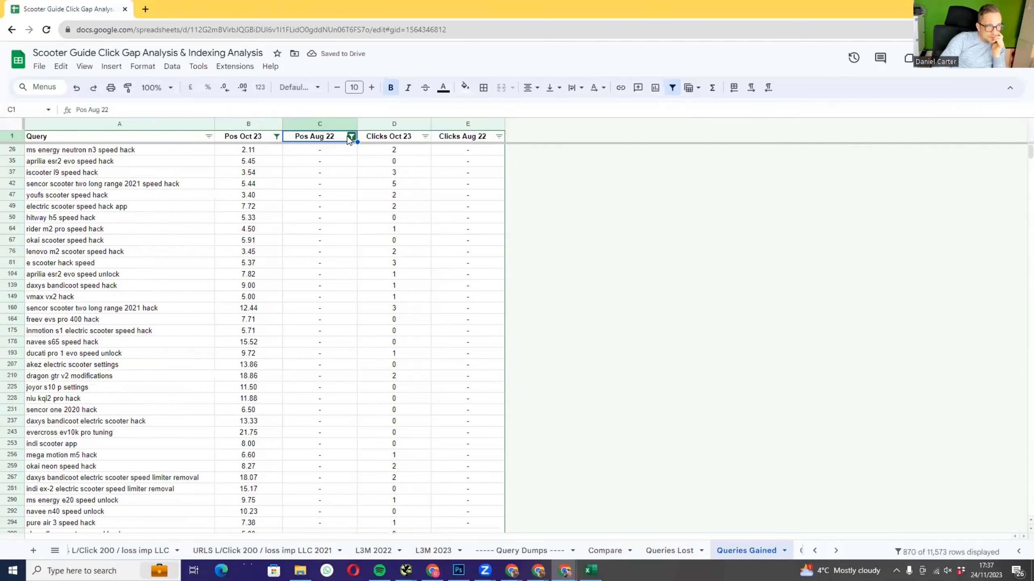
- Check the count of filtered queries in column A of Queries Gained and of Queries Lost
left_click(190, 123)
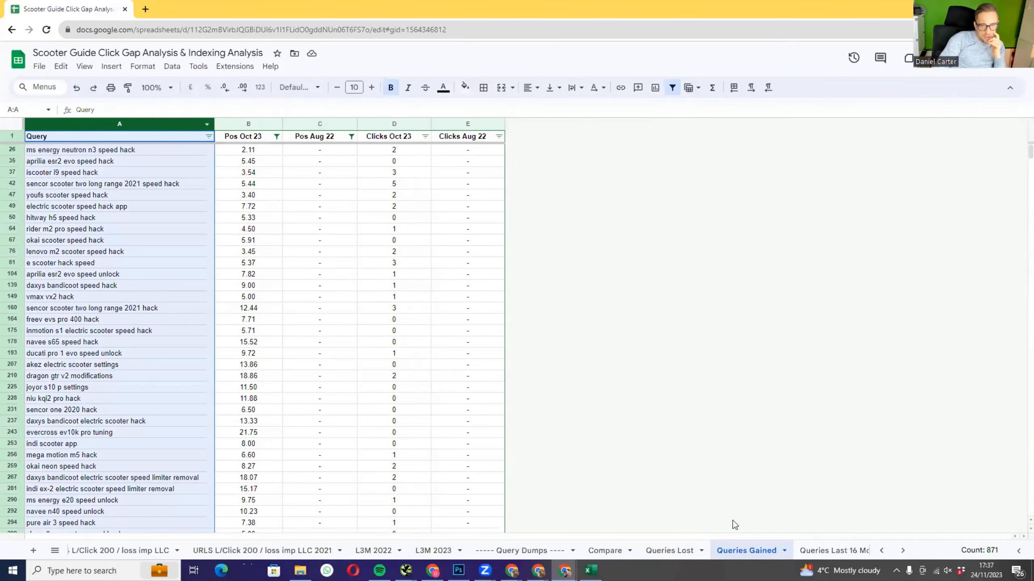
left_click(684, 551)
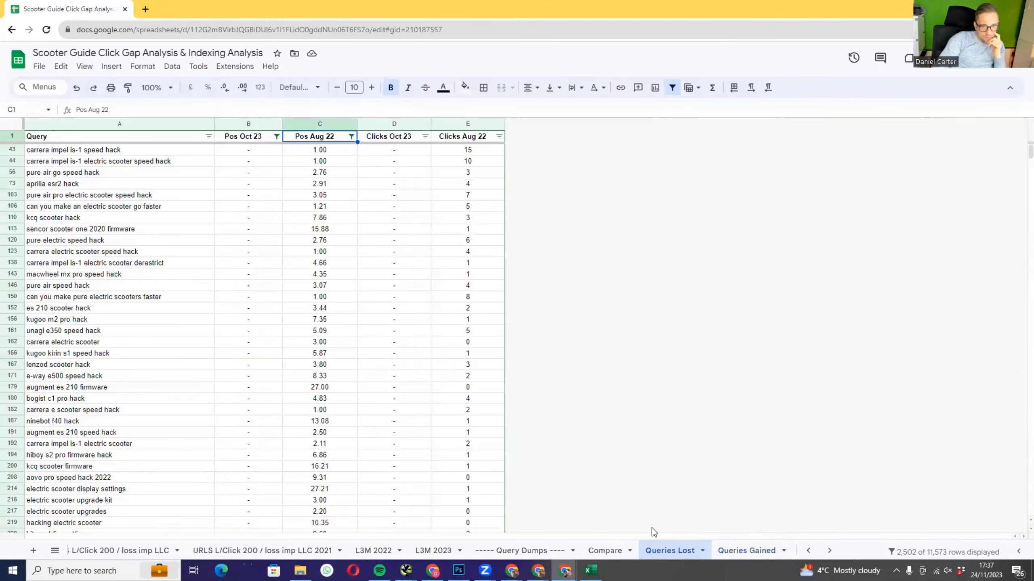
left_click(123, 121)
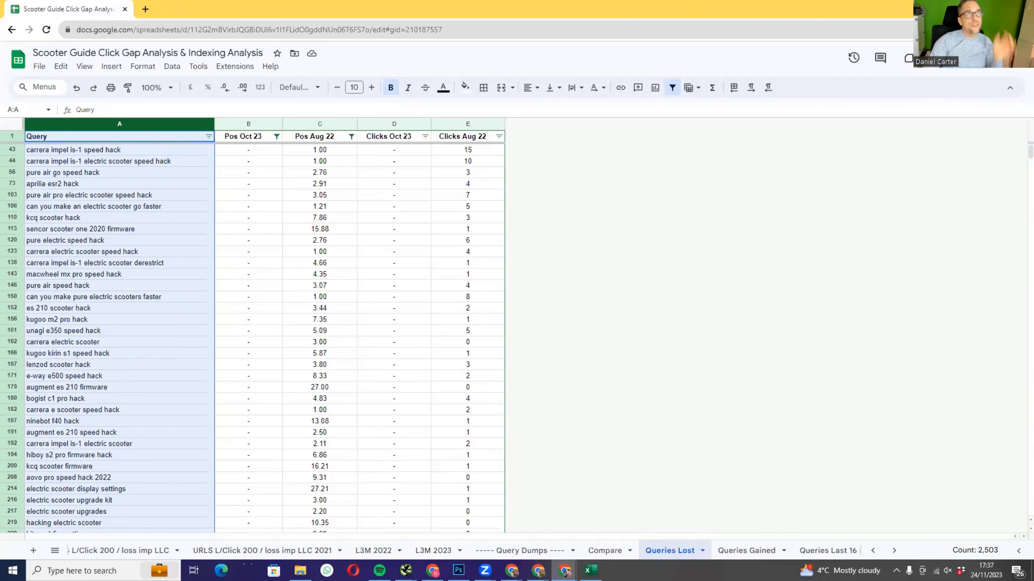
- Switch to ChatGPT, look at the enabled plugins including Access Google Sheet, and return to the spreadsheet
key("alt+Tab")
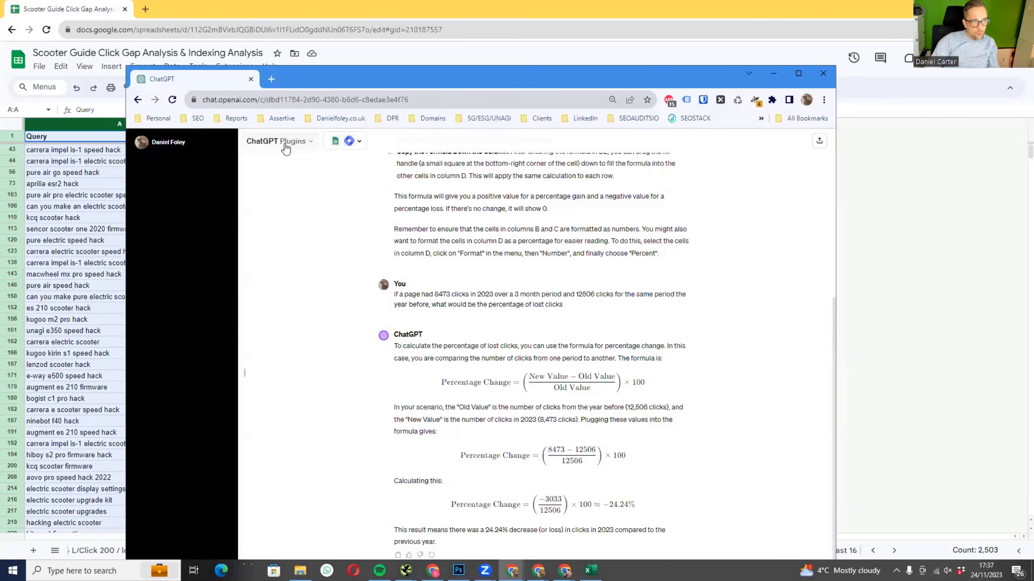
left_click(347, 141)
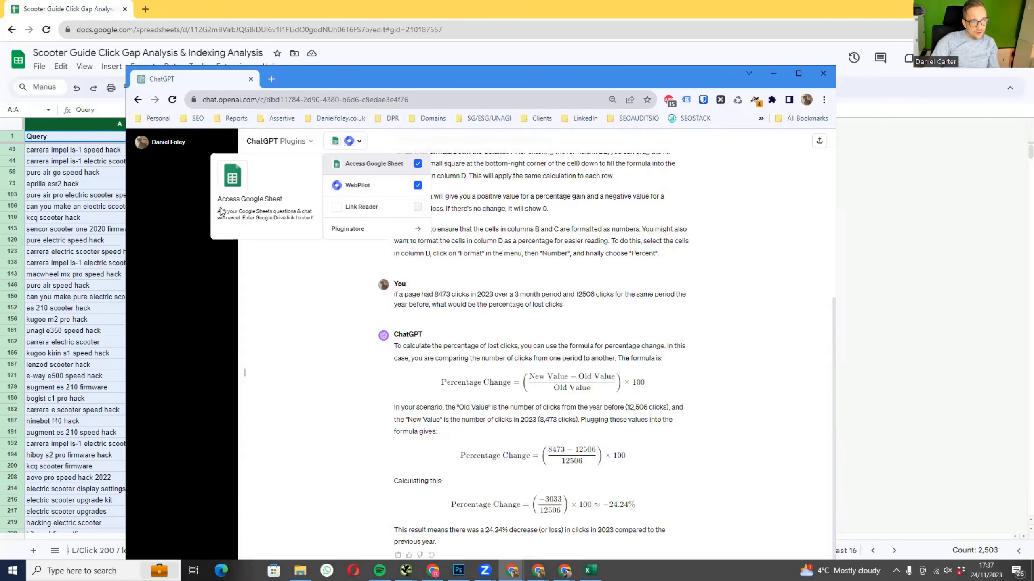
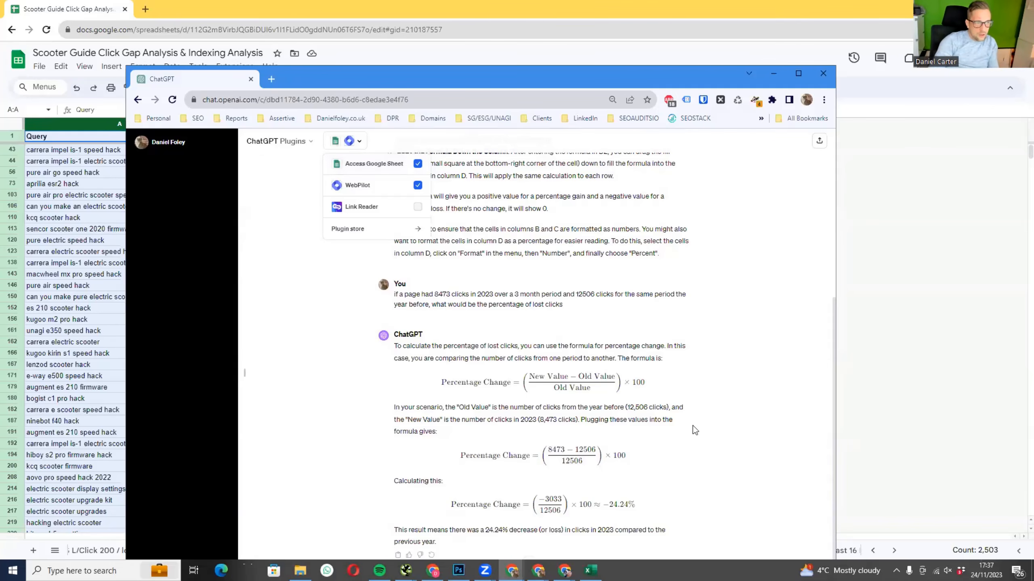
left_click(667, 309)
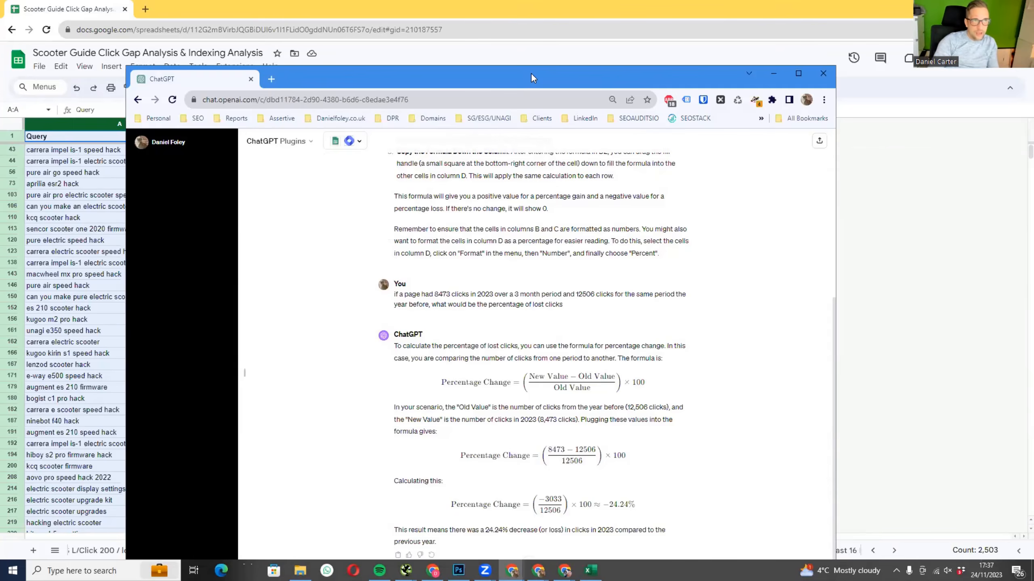
left_click(773, 74)
- Share the spreadsheet with anyone with the link as Editor and copy the sharing link
left_click(969, 58)
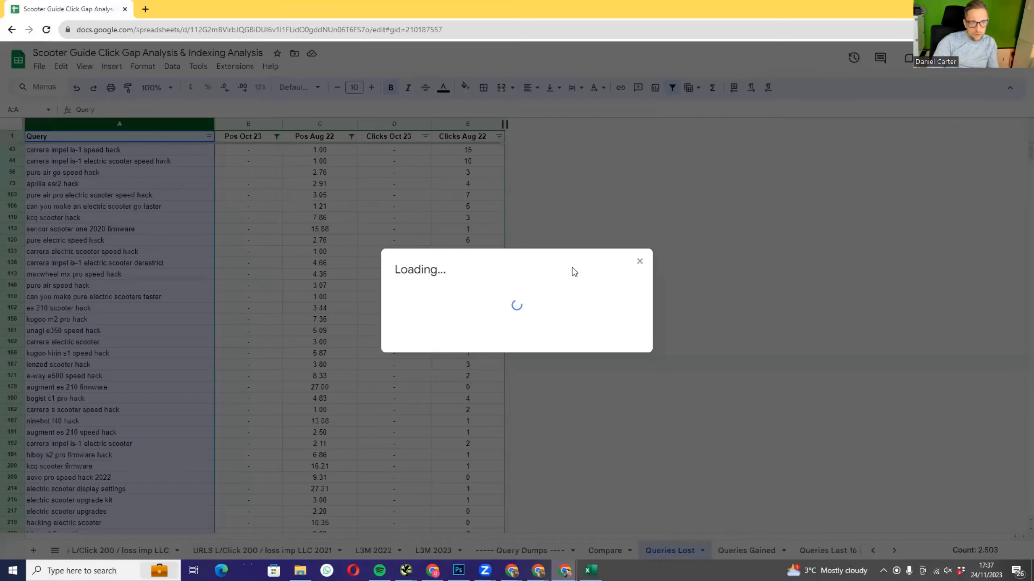
left_click(438, 352)
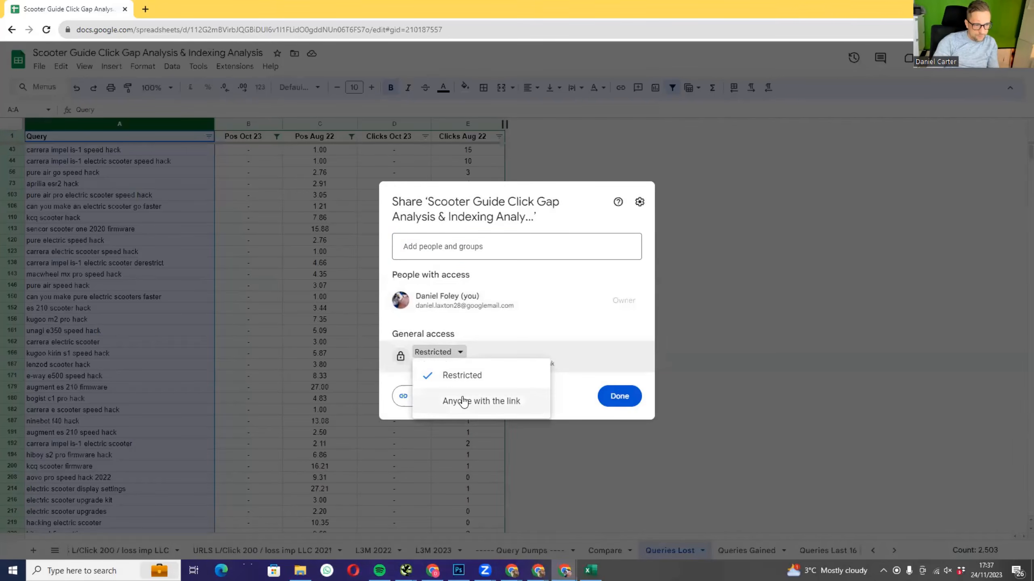
left_click(463, 401)
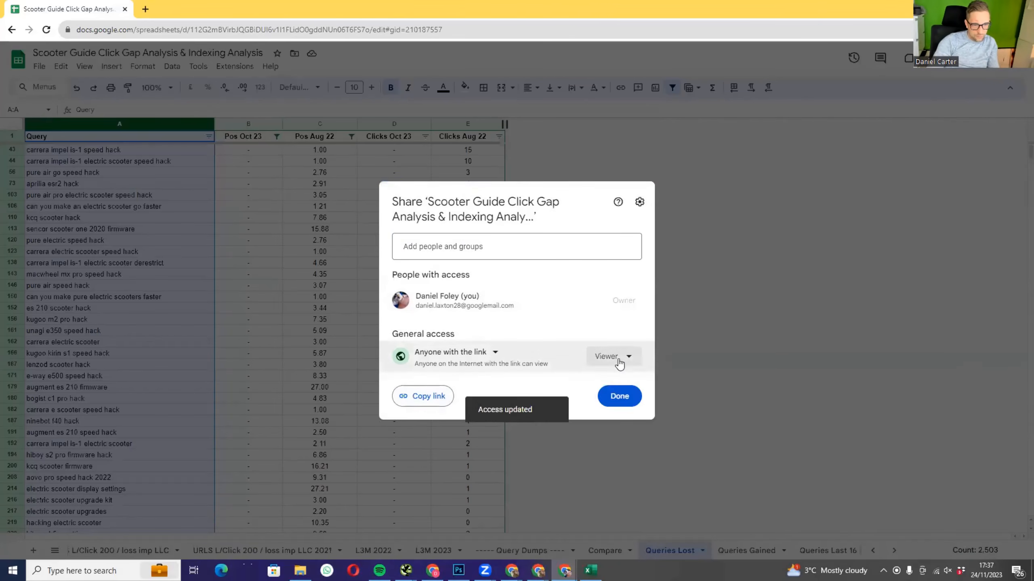
left_click(620, 363)
left_click(621, 450)
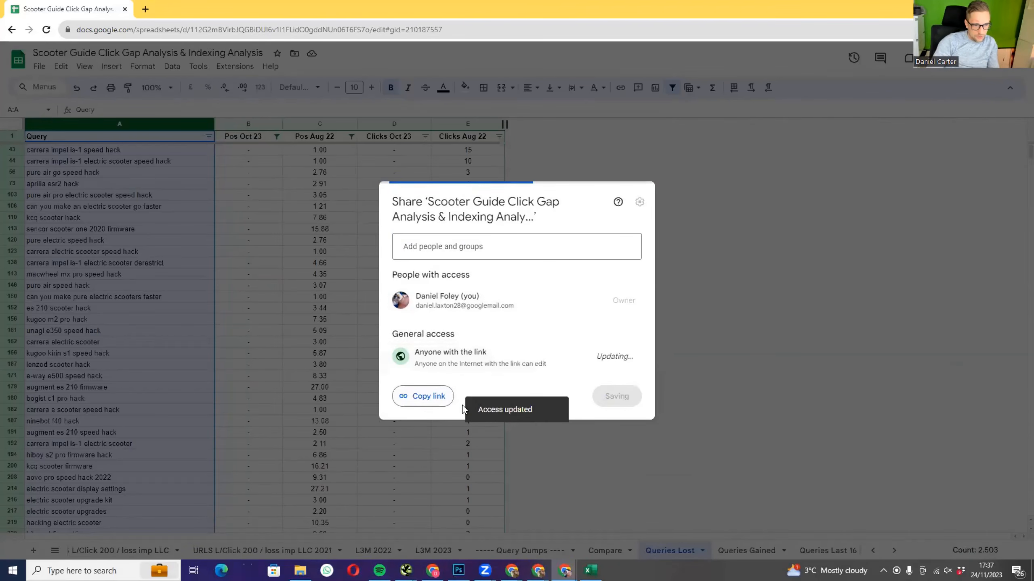
left_click(431, 401)
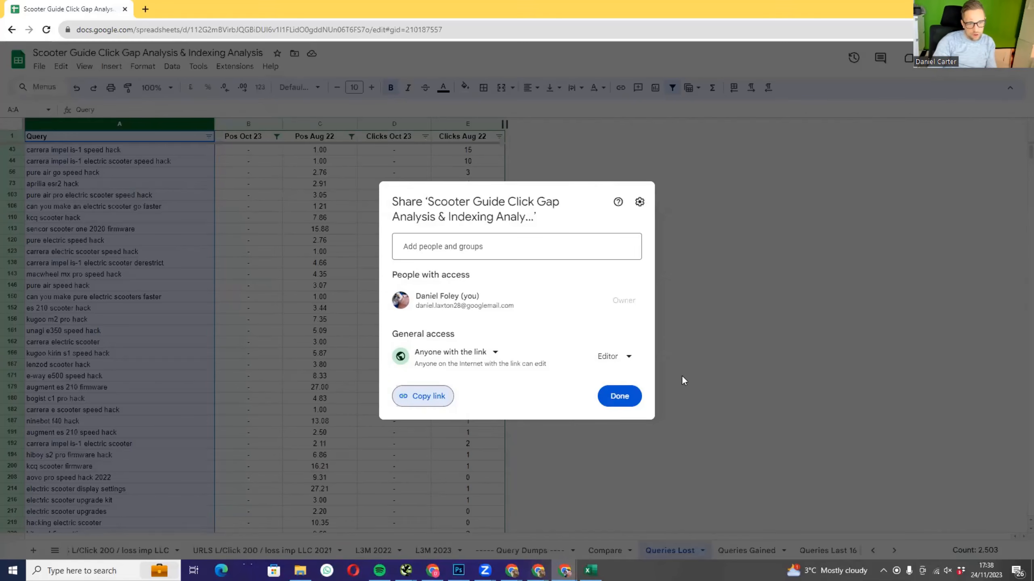
- Close the sharing dialog, switch to ChatGPT and send "Can you access this google sheet:" followed by the copied sharing link
left_click(619, 396)
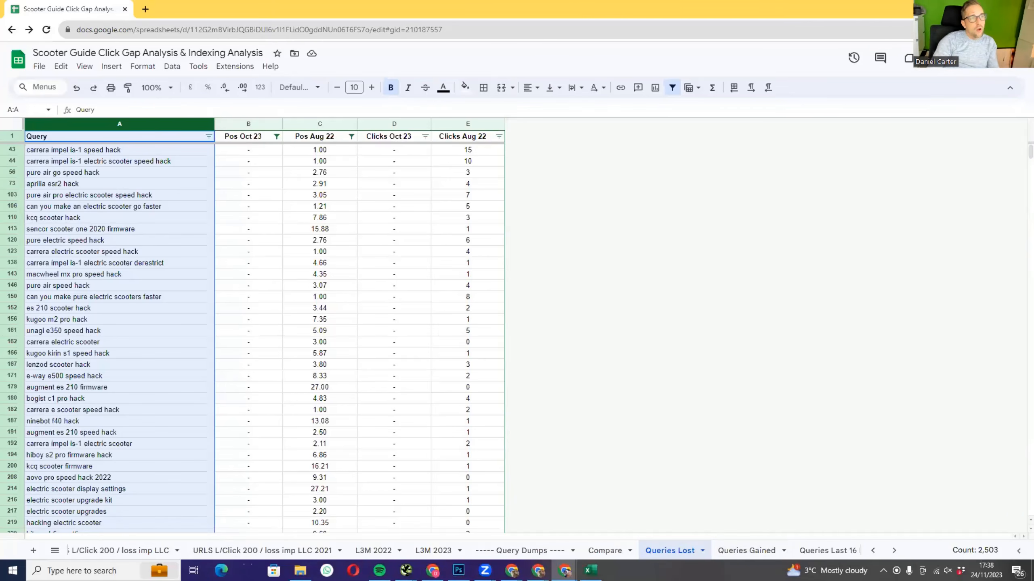
key("alt+Tab")
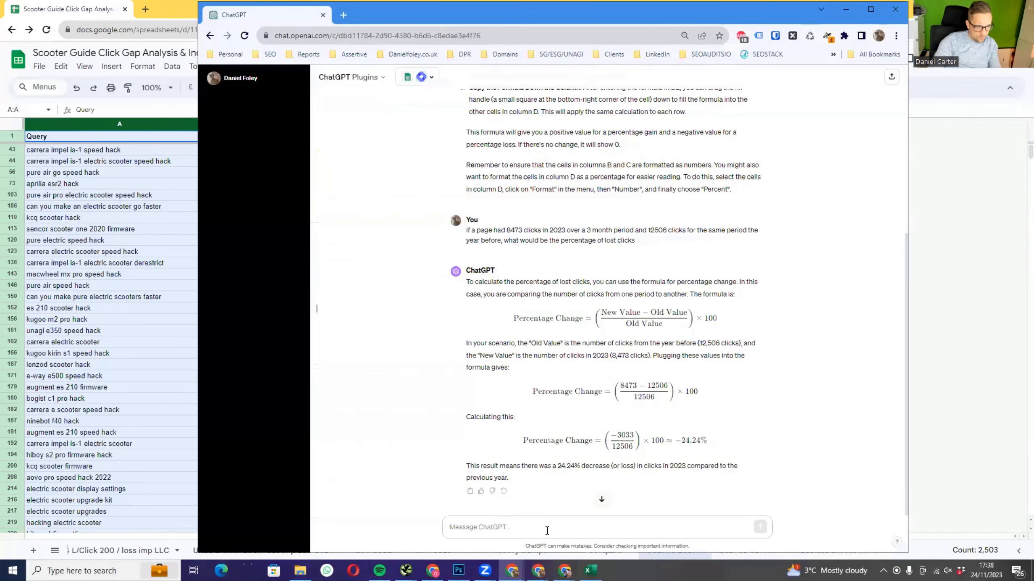
left_click(548, 530)
key("Caps_Lock")
type("C")
key("Caps_Lock")
type("an you ac")
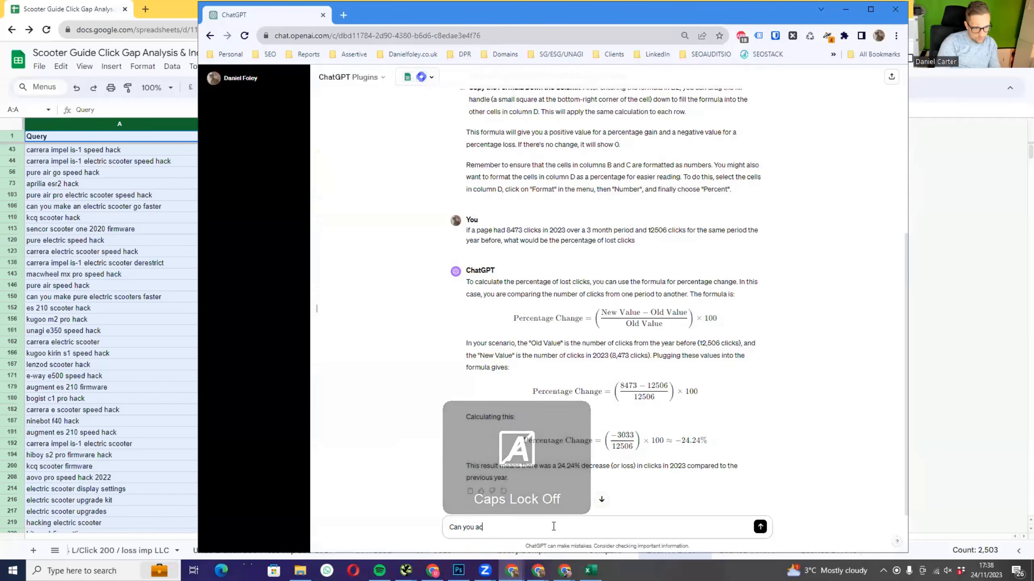
type("cess this google sheet")
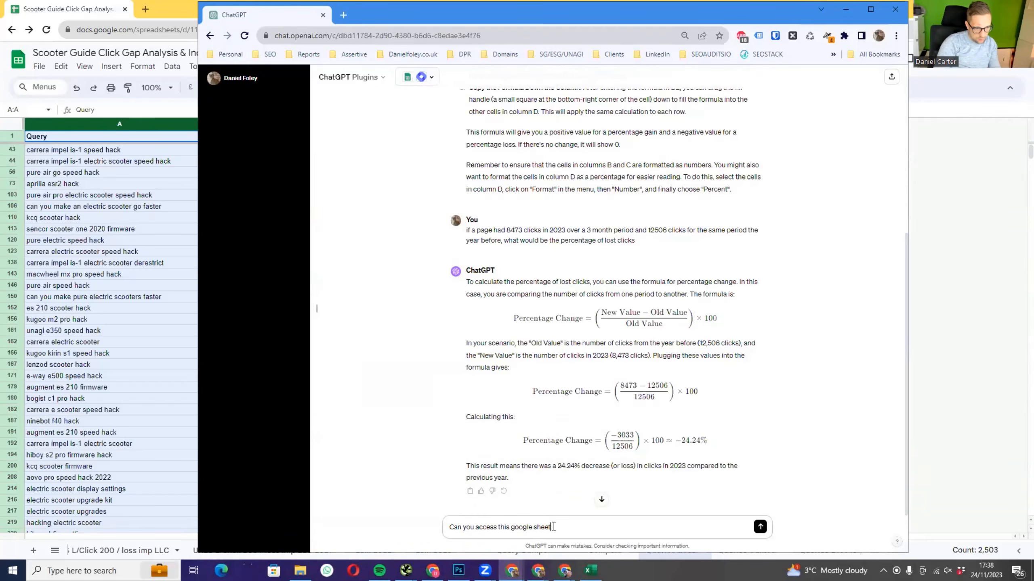
type(":")
key("ctrl+v")
key("Return")
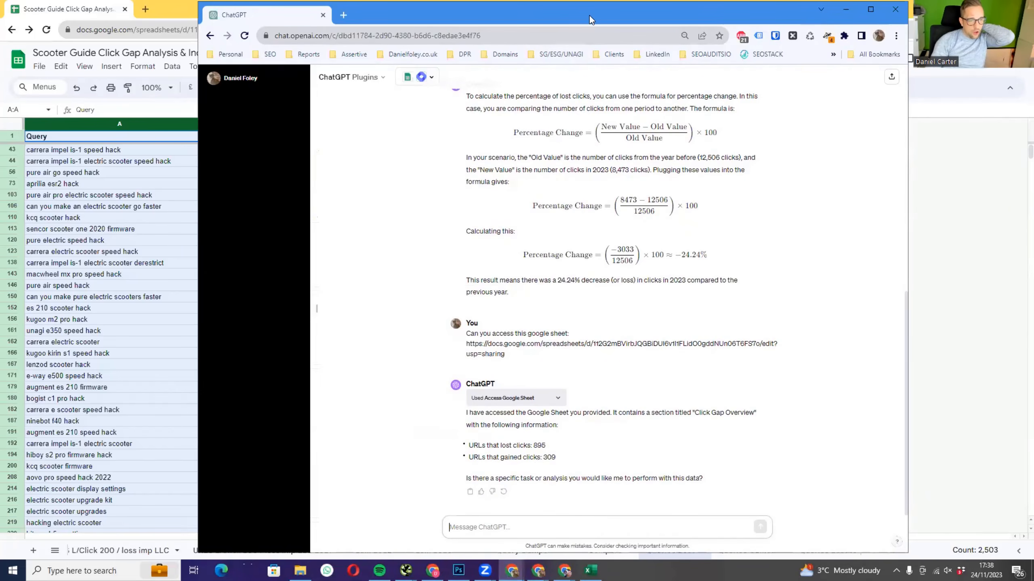
- Begin a new prompt with "I want you to help me perform an analysis - let me explain the situation."
left_click_drag(589, 15, 524, 3)
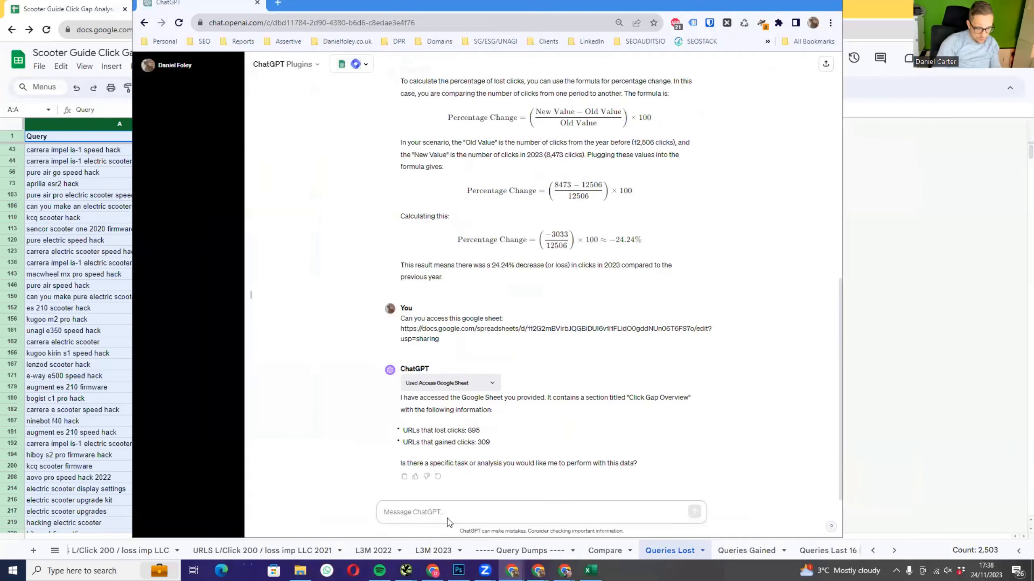
key("Caps_Lock")
type("I want you to he")
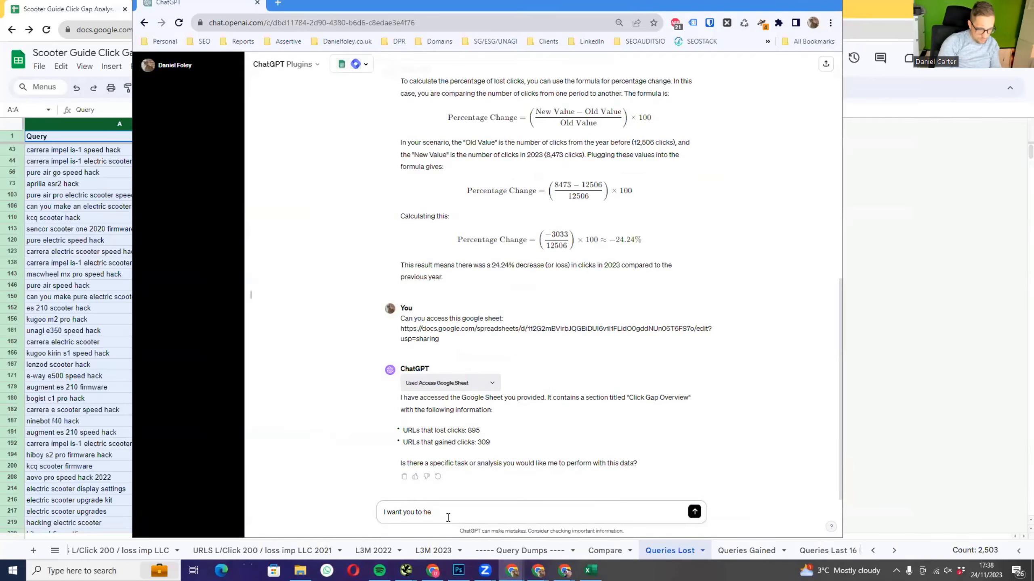
type("lp me perform an analy")
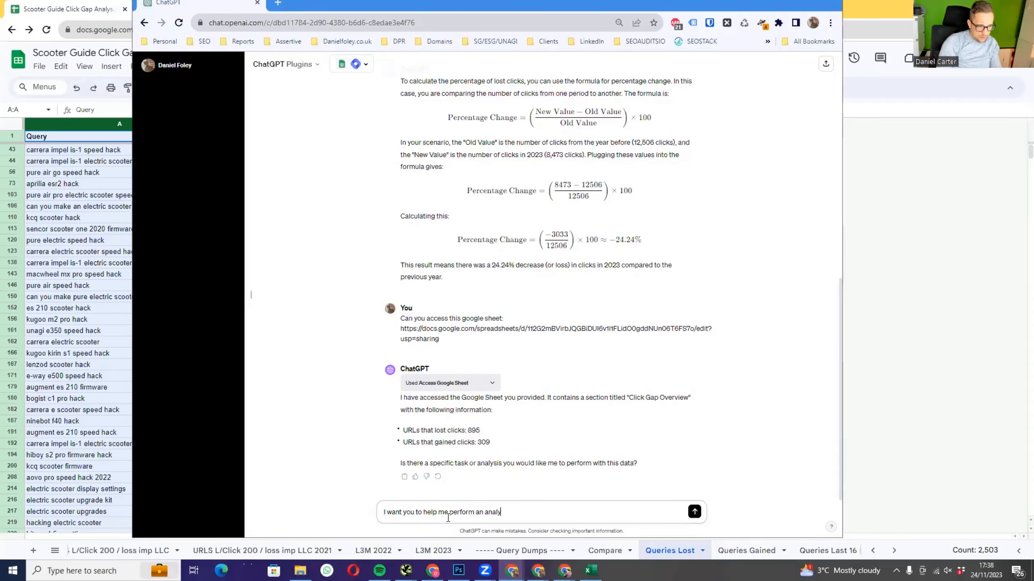
type("sis ")
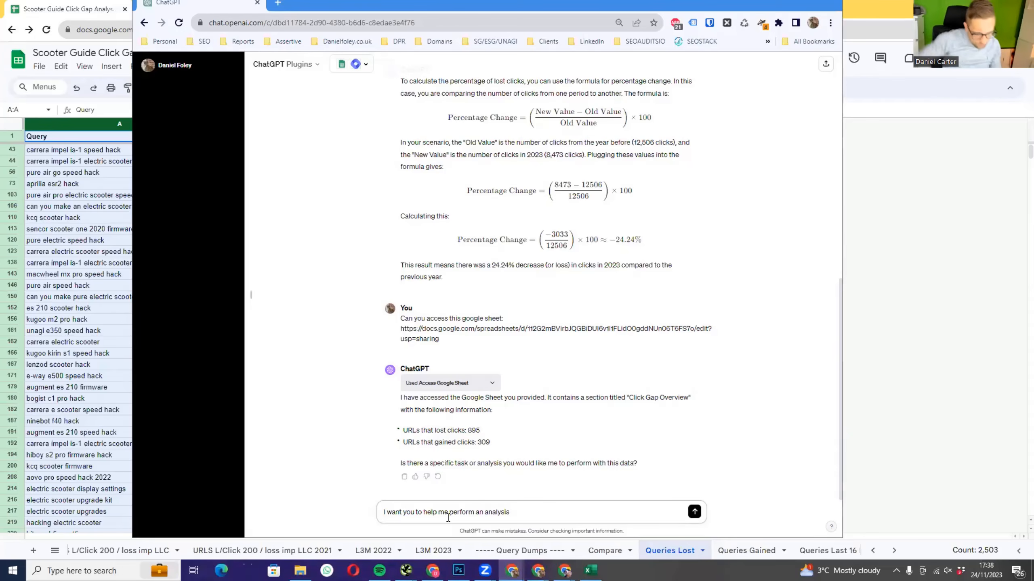
type("- let me explain the situa")
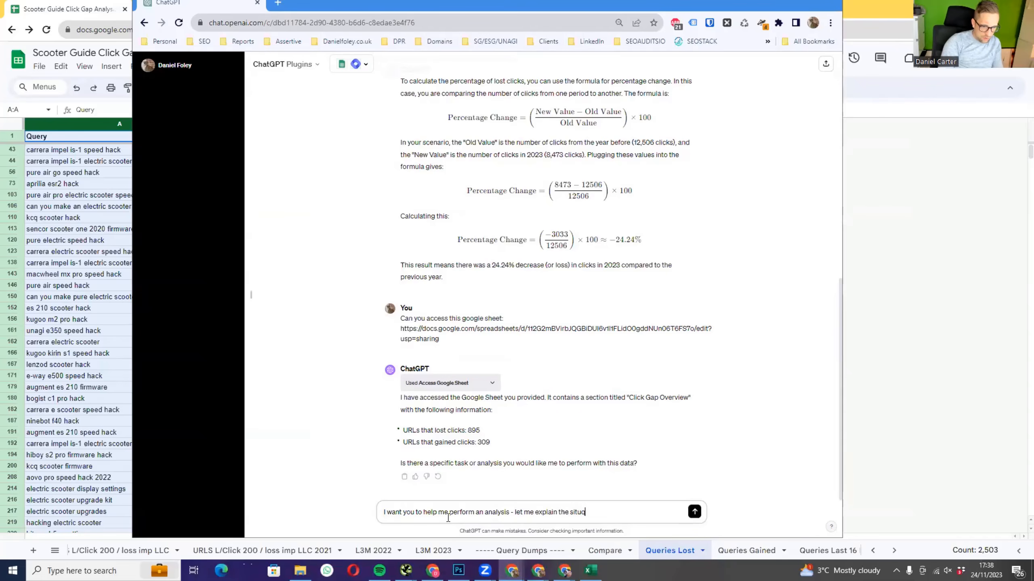
key("BackSpace")
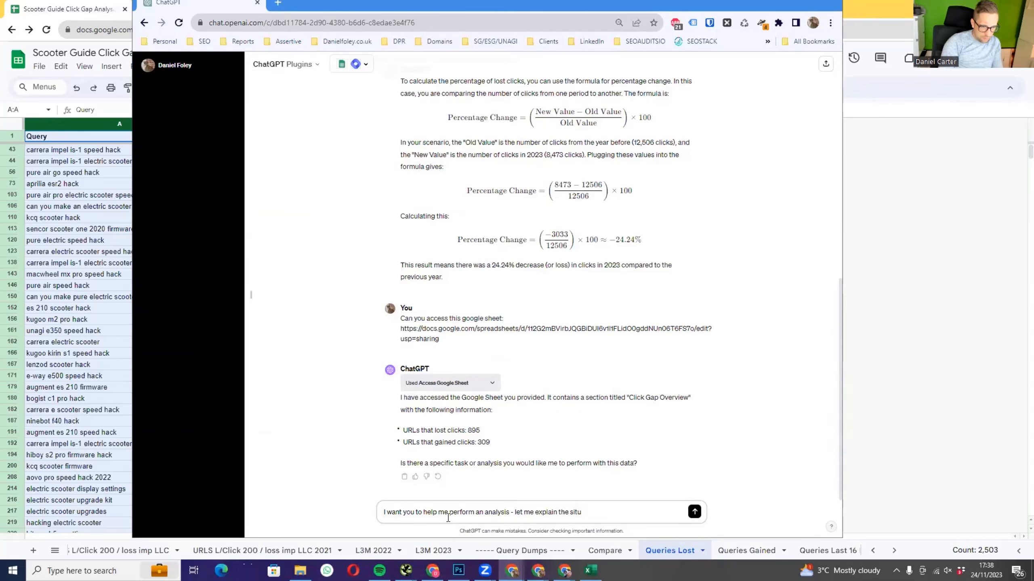
type("ation.")
- Continue the prompt with "I have taken a URL from a website, and using google search console data"
key("Caps_Lock")
type("I")
key("Caps_Lock")
type("have taken")
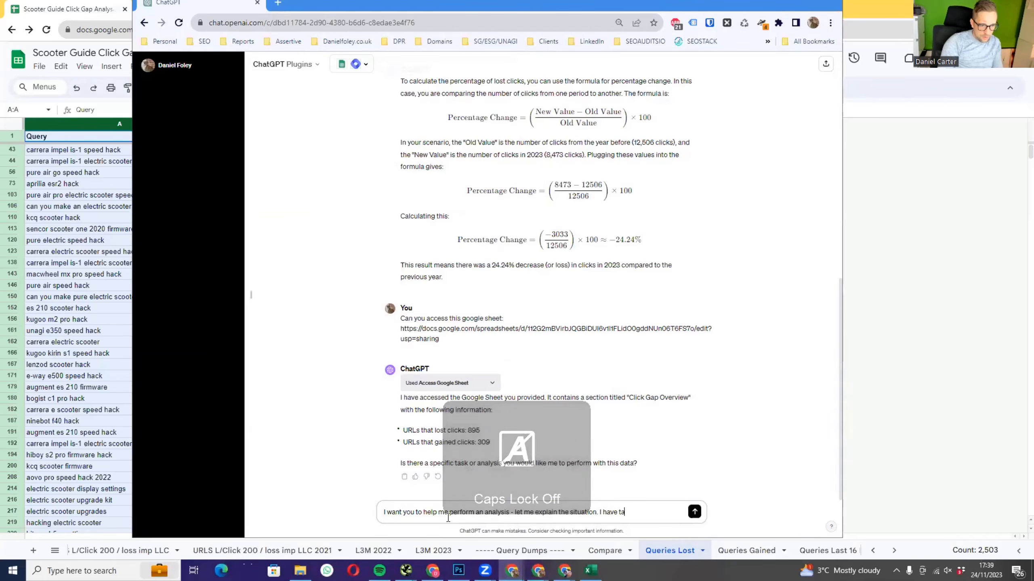
key("Caps_Lock")
type("A")
key("Caps_Lock")
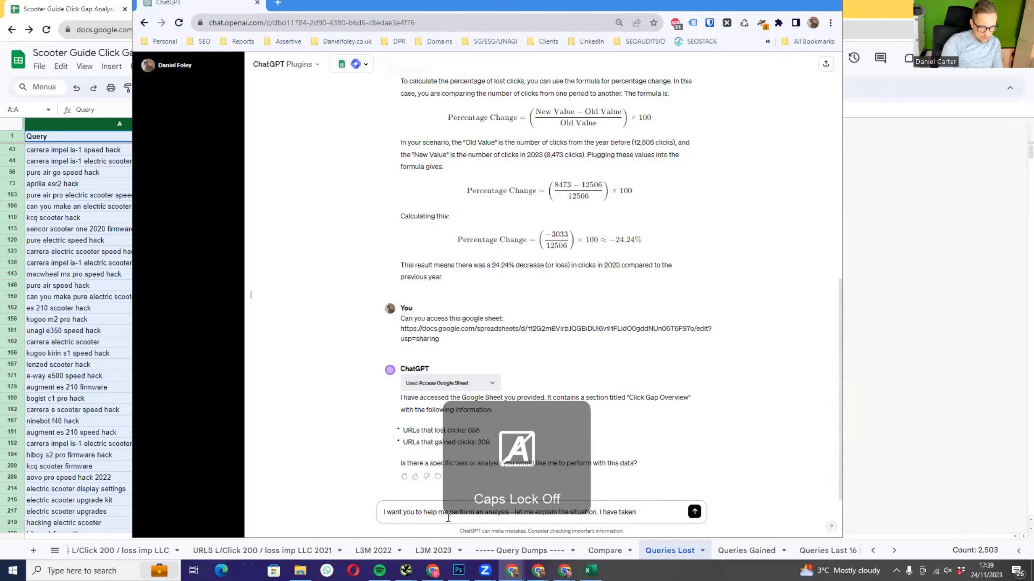
type("a")
key("Caps_Lock")
type("URL")
key("Caps_Lock")
type("from a website, and using google search console dat")
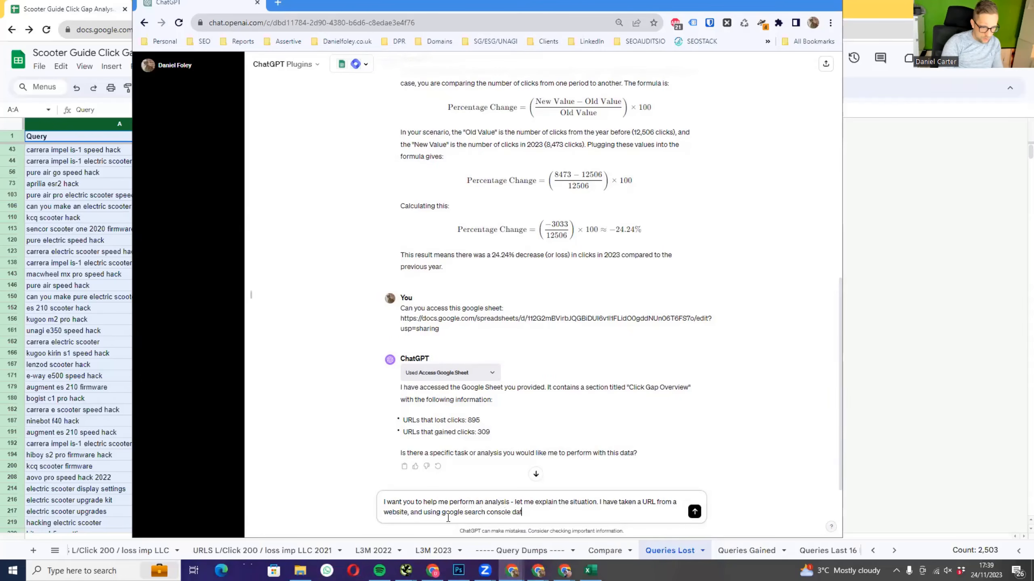
- Complete the prompt's sentence with "I have exported a list of queries that the URL was served for over a 16 month period."
type("a")
key("Caps_Lock")
type("I")
key("Caps_Lock")
type("have exported a list of quer")
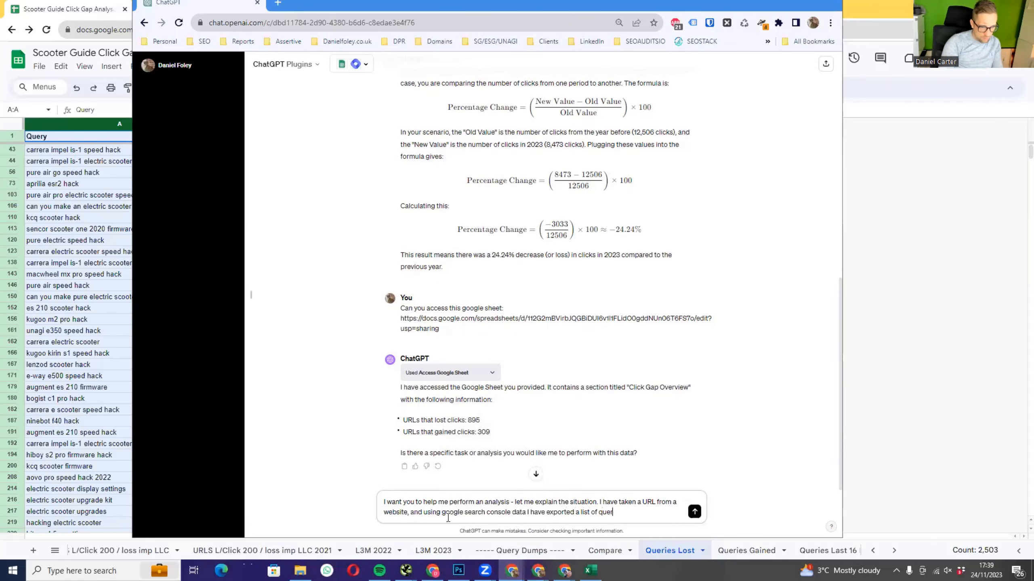
type("he")
key("Caps_Lock")
type("URL")
key("Caps_Lock")
type("was")
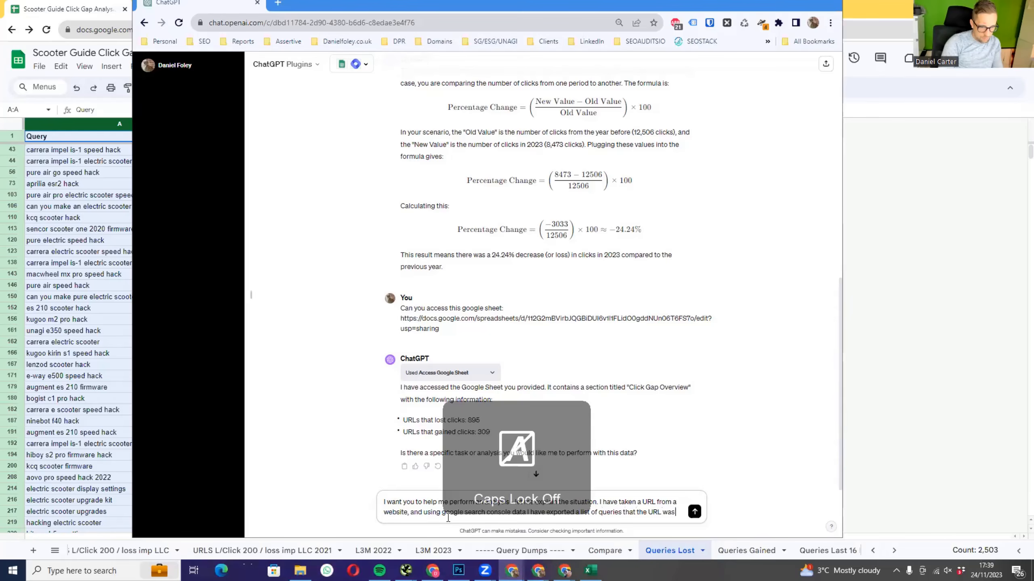
type(" served or")
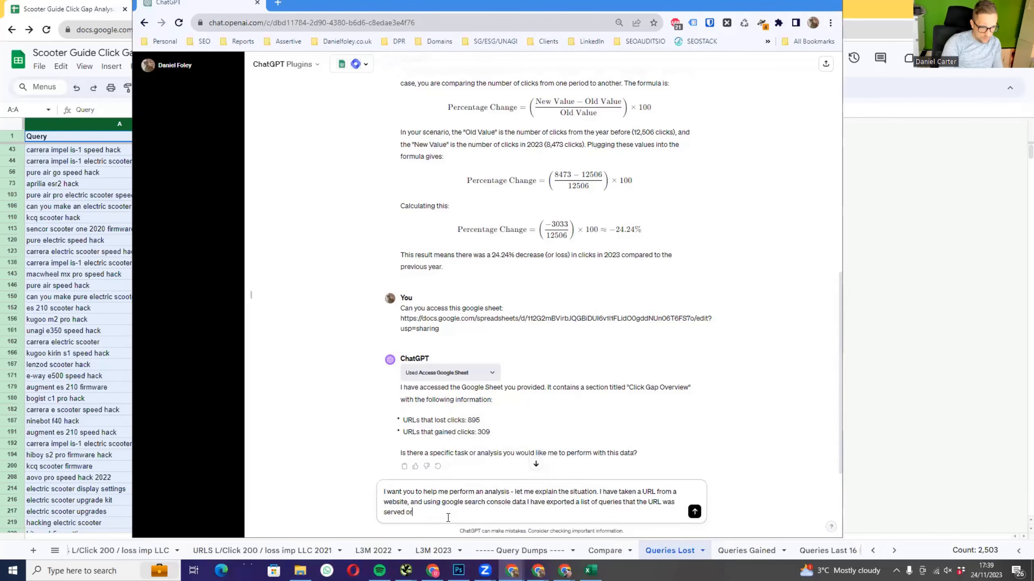
key("BackSpace")
key("BackSpace")
type("for over a 16 mon")
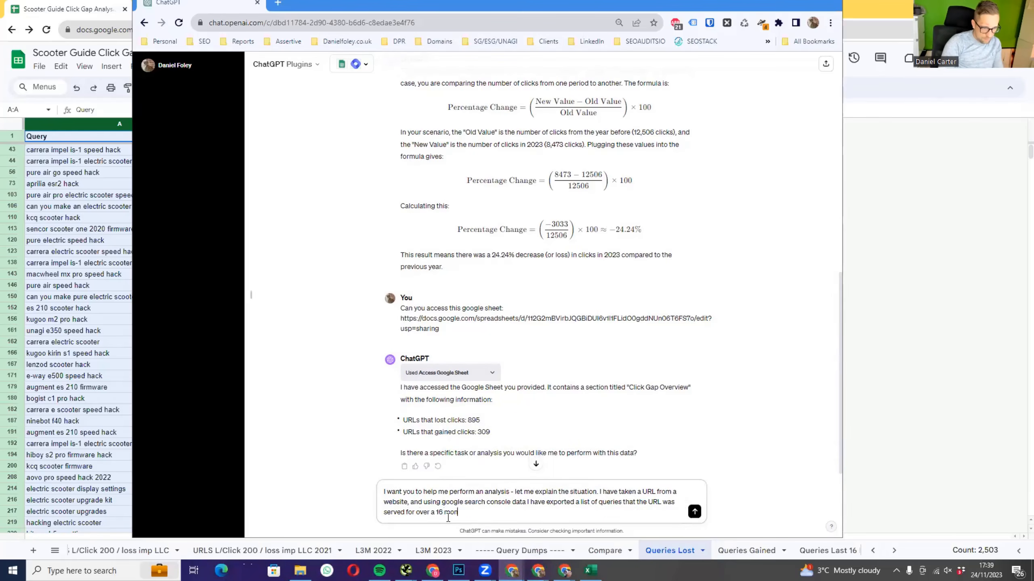
type("th period.")
- Start a new paragraph in the prompt, after a blank line, with "Now, I have taken 2 compare periods -"
key("shift+Return")
key("shift+Return")
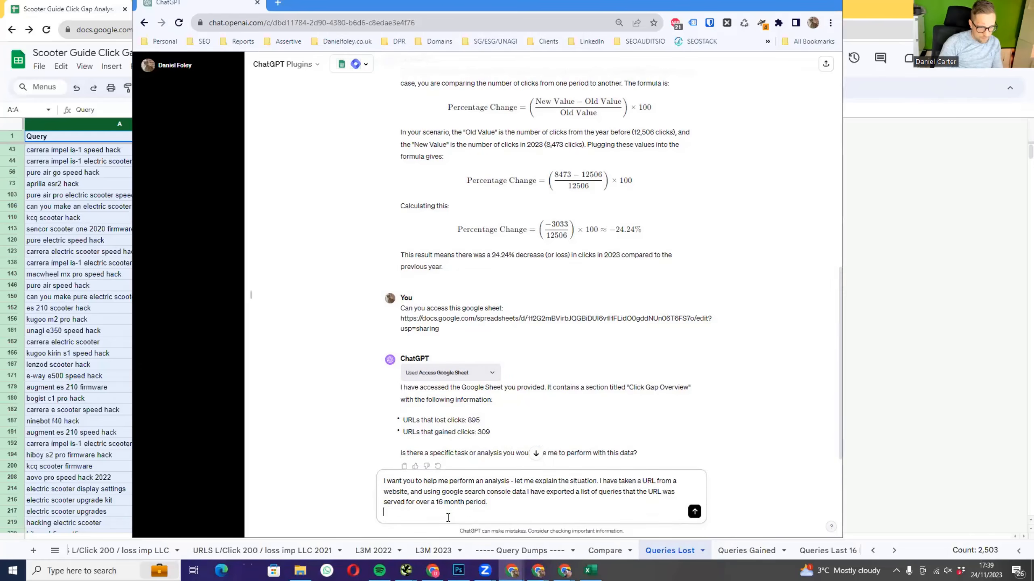
key("Caps_Lock")
type("N")
key("Caps_Lock")
type("w")
key("BackSpace")
type("ow,")
key("Caps_Lock")
type("I")
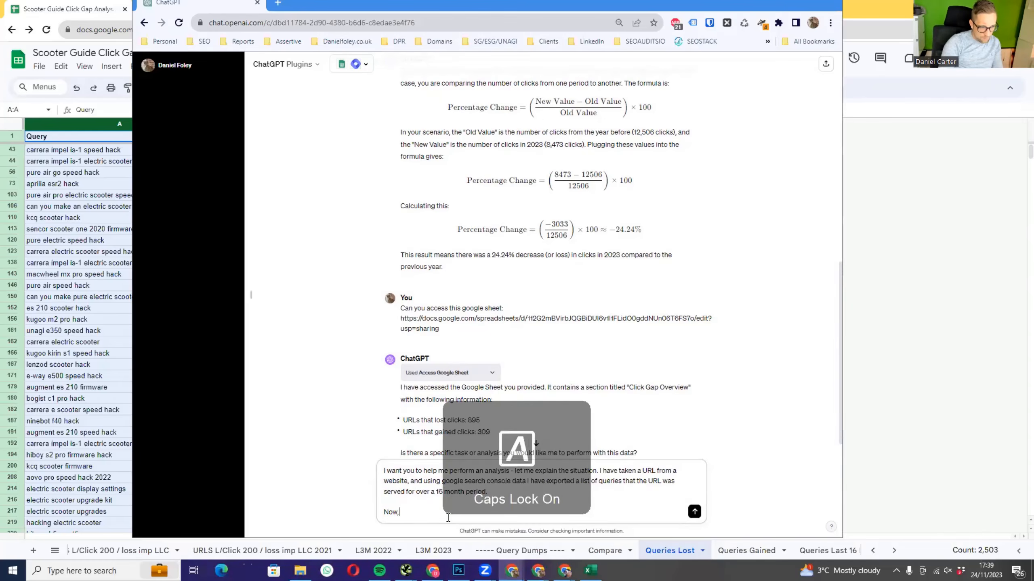
key("Caps_Lock")
type("hav taken")
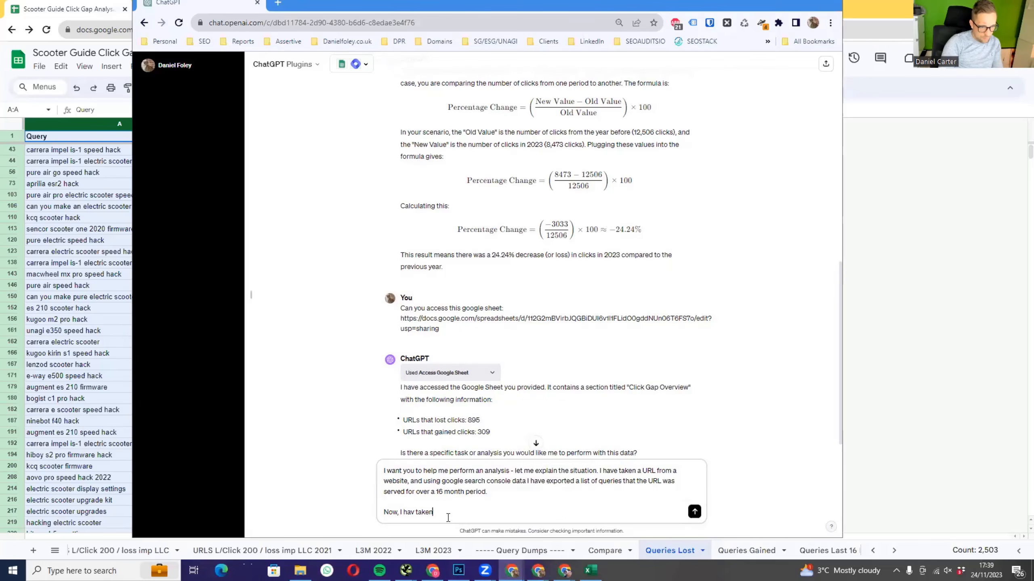
key("BackSpace")
key("BackSpace")
key("BackSpace")
key("BackSpace")
key("BackSpace")
key("BackSpace")
type("e taken")
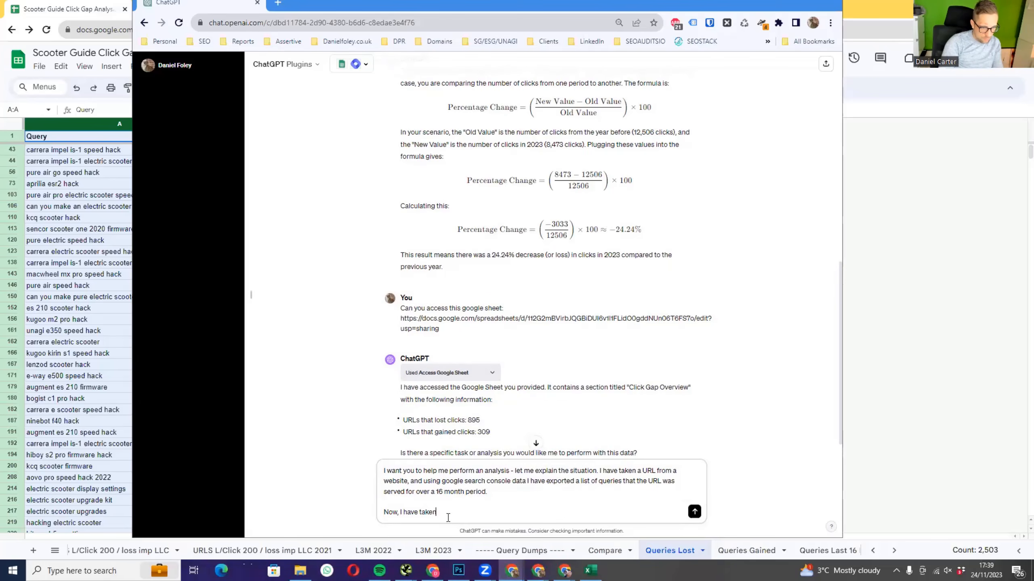
type(" 2 d")
key("BackSpace")
type("compare periods -")
- Continue the prompt with "I took queries for 31 days from August 2022 which you can see in the sheet called"
key("Caps_Lock")
type("I")
key("Caps_Lock")
type("took queries for 31 days")
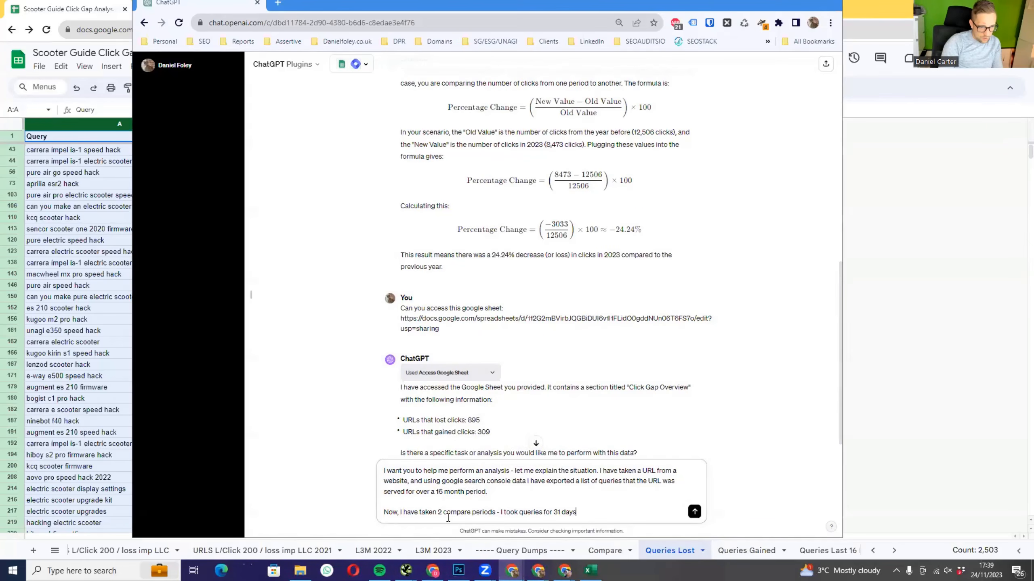
type(" from")
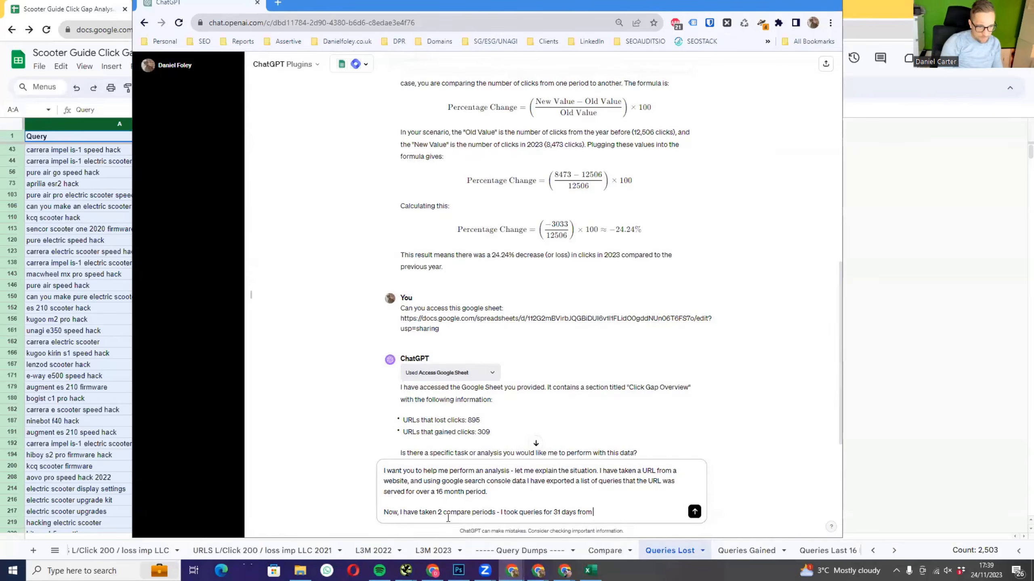
key("Caps_Lock")
type("A")
key("Caps_Lock")
type("ugust 2022")
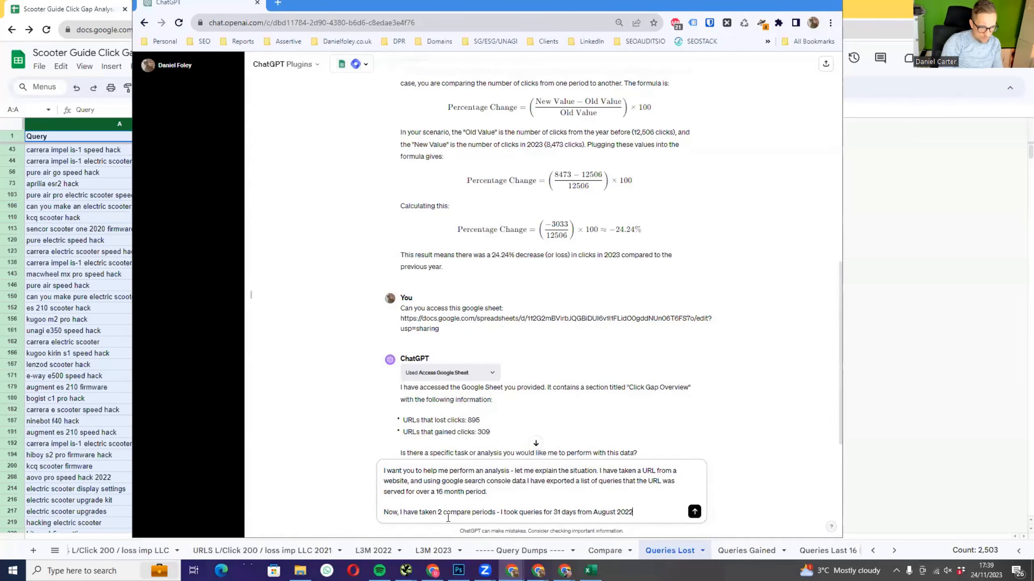
type(" which you can")
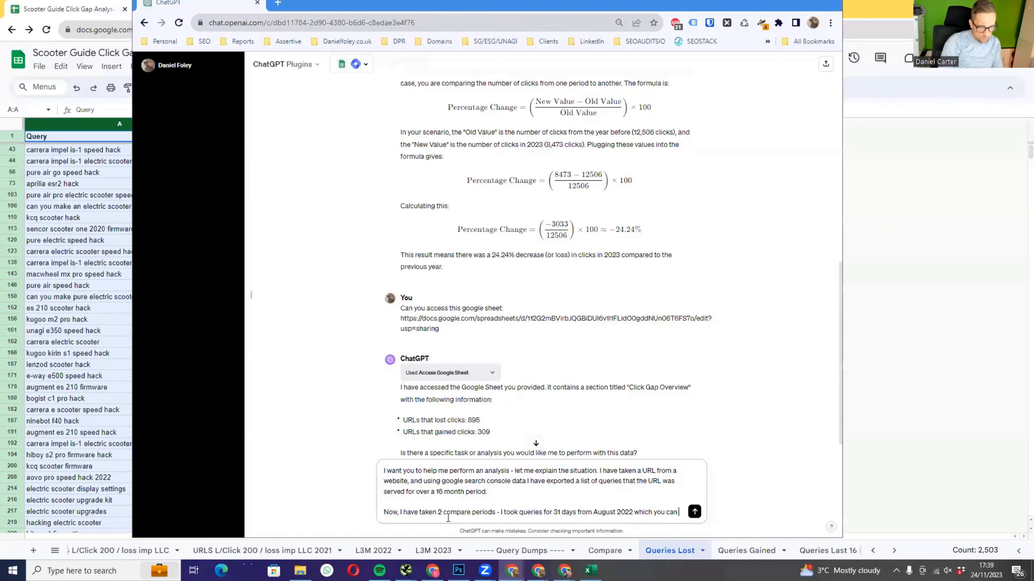
type(" see in the s")
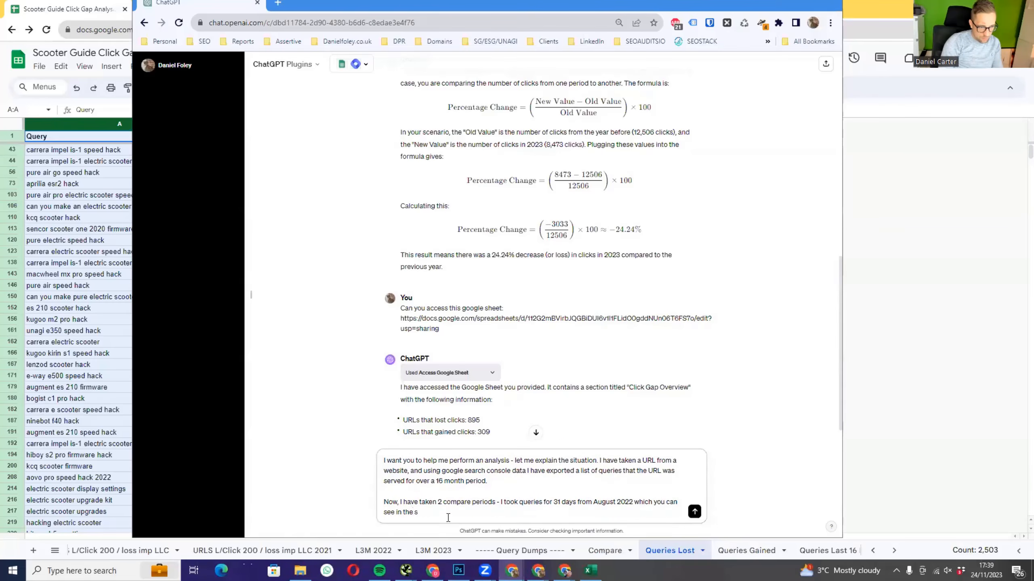
type("heet called")
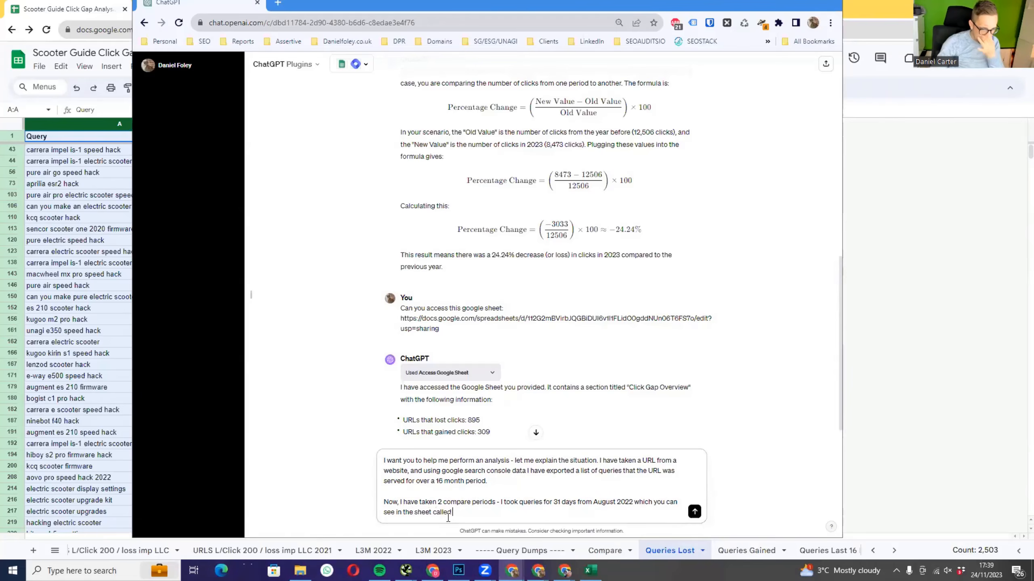
- Move the ChatGPT window aside, check the names of the query sheets in the spreadsheet, and return to ChatGPT
left_click_drag(571, 3, 0, 42)
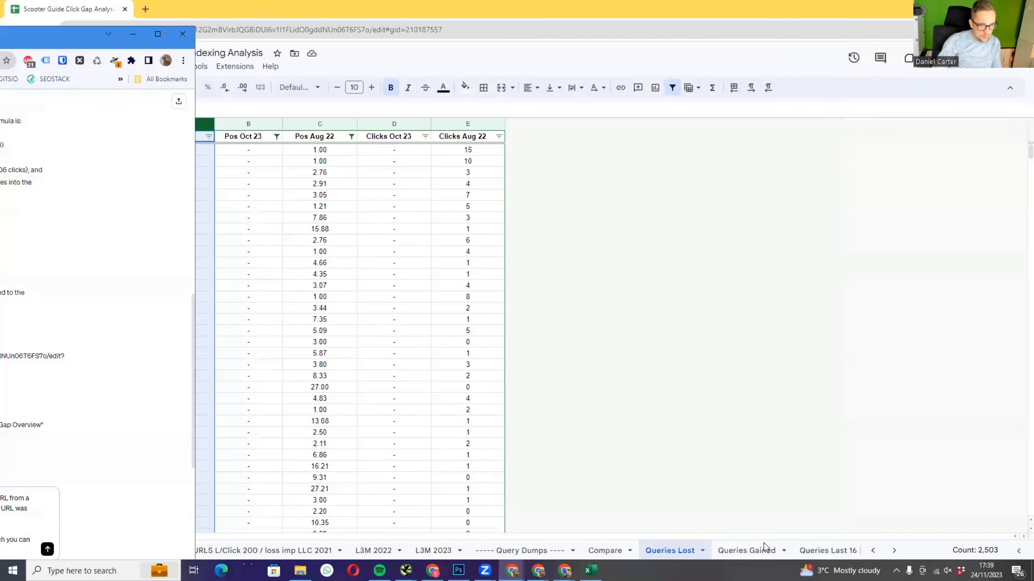
left_click(895, 552)
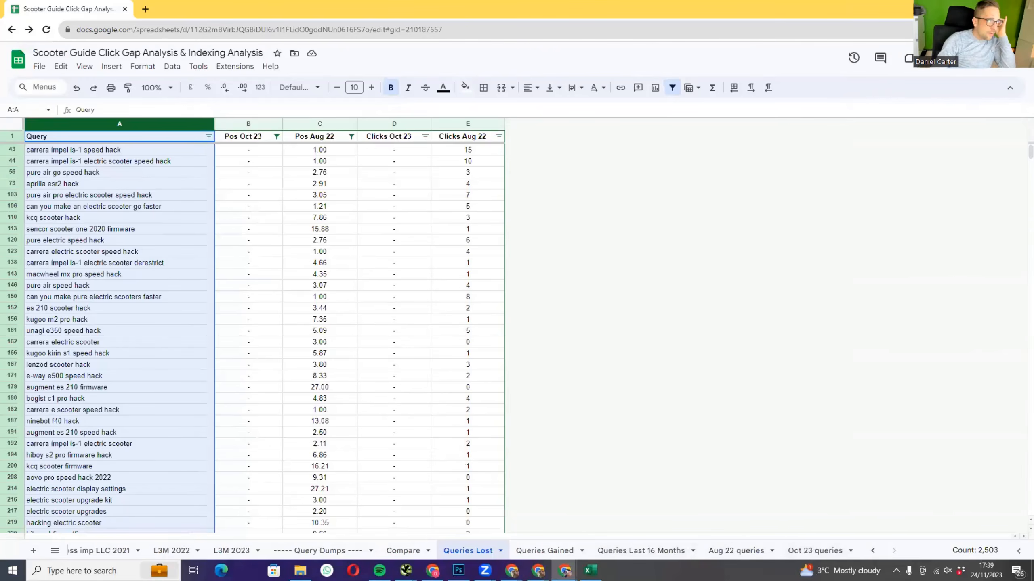
key("alt+Tab")
left_click_drag(49, 39, 741, 8)
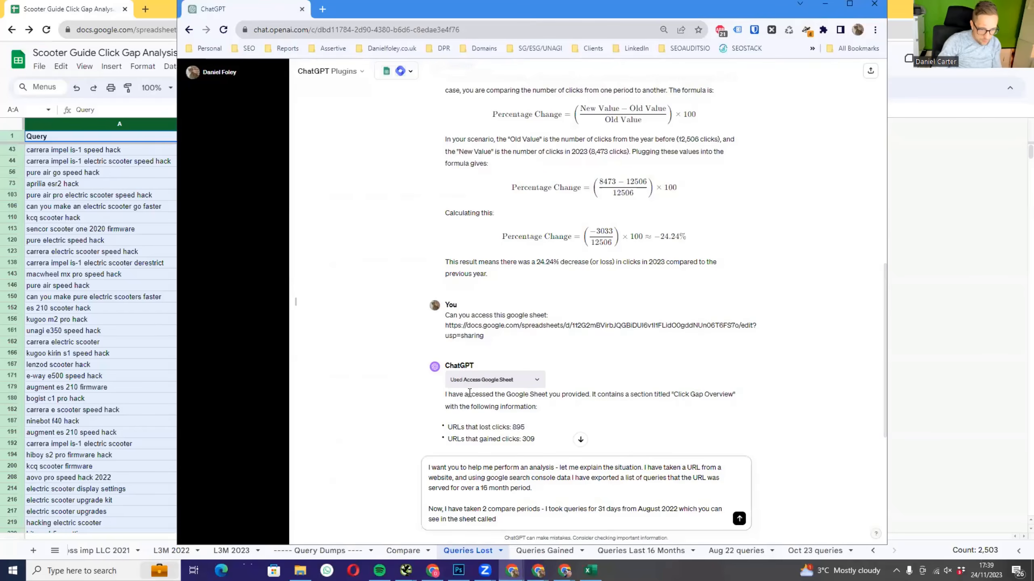
- Replace the prompt's unfinished clause about August 2022 with "I then split those queries into 2 sheets called"
left_click_drag(537, 521, 546, 510)
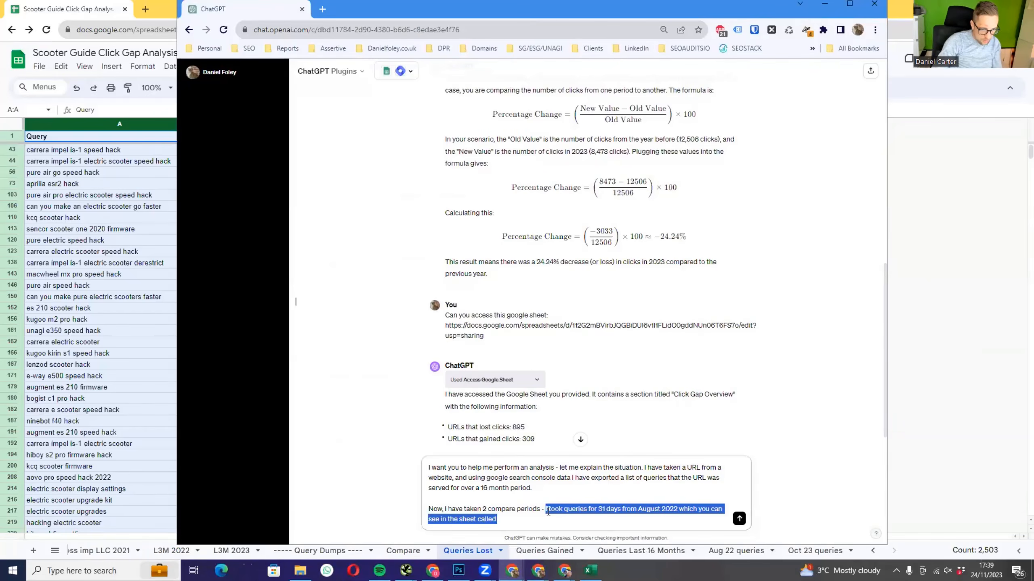
key("BackSpace")
key("Caps_Lock")
type("I then sp")
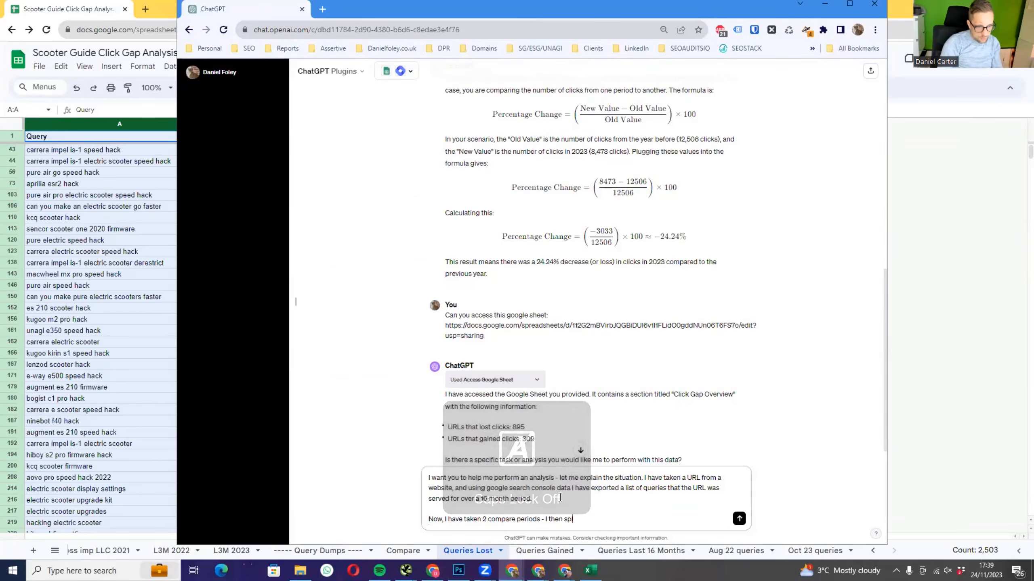
type("lit those queries")
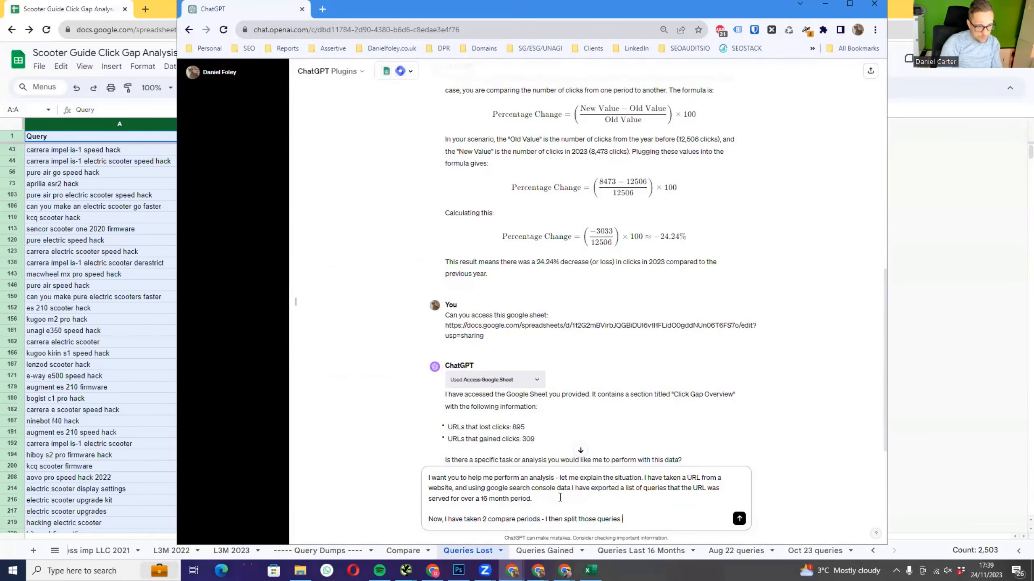
type(" into 2 sheets called")
- Complete the prompt's sentence with the sheet names "QUERIES LOST and QUERIES GAINED." in capitals
key("Caps_Lock")
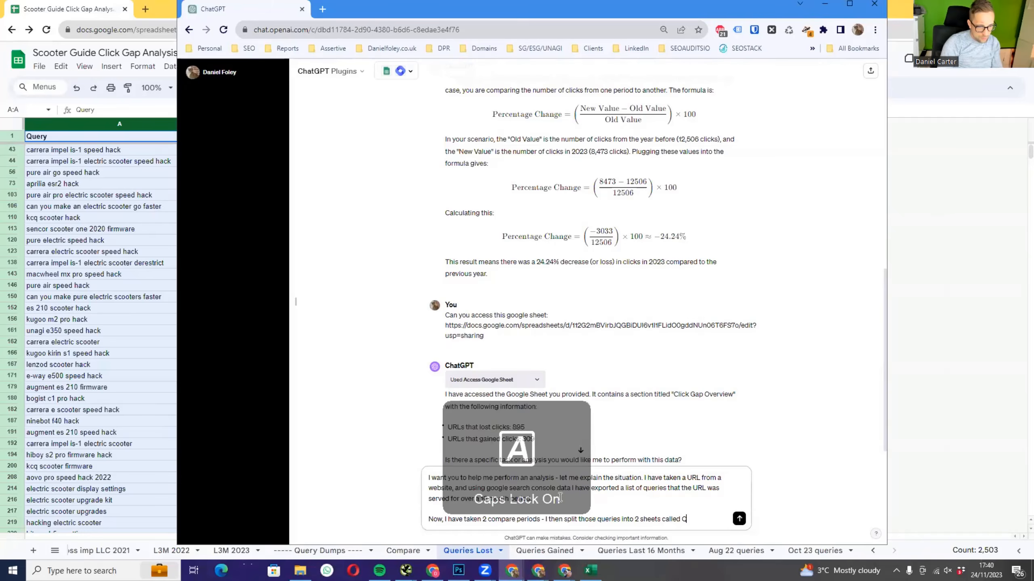
type("QUERIES LOST")
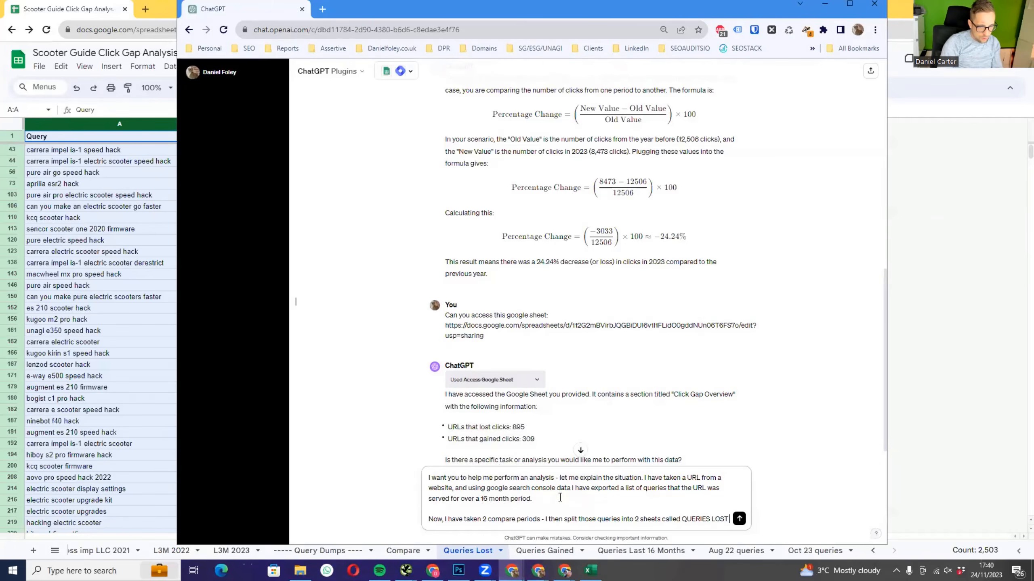
key("Caps_Lock")
type("and")
key("Caps_Lock")
type("QUERIES G")
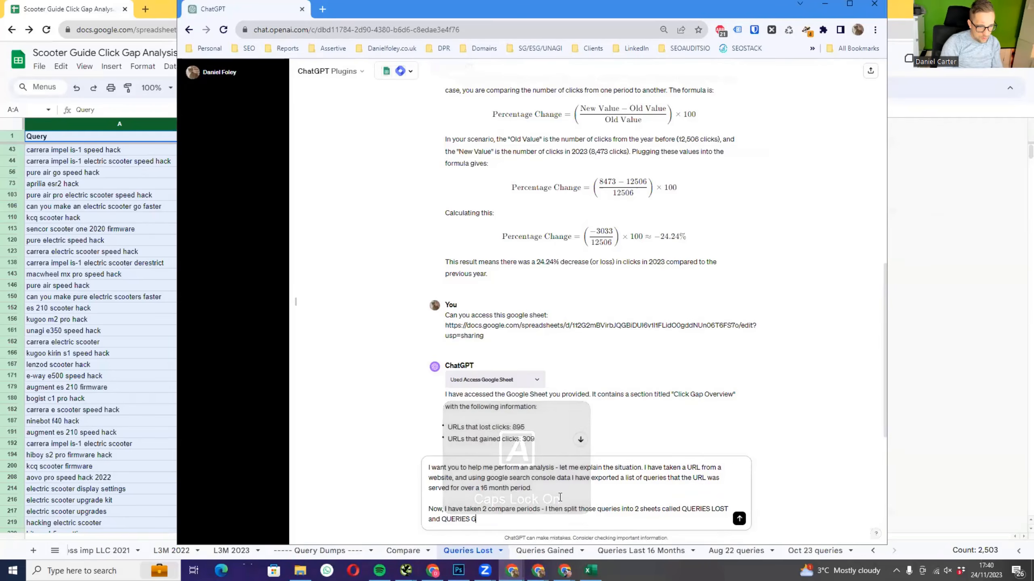
type("AINED.")
- Start a new paragraph in the prompt, after a blank line, with "Now, here's what I want you to do -"
key("shift+Return")
key("shift+Return")
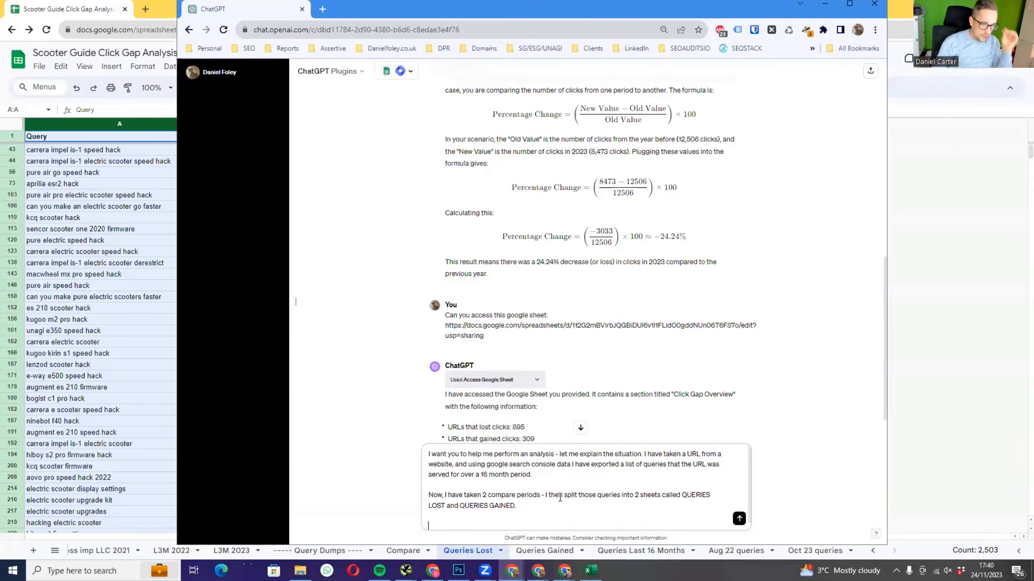
left_click_drag(626, 12, 587, 5)
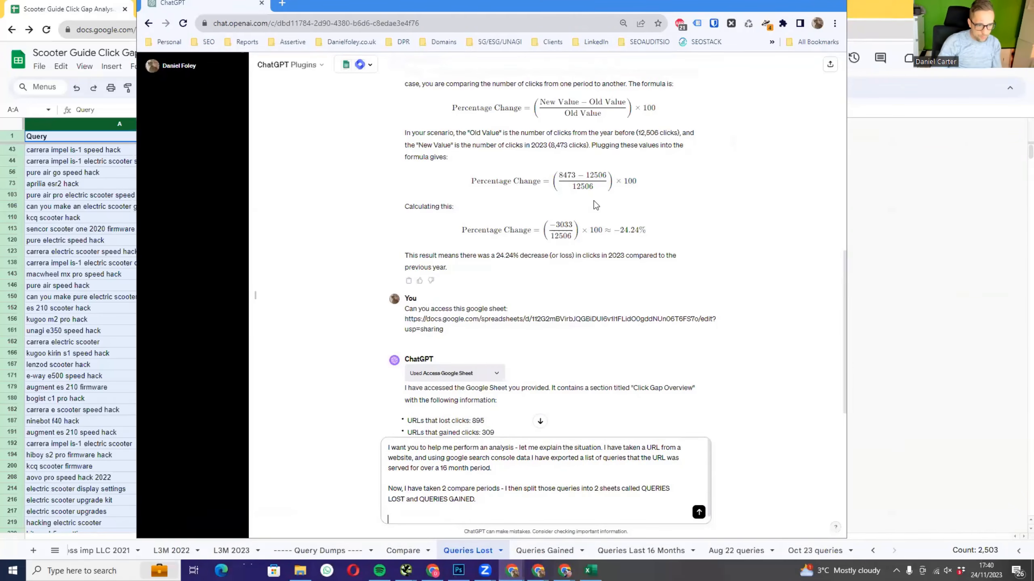
key("Caps_Lock")
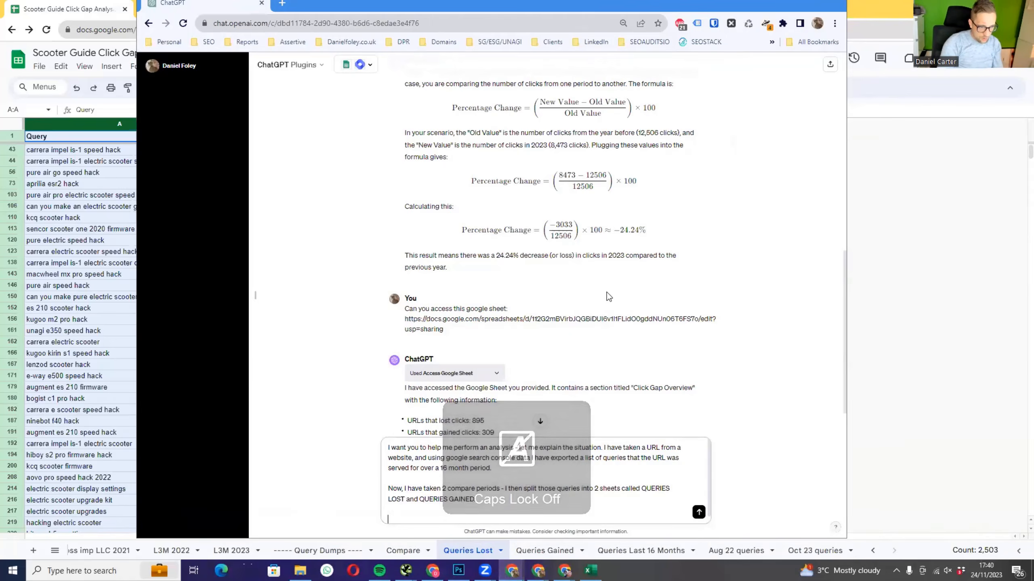
key("Caps_Lock")
type("N")
key("Caps_Lock")
type("ow")
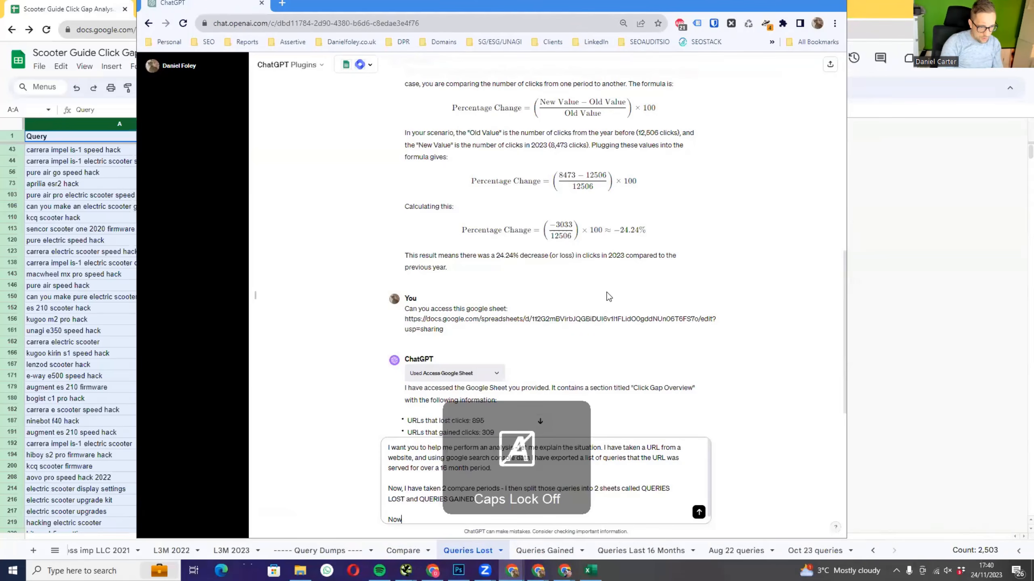
type(", he")
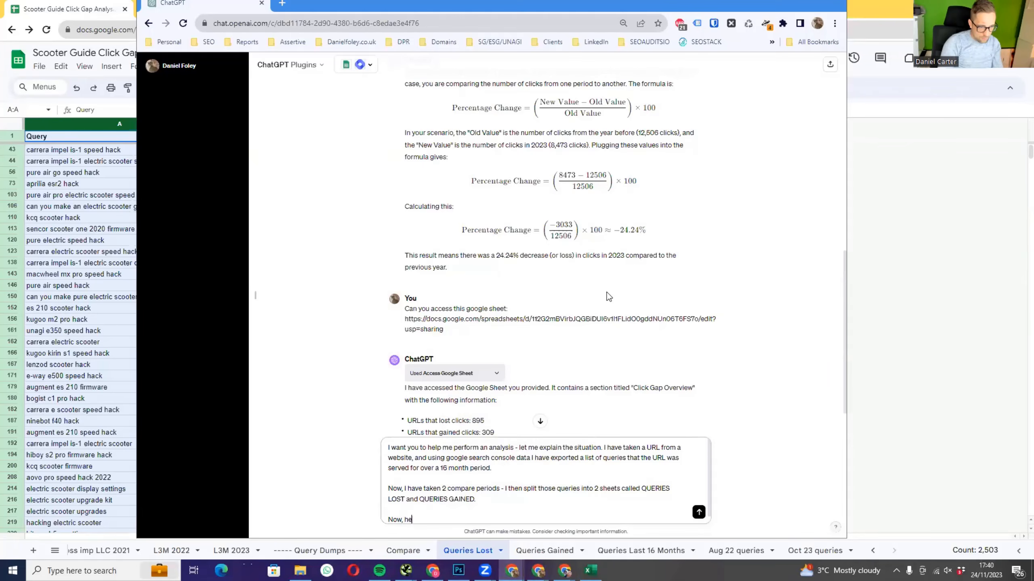
type("re's what I want")
key("Caps_Lock")
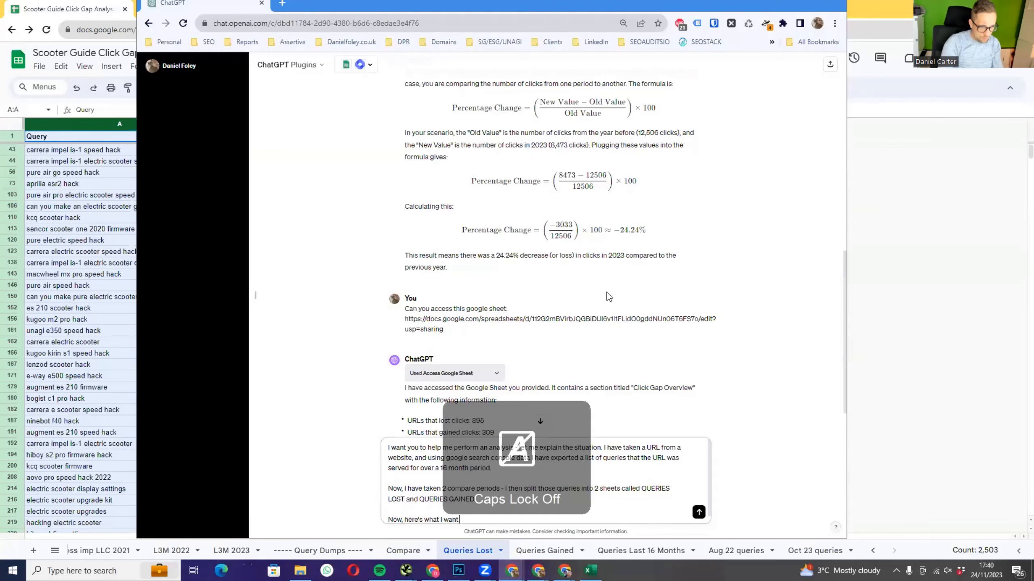
type("you to do -")
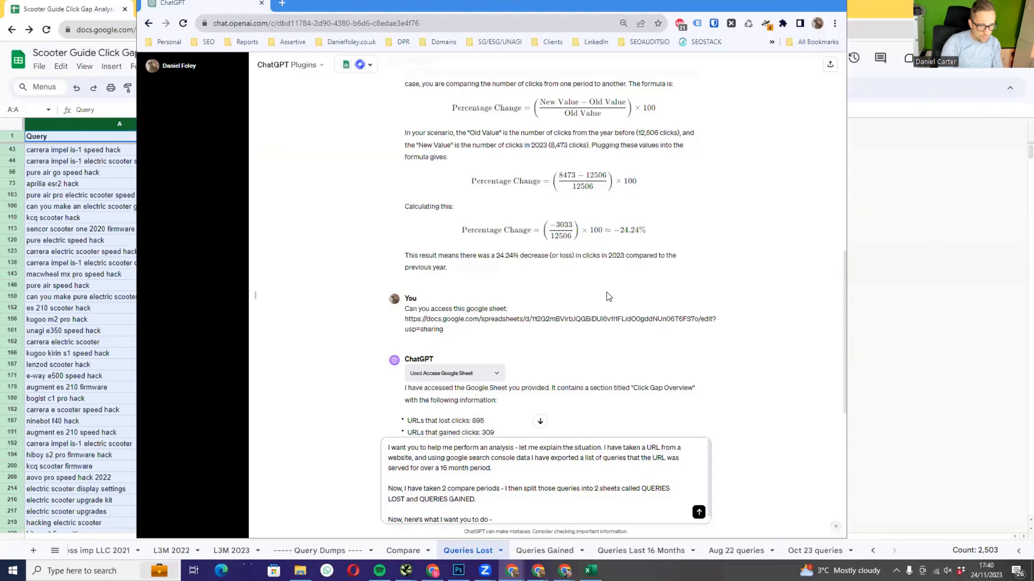
- Continue the instruction in the prompt with "there is a sheet called QUERIES LAST 16 Months,"
type(" there is a sheet called")
key("Caps_Lock")
type("QUERIES LAS")
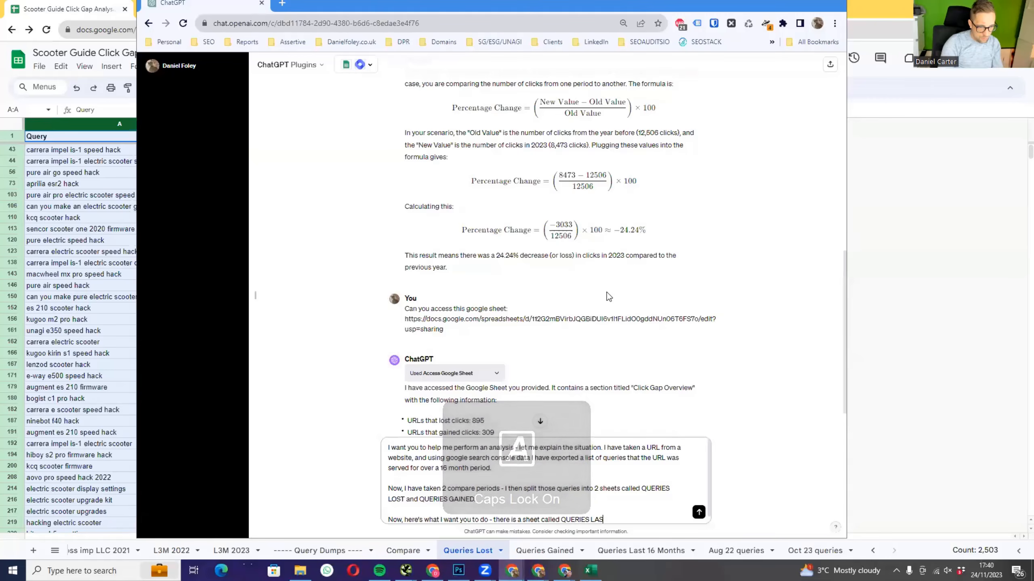
type("T 16 M")
key("Caps_Lock")
type("onth")
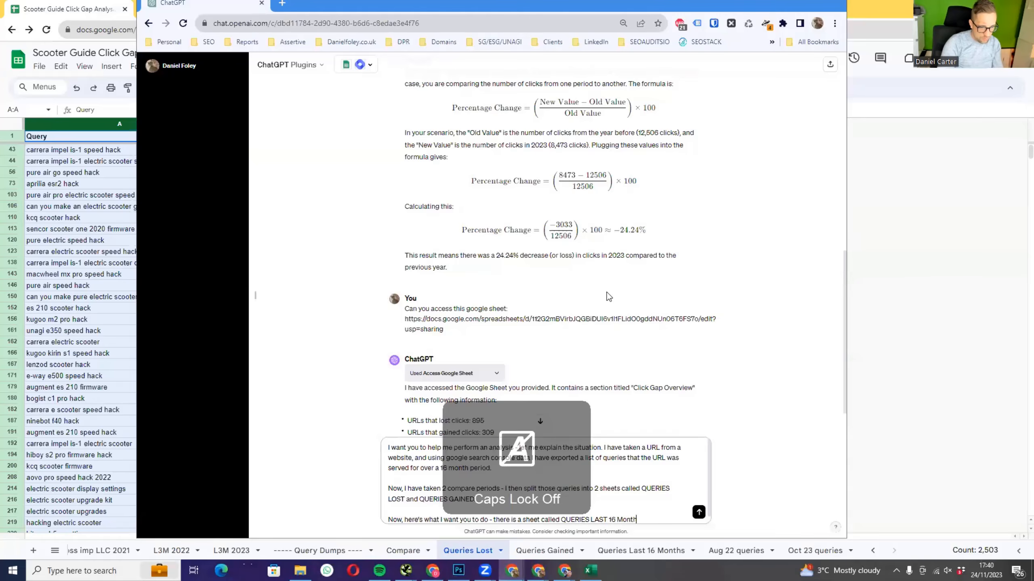
type("s, I w")
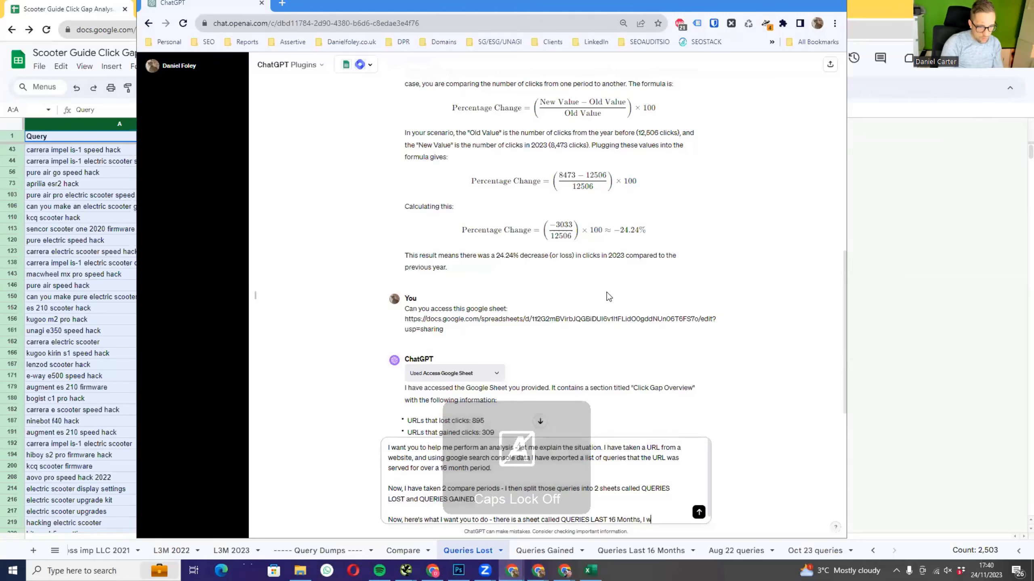
- Complete the sentence about that sheet with "I want you to pay attention to all of the queries in COLUMN A."
type("ant you to pay")
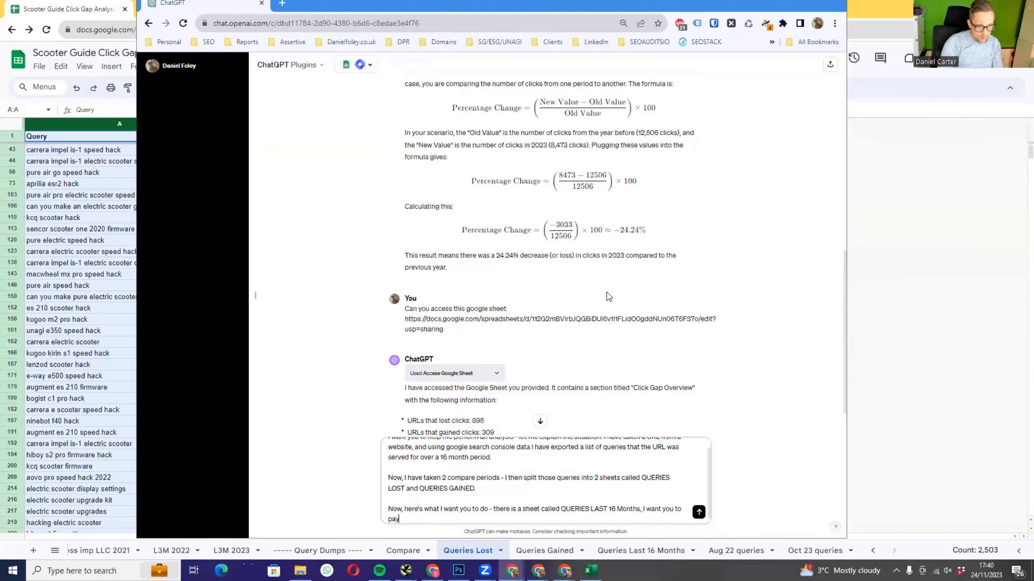
type(" attention to a")
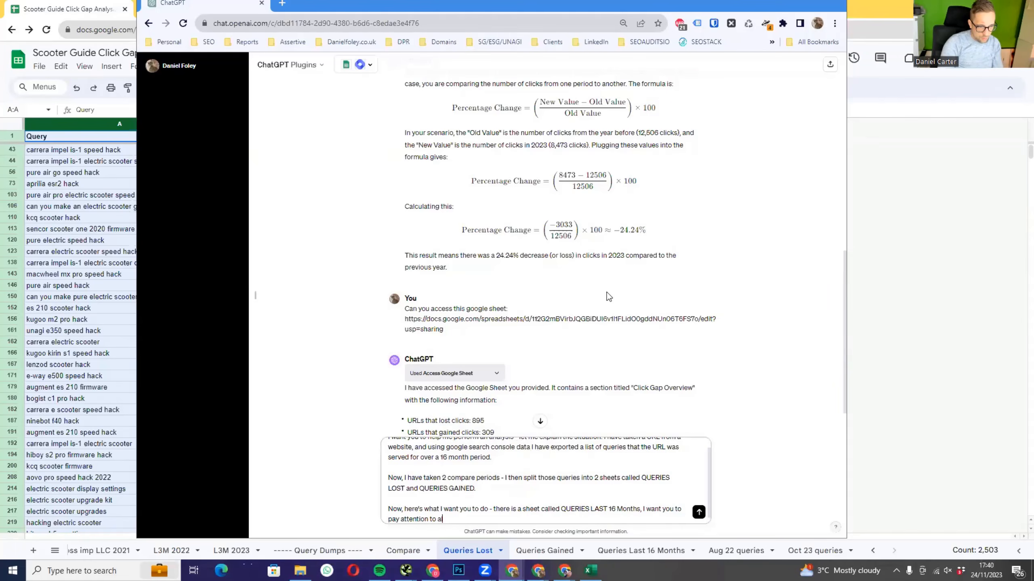
type("ll of the queries in")
key("Caps_Lock")
type("COLUMN")
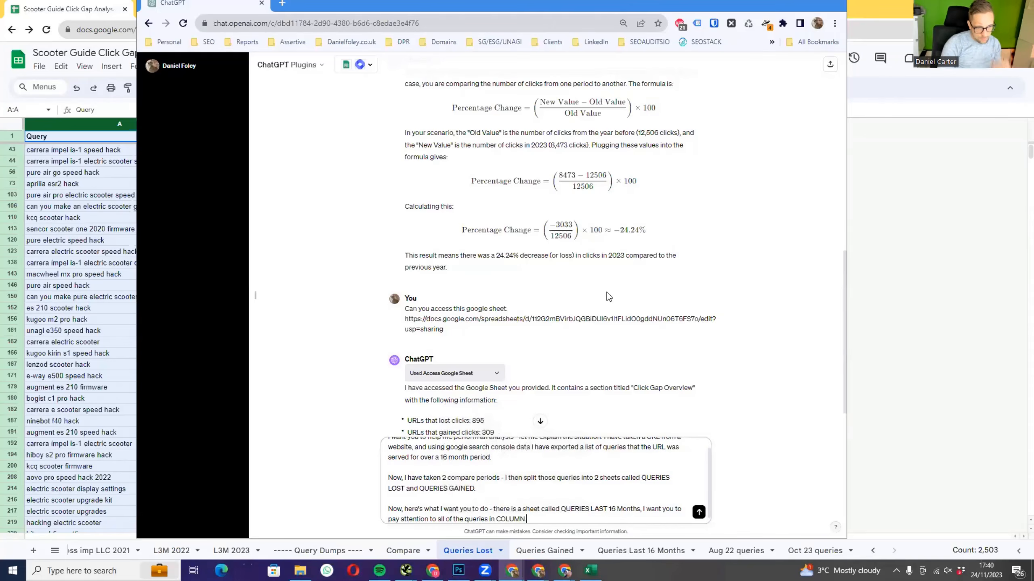
type(" A")
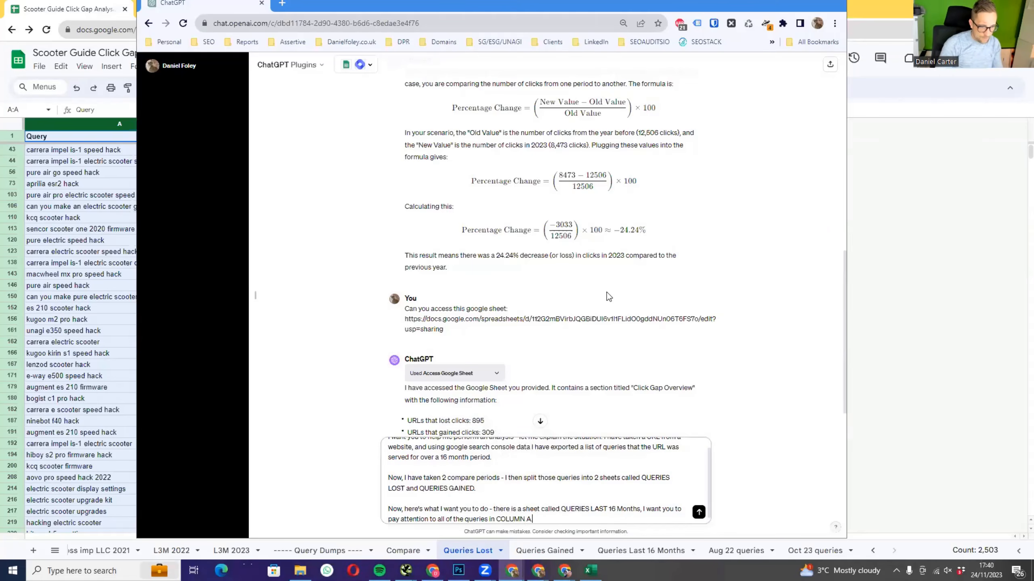
- Start another paragraph in the prompt, after a blank line, with "Then I want you to look at QUERIES LOST column A"
key("shift+Return")
key("shift+Return")
type("T")
key("Caps_Lock")
type("hen I w")
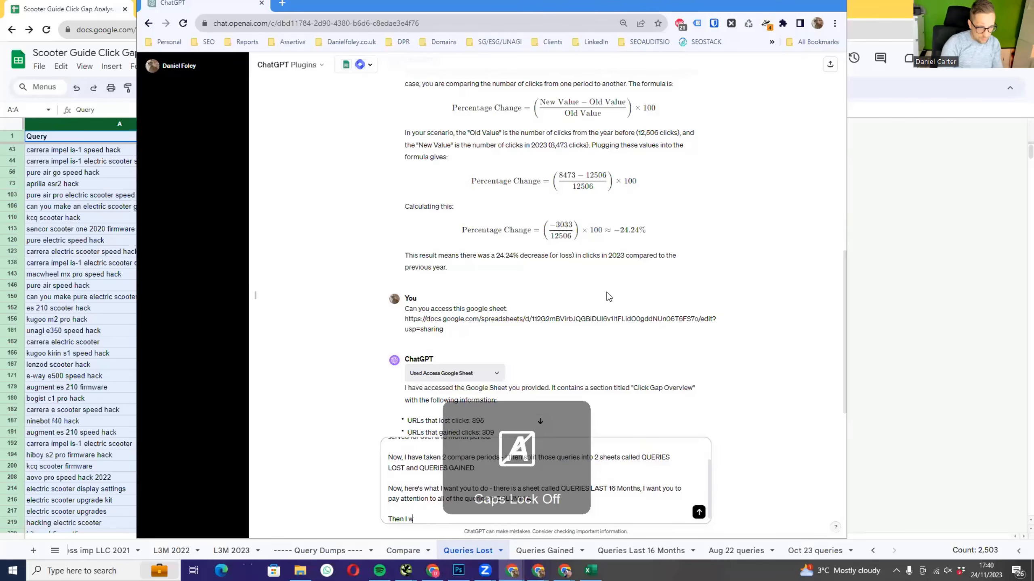
type("ant you to look at")
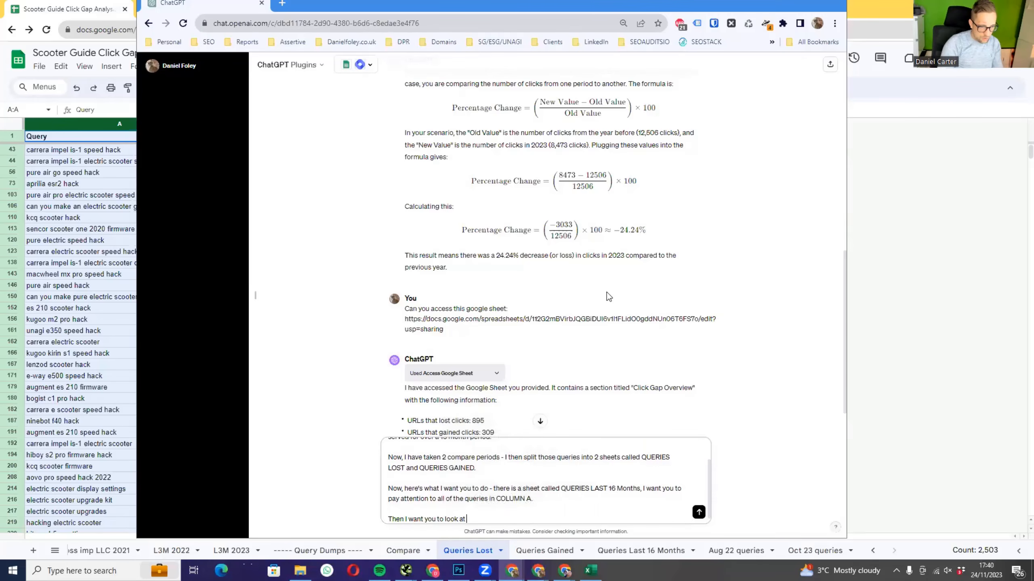
key("Caps_Lock")
type("QUERIES LOST")
key("Caps_Lock")
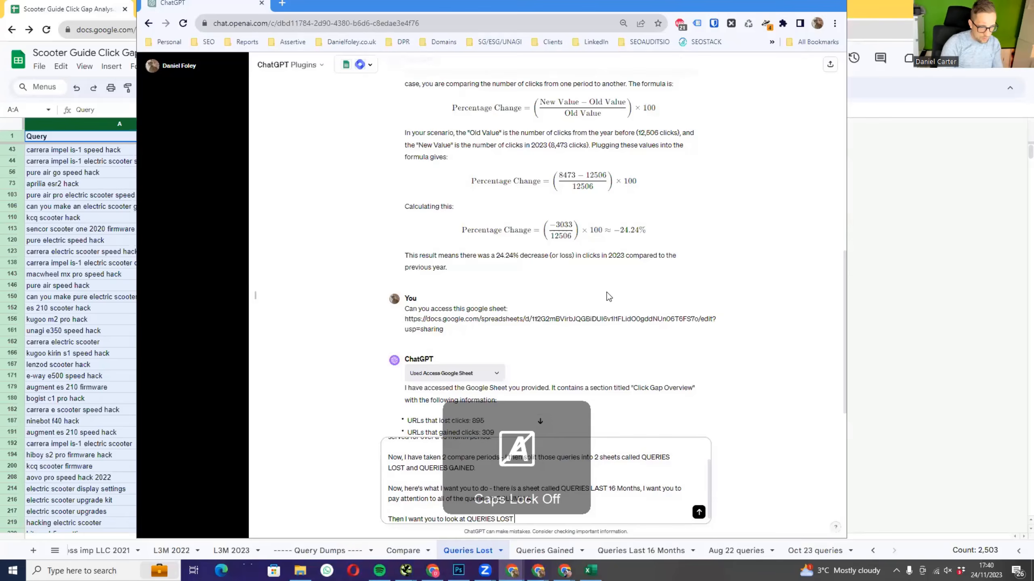
type("column")
key("Caps_Lock")
type("A")
key("Caps_Lock")
- Complete that sentence with "- I want you to analyse the data and look at the relationship / gaps between queries."
type("- I want you t")
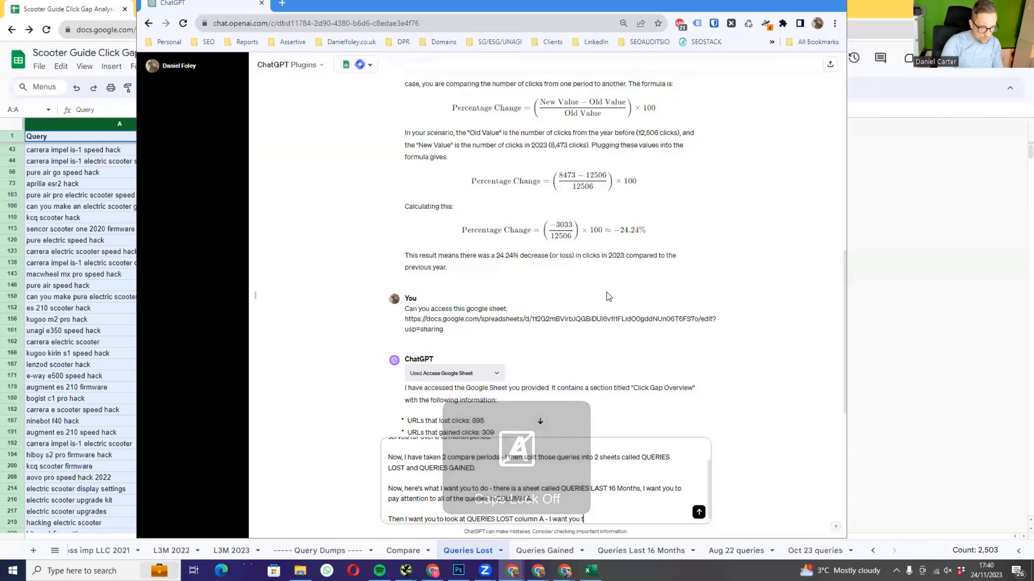
type("o analyse the da")
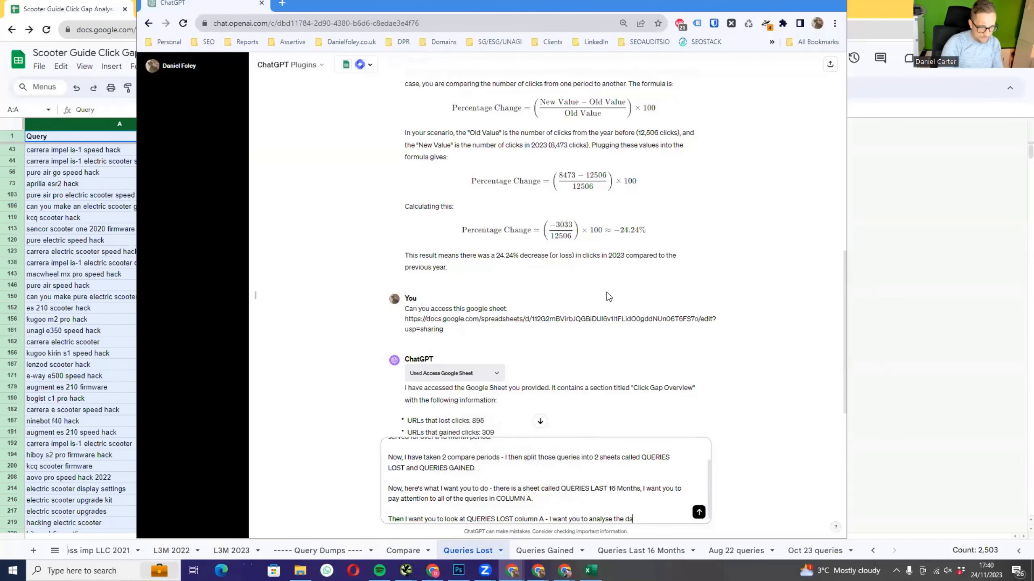
type("ta and look at the relationship")
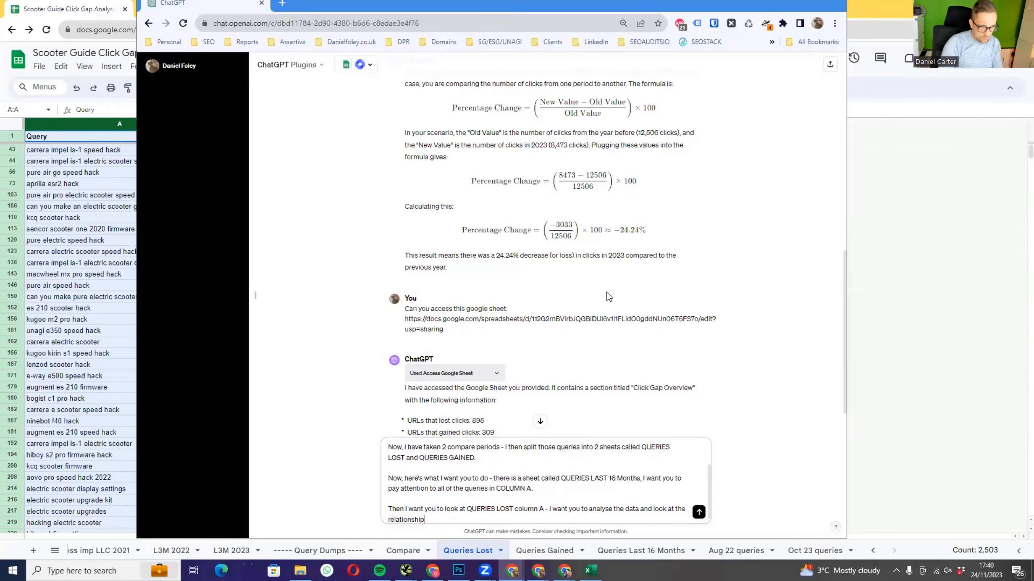
type(" / gaps between queries")
- Add a new paragraph with "I am trying to ascertain the pattern of lost queries - are there any discernable shifts in intent"
key("shift+Return")
key("shift+Return")
key("Caps_Lock")
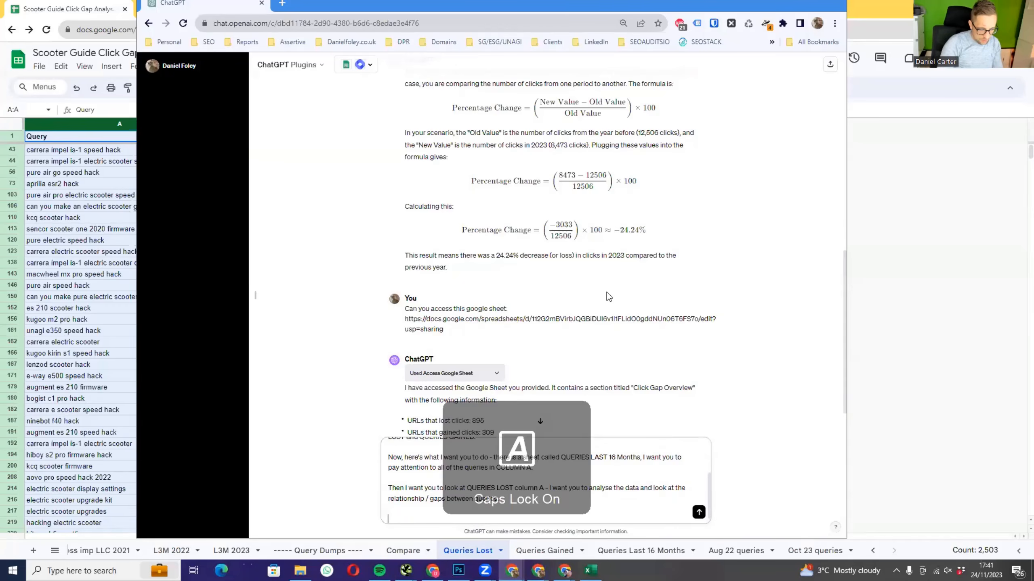
type("I")
key("Caps_Lock")
type("am trying to asso")
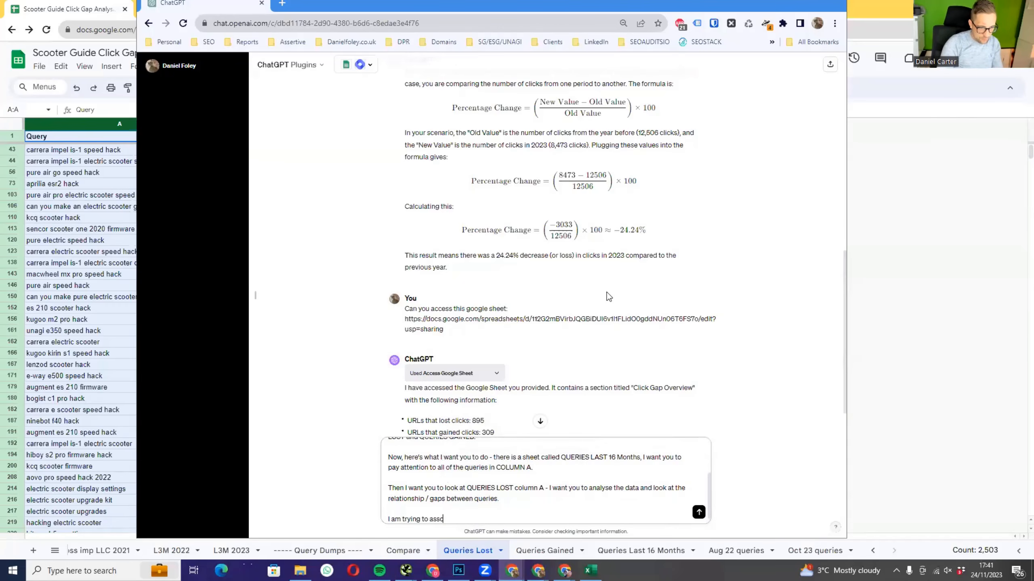
key("BackSpace")
key("BackSpace")
type("certain the pattern of los")
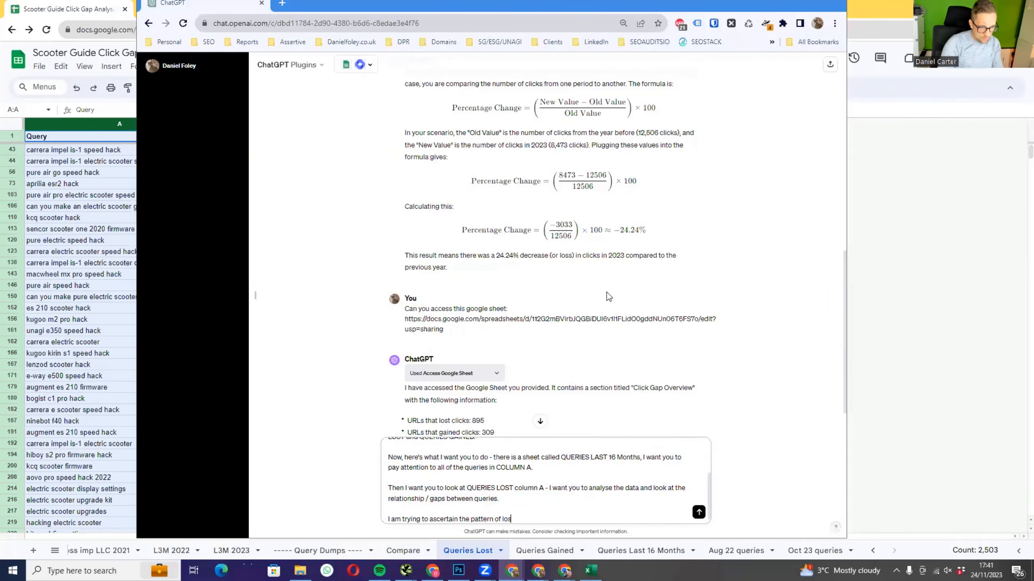
type("t queries - are nthere any discernable shifts in intent ")
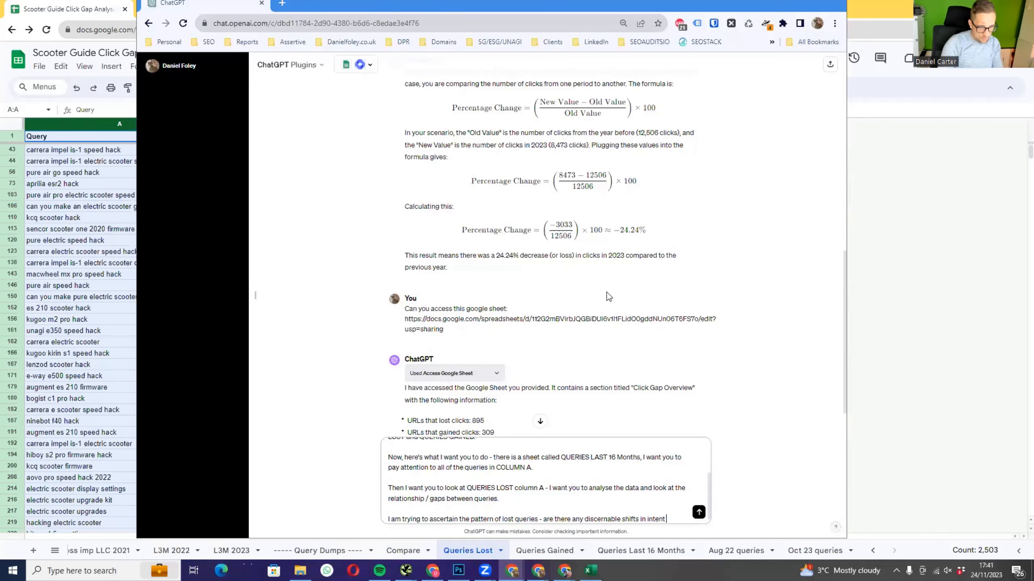
- Open a parenthetical note in the prompt with "(you can compare COLUMN A queries in Queries Lost against"
type("(you can compare")
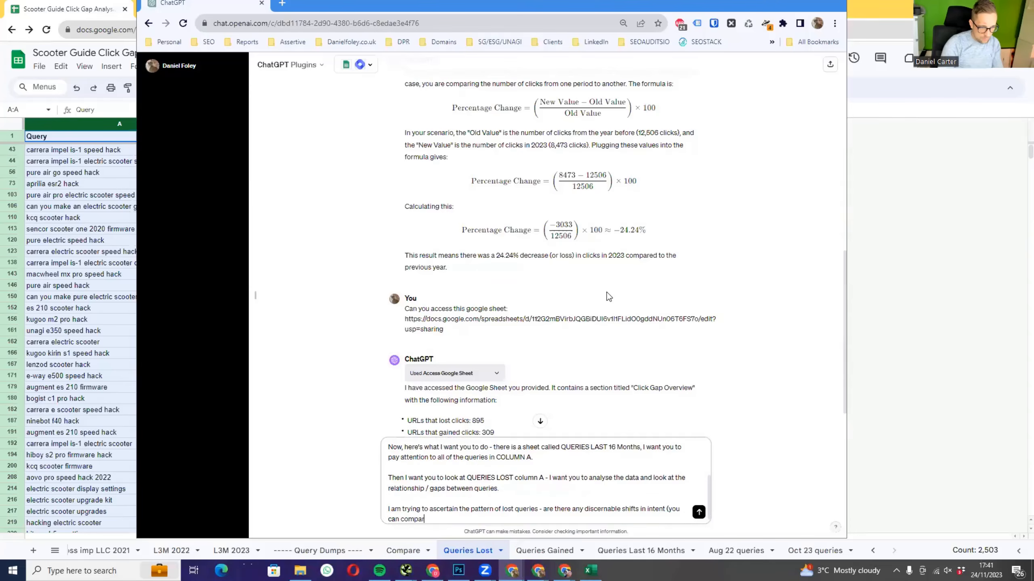
key("Caps_Lock")
type("COLUMN A")
key("Caps_Lock")
type("quer")
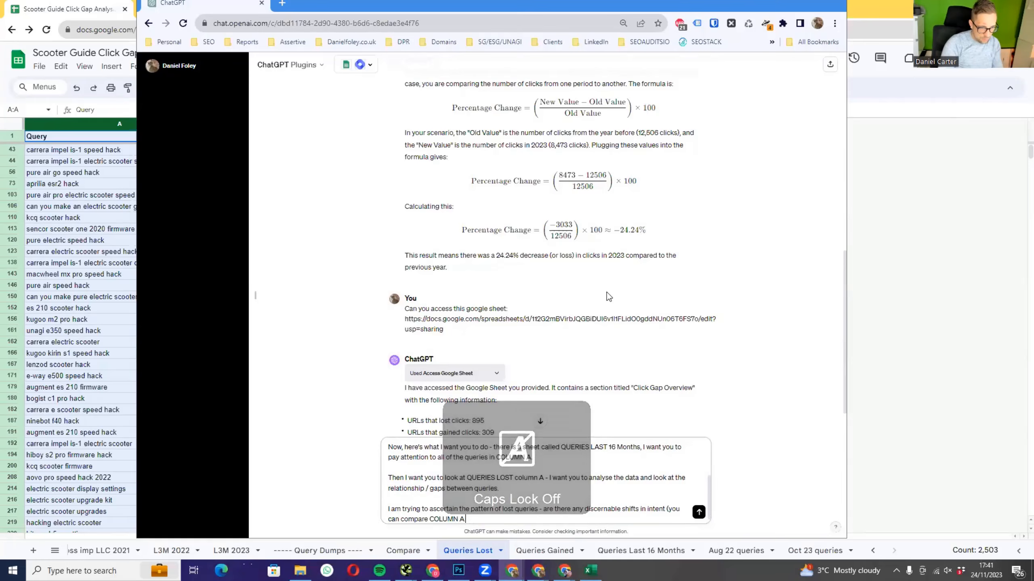
type("ies in")
key("Caps_Lock")
type("Q")
key("Caps_Lock")
type("ueries")
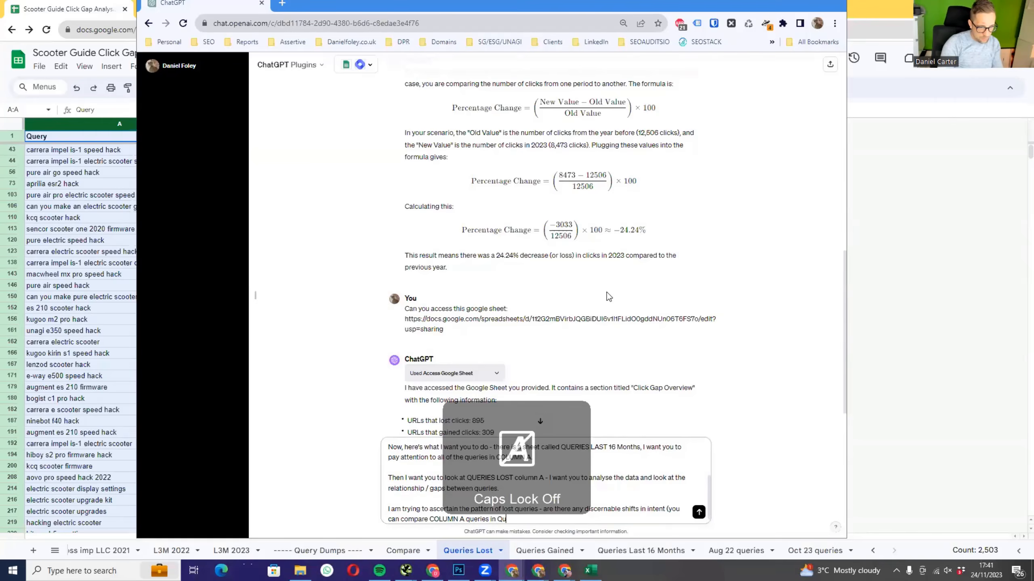
key("Caps_Lock")
type("L")
key("Caps_Lock")
type("ost against")
- Finish the parenthetical note in the prompt with "Column A queries in Queries Gained)"
key("Caps_Lock")
type("C")
key("Caps_Lock")
type("olumn")
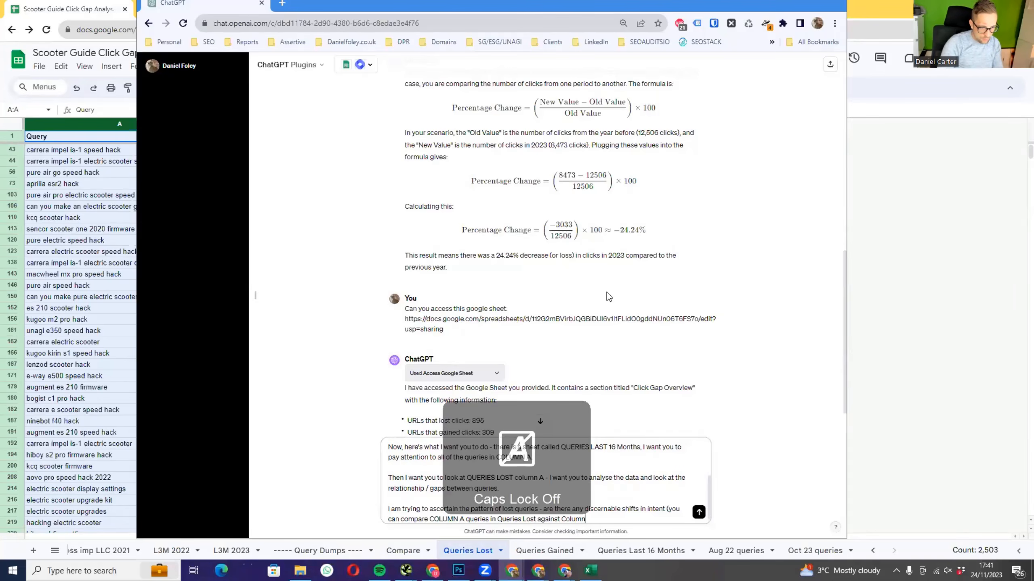
key("Caps_Lock")
type("A")
key("Caps_Lock")
type("queries")
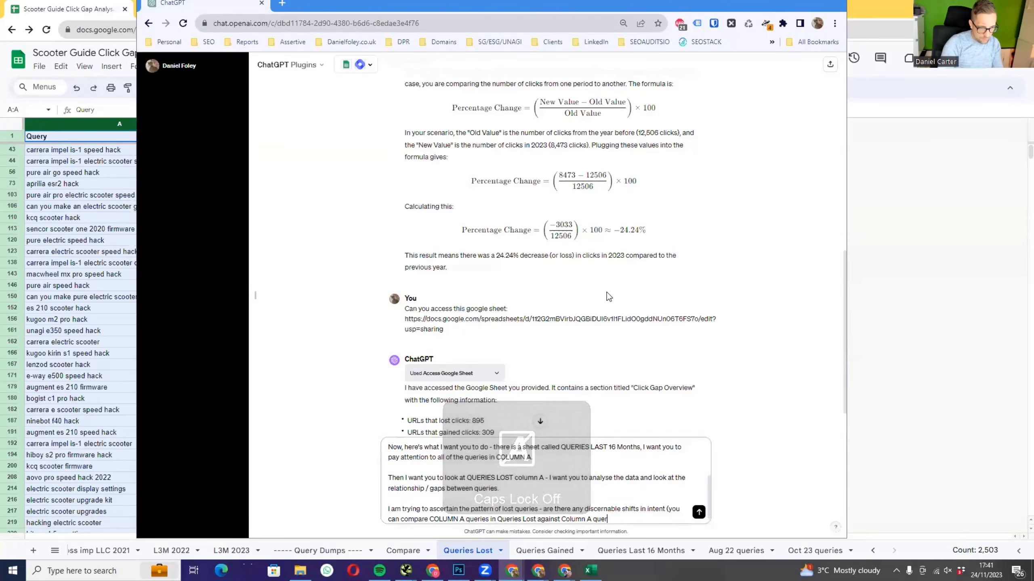
type(" in")
key("Caps_Lock")
type("Q")
key("Caps_Lock")
type("u")
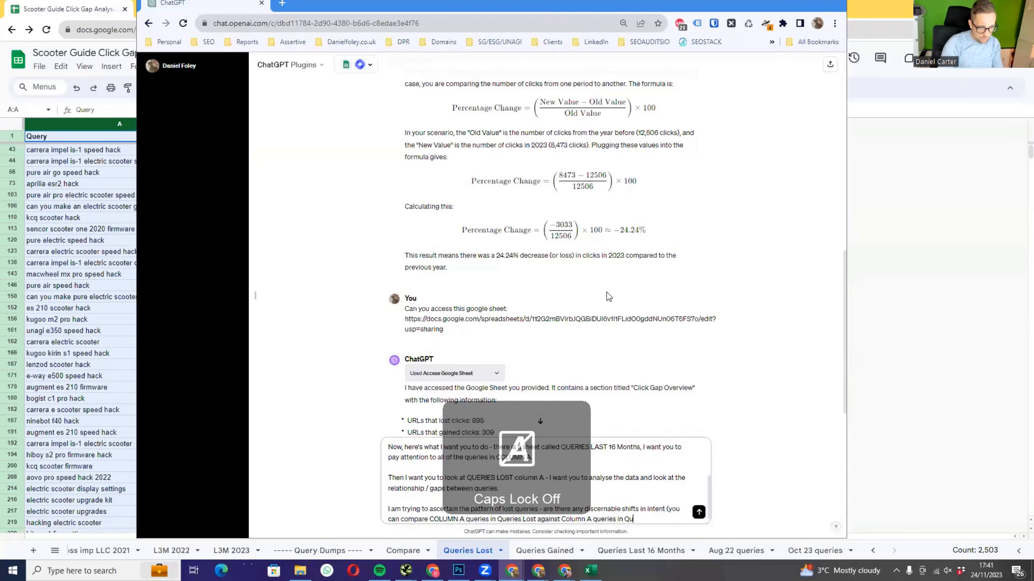
type("eries Gained)")
- Add "I am trying to understand if there is an intent shift or pattern of lost queries." to the prompt and send it
key("Caps_Lock")
type("I")
key("Caps_Lock")
type("am trying to unders")
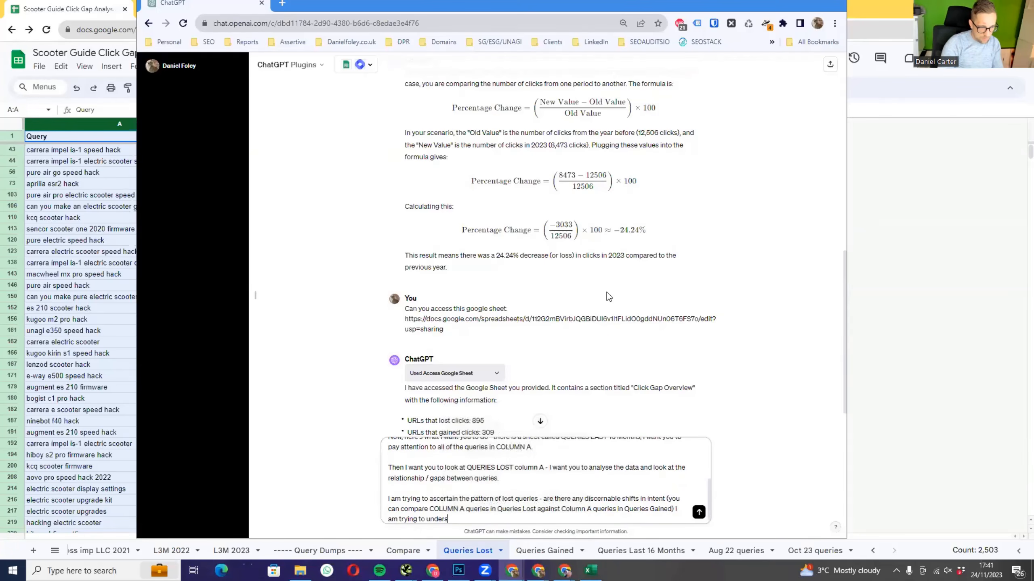
type("tand if there is an intent s")
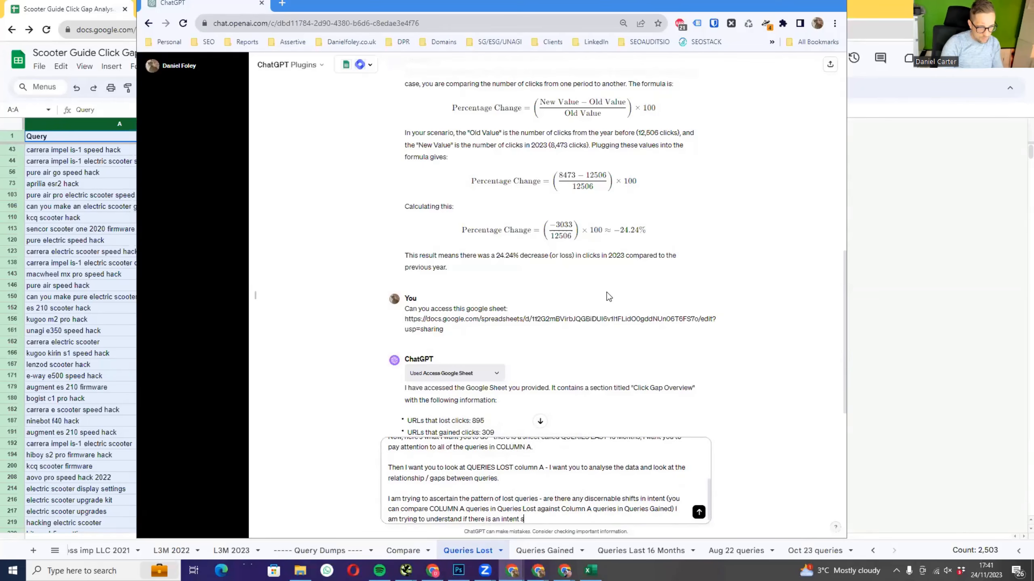
type("hift or pattern of lost queries.")
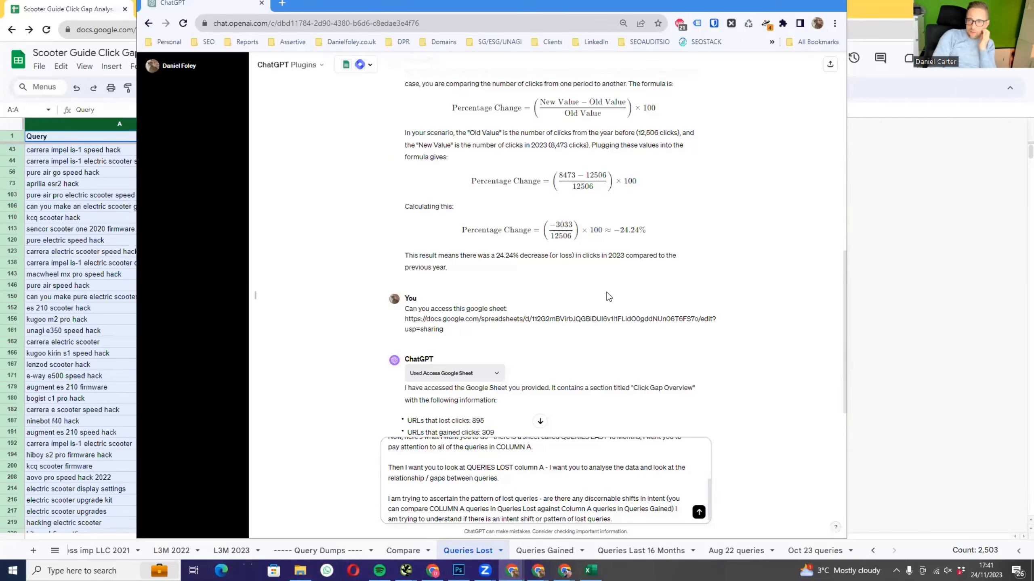
key("Return")
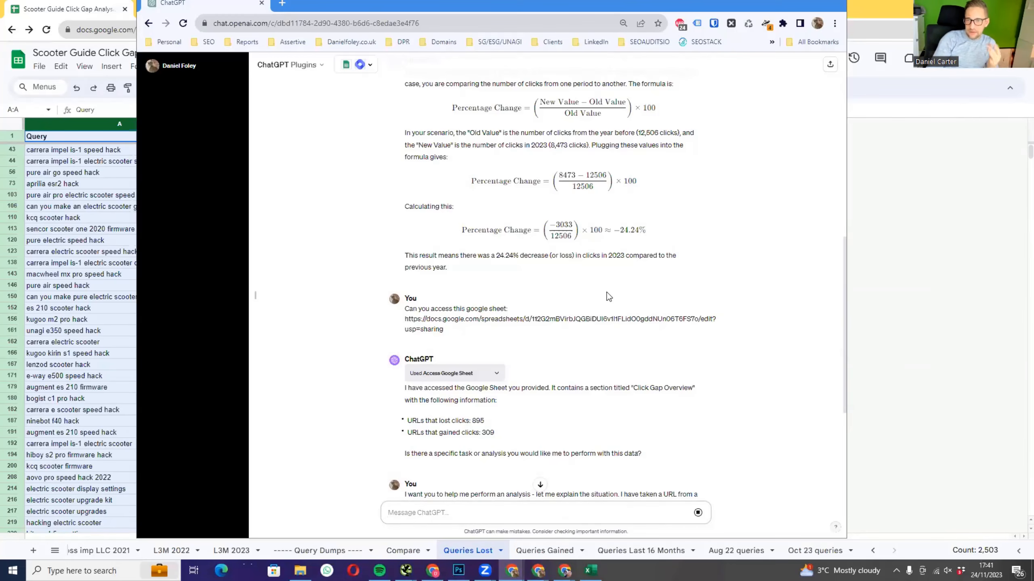
scroll(643, 342, "down", 5)
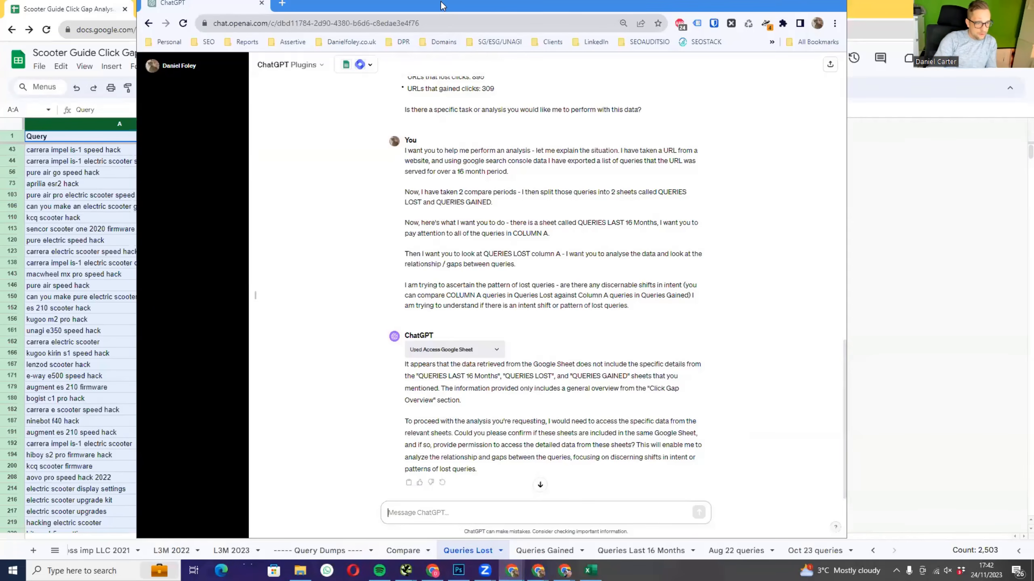
- Switch to the Google Sheets click gap spreadsheet and copy all the data on its Queries Lost sheet
key("alt+Tab")
left_click(273, 284)
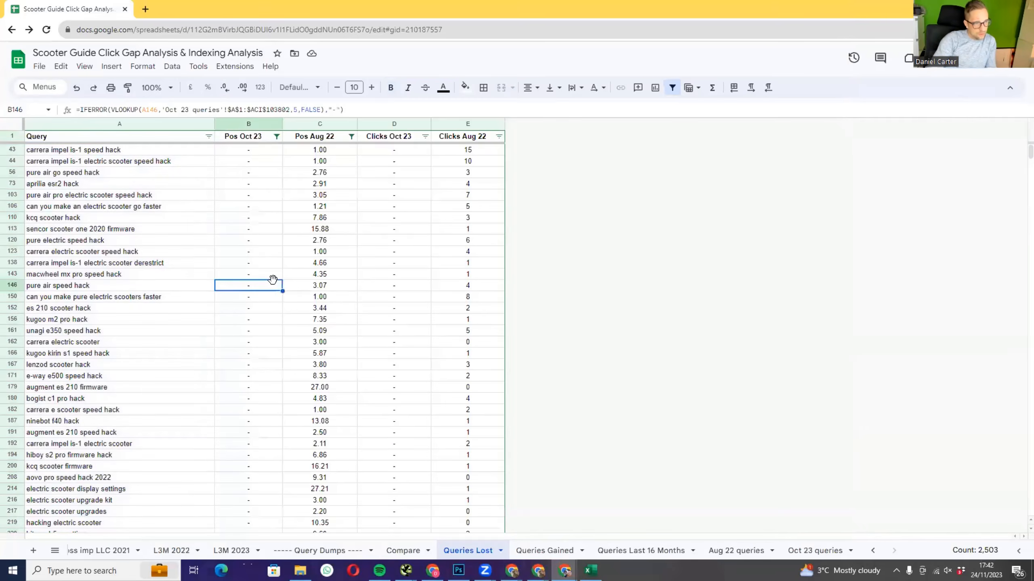
key("ctrl+a")
key("ctrl+c")
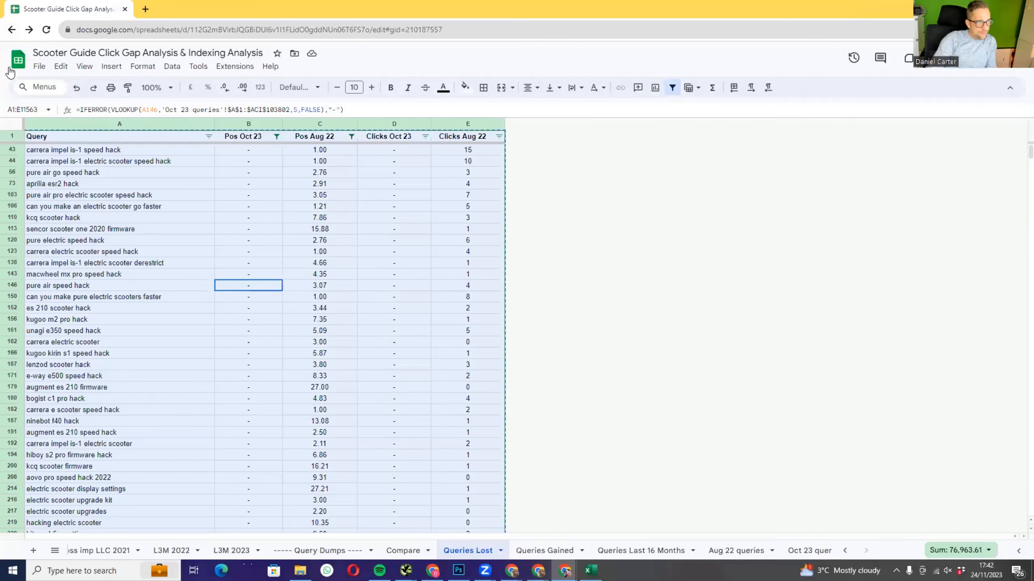
- Create a new blank spreadsheet in its own window
left_click(146, 9)
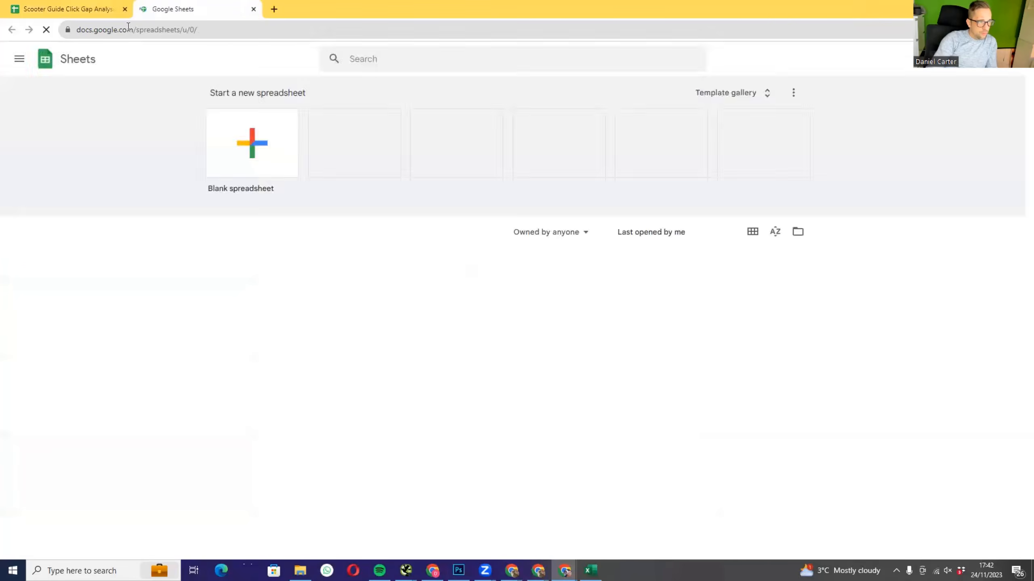
key("ctrl+w")
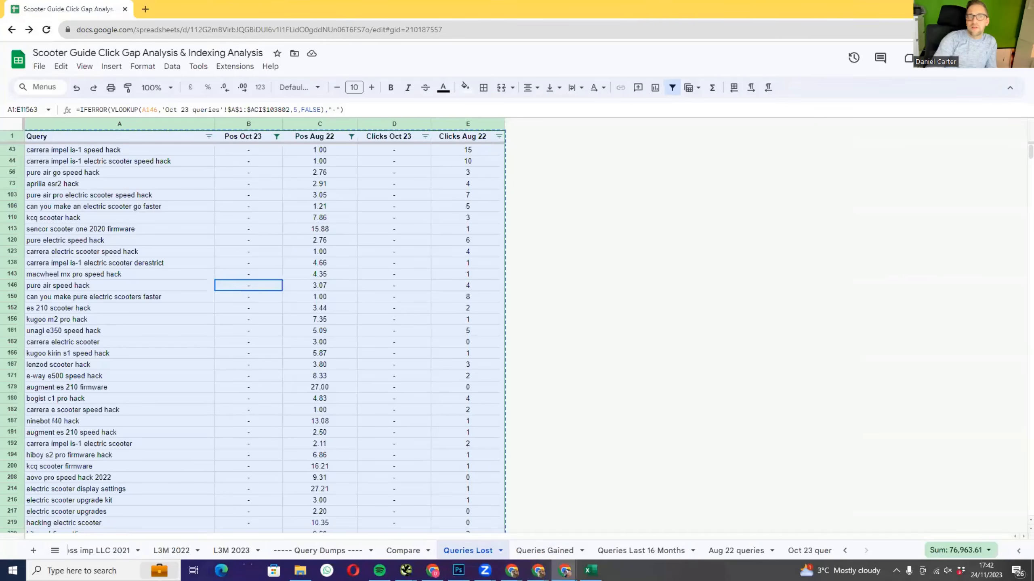
key("alt+Tab")
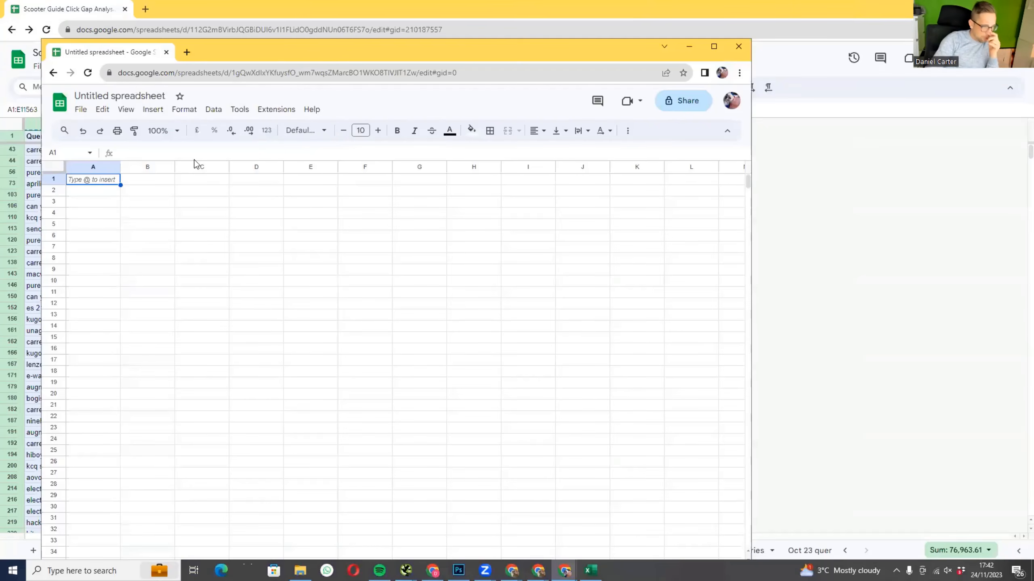
key("ctrl+v")
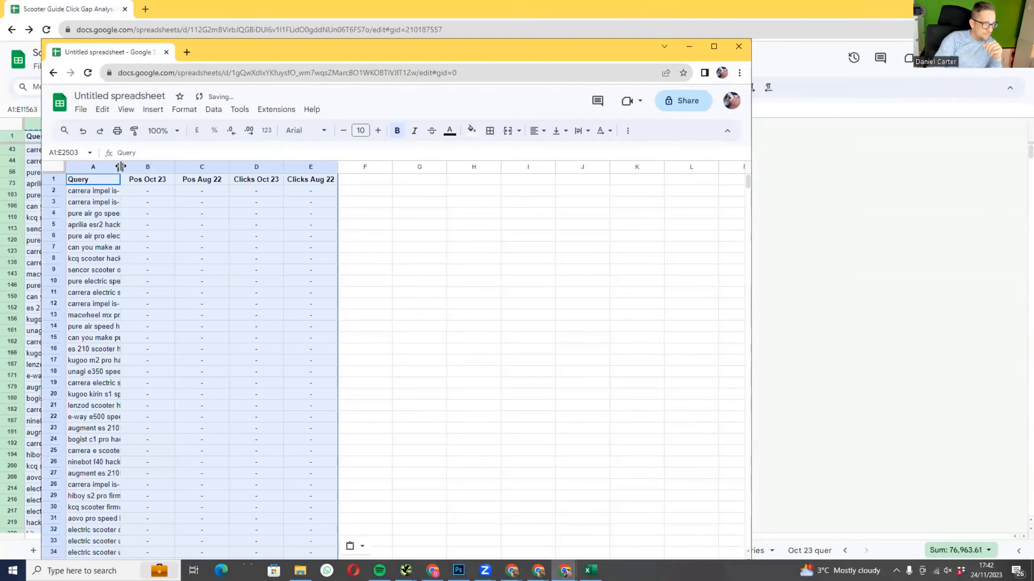
left_click_drag(121, 167, 233, 166)
key("ctrl+z")
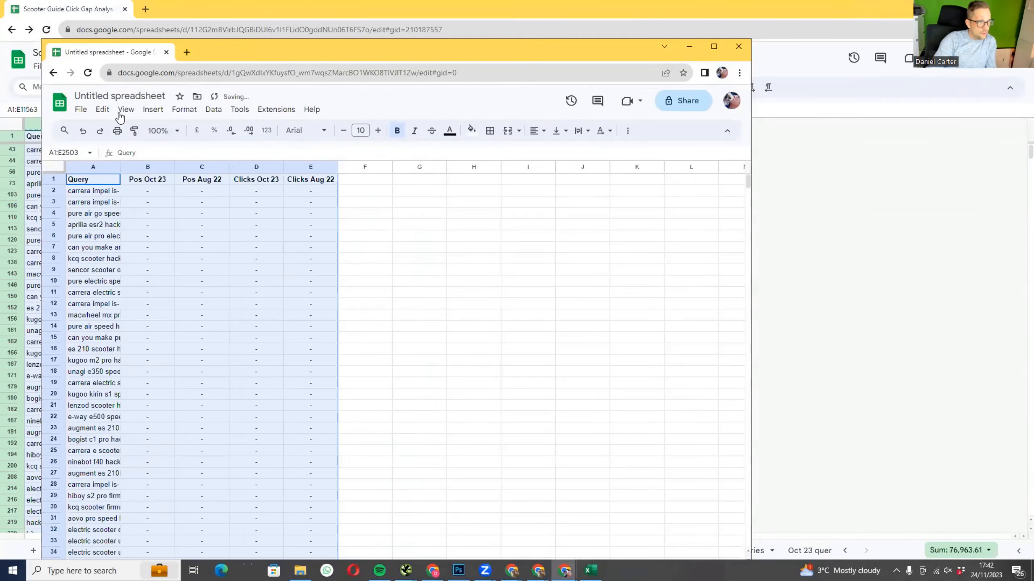
key("ctrl+z")
- Paste the copied Queries Lost data into the blank spreadsheet from cell A1 as values only
left_click(102, 109)
mouse_move(185, 226)
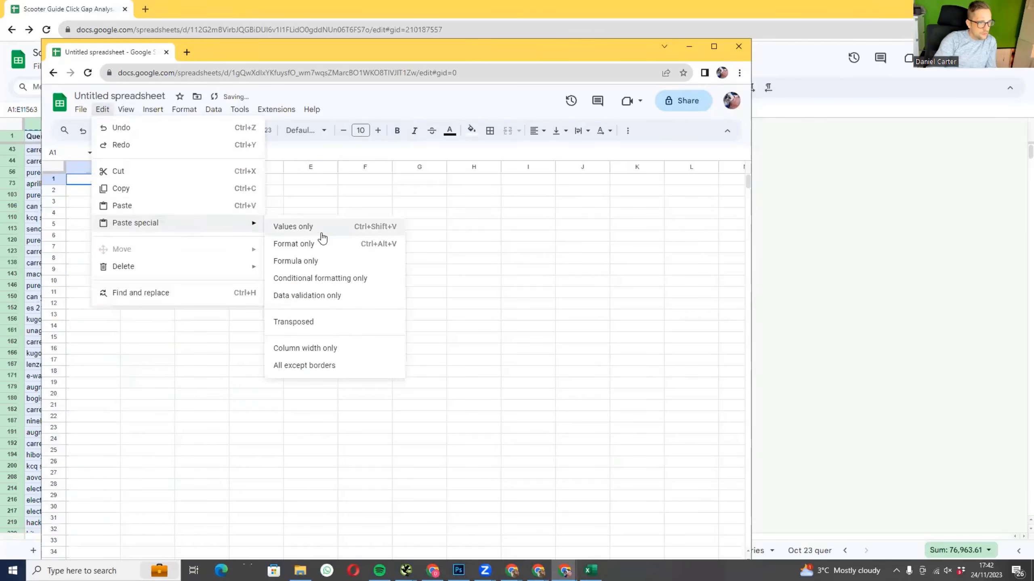
left_click(320, 225)
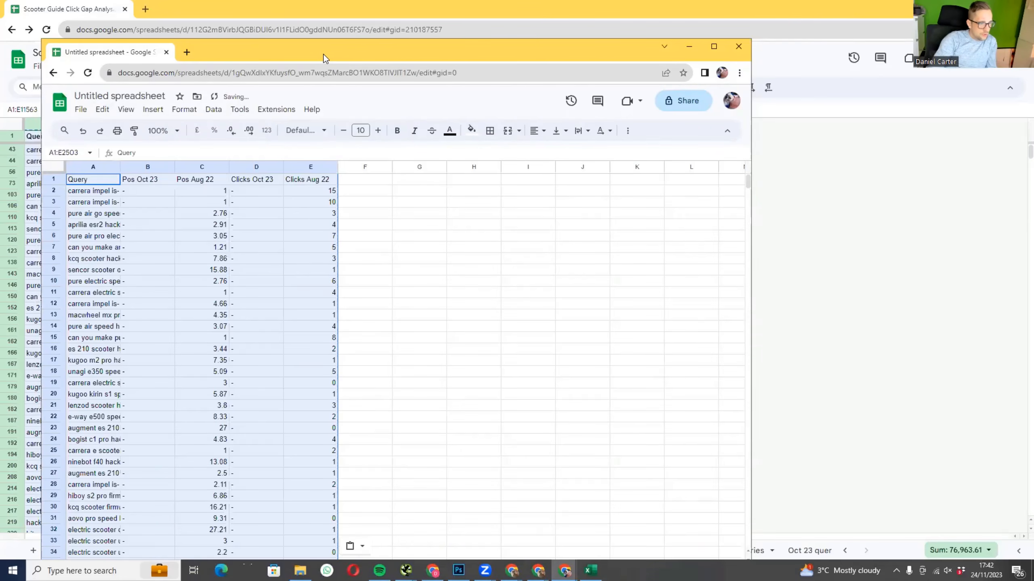
- Rename the new spreadsheet's Sheet1 as "Queries Lost"
left_click_drag(324, 58, 604, 8)
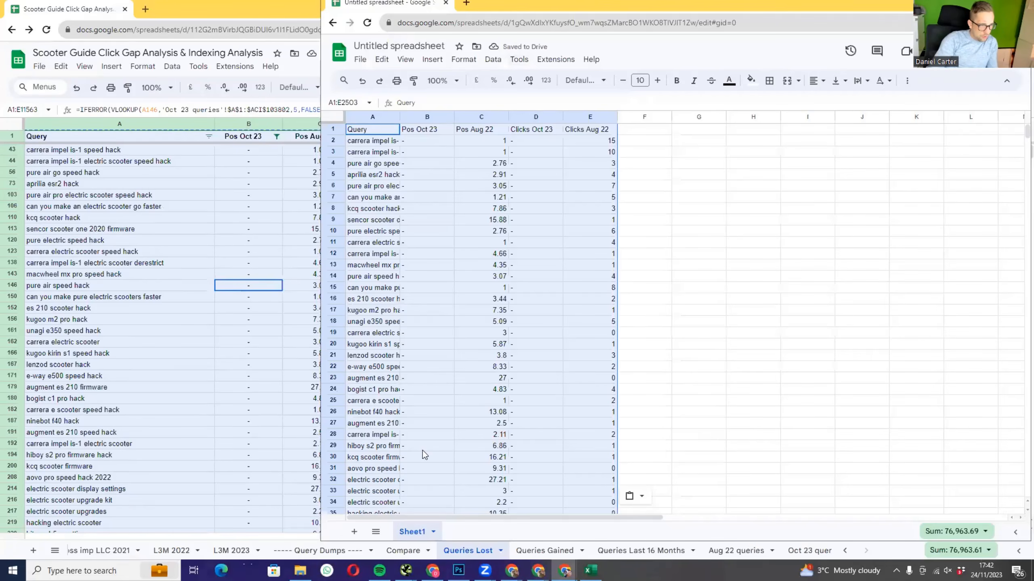
double_click(412, 531)
type("Queries Lost")
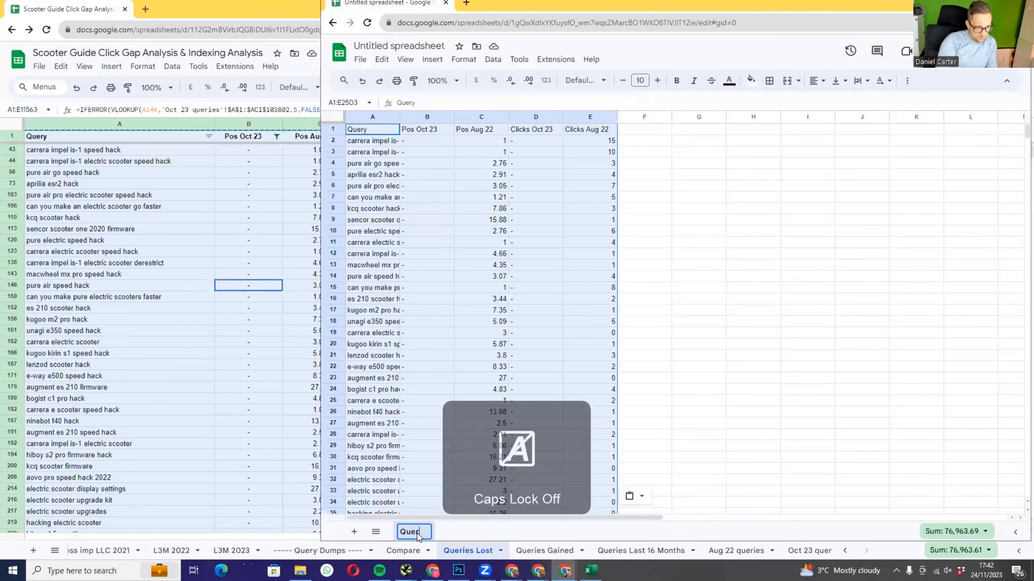
key("Return")
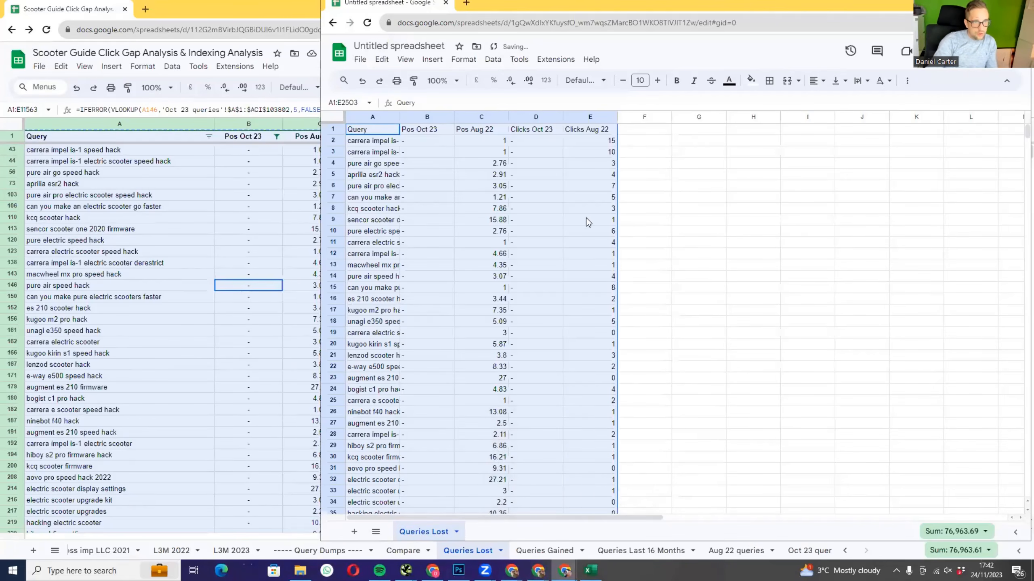
- Copy all the data on the Queries Gained sheet of the original click gap spreadsheet
left_click_drag(623, 8, 1033, 40)
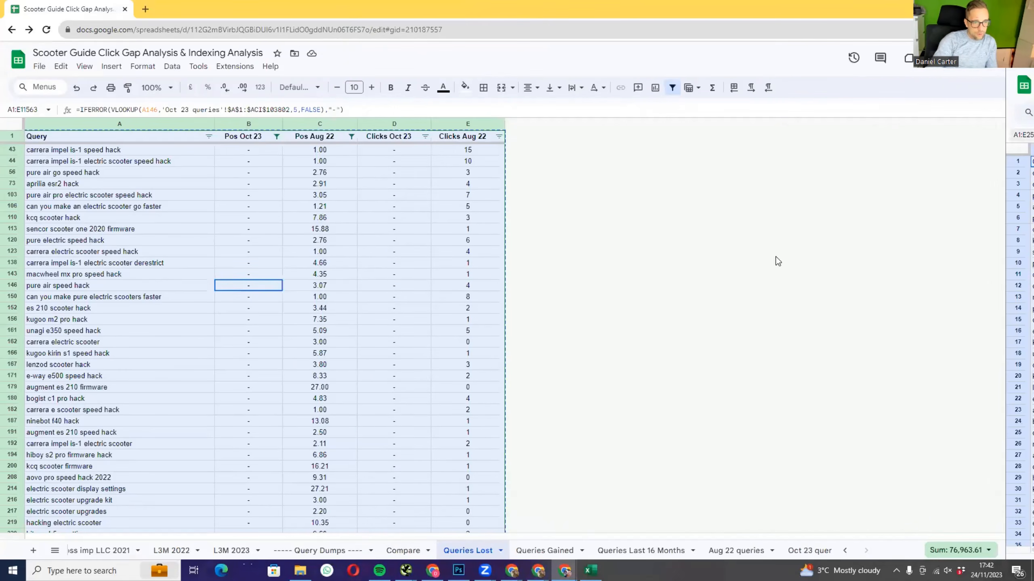
left_click(406, 570)
left_click(571, 550)
left_click(345, 263)
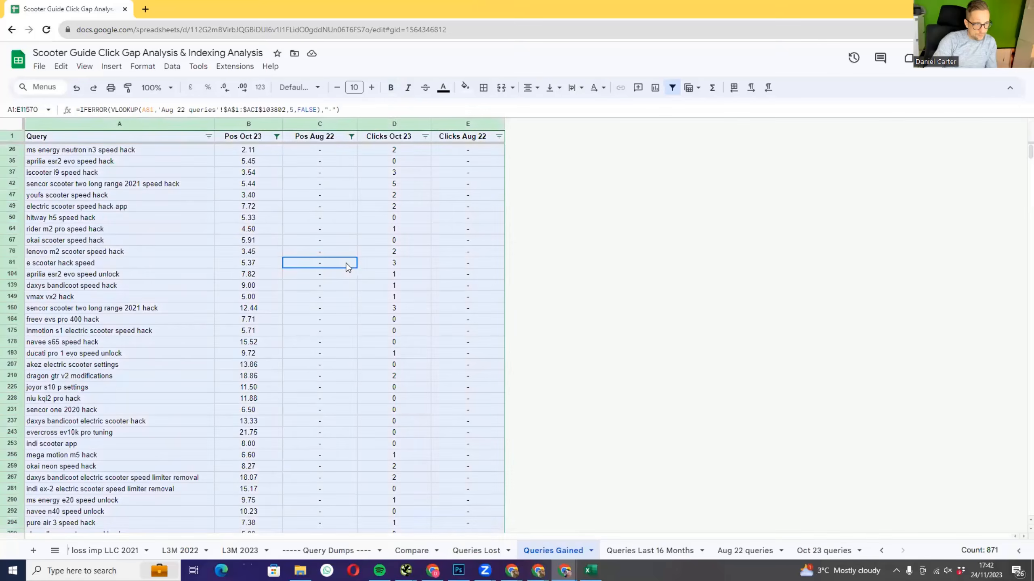
key("alt+Tab")
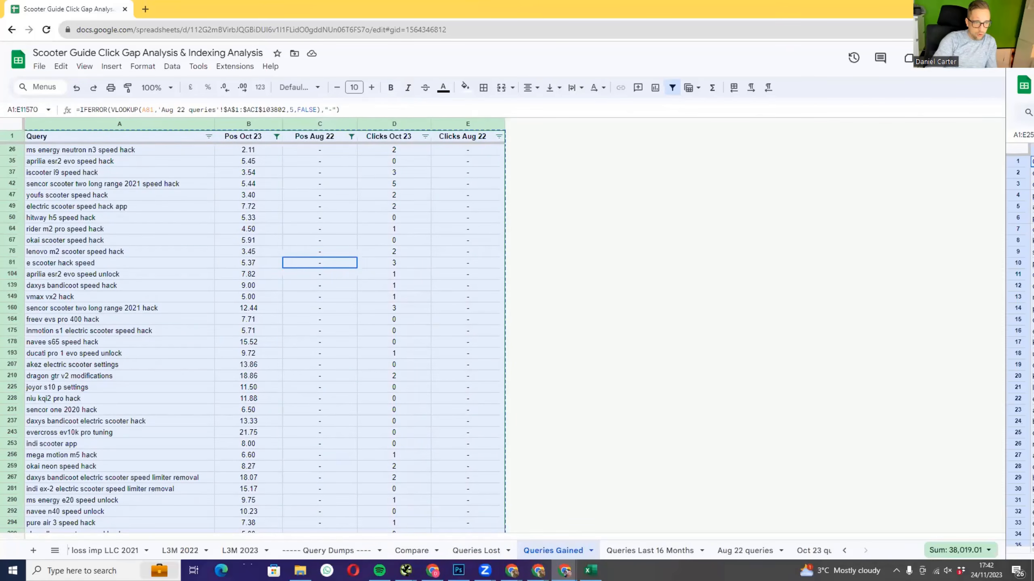
- Add a second sheet to the new spreadsheet and name it "Queries Gained"
left_click_drag(1033, 29, 704, 10)
left_click(226, 546)
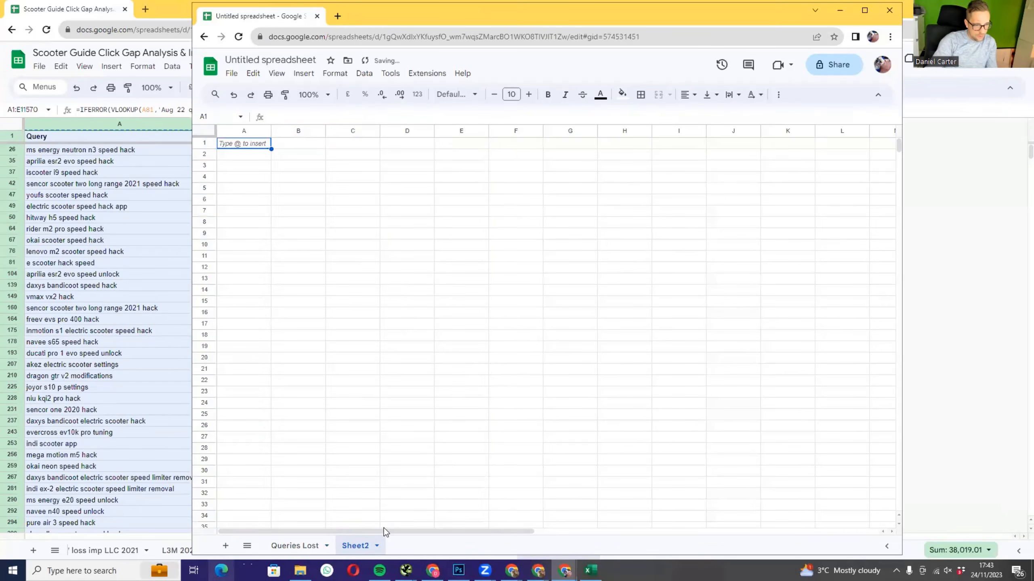
double_click(358, 545)
key("Caps_Lock")
type("Q")
key("Caps_Lock")
type("ueries")
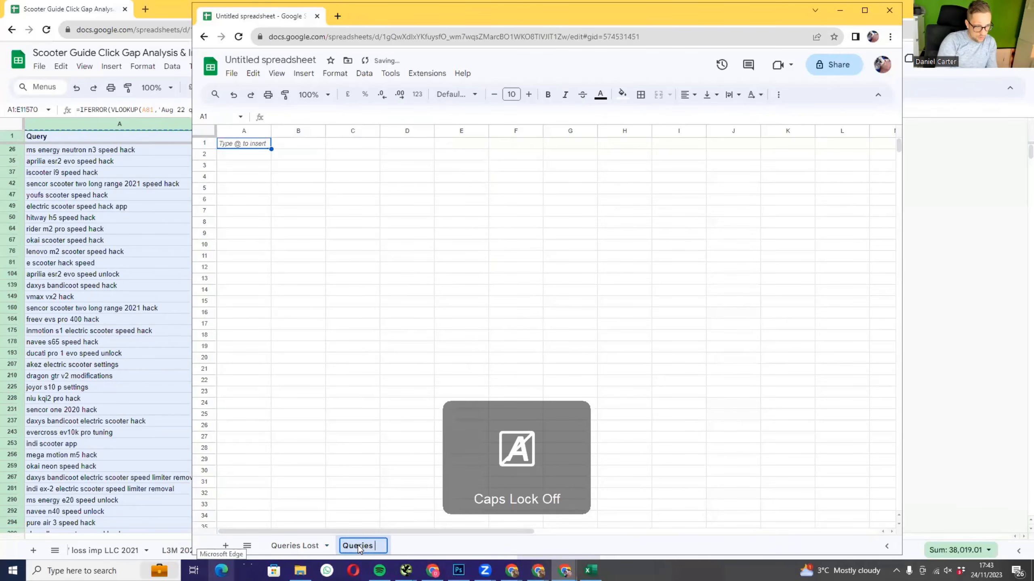
type(" Gained")
key("Return")
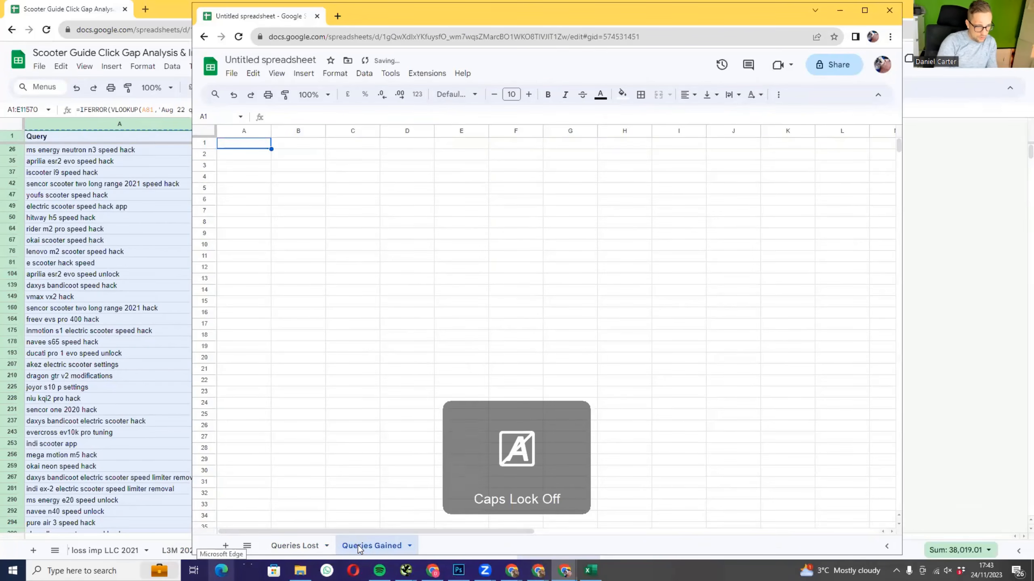
left_click(256, 75)
left_click(348, 176)
left_click(360, 189)
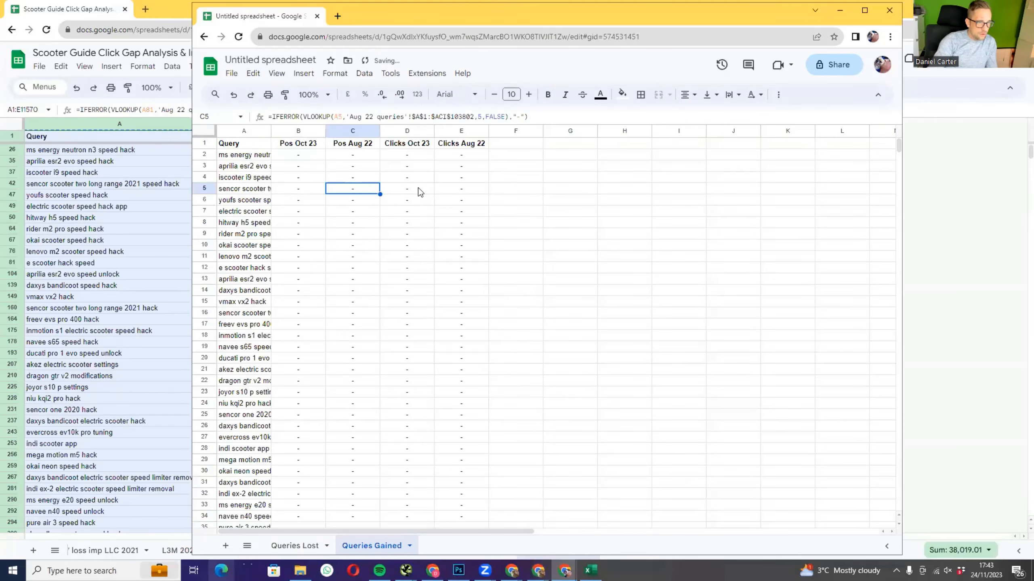
left_click(595, 210)
key("ctrl+z")
- Paste the copied data into the new Queries Gained sheet as values only and widen column A to fit the queries
left_click(253, 73)
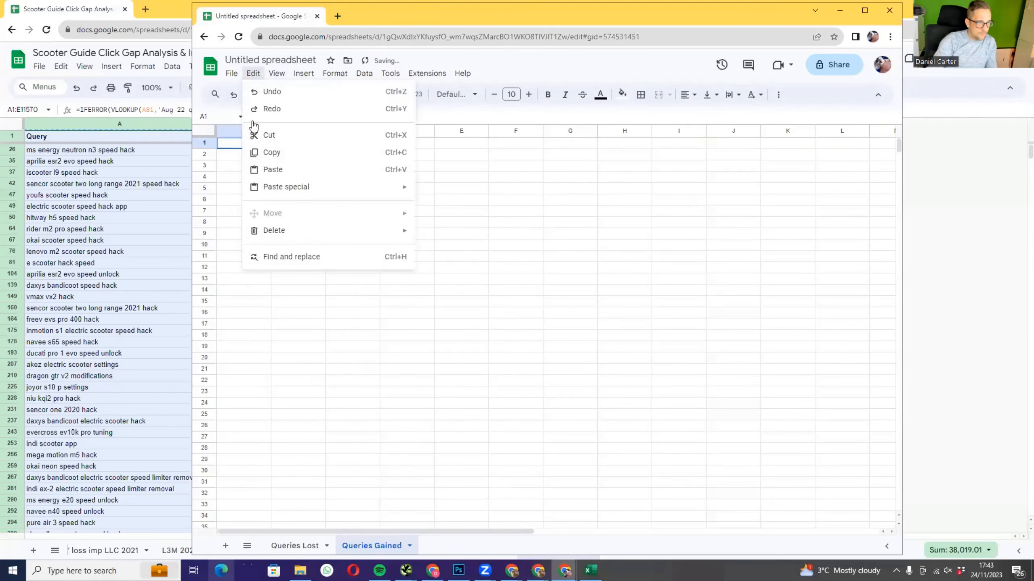
mouse_move(326, 187)
left_click(431, 189)
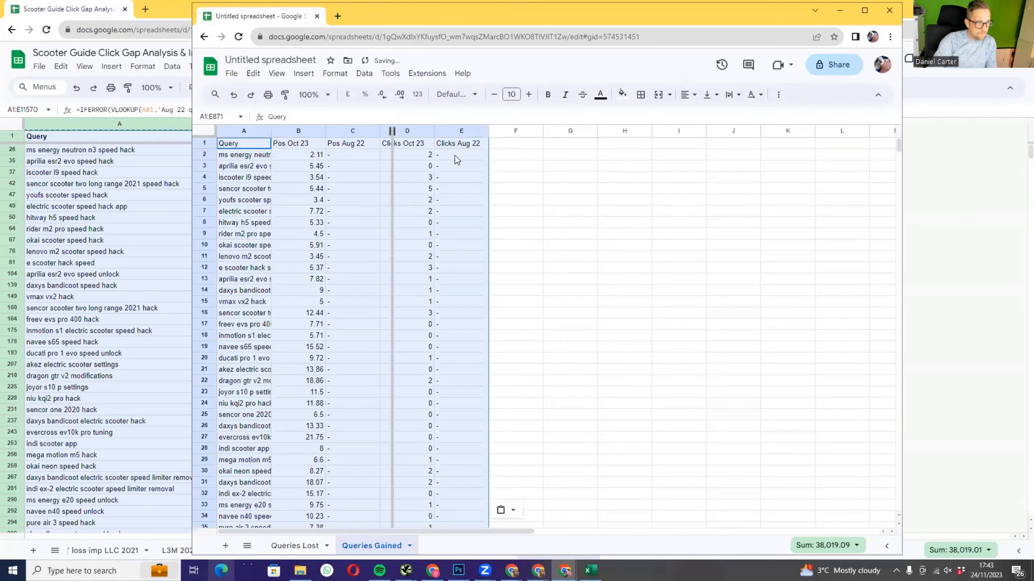
left_click_drag(457, 160, 497, 159)
left_click(741, 256)
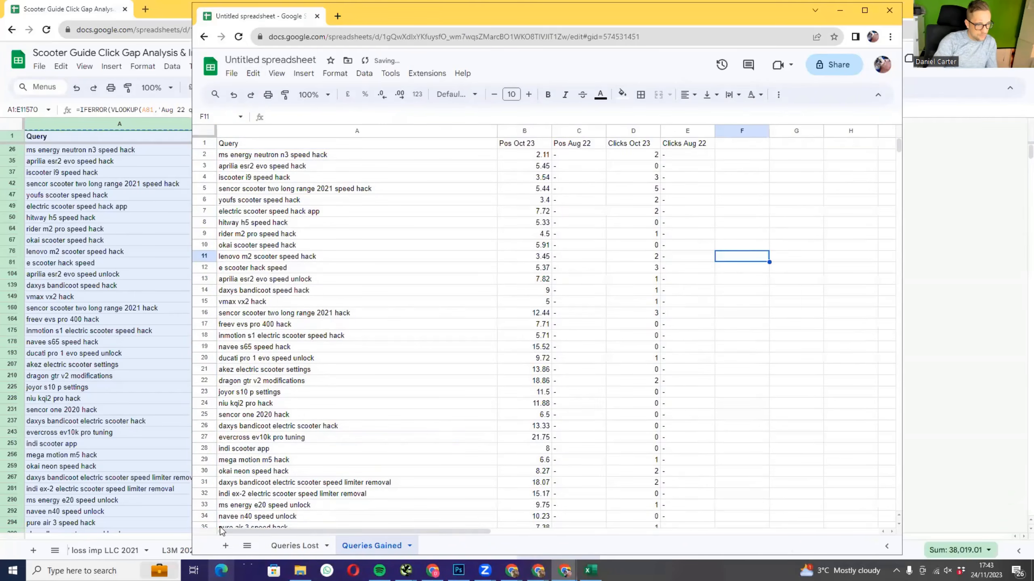
- Add a third sheet to the new spreadsheet and name it "Compare"
left_click(224, 547)
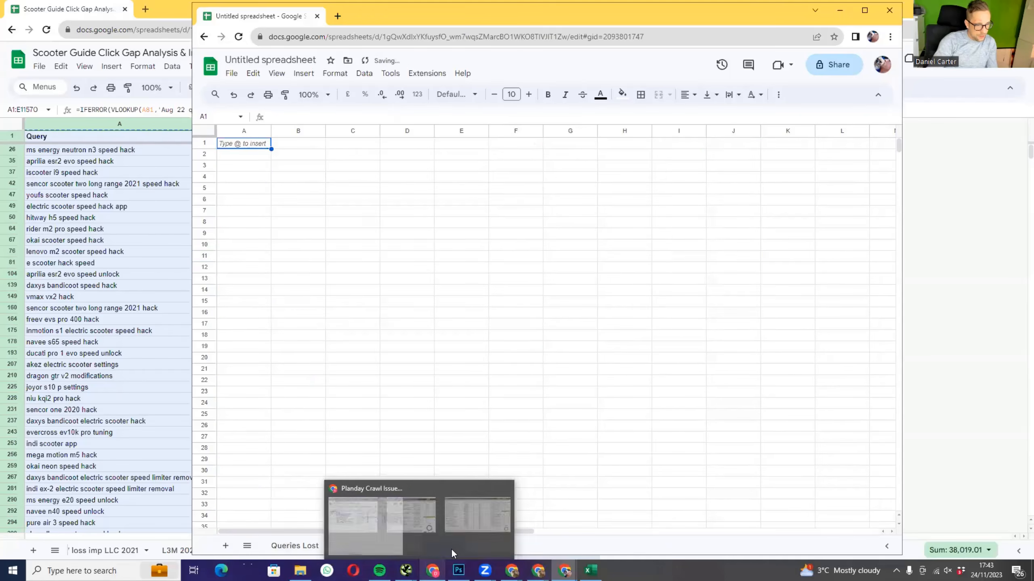
left_click(624, 391)
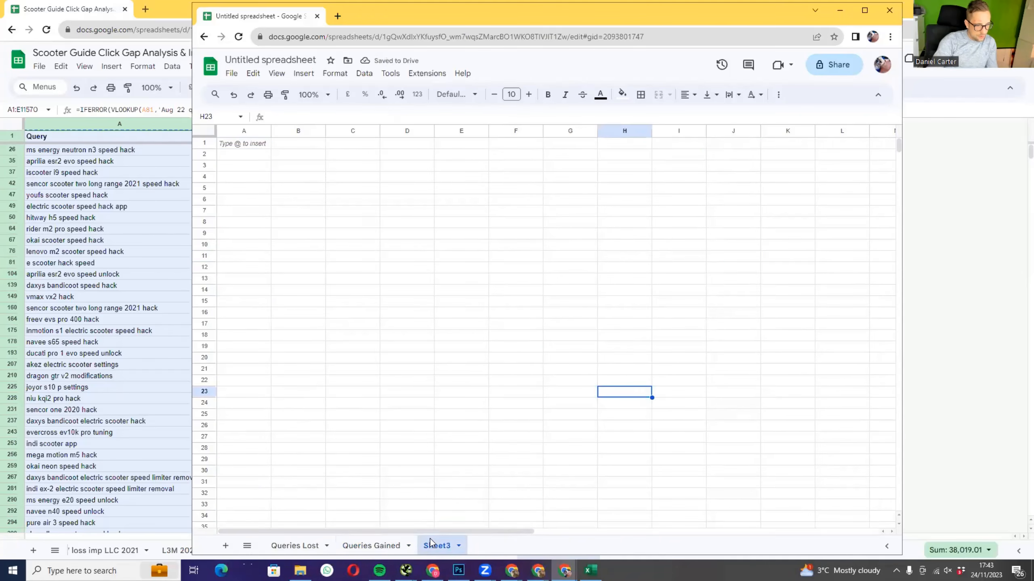
double_click(430, 543)
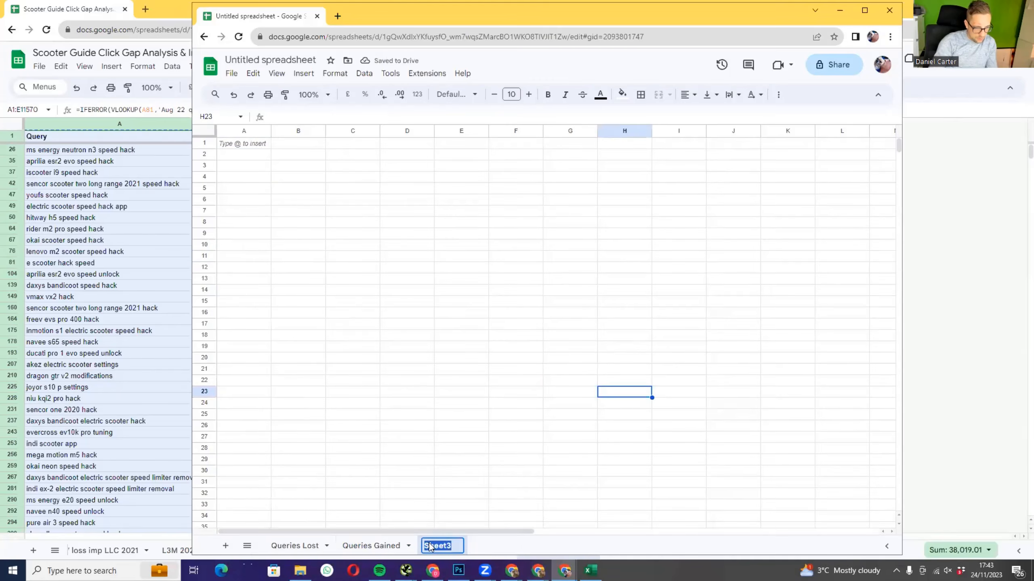
type("S")
key("Caps_Lock")
type("umpare")
key("Return")
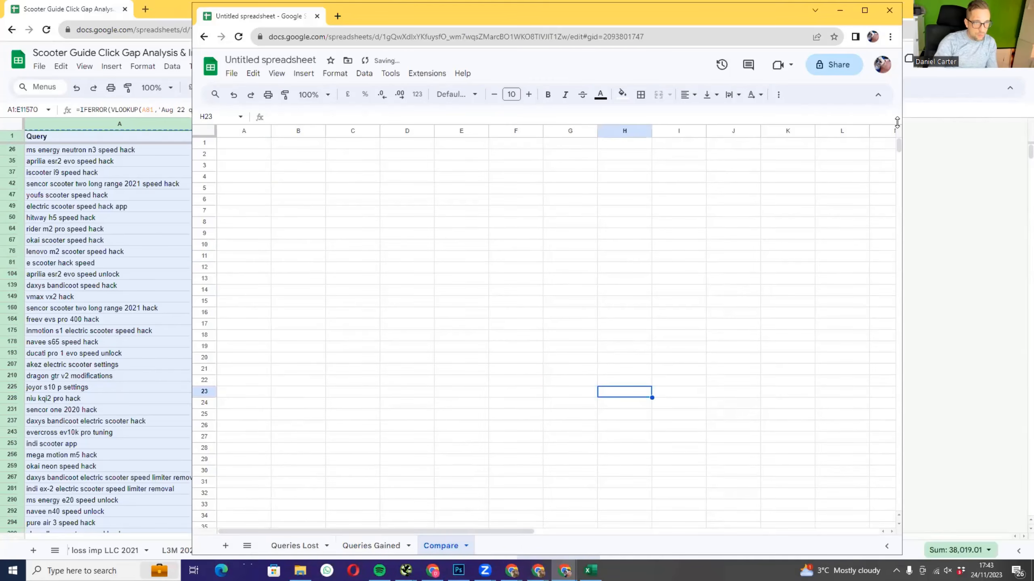
- Copy all the data on the Compare sheet of the original click gap spreadsheet
left_click_drag(711, 12, 1033, 17)
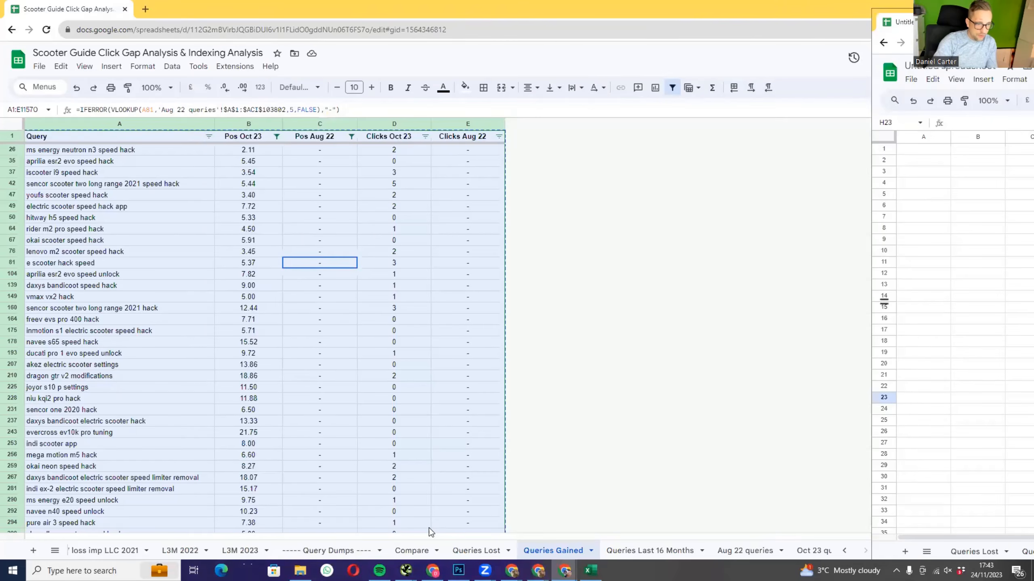
left_click(413, 549)
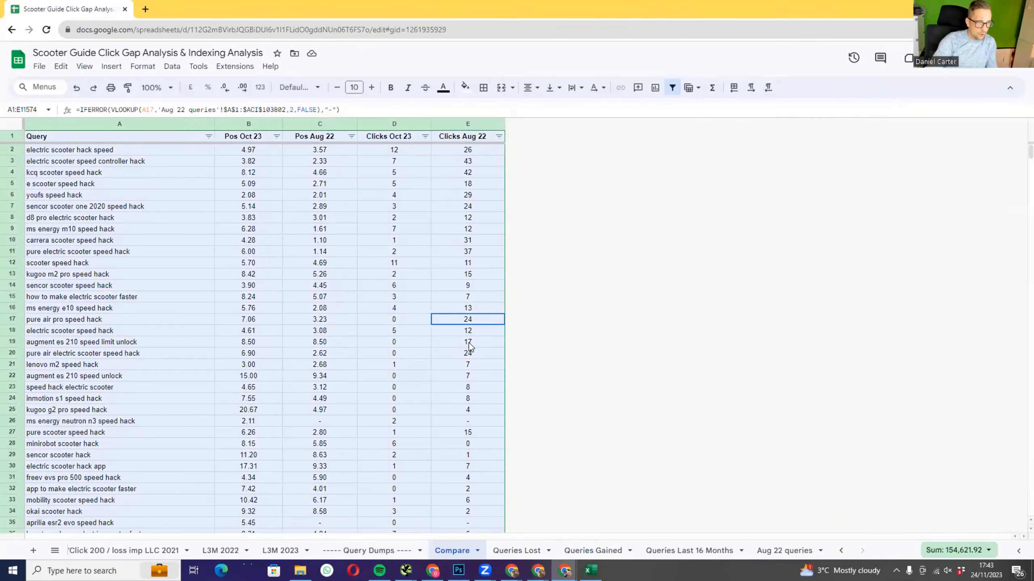
key("ctrl+c")
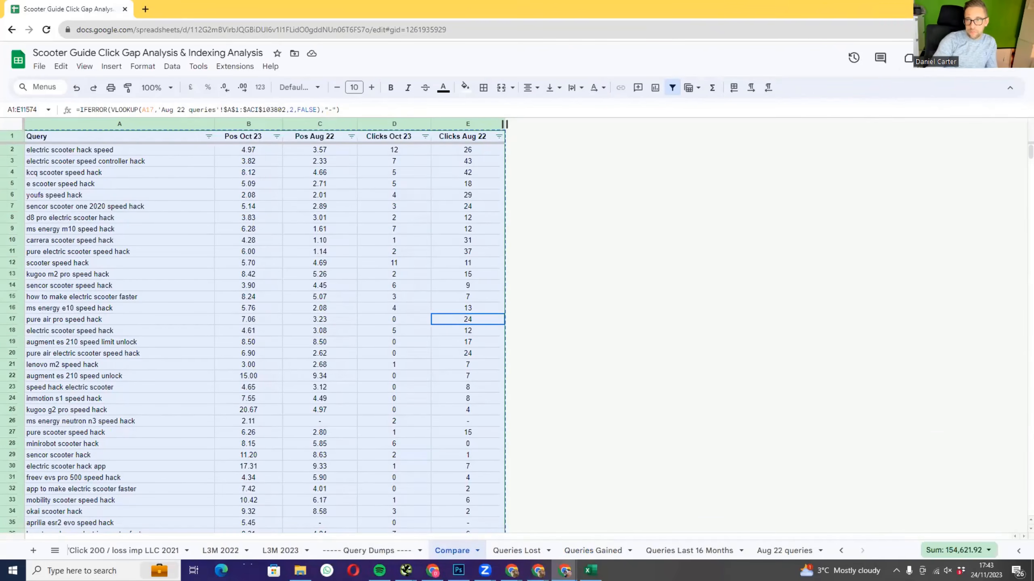
- Paste the copied data into the new spreadsheet's Compare sheet starting at A1 and widen column A to fit the queries
left_click_drag(1033, 16, 212, 2)
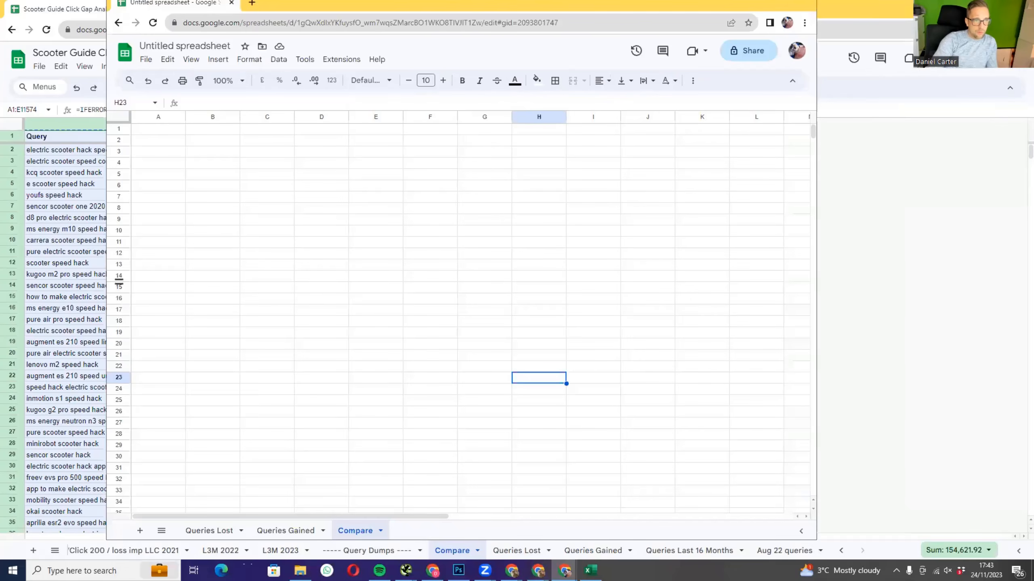
left_click(170, 129)
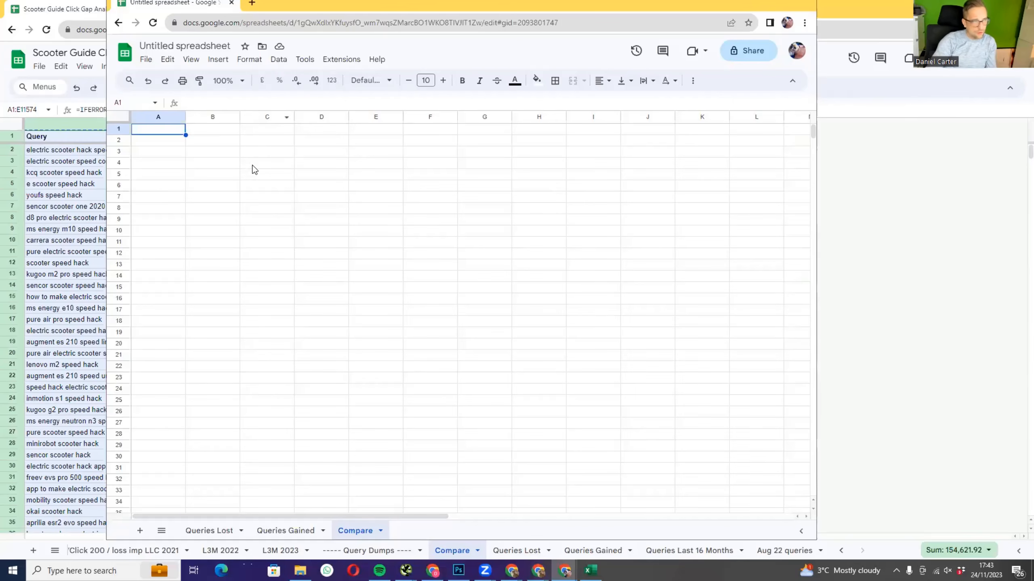
key("ctrl+v")
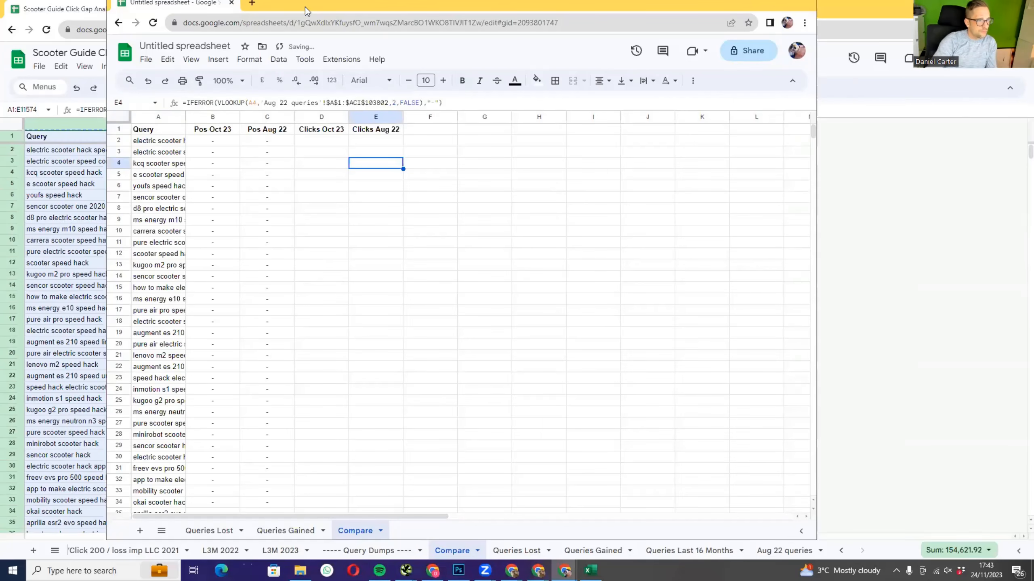
left_click_drag(307, 11, 287, 28)
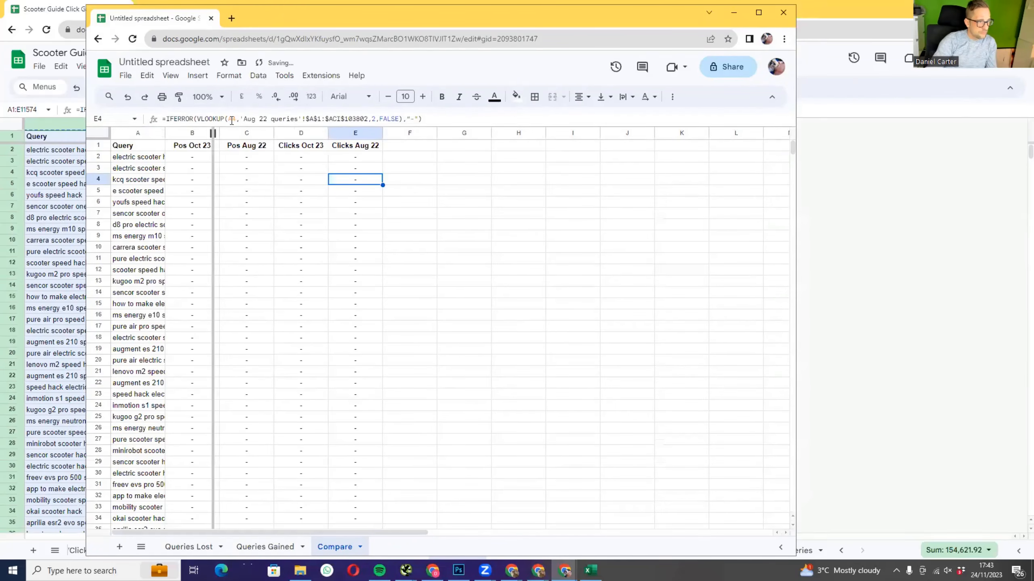
left_click_drag(231, 121, 261, 122)
- Rename the new spreadsheet as "Scooter guide queries"
left_click(185, 61)
key("Caps_Lock")
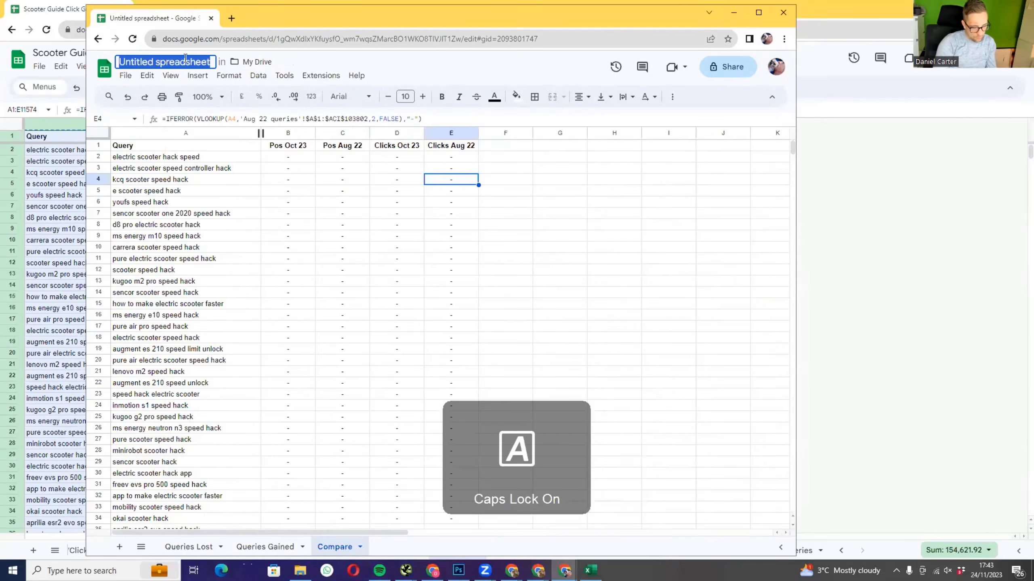
key("Caps_Lock")
type("Scooter g")
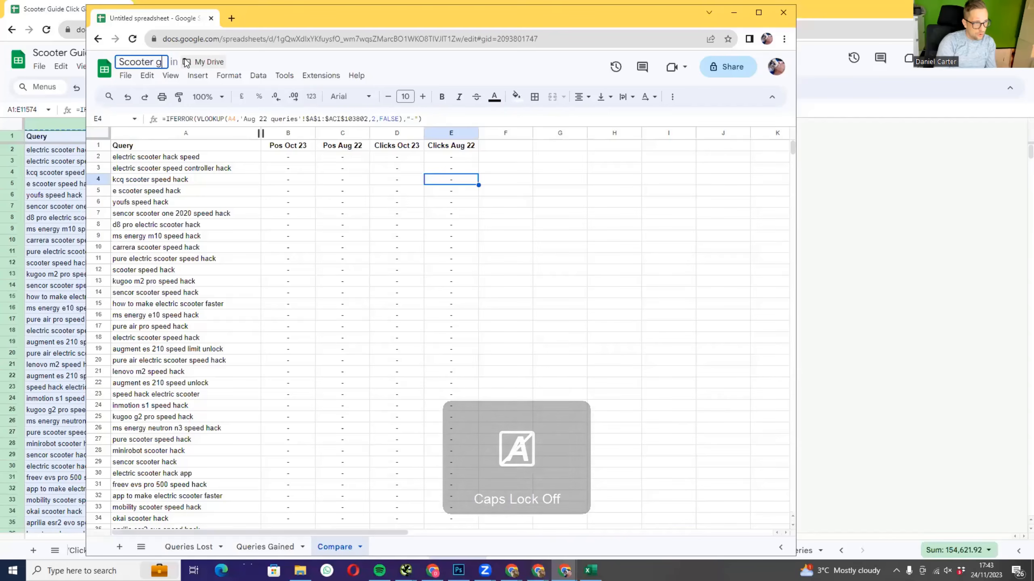
type("uide queries")
key("Return")
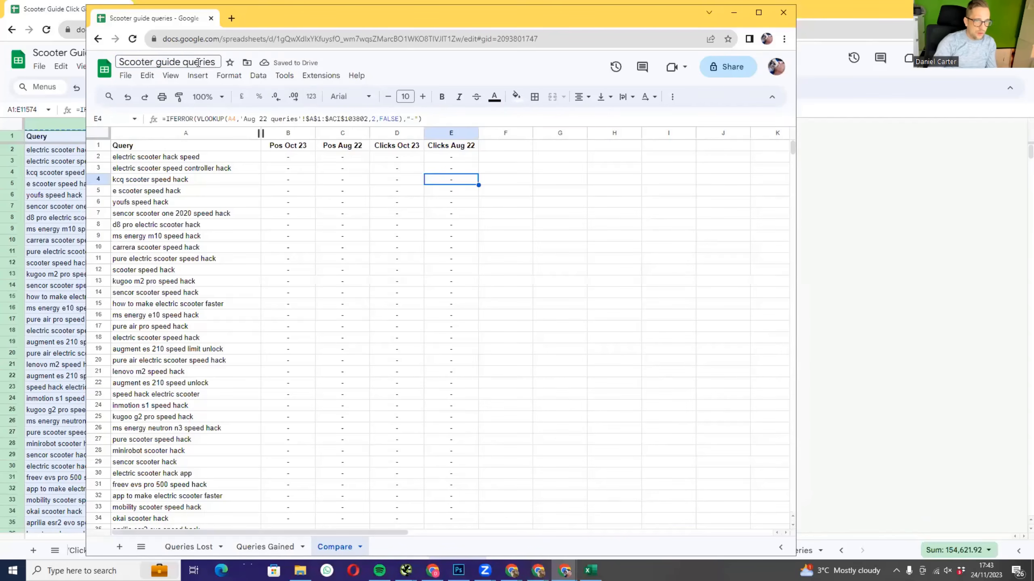
- Share the spreadsheet with anyone who has the link as Editor and copy the sharing link
left_click(721, 69)
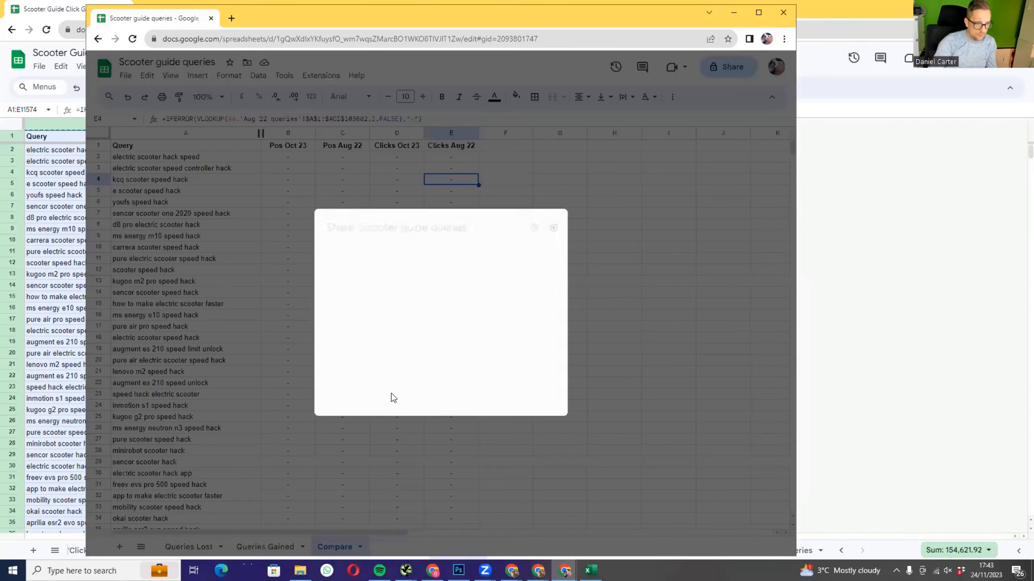
left_click(350, 392)
left_click(361, 349)
left_click(363, 398)
left_click(354, 393)
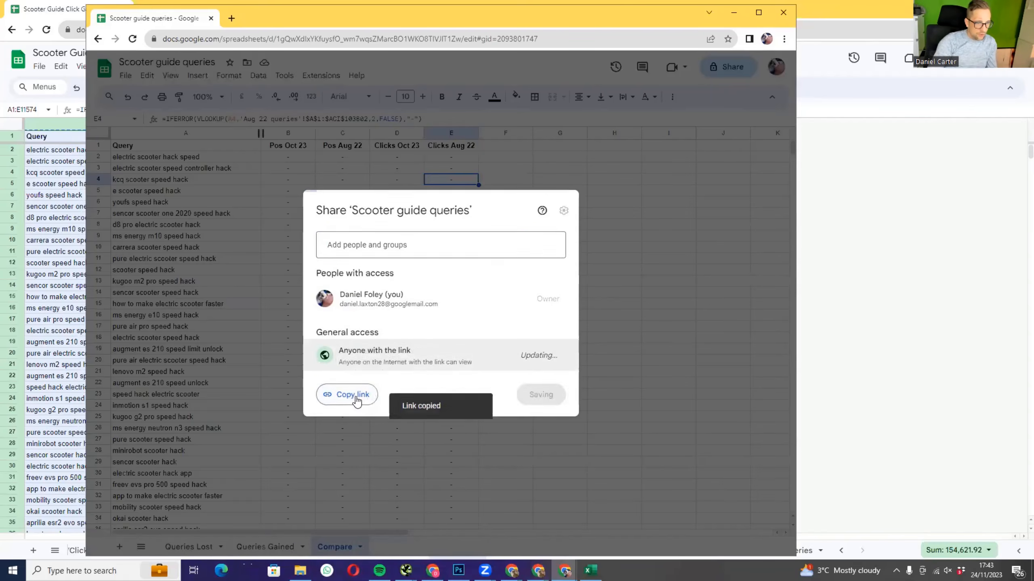
left_click(552, 353)
left_click(548, 443)
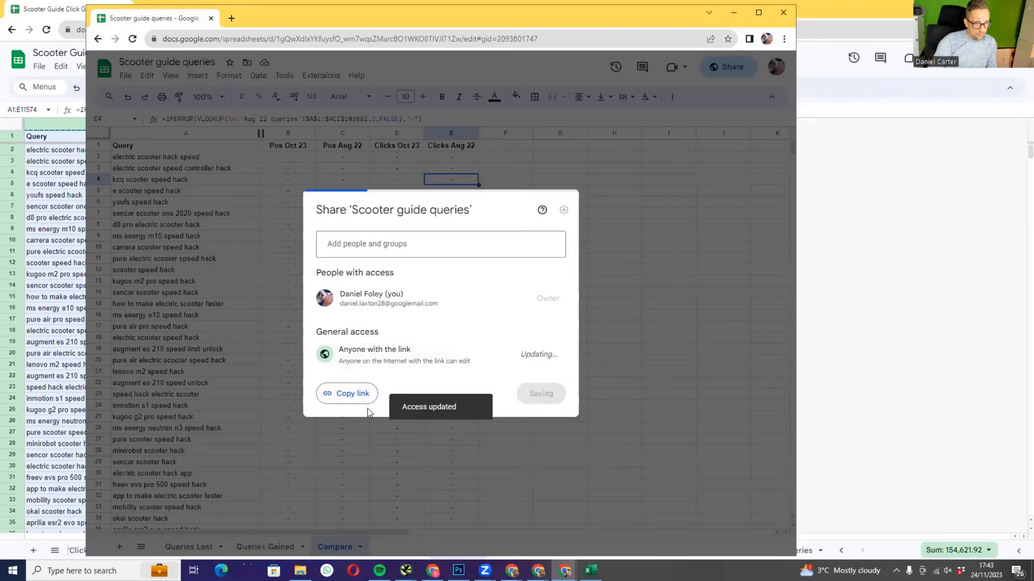
left_click(353, 392)
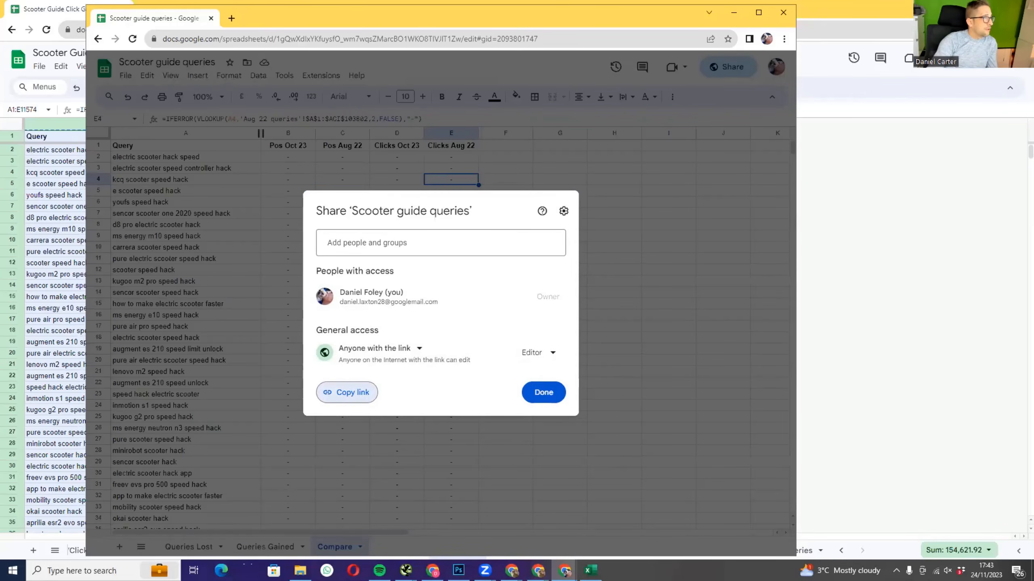
- Switch to ChatGPT and begin a message reading "Can you retry my last prompt with this Google sheet instead?"
key("alt+Tab")
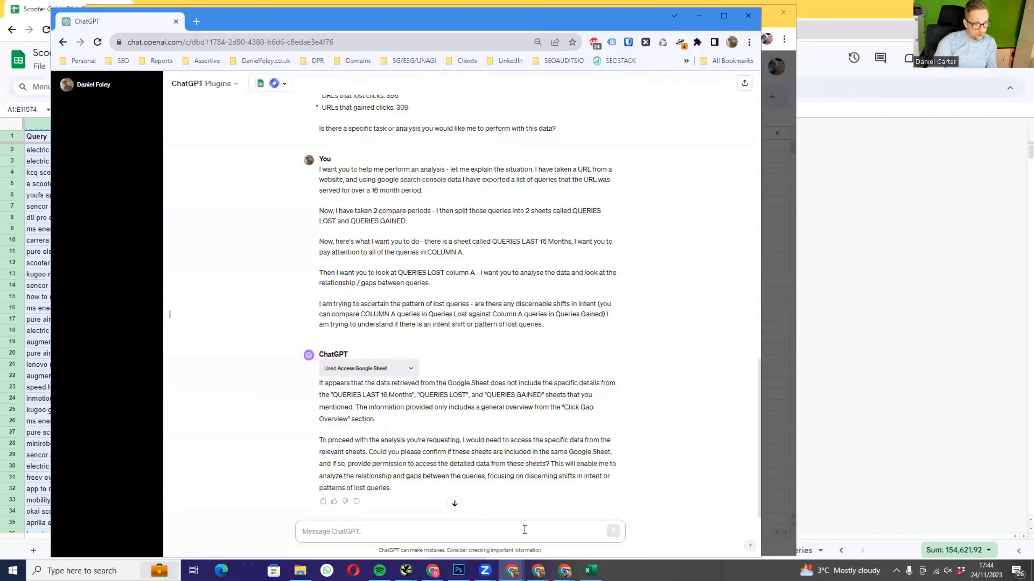
key("Caps_Lock")
type("Co")
type("n you retry my last pr")
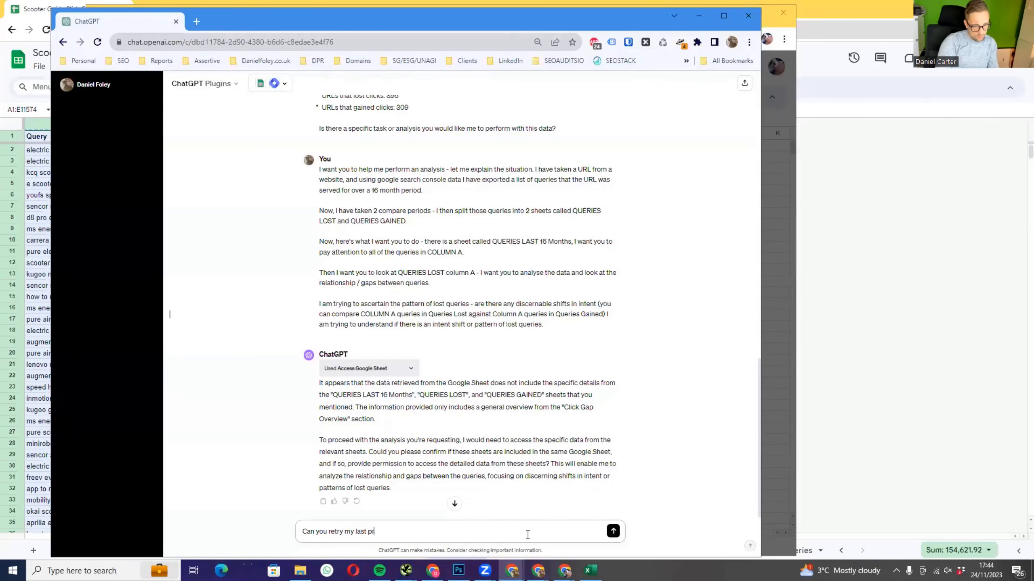
type("ompt with this")
key("Caps_Lock")
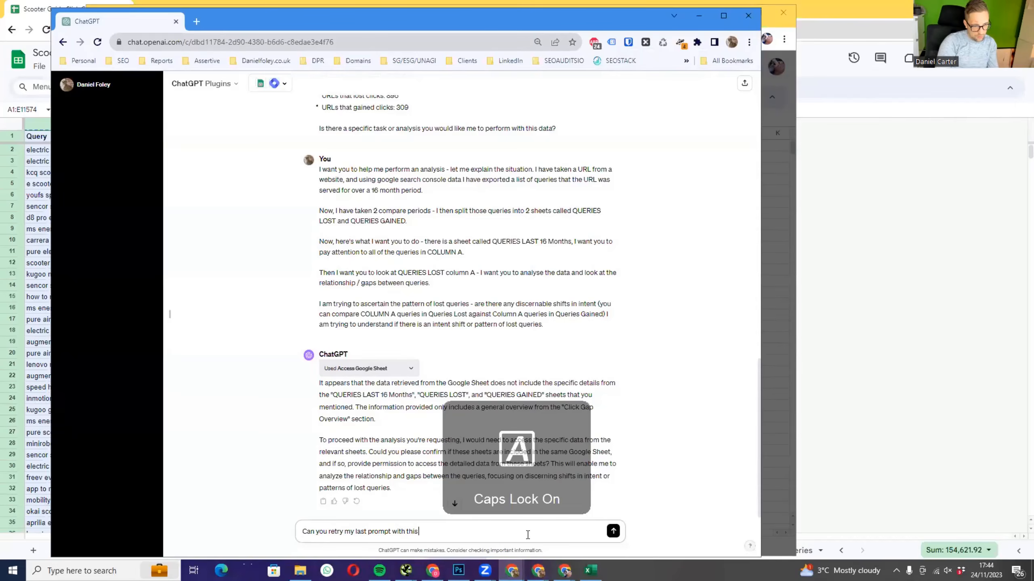
type("G")
key("Caps_Lock")
type("oogle sheet instead? the")
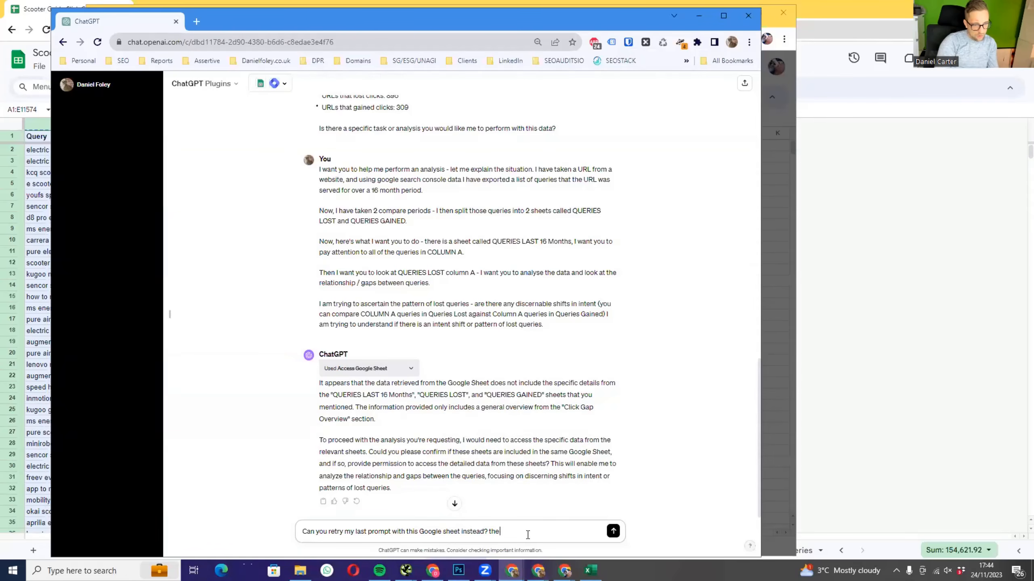
- Continue the message with "the sheets I mentioned in the prompt are in the tabs within this sheet -", paste the sharing link and send it
type(" sheets")
key("Caps_Lock")
key("Caps_Lock")
type("I m")
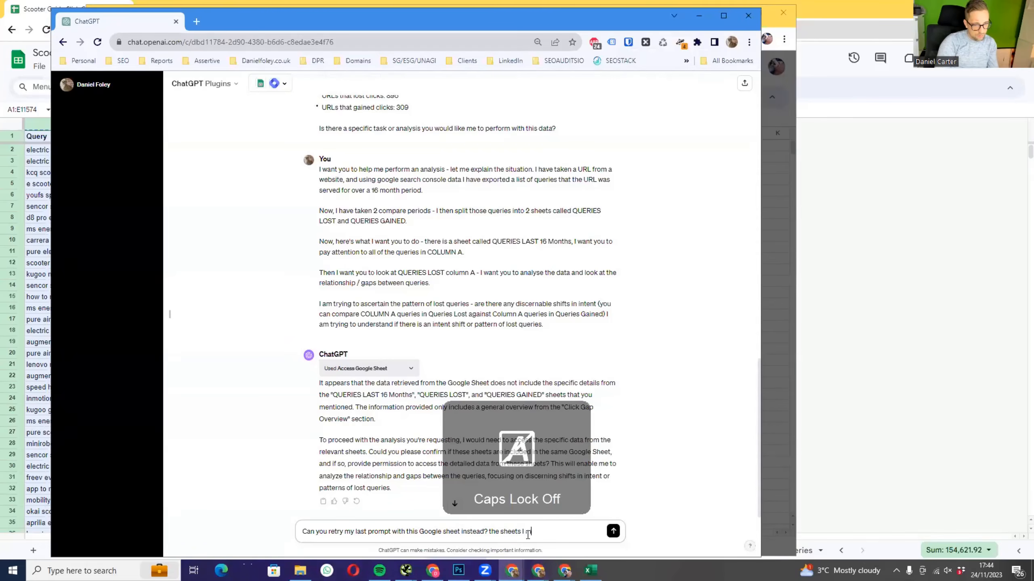
type("entioned in the prompt")
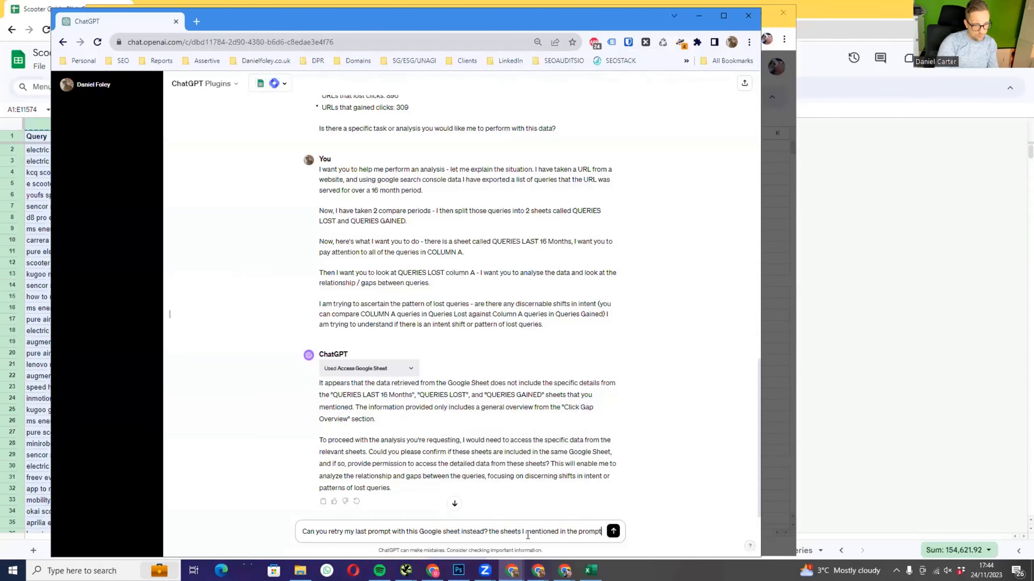
type(" are in the tabs within this sheet")
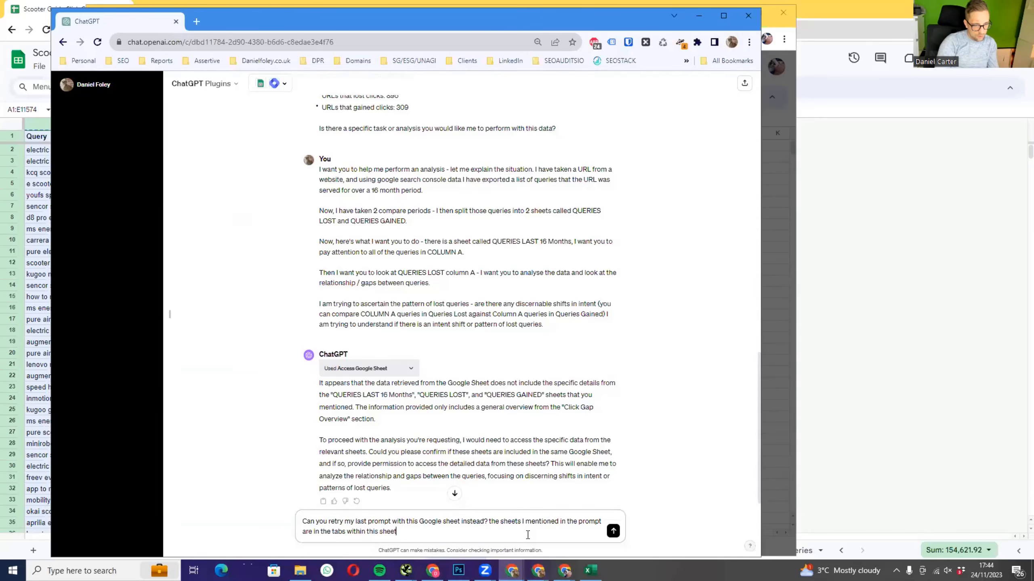
type(" -")
key("ctrl+v")
key("Return")
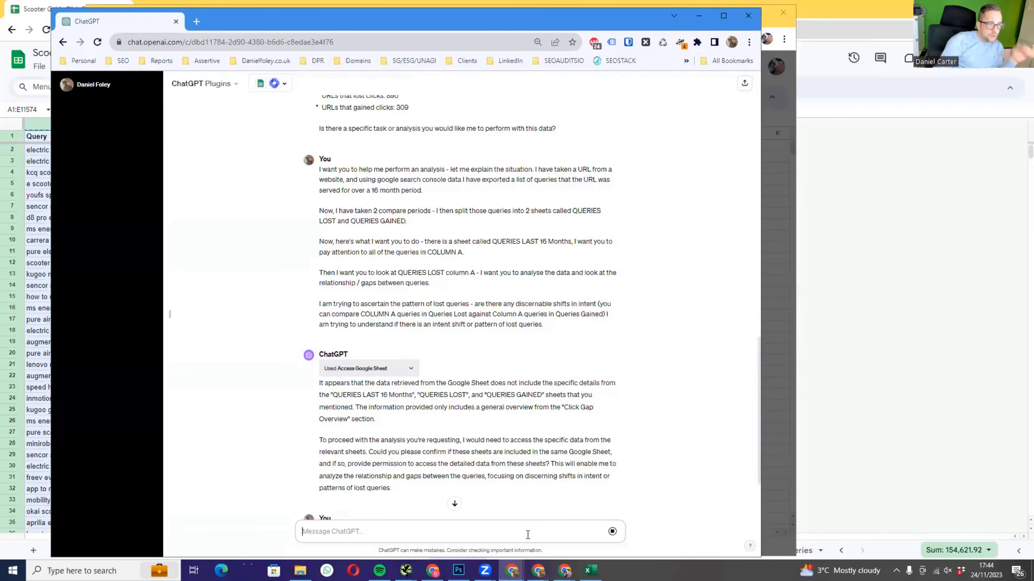
- Regenerate ChatGPT's reply to the message with the spreadsheet link and read the new answer
scroll(580, 332, "down", 3)
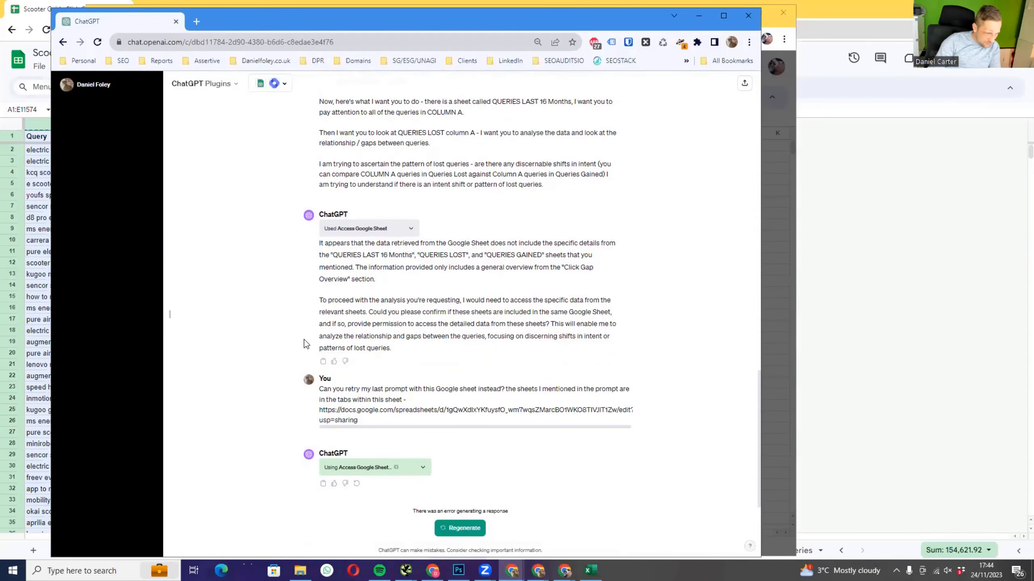
left_click(458, 528)
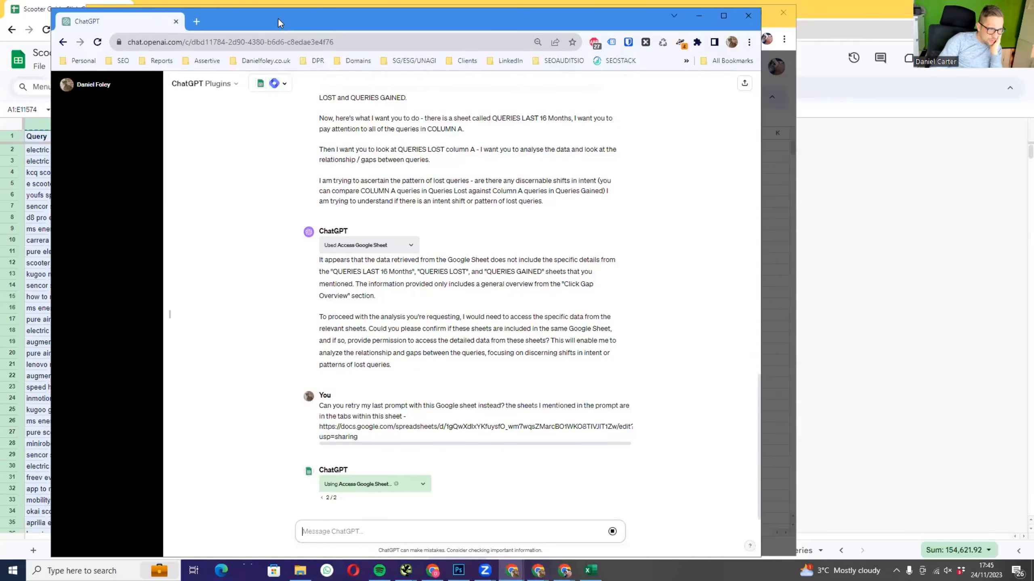
left_click(196, 21)
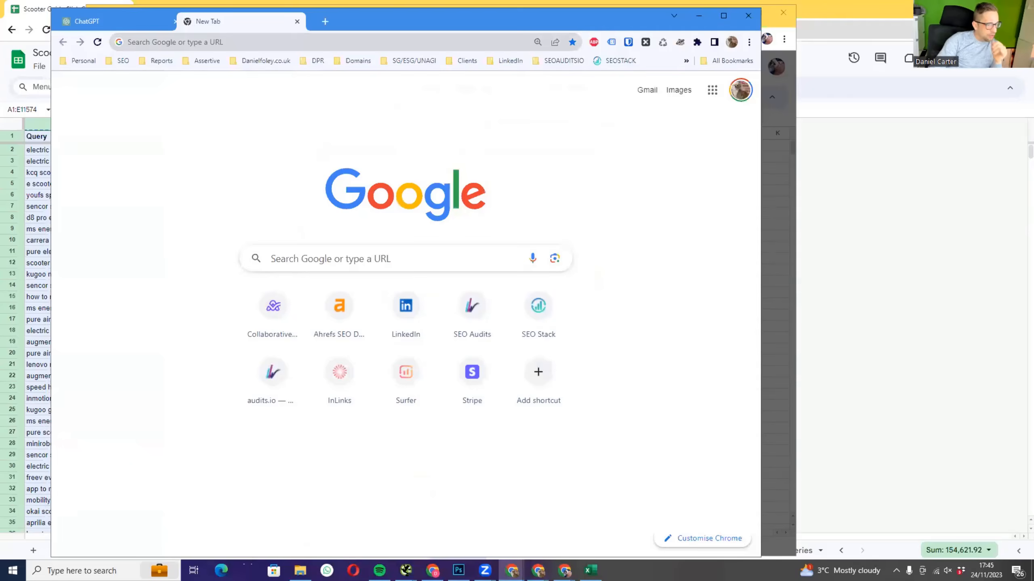
key("ctrl+w")
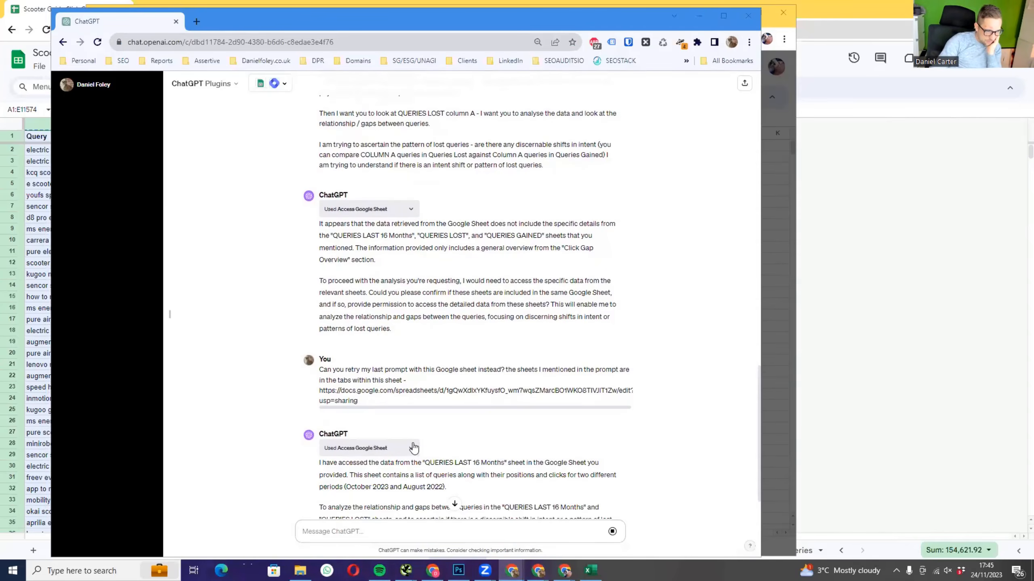
scroll(413, 410, "down", 2)
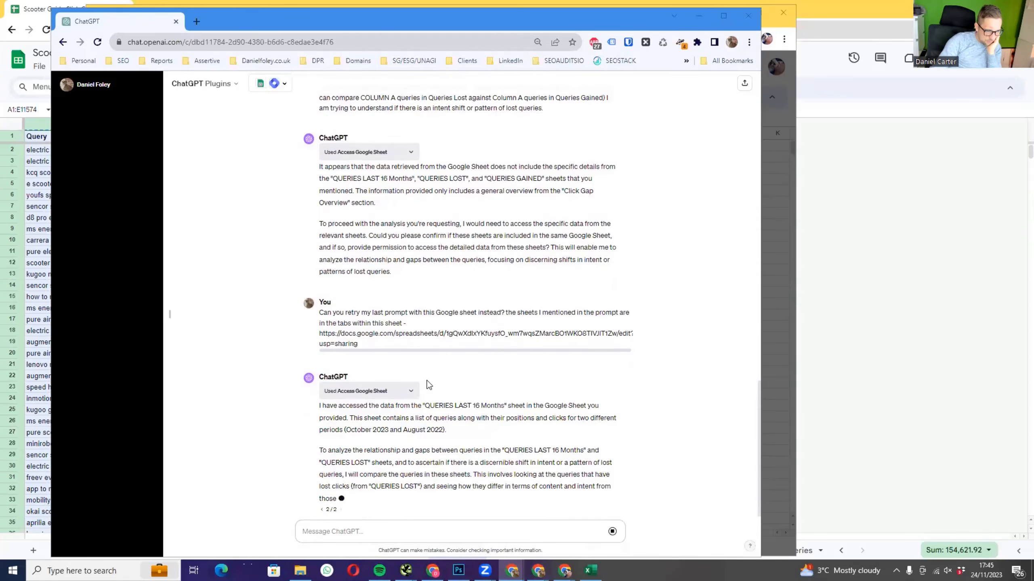
scroll(428, 384, "down", 1)
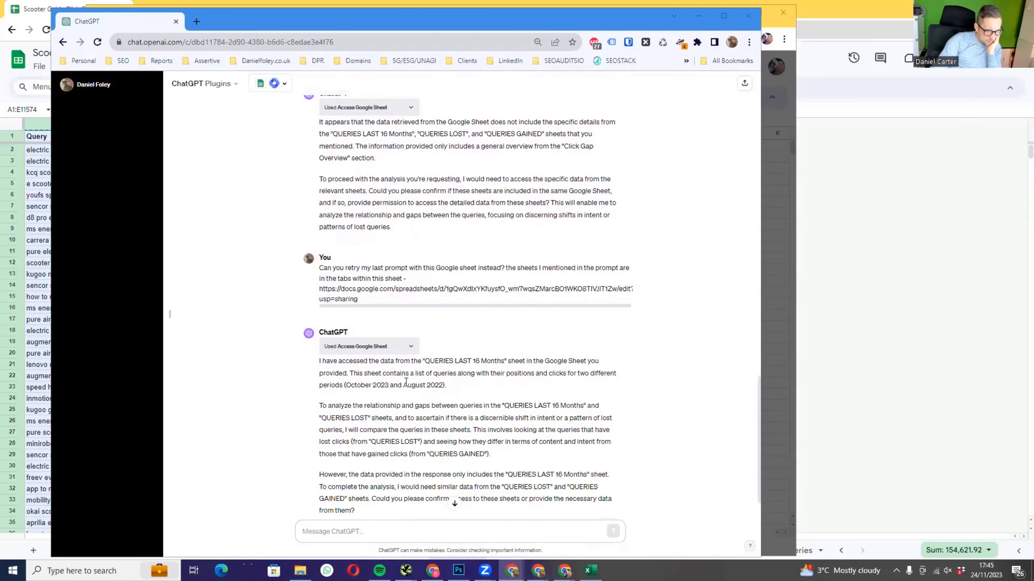
scroll(406, 382, "down", 2)
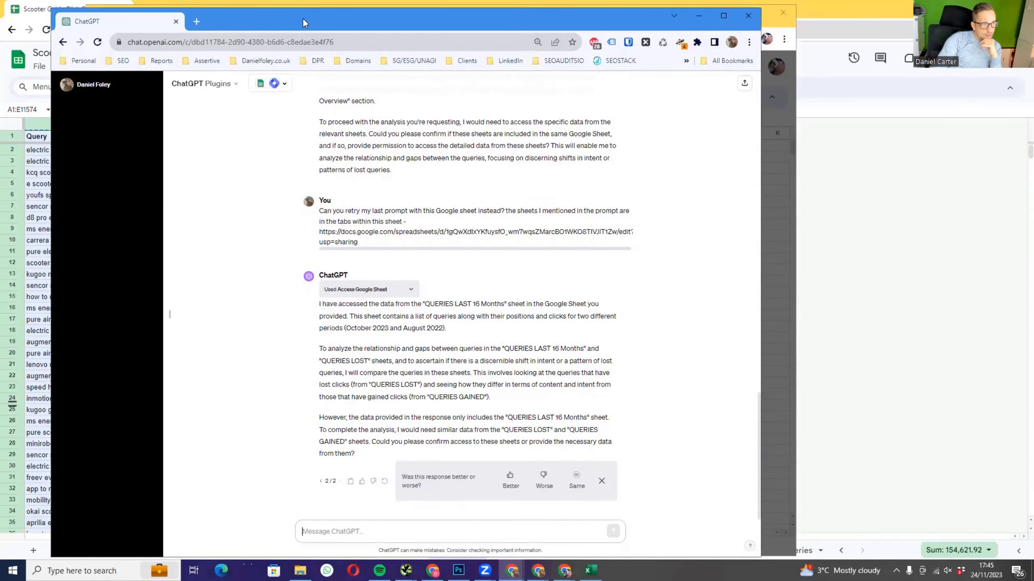
- Close the sharing dialog in the Scooter guide queries spreadsheet and copy the URL of its Queries Lost sheet
left_click_drag(298, 17, 910, 81)
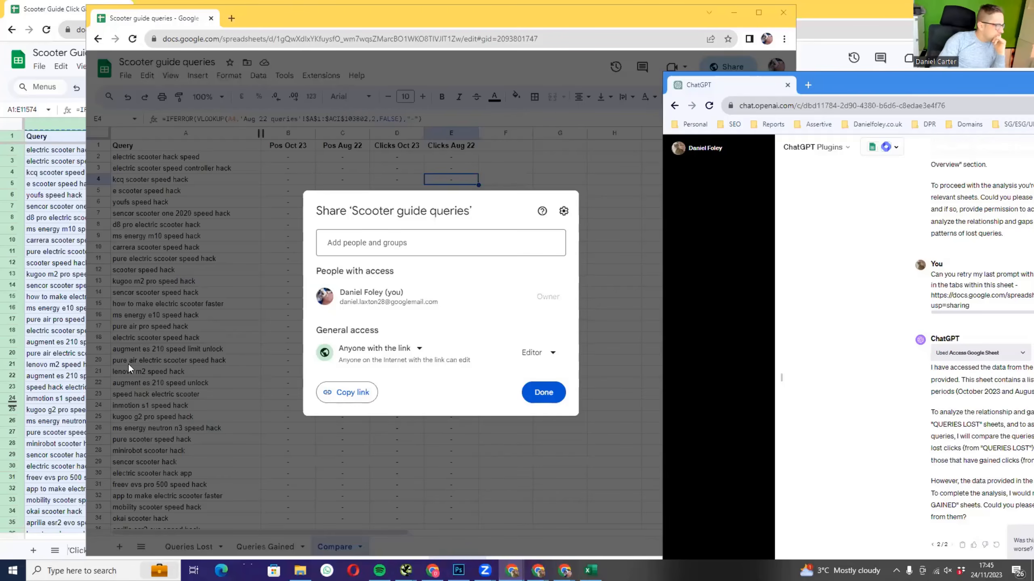
left_click(543, 392)
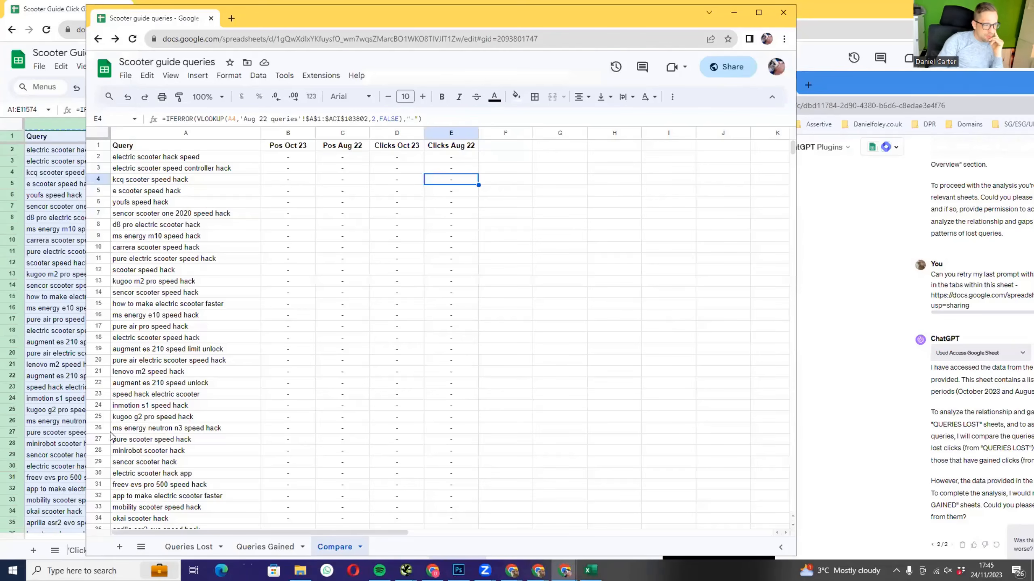
left_click_drag(312, 20, 287, 14)
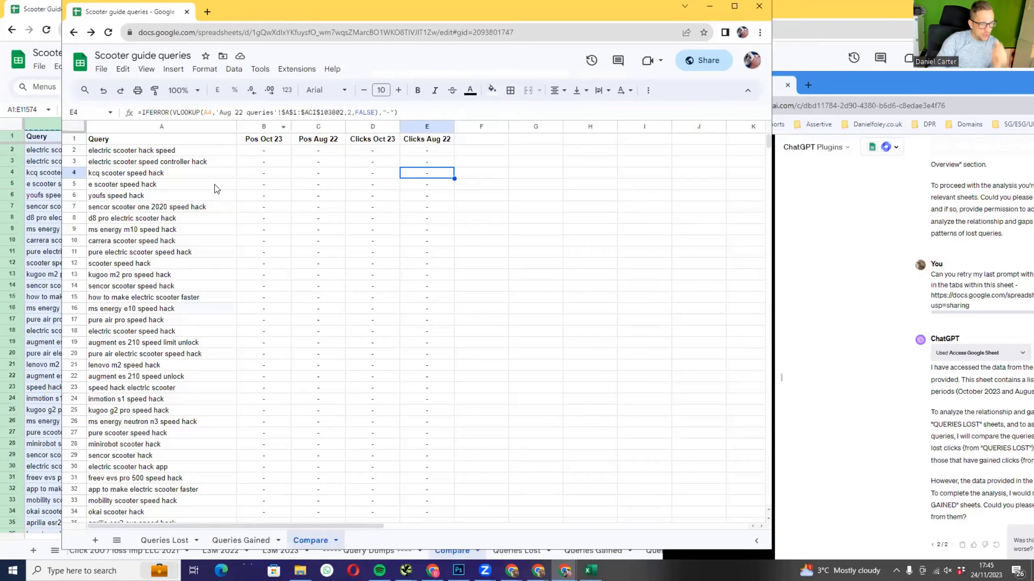
left_click(146, 543)
left_click(203, 32)
key("ctrl+c")
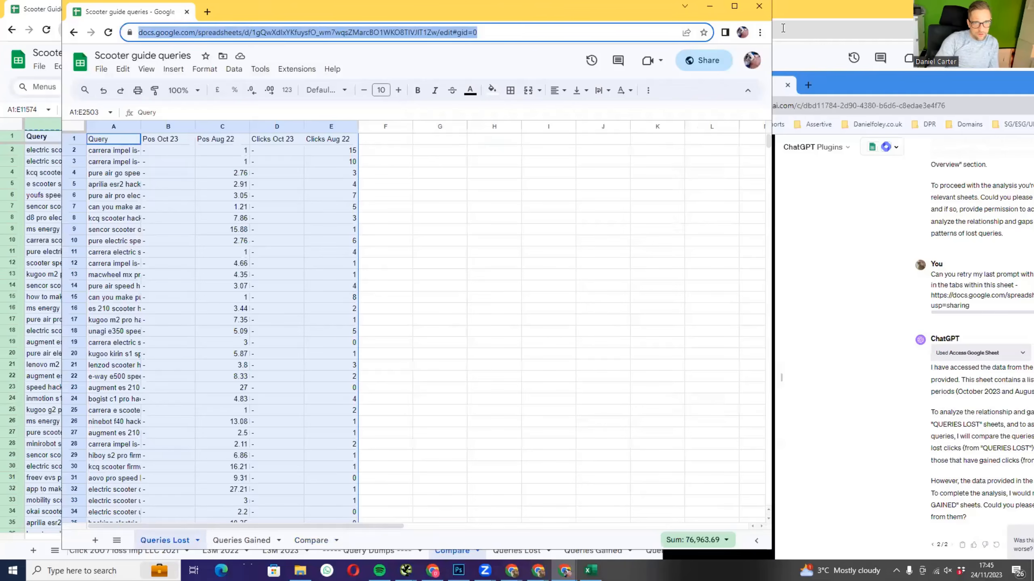
- Switch to ChatGPT and write "Can you perform a relationship analysis between the lost queries in this sheet", followed by the copied Queries Lost URL
left_click(906, 85)
left_click_drag(893, 75, 425, 1)
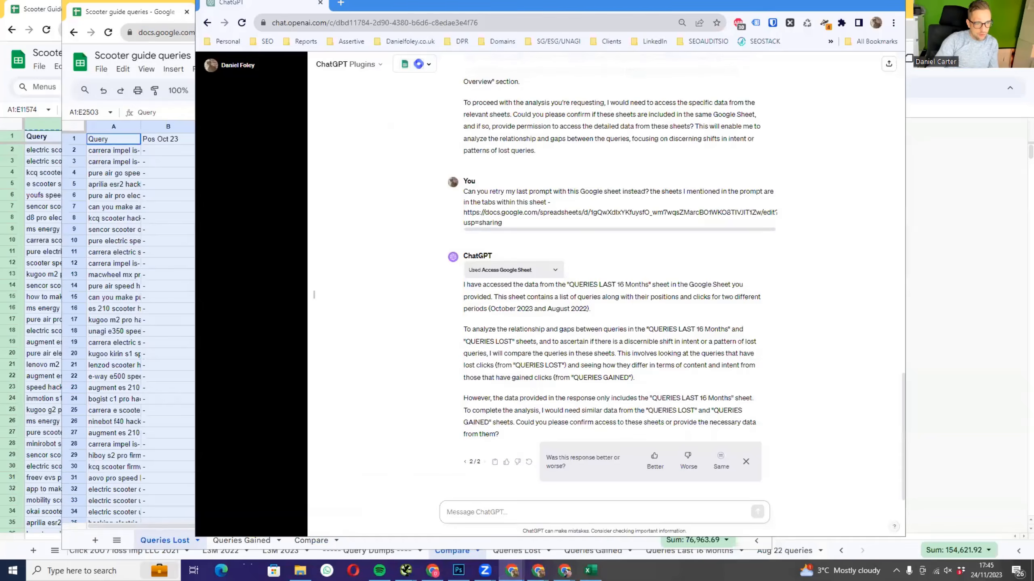
type("C")
key("Caps_Lock")
type("an you perf")
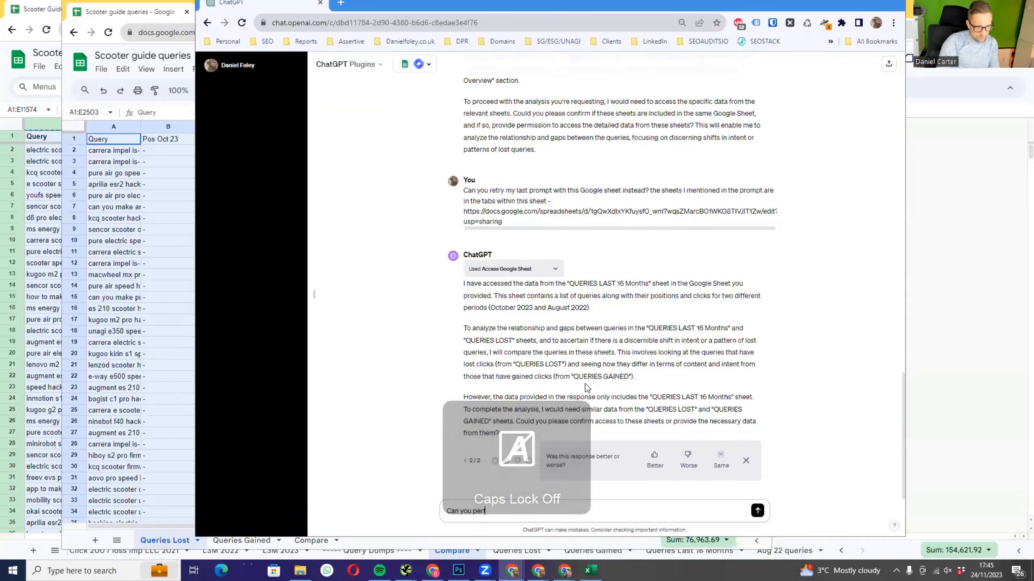
type("orm a relationshi")
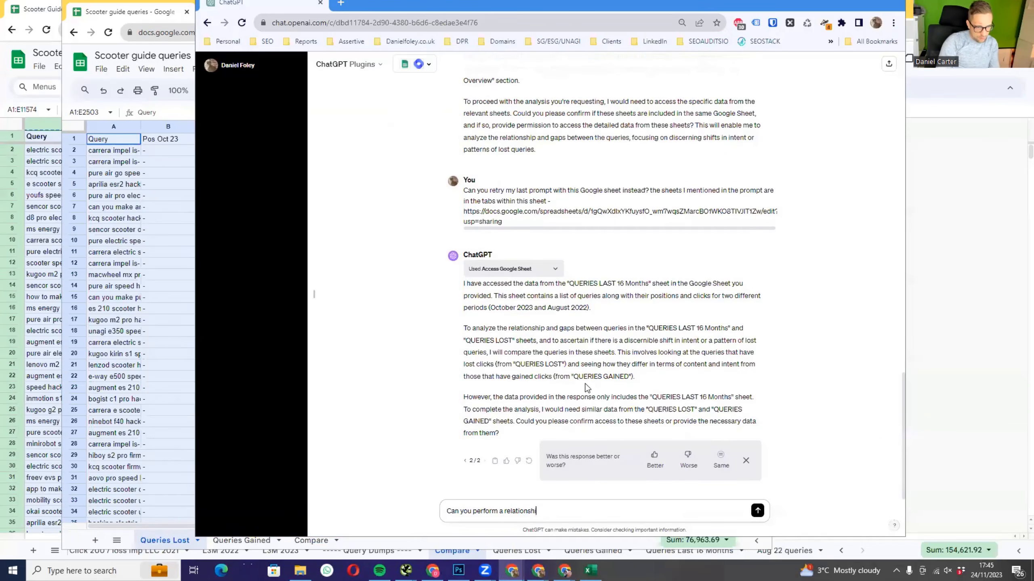
type("p analysis between the lost queries in")
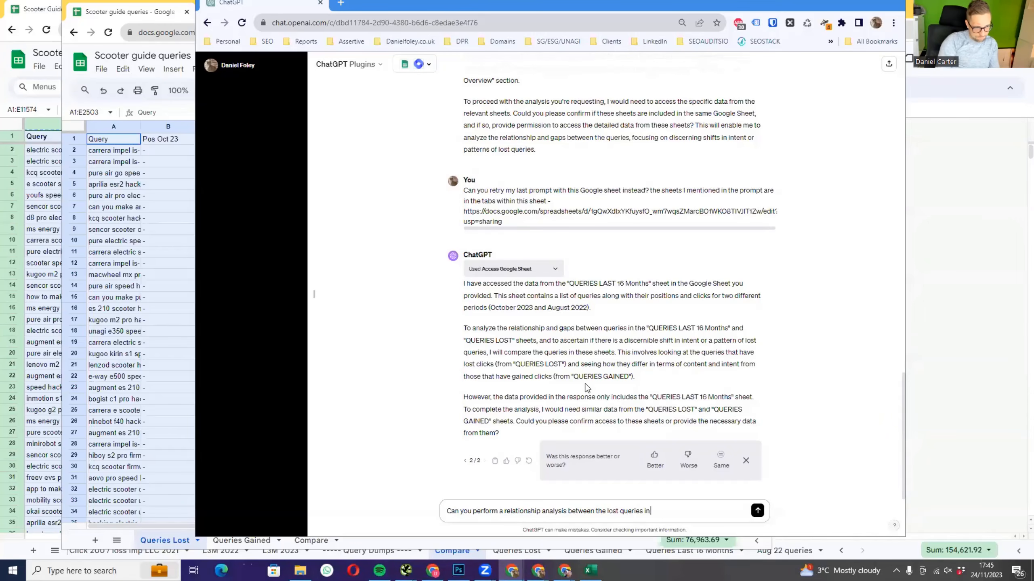
type(" this sheet")
key("ctrl+v")
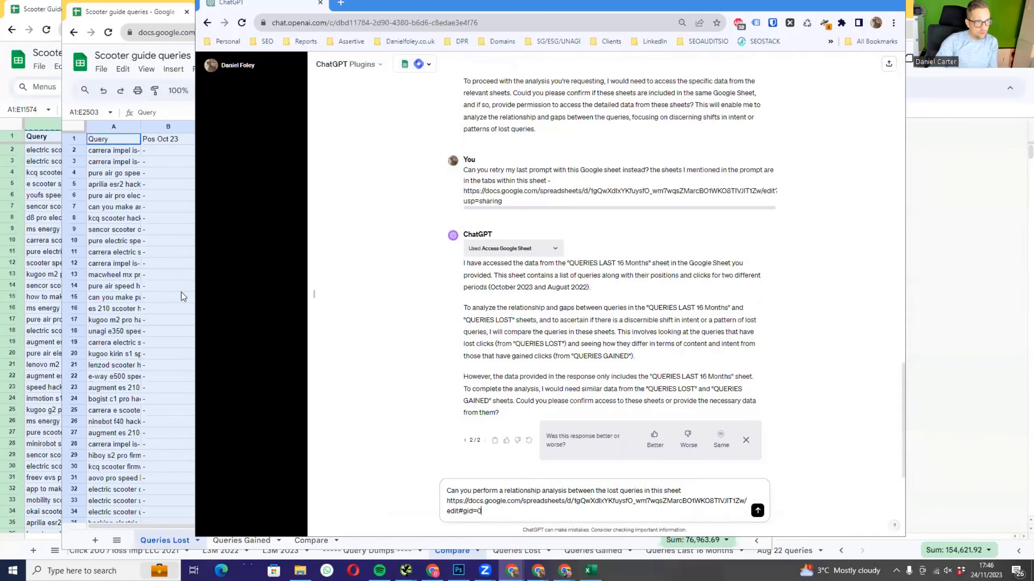
- Copy the full URL of the Queries Lost sheet again, paste it into the ChatGPT message and send the message
left_click_drag(449, 5, 966, 107)
left_click(227, 29)
key("ctrl+c")
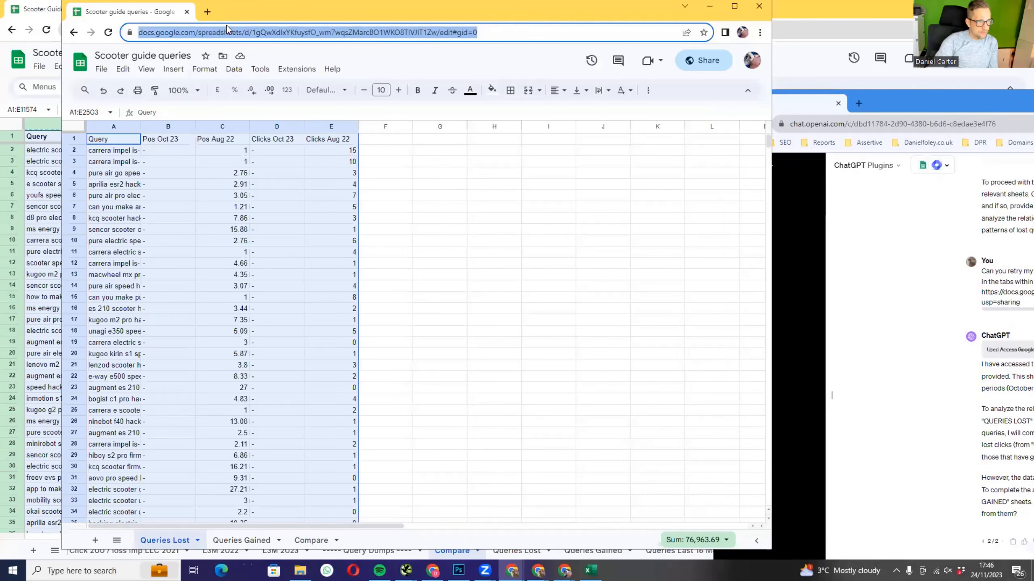
left_click(228, 26)
key("ctrl+a")
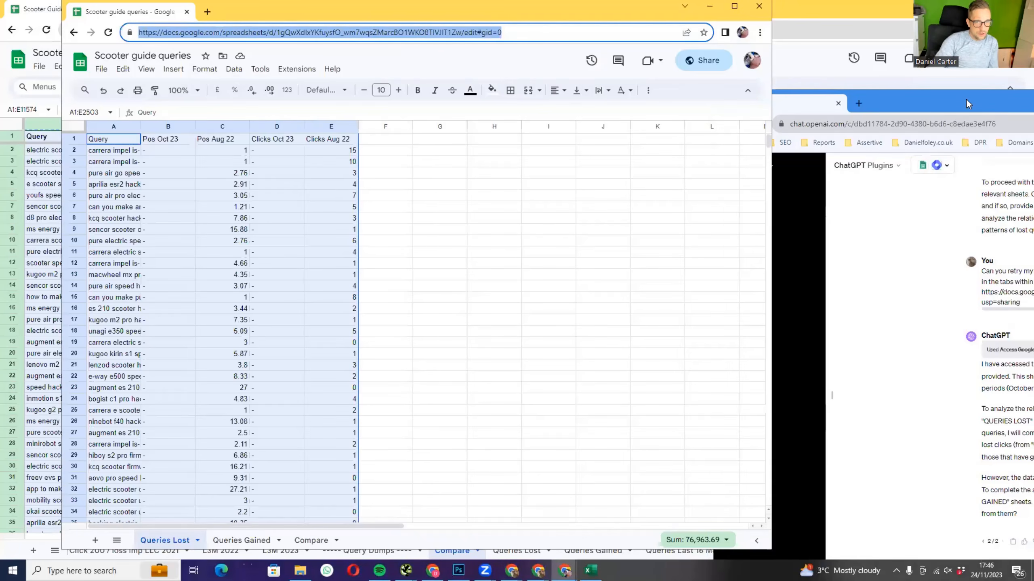
left_click(948, 97)
left_click_drag(948, 97, 426, 11)
left_click_drag(485, 525, 435, 516)
key("ctrl+v")
key("Return")
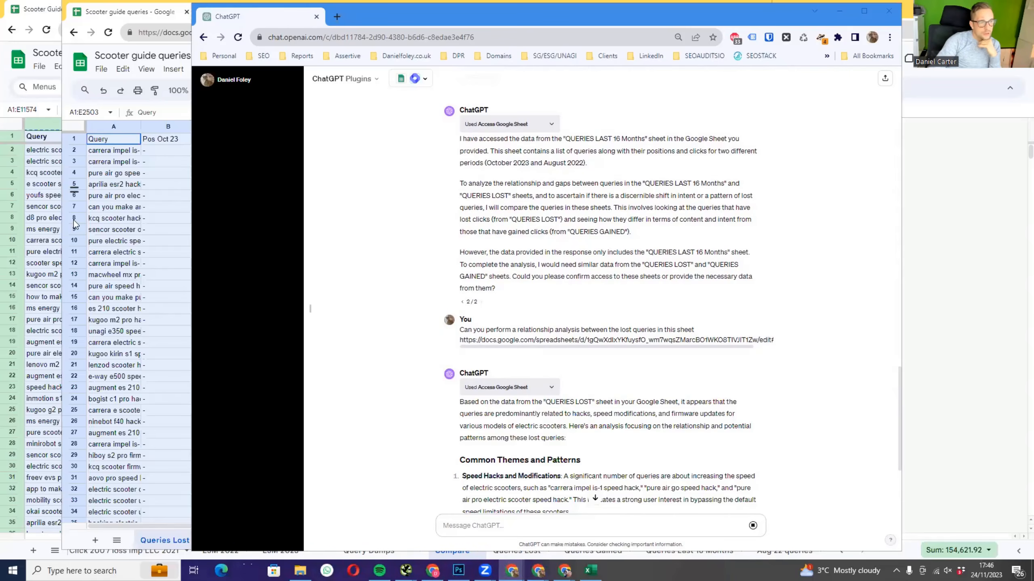
- Read ChatGPT's analysis of the lost scooter queries and check the other chat's comparison of the no-deposit slots queries
scroll(478, 380, "down", 5)
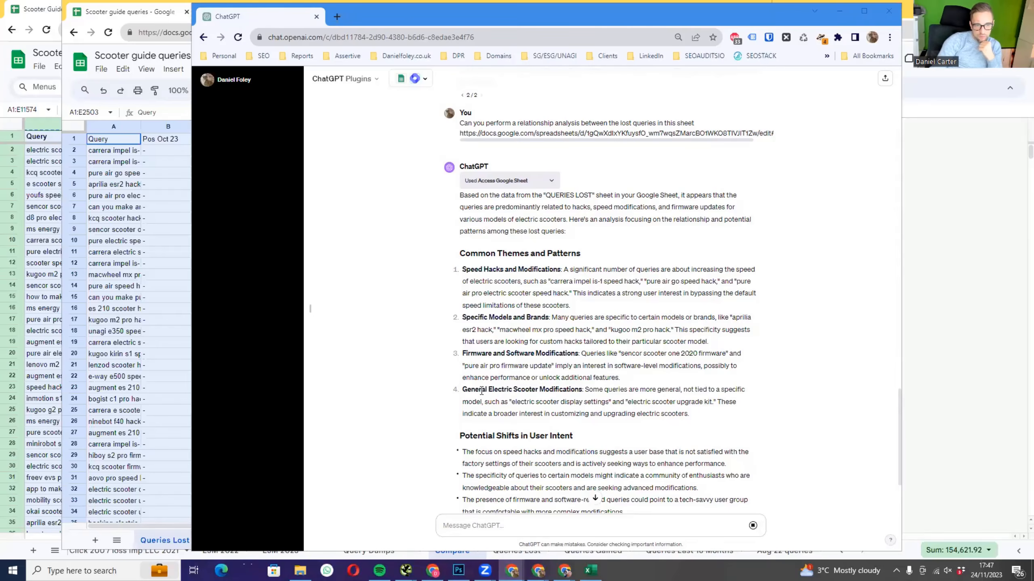
scroll(577, 385, "down", 3)
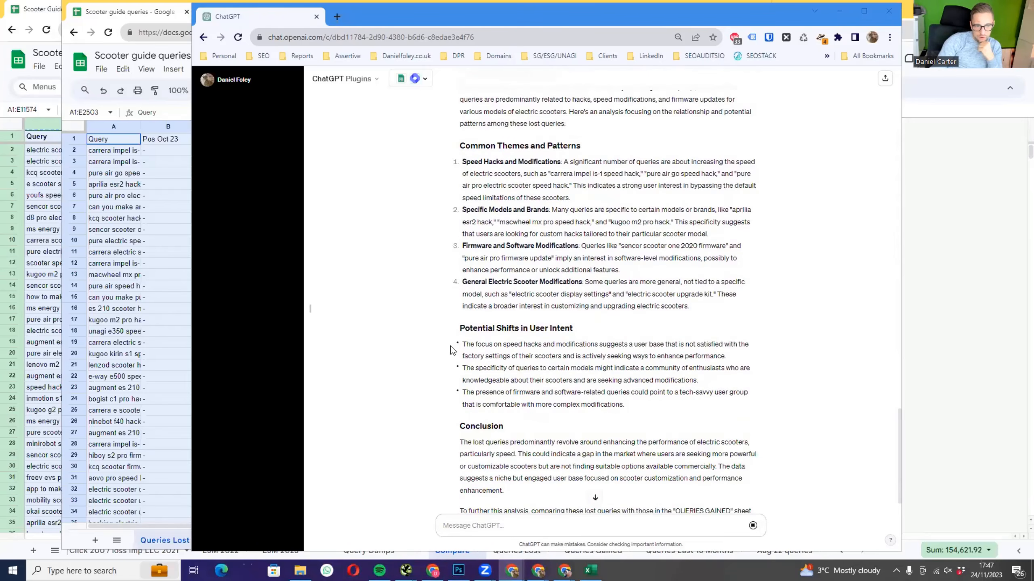
scroll(464, 367, "down", 1)
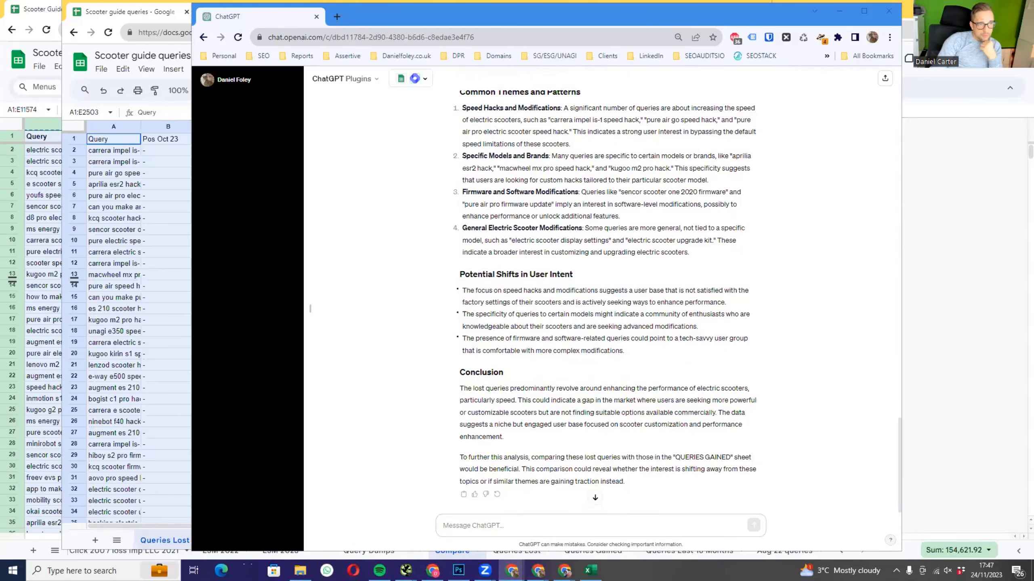
key("alt+Tab")
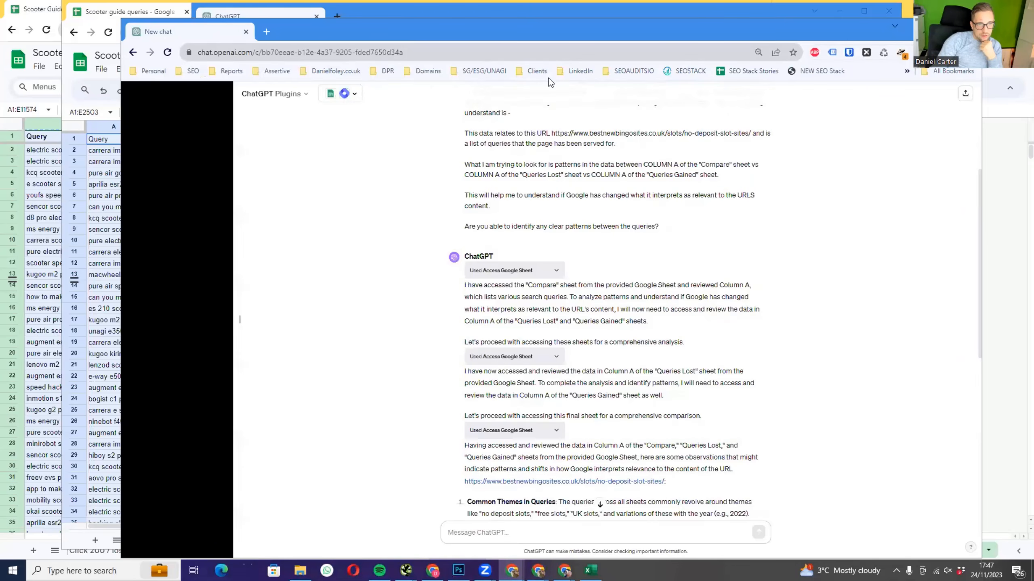
left_click_drag(624, 28, 545, 20)
scroll(813, 286, "down", 10)
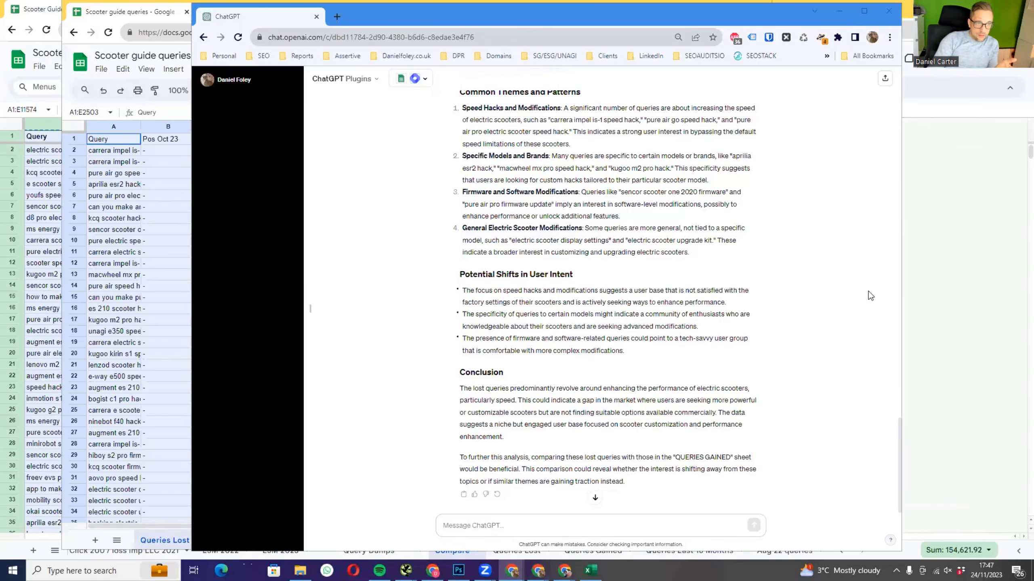
scroll(765, 315, "up", 15)
scroll(763, 317, "down", 15)
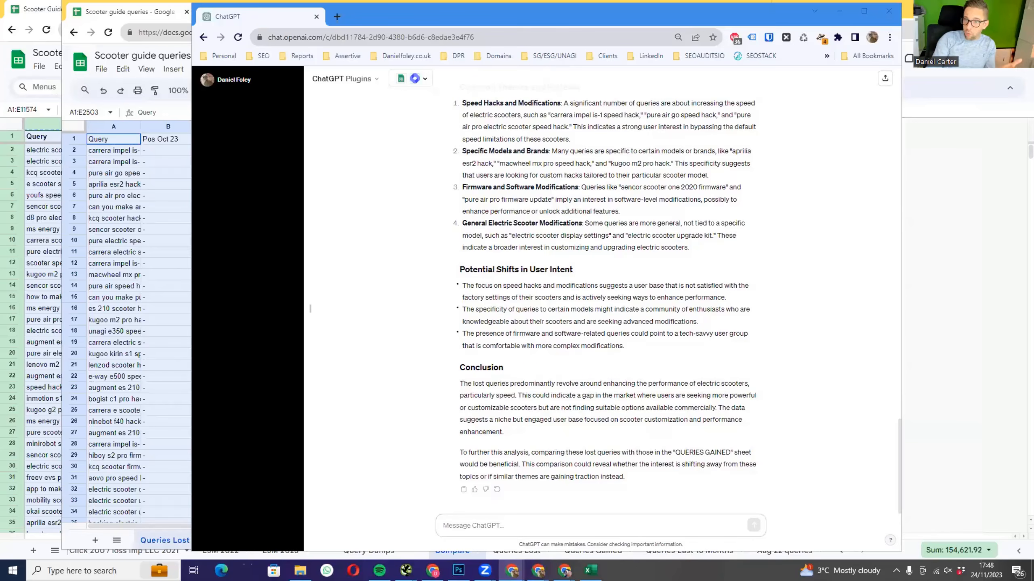
- Examine the scooter URL's query count chart in SEO Stack and highlight the Common Themes and Patterns list in ChatGPT's reply
key("alt+Tab")
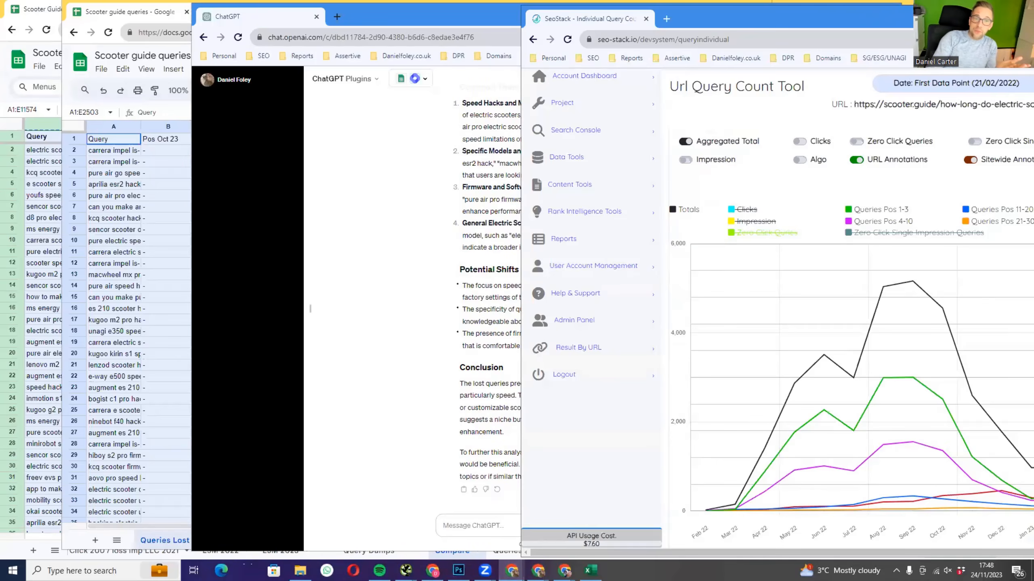
double_click(780, 21)
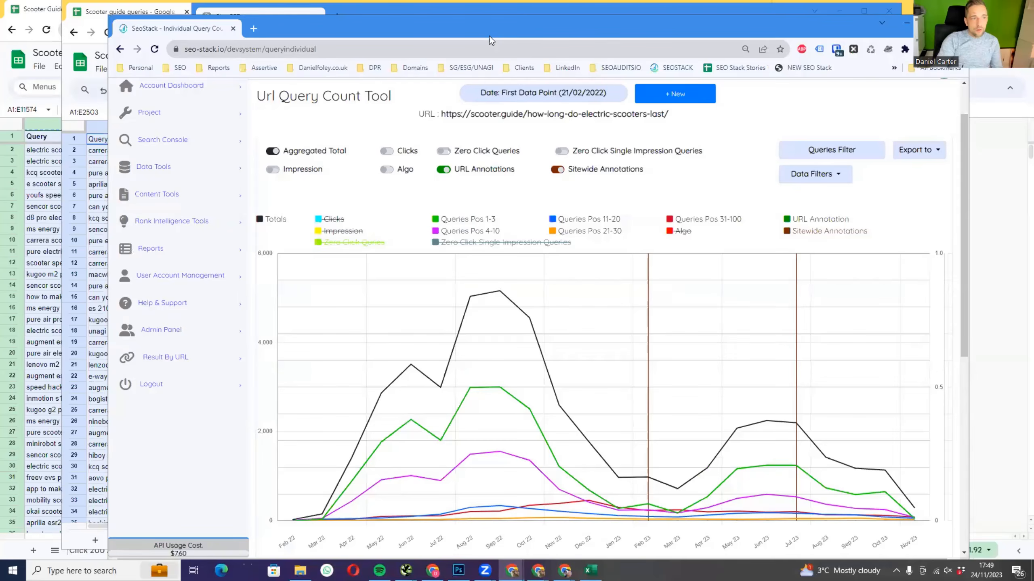
left_click_drag(489, 35, 462, 174)
left_click(486, 20)
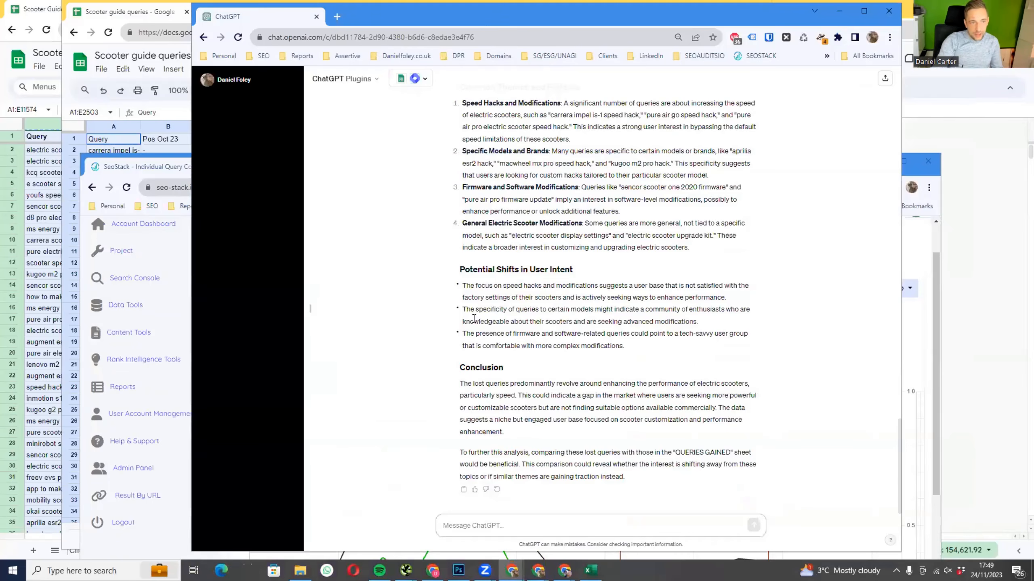
scroll(474, 318, "up", 1)
left_click_drag(461, 157, 742, 321)
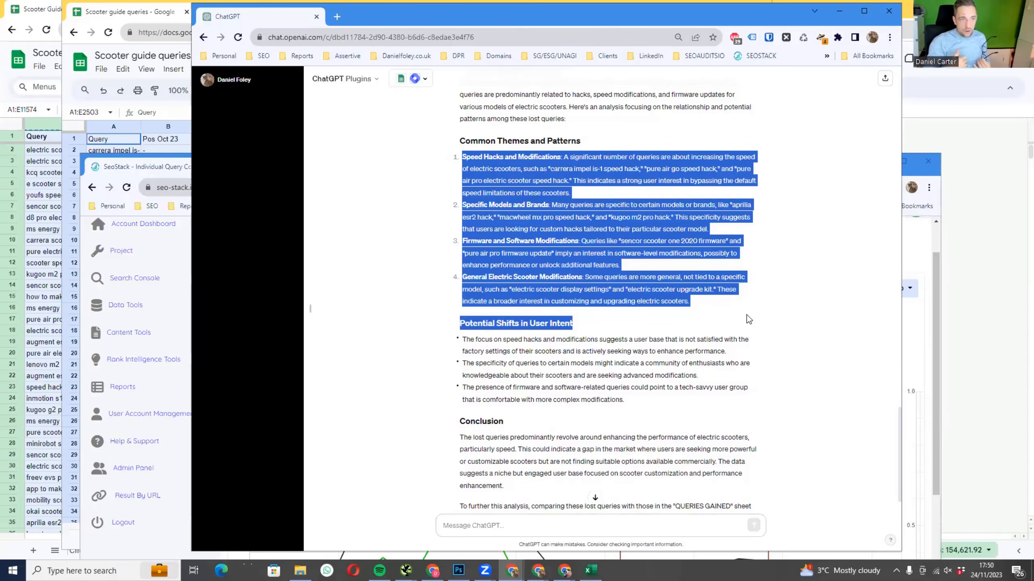
left_click(937, 306)
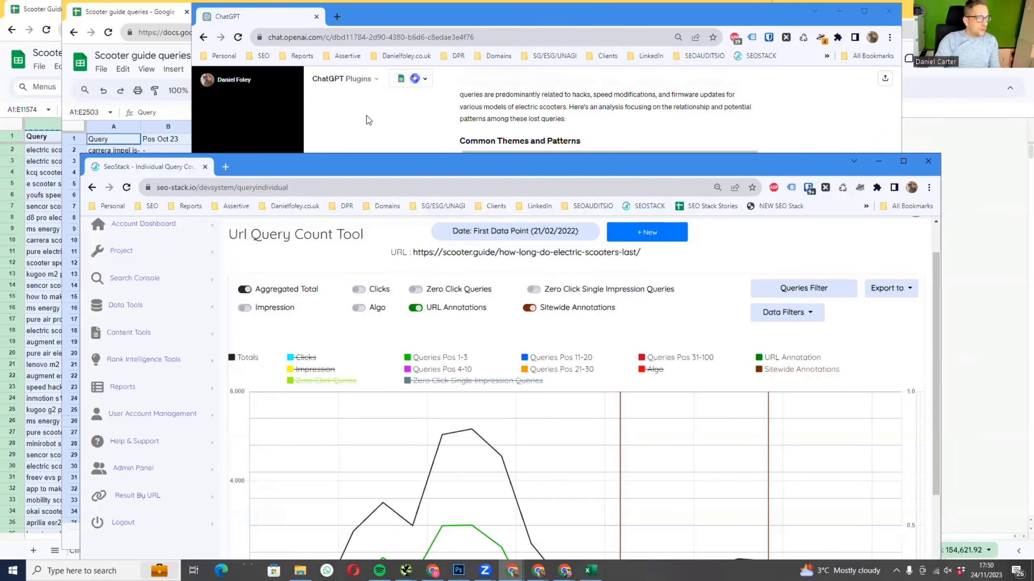
- Widen column A of the Queries Lost sheet to show full queries, and search Google in a new tab for "carrera impel is-1 speed hack"
left_click(149, 12)
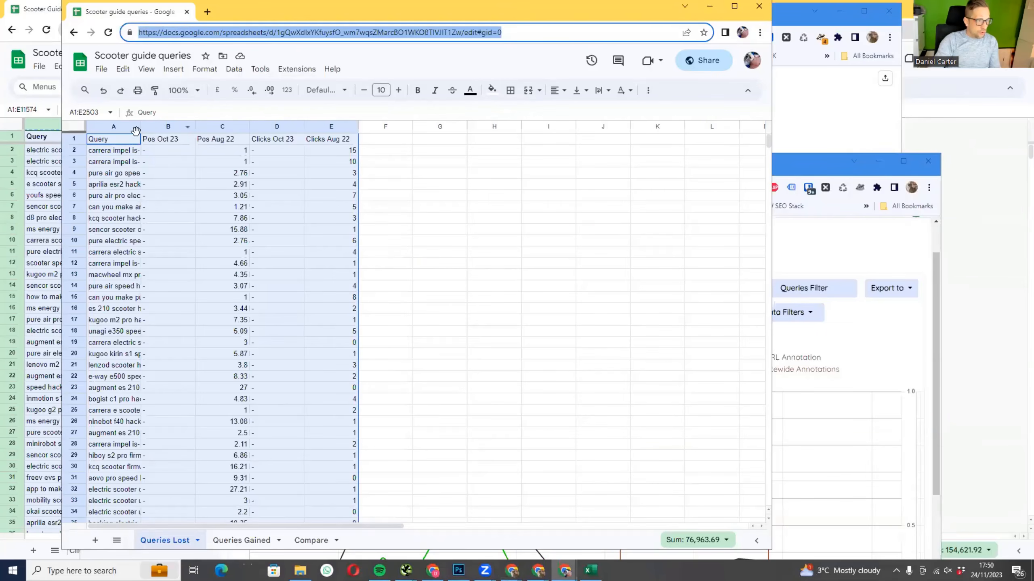
left_click_drag(139, 127, 300, 131)
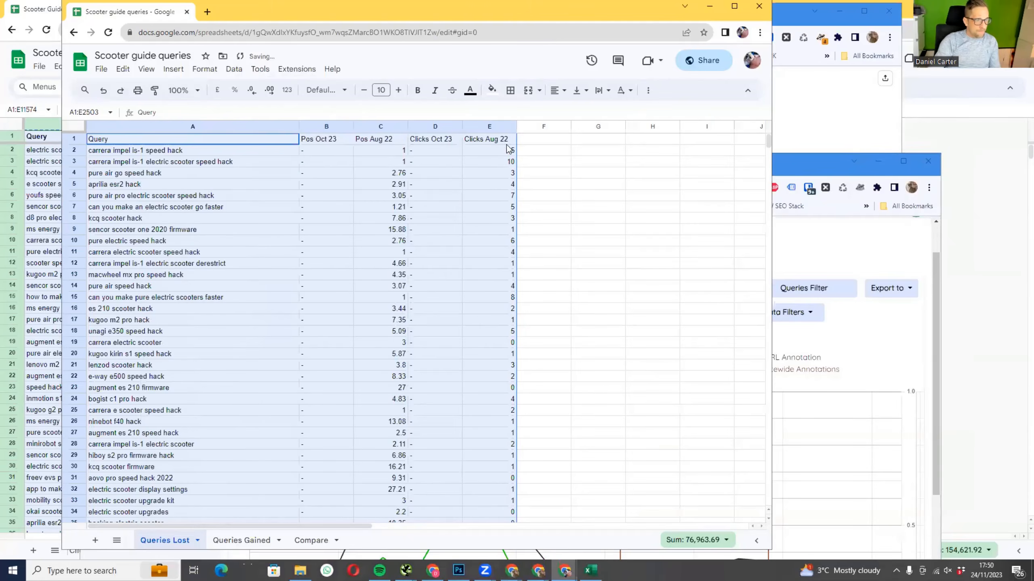
triple_click(117, 150)
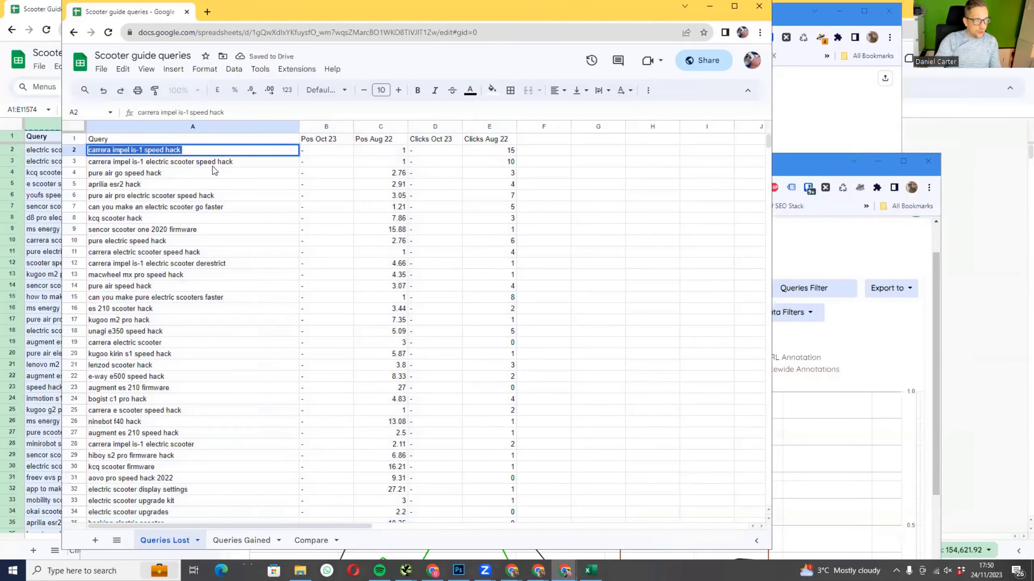
key("ctrl+c")
left_click(207, 13)
key("ctrl+v")
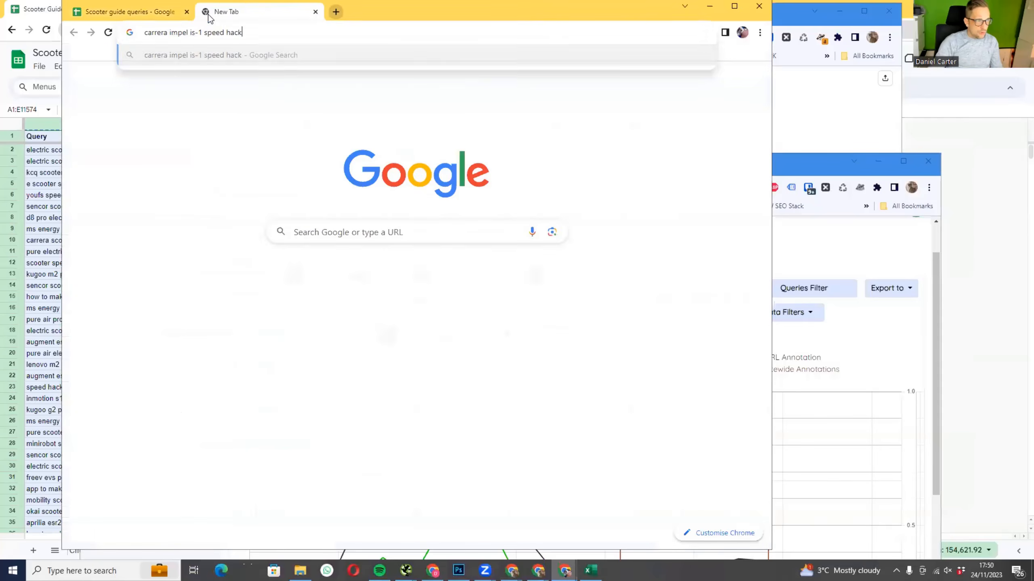
key("Return")
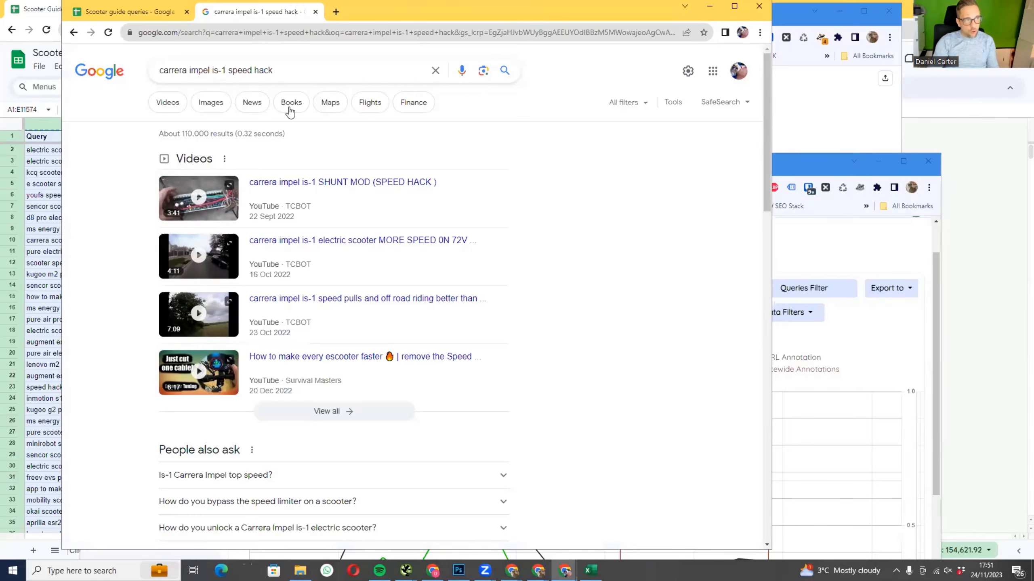
- Copy the lost query "pure air go speed hack" from the sheet, search Google for it and review the results
left_click(140, 13)
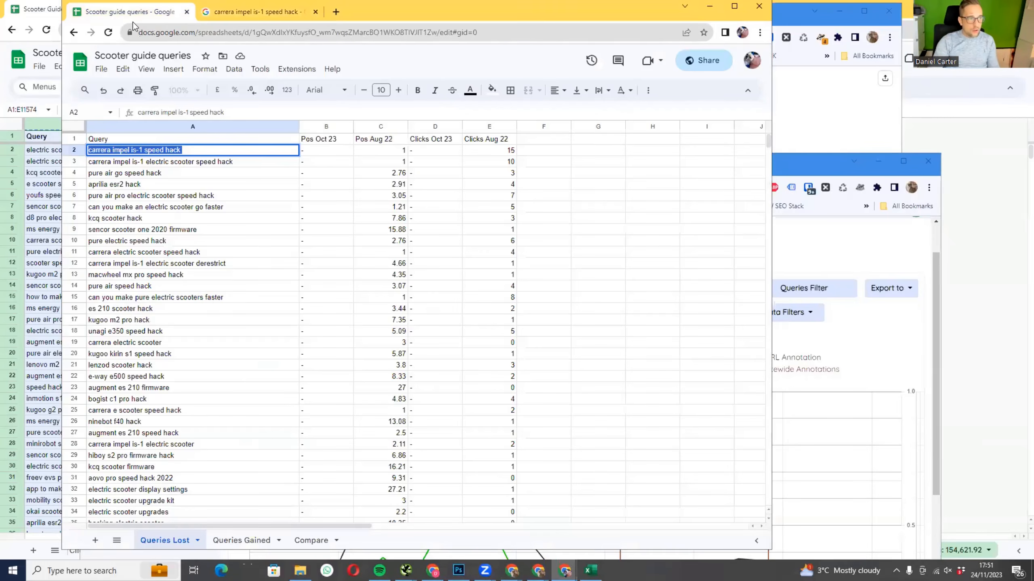
left_click(143, 173)
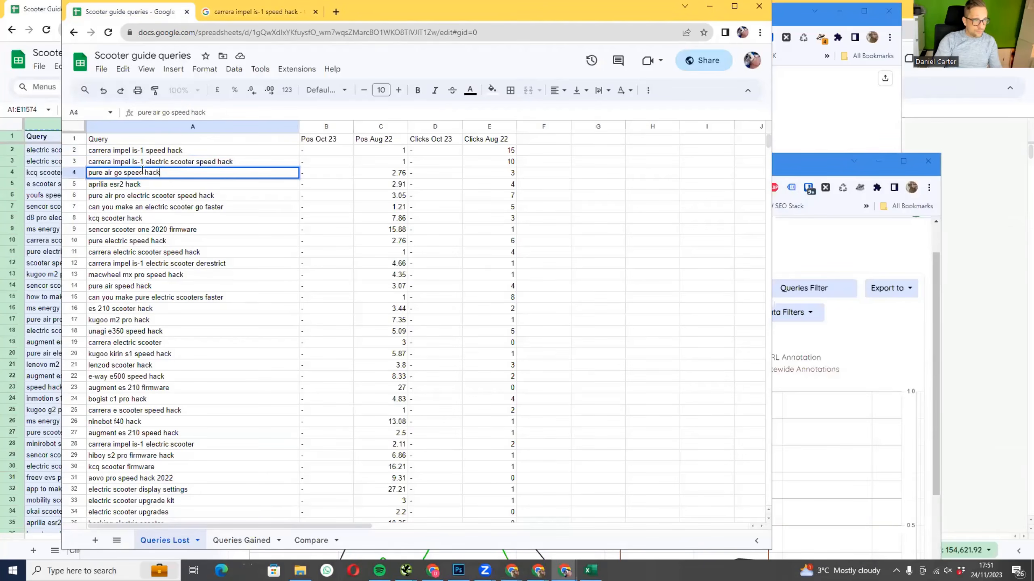
left_click(231, 15)
triple_click(214, 70)
key("ctrl+v")
key("Return")
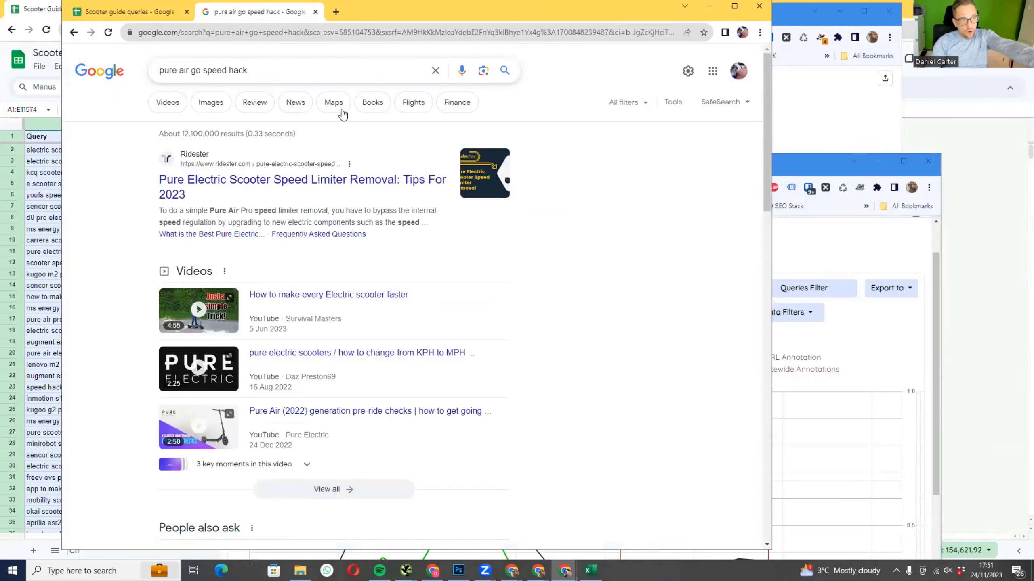
scroll(464, 182, "down", 1)
scroll(464, 181, "down", 2)
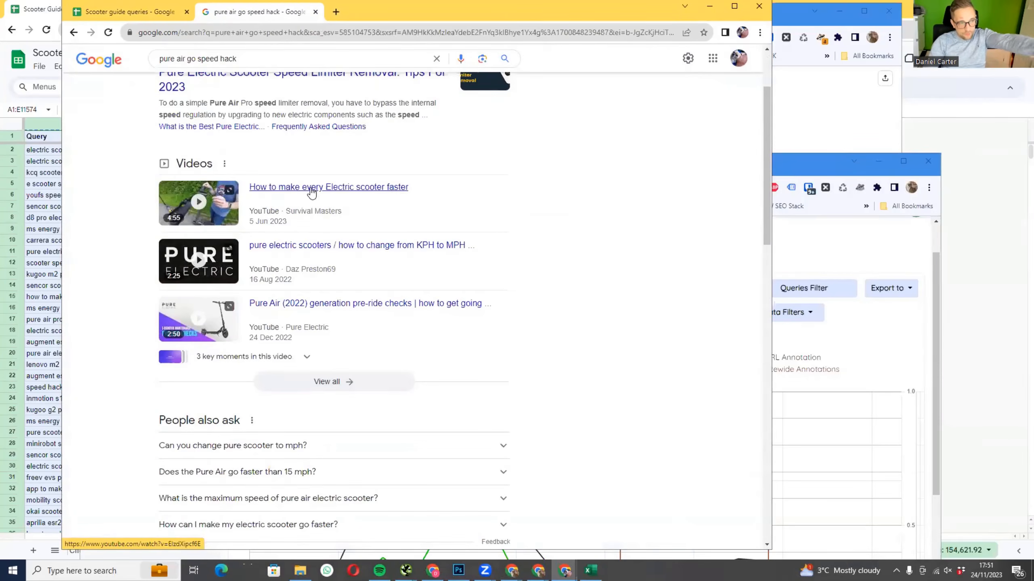
- Copy the lost query "aprilia esr2 hack" from the sheet, search Google for it and examine the forum and video results
left_click(146, 12)
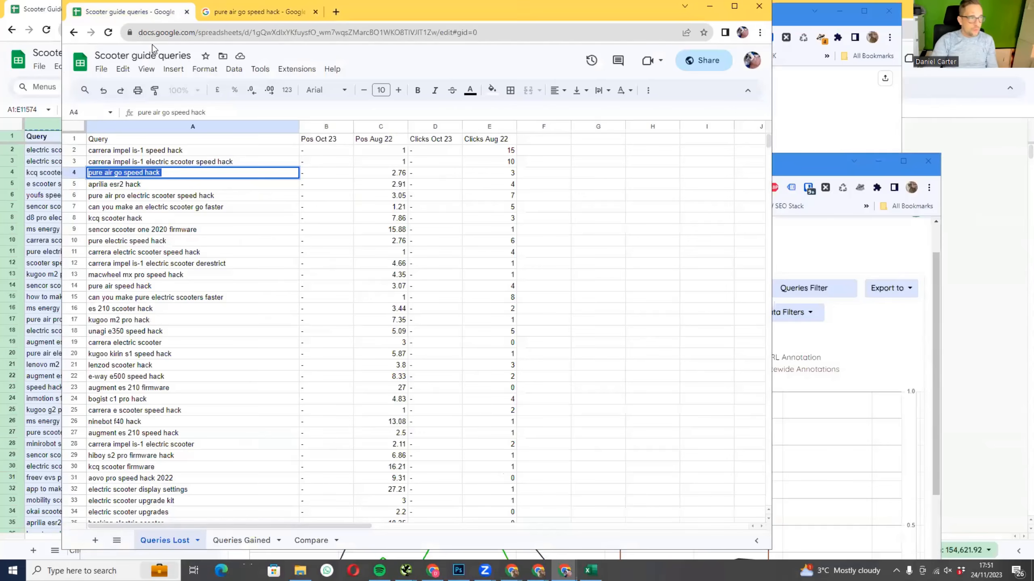
triple_click(150, 187)
left_click(222, 17)
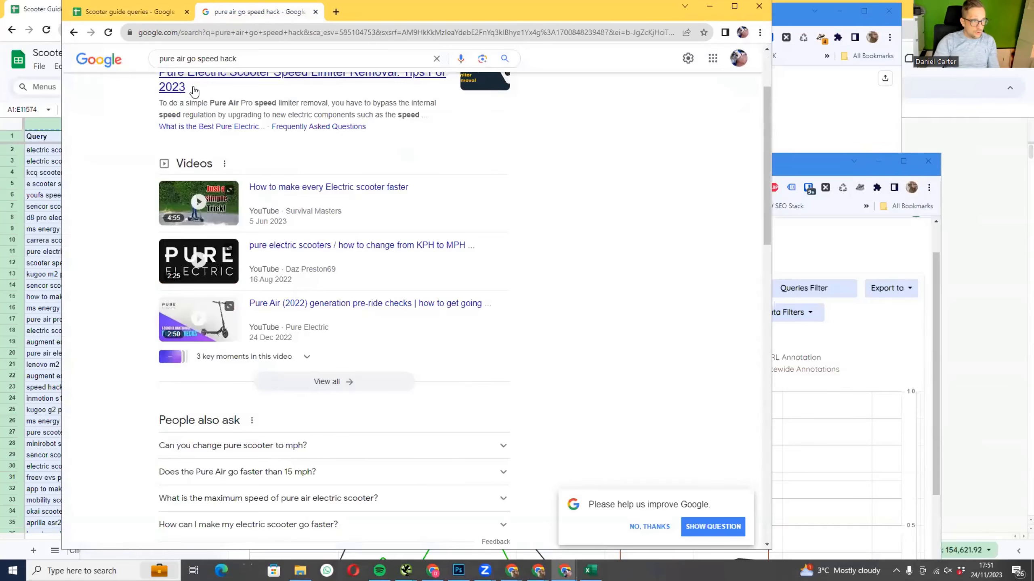
scroll(212, 75, "up", 3)
left_click(212, 71)
key("ctrl+a")
key("ctrl+v")
key("Return")
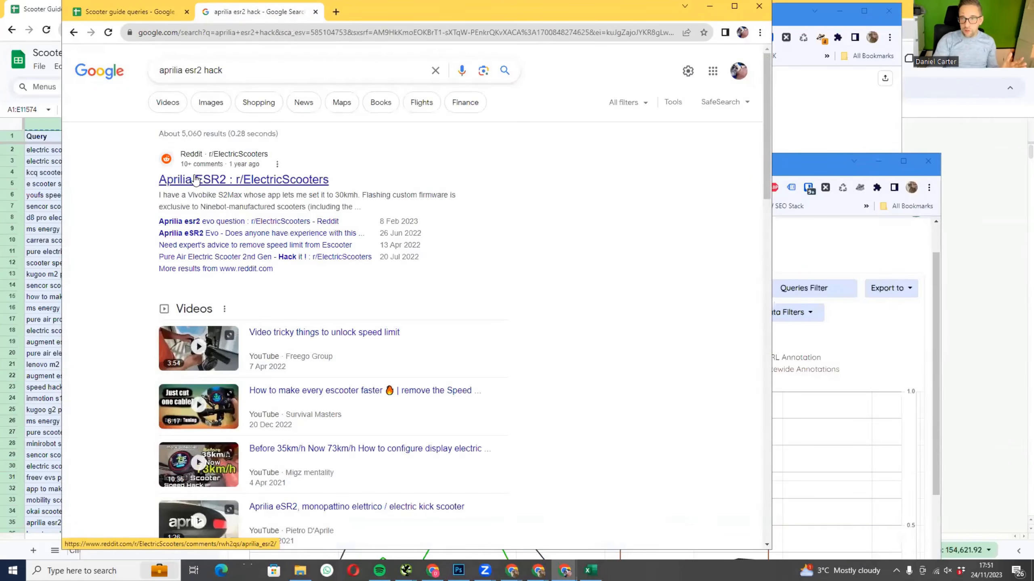
scroll(238, 236, "down", 3)
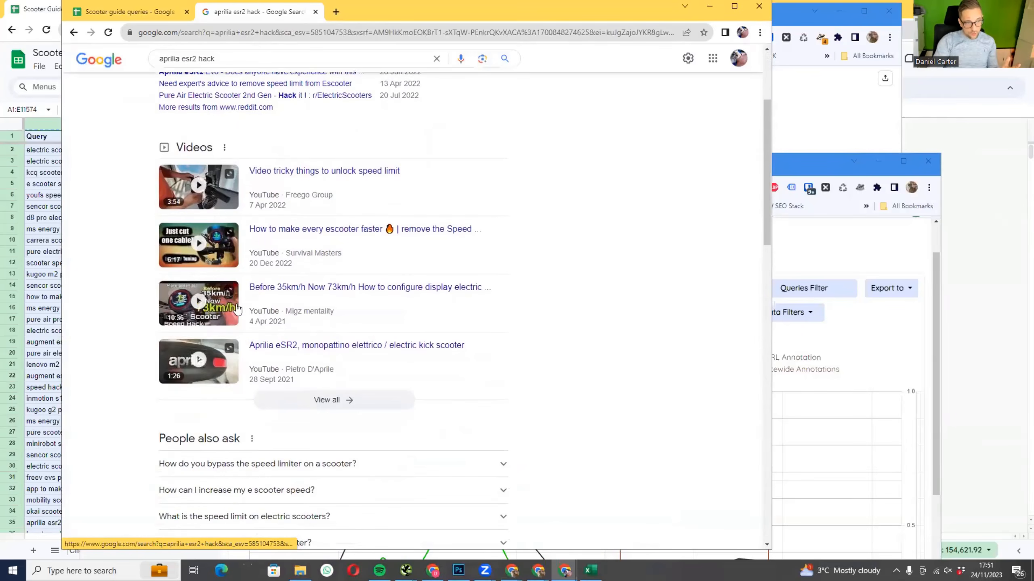
scroll(237, 236, "up", 3)
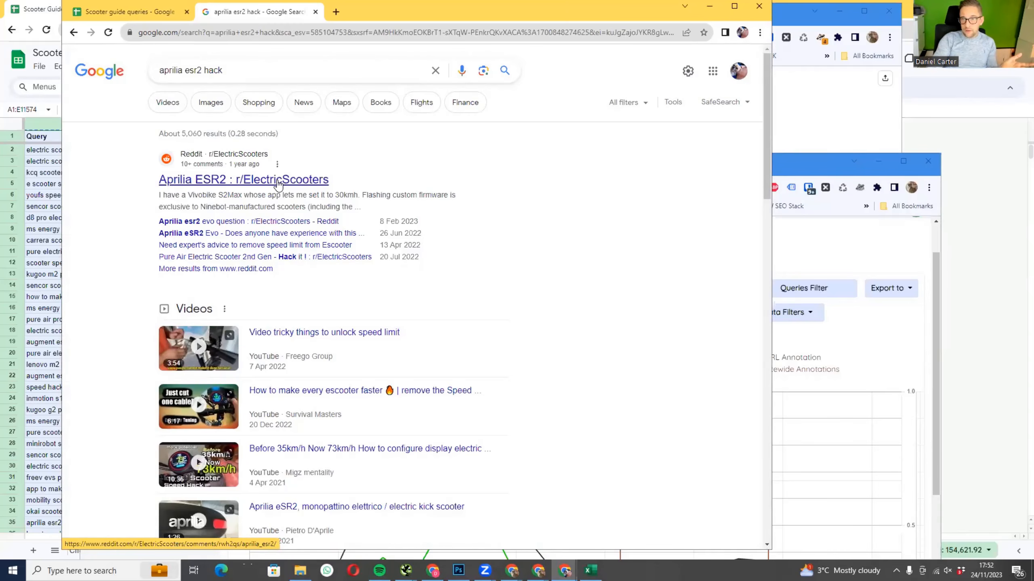
scroll(274, 240, "down", 3)
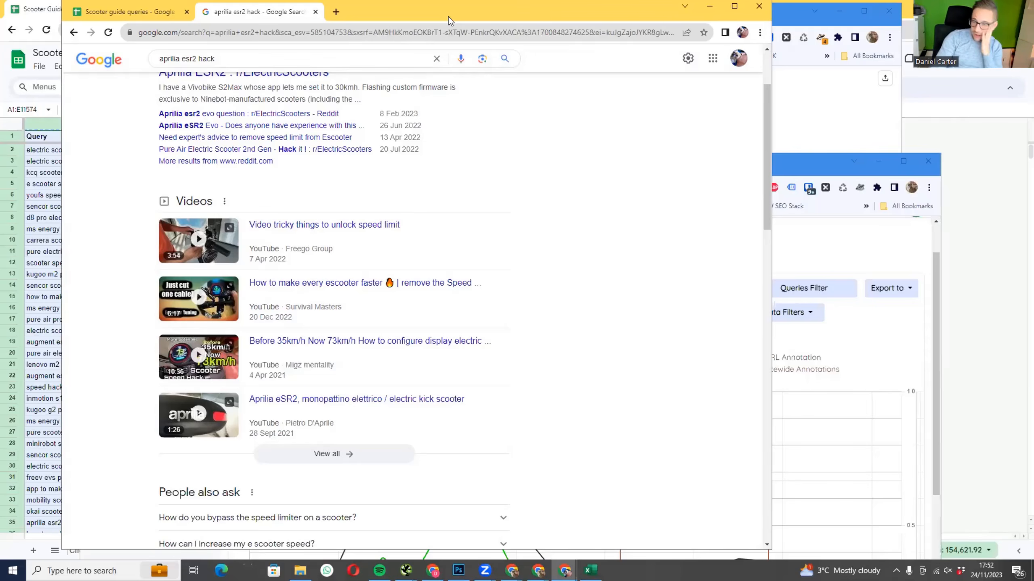
left_click_drag(449, 20, 657, 5)
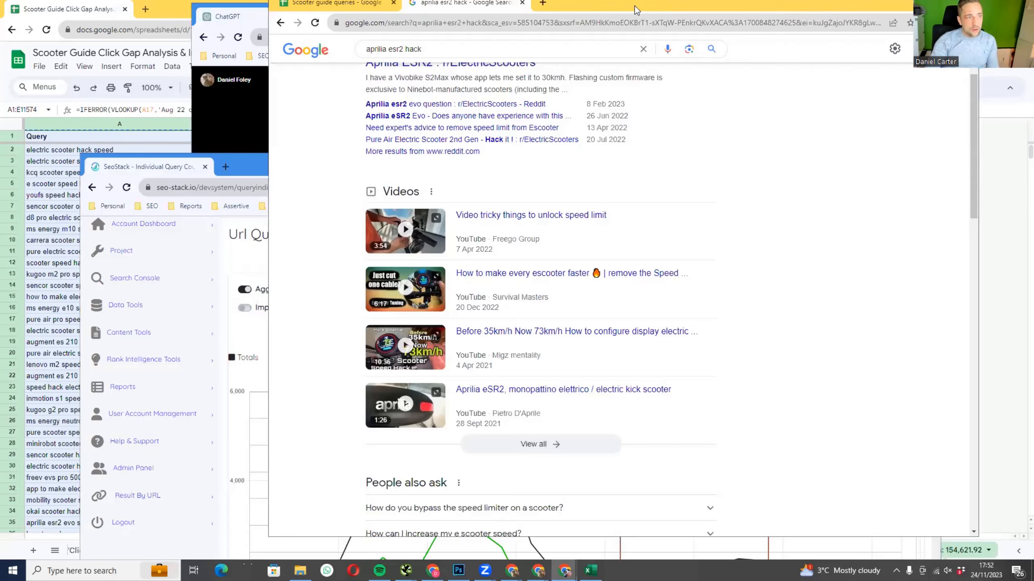
- Bring the SEO Stack window forward, reposition it to show the whole query count chart and examine the trend lines
scroll(677, 172, "up", 3)
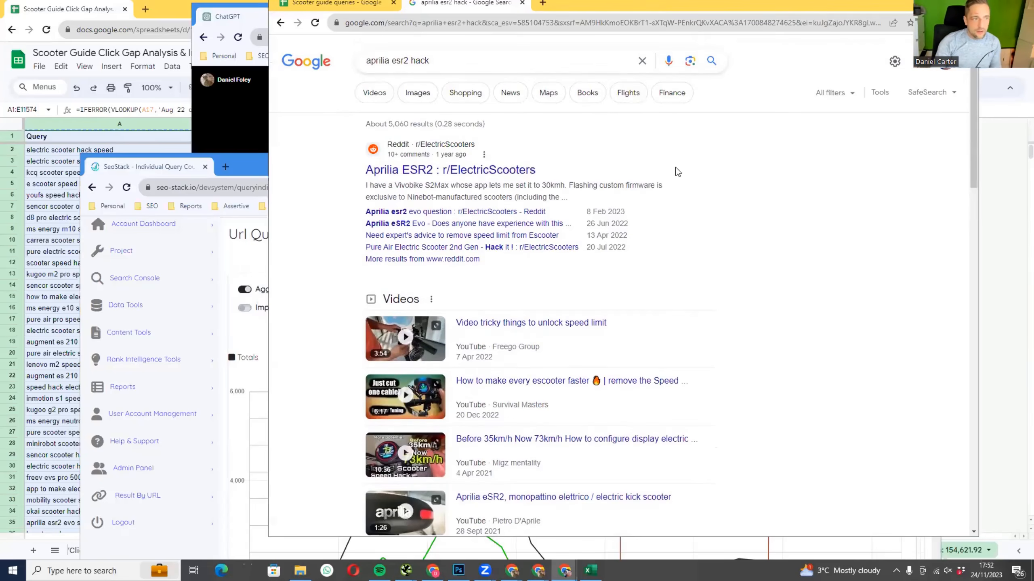
left_click(248, 168)
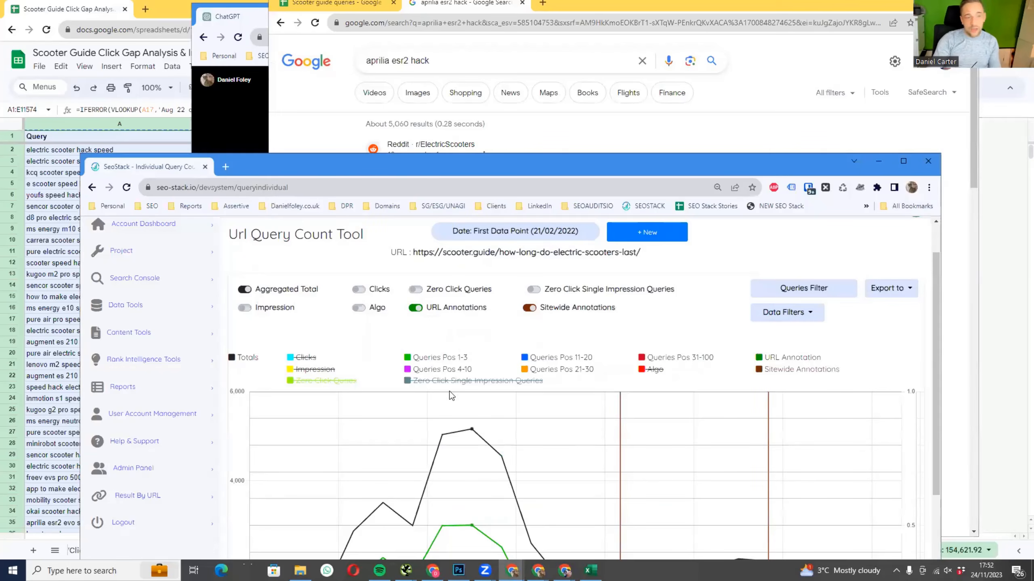
scroll(451, 396, "down", 1)
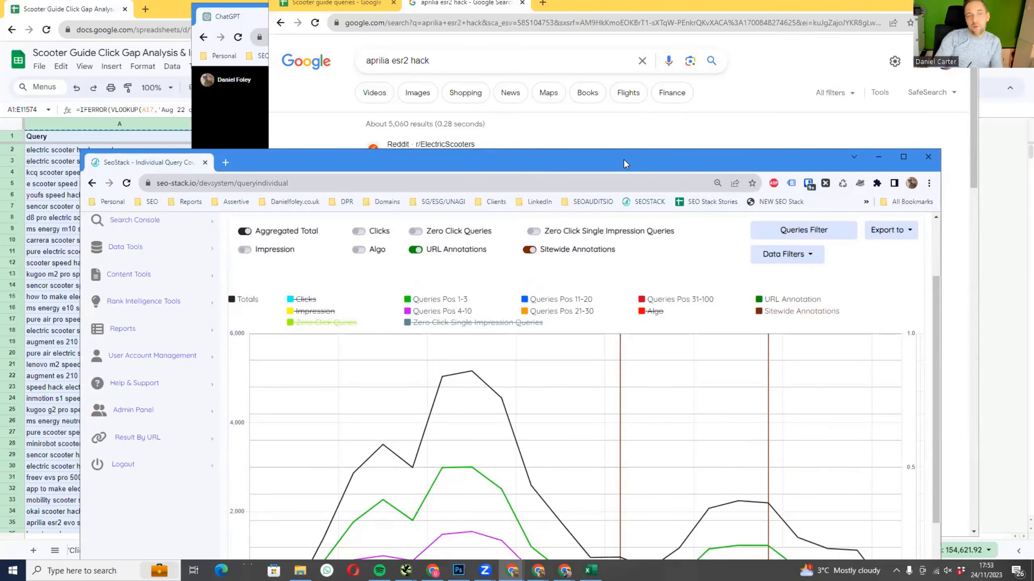
left_click_drag(624, 160, 605, 44)
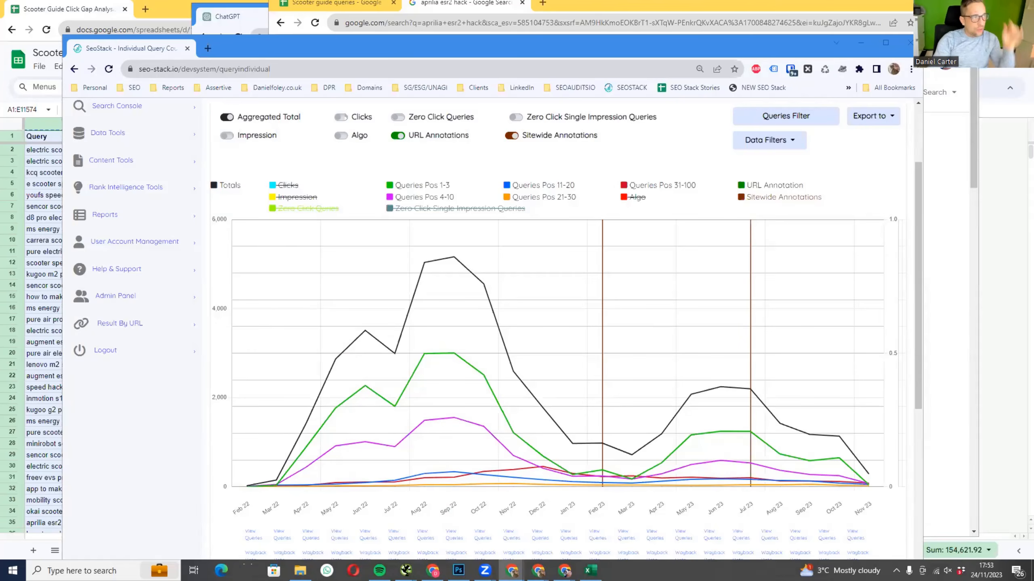
- Open seo-audits.io in a new tab and look over its Google Helpful Content Ranking Recovery Webinar page
left_click(205, 49)
type("seo-audits.io")
key("Return")
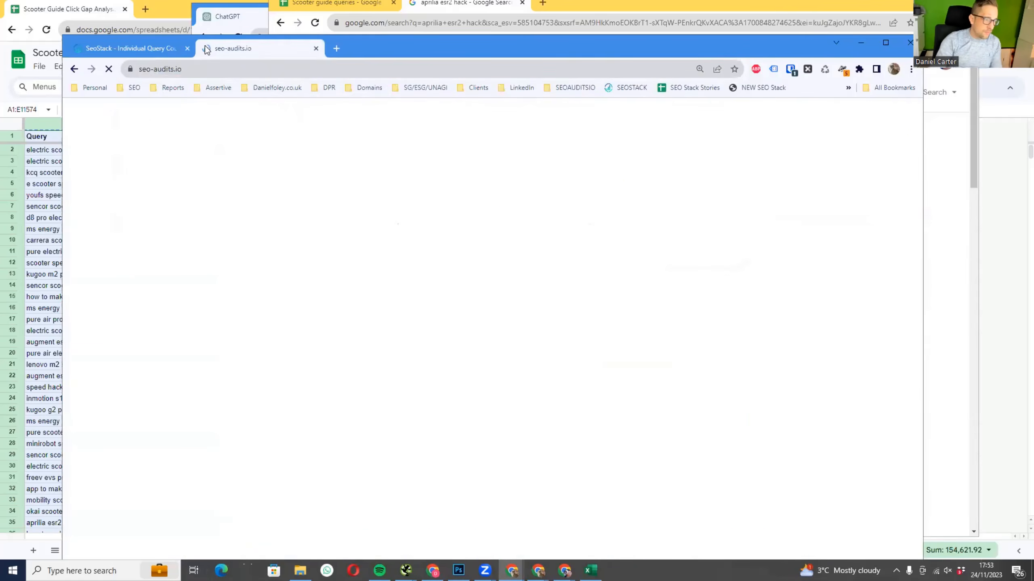
mouse_move(477, 143)
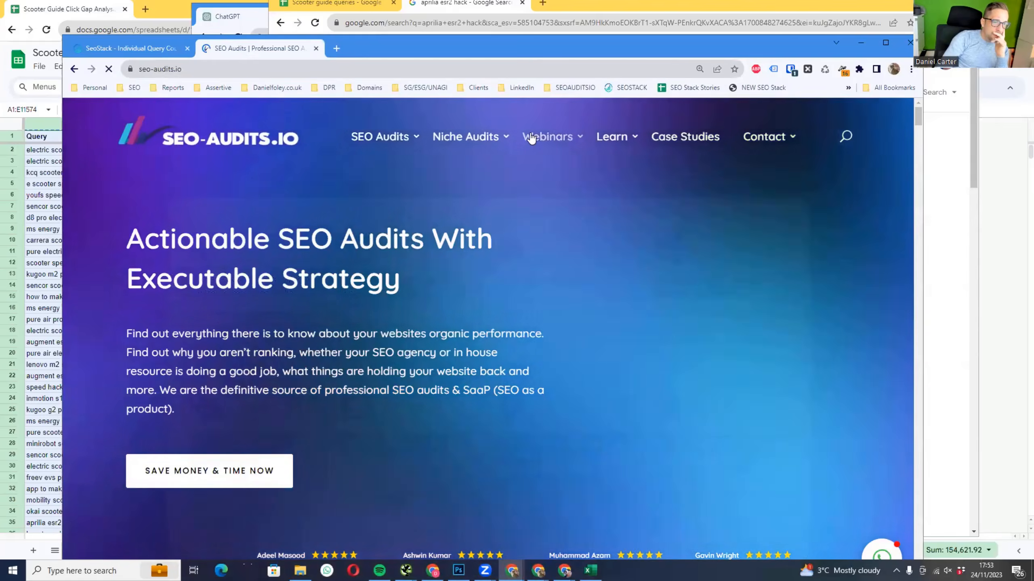
mouse_move(529, 143)
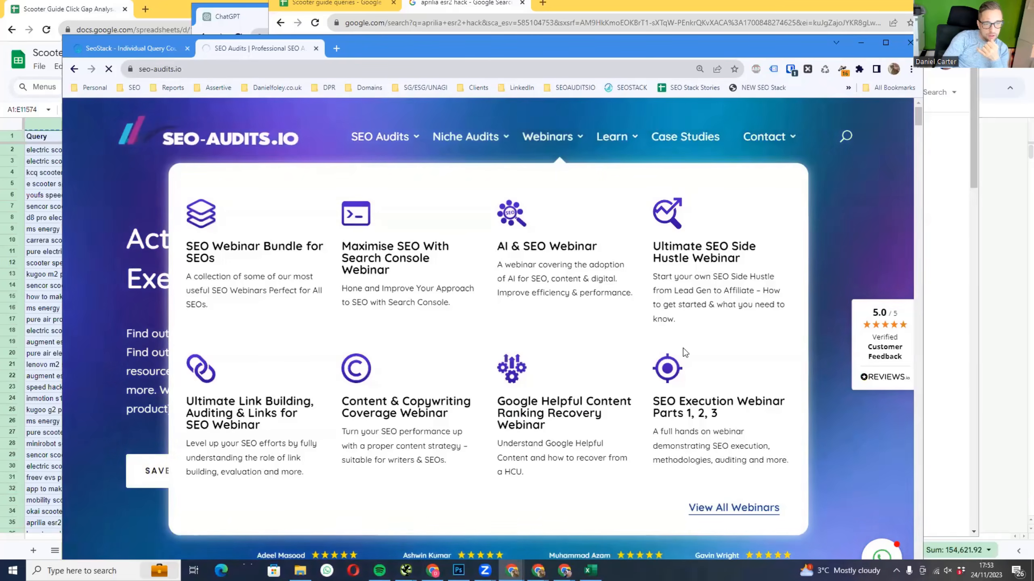
left_click(565, 387)
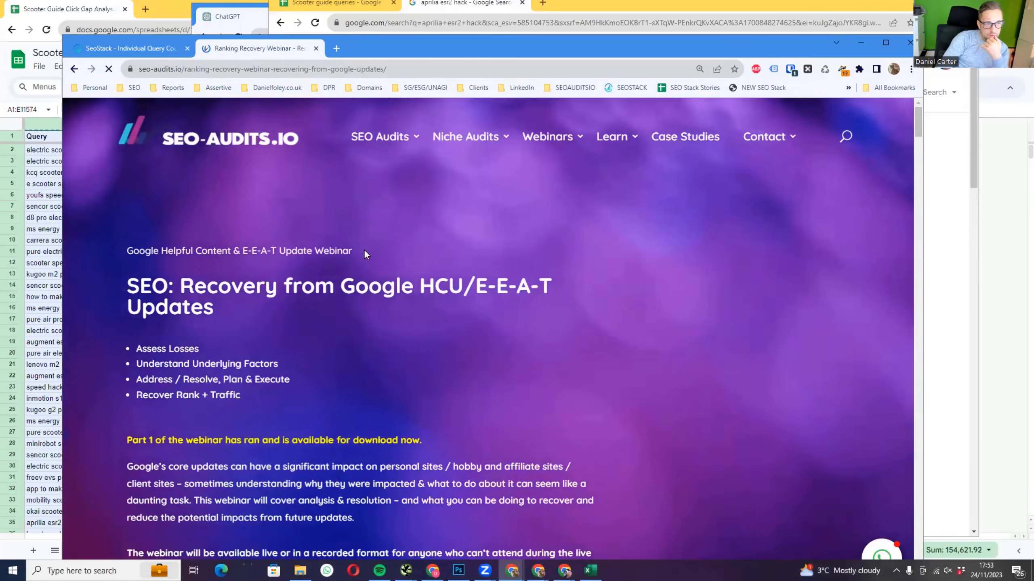
scroll(457, 285, "down", 6)
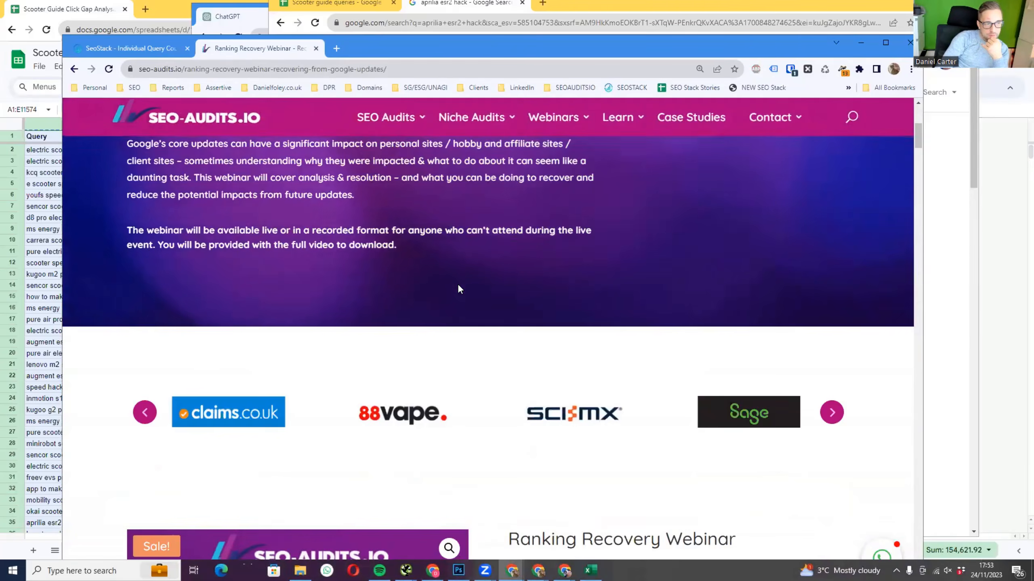
scroll(458, 289, "up", 6)
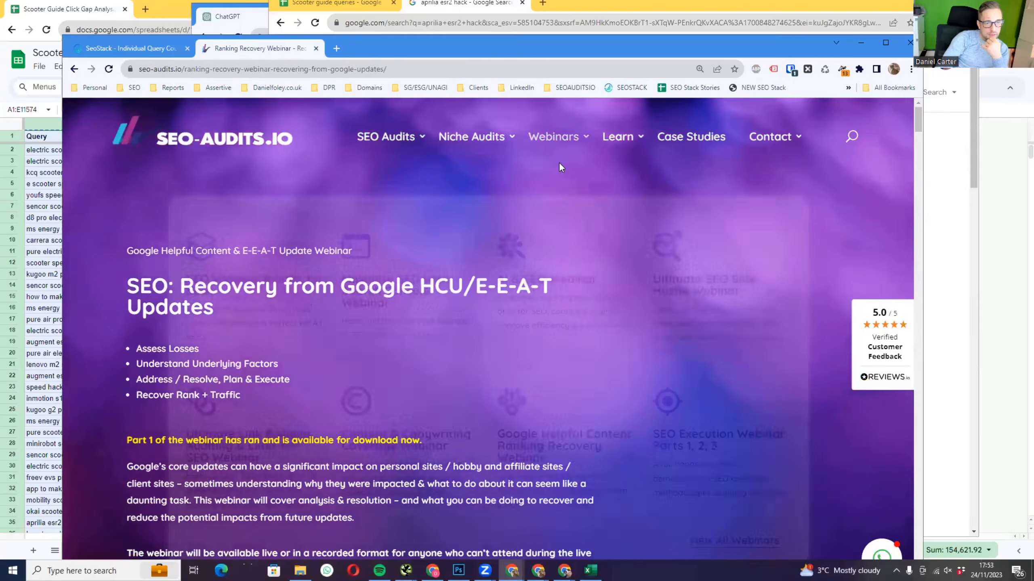
mouse_move(550, 139)
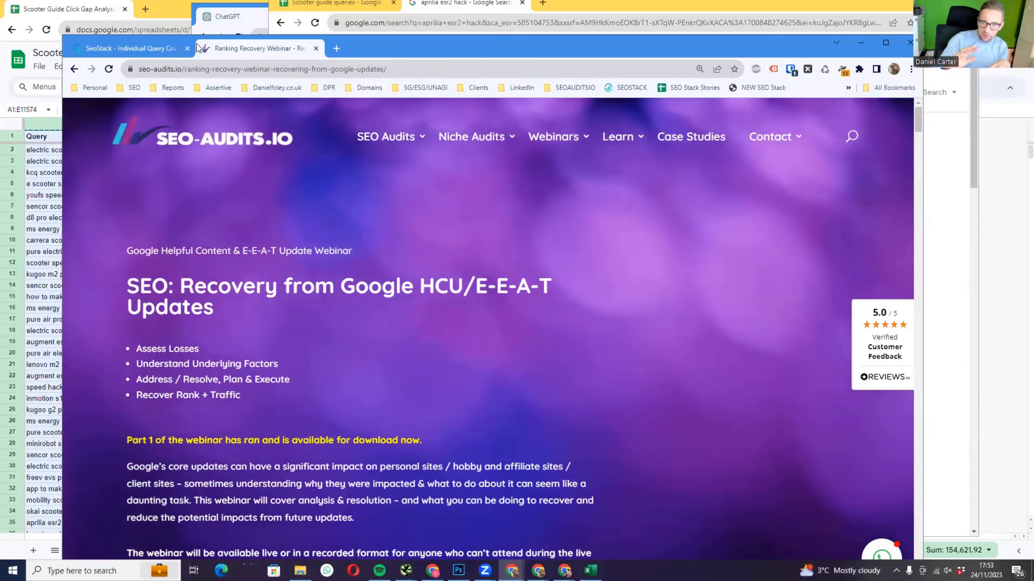
- Revisit the SEO Stack query chart, minimise its window and review the Google results for "aprilia esr2 hack"
left_click(102, 45)
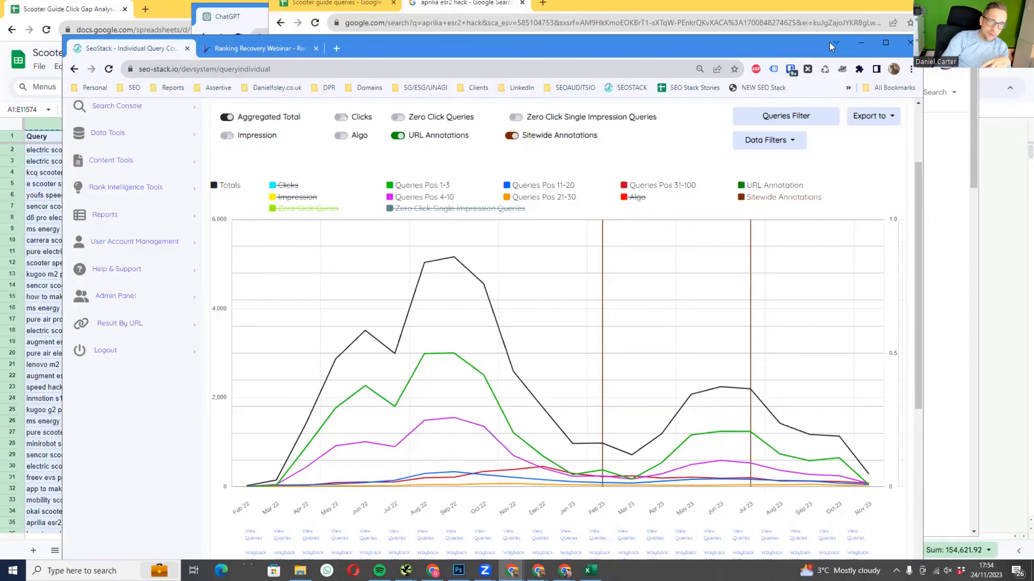
left_click(862, 42)
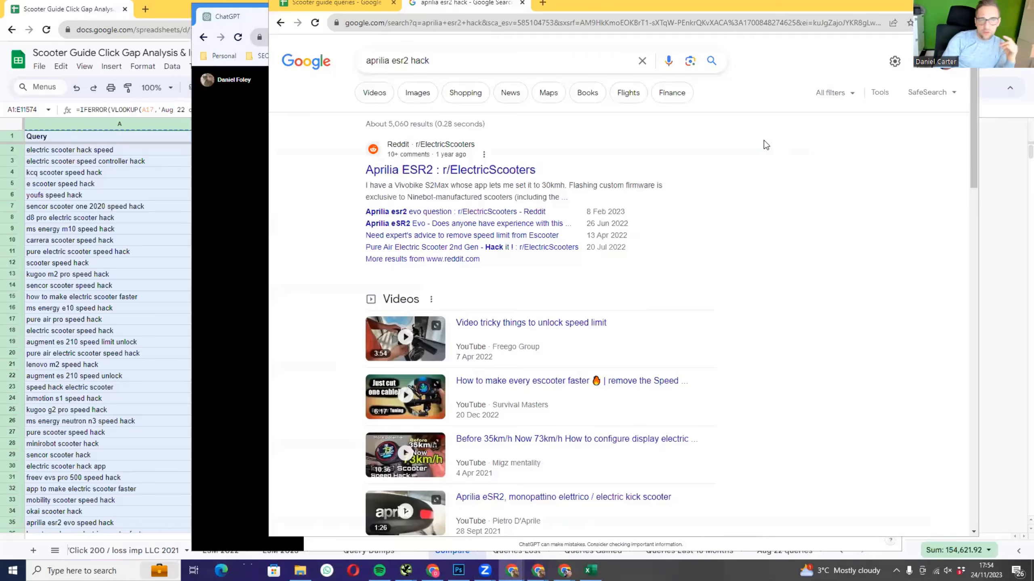
scroll(590, 183, "down", 3)
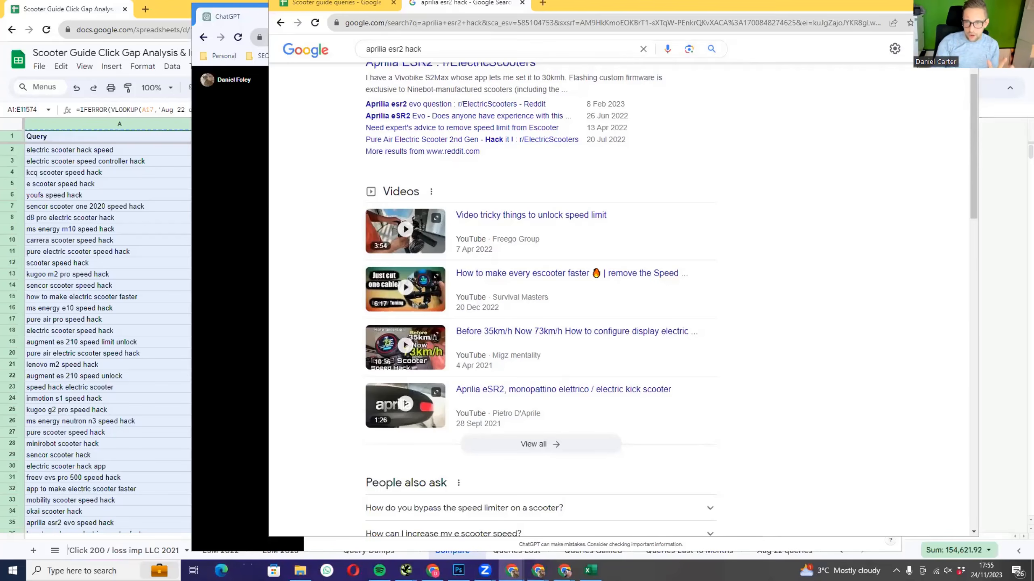
- Add a new blank sheet after the Compare sheet in the Scooter Guide Click Gap Analysis spreadsheet
left_click(163, 355)
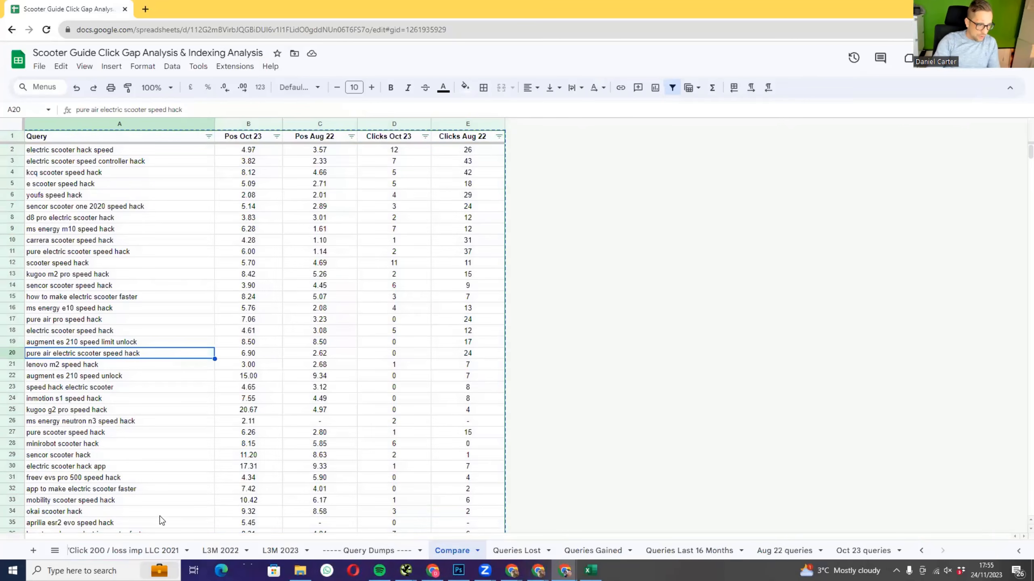
left_click(31, 551)
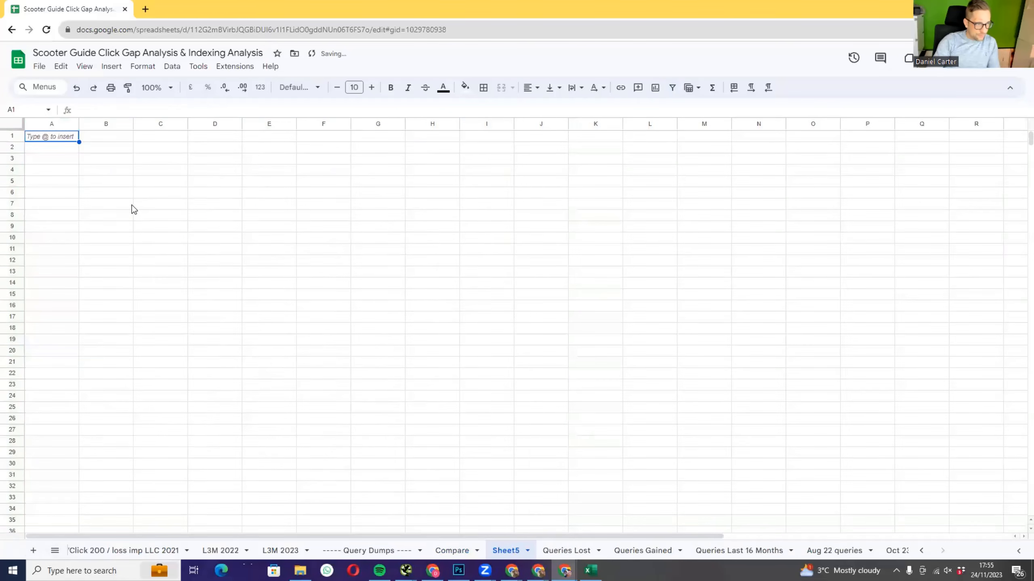
left_click(102, 160)
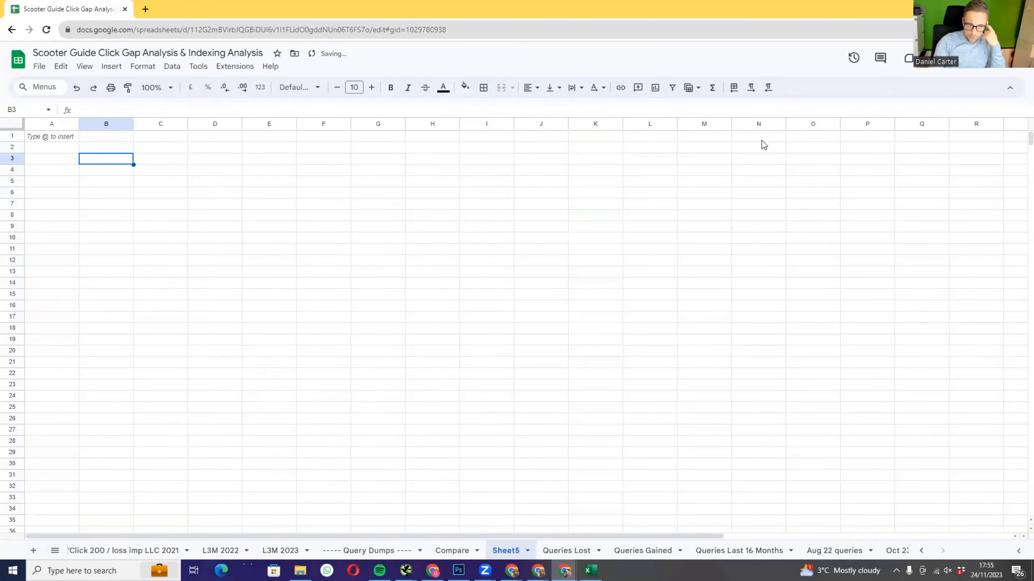
- Copy the lightest-and-most-compact-electric-scooters page URL from the L3M 2023 sheet
left_click(452, 551)
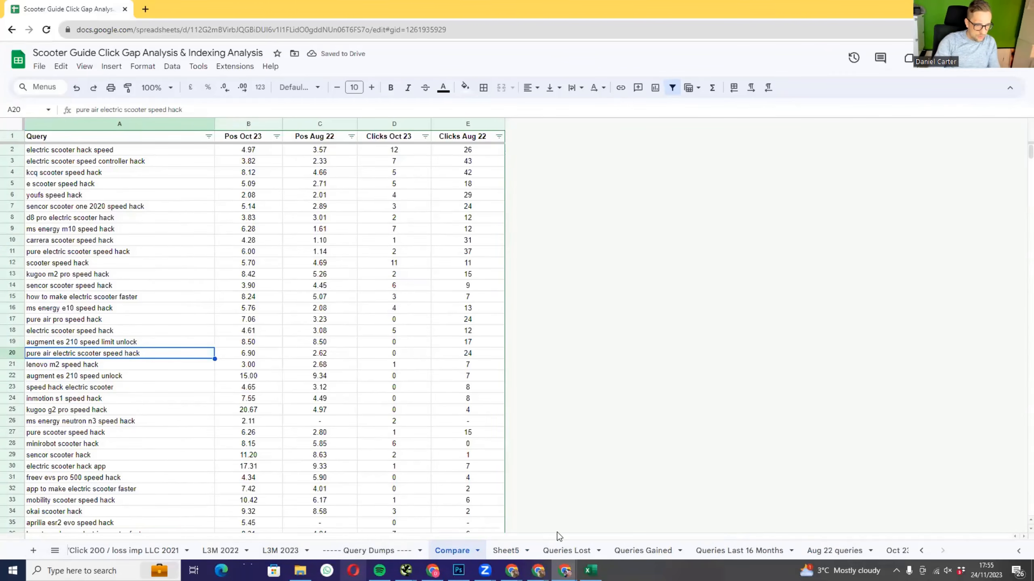
left_click(301, 550)
left_click(189, 215)
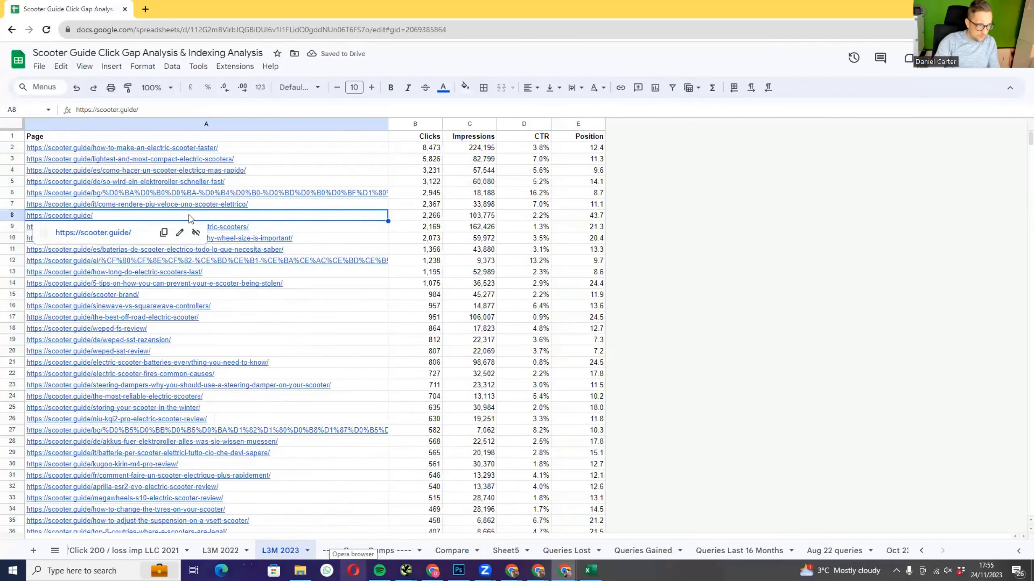
left_click(252, 160)
left_click(452, 550)
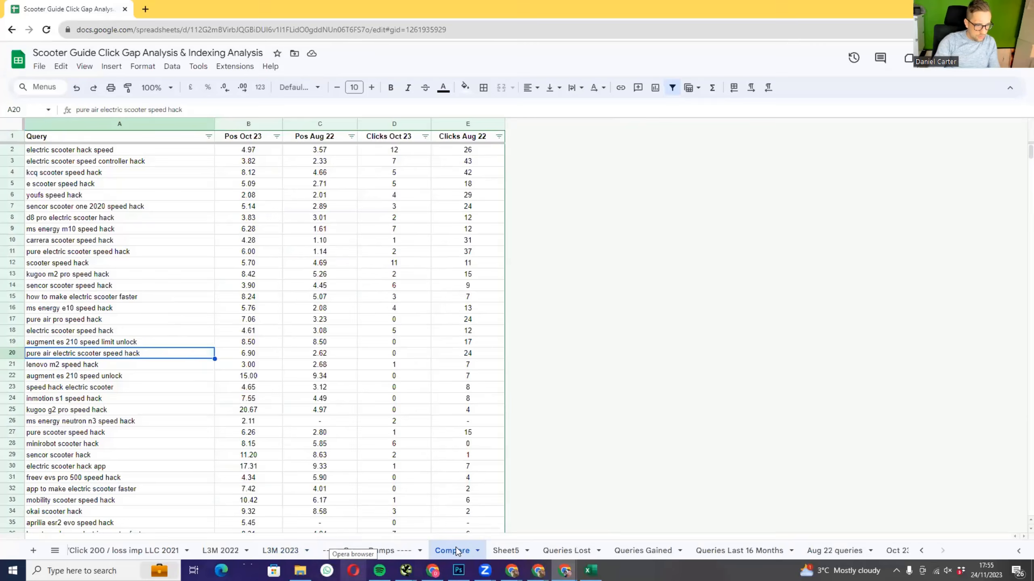
- Place the copied URL in cell C4 of the new blank sheet and widen column C to fit it
left_click(506, 551)
left_click(183, 158)
key("ctrl+v")
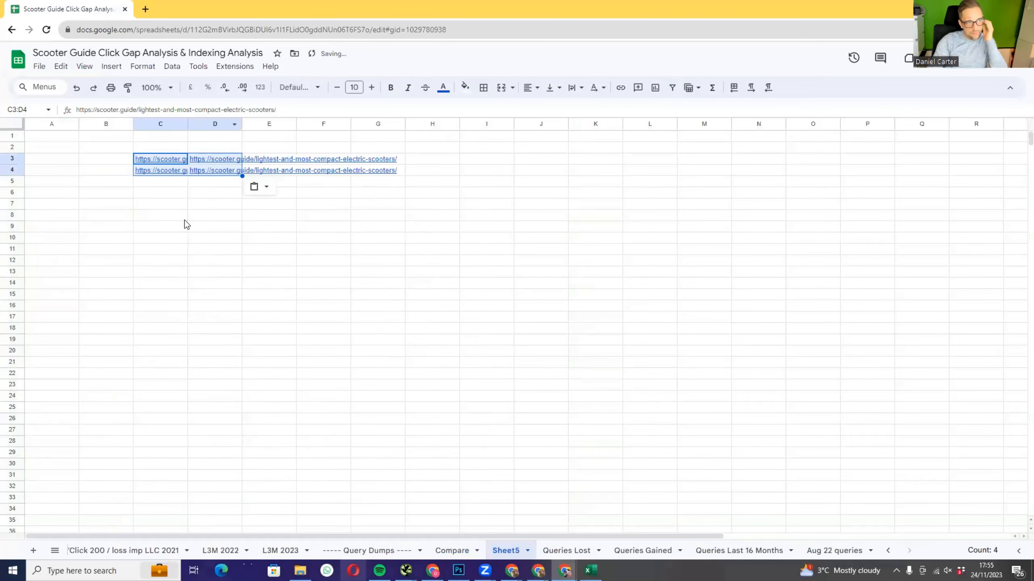
left_click(183, 173)
type("https://scooter.guide/lightest-and-most-compact-electric-scooters/")
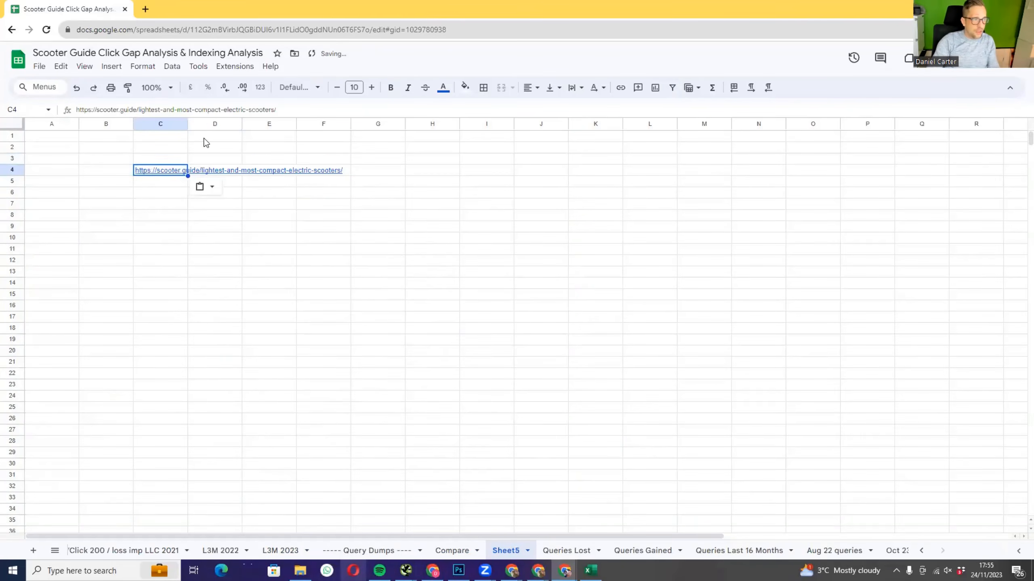
left_click_drag(188, 122, 416, 139)
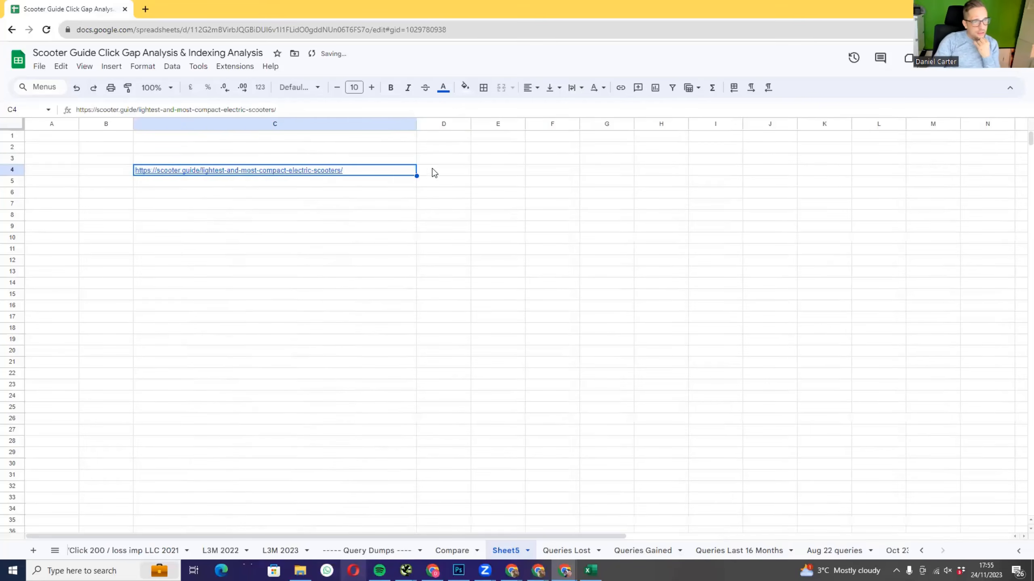
- Enter the column headings "Clicks", "Impr" and "Age" in cells D3 to F3
left_click(438, 162)
key("Caps_Lock")
type("C")
key("Caps_Lock")
type("licks")
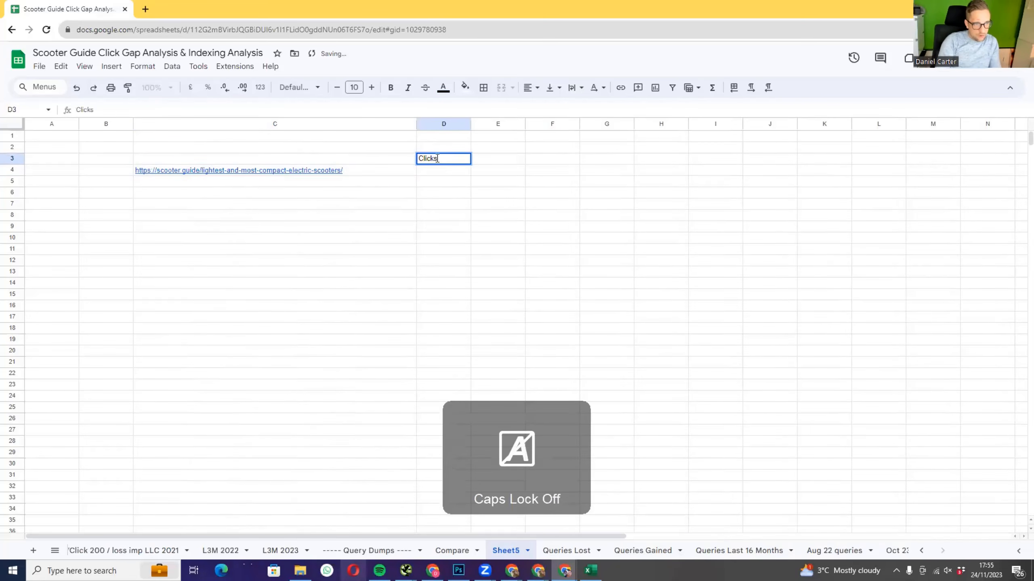
key("Tab")
key("Caps_Lock")
type("I")
key("Caps_Lock")
type("mpr")
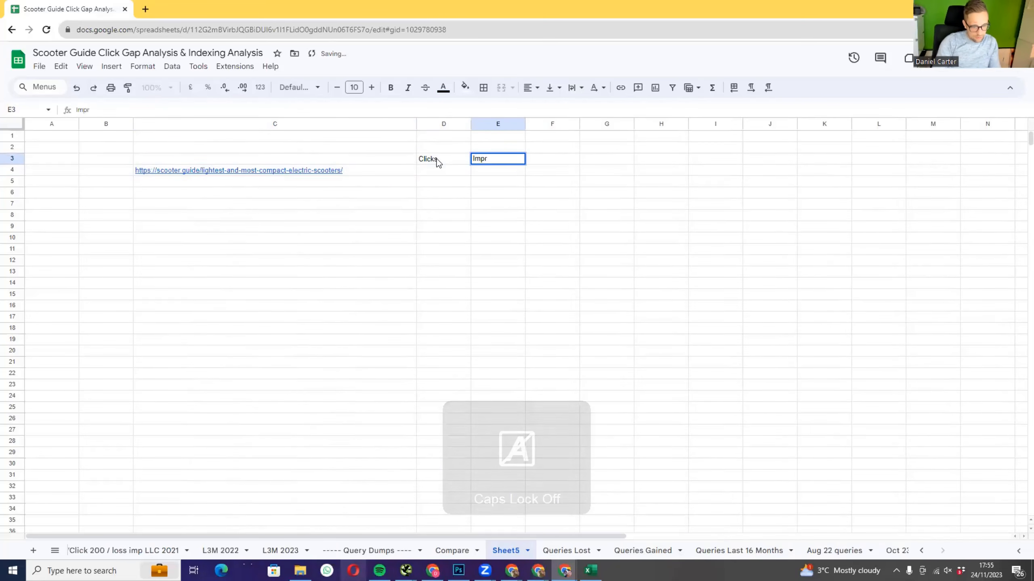
key("Caps_Lock")
key("Tab")
type("A")
key("Caps_Lock")
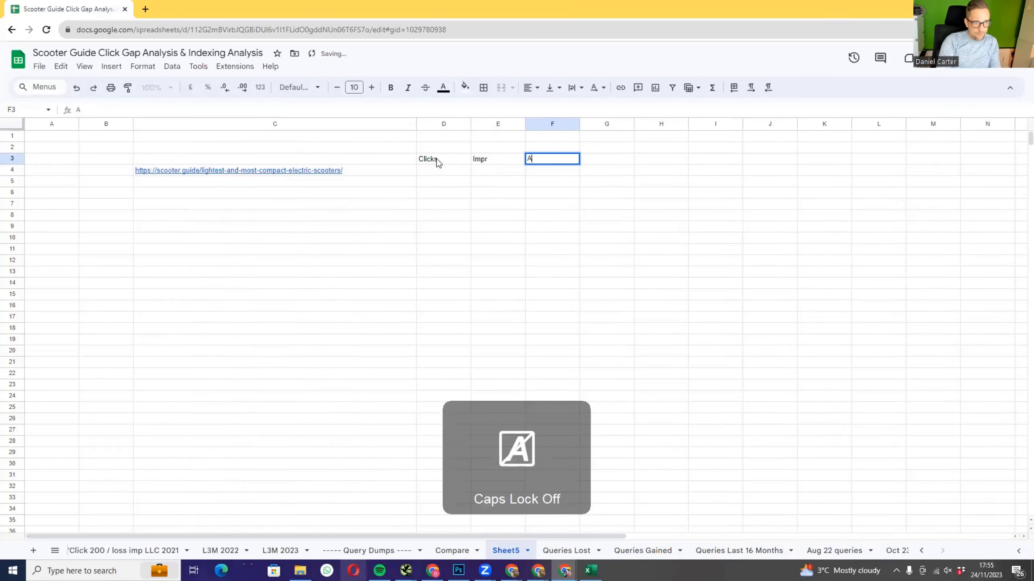
type("ge")
key("Return")
- Fill in the URL's row with 0 clicks, 95 impressions and an age of "24 months"
type("0")
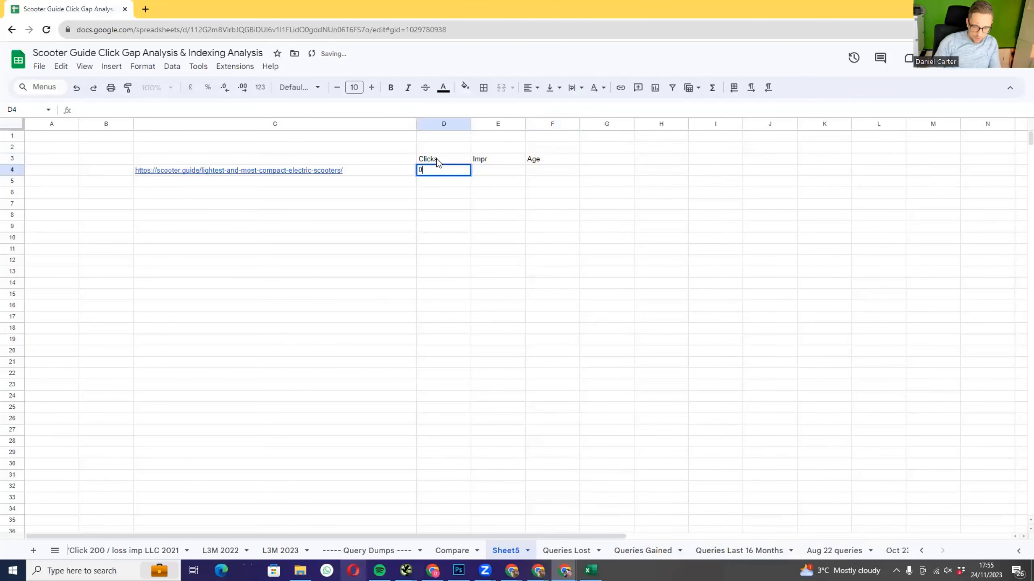
key("Tab")
type("95")
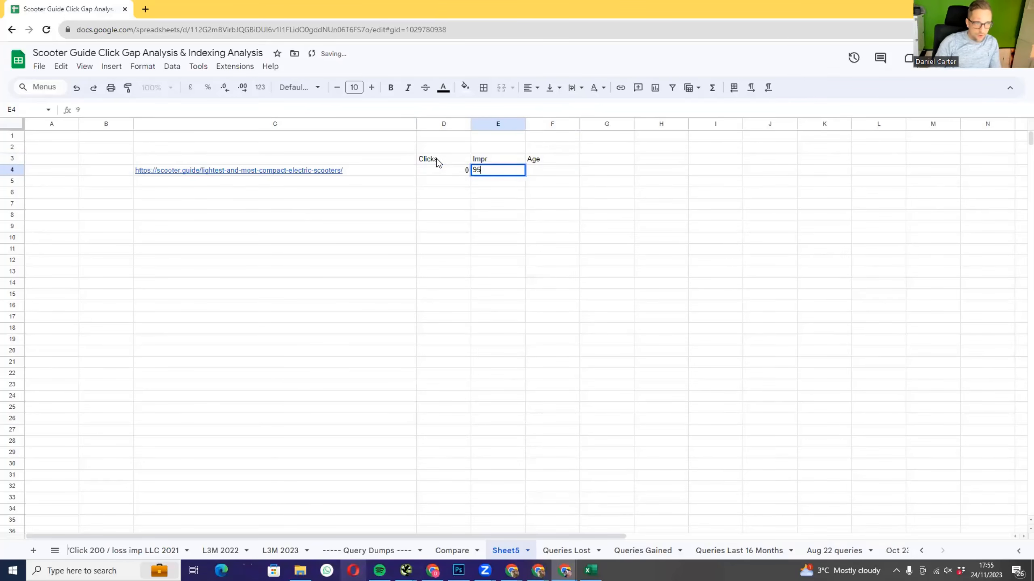
key("Tab")
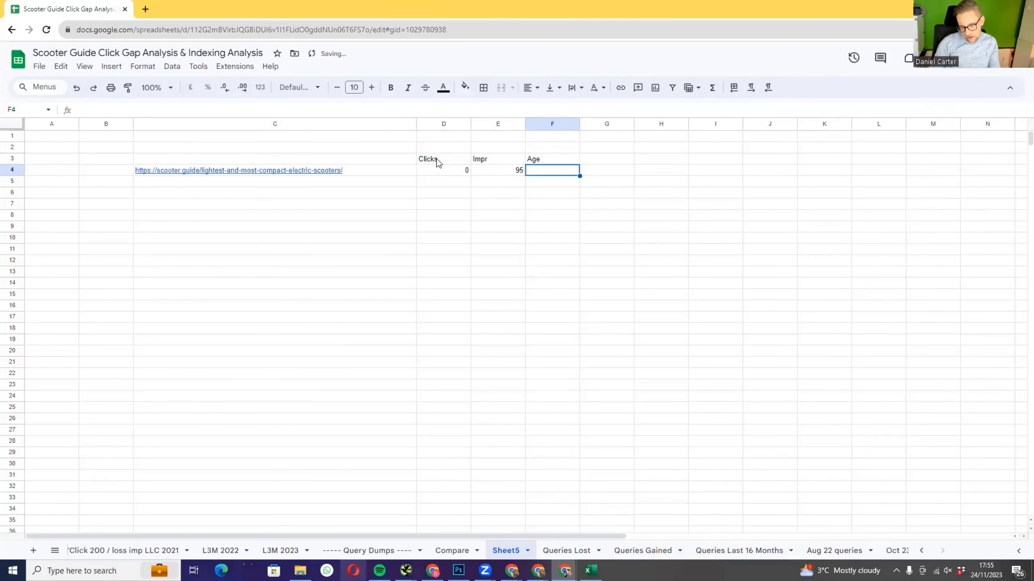
type("24 months")
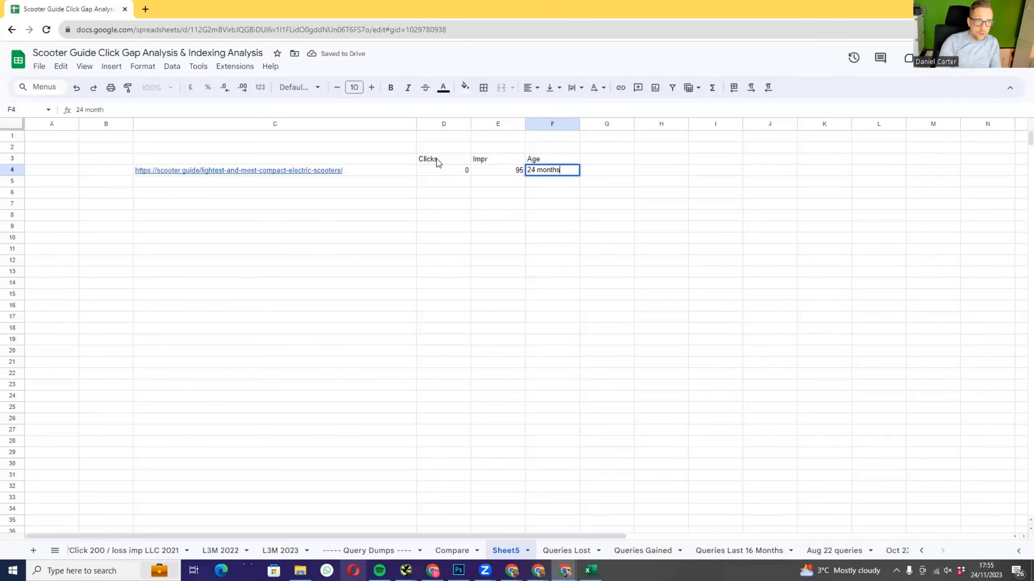
key("Return")
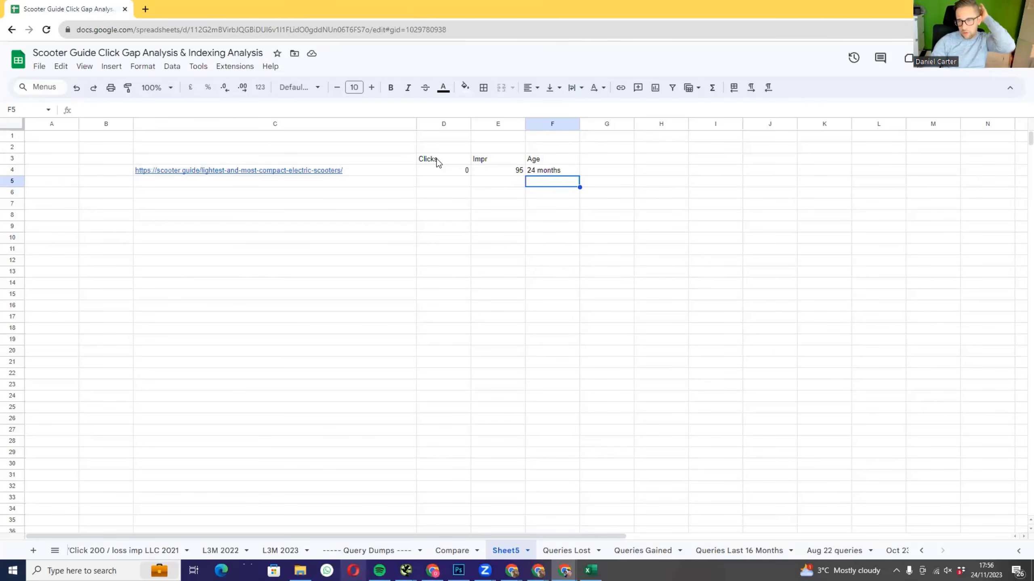
- Enter the note "> Remove ALL internal links to that content" in cell C5 beneath the page URL
double_click(313, 185)
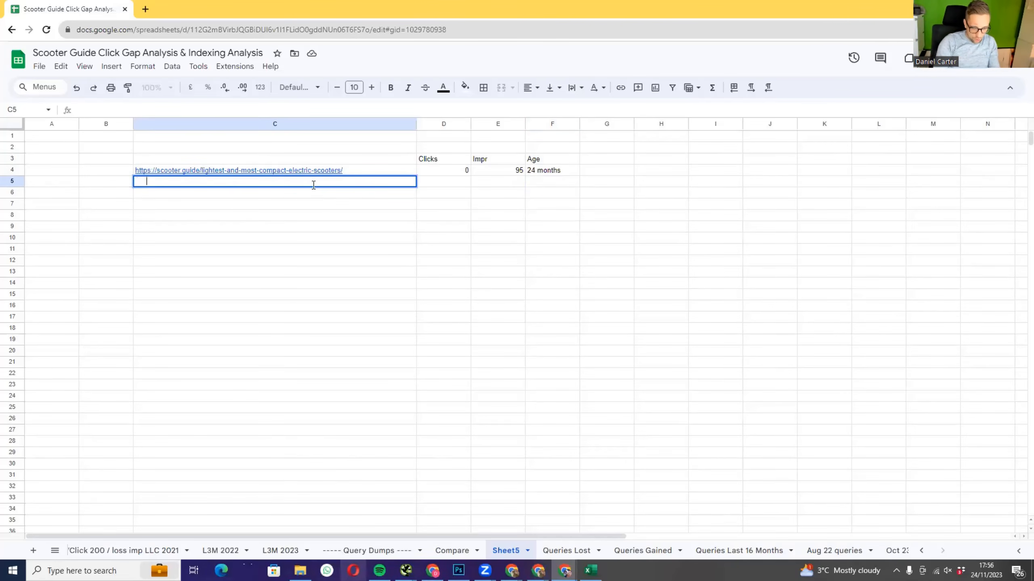
type(">")
key("Caps_Lock")
type("Remove")
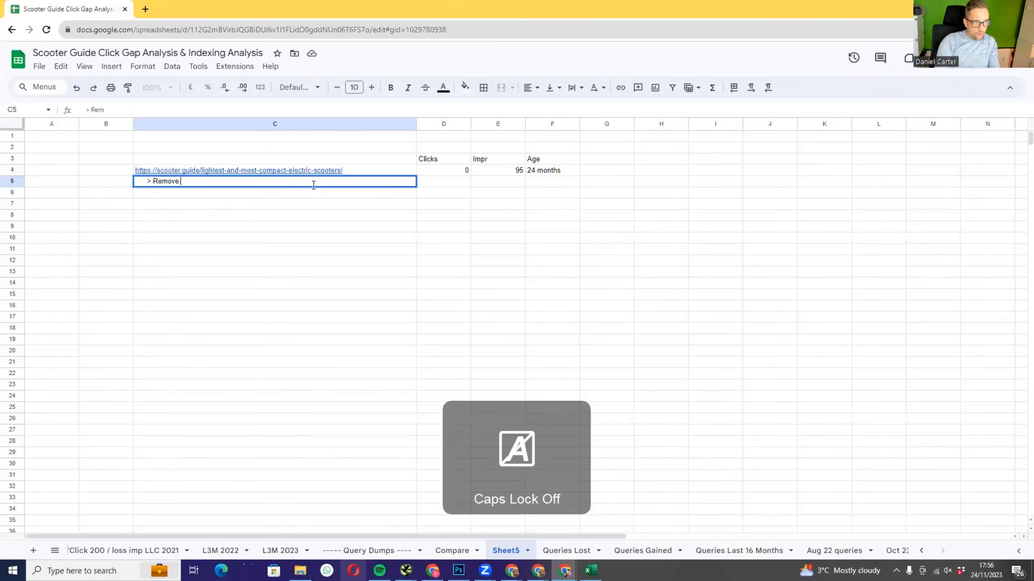
key("Caps_Lock")
type("ALL")
key("Caps_Lock")
type("internal links")
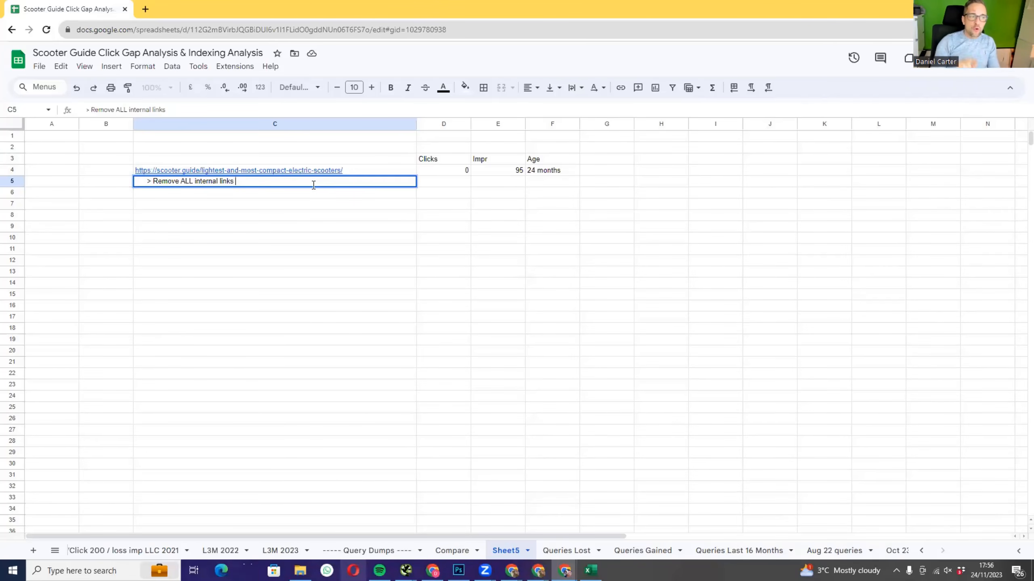
type("to")
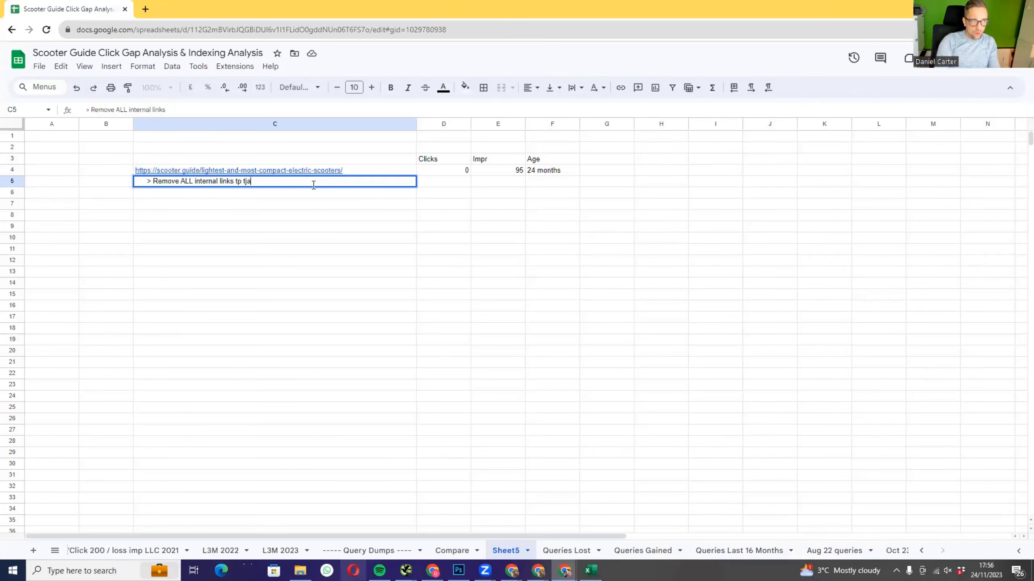
type(" that content3")
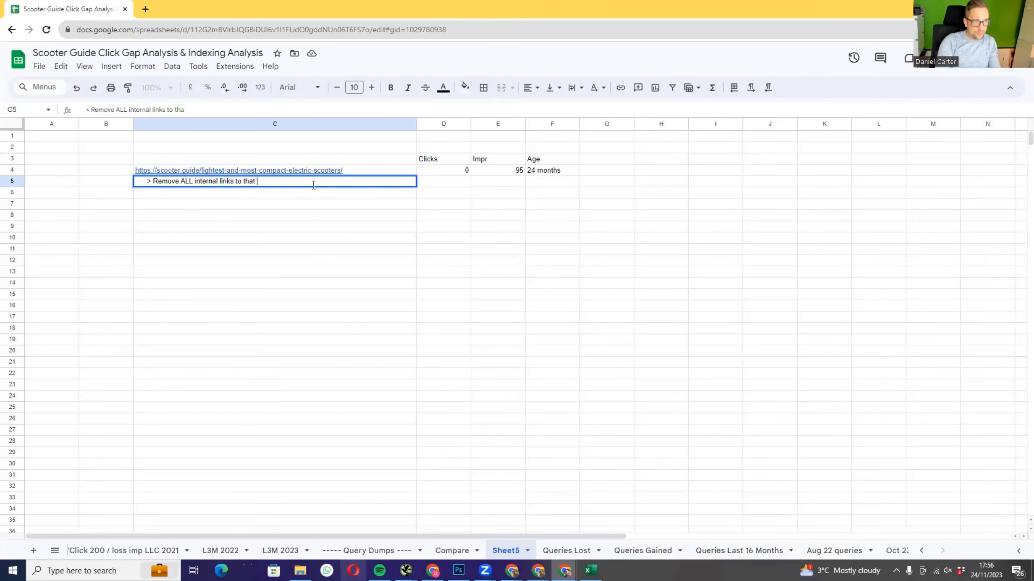
key("BackSpace")
key("BackSpace")
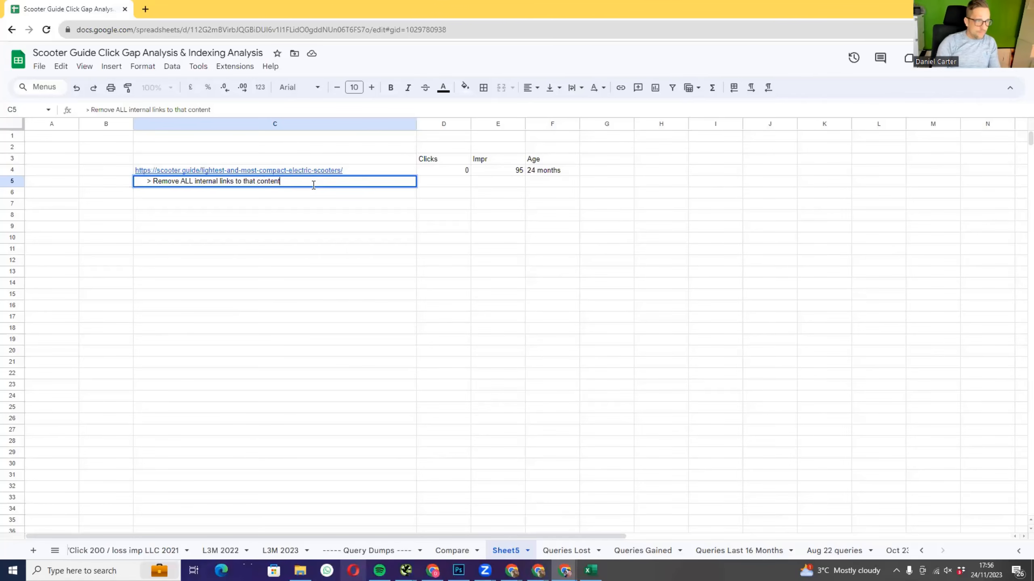
left_click(364, 252)
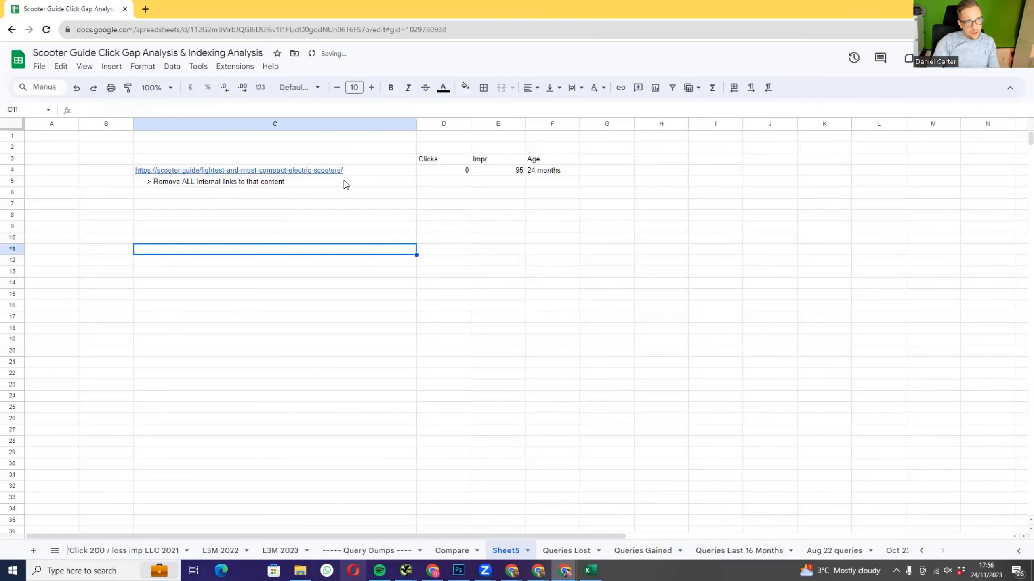
- Switch to Screaming Frog, enlarge the lower details pane and filter the scooter.guide crawl for "lightest-and-most-compact-electric-scooters/"
left_click(357, 169)
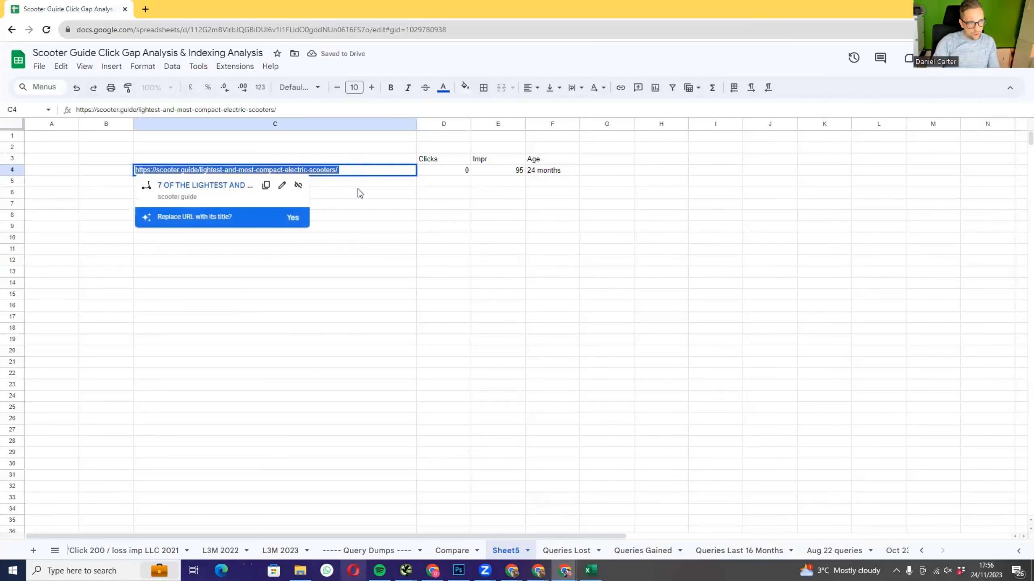
left_click(383, 240)
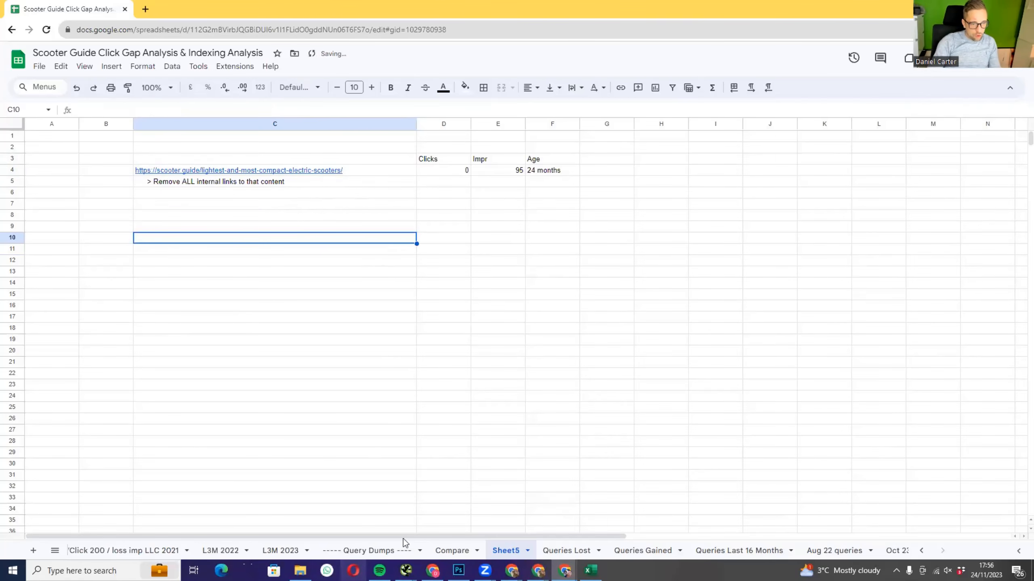
mouse_move(406, 571)
left_click(480, 519)
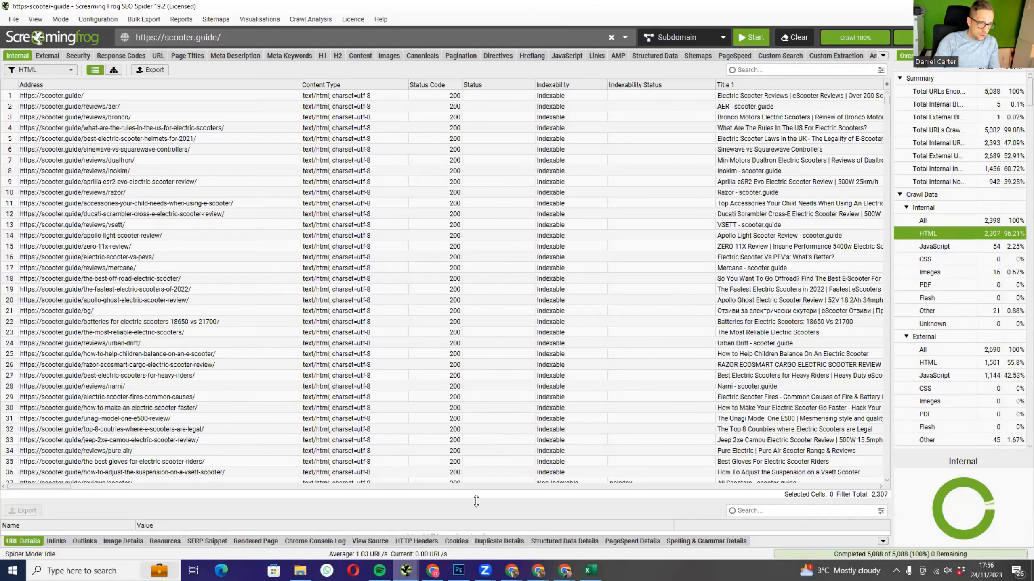
left_click_drag(477, 499, 458, 191)
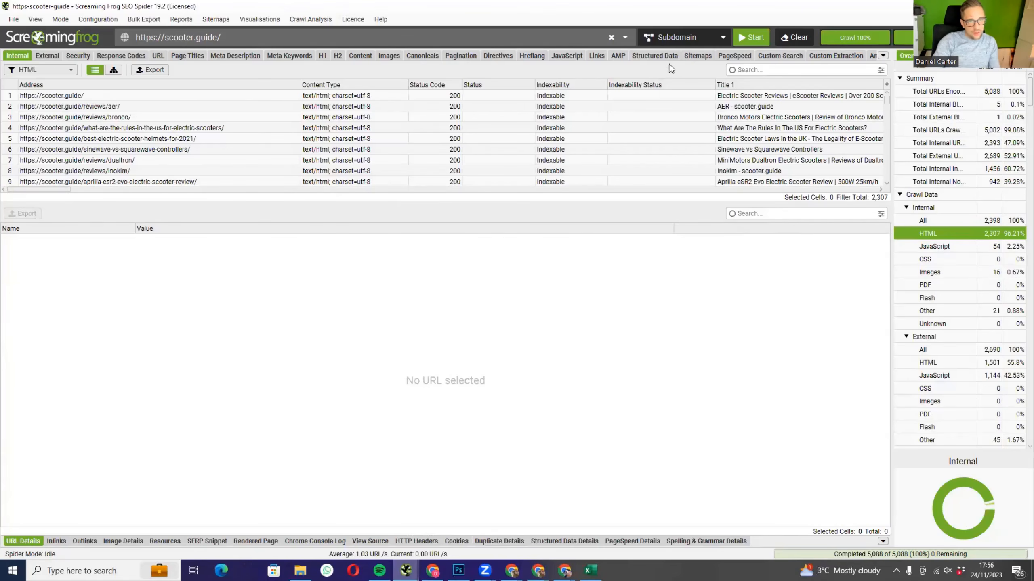
left_click(772, 69)
type("lightest-and-most-compact-electric-scooters/")
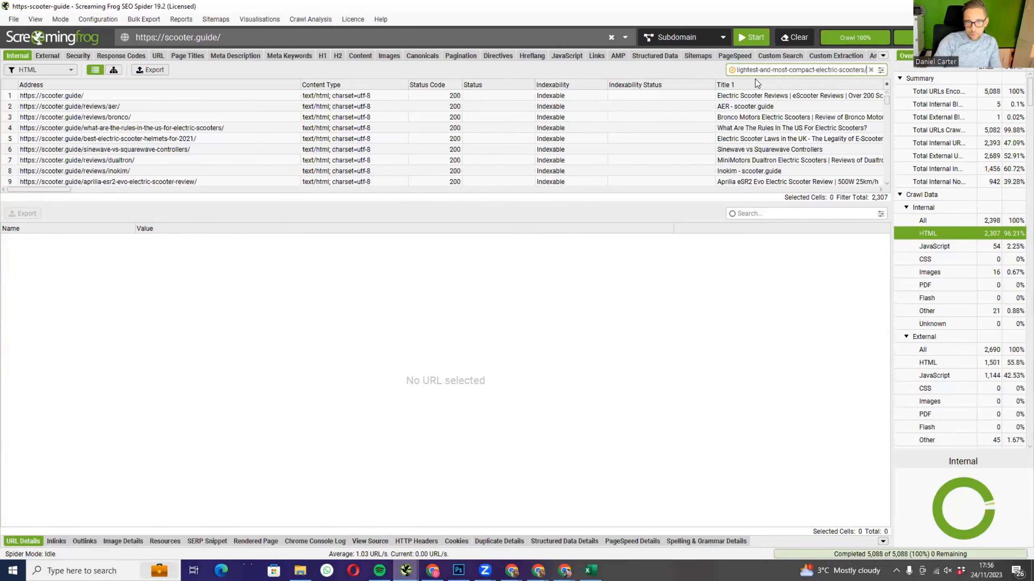
key("Return")
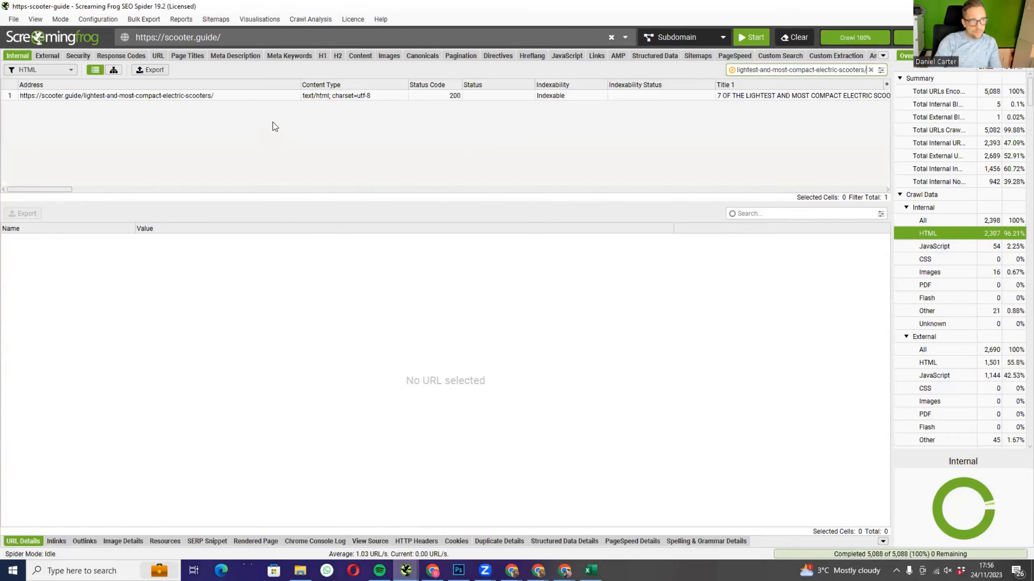
- Examine the inlinks of the lightest-and-most-compact-electric-scooters page down to the end of the list
left_click(105, 96)
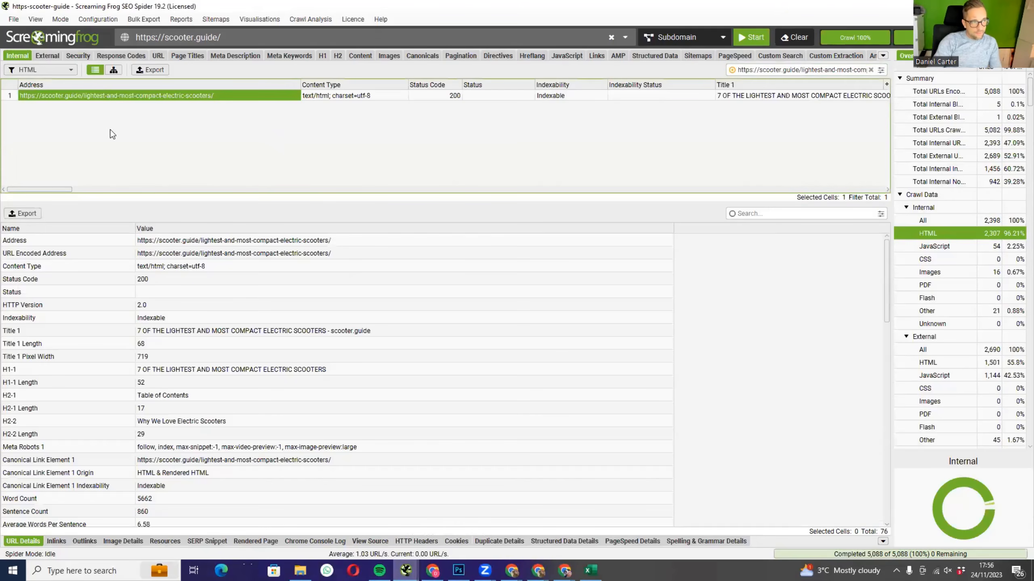
left_click(57, 543)
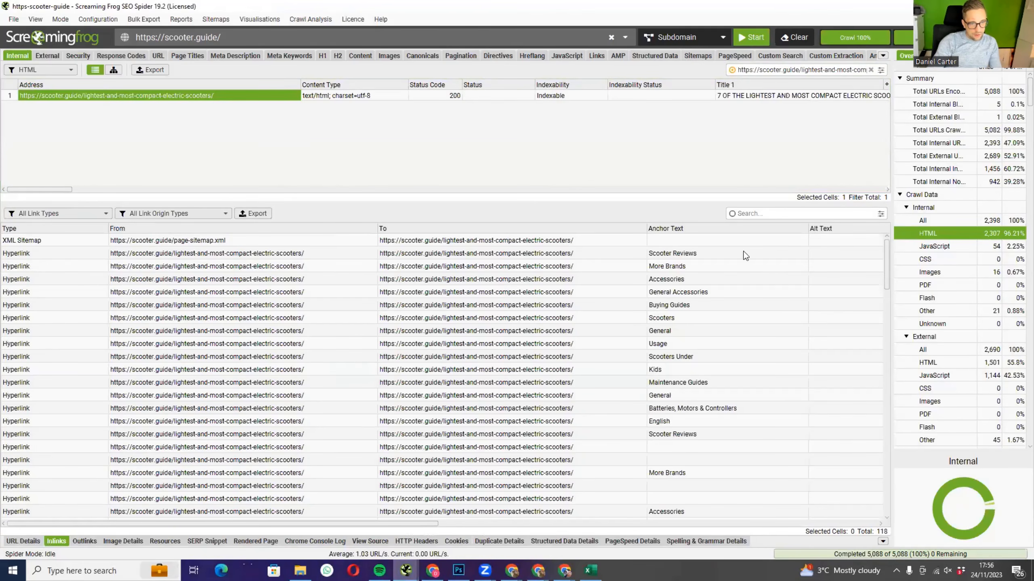
scroll(216, 258, "down", 20)
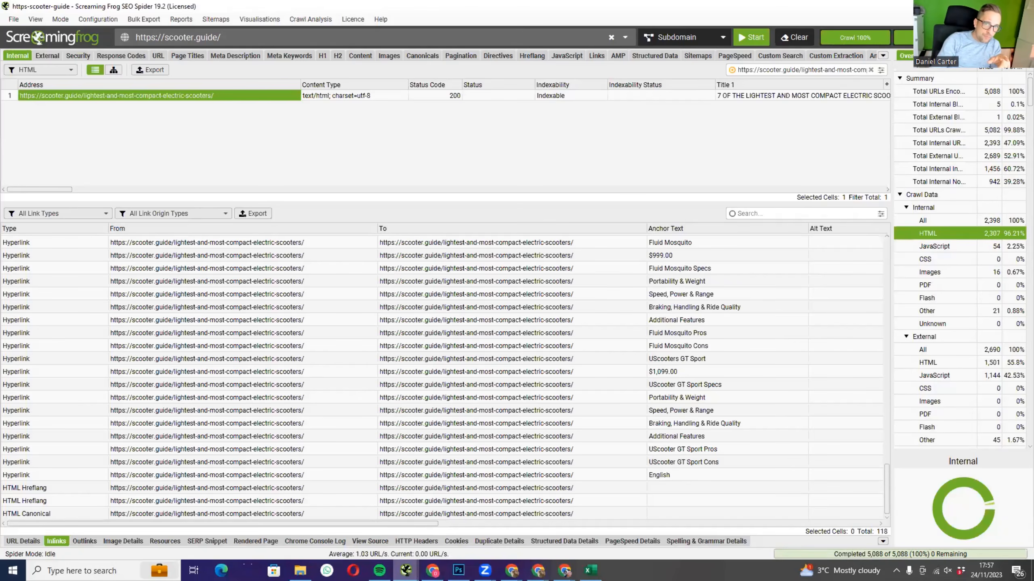
- Return to the spreadsheet, enter the note "> Check traffic sources in ga >" in cell C6 and begin another ">" line in C7
key("alt+Tab")
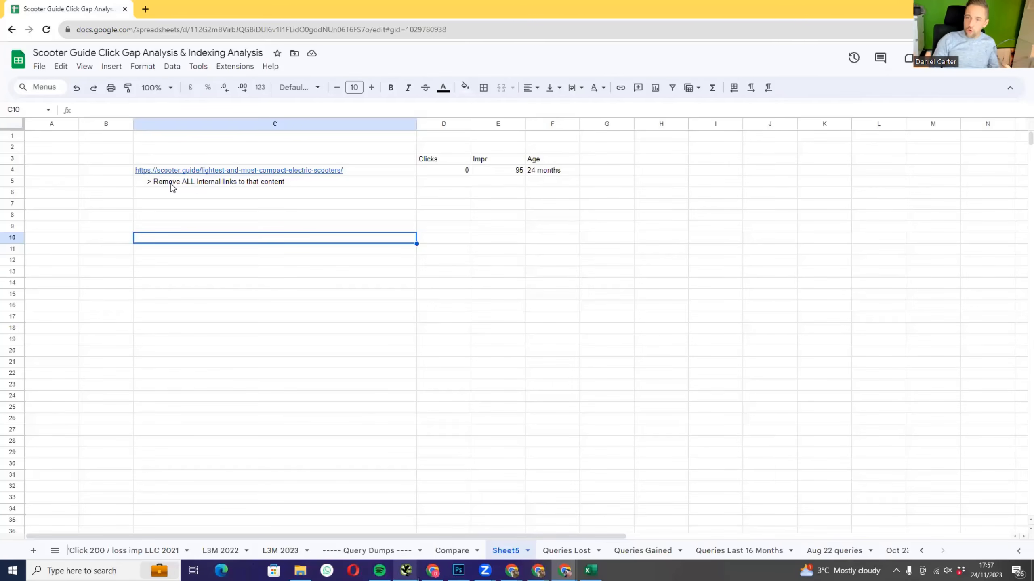
mouse_move(235, 176)
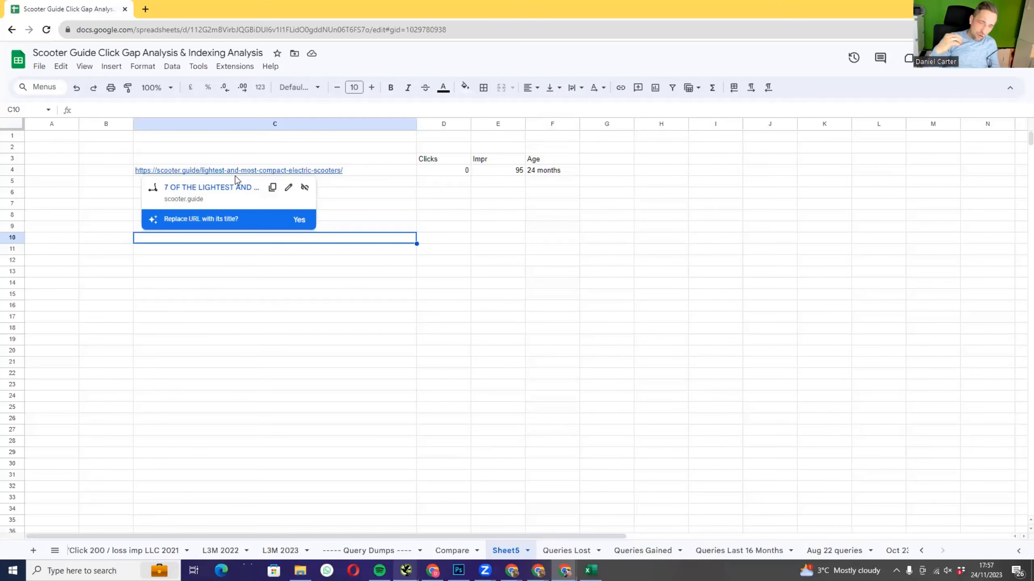
left_click(551, 279)
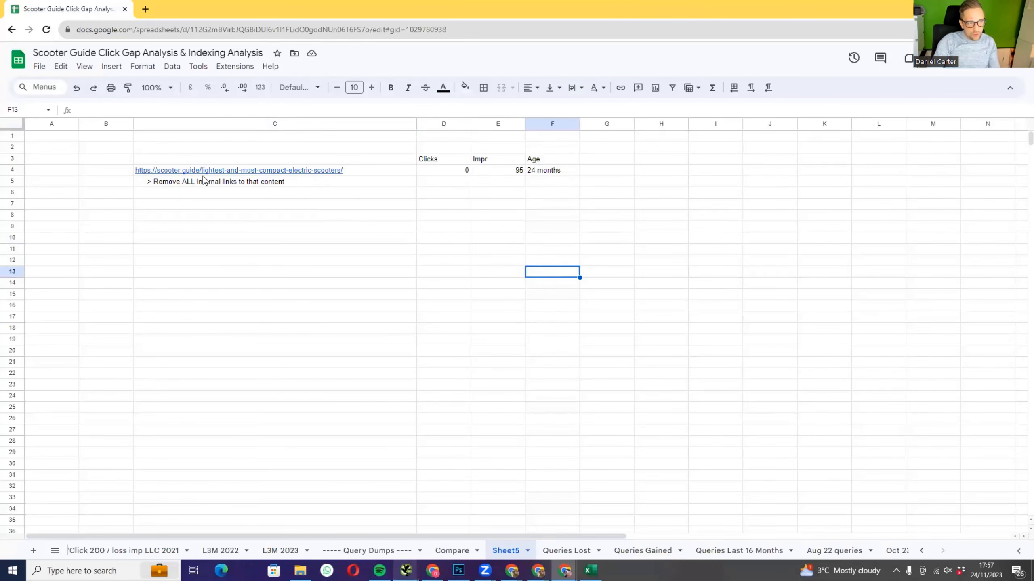
left_click(234, 193)
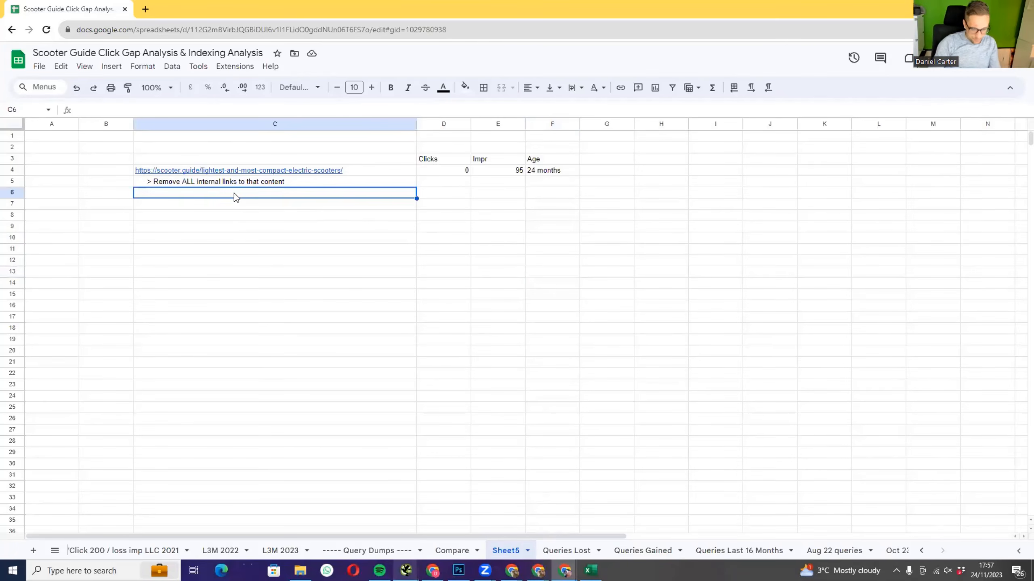
type(">")
key("BackSpace")
type(">")
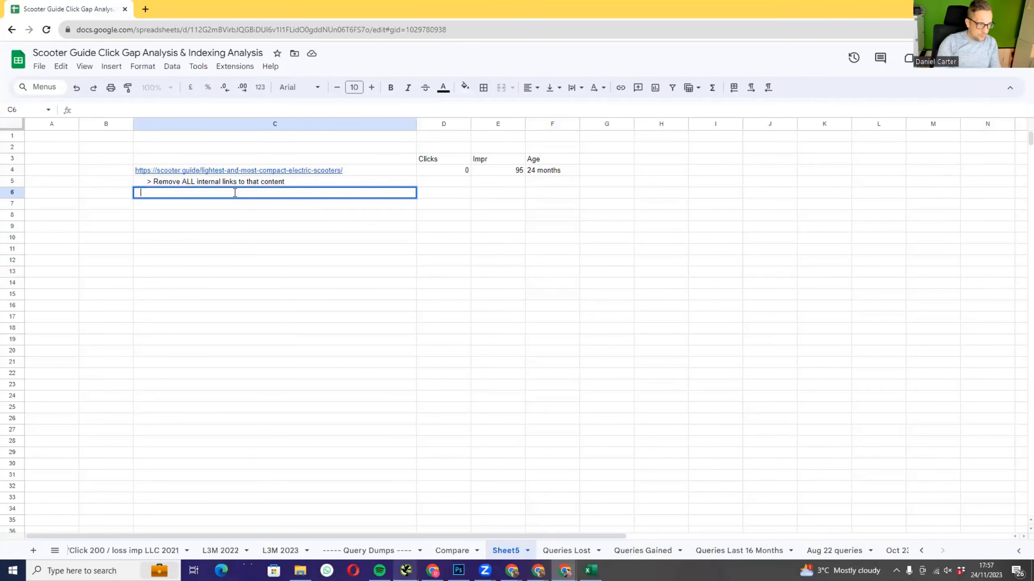
key("Caps_Lock")
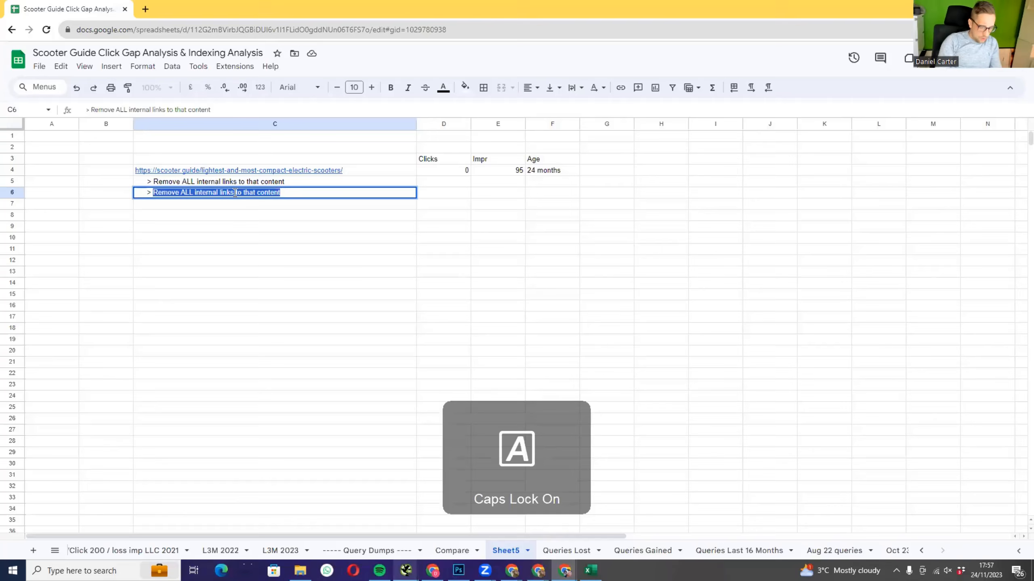
key("Caps_Lock")
type("Check ")
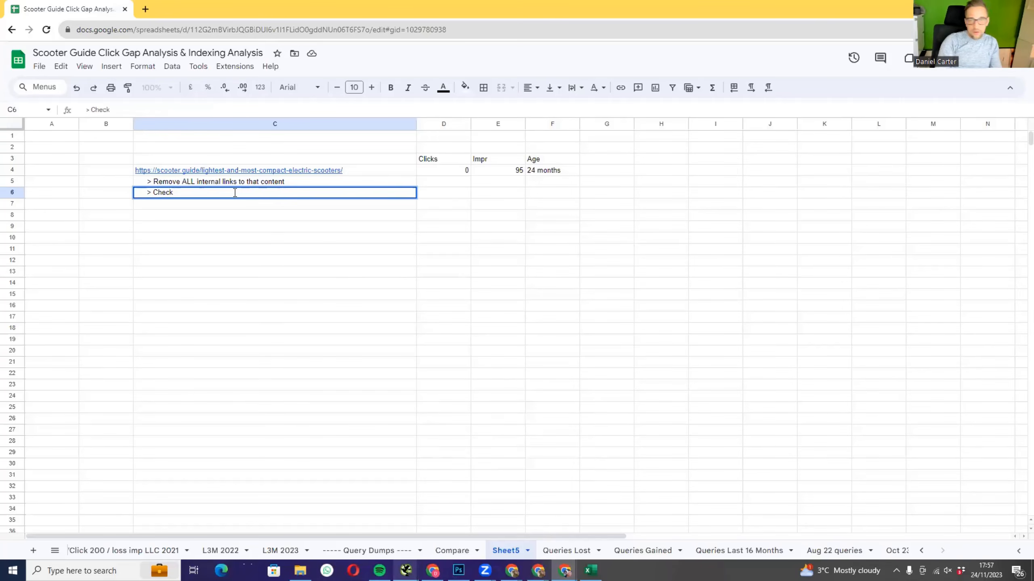
type("traffic so")
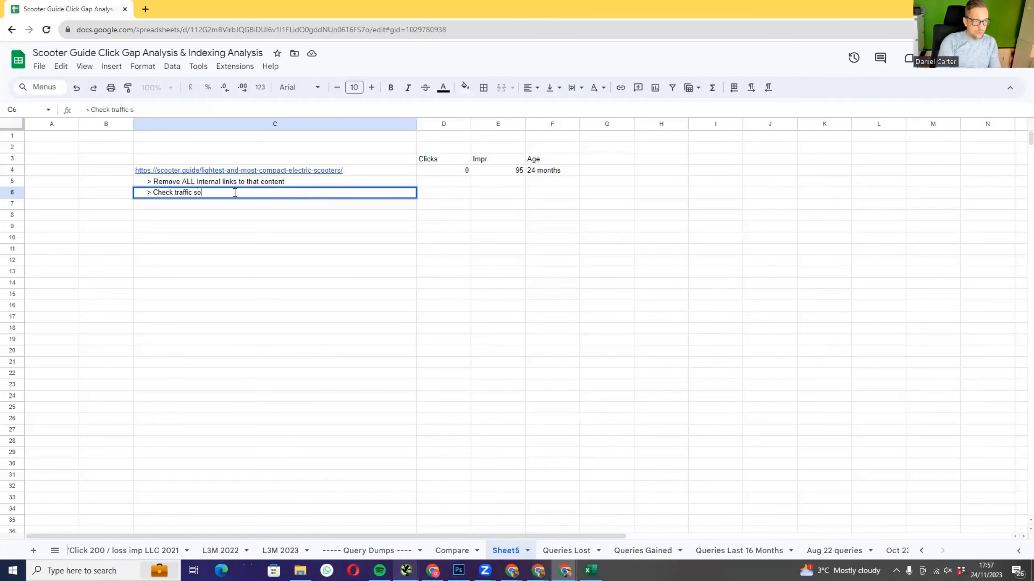
type("urces in ga")
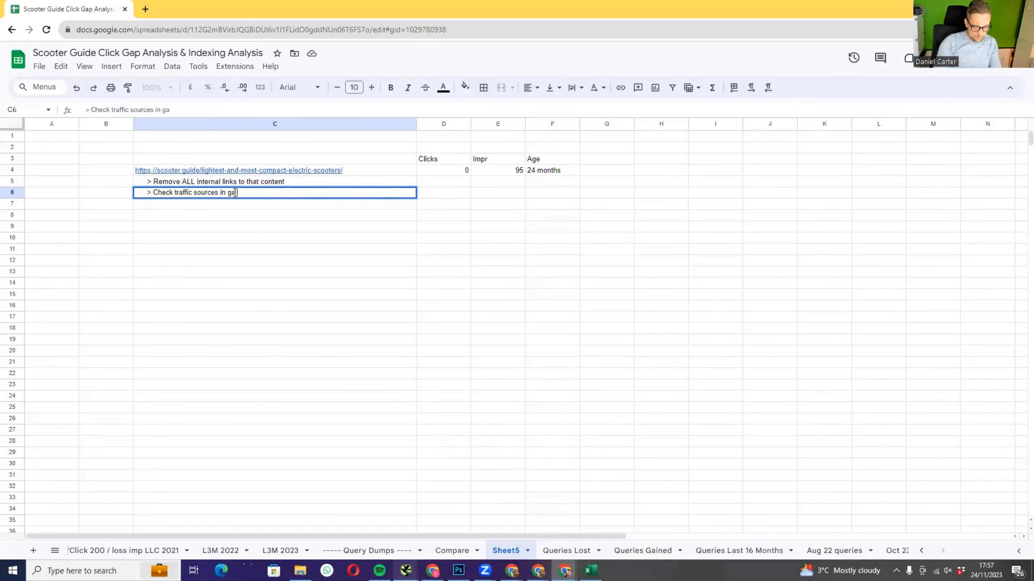
type(" >")
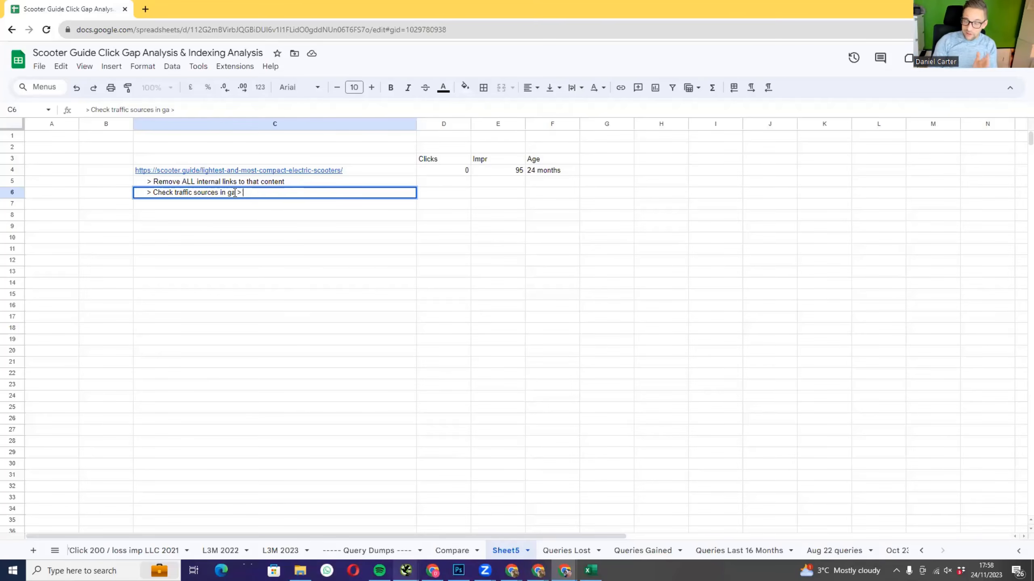
key("Tab")
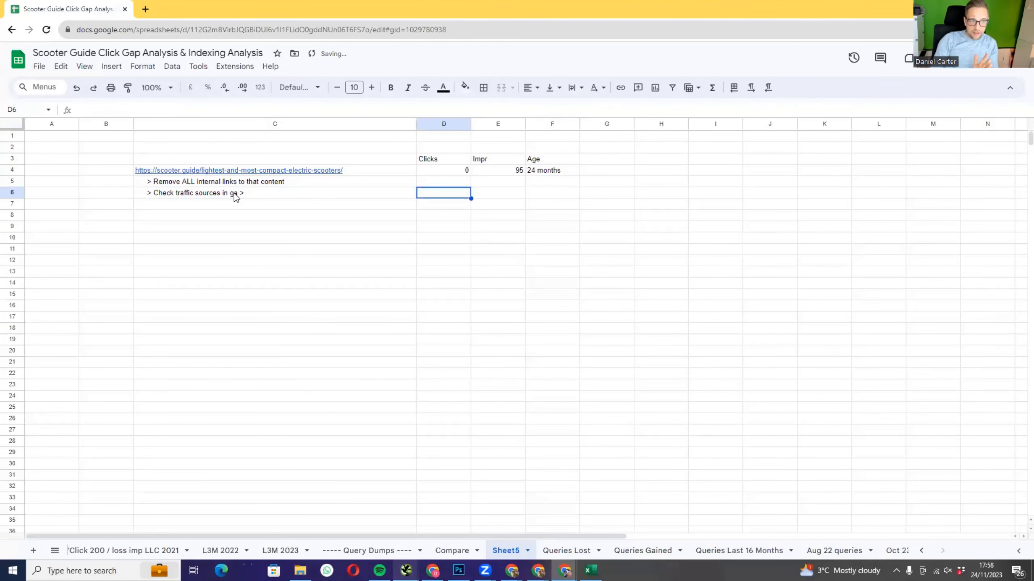
key("Left")
key("Right")
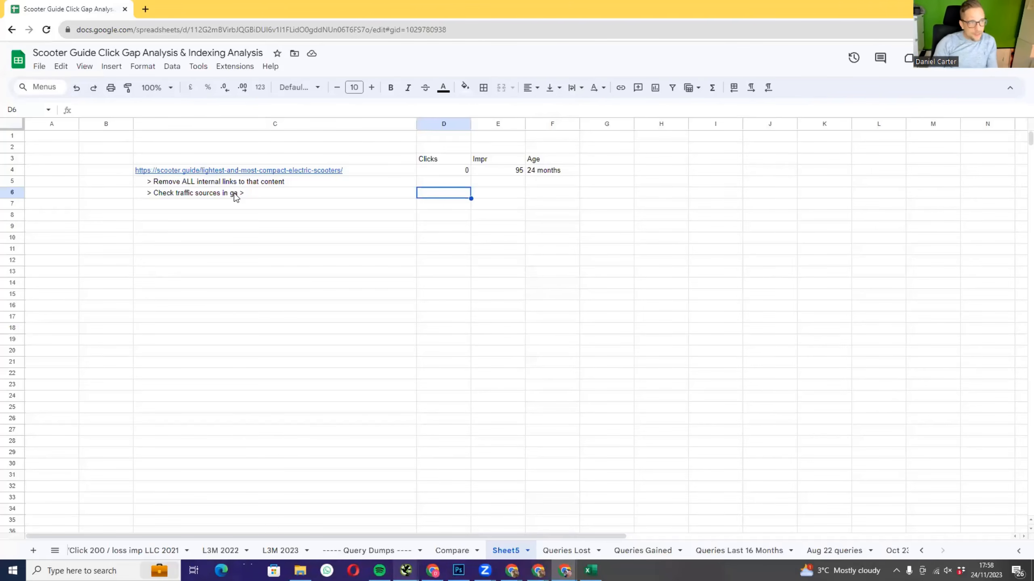
key("Down")
key("Left")
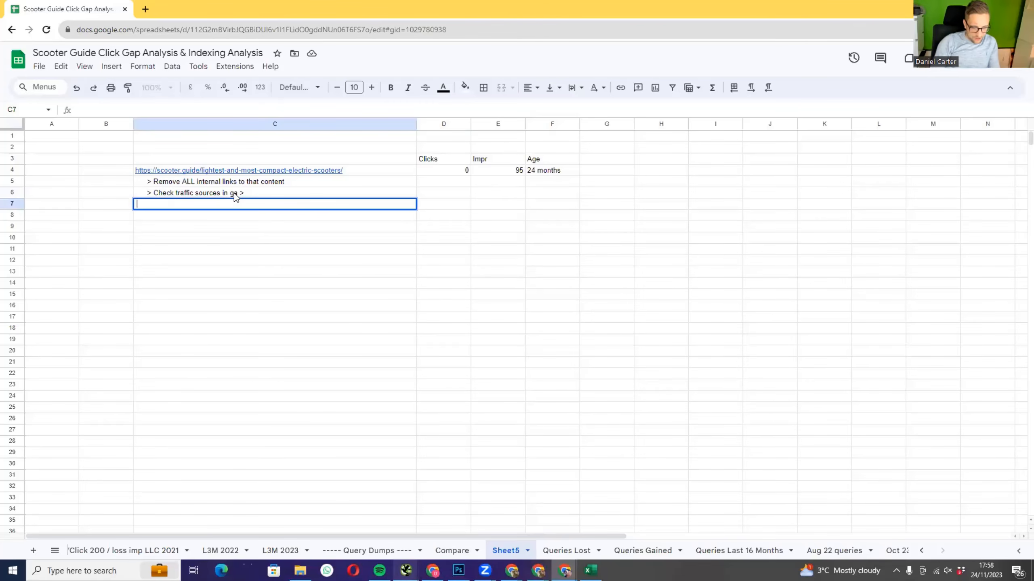
- Copy the page URL from cell C4 and look up its backlink profile in Ahrefs Site Explorer
left_click(369, 171)
key("ctrl+c")
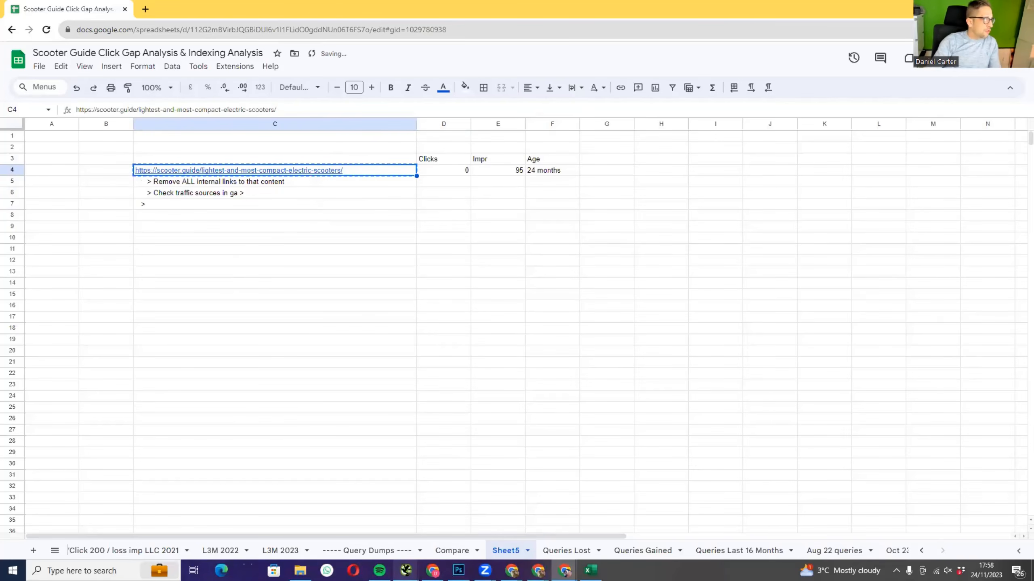
key("alt+Tab")
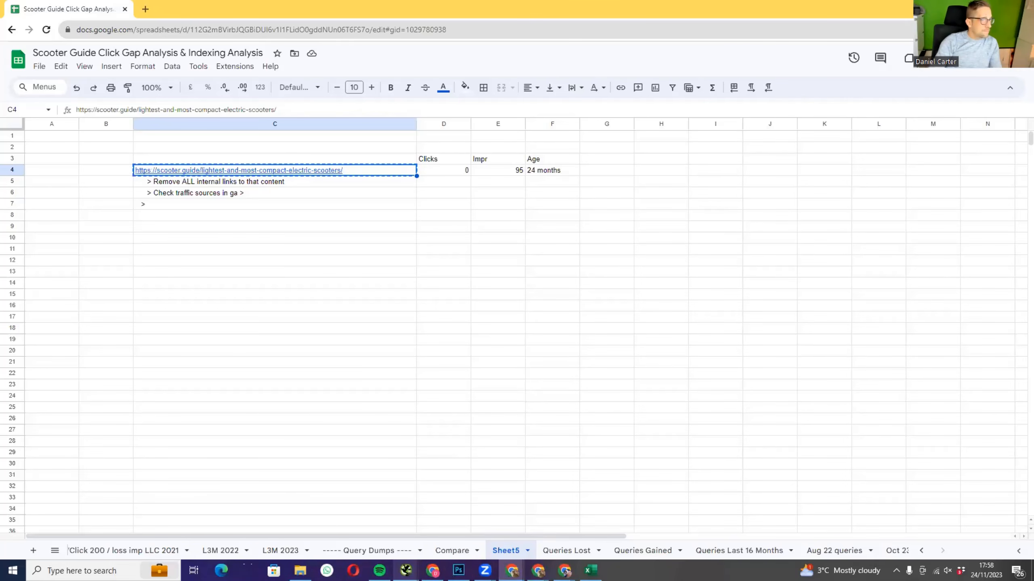
key("alt+Tab")
left_click(198, 88)
key("ctrl+v")
key("Return")
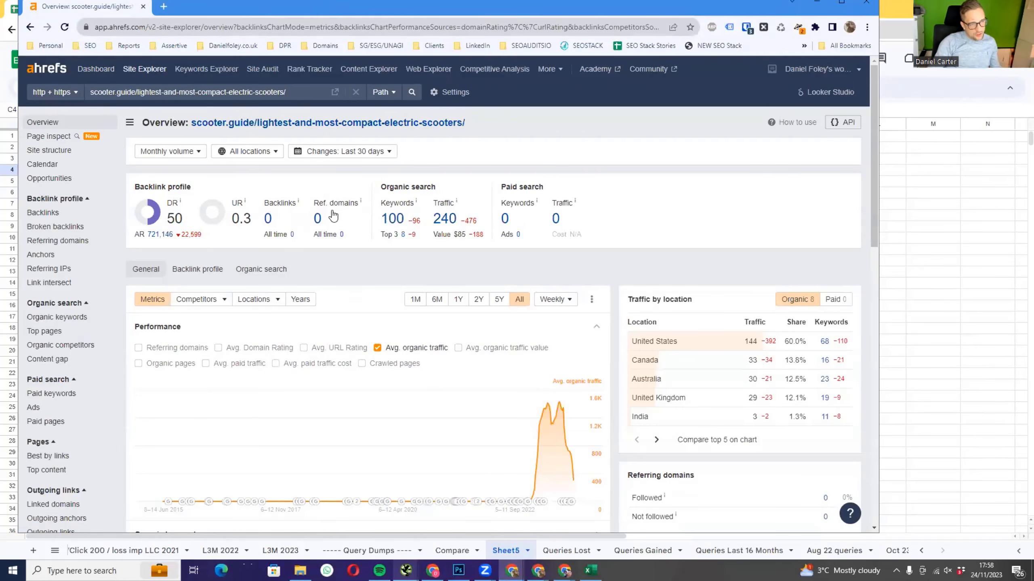
left_click_drag(459, 11, 459, 0)
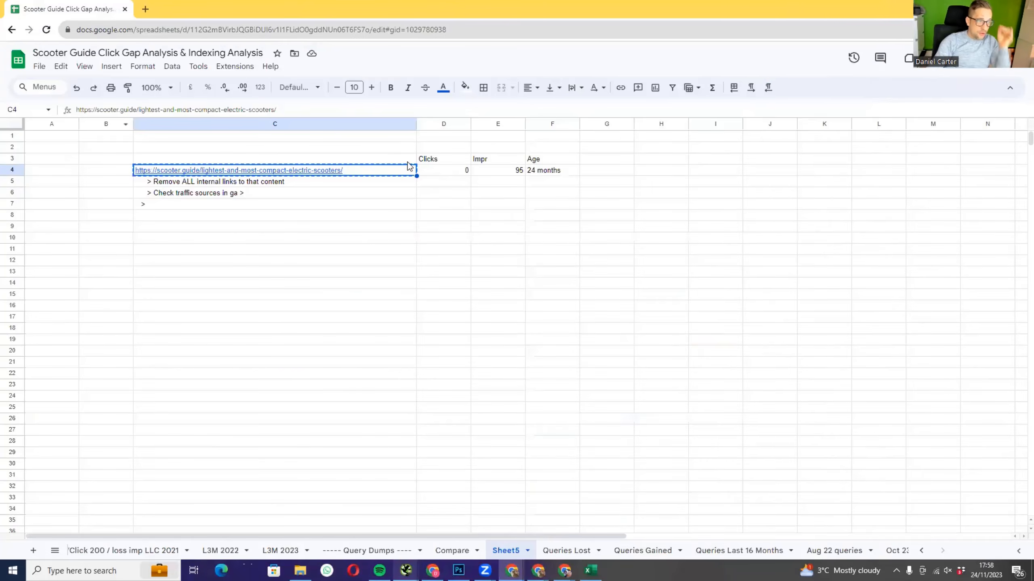
- Replace the content of cell C7 in the spreadsheet with "HTTP 410"
left_click(206, 205)
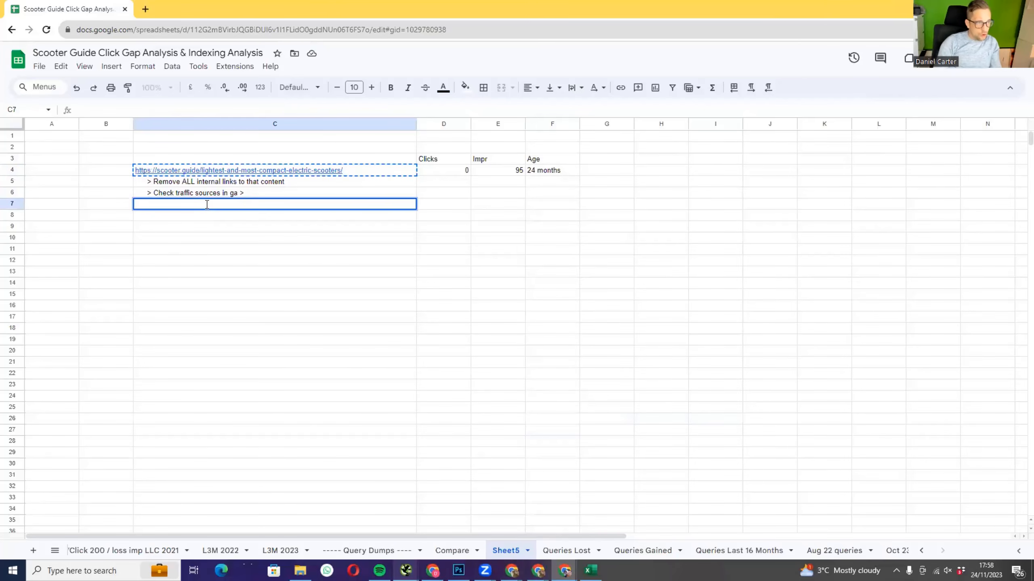
key("Caps_Lock")
type("HTTP 410")
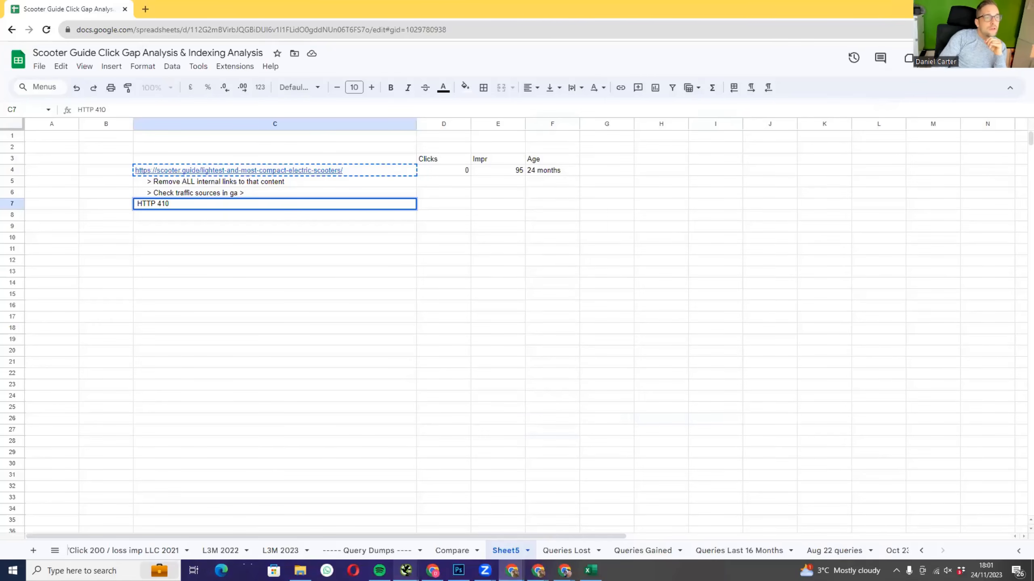
- Switch to SEO Stack, review the Search Console Data charts and inspect the Add Annotation form without adding an annotation
double_click(507, 75)
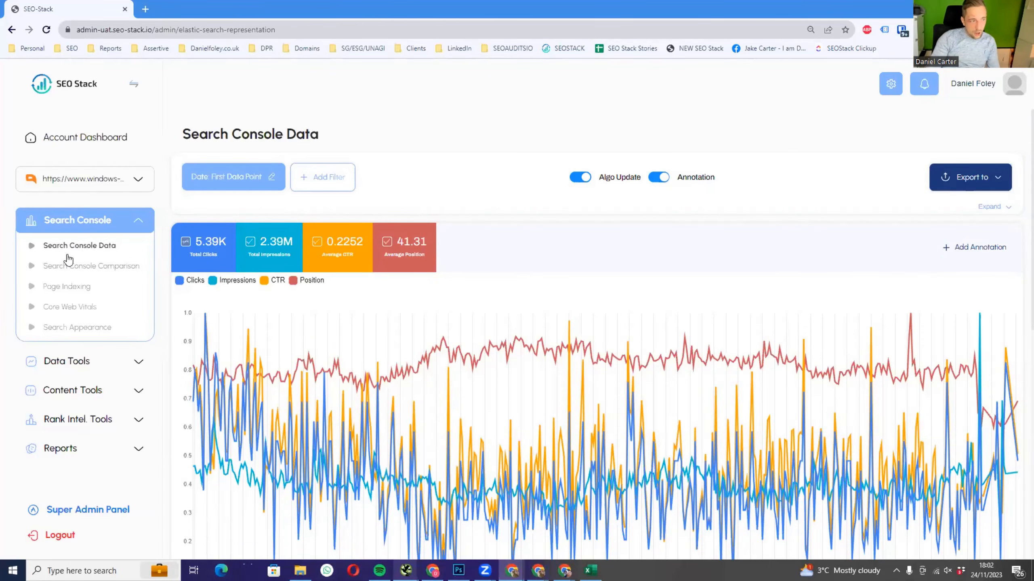
scroll(275, 202, "down", 5)
scroll(279, 220, "down", 3)
scroll(240, 285, "up", 6)
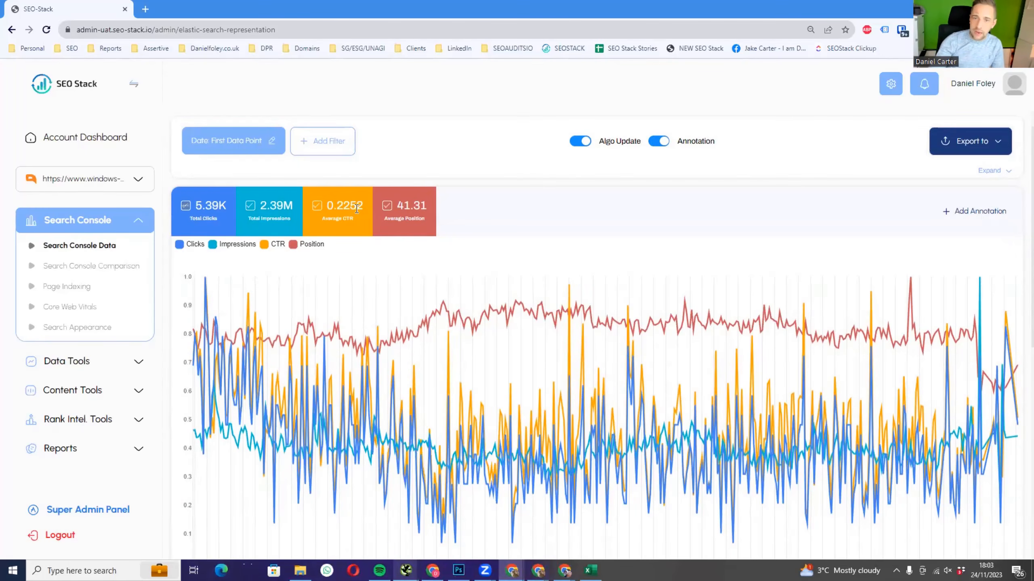
left_click(959, 210)
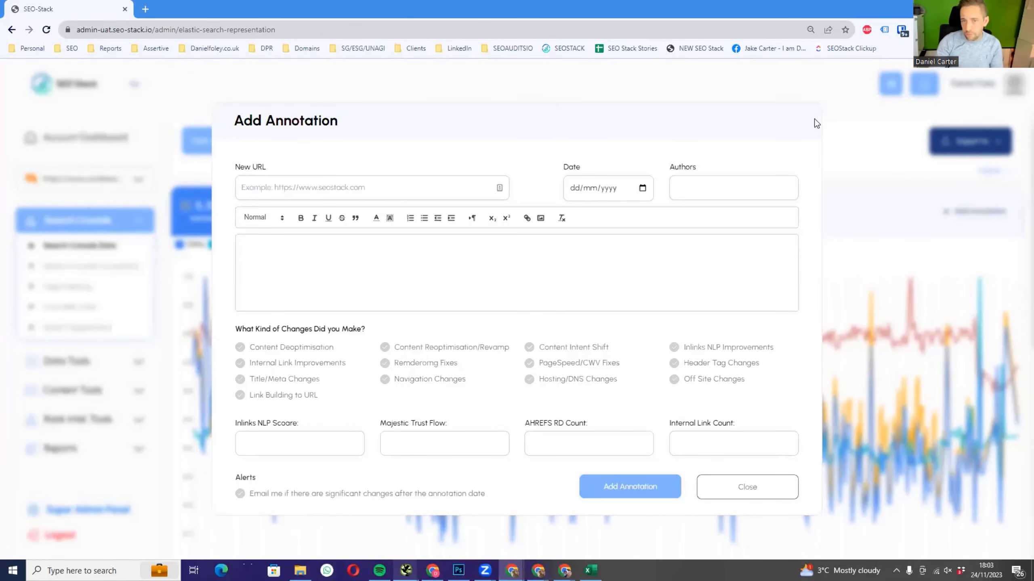
left_click(839, 118)
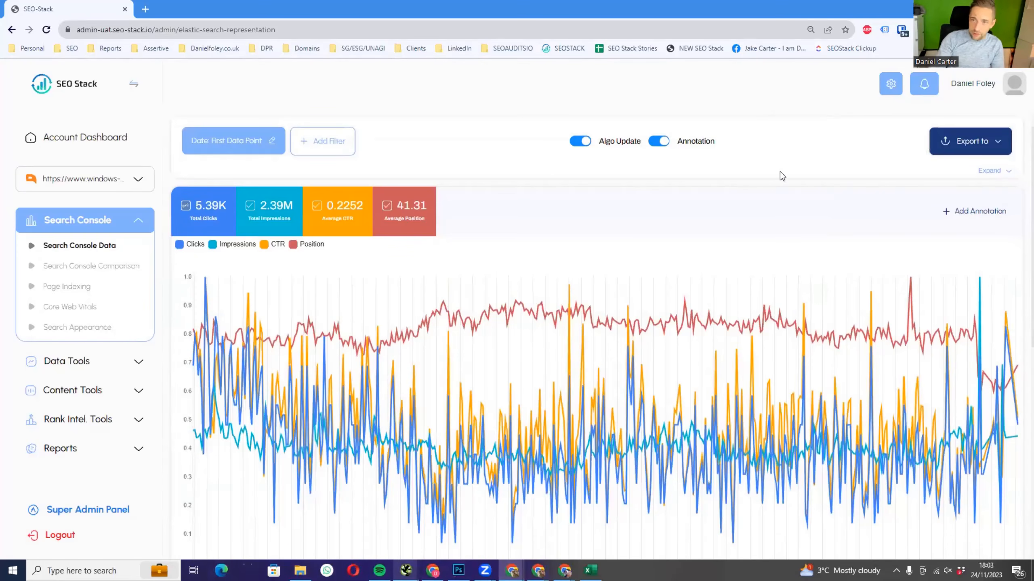